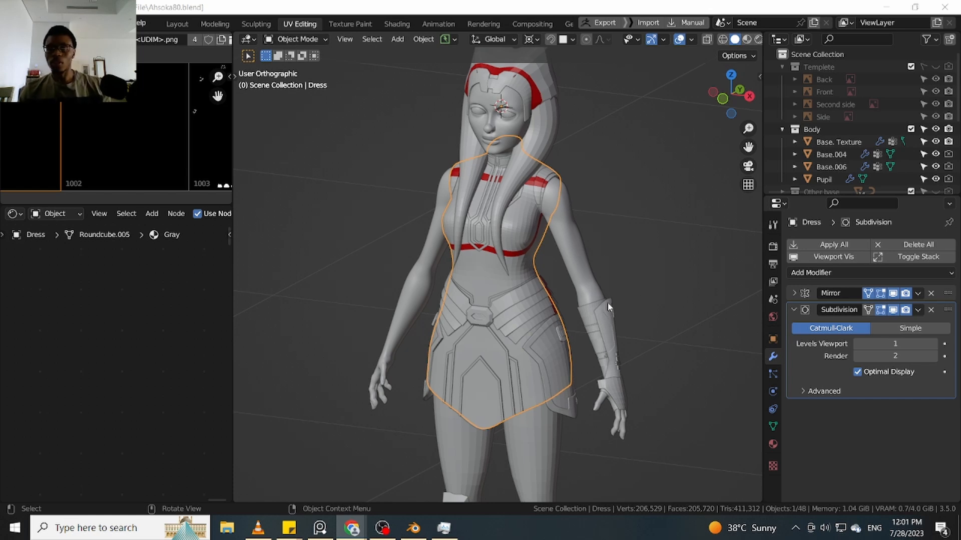
# Minimise Blender to the desktop, launch Discord, and switch back to the Blender character model
pyautogui.moveTo(626, 313)
pyautogui.mouseDown(button='middle')
pyautogui.moveTo(517, 287)
pyautogui.moveTo(420, 302)
pyautogui.moveTo(619, 308)
pyautogui.mouseUp(button='middle')
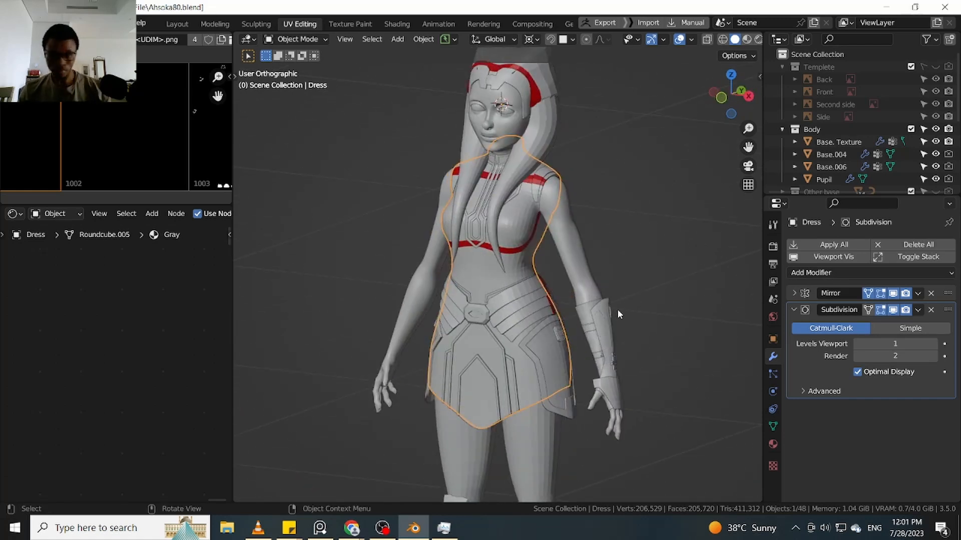
pyautogui.moveTo(610, 254); pyautogui.dragTo(395, 461, button='middle')
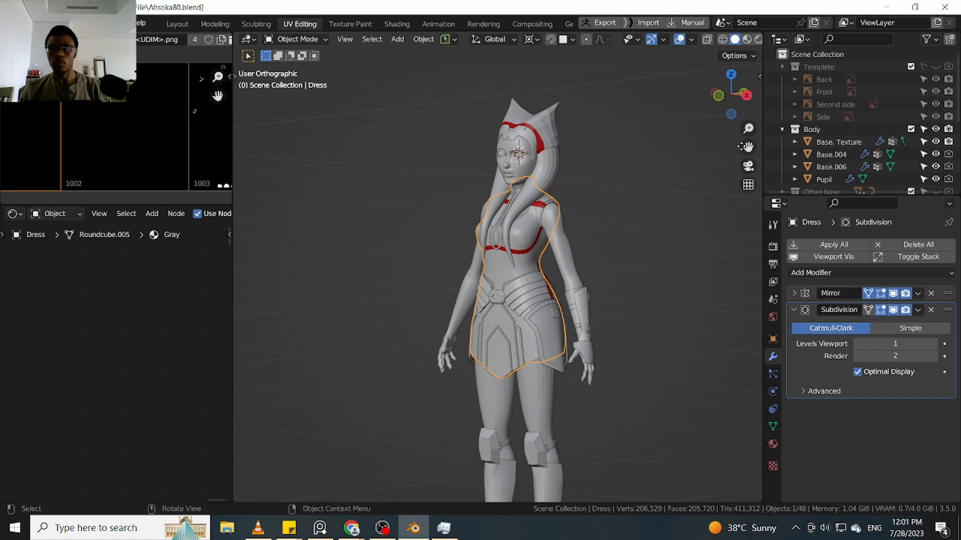
pyautogui.click(885, 7)
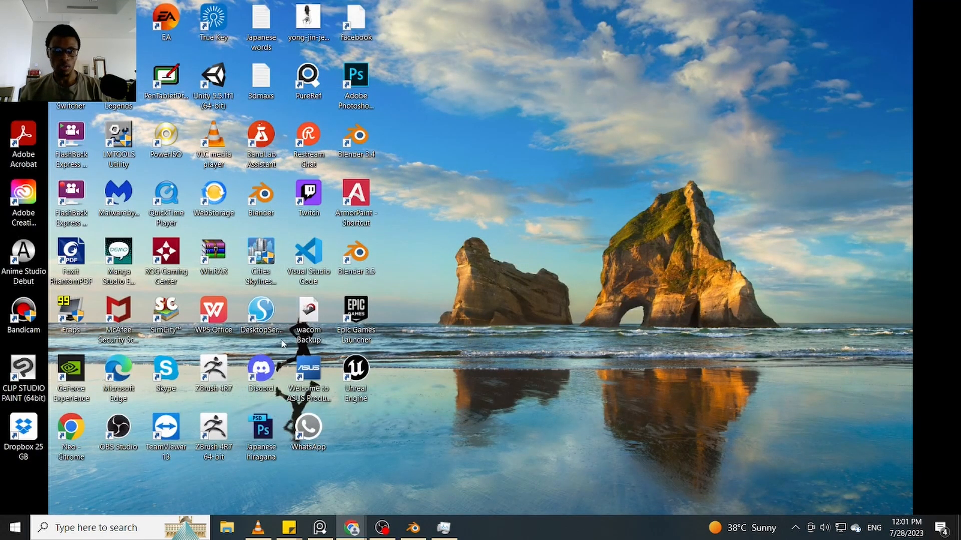
pyautogui.click(261, 373)
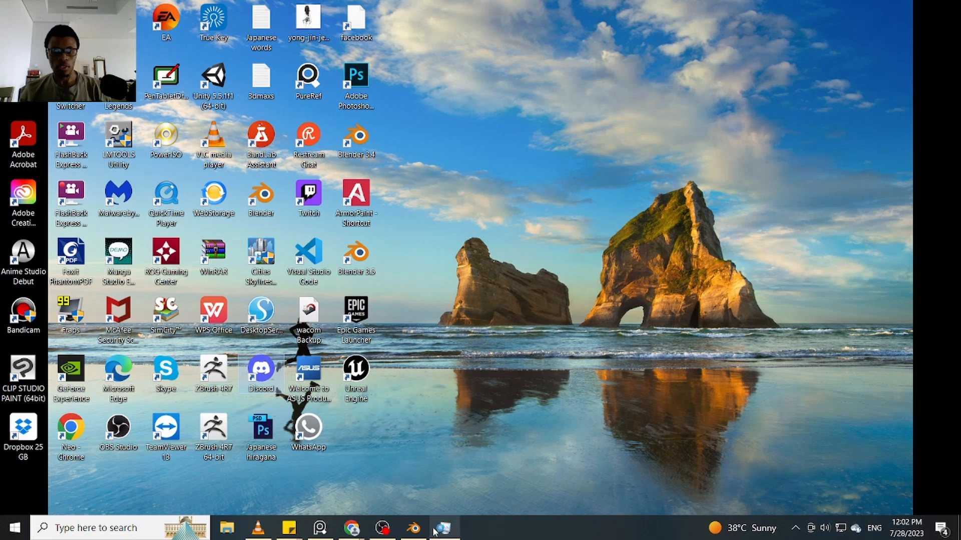
pyautogui.click(413, 528)
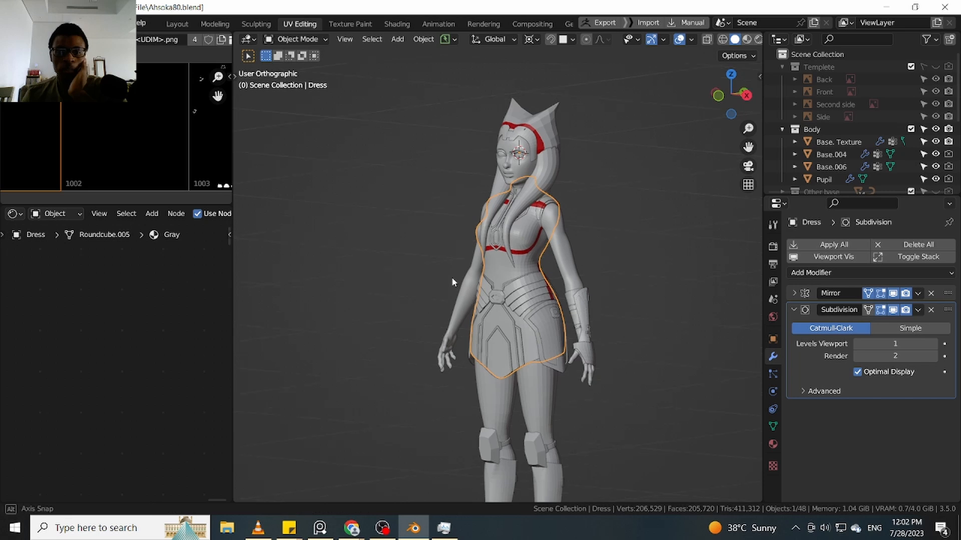
# Examine the character's body and dress from the front and side, at both full-figure and close-up distance
pyautogui.moveTo(451, 277); pyautogui.dragTo(554, 287, button='middle')
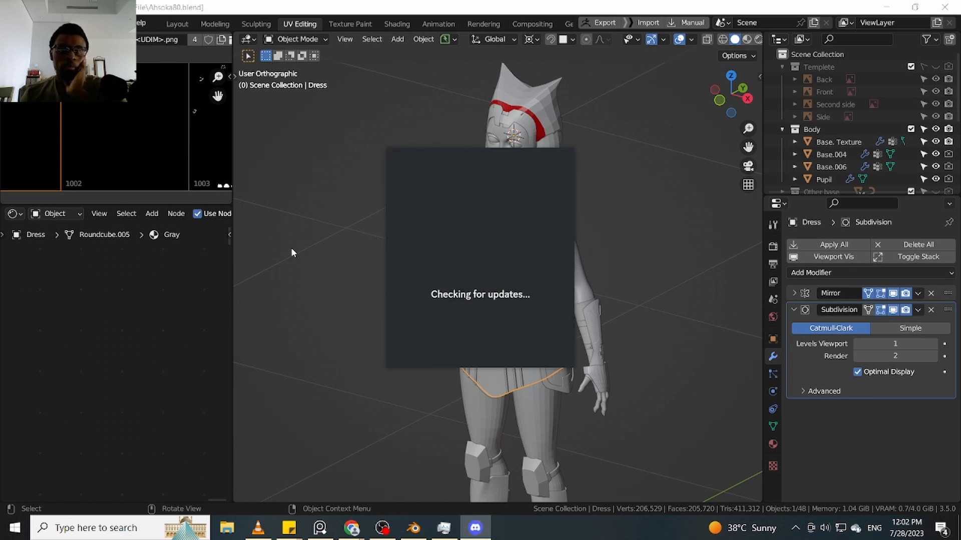
pyautogui.moveTo(454, 164); pyautogui.dragTo(320, 216)
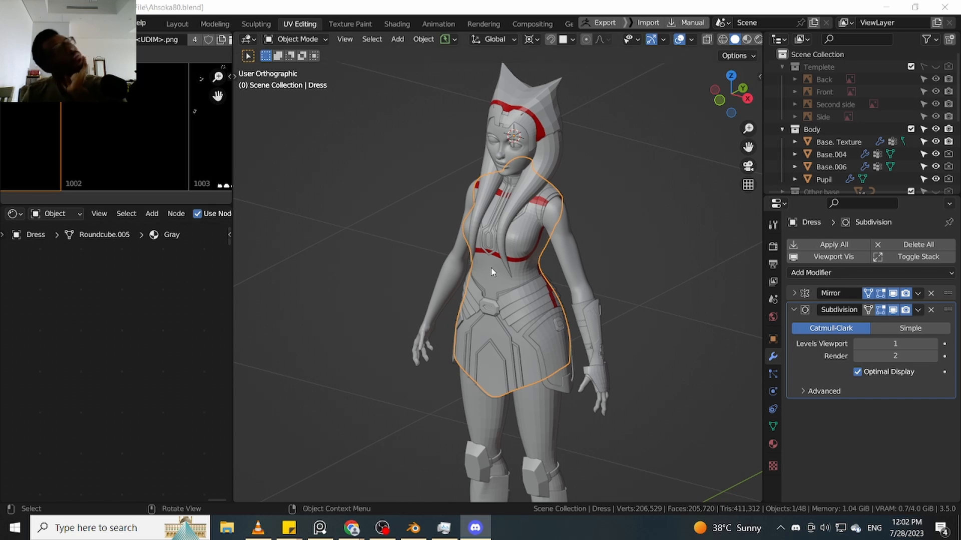
pyautogui.scroll(2, 530, 253)
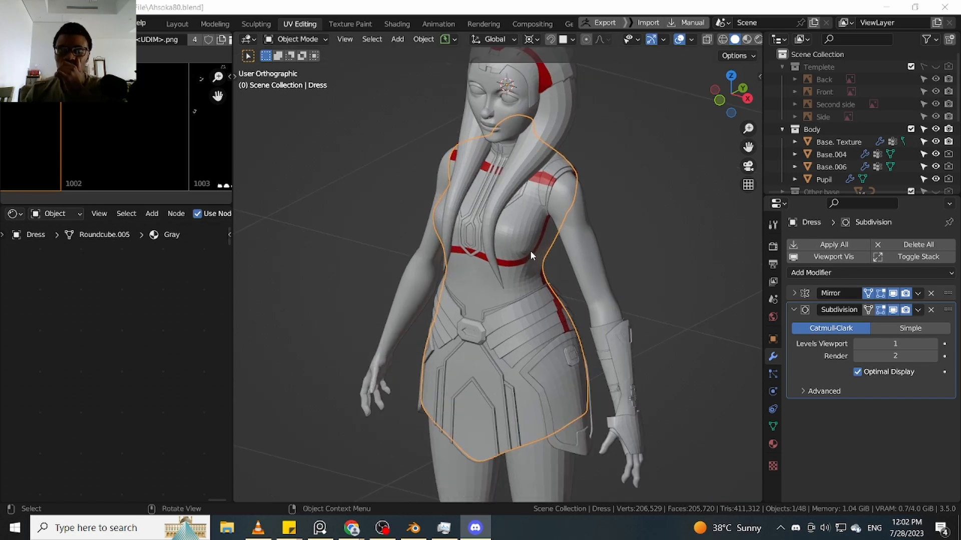
pyautogui.moveTo(529, 250); pyautogui.dragTo(538, 220, button='middle')
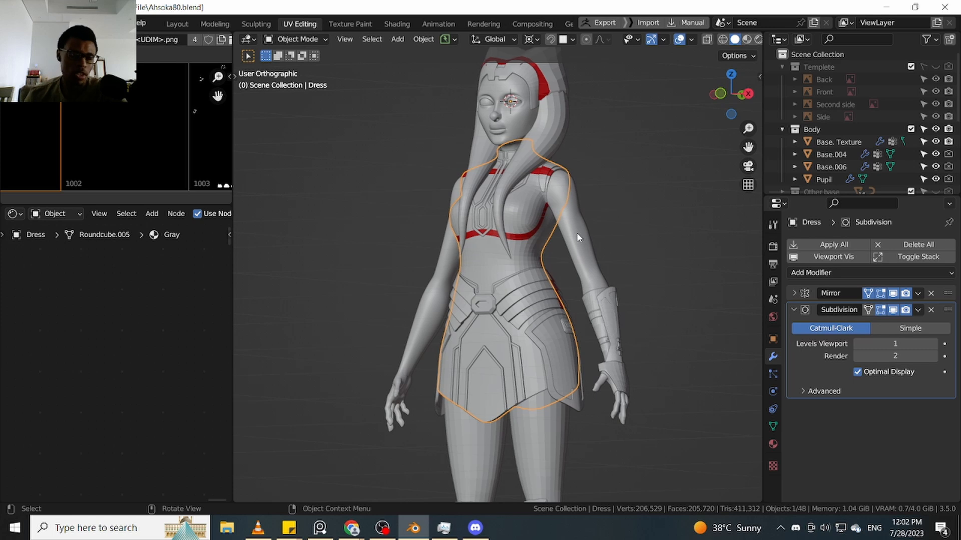
pyautogui.scroll(-2, 578, 237)
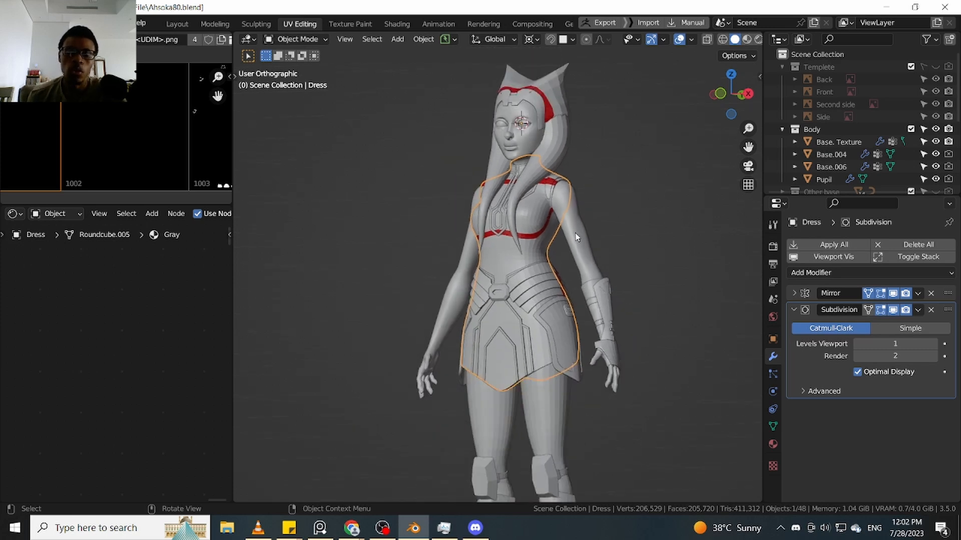
pyautogui.scroll(3, 581, 240)
pyautogui.click(588, 241)
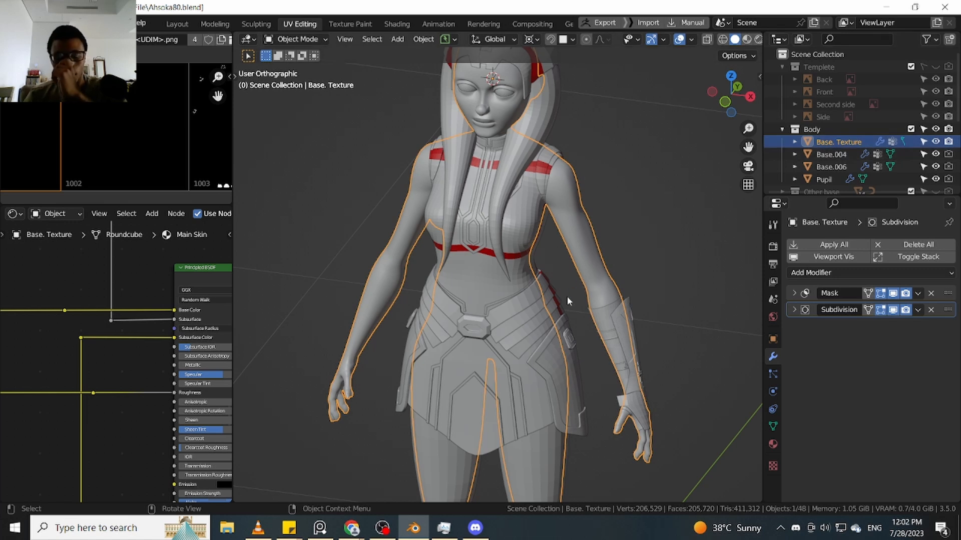
pyautogui.moveTo(584, 290); pyautogui.dragTo(558, 258, button='middle')
pyautogui.click(507, 260)
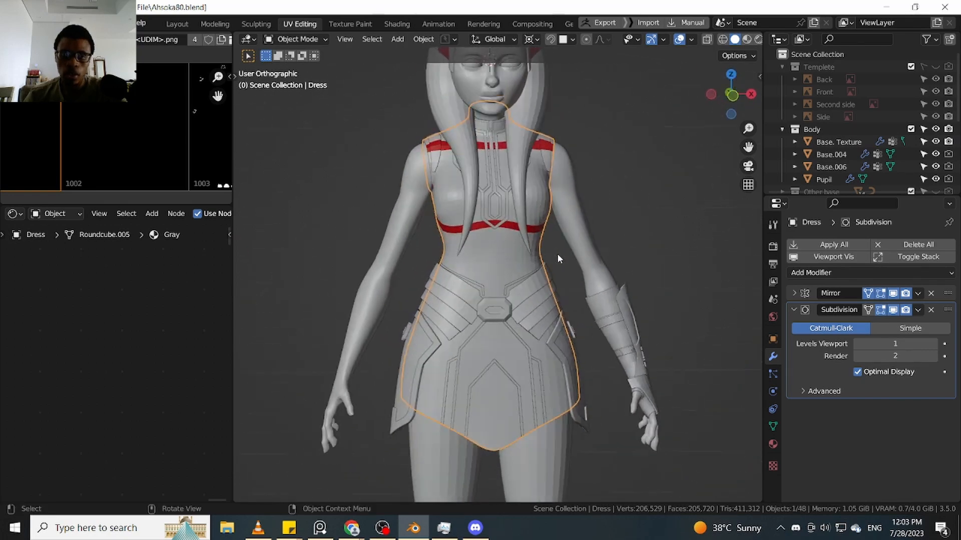
pyautogui.scroll(-4, 557, 253)
pyautogui.moveTo(552, 293); pyautogui.dragTo(534, 255, button='middle')
pyautogui.scroll(5, 533, 254)
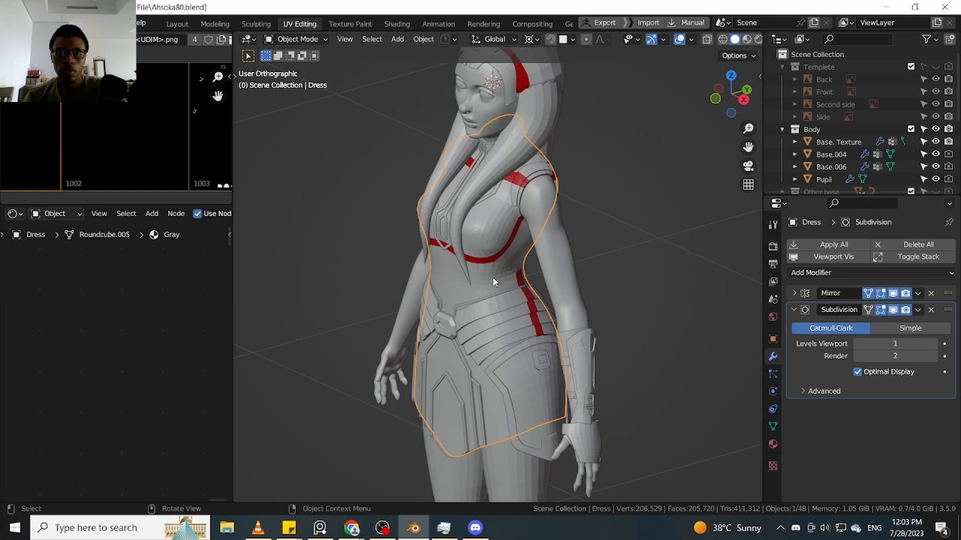
pyautogui.scroll(2, 503, 290)
pyautogui.moveTo(515, 303); pyautogui.dragTo(521, 295, button='middle')
pyautogui.scroll(-3, 521, 295)
pyautogui.scroll(3, 519, 210)
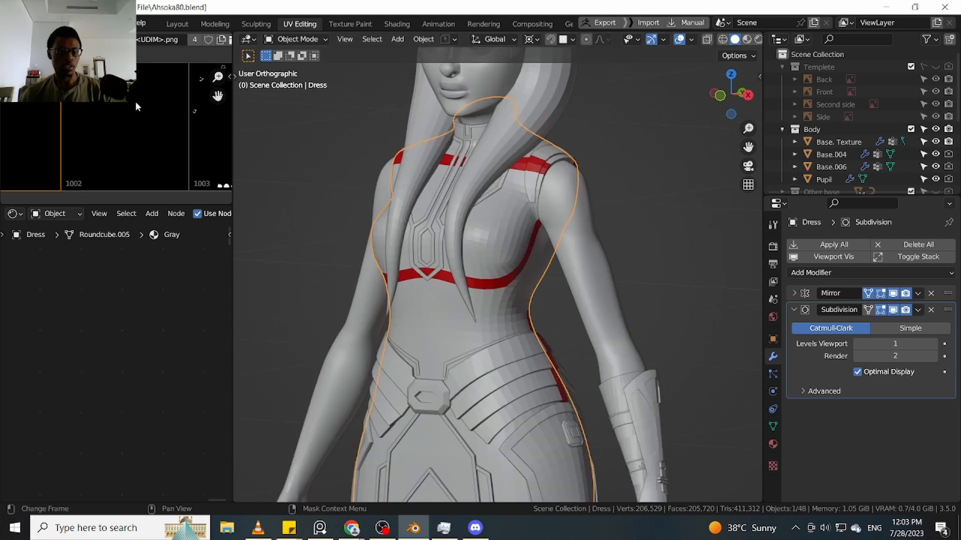
# Merge the image and shader node areas into one wider area and turn it into a UV Editor
pyautogui.moveTo(233, 204); pyautogui.dragTo(225, 125)
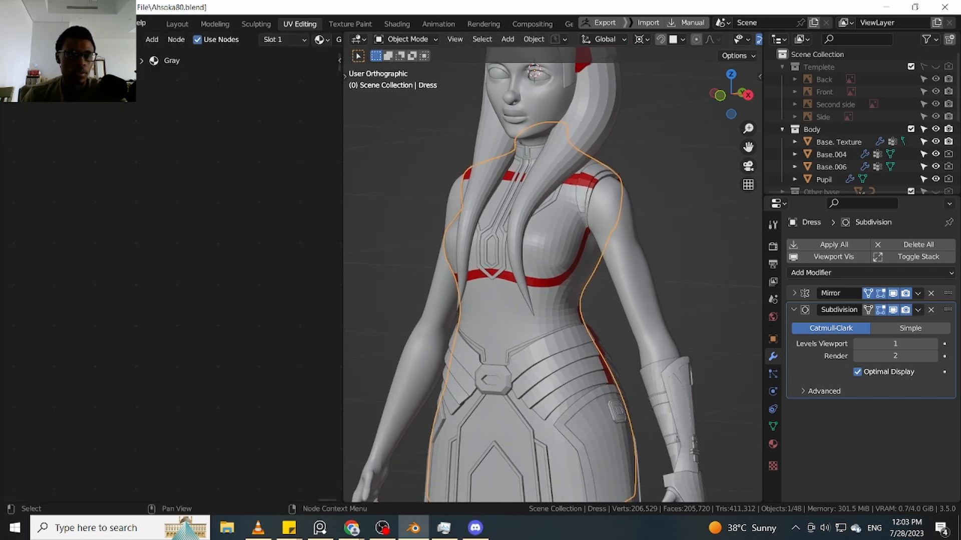
pyautogui.click(28, 23)
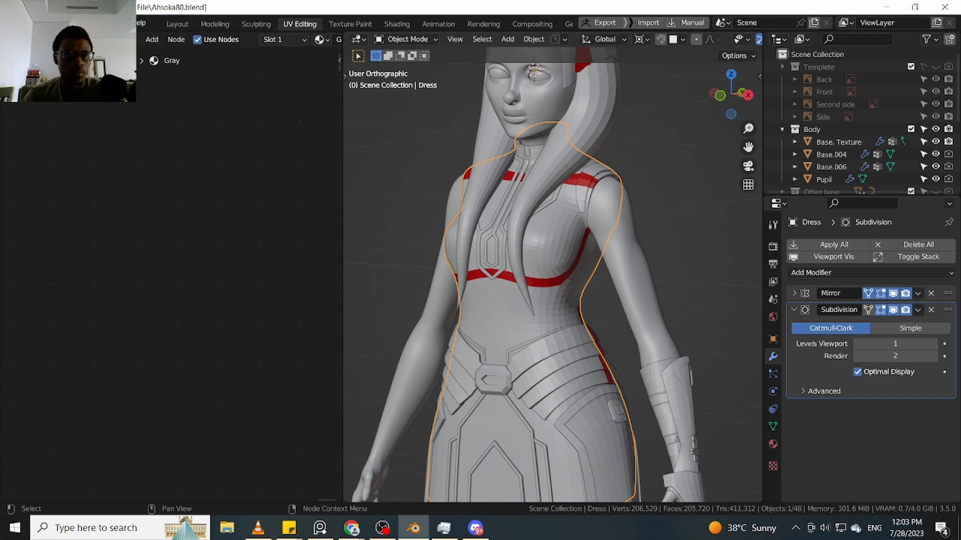
pyautogui.click(11, 39)
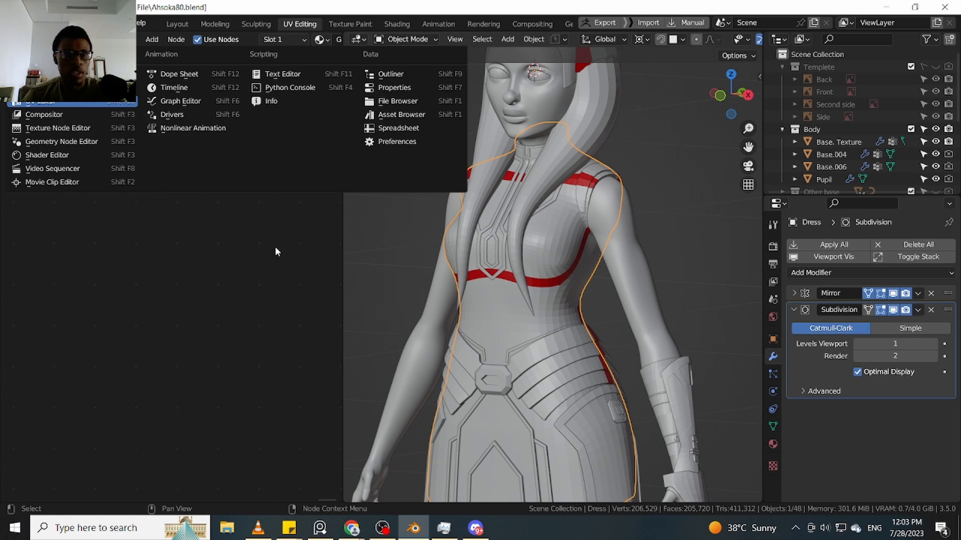
pyautogui.press('Return')
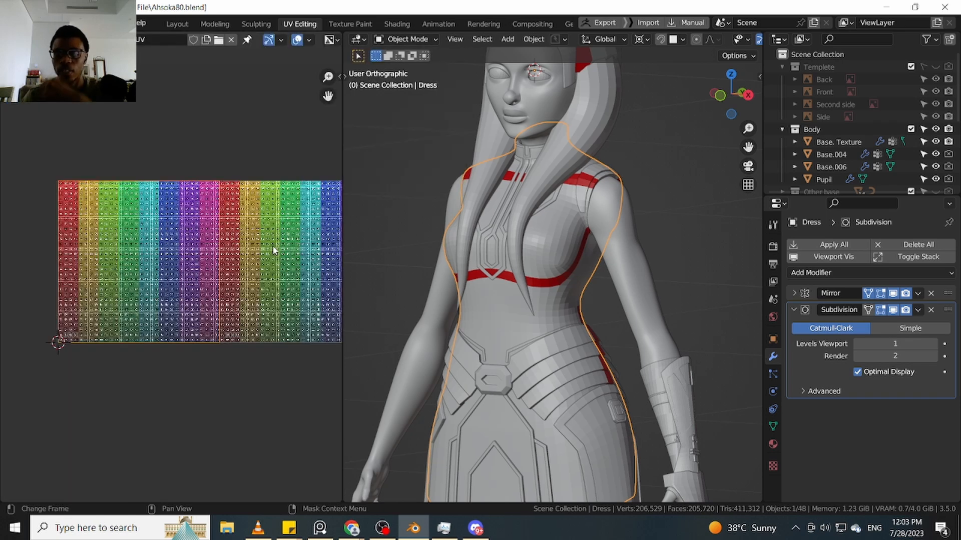
# Examine the tiled colour grid in the UV Editor alongside the selected Dress object
pyautogui.scroll(2, 200, 253)
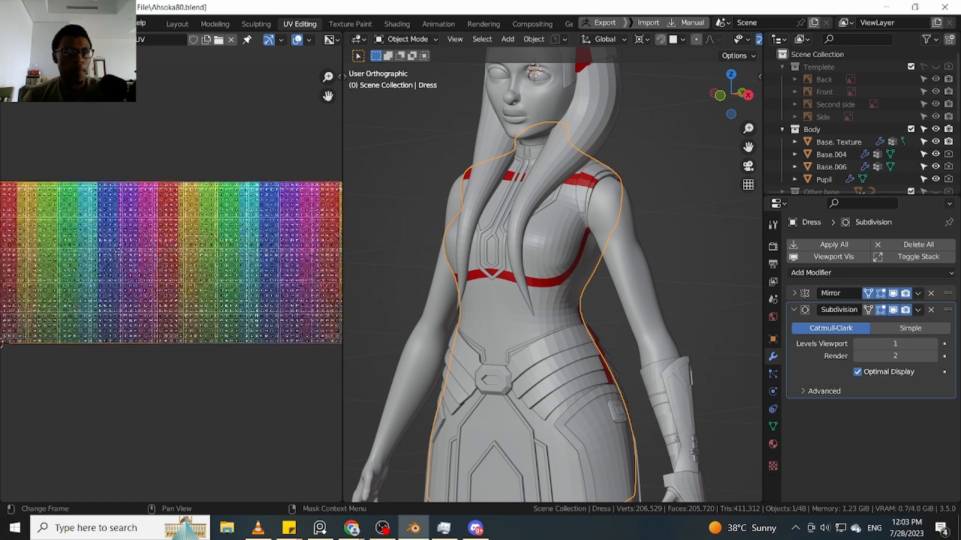
pyautogui.scroll(-6, 175, 252)
pyautogui.scroll(4, 175, 253)
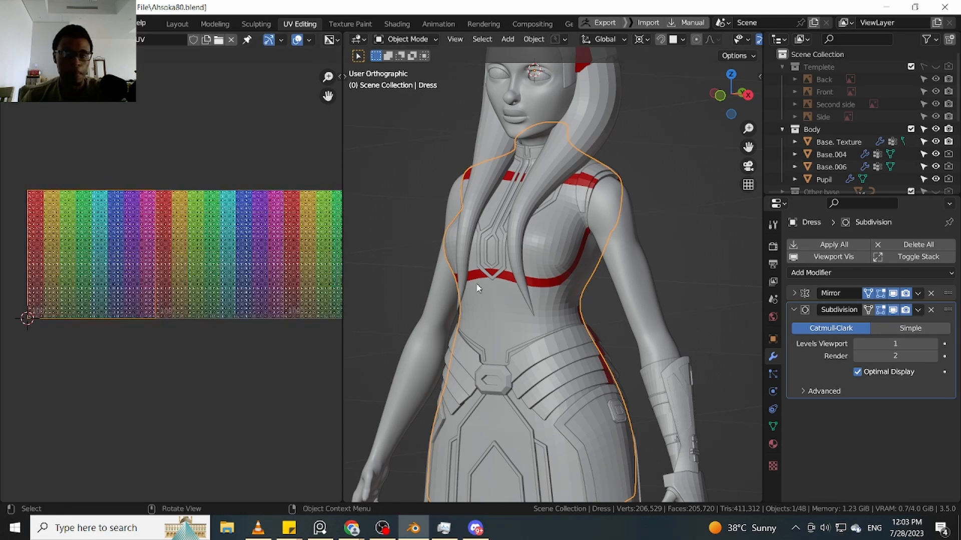
pyautogui.click(620, 240)
pyautogui.click(559, 263)
pyautogui.scroll(-2, 198, 268)
pyautogui.scroll(2, 199, 267)
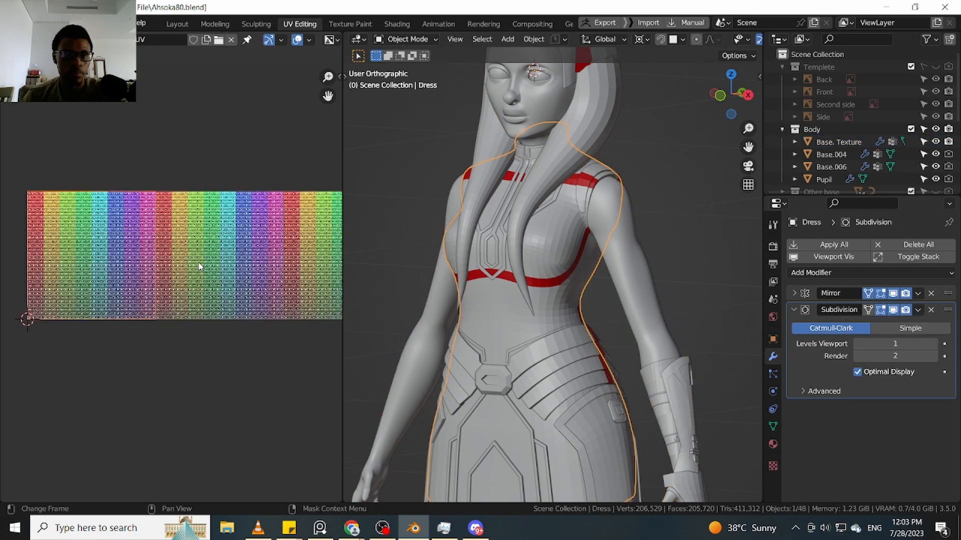
pyautogui.moveTo(155, 276)
pyautogui.mouseDown(button='middle')
pyautogui.moveTo(196, 277)
pyautogui.moveTo(169, 277)
pyautogui.mouseUp(button='middle')
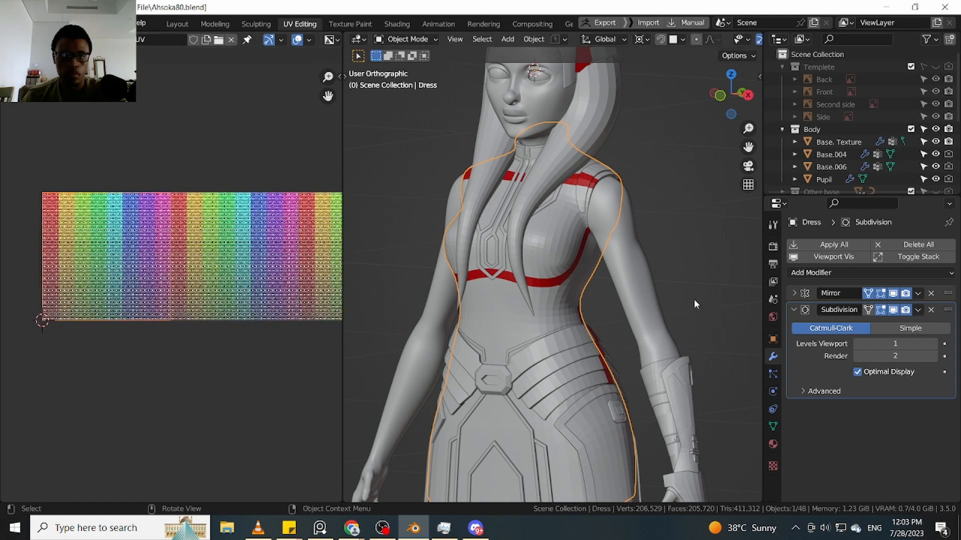
pyautogui.moveTo(562, 283)
pyautogui.mouseDown(button='middle')
pyautogui.moveTo(649, 290)
pyautogui.moveTo(561, 278)
pyautogui.mouseUp(button='middle')
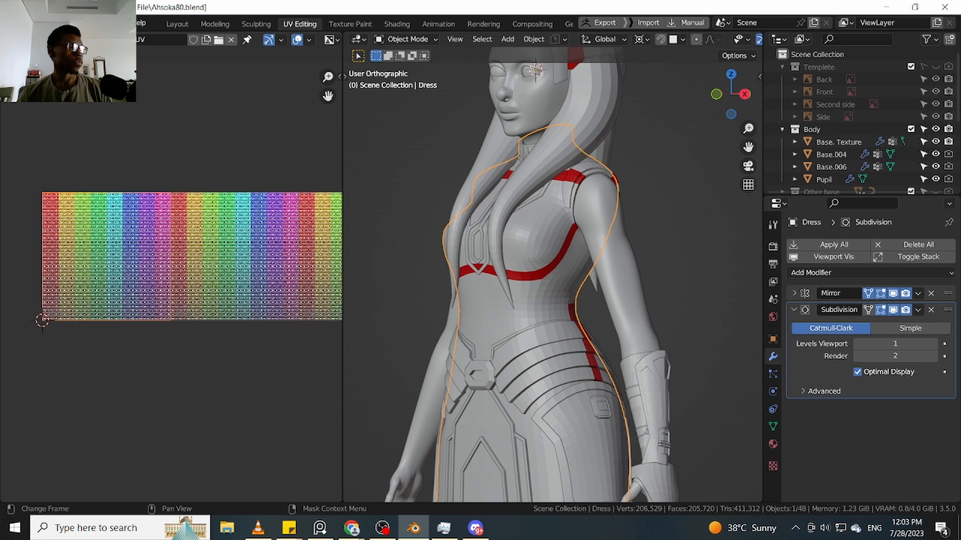
pyautogui.hotkey('alt', 'Tab')
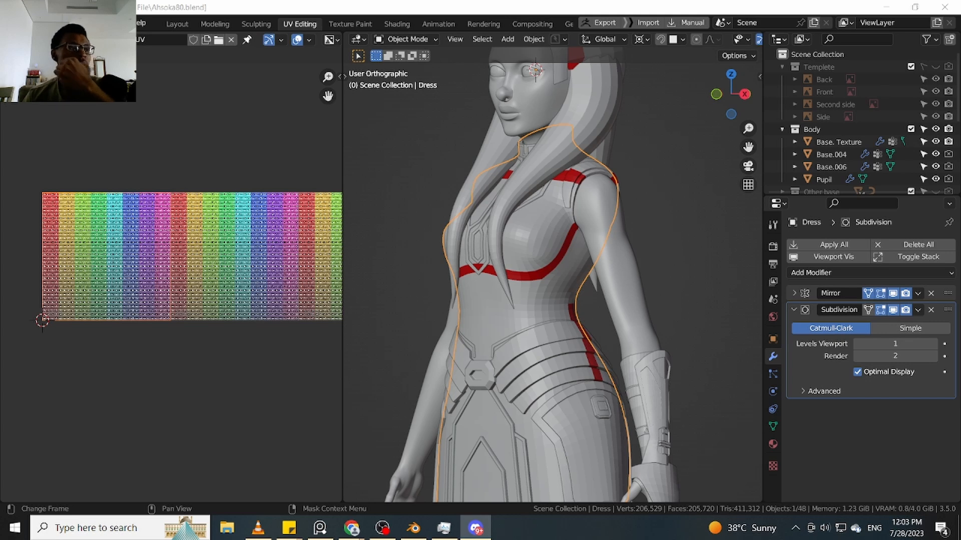
pyautogui.hotkey('alt', 'Tab')
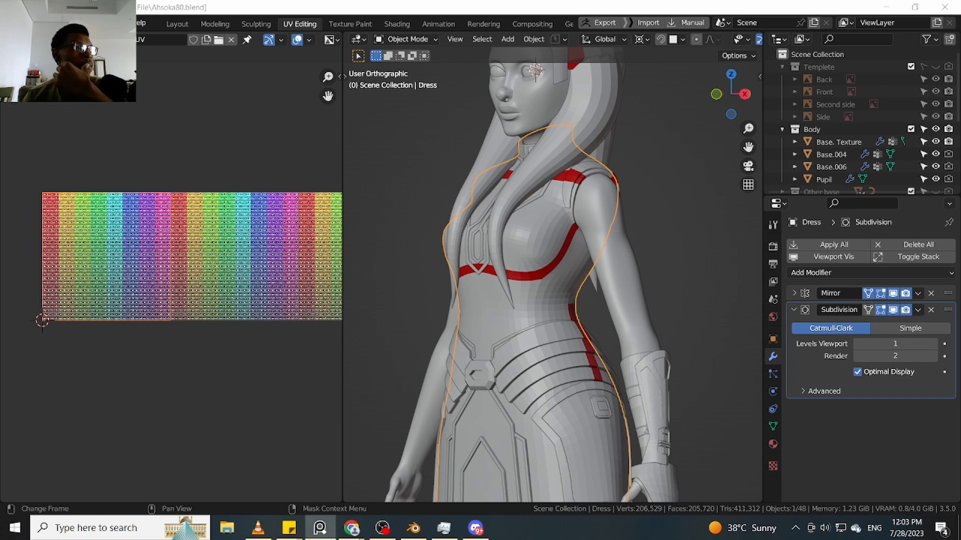
pyautogui.hotkey('alt', 'Tab')
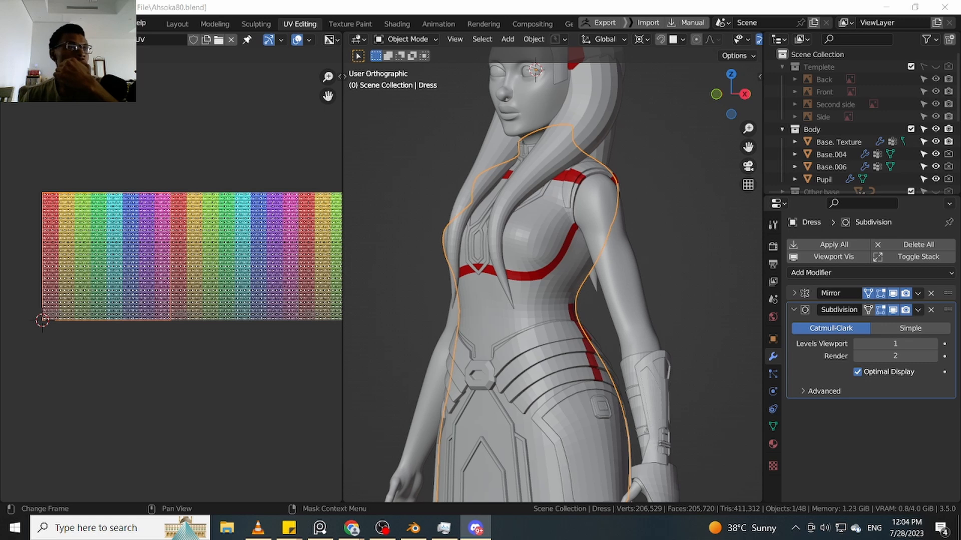
pyautogui.hotkey('alt', 'Tab')
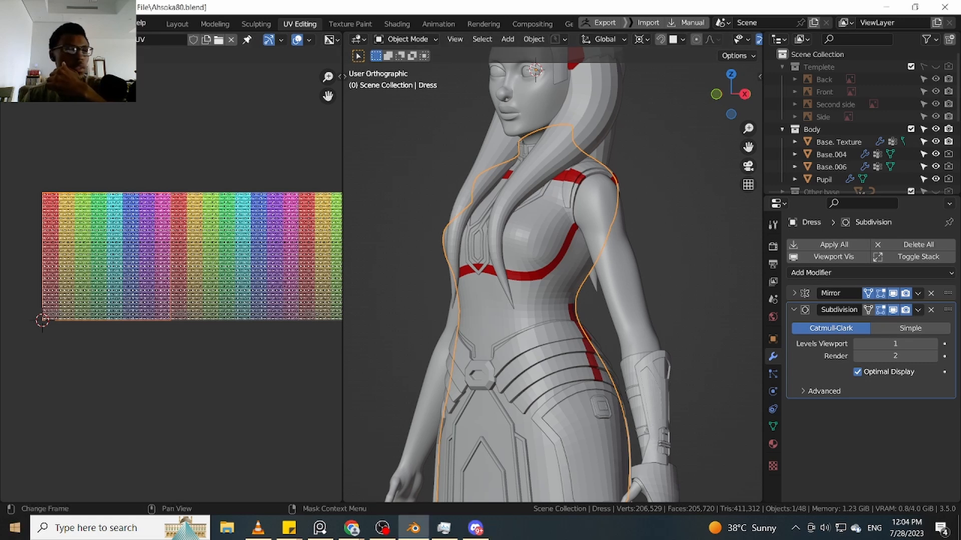
pyautogui.hotkey('alt', 'Tab')
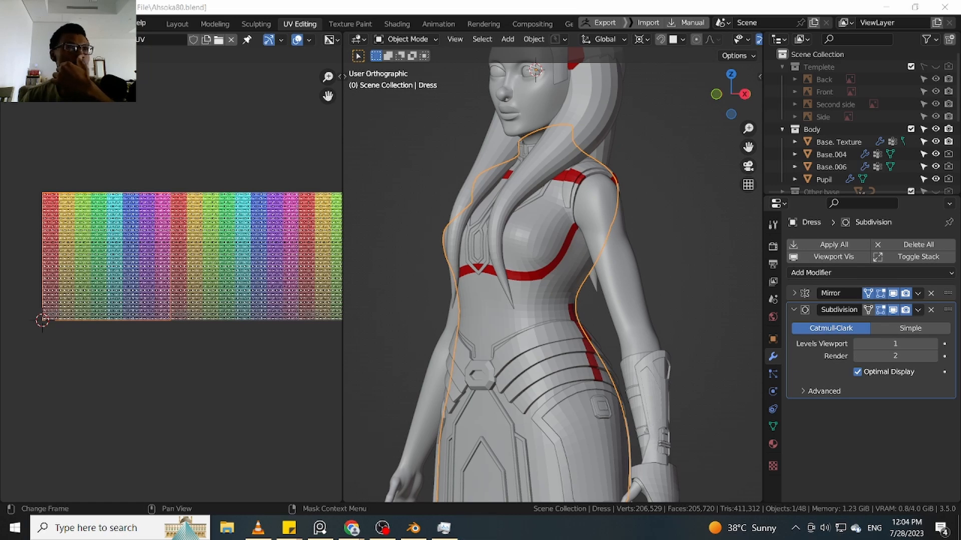
pyautogui.moveTo(461, 285); pyautogui.dragTo(685, 319, button='middle')
pyautogui.scroll(3, 558, 306)
pyautogui.moveTo(535, 276); pyautogui.dragTo(511, 335, button='middle')
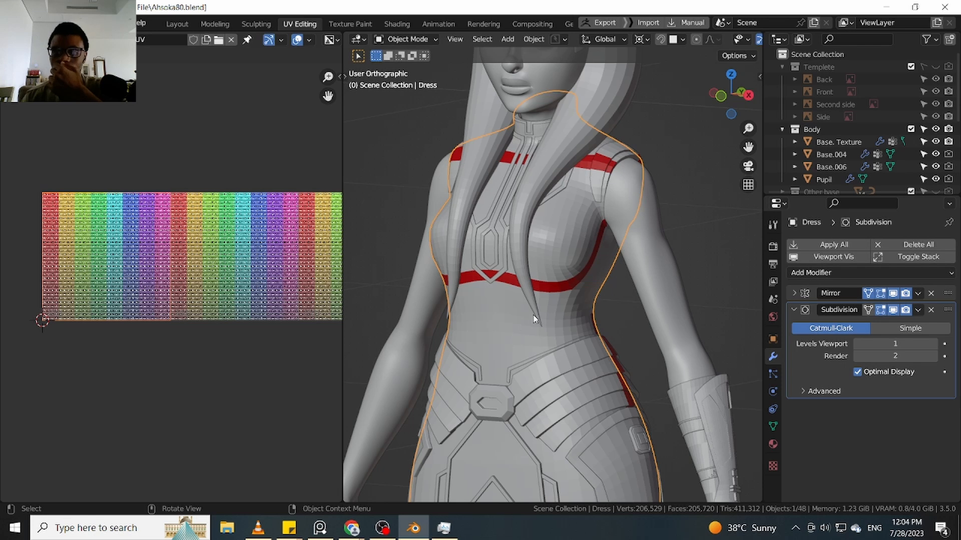
pyautogui.scroll(2, 534, 318)
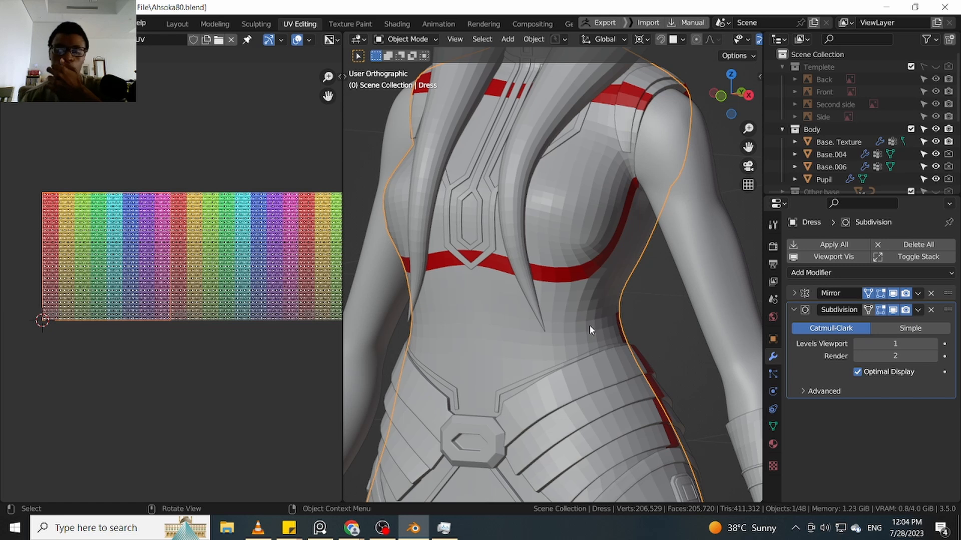
pyautogui.scroll(-1, 590, 322)
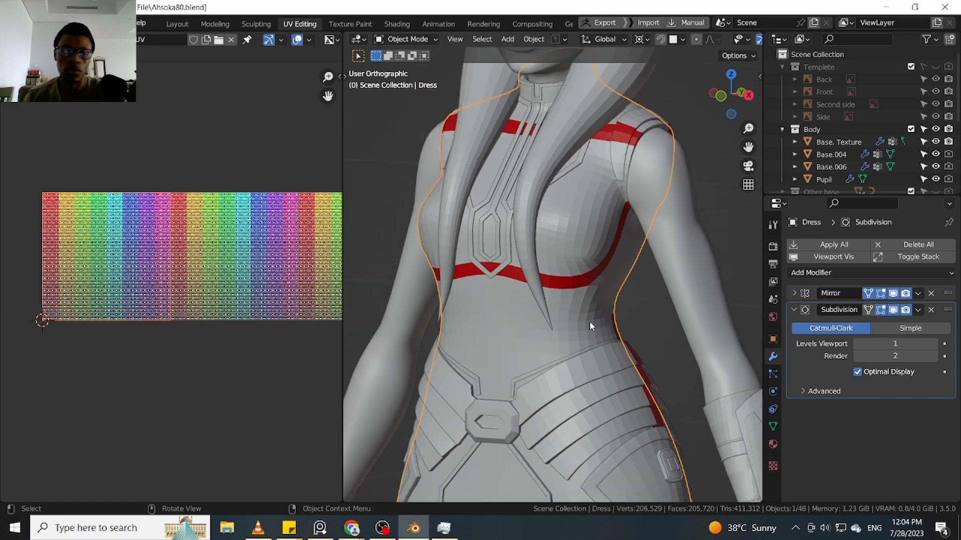
pyautogui.scroll(-2, 584, 340)
pyautogui.scroll(2, 581, 340)
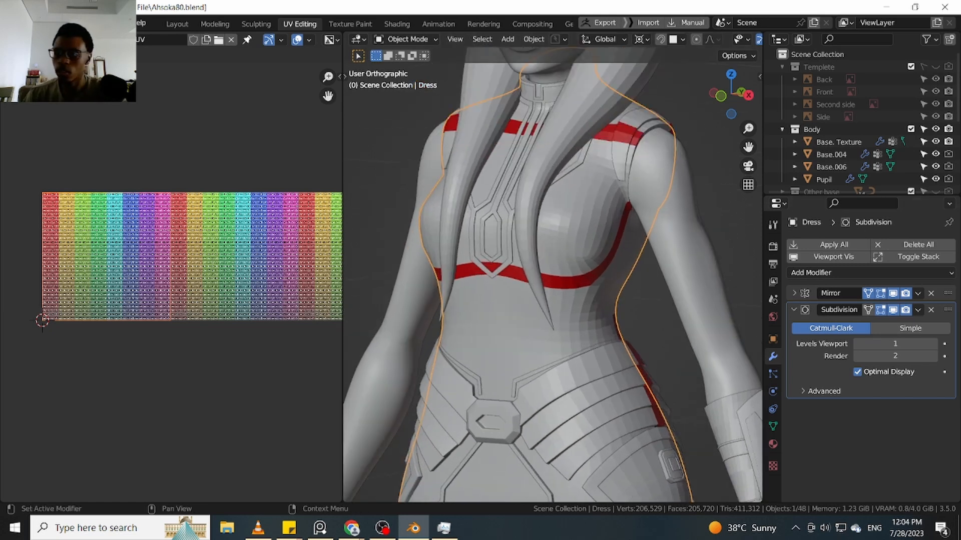
# Lower the system volume to 12 and return to the dress model in Blender
pyautogui.hotkey('alt', 'Tab')
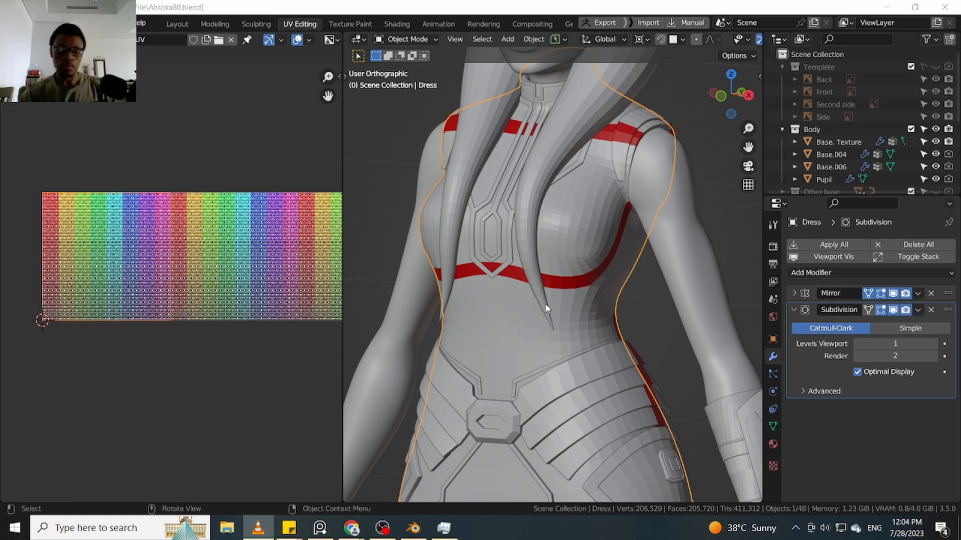
pyautogui.press('XF86AudioLowerVolume')
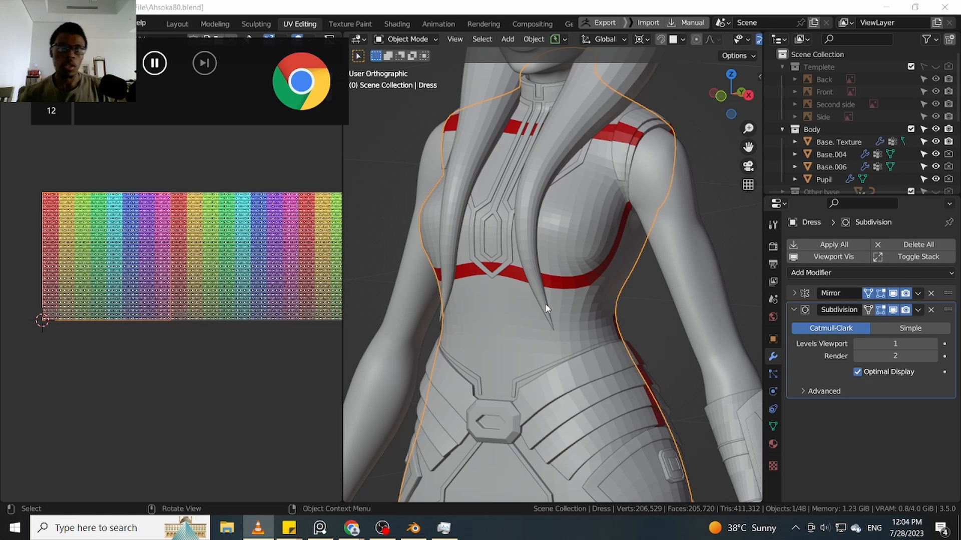
pyautogui.click(600, 253)
pyautogui.scroll(-3, 598, 251)
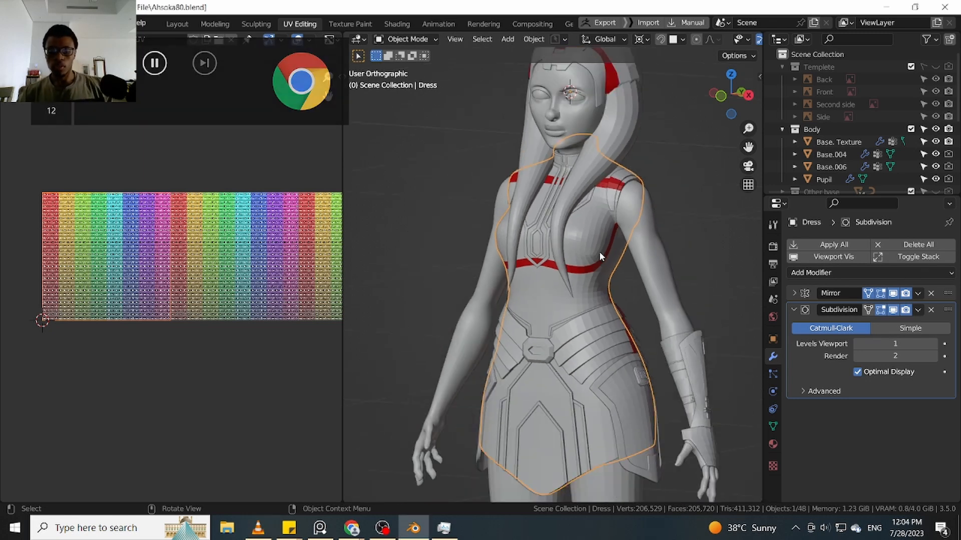
# Isolate the Dress in local view and bring its hem opening into close-up
pyautogui.press('KP_Divide')
pyautogui.moveTo(629, 264); pyautogui.dragTo(556, 282, button='middle')
pyautogui.scroll(-4, 538, 302)
pyautogui.scroll(5, 542, 343)
pyautogui.moveTo(542, 360); pyautogui.dragTo(511, 293, button='middle')
pyautogui.scroll(4, 483, 292)
pyautogui.scroll(-3, 483, 293)
# Put the dress into face editing and select a single face at the skirt's hem
pyautogui.press('Tab')
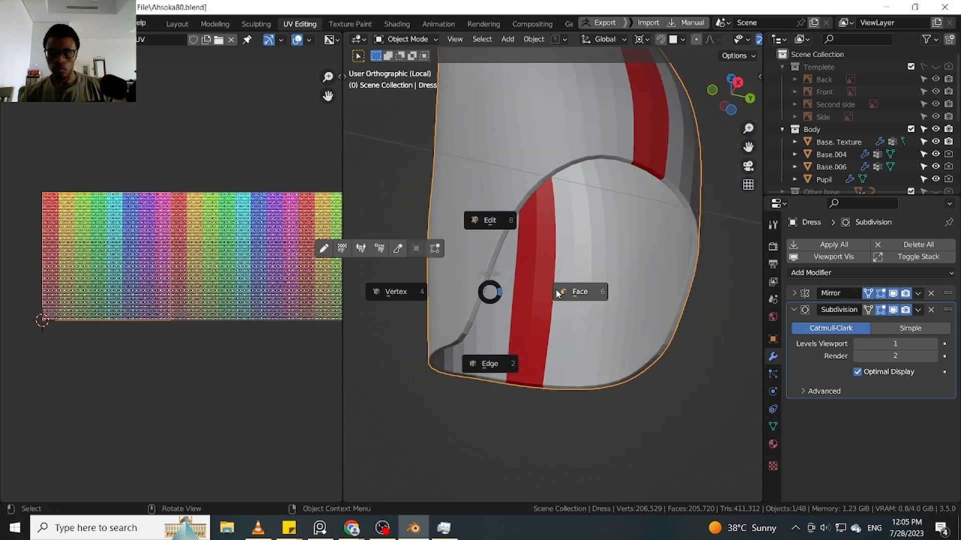
pyautogui.click(558, 294)
pyautogui.scroll(4, 493, 291)
pyautogui.click(468, 299)
pyautogui.moveTo(462, 336); pyautogui.dragTo(484, 353, button='middle')
pyautogui.scroll(-7, 485, 353)
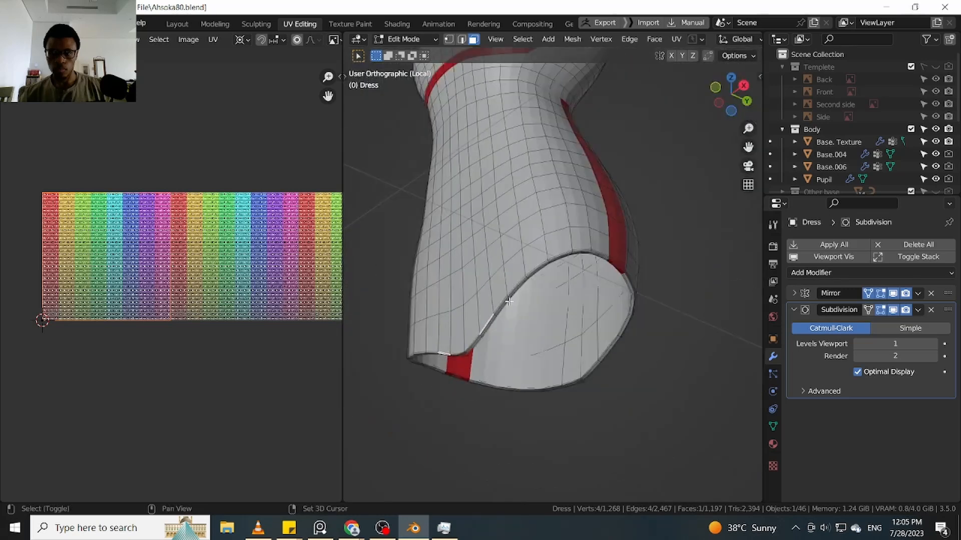
pyautogui.keyDown('shift'); pyautogui.moveTo(561, 250); pyautogui.dragTo(521, 311, button='middle'); pyautogui.keyUp('shift')
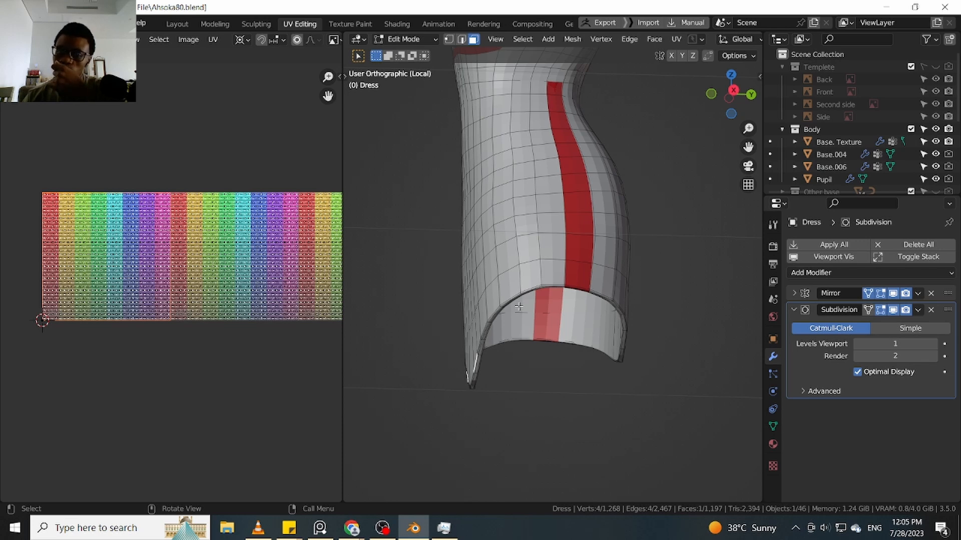
# Turn off the Subdivision modifier's viewport display and inspect the dress's base mesh
pyautogui.click(893, 310)
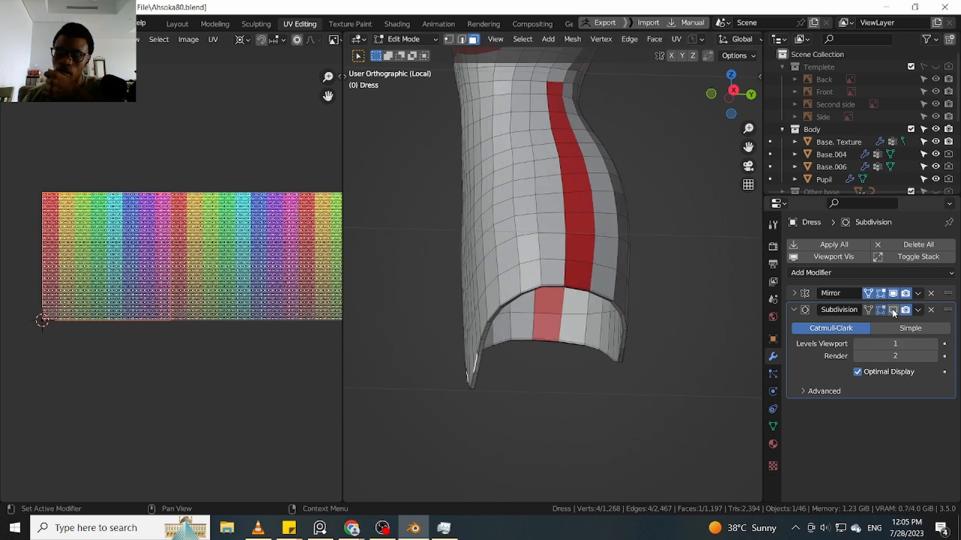
pyautogui.scroll(3, 519, 291)
pyautogui.moveTo(507, 297)
pyautogui.mouseDown(button='middle')
pyautogui.moveTo(471, 330)
pyautogui.moveTo(518, 290)
pyautogui.mouseUp(button='middle')
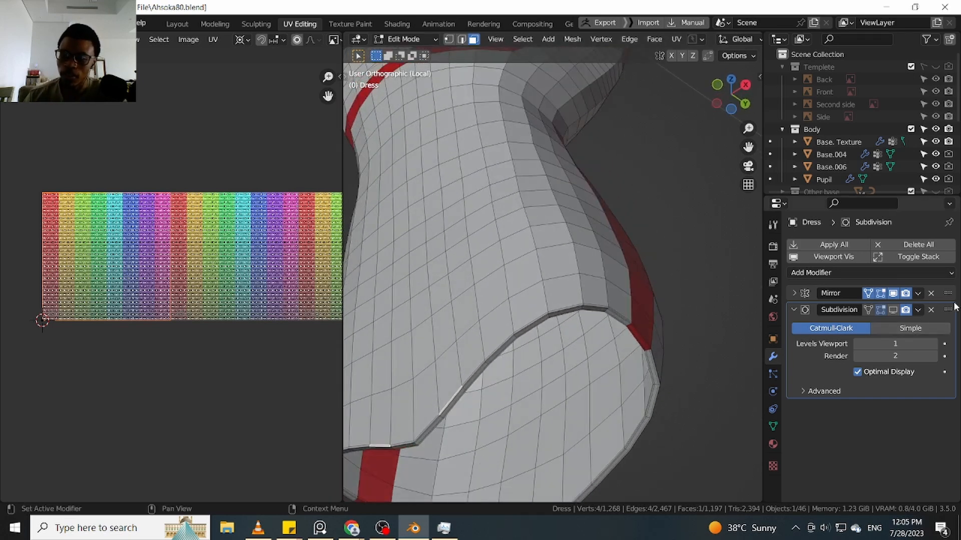
pyautogui.scroll(-4, 549, 371)
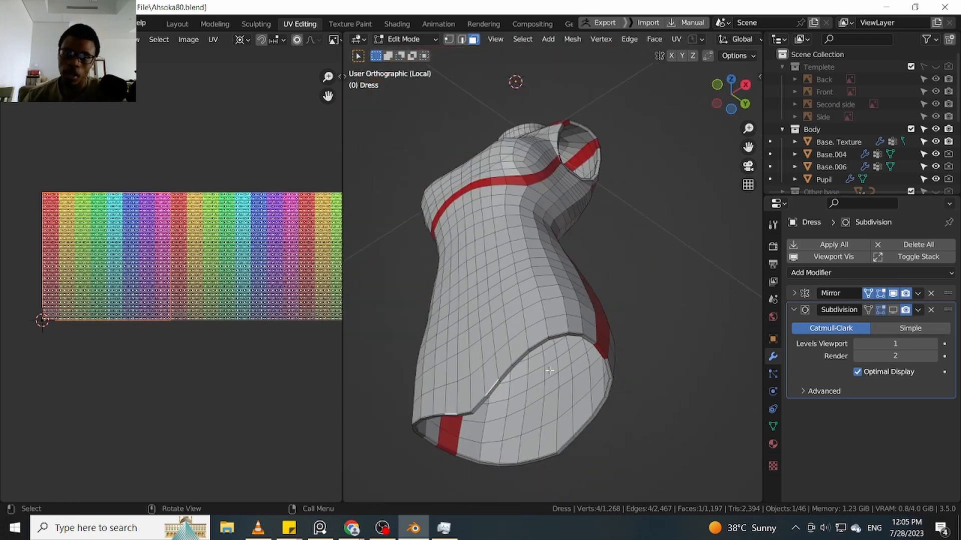
pyautogui.moveTo(549, 371); pyautogui.dragTo(540, 364, button='middle')
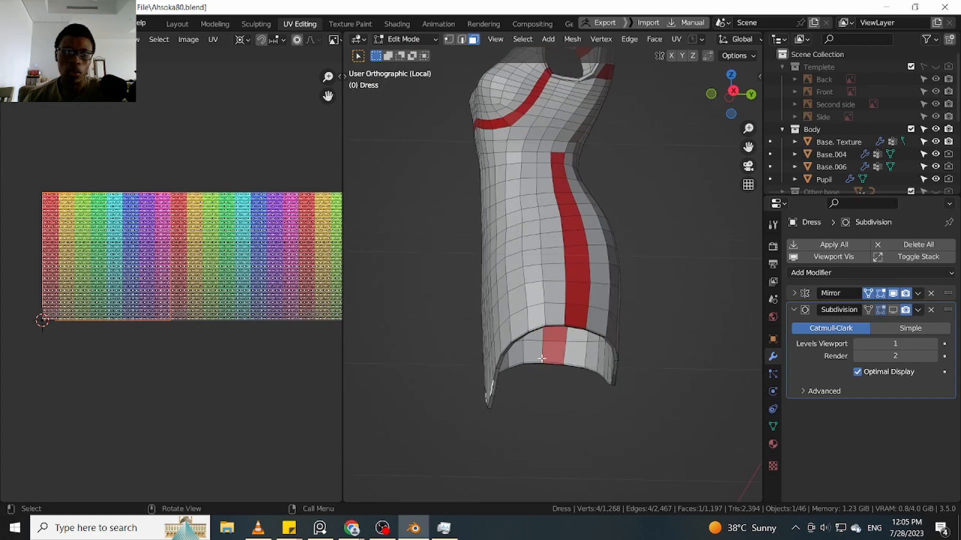
# Select single faces across the width of the hem's rim to examine how its narrow loops are built
pyautogui.scroll(6, 487, 358)
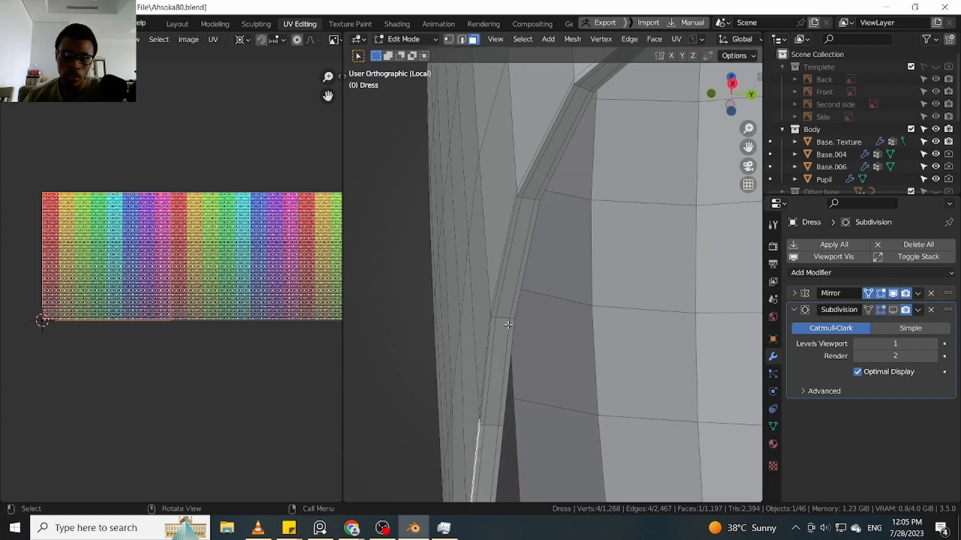
pyautogui.scroll(2, 508, 325)
pyautogui.scroll(1, 505, 299)
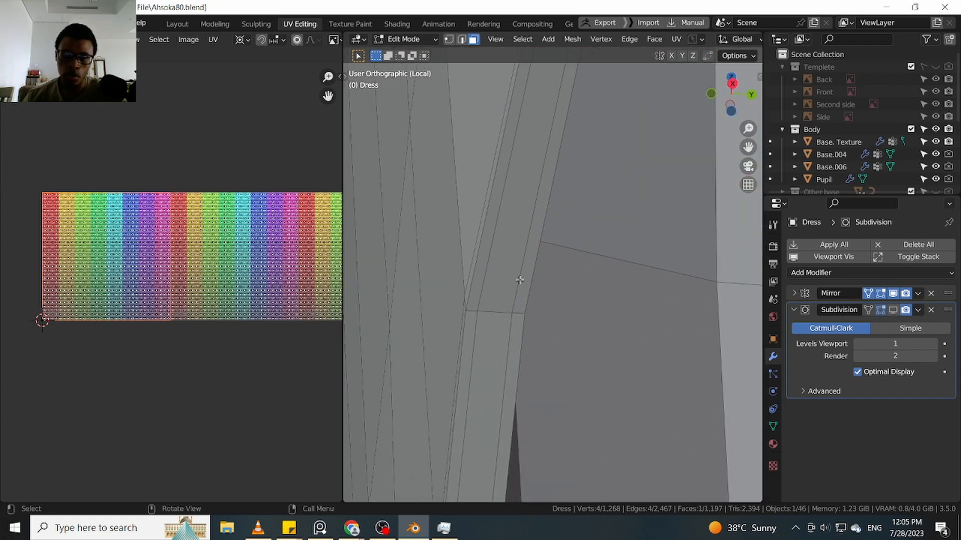
pyautogui.click(520, 280)
pyautogui.click(501, 280)
pyautogui.click(475, 281)
pyautogui.click(509, 279)
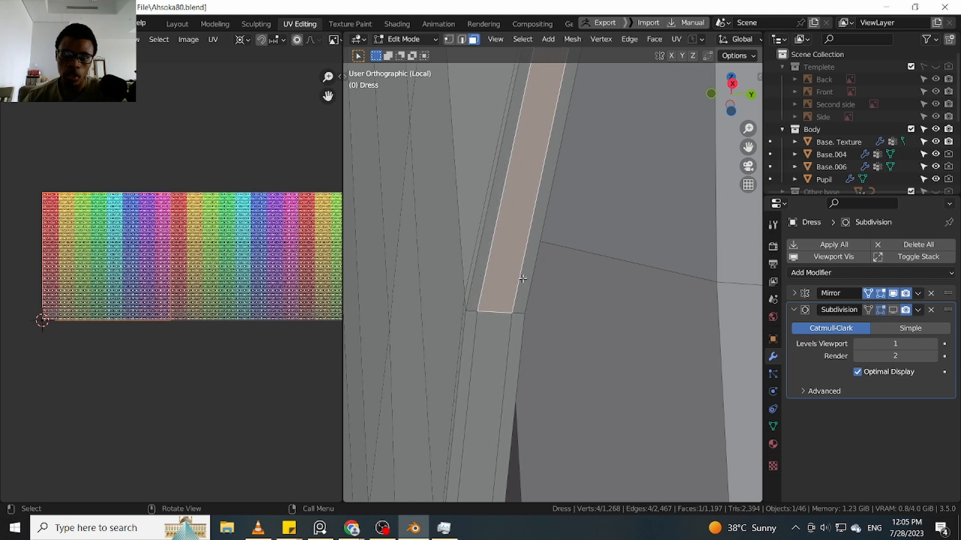
pyautogui.click(526, 278)
pyautogui.scroll(-1, 493, 297)
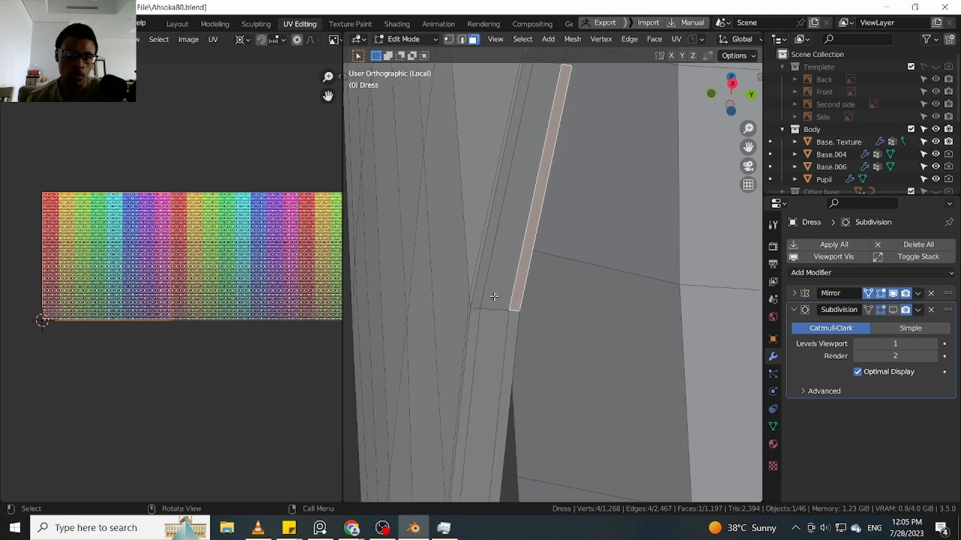
pyautogui.scroll(-6, 369, 297)
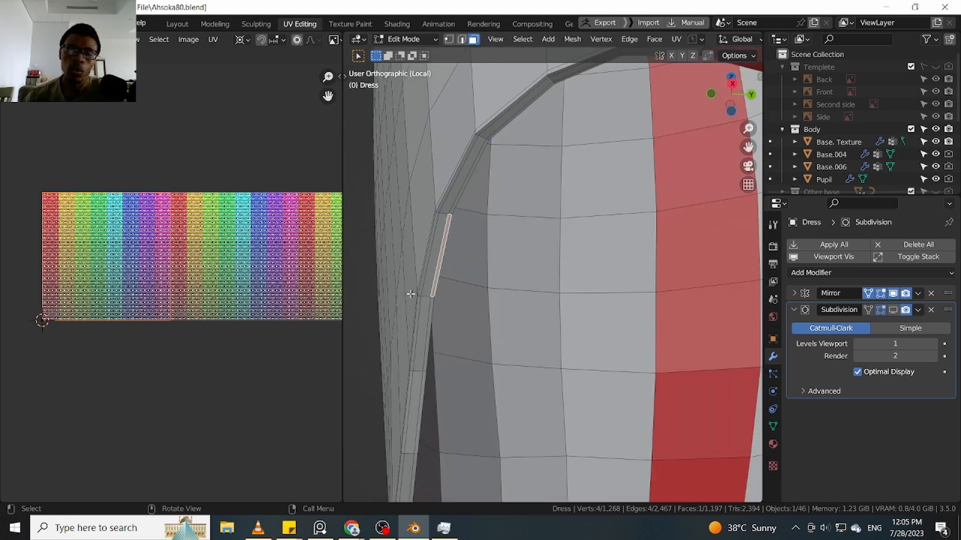
pyautogui.moveTo(459, 244); pyautogui.dragTo(518, 243, button='middle')
# Select an outer skirt face beside the hem and a face on the rim's underside to check the fabric thickness
pyautogui.click(466, 162)
pyautogui.scroll(-4, 466, 162)
pyautogui.moveTo(465, 162); pyautogui.dragTo(497, 200, button='middle')
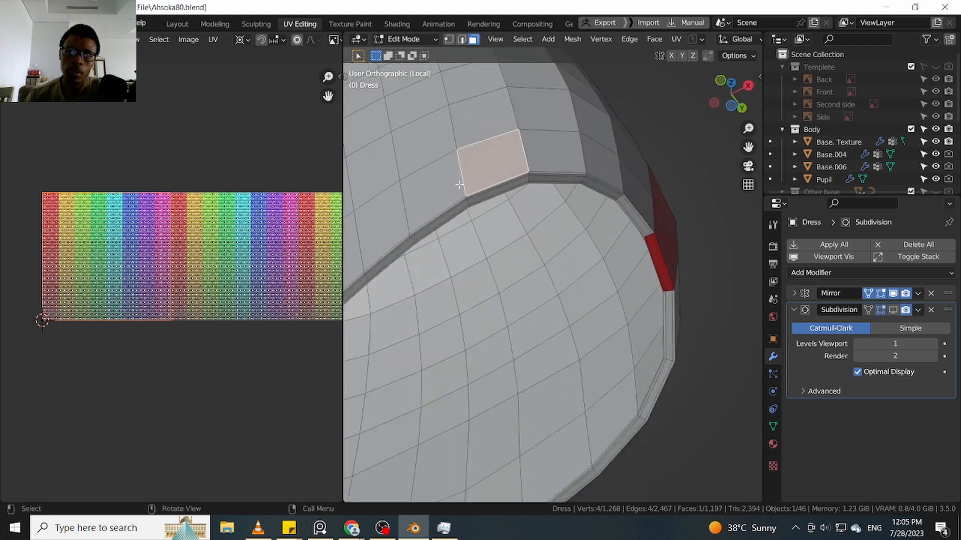
pyautogui.scroll(7, 496, 228)
pyautogui.scroll(-4, 496, 229)
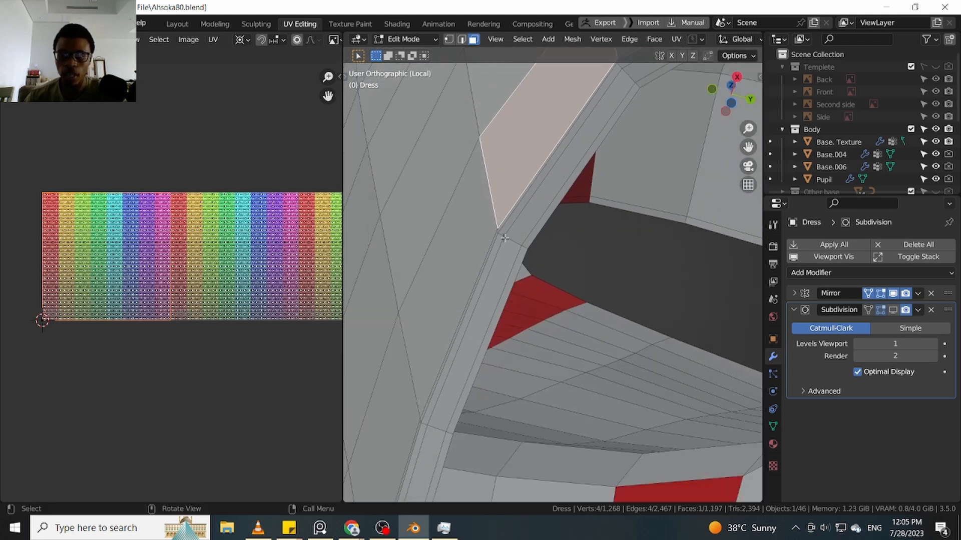
pyautogui.click(517, 226)
pyautogui.moveTo(529, 231); pyautogui.dragTo(537, 198, button='middle')
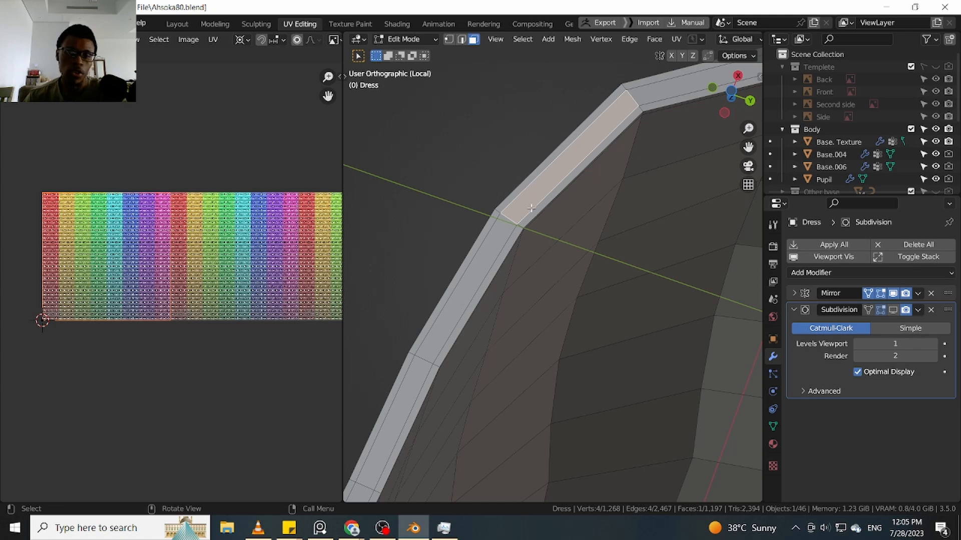
pyautogui.scroll(-4, 531, 207)
pyautogui.moveTo(531, 208); pyautogui.dragTo(492, 320, button='middle')
pyautogui.scroll(-5, 492, 320)
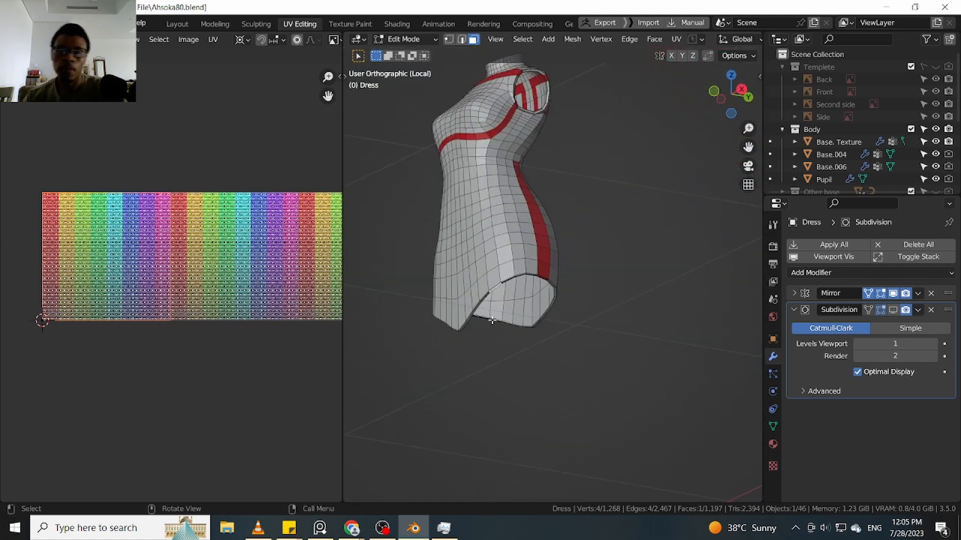
# Examine the mesh around the armhole rim, the chest and the dress's side
pyautogui.keyDown('shift'); pyautogui.moveTo(516, 105); pyautogui.dragTo(527, 287, button='middle'); pyautogui.keyUp('shift')
pyautogui.scroll(10, 527, 287)
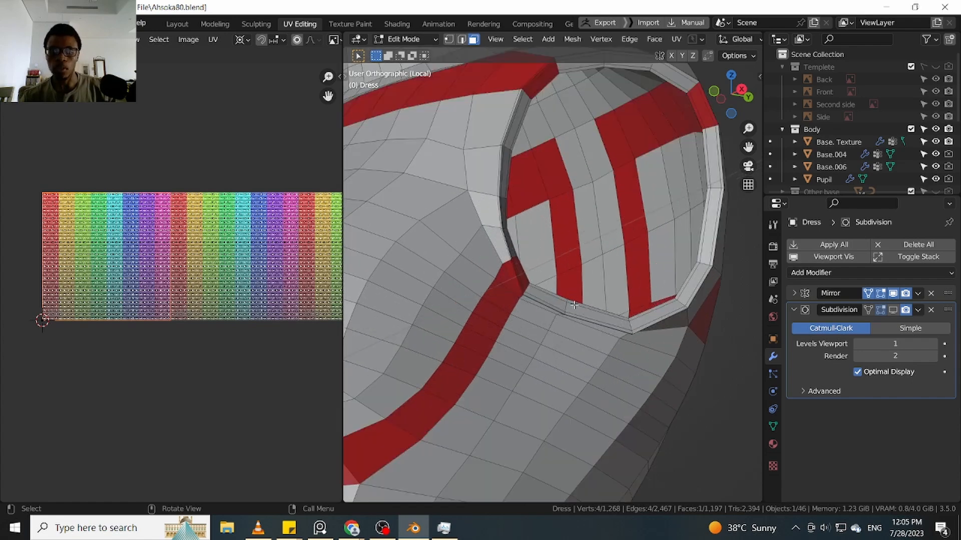
pyautogui.moveTo(620, 331); pyautogui.dragTo(539, 325, button='middle')
pyautogui.scroll(3, 512, 290)
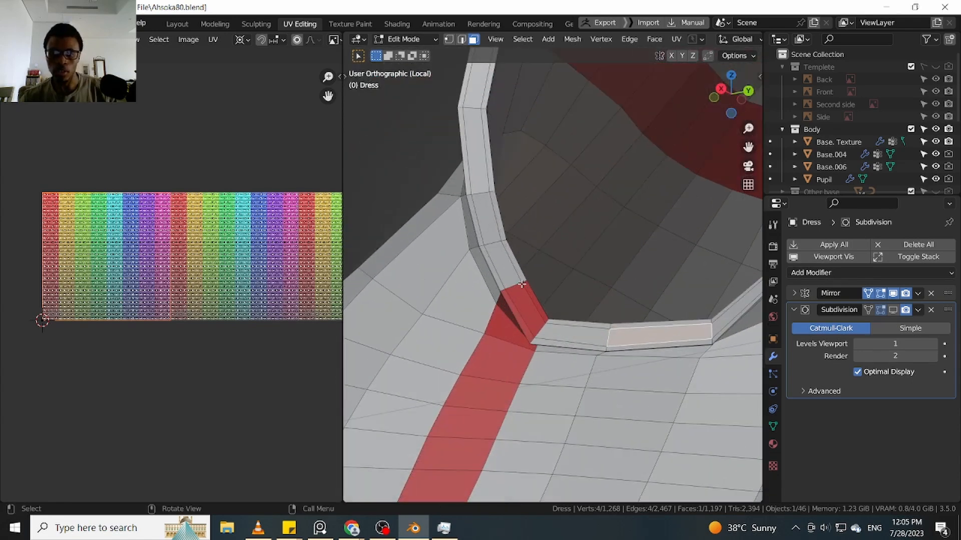
pyautogui.moveTo(511, 284); pyautogui.dragTo(555, 293, button='middle')
pyautogui.scroll(-7, 545, 294)
pyautogui.moveTo(480, 296); pyautogui.dragTo(532, 299, button='middle')
pyautogui.moveTo(549, 331); pyautogui.dragTo(547, 347, button='middle')
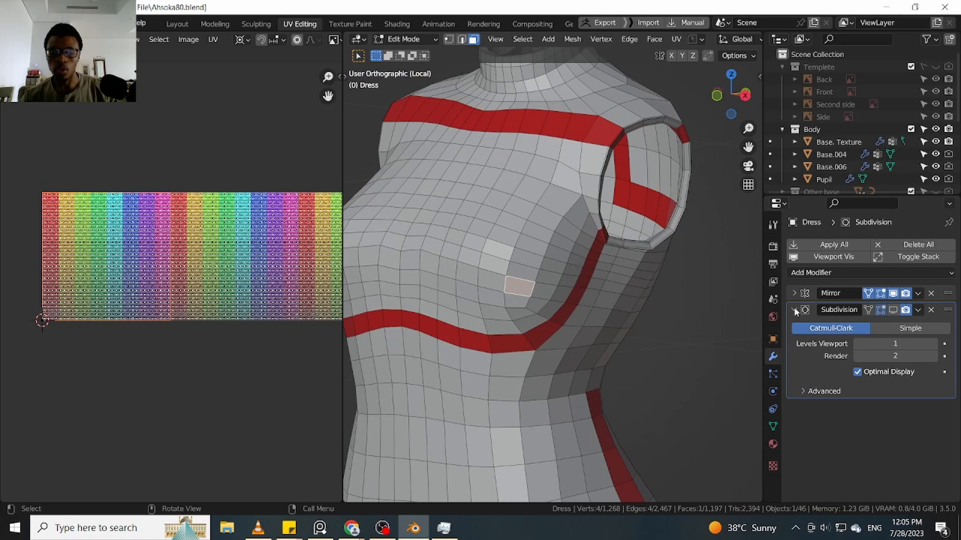
pyautogui.scroll(-3, 561, 239)
pyautogui.moveTo(578, 240); pyautogui.dragTo(507, 246, button='middle')
pyautogui.scroll(2, 565, 242)
pyautogui.scroll(-1, 571, 244)
pyautogui.keyDown('shift'); pyautogui.moveTo(634, 274); pyautogui.dragTo(523, 234, button='middle'); pyautogui.keyUp('shift')
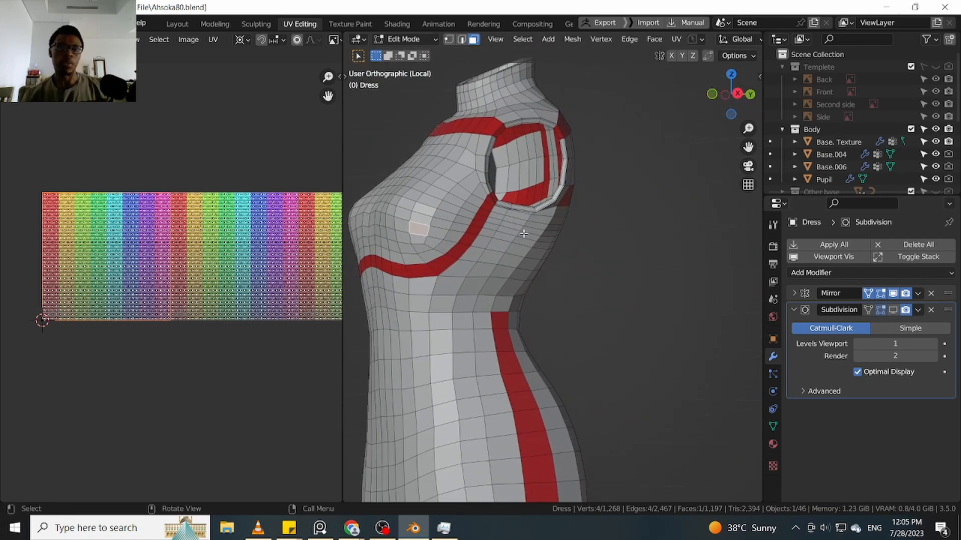
pyautogui.scroll(2, 526, 215)
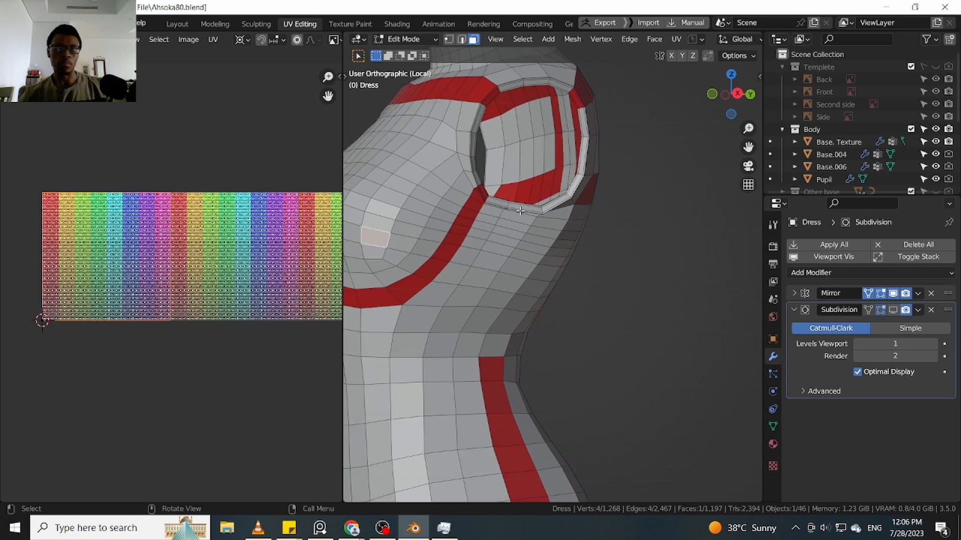
pyautogui.scroll(-3, 525, 220)
# Switch to edge selection and hide the mirrored half temporarily to examine the dress's inner and outer sides
pyautogui.press('Tab')
pyautogui.click(535, 242)
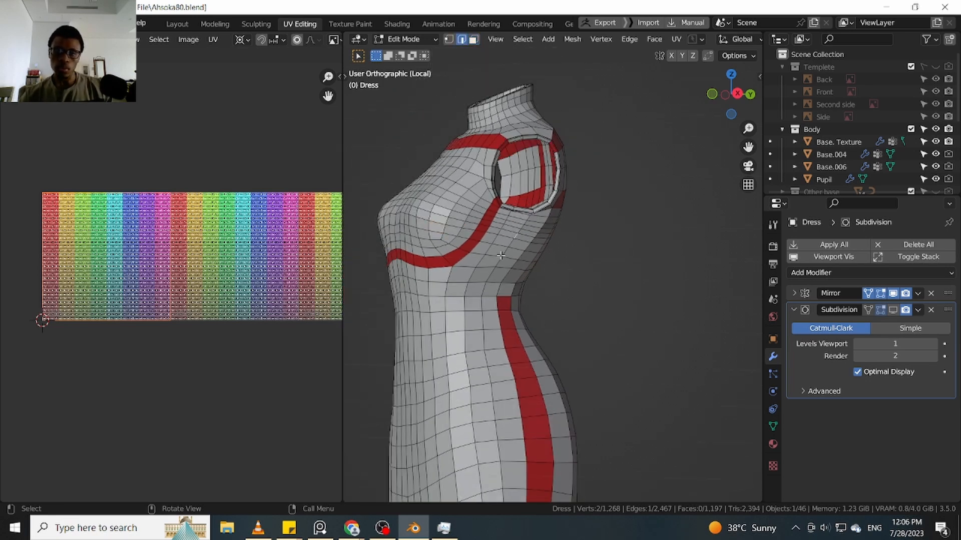
pyautogui.moveTo(501, 256); pyautogui.dragTo(555, 242, button='middle')
pyautogui.scroll(3, 645, 229)
pyautogui.click(894, 297)
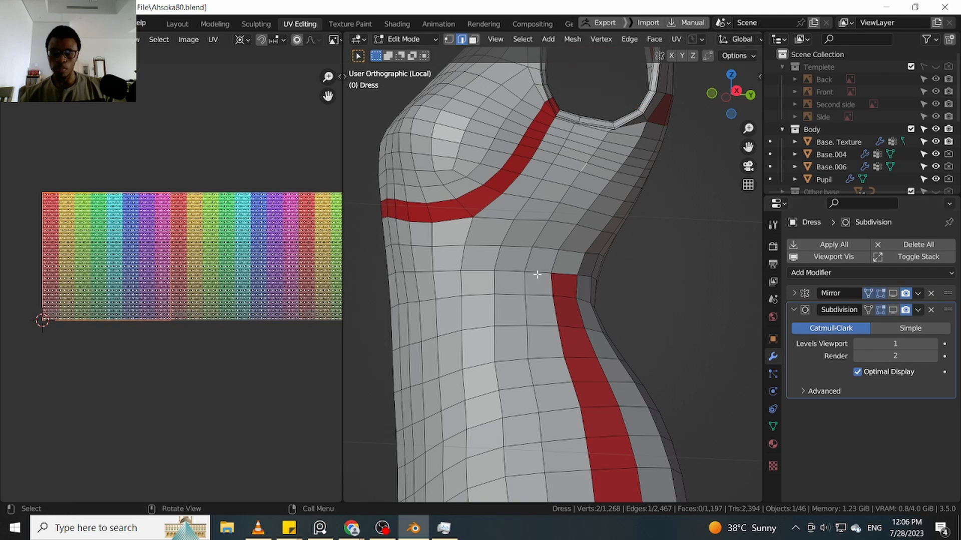
pyautogui.moveTo(536, 274); pyautogui.dragTo(492, 261, button='middle')
pyautogui.click(893, 298)
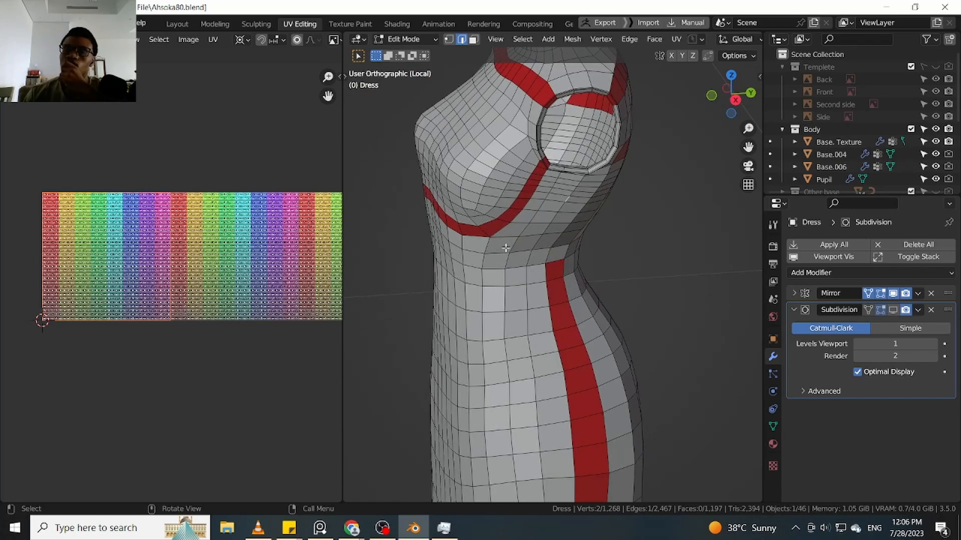
# Switch back to face selection and select the horizontal face loop inside the skirt, just above the hem
pyautogui.scroll(-3, 506, 248)
pyautogui.moveTo(505, 248); pyautogui.dragTo(535, 331, button='middle')
pyautogui.scroll(4, 539, 333)
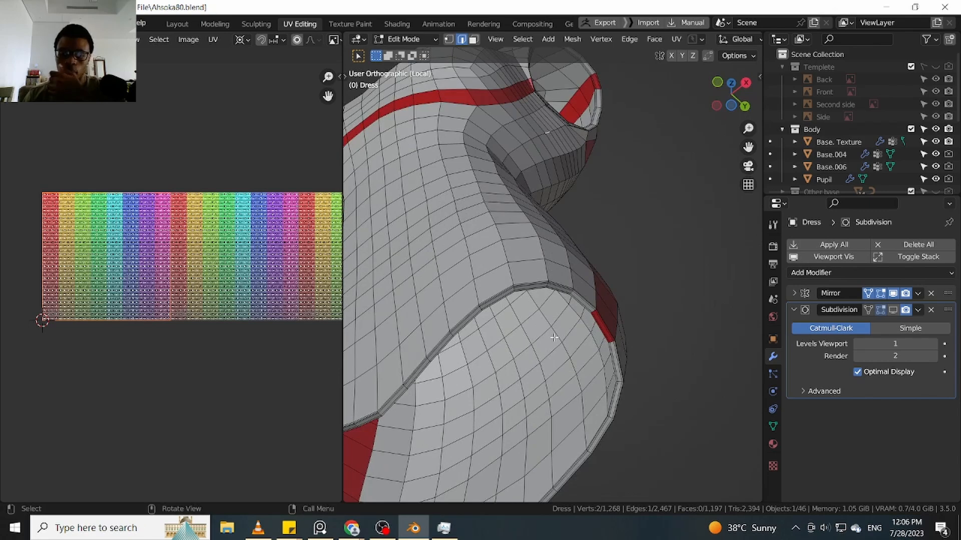
pyautogui.scroll(-6, 554, 338)
pyautogui.scroll(4, 561, 333)
pyautogui.click(566, 338)
pyautogui.moveTo(566, 337); pyautogui.dragTo(594, 295, button='middle')
pyautogui.press('3')
pyautogui.scroll(4, 618, 299)
pyautogui.click(617, 298)
pyautogui.keyDown('alt'); pyautogui.click(534, 302); pyautogui.keyUp('alt')
pyautogui.scroll(-3, 534, 302)
pyautogui.moveTo(533, 301); pyautogui.dragTo(504, 326, button='middle')
pyautogui.scroll(2, 535, 314)
pyautogui.keyDown('alt'); pyautogui.click(536, 313); pyautogui.keyUp('alt')
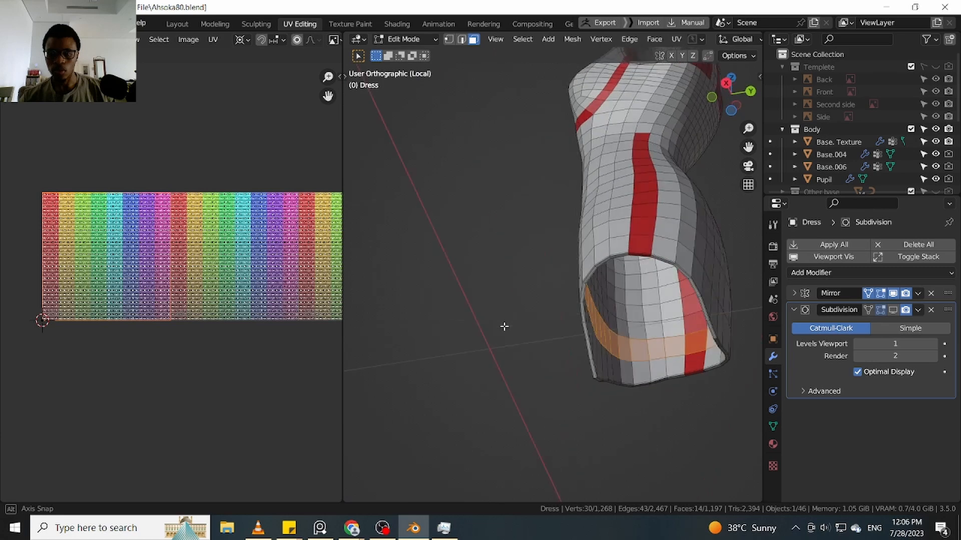
# Examine the selected inner face loop around the hem opening from below, the front and the side
pyautogui.moveTo(634, 324)
pyautogui.mouseDown(button='middle')
pyautogui.moveTo(572, 335)
pyautogui.moveTo(553, 320)
pyautogui.moveTo(642, 316)
pyautogui.mouseUp(button='middle')
pyautogui.scroll(3, 517, 303)
pyautogui.scroll(-4, 566, 316)
pyautogui.scroll(4, 568, 317)
pyautogui.moveTo(569, 317); pyautogui.dragTo(625, 332, button='middle')
pyautogui.scroll(-2, 624, 333)
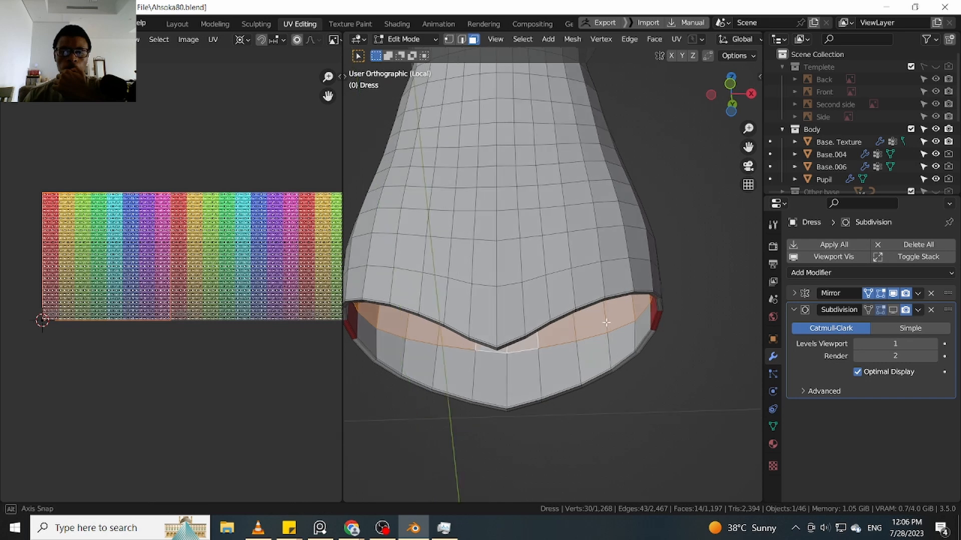
pyautogui.moveTo(583, 324); pyautogui.dragTo(577, 284, button='middle')
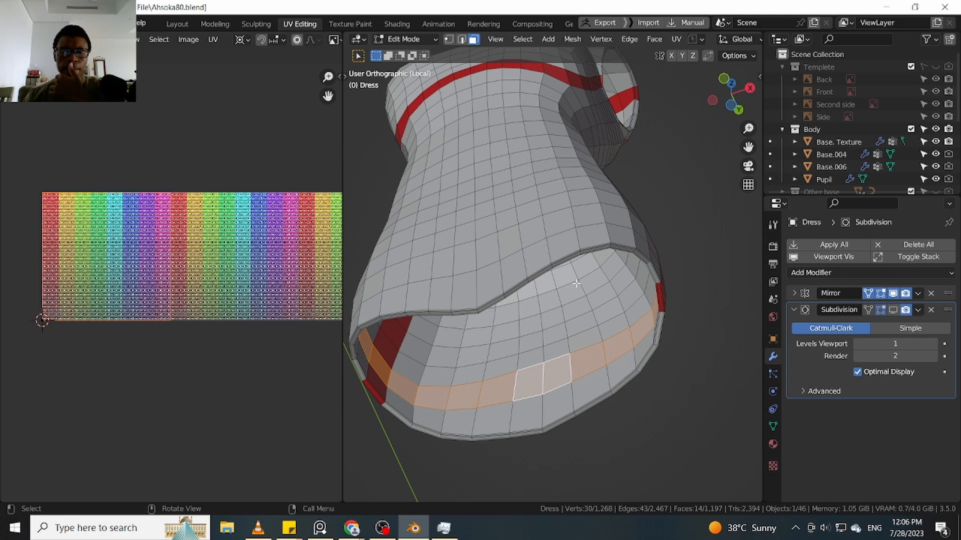
pyautogui.moveTo(598, 301); pyautogui.dragTo(727, 258, button='middle')
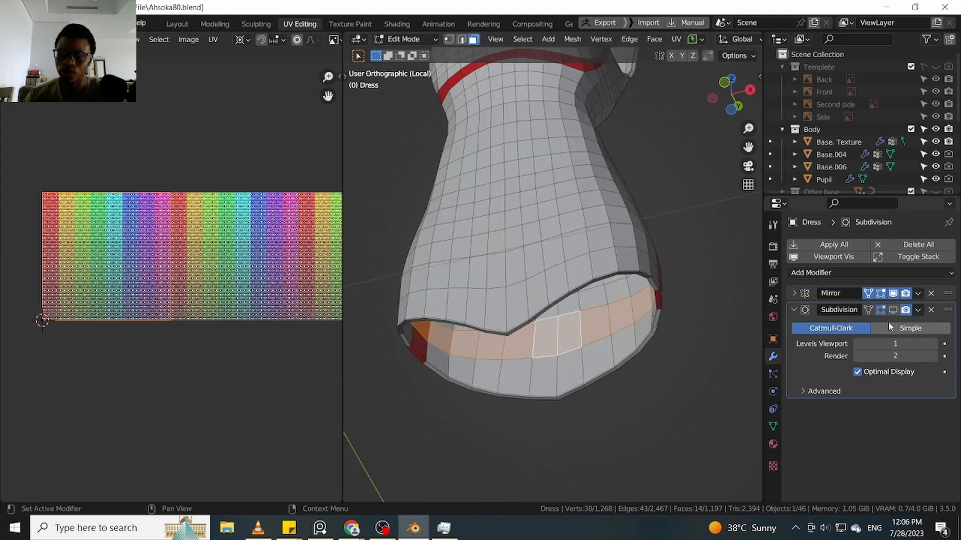
# Return to Object Mode and try applying the Mirror modifier to the dress
pyautogui.click(918, 294)
pyautogui.press('Tab')
pyautogui.click(627, 230)
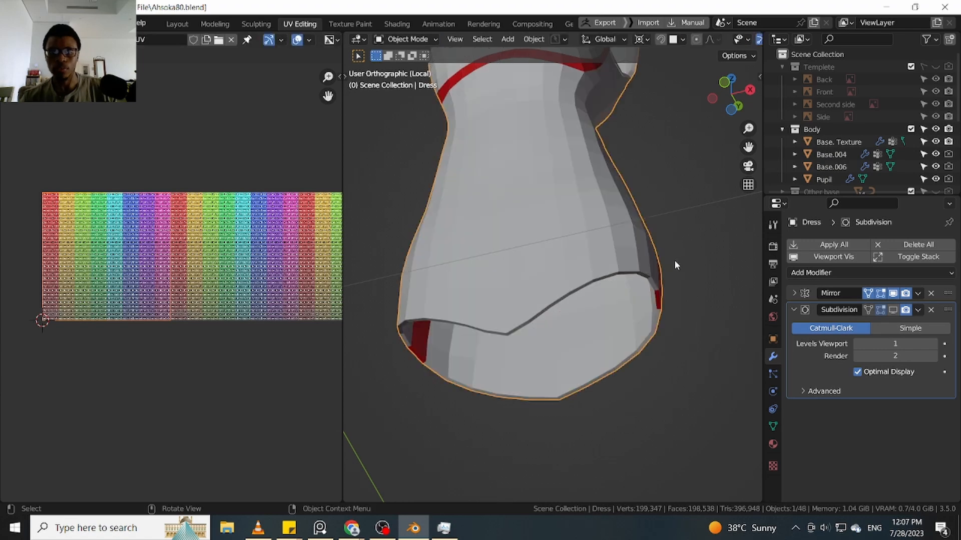
pyautogui.click(922, 292)
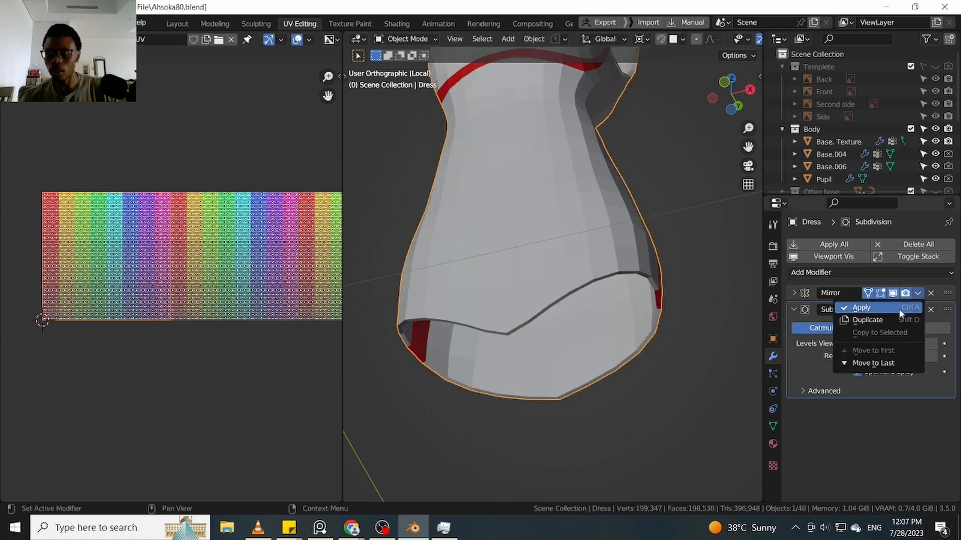
pyautogui.click(873, 307)
# Go back to face editing and try deleting the selected inner face loop on both halves of the skirt
pyautogui.moveTo(609, 292); pyautogui.dragTo(568, 348, button='middle')
pyautogui.press('Tab')
pyautogui.click(659, 281)
pyautogui.scroll(3, 578, 322)
pyautogui.scroll(-2, 606, 297)
pyautogui.scroll(5, 568, 347)
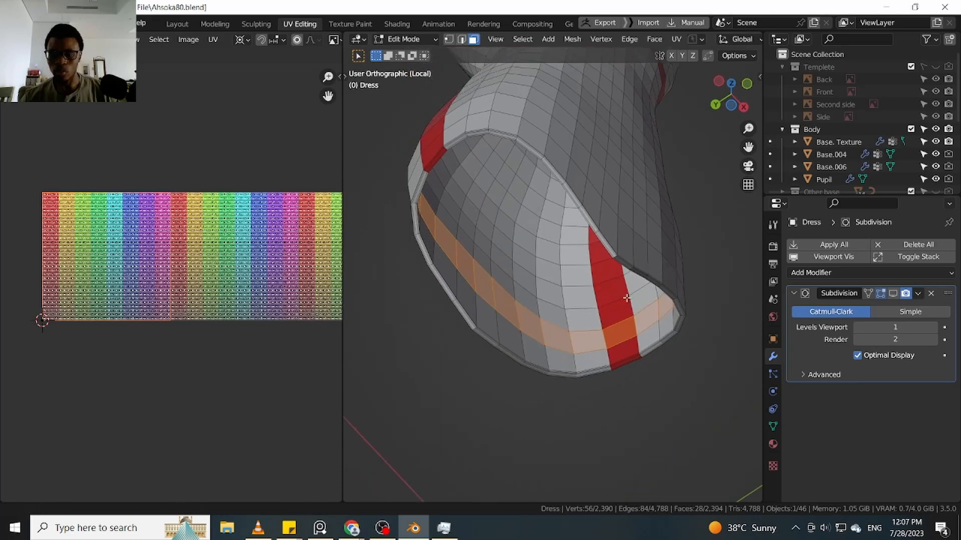
pyautogui.press('x')
pyautogui.click(592, 310)
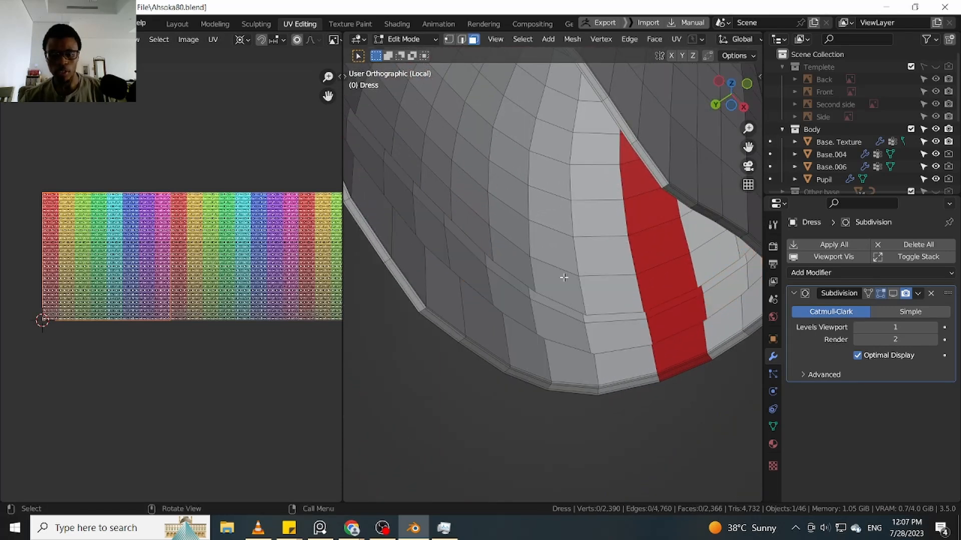
# Clear the selection and examine the gap left between the skirt's inner and outer layers
pyautogui.click(511, 216)
pyautogui.scroll(-6, 602, 251)
pyautogui.moveTo(601, 251); pyautogui.dragTo(553, 200, button='middle')
pyautogui.moveTo(553, 215); pyautogui.dragTo(615, 227, button='middle')
pyautogui.hotkey('alt', 'a')
pyautogui.scroll(-3, 603, 230)
pyautogui.scroll(3, 591, 223)
pyautogui.moveTo(604, 265); pyautogui.dragTo(628, 208, button='middle')
# Undo the face deletion and the applied Mirror modifier, and turn off the Mirror's viewport display
pyautogui.hotkey('ctrl', 'z')
pyautogui.hotkey('ctrl', 'z')
pyautogui.scroll(-2, 593, 204)
pyautogui.click(894, 294)
pyautogui.moveTo(501, 280); pyautogui.dragTo(589, 294, button='middle')
pyautogui.scroll(2, 589, 294)
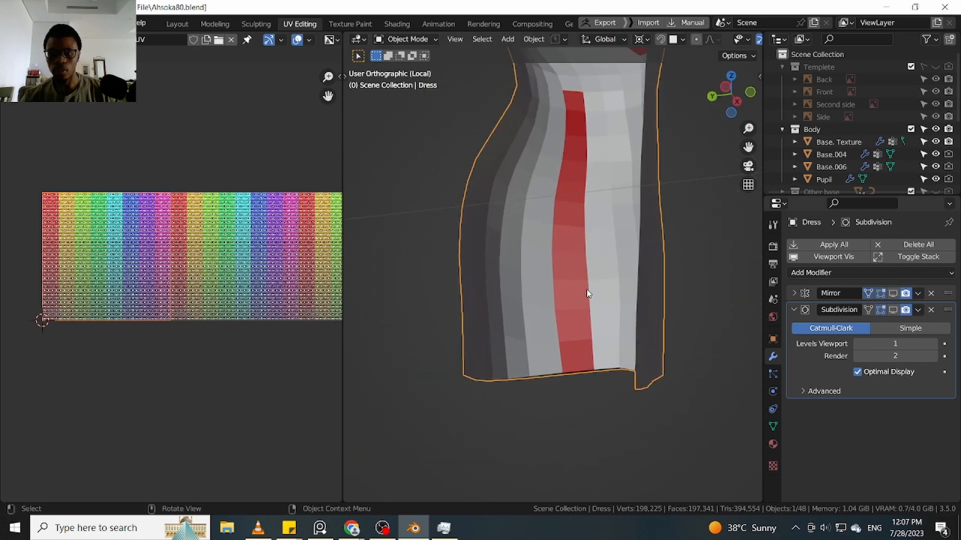
# Return to face editing and delete the selected inner face loop above the hem on the unmirrored half
pyautogui.press('Tab')
pyautogui.click(583, 284)
pyautogui.moveTo(574, 334); pyautogui.dragTo(610, 205, button='middle')
pyautogui.press('x')
pyautogui.click(630, 296)
pyautogui.scroll(-3, 629, 296)
pyautogui.scroll(3, 610, 206)
pyautogui.scroll(4, 610, 205)
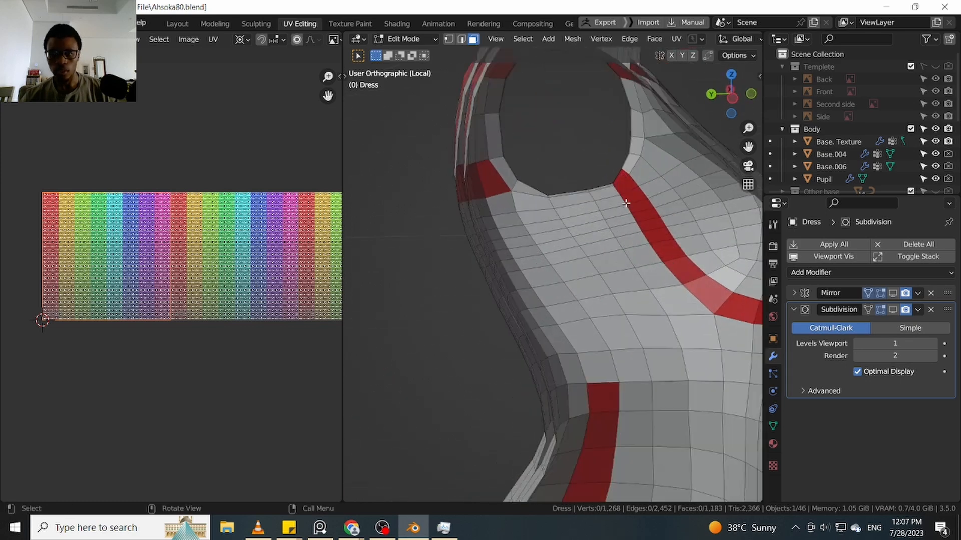
# Try selecting the inner face loops that run around the dress's armhole
pyautogui.click(627, 171)
pyautogui.moveTo(627, 171); pyautogui.dragTo(597, 193, button='middle')
pyautogui.keyDown('alt'); pyautogui.click(586, 249); pyautogui.keyUp('alt')
pyautogui.keyDown('alt'); pyautogui.keyDown('shift'); pyautogui.click(517, 147); pyautogui.keyUp('shift'); pyautogui.keyUp('alt')
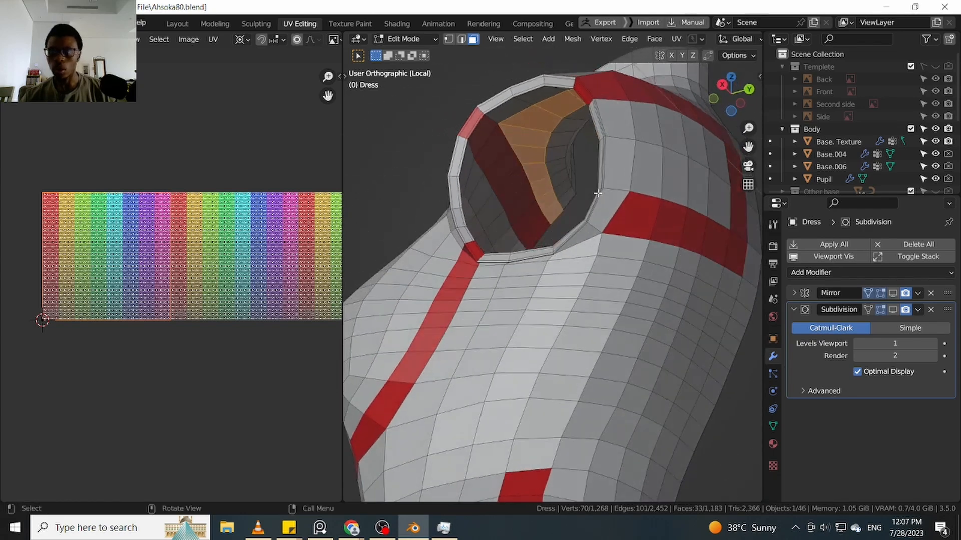
# Show the full character and examine how the dress sits beneath the belt, armour and skirt plates
pyautogui.press('KP_Divide')
pyautogui.moveTo(660, 230); pyautogui.dragTo(566, 253, button='middle')
pyautogui.scroll(5, 646, 200)
pyautogui.scroll(-6, 636, 204)
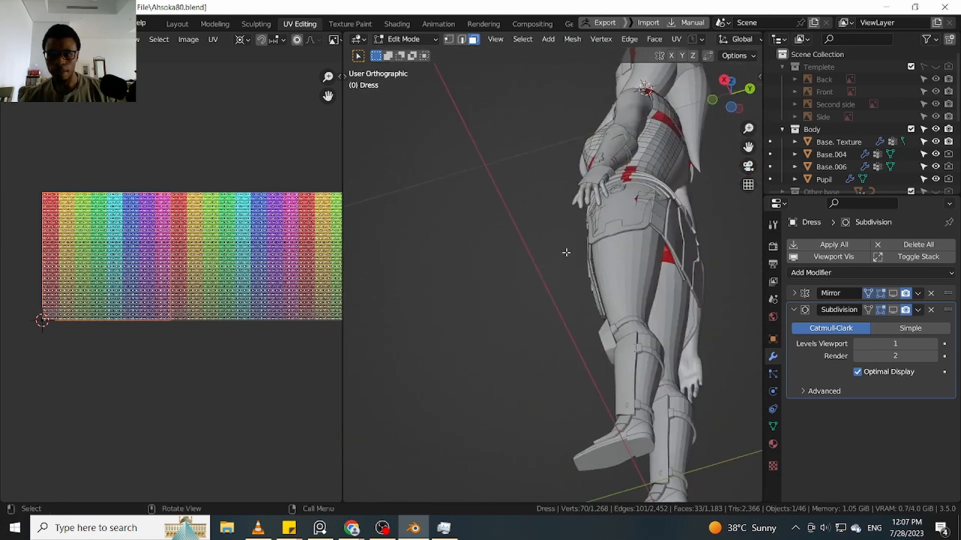
pyautogui.scroll(4, 565, 253)
pyautogui.moveTo(620, 295); pyautogui.dragTo(620, 228, button='middle')
pyautogui.scroll(2, 626, 227)
pyautogui.scroll(-2, 626, 228)
pyautogui.scroll(-3, 594, 250)
pyautogui.moveTo(594, 250); pyautogui.dragTo(637, 281, button='middle')
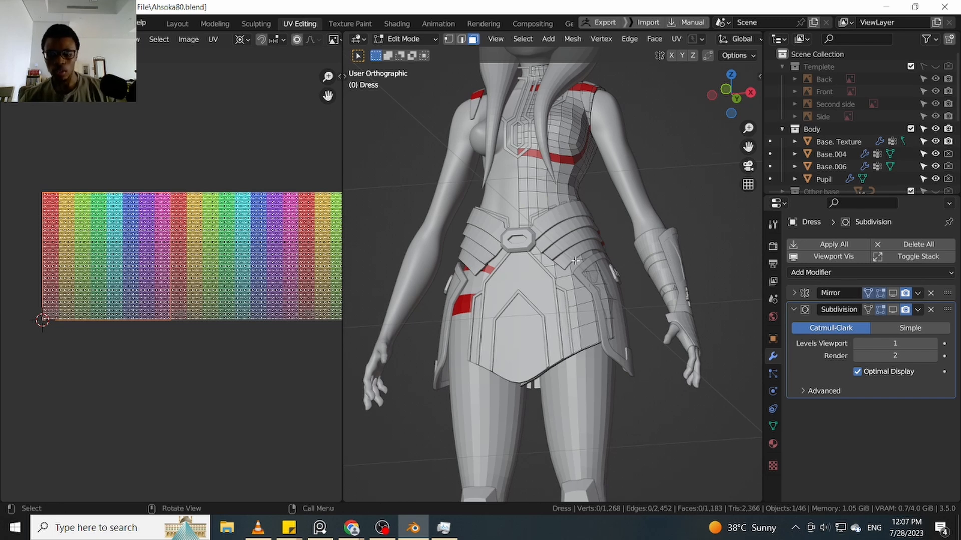
# Check the isolated dress in Object Mode, and inspect the waist and skirt area on the full character
pyautogui.press('KP_Divide')
pyautogui.moveTo(575, 261); pyautogui.dragTo(547, 334, button='middle')
pyautogui.press('Tab')
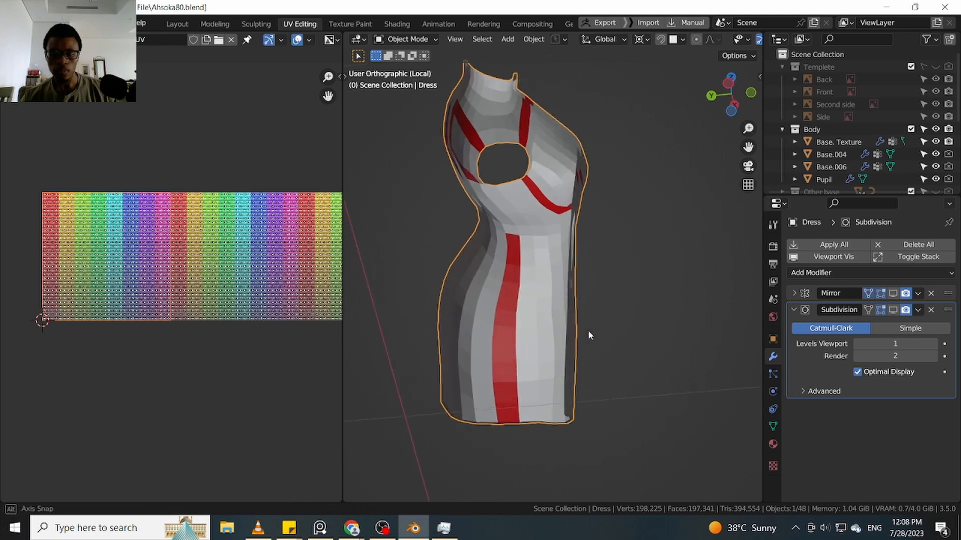
pyautogui.click(645, 323)
pyautogui.moveTo(531, 330); pyautogui.dragTo(430, 325, button='middle')
pyautogui.press('KP_Divide')
pyautogui.scroll(5, 600, 330)
pyautogui.moveTo(587, 314); pyautogui.dragTo(556, 252, button='middle')
pyautogui.scroll(-5, 572, 286)
pyautogui.scroll(2, 660, 313)
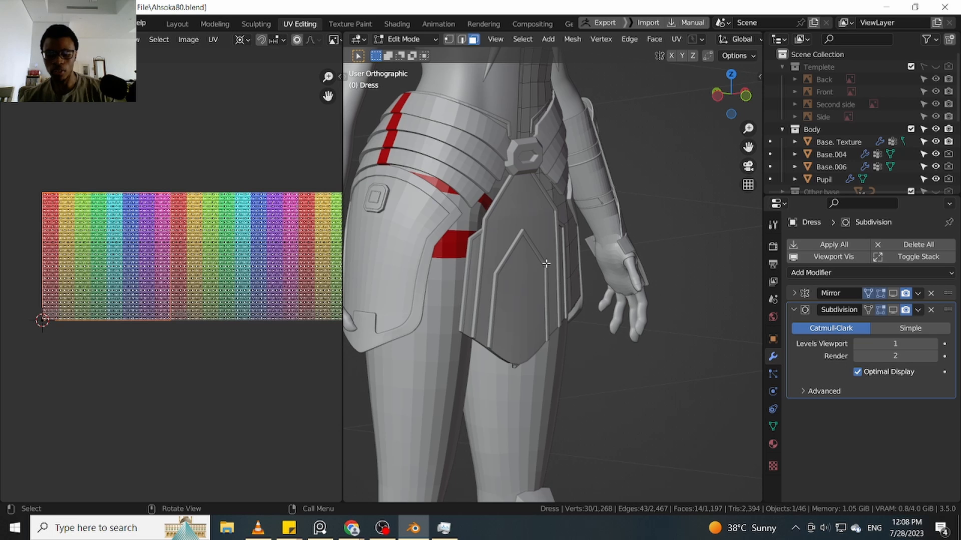
# Compare the isolated dress with the full character to judge how the armour covers the skirt around the selected loop
pyautogui.press('KP_Divide')
pyautogui.scroll(5, 519, 325)
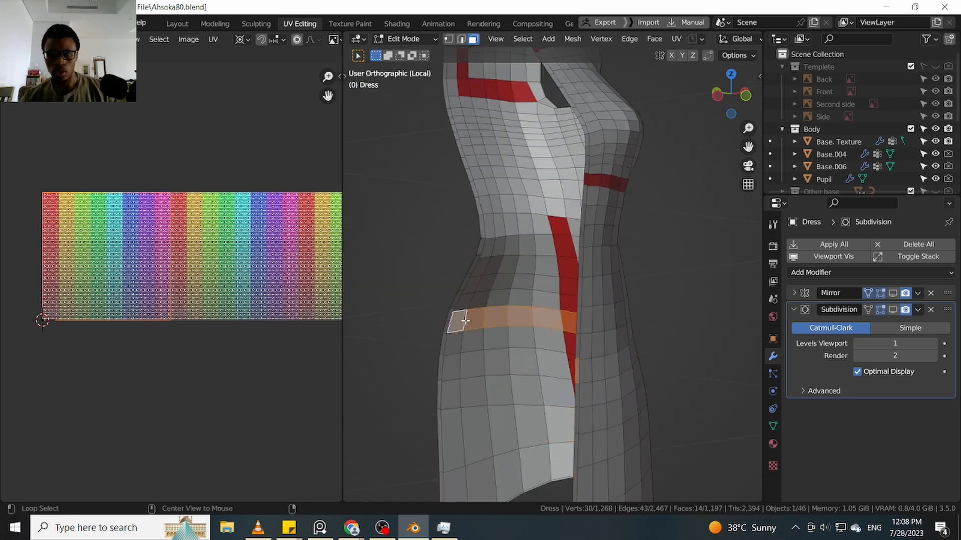
pyautogui.moveTo(465, 321); pyautogui.dragTo(500, 296, button='middle')
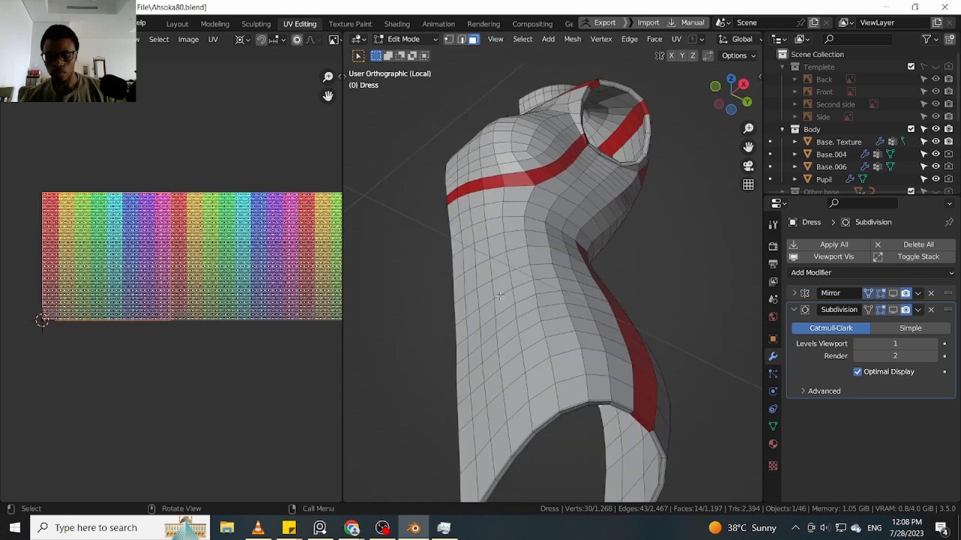
pyautogui.scroll(-3, 500, 296)
pyautogui.moveTo(549, 346); pyautogui.dragTo(571, 311, button='middle')
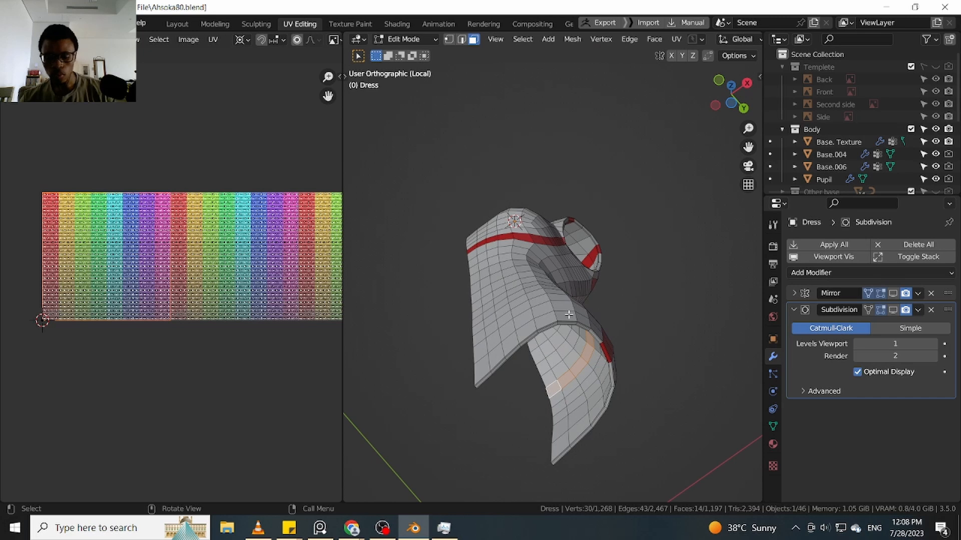
pyautogui.press('.')
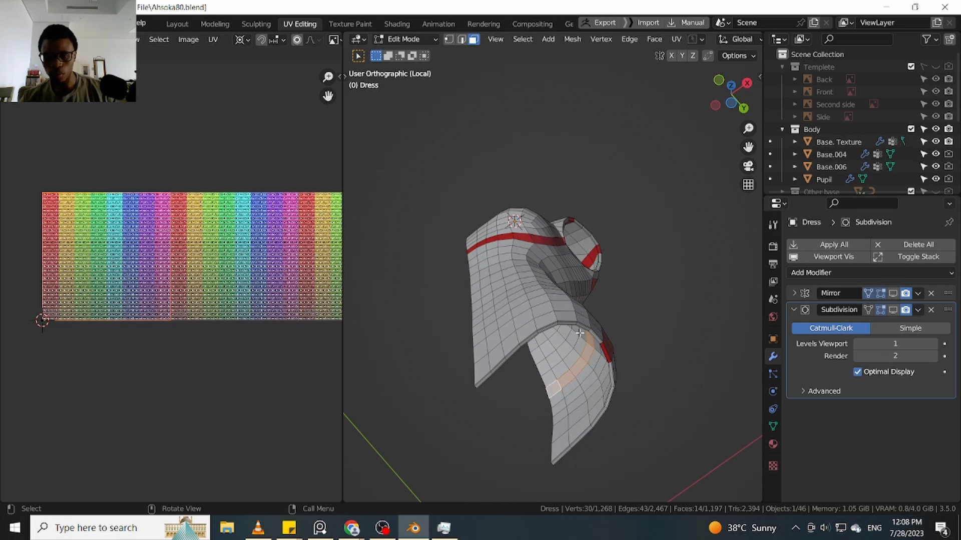
pyautogui.press('/')
pyautogui.moveTo(596, 329); pyautogui.dragTo(554, 317, button='middle')
pyautogui.scroll(3, 551, 320)
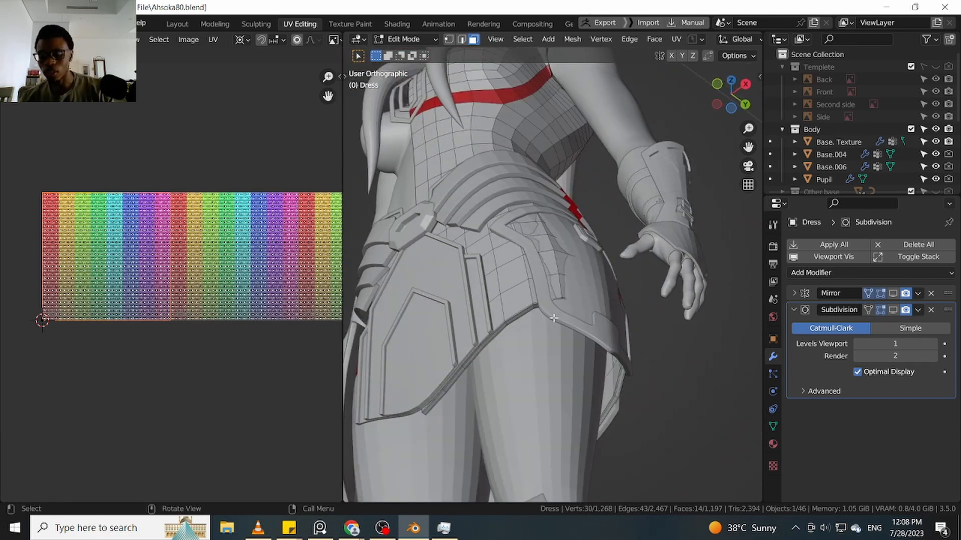
pyautogui.press('KP_Divide')
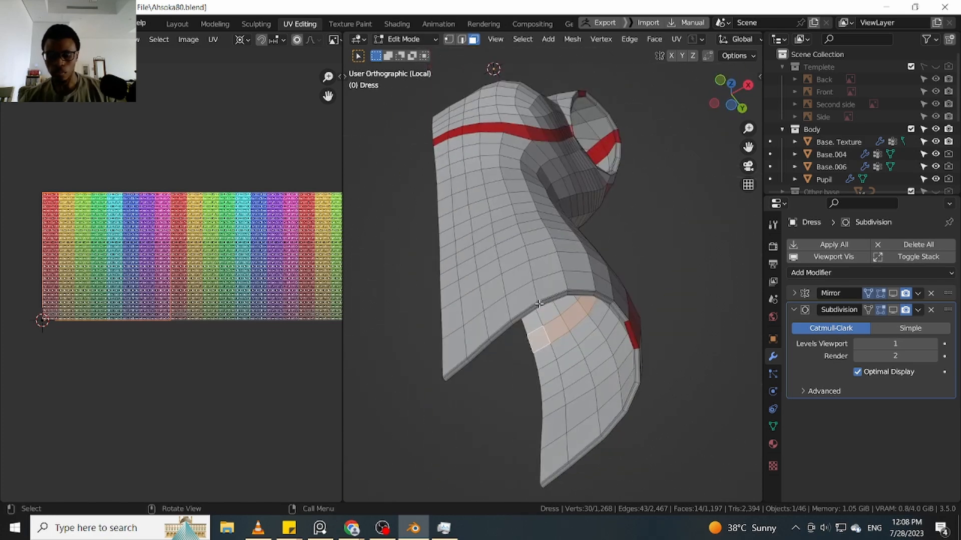
pyautogui.press('KP_Divide')
pyautogui.moveTo(539, 304); pyautogui.dragTo(562, 297, button='middle')
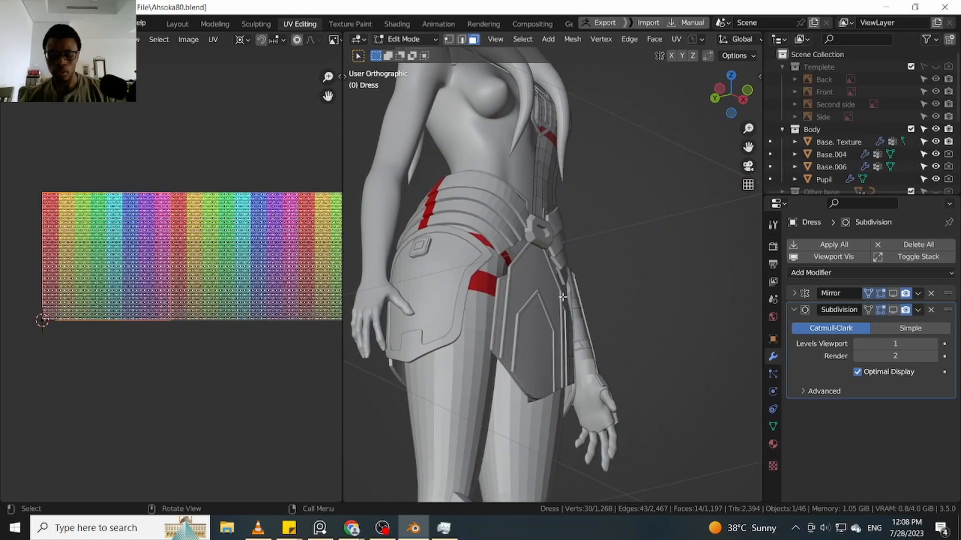
# Isolate the dress and delete the selected inner face loop across the hips
pyautogui.press('KP_Divide')
pyautogui.scroll(6, 562, 296)
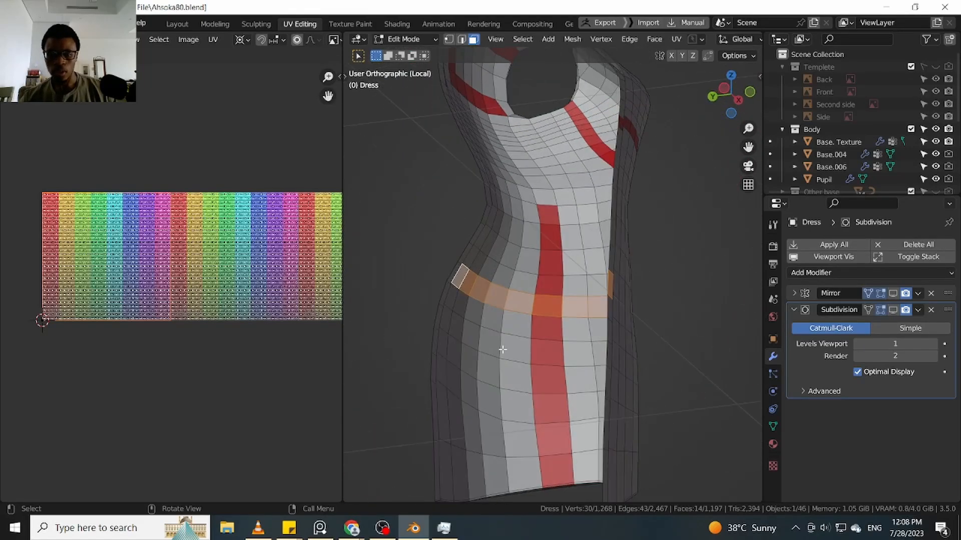
pyautogui.scroll(-5, 500, 358)
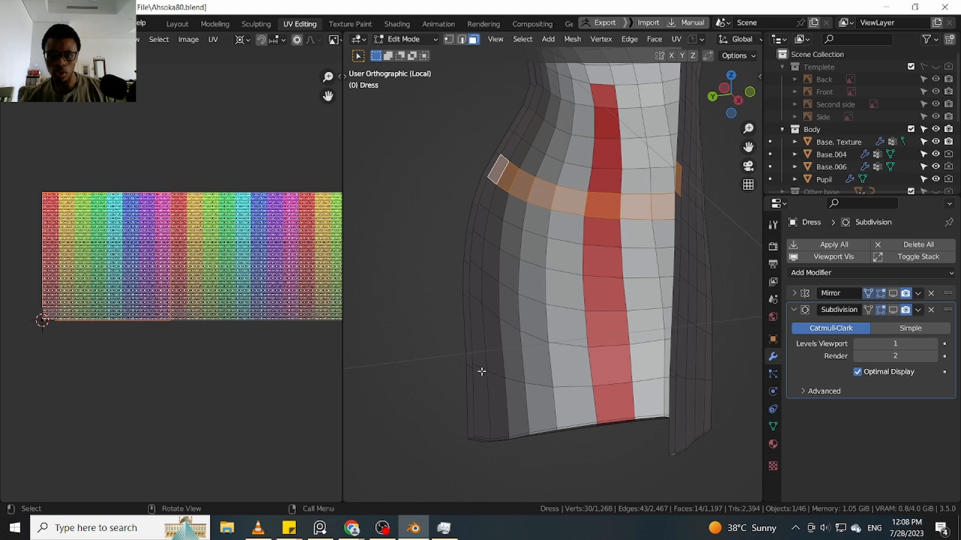
pyautogui.moveTo(488, 369); pyautogui.dragTo(483, 399, button='middle')
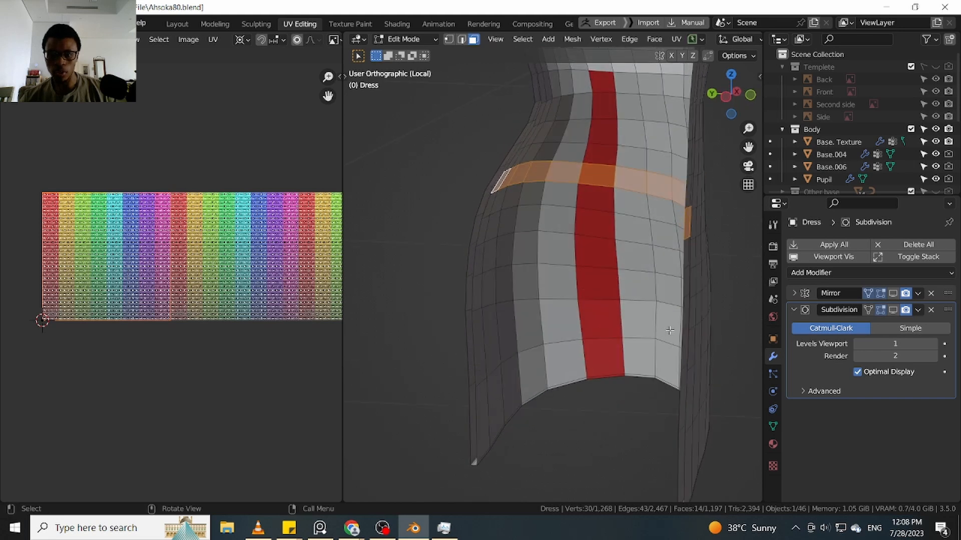
pyautogui.moveTo(590, 194); pyautogui.dragTo(589, 234, button='middle')
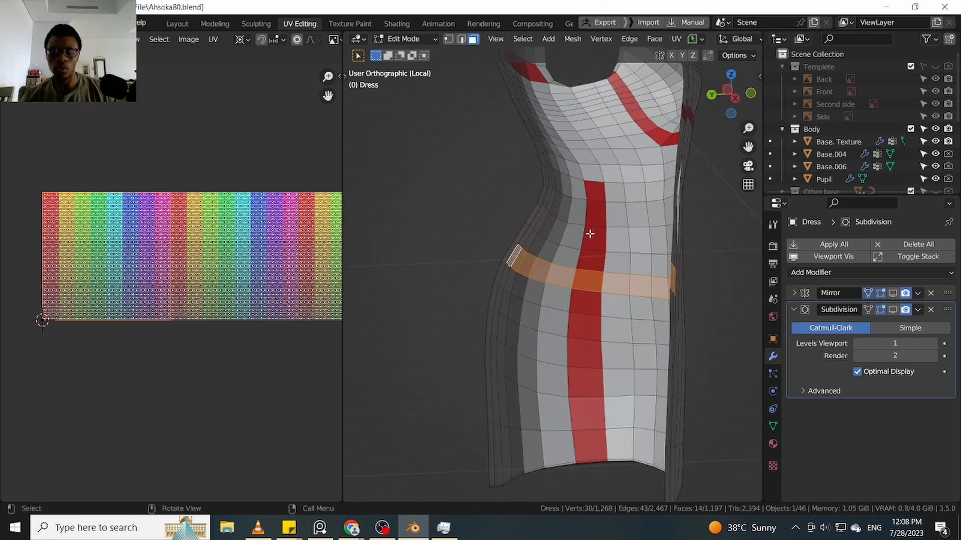
pyautogui.press('x')
pyautogui.click(591, 267)
pyautogui.moveTo(578, 237); pyautogui.dragTo(574, 252, button='middle')
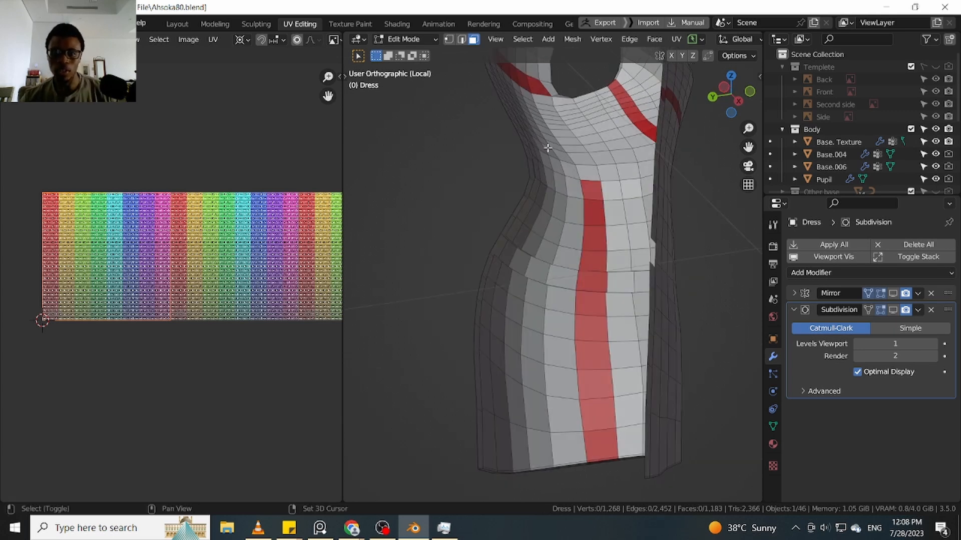
# Select the inner face loop running just below the armhole and delete its faces
pyautogui.keyDown('shift'); pyautogui.moveTo(548, 148); pyautogui.dragTo(486, 295, button='middle'); pyautogui.keyUp('shift')
pyautogui.scroll(4, 576, 330)
pyautogui.keyDown('alt'); pyautogui.click(554, 324); pyautogui.keyUp('alt')
pyautogui.keyDown('alt'); pyautogui.click(549, 308); pyautogui.keyUp('alt')
pyautogui.scroll(-2, 550, 309)
pyautogui.scroll(2, 547, 316)
pyautogui.scroll(-3, 563, 322)
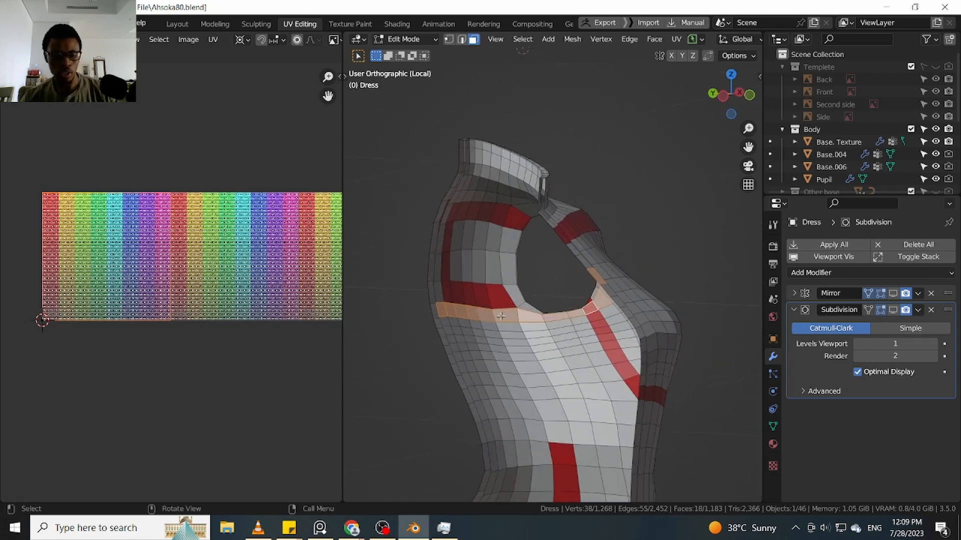
pyautogui.press('x')
pyautogui.click(501, 316)
pyautogui.scroll(2, 503, 310)
pyautogui.click(504, 294)
pyautogui.scroll(-2, 501, 271)
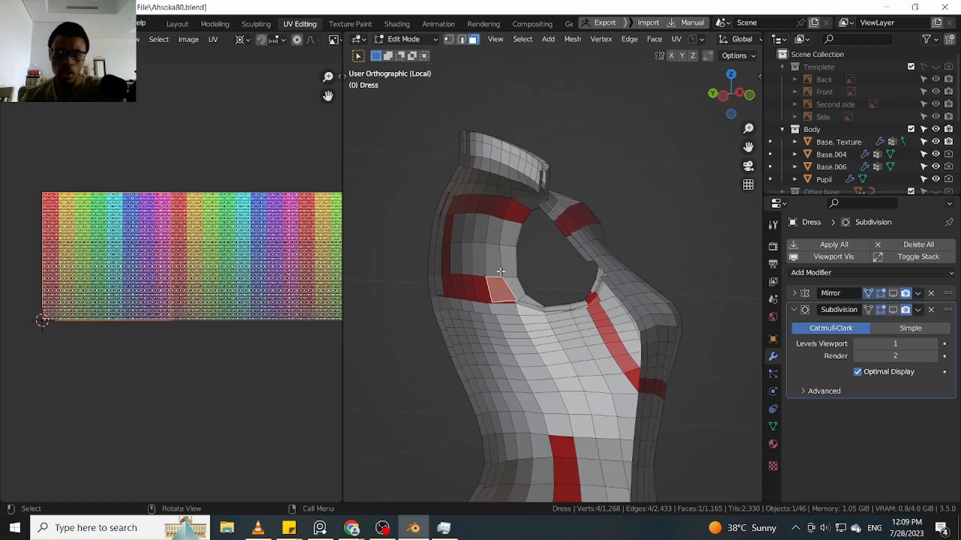
# Select the inner face loop above the armhole, at the base of the collar, and delete its faces
pyautogui.scroll(3, 501, 272)
pyautogui.moveTo(499, 217); pyautogui.dragTo(526, 201, button='middle')
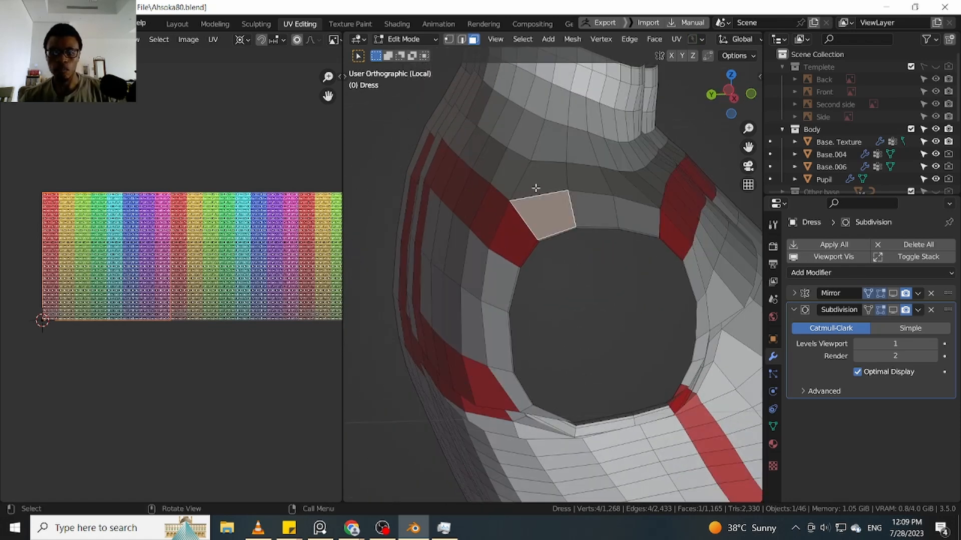
pyautogui.keyDown('alt'); pyautogui.click(522, 186); pyautogui.keyUp('alt')
pyautogui.press('x')
pyautogui.click(529, 191)
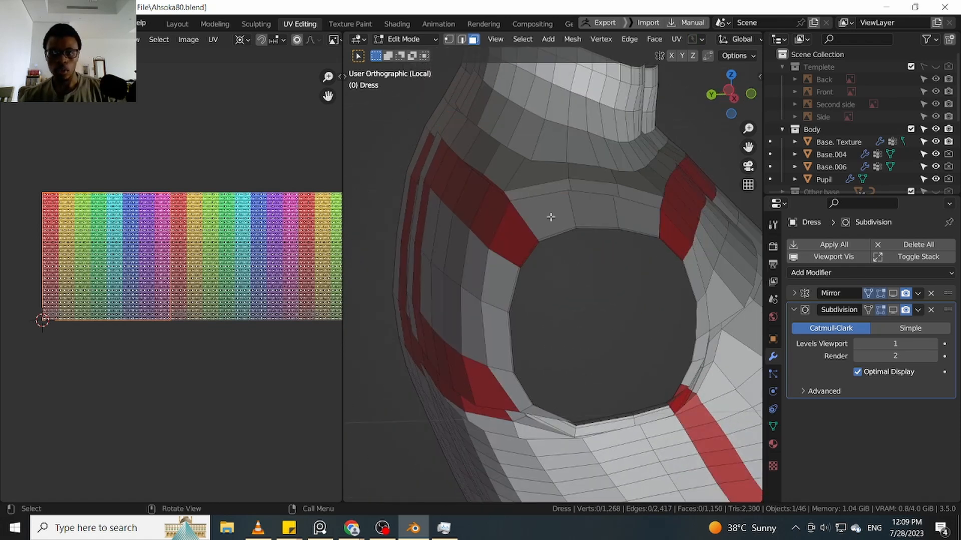
# Delete the four-face vertical inner strip on the back side of the armhole
pyautogui.moveTo(552, 214); pyautogui.dragTo(516, 230, button='middle')
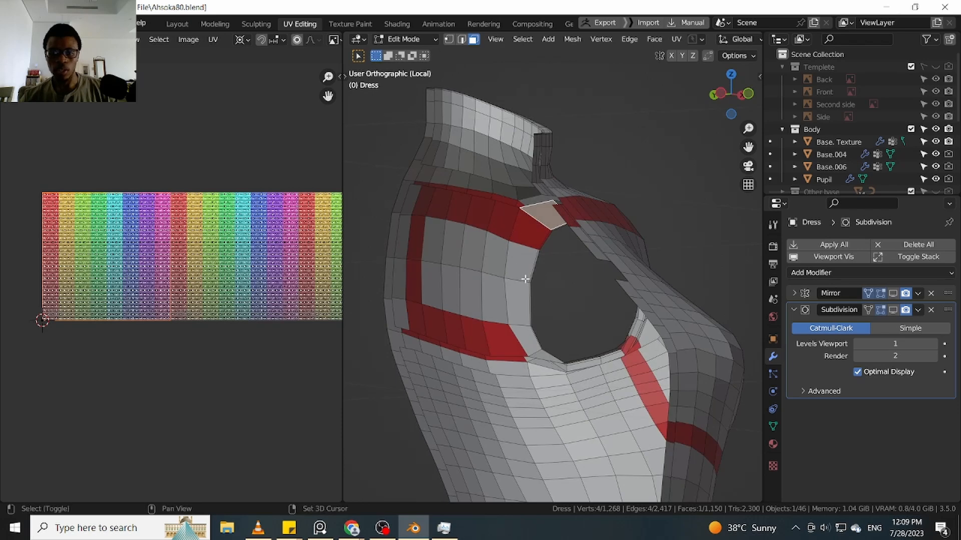
pyautogui.moveTo(524, 279); pyautogui.dragTo(512, 269, button='middle')
pyautogui.keyDown('alt'); pyautogui.click(489, 258); pyautogui.keyUp('alt')
pyautogui.keyDown('alt'); pyautogui.click(491, 255); pyautogui.keyUp('alt')
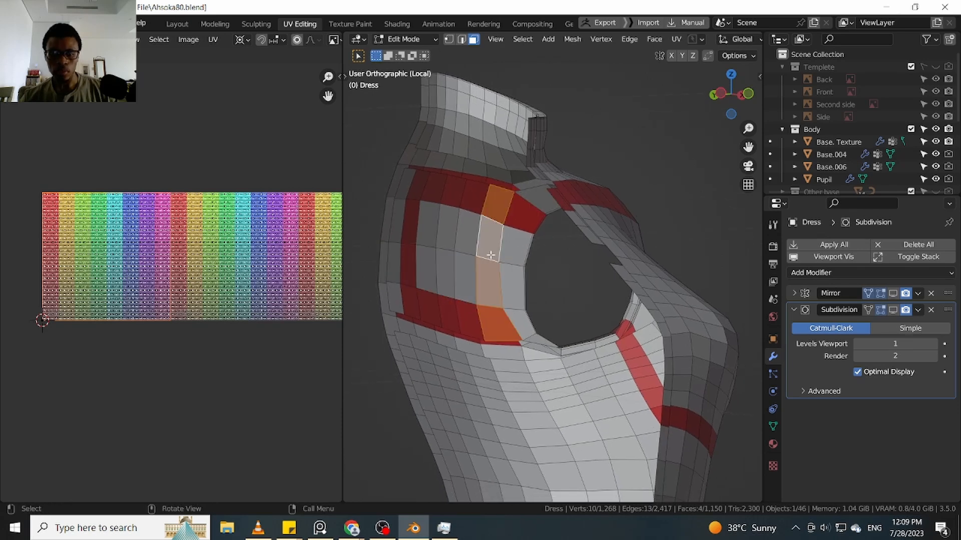
pyautogui.press('x')
pyautogui.click(491, 258)
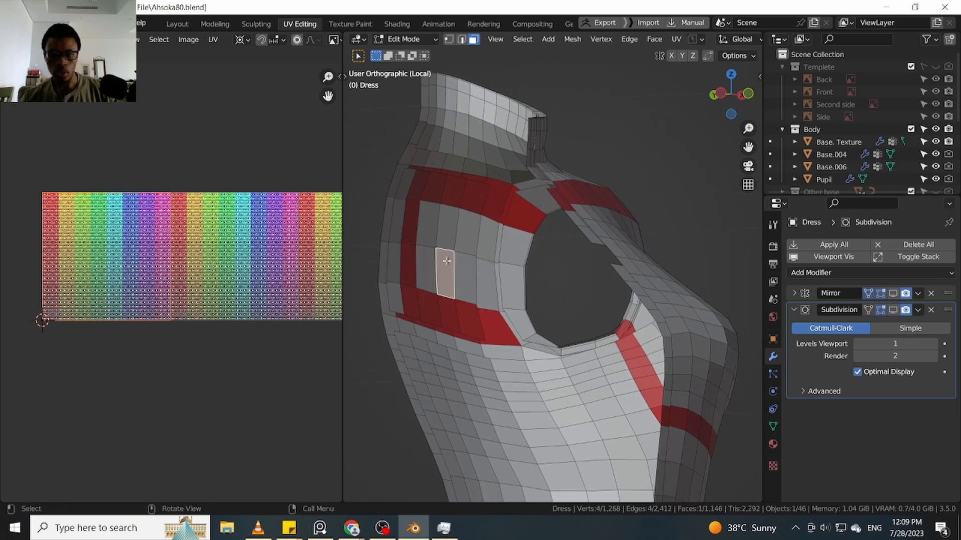
# Select the inner back panel and the other detached inner pieces as linked faces delimited by seam, and delete them
pyautogui.hotkey('ctrl', 'l')
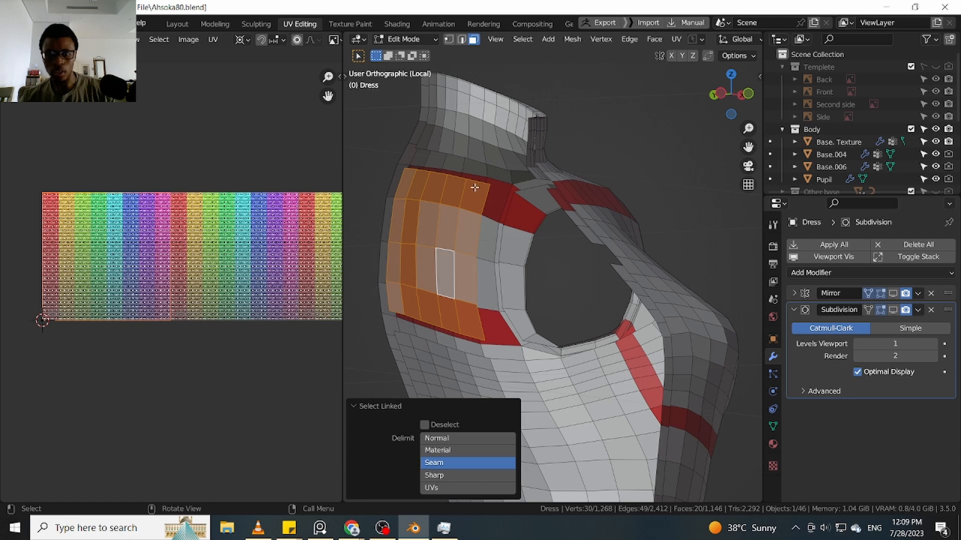
pyautogui.moveTo(474, 187); pyautogui.dragTo(490, 265, button='middle')
pyautogui.press('l')
pyautogui.moveTo(576, 306); pyautogui.dragTo(535, 236, button='middle')
pyautogui.press('x')
pyautogui.click(574, 290)
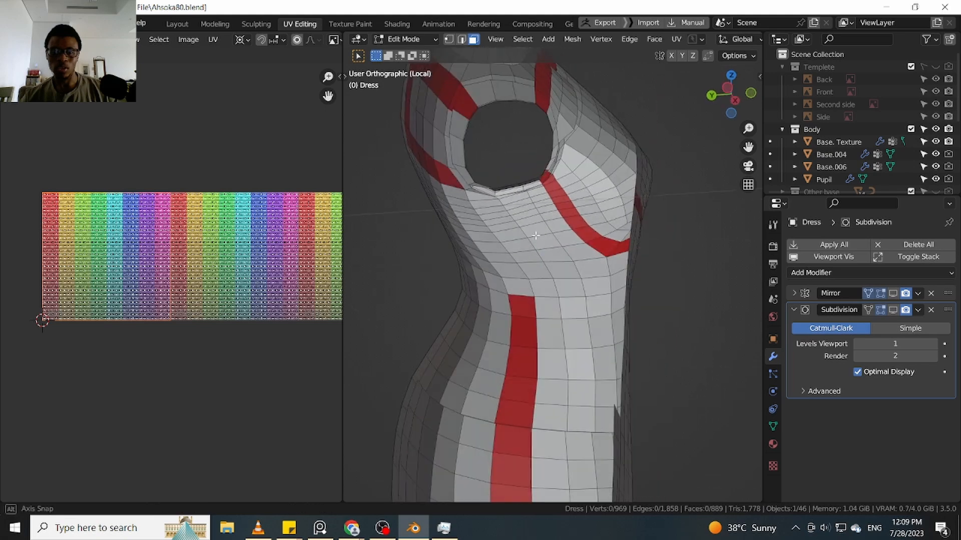
# Delete the inner face strip along the armhole's front edge and the linked inner upper chest panel beside it
pyautogui.moveTo(565, 177); pyautogui.dragTo(541, 175, button='middle')
pyautogui.click(561, 135)
pyautogui.scroll(5, 525, 180)
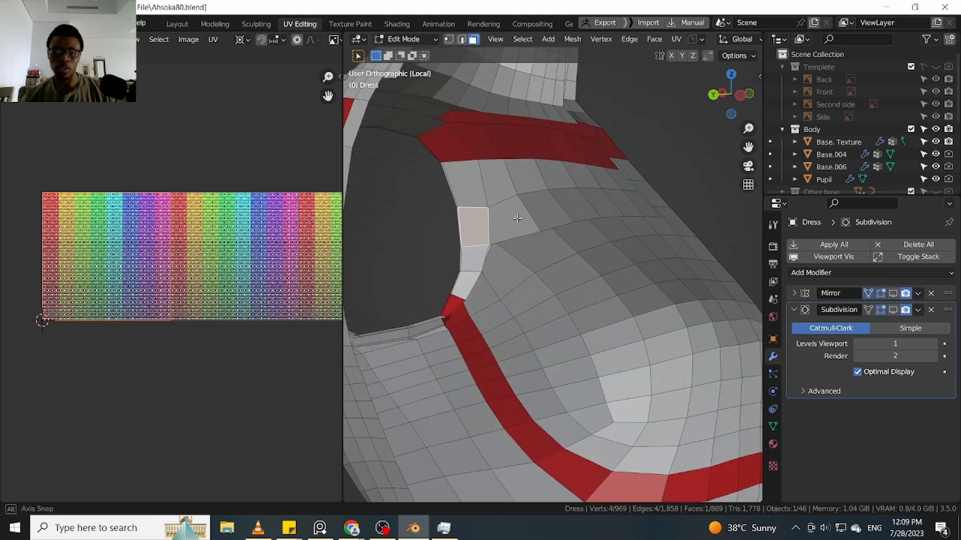
pyautogui.press('x')
pyautogui.click(501, 198)
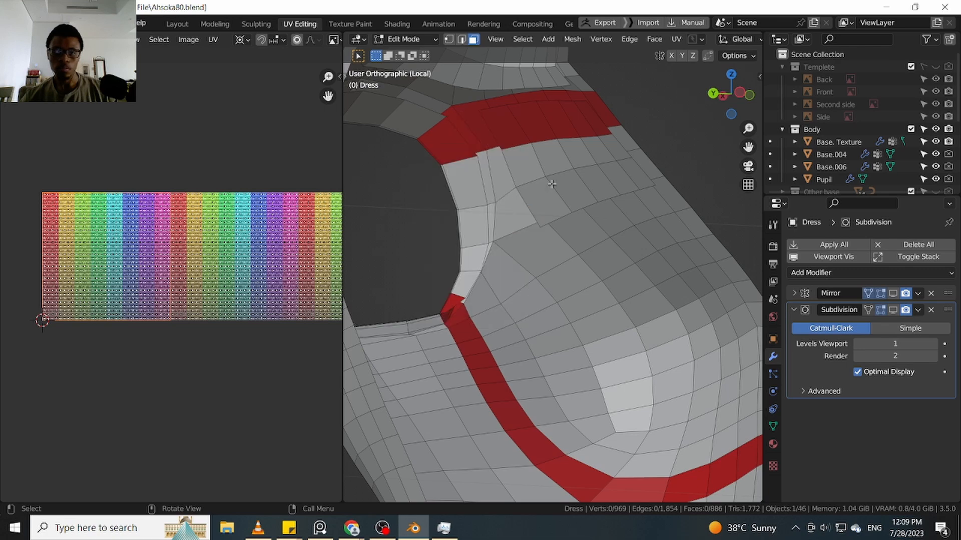
pyautogui.press('l')
pyautogui.press('x')
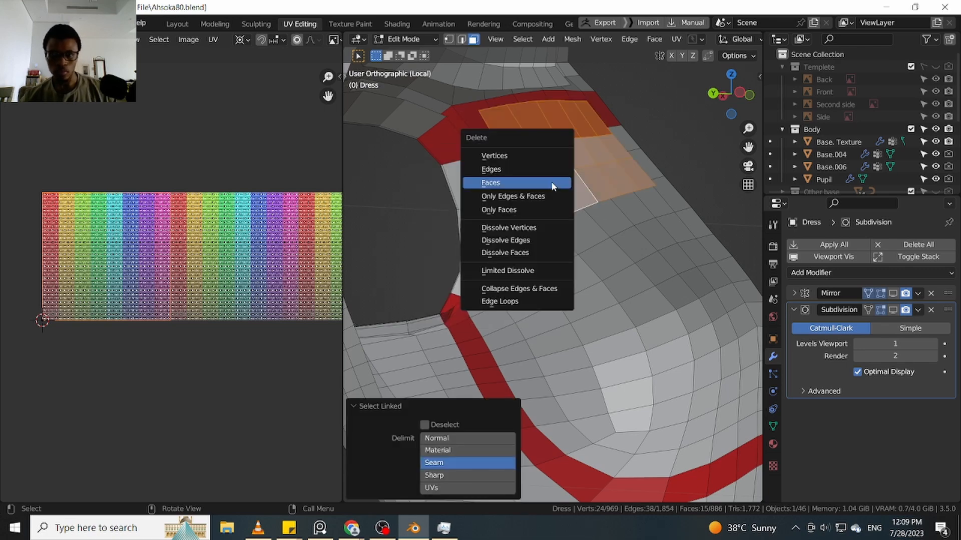
pyautogui.click(551, 184)
# In vertex selection, slide the vertex at the armhole's lower corner beside the red stripe by a factor of 0.513
pyautogui.scroll(-4, 556, 194)
pyautogui.moveTo(591, 235); pyautogui.dragTo(527, 231, button='middle')
pyautogui.scroll(4, 519, 246)
pyautogui.click(515, 274)
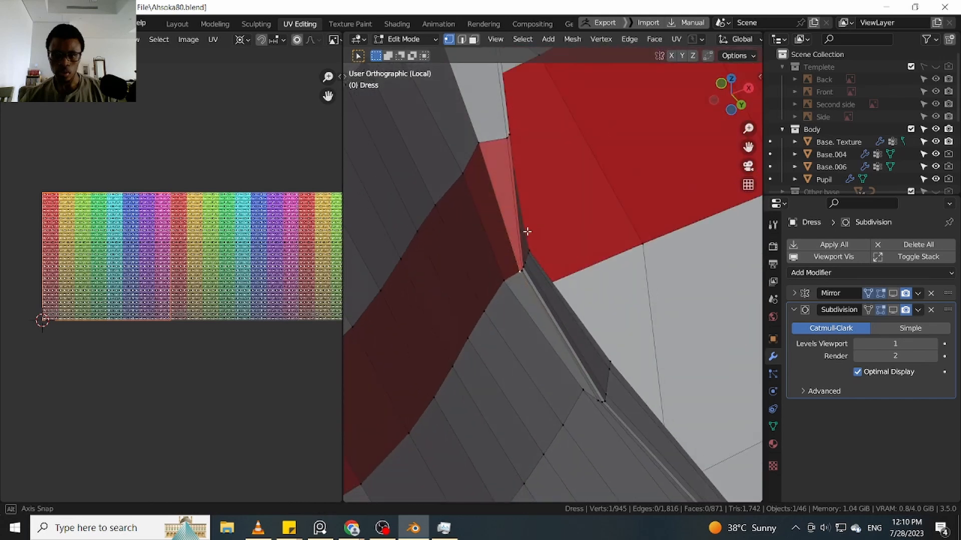
pyautogui.moveTo(519, 284)
pyautogui.mouseDown(button='middle')
pyautogui.moveTo(489, 268)
pyautogui.moveTo(530, 347)
pyautogui.moveTo(521, 272)
pyautogui.moveTo(529, 283)
pyautogui.moveTo(519, 279)
pyautogui.mouseUp(button='middle')
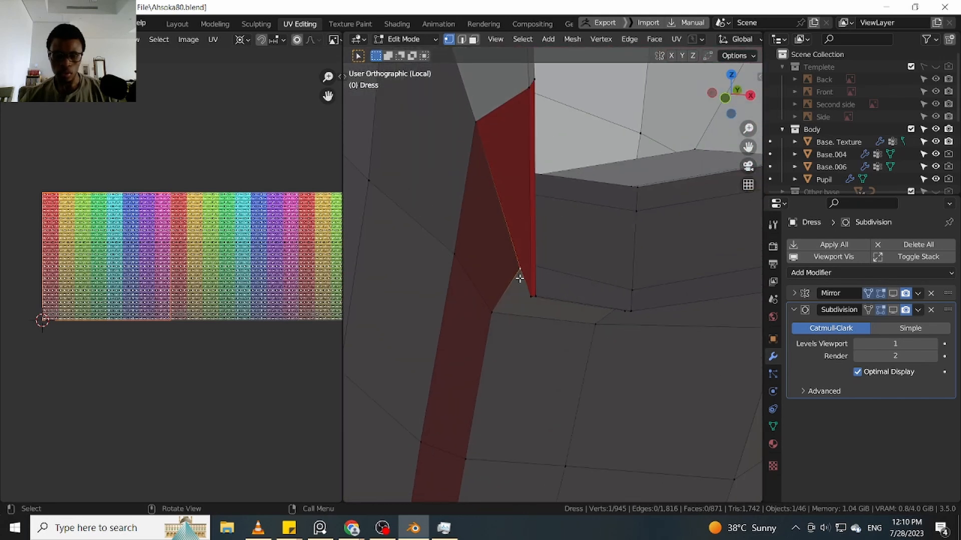
pyautogui.hotkey('shift', 'v')
pyautogui.click(506, 291)
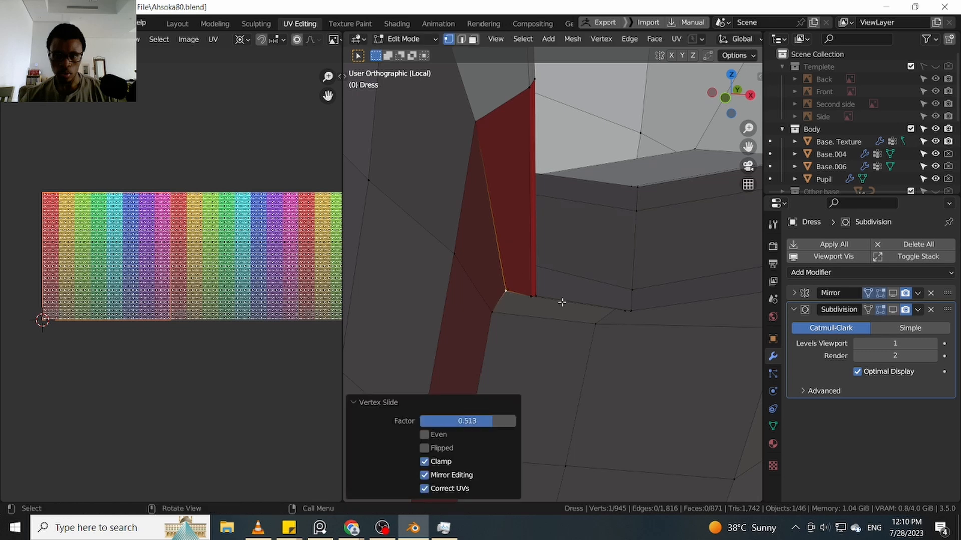
# Enable X-ray and slide the same armhole corner vertex along its adjoining lower edge
pyautogui.moveTo(561, 300); pyautogui.dragTo(542, 251, button='middle')
pyautogui.keyDown('alt'); pyautogui.moveTo(537, 299); pyautogui.dragTo(512, 309, button='middle'); pyautogui.keyUp('alt')
pyautogui.hotkey('alt', 'z')
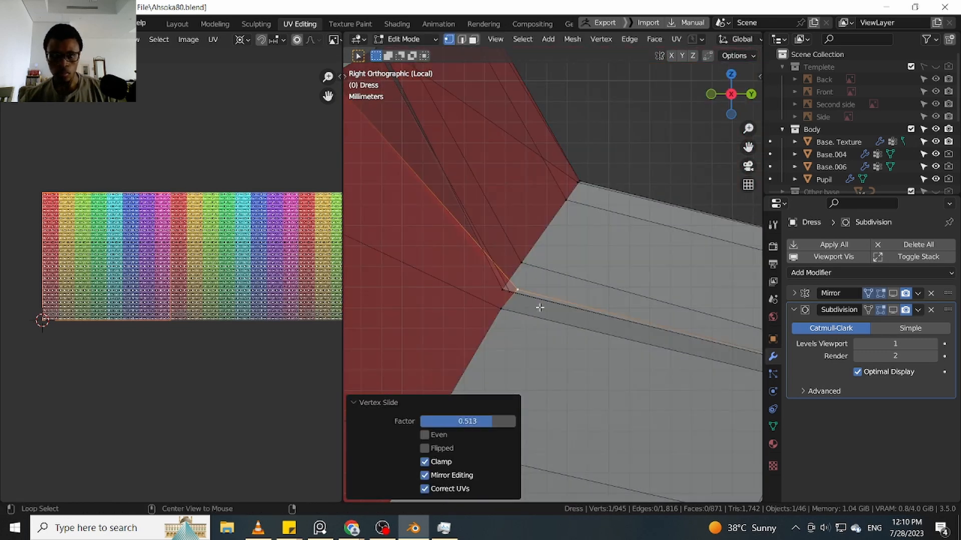
pyautogui.press('g')
pyautogui.press('g')
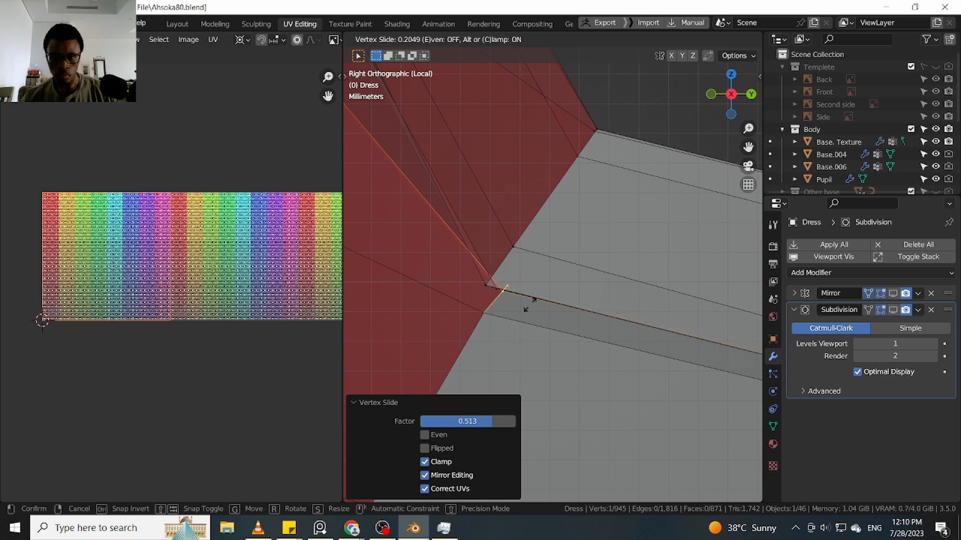
pyautogui.click(526, 313)
# Turn off X-ray and slide the next vertex on the lower armhole rim twice along its edge, first by a factor of 0.083
pyautogui.scroll(-6, 506, 295)
pyautogui.keyDown('shift'); pyautogui.moveTo(686, 333); pyautogui.dragTo(583, 340, button='middle'); pyautogui.keyUp('shift')
pyautogui.scroll(5, 557, 302)
pyautogui.hotkey('alt', 'z')
pyautogui.click(579, 317)
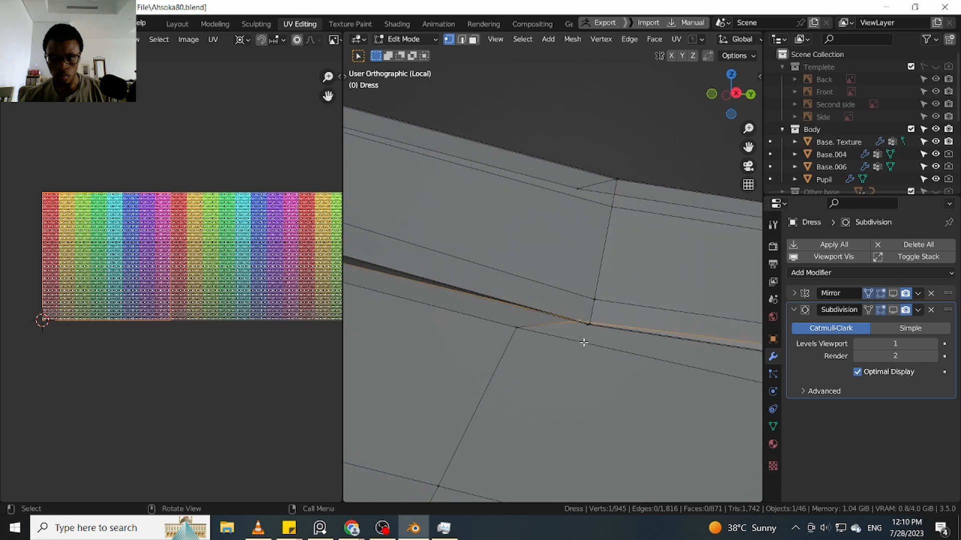
pyautogui.scroll(3, 578, 322)
pyautogui.hotkey('shift', 'v')
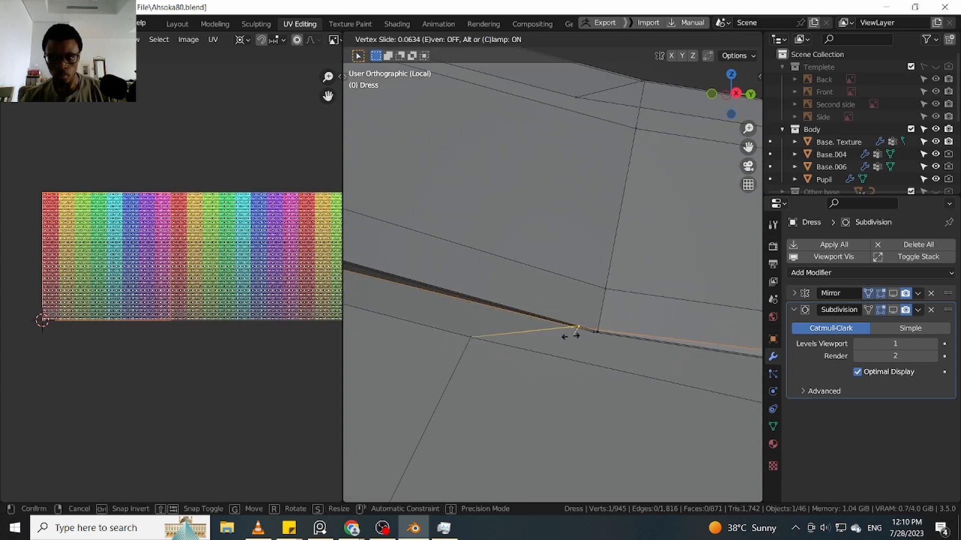
pyautogui.click(571, 336)
pyautogui.moveTo(571, 330)
pyautogui.mouseDown(button='middle')
pyautogui.moveTo(611, 287)
pyautogui.moveTo(575, 339)
pyautogui.mouseUp(button='middle')
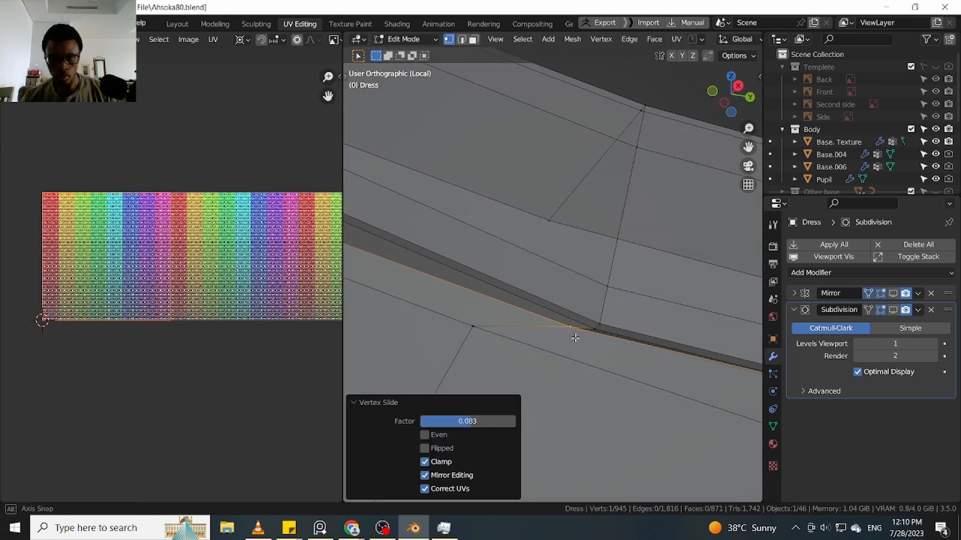
pyautogui.hotkey('shift', 'v')
pyautogui.click(572, 341)
# Slide the following corner vertex on the lower armhole rim along its edge by a factor of 0.346
pyautogui.scroll(-5, 573, 333)
pyautogui.keyDown('shift'); pyautogui.moveTo(750, 349); pyautogui.dragTo(557, 350, button='middle'); pyautogui.keyUp('shift')
pyautogui.click(561, 356)
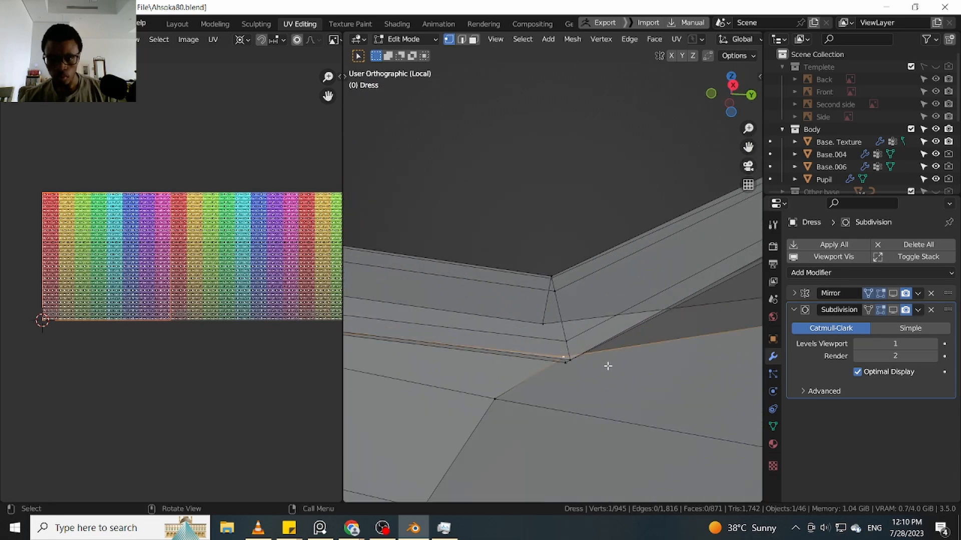
pyautogui.moveTo(607, 366); pyautogui.dragTo(556, 349, button='middle')
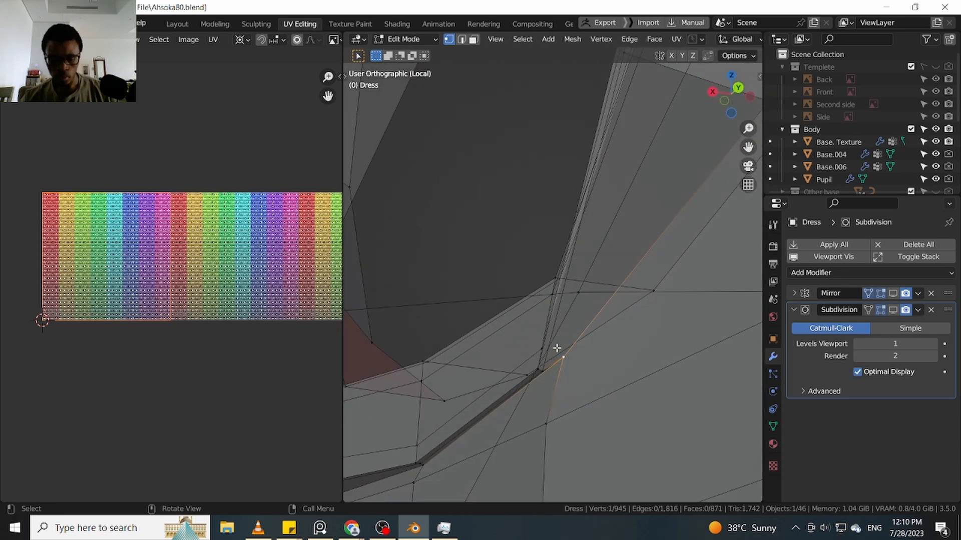
pyautogui.hotkey('shift', 'v')
pyautogui.click(554, 371)
pyautogui.scroll(-4, 554, 371)
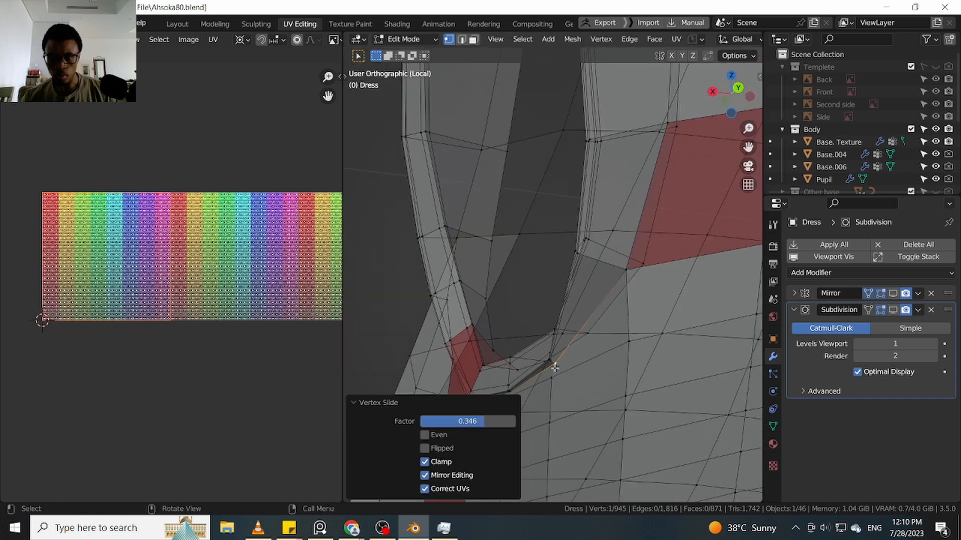
# Examine the tidied lower armhole rim and the underarm area from several angles
pyautogui.moveTo(554, 370); pyautogui.dragTo(531, 358, button='middle')
pyautogui.moveTo(530, 357); pyautogui.dragTo(615, 313, button='middle')
pyautogui.scroll(2, 603, 301)
pyautogui.click(603, 300)
pyautogui.scroll(-2, 528, 331)
pyautogui.scroll(-4, 501, 303)
pyautogui.moveTo(491, 302); pyautogui.dragTo(618, 339, button='middle')
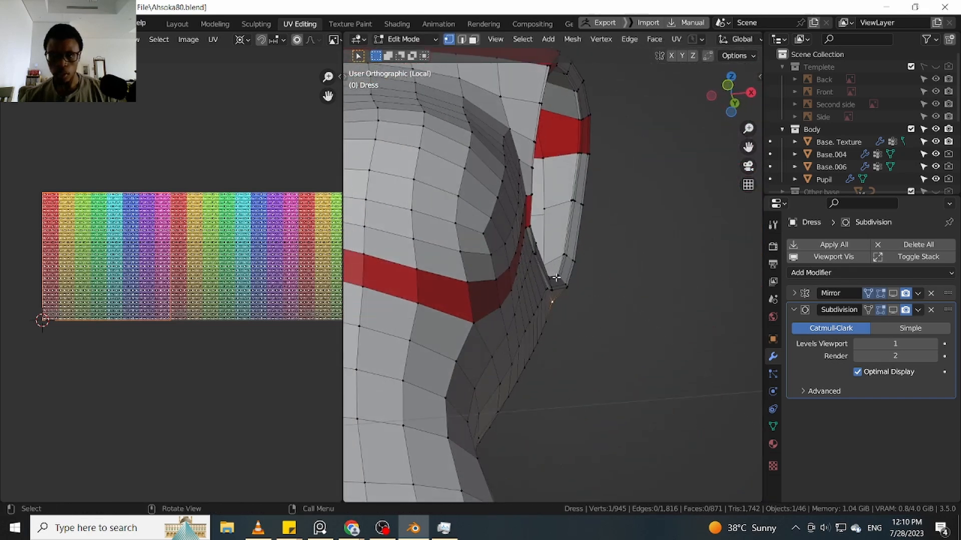
pyautogui.moveTo(551, 288); pyautogui.dragTo(611, 328, button='middle')
pyautogui.scroll(4, 540, 318)
pyautogui.scroll(-5, 495, 312)
# Show the Mirror modifier's result in the viewport and expand its settings
pyautogui.click(893, 297)
pyautogui.scroll(-5, 550, 325)
pyautogui.scroll(2, 597, 328)
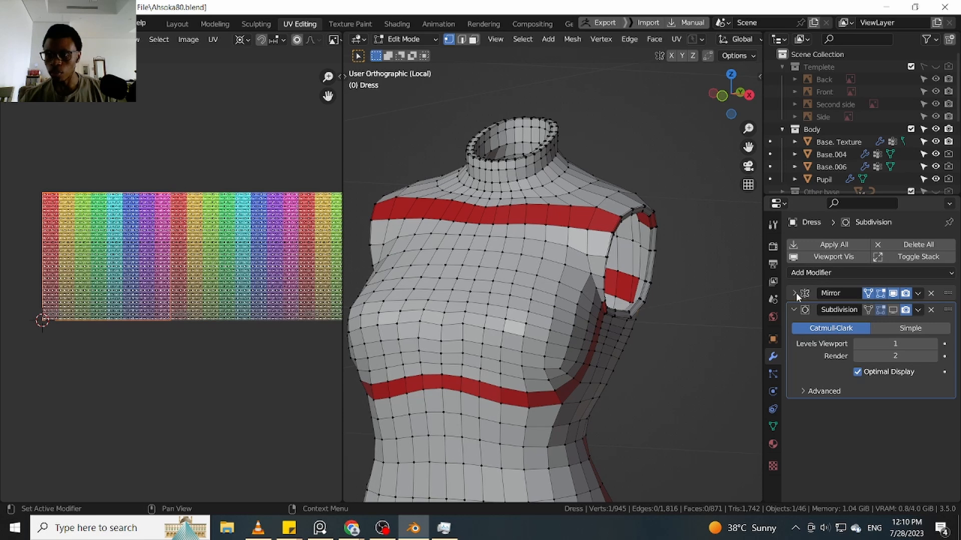
pyautogui.click(795, 294)
# Select the front and back centre-line edge loops of the dress and try moving them along the X axis
pyautogui.scroll(-3, 570, 295)
pyautogui.moveTo(570, 294); pyautogui.dragTo(589, 292, button='middle')
pyautogui.moveTo(550, 330); pyautogui.dragTo(575, 250, button='middle')
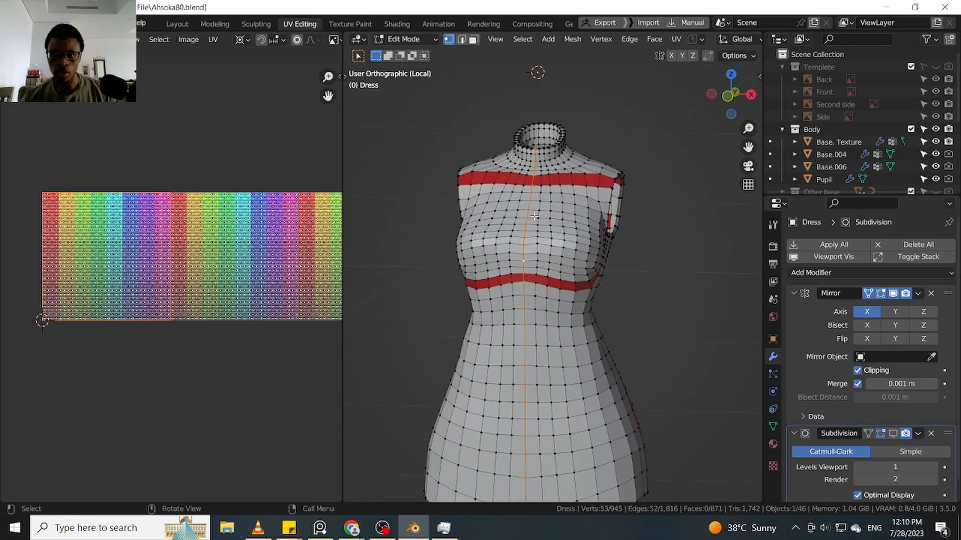
pyautogui.scroll(2, 535, 118)
pyautogui.hotkey('alt', 'shift')
pyautogui.moveTo(536, 118); pyautogui.dragTo(566, 183, button='middle')
pyautogui.scroll(2, 528, 115)
pyautogui.scroll(-5, 541, 130)
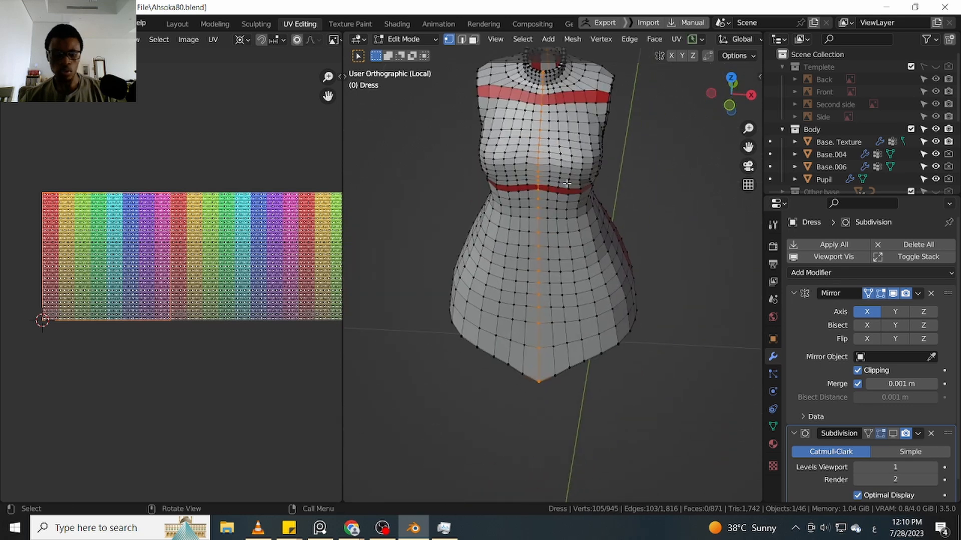
pyautogui.press('g')
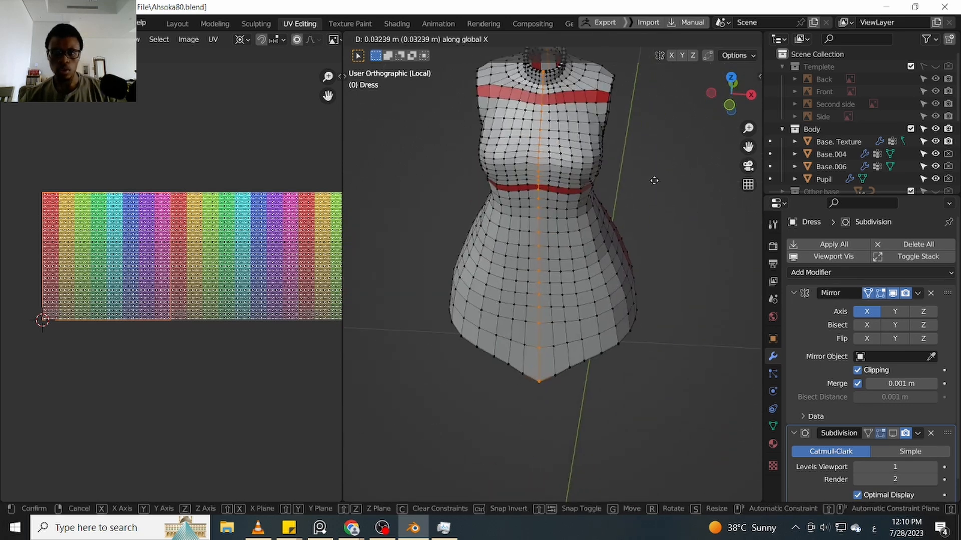
pyautogui.rightClick(661, 180)
# Turn on the Screencast Keys display for the viewport
pyautogui.keyDown('shift'); pyautogui.moveTo(645, 195); pyautogui.dragTo(624, 216, button='middle'); pyautogui.keyUp('shift')
pyautogui.press('n')
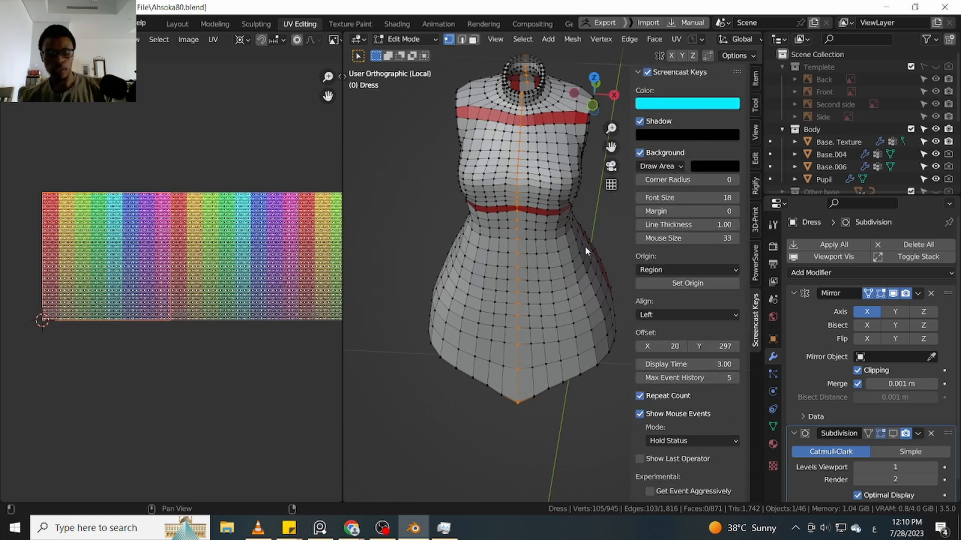
pyautogui.press('n')
# Try again to move both selected centre loops along the X axis to test the mirror clipping
pyautogui.moveTo(596, 256); pyautogui.dragTo(593, 252, button='middle')
pyautogui.press('g')
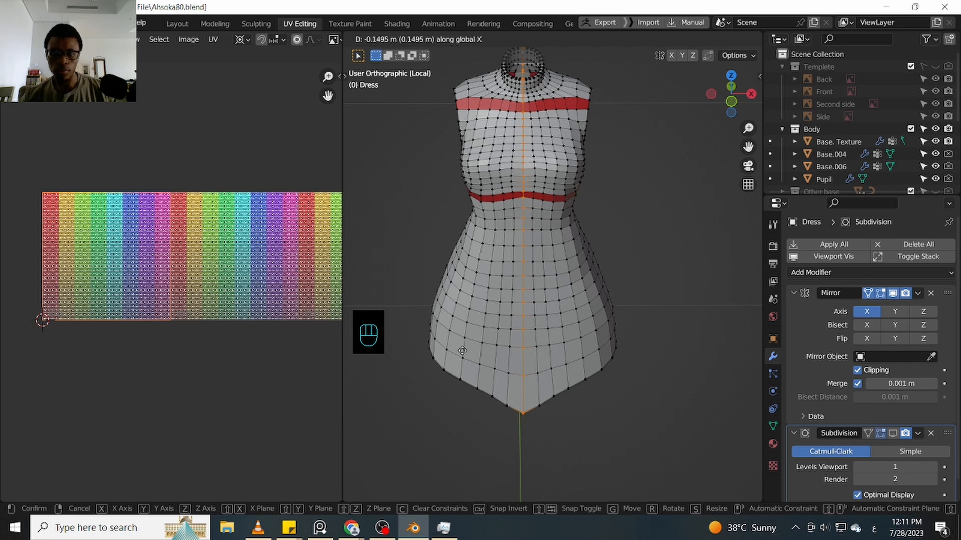
pyautogui.click(570, 357)
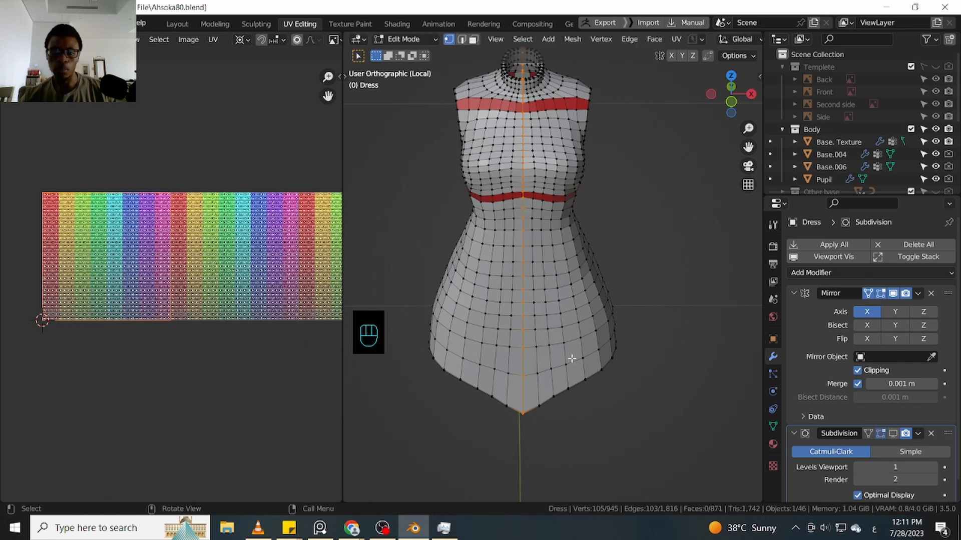
# Hide the mirrored half in the viewport and try moving a single vertex on the skirt's front centre line
pyautogui.scroll(3, 543, 352)
pyautogui.click(891, 294)
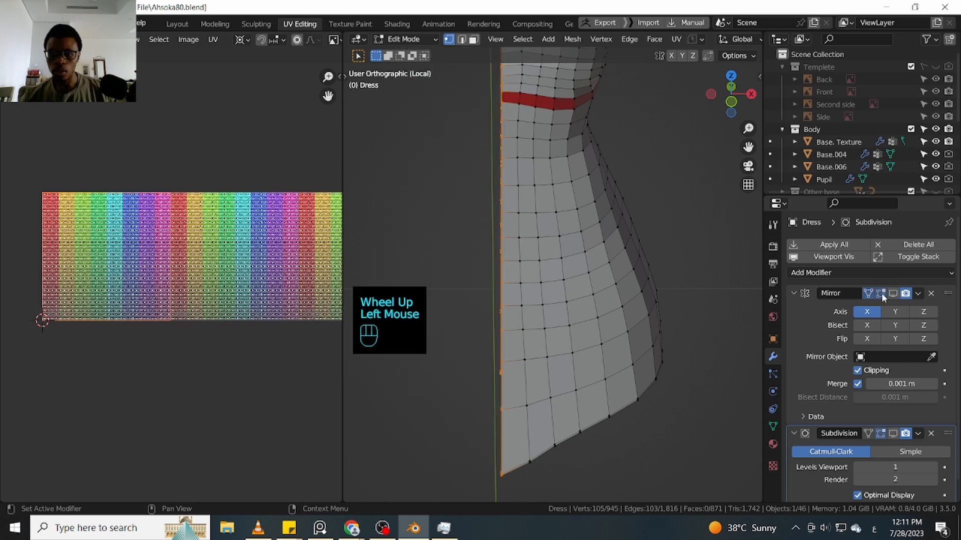
pyautogui.scroll(1, 500, 373)
pyautogui.moveTo(500, 374); pyautogui.dragTo(559, 375, button='middle')
pyautogui.press('g')
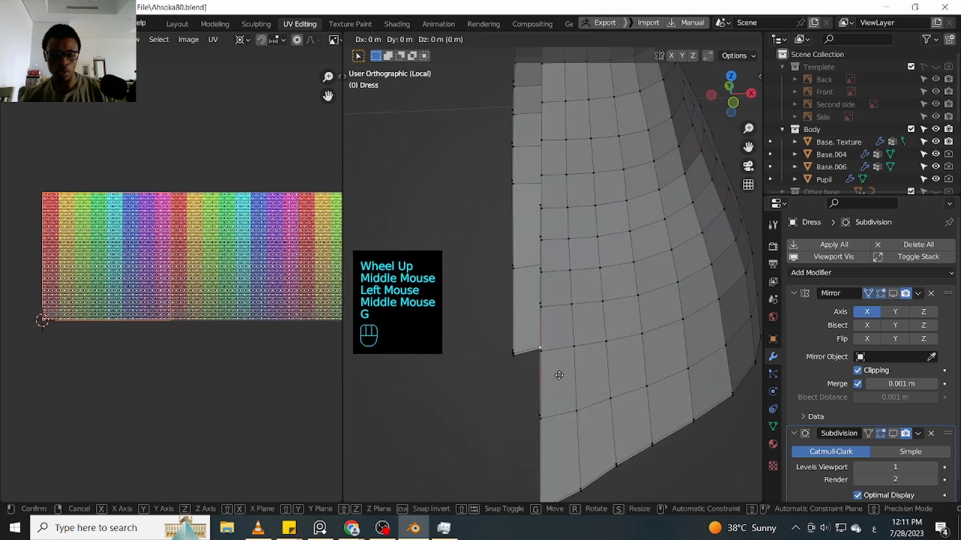
pyautogui.click(575, 375)
# Select the front centre-line edge loop and show the mirrored half in the viewport again
pyautogui.keyDown('alt'); pyautogui.click(563, 336); pyautogui.keyUp('alt')
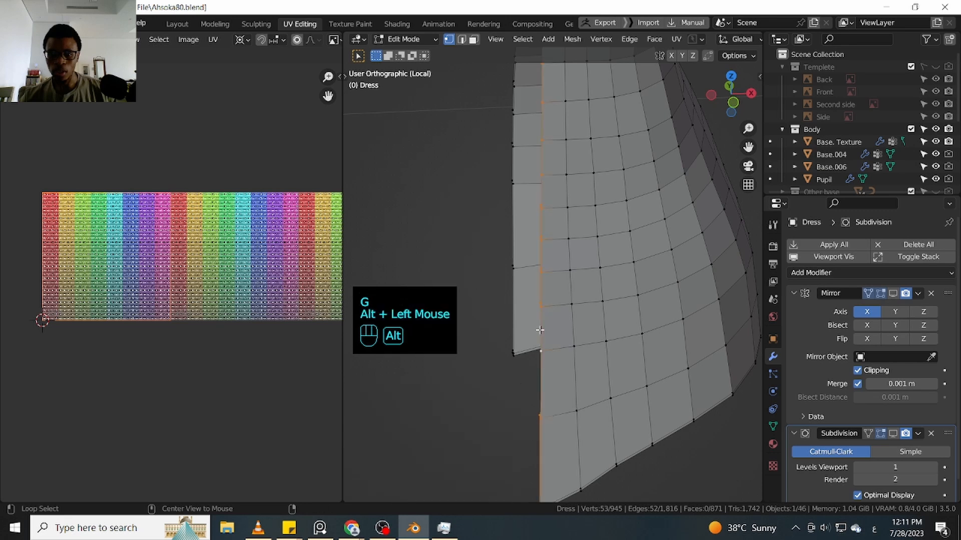
pyautogui.scroll(-2, 563, 336)
pyautogui.moveTo(563, 336); pyautogui.dragTo(585, 341, button='middle')
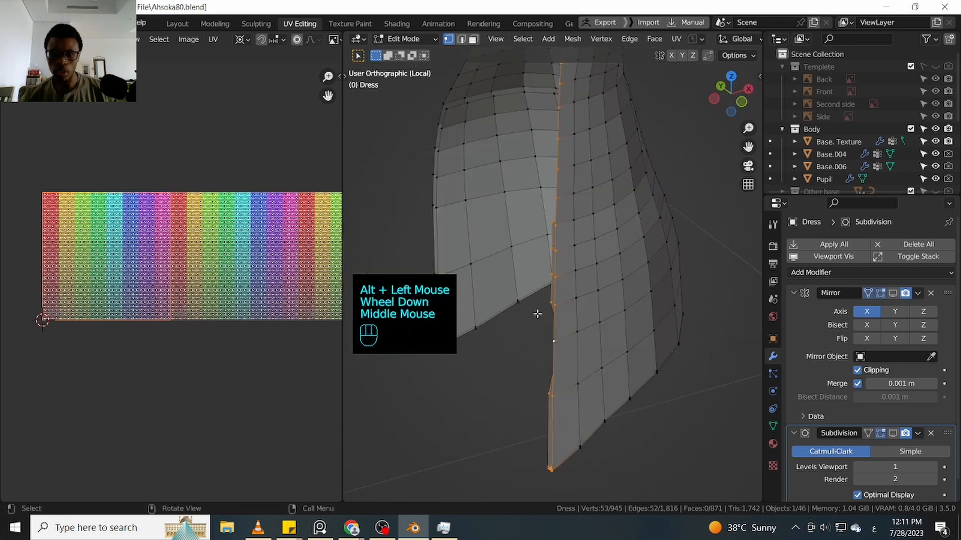
pyautogui.moveTo(537, 314); pyautogui.dragTo(572, 349, button='middle')
pyautogui.click(893, 293)
# Enable X-ray and try moving the front centre loop about 0.15 m along the X axis
pyautogui.scroll(-2, 564, 317)
pyautogui.scroll(-2, 552, 332)
pyautogui.hotkey('alt', 'z')
pyautogui.scroll(1, 552, 332)
pyautogui.press('g')
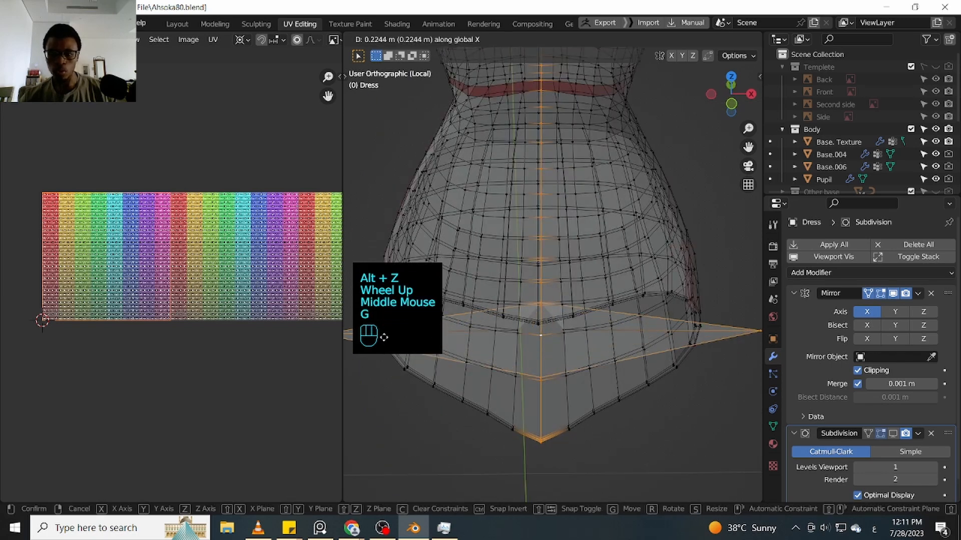
pyautogui.click(711, 334)
# Disable X-ray and try moving the front centre loop about -1.35 m along the X axis
pyautogui.hotkey('alt', 'z')
pyautogui.scroll(-2, 706, 336)
pyautogui.moveTo(706, 336); pyautogui.dragTo(670, 340, button='middle')
pyautogui.press('g')
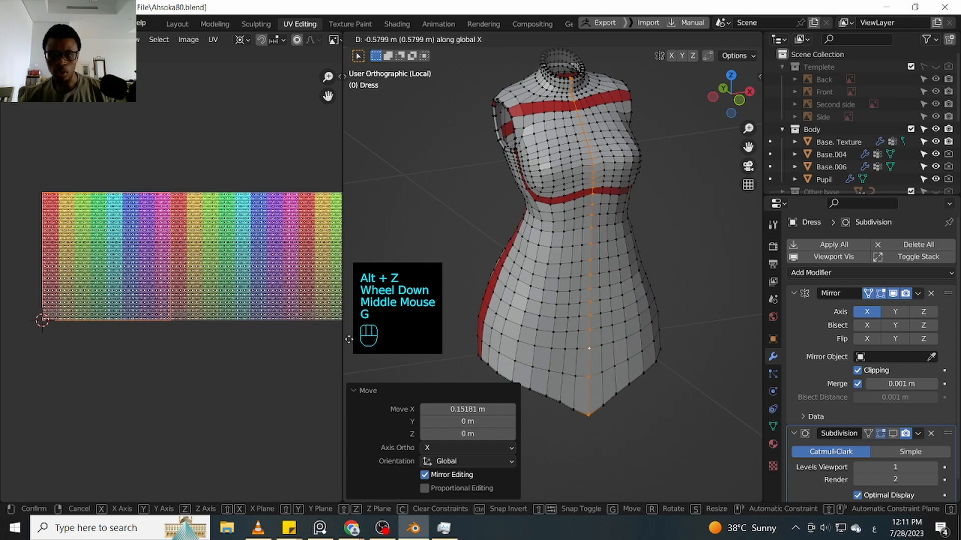
pyautogui.click(405, 308)
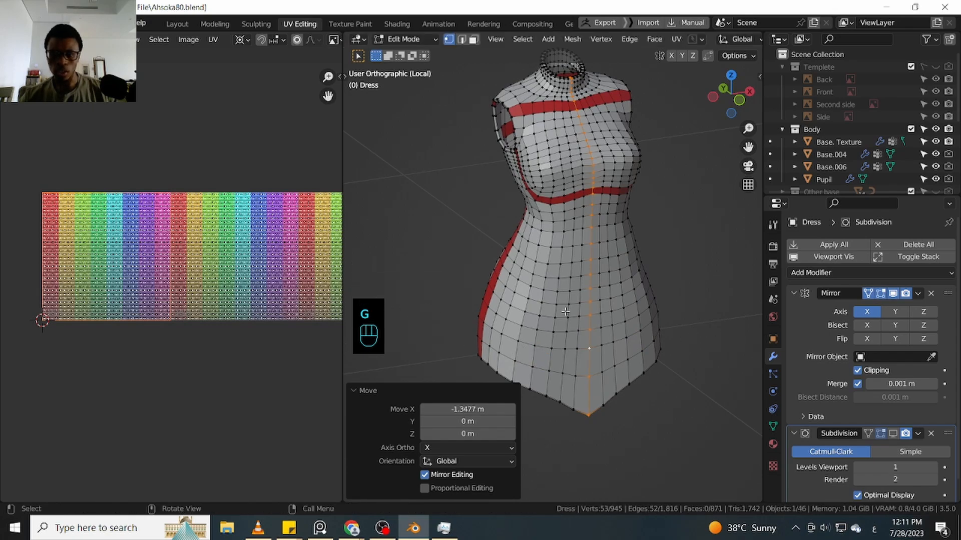
# Examine the dress's centre line and neckline with and without X-ray
pyautogui.scroll(2, 566, 312)
pyautogui.hotkey('alt', 'z')
pyautogui.moveTo(566, 313); pyautogui.dragTo(643, 260, button='middle')
pyautogui.scroll(-2, 592, 333)
pyautogui.scroll(2, 585, 335)
pyautogui.hotkey('alt', 'z')
pyautogui.scroll(-2, 570, 280)
pyautogui.scroll(2, 607, 122)
pyautogui.scroll(3, 630, 215)
pyautogui.scroll(-2, 631, 215)
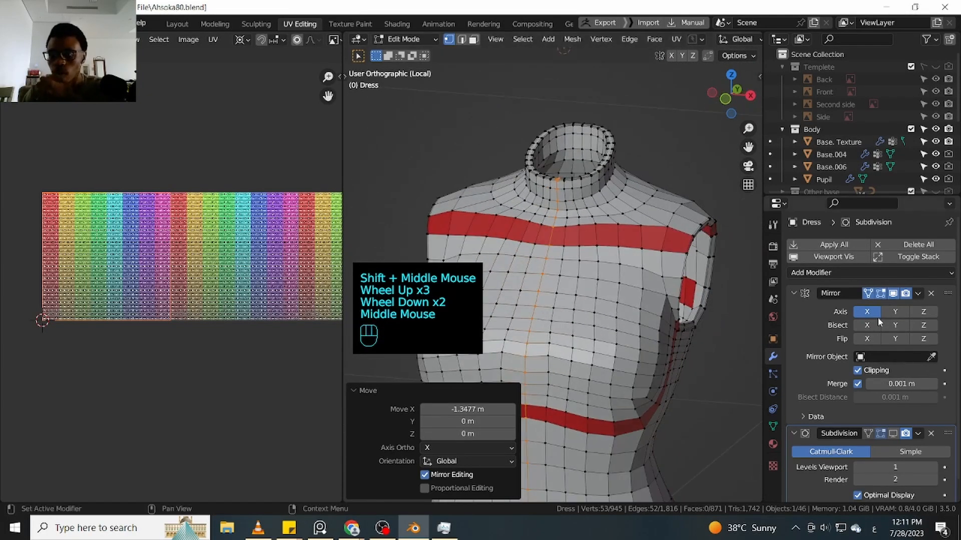
# In Object Mode, apply the Mirror modifier to the dress and show the Subdivision modifier in the viewport
pyautogui.press('Tab')
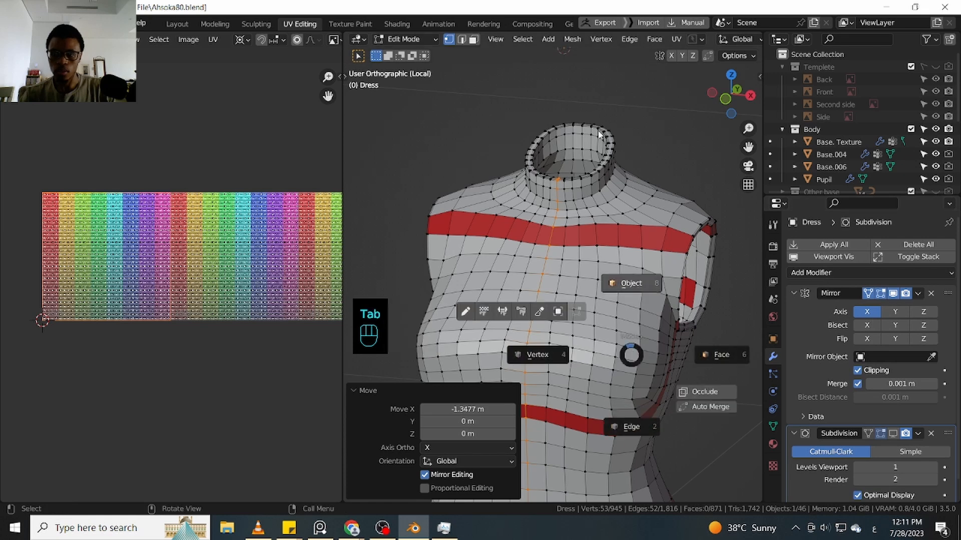
pyautogui.click(917, 293)
pyautogui.click(893, 306)
pyautogui.scroll(-1, 570, 317)
pyautogui.moveTo(550, 320); pyautogui.dragTo(783, 310, button='middle')
pyautogui.click(896, 293)
# Examine the smoothed, mirrored dress in Object Mode around the torso and armholes
pyautogui.keyDown('shift'); pyautogui.moveTo(696, 344); pyautogui.dragTo(535, 229, button='middle'); pyautogui.keyUp('shift')
pyautogui.scroll(2, 557, 163)
pyautogui.scroll(-2, 626, 247)
pyautogui.scroll(3, 534, 229)
pyautogui.moveTo(567, 131); pyautogui.dragTo(643, 172, button='middle')
pyautogui.scroll(-2, 643, 230)
pyautogui.scroll(1, 566, 254)
# Check the dress's mesh and side stripes in face selection with X-ray, and return to Object Mode
pyautogui.press('Tab')
pyautogui.scroll(2, 558, 256)
pyautogui.scroll(-2, 540, 188)
pyautogui.hotkey('alt', 'z')
pyautogui.scroll(-1, 608, 185)
pyautogui.scroll(-1, 590, 225)
pyautogui.scroll(1, 590, 202)
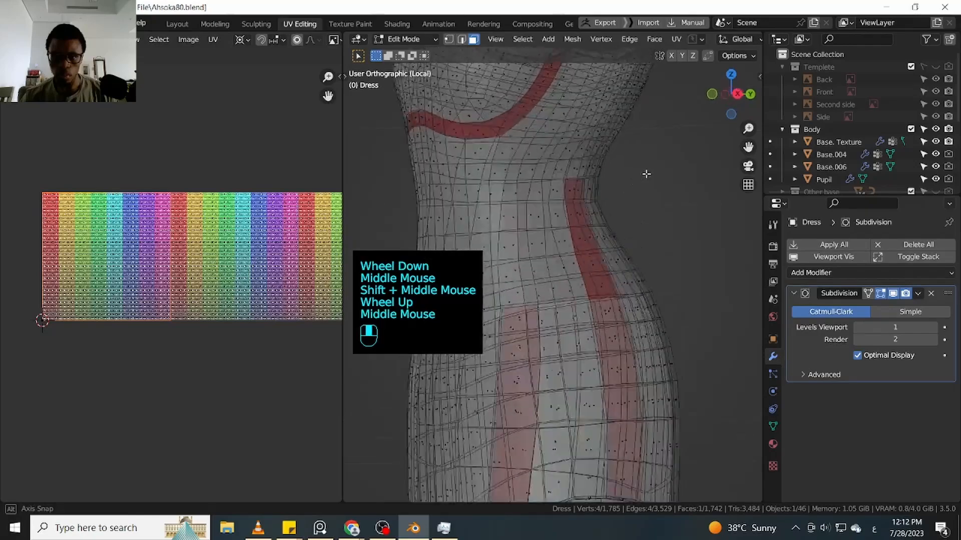
pyautogui.scroll(-1, 643, 230)
pyautogui.moveTo(644, 230)
pyautogui.mouseDown(button='middle')
pyautogui.moveTo(657, 242)
pyautogui.moveTo(654, 225)
pyautogui.mouseUp(button='middle')
pyautogui.moveTo(654, 225)
pyautogui.mouseDown(button='middle')
pyautogui.moveTo(651, 208)
pyautogui.moveTo(684, 219)
pyautogui.moveTo(658, 224)
pyautogui.mouseUp(button='middle')
pyautogui.moveTo(658, 224); pyautogui.dragTo(605, 155, button='middle')
pyautogui.press('Tab')
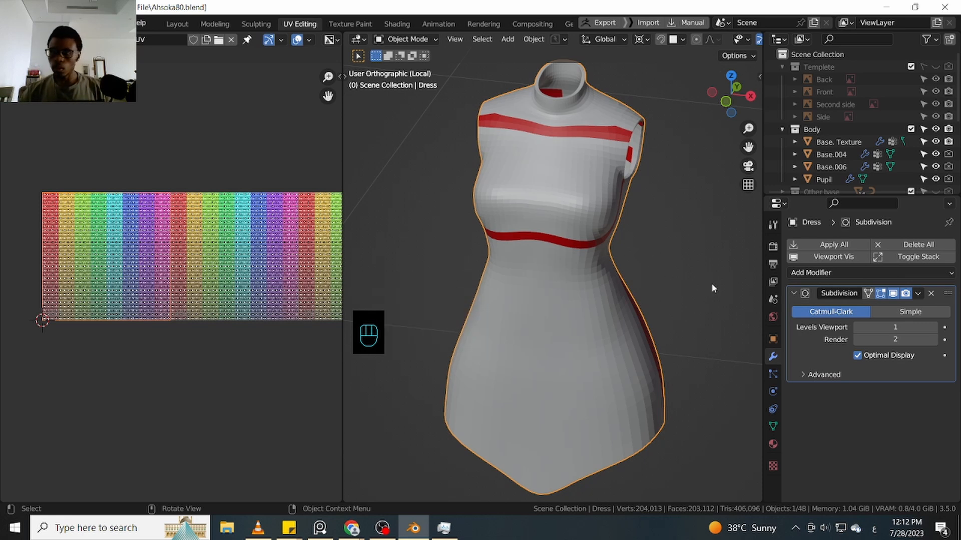
# Enter Edit Mode with edge selection and hide the Subdivision modifier in the viewport
pyautogui.moveTo(563, 279); pyautogui.dragTo(605, 264, button='middle')
pyautogui.press('Tab')
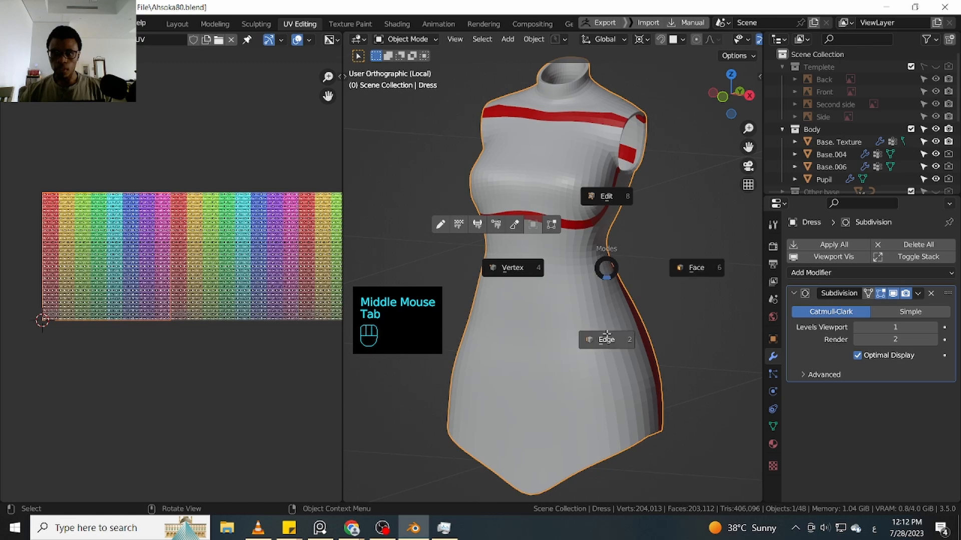
pyautogui.click(893, 293)
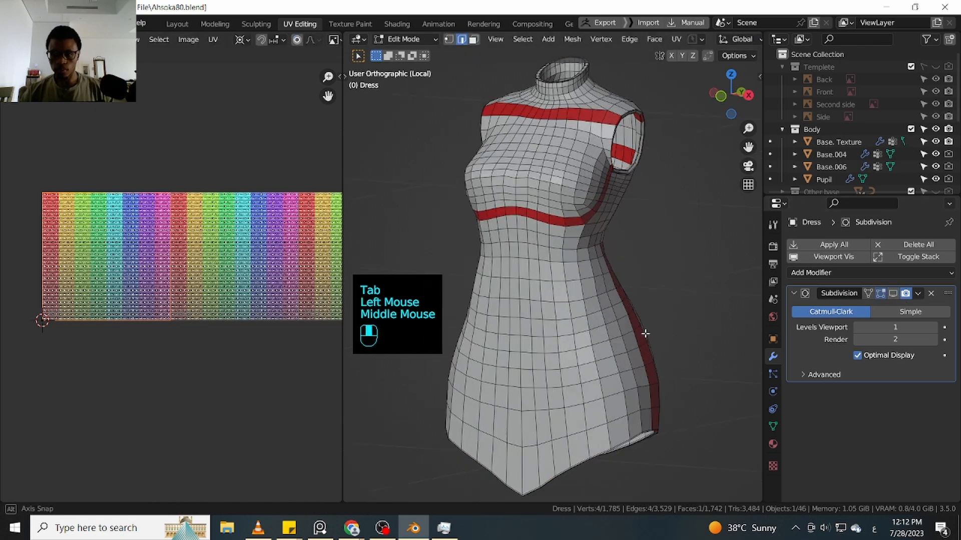
# Select the vertical edge loop along the front edge of the red side stripe, from the hem up towards the armhole
pyautogui.moveTo(650, 285); pyautogui.dragTo(570, 284, button='middle')
pyautogui.moveTo(567, 248); pyautogui.dragTo(540, 216, button='middle')
pyautogui.scroll(1, 528, 215)
pyautogui.scroll(-1, 528, 215)
pyautogui.keyDown('shift'); pyautogui.moveTo(541, 215); pyautogui.dragTo(606, 201, button='middle'); pyautogui.keyUp('shift')
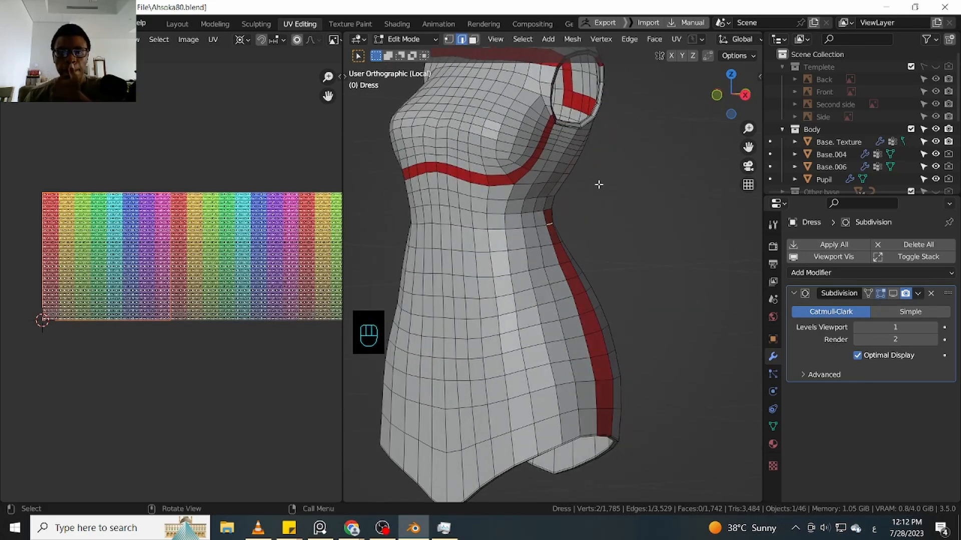
pyautogui.moveTo(598, 185); pyautogui.dragTo(557, 189, button='middle')
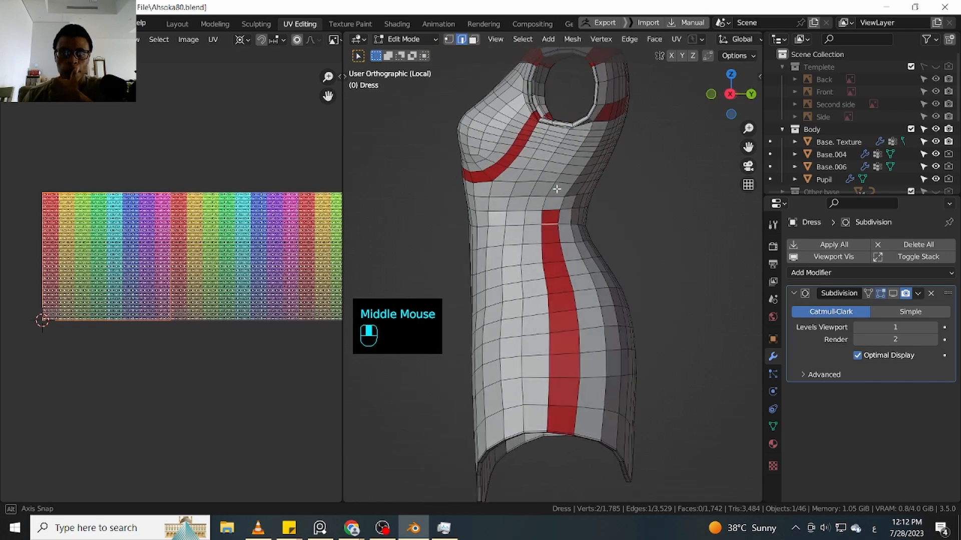
pyautogui.moveTo(612, 205); pyautogui.dragTo(522, 284, button='middle')
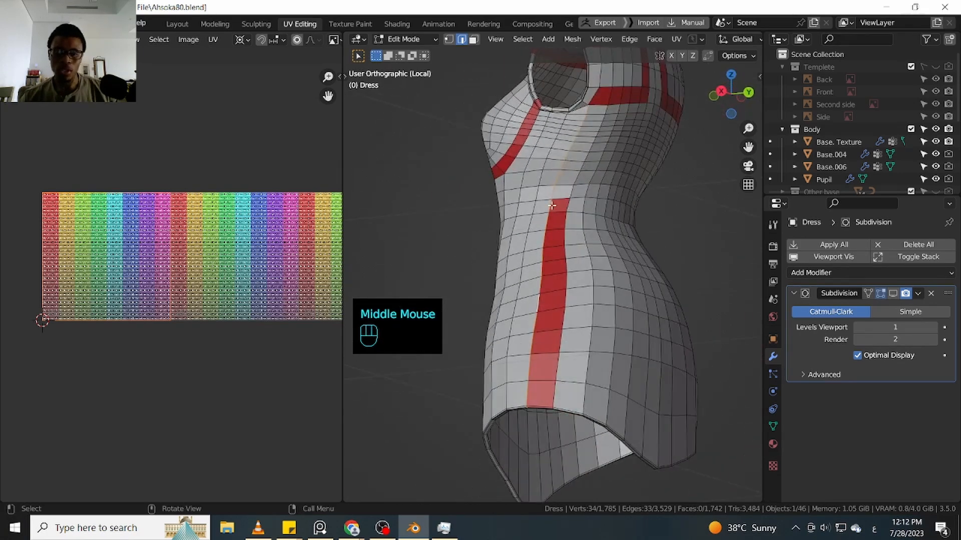
pyautogui.moveTo(530, 215); pyautogui.dragTo(598, 213, button='middle')
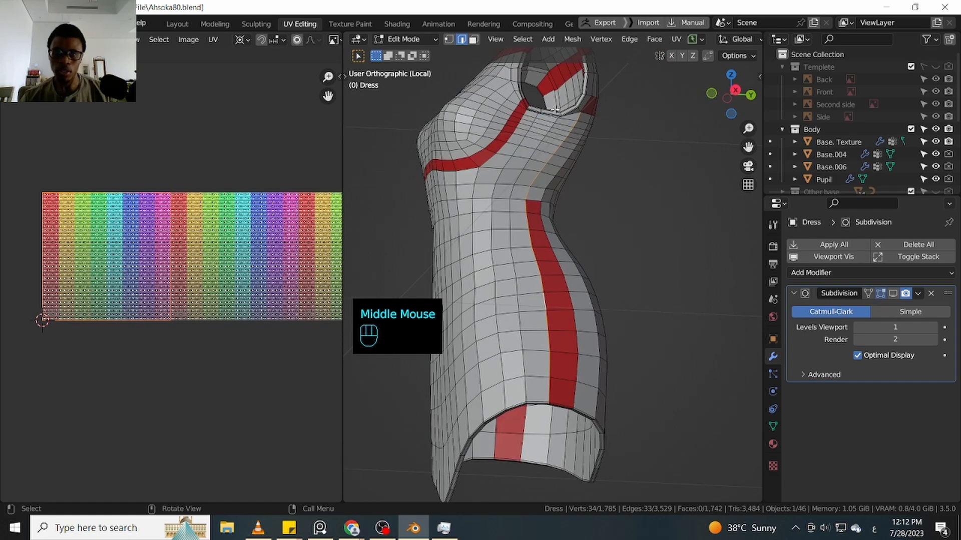
pyautogui.moveTo(554, 110); pyautogui.dragTo(549, 106, button='middle')
pyautogui.scroll(1, 550, 107)
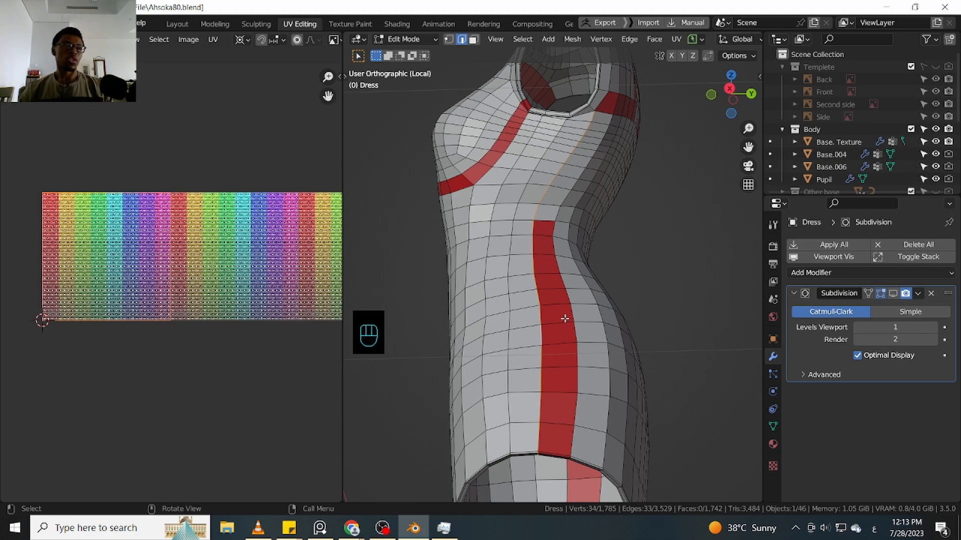
pyautogui.moveTo(564, 238); pyautogui.dragTo(454, 277, button='middle')
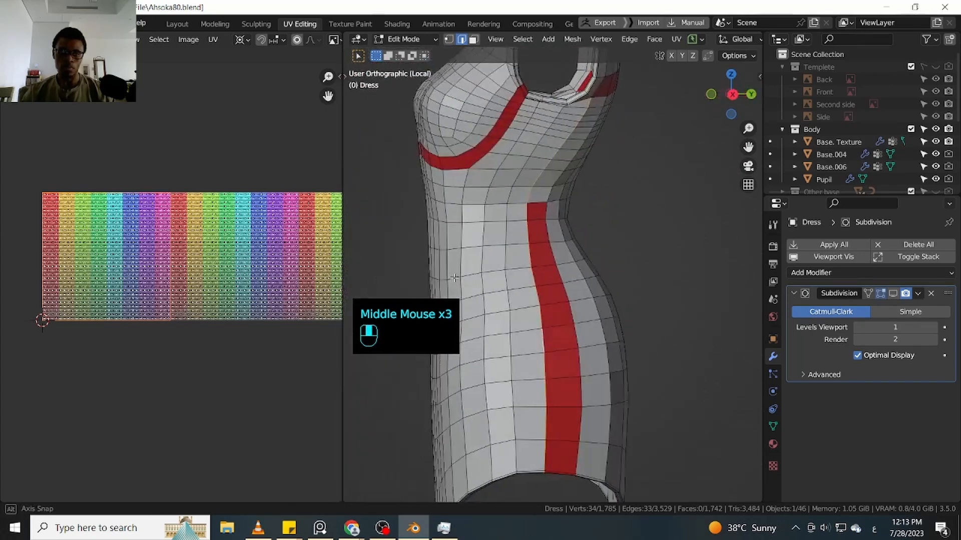
pyautogui.moveTo(566, 167); pyautogui.dragTo(564, 149, button='middle')
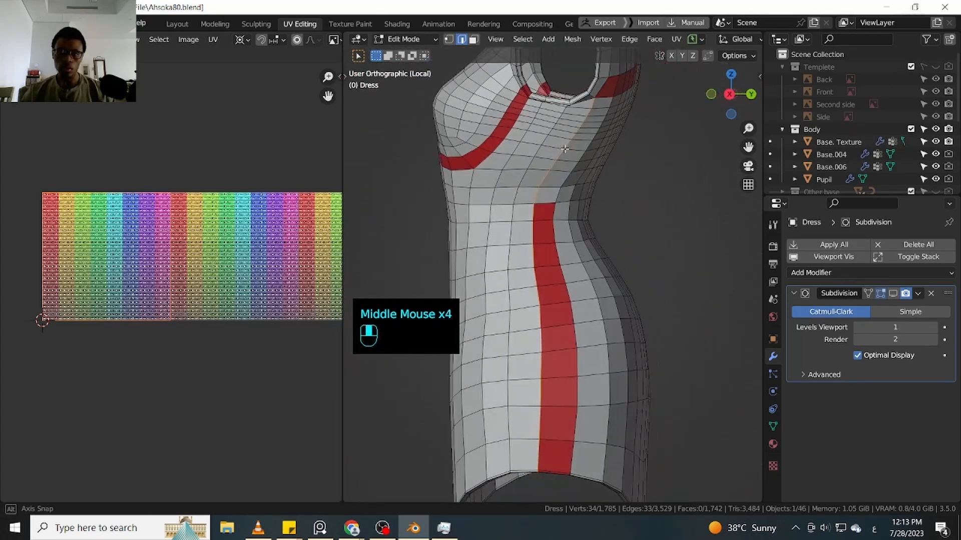
# Select the vertical edge loop just in front of the red side stripe and check the dress in Object Mode
pyautogui.scroll(-1, 512, 211)
pyautogui.moveTo(511, 211); pyautogui.dragTo(575, 238, button='middle')
pyautogui.scroll(2, 537, 165)
pyautogui.scroll(2, 538, 165)
pyautogui.scroll(-1, 537, 166)
pyautogui.scroll(-1, 541, 176)
pyautogui.scroll(-1, 540, 176)
pyautogui.scroll(2, 550, 212)
pyautogui.scroll(-1, 547, 215)
pyautogui.scroll(-1, 575, 190)
pyautogui.press('Tab')
pyautogui.scroll(2, 583, 210)
pyautogui.scroll(-2, 575, 237)
pyautogui.press('Tab')
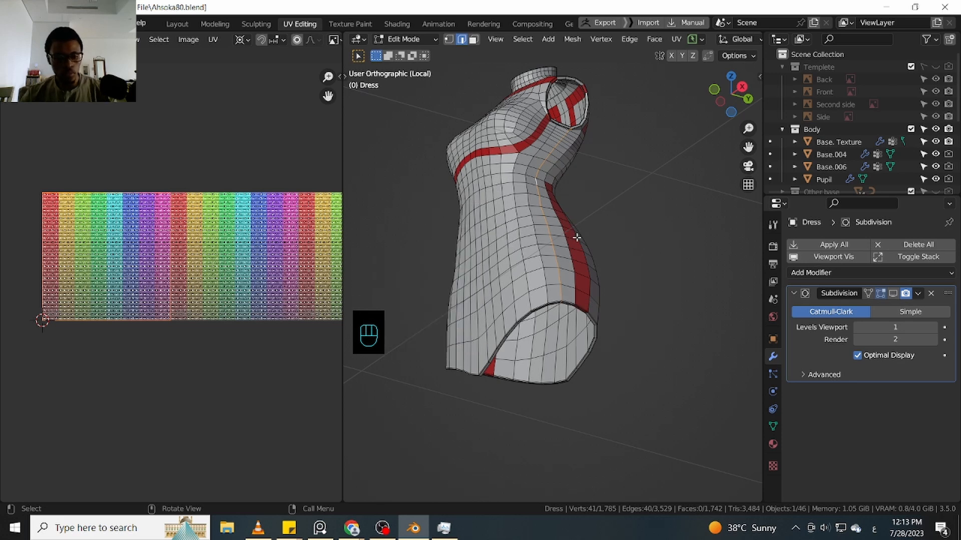
pyautogui.press('F3')
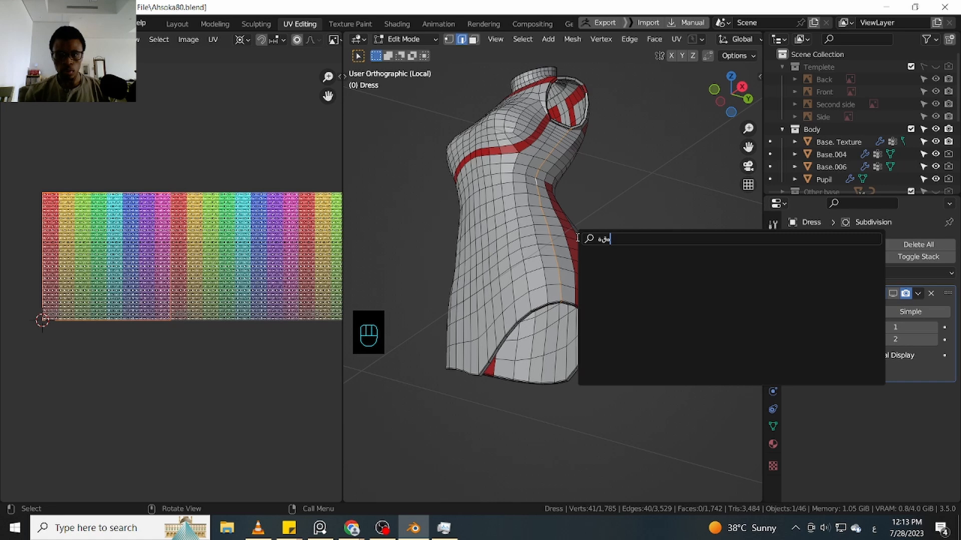
pyautogui.scroll(3, 629, 172)
pyautogui.scroll(-1, 601, 236)
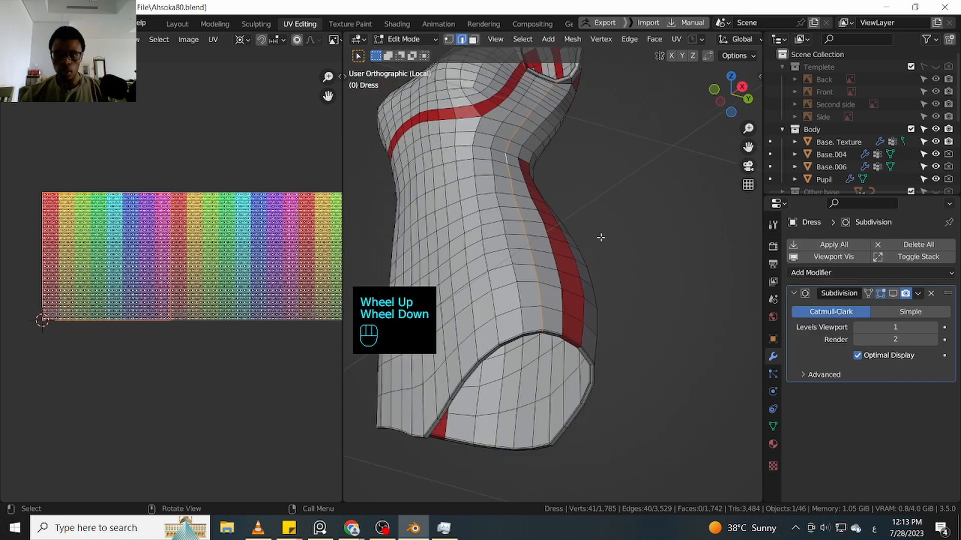
pyautogui.moveTo(601, 236); pyautogui.dragTo(635, 234, button='middle')
pyautogui.scroll(-2, 636, 234)
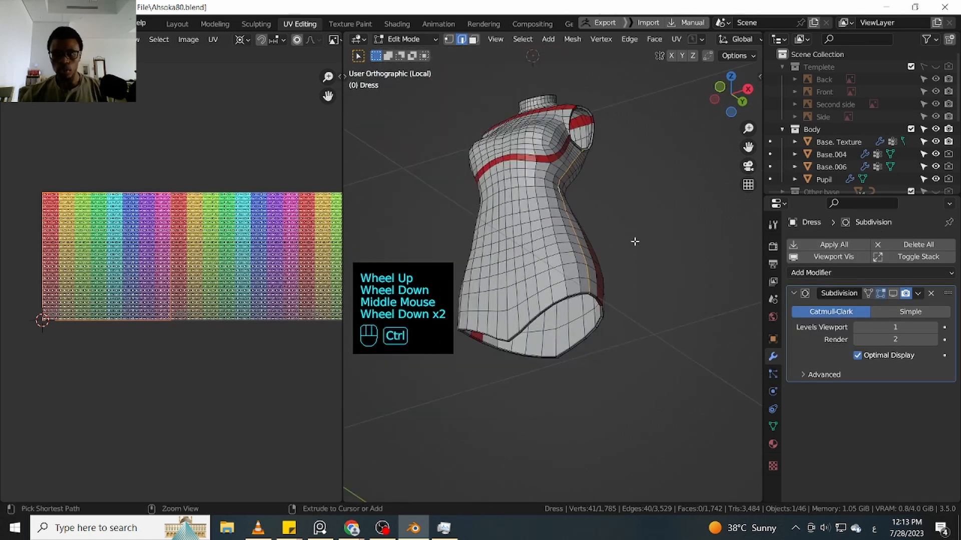
# Undo the recent edits back to the state before the dress's Mirror modifier was applied
pyautogui.hotkey('ctrl', 'z')
pyautogui.hotkey('ctrl', 'z')
pyautogui.moveTo(627, 252); pyautogui.dragTo(584, 253, button='middle')
pyautogui.hotkey('ctrl', 'z')
pyautogui.hotkey('ctrl', 'z')
pyautogui.hotkey('ctrl', 'z')
pyautogui.hotkey('ctrl', 'z')
pyautogui.scroll(1, 584, 249)
# Mark the vertical edge loop just in front of the red side stripe as a seam
pyautogui.press('Tab')
pyautogui.scroll(2, 560, 250)
pyautogui.scroll(-1, 550, 247)
pyautogui.rightClick(595, 218)
pyautogui.click(591, 348)
# Mark the edges running from the armhole over the shoulder and up the neck as a seam
pyautogui.scroll(2, 581, 221)
pyautogui.scroll(1, 588, 260)
pyautogui.scroll(2, 606, 331)
pyautogui.scroll(-1, 606, 332)
pyautogui.scroll(-2, 616, 315)
pyautogui.scroll(2, 584, 227)
pyautogui.scroll(-2, 588, 226)
pyautogui.rightClick(584, 254)
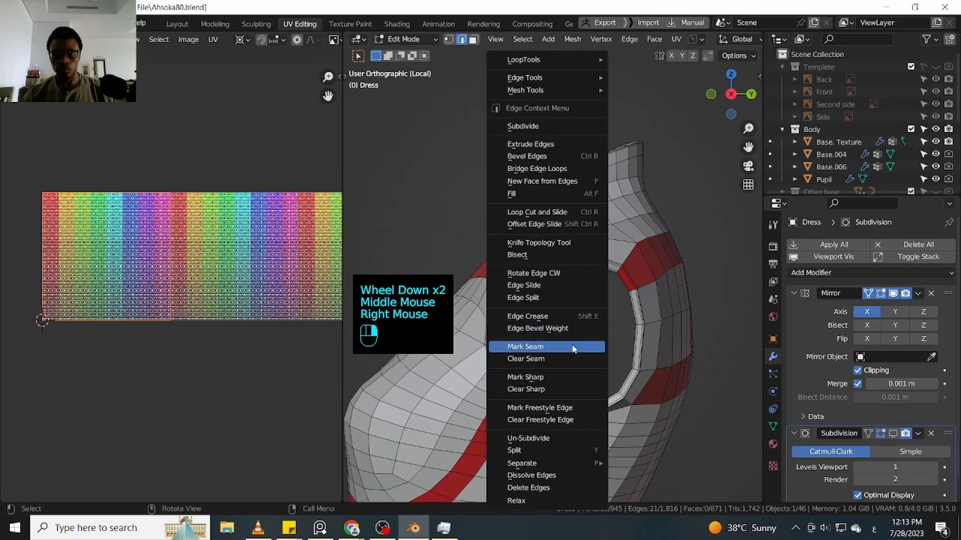
pyautogui.scroll(-2, 573, 349)
pyautogui.scroll(-2, 575, 335)
pyautogui.moveTo(574, 348); pyautogui.dragTo(532, 251, button='middle')
pyautogui.scroll(2, 555, 280)
pyautogui.scroll(2, 571, 210)
pyautogui.scroll(-2, 533, 249)
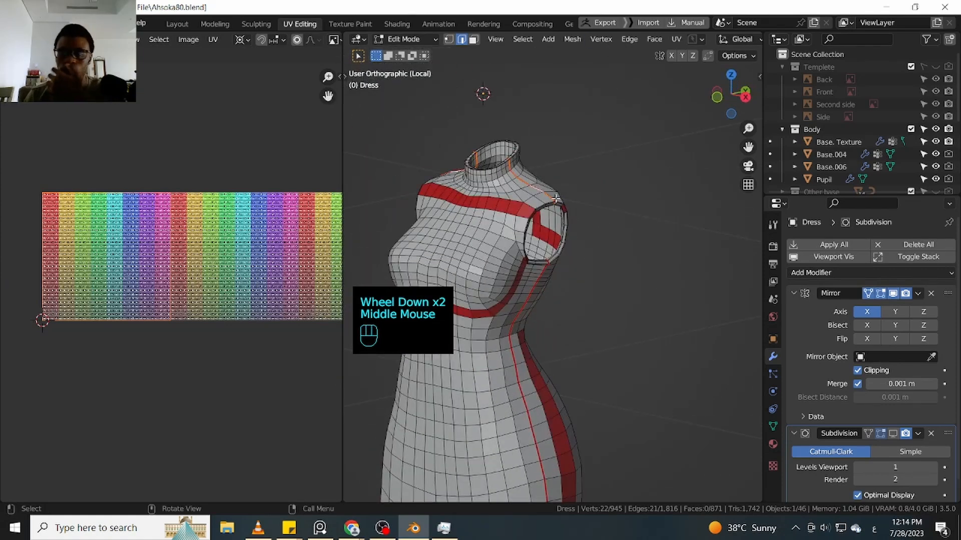
# Apply the dress's Mirror modifier in Object Mode and return to Edit Mode
pyautogui.click(918, 294)
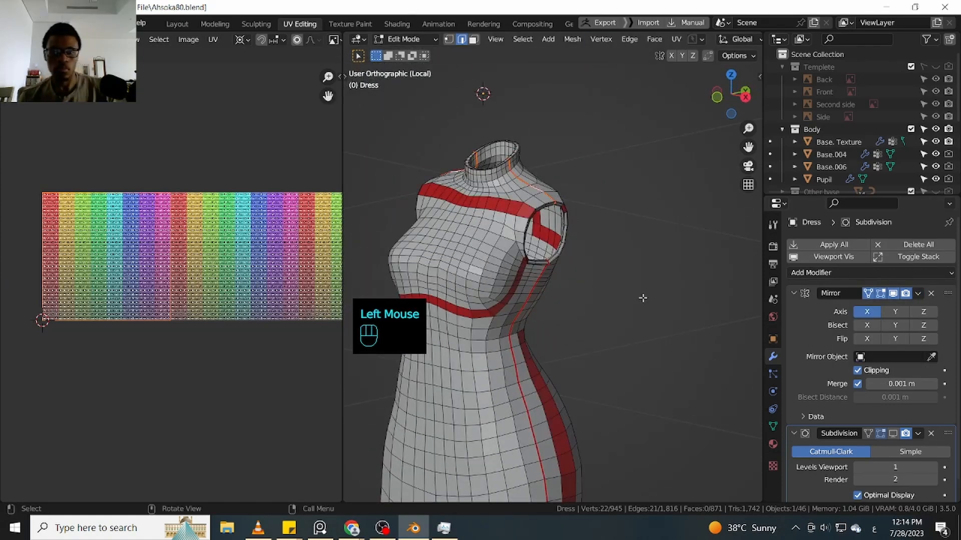
pyautogui.press('Tab')
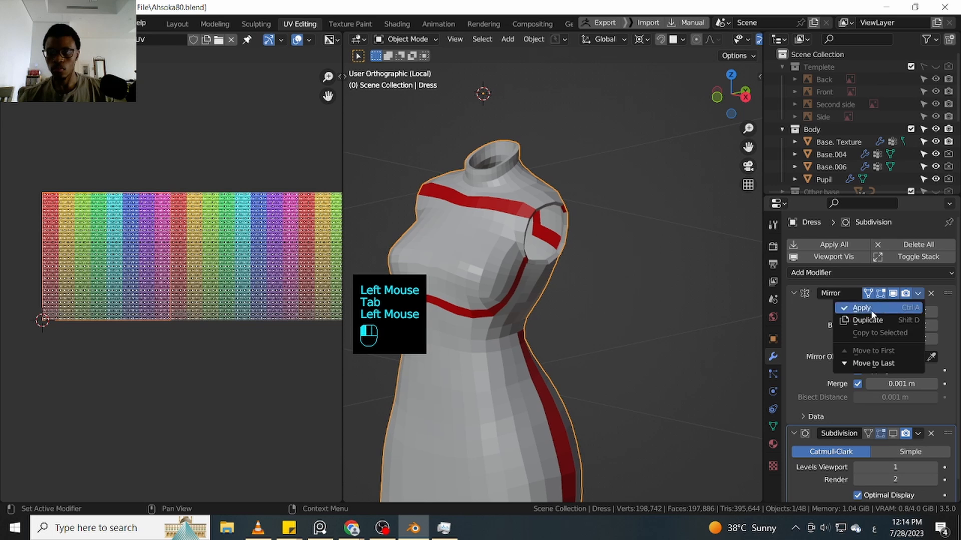
pyautogui.click(862, 308)
pyautogui.scroll(2, 506, 253)
pyautogui.press('Tab')
# Select all linked faces of the dress's back half, delimited by seams, and check its UV island
pyautogui.moveTo(611, 262); pyautogui.dragTo(611, 227, button='middle')
pyautogui.press('l')
pyautogui.scroll(-1, 544, 232)
pyautogui.scroll(2, 94, 250)
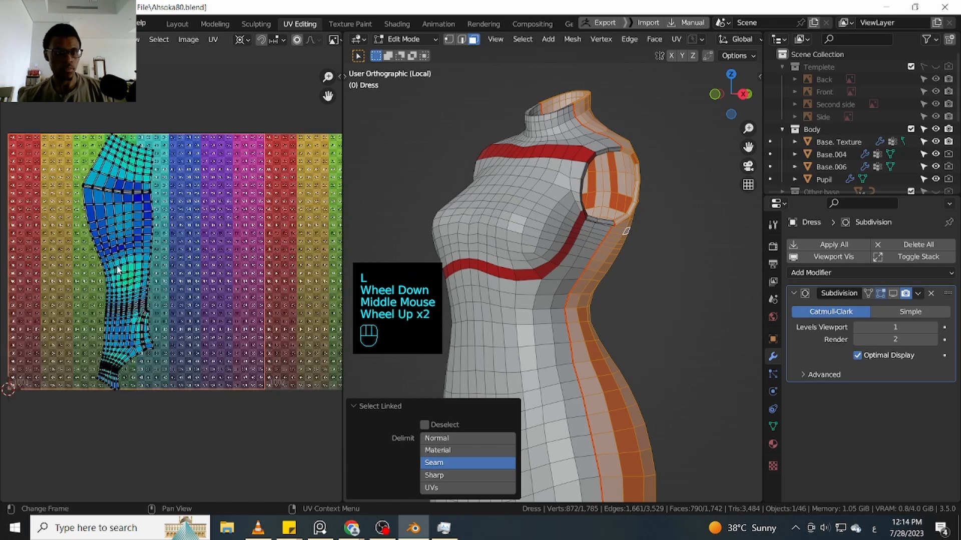
pyautogui.moveTo(94, 250); pyautogui.dragTo(122, 258, button='middle')
pyautogui.scroll(2, 133, 266)
pyautogui.scroll(-3, 134, 267)
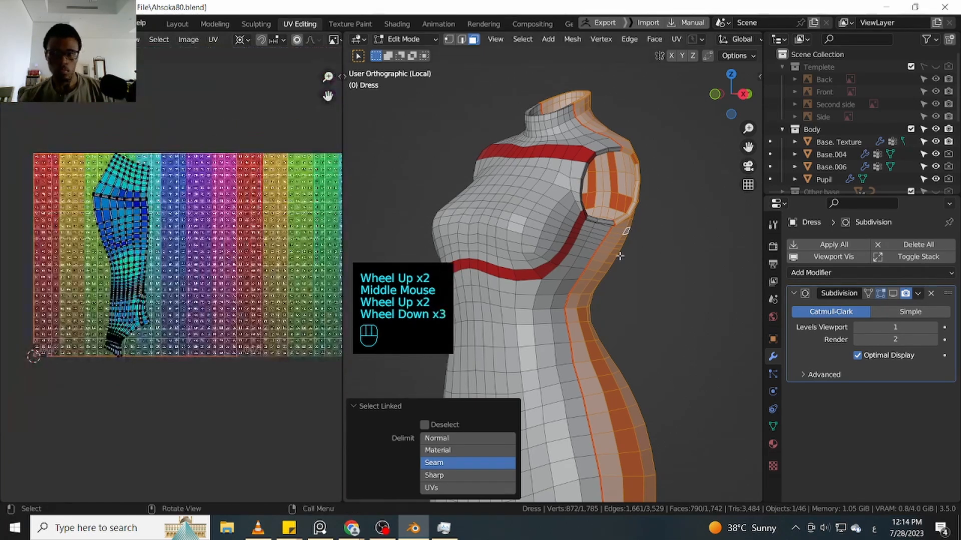
pyautogui.moveTo(672, 266); pyautogui.dragTo(554, 241, button='middle')
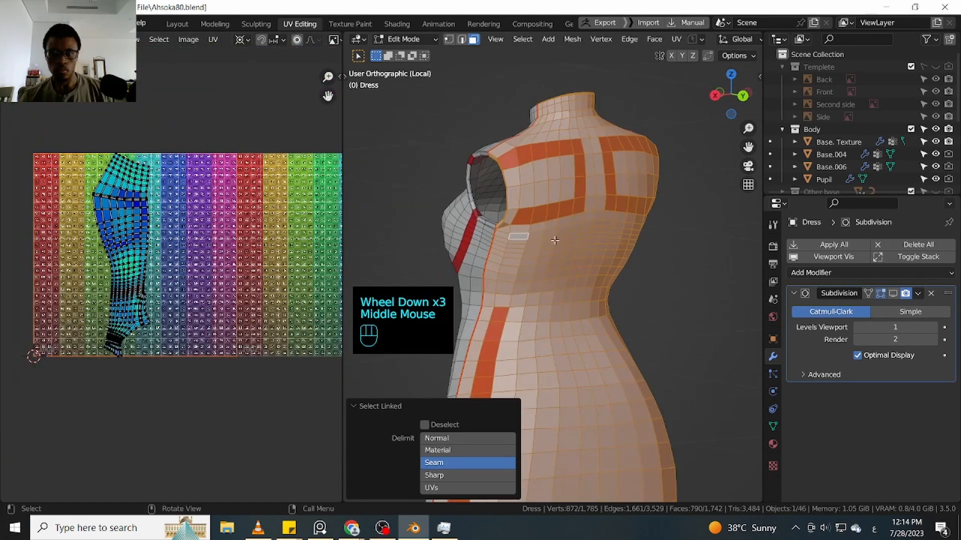
# Pin two neighbouring UV vertices on the back island's outer edge and check the UV and mesh editing options
pyautogui.scroll(2, 189, 257)
pyautogui.click(157, 262)
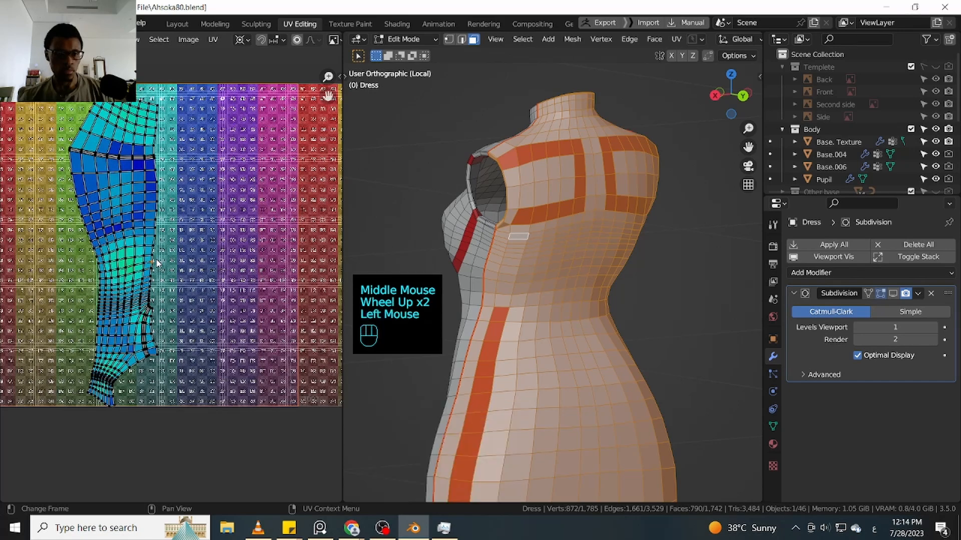
pyautogui.keyDown('shift'); pyautogui.click(154, 256); pyautogui.keyUp('shift')
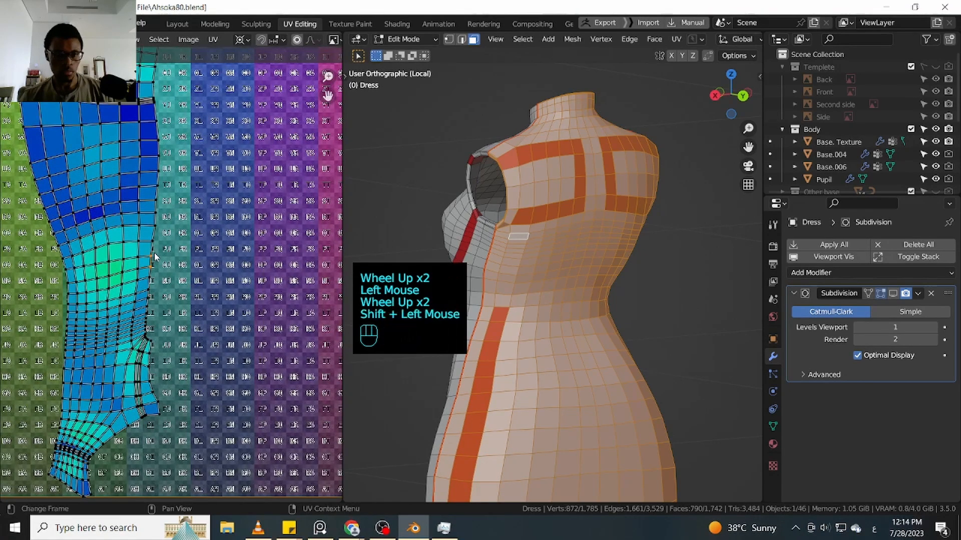
pyautogui.scroll(-2, 154, 256)
pyautogui.press('p')
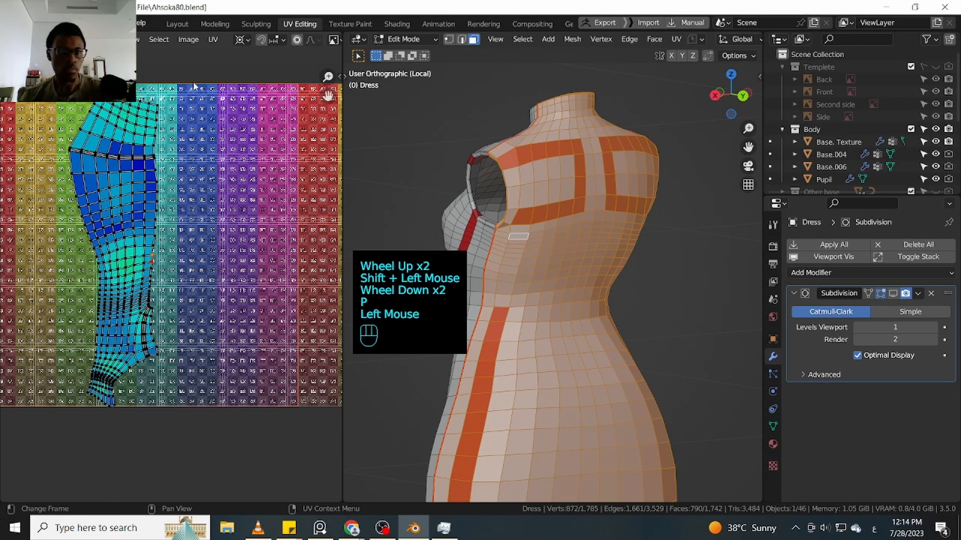
pyautogui.click(212, 39)
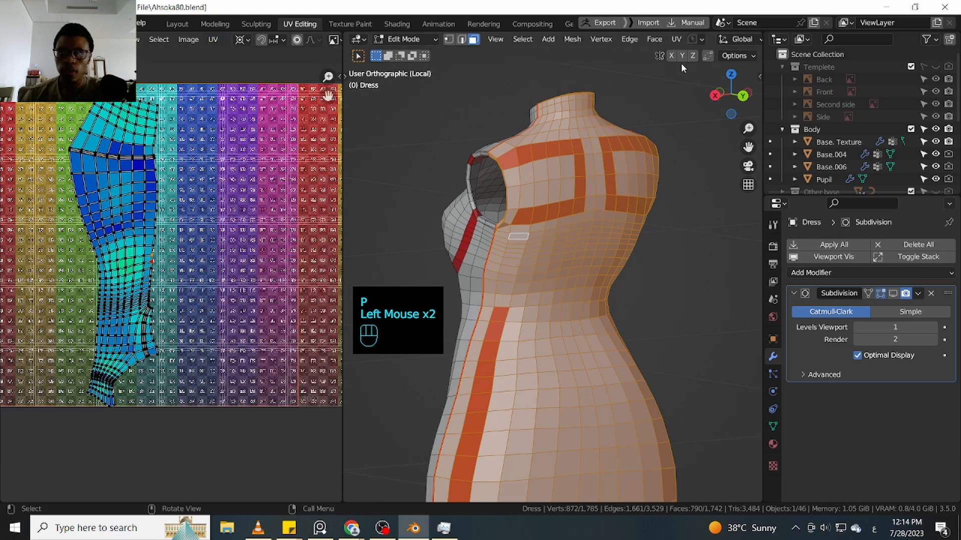
pyautogui.click(749, 57)
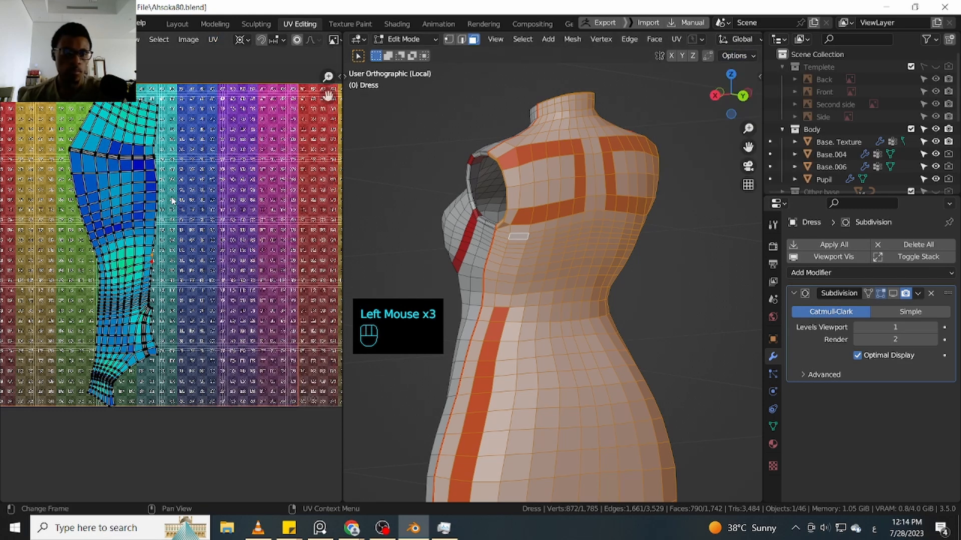
# Move the two pinned edge vertices of the back island in the UV editor so the full back half unfolds
pyautogui.scroll(2, 192, 264)
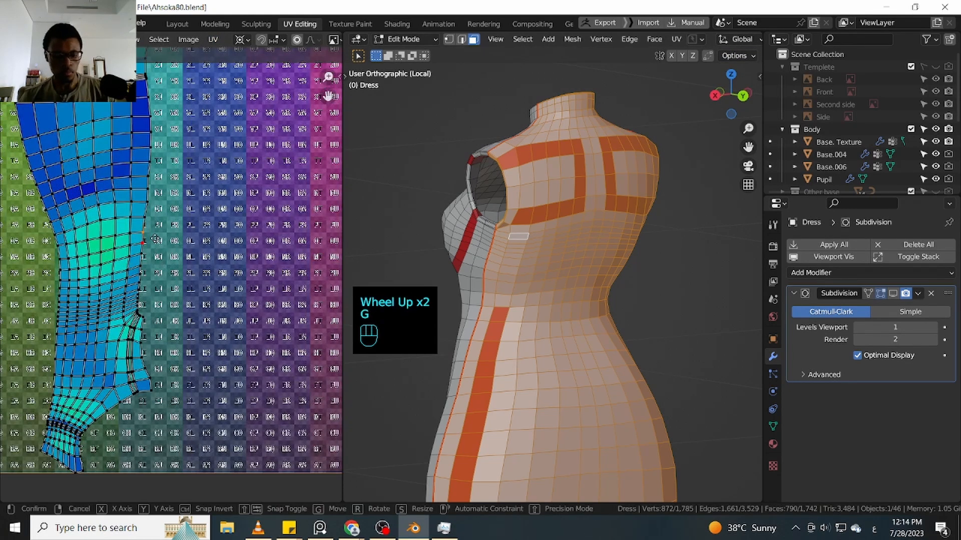
pyautogui.press('g')
pyautogui.scroll(1, 149, 243)
pyautogui.scroll(3, 146, 239)
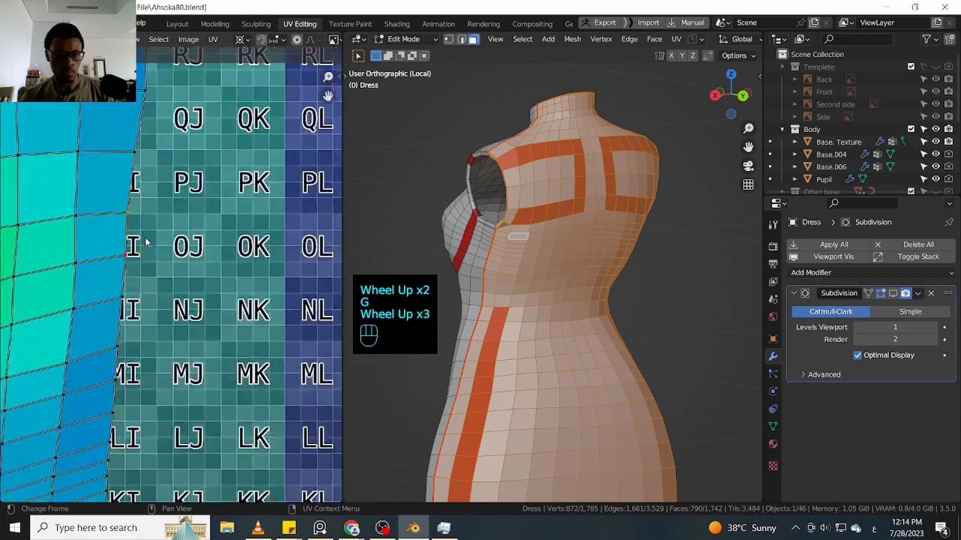
pyautogui.click(145, 237)
pyautogui.keyDown('shift'); pyautogui.click(122, 208); pyautogui.keyUp('shift')
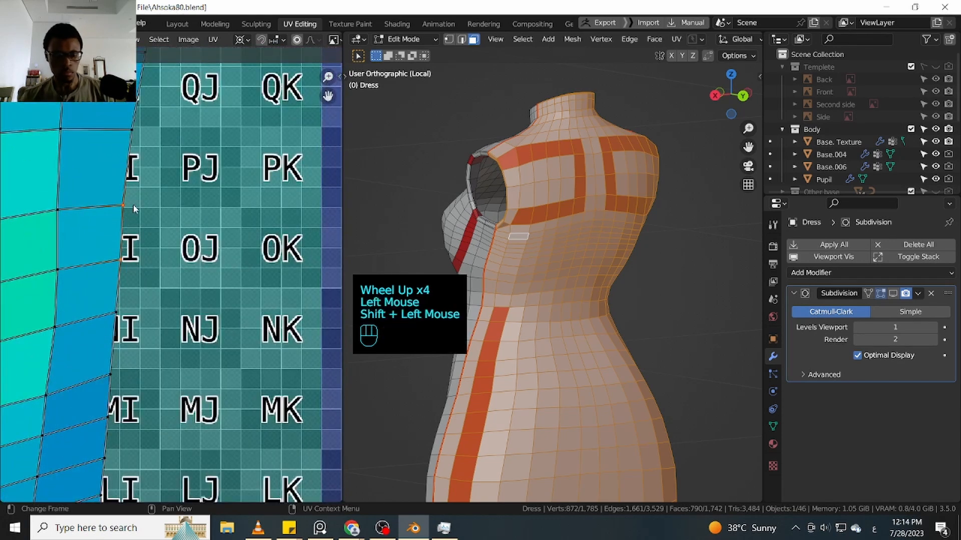
pyautogui.click(135, 209)
pyautogui.scroll(-2, 173, 228)
pyautogui.press('g')
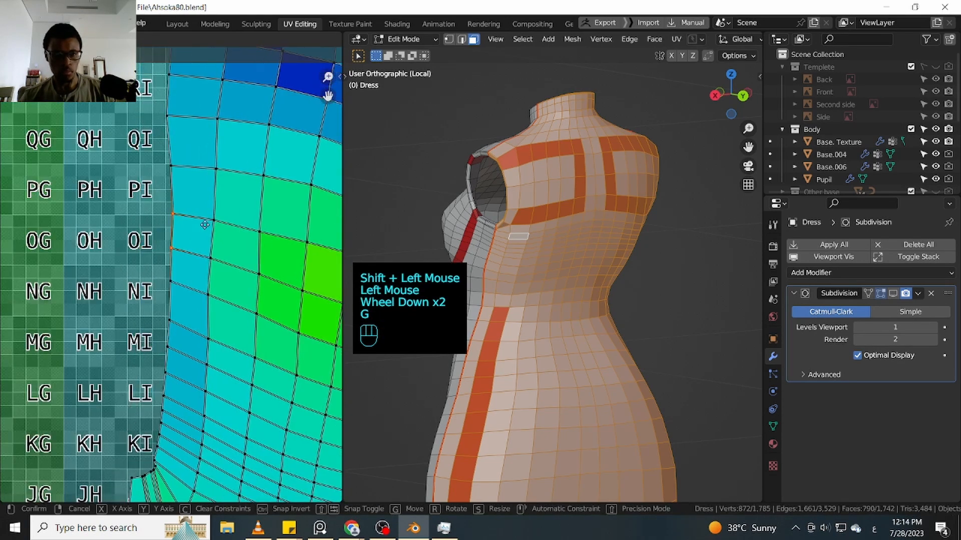
pyautogui.click(193, 227)
pyautogui.scroll(-4, 193, 227)
pyautogui.scroll(4, 205, 231)
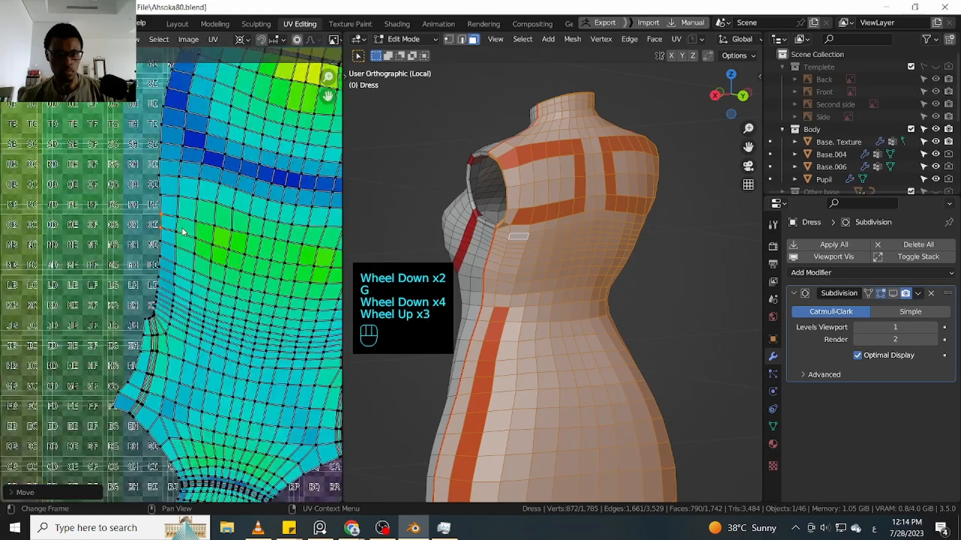
# Select the two pinned vertices on the back island's outer edge and unpin them
pyautogui.moveTo(204, 231); pyautogui.dragTo(239, 247, button='middle')
pyautogui.scroll(-2, 241, 248)
pyautogui.click(317, 275)
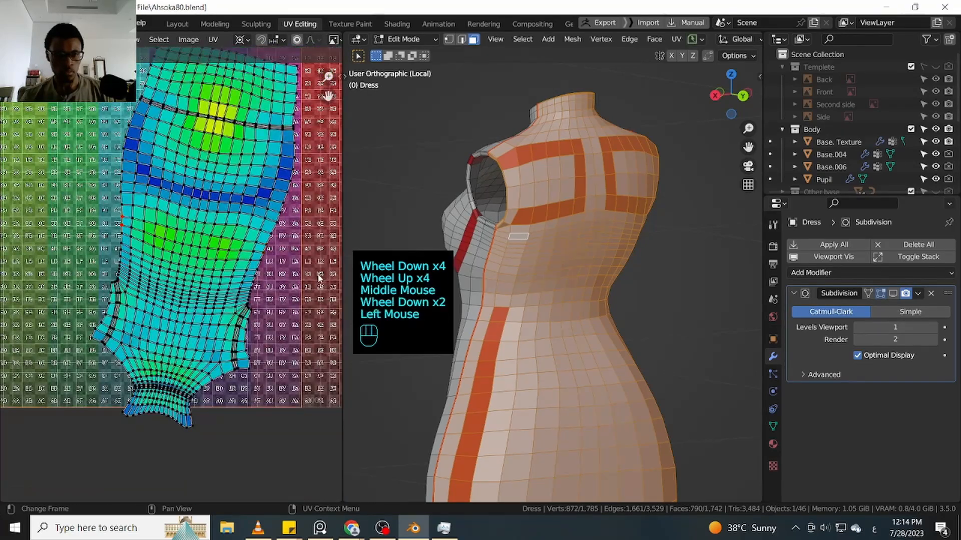
pyautogui.scroll(2, 160, 243)
pyautogui.moveTo(80, 221); pyautogui.dragTo(100, 199)
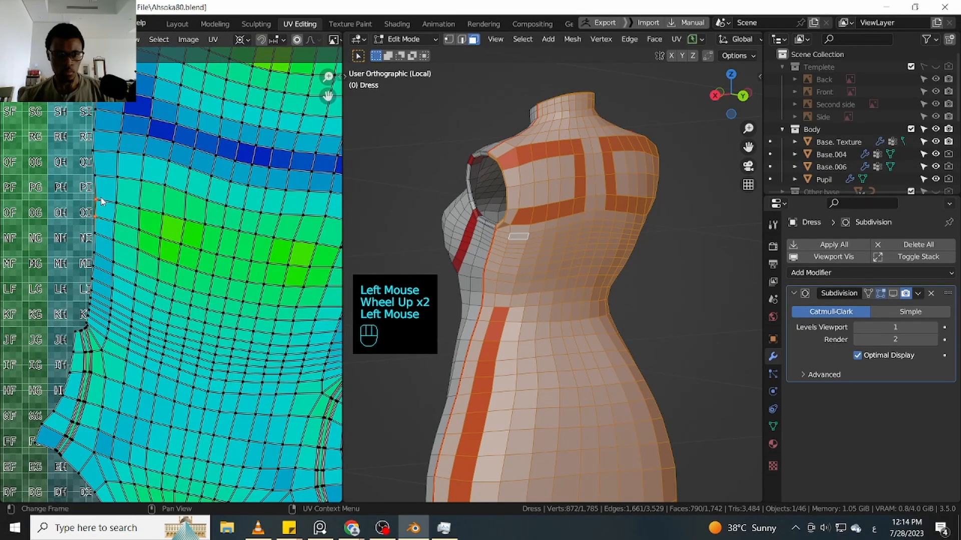
pyautogui.hotkey('alt', 'p')
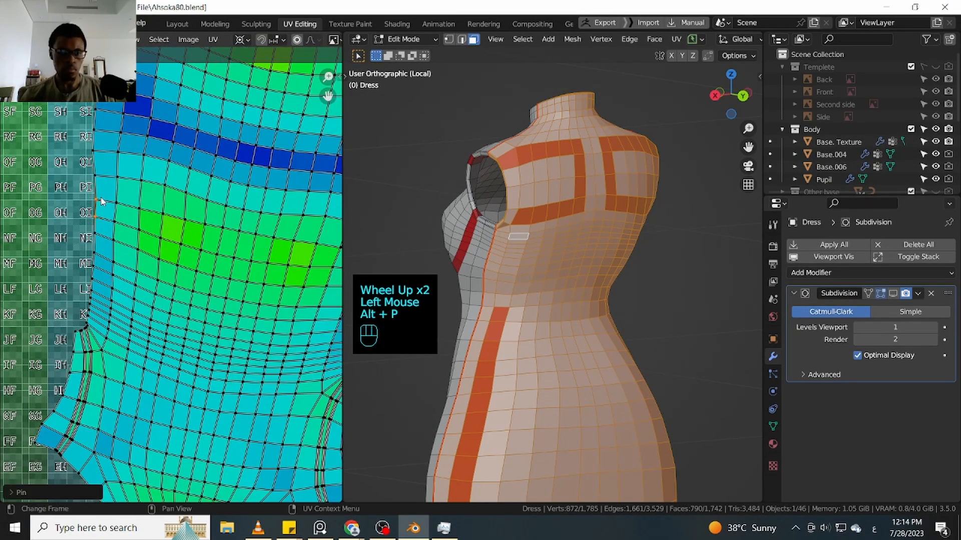
# Try to rotate the whole back UV island after selecting its linked vertices
pyautogui.keyDown('alt'); pyautogui.click(238, 249); pyautogui.keyUp('alt')
pyautogui.scroll(-2, 235, 250)
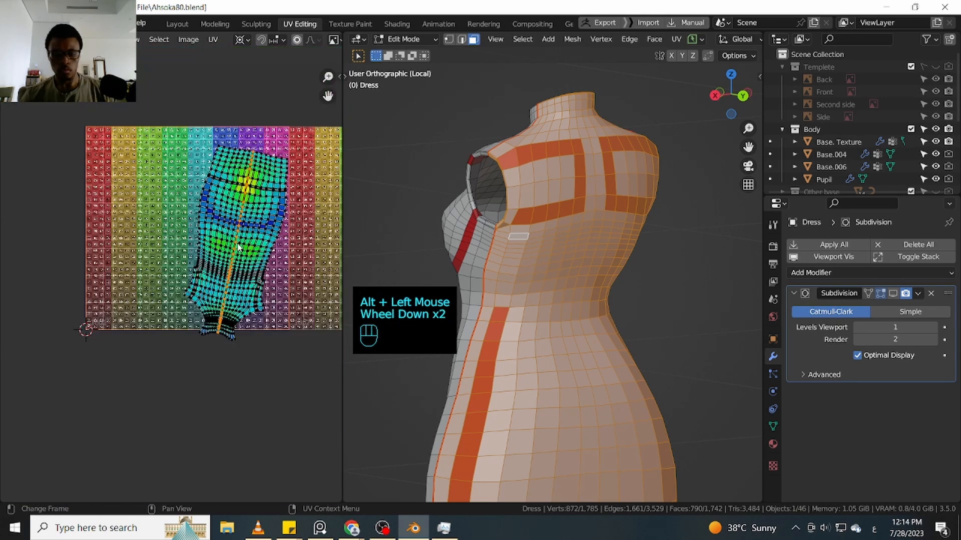
pyautogui.press('l')
pyautogui.press('r')
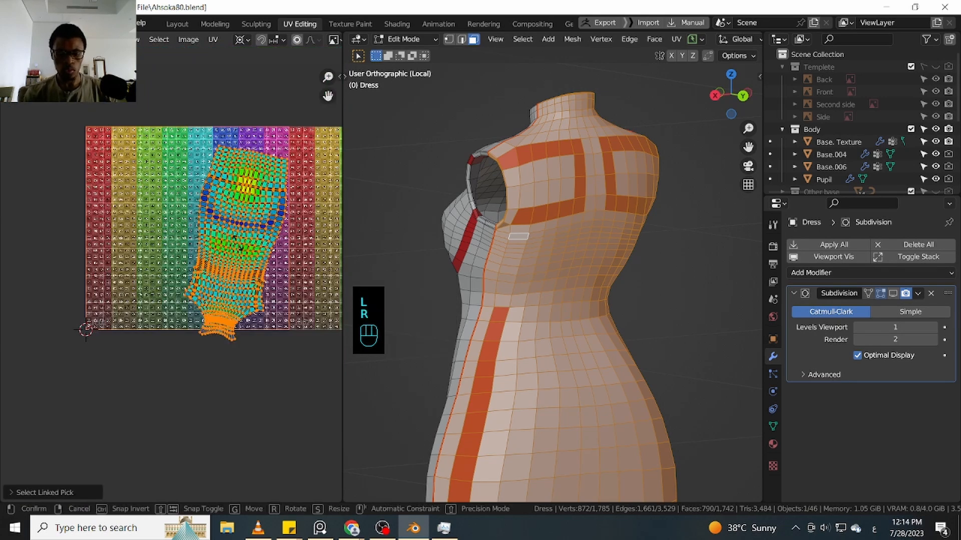
pyautogui.rightClick(238, 247)
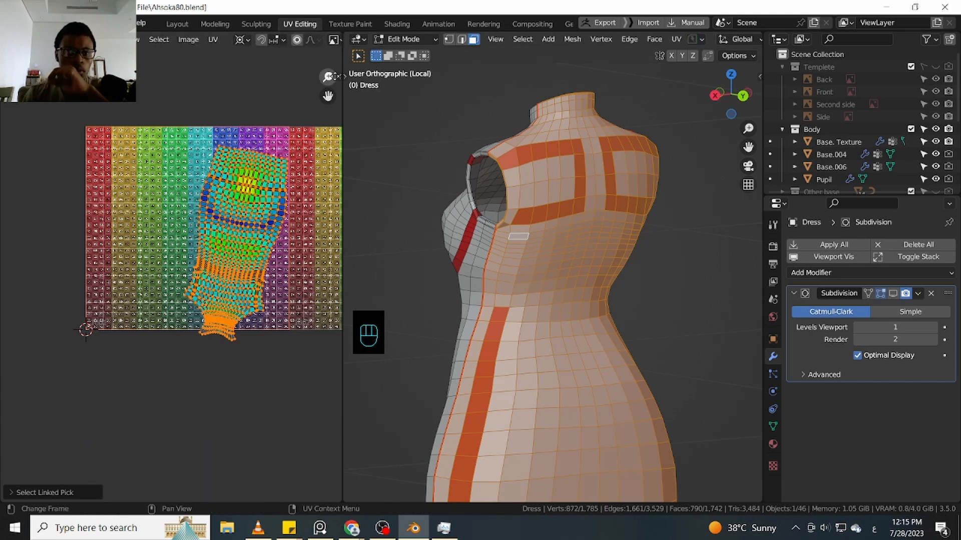
# Widen the UV editor, deselect the back island and show the editor's 2D cursor settings
pyautogui.moveTo(343, 94); pyautogui.dragTo(479, 77)
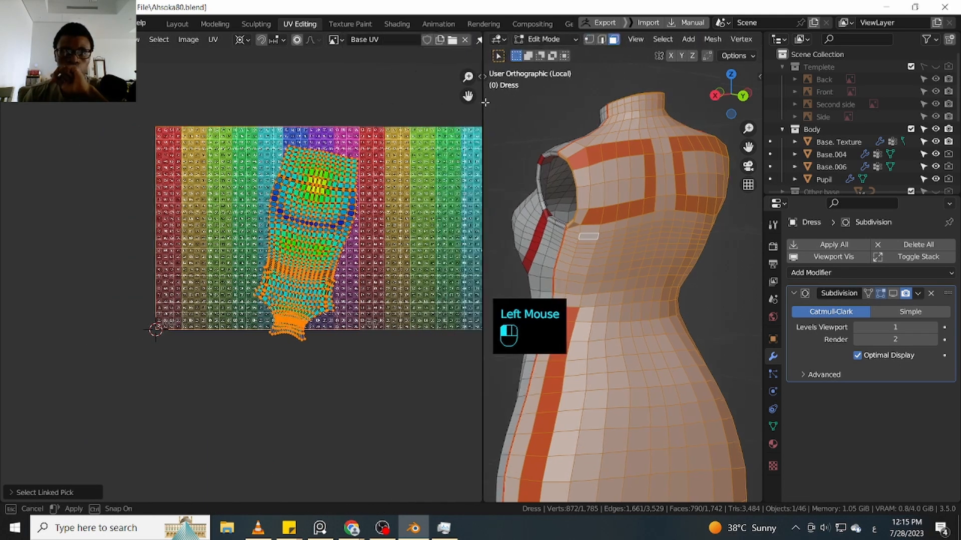
pyautogui.click(480, 76)
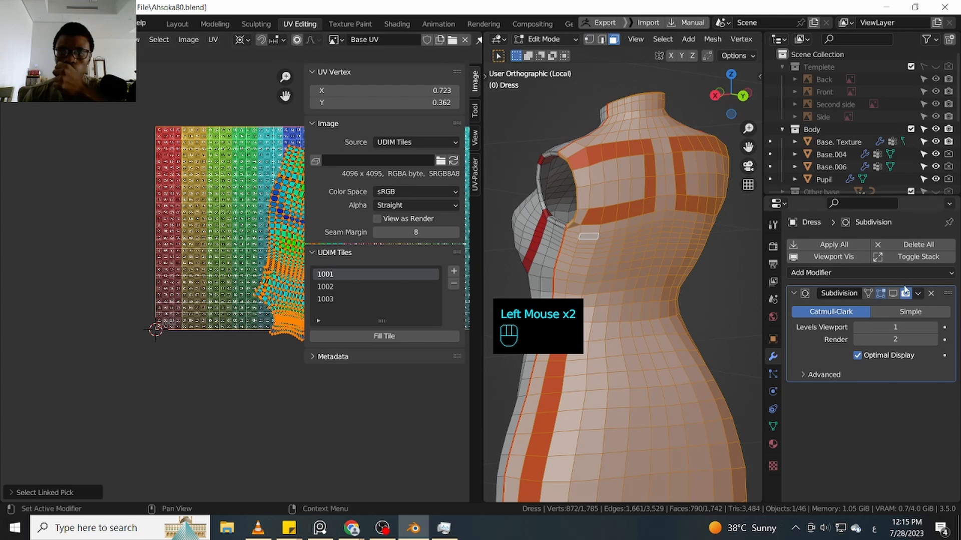
pyautogui.click(207, 277)
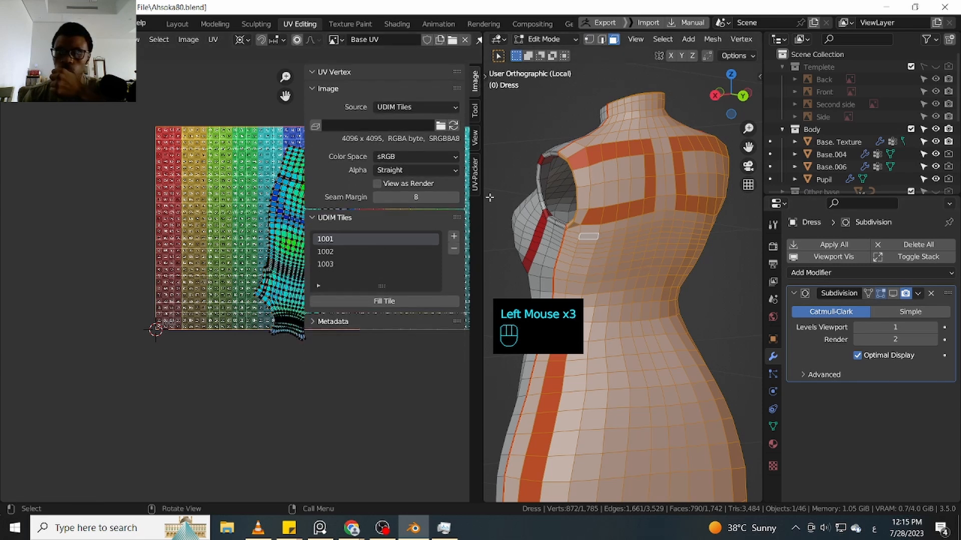
pyautogui.click(474, 110)
pyautogui.click(476, 139)
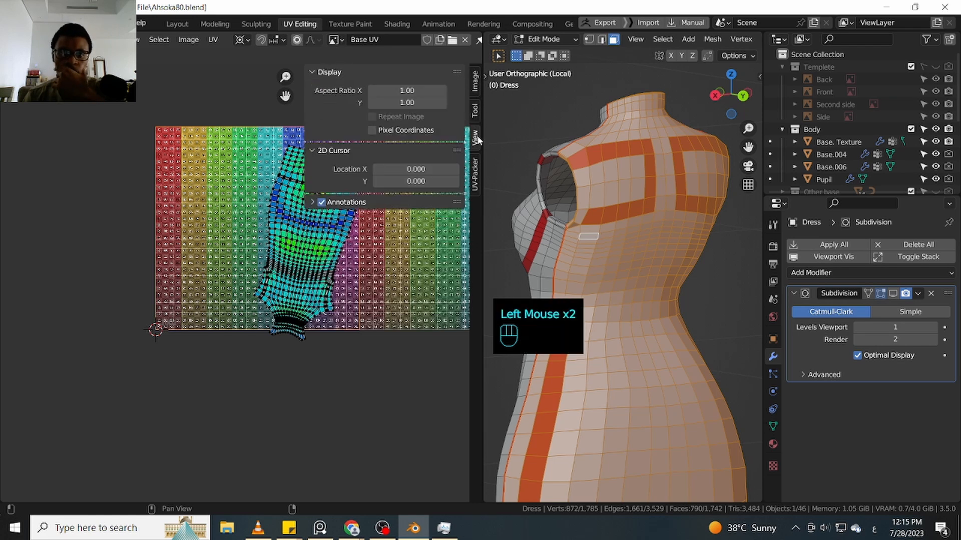
pyautogui.click(417, 168)
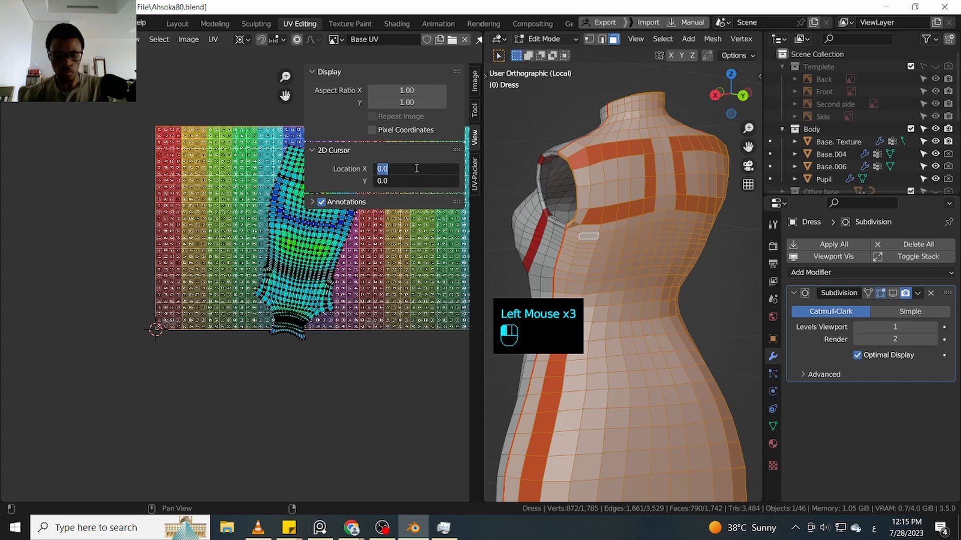
pyautogui.write('ز5')
pyautogui.press('Return')
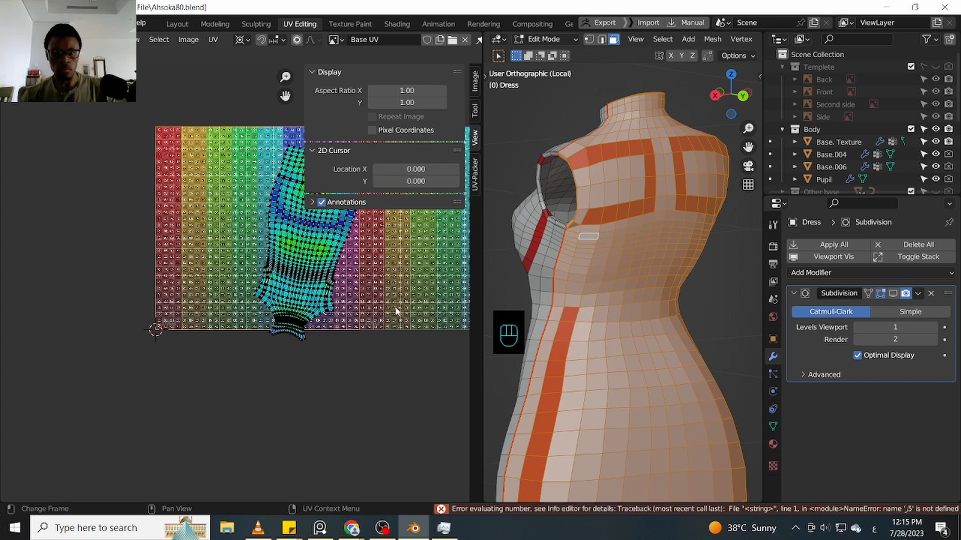
pyautogui.moveTo(416, 168); pyautogui.dragTo(423, 181)
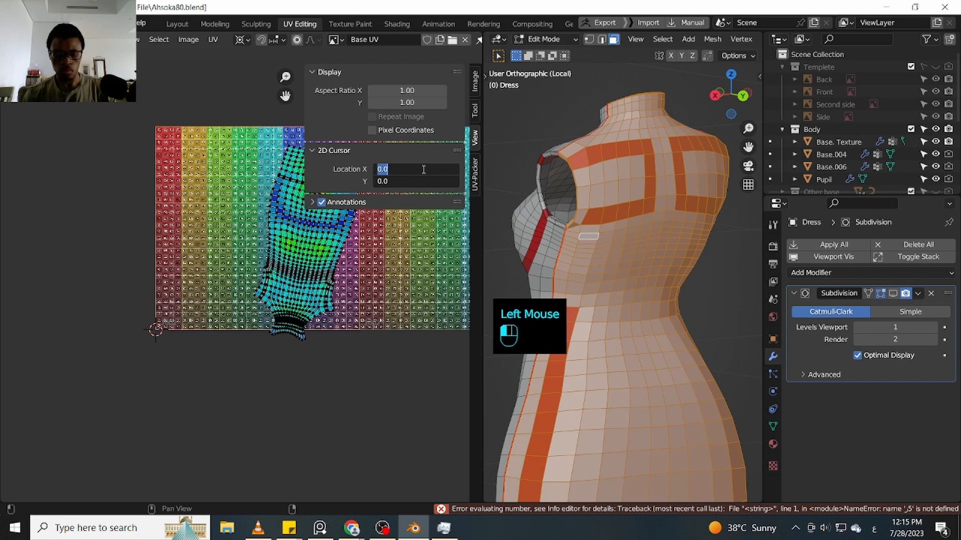
pyautogui.press('Return')
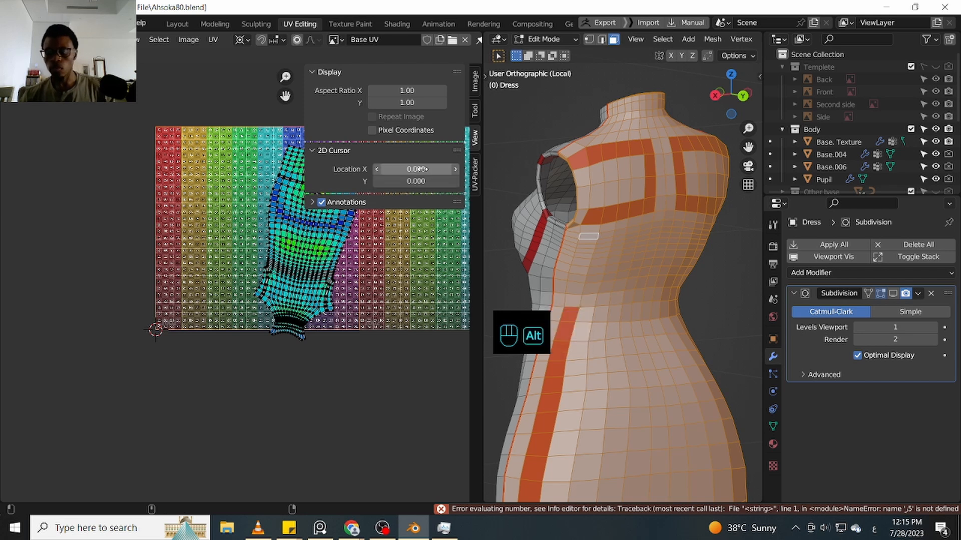
# Switch the keyboard layout to English and set the 2D cursor's X and Y location to 0.5
pyautogui.hotkey('alt', 'shift')
pyautogui.hotkey('alt', 'shift')
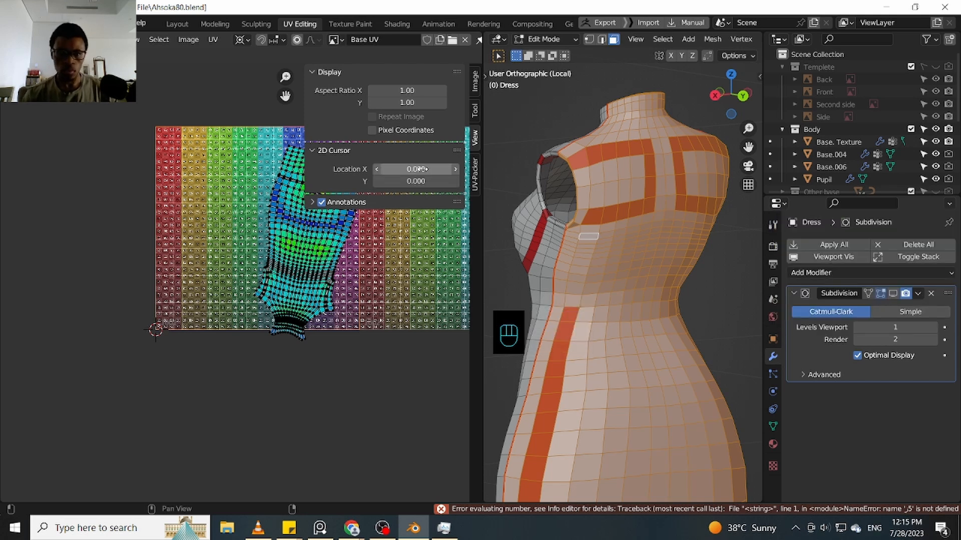
pyautogui.moveTo(421, 169); pyautogui.dragTo(421, 182)
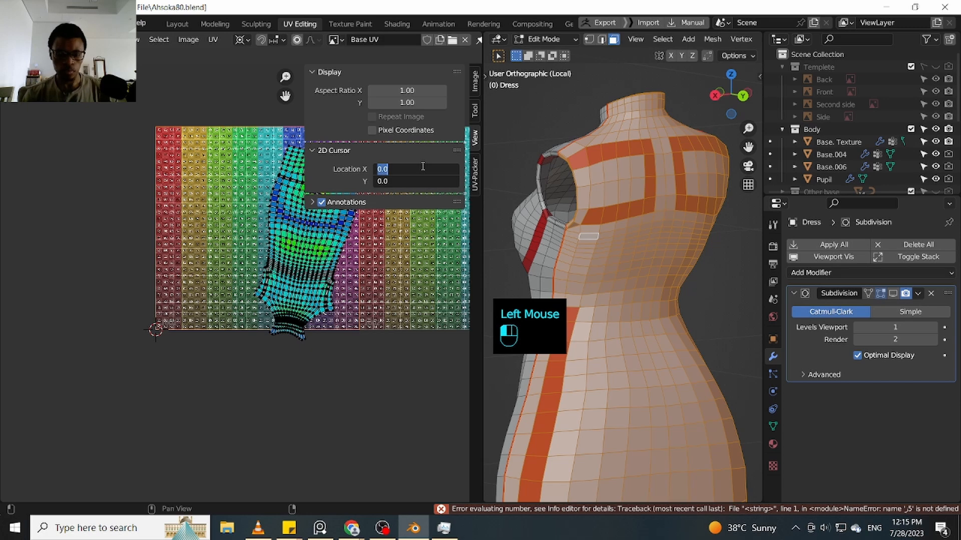
pyautogui.write('.5')
pyautogui.press('Return')
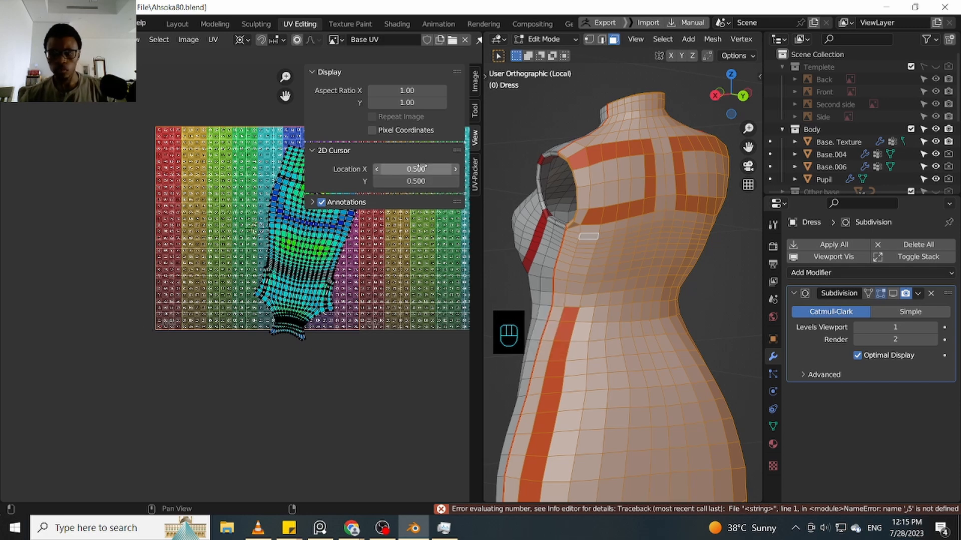
# Pin the back island's central edge loop and scale it horizontally flat onto the 2D cursor so the island straightens
pyautogui.click(323, 256)
pyautogui.scroll(2, 310, 257)
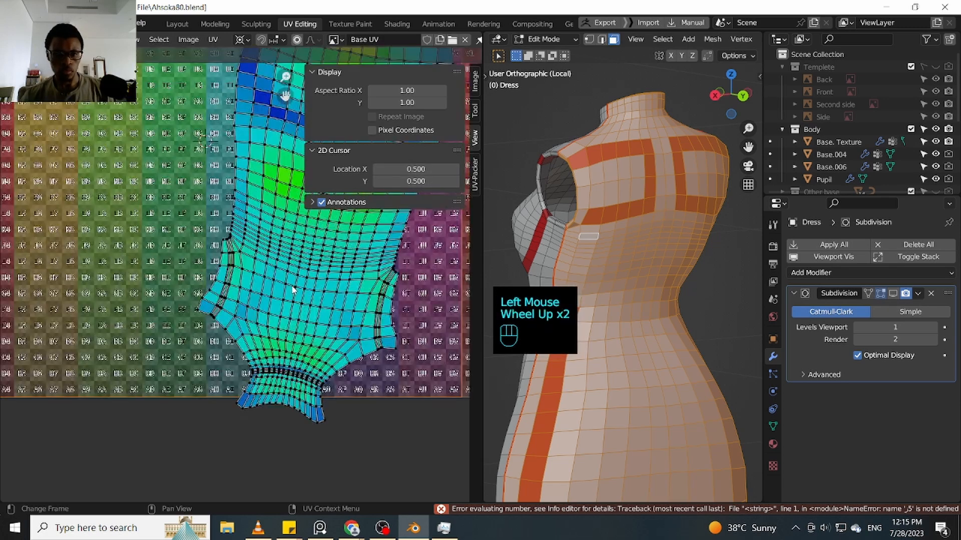
pyautogui.keyDown('alt'); pyautogui.click(308, 285); pyautogui.keyUp('alt')
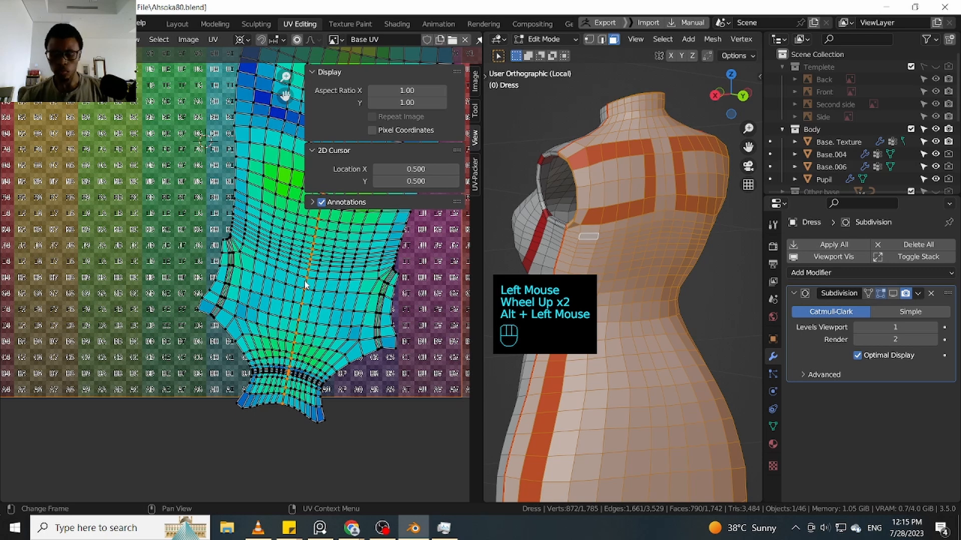
pyautogui.press('p')
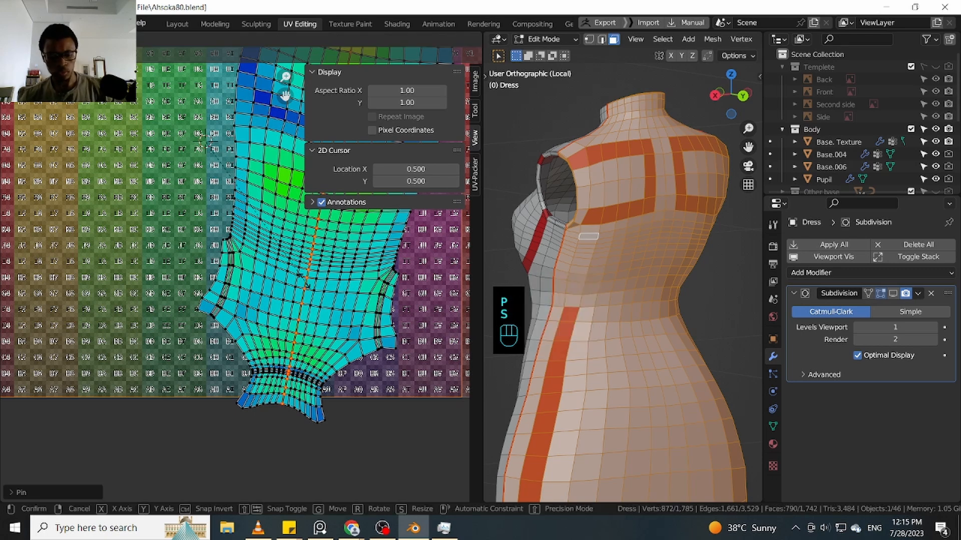
pyautogui.press('s')
pyautogui.click(301, 279)
pyautogui.scroll(-2, 300, 279)
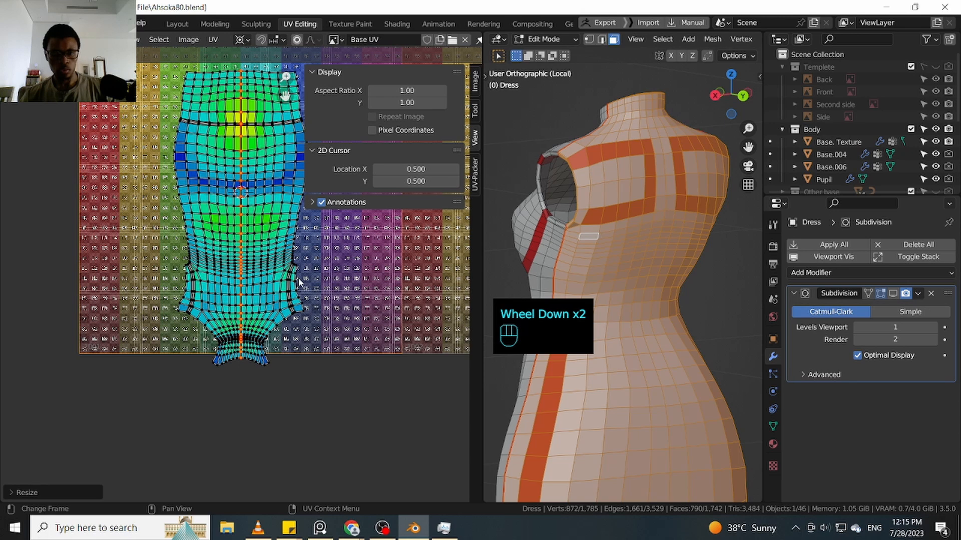
# Hide the UV editor's sidebar and rotate the whole back island half a turn so the neck points up
pyautogui.press('n')
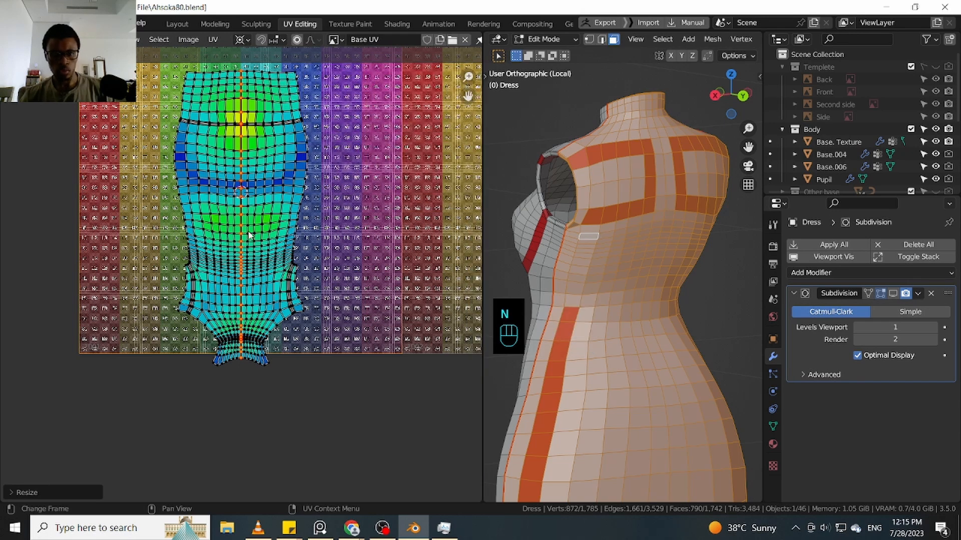
pyautogui.press('l')
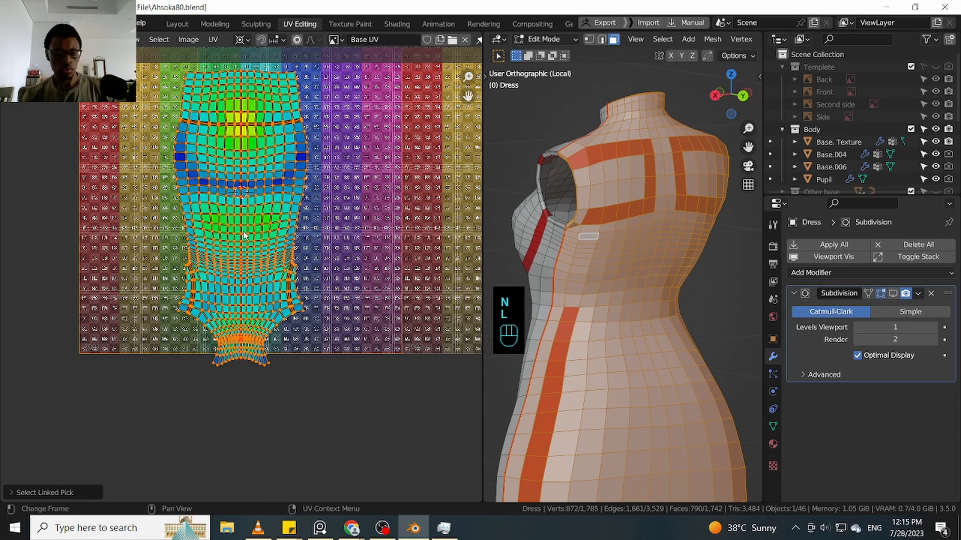
pyautogui.press('r')
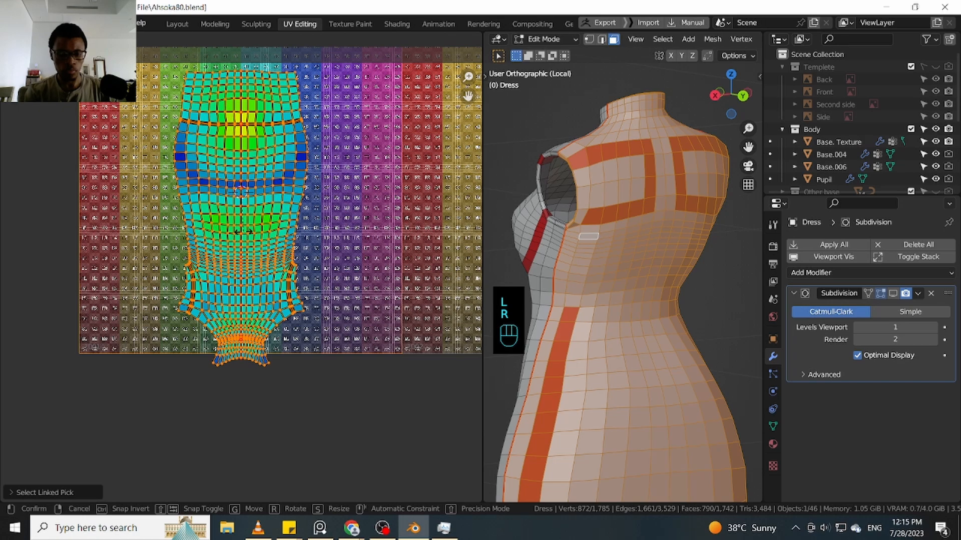
pyautogui.click(243, 231)
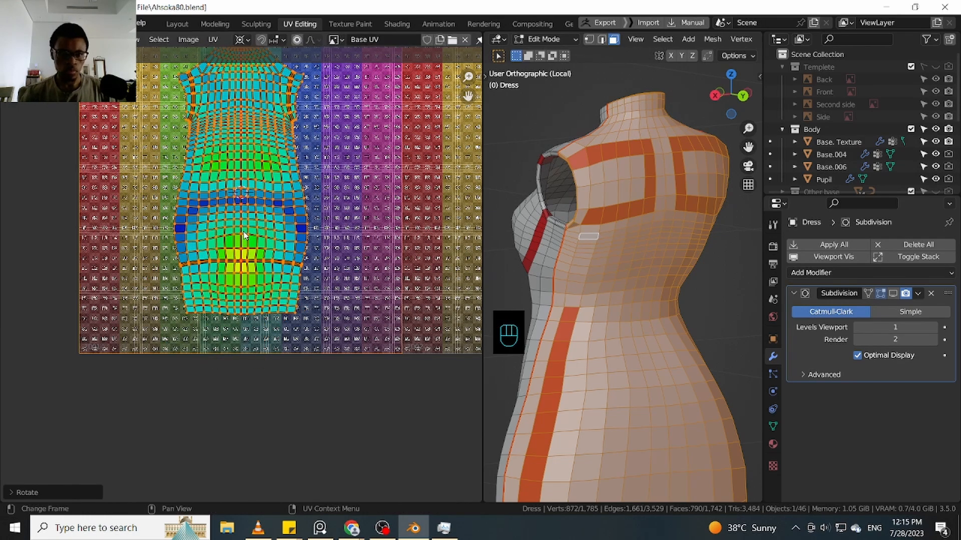
# Reselect the rotated back island's central edge loop and scale it flat onto the 2D cursor again
pyautogui.keyDown('shift'); pyautogui.moveTo(255, 222); pyautogui.dragTo(256, 207, button='middle'); pyautogui.keyUp('shift')
pyautogui.scroll(1, 253, 296)
pyautogui.hotkey('alt', 'z')
pyautogui.scroll(2, 253, 295)
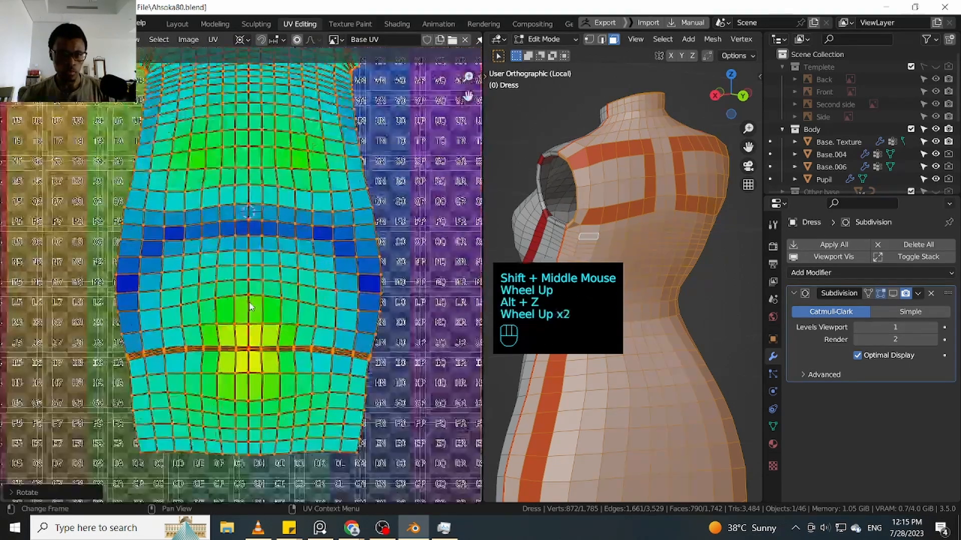
pyautogui.click(250, 307)
pyautogui.keyDown('alt'); pyautogui.click(249, 306); pyautogui.keyUp('alt')
pyautogui.scroll(-2, 250, 306)
pyautogui.press('s')
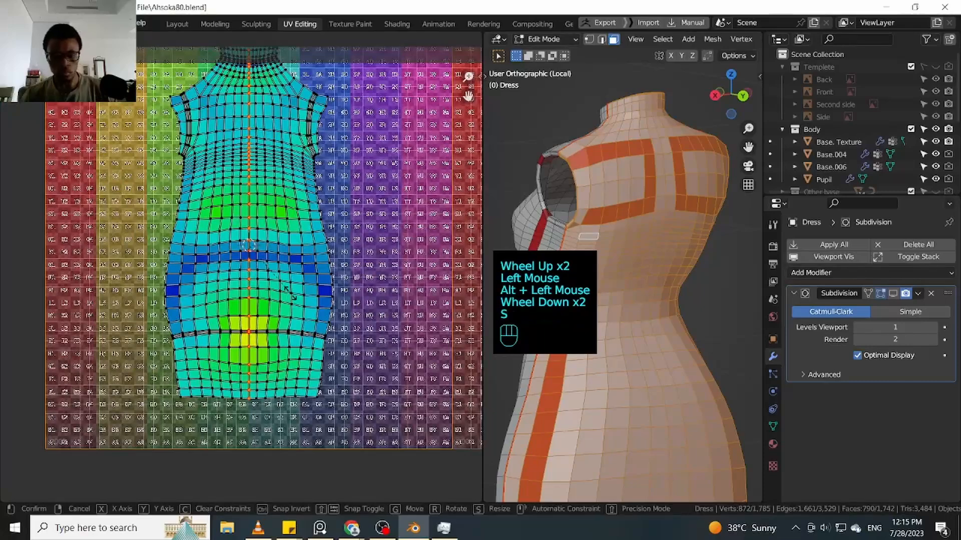
pyautogui.click(290, 294)
pyautogui.scroll(-2, 265, 258)
pyautogui.scroll(2, 265, 257)
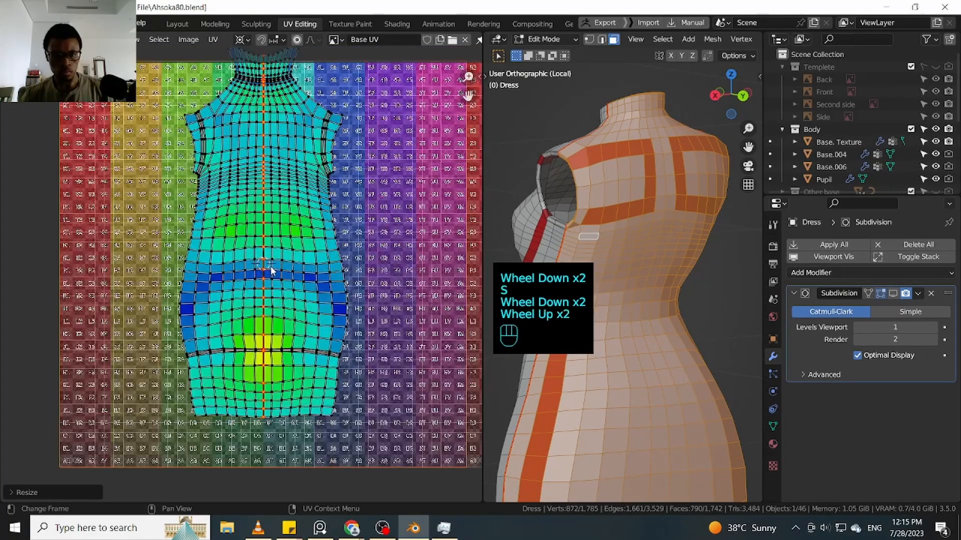
# Move the whole back island straight up, just above the UV tile
pyautogui.scroll(-2, 272, 269)
pyautogui.press('l')
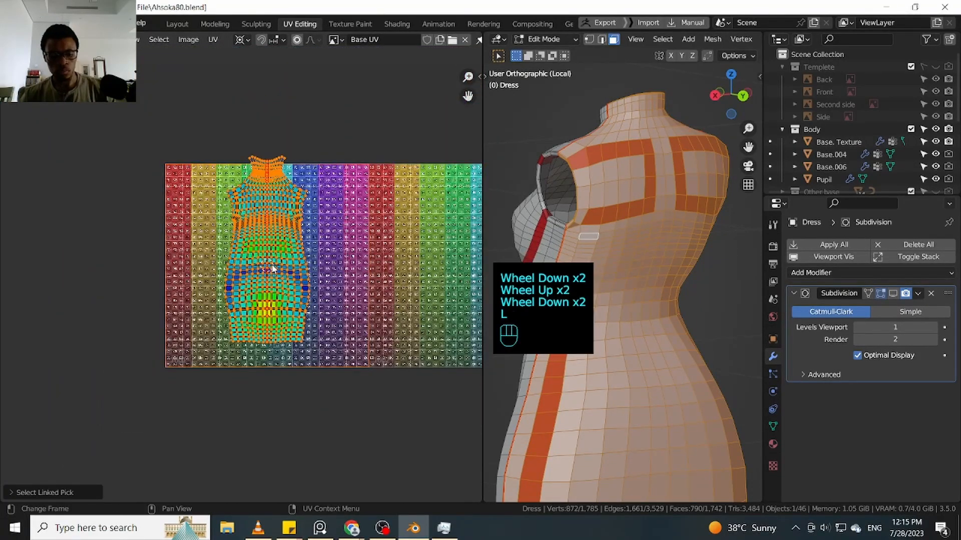
pyautogui.press('g')
pyautogui.click(276, 90)
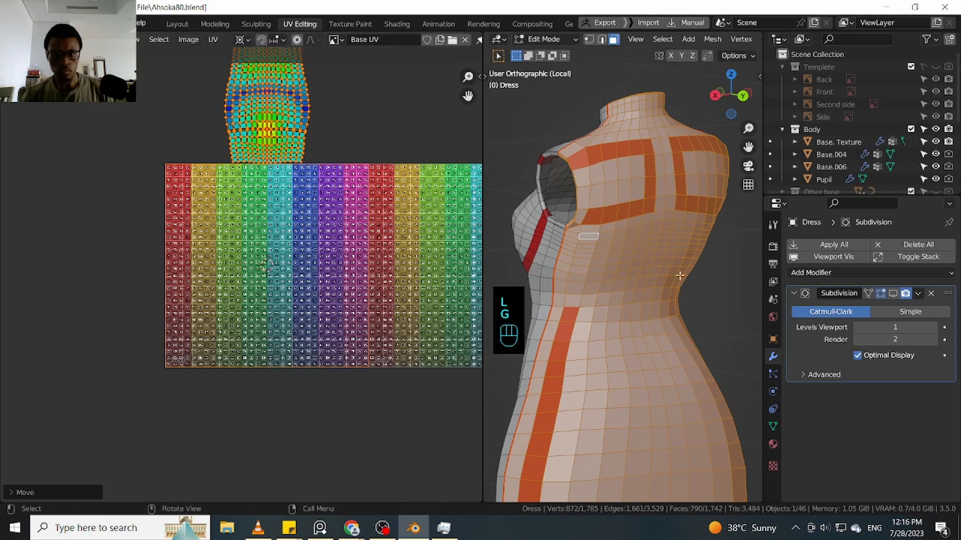
# Add the dress's front half to the mesh selection, then pin and move two edge vertices of its island to unfold the full front
pyautogui.moveTo(680, 276); pyautogui.dragTo(615, 301, button='middle')
pyautogui.press('l')
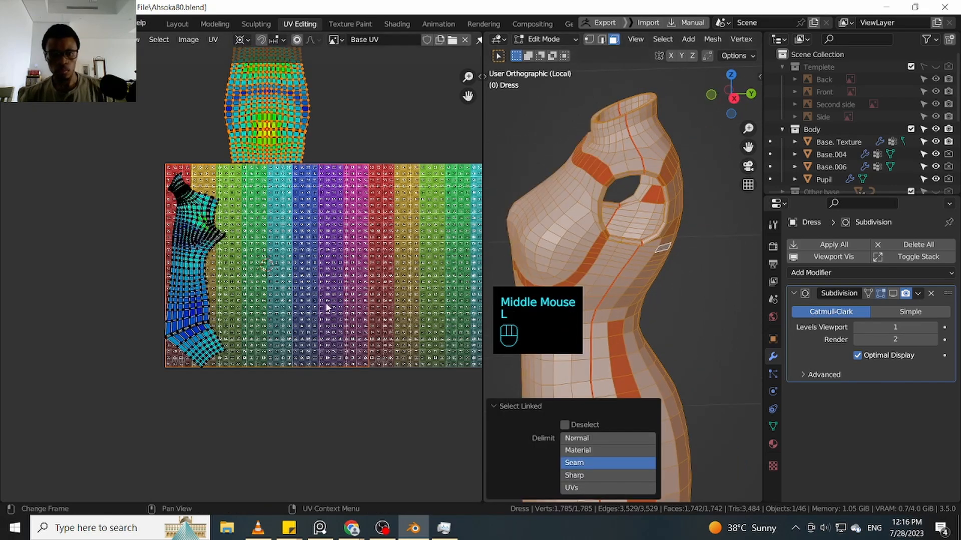
pyautogui.scroll(2, 220, 290)
pyautogui.moveTo(220, 290); pyautogui.dragTo(232, 281, button='middle')
pyautogui.scroll(2, 232, 281)
pyautogui.click(193, 258)
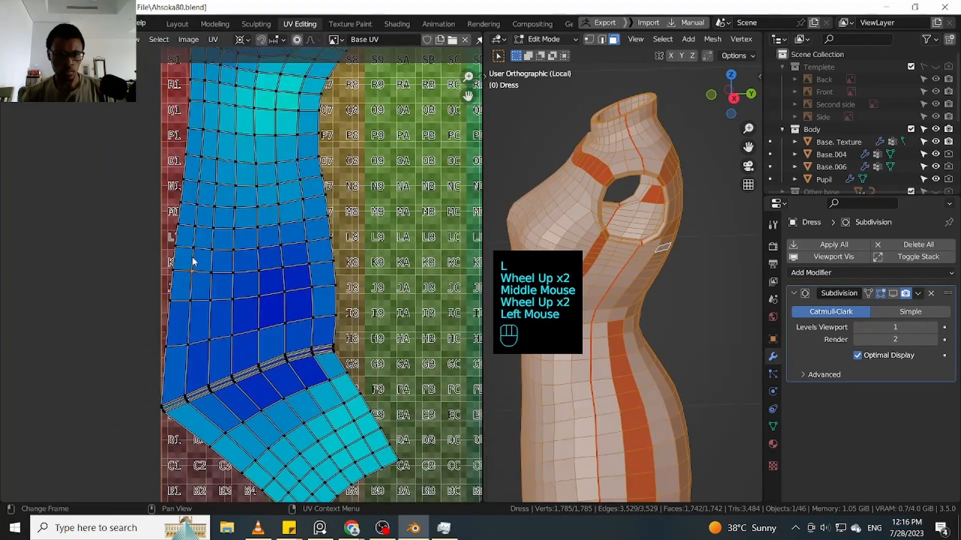
pyautogui.keyDown('shift'); pyautogui.click(192, 248); pyautogui.keyUp('shift')
pyautogui.press('p')
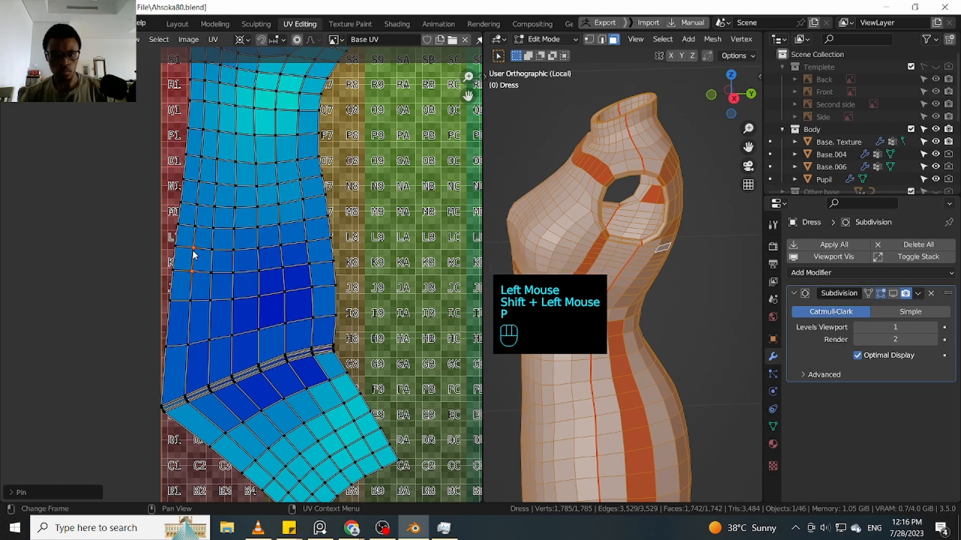
pyautogui.press('g')
pyautogui.click(239, 258)
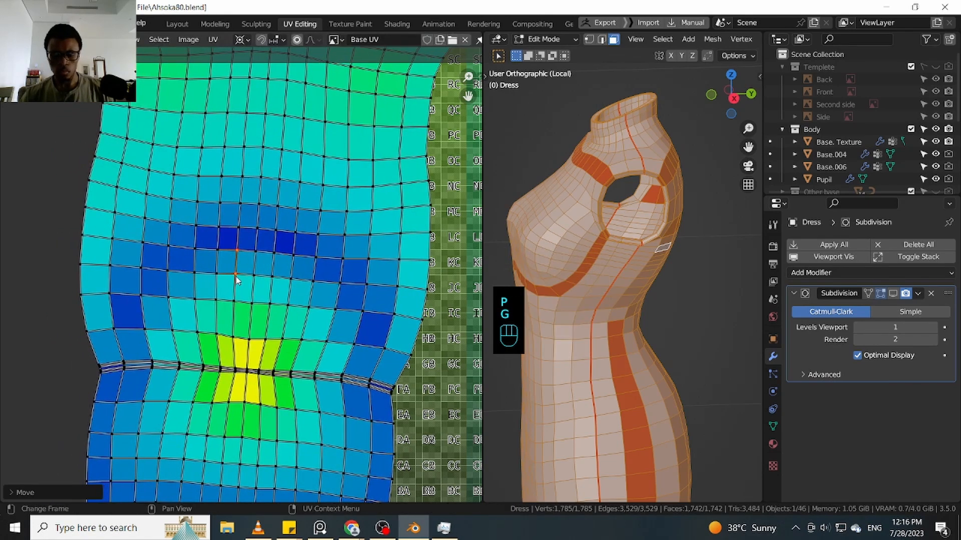
# Unpin the two vertices, then pin the front island's central edge loop and scale it flat onto the 2D cursor
pyautogui.hotkey('alt', 'p')
pyautogui.keyDown('alt'); pyautogui.click(255, 284); pyautogui.keyUp('alt')
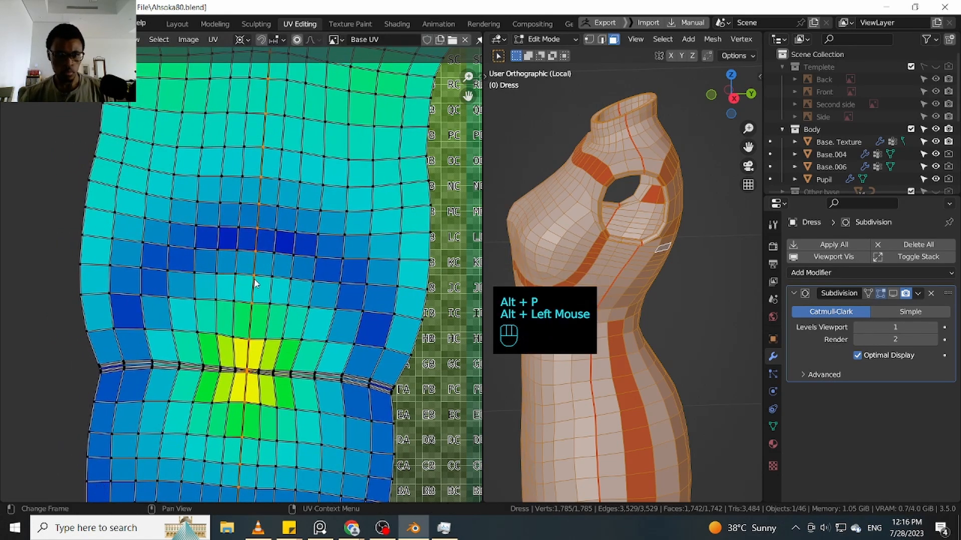
pyautogui.scroll(-2, 255, 284)
pyautogui.press('p')
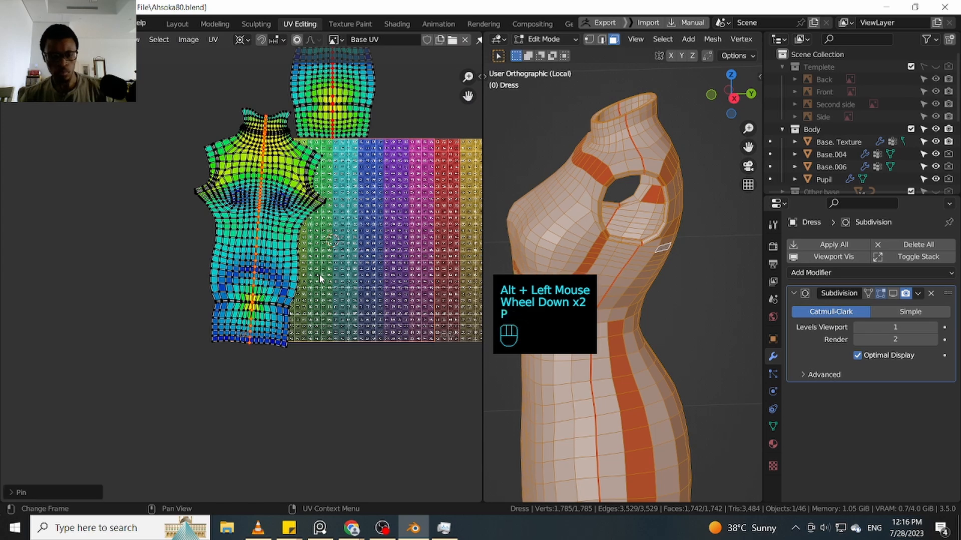
pyautogui.press('s')
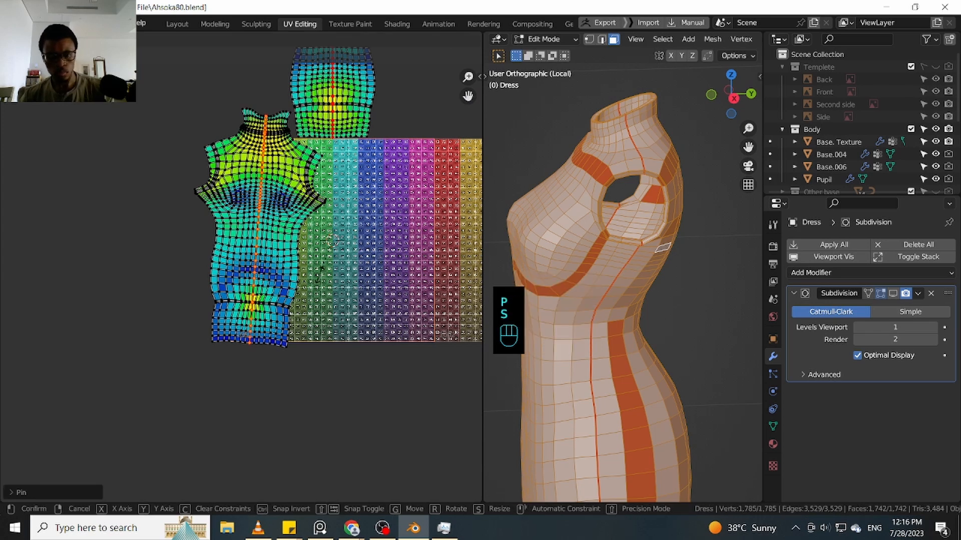
pyautogui.click(321, 272)
# Examine the stretching around the horizontal band on the lower part of the front island and deselect the central edge loop
pyautogui.scroll(2, 323, 279)
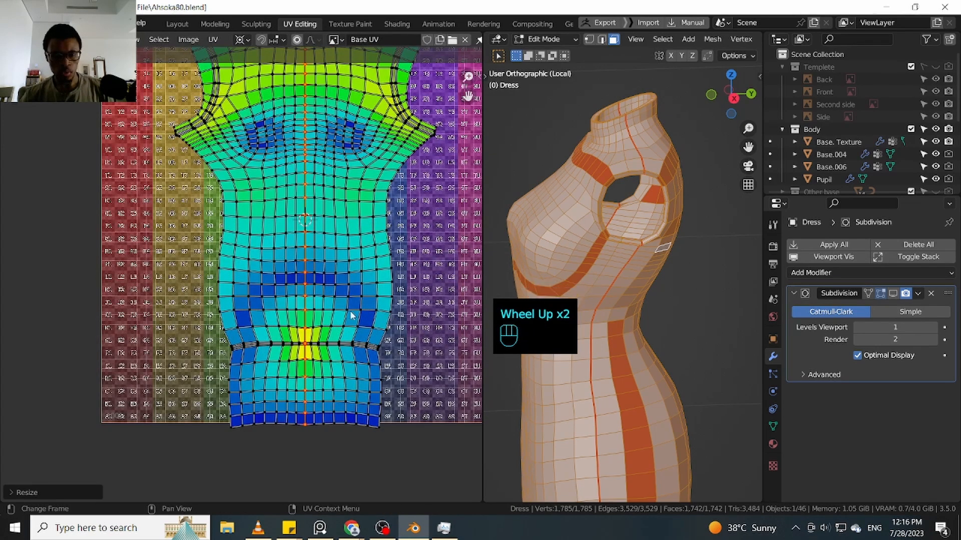
pyautogui.scroll(1, 641, 251)
pyautogui.scroll(-1, 640, 251)
pyautogui.moveTo(641, 251); pyautogui.dragTo(718, 245, button='middle')
pyautogui.scroll(3, 342, 352)
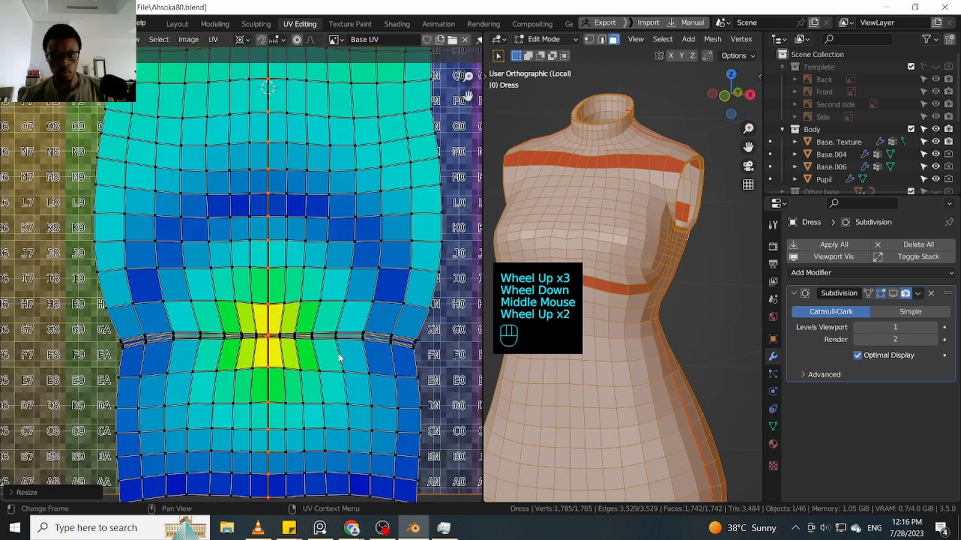
pyautogui.scroll(2, 345, 341)
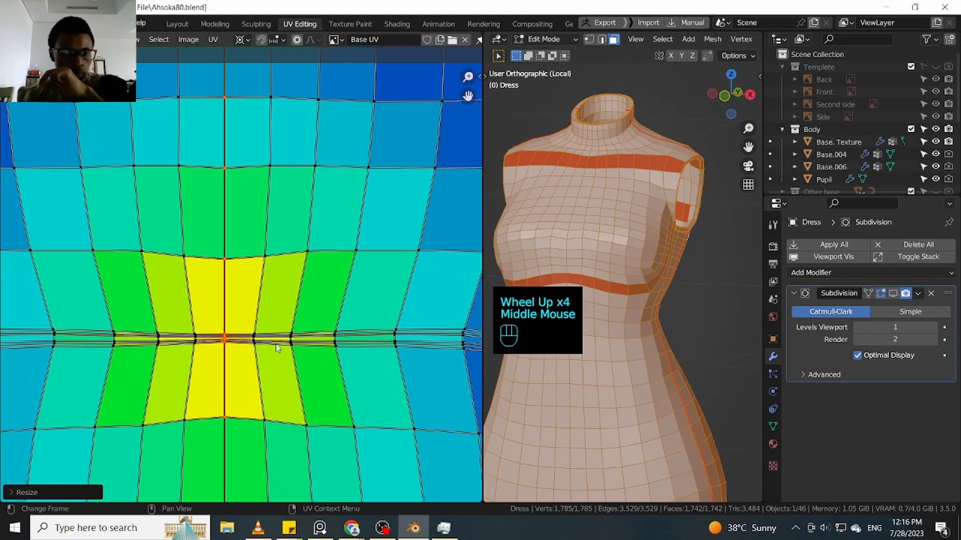
pyautogui.scroll(2, 235, 345)
pyautogui.click(239, 314)
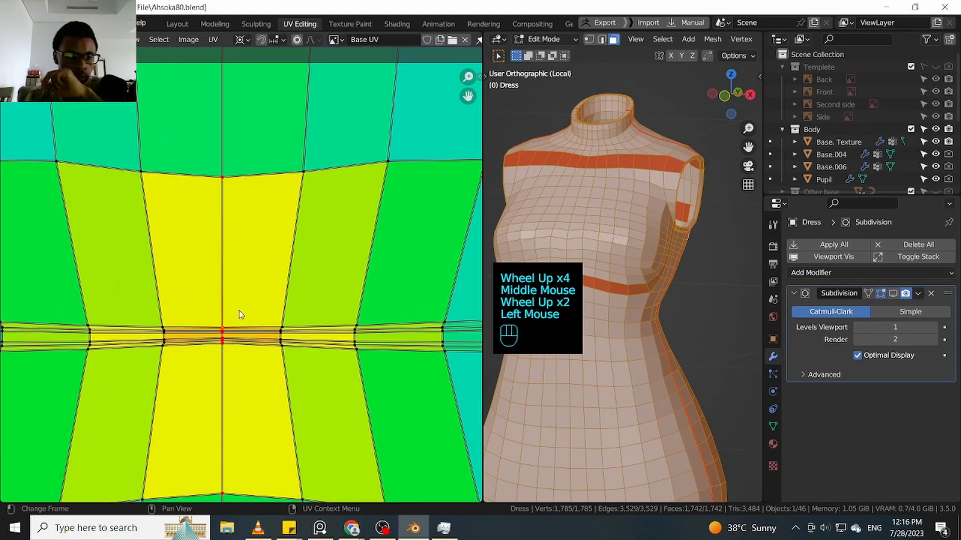
pyautogui.scroll(-4, 240, 314)
# Compare the front island's chest and armhole corners with the dress model from several angles
pyautogui.moveTo(240, 314); pyautogui.dragTo(257, 346, button='middle')
pyautogui.moveTo(665, 214); pyautogui.dragTo(713, 211, button='middle')
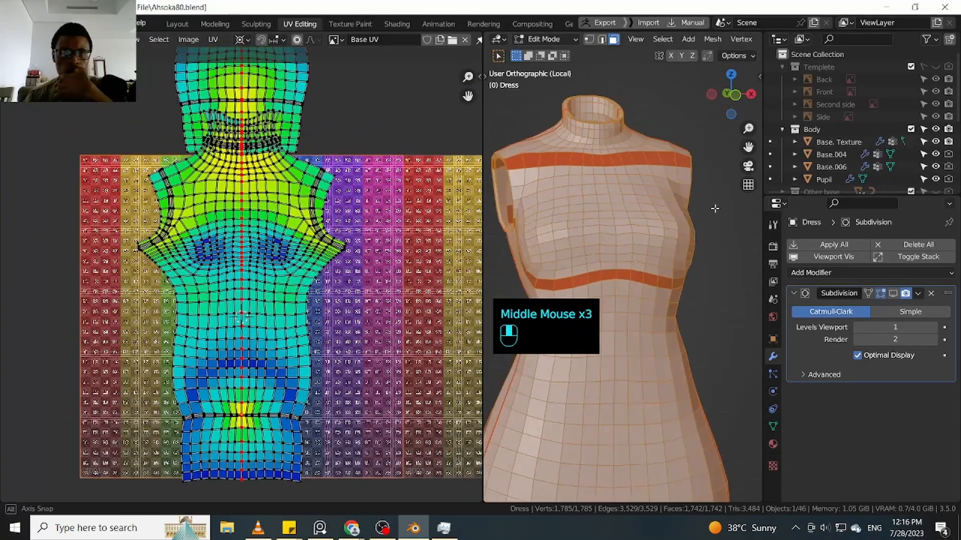
pyautogui.moveTo(642, 223); pyautogui.dragTo(558, 235, button='middle')
pyautogui.moveTo(605, 215); pyautogui.dragTo(669, 214, button='middle')
pyautogui.scroll(-1, 315, 314)
pyautogui.moveTo(315, 314); pyautogui.dragTo(325, 326, button='middle')
pyautogui.moveTo(592, 185); pyautogui.dragTo(590, 236, button='middle')
pyautogui.scroll(1, 599, 226)
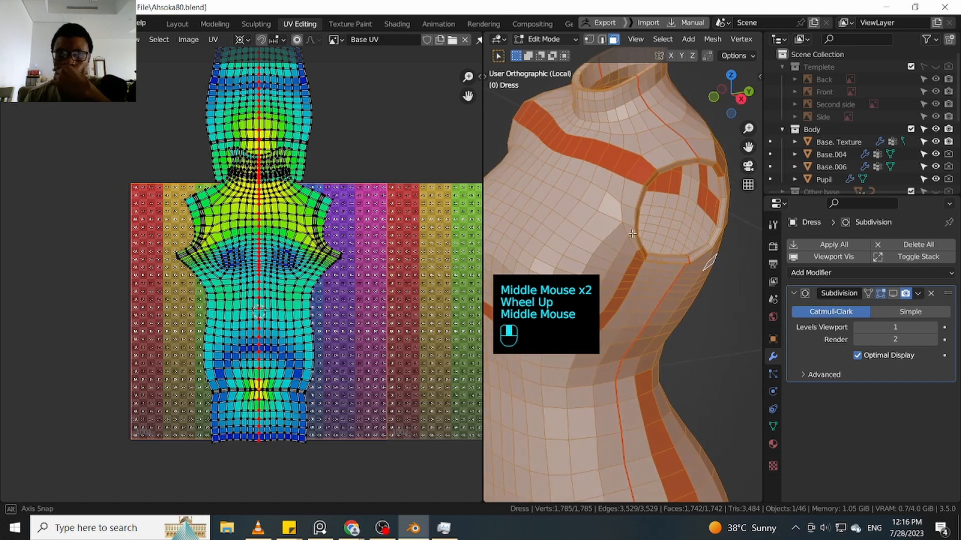
pyautogui.scroll(5, 385, 252)
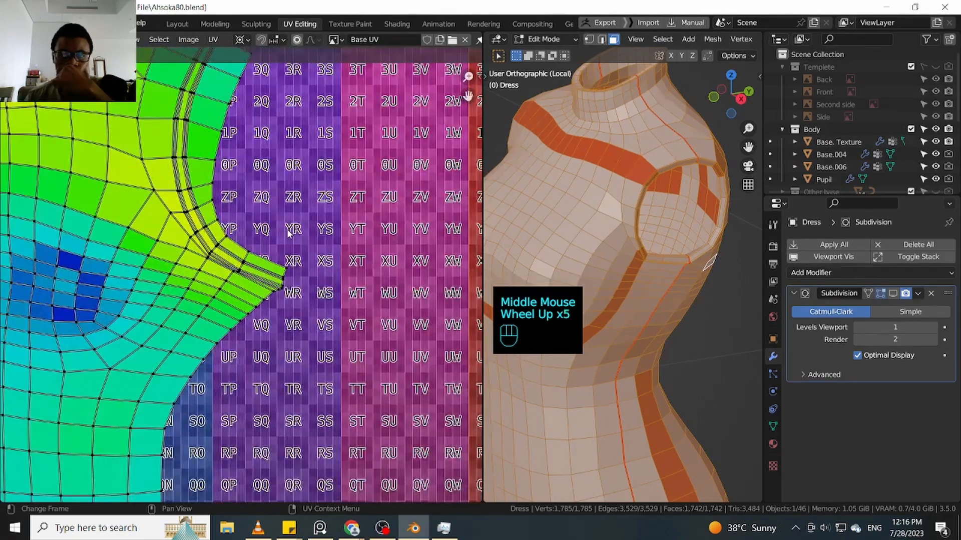
pyautogui.moveTo(258, 244); pyautogui.dragTo(325, 268, button='middle')
pyautogui.scroll(-2, 324, 269)
pyautogui.scroll(-4, 580, 237)
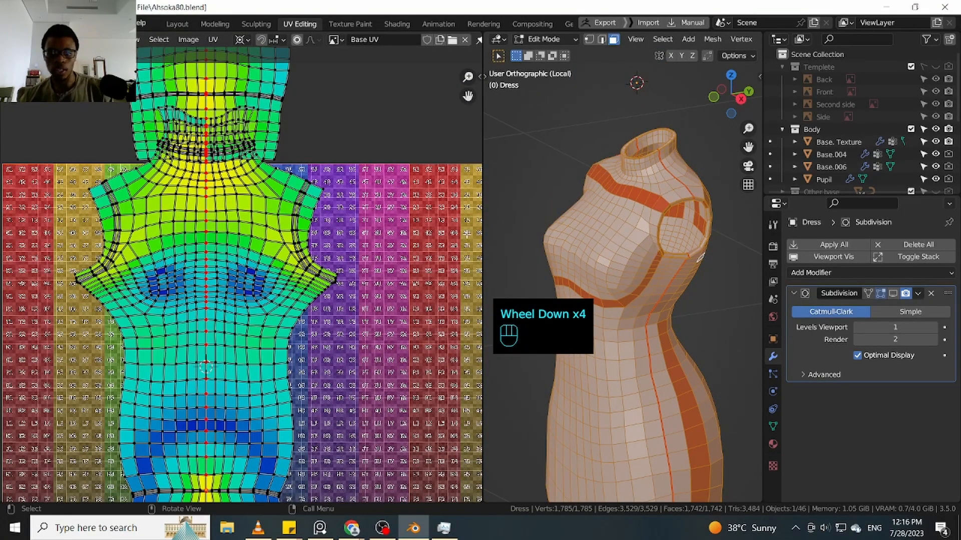
# Examine the dress's collar, shoulders, armhole and side seams from close up and from several angles
pyautogui.scroll(2, 651, 200)
pyautogui.moveTo(651, 201); pyautogui.dragTo(655, 195, button='middle')
pyautogui.scroll(2, 655, 195)
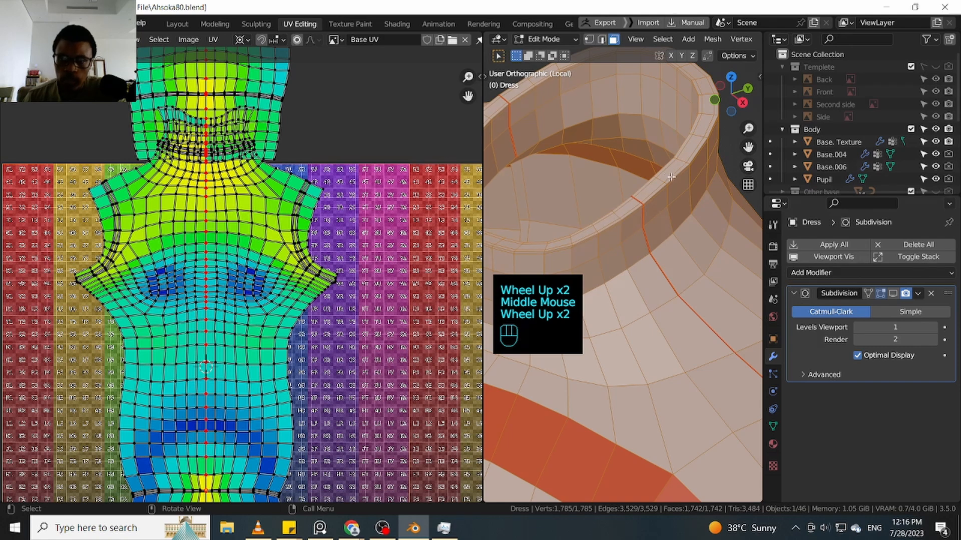
pyautogui.scroll(-3, 671, 176)
pyautogui.moveTo(673, 190); pyautogui.dragTo(679, 220, button='middle')
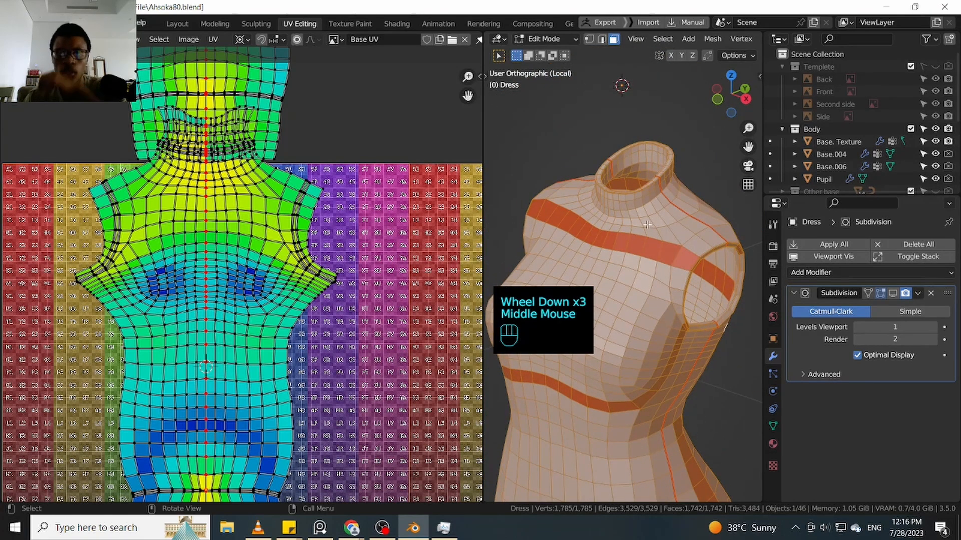
pyautogui.scroll(1, 649, 180)
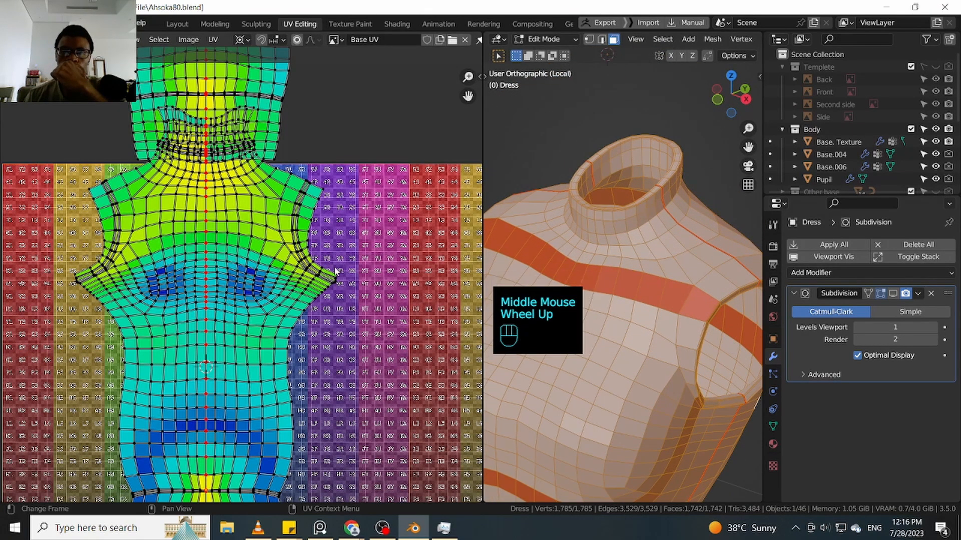
pyautogui.scroll(-3, 689, 246)
pyautogui.moveTo(689, 246); pyautogui.dragTo(705, 238, button='middle')
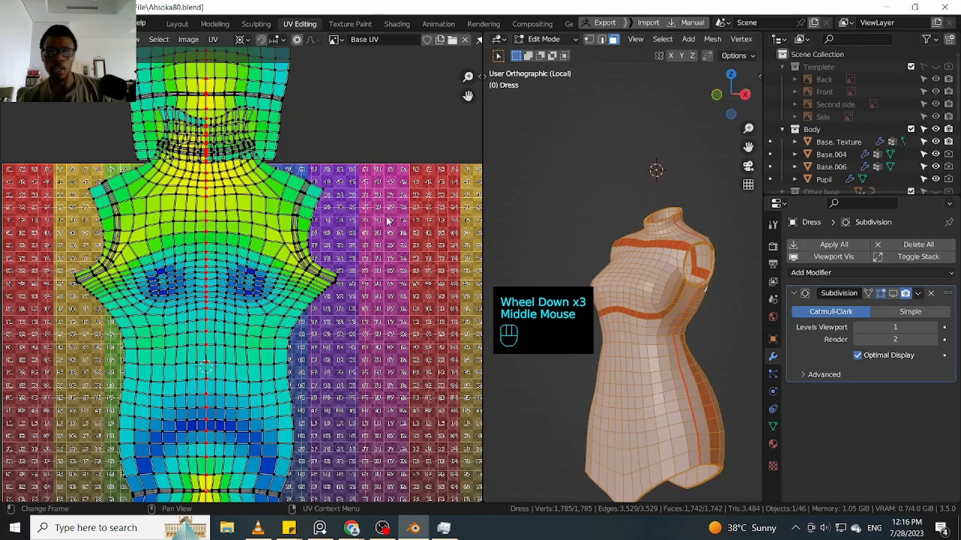
# Switch the UV editor area to the Shader Editor and exclude the Base. Texture mesh and the Light and Cameras collections from rendering
pyautogui.click(11, 39)
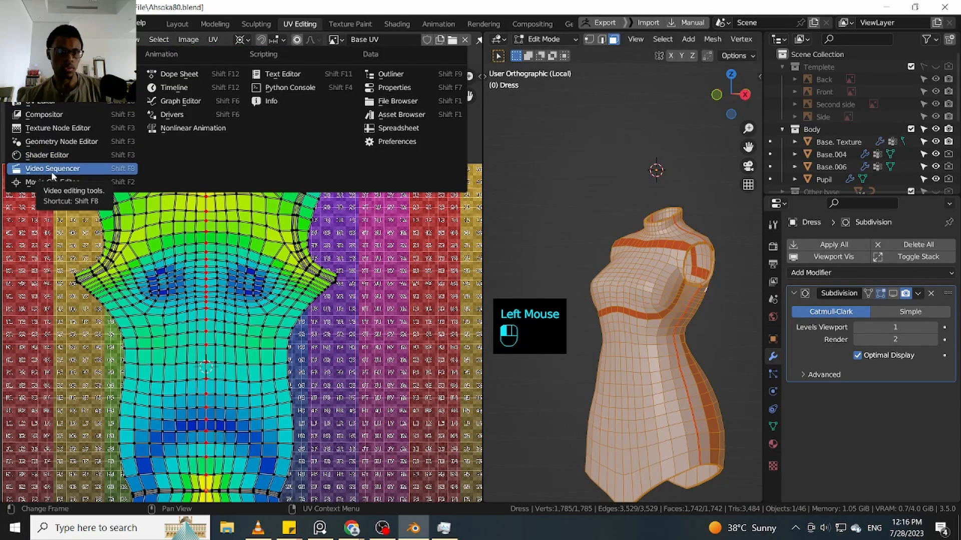
pyautogui.click(53, 156)
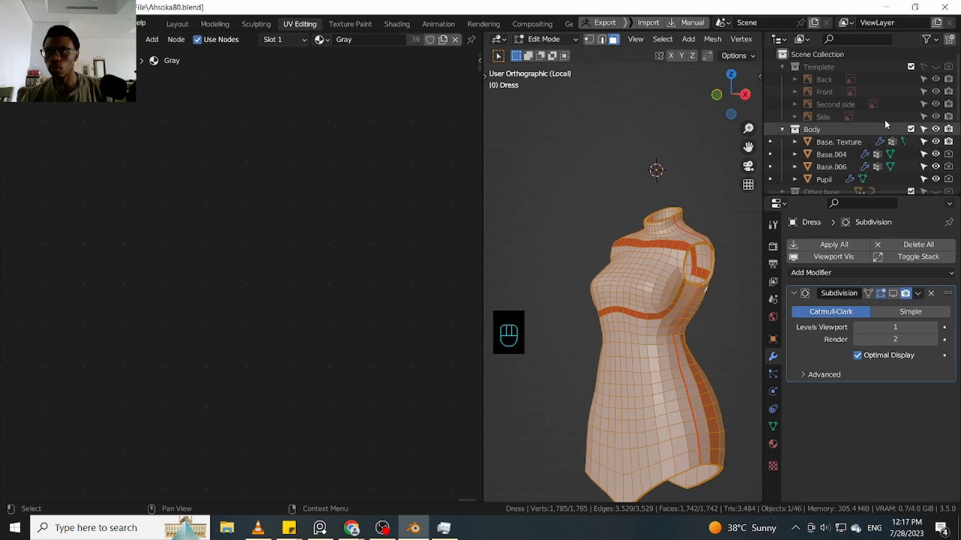
pyautogui.click(939, 146)
pyautogui.scroll(-3, 925, 155)
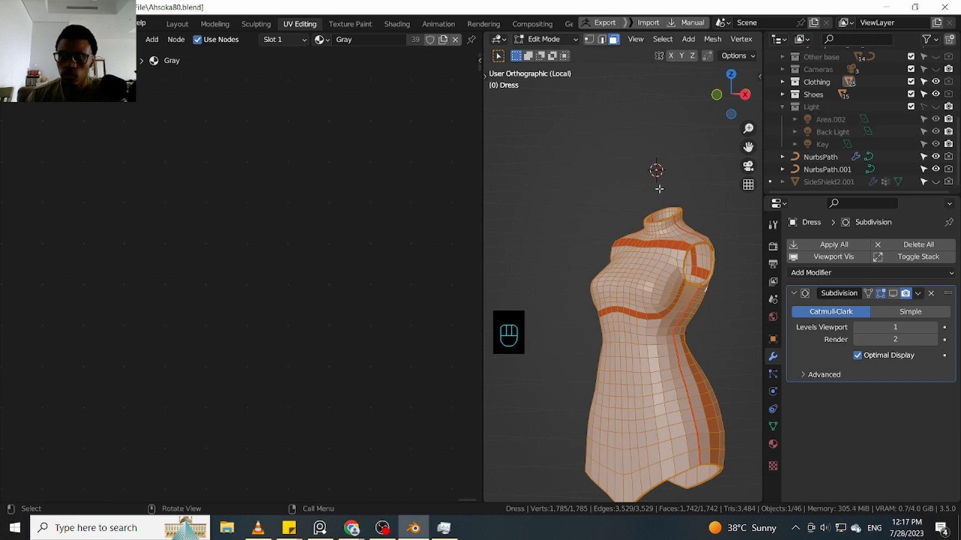
pyautogui.click(947, 108)
pyautogui.scroll(3, 945, 115)
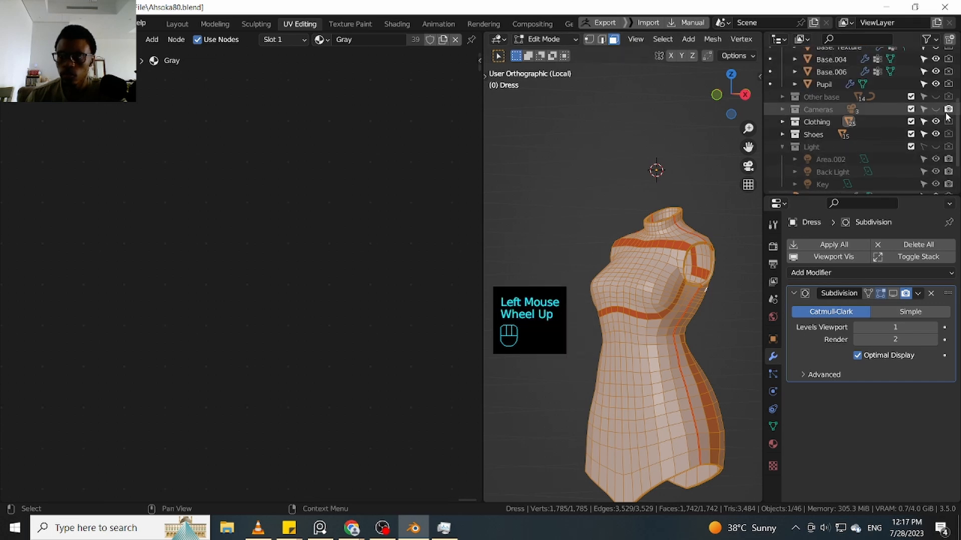
pyautogui.click(949, 109)
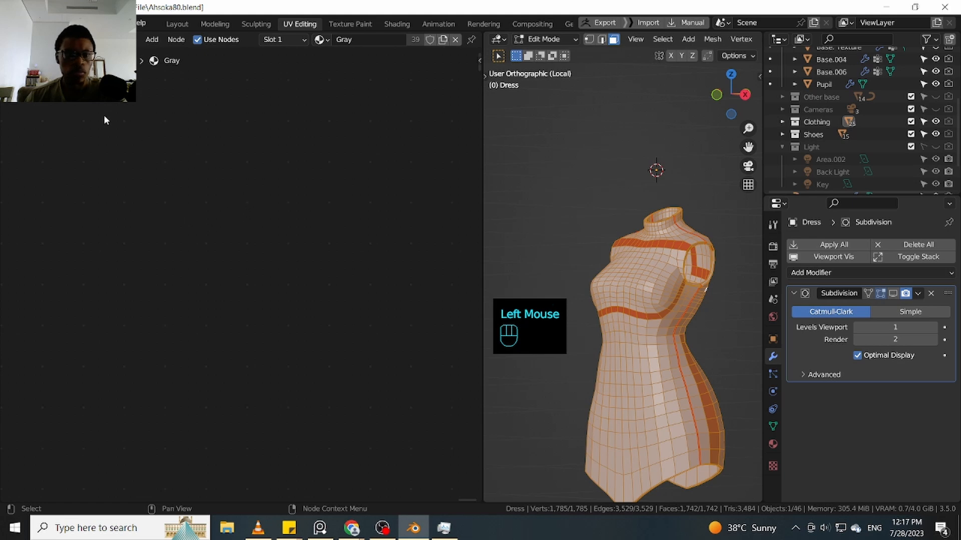
# Widen the Shader Editor beside the dress and display the dress's material slots in the properties
pyautogui.scroll(-2, 332, 196)
pyautogui.scroll(-2, 675, 260)
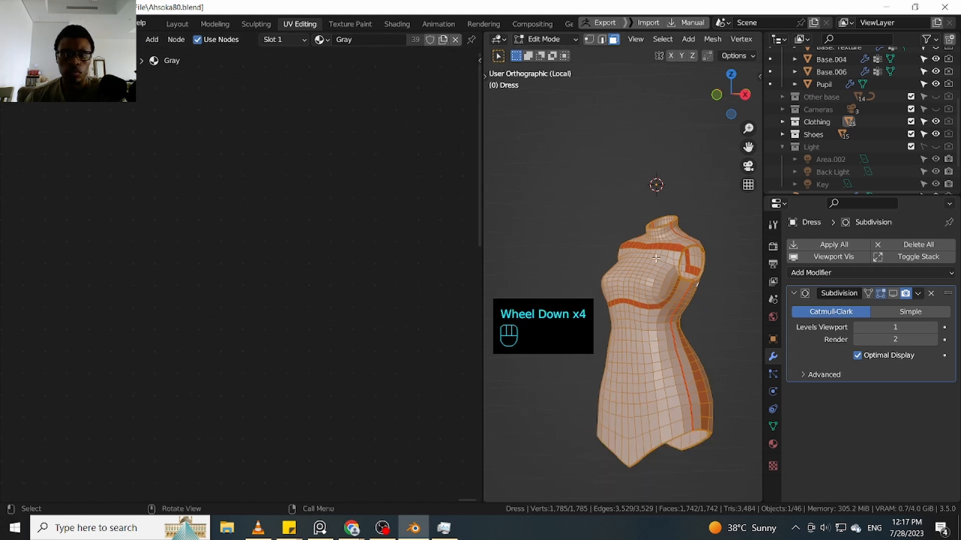
pyautogui.moveTo(690, 255); pyautogui.dragTo(710, 259, button='middle')
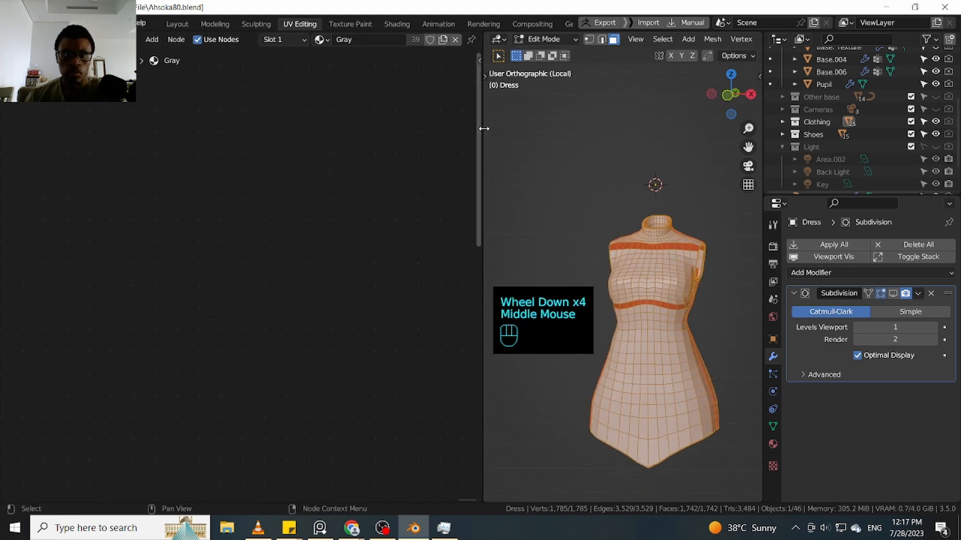
pyautogui.moveTo(482, 126); pyautogui.dragTo(547, 128)
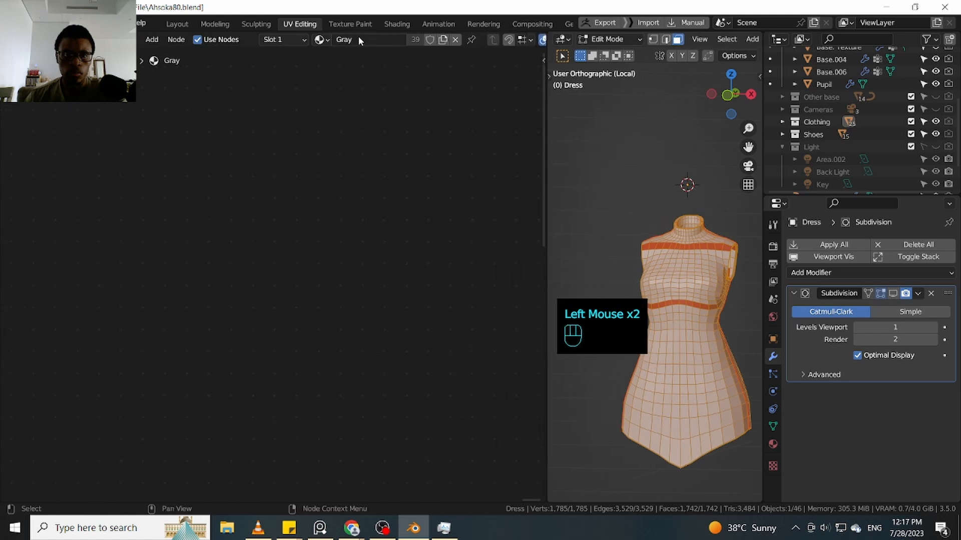
pyautogui.click(322, 40)
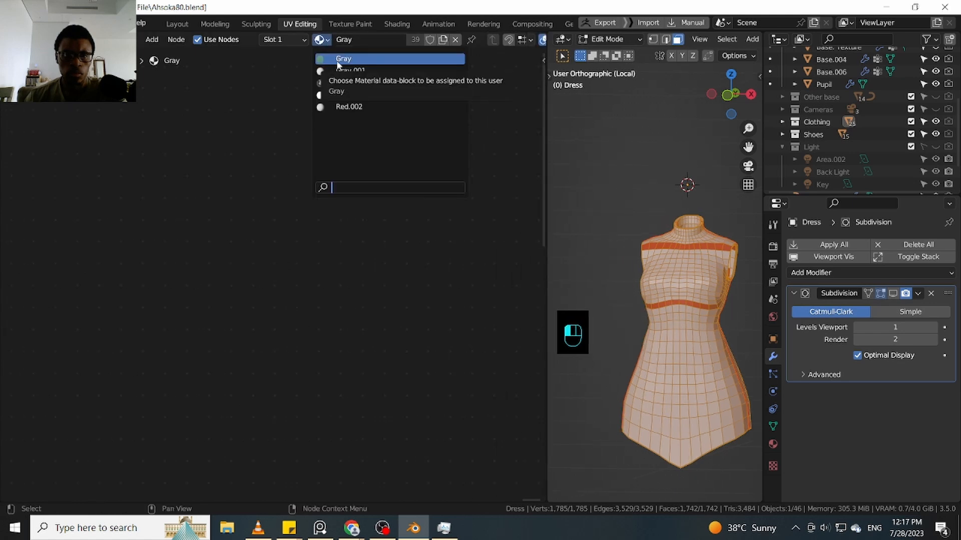
pyautogui.click(772, 444)
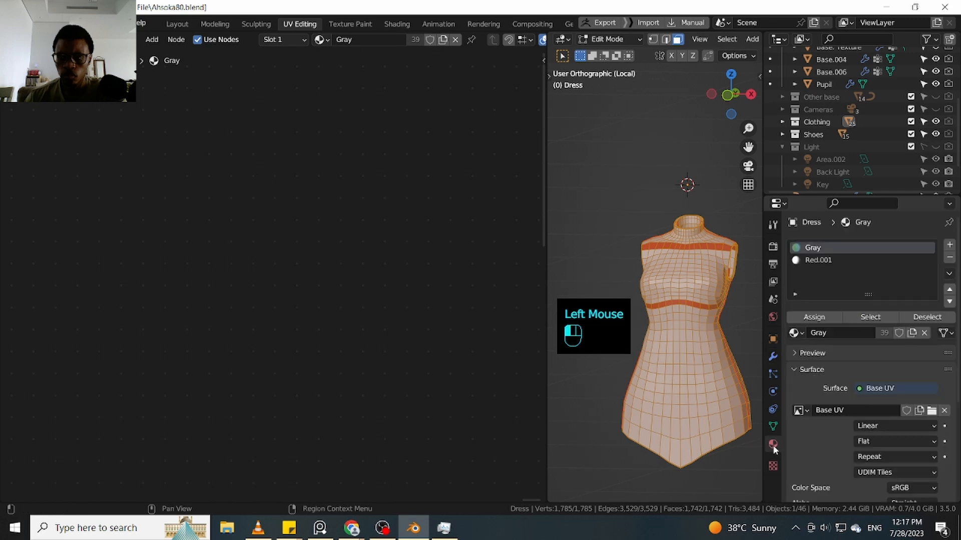
# Try Material Preview shading on the dress and return the viewport to Solid shading
pyautogui.press('z')
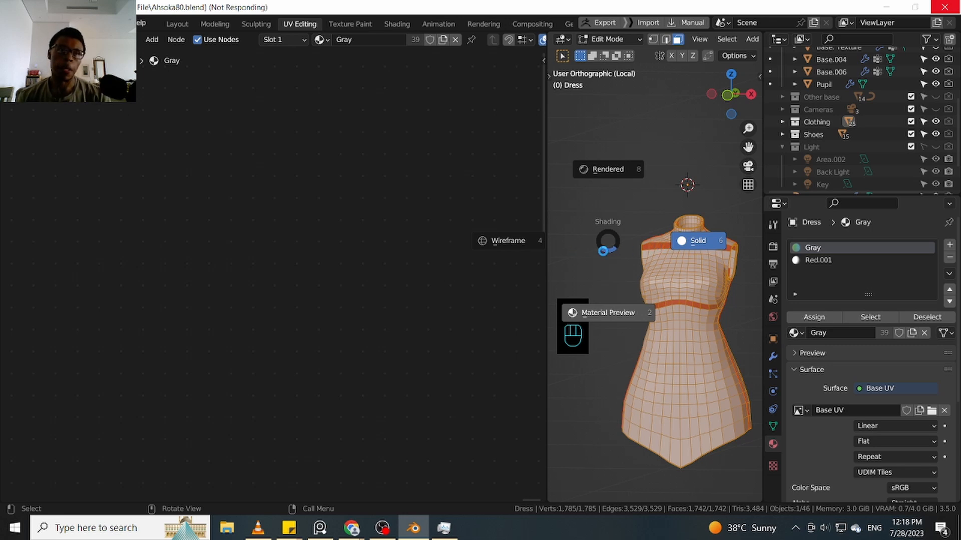
pyautogui.click(604, 255)
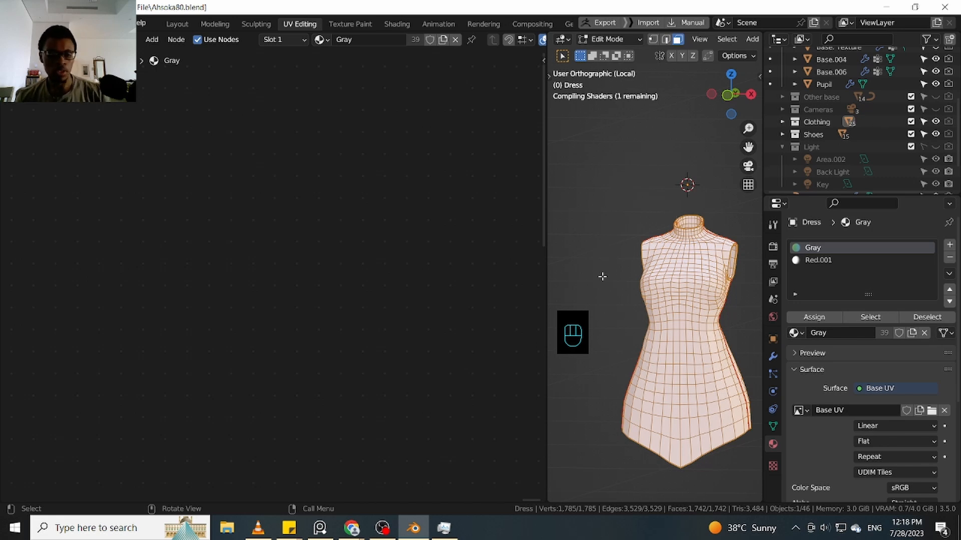
pyautogui.press('z')
pyautogui.click(691, 250)
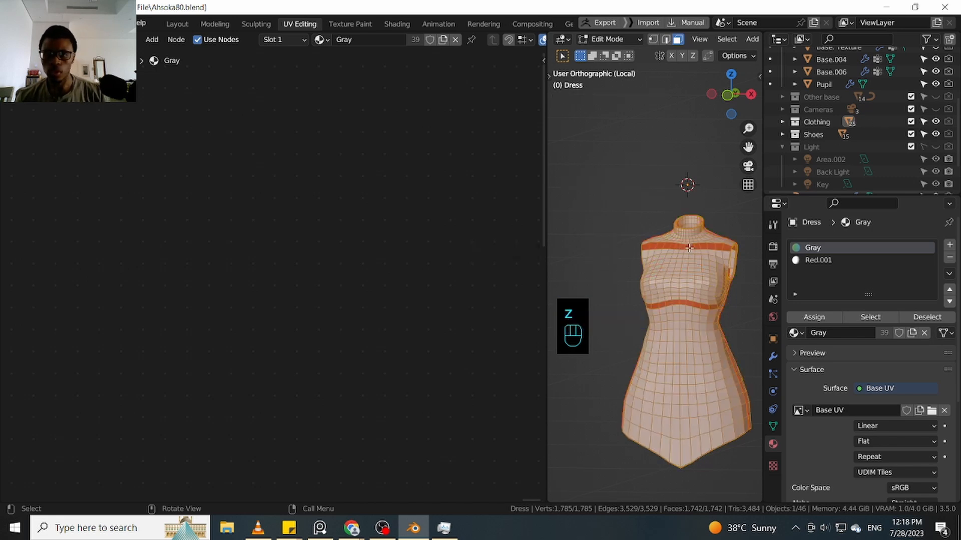
# Leave Edit Mode on the dress and select the Base. Texture body mesh so its material nodes are shown
pyautogui.scroll(2, 848, 117)
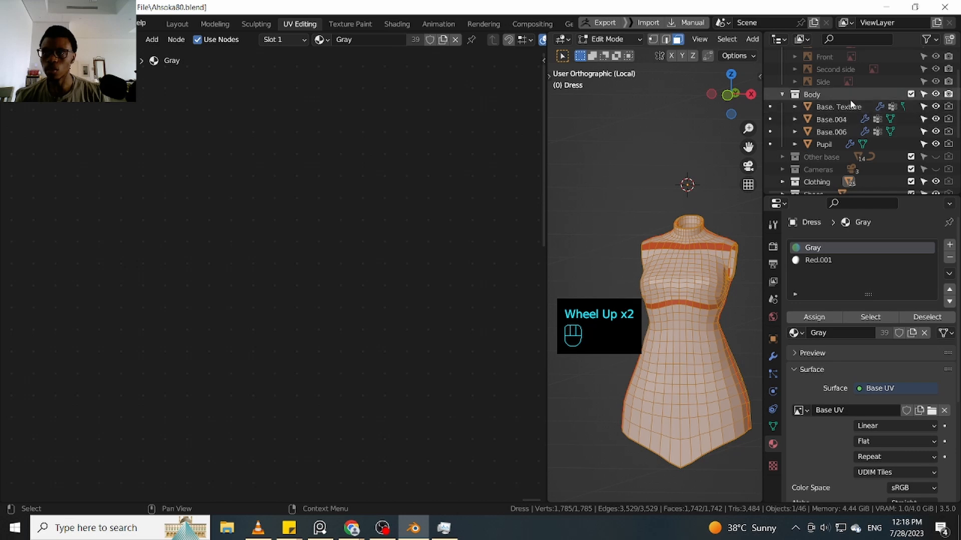
pyautogui.click(842, 106)
pyautogui.click(571, 259)
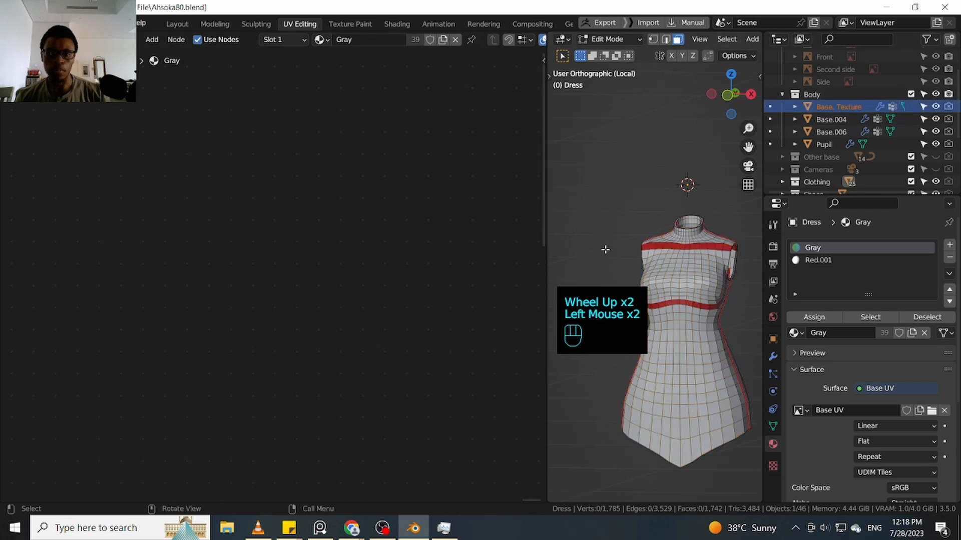
pyautogui.press('Tab')
pyautogui.click(838, 106)
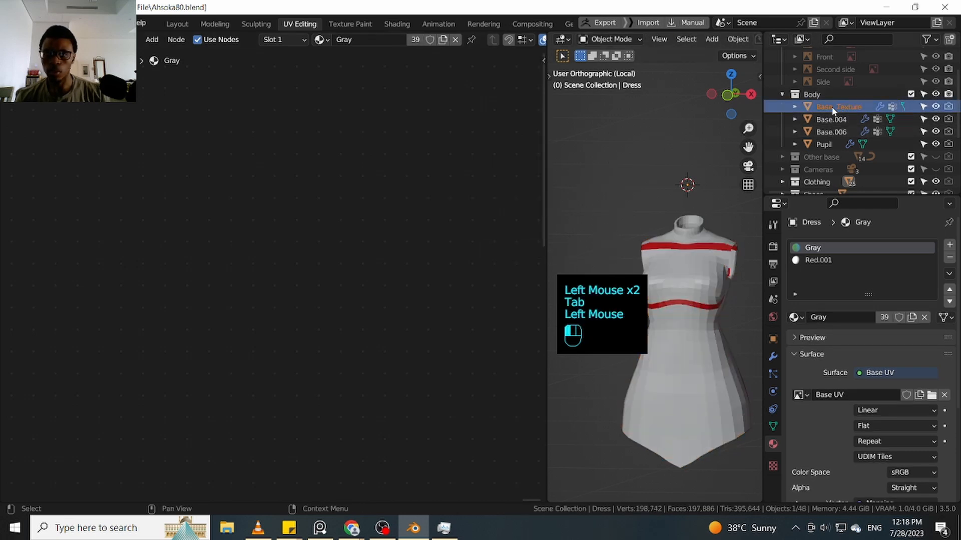
# Disconnect the Base Color, Subsurface, Subsurface Color and Roughness links from the Main Skin material's Principled BSDF node
pyautogui.scroll(-2, 316, 256)
pyautogui.scroll(4, 319, 238)
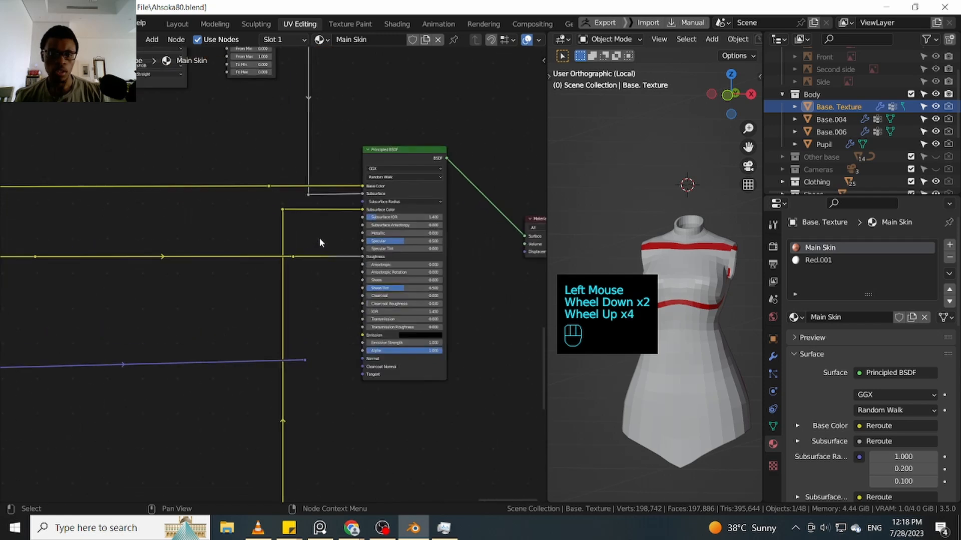
pyautogui.moveTo(319, 238); pyautogui.dragTo(324, 236, button='middle')
pyautogui.scroll(-2, 327, 245)
pyautogui.scroll(2, 332, 250)
pyautogui.scroll(2, 333, 253)
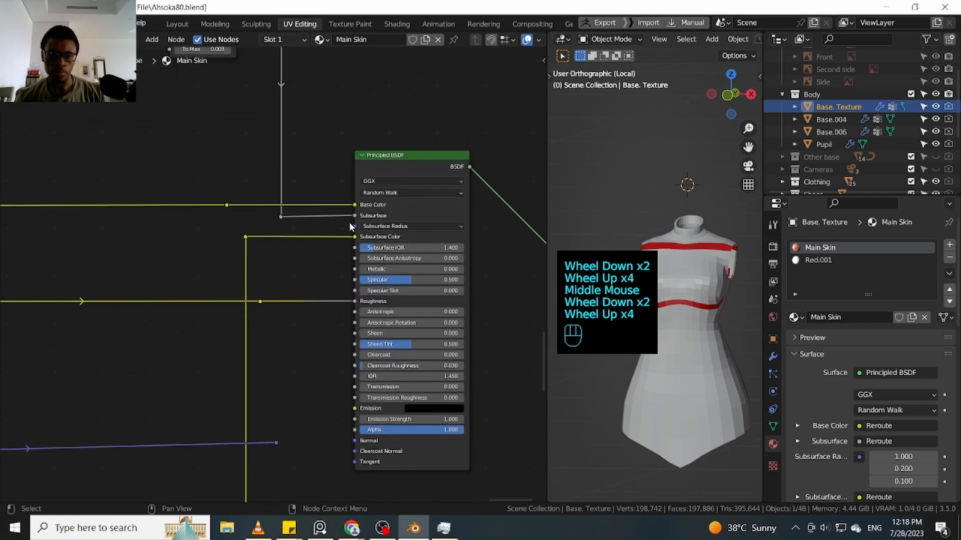
pyautogui.scroll(2, 352, 314)
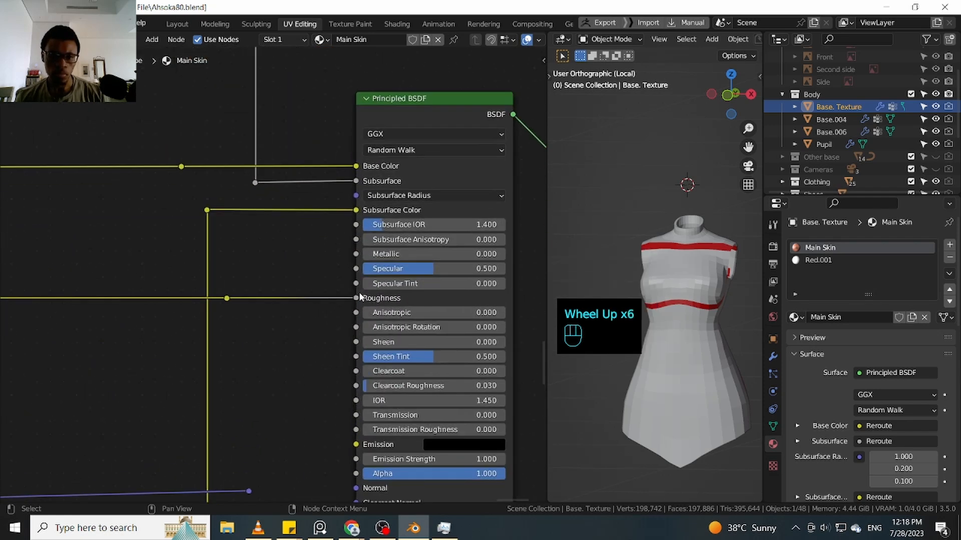
pyautogui.moveTo(358, 296); pyautogui.dragTo(320, 295)
pyautogui.moveTo(356, 211); pyautogui.dragTo(325, 209)
pyautogui.moveTo(326, 209); pyautogui.dragTo(331, 260, button='middle')
pyautogui.moveTo(371, 231); pyautogui.dragTo(334, 217)
pyautogui.scroll(-5, 334, 212)
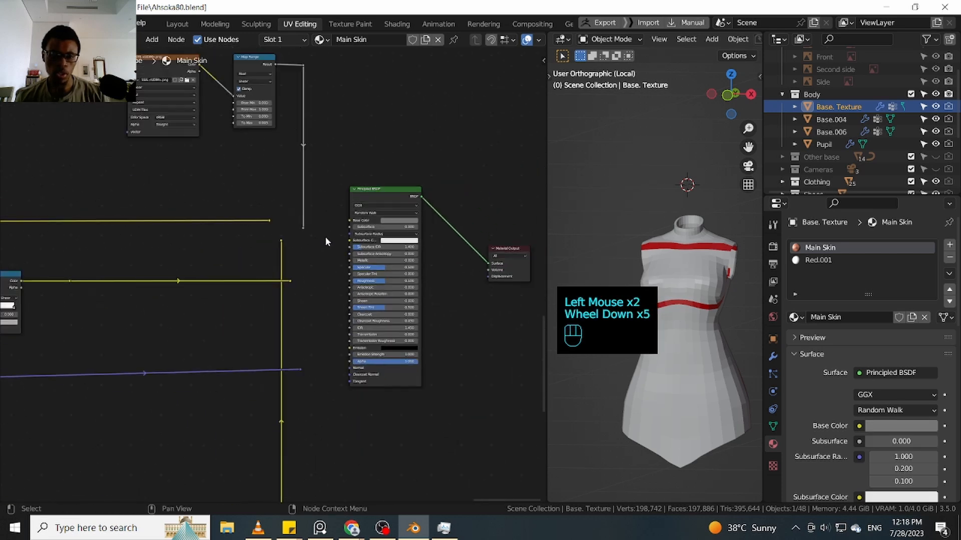
pyautogui.scroll(2, 325, 236)
pyautogui.click(249, 205)
pyautogui.scroll(1, 320, 227)
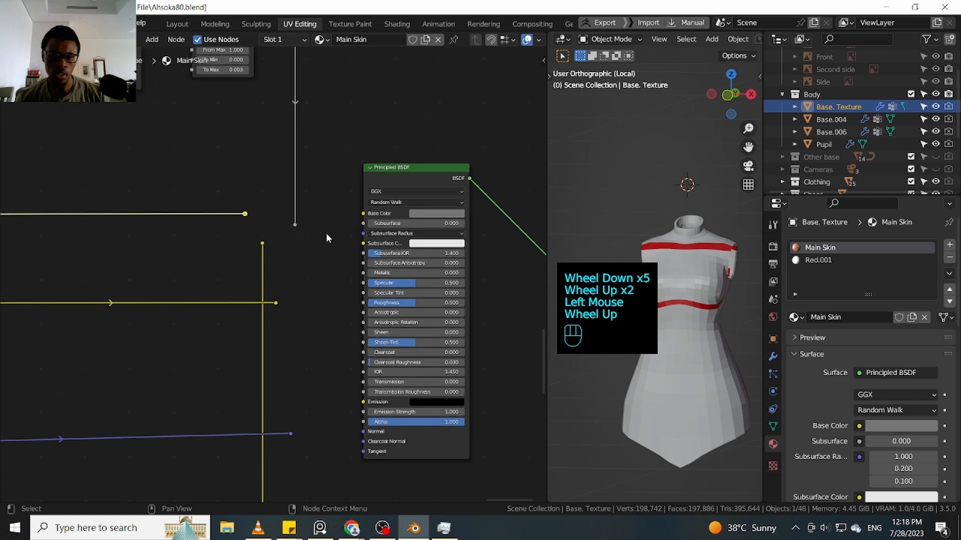
pyautogui.scroll(-3, 330, 251)
pyautogui.click(332, 264)
pyautogui.scroll(-3, 332, 257)
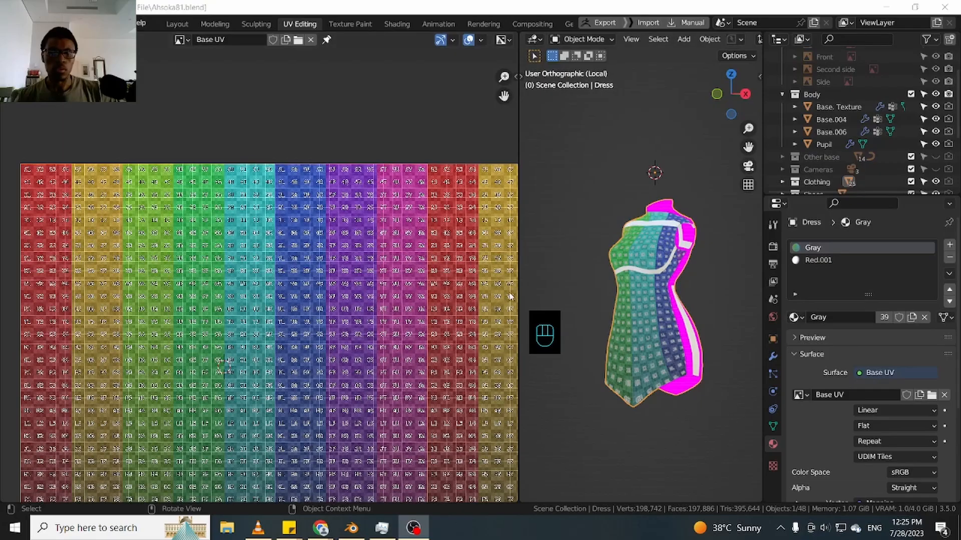
# Examine how the Base UV checker texture lies across the dress's front, chest and sides, and compare it with the UV tiles
pyautogui.scroll(-2, 320, 340)
pyautogui.moveTo(319, 333); pyautogui.dragTo(311, 295, button='middle')
pyautogui.scroll(2, 451, 410)
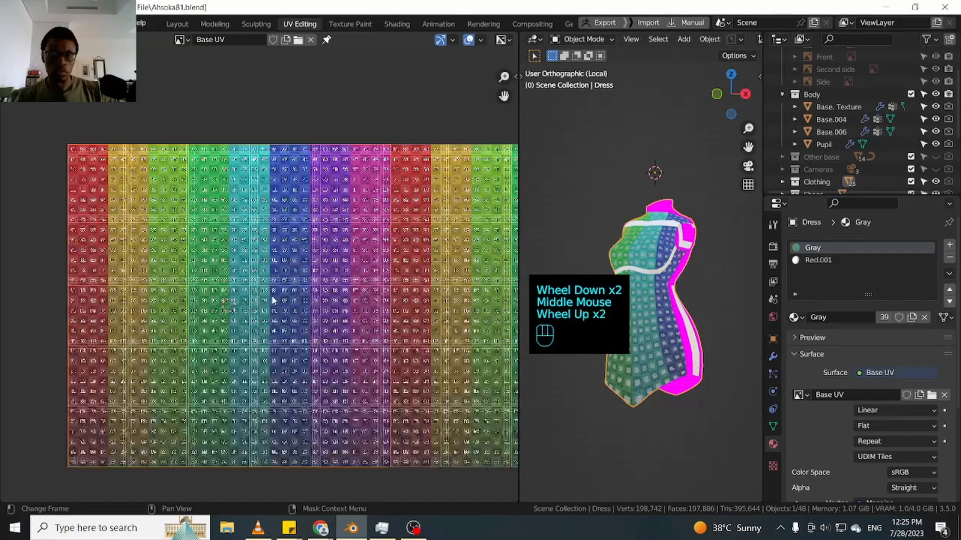
pyautogui.moveTo(450, 411); pyautogui.dragTo(451, 385, button='middle')
pyautogui.moveTo(673, 329); pyautogui.dragTo(711, 275, button='middle')
pyautogui.scroll(2, 676, 267)
pyautogui.scroll(2, 676, 270)
pyautogui.scroll(-2, 606, 283)
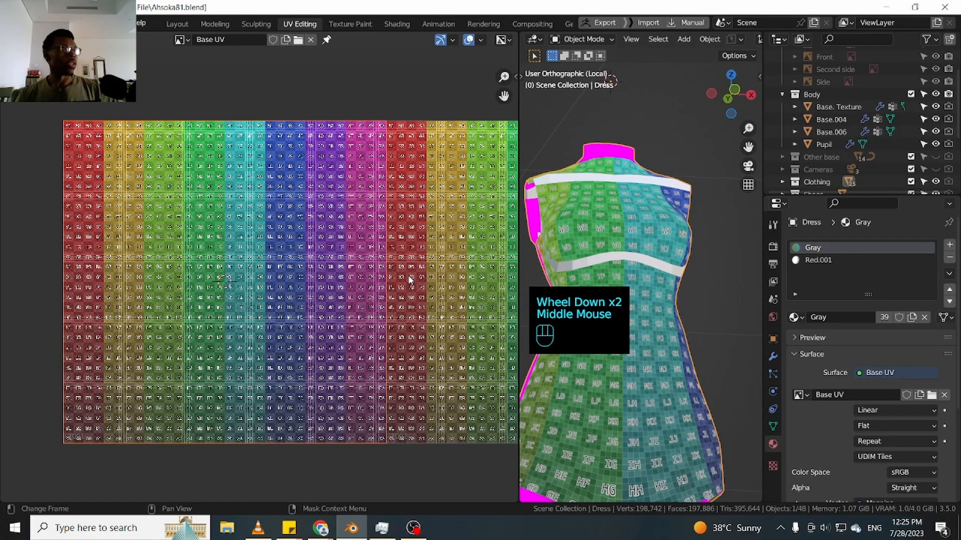
pyautogui.scroll(-3, 377, 321)
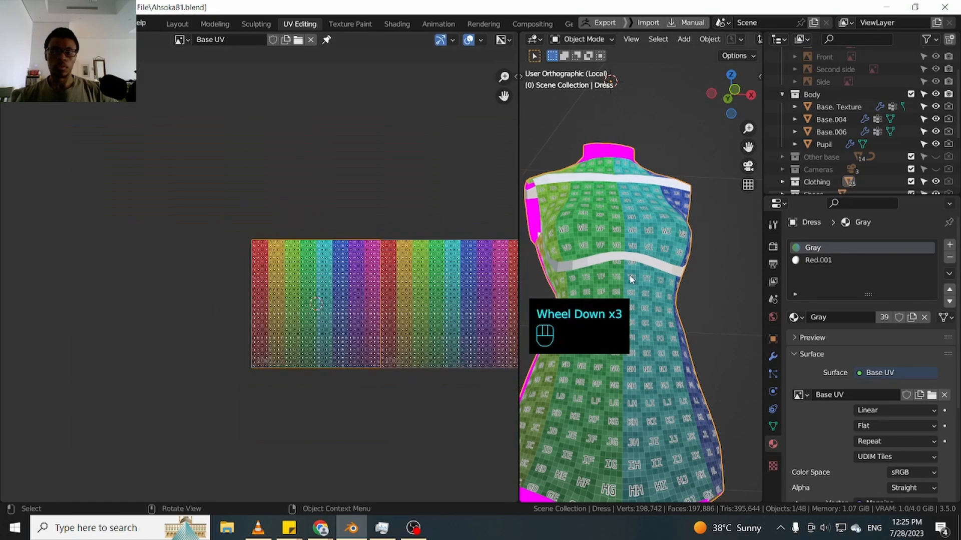
pyautogui.moveTo(715, 281); pyautogui.dragTo(701, 279, button='middle')
pyautogui.hotkey('alt', 'Tab')
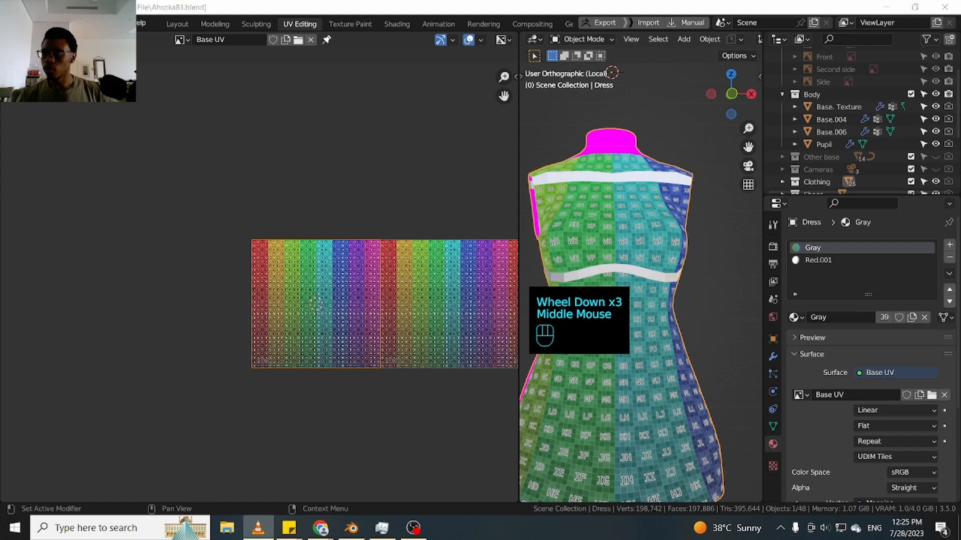
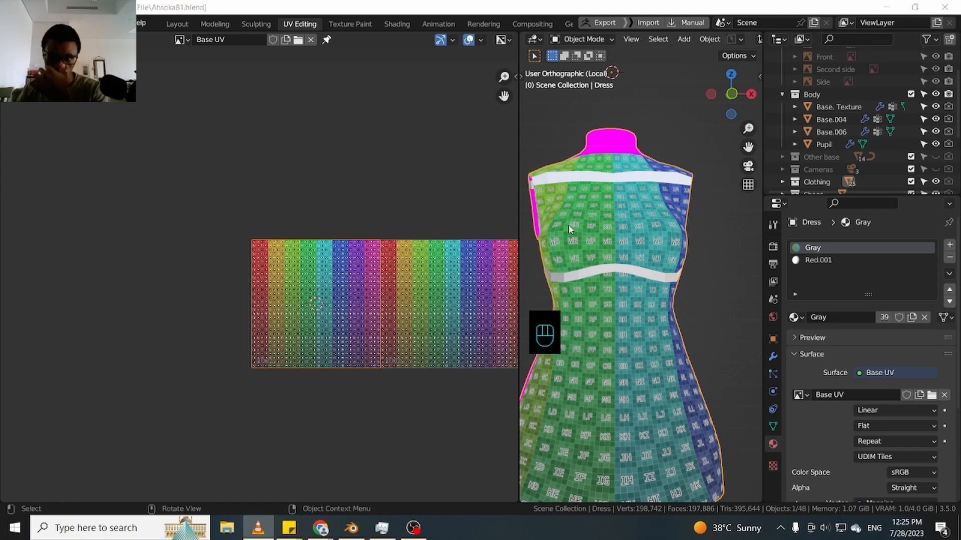
pyautogui.click(478, 220)
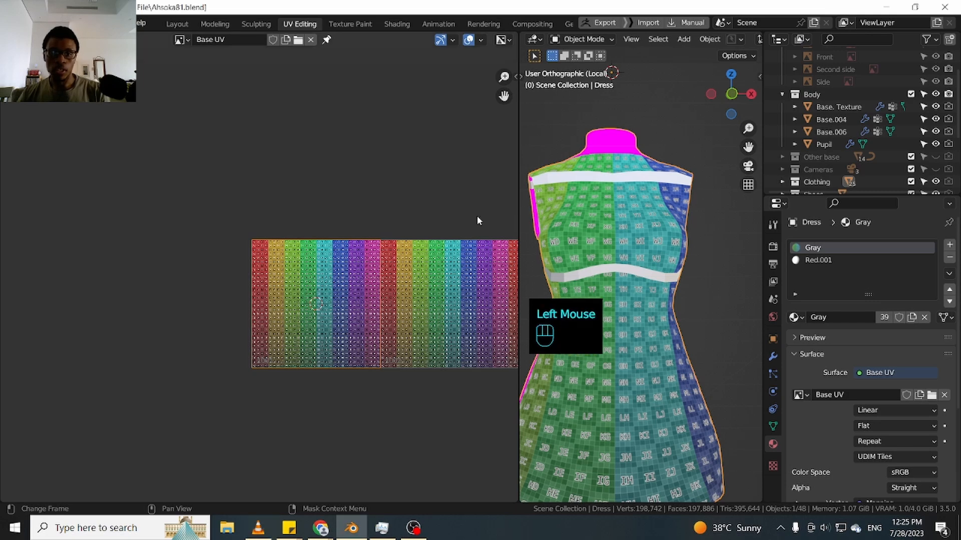
# Enlarge the 3D viewport beside the UV editor and enter Edit Mode on the dress
pyautogui.moveTo(435, 282); pyautogui.dragTo(398, 250, button='middle')
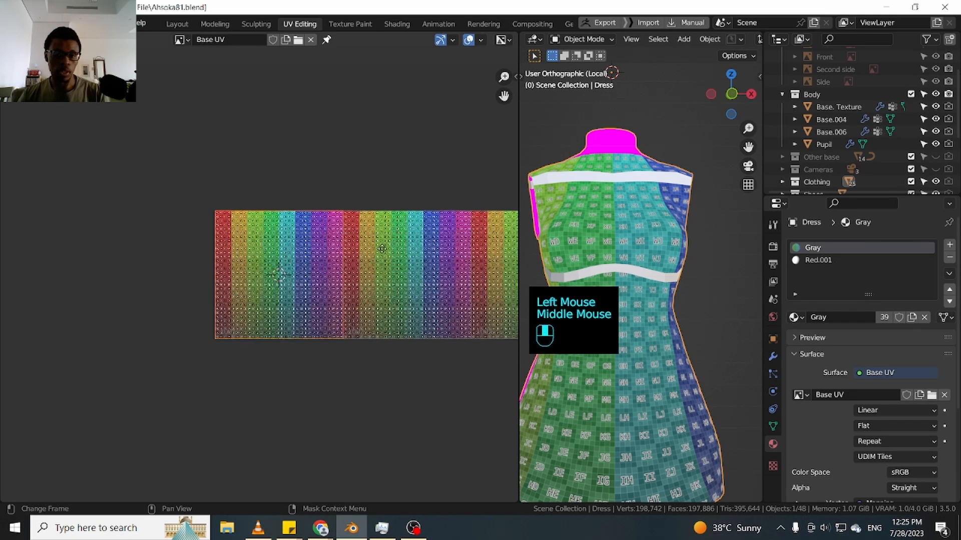
pyautogui.scroll(2, 345, 253)
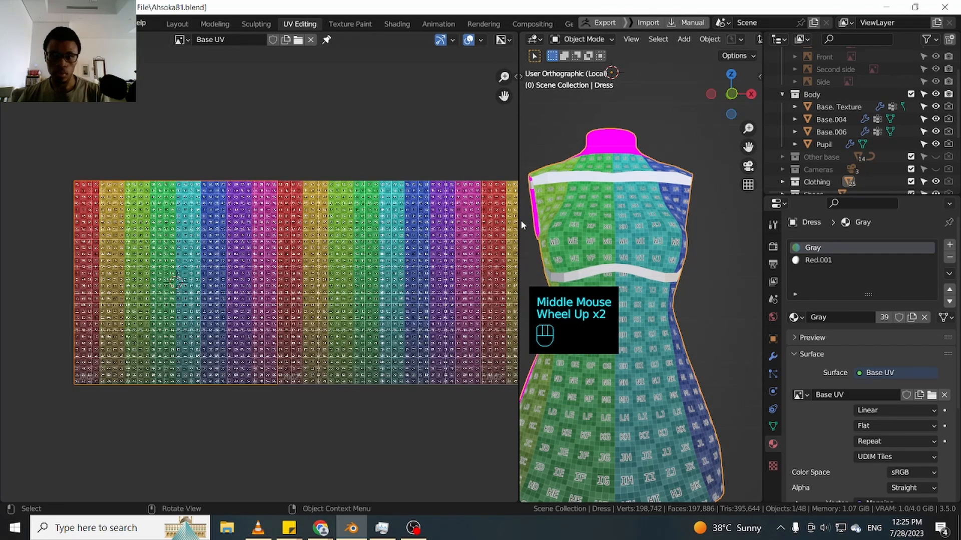
pyautogui.moveTo(520, 220); pyautogui.dragTo(422, 221)
pyautogui.moveTo(695, 294); pyautogui.dragTo(689, 275, button='middle')
pyautogui.press('Tab')
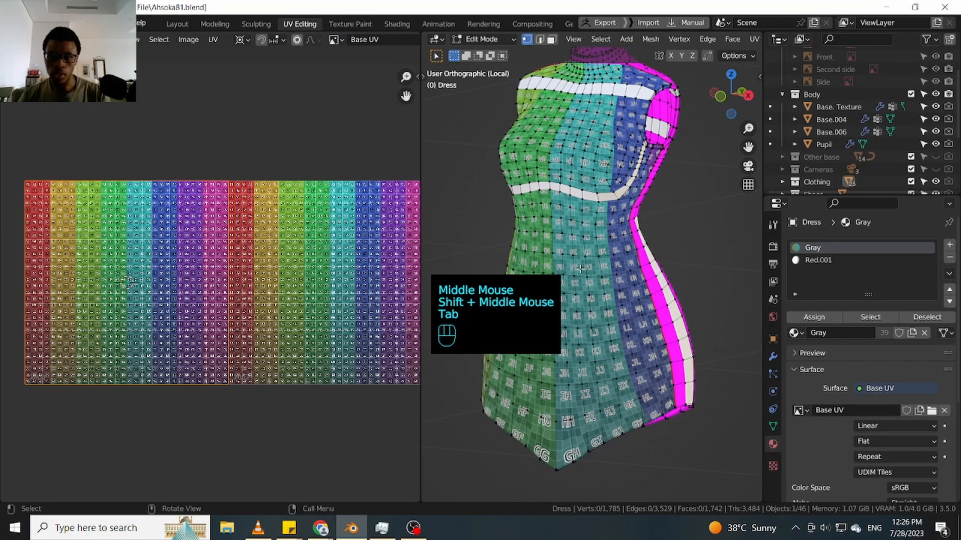
# Select the whole dress mesh so its UV islands are shown, and clear the selection of the UVs
pyautogui.click(579, 269)
pyautogui.press('l')
pyautogui.scroll(2, 184, 260)
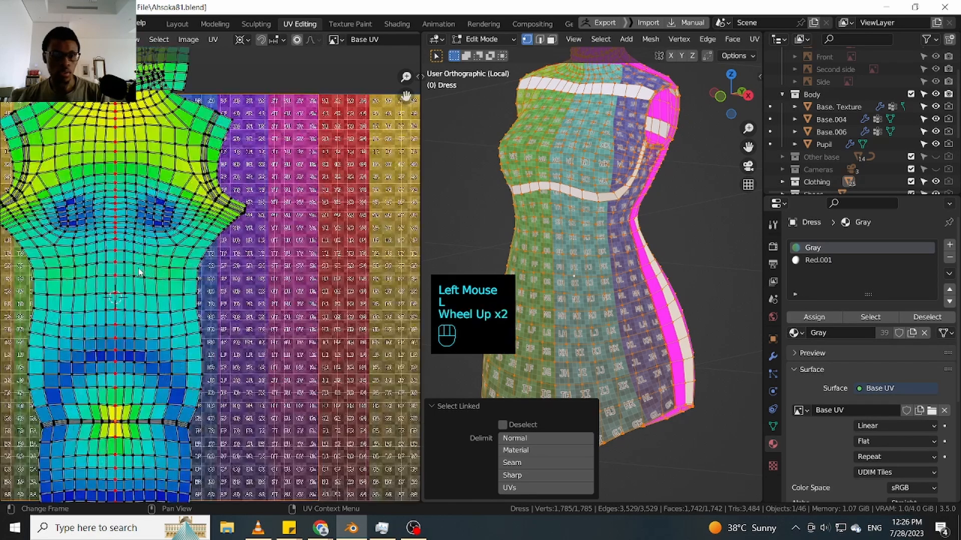
pyautogui.moveTo(141, 274); pyautogui.dragTo(255, 275, button='middle')
pyautogui.scroll(-2, 252, 278)
pyautogui.click(205, 263)
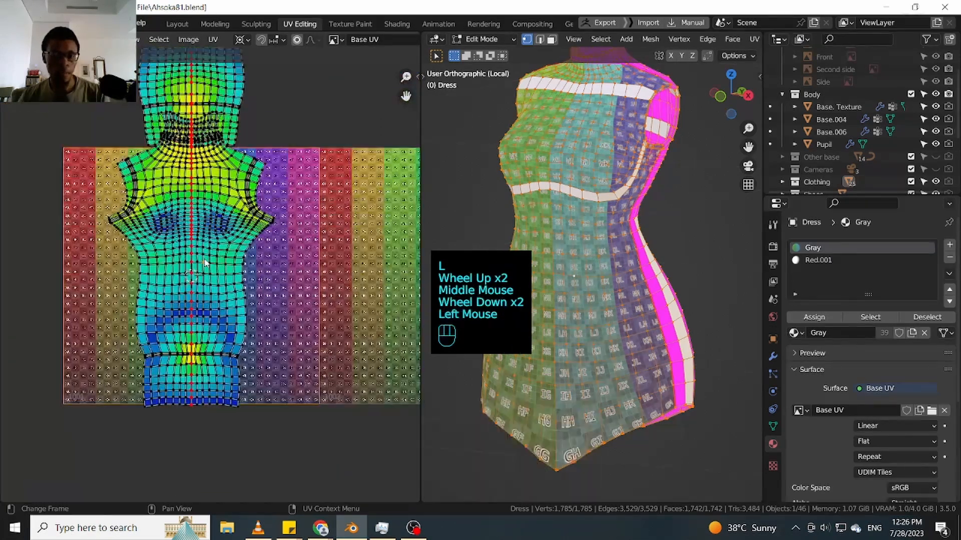
# Move the dress's back UV island up so it sits clear above the front island
pyautogui.scroll(-2, 255, 223)
pyautogui.moveTo(228, 110); pyautogui.dragTo(257, 225, button='middle')
pyautogui.scroll(2, 258, 224)
pyautogui.click(258, 223)
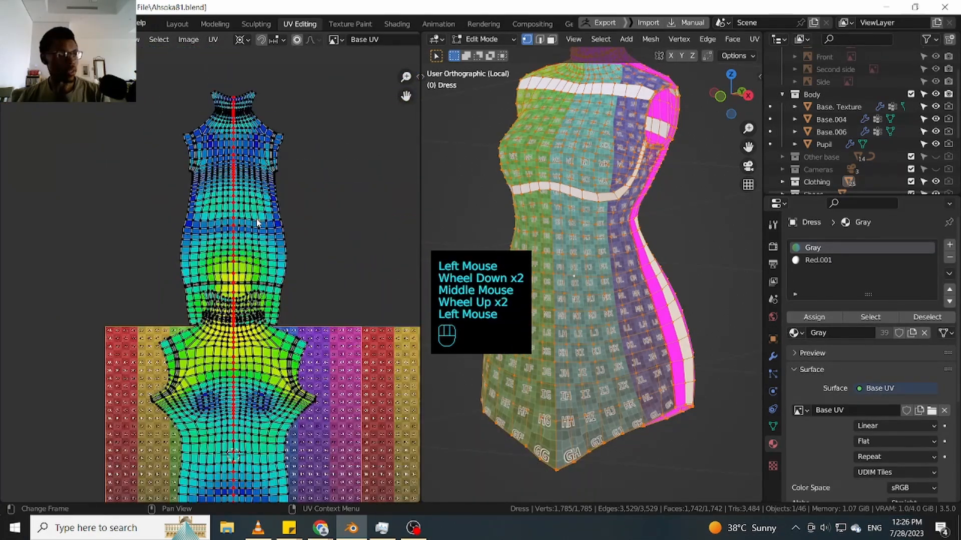
pyautogui.press('l')
pyautogui.press('g')
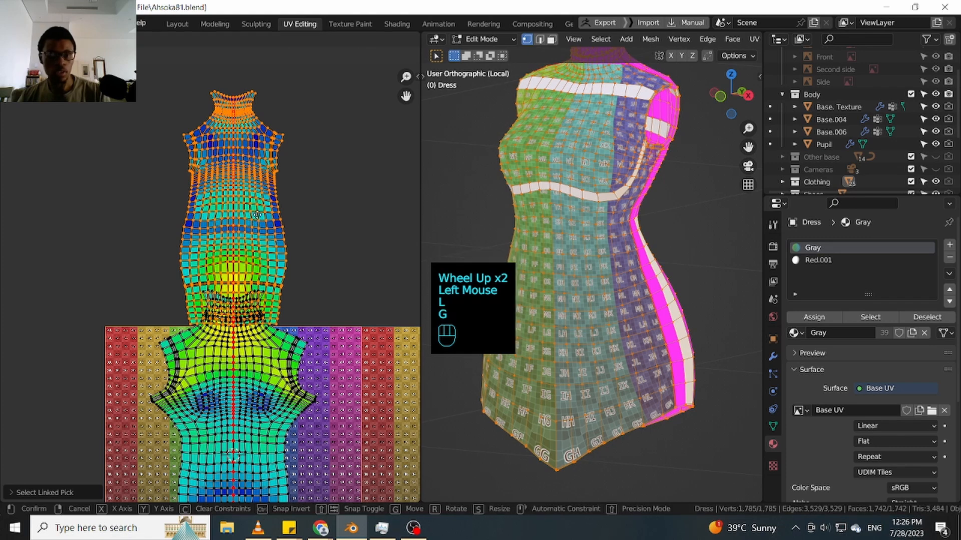
pyautogui.click(257, 169)
pyautogui.scroll(-3, 291, 382)
pyautogui.moveTo(291, 383); pyautogui.dragTo(299, 317, button='middle')
pyautogui.scroll(2, 294, 327)
pyautogui.click(290, 353)
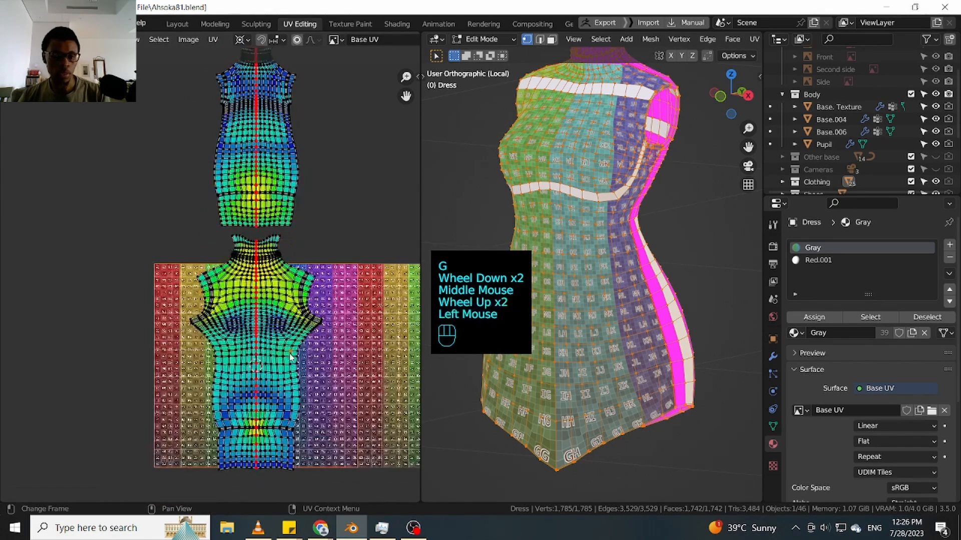
pyautogui.press('l')
pyautogui.press('s')
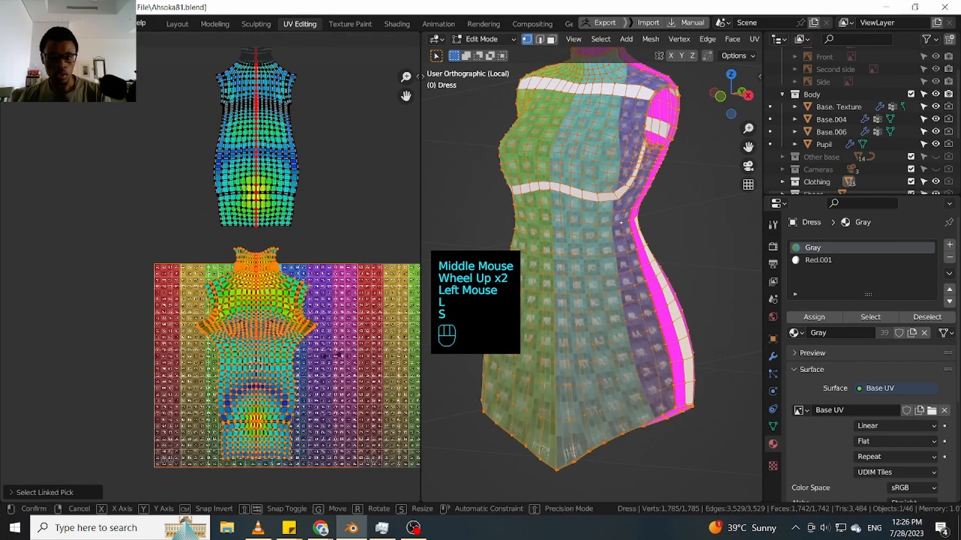
pyautogui.rightClick(325, 361)
# Switch the dress to face selection, select all its connected faces and assign the Gray material to them
pyautogui.moveTo(663, 235); pyautogui.dragTo(625, 254, button='middle')
pyautogui.scroll(-1, 624, 255)
pyautogui.scroll(-1, 624, 255)
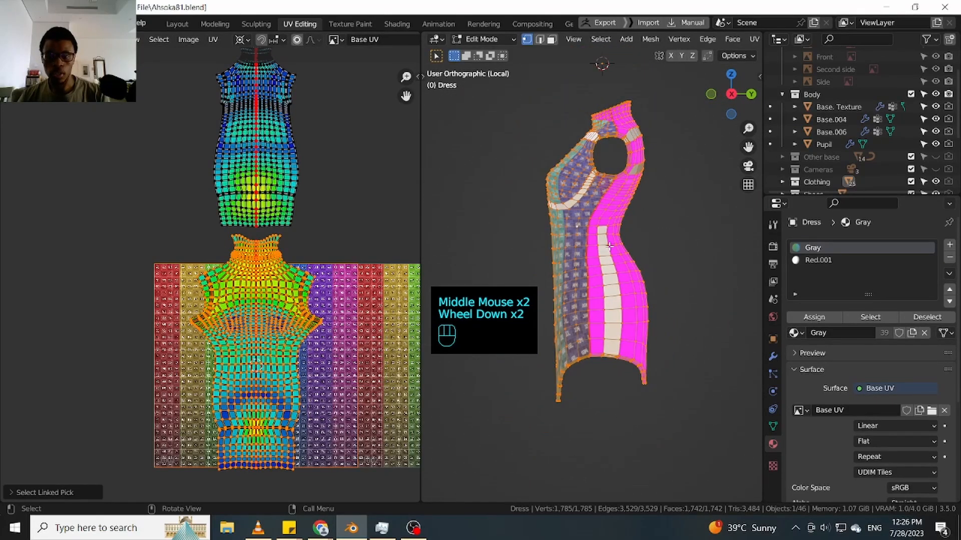
pyautogui.press('Tab')
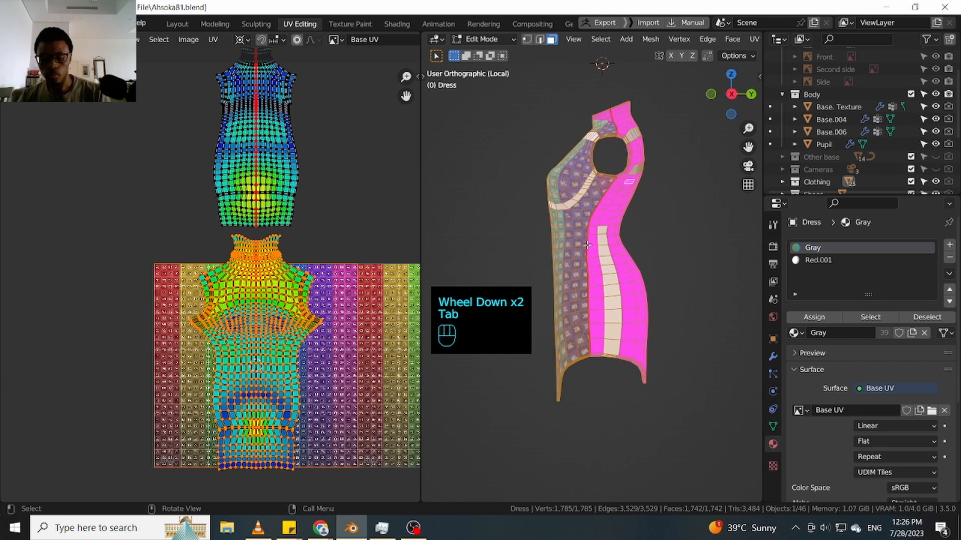
pyautogui.press('.')
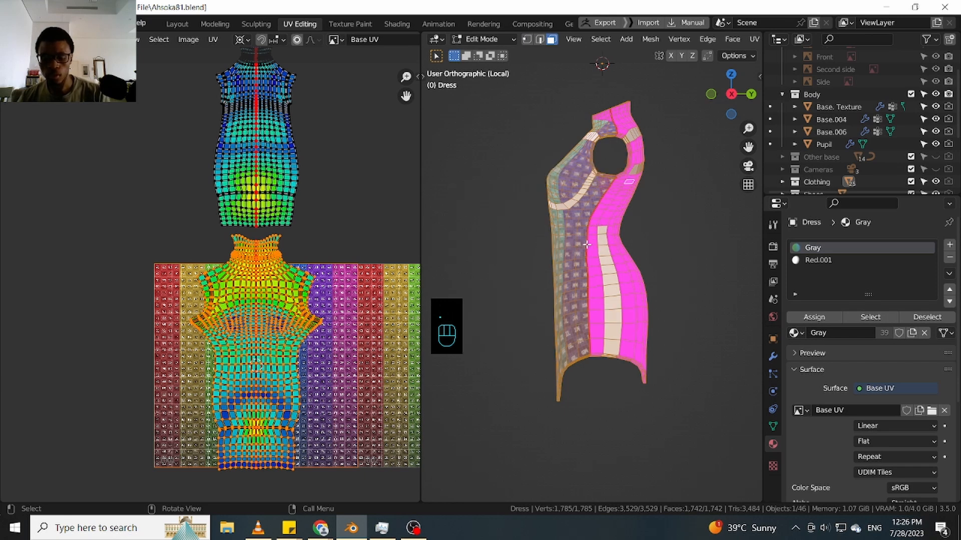
pyautogui.press('l')
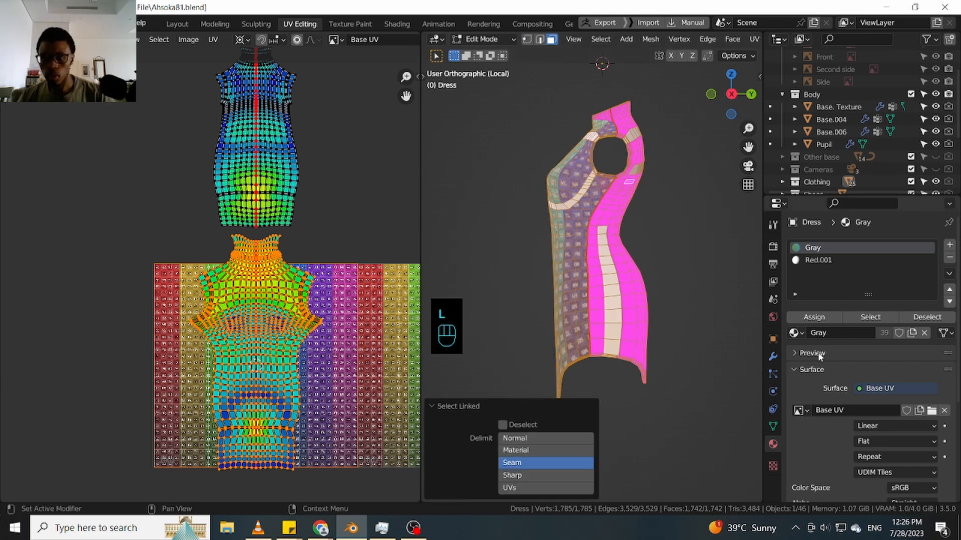
pyautogui.hotkey('alt', 'z')
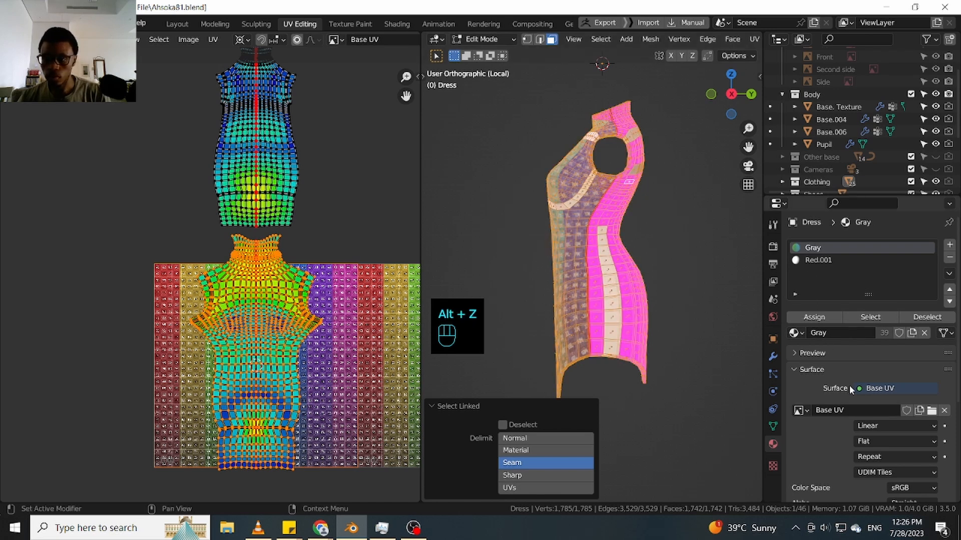
pyautogui.click(814, 317)
pyautogui.click(814, 317)
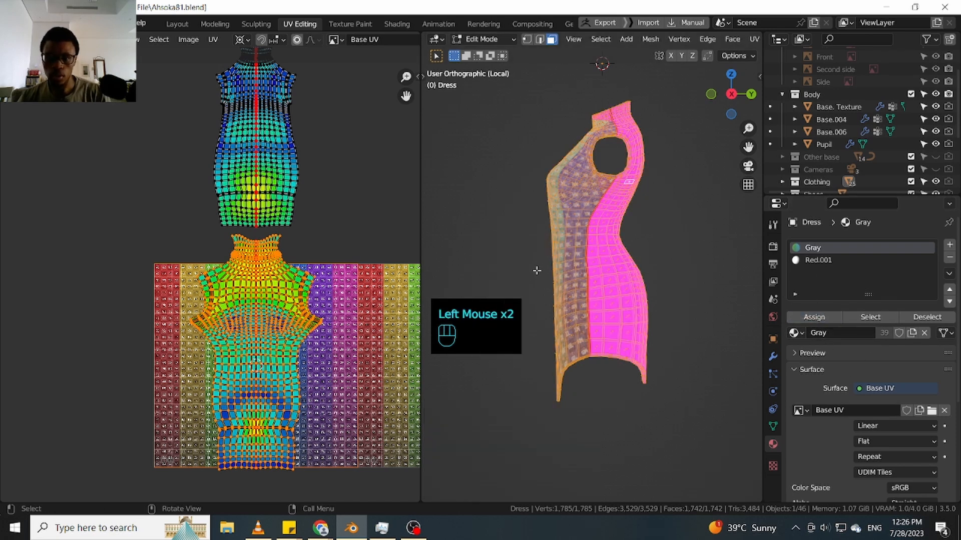
# Clear the UV selection and hide the 3D viewport overlays to reveal the plain checker texture on the dress
pyautogui.moveTo(538, 274); pyautogui.dragTo(637, 264, button='middle')
pyautogui.scroll(2, 593, 275)
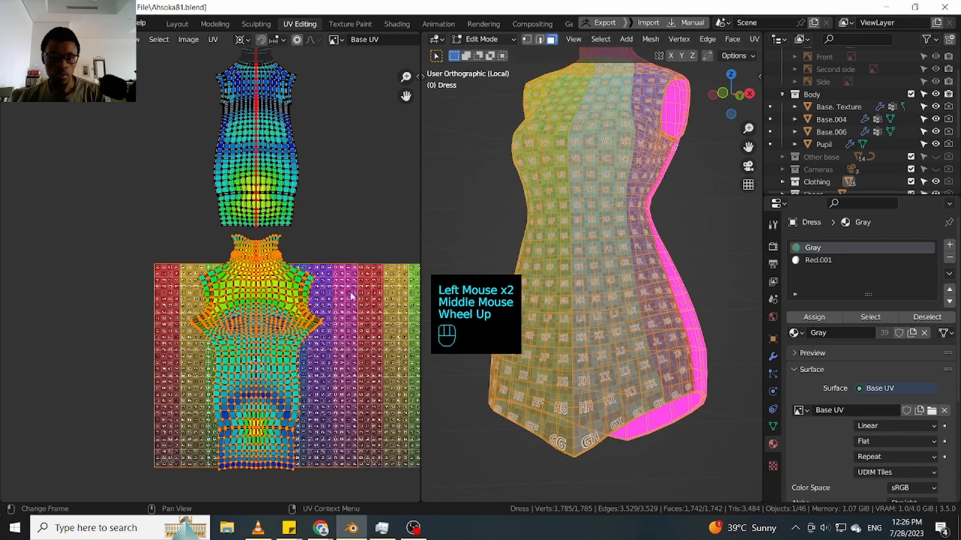
pyautogui.scroll(1, 299, 343)
pyautogui.scroll(-1, 299, 342)
pyautogui.moveTo(213, 344); pyautogui.dragTo(257, 324, button='middle')
pyautogui.click(314, 318)
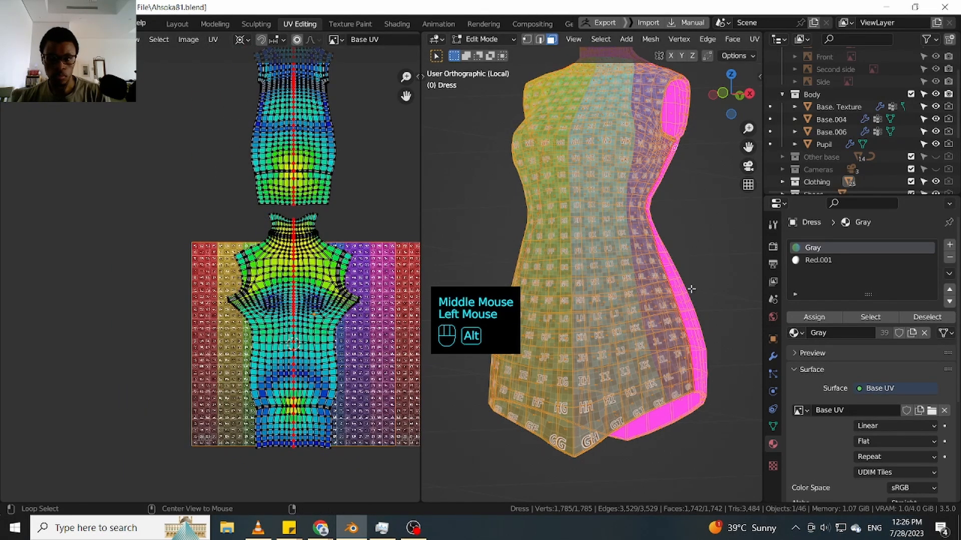
pyautogui.hotkey('shift', 'alt', 'z')
# Examine how the checker texture lies around the dress's shoulder, armhole and side, and compare it with the front island's edges
pyautogui.scroll(1, 633, 274)
pyautogui.moveTo(666, 280); pyautogui.dragTo(637, 270, button='middle')
pyautogui.scroll(1, 638, 245)
pyautogui.scroll(1, 638, 244)
pyautogui.scroll(2, 638, 245)
pyautogui.moveTo(638, 270); pyautogui.dragTo(601, 225, button='middle')
pyautogui.scroll(1, 625, 272)
pyautogui.scroll(2, 604, 283)
pyautogui.scroll(-2, 604, 283)
pyautogui.scroll(-1, 604, 284)
pyautogui.scroll(1, 602, 245)
pyautogui.scroll(2, 599, 208)
pyautogui.scroll(-2, 609, 247)
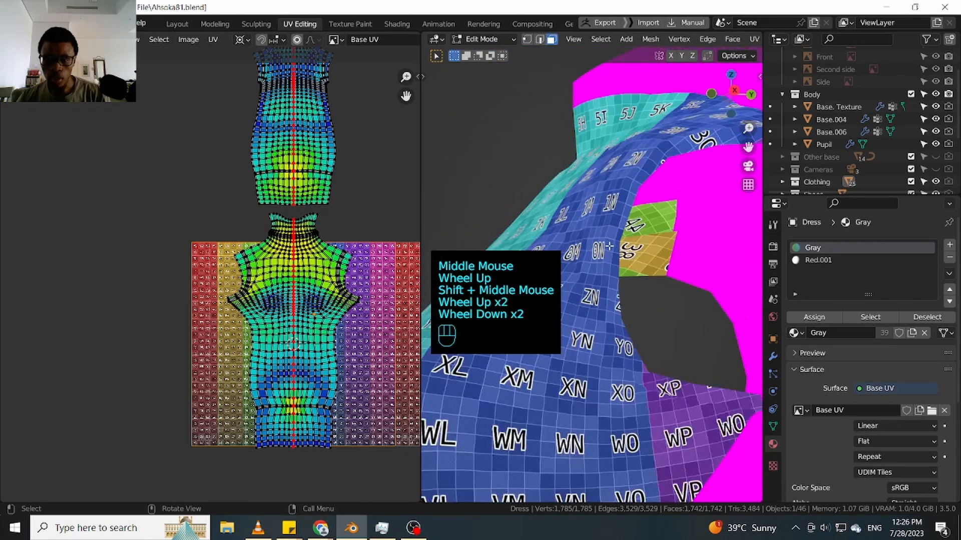
pyautogui.scroll(1, 612, 280)
pyautogui.keyDown('shift'); pyautogui.moveTo(635, 377); pyautogui.dragTo(552, 260, button='middle'); pyautogui.keyUp('shift')
pyautogui.scroll(1, 611, 280)
pyautogui.scroll(-2, 611, 280)
pyautogui.scroll(1, 552, 260)
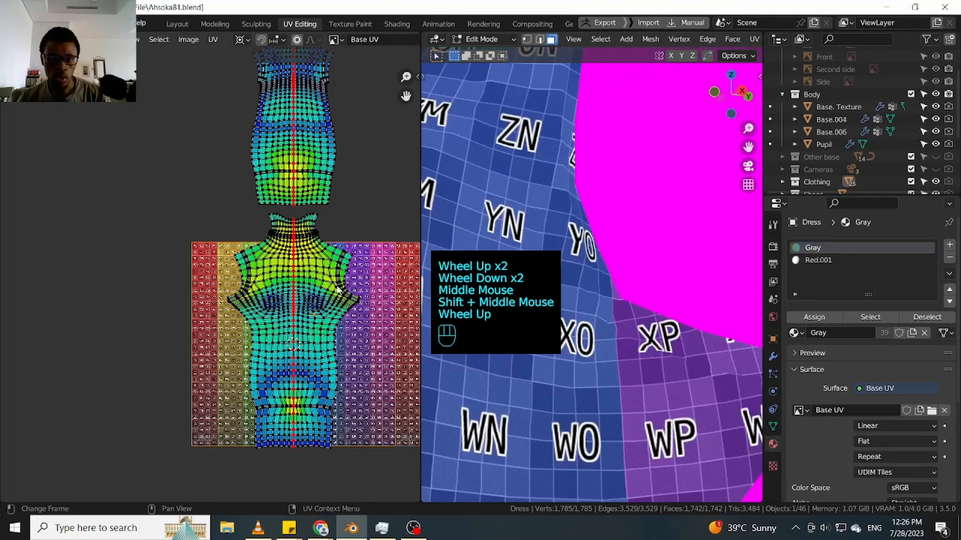
pyautogui.scroll(1, 352, 278)
pyautogui.scroll(-2, 588, 271)
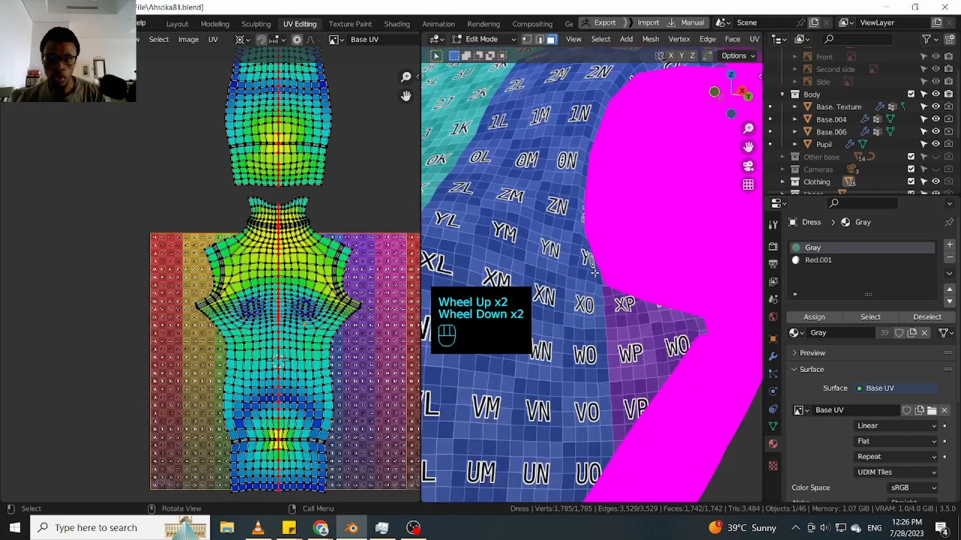
pyautogui.moveTo(594, 271); pyautogui.dragTo(558, 273, button='middle')
# Scale the dress's front UV island down and position it inside the first UV tile
pyautogui.scroll(-2, 317, 241)
pyautogui.scroll(-3, 318, 241)
pyautogui.moveTo(317, 241); pyautogui.dragTo(278, 268, button='middle')
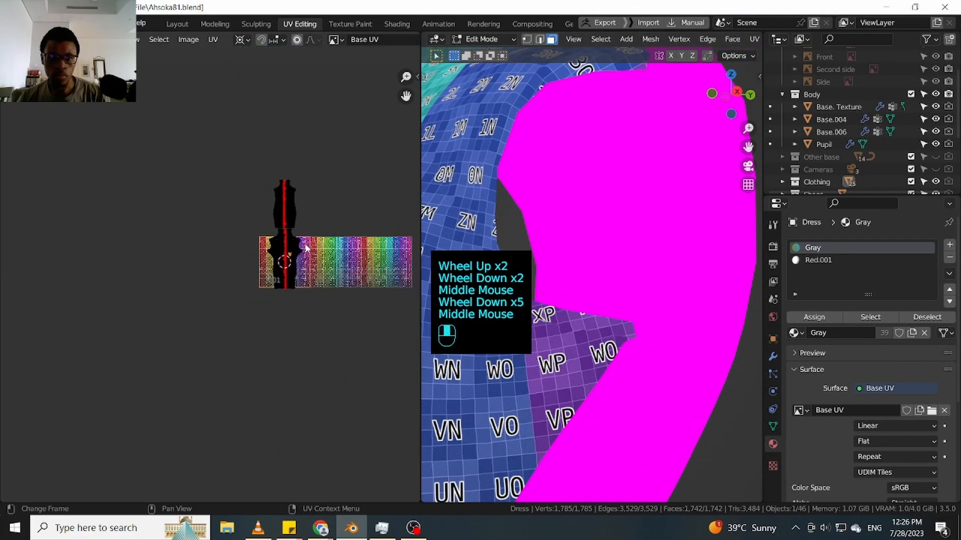
pyautogui.scroll(2, 275, 270)
pyautogui.scroll(2, 274, 272)
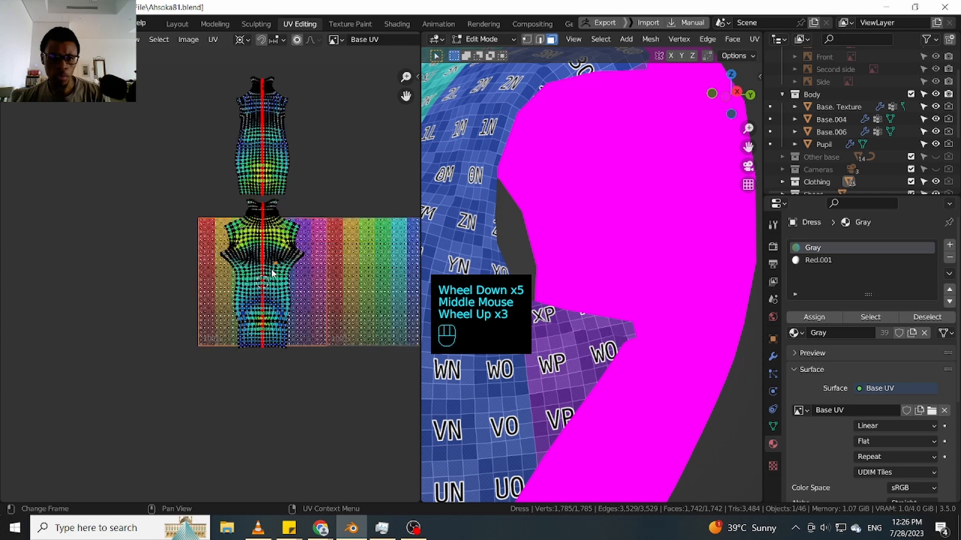
pyautogui.press('l')
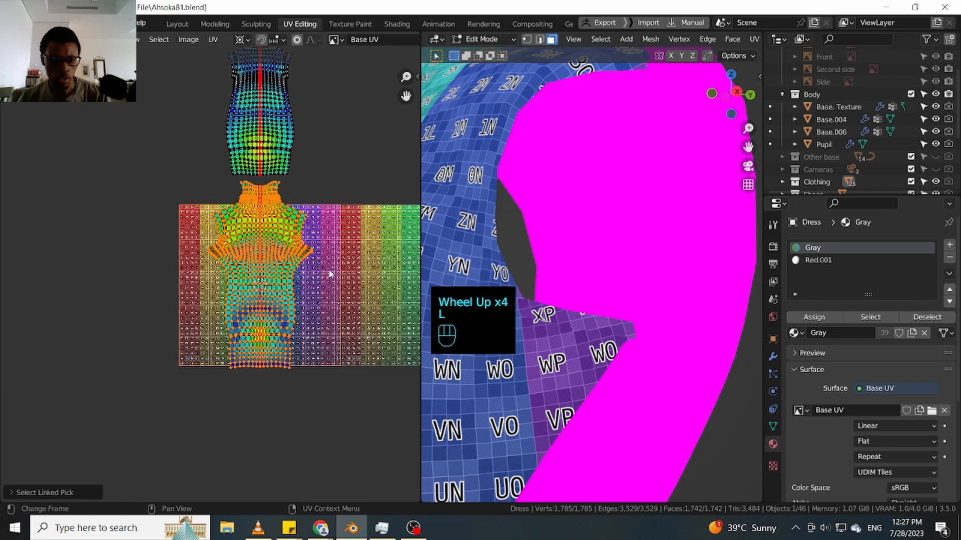
pyautogui.press('s')
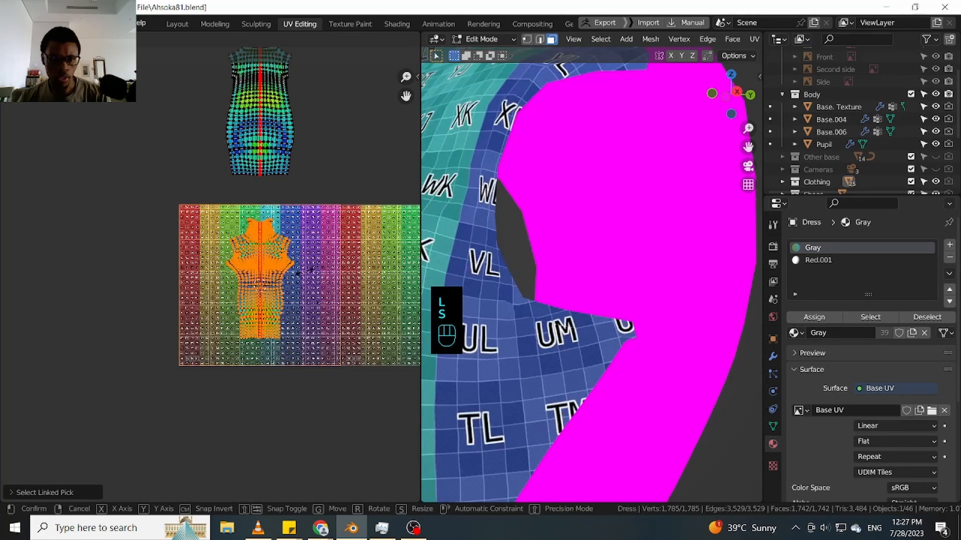
pyautogui.click(301, 254)
pyautogui.scroll(-2, 290, 225)
pyautogui.press('g')
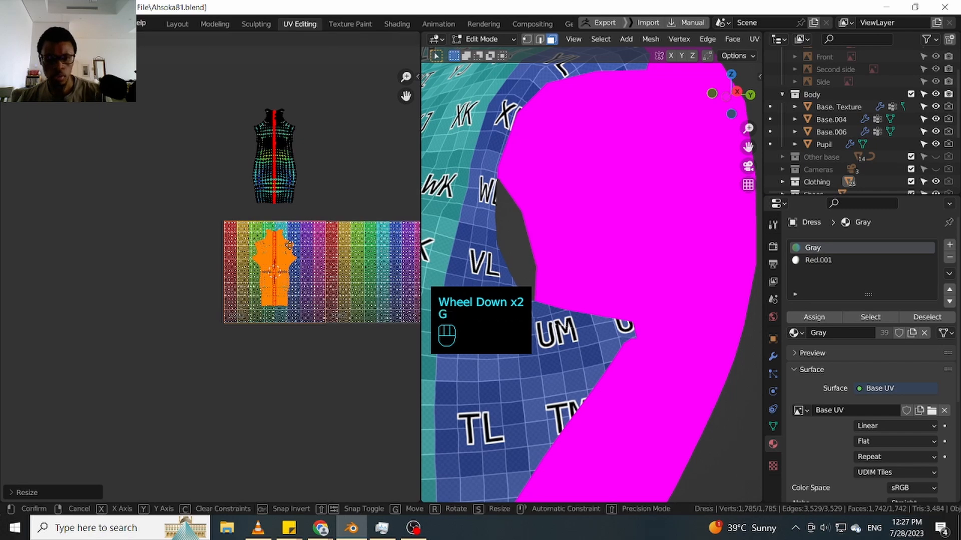
pyautogui.click(299, 265)
# Widen the UV editor and move the back UV island down into the first tile, over the front island
pyautogui.scroll(2, 291, 281)
pyautogui.moveTo(296, 237); pyautogui.dragTo(298, 271, button='middle')
pyautogui.moveTo(423, 243); pyautogui.dragTo(514, 243)
pyautogui.scroll(-2, 331, 158)
pyautogui.click(330, 159)
pyautogui.press('l')
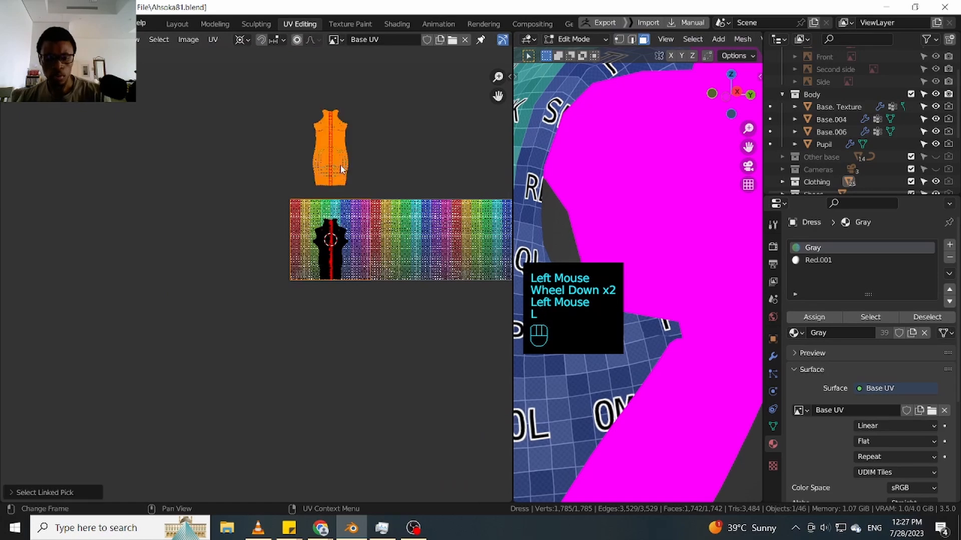
pyautogui.press('g')
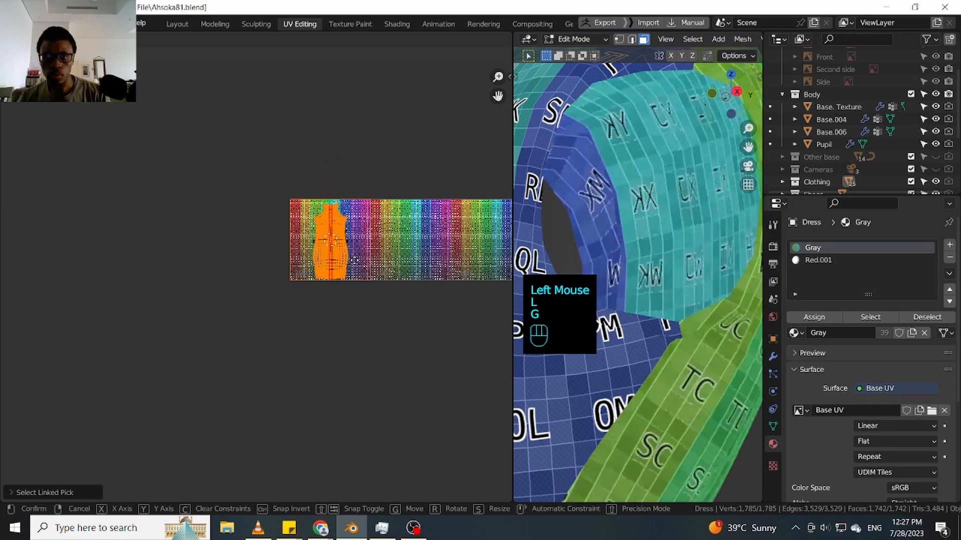
pyautogui.click(357, 247)
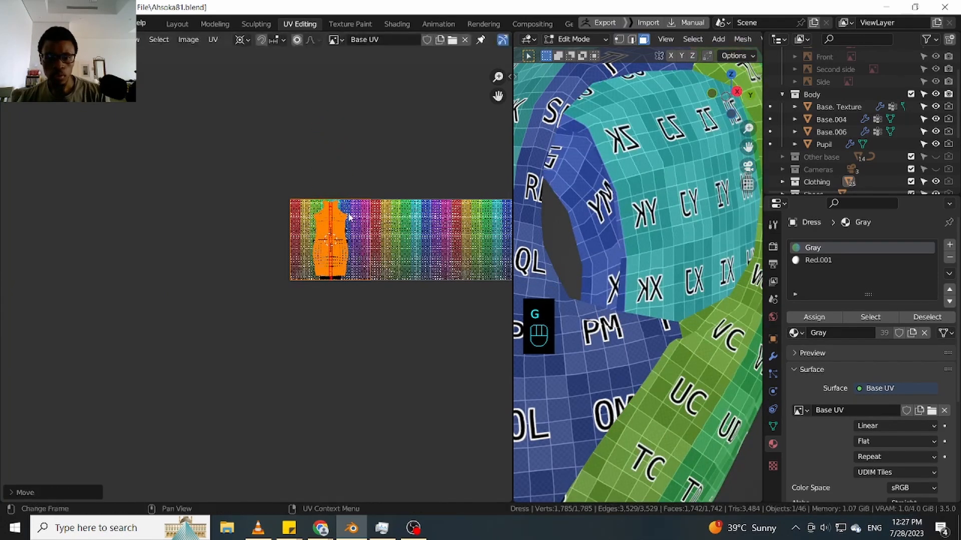
# Scale the back UV island down and place it directly above the front island
pyautogui.scroll(2, 349, 214)
pyautogui.press('s')
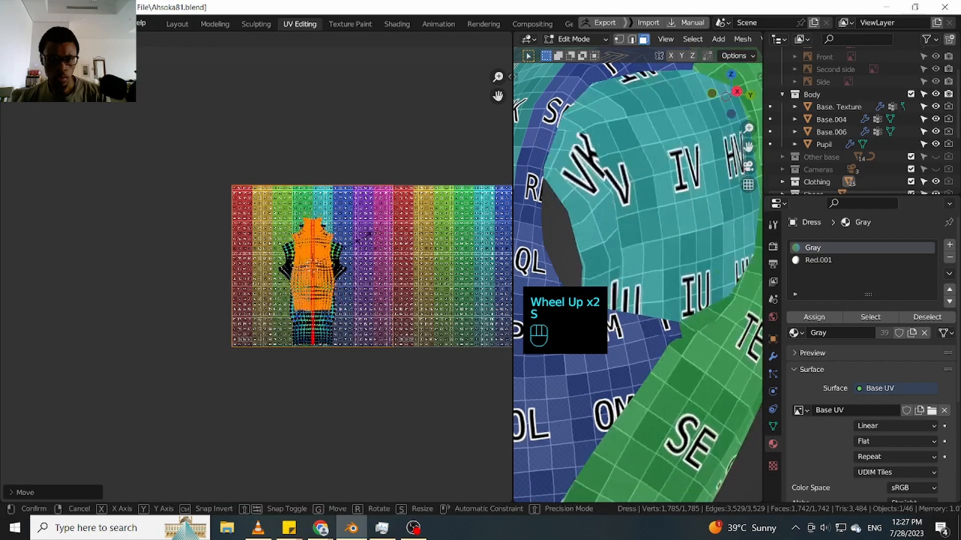
pyautogui.click(353, 251)
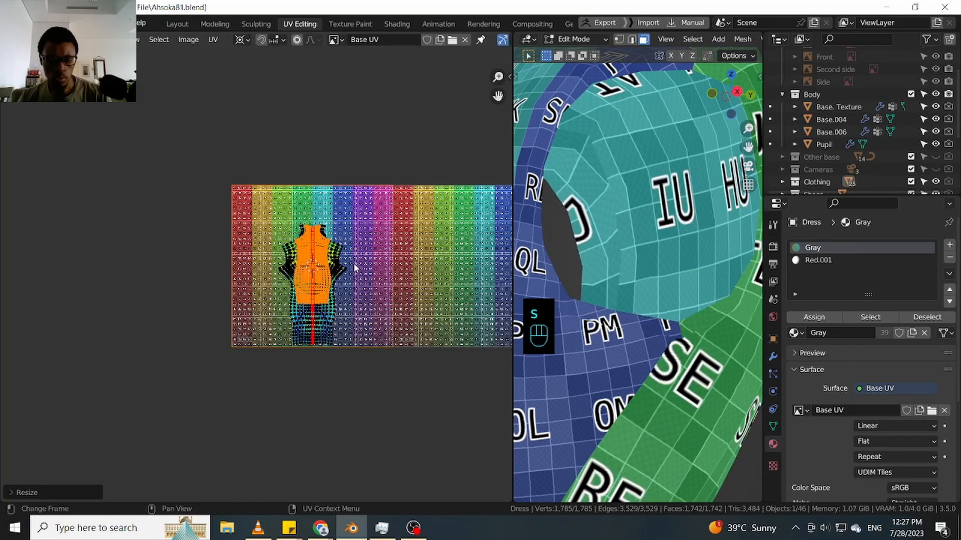
pyautogui.press('g')
pyautogui.click(363, 185)
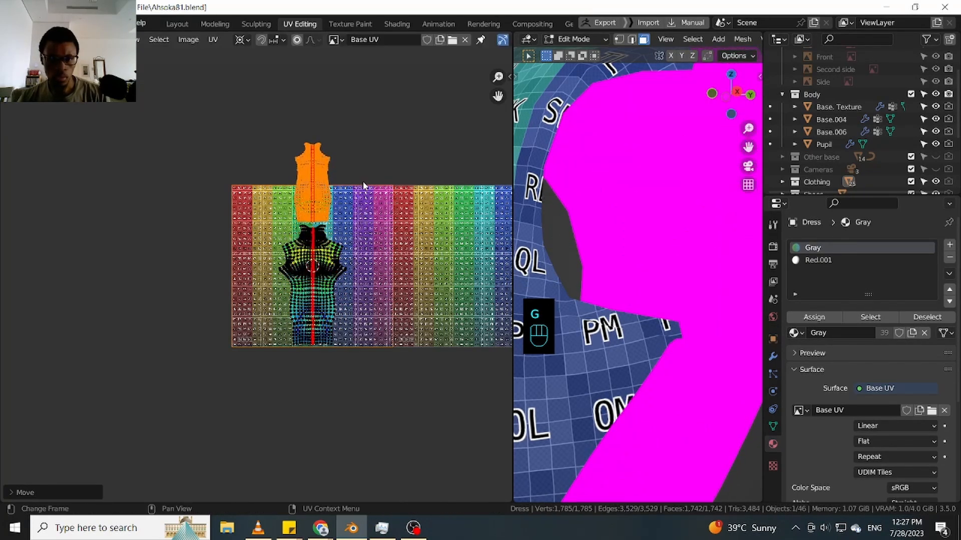
# Average the island scale of the front and back dress islands and move both down slightly
pyautogui.press('l')
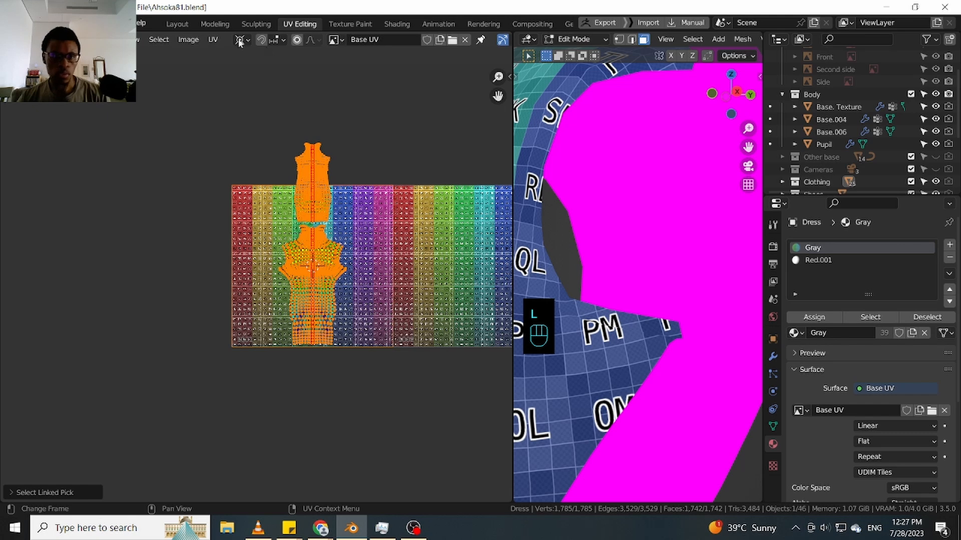
pyautogui.click(213, 40)
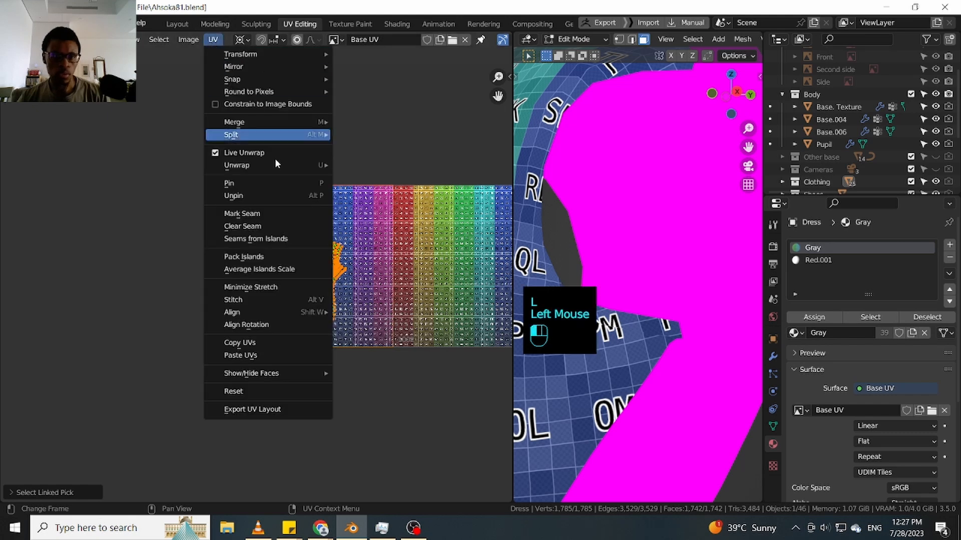
pyautogui.click(297, 272)
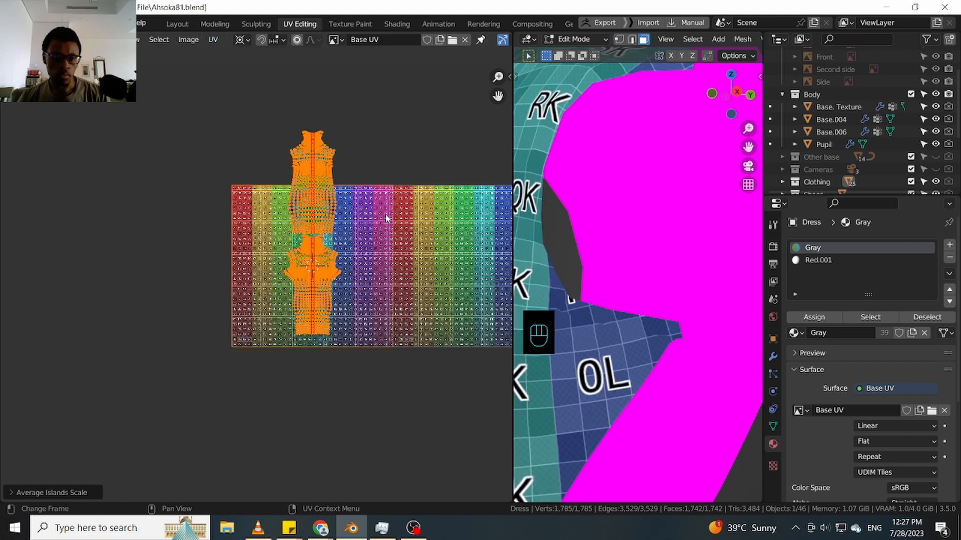
pyautogui.scroll(2, 371, 230)
pyautogui.press('g')
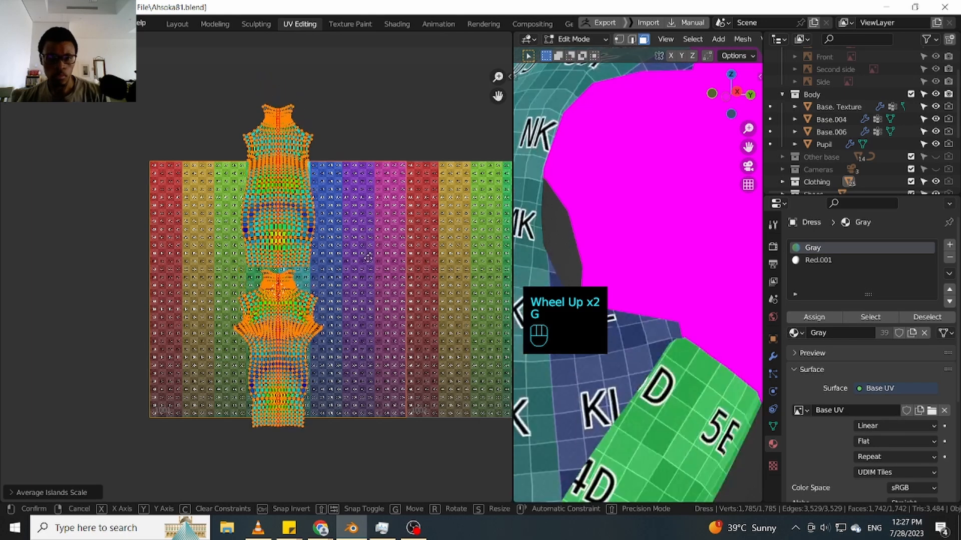
pyautogui.click(369, 270)
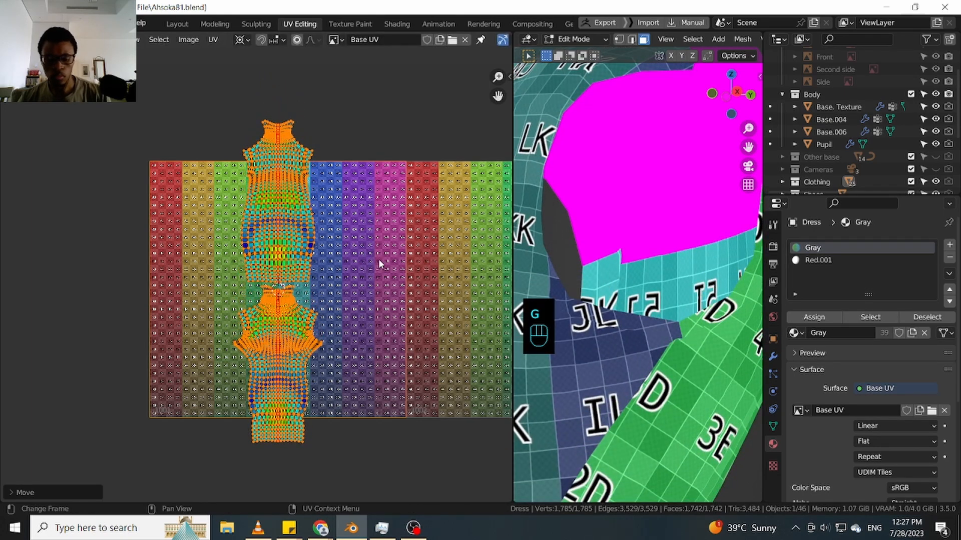
# Set the pivot to Individual Origins and scale the front and back dress UV islands down slightly
pyautogui.press('.')
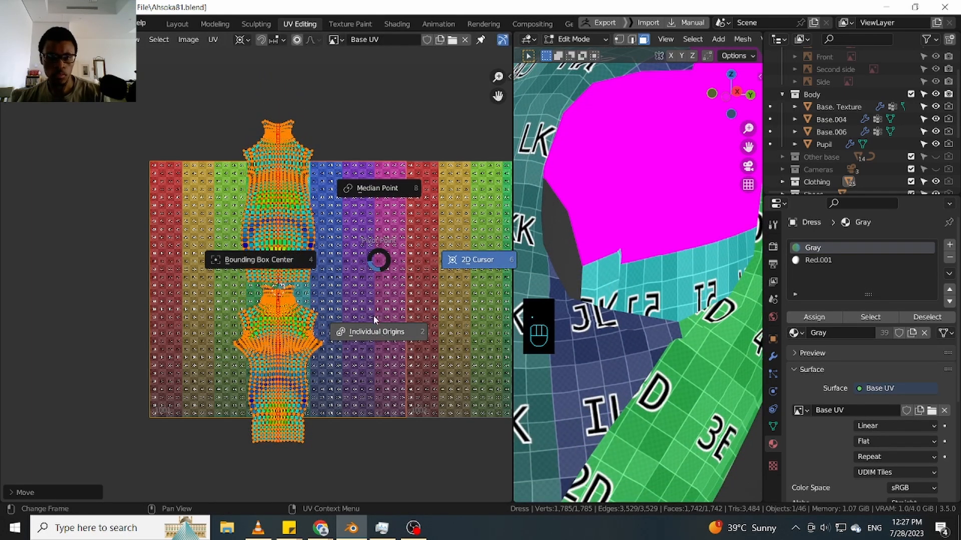
pyautogui.click(374, 316)
pyautogui.press('s')
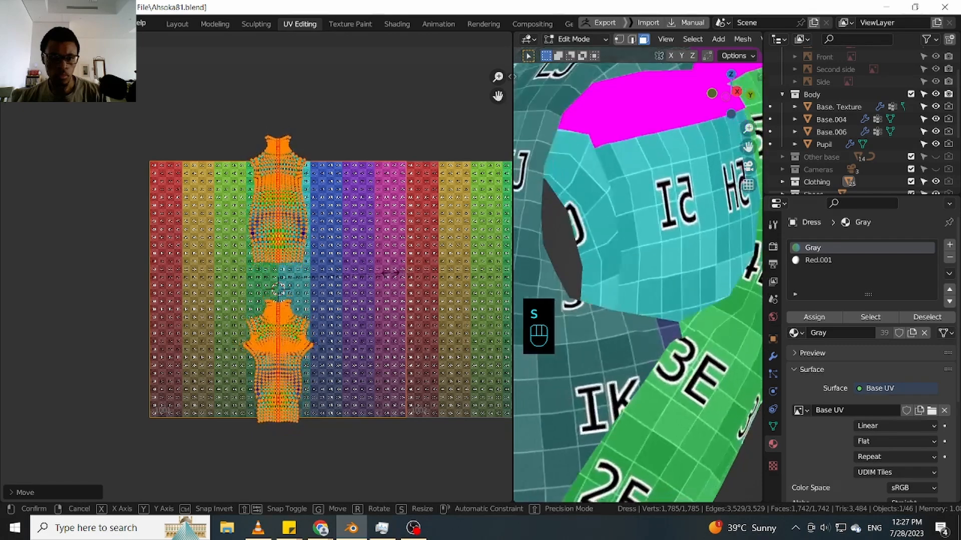
pyautogui.click(299, 245)
# Move the back island down and the front island up so both stack inside the first UV tile
pyautogui.click(281, 223)
pyautogui.press('l')
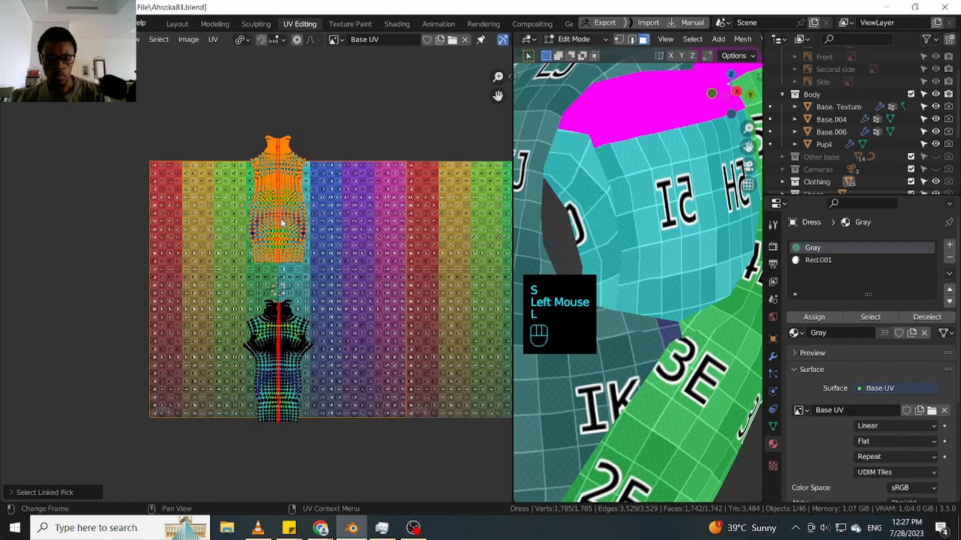
pyautogui.press('g')
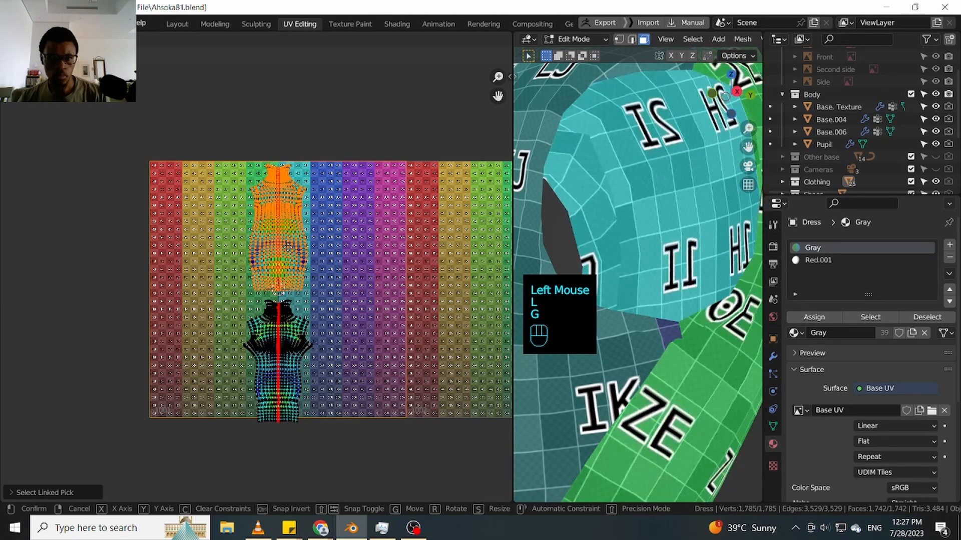
pyautogui.click(289, 252)
pyautogui.press('l')
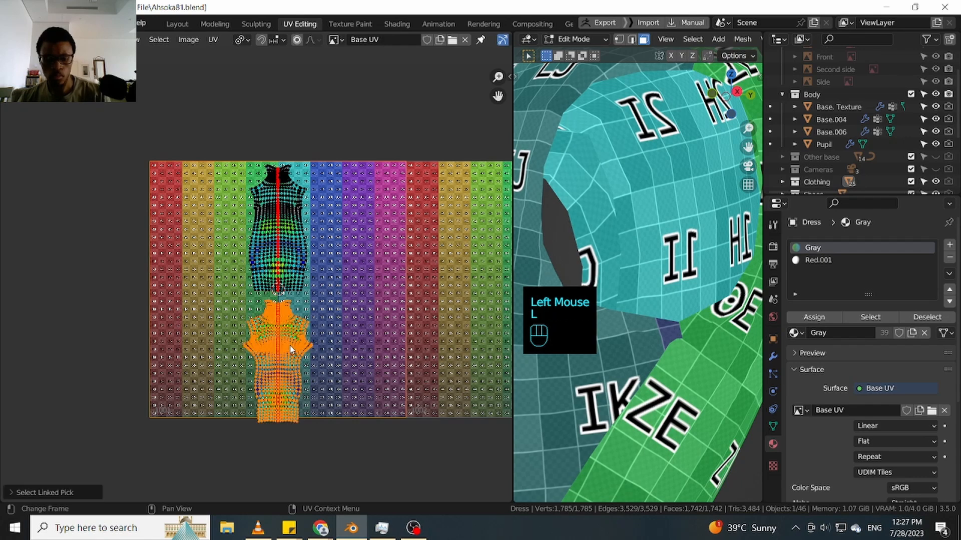
pyautogui.press('g')
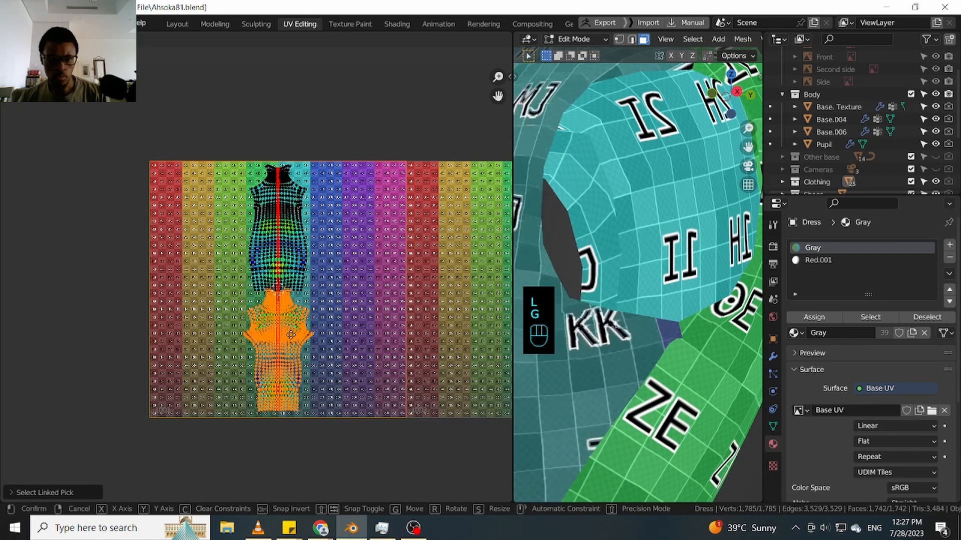
pyautogui.click(292, 341)
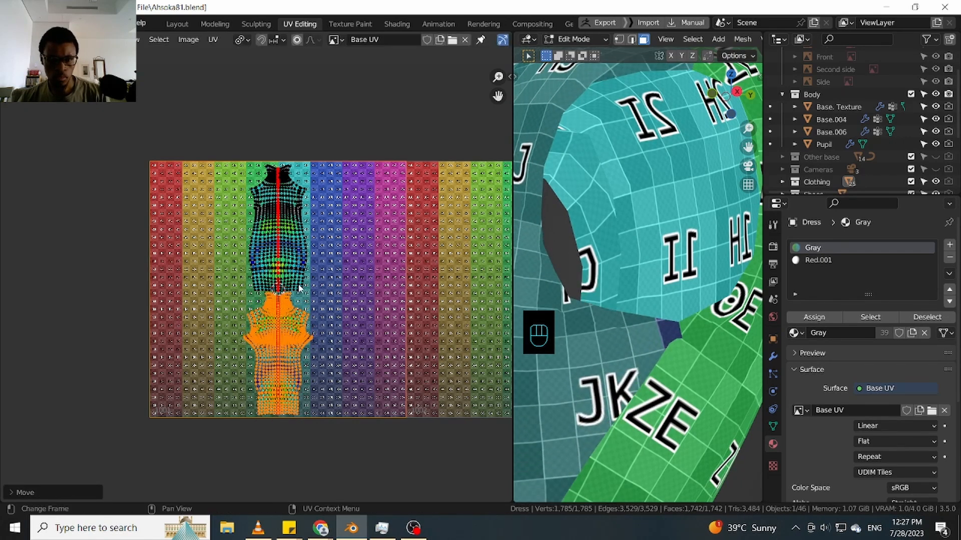
# Widen the UV editor and examine how the dress islands sit across the UV tiles
pyautogui.scroll(1, 300, 288)
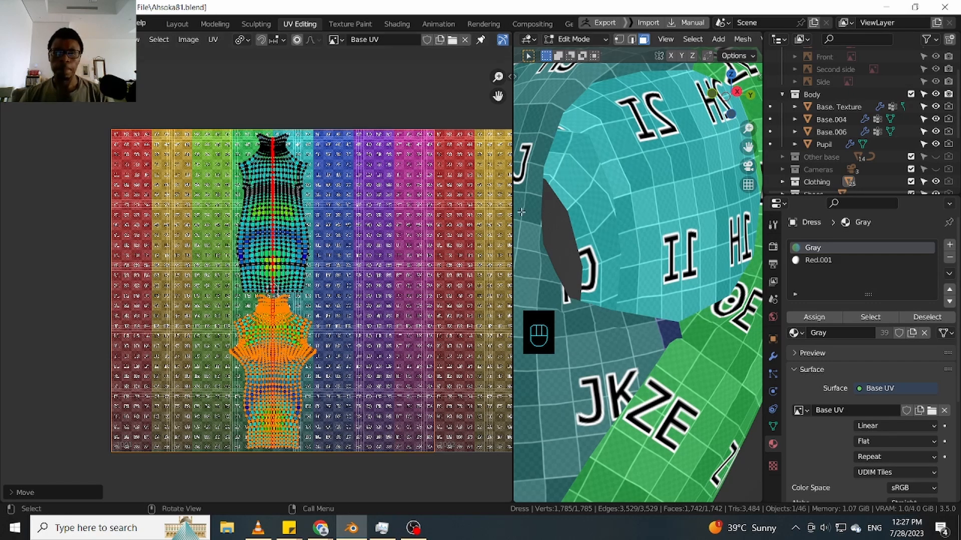
pyautogui.moveTo(515, 215); pyautogui.dragTo(649, 215)
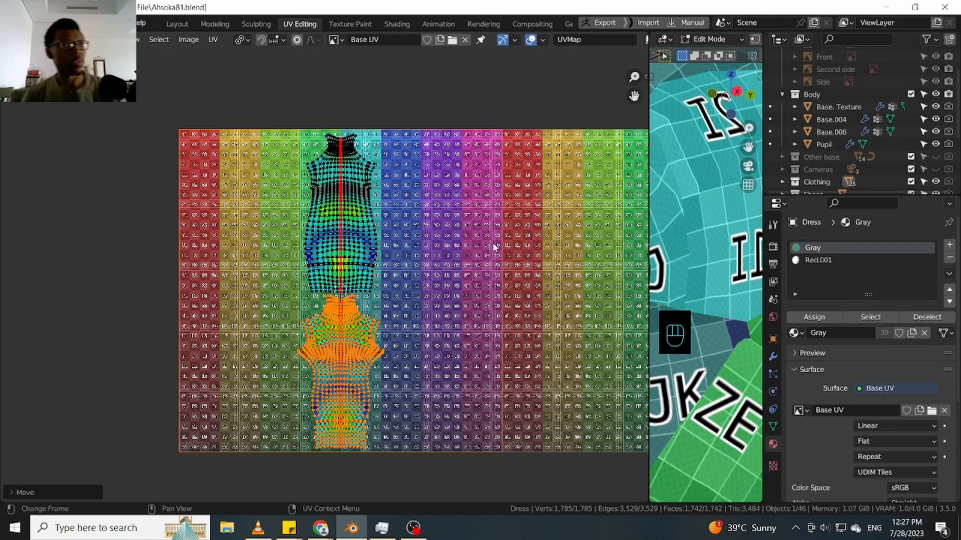
pyautogui.scroll(-1, 381, 196)
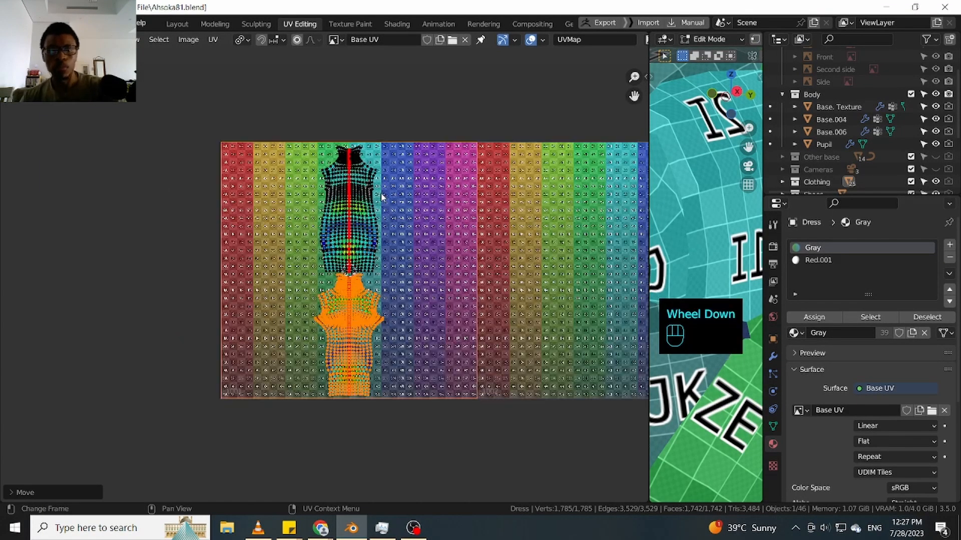
pyautogui.scroll(-3, 412, 205)
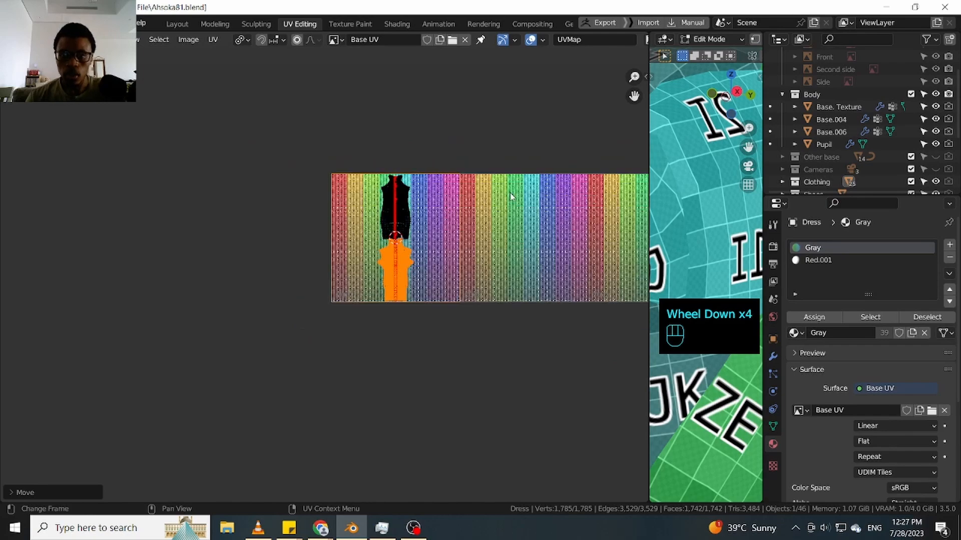
pyautogui.moveTo(511, 197); pyautogui.dragTo(359, 194, button='middle')
pyautogui.scroll(4, 334, 227)
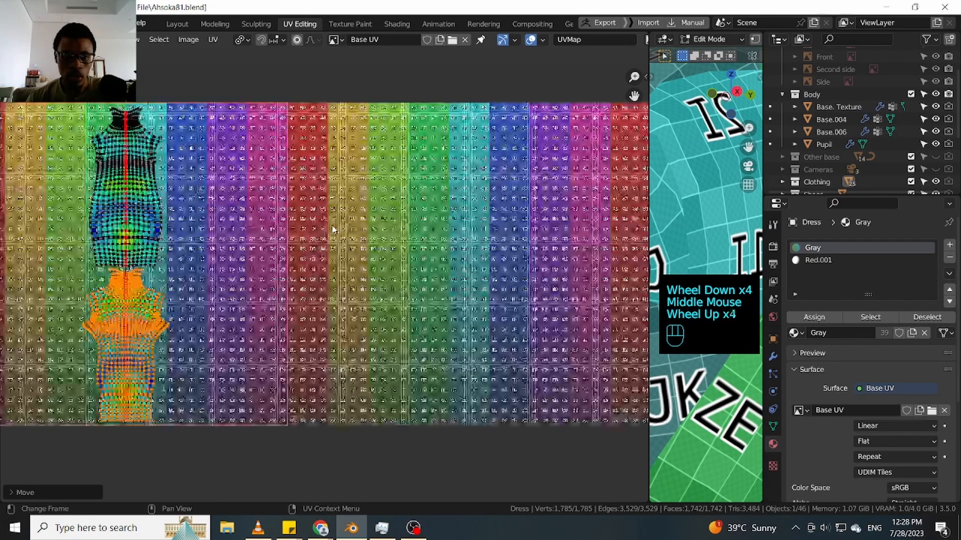
pyautogui.scroll(-1, 333, 229)
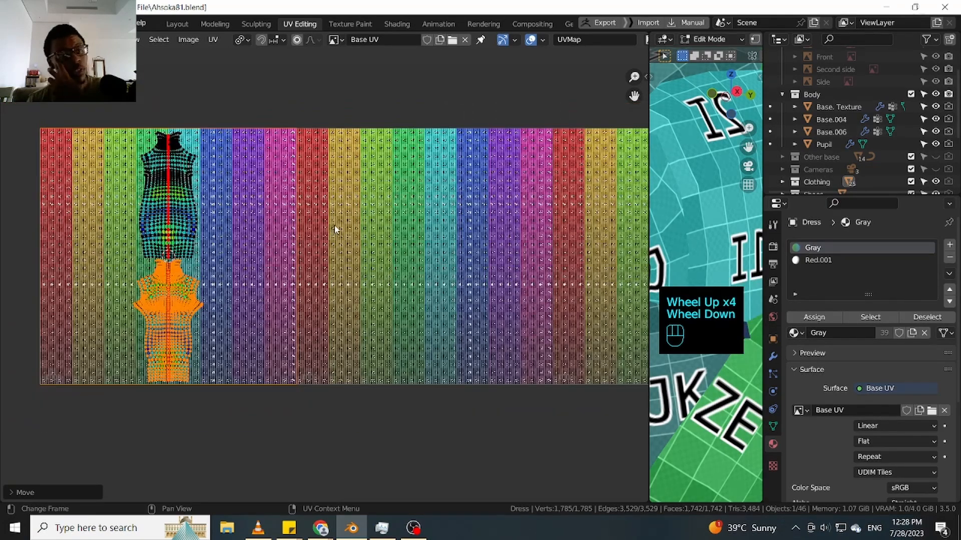
pyautogui.scroll(1, 235, 225)
pyautogui.scroll(-2, 221, 219)
pyautogui.scroll(1, 221, 219)
pyautogui.scroll(1, 227, 217)
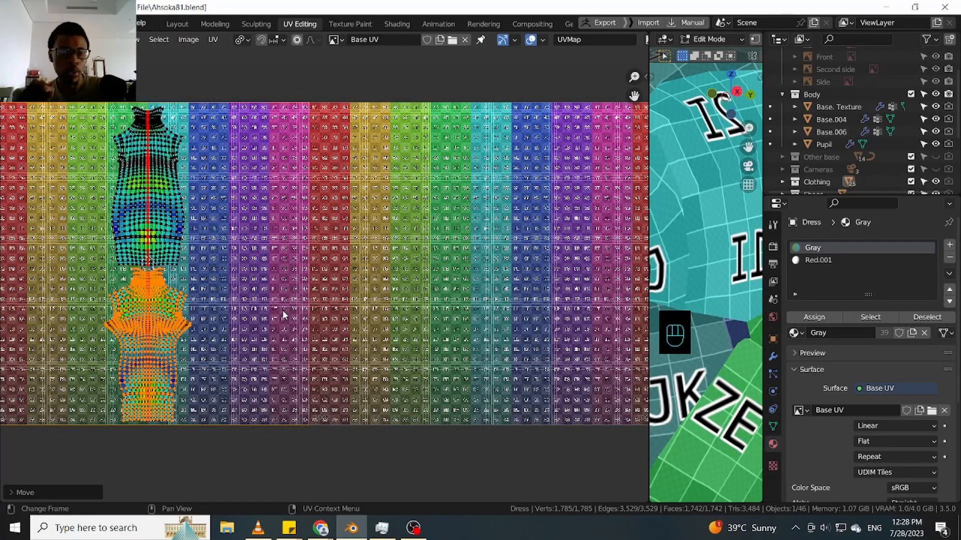
pyautogui.scroll(-1, 295, 290)
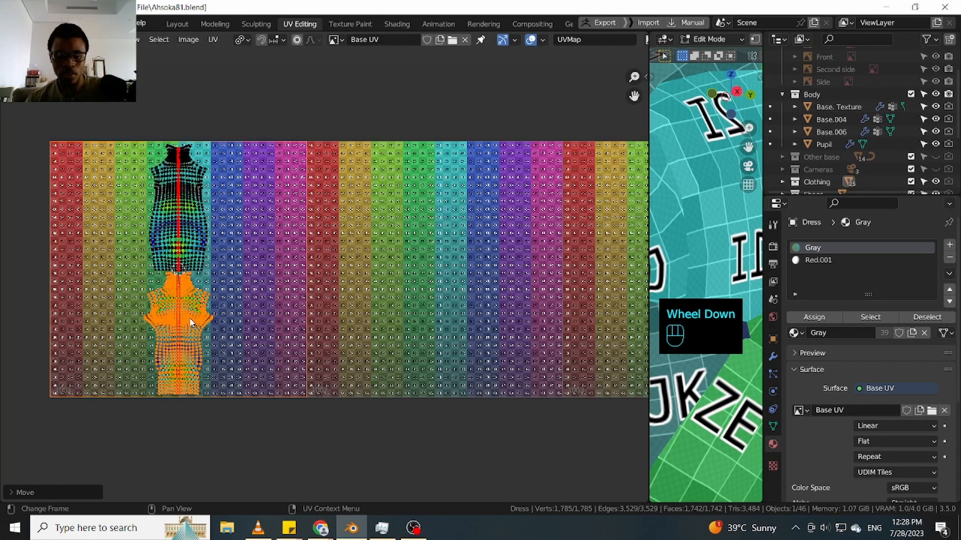
# Set the 2D cursor's X location to 1.5 in the UV editor
pyautogui.click(647, 76)
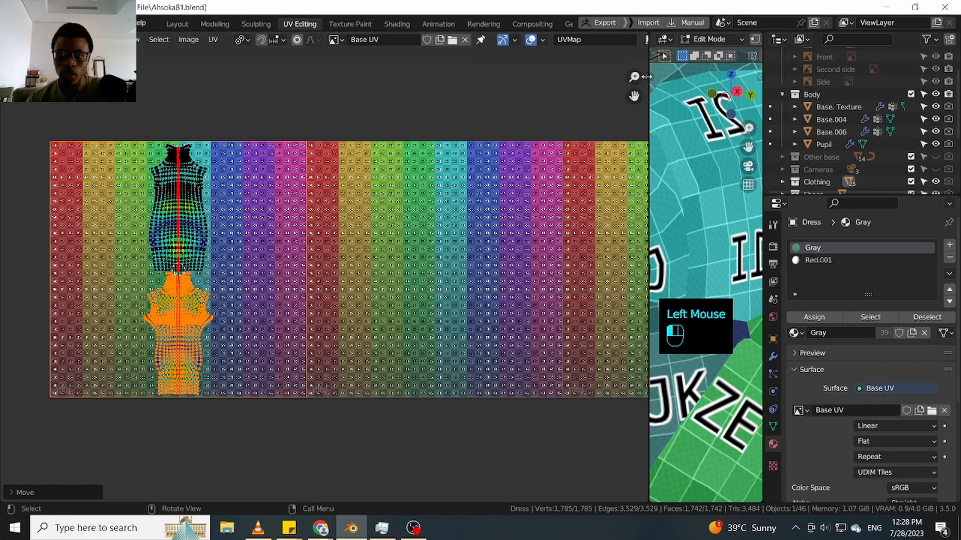
pyautogui.doubleClick(582, 170)
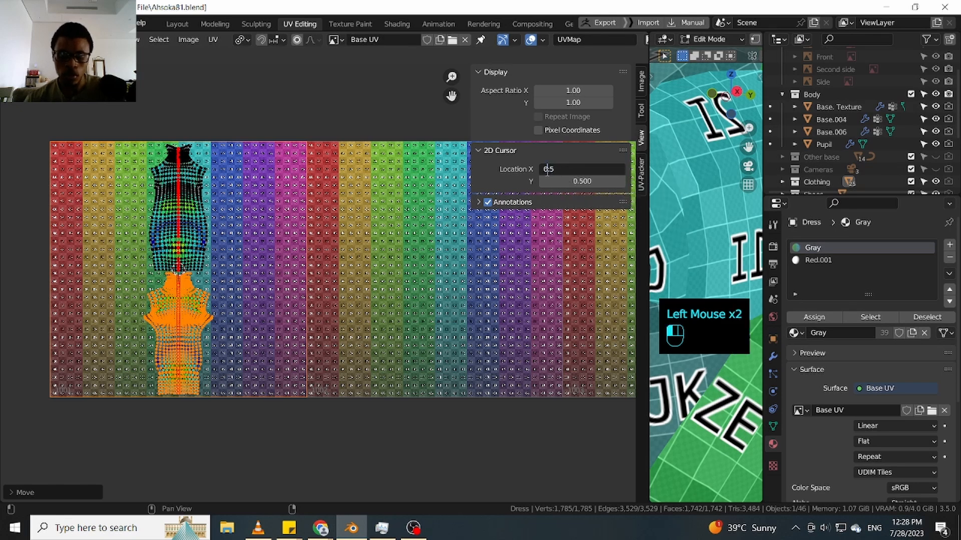
pyautogui.write('1.5')
pyautogui.press('Return')
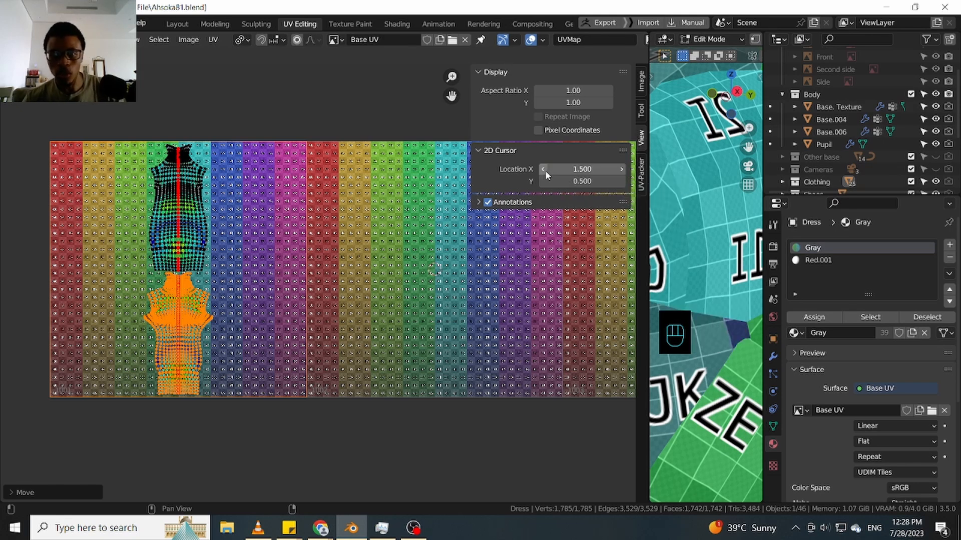
# Select both dress UV islands and scale them up around their individual origins
pyautogui.click(250, 287)
pyautogui.doubleClick(163, 331)
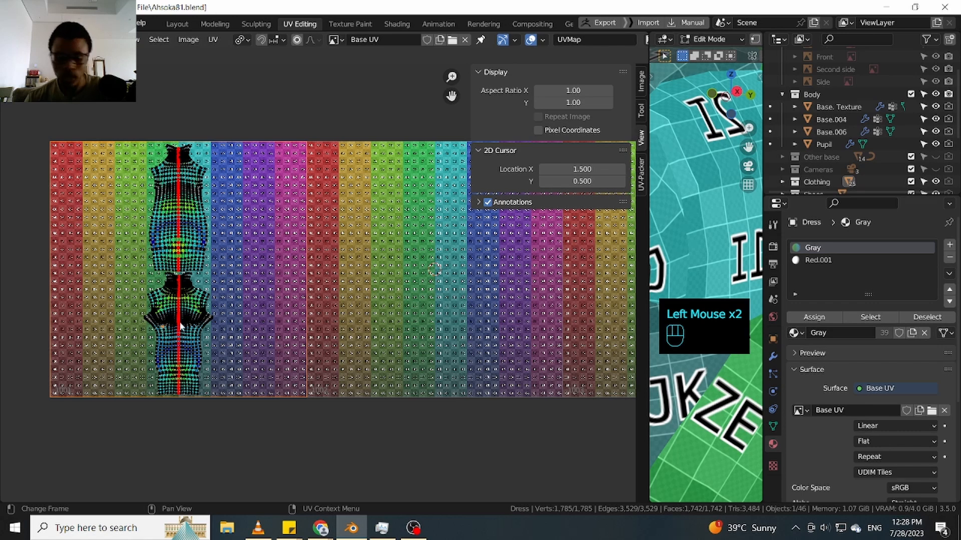
pyautogui.press('l')
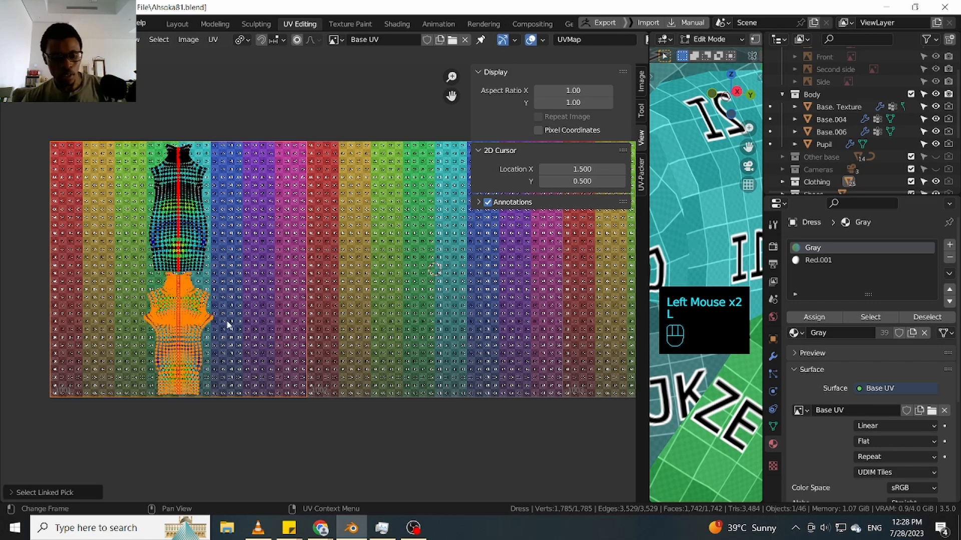
pyautogui.click(179, 249)
pyautogui.press('l')
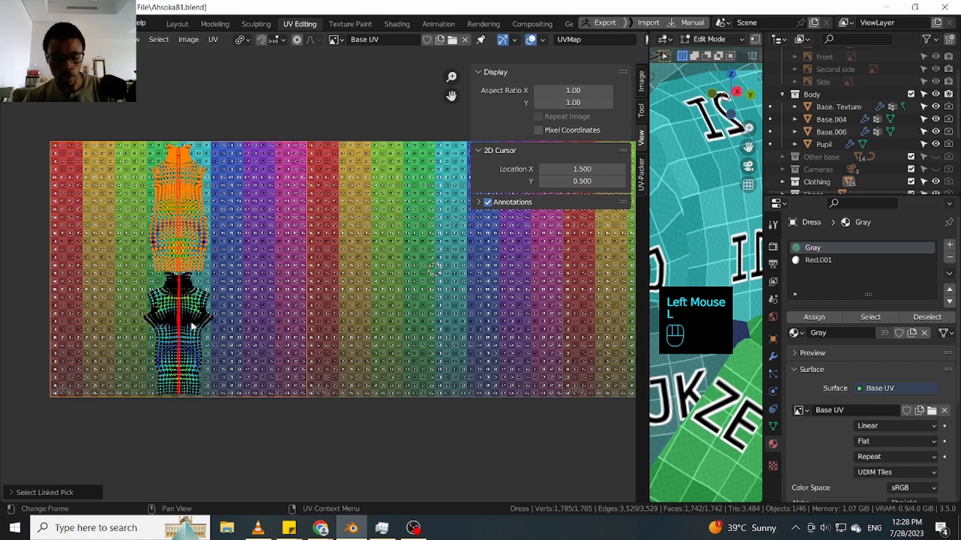
pyautogui.press('l')
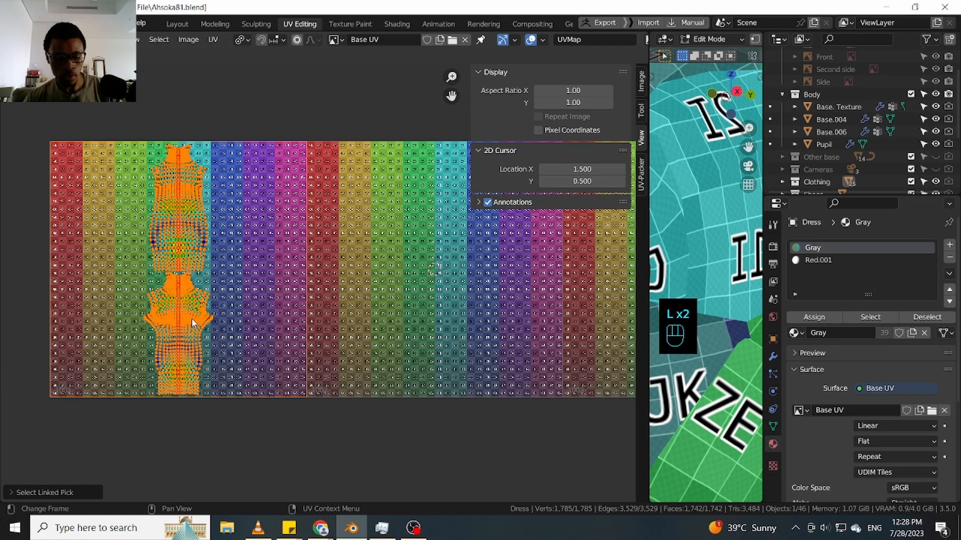
pyautogui.press('g')
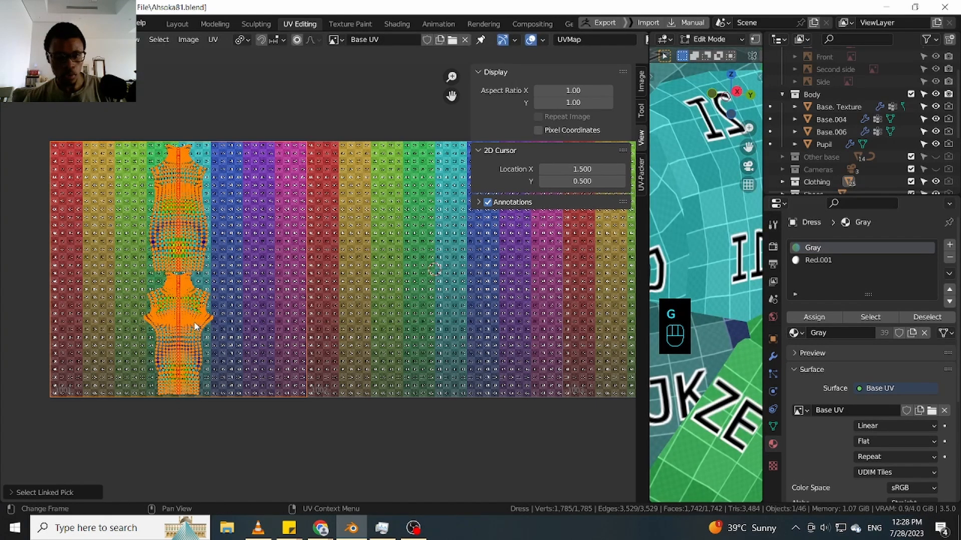
pyautogui.scroll(-1, 194, 321)
pyautogui.moveTo(194, 321); pyautogui.dragTo(218, 292, button='middle')
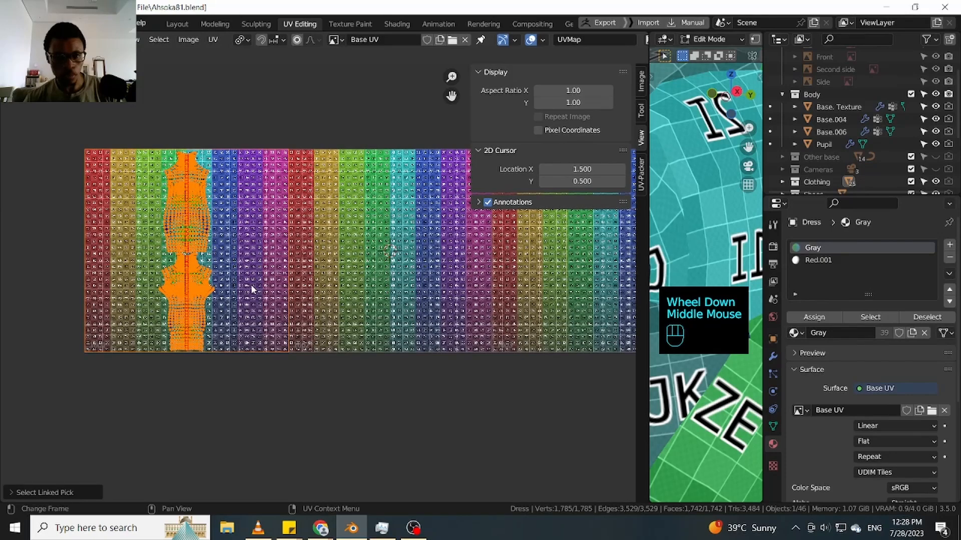
pyautogui.press('s')
pyautogui.click(276, 300)
# Place the back and front islands side by side in the first UV tile, with the back island on the left
pyautogui.click(203, 310)
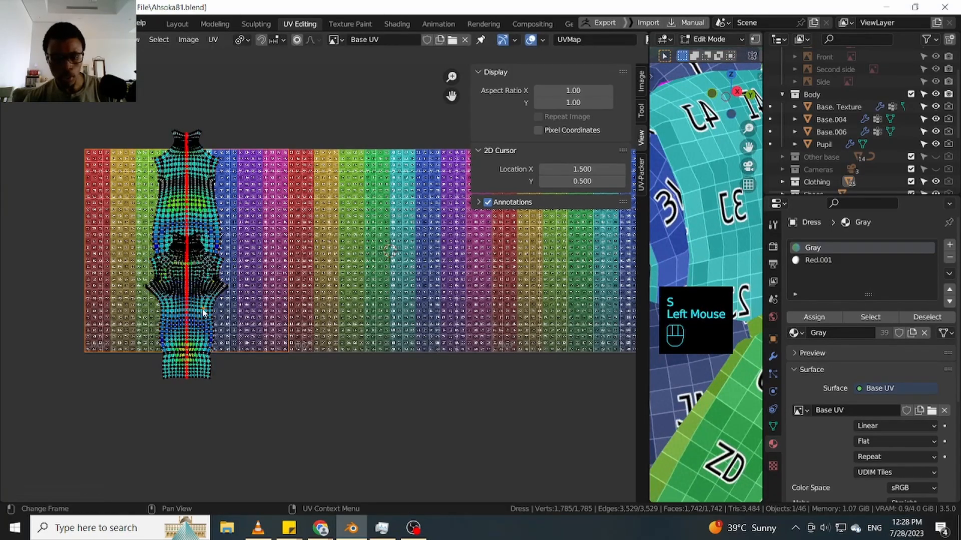
pyautogui.press('l')
pyautogui.press('g')
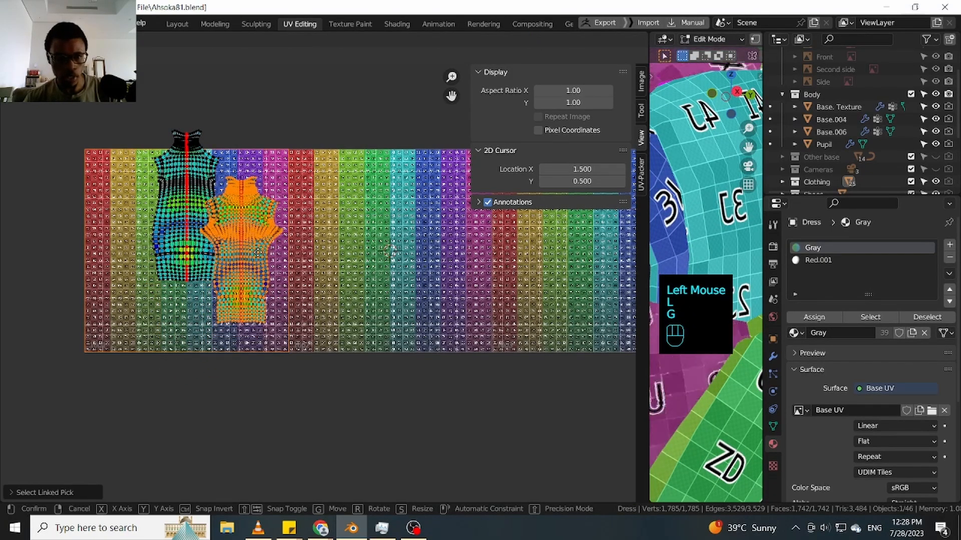
pyautogui.click(260, 244)
pyautogui.press('l')
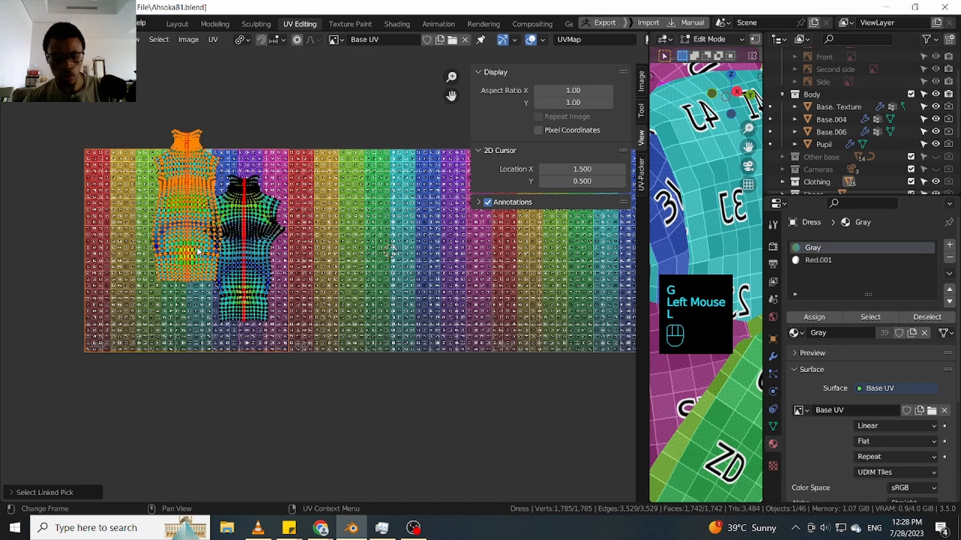
pyautogui.press('g')
pyautogui.click(155, 297)
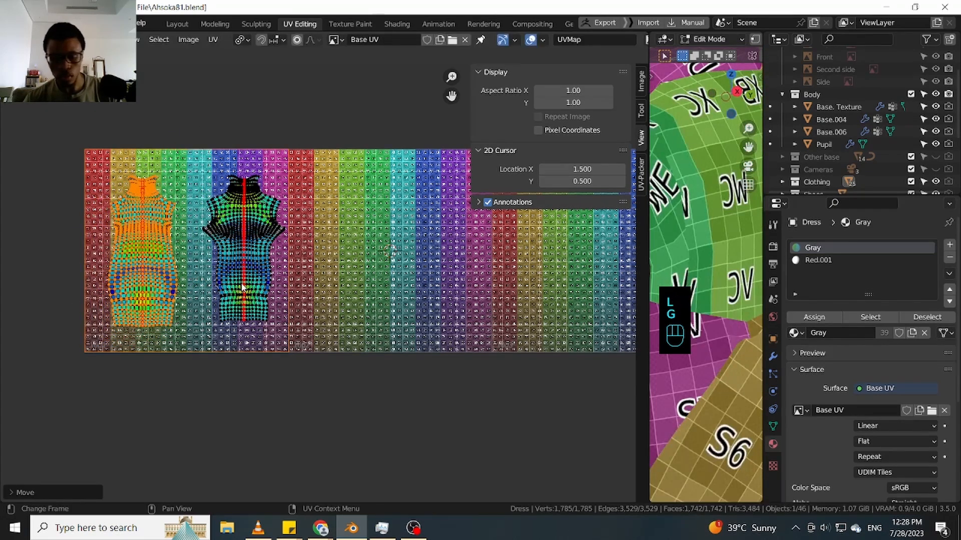
# Scale both side-by-side dress islands up together to nearly fill the first tile's height
pyautogui.press('l')
pyautogui.press('l')
pyautogui.press('s')
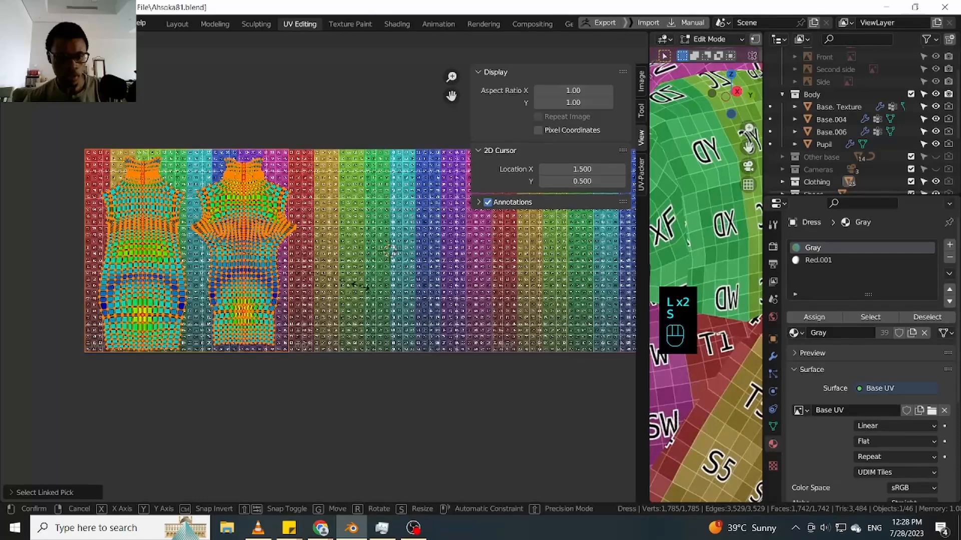
pyautogui.click(318, 282)
# Move the back dress island up slightly so its lower edge lies inside the first tile
pyautogui.scroll(2, 156, 222)
pyautogui.click(160, 241)
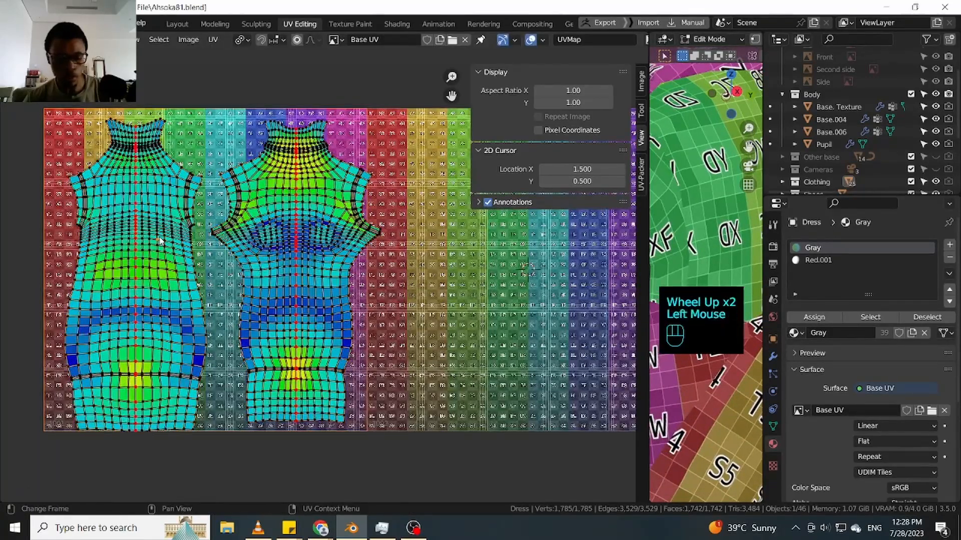
pyautogui.press('l')
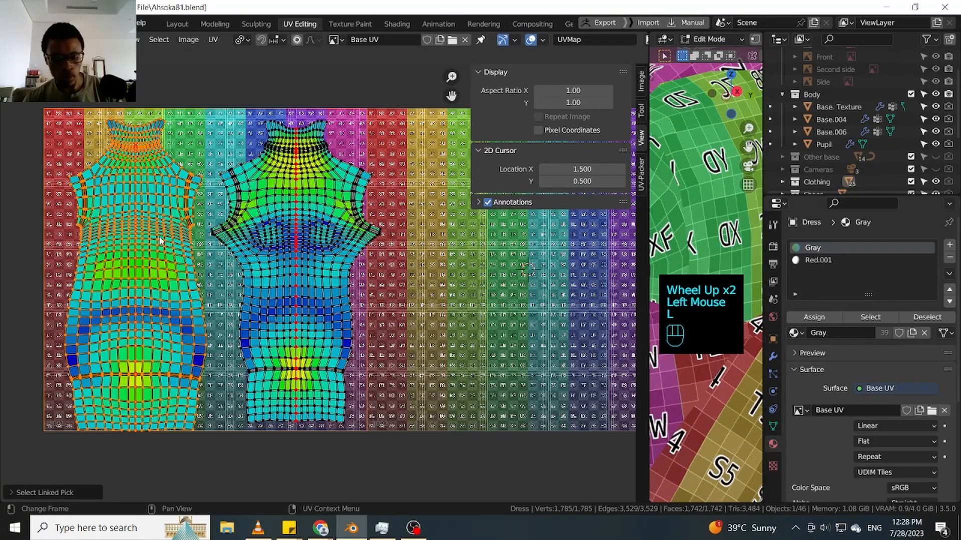
pyautogui.press('g')
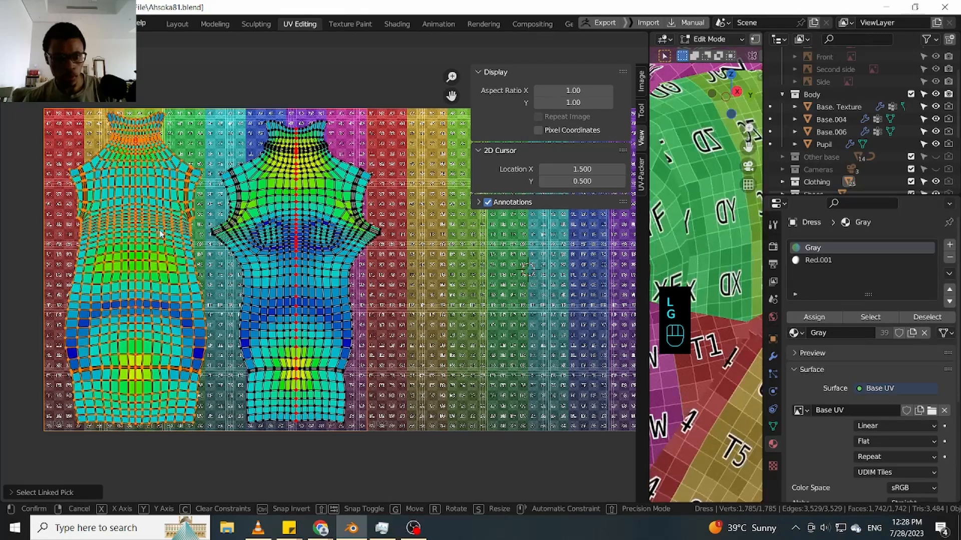
pyautogui.click(184, 238)
# Select both the front and back dress islands and move them slightly left together within the first UV tile
pyautogui.click(301, 270)
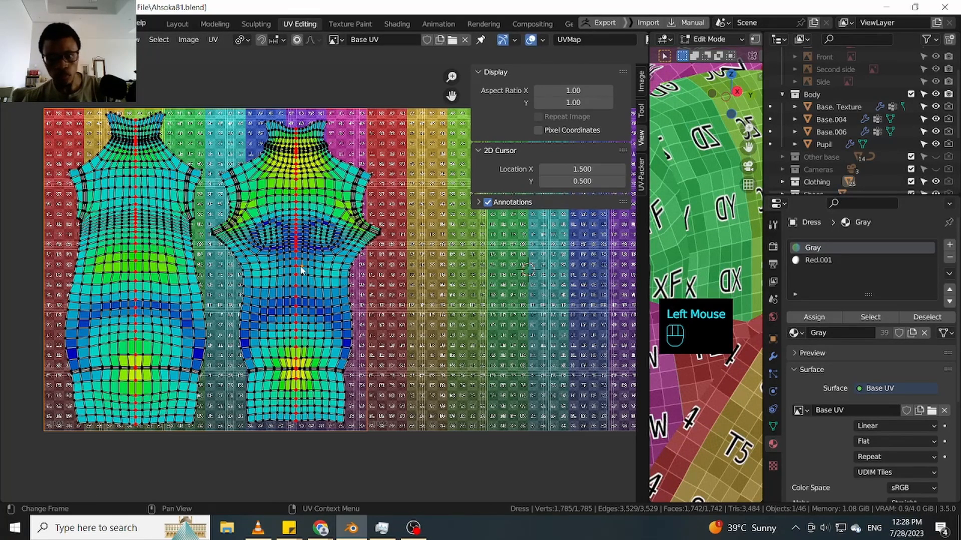
pyautogui.press('l')
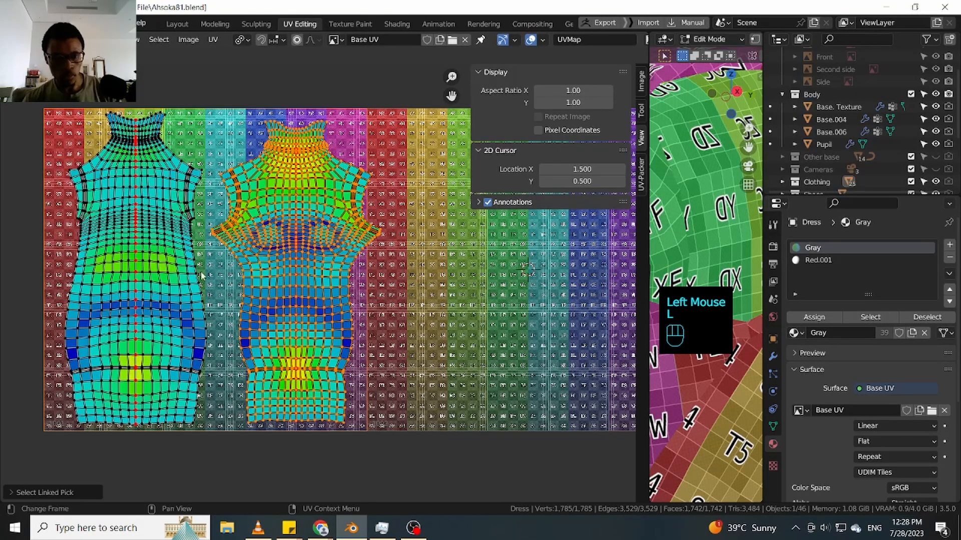
pyautogui.press('l')
pyautogui.press('g')
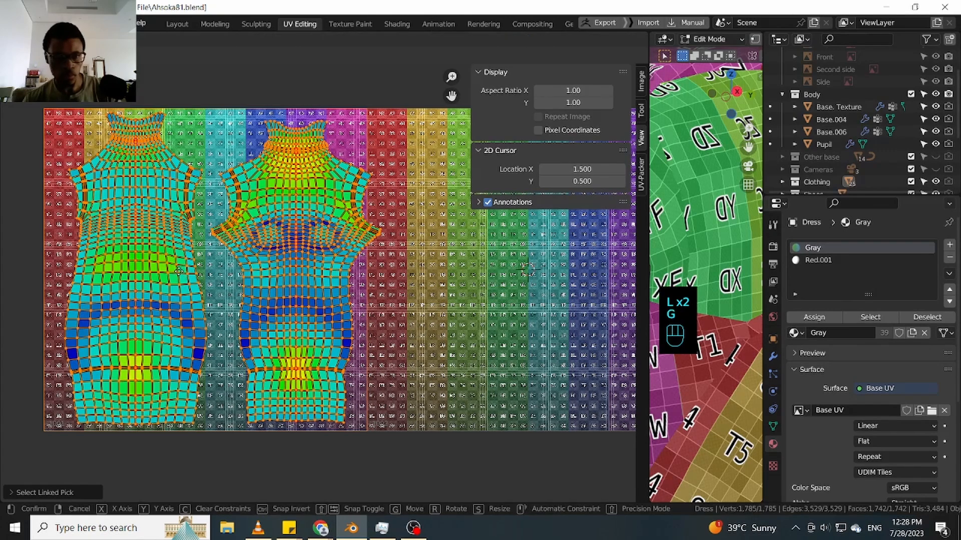
pyautogui.rightClick(171, 270)
pyautogui.press('g')
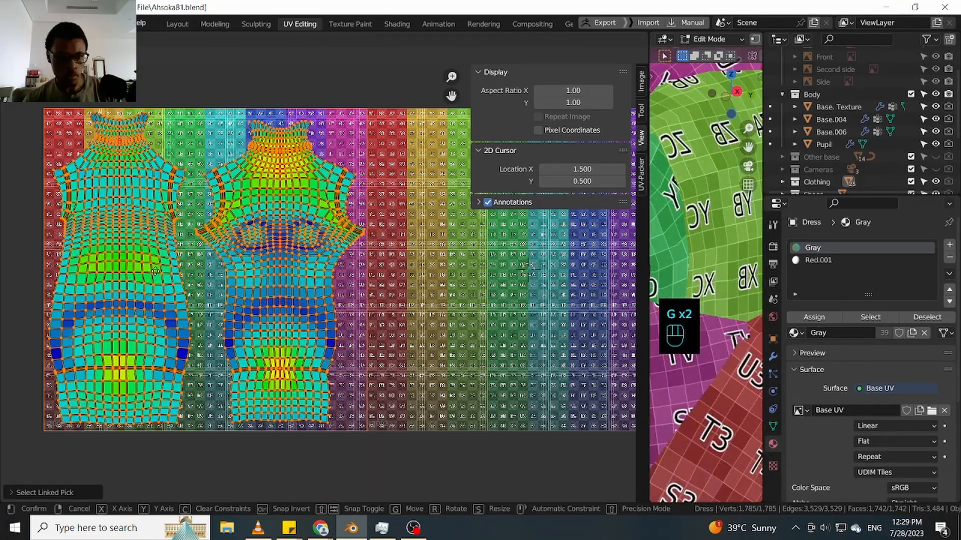
pyautogui.click(156, 271)
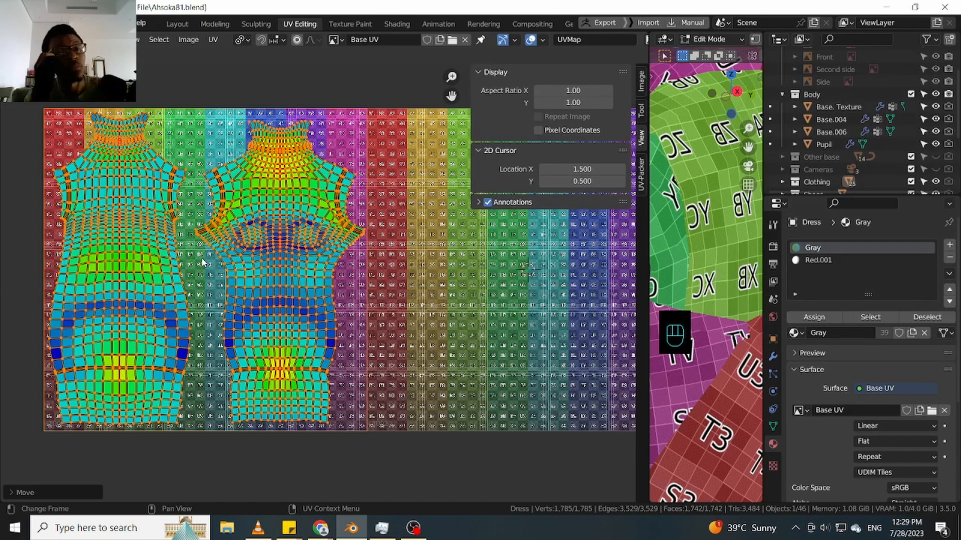
# Examine the checker pattern on the 3D dress and the placement of both islands within the first UV tile
pyautogui.scroll(-3, 662, 254)
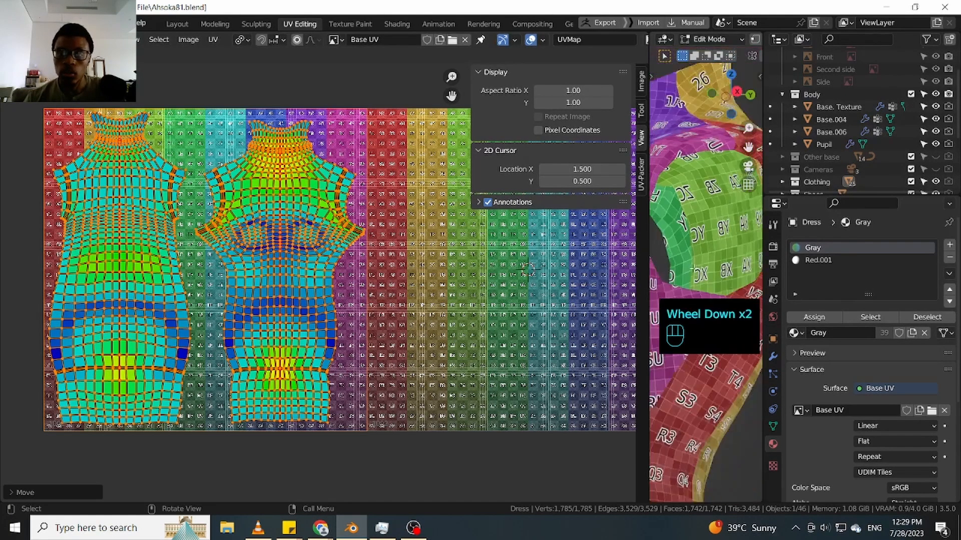
pyautogui.moveTo(660, 258); pyautogui.dragTo(655, 285, button='middle')
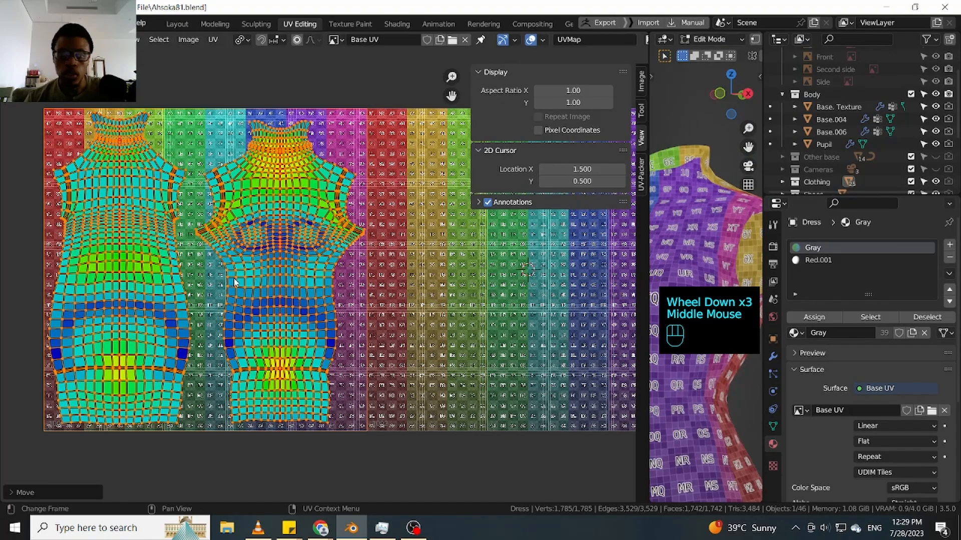
pyautogui.scroll(2, 180, 282)
pyautogui.scroll(-2, 109, 242)
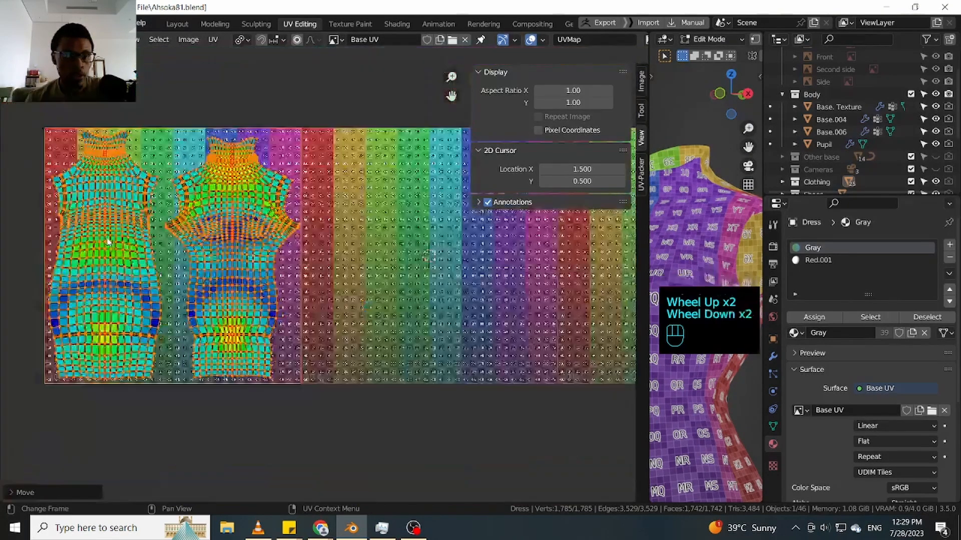
pyautogui.scroll(2, 107, 242)
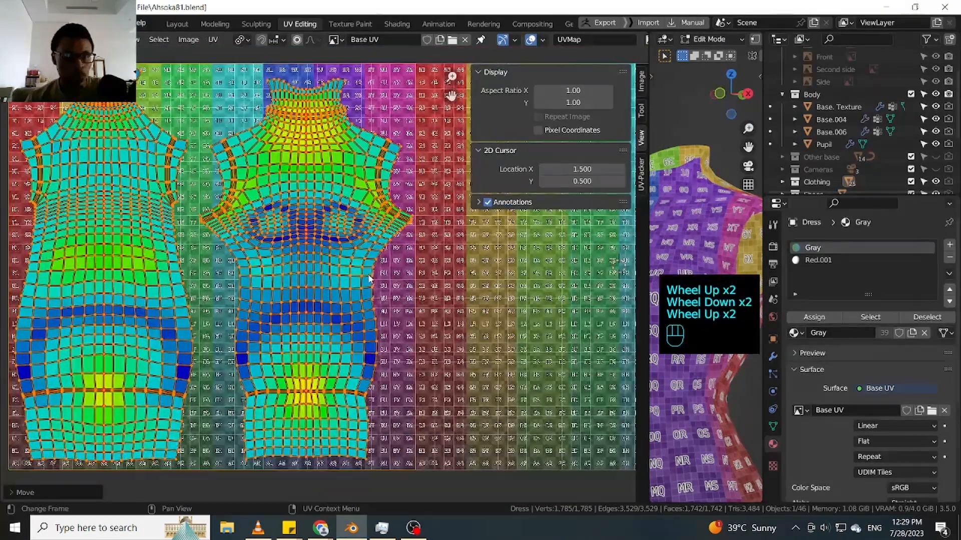
pyautogui.scroll(-1, 368, 278)
pyautogui.press('n')
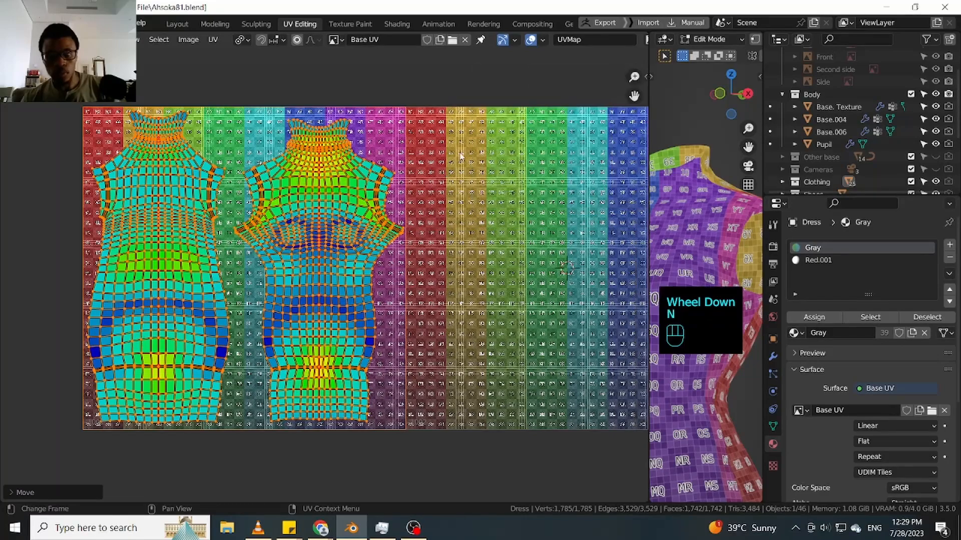
pyautogui.scroll(2, 357, 188)
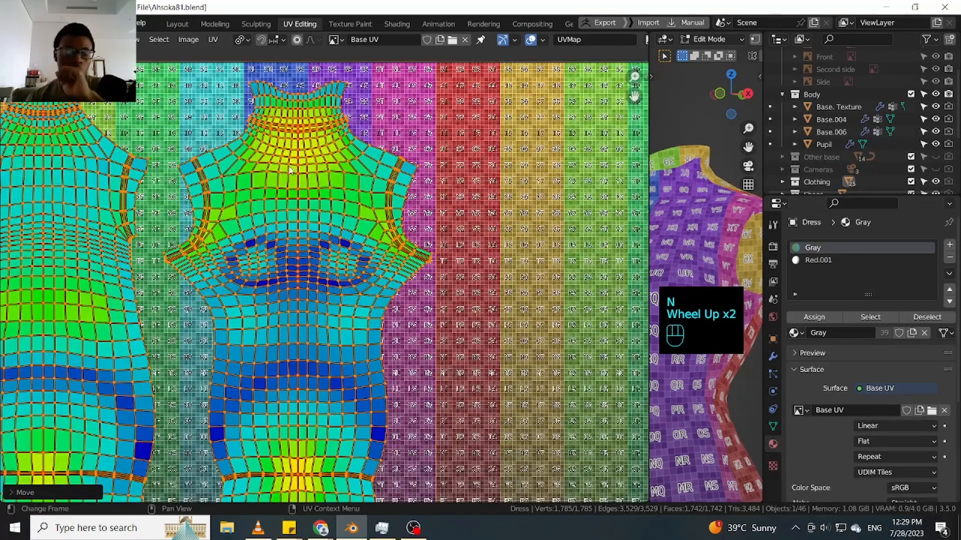
pyautogui.moveTo(289, 167); pyautogui.dragTo(332, 154, button='middle')
pyautogui.scroll(-5, 332, 155)
pyautogui.moveTo(332, 228); pyautogui.dragTo(326, 166, button='middle')
pyautogui.click(324, 166)
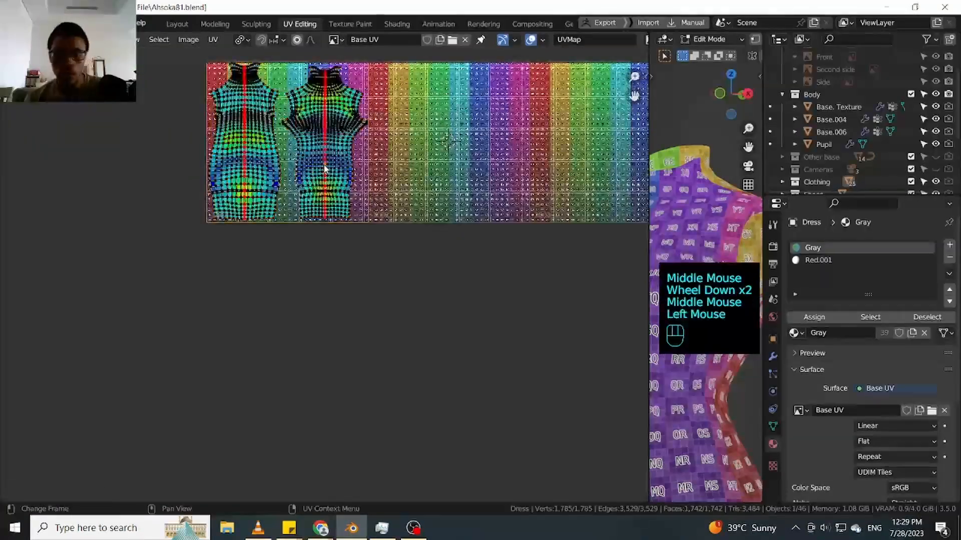
pyautogui.press('l')
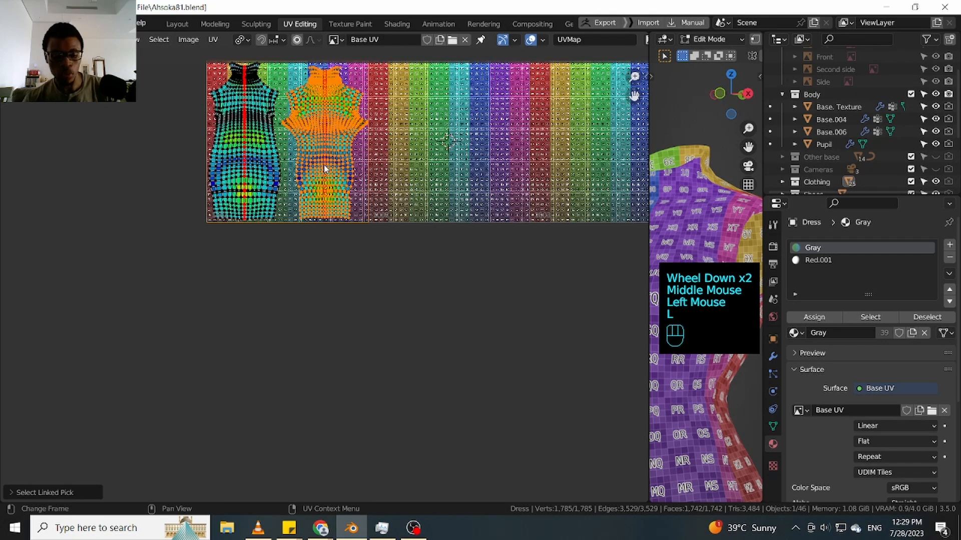
pyautogui.press('g')
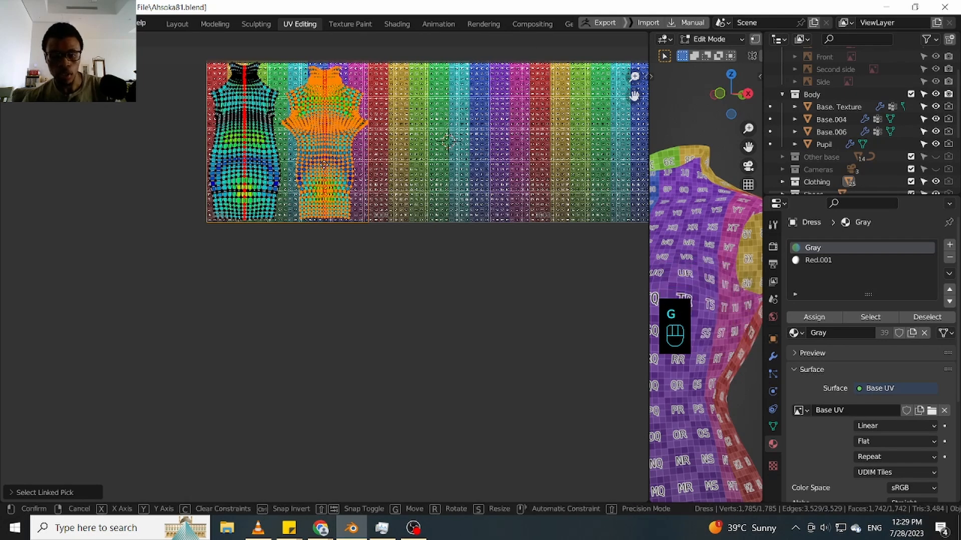
pyautogui.click(324, 165)
# Select the vertical centre edge loop of the front dress island
pyautogui.scroll(4, 329, 163)
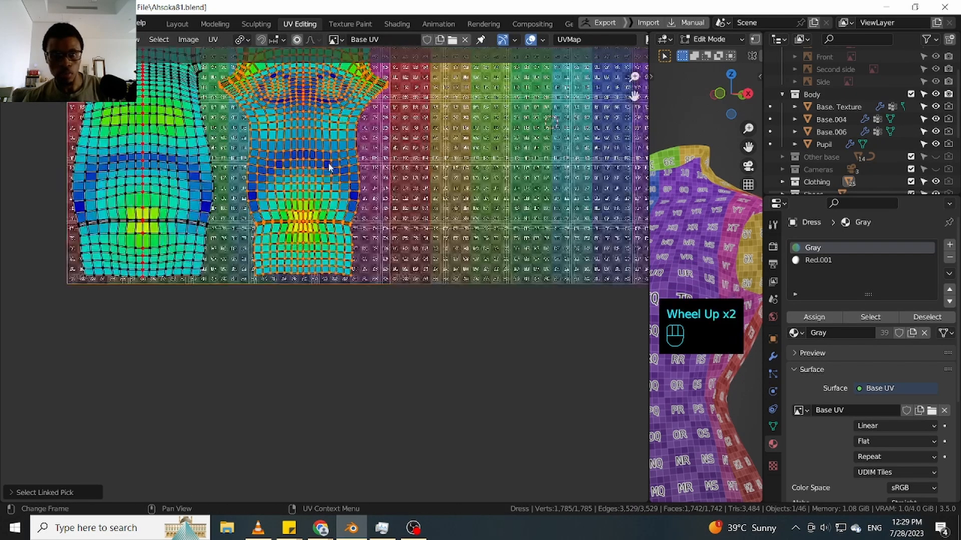
pyautogui.click(279, 209)
pyautogui.click(278, 208)
pyautogui.keyDown('alt'); pyautogui.click(279, 209); pyautogui.keyUp('alt')
pyautogui.scroll(-2, 295, 209)
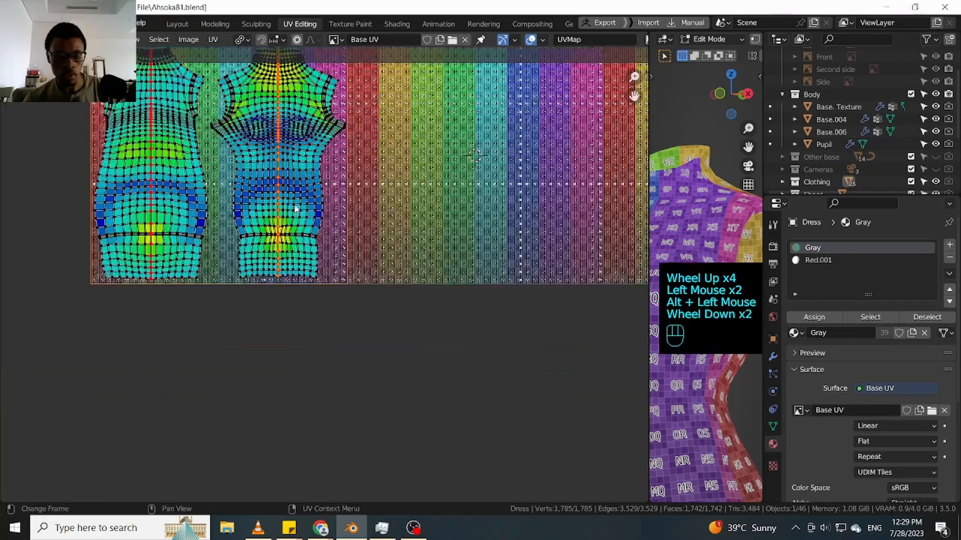
pyautogui.press('s')
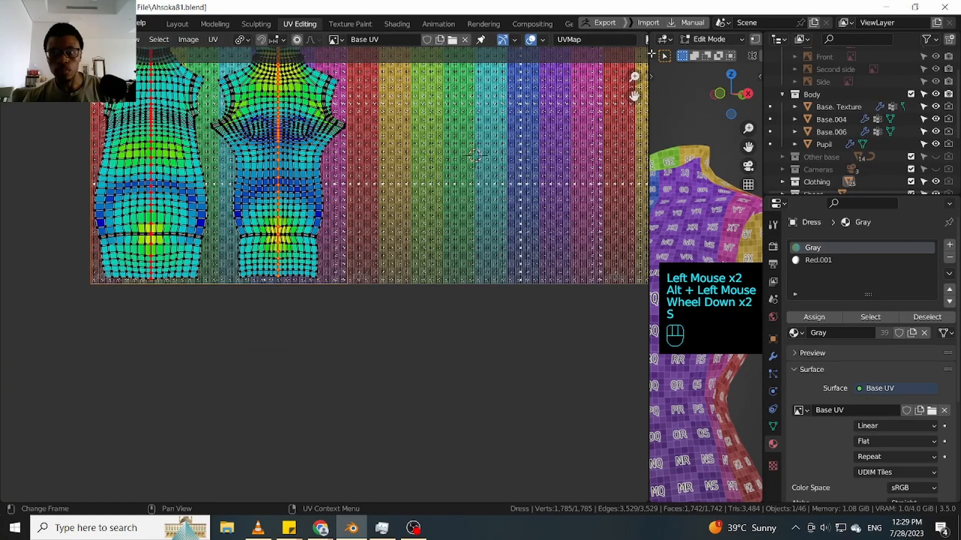
# Set the 2D cursor's X location to 0.5
pyautogui.click(645, 76)
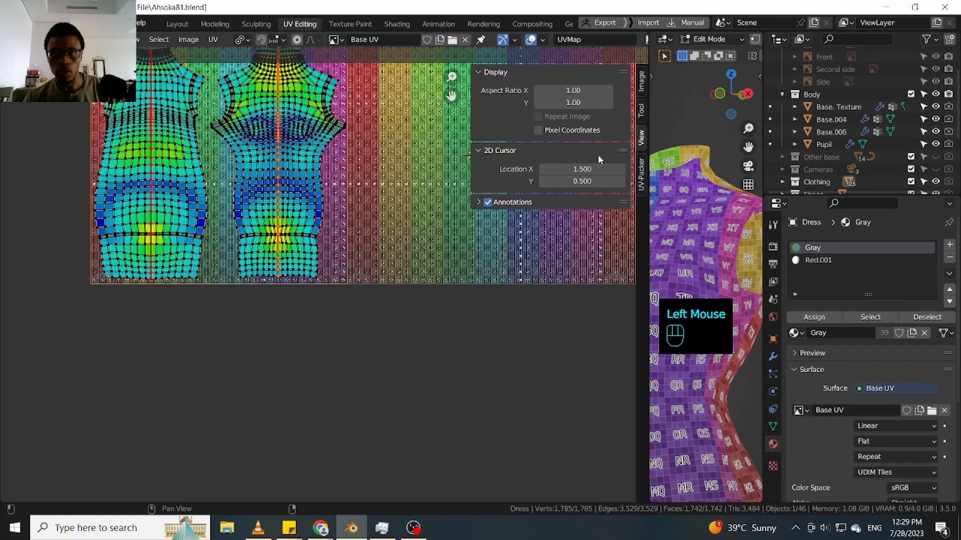
pyautogui.doubleClick(575, 170)
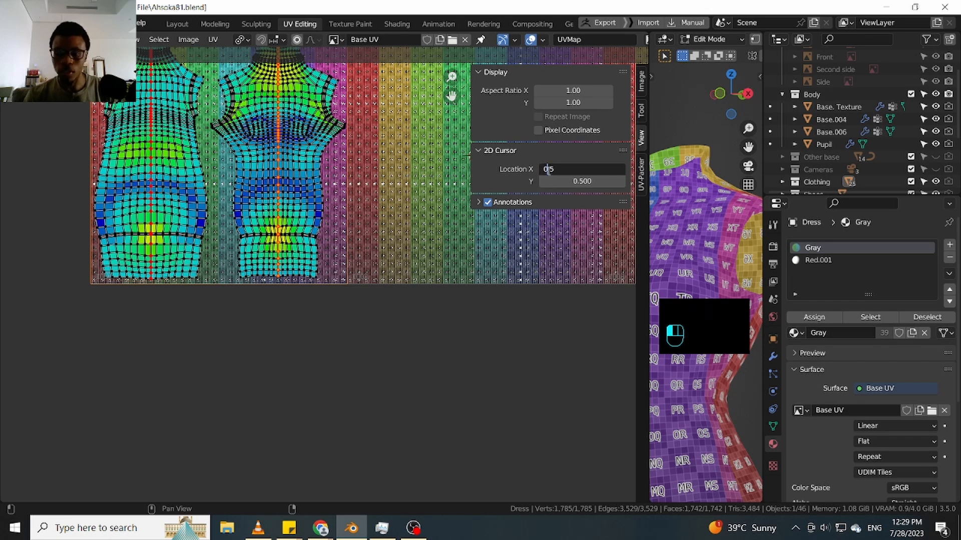
pyautogui.press('Return')
pyautogui.scroll(1, 316, 167)
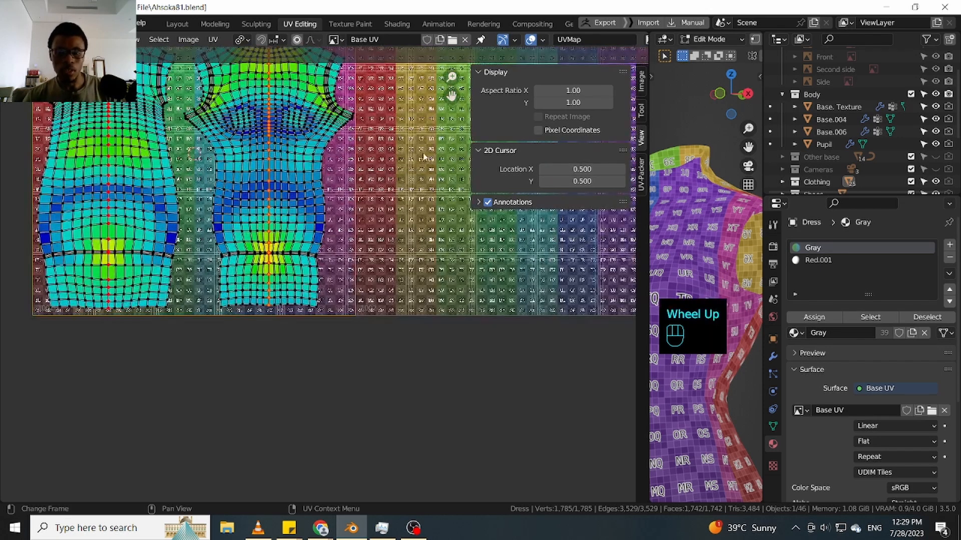
pyautogui.press('n')
# Switch the pivot to the 2D cursor and scale the front island's centre loop onto it, centring the island in the tile
pyautogui.scroll(1, 273, 179)
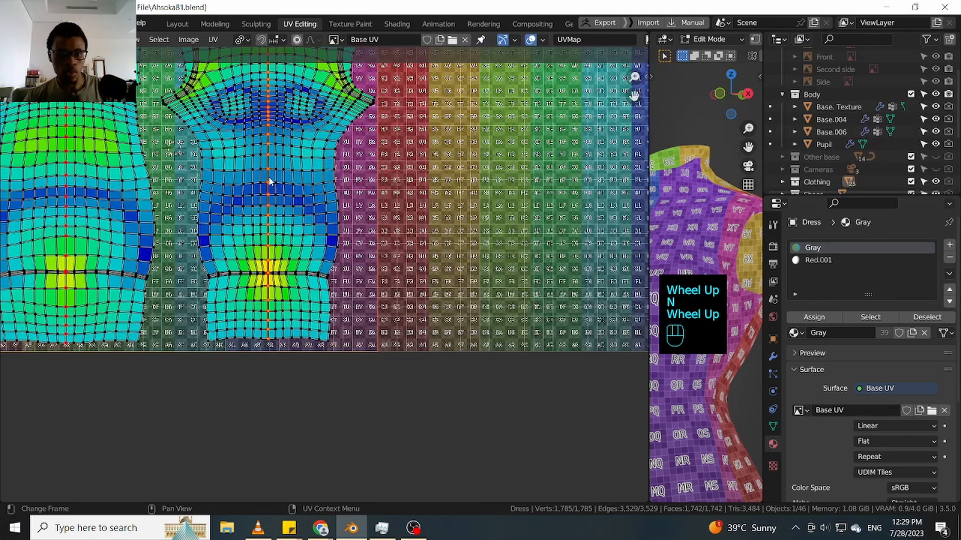
pyautogui.press('s')
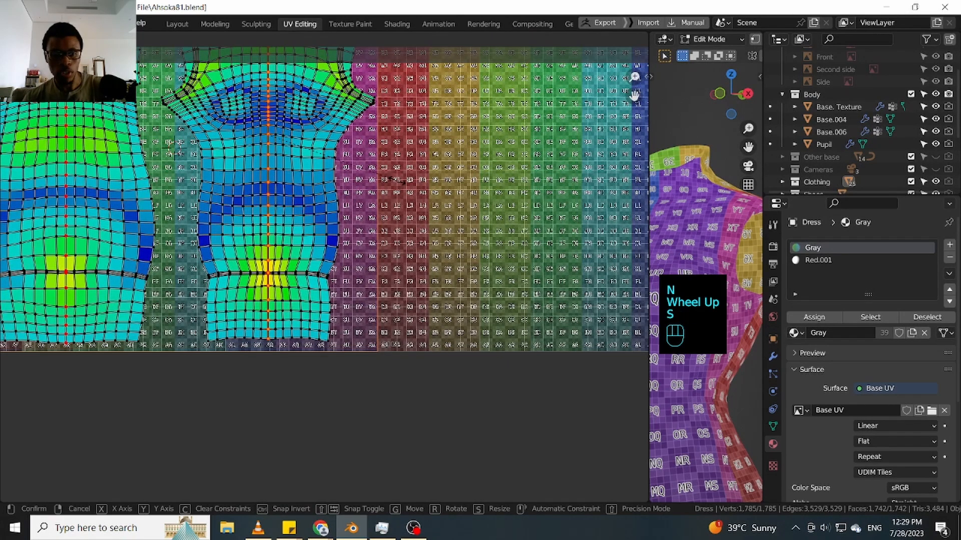
pyautogui.click(396, 180)
pyautogui.press('.')
pyautogui.click(483, 184)
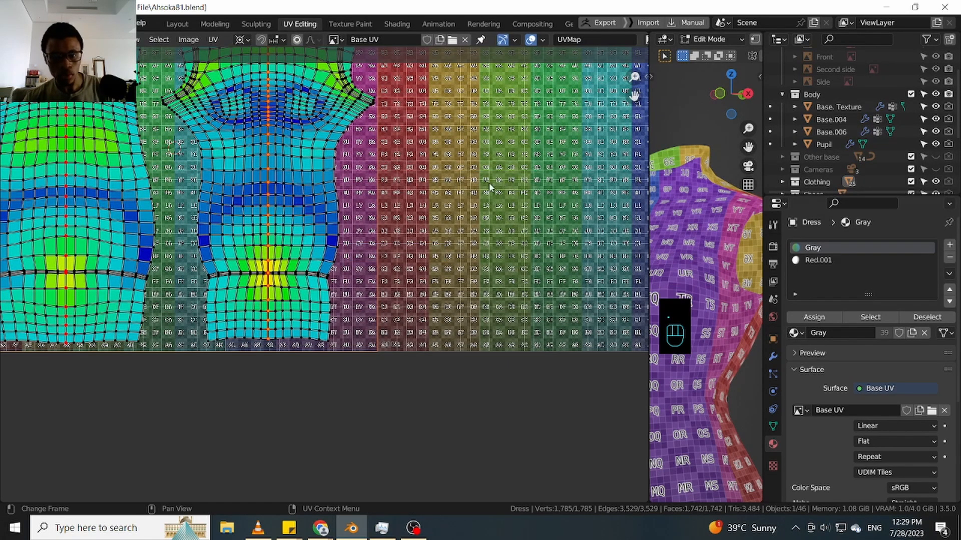
pyautogui.press('s')
pyautogui.click(484, 186)
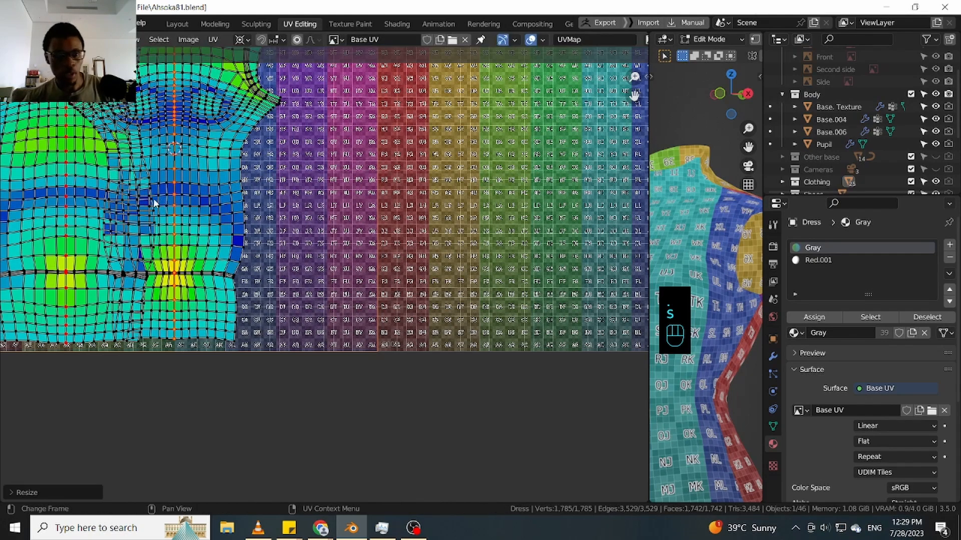
# Select the back island's vertical centre loop and scale it onto the 2D cursor so the back island overlaps the front one
pyautogui.scroll(3, 245, 222)
pyautogui.keyDown('alt'); pyautogui.click(197, 219); pyautogui.keyUp('alt')
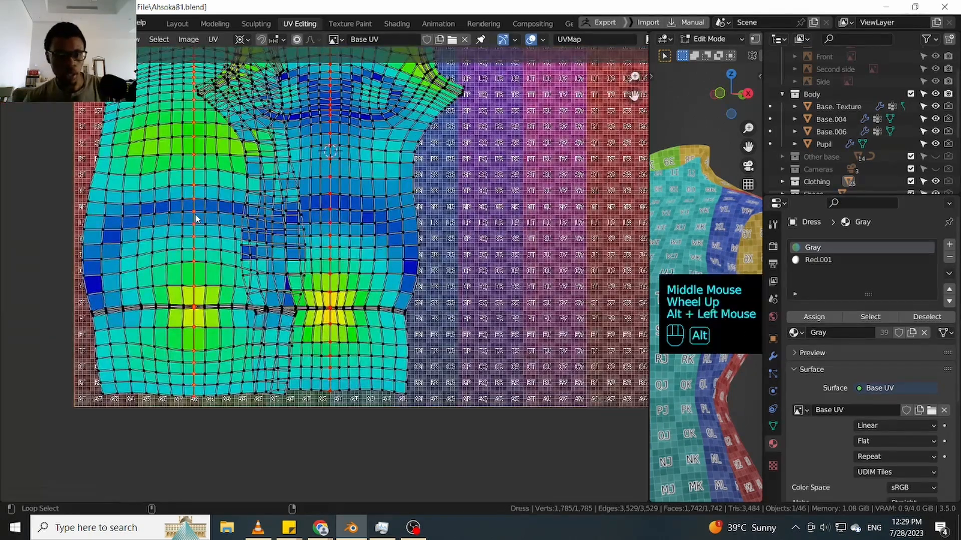
pyautogui.press('s')
pyautogui.click(235, 220)
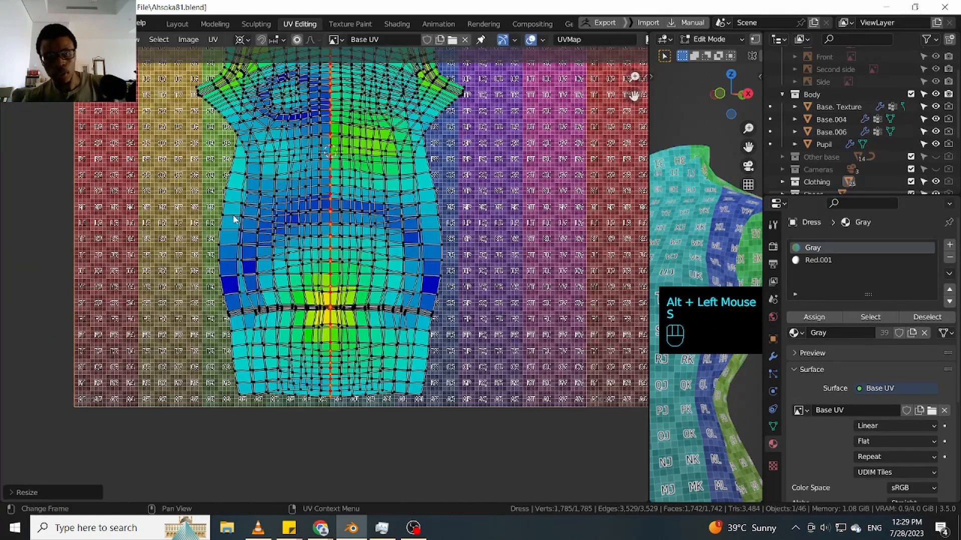
# Try moving the back island's centre loop to the left of the front island, and undo the move
pyautogui.scroll(-2, 303, 213)
pyautogui.scroll(1, 306, 213)
pyautogui.keyDown('shift'); pyautogui.moveTo(319, 159); pyautogui.dragTo(328, 170, button='middle'); pyautogui.keyUp('shift')
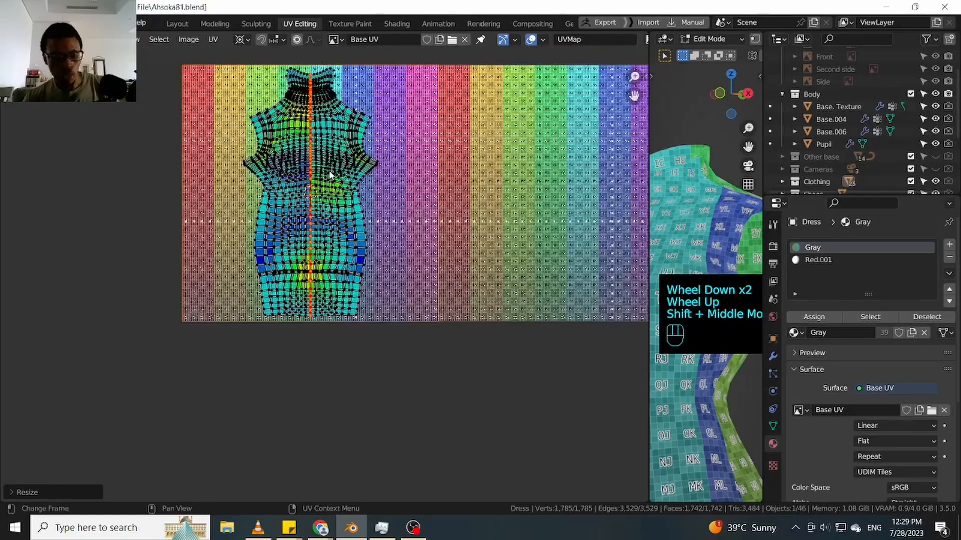
pyautogui.press('g')
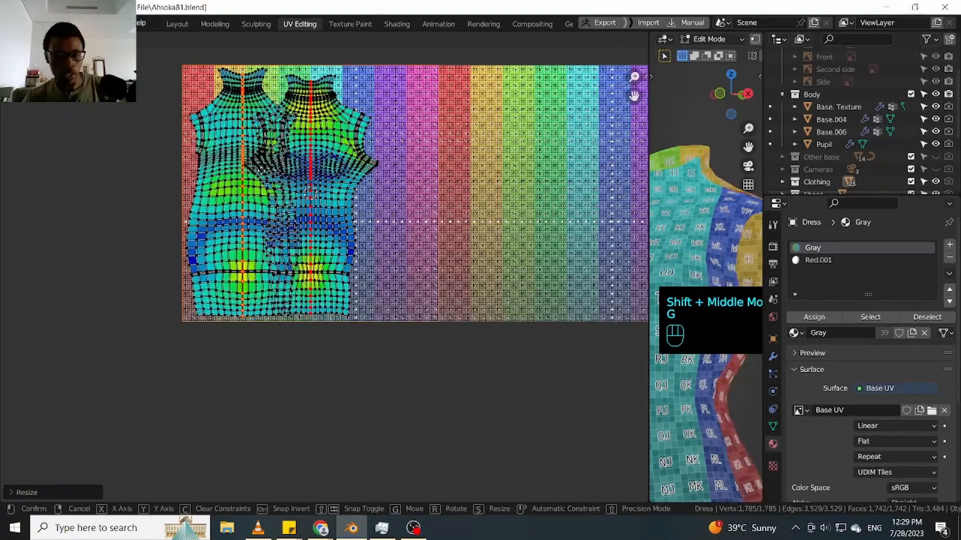
pyautogui.rightClick(261, 171)
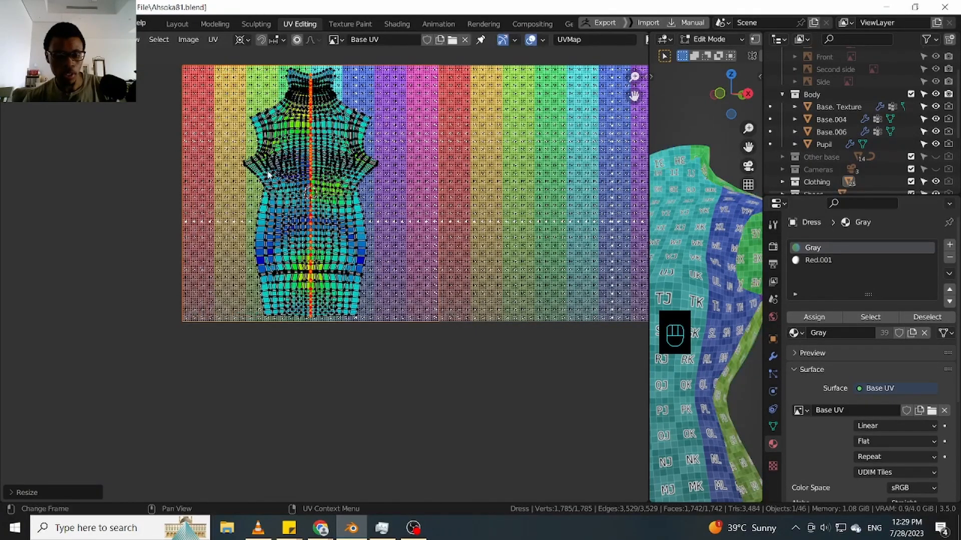
pyautogui.press('g')
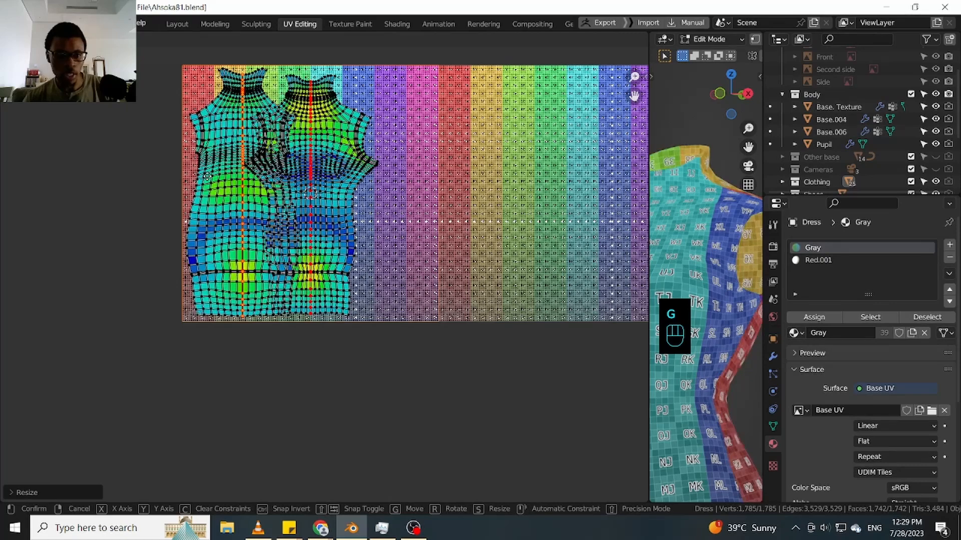
pyautogui.click(208, 177)
pyautogui.click(307, 200)
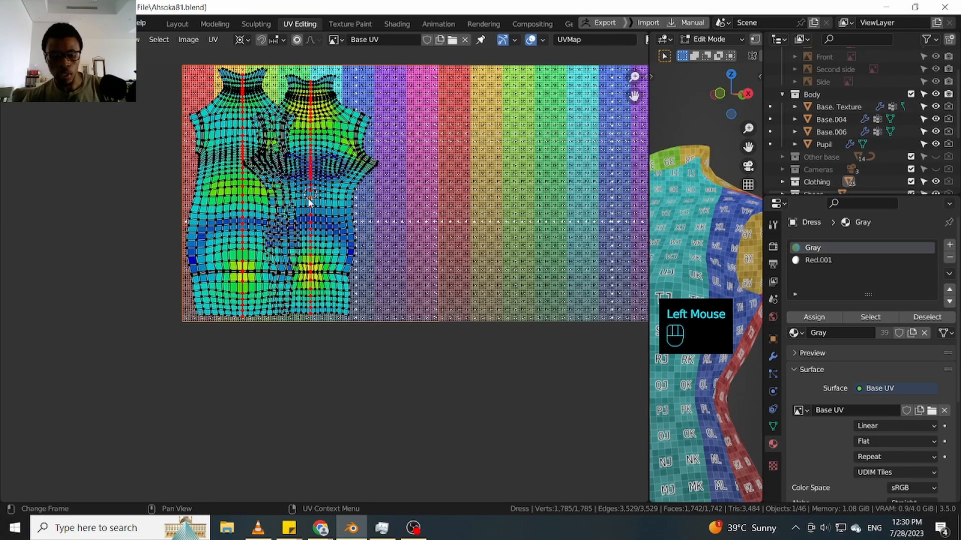
pyautogui.hotkey('ctrl', 'z')
pyautogui.hotkey('ctrl', 'z')
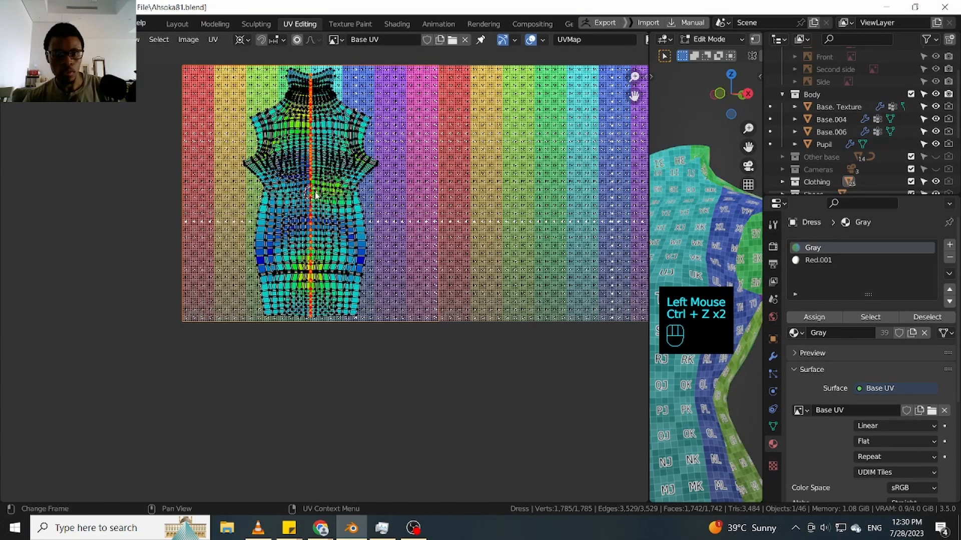
# Widen the 3D viewport and select the dress's back faces linked up to the seams to isolate the back UV island
pyautogui.scroll(2, 320, 193)
pyautogui.scroll(-2, 327, 191)
pyautogui.scroll(-1, 630, 239)
pyautogui.middleClick(666, 243)
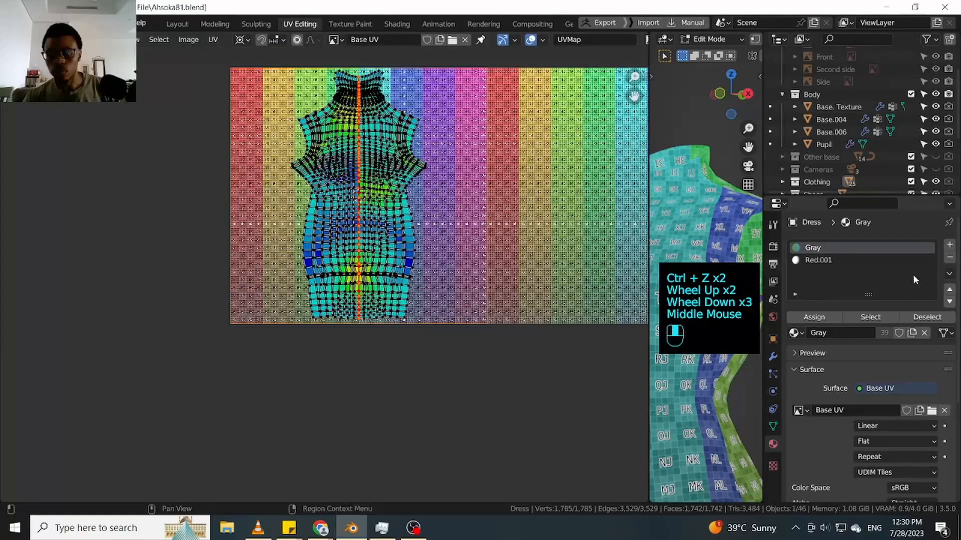
pyautogui.moveTo(648, 243); pyautogui.dragTo(575, 243)
pyautogui.press('Tab')
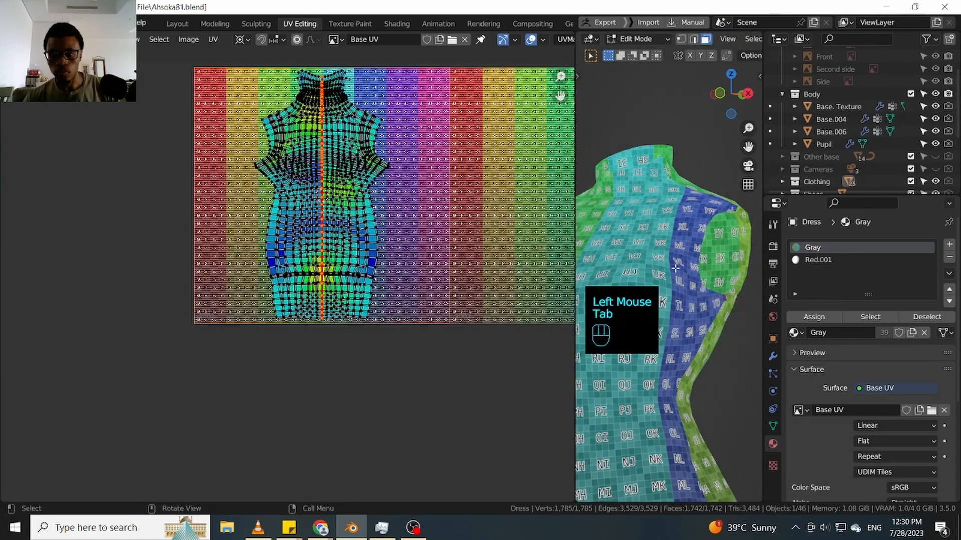
pyautogui.click(665, 270)
pyautogui.press('l')
pyautogui.scroll(2, 351, 226)
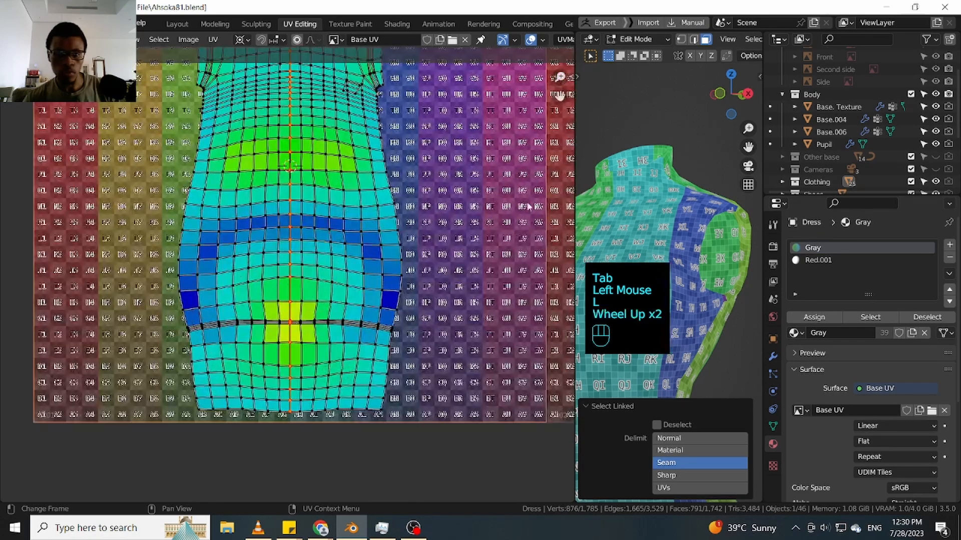
# Examine the stretch colours of the dress back panel's UV island from the hem to the collar beside the 3D model
pyautogui.moveTo(578, 192); pyautogui.dragTo(680, 192)
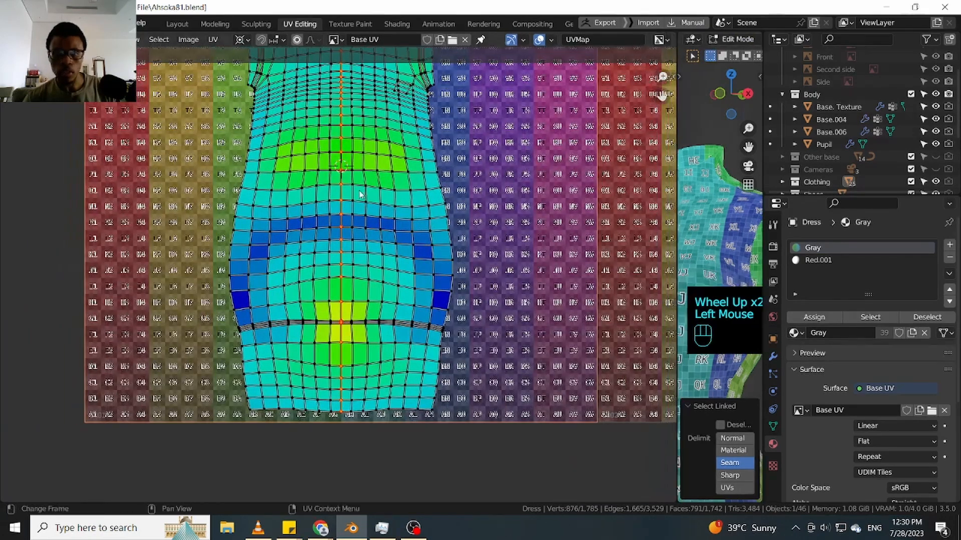
pyautogui.scroll(-5, 357, 193)
pyautogui.keyDown('shift'); pyautogui.moveTo(357, 135); pyautogui.dragTo(371, 194, button='middle'); pyautogui.keyUp('shift')
pyautogui.scroll(1, 372, 194)
pyautogui.scroll(4, 371, 193)
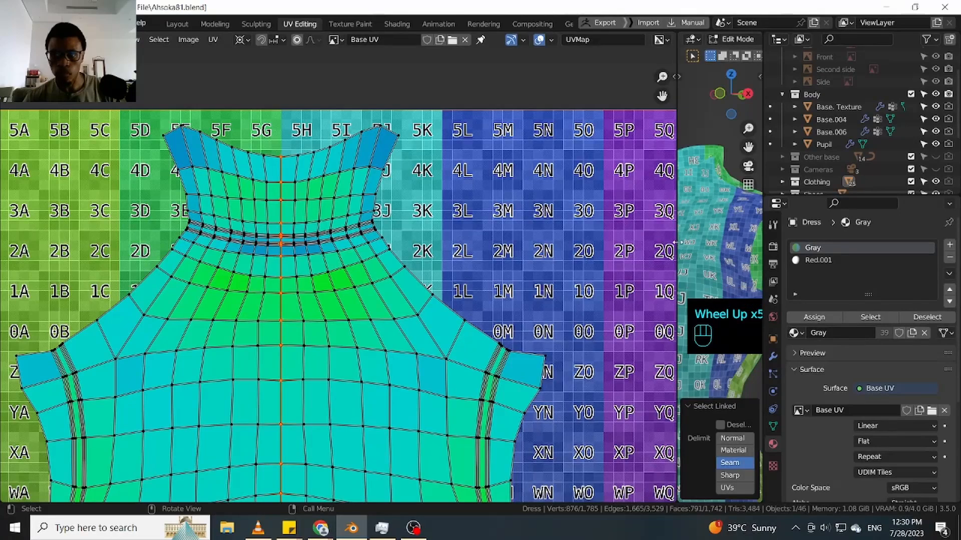
pyautogui.moveTo(676, 238); pyautogui.dragTo(509, 242)
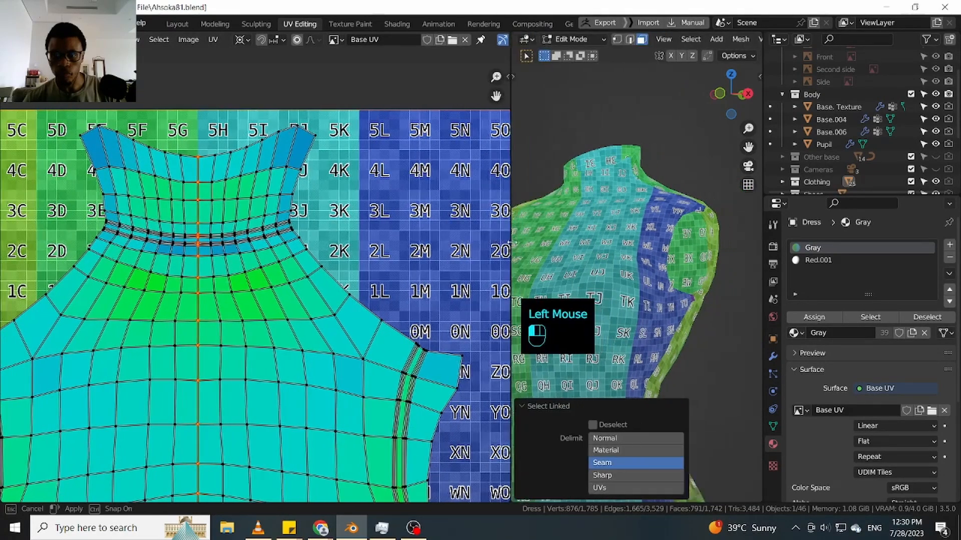
pyautogui.keyDown('shift'); pyautogui.moveTo(695, 215); pyautogui.dragTo(672, 235, button='middle'); pyautogui.keyUp('shift')
pyautogui.scroll(-2, 706, 205)
pyautogui.moveTo(673, 235)
pyautogui.mouseDown(button='middle')
pyautogui.moveTo(655, 255)
pyautogui.moveTo(673, 249)
pyautogui.mouseUp(button='middle')
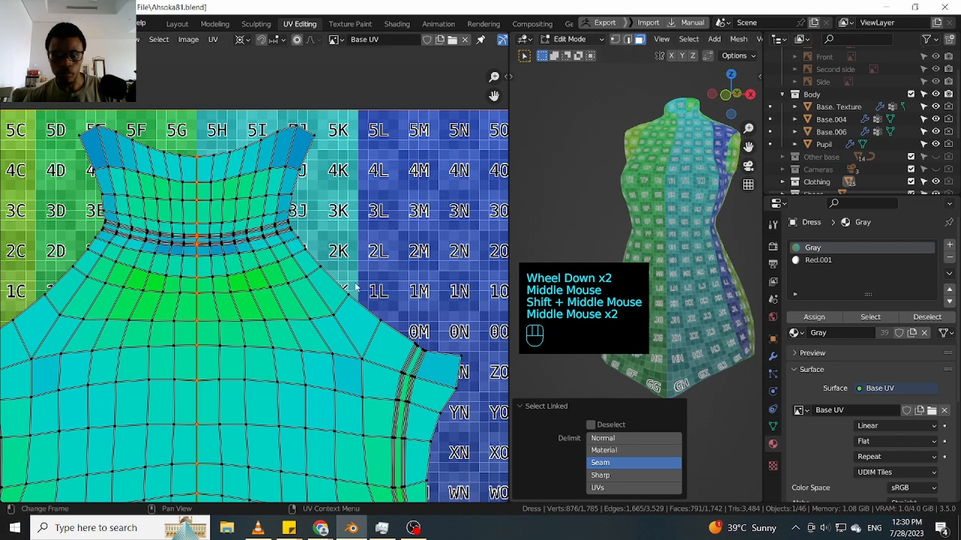
pyautogui.scroll(-2, 345, 236)
pyautogui.moveTo(345, 235); pyautogui.dragTo(341, 219, button='middle')
pyautogui.scroll(1, 340, 218)
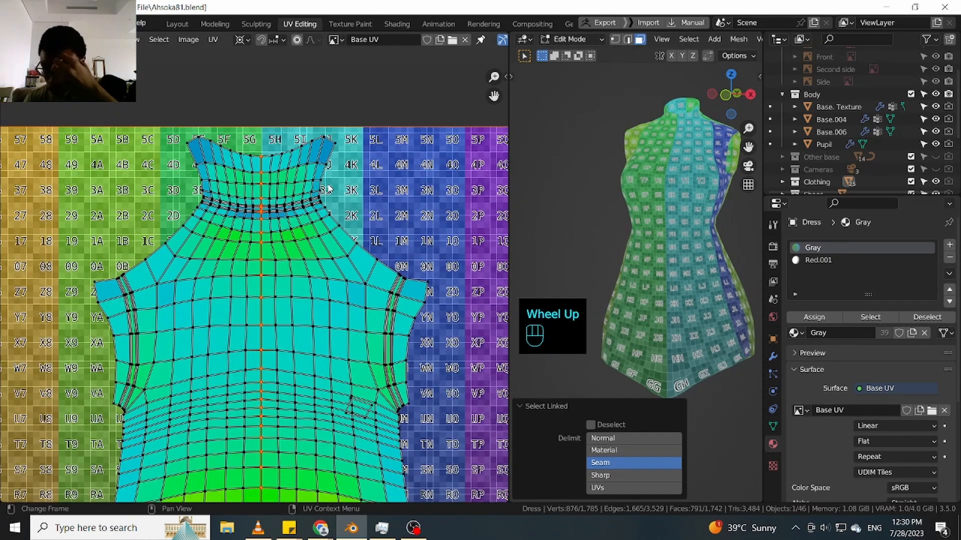
pyautogui.click(336, 150)
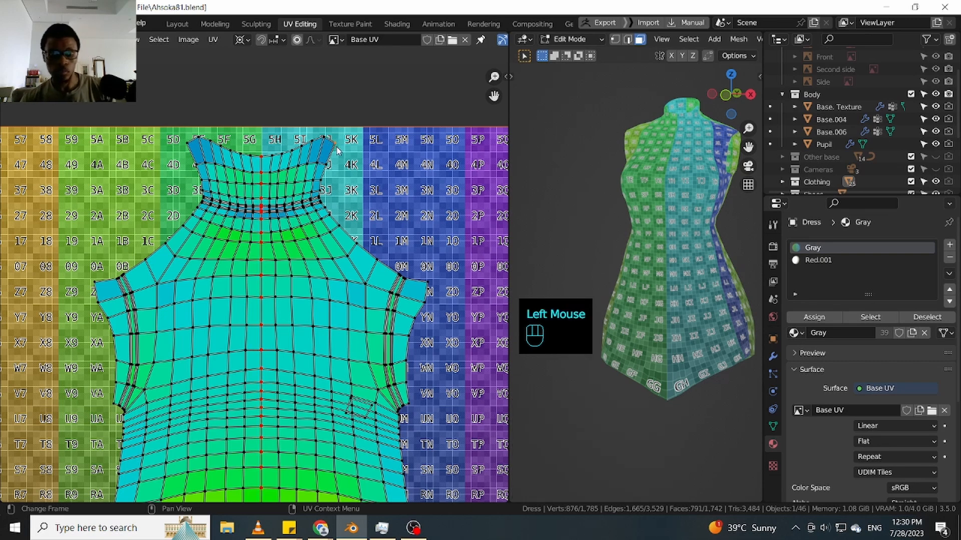
# Enlarge the 3D view and examine the checker texture on the dress's chest, shoulder, armhole and full front
pyautogui.moveTo(711, 156); pyautogui.dragTo(667, 195, button='middle')
pyautogui.scroll(2, 715, 159)
pyautogui.scroll(2, 700, 173)
pyautogui.scroll(-1, 700, 173)
pyautogui.scroll(1, 667, 195)
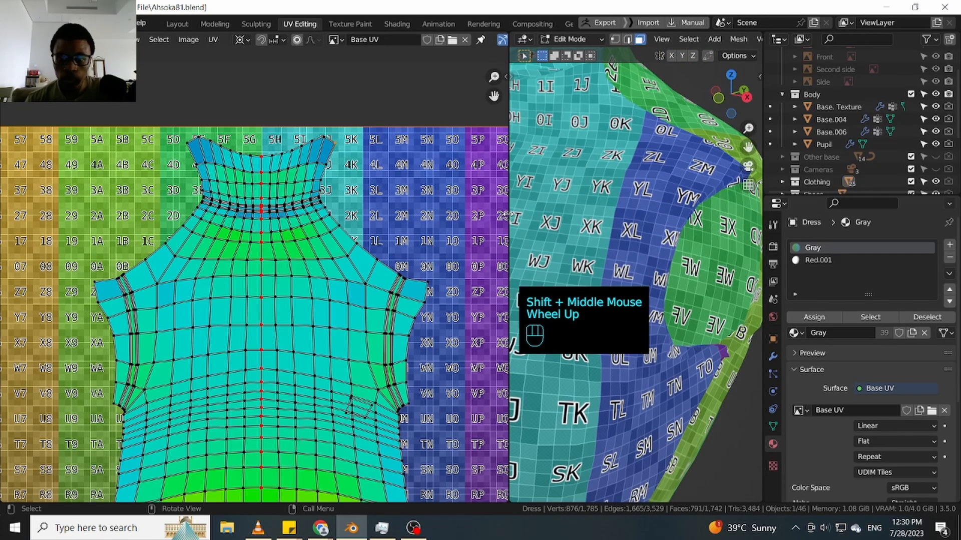
pyautogui.moveTo(507, 214); pyautogui.dragTo(340, 214)
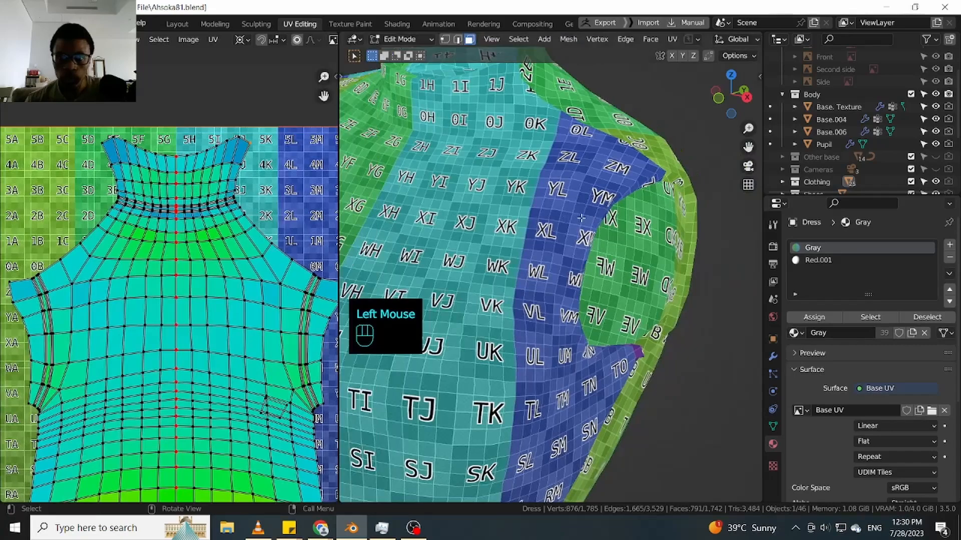
pyautogui.keyDown('shift'); pyautogui.moveTo(500, 146); pyautogui.dragTo(622, 291, button='middle'); pyautogui.keyUp('shift')
pyautogui.scroll(1, 525, 165)
pyautogui.scroll(2, 641, 228)
pyautogui.scroll(-1, 641, 228)
pyautogui.scroll(-2, 696, 242)
pyautogui.scroll(-2, 666, 239)
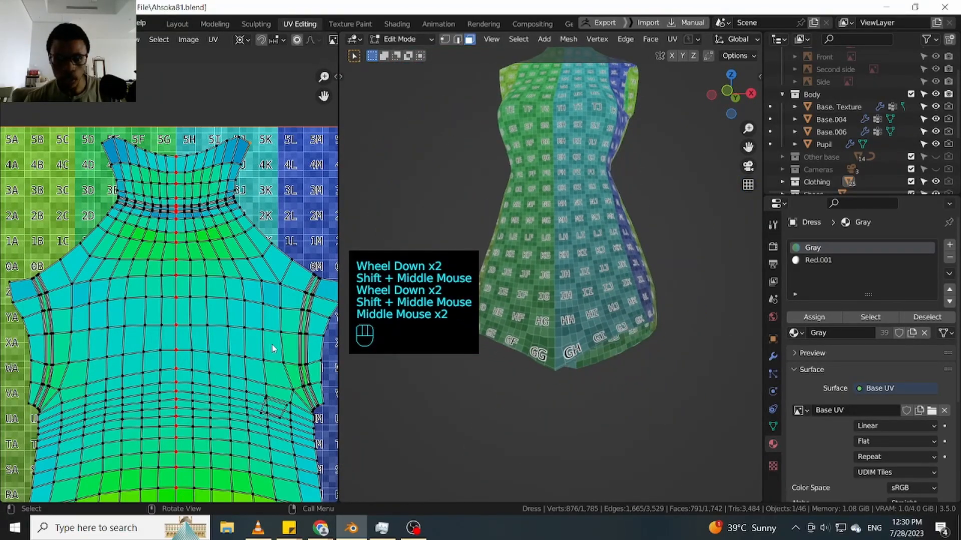
pyautogui.scroll(-2, 205, 289)
pyautogui.moveTo(560, 296); pyautogui.dragTo(601, 294, button='middle')
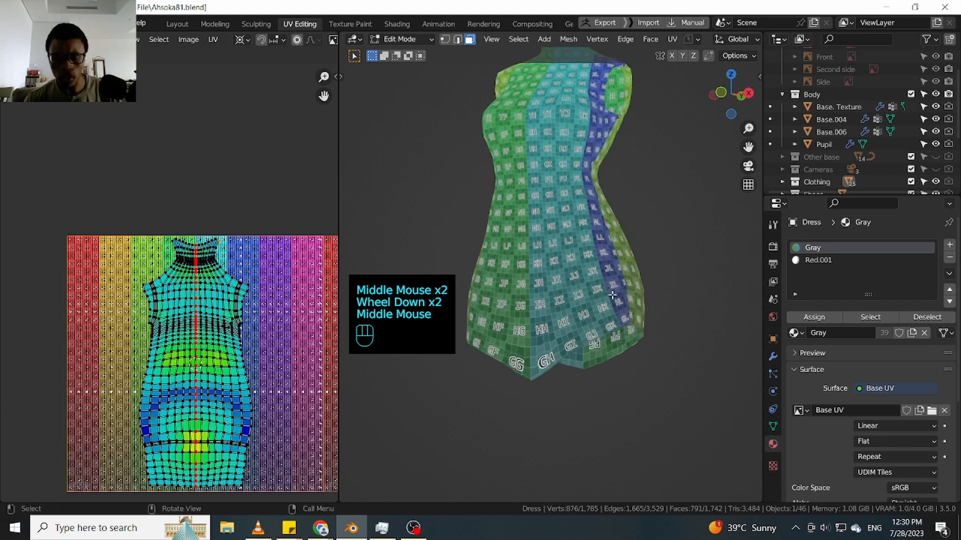
# Show the viewport overlays, toggle X-ray and select the linked front panel of the dress to view its UV island
pyautogui.press('Tab')
pyautogui.hotkey('shift', 'alt', 'z')
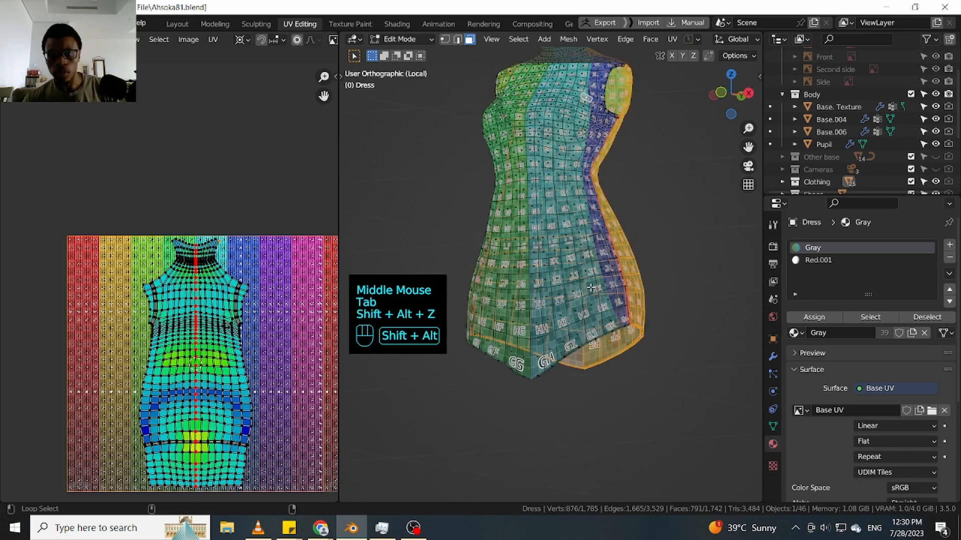
pyautogui.click(576, 260)
pyautogui.moveTo(576, 260); pyautogui.dragTo(500, 261, button='middle')
pyautogui.click(540, 259)
pyautogui.scroll(-1, 541, 259)
pyautogui.hotkey('alt', 'z')
pyautogui.click(485, 263)
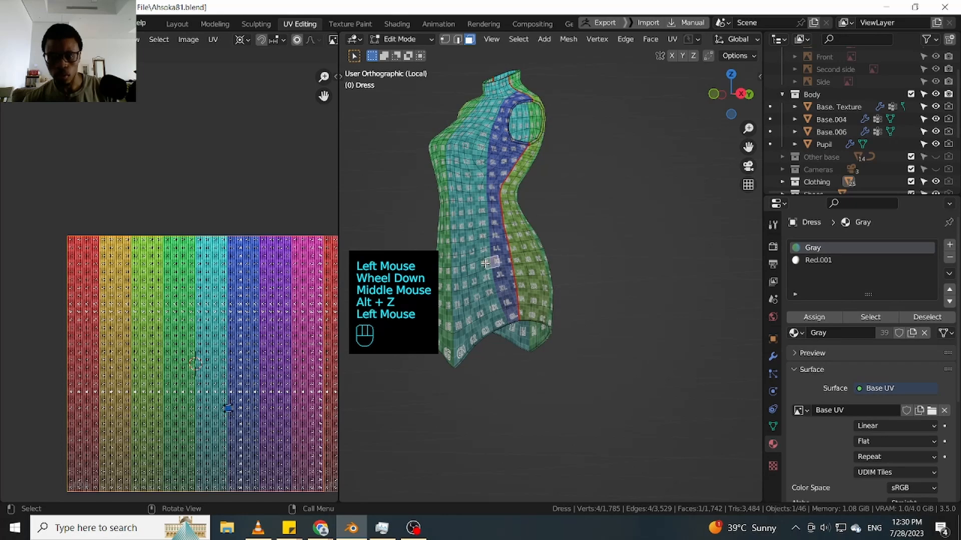
pyautogui.press('l')
pyautogui.scroll(2, 280, 270)
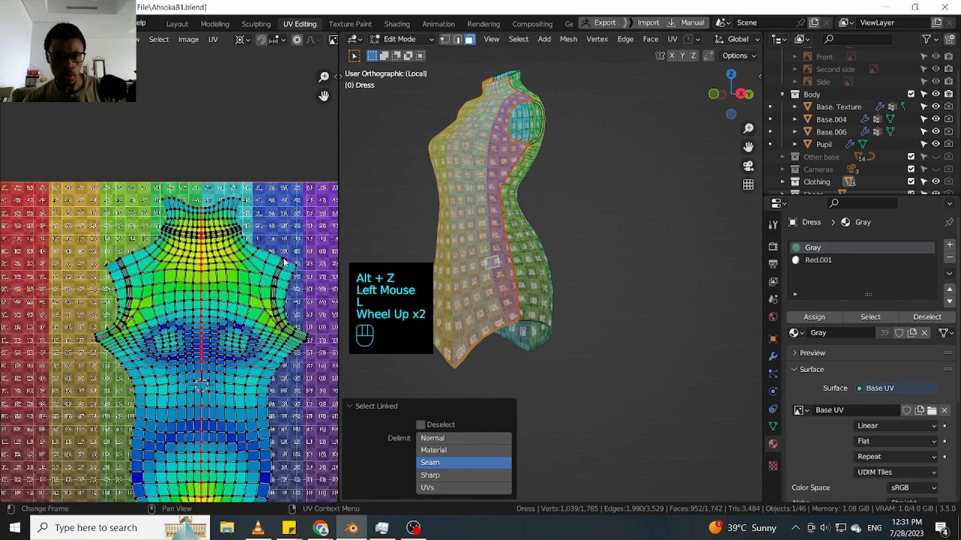
pyautogui.scroll(-2, 276, 274)
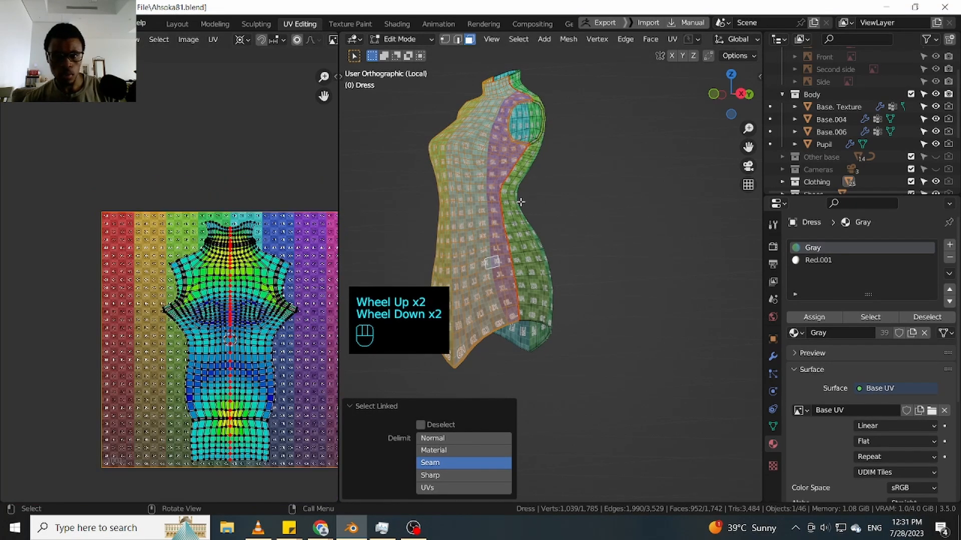
# Clear the selection, hide the viewport overlays and select the linked back panel of the dress
pyautogui.scroll(3, 226, 255)
pyautogui.moveTo(481, 200); pyautogui.dragTo(503, 172, button='middle')
pyautogui.keyDown('alt'); pyautogui.click(593, 238); pyautogui.keyUp('alt')
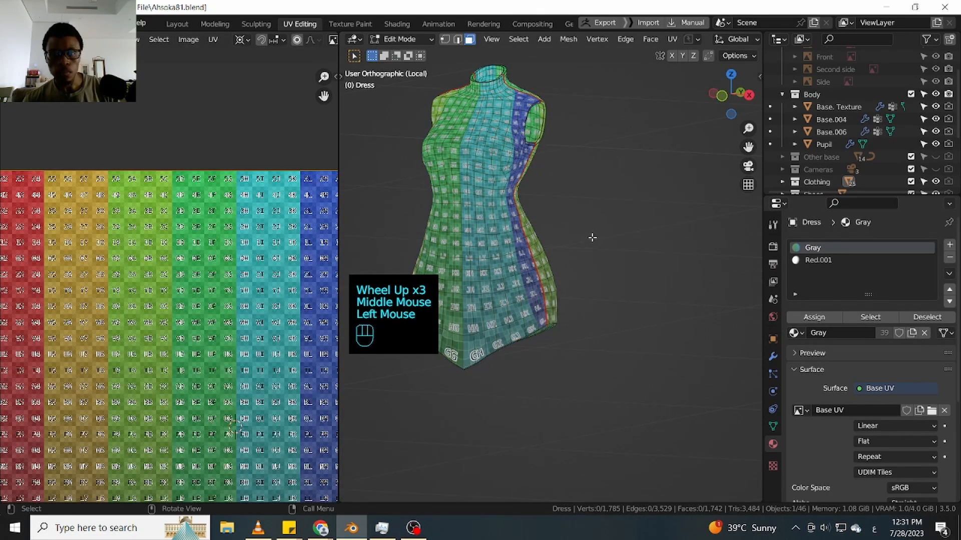
pyautogui.hotkey('shift', 'alt', 'z')
pyautogui.moveTo(592, 238); pyautogui.dragTo(551, 288, button='middle')
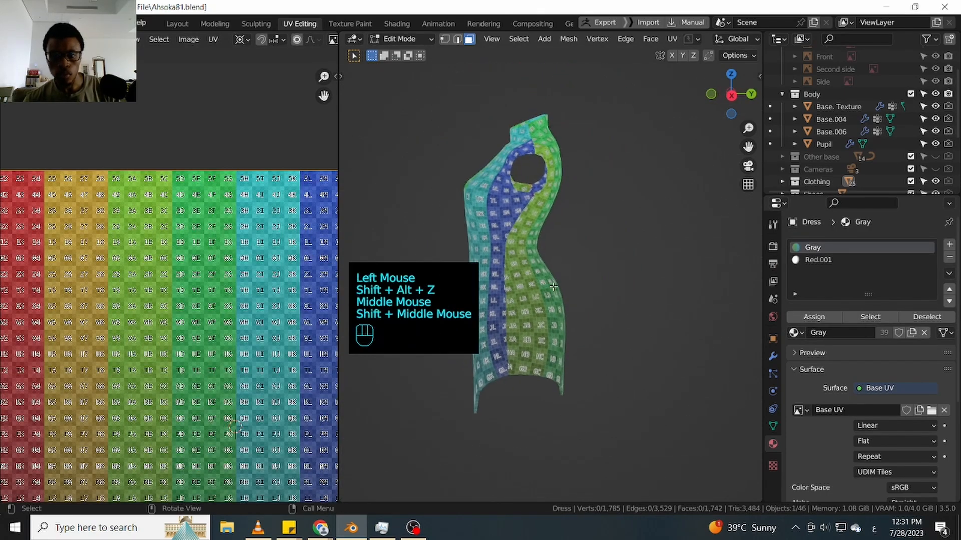
pyautogui.click(552, 288)
pyautogui.press('l')
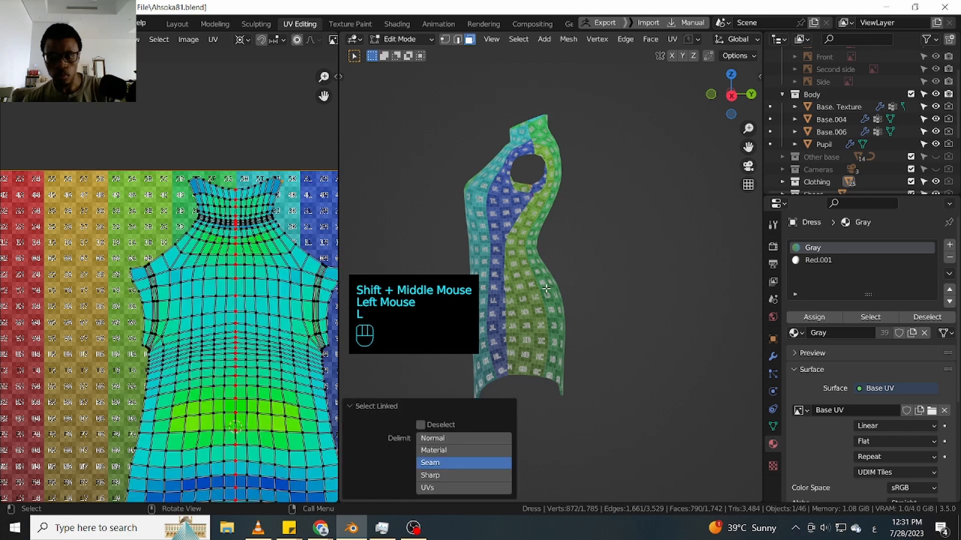
# Examine the checker texture on the dress's back and shoulder and along the side seam below the armhole
pyautogui.scroll(2, 505, 237)
pyautogui.moveTo(513, 226); pyautogui.dragTo(569, 240, button='middle')
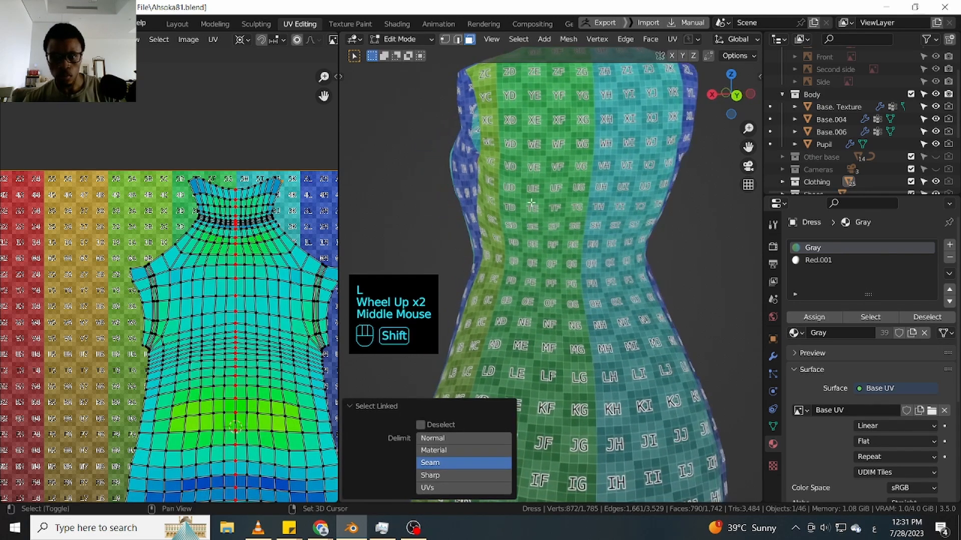
pyautogui.keyDown('shift'); pyautogui.moveTo(502, 239); pyautogui.dragTo(593, 273, button='middle'); pyautogui.keyUp('shift')
pyautogui.scroll(1, 505, 270)
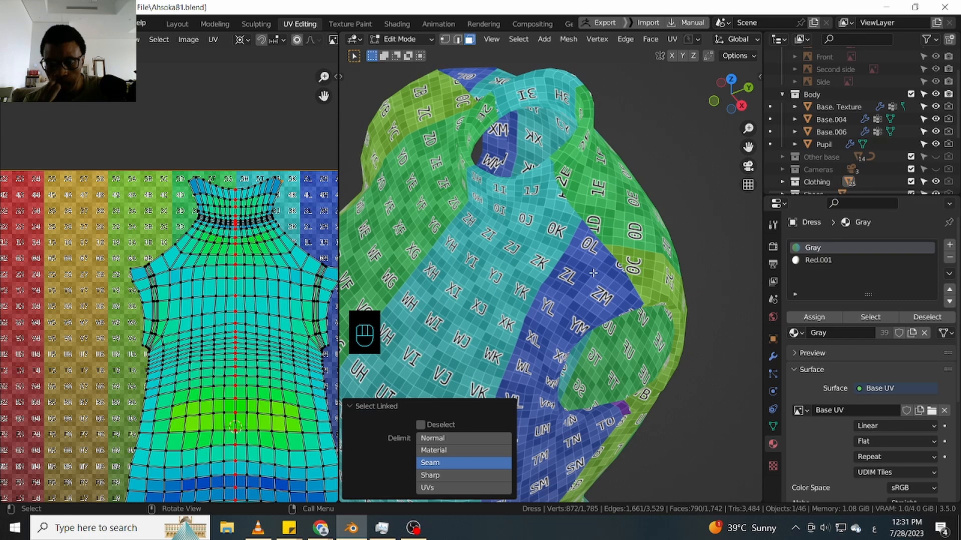
pyautogui.scroll(-2, 618, 258)
pyautogui.moveTo(618, 258); pyautogui.dragTo(564, 246, button='middle')
pyautogui.scroll(1, 620, 225)
pyautogui.scroll(-1, 620, 225)
pyautogui.scroll(2, 519, 269)
pyautogui.scroll(1, 520, 268)
pyautogui.scroll(4, 564, 247)
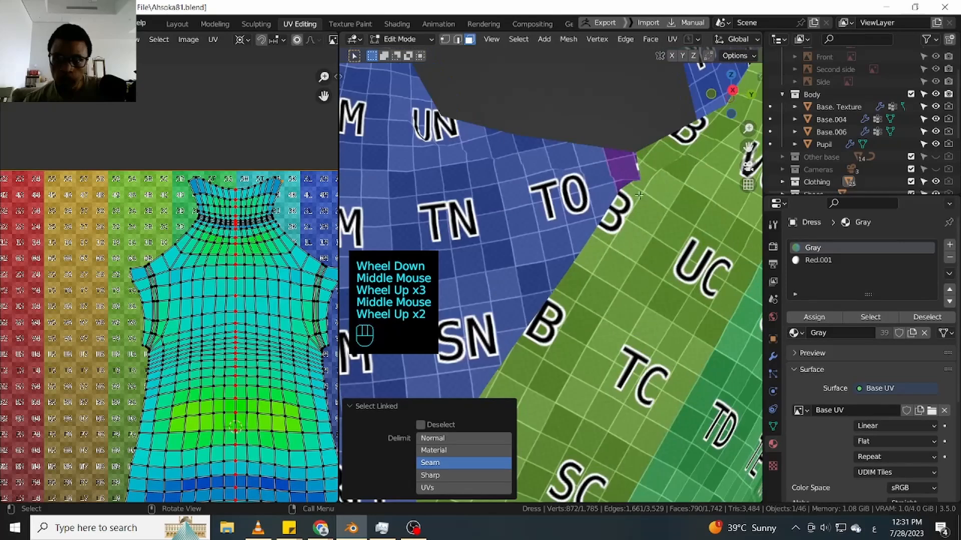
pyautogui.scroll(2, 645, 190)
pyautogui.scroll(-3, 645, 190)
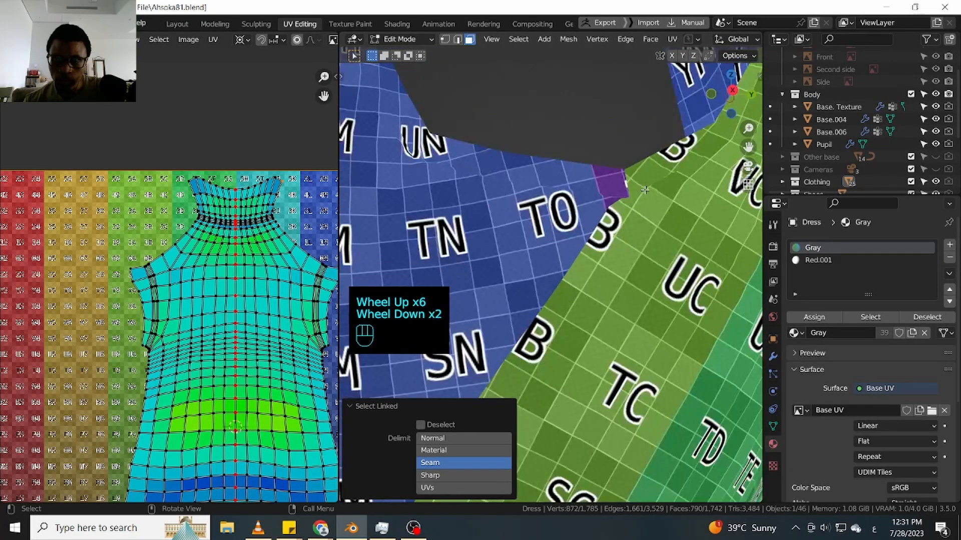
# Enable the dress's Subdivision modifier in the viewport and expand its advanced settings
pyautogui.click(773, 358)
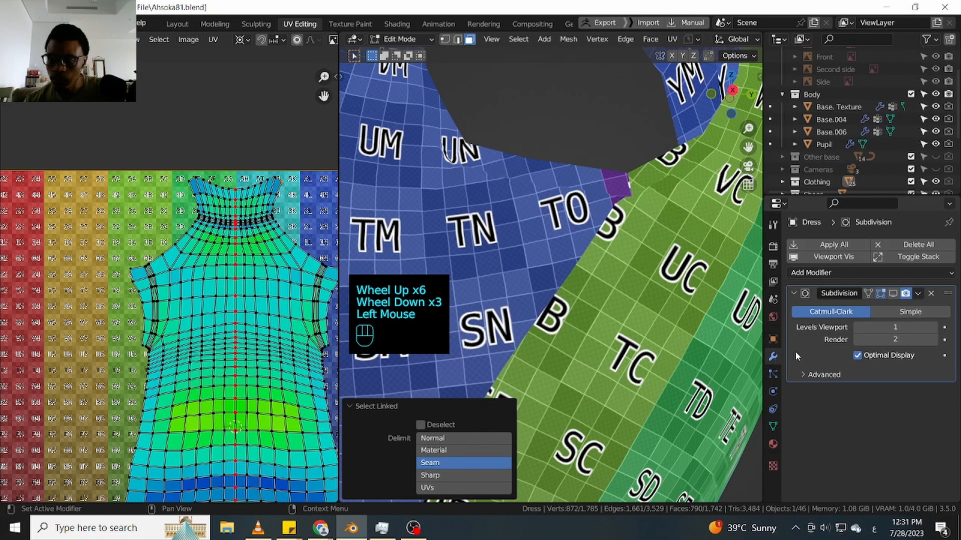
pyautogui.click(892, 292)
pyautogui.click(893, 293)
pyautogui.click(892, 293)
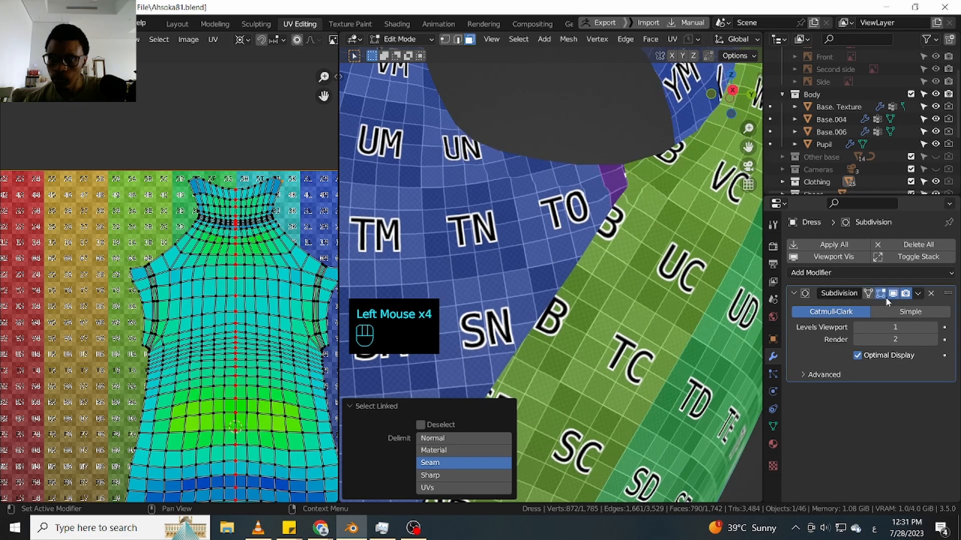
pyautogui.click(795, 295)
pyautogui.click(794, 295)
pyautogui.click(803, 374)
pyautogui.scroll(-1, 804, 375)
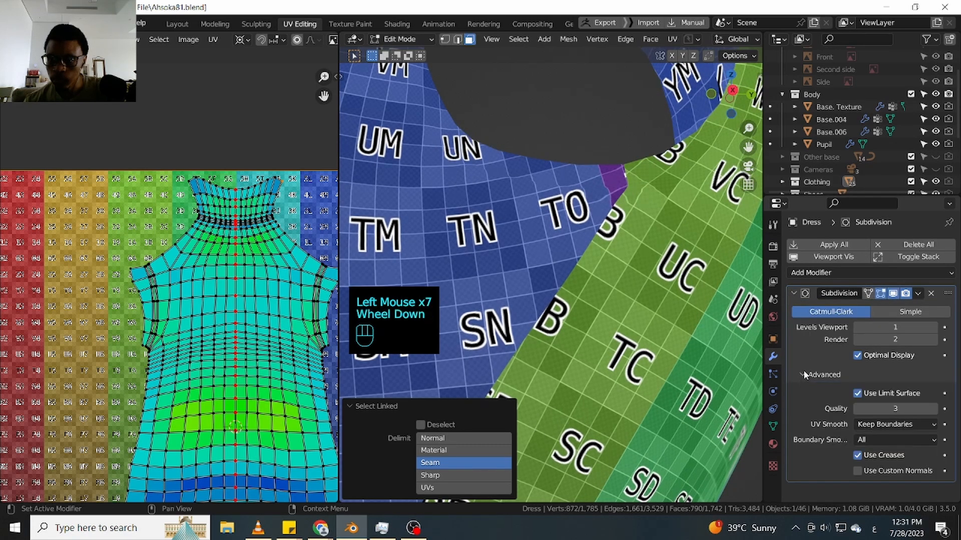
# Try Keep Corners as the Subdivision modifier's UV Smooth option, and return it to Keep Boundaries
pyautogui.click(897, 425)
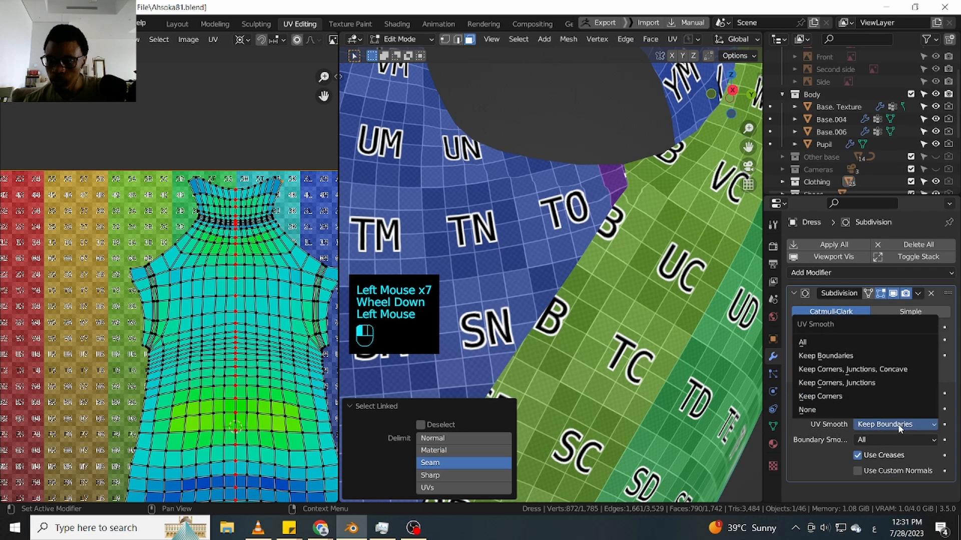
pyautogui.click(842, 398)
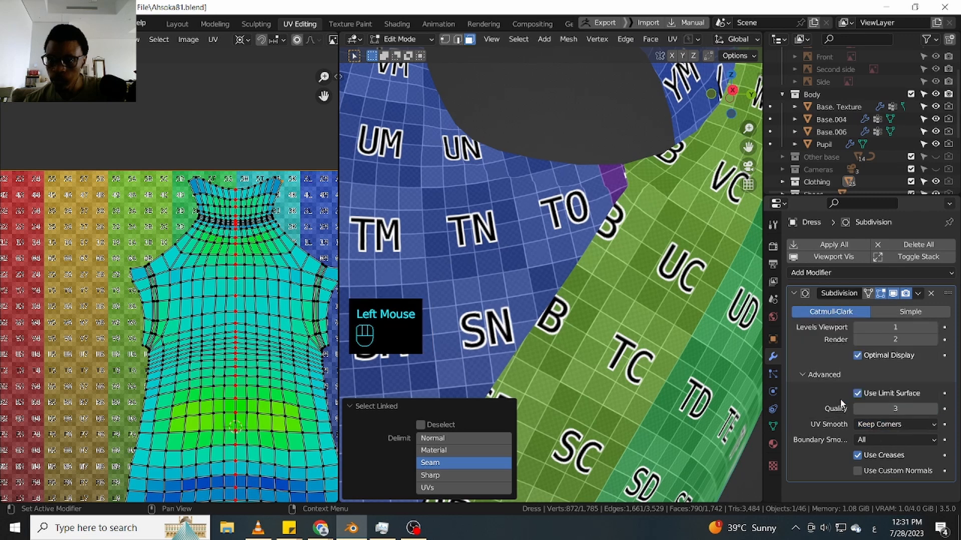
pyautogui.click(883, 424)
pyautogui.click(836, 353)
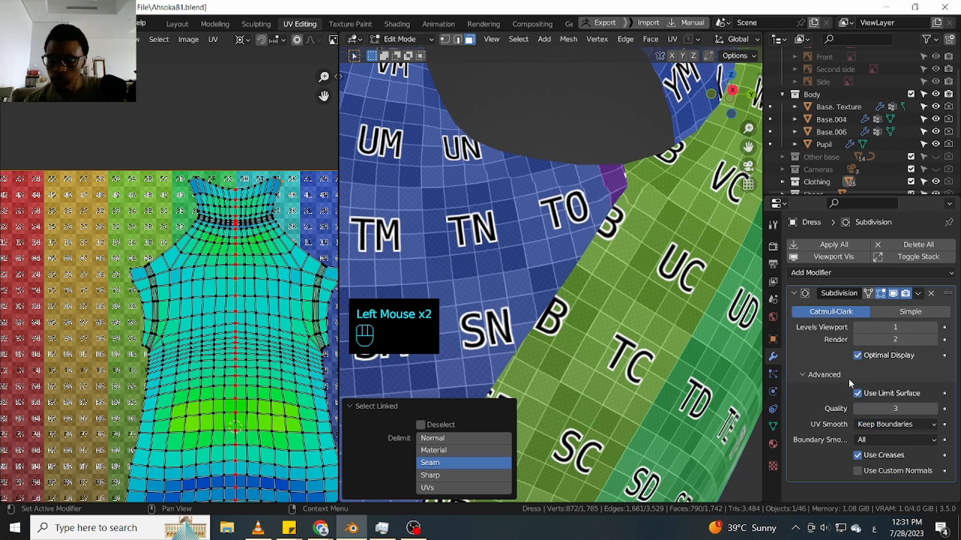
# Set the Subdivision modifier's UV Smooth option to Keep Corners and check the texture around the armhole and chest
pyautogui.click(884, 427)
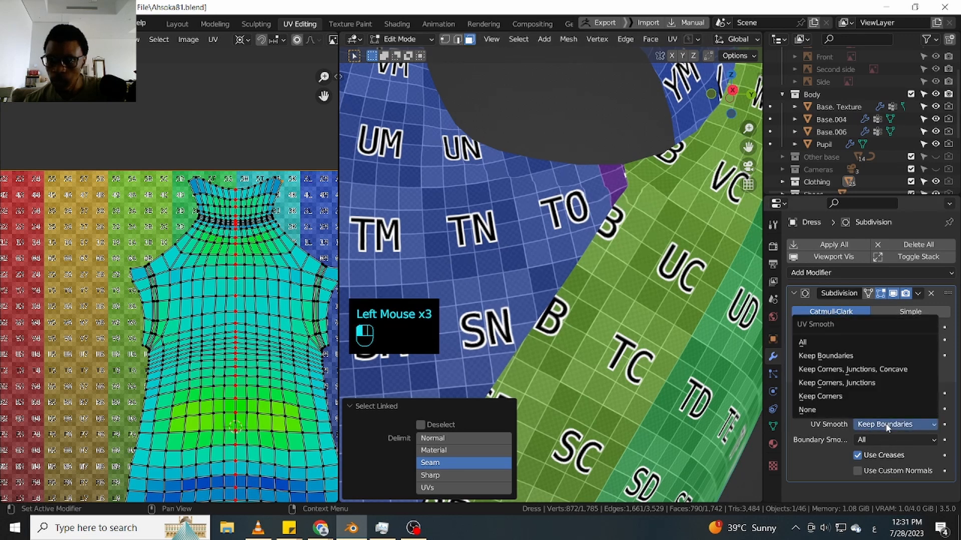
pyautogui.click(840, 398)
pyautogui.scroll(2, 651, 245)
pyautogui.scroll(-4, 651, 245)
pyautogui.moveTo(625, 250); pyautogui.dragTo(652, 244, button='middle')
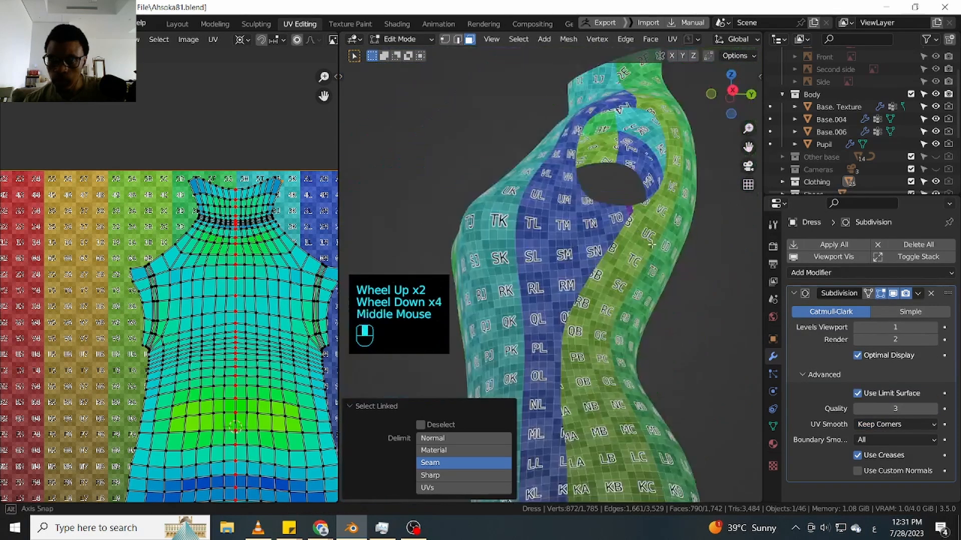
pyautogui.scroll(1, 652, 244)
# Compare the checker texture on the dress's chest with the Subdivision modifier's viewport display switched on and off, ending with it off
pyautogui.click(892, 293)
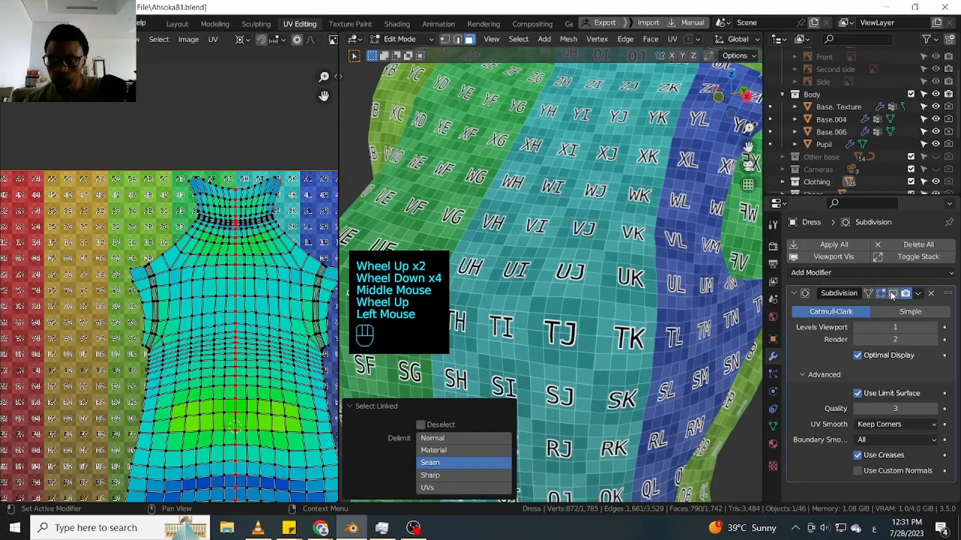
pyautogui.click(892, 293)
pyautogui.click(892, 293)
pyautogui.scroll(2, 651, 246)
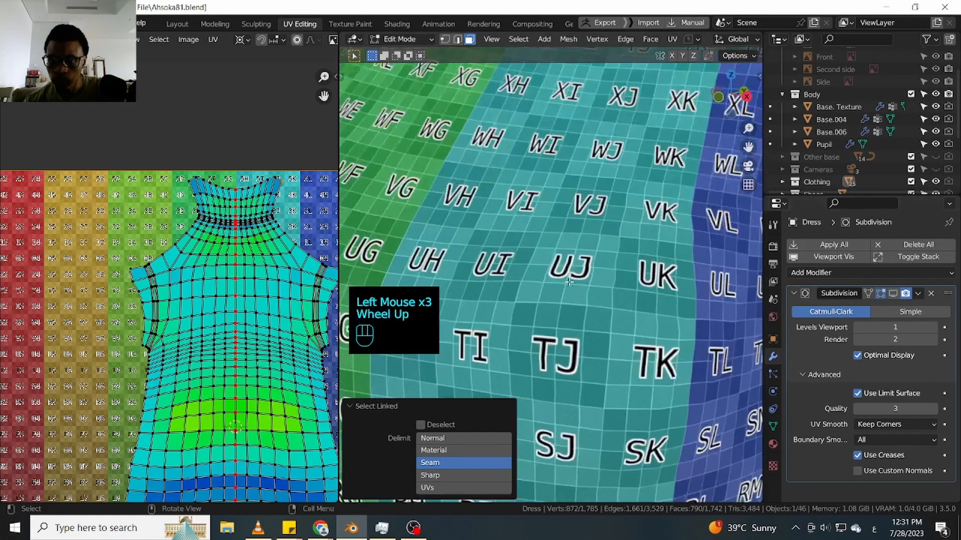
pyautogui.click(893, 294)
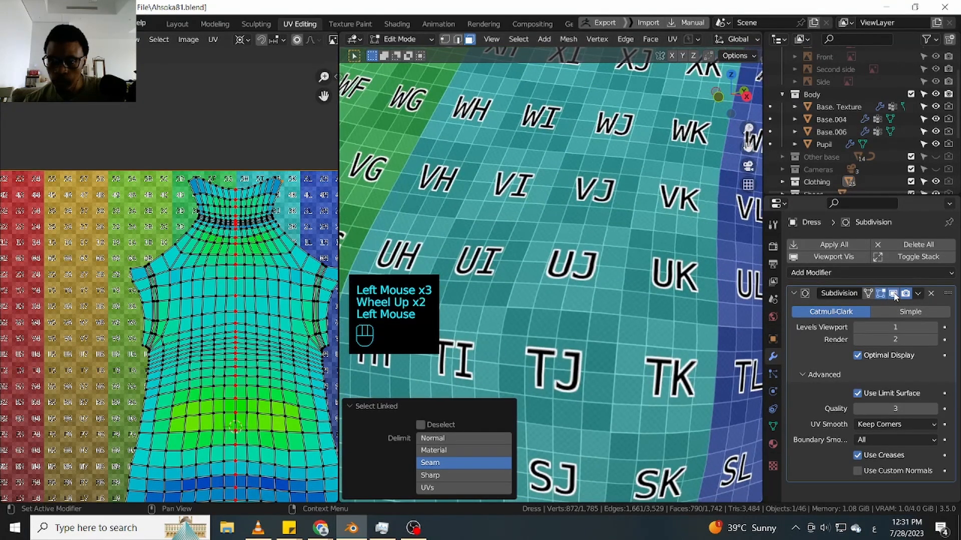
pyautogui.click(892, 294)
pyautogui.click(892, 294)
pyautogui.click(893, 294)
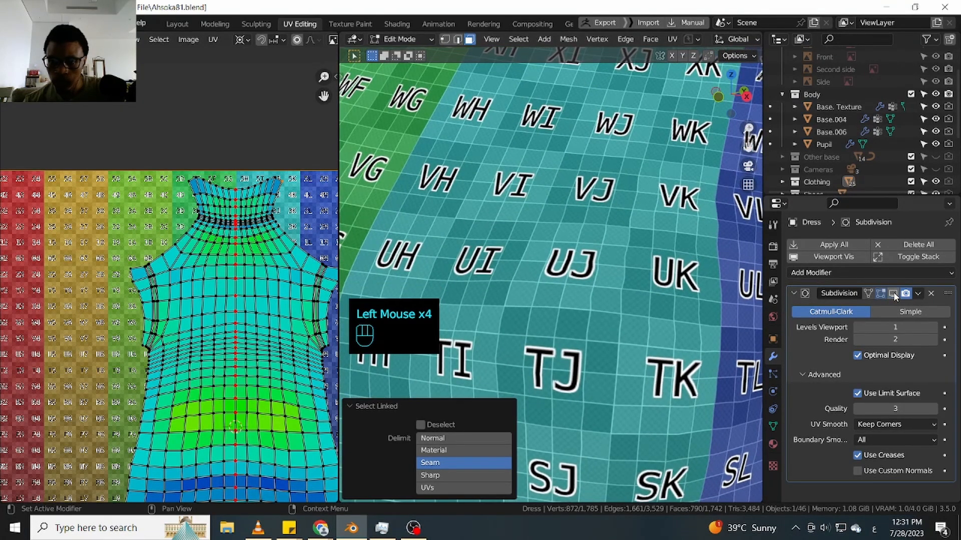
pyautogui.click(892, 294)
pyautogui.click(892, 294)
pyautogui.click(893, 294)
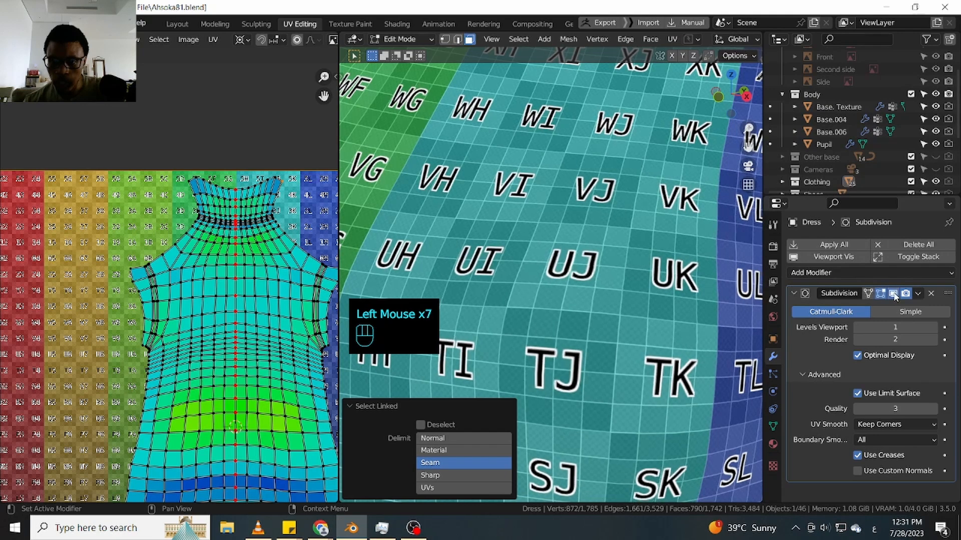
pyautogui.click(892, 294)
pyautogui.click(892, 293)
pyautogui.click(893, 293)
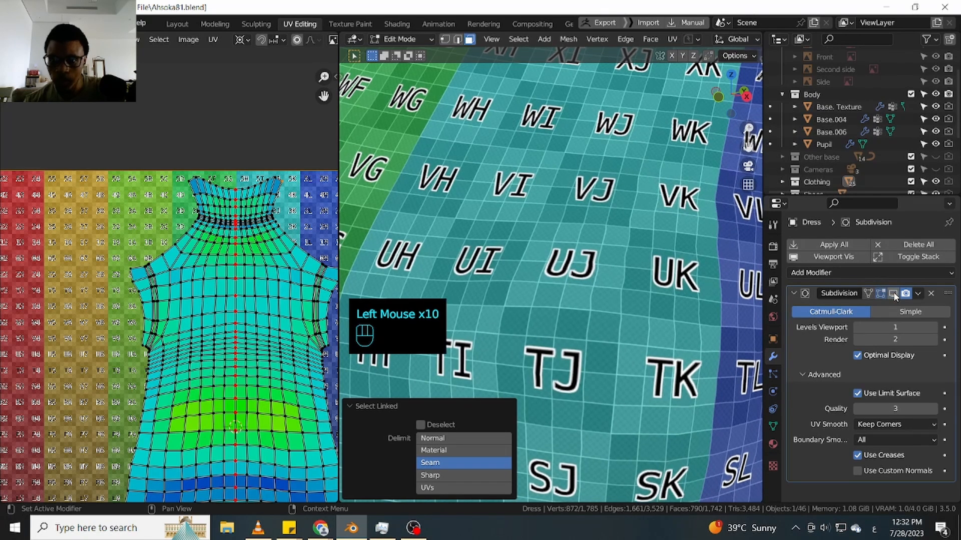
# Compare the checker texture on the dress's chest again by repeatedly switching the Subdivision modifier's viewport display on and off
pyautogui.click(893, 293)
pyautogui.click(892, 294)
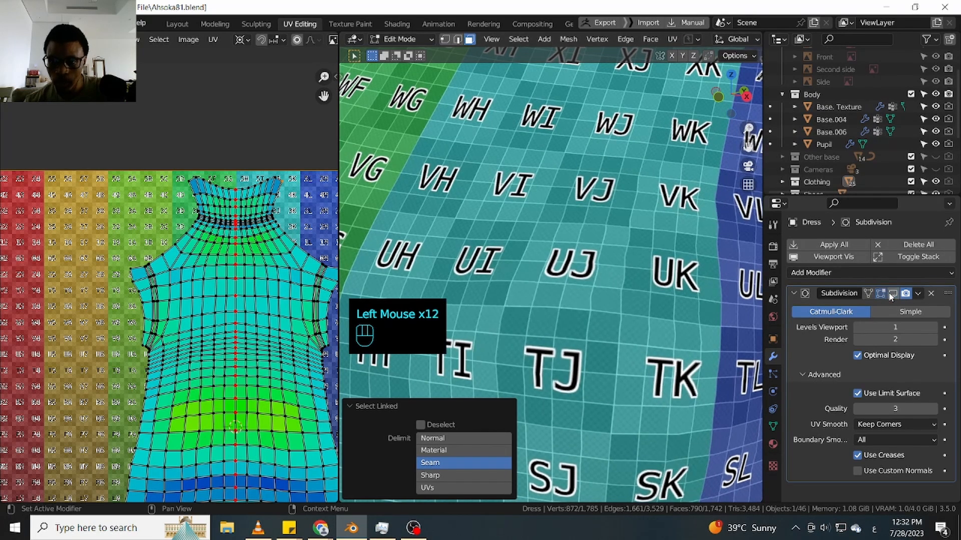
pyautogui.click(892, 294)
pyautogui.click(893, 294)
pyautogui.click(891, 295)
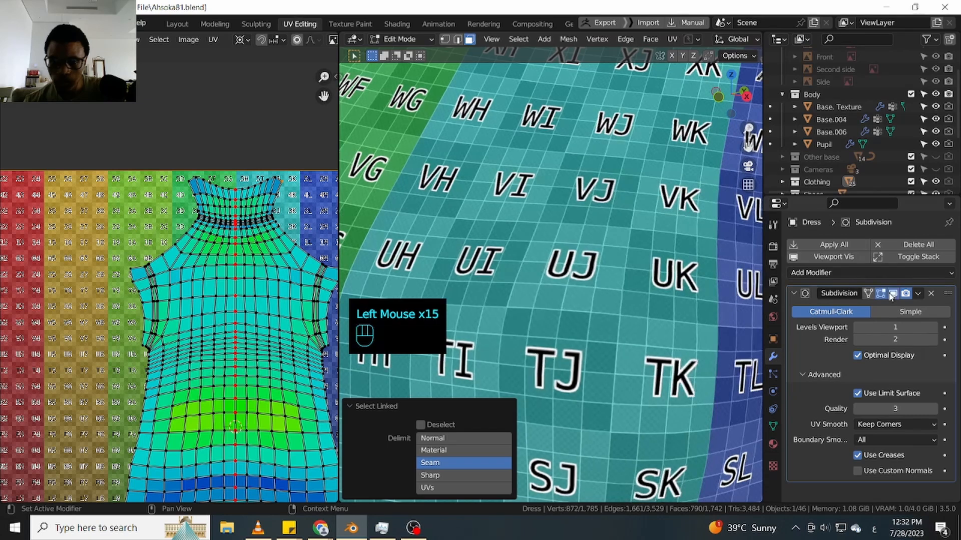
pyautogui.click(890, 295)
pyautogui.click(890, 295)
pyautogui.click(891, 295)
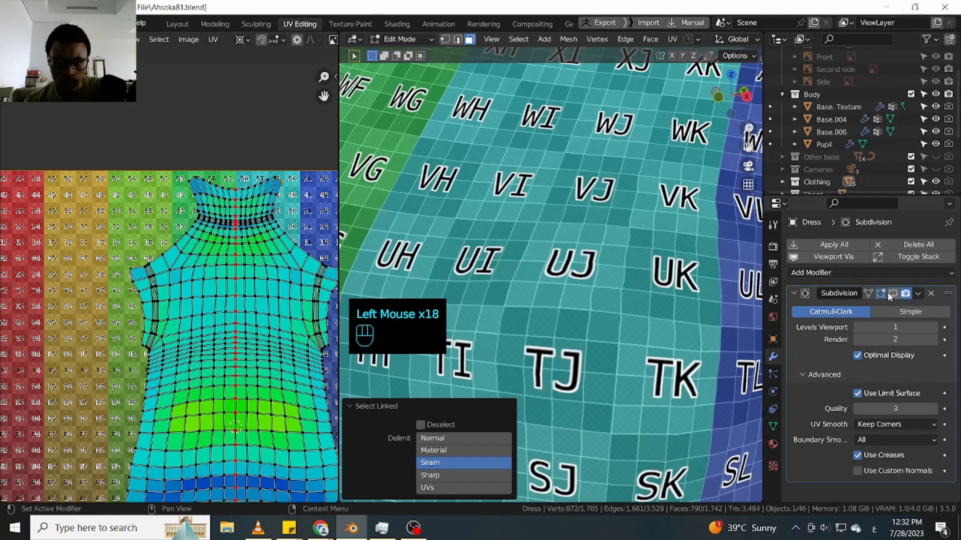
# Check the checker texture along the dress's side seam and switch the Subdivision modifier's viewport display back on
pyautogui.scroll(-2, 650, 315)
pyautogui.moveTo(650, 315); pyautogui.dragTo(653, 318, button='middle')
pyautogui.scroll(2, 653, 318)
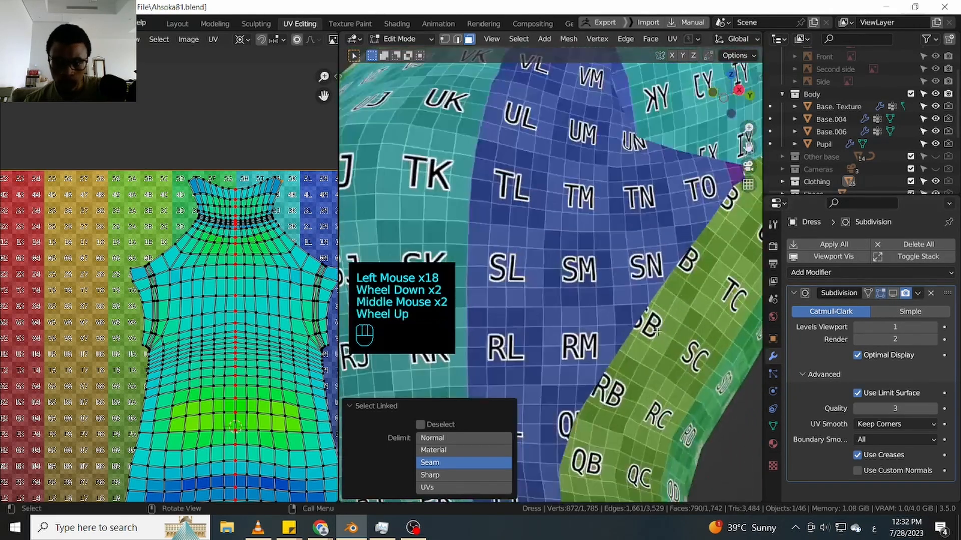
pyautogui.click(892, 295)
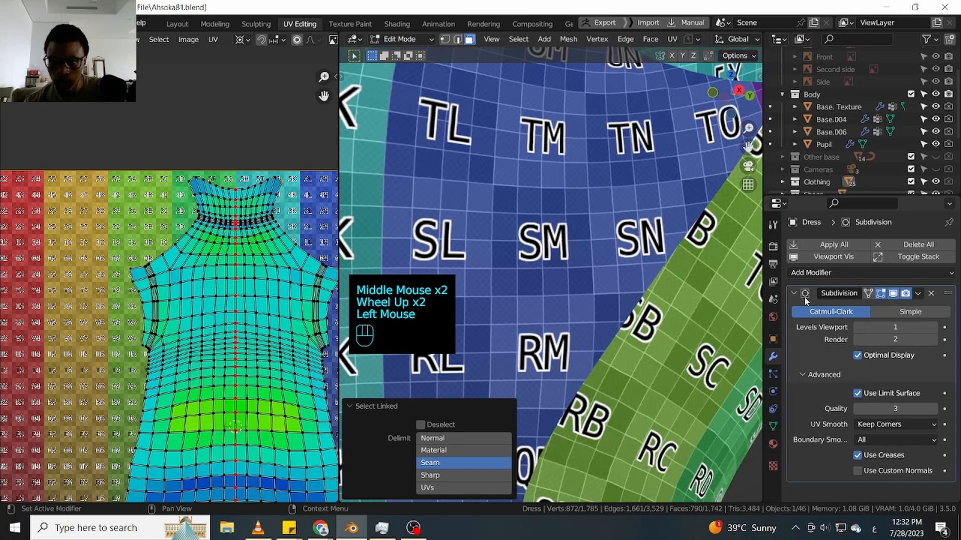
pyautogui.scroll(-2, 662, 293)
pyautogui.scroll(-2, 570, 274)
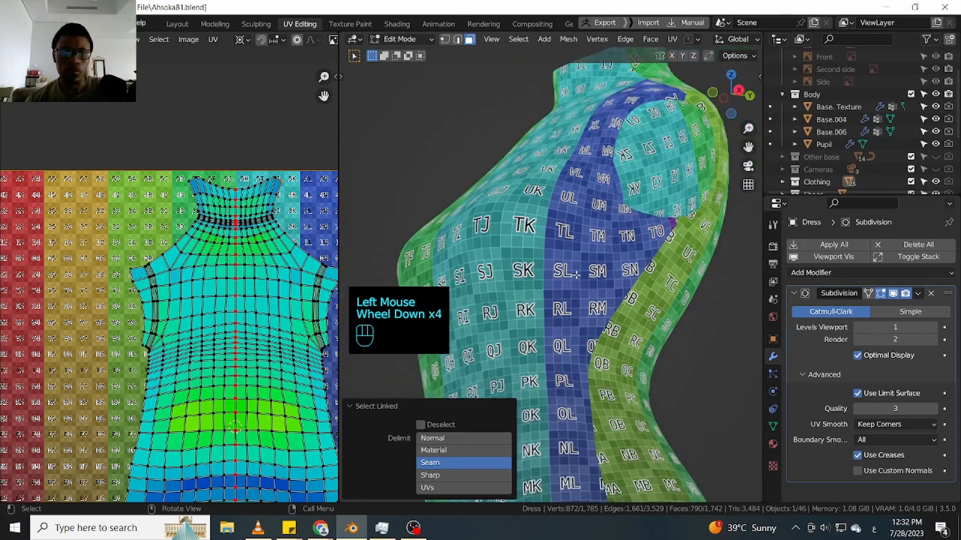
# Examine the smoothed dress's checker texture from the side, collar and front
pyautogui.moveTo(570, 274); pyautogui.dragTo(457, 253, button='middle')
pyautogui.scroll(1, 669, 189)
pyautogui.scroll(-1, 457, 253)
pyautogui.scroll(-2, 251, 300)
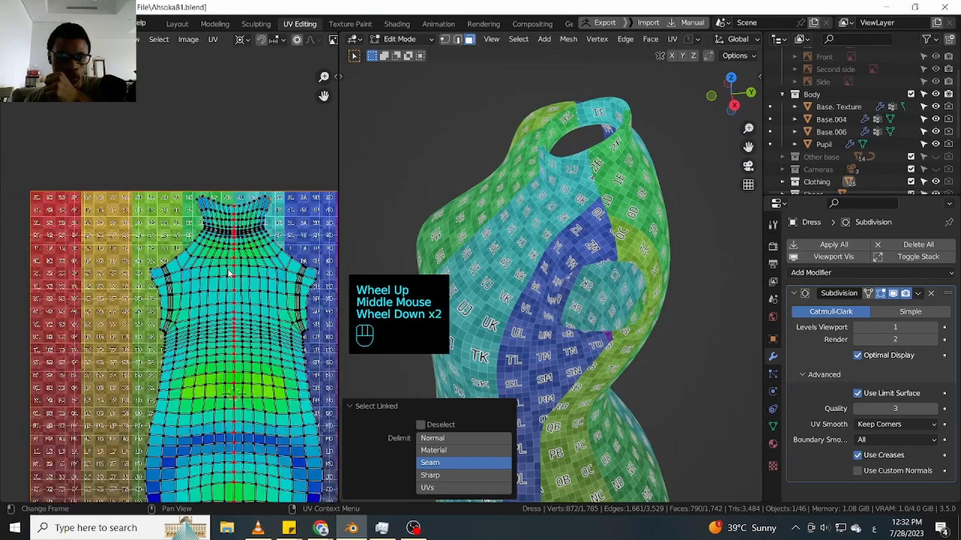
pyautogui.scroll(3, 250, 300)
pyautogui.moveTo(550, 210); pyautogui.dragTo(667, 177, button='middle')
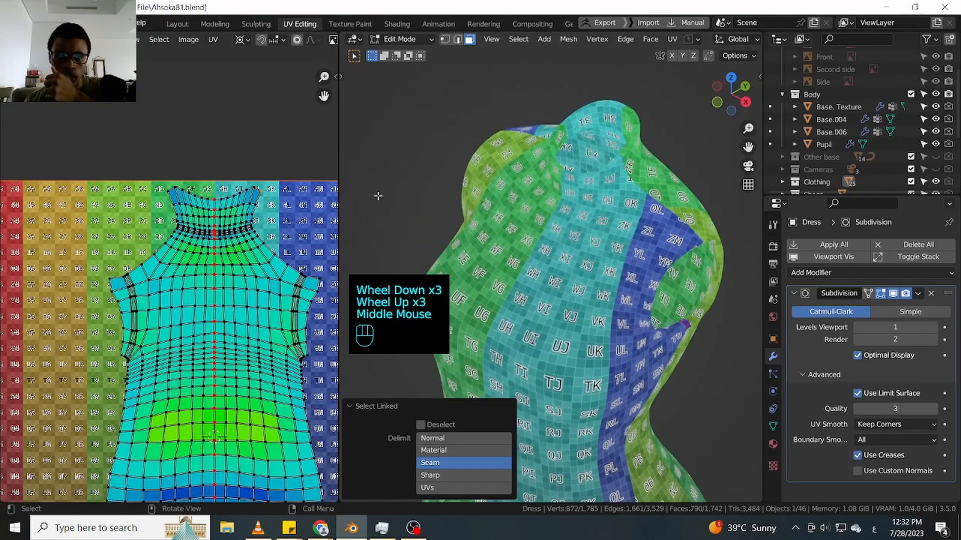
# Select the upper edge loop of the collar in the UV layout and inspect the collar and shoulder seam on the dress
pyautogui.scroll(2, 313, 195)
pyautogui.moveTo(172, 194); pyautogui.dragTo(225, 215, button='middle')
pyautogui.scroll(2, 225, 215)
pyautogui.click(233, 207)
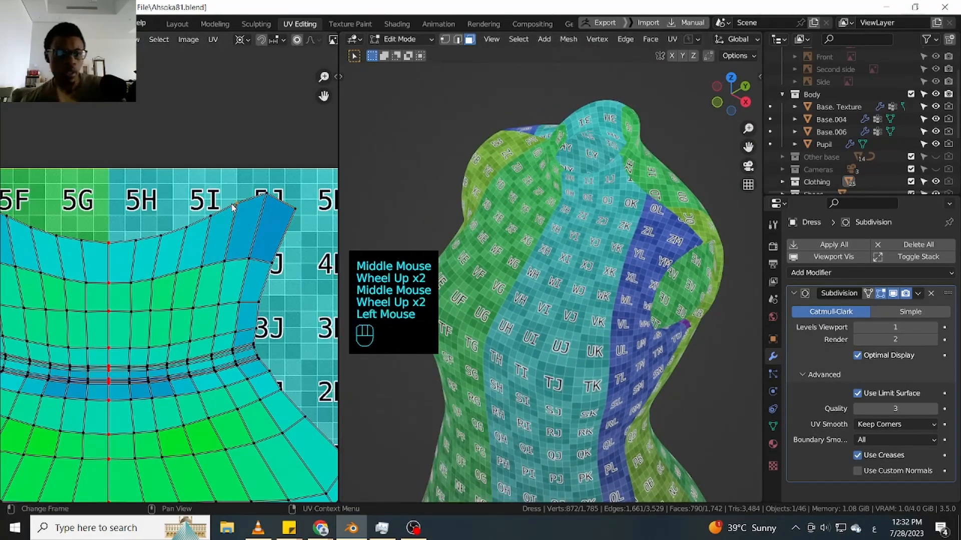
pyautogui.scroll(-2, 265, 220)
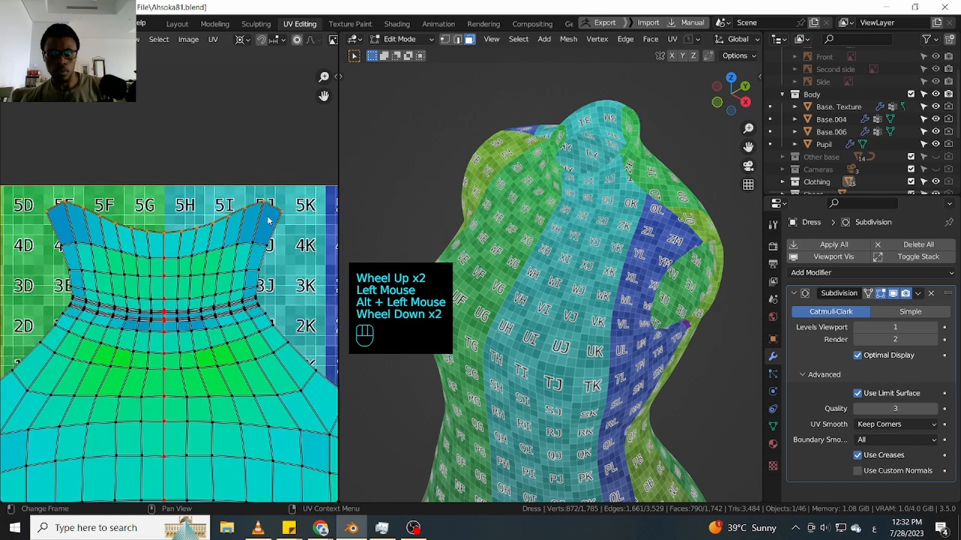
pyautogui.scroll(1, 216, 219)
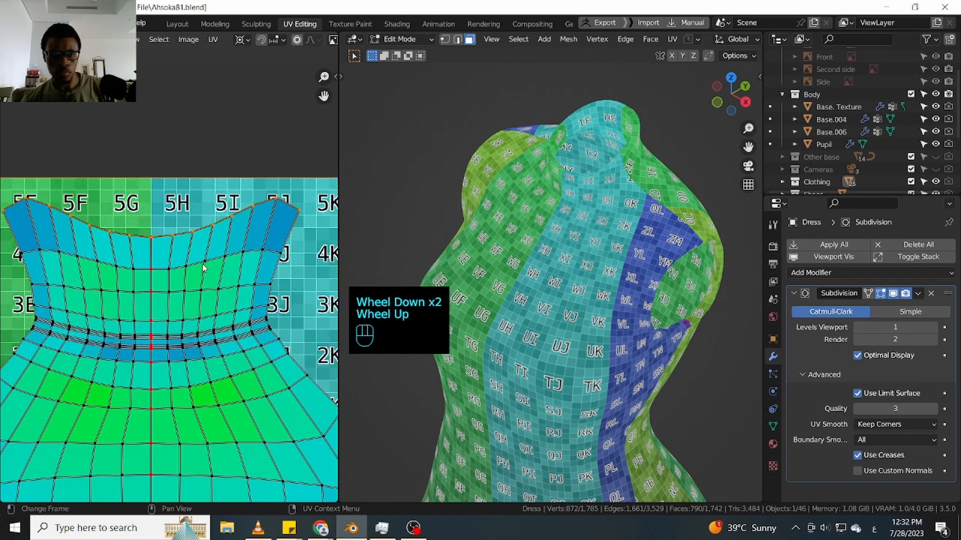
pyautogui.scroll(-2, 203, 269)
pyautogui.moveTo(575, 235); pyautogui.dragTo(596, 223, button='middle')
pyautogui.moveTo(596, 224); pyautogui.dragTo(536, 218, button='middle')
pyautogui.scroll(2, 600, 221)
pyautogui.moveTo(536, 217); pyautogui.dragTo(507, 222, button='middle')
pyautogui.scroll(1, 553, 230)
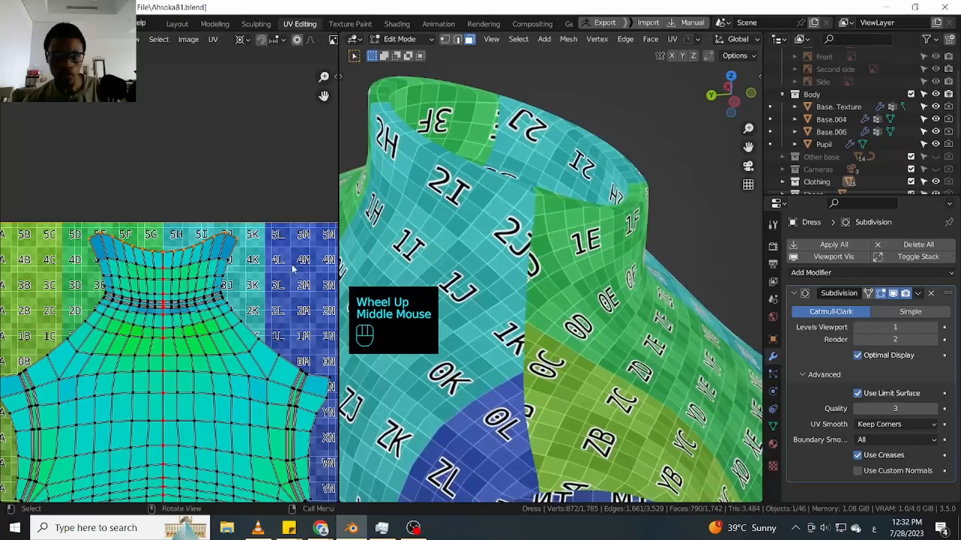
# Examine the back panel's UV island for stretching from the collar and armholes down to the hem
pyautogui.scroll(-2, 240, 285)
pyautogui.moveTo(240, 285); pyautogui.dragTo(227, 213, button='middle')
pyautogui.scroll(3, 228, 213)
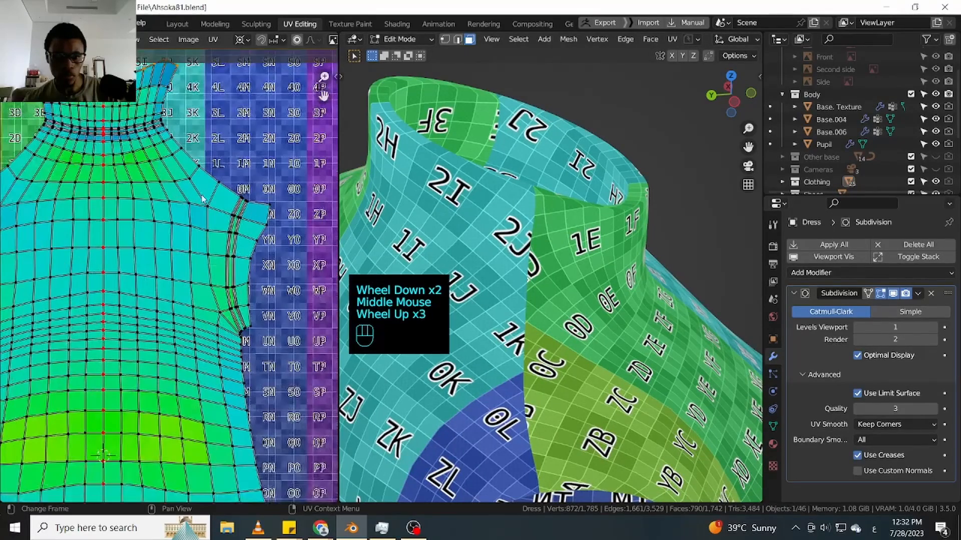
pyautogui.scroll(-3, 324, 240)
pyautogui.moveTo(323, 241); pyautogui.dragTo(326, 150, button='middle')
pyautogui.moveTo(274, 457); pyautogui.dragTo(263, 360, button='middle')
pyautogui.scroll(4, 263, 360)
pyautogui.scroll(-4, 253, 341)
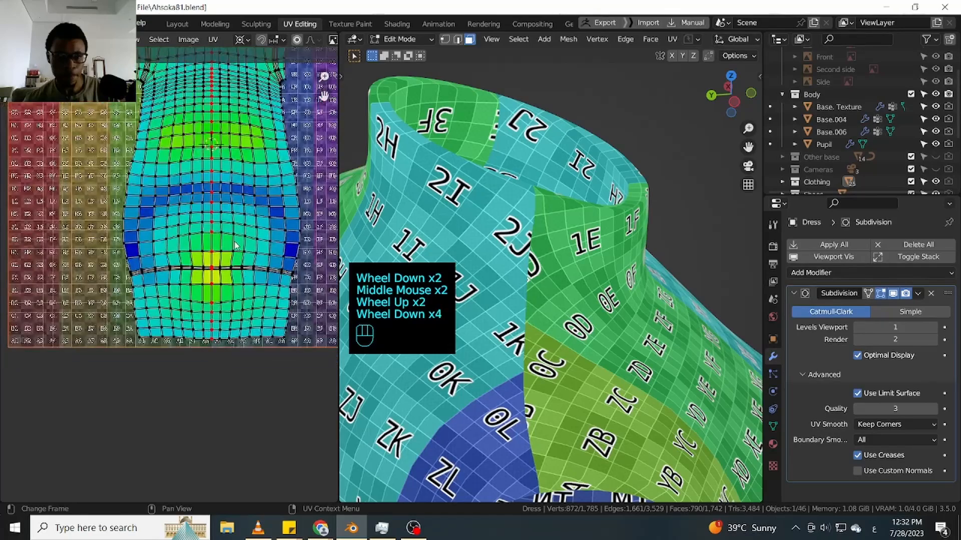
pyautogui.moveTo(237, 245); pyautogui.dragTo(236, 311, button='middle')
pyautogui.moveTo(235, 135); pyautogui.dragTo(214, 225, button='middle')
pyautogui.scroll(3, 235, 214)
# Inspect the checker texture around the dress's armhole and across its back
pyautogui.scroll(-2, 607, 279)
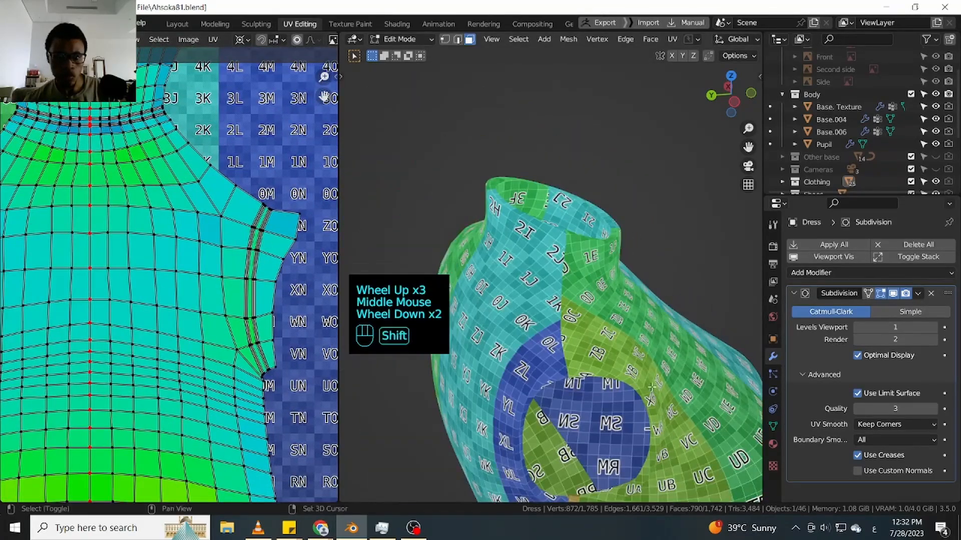
pyautogui.keyDown('shift'); pyautogui.moveTo(652, 386); pyautogui.dragTo(563, 246, button='middle'); pyautogui.keyUp('shift')
pyautogui.moveTo(563, 245); pyautogui.dragTo(625, 210, button='middle')
pyautogui.scroll(-2, 257, 253)
pyautogui.scroll(-2, 257, 253)
pyautogui.scroll(2, 245, 285)
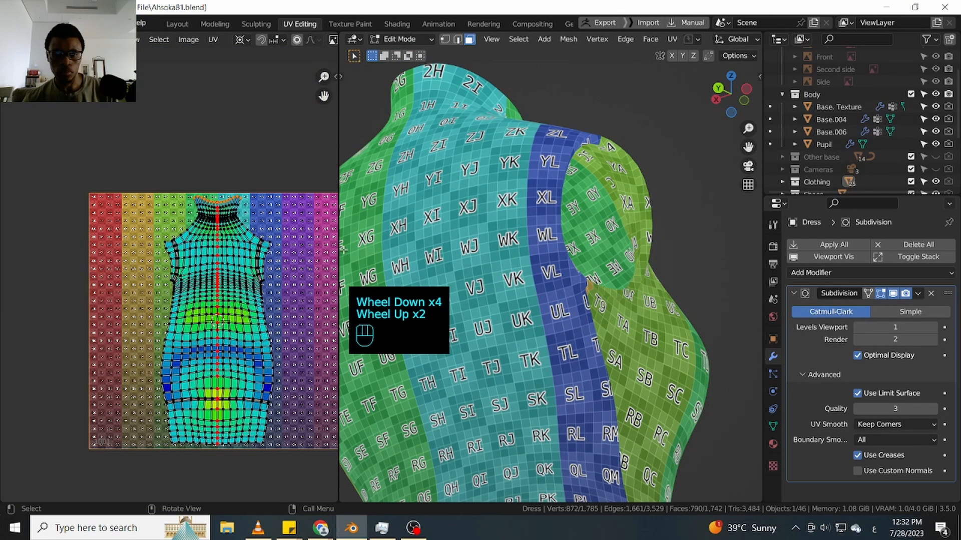
# Select the dress's whole back-panel UV island and move it to the right, clear of its original place on the texture
pyautogui.keyDown('shift'); pyautogui.moveTo(214, 317); pyautogui.dragTo(191, 297, button='middle'); pyautogui.keyUp('shift')
pyautogui.press('l')
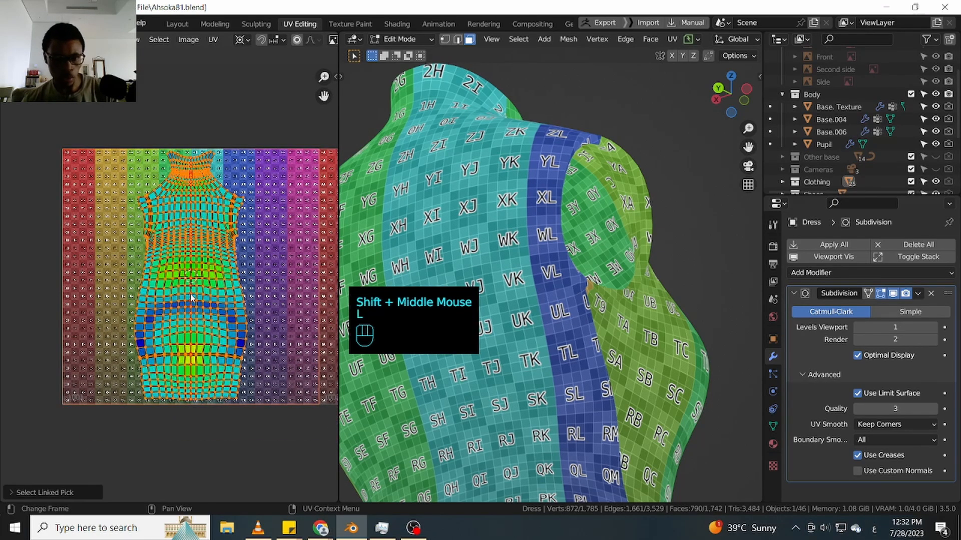
pyautogui.scroll(2, 192, 297)
pyautogui.press('g')
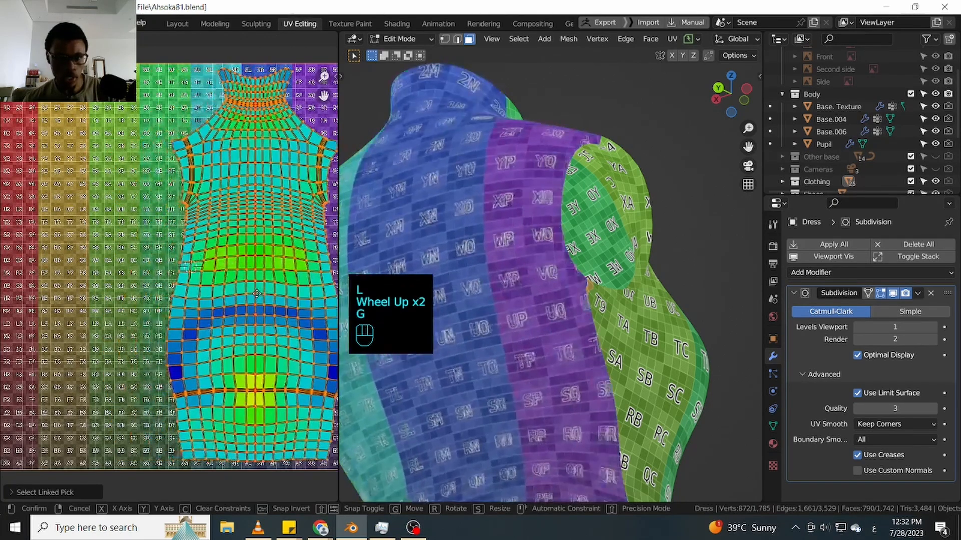
pyautogui.click(262, 293)
pyautogui.moveTo(262, 293); pyautogui.dragTo(175, 278, button='middle')
pyautogui.moveTo(219, 282); pyautogui.dragTo(204, 309, button='middle')
pyautogui.press('g')
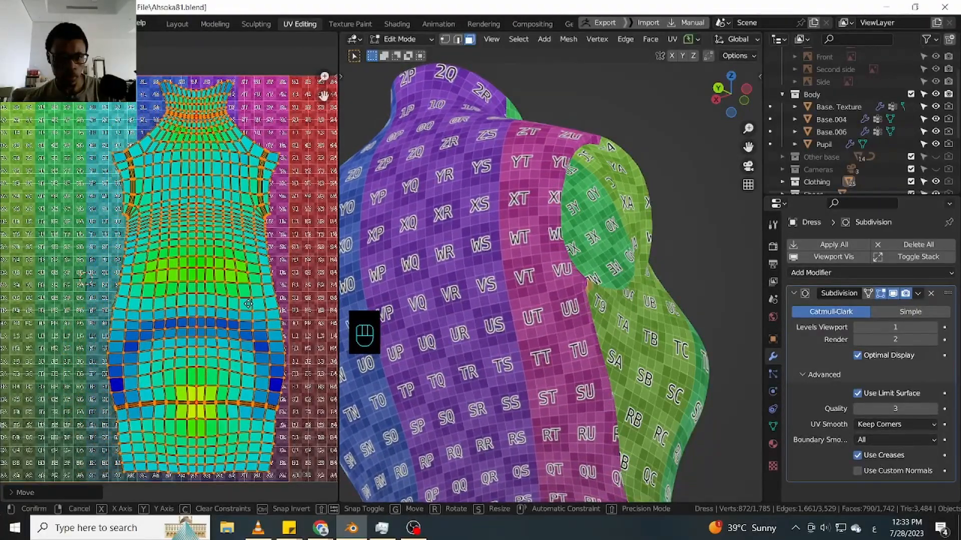
pyautogui.click(248, 304)
# Add the dress's front panel to the mesh selection so both panels' UV islands are shown in the layout
pyautogui.scroll(-2, 547, 318)
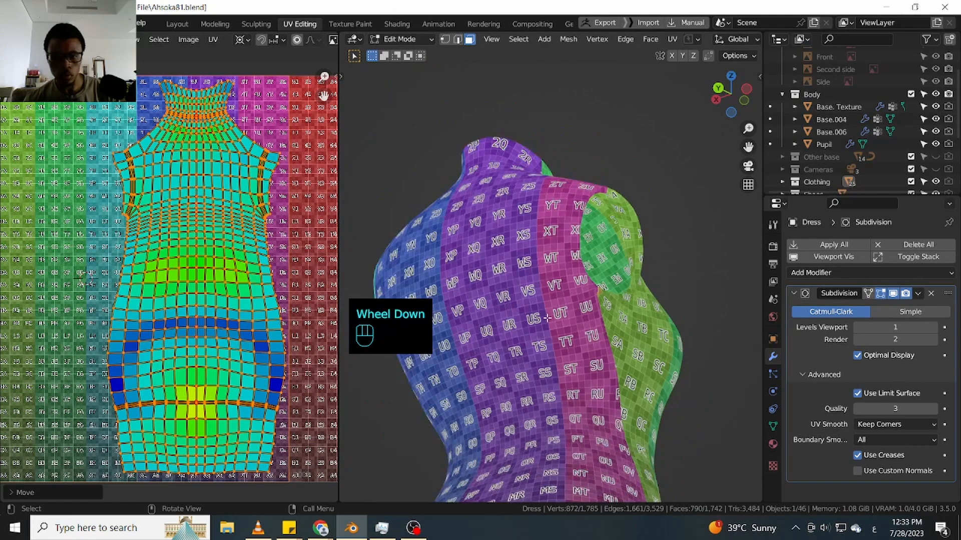
pyautogui.press('l')
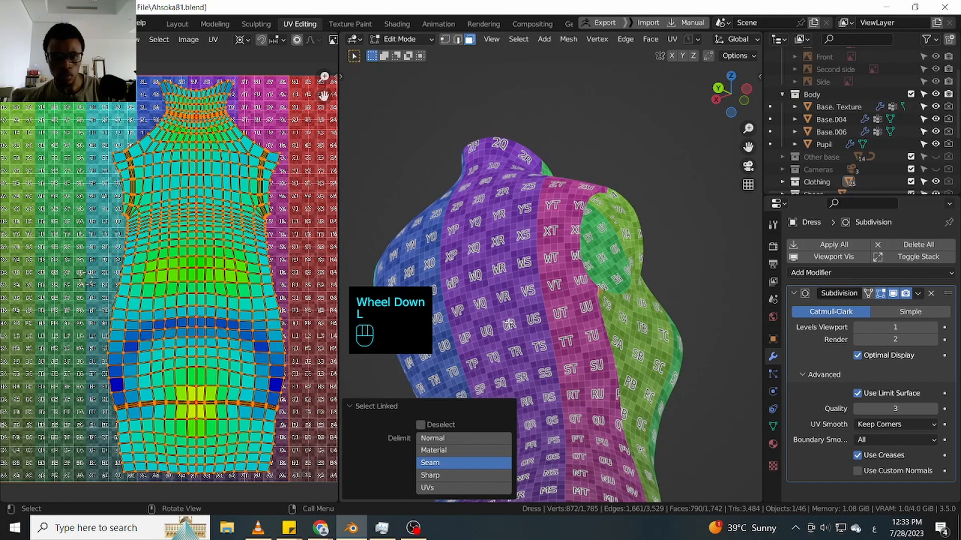
pyautogui.scroll(-2, 138, 272)
pyautogui.moveTo(137, 271); pyautogui.dragTo(200, 270, button='middle')
pyautogui.scroll(1, 630, 342)
pyautogui.scroll(-2, 629, 342)
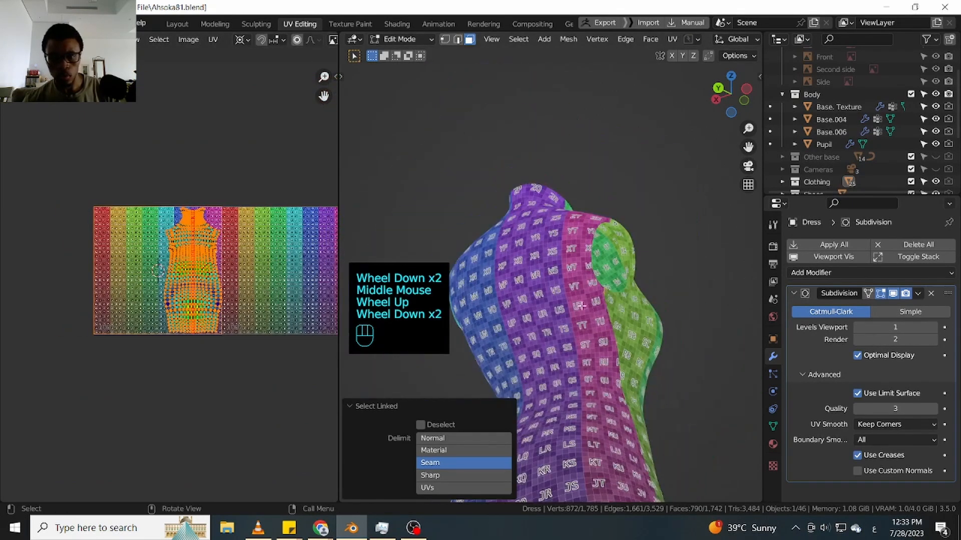
pyautogui.press('Tab')
pyautogui.click(741, 345)
pyautogui.press('l')
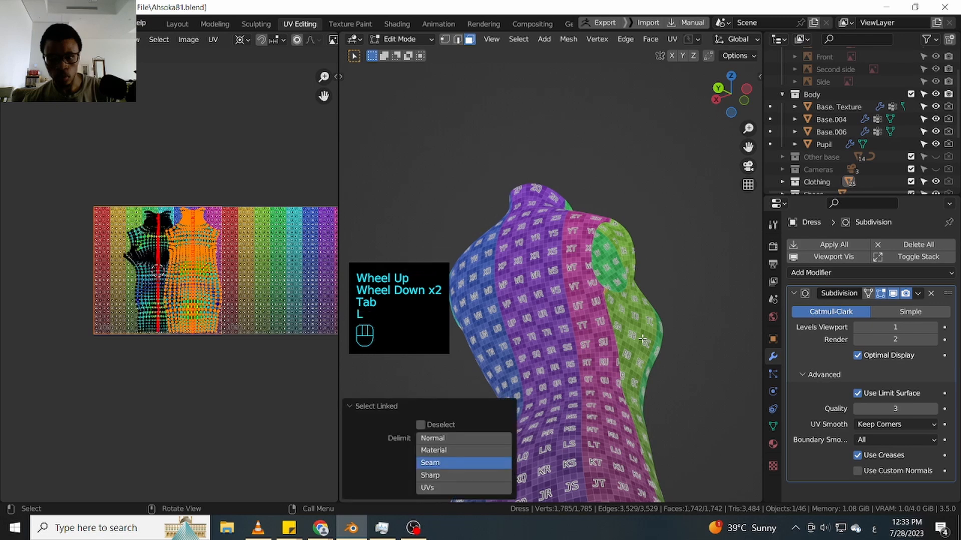
pyautogui.scroll(4, 180, 281)
# Select the centre edge loop of the front-panel UV island and move the island left, clear of the back-panel island
pyautogui.click(193, 281)
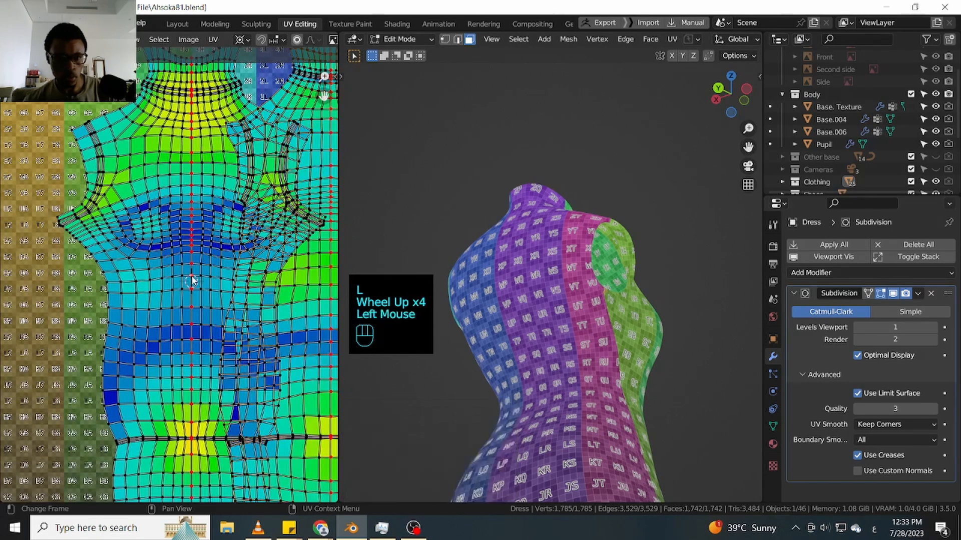
pyautogui.keyDown('alt'); pyautogui.click(193, 278); pyautogui.keyUp('alt')
pyautogui.scroll(-2, 193, 278)
pyautogui.moveTo(193, 279); pyautogui.dragTo(212, 275, button='middle')
pyautogui.scroll(1, 213, 275)
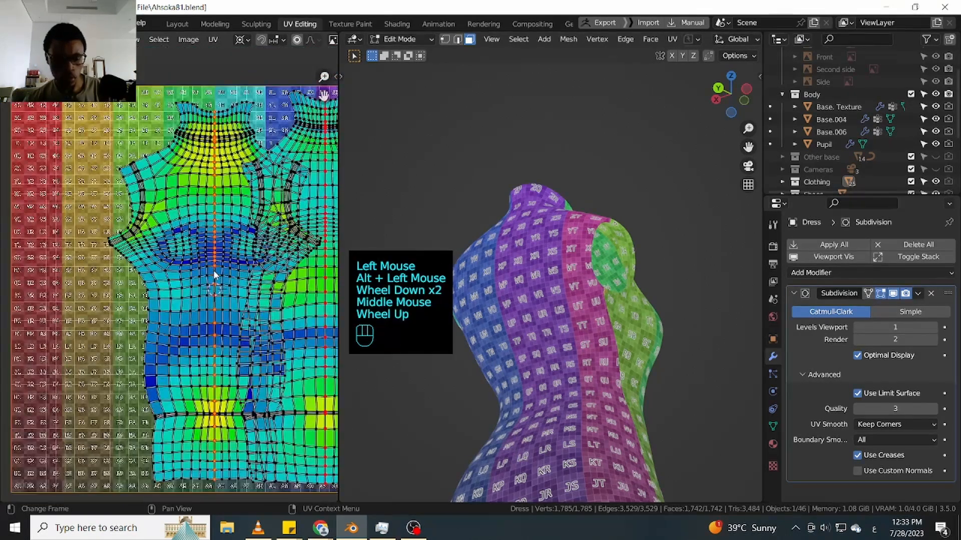
pyautogui.press('g')
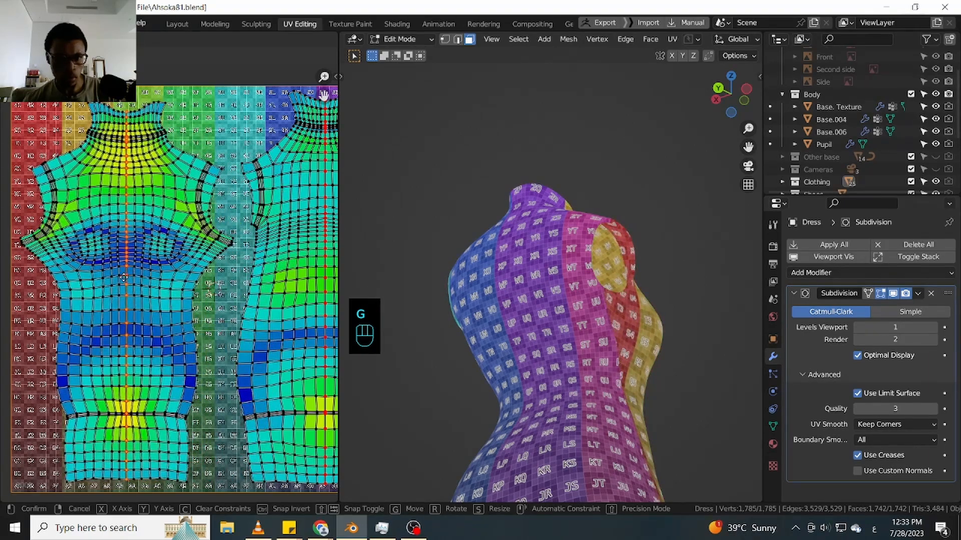
pyautogui.click(128, 277)
pyautogui.scroll(-3, 128, 277)
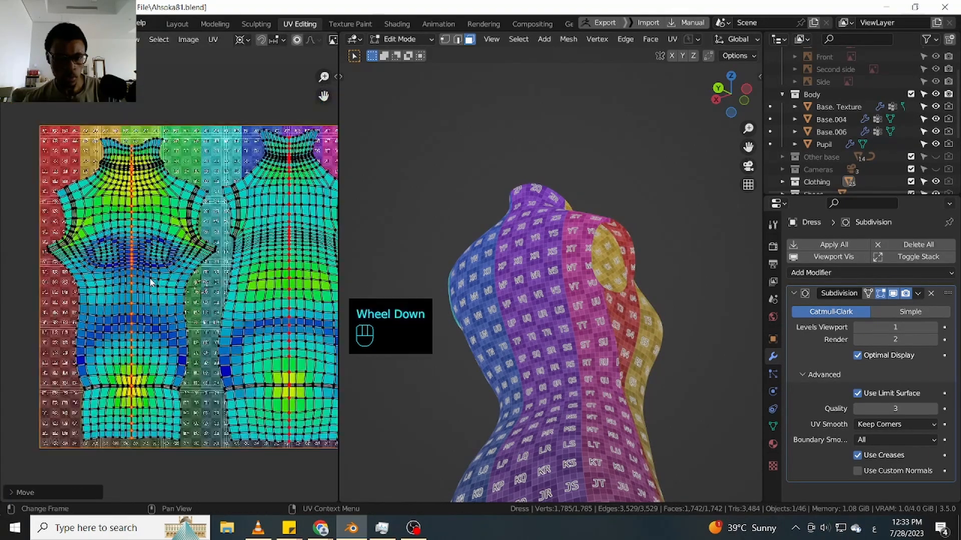
pyautogui.scroll(2, 129, 275)
pyautogui.scroll(-2, 161, 285)
# Select both the front and back UV islands, apply Average Islands Scale to them, and clear the island selection
pyautogui.press('Tab')
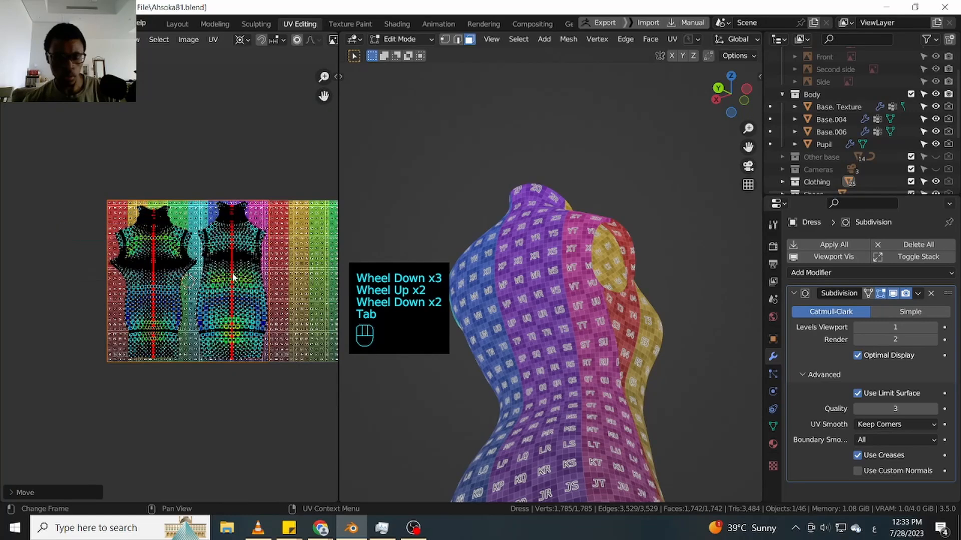
pyautogui.press('l')
pyautogui.press('l')
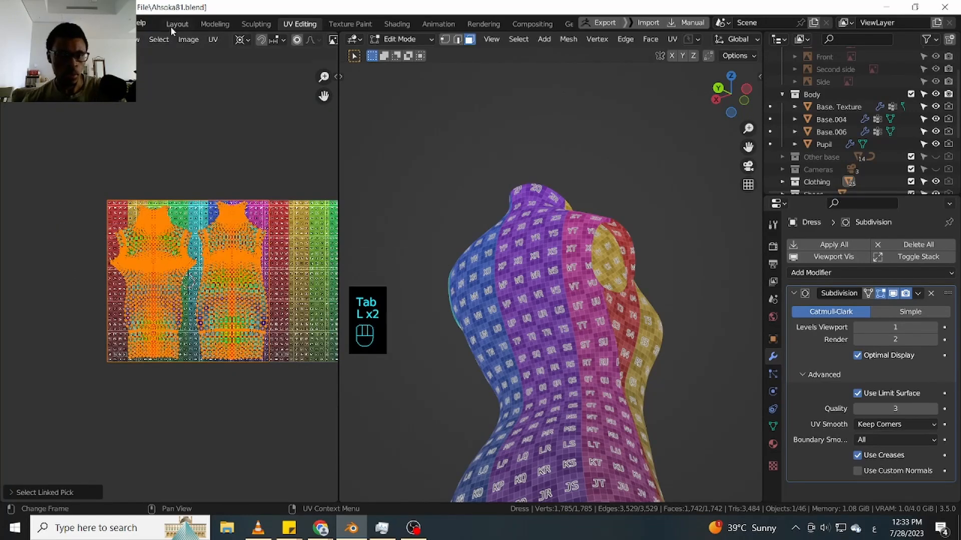
pyautogui.click(212, 41)
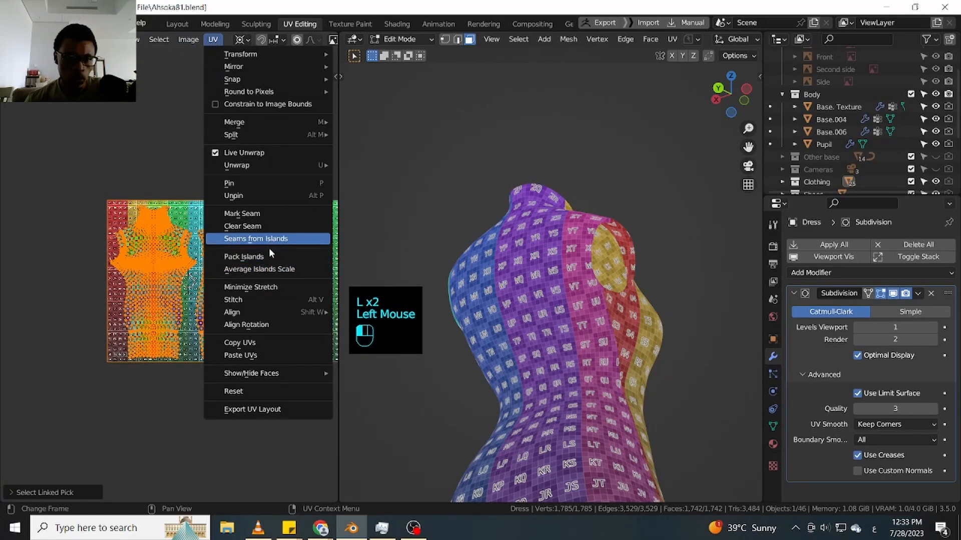
pyautogui.click(266, 271)
pyautogui.scroll(2, 213, 236)
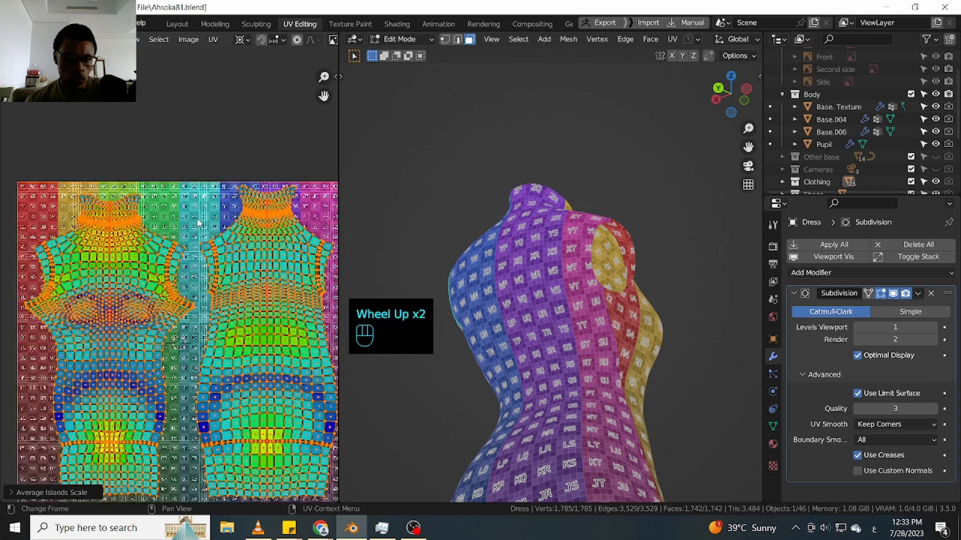
pyautogui.click(201, 225)
# Compare the checker size of the front and back panels along the side seam below the armhole
pyautogui.scroll(-2, 170, 229)
pyautogui.moveTo(170, 228); pyautogui.dragTo(165, 251, button='middle')
pyautogui.scroll(2, 163, 233)
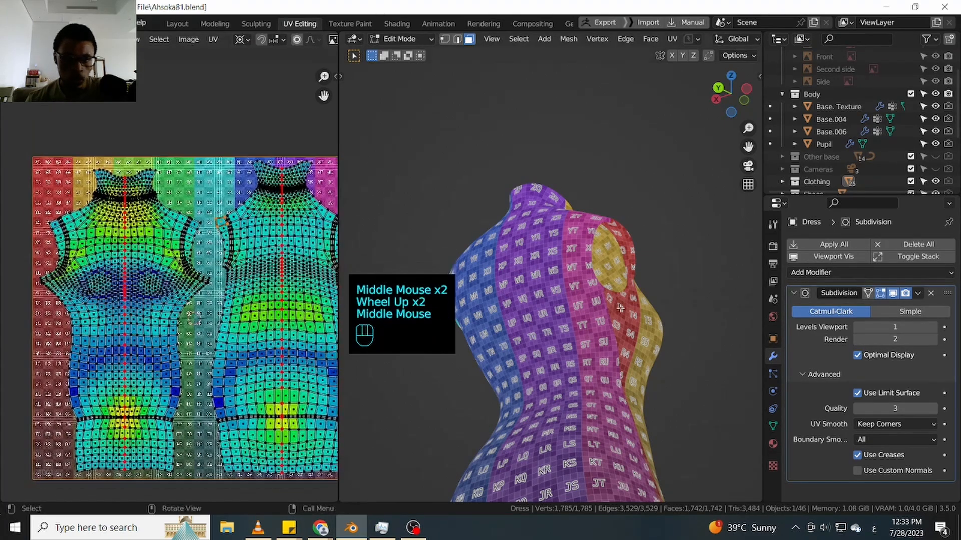
pyautogui.scroll(-1, 620, 309)
pyautogui.moveTo(620, 308); pyautogui.dragTo(600, 310, button='middle')
pyautogui.scroll(7, 536, 334)
pyautogui.scroll(-1, 536, 335)
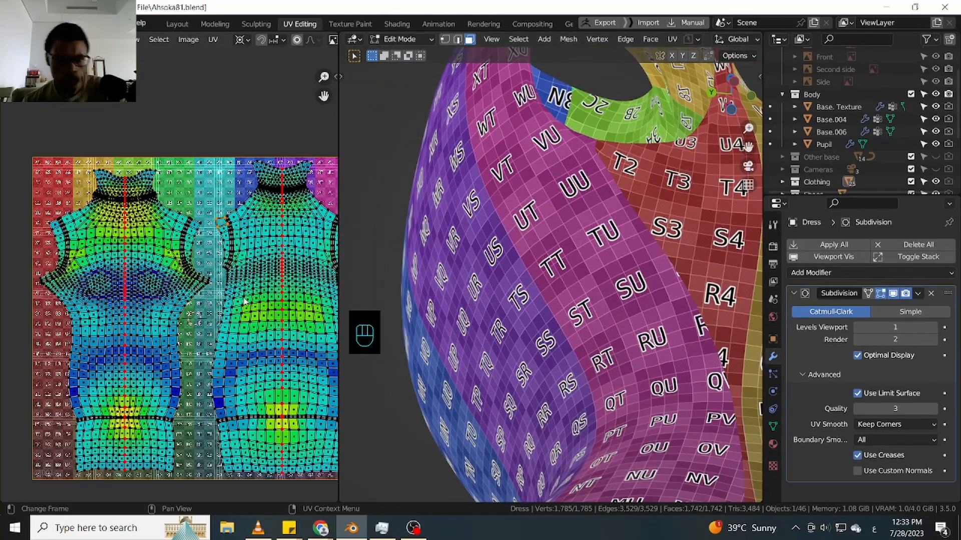
# Select both the front and back UV islands, reapply Average Islands Scale, and compare the checker size along the dress's side seam
pyautogui.press('Tab')
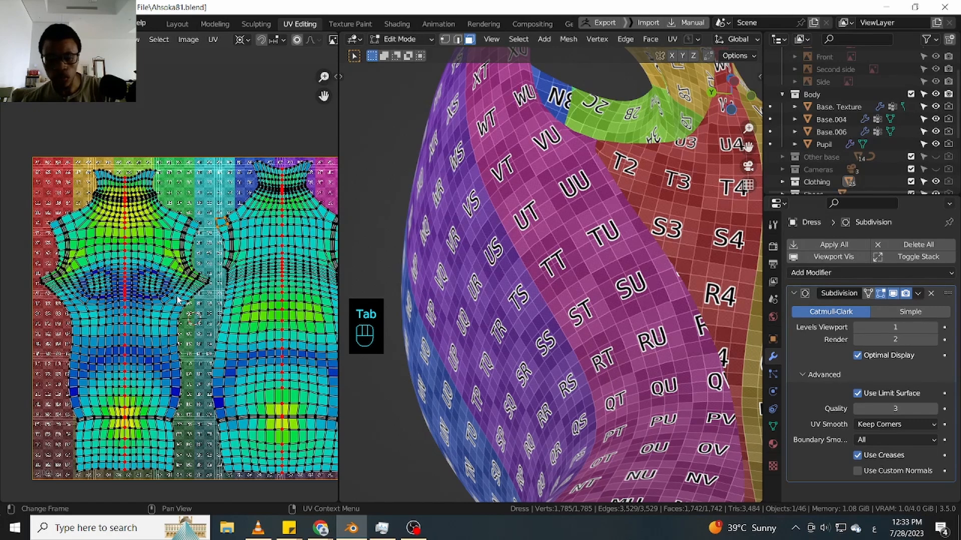
pyautogui.press('l')
pyautogui.press('l')
pyautogui.keyDown('shift'); pyautogui.moveTo(282, 344); pyautogui.dragTo(236, 279, button='middle'); pyautogui.keyUp('shift')
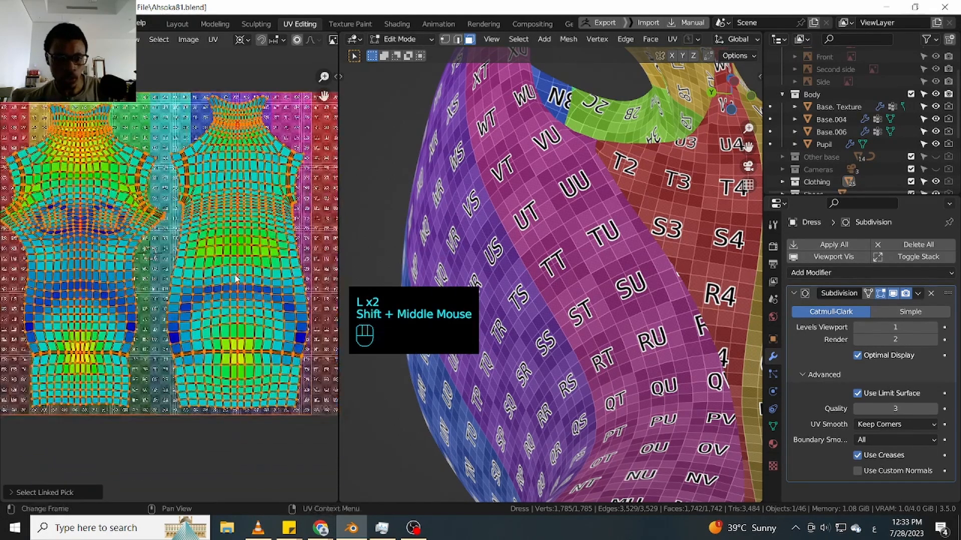
pyautogui.click(236, 286)
pyautogui.press('l')
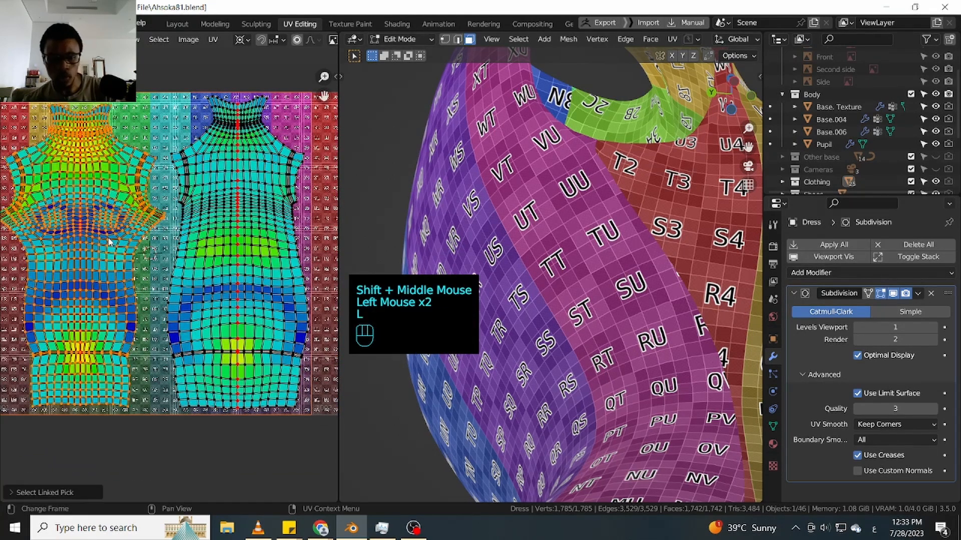
pyautogui.press('l')
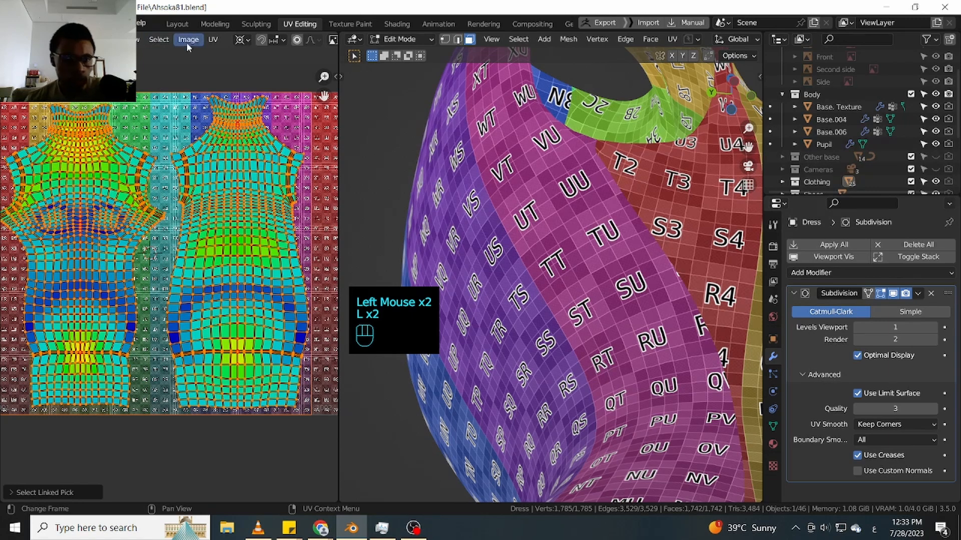
pyautogui.click(214, 40)
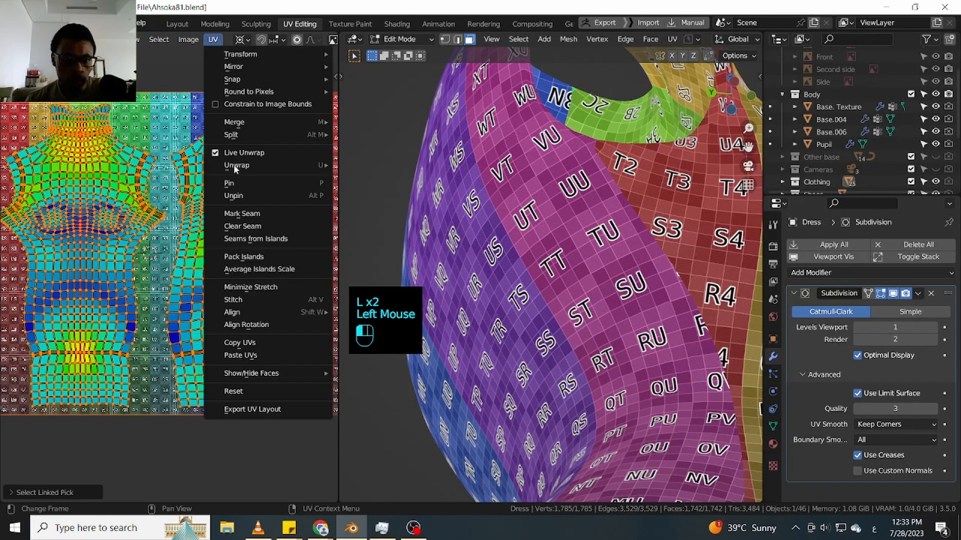
pyautogui.click(275, 270)
pyautogui.scroll(3, 522, 276)
pyautogui.scroll(-2, 521, 275)
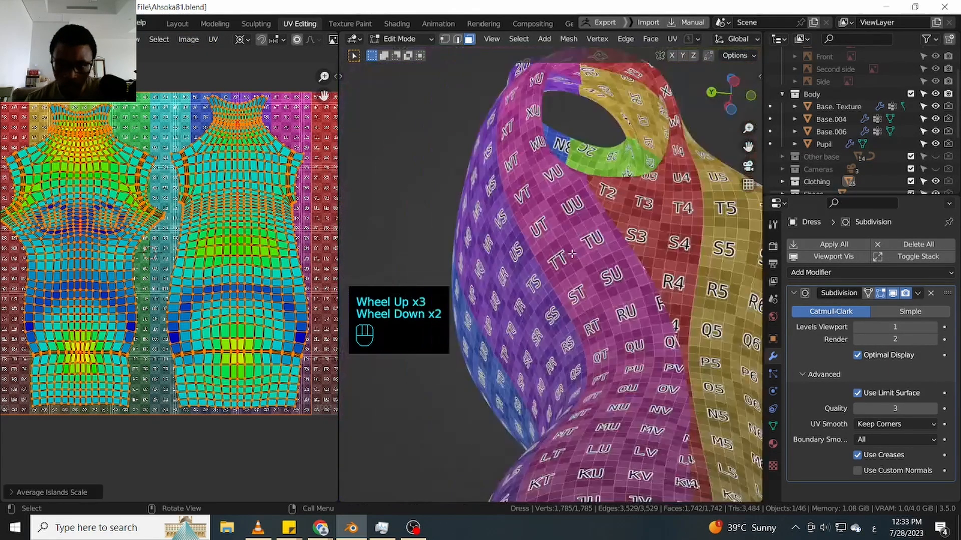
pyautogui.moveTo(521, 276); pyautogui.dragTo(470, 294, button='middle')
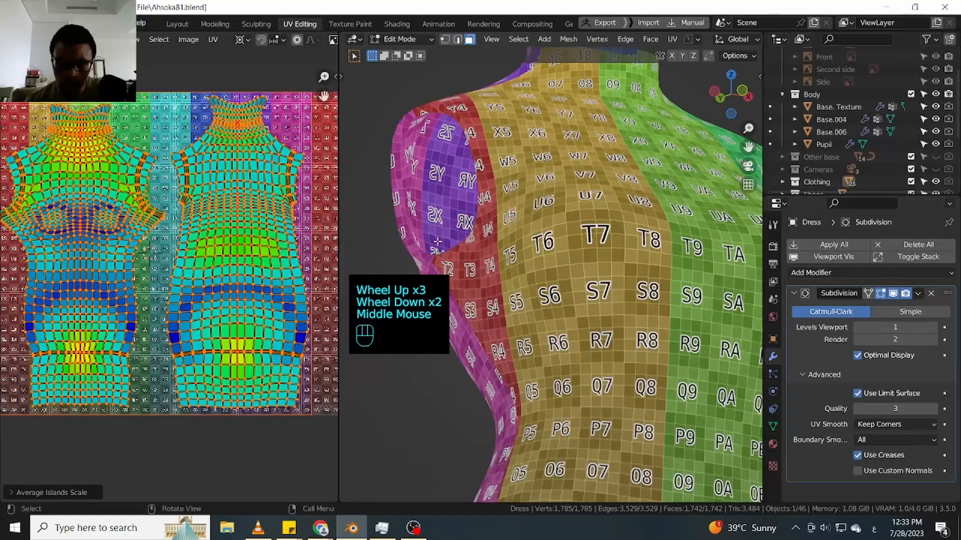
pyautogui.moveTo(437, 242); pyautogui.dragTo(543, 258, button='middle')
pyautogui.scroll(2, 543, 258)
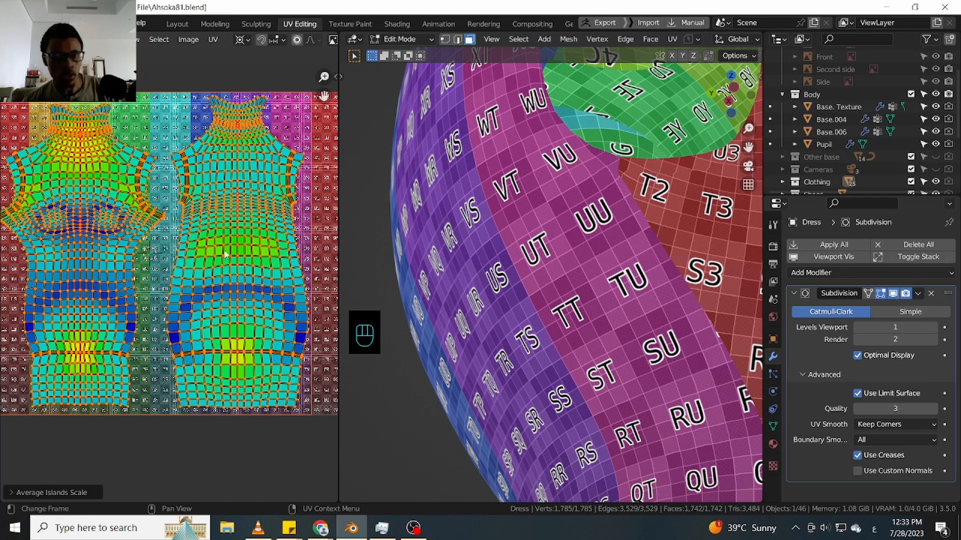
# Set the UV pivot to Bounding Box Center and try scaling the back-panel island down slightly
pyautogui.click(261, 256)
pyautogui.press('l')
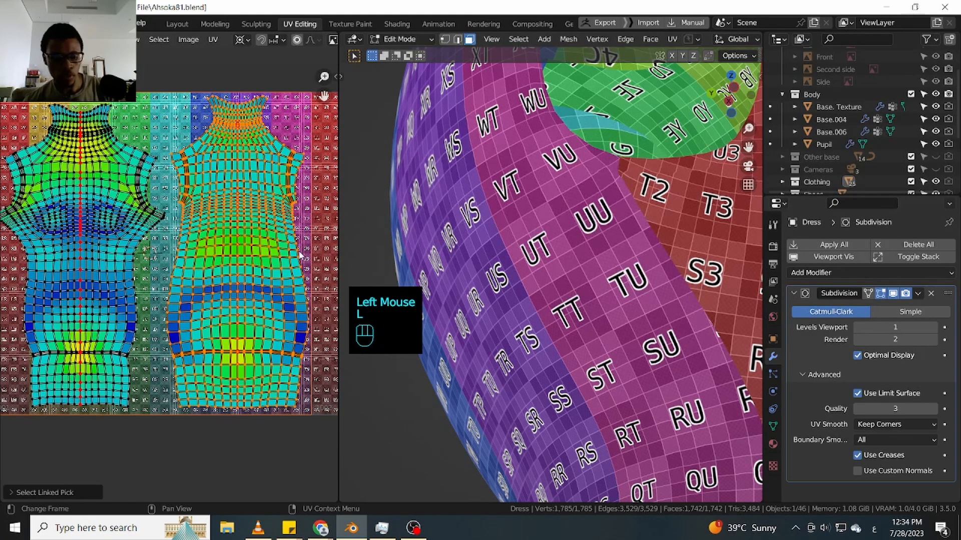
pyautogui.press('s')
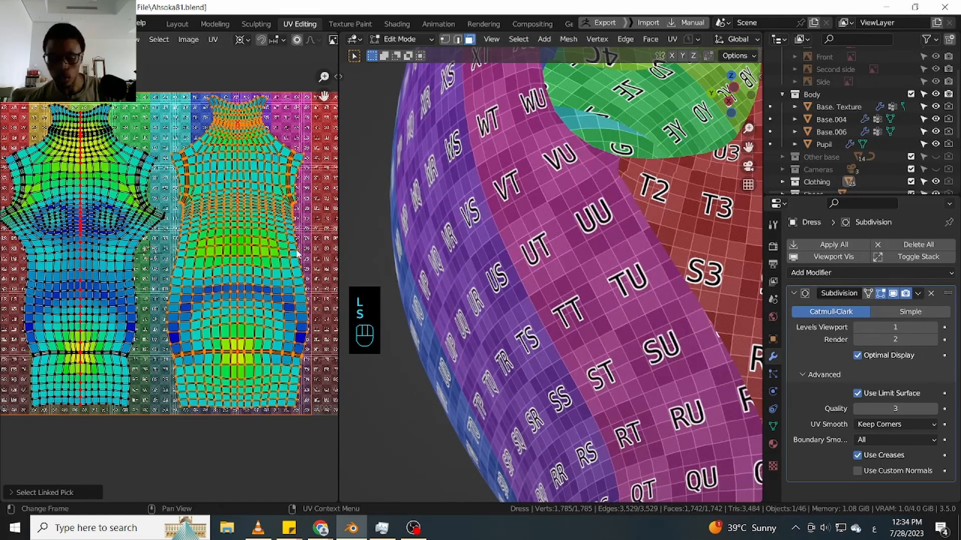
pyautogui.press('.')
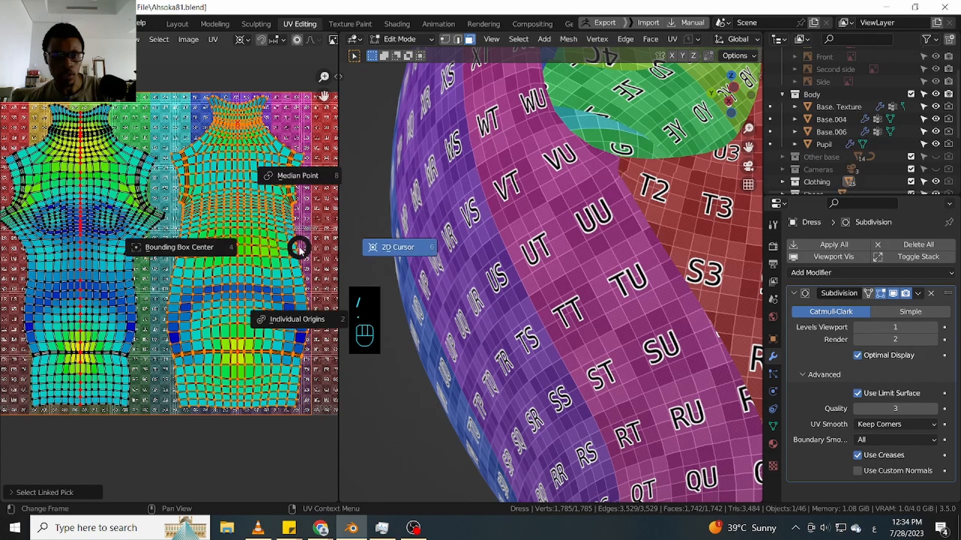
pyautogui.press('s')
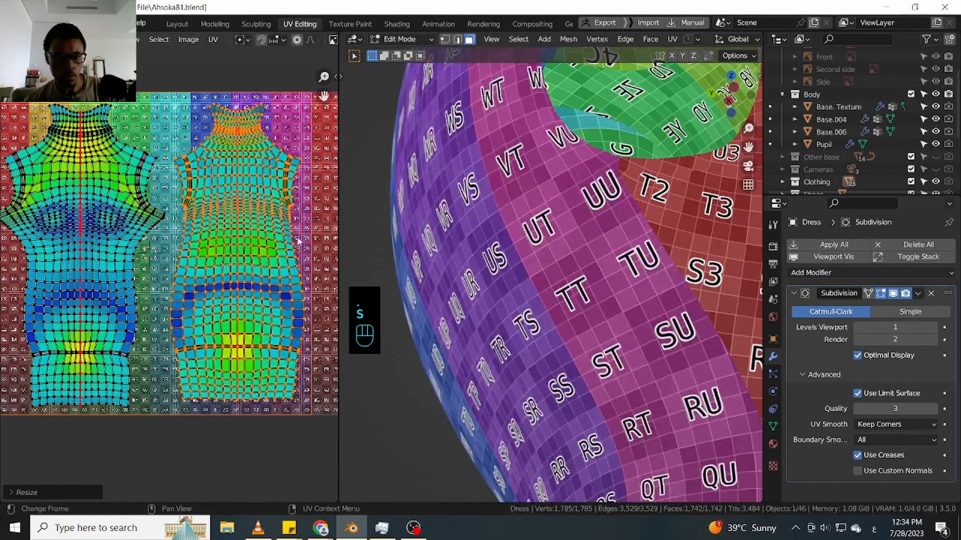
# Apply Average Islands Scale to both islands, and undo it together with the back island's scaling and selection
pyautogui.press('l')
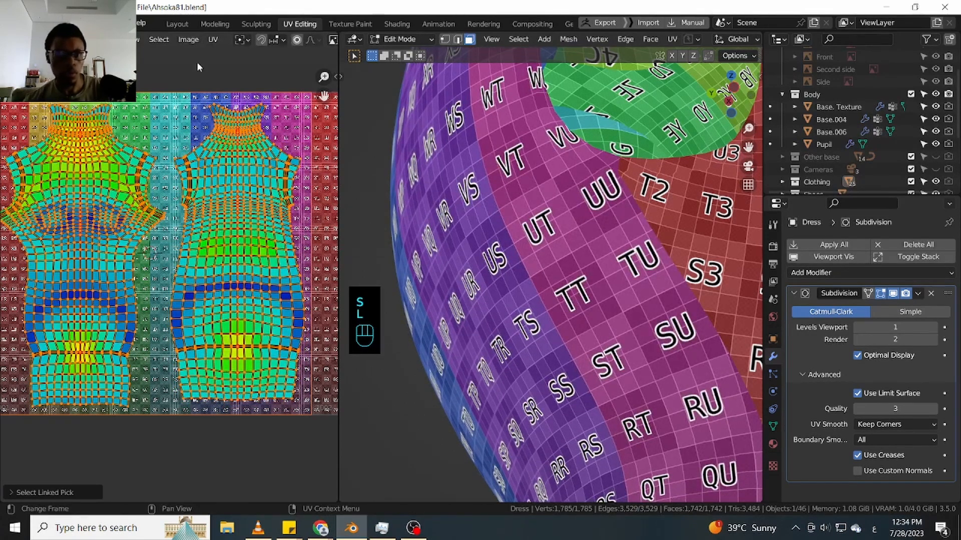
pyautogui.click(213, 39)
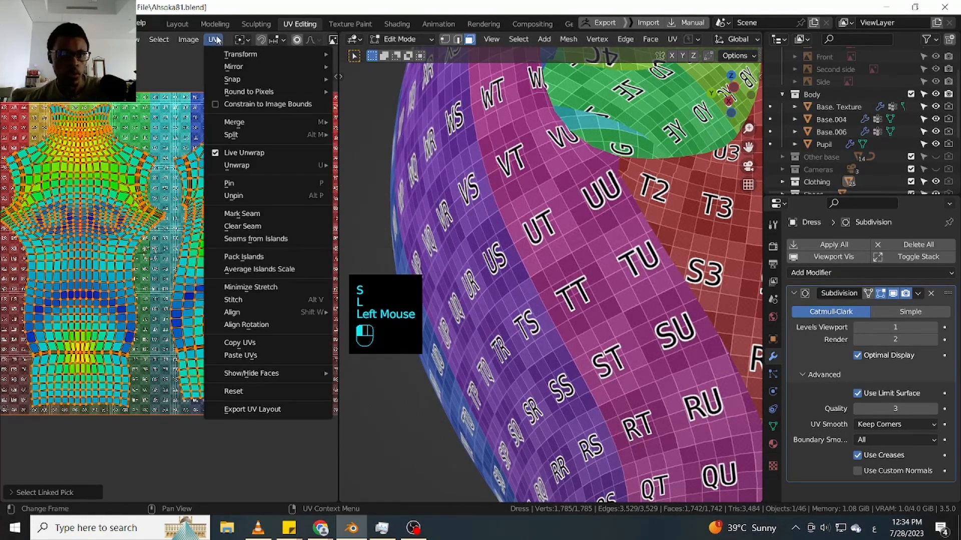
pyautogui.click(274, 270)
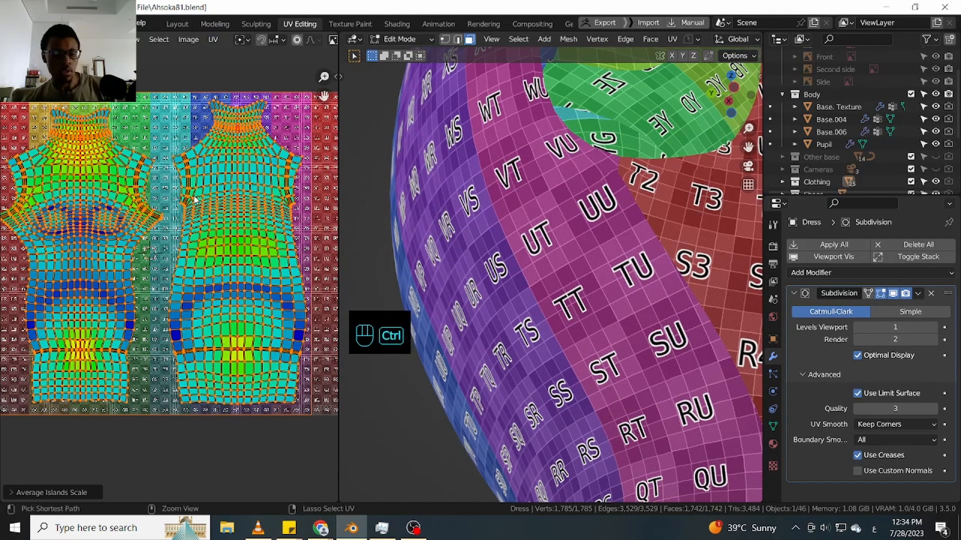
pyautogui.hotkey('ctrl', 'z')
pyautogui.hotkey('ctrl', 'z')
pyautogui.hotkey('ctrl', 'z')
pyautogui.hotkey('ctrl', 'z')
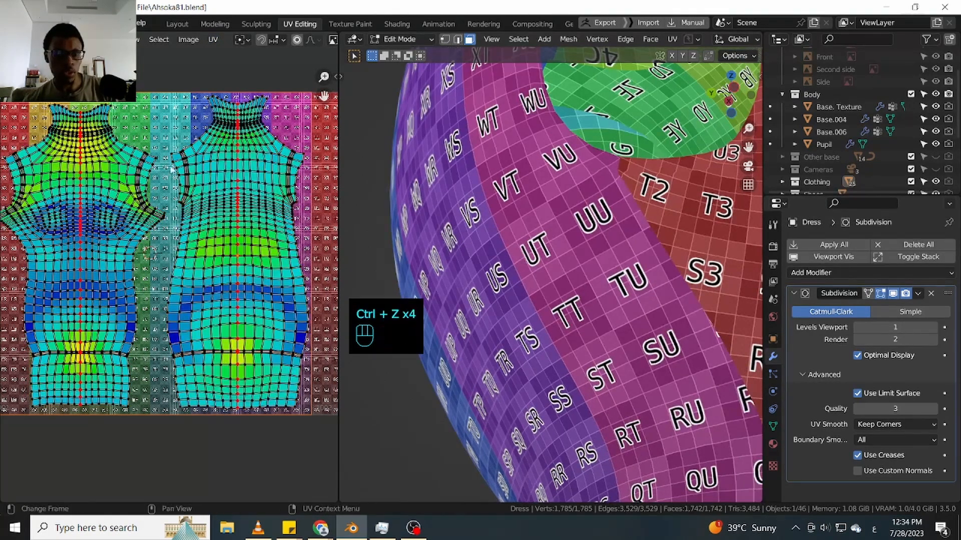
# Select both UV islands, scale them down slightly and shift them a little so they fit inside the UV tile
pyautogui.scroll(-2, 253, 233)
pyautogui.scroll(2, 269, 219)
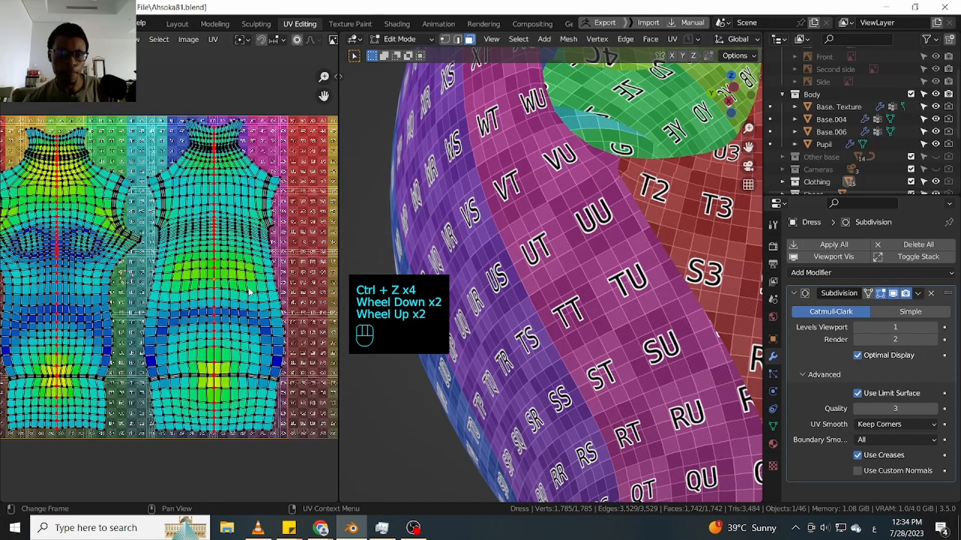
pyautogui.moveTo(248, 291); pyautogui.dragTo(263, 263, button='middle')
pyautogui.press('l')
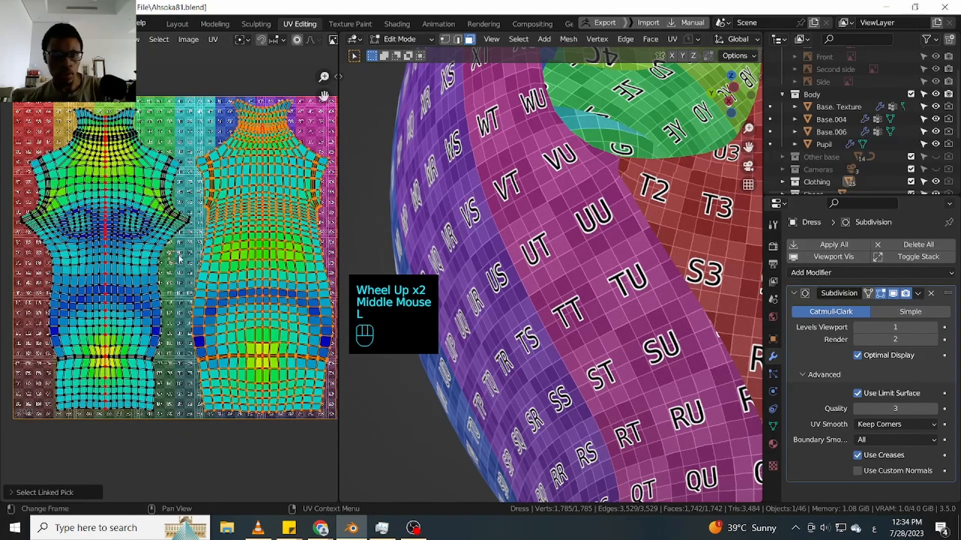
pyautogui.press('l')
pyautogui.press('g')
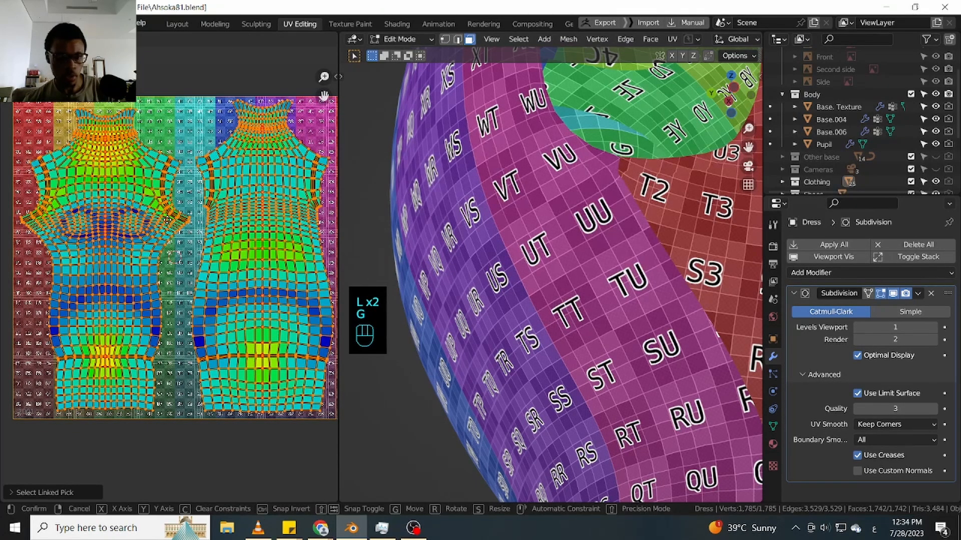
pyautogui.click(165, 221)
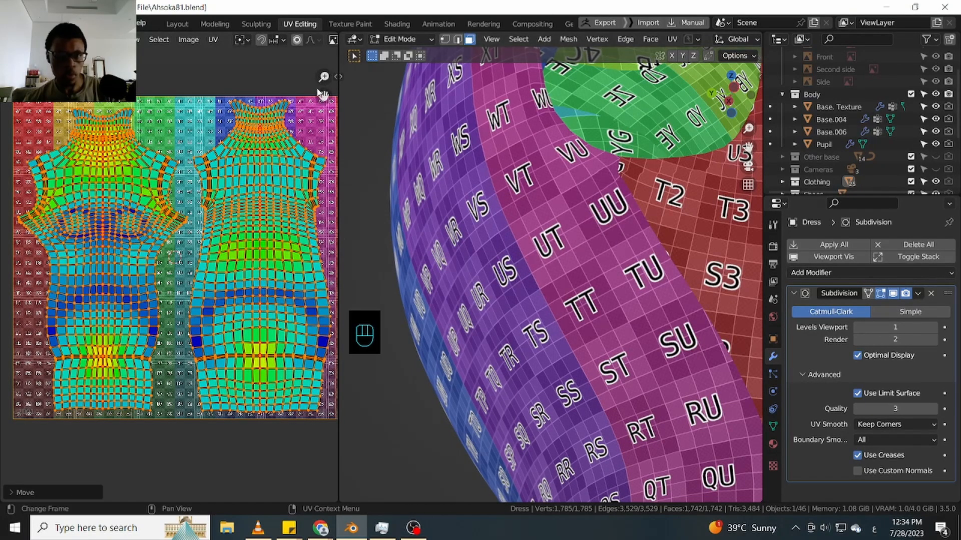
# Remove UDIM tiles 1003 and 1002 from the image, leaving only tile 1001, and hide the UV editor's sidebar
pyautogui.click(337, 75)
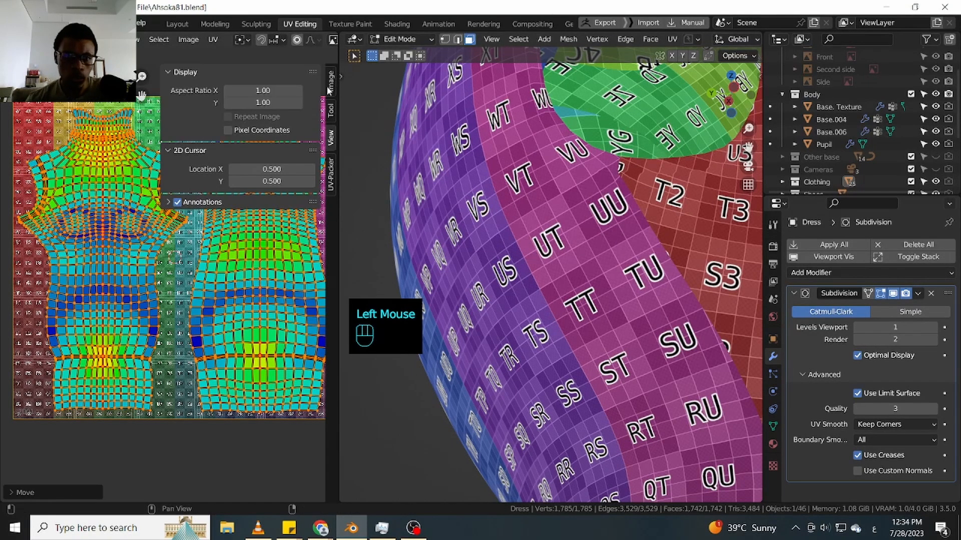
pyautogui.click(331, 112)
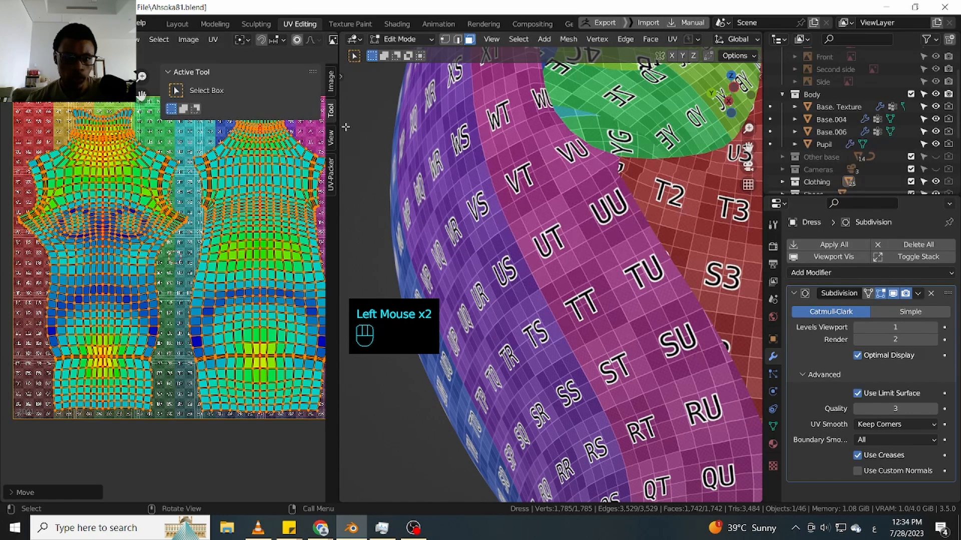
pyautogui.click(330, 139)
pyautogui.click(331, 81)
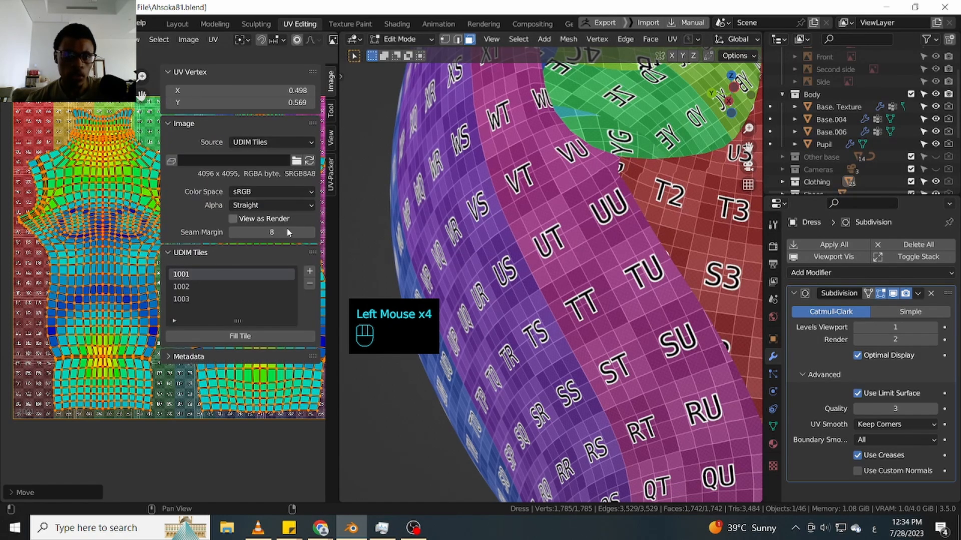
pyautogui.click(225, 299)
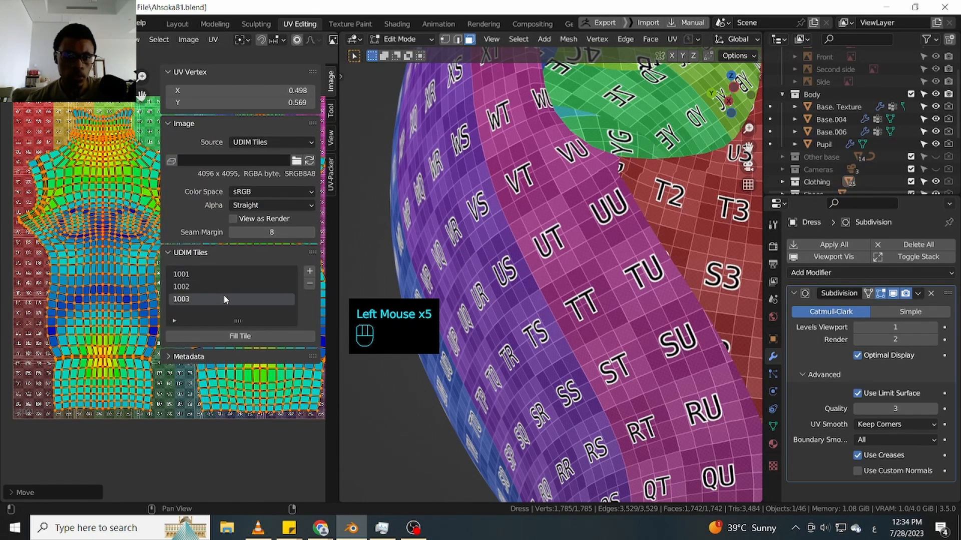
pyautogui.click(310, 285)
pyautogui.click(310, 284)
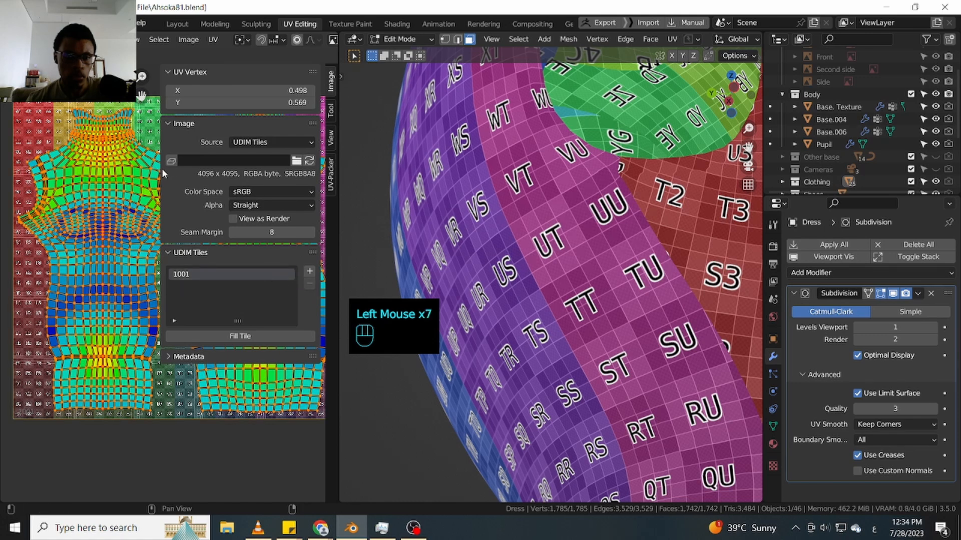
pyautogui.moveTo(160, 170); pyautogui.dragTo(423, 171)
# Widen the UV editor area and frame the remaining tile with both dress islands in it
pyautogui.scroll(-2, 331, 191)
pyautogui.moveTo(332, 192); pyautogui.dragTo(320, 172, button='middle')
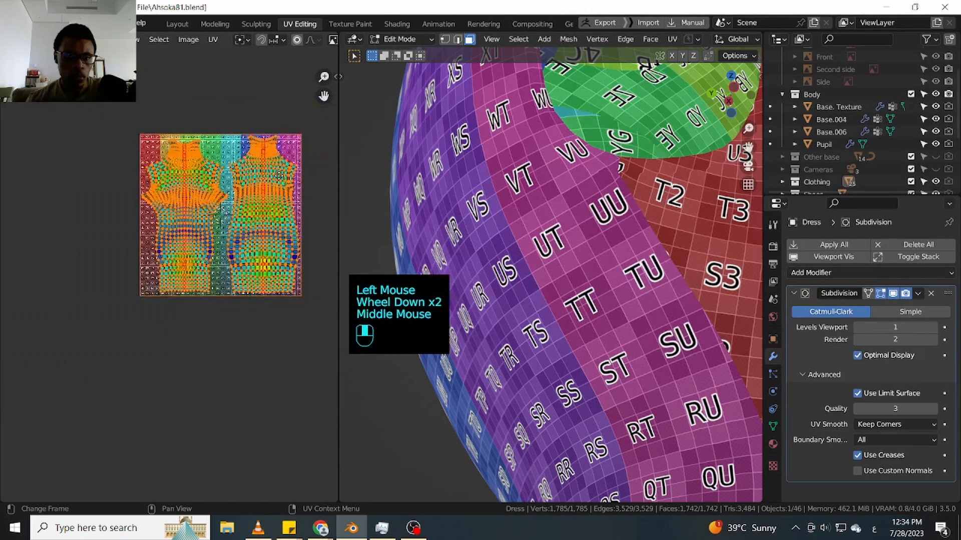
pyautogui.scroll(2, 320, 173)
pyautogui.scroll(-2, 320, 172)
pyautogui.moveTo(338, 171); pyautogui.dragTo(403, 171)
pyautogui.scroll(2, 235, 130)
pyautogui.moveTo(235, 130); pyautogui.dragTo(200, 97, button='middle')
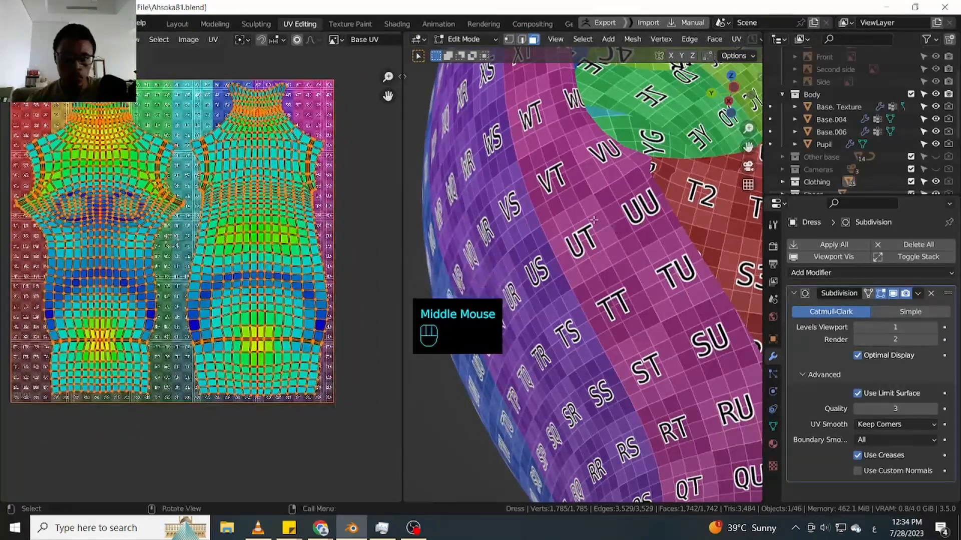
# Examine the checker pattern around the dress, from the armhole seam to the waist and hem
pyautogui.scroll(-2, 613, 215)
pyautogui.moveTo(612, 215); pyautogui.dragTo(625, 235, button='middle')
pyautogui.scroll(-2, 631, 290)
pyautogui.scroll(2, 635, 247)
pyautogui.scroll(1, 635, 247)
pyautogui.scroll(2, 641, 240)
pyautogui.scroll(-2, 642, 241)
pyautogui.scroll(-1, 664, 236)
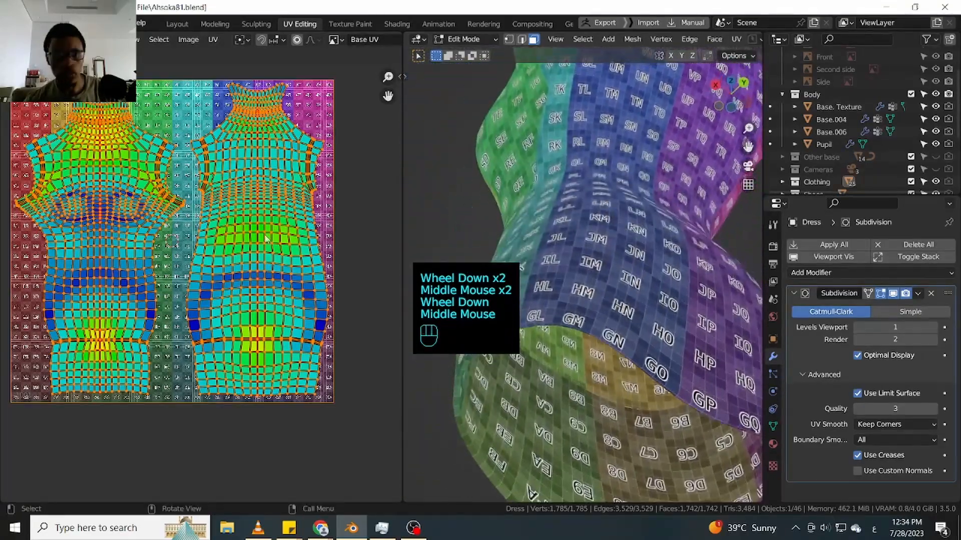
# Clear the UV selection and save the project as a new version named Ahsoka82.blend
pyautogui.click(348, 182)
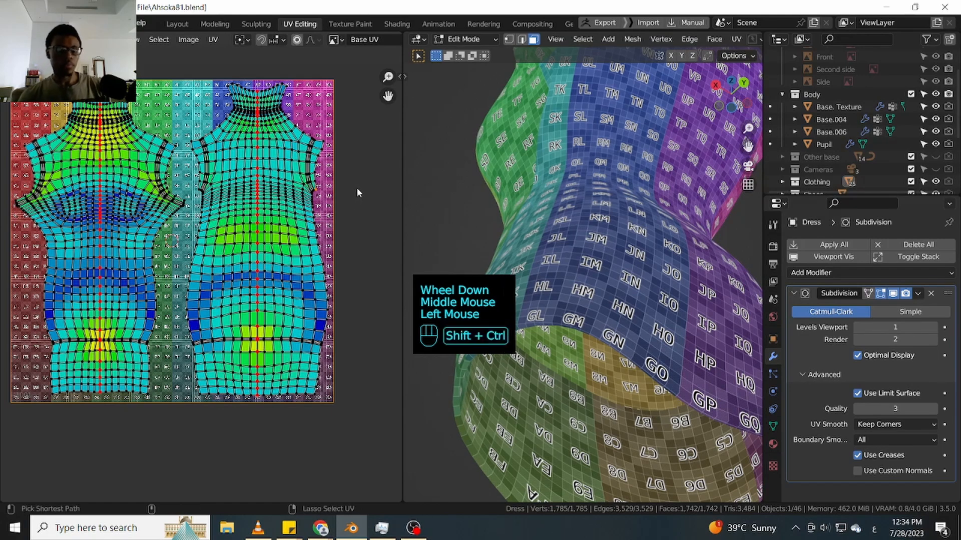
pyautogui.hotkey('ctrl', 'shift', 's')
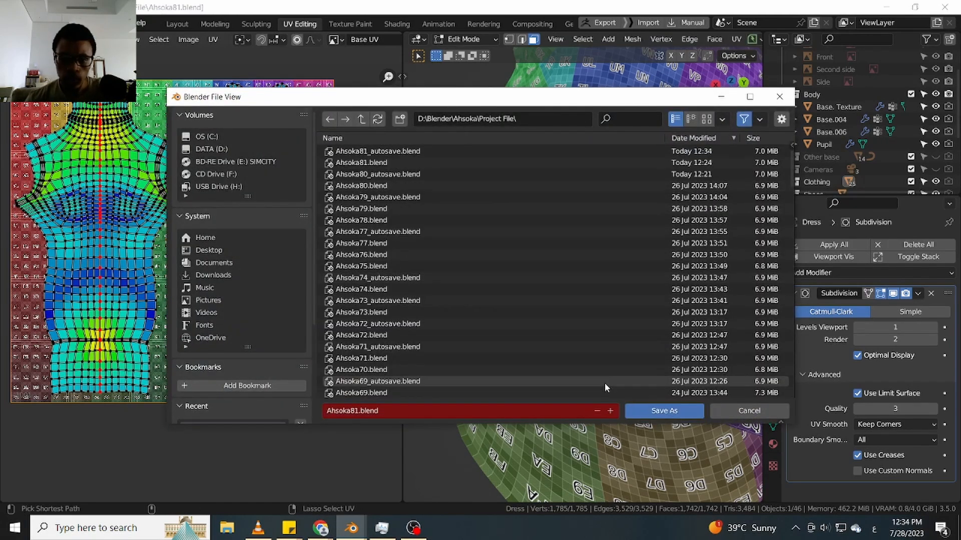
pyautogui.click(609, 410)
pyautogui.click(650, 411)
# Collapse the dress's Subdivision modifier settings and examine the checker texture on the whole dress and its side
pyautogui.scroll(-2, 555, 275)
pyautogui.moveTo(555, 275); pyautogui.dragTo(681, 279, button='middle')
pyautogui.click(793, 294)
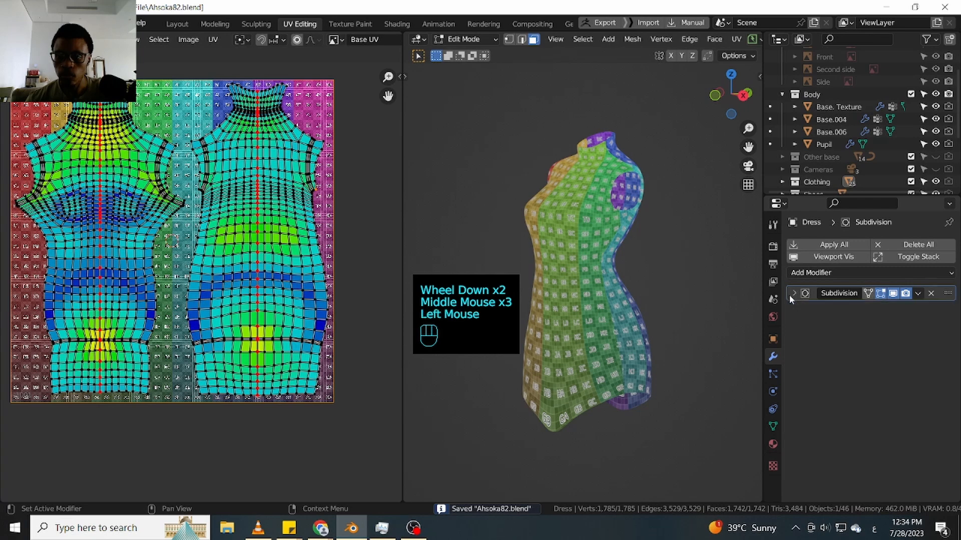
pyautogui.moveTo(462, 230); pyautogui.dragTo(568, 212, button='middle')
pyautogui.scroll(2, 529, 229)
pyautogui.scroll(1, 536, 210)
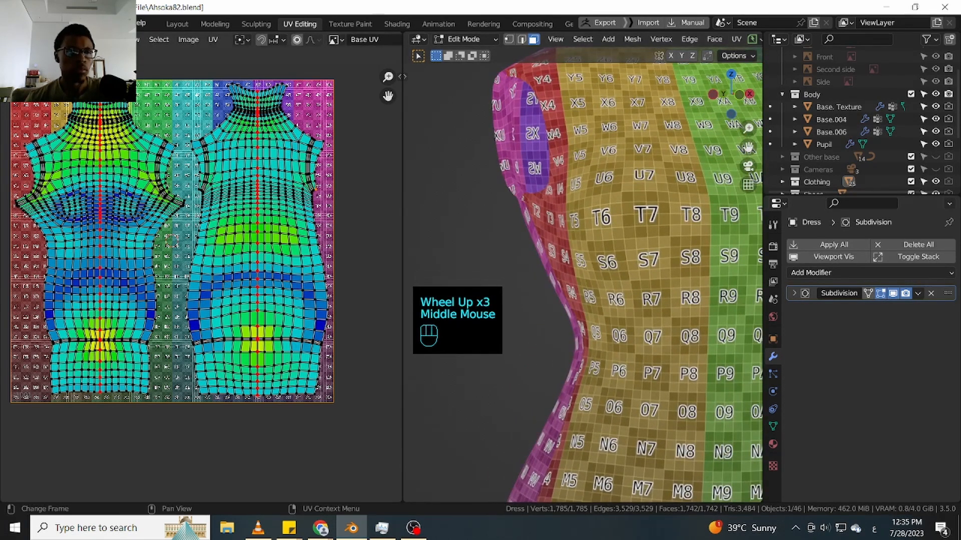
# Start a new default scene and delete its camera, cube and light
pyautogui.click(27, 24)
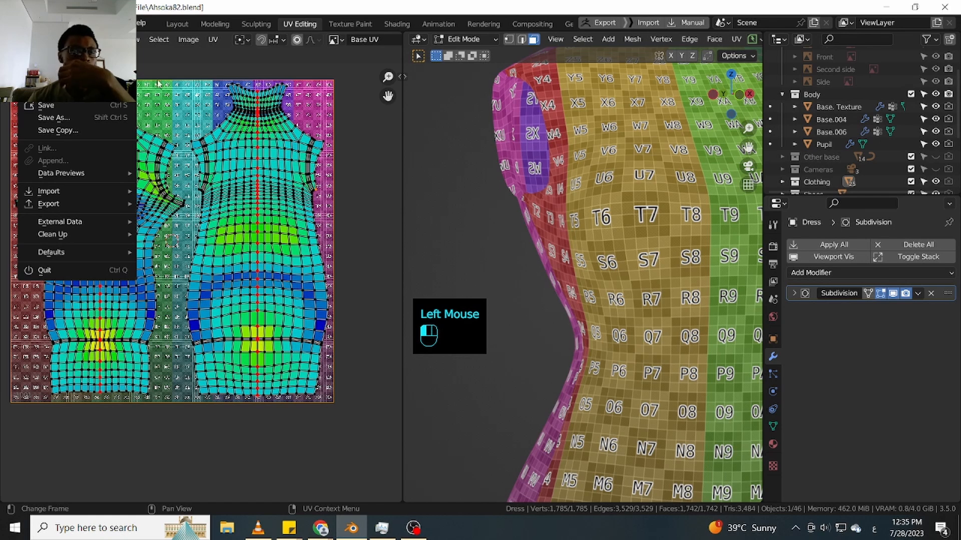
pyautogui.moveTo(90, 36)
pyautogui.click(197, 36)
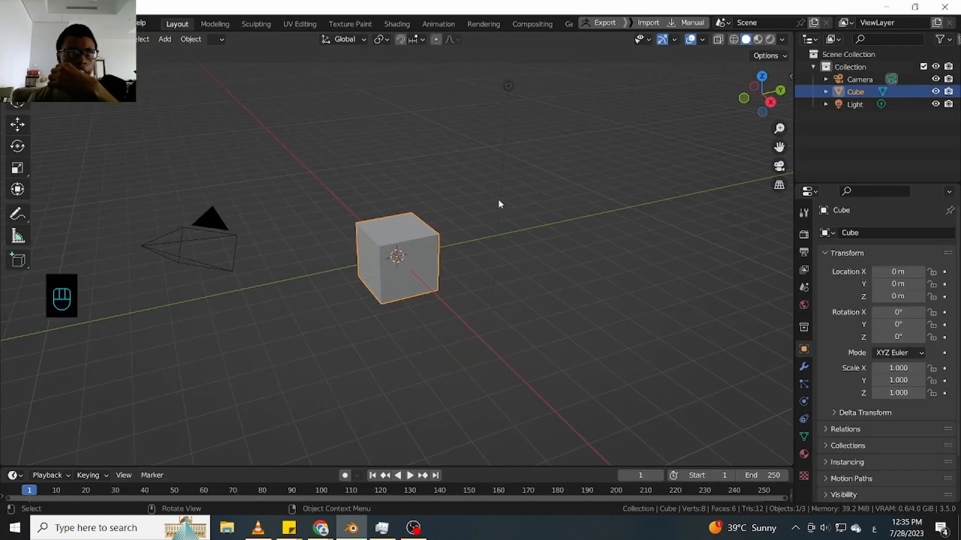
pyautogui.moveTo(557, 124); pyautogui.dragTo(191, 353)
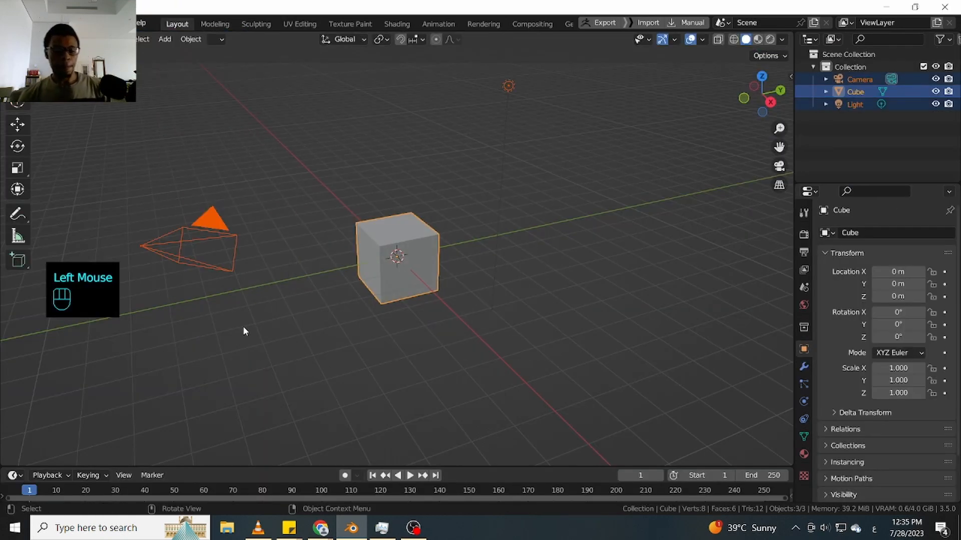
pyautogui.press('x')
pyautogui.click(251, 323)
pyautogui.moveTo(251, 323); pyautogui.dragTo(384, 278, button='middle')
pyautogui.scroll(2, 337, 217)
# Reopen the recent project Ahsoka82.blend without saving the untitled scene
pyautogui.click(27, 23)
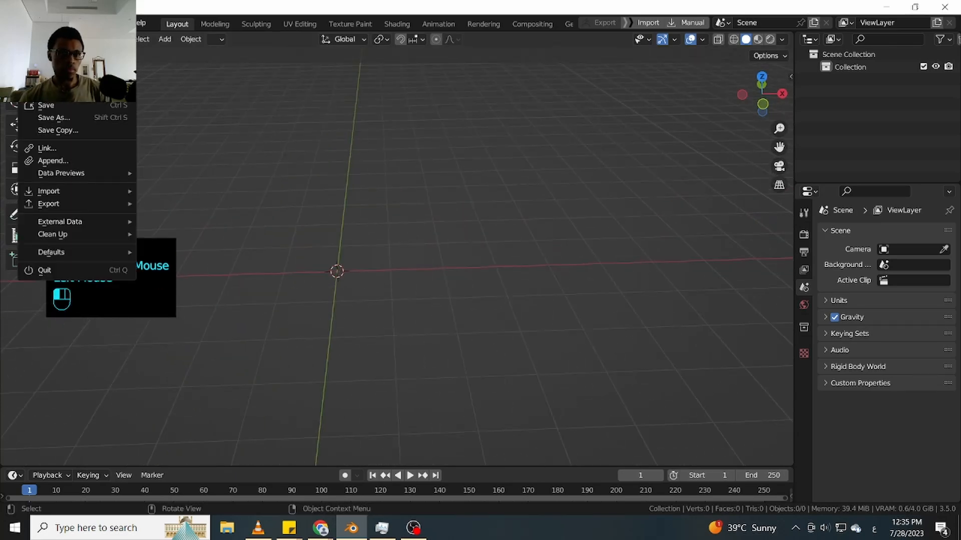
pyautogui.click(156, 76)
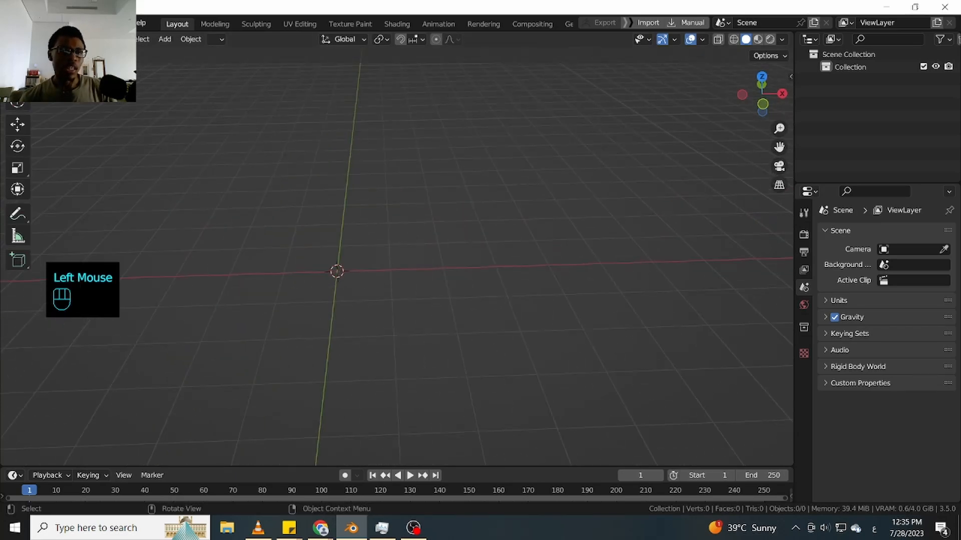
pyautogui.click(27, 23)
pyautogui.moveTo(60, 61)
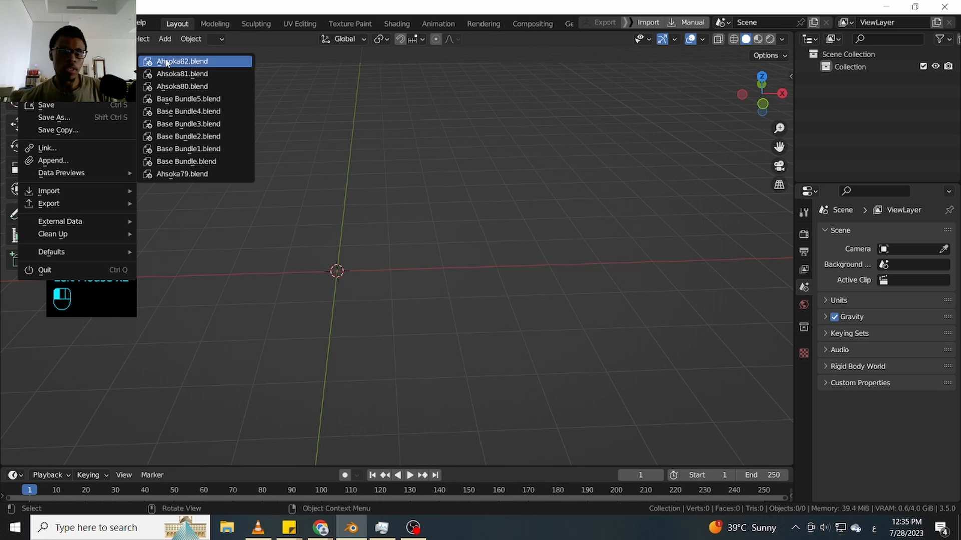
pyautogui.click(168, 62)
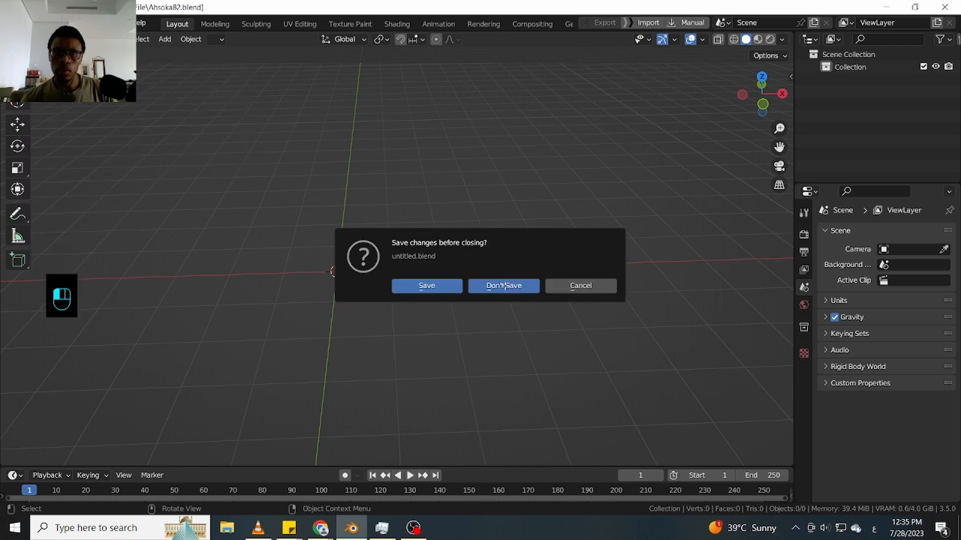
pyautogui.click(499, 283)
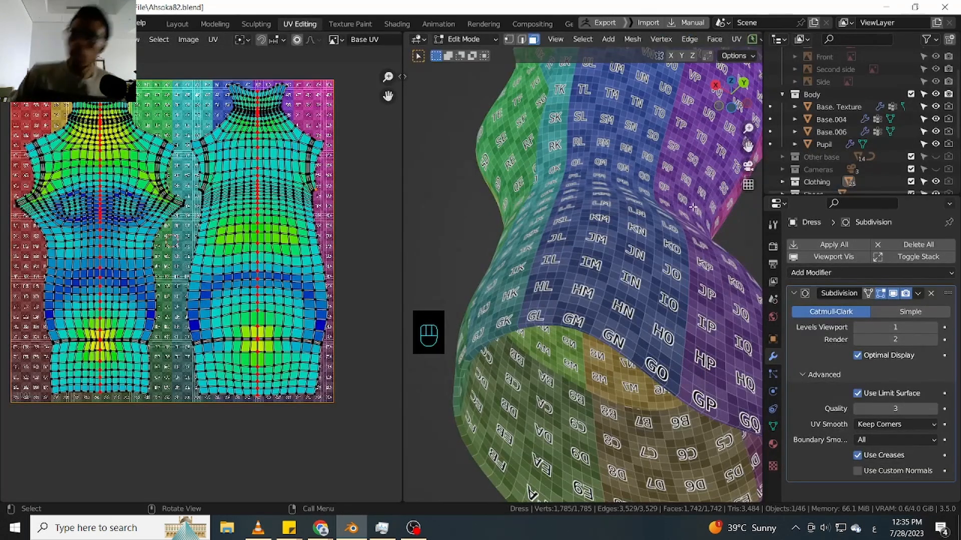
# Expand the Clothing collection and rename its Dress object to Main Dress
pyautogui.scroll(-3, 860, 179)
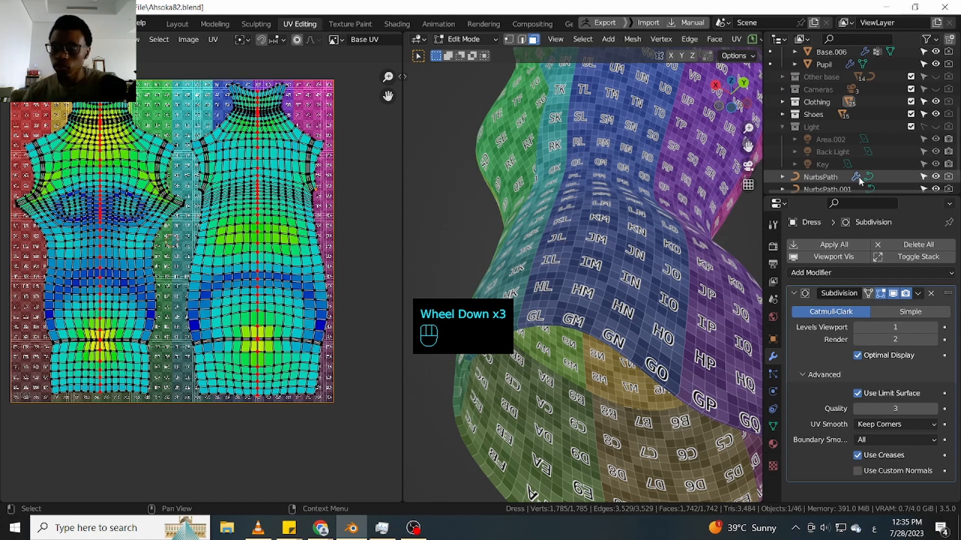
pyautogui.scroll(4, 848, 140)
pyautogui.scroll(-3, 841, 135)
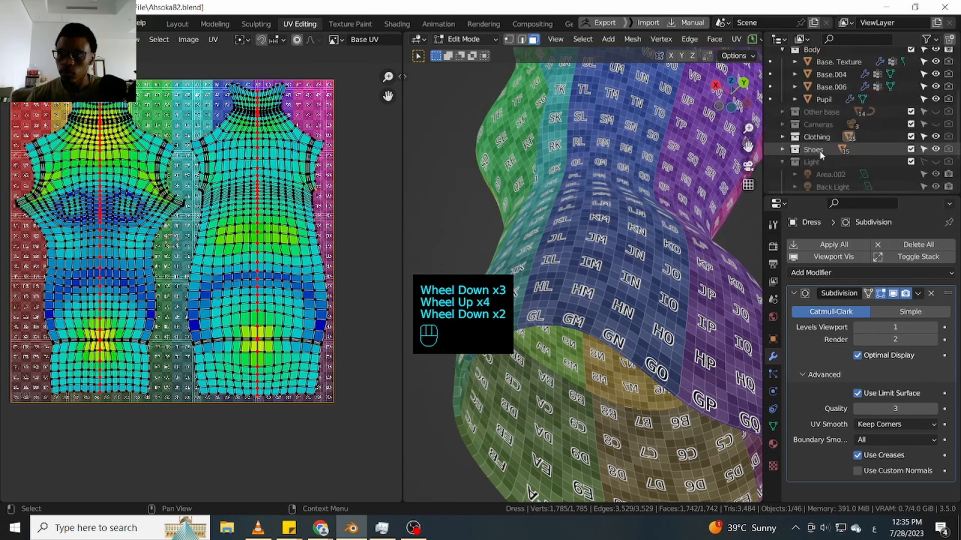
pyautogui.click(783, 83)
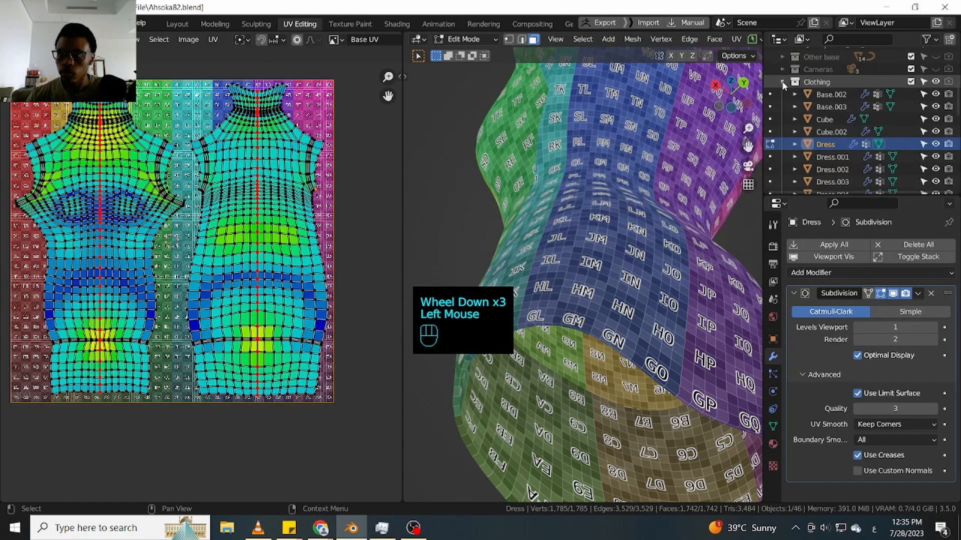
pyautogui.click(821, 145)
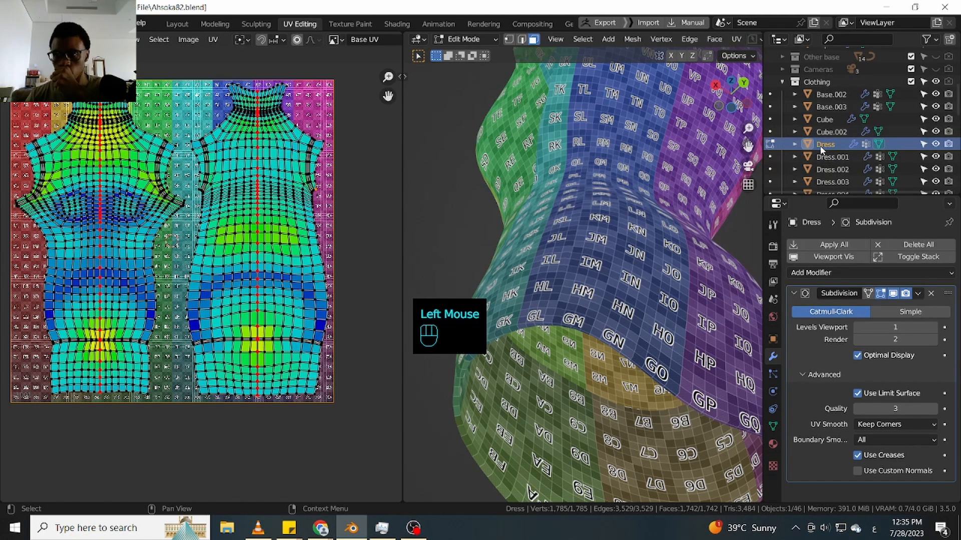
pyautogui.doubleClick(817, 145)
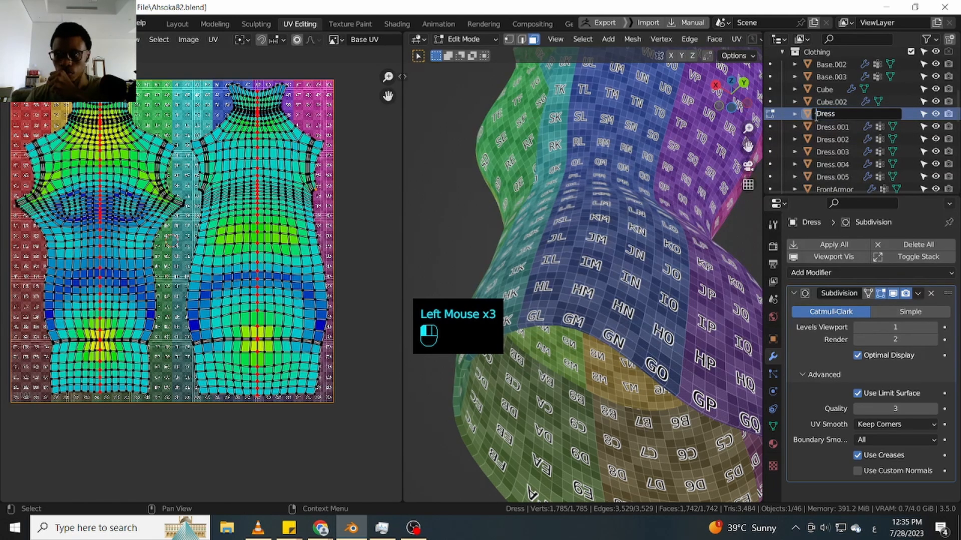
pyautogui.write('’شهى')
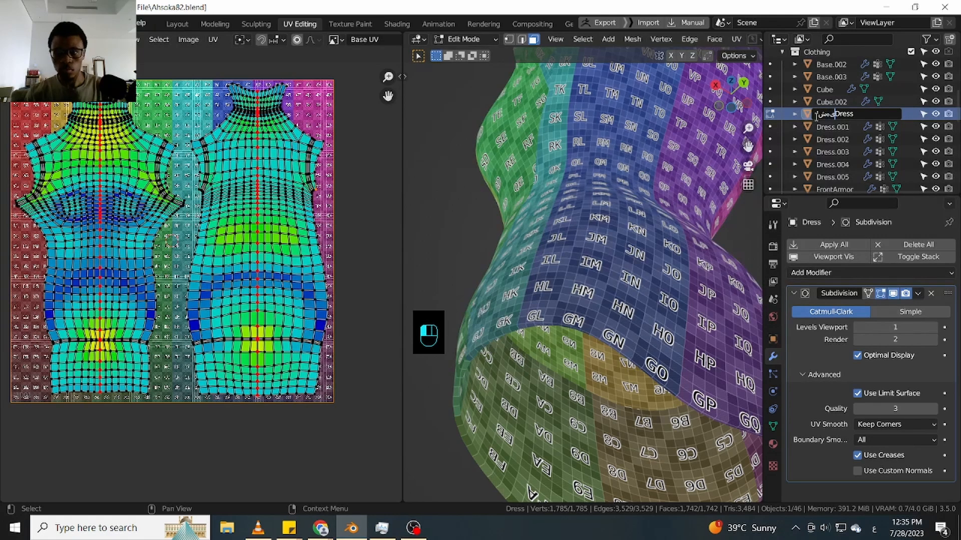
pyautogui.press('BackSpace')
pyautogui.press('BackSpace')
pyautogui.hotkey('shift', 'alt')
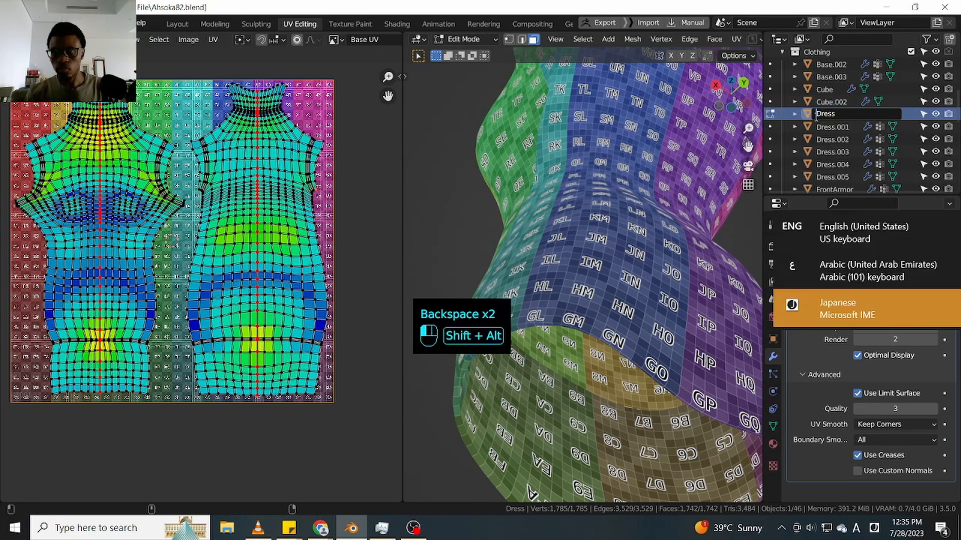
pyautogui.write('Main')
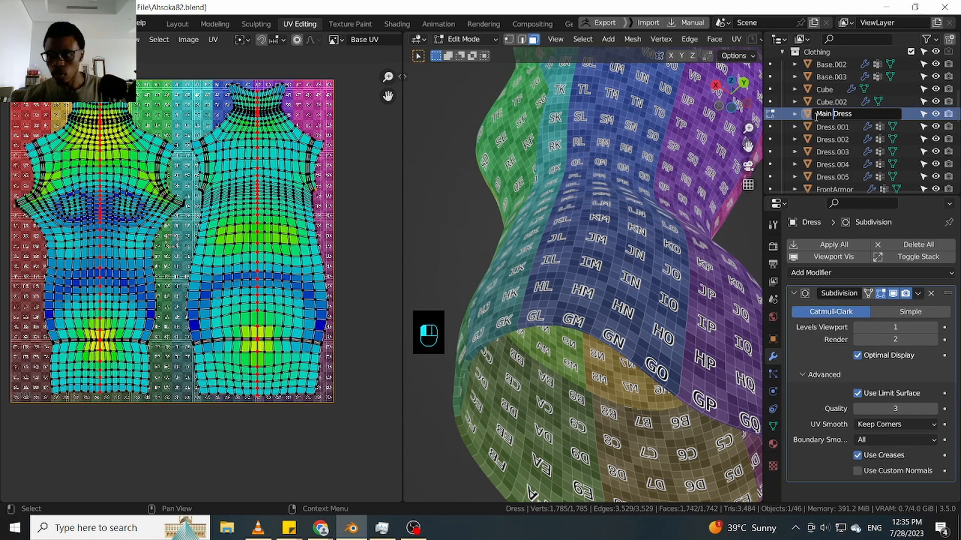
pyautogui.press('Return')
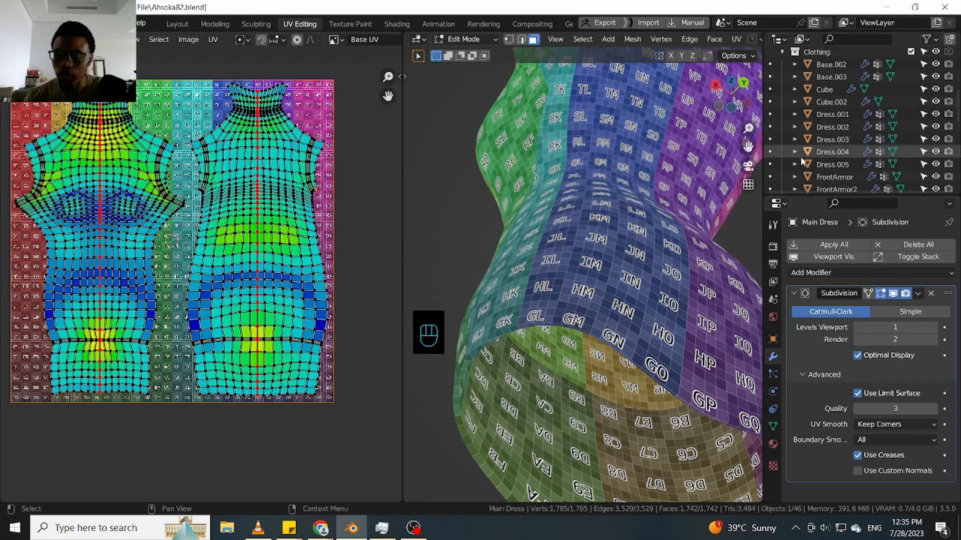
# Examine the checker texture along the dress's lower side seam and inside the hem
pyautogui.scroll(-2, 803, 155)
pyautogui.scroll(1, 811, 154)
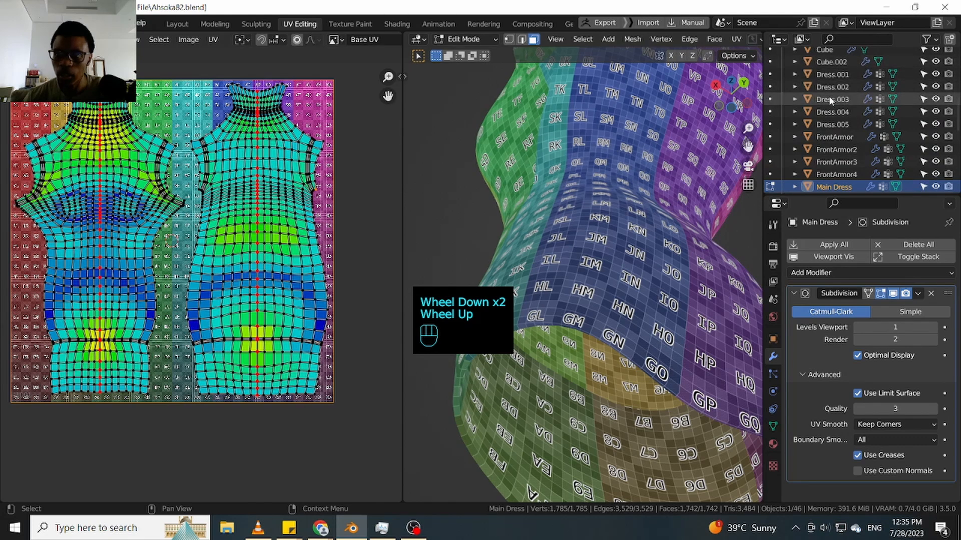
pyautogui.moveTo(552, 214); pyautogui.dragTo(596, 345, button='middle')
pyautogui.scroll(1, 655, 310)
pyautogui.scroll(-1, 611, 308)
pyautogui.moveTo(595, 345); pyautogui.dragTo(630, 273, button='middle')
pyautogui.scroll(1, 633, 298)
pyautogui.scroll(-1, 632, 292)
pyautogui.scroll(1, 631, 282)
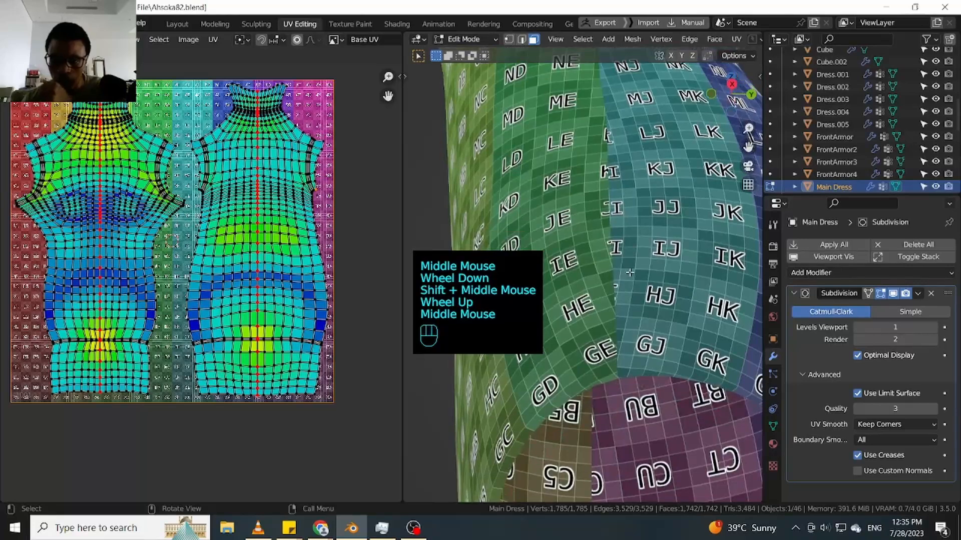
pyautogui.moveTo(635, 369); pyautogui.dragTo(621, 150, button='middle')
pyautogui.scroll(-2, 621, 149)
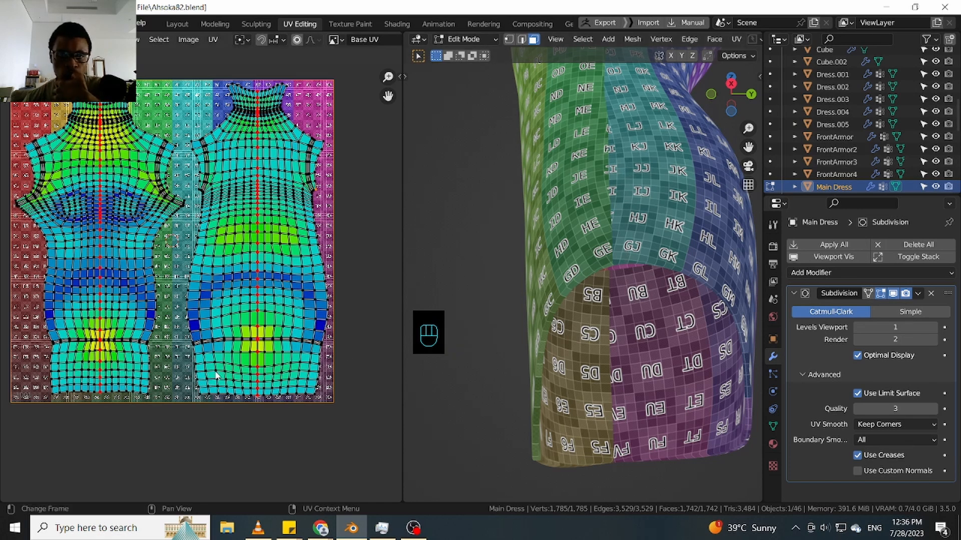
# Examine the checker texture on the dress's other side, from the hem up the side seam to the armhole
pyautogui.moveTo(618, 324); pyautogui.dragTo(625, 228, button='middle')
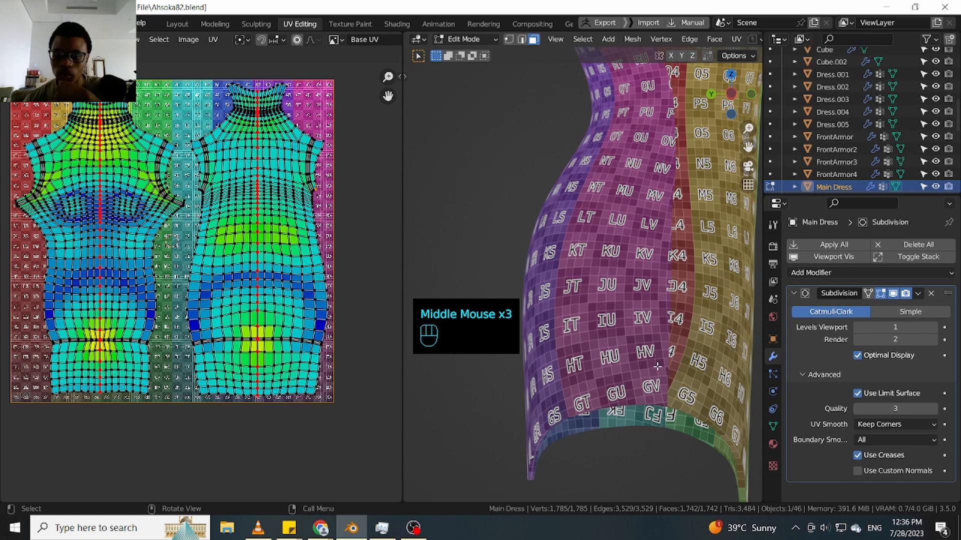
pyautogui.moveTo(657, 366); pyautogui.dragTo(575, 338, button='middle')
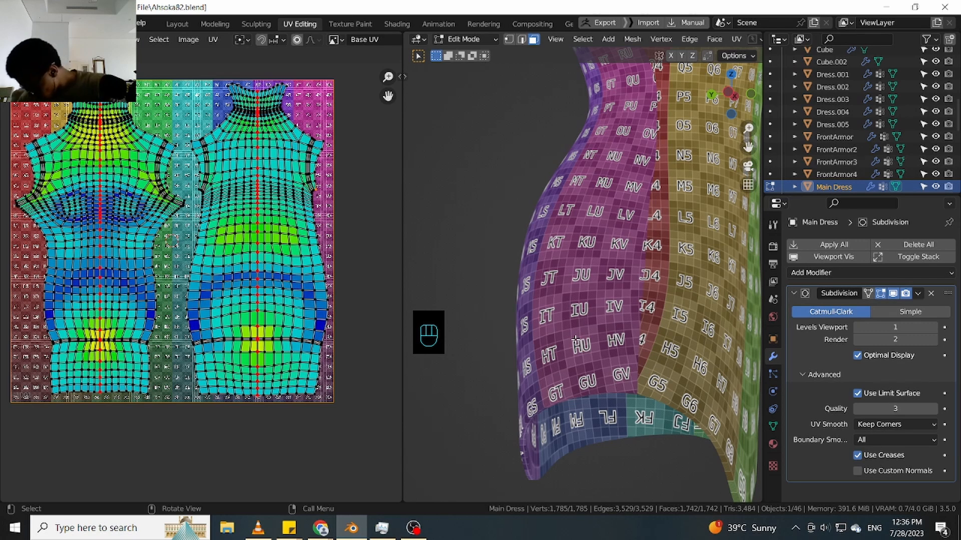
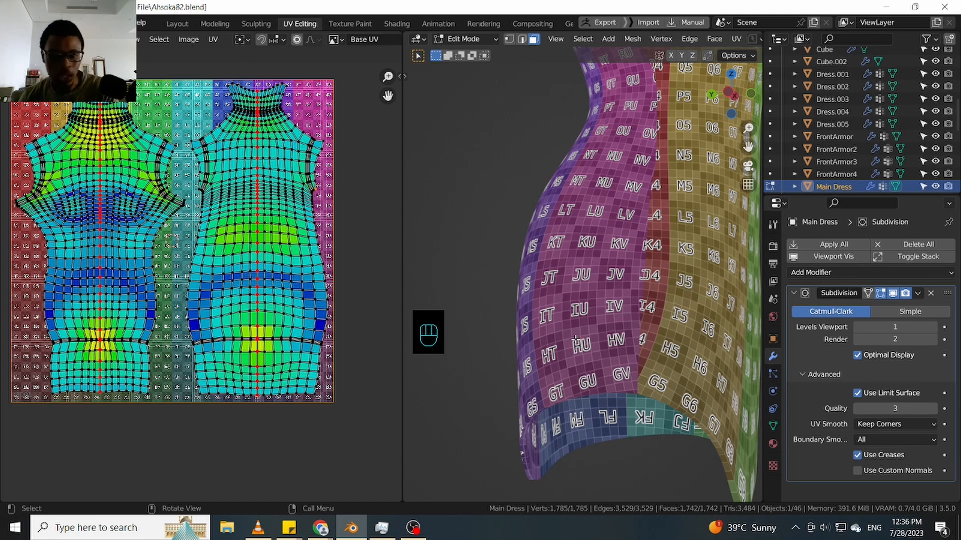
pyautogui.scroll(-2, 683, 193)
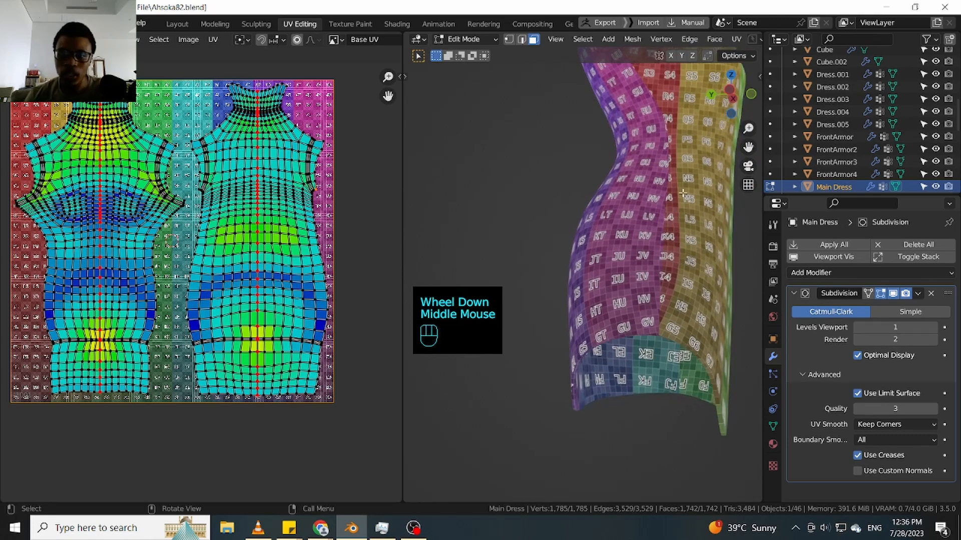
pyautogui.scroll(-2, 683, 193)
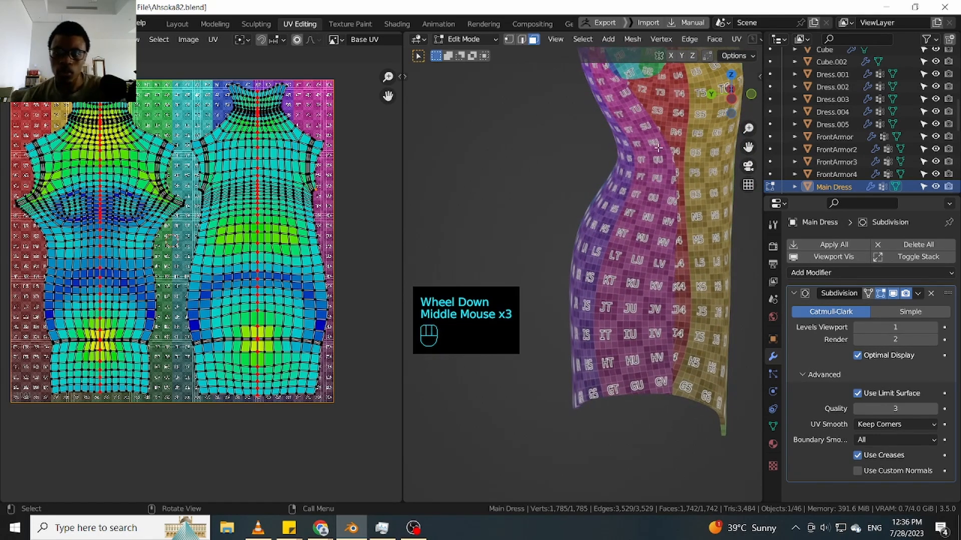
pyautogui.scroll(3, 626, 206)
pyautogui.keyDown('shift'); pyautogui.moveTo(658, 148); pyautogui.dragTo(614, 262, button='middle'); pyautogui.keyUp('shift')
pyautogui.scroll(-1, 610, 265)
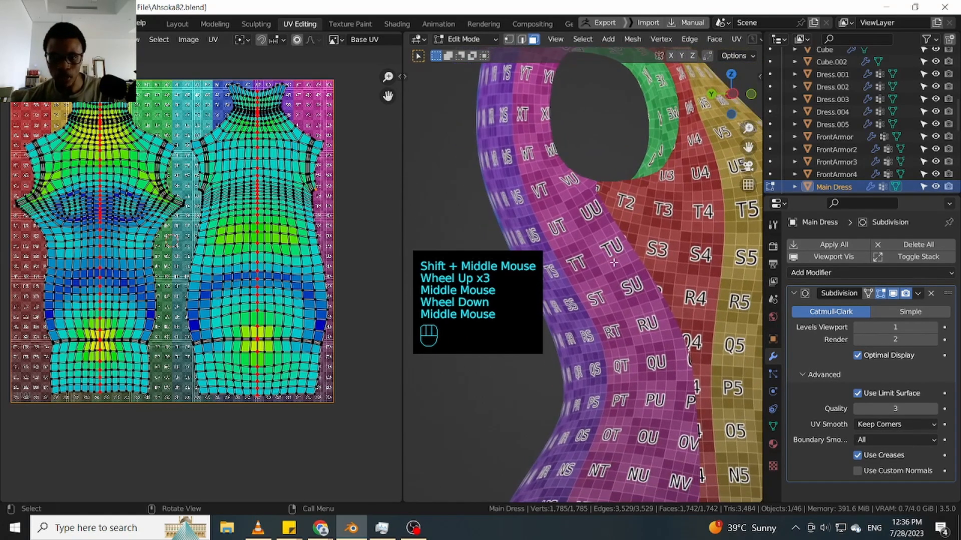
# Switch Main Dress to Object Mode and back to Edit Mode
pyautogui.click(330, 215)
pyautogui.press('Tab')
pyautogui.click(335, 154)
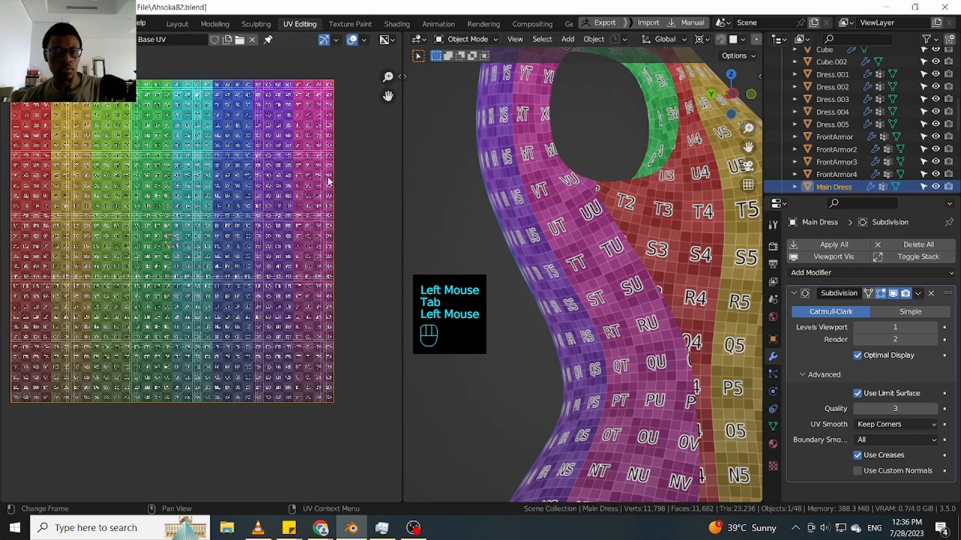
pyautogui.press('Tab')
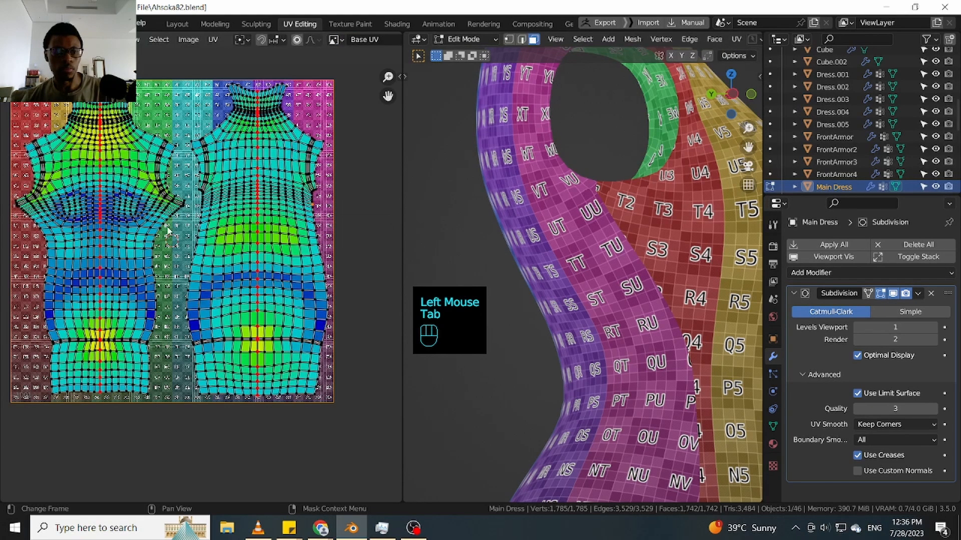
# Start a new default scene, saving the pending changes to Ahsoka82.blend
pyautogui.click(34, 24)
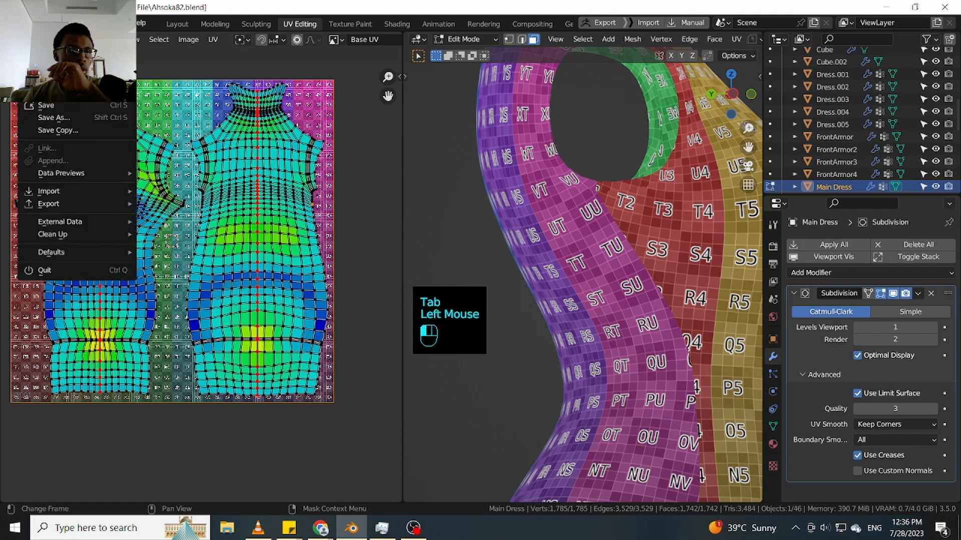
pyautogui.moveTo(50, 101)
pyautogui.click(188, 46)
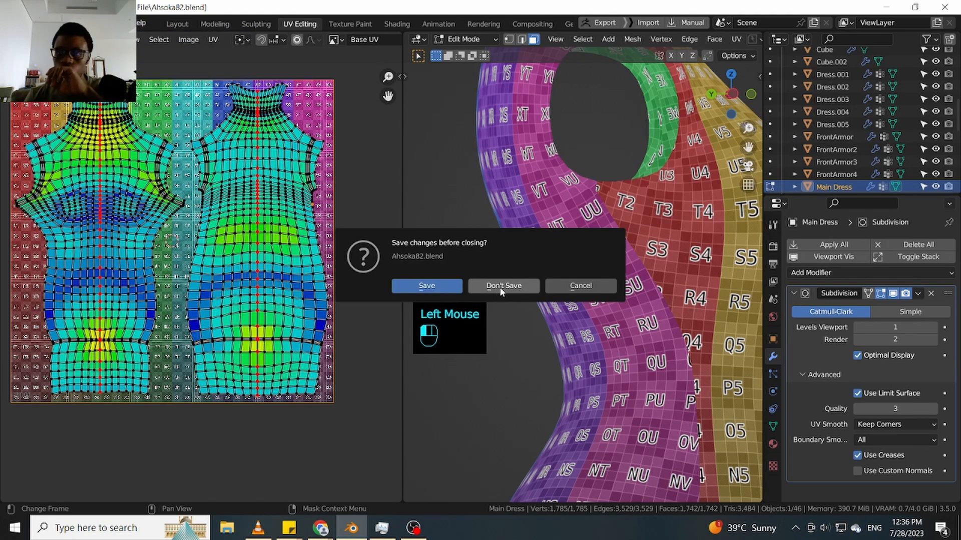
pyautogui.click(450, 286)
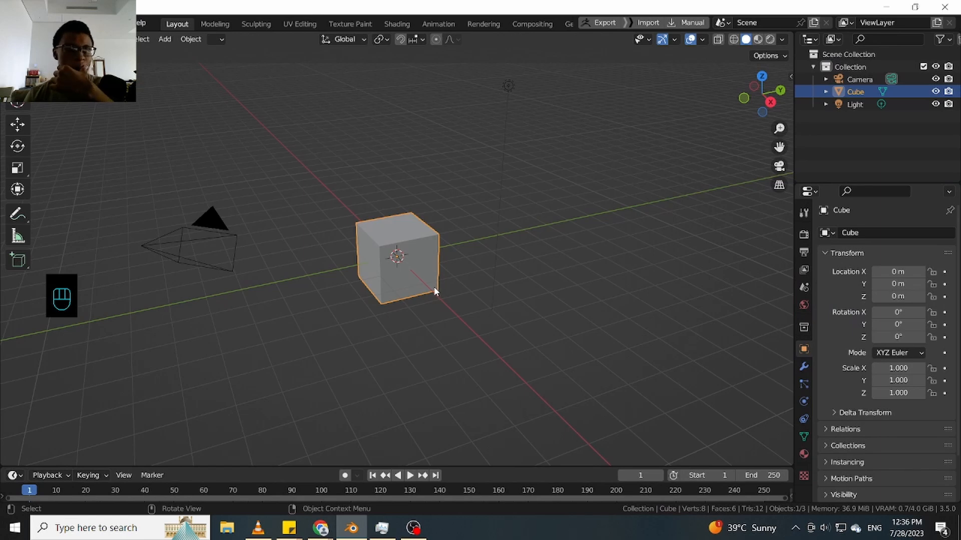
# Delete the default camera, cube and light from the scene
pyautogui.moveTo(625, 129); pyautogui.dragTo(206, 349)
pyautogui.press('x')
pyautogui.click(326, 338)
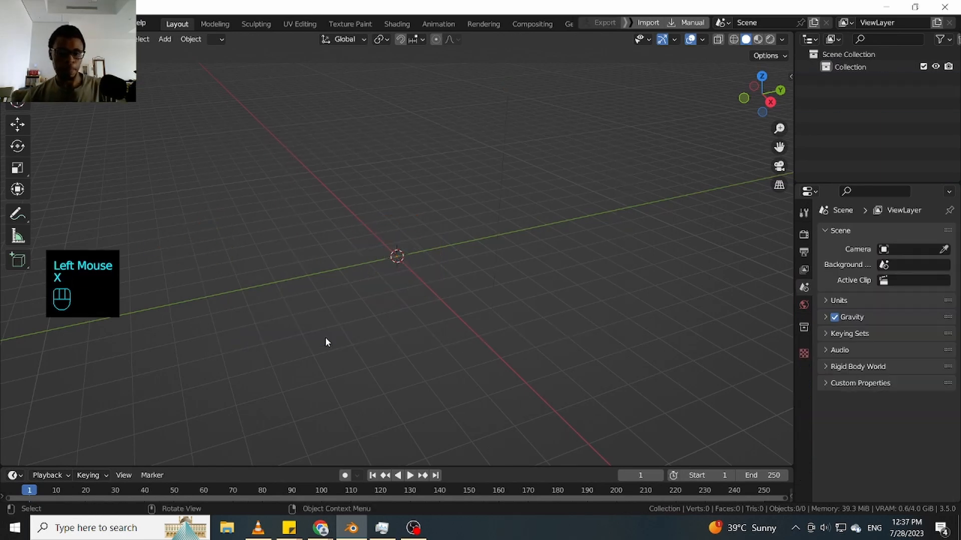
# Start appending and open Ahsoka82.blend from D:\Blender\Ahsoka\Project File as the source
pyautogui.click(25, 24)
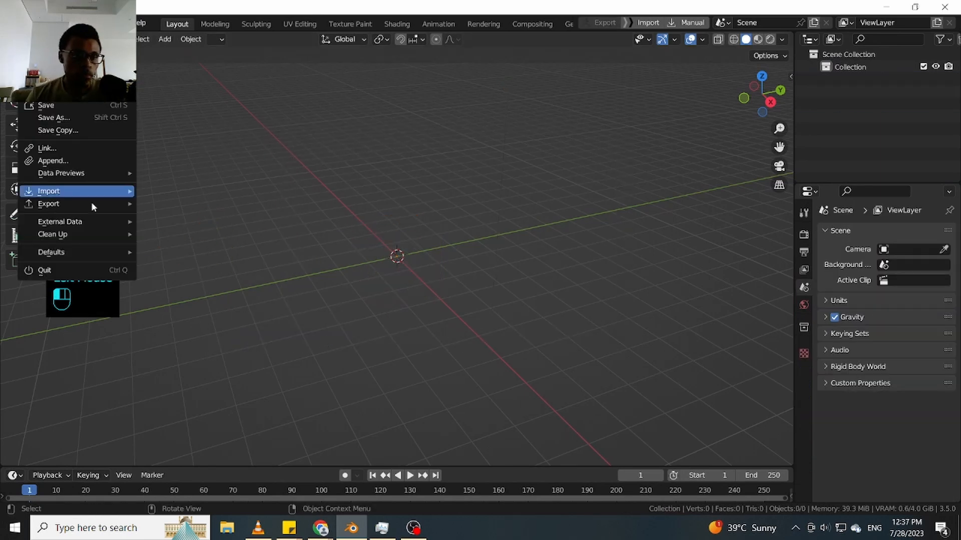
pyautogui.click(94, 165)
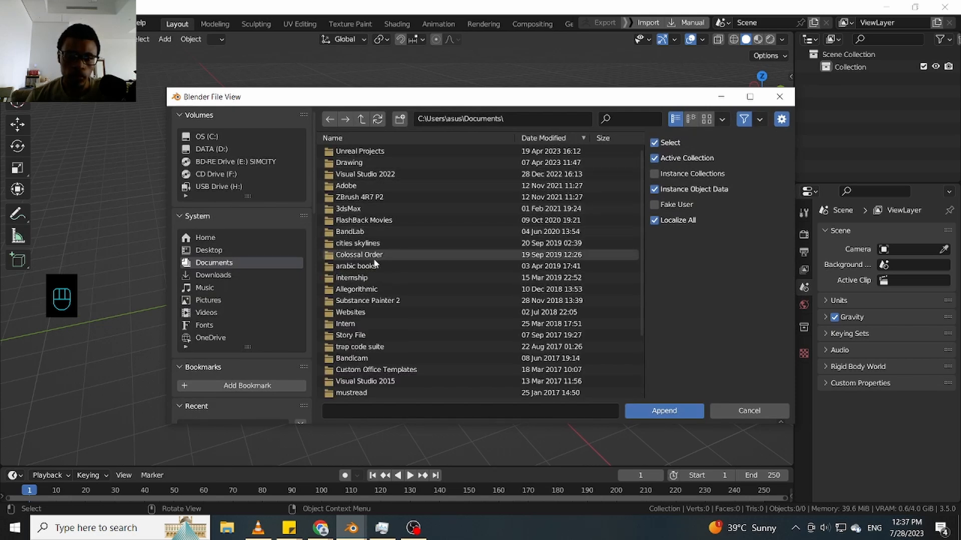
pyautogui.click(222, 150)
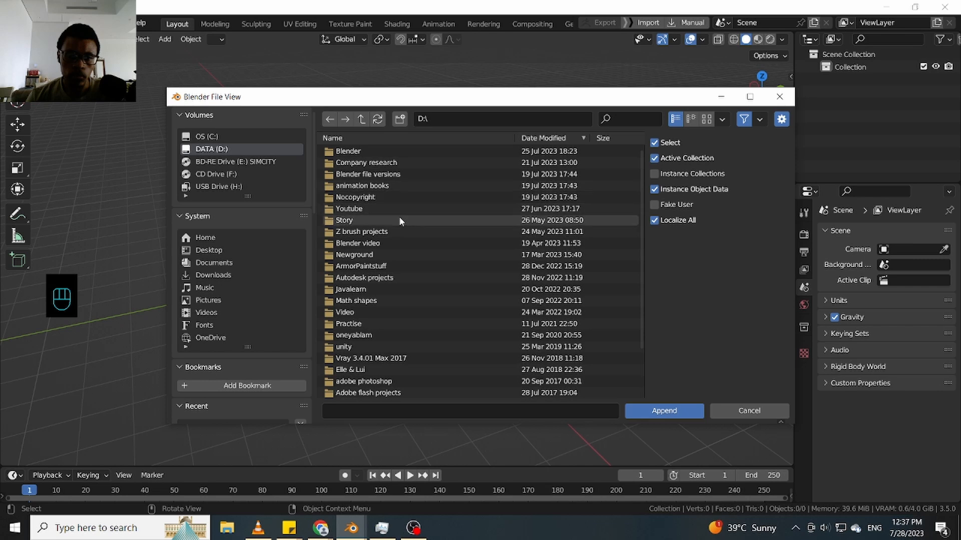
pyautogui.doubleClick(370, 151)
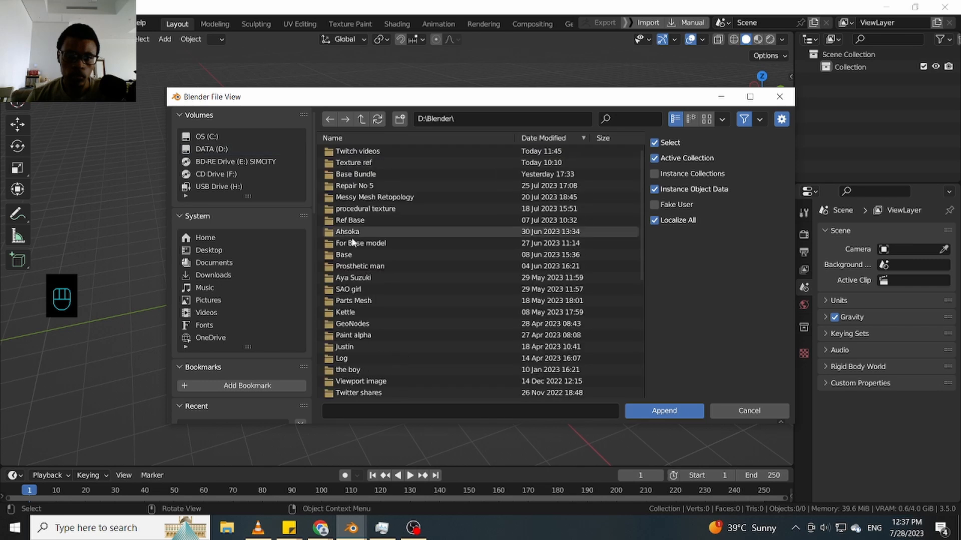
pyautogui.doubleClick(380, 230)
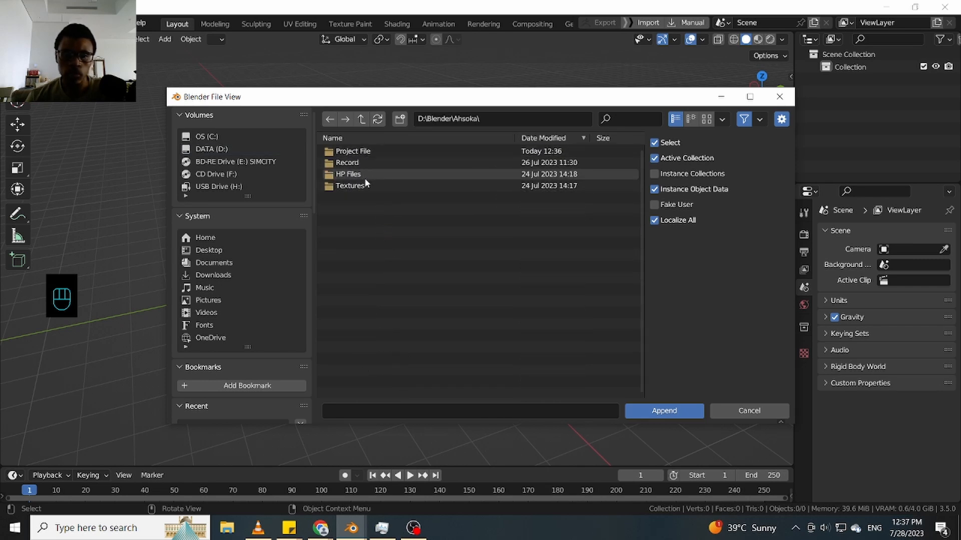
pyautogui.doubleClick(371, 150)
pyautogui.click(373, 153)
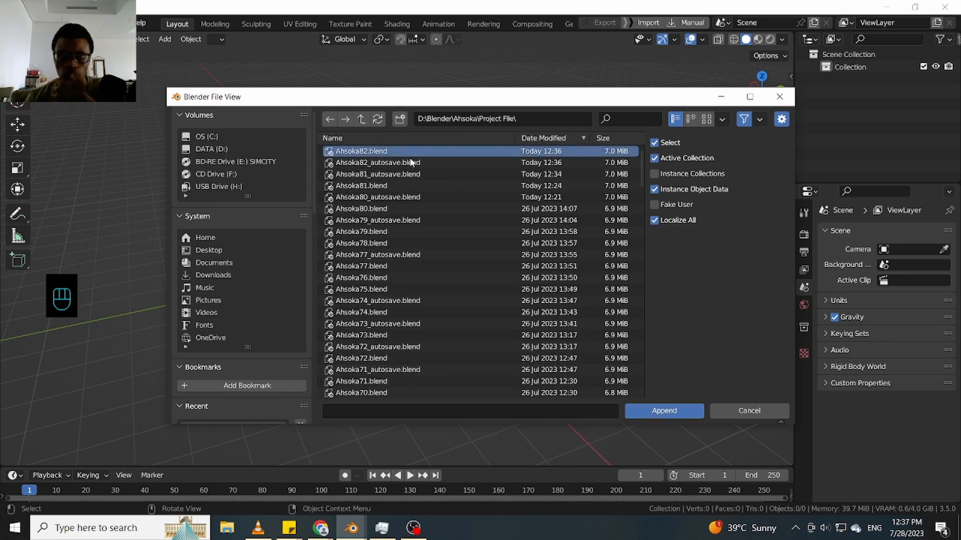
pyautogui.click(659, 415)
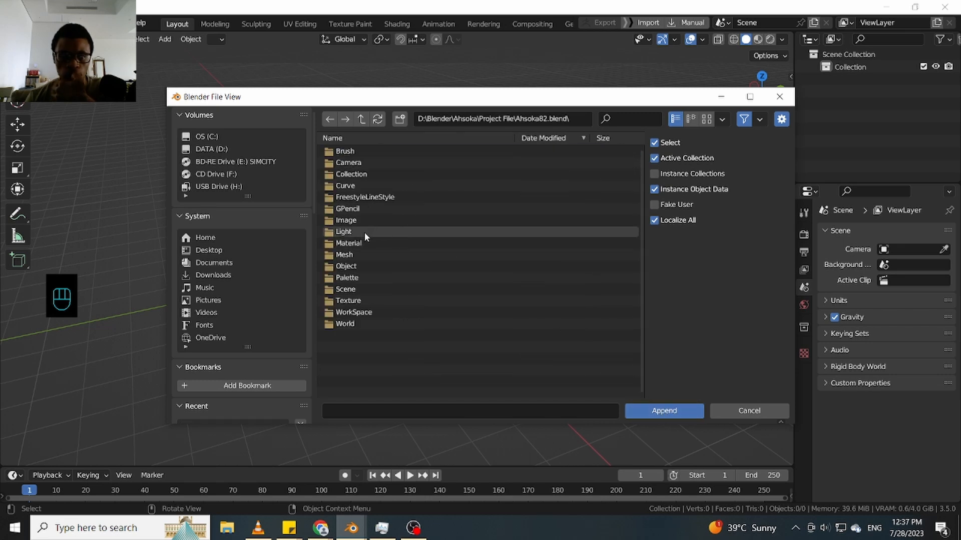
# Append the Main Dress object from the source file's Object category, filtering the list by "main"
pyautogui.click(372, 266)
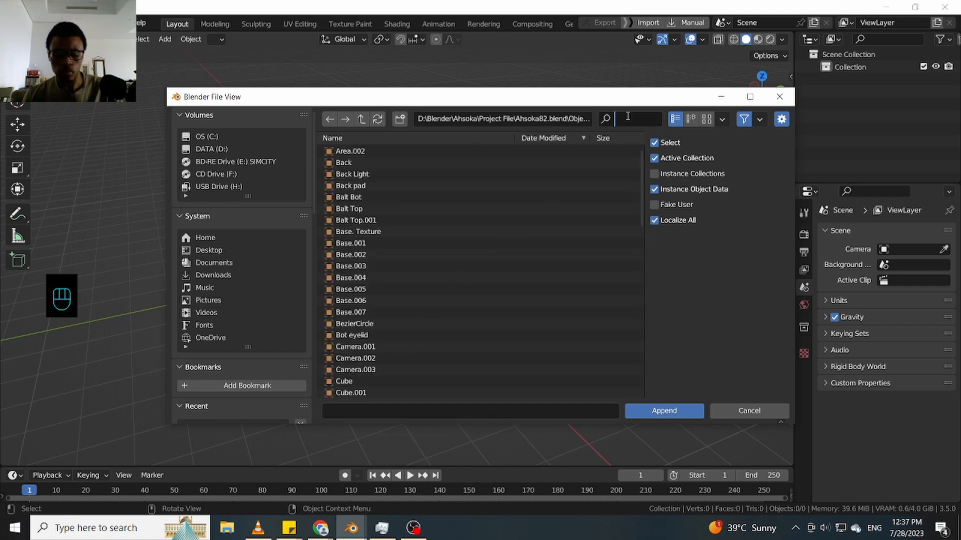
pyautogui.write('main')
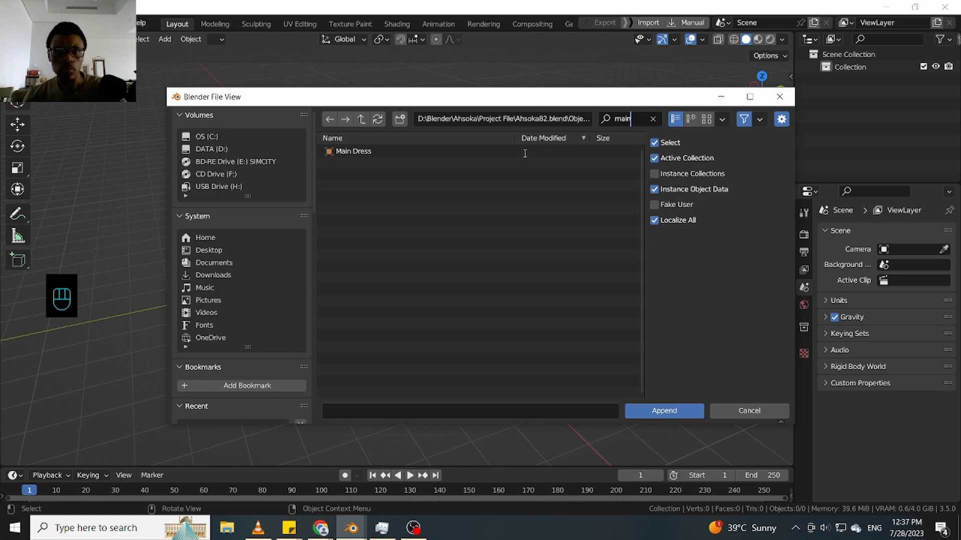
pyautogui.press('Return')
pyautogui.click(374, 150)
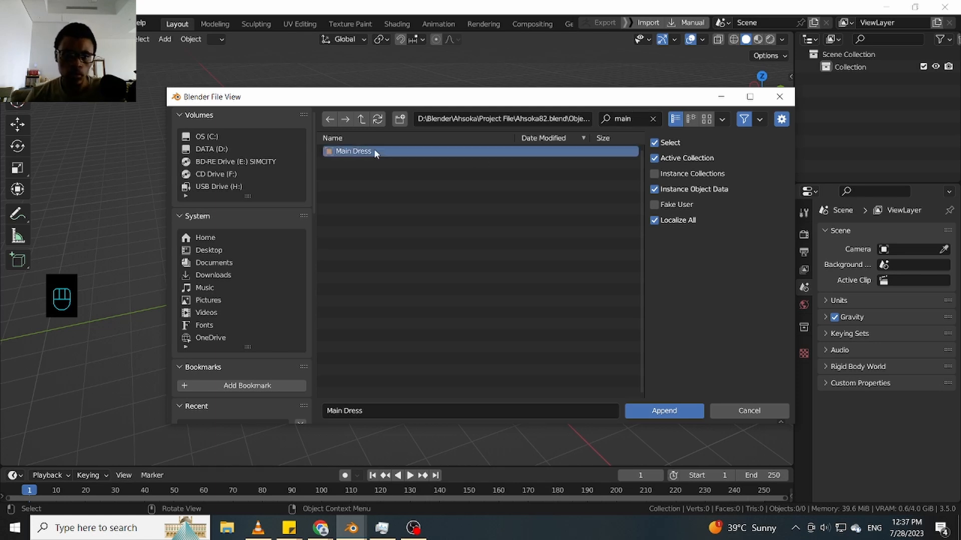
pyautogui.click(686, 416)
# Select the appended Main Dress in the viewport
pyautogui.scroll(4, 392, 230)
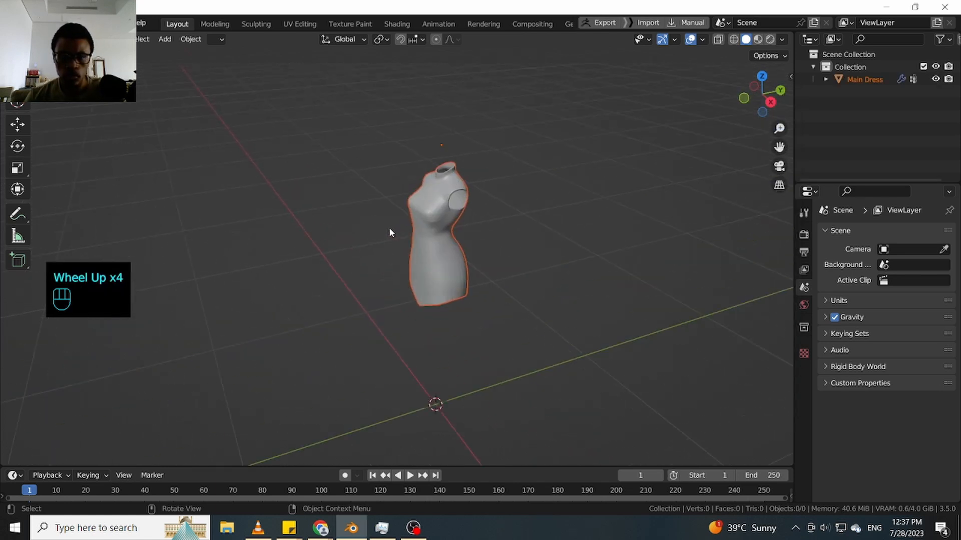
pyautogui.moveTo(391, 232); pyautogui.dragTo(499, 234, button='middle')
pyautogui.scroll(2, 559, 382)
pyautogui.scroll(2, 450, 307)
pyautogui.moveTo(560, 382); pyautogui.dragTo(538, 346, button='middle')
pyautogui.click(476, 321)
pyautogui.scroll(-1, 477, 322)
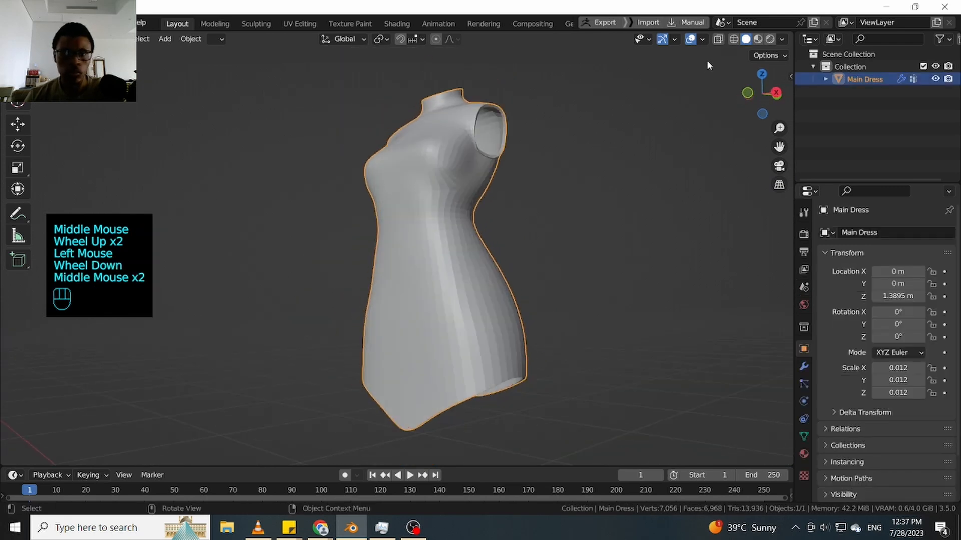
# Enable the Statistics viewport overlay and reselect Main Dress
pyautogui.click(703, 40)
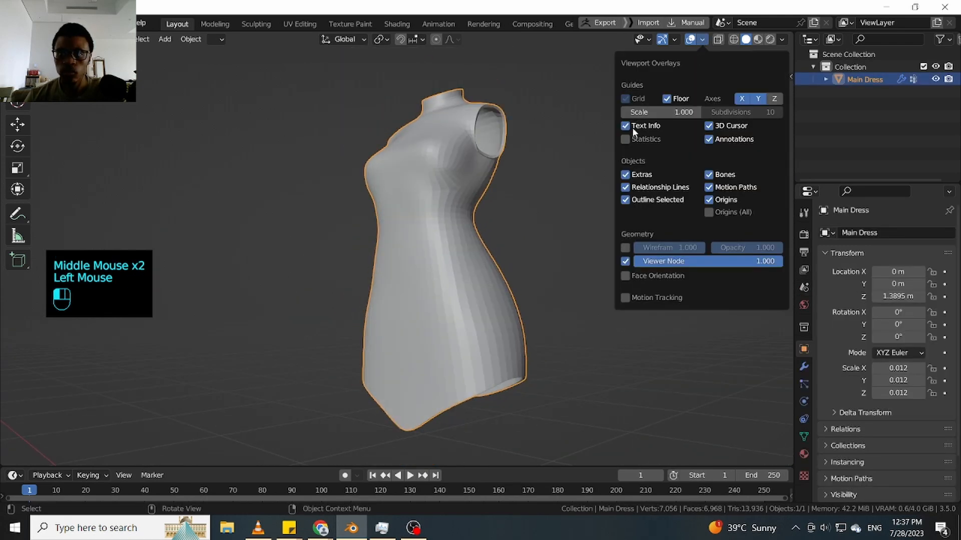
pyautogui.click(624, 141)
pyautogui.click(114, 147)
pyautogui.scroll(2, 114, 147)
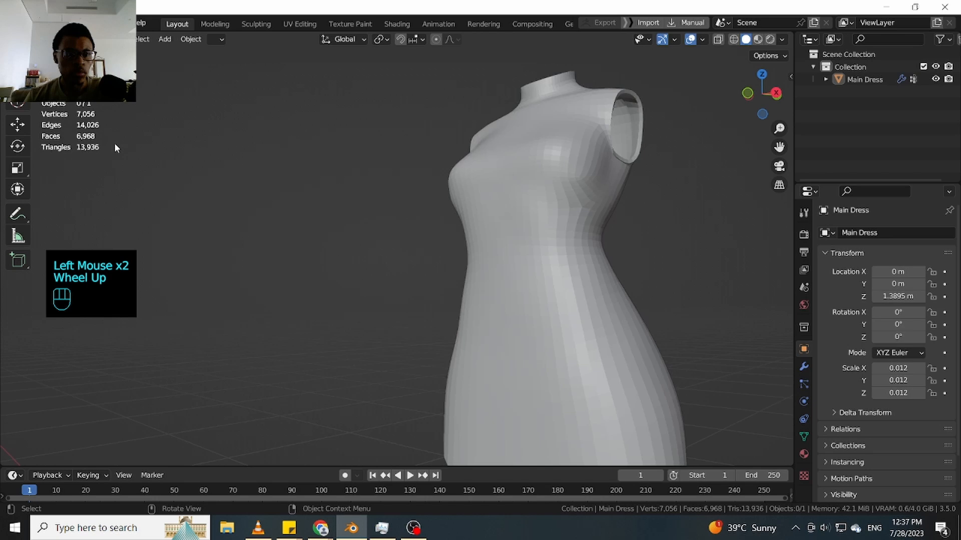
pyautogui.scroll(-2, 520, 288)
pyautogui.click(523, 285)
pyautogui.moveTo(523, 285); pyautogui.dragTo(474, 271, button='middle')
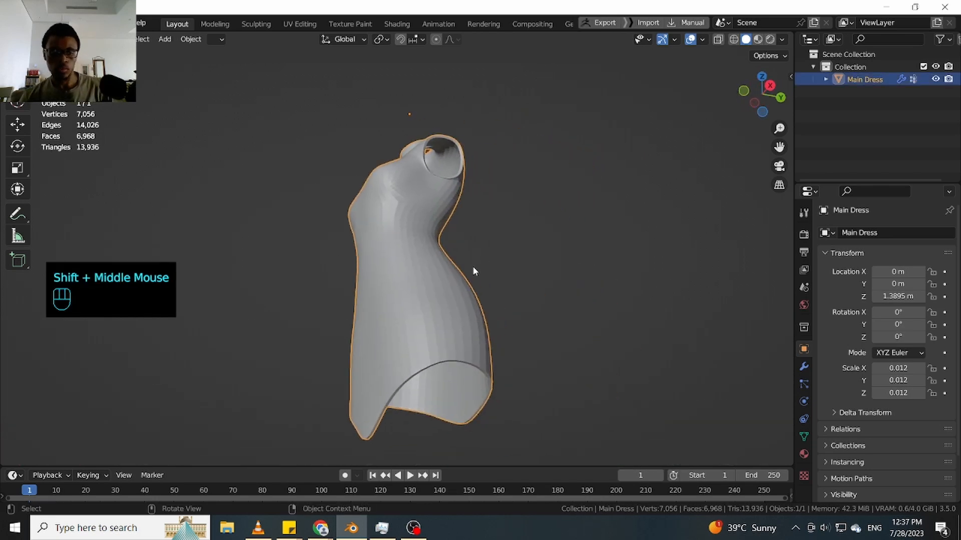
# Start saving the scene as a new file and browse to the D:\Blender\Ahsoka\HP Files folder
pyautogui.hotkey('ctrl', 'shift', 's')
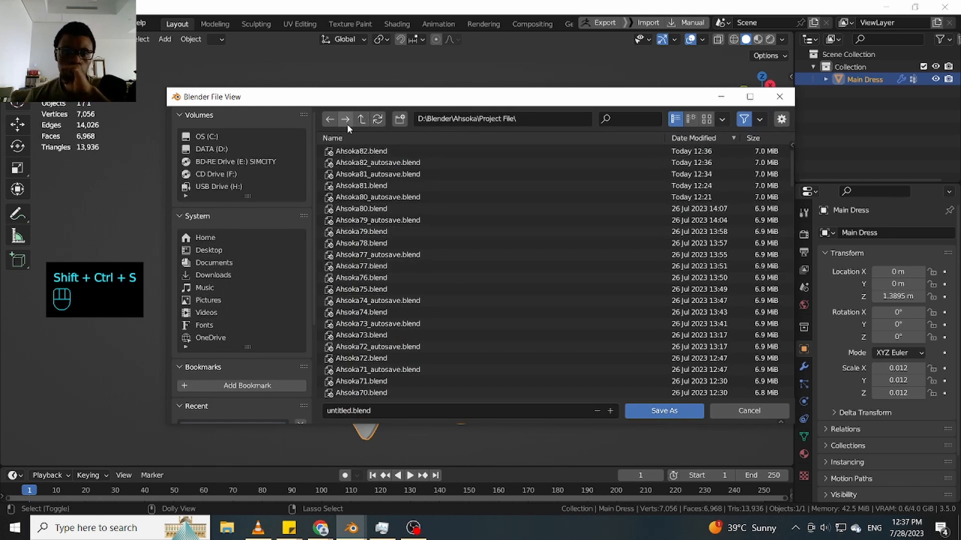
pyautogui.click(361, 119)
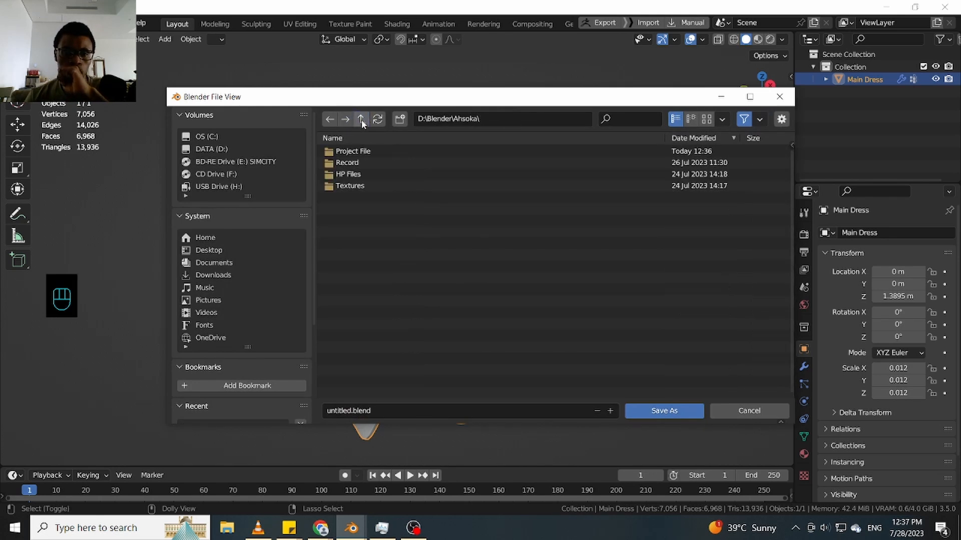
pyautogui.doubleClick(370, 176)
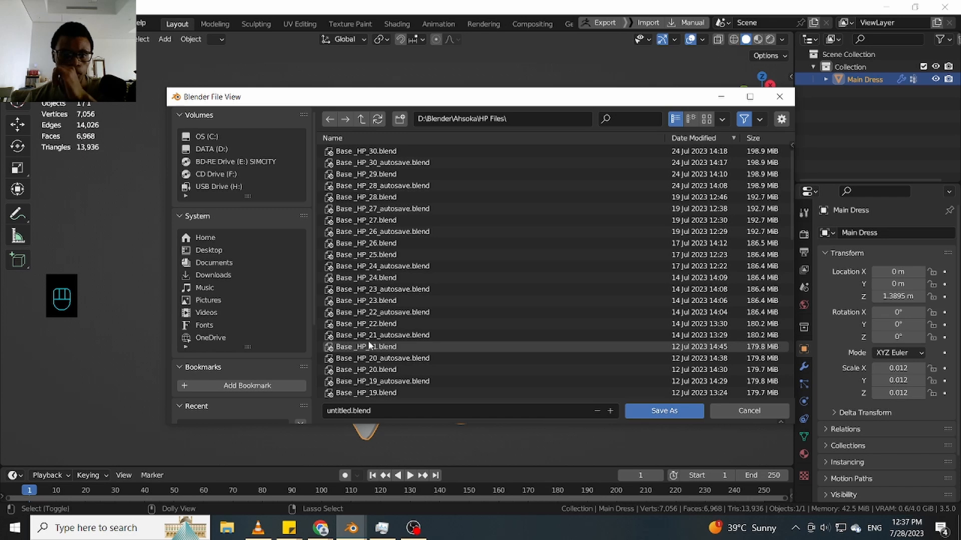
pyautogui.click(361, 119)
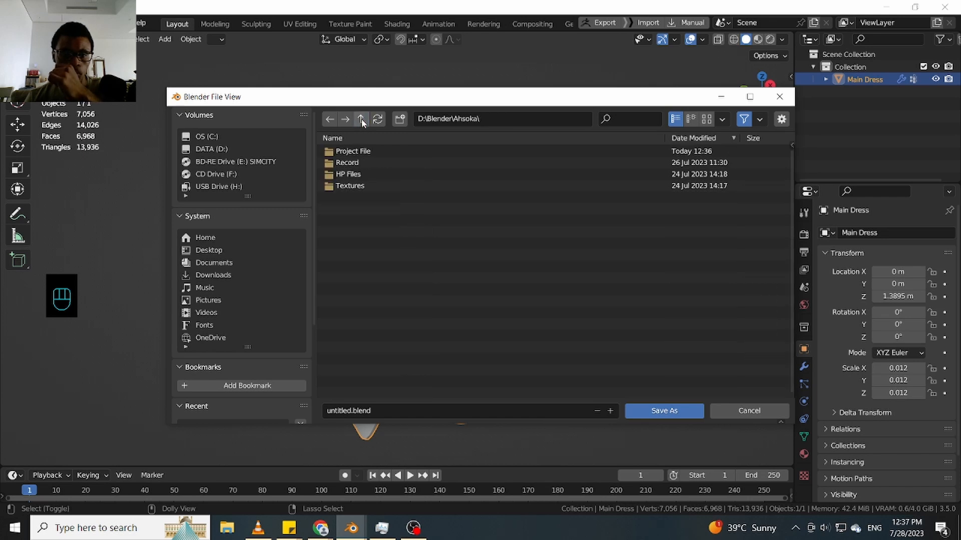
pyautogui.click(359, 174)
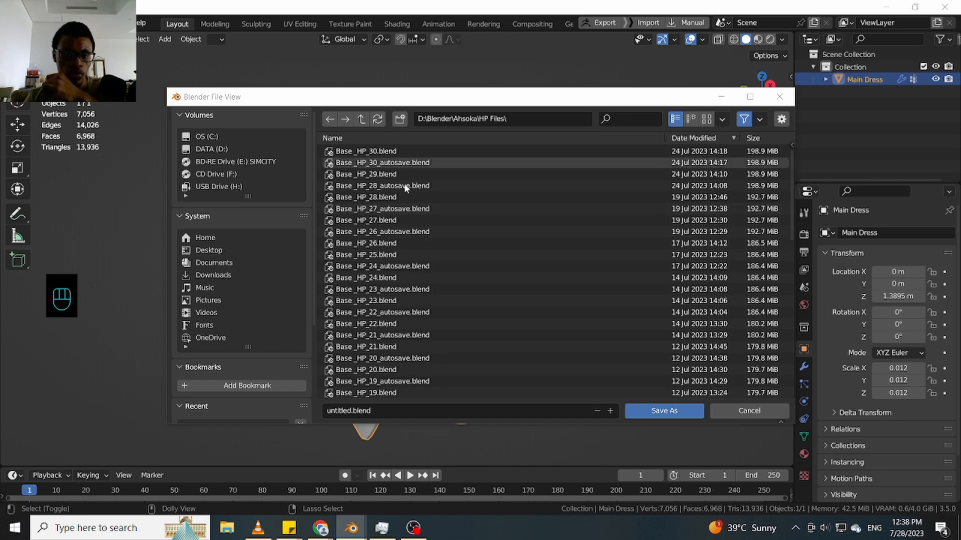
# Switch to File Explorer and examine the names and sizes of the saved files in D:\Blender\Ahsoka\HP Files
pyautogui.press('super+e')
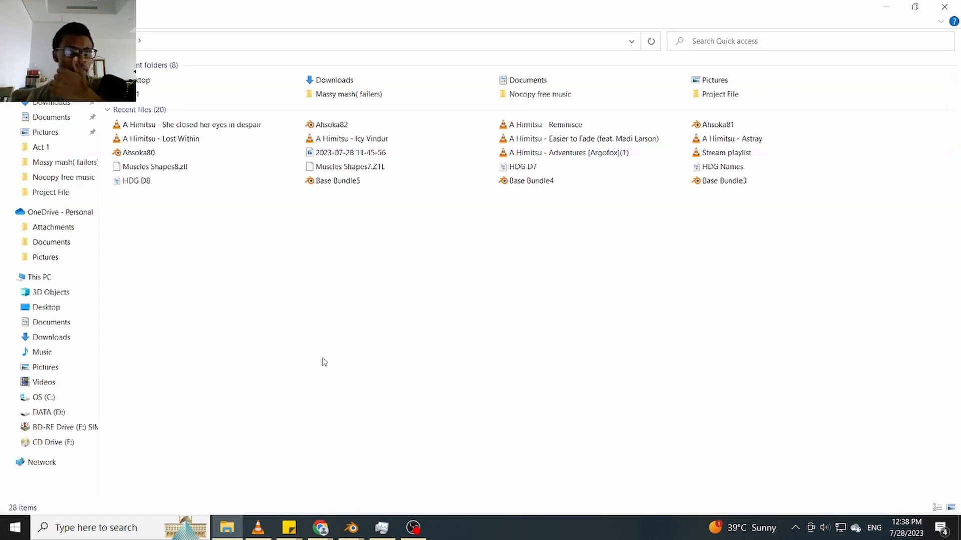
pyautogui.click(55, 413)
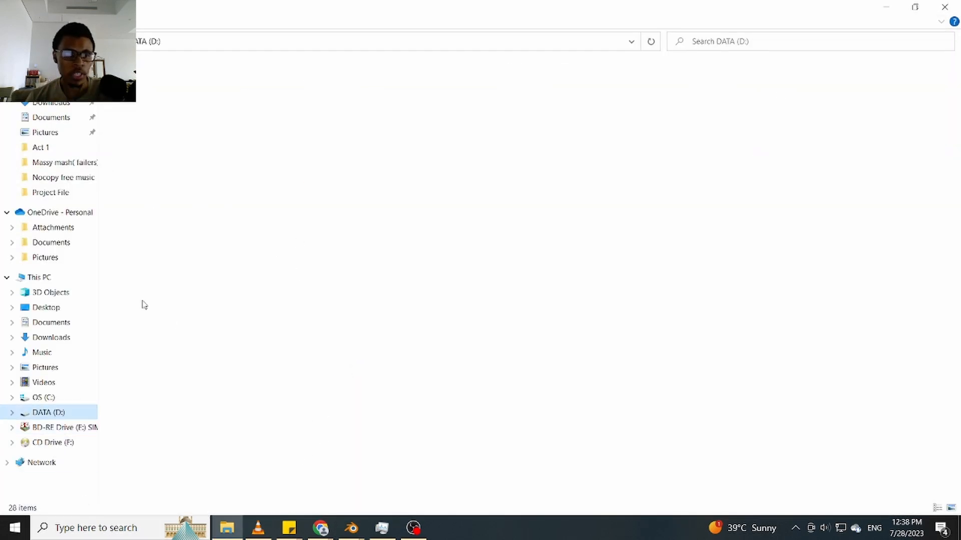
pyautogui.doubleClick(199, 163)
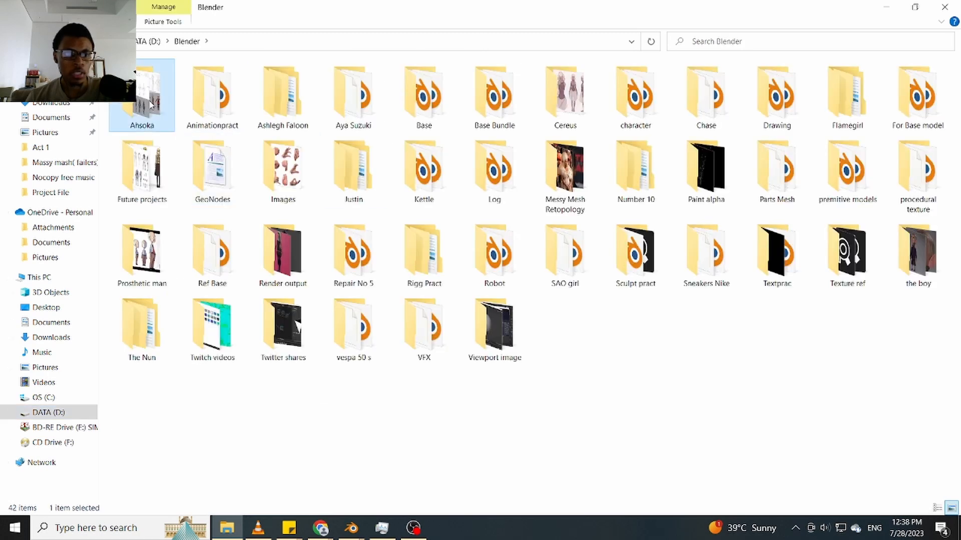
pyautogui.doubleClick(171, 107)
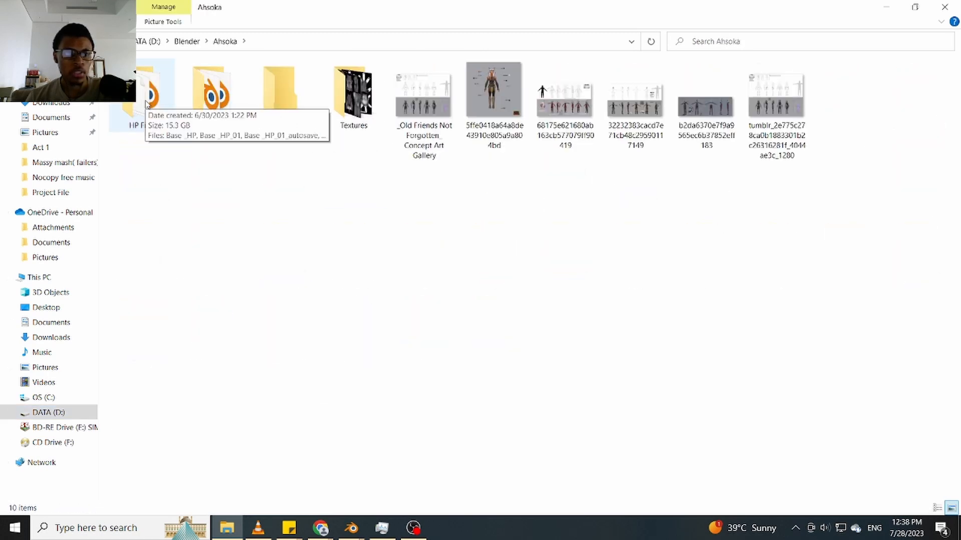
pyautogui.doubleClick(147, 104)
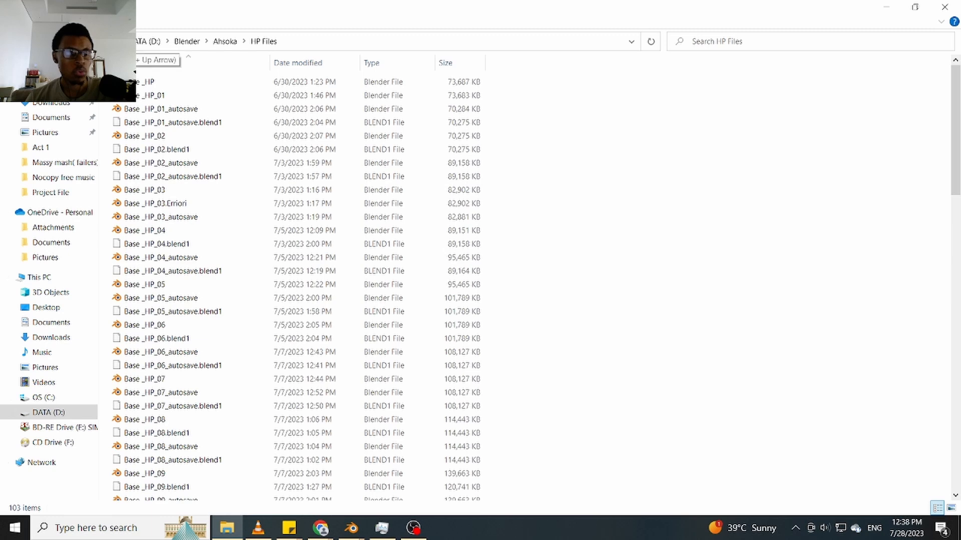
pyautogui.click(63, 42)
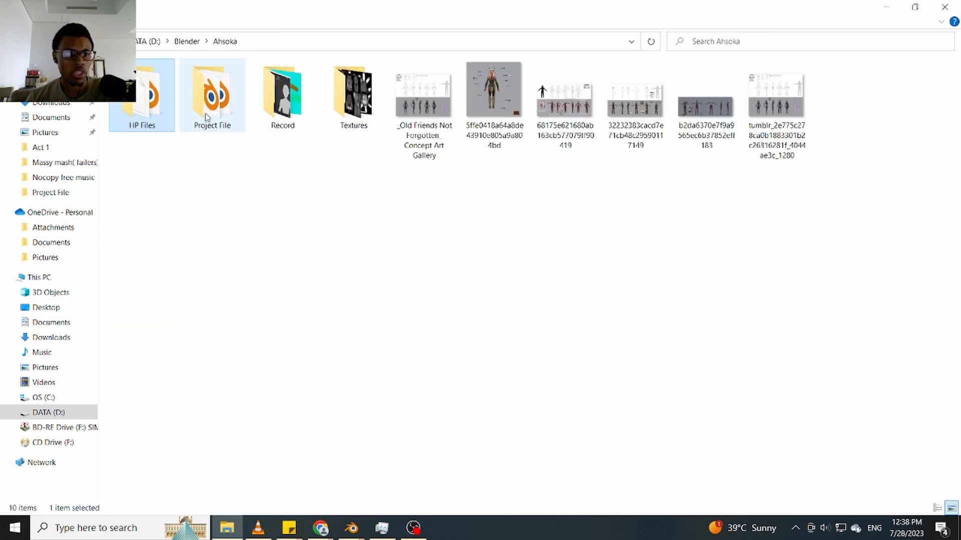
pyautogui.doubleClick(150, 101)
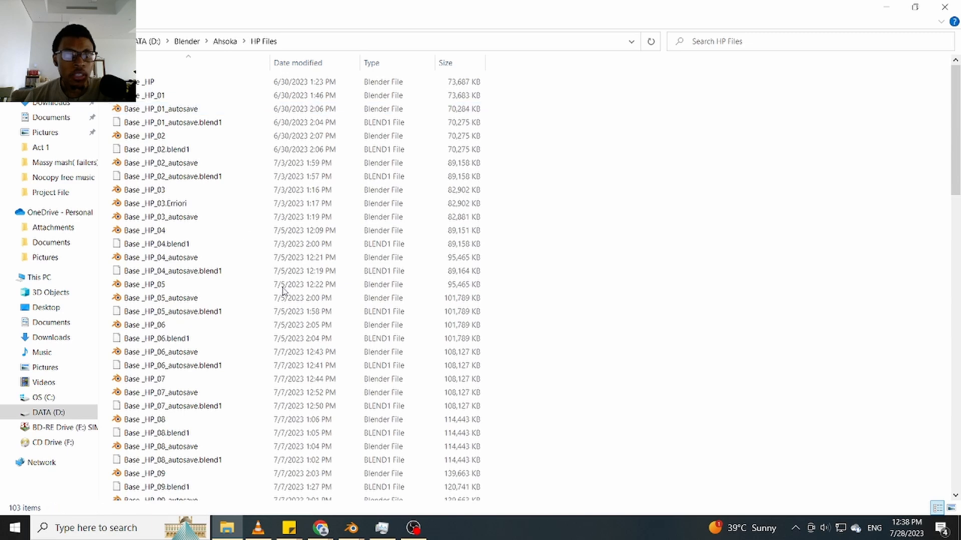
pyautogui.scroll(-8, 285, 295)
pyautogui.scroll(-15, 291, 306)
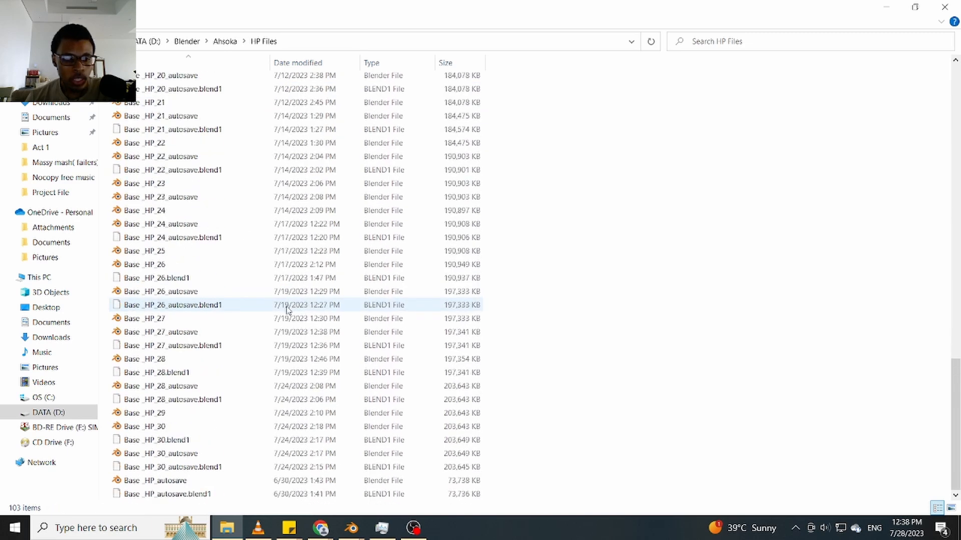
pyautogui.scroll(6, 288, 310)
pyautogui.click(11, 42)
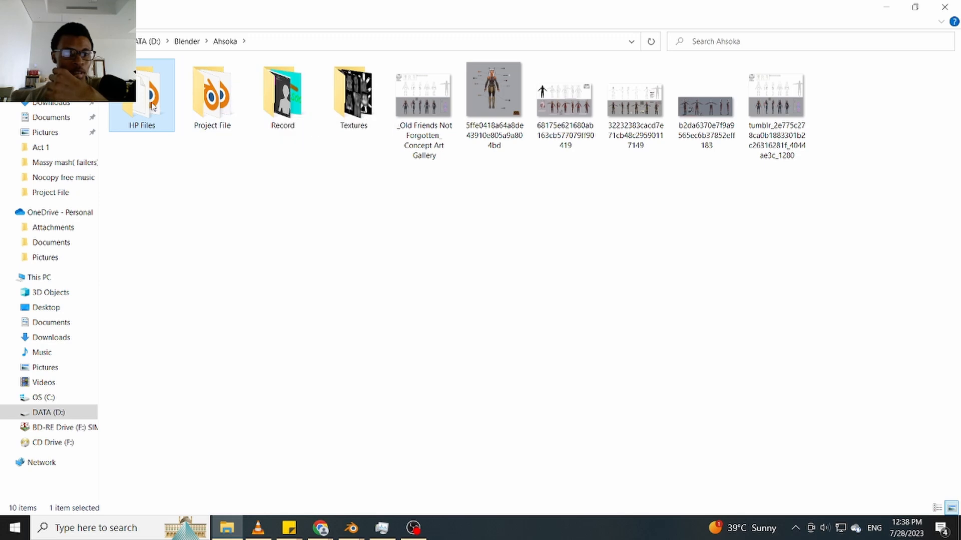
# Examine the file names, sizes and subfolders in the Files folder of D:\Blender\Prosthetic man
pyautogui.hotkey('alt', 'Left')
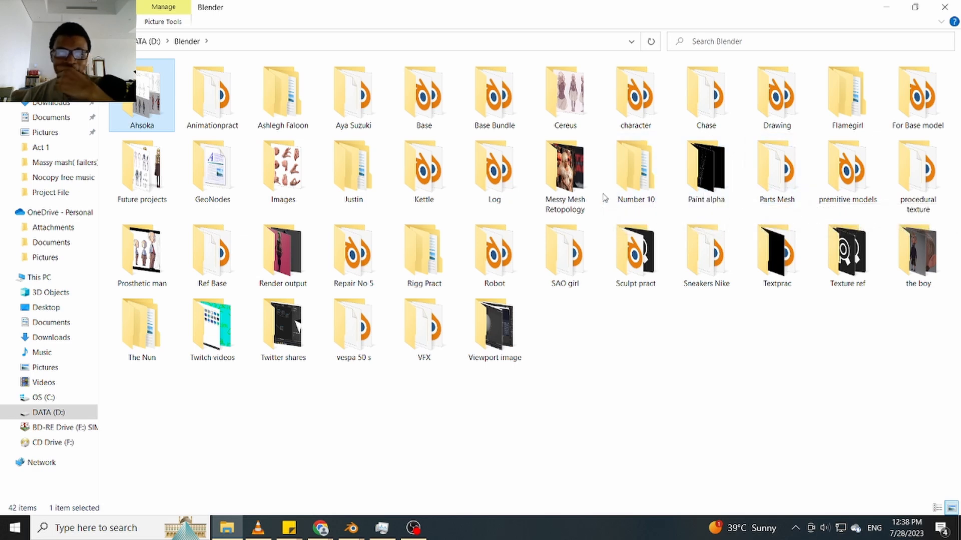
pyautogui.doubleClick(162, 252)
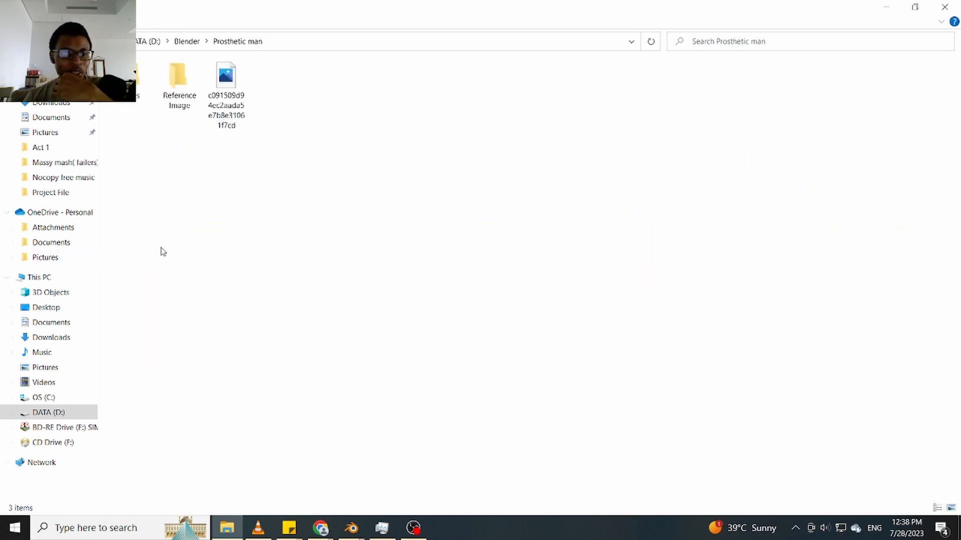
pyautogui.doubleClick(142, 90)
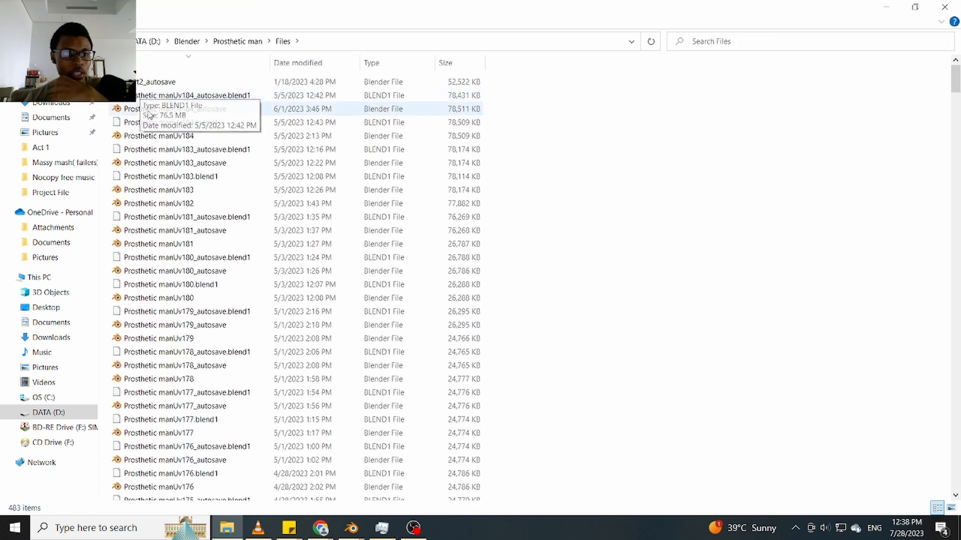
pyautogui.scroll(-8, 194, 274)
pyautogui.scroll(-20, 194, 274)
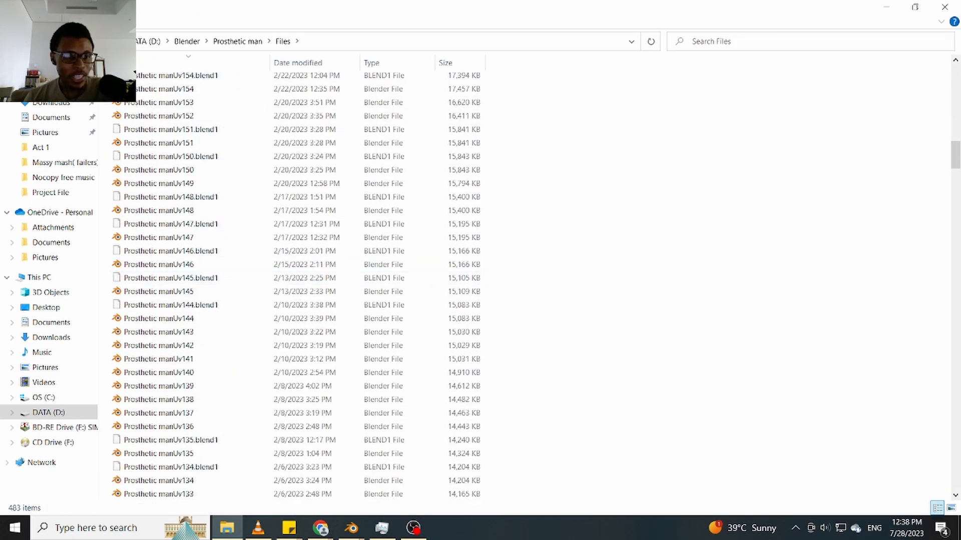
pyautogui.click(10, 42)
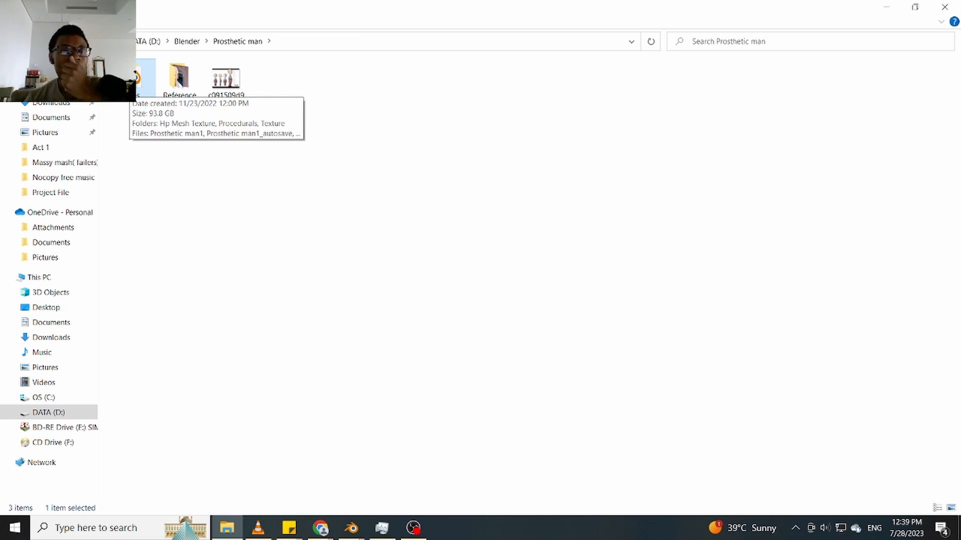
pyautogui.doubleClick(140, 77)
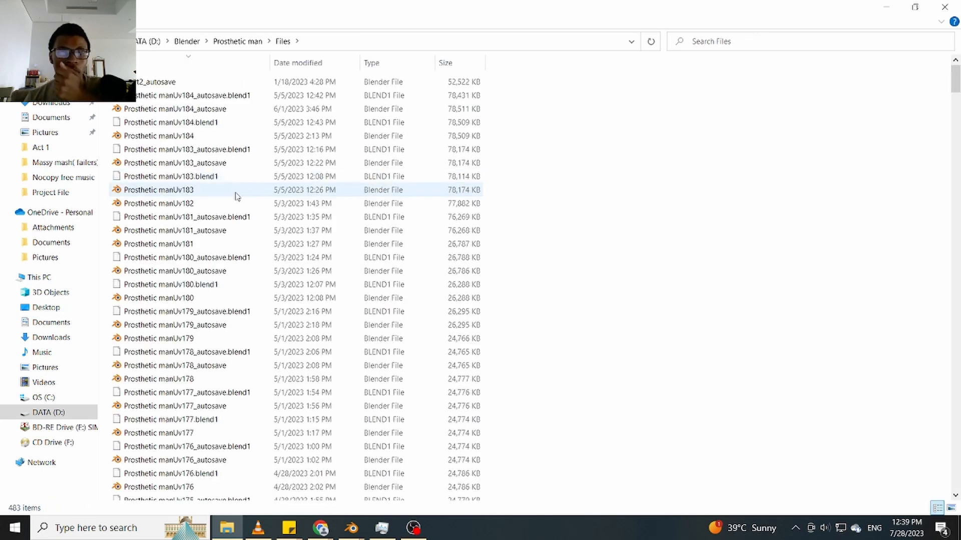
pyautogui.scroll(-10, 484, 218)
pyautogui.moveTo(955, 104); pyautogui.dragTo(951, 486)
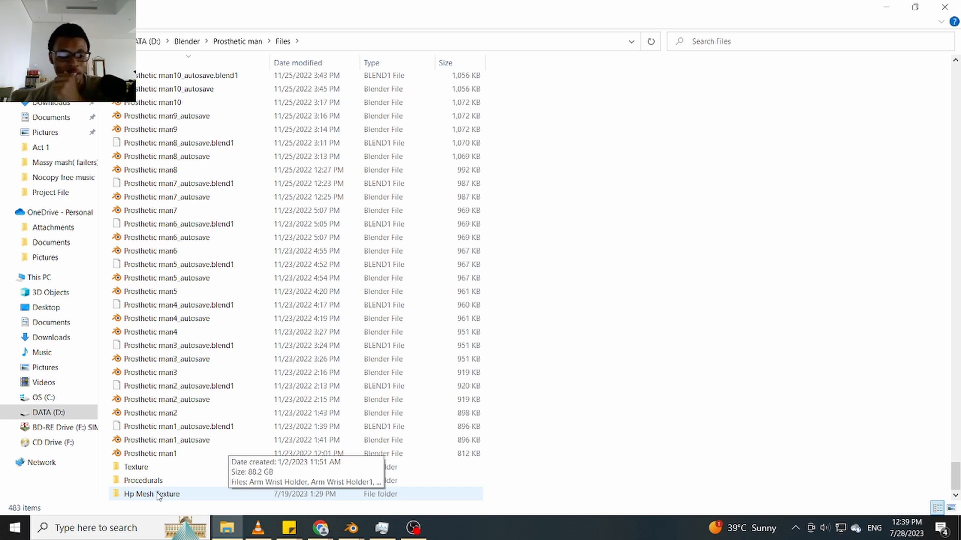
pyautogui.click(61, 42)
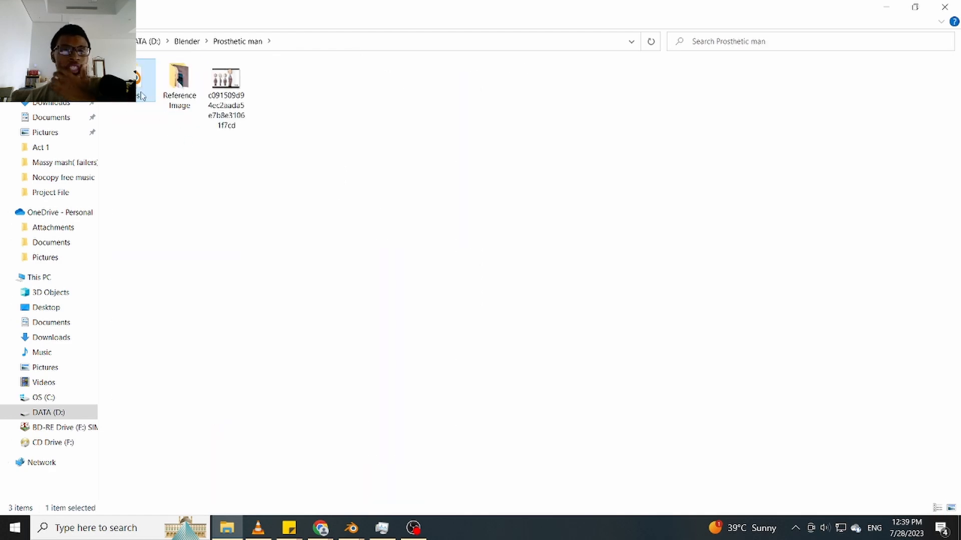
pyautogui.click(61, 42)
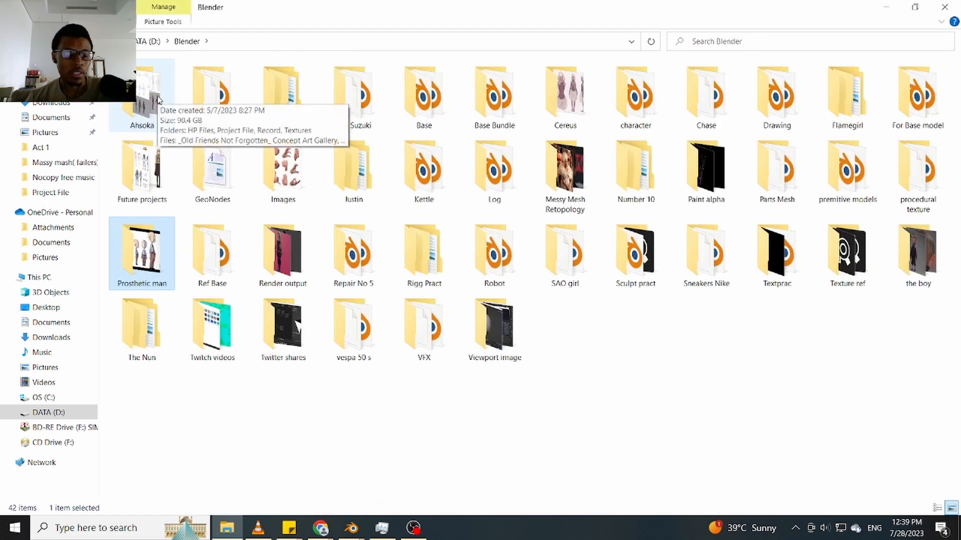
# Go back into the Ahsoka folder and check the size of its HP Files folder
pyautogui.doubleClick(154, 95)
pyautogui.moveTo(157, 111)
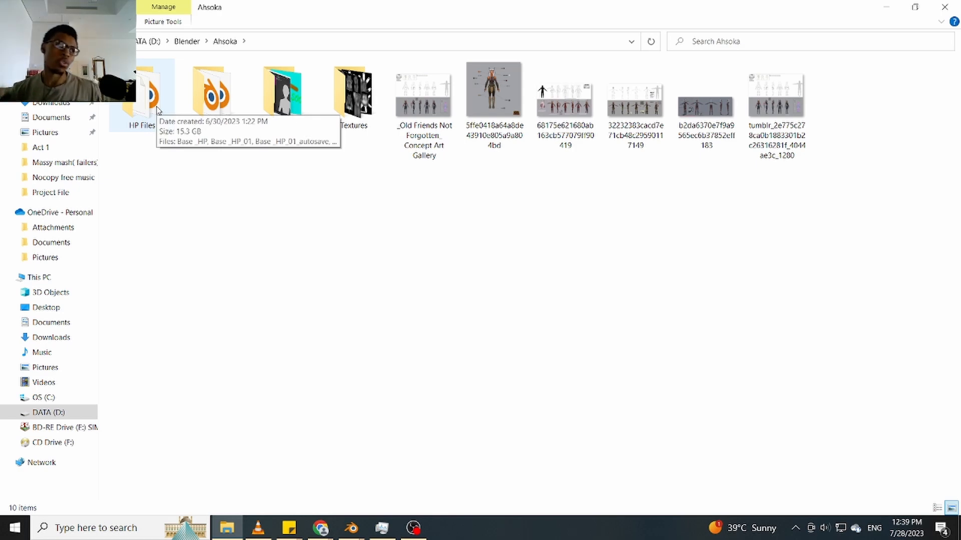
pyautogui.doubleClick(157, 111)
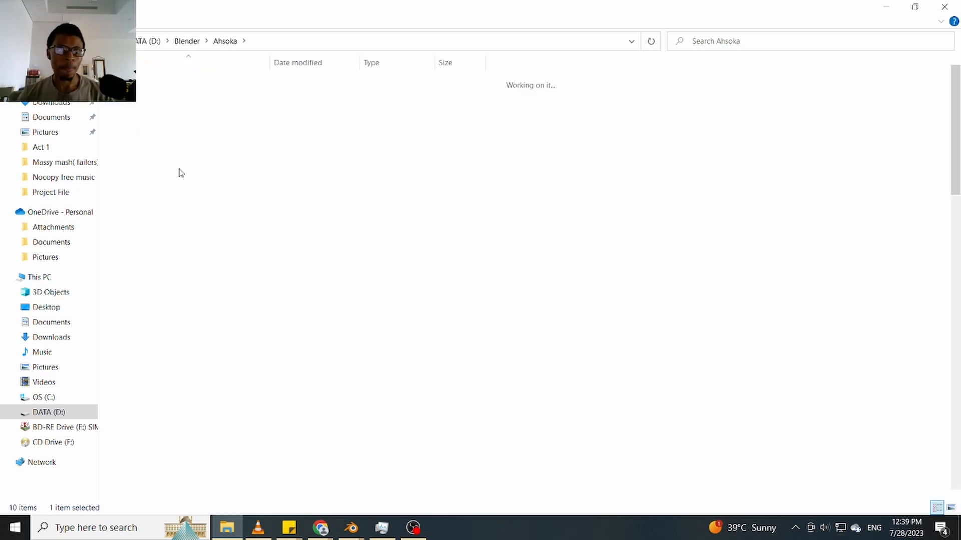
pyautogui.hotkey('alt', 'Left')
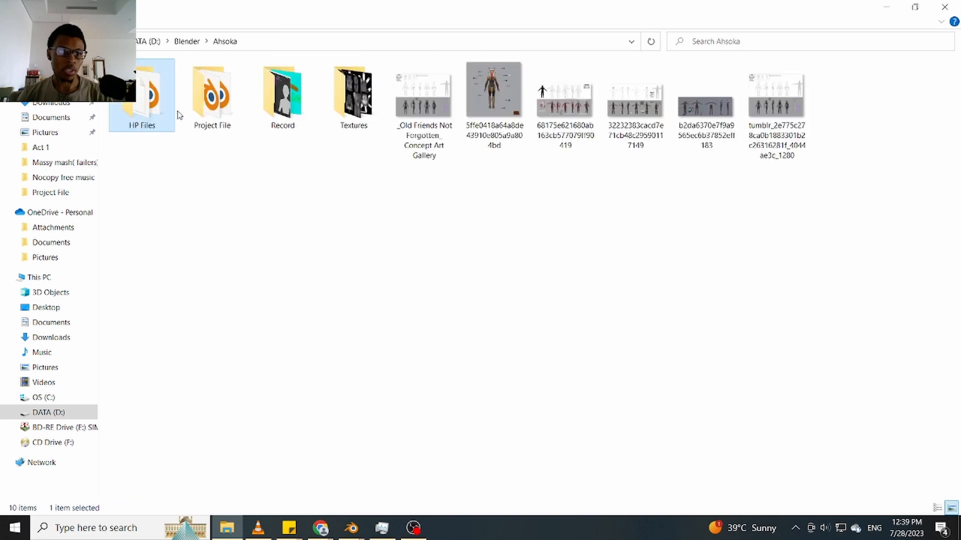
pyautogui.moveTo(152, 109)
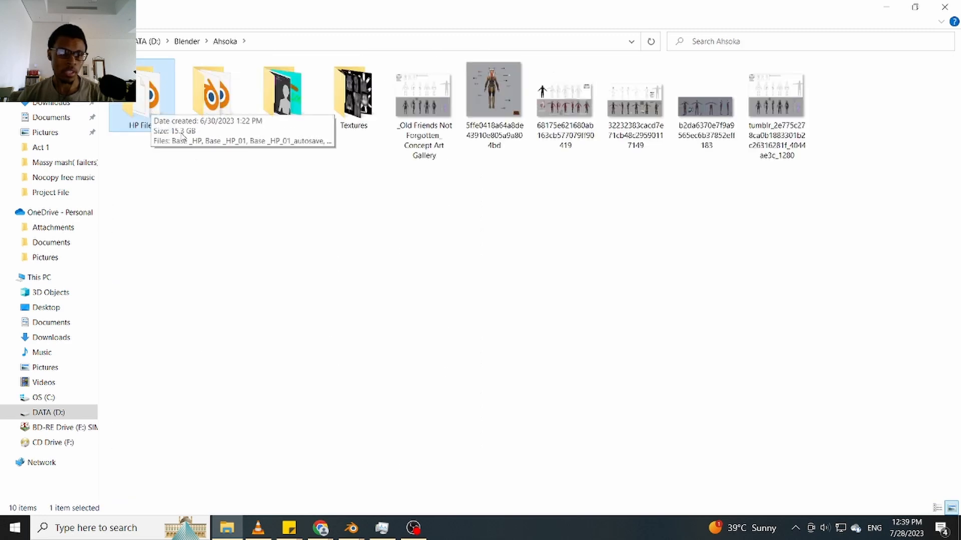
# Create a new folder named "Base Model" inside D:\Blender\Ahsoka\HP Files
pyautogui.doubleClick(168, 112)
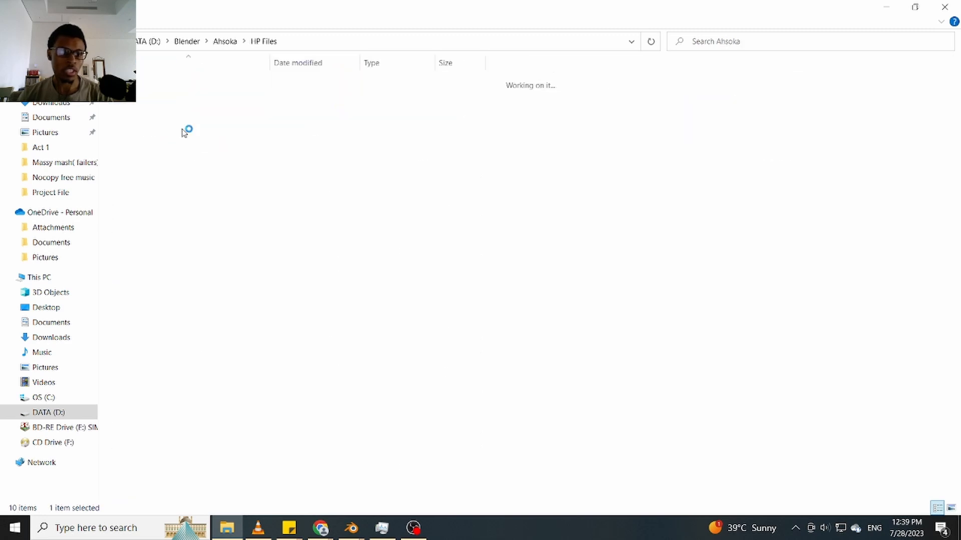
pyautogui.rightClick(577, 274)
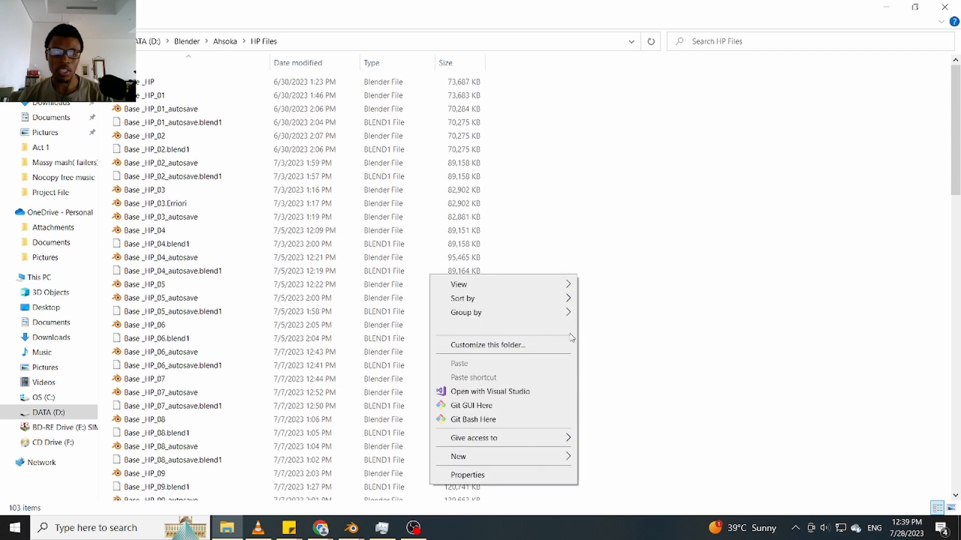
pyautogui.moveTo(561, 457)
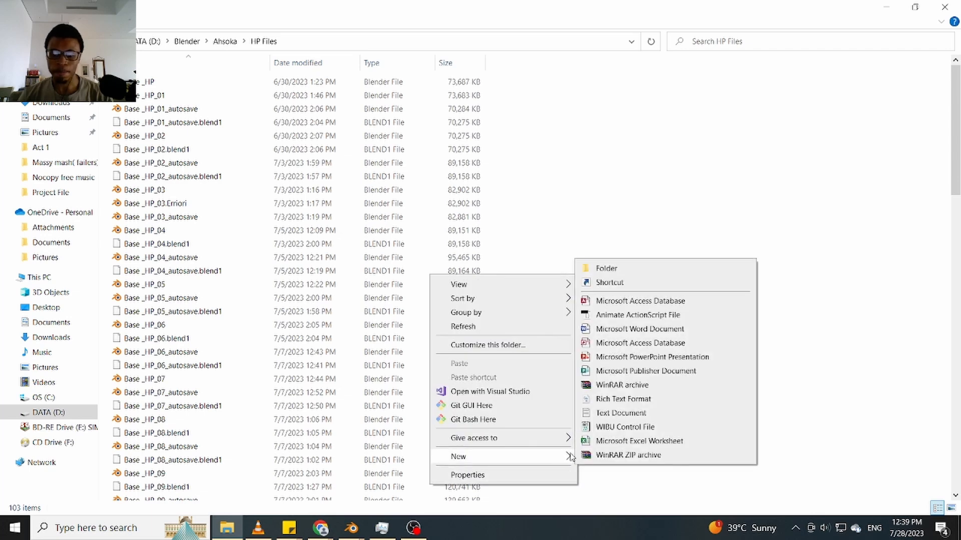
pyautogui.click(626, 267)
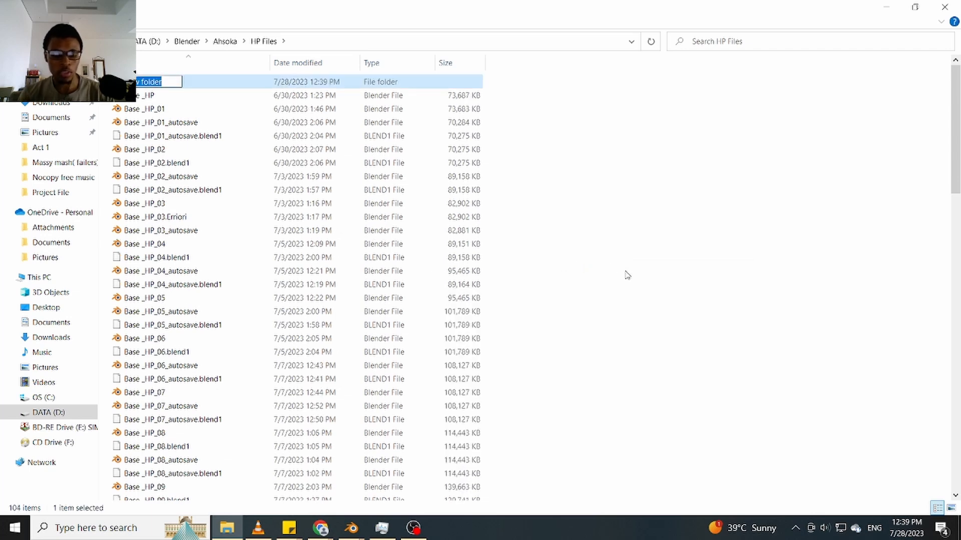
pyautogui.press('BackSpace')
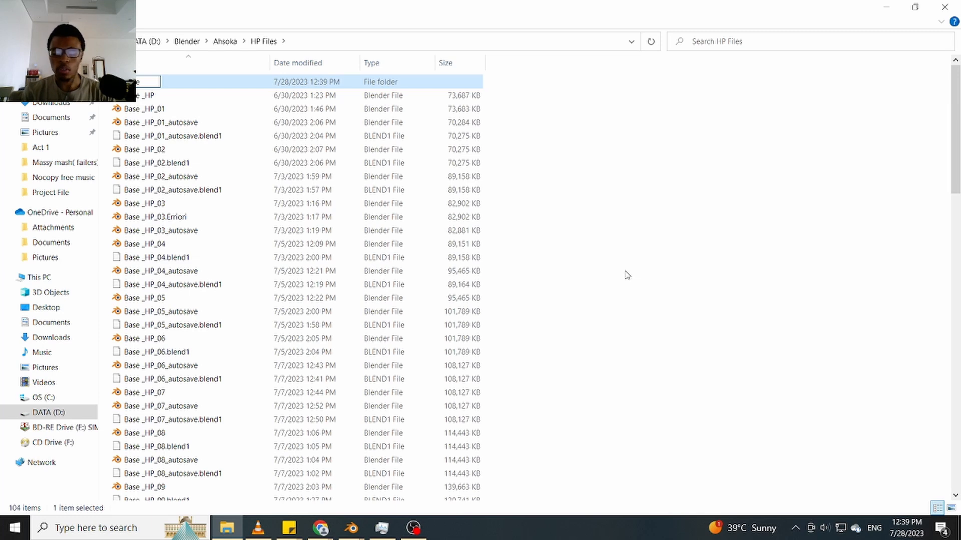
pyautogui.write('Base Moidel')
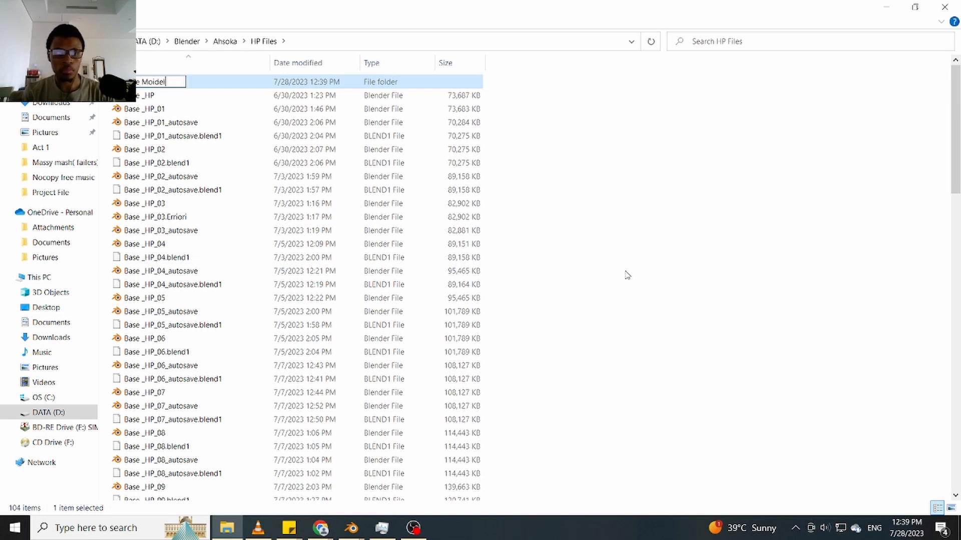
pyautogui.press('BackSpace')
pyautogui.press('BackSpace')
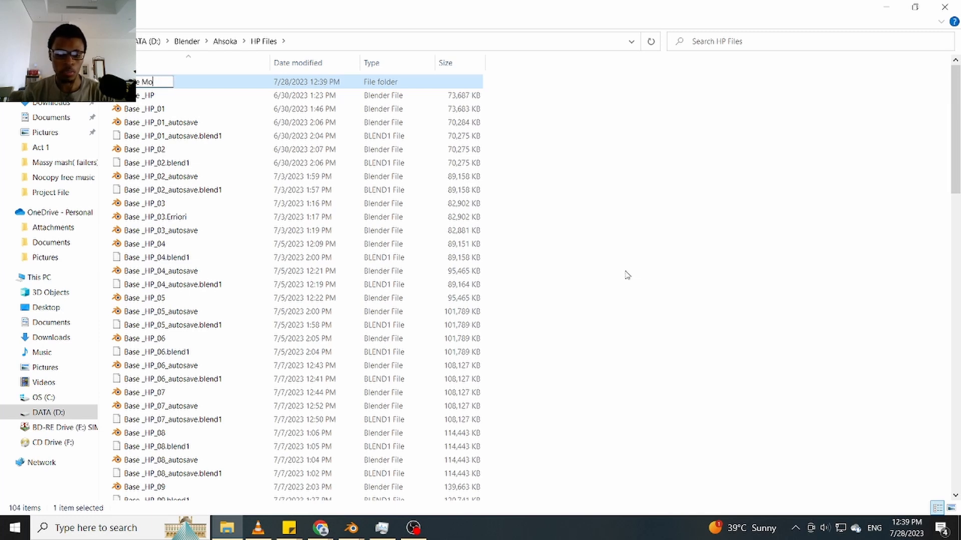
pyautogui.write('del')
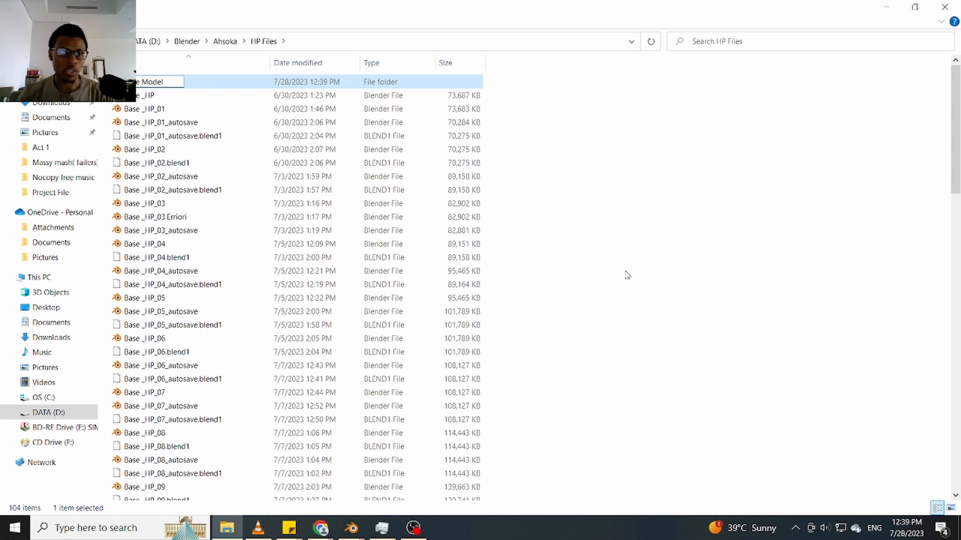
pyautogui.press('Return')
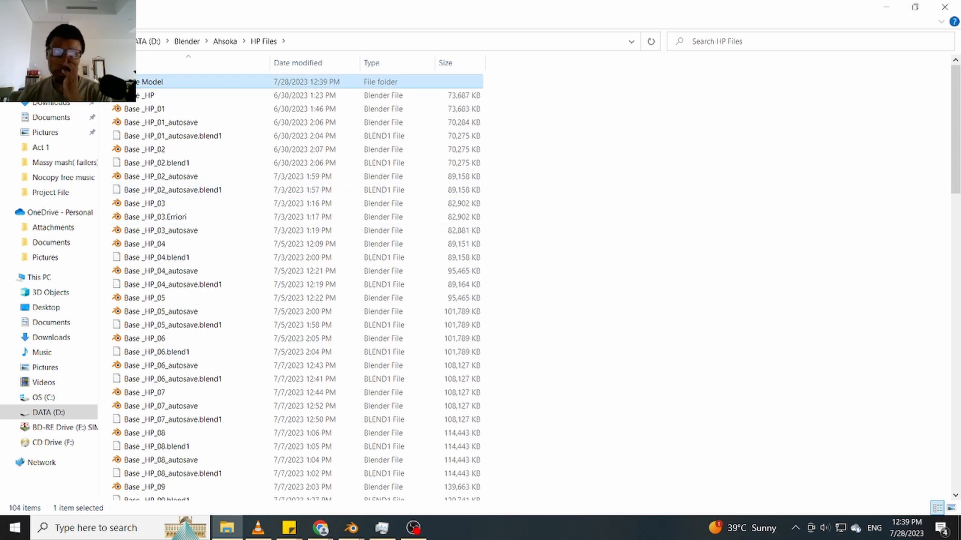
# Look through the Project File folder inside the Ahsoka folder
pyautogui.click(11, 41)
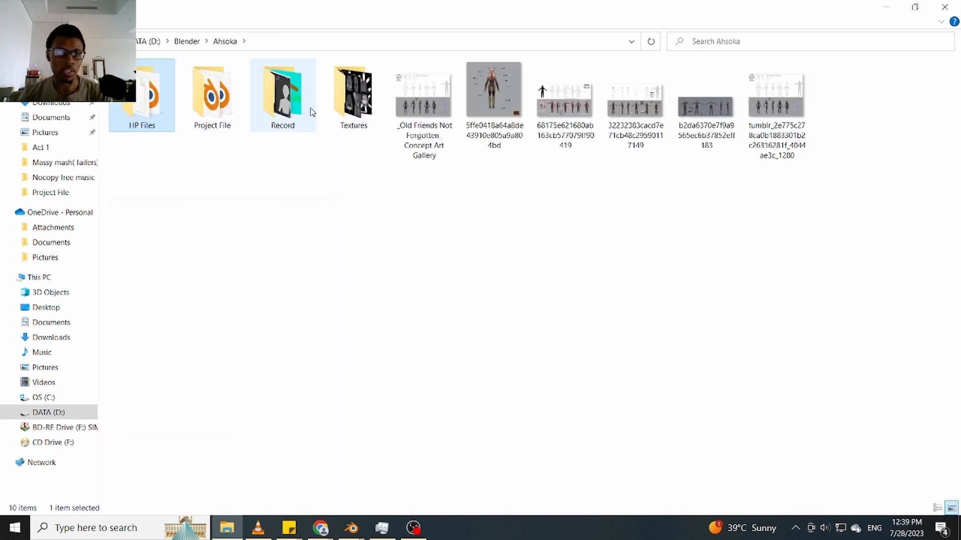
pyautogui.click(227, 109)
pyautogui.doubleClick(227, 109)
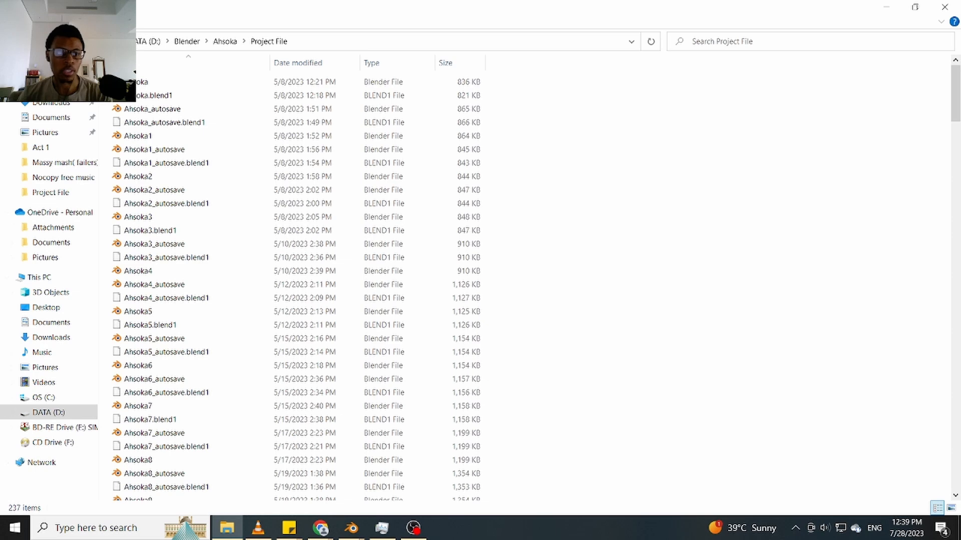
pyautogui.click(11, 41)
# Move all Base _HP files in the HP Files folder into the Base Model folder
pyautogui.click(150, 118)
pyautogui.doubleClick(150, 117)
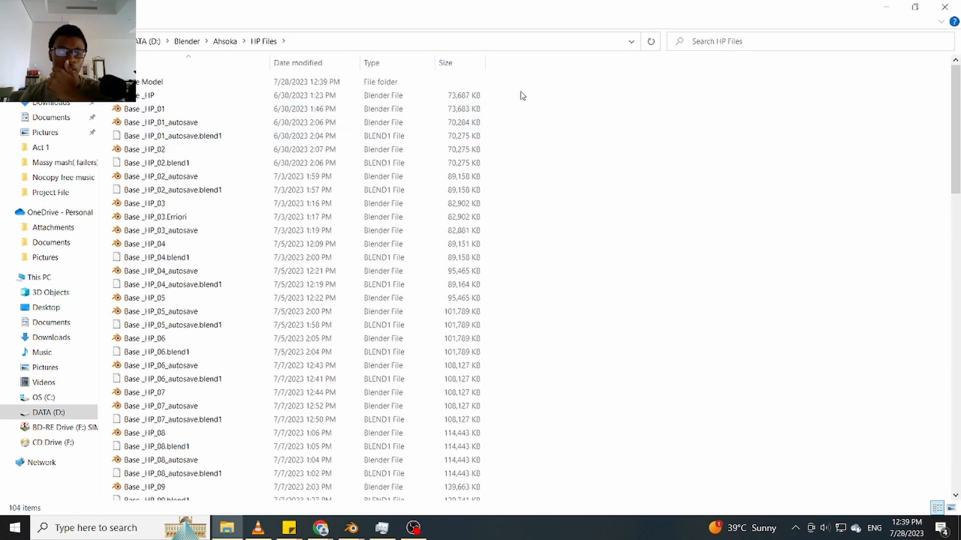
pyautogui.moveTo(520, 91); pyautogui.dragTo(350, 516)
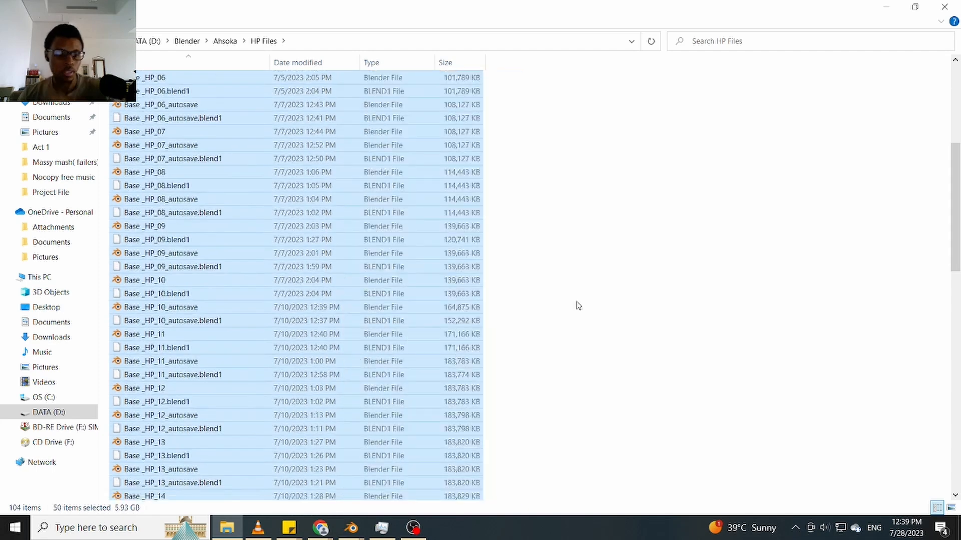
pyautogui.hotkey('ctrl', 'a')
pyautogui.scroll(7, 502, 276)
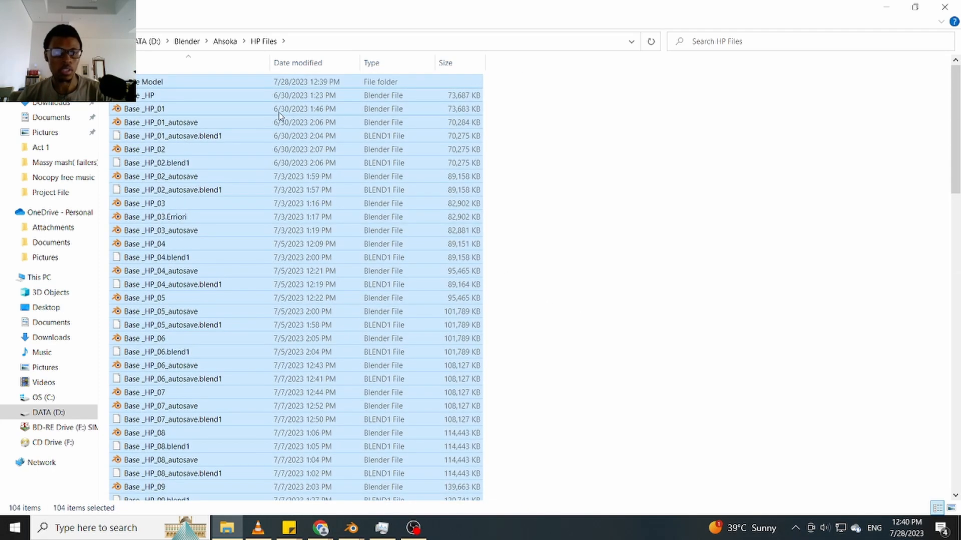
pyautogui.keyDown('ctrl'); pyautogui.click(218, 85); pyautogui.keyUp('ctrl')
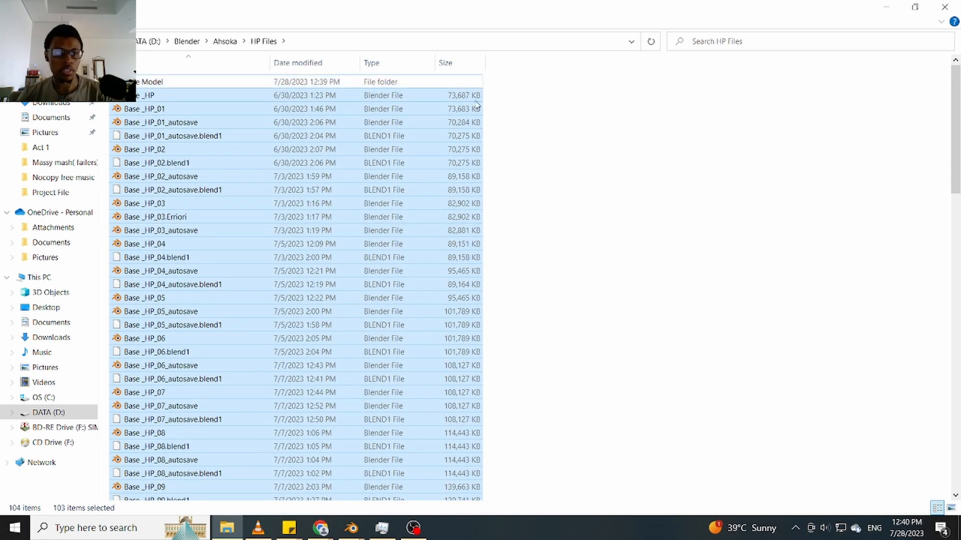
pyautogui.moveTo(179, 95); pyautogui.dragTo(175, 80)
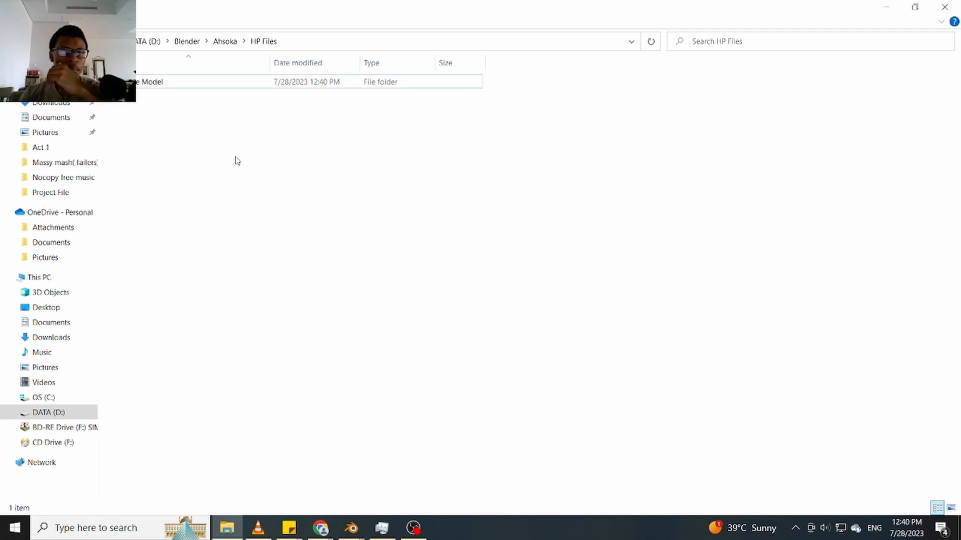
# Create a second folder for the dress inside HP Files, beside Base Model
pyautogui.rightClick(236, 158)
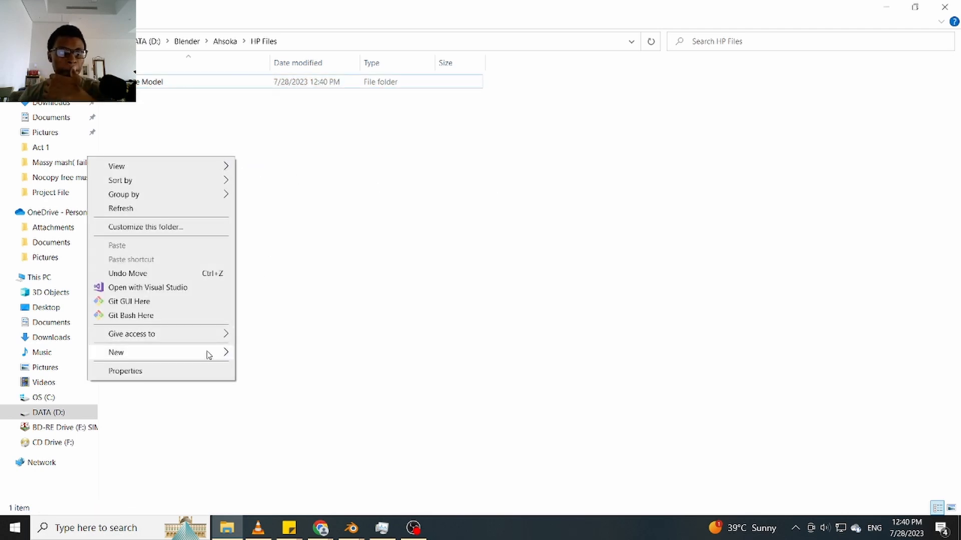
pyautogui.moveTo(210, 355)
pyautogui.click(323, 165)
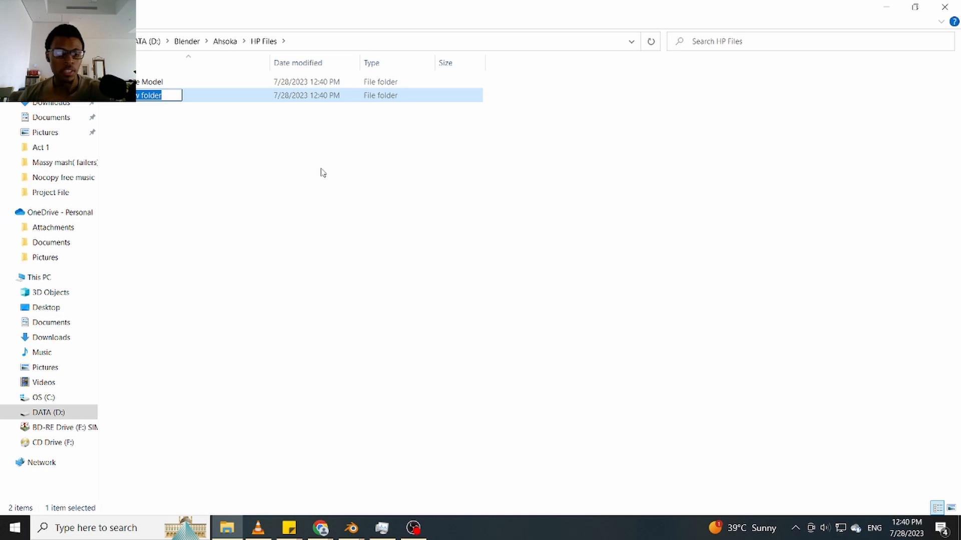
pyautogui.press('BackSpace')
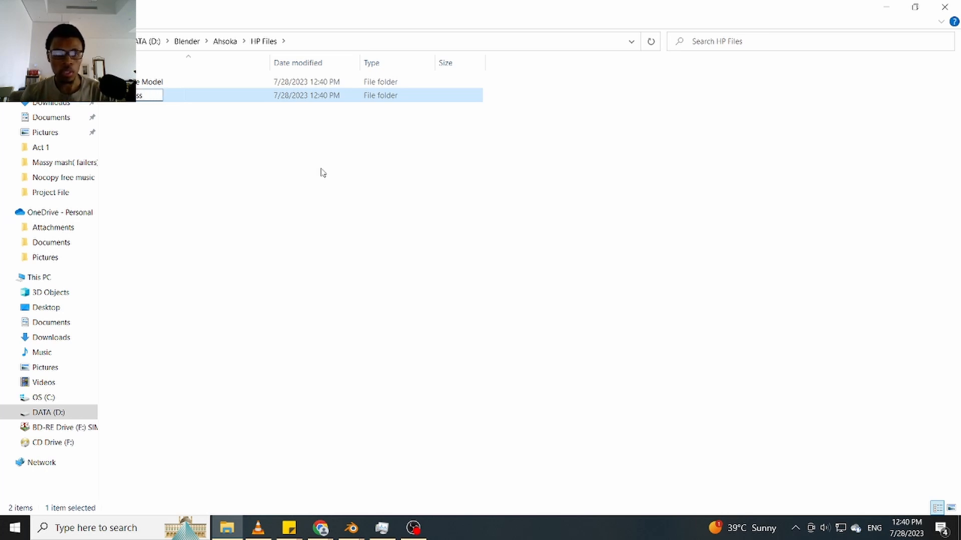
pyautogui.press('Return')
pyautogui.click(323, 172)
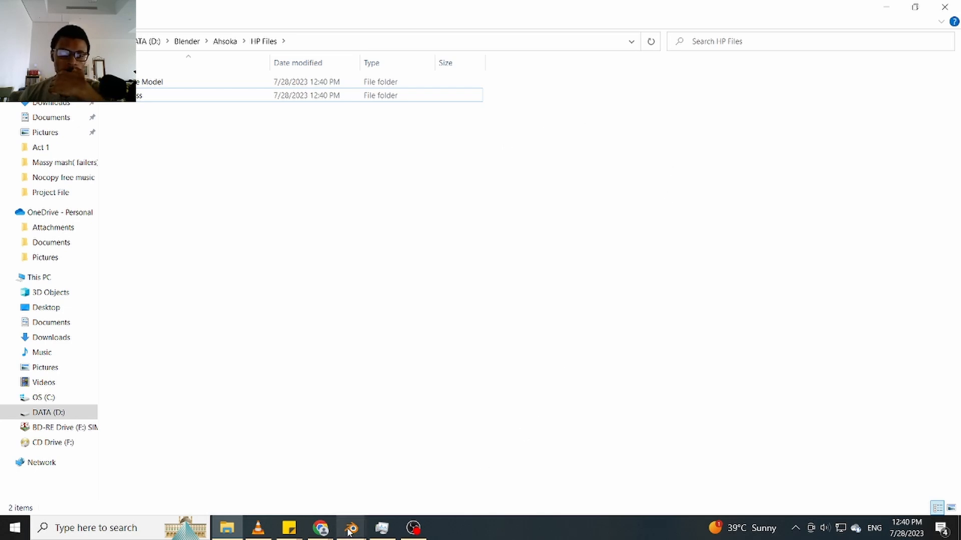
# Save the scene in Blender as Dress.blend inside the Dress folder of D:\Blender\Ahsoka\HP Files
pyautogui.moveTo(354, 532)
pyautogui.click(307, 433)
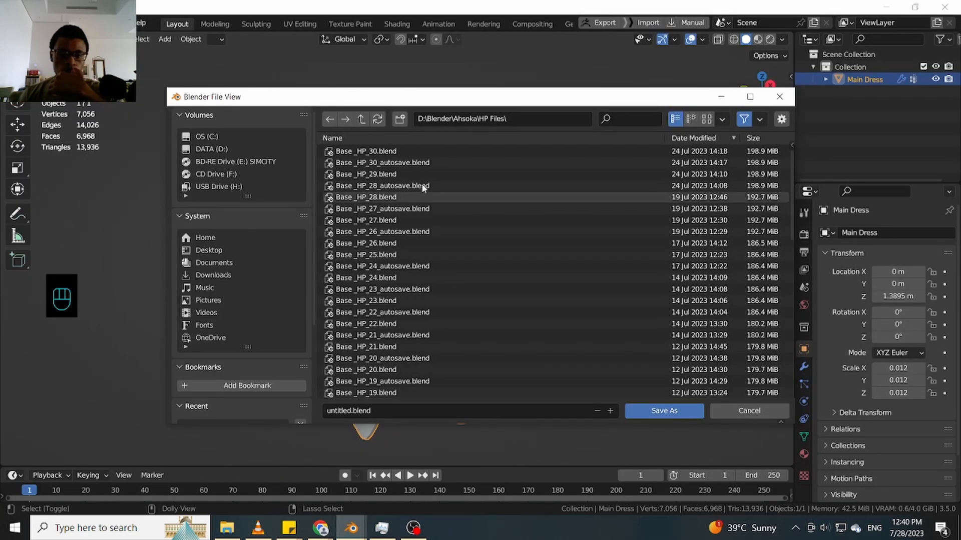
pyautogui.click(361, 120)
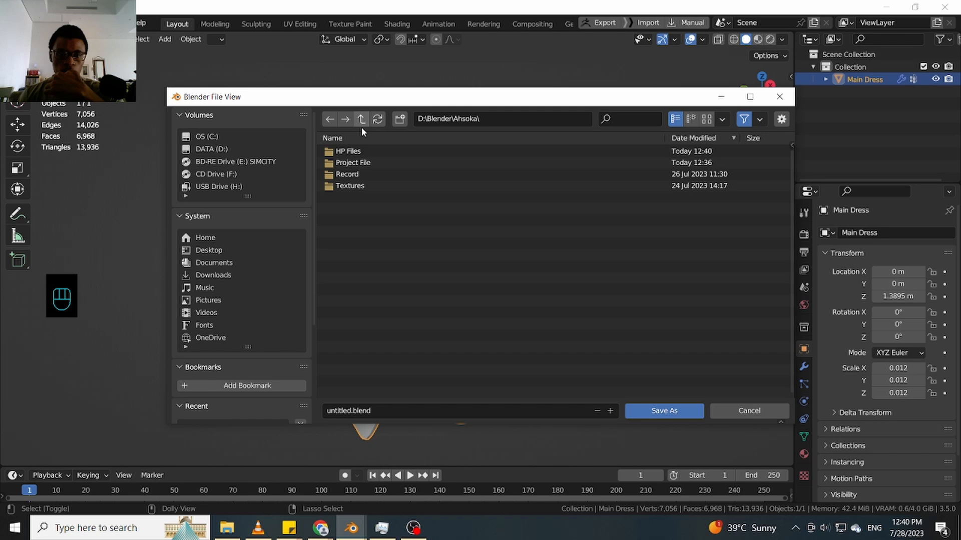
pyautogui.click(371, 154)
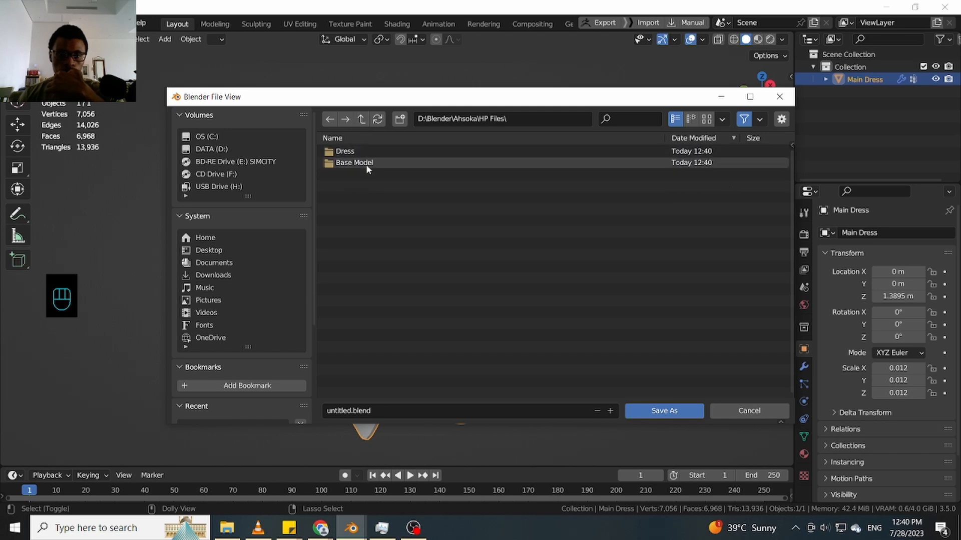
pyautogui.click(367, 152)
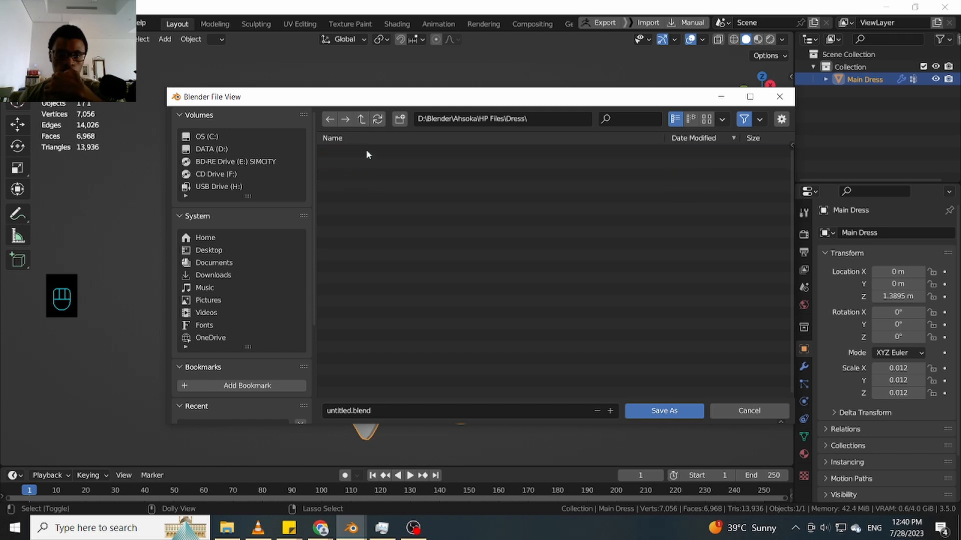
pyautogui.click(394, 412)
pyautogui.write('D')
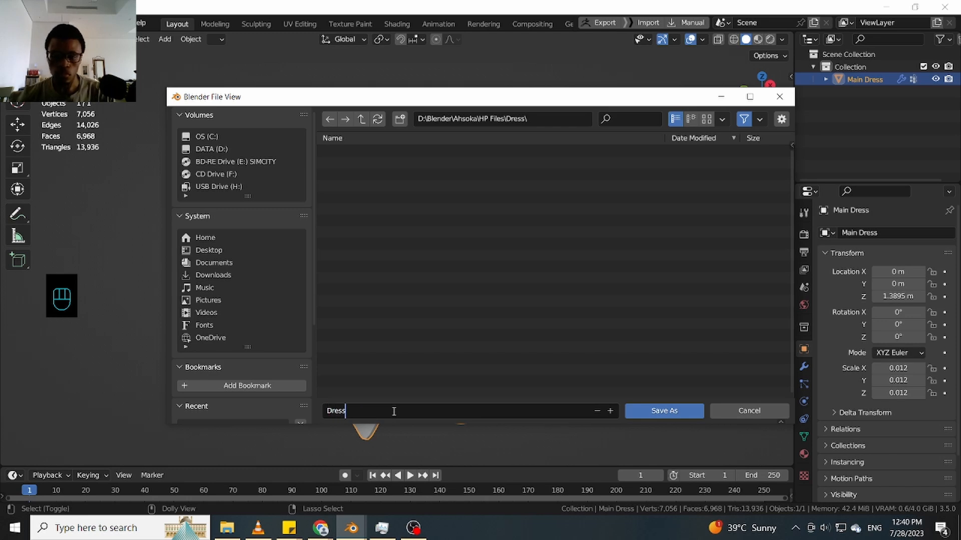
pyautogui.write('ress')
pyautogui.click(687, 416)
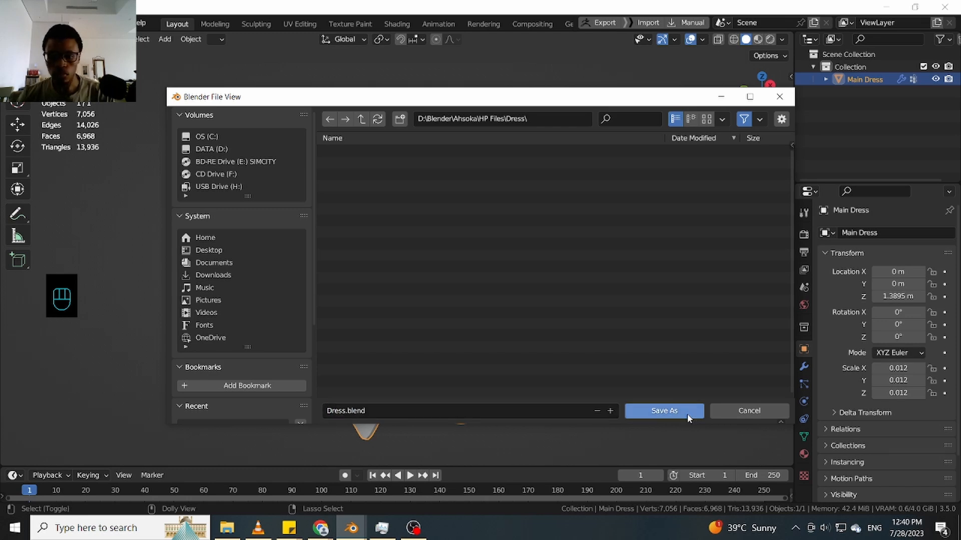
pyautogui.click(649, 415)
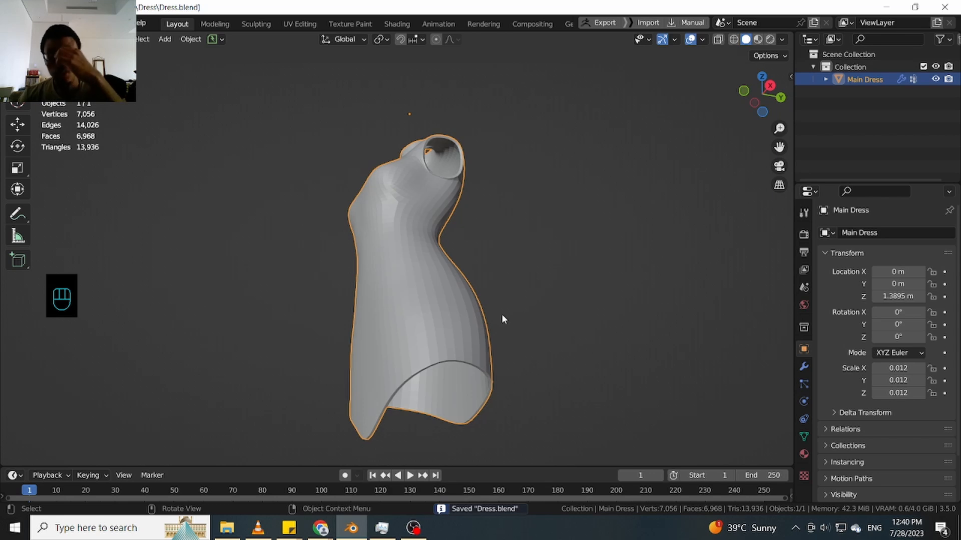
pyautogui.moveTo(503, 319); pyautogui.dragTo(603, 334, button='middle')
pyautogui.scroll(3, 600, 329)
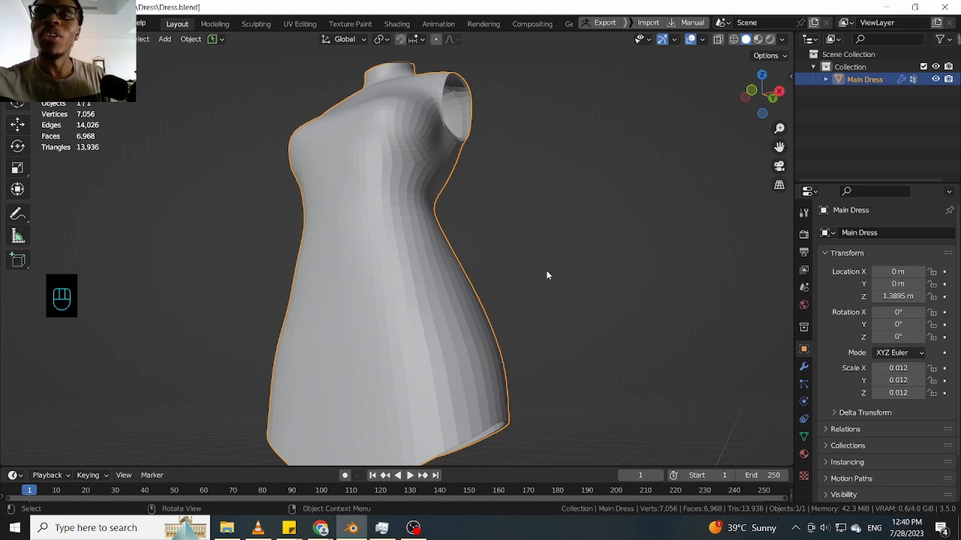
pyautogui.rightClick(497, 395)
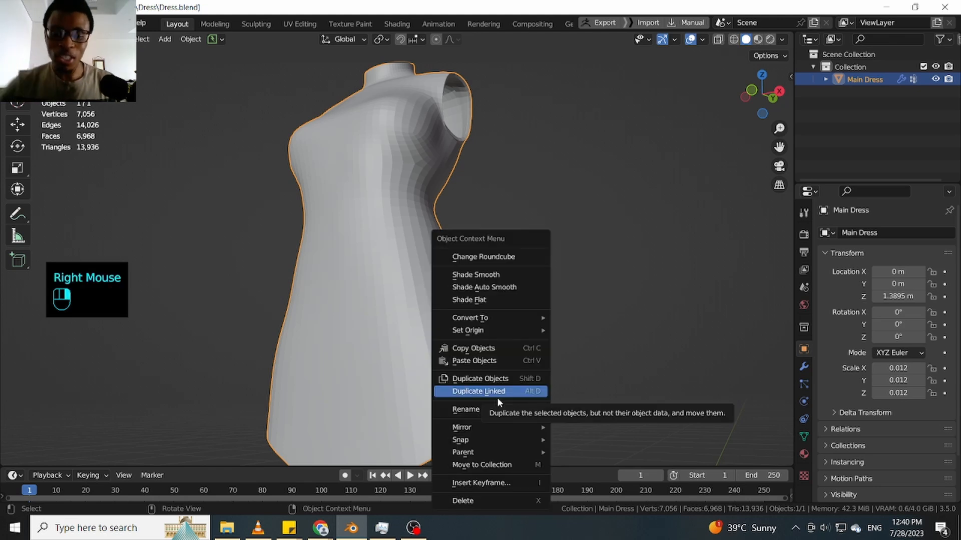
pyautogui.click(574, 145)
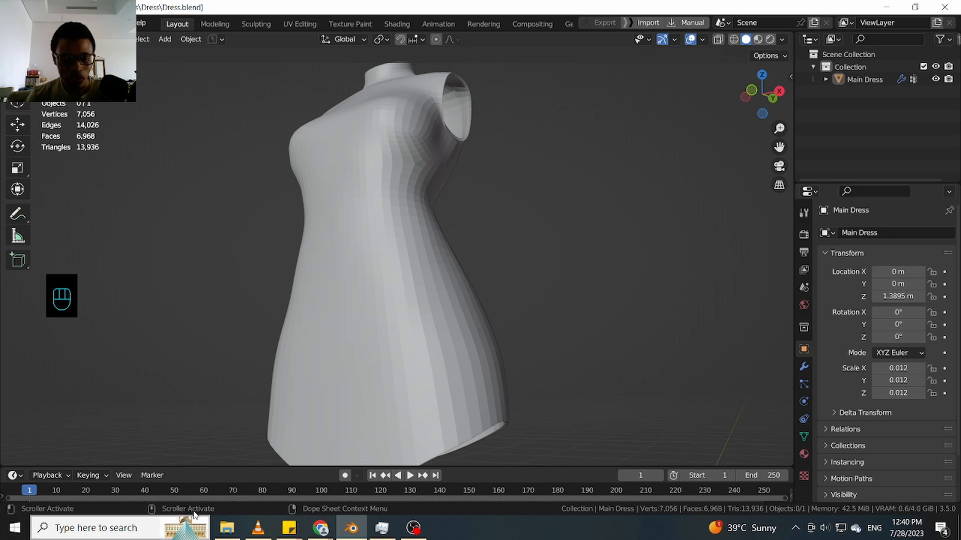
pyautogui.click(227, 528)
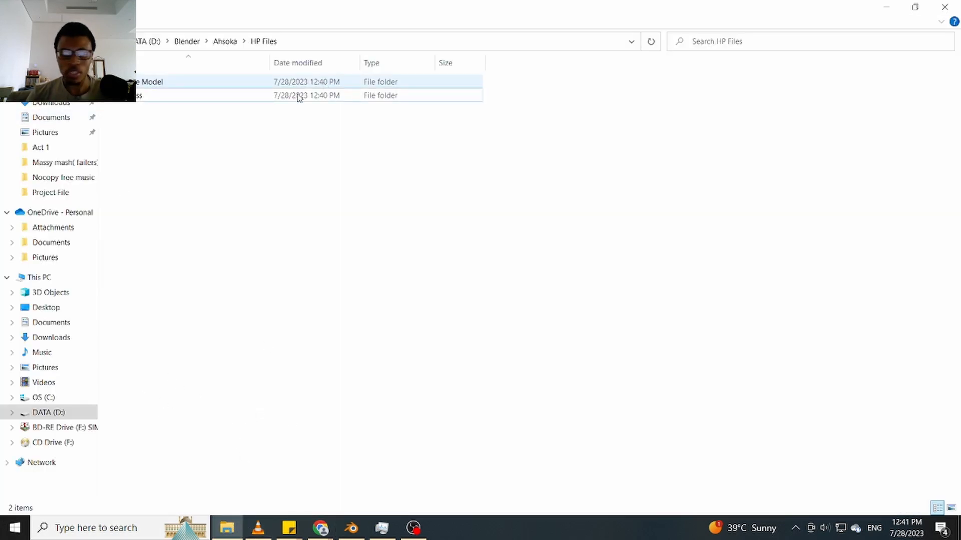
pyautogui.click(351, 528)
# Select the Main Dress and set its Subdivision modifier's viewport level to 2
pyautogui.click(372, 279)
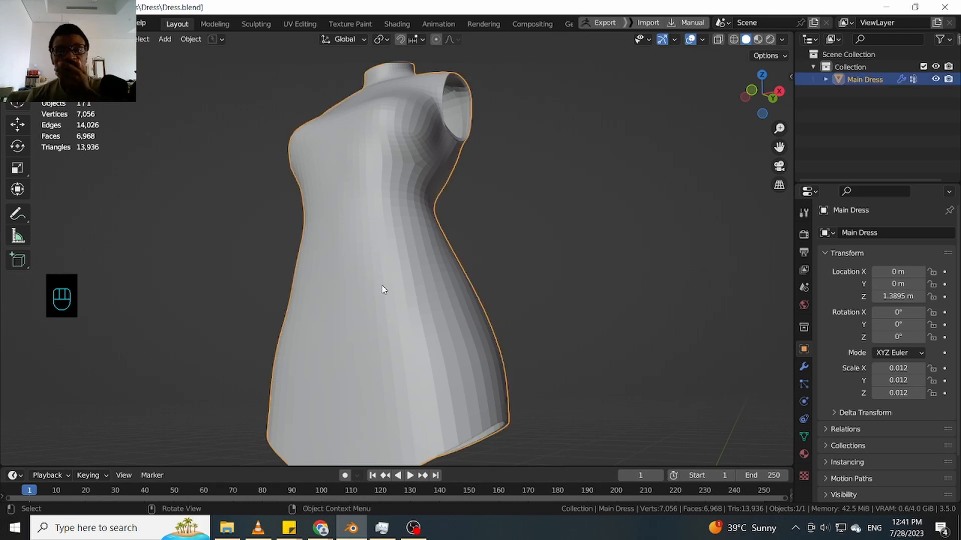
pyautogui.moveTo(457, 282); pyautogui.dragTo(467, 304, button='middle')
pyautogui.moveTo(434, 311); pyautogui.dragTo(450, 298, button='middle')
pyautogui.click(445, 298)
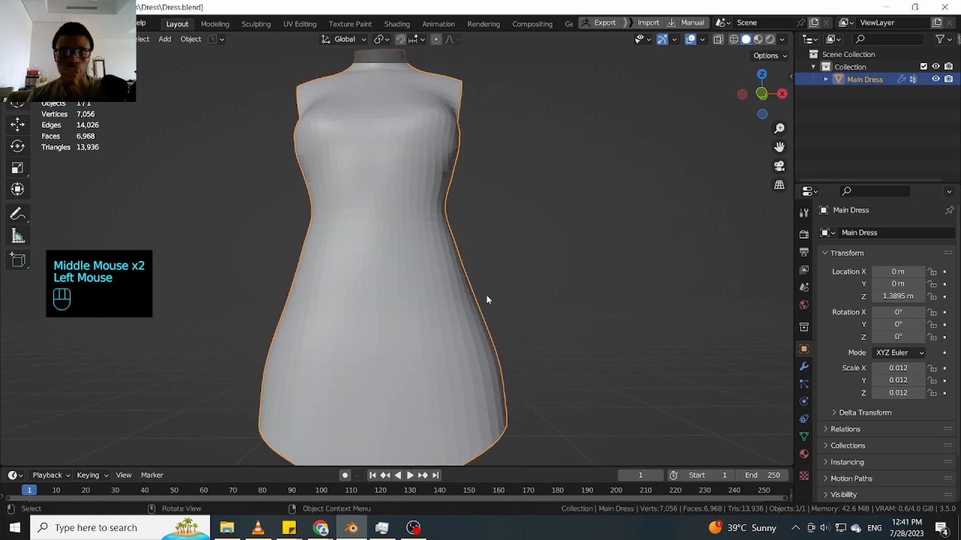
pyautogui.click(804, 368)
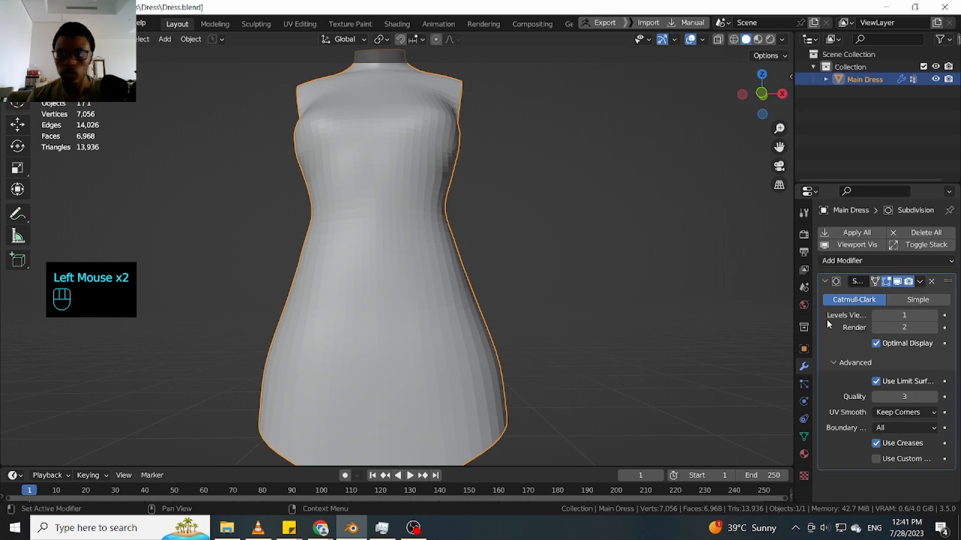
pyautogui.click(934, 314)
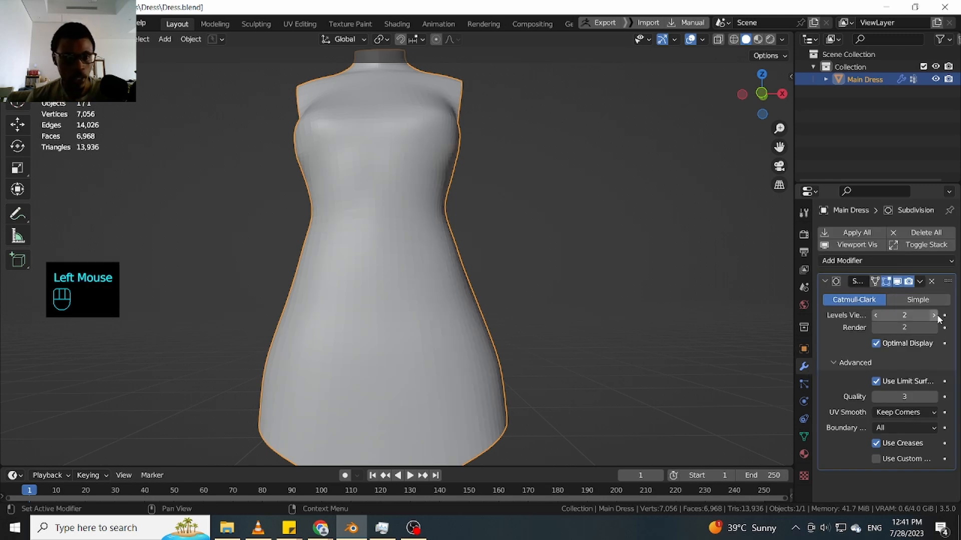
pyautogui.click(437, 298)
pyautogui.scroll(2, 438, 299)
pyautogui.moveTo(437, 298); pyautogui.dragTo(504, 289, button='middle')
pyautogui.scroll(-1, 504, 289)
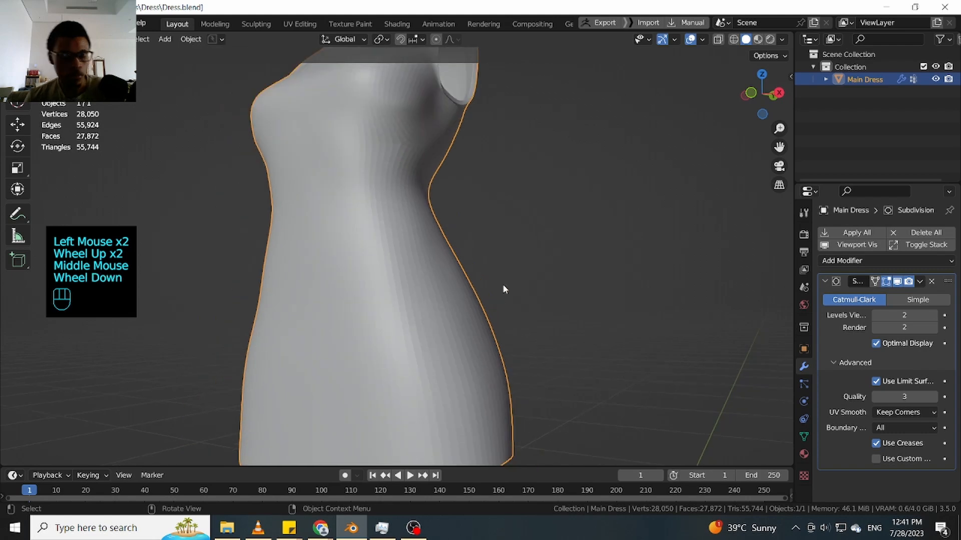
# Enable the wireframe overlay for the dress and turn off Optimal Display in its Subdivision modifier
pyautogui.press('q')
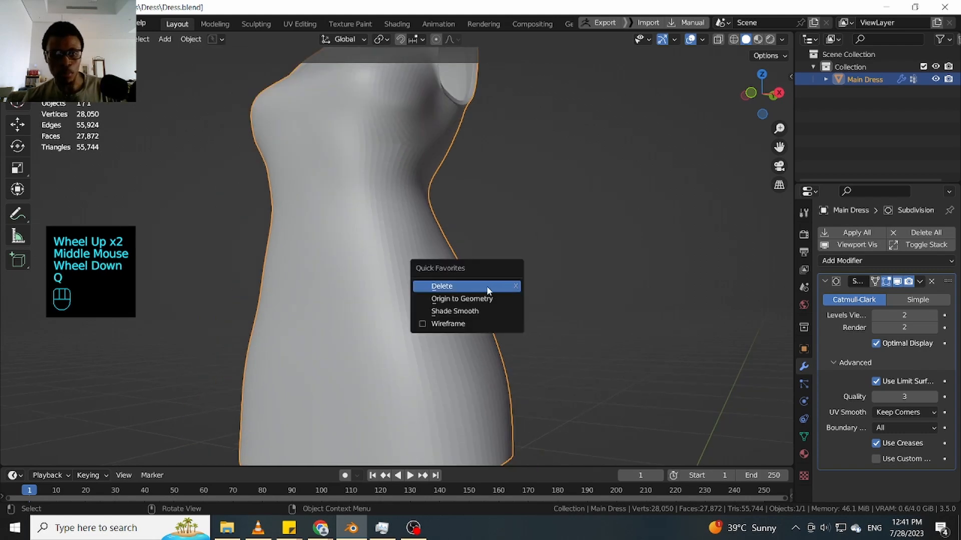
pyautogui.click(426, 324)
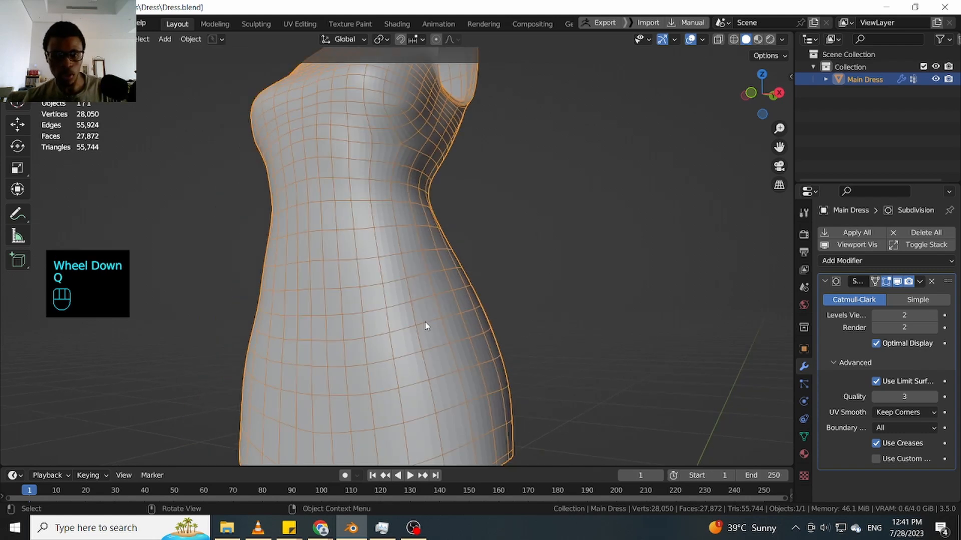
pyautogui.click(877, 459)
pyautogui.click(877, 460)
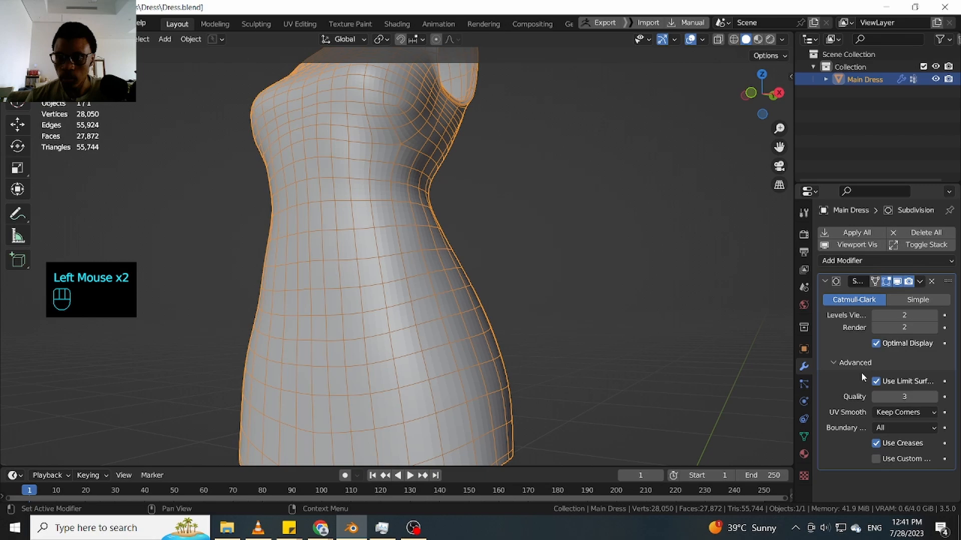
pyautogui.click(834, 362)
pyautogui.click(875, 344)
pyautogui.scroll(3, 418, 273)
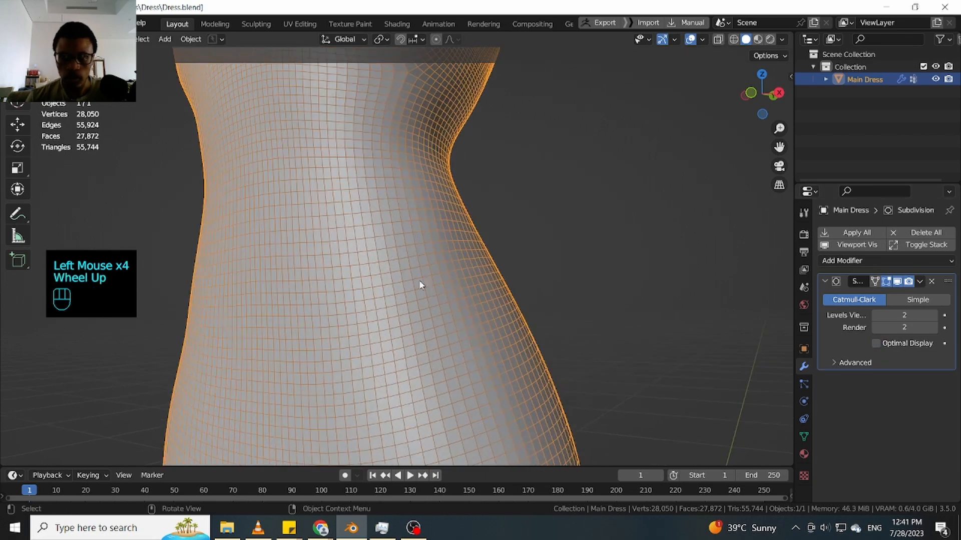
pyautogui.scroll(-2, 466, 332)
pyautogui.moveTo(466, 332); pyautogui.dragTo(449, 335, button='middle')
pyautogui.scroll(2, 356, 155)
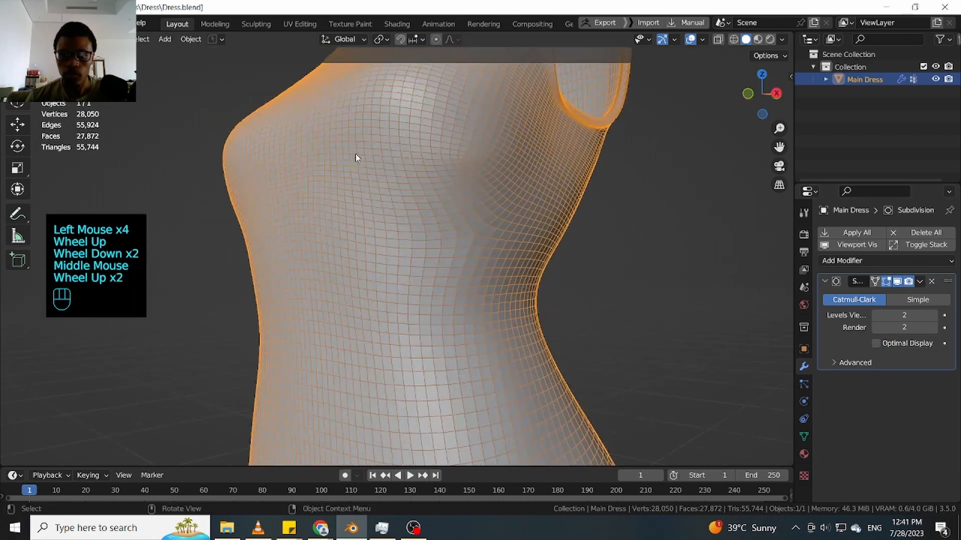
# Raise the dress's Subdivision viewport level to 4 and check the mesh density around the torso
pyautogui.click(933, 315)
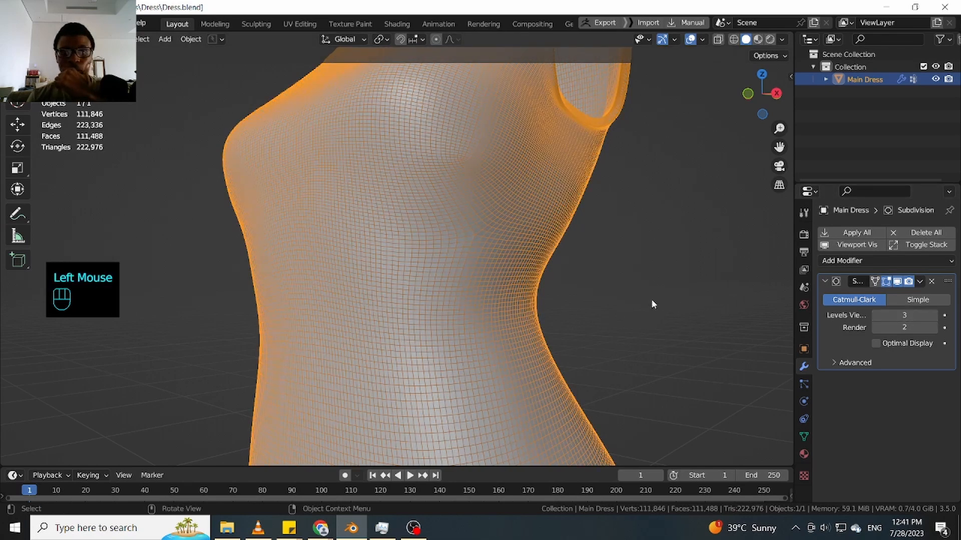
pyautogui.click(933, 315)
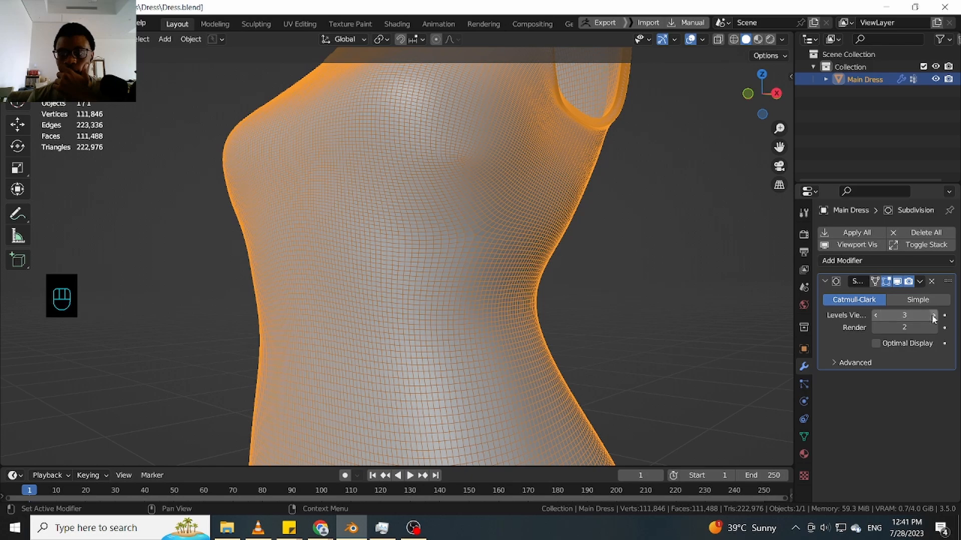
pyautogui.click(507, 258)
pyautogui.click(507, 258)
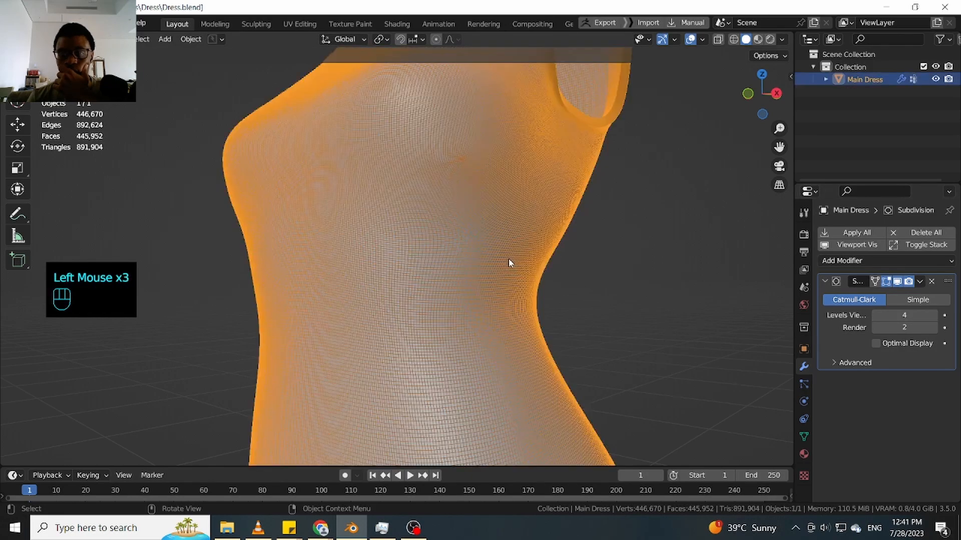
pyautogui.moveTo(508, 258); pyautogui.dragTo(643, 297, button='middle')
pyautogui.click(691, 328)
pyautogui.moveTo(690, 327); pyautogui.dragTo(668, 307, button='middle')
pyautogui.click(596, 302)
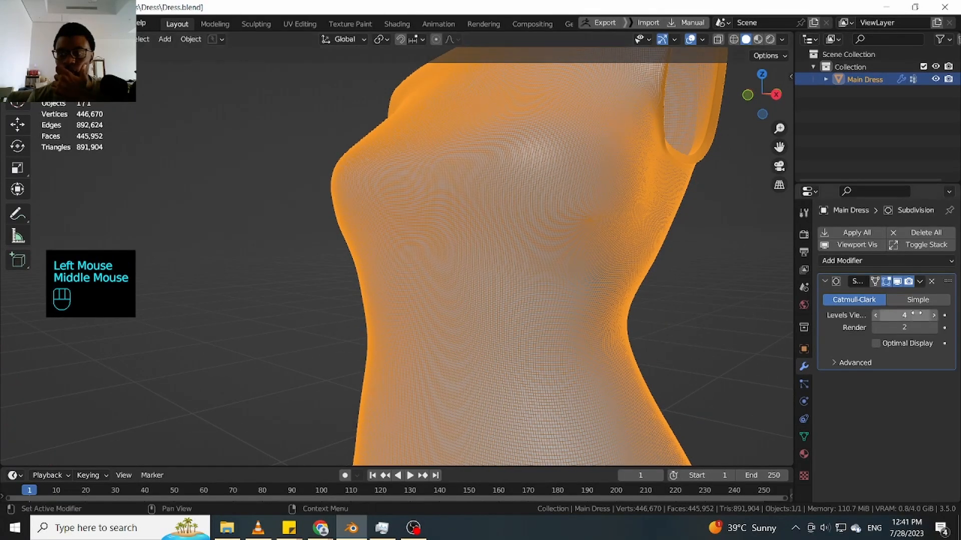
# Try a Subdivision viewport level of 5 on the dress, return it to 4 and inspect the wireframe
pyautogui.click(932, 315)
pyautogui.click(727, 324)
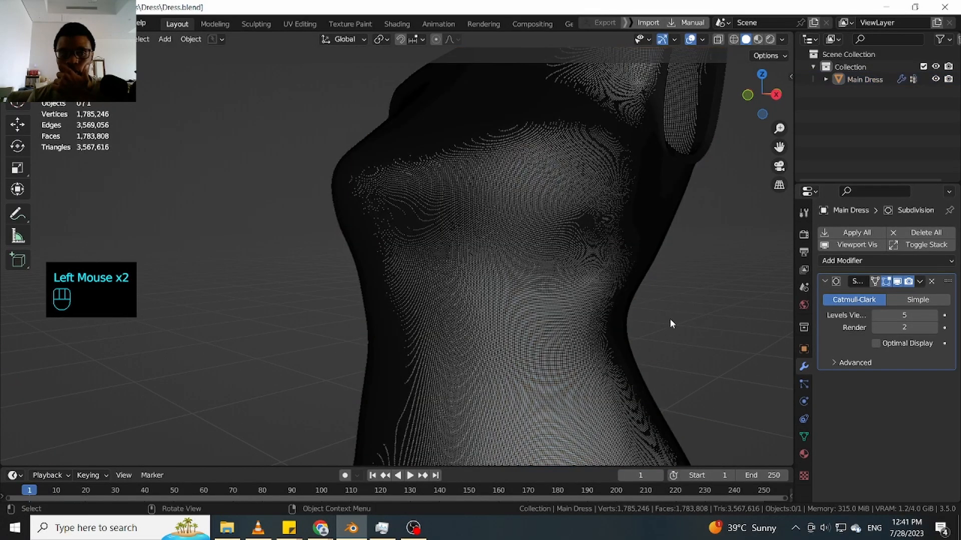
pyautogui.click(877, 315)
pyautogui.moveTo(677, 317); pyautogui.dragTo(701, 317, button='middle')
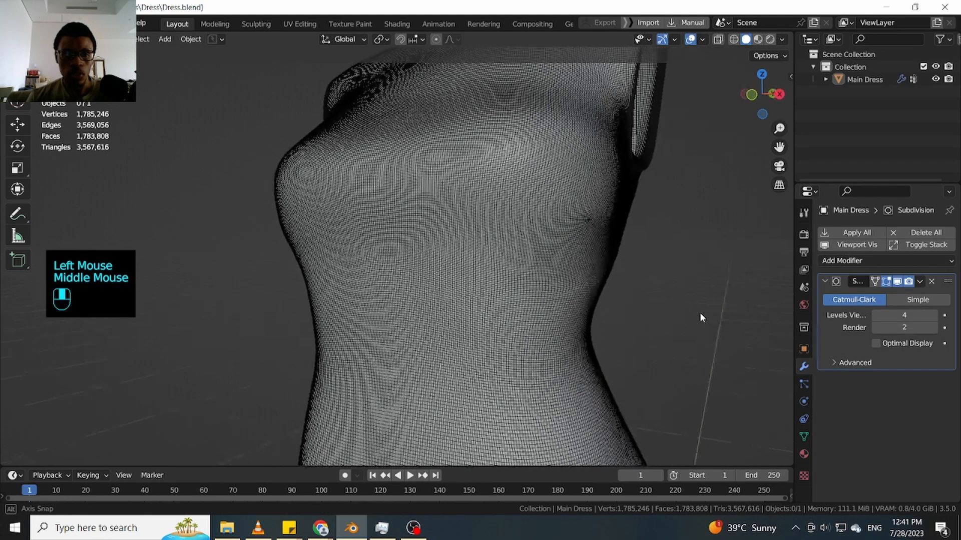
pyautogui.click(700, 317)
pyautogui.scroll(5, 599, 259)
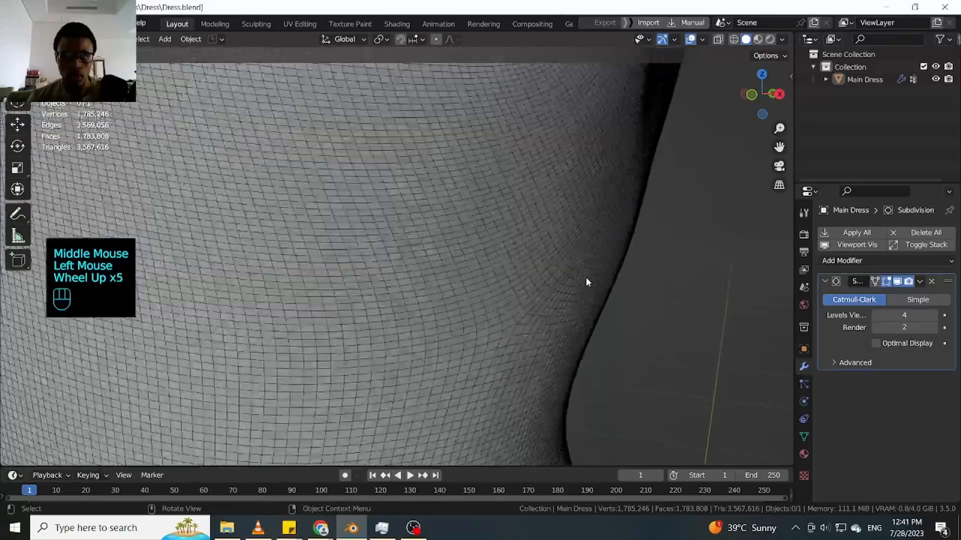
pyautogui.scroll(1, 586, 282)
pyautogui.scroll(-4, 587, 285)
pyautogui.moveTo(630, 298); pyautogui.dragTo(619, 345, button='middle')
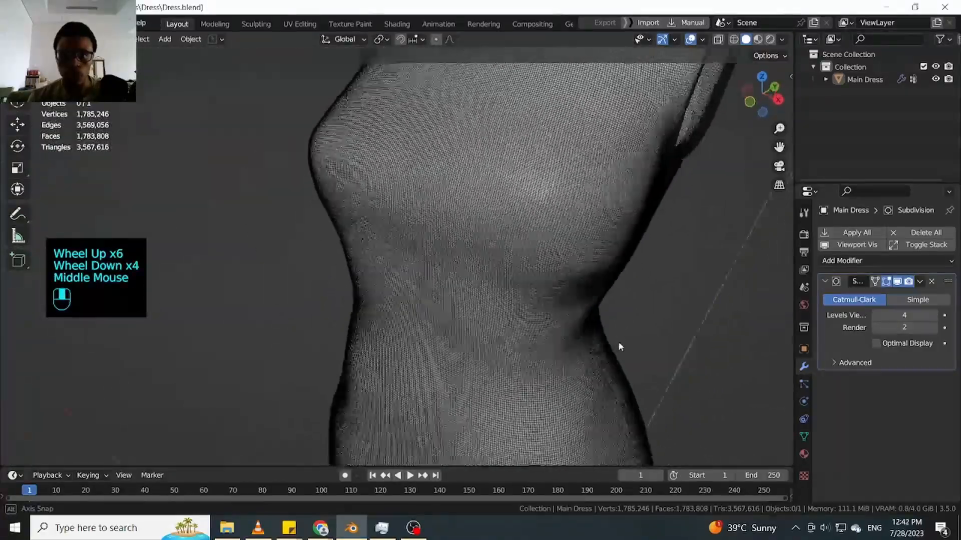
pyautogui.moveTo(635, 277); pyautogui.dragTo(647, 242, button='middle')
pyautogui.click(645, 281)
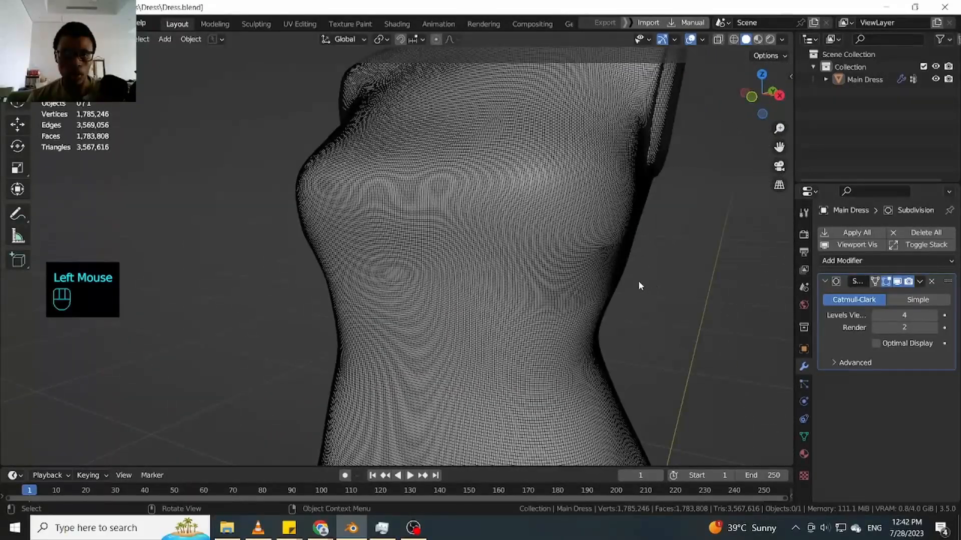
# Set the Main Dress's Subdivision viewport level to 5 and examine the mesh density on the chest up close
pyautogui.click(574, 249)
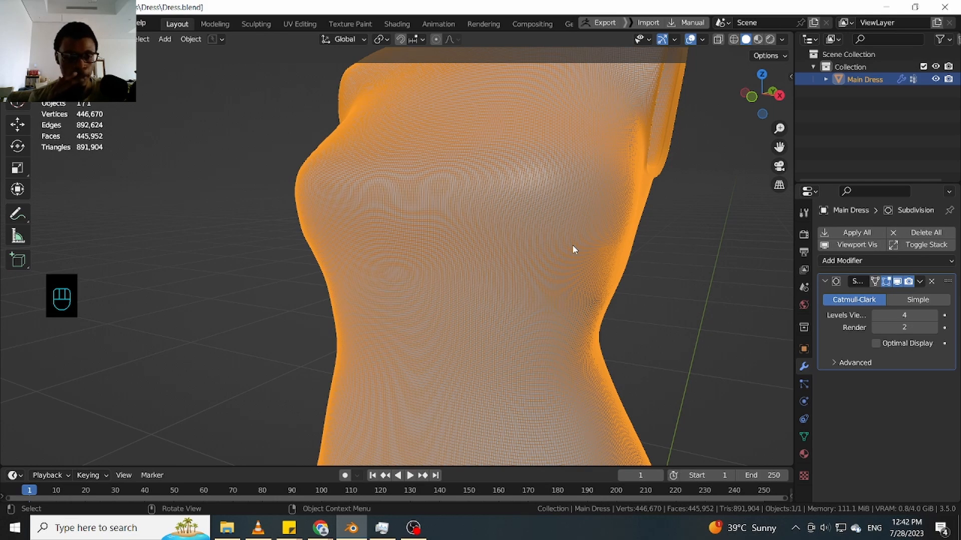
pyautogui.scroll(2, 588, 245)
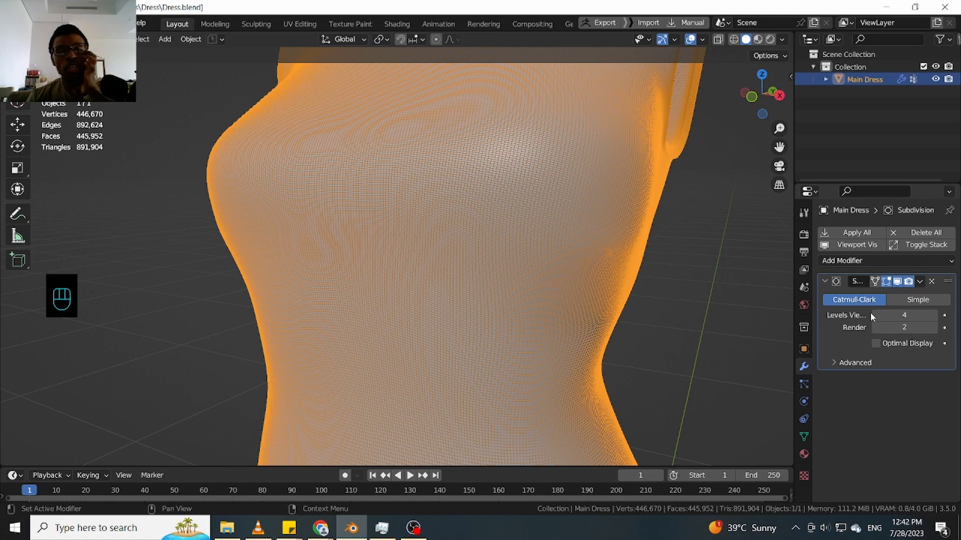
pyautogui.click(927, 317)
pyautogui.click(683, 312)
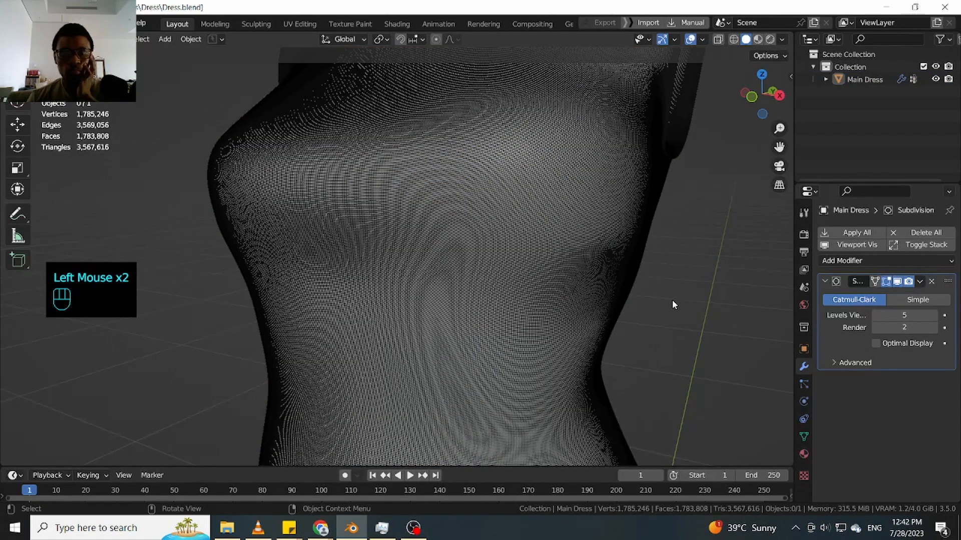
pyautogui.click(552, 247)
pyautogui.scroll(2, 575, 260)
pyautogui.scroll(-1, 575, 260)
pyautogui.moveTo(575, 260); pyautogui.dragTo(490, 258, button='middle')
pyautogui.scroll(-2, 520, 266)
pyautogui.scroll(1, 502, 253)
pyautogui.scroll(-1, 501, 253)
pyautogui.scroll(8, 439, 209)
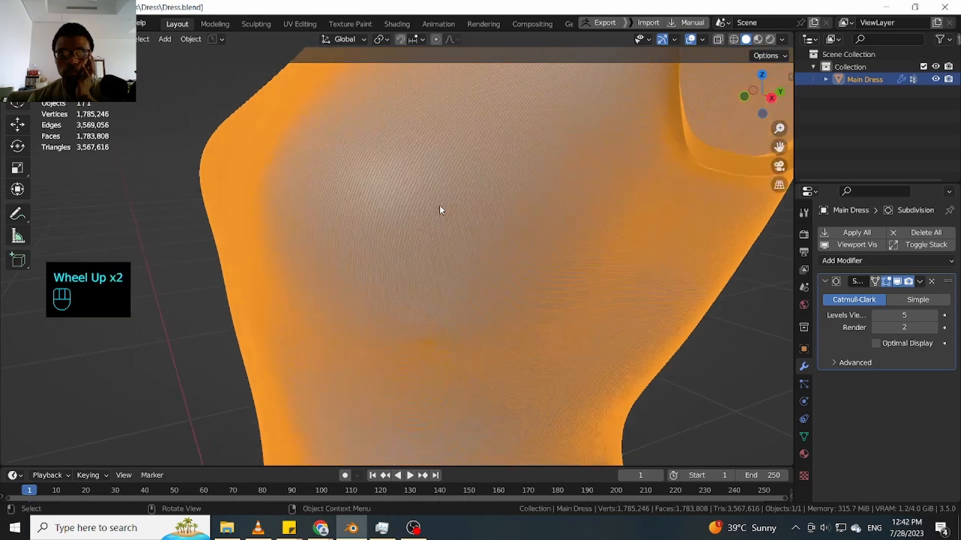
pyautogui.scroll(-7, 439, 211)
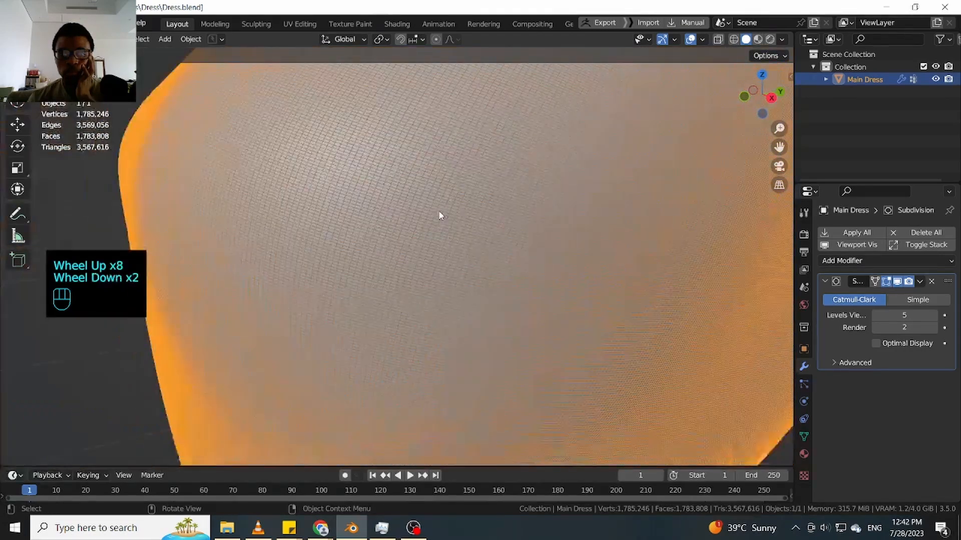
# Turn off viewport denoising in the Eevee sampling settings and check the dress's mesh around the torso
pyautogui.moveTo(457, 226); pyautogui.dragTo(565, 227, button='middle')
pyautogui.click(804, 234)
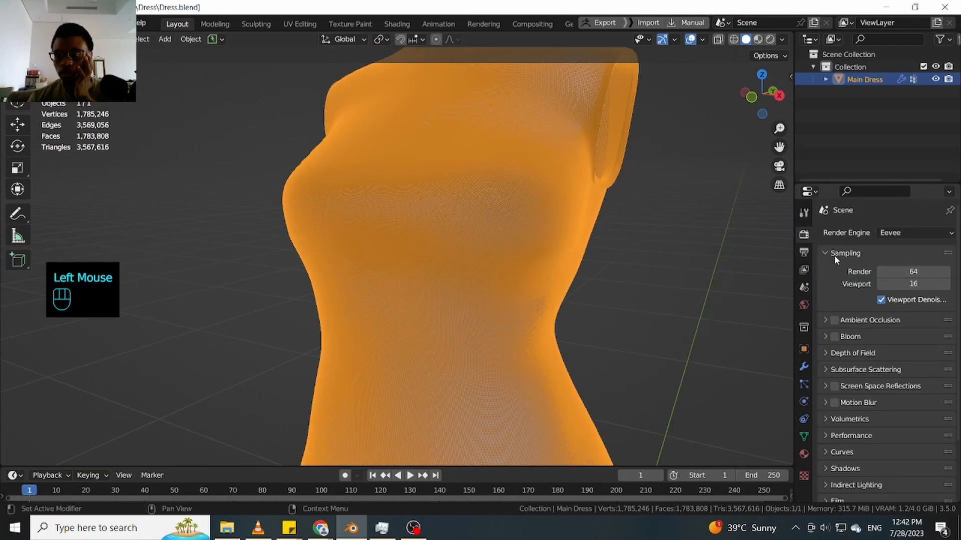
pyautogui.click(880, 301)
pyautogui.scroll(2, 578, 242)
pyautogui.moveTo(578, 242); pyautogui.dragTo(595, 246, button='middle')
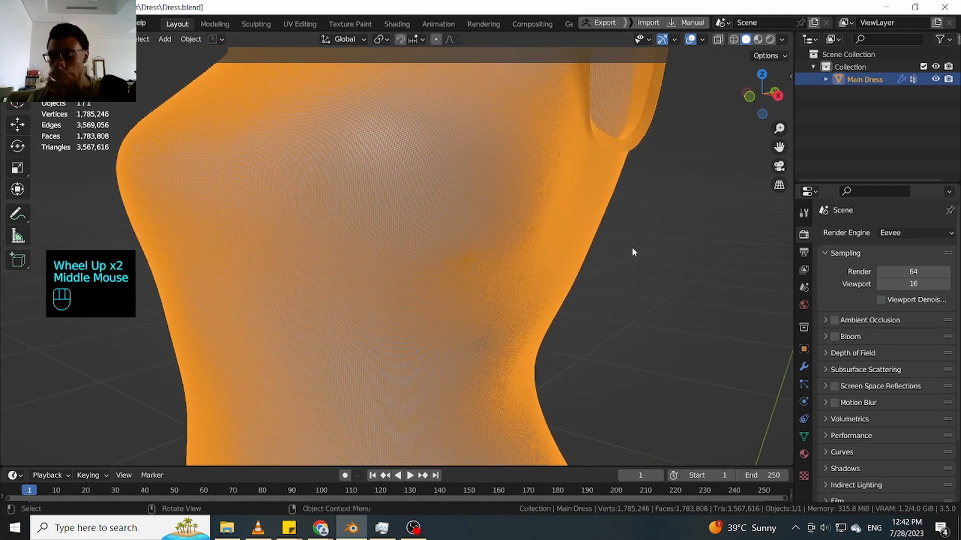
pyautogui.scroll(-2, 622, 296)
pyautogui.moveTo(622, 295); pyautogui.dragTo(605, 293, button='middle')
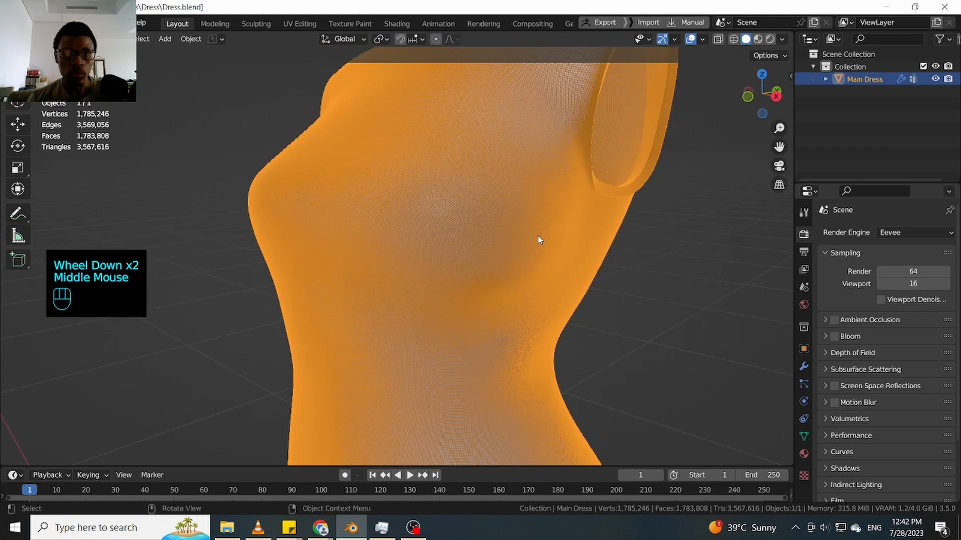
pyautogui.click(539, 239)
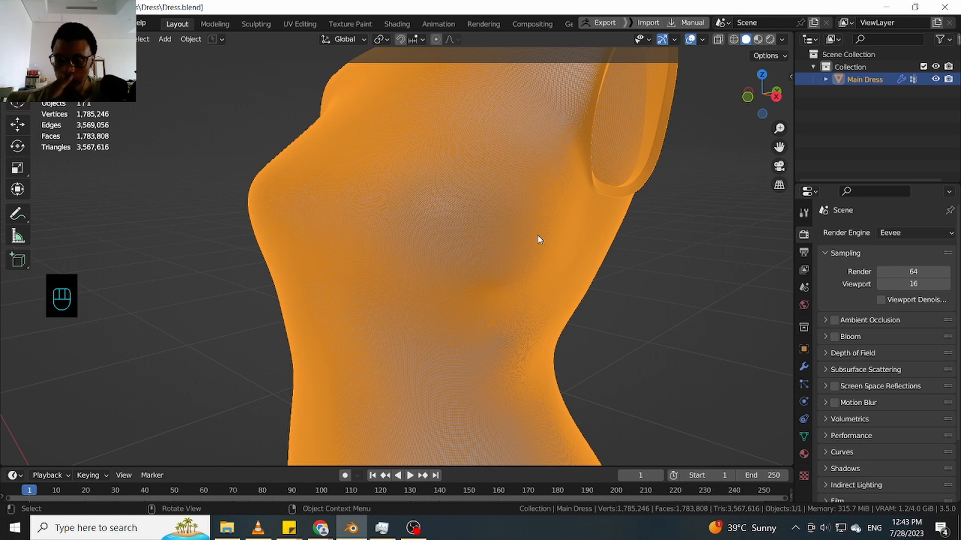
pyautogui.click(225, 531)
pyautogui.click(67, 278)
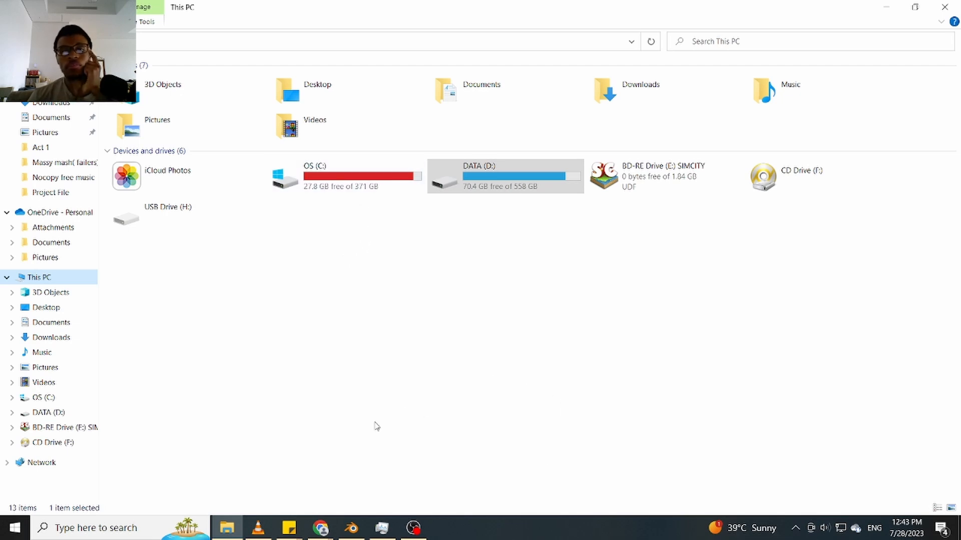
pyautogui.click(885, 7)
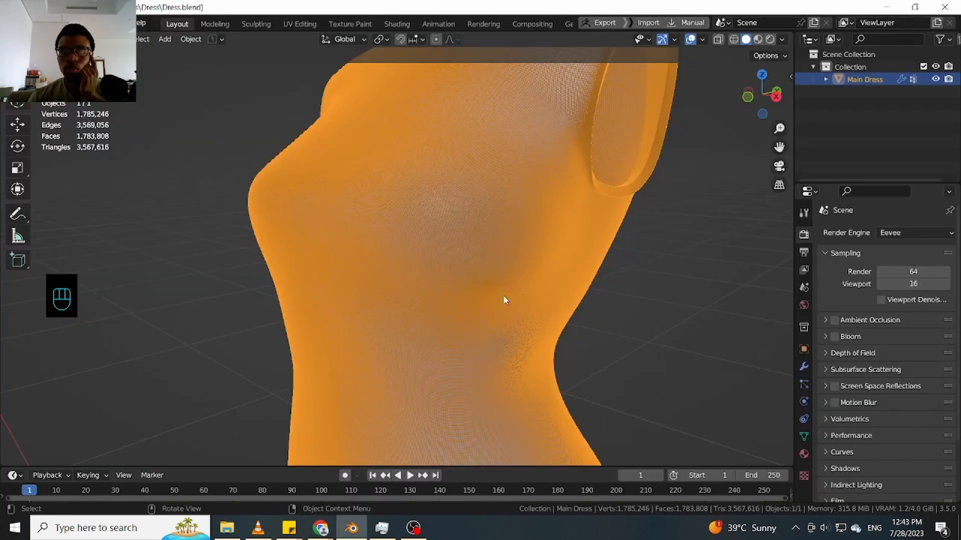
pyautogui.click(625, 321)
pyautogui.click(458, 269)
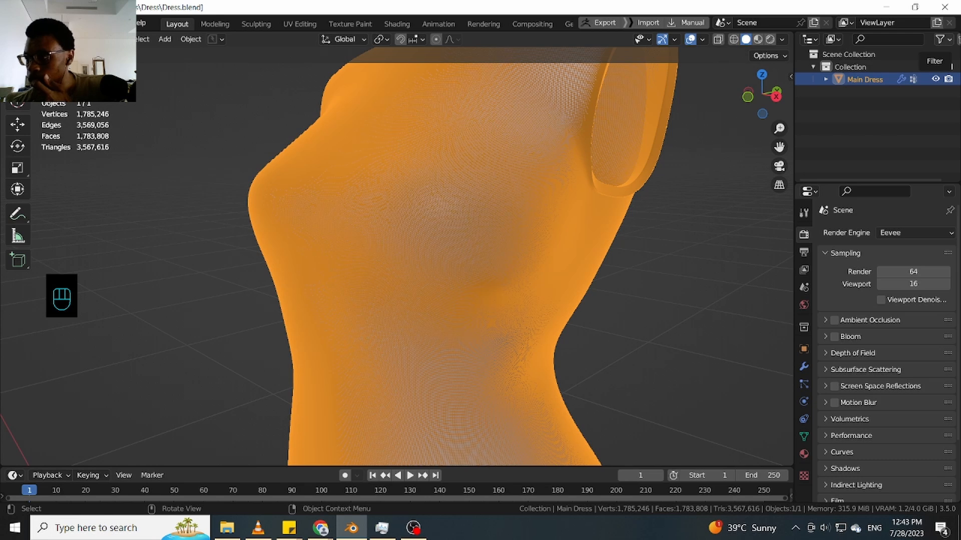
pyautogui.hotkey('alt', 'Tab')
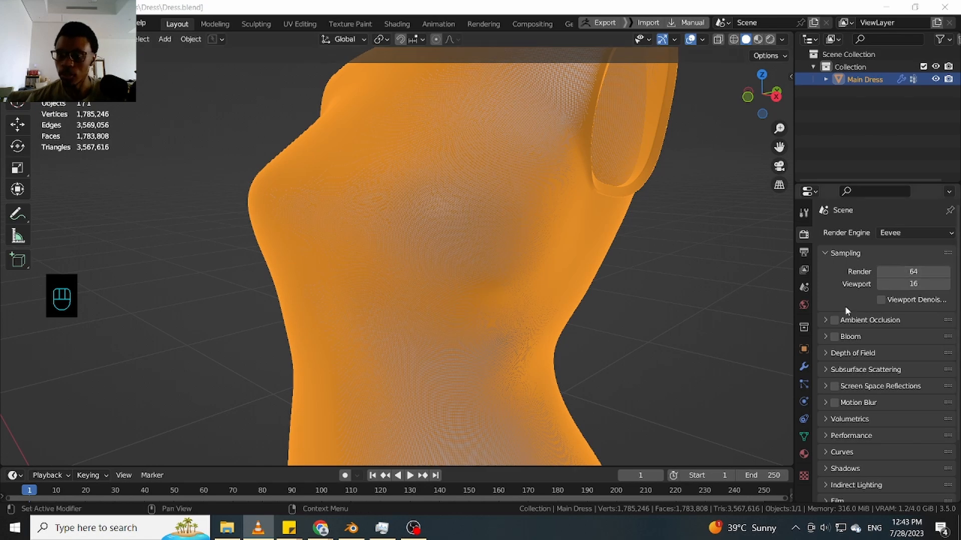
# Lower the Main Dress's Subdivision viewport level to 4 and view the chest and armhole mesh up close
pyautogui.click(804, 366)
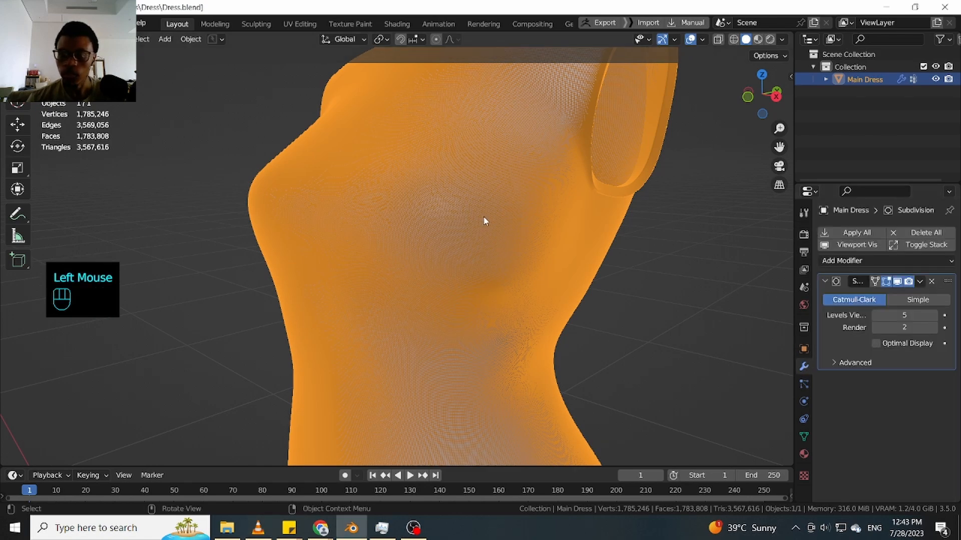
pyautogui.scroll(2, 485, 225)
pyautogui.scroll(4, 486, 226)
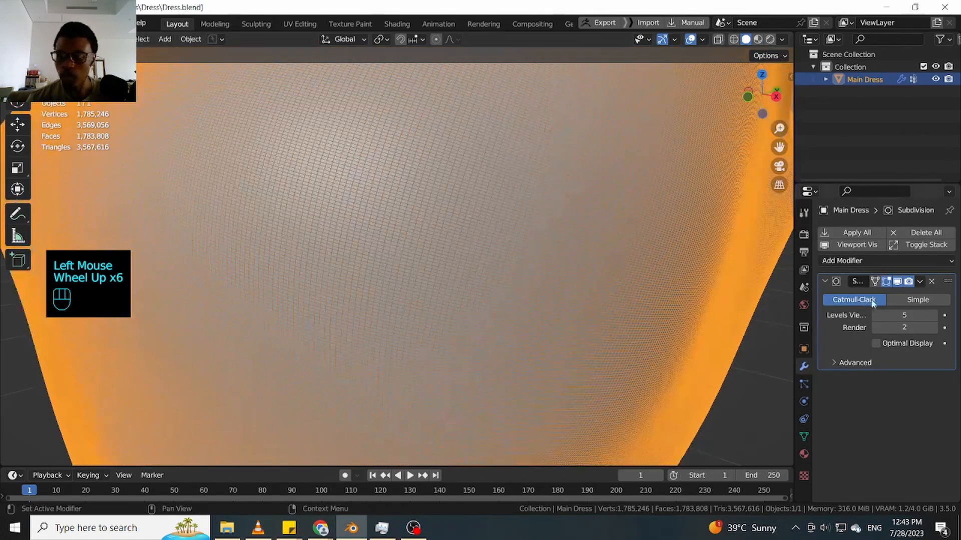
pyautogui.click(876, 315)
pyautogui.scroll(-2, 635, 308)
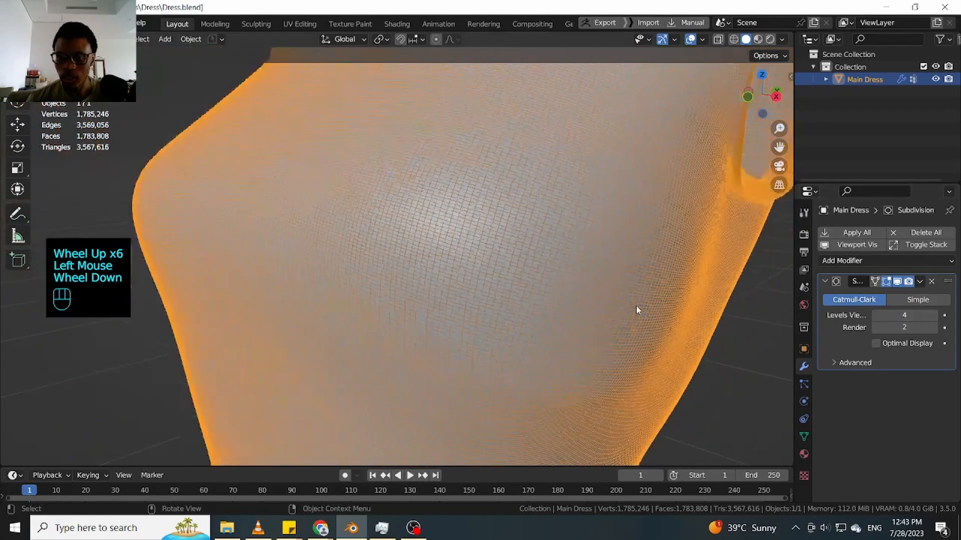
pyautogui.moveTo(628, 307); pyautogui.dragTo(534, 275, button='middle')
pyautogui.scroll(2, 445, 264)
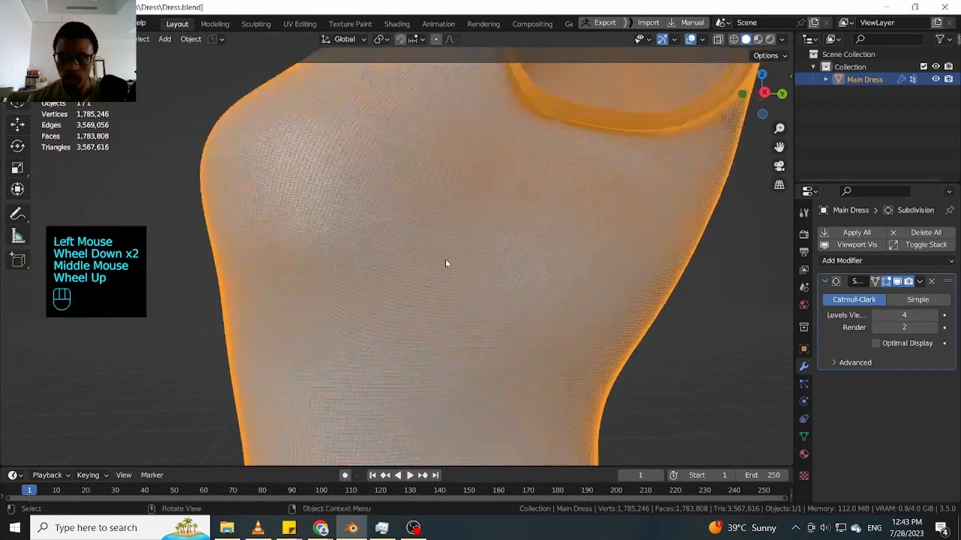
# Examine the wireframe density of the dress's chest, waist and armhole at the reduced subdivision level
pyautogui.moveTo(445, 264); pyautogui.dragTo(521, 328, button='middle')
pyautogui.scroll(-2, 489, 283)
pyautogui.scroll(2, 489, 284)
pyautogui.scroll(-4, 490, 285)
pyautogui.scroll(4, 520, 329)
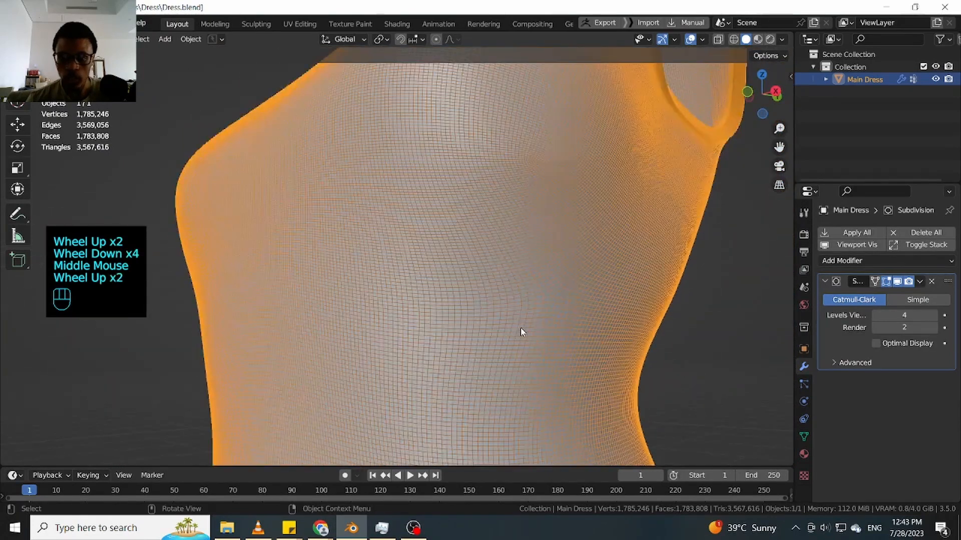
pyautogui.scroll(-2, 521, 326)
pyautogui.scroll(-1, 521, 326)
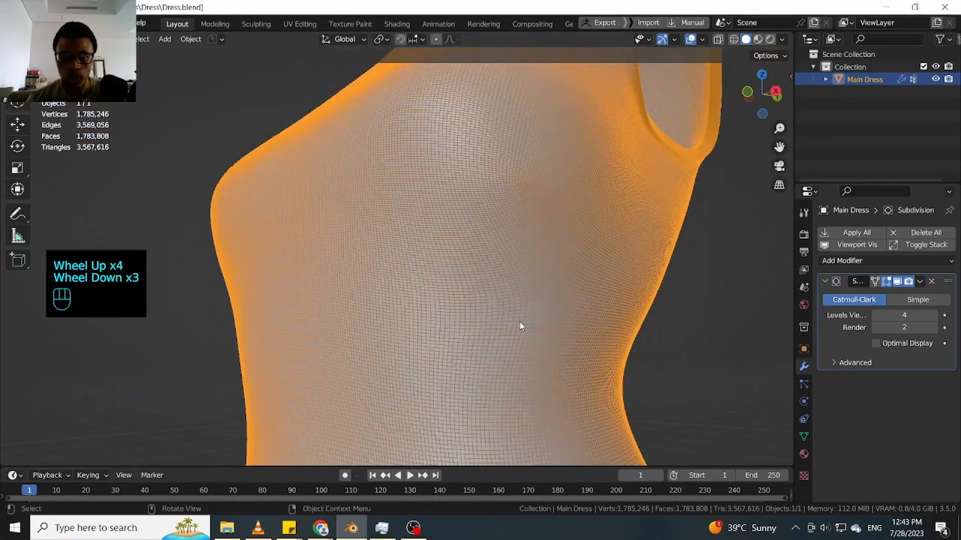
pyautogui.click(749, 321)
pyautogui.click(536, 279)
pyautogui.scroll(2, 501, 270)
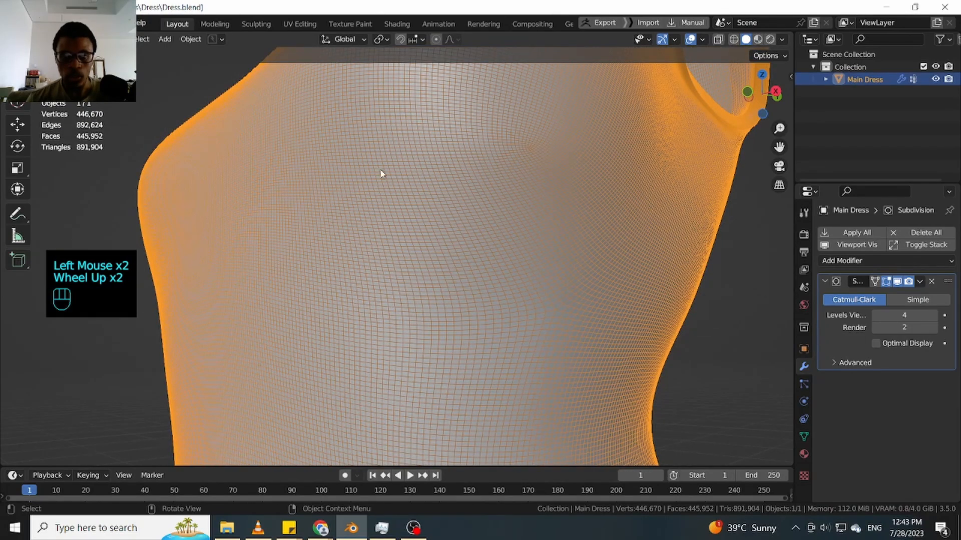
pyautogui.scroll(-2, 441, 245)
pyautogui.moveTo(446, 251); pyautogui.dragTo(428, 267, button='middle')
pyautogui.scroll(-1, 497, 245)
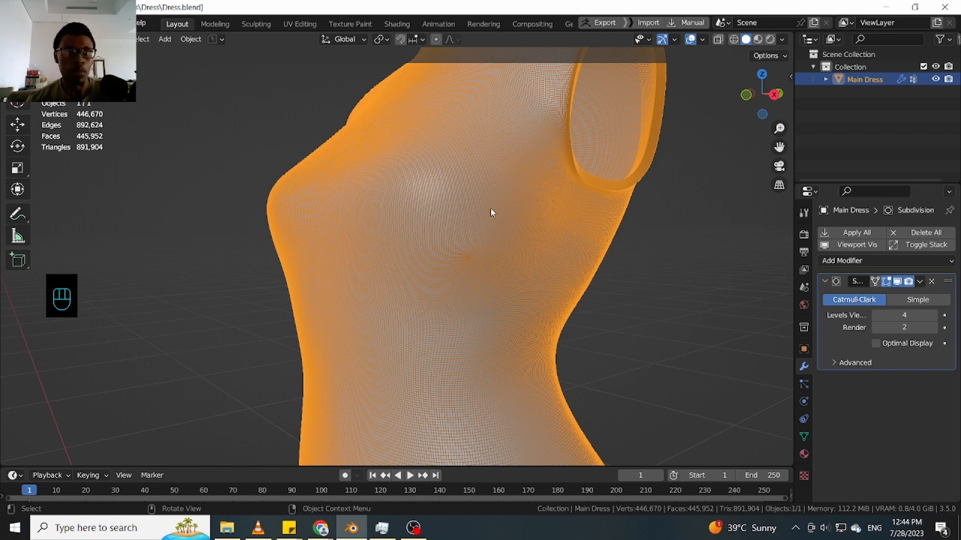
# Set the Main Dress's Subdivision viewport level back to 5 and inspect the chest wireframe from several distances
pyautogui.click(933, 316)
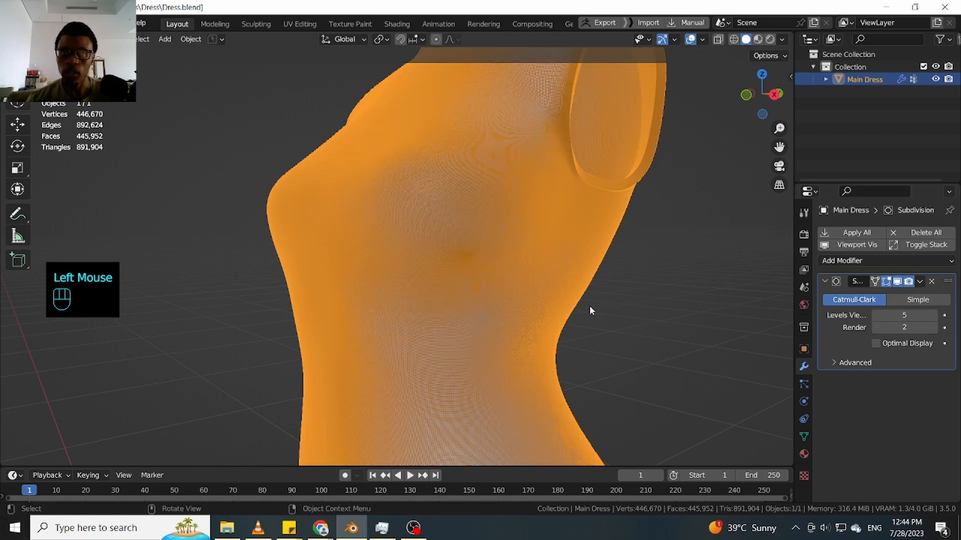
pyautogui.click(494, 279)
pyautogui.scroll(2, 455, 241)
pyautogui.moveTo(455, 242); pyautogui.dragTo(499, 281, button='middle')
pyautogui.scroll(2, 508, 238)
pyautogui.scroll(2, 495, 231)
pyautogui.scroll(-4, 490, 243)
pyautogui.scroll(2, 497, 251)
pyautogui.scroll(2, 496, 248)
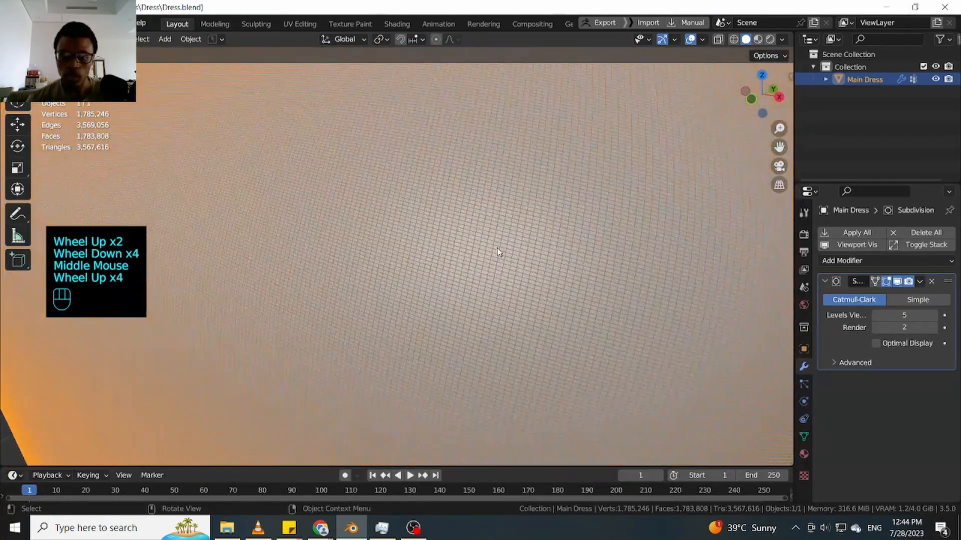
pyautogui.scroll(-5, 497, 249)
pyautogui.scroll(1, 497, 249)
pyautogui.scroll(1, 498, 253)
pyautogui.scroll(-2, 500, 255)
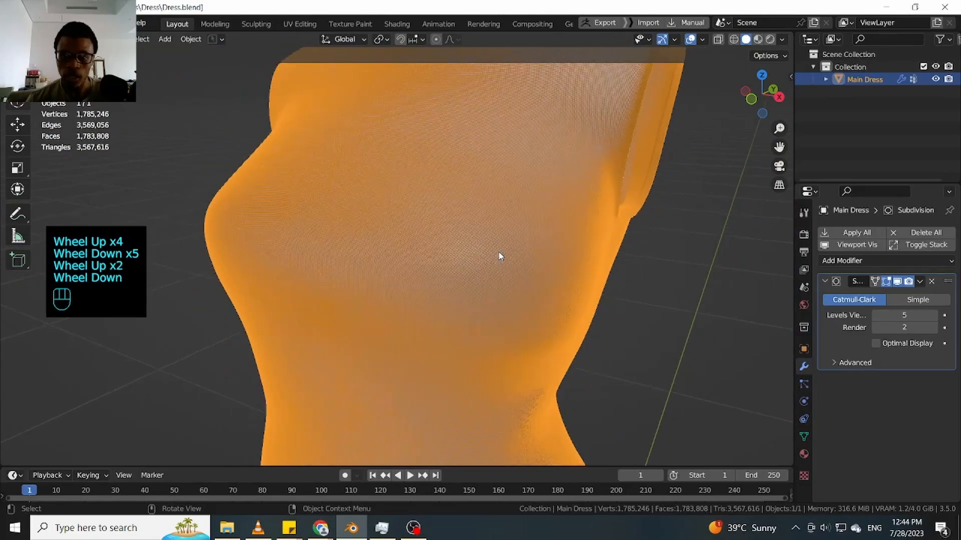
pyautogui.moveTo(521, 264); pyautogui.dragTo(500, 248, button='middle')
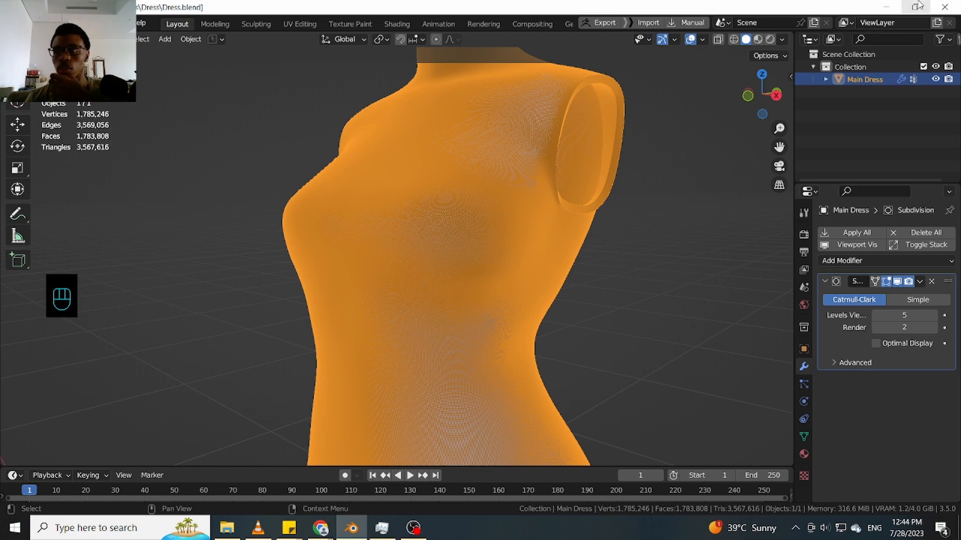
# Launch PureRef from the desktop and return to Blender so the reference board sits over the dress scene
pyautogui.click(886, 7)
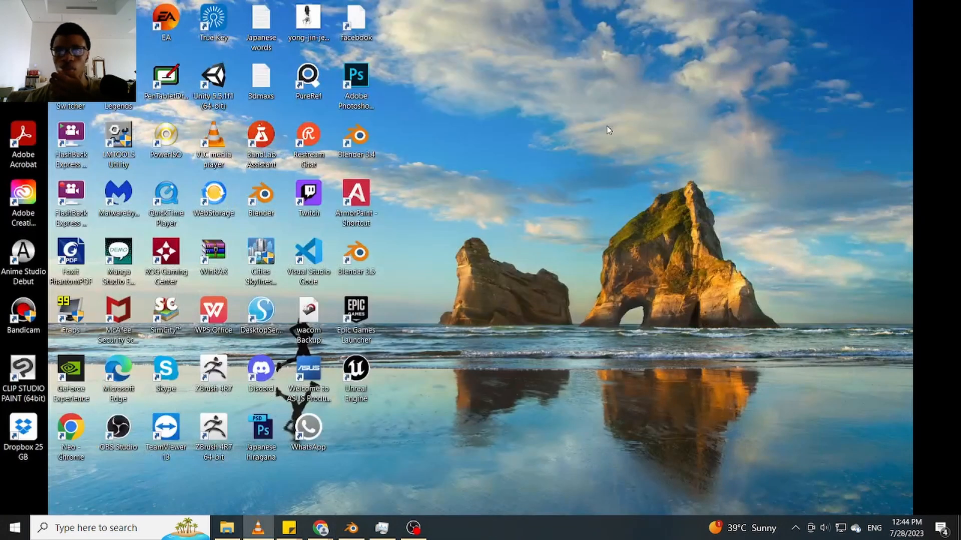
pyautogui.doubleClick(304, 86)
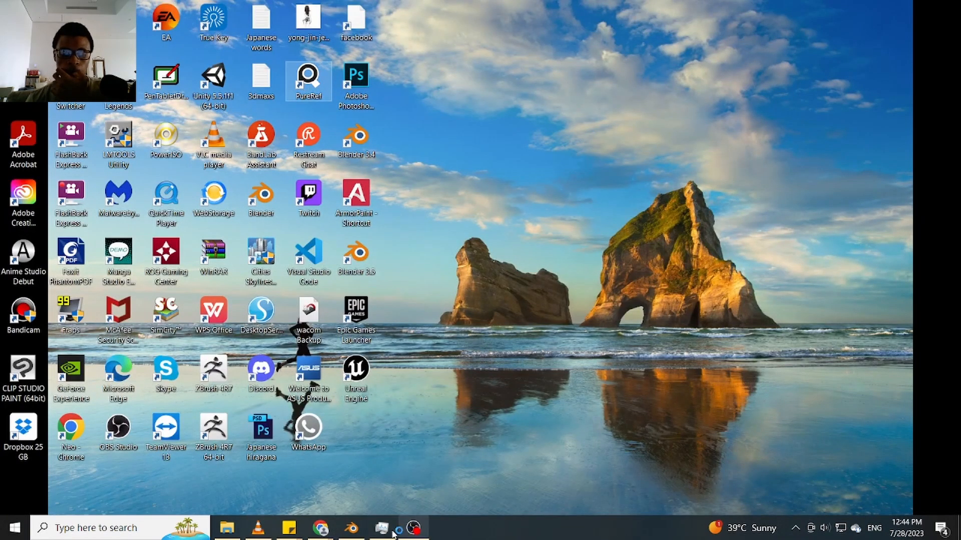
pyautogui.click(351, 529)
pyautogui.click(583, 332)
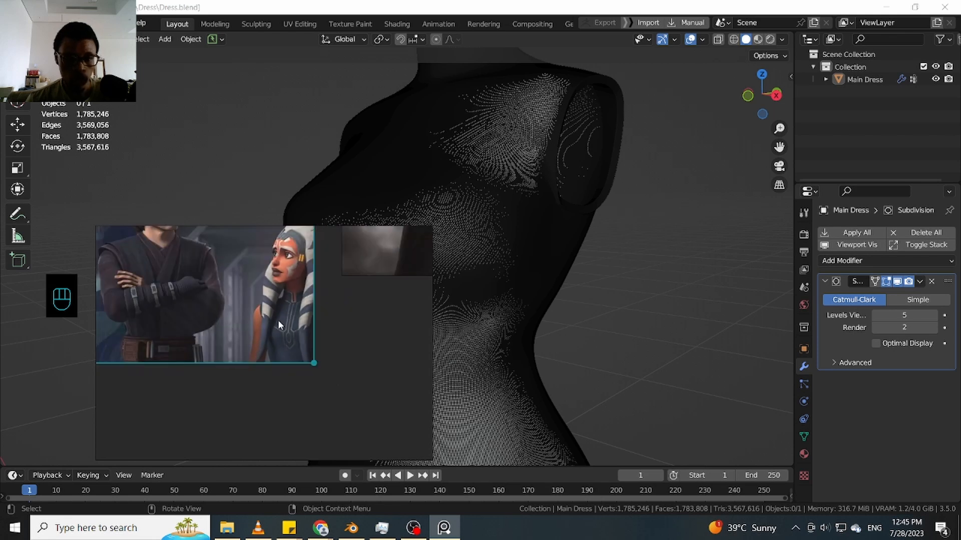
# Export the selected reference image from PureRef to the Blender\Ahsoka\Textures folder on drive D: with export cropping enabled
pyautogui.rightClick(282, 345)
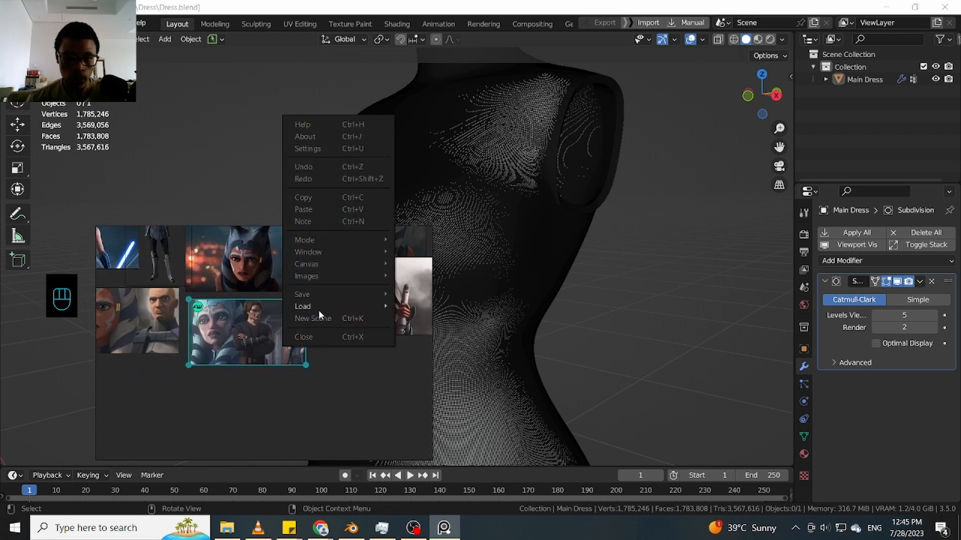
pyautogui.moveTo(359, 294)
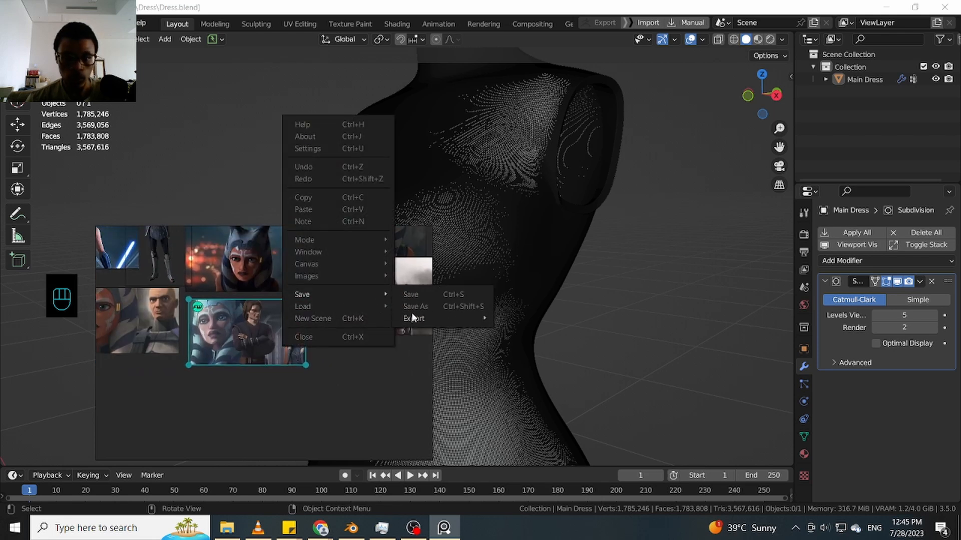
pyautogui.moveTo(414, 318)
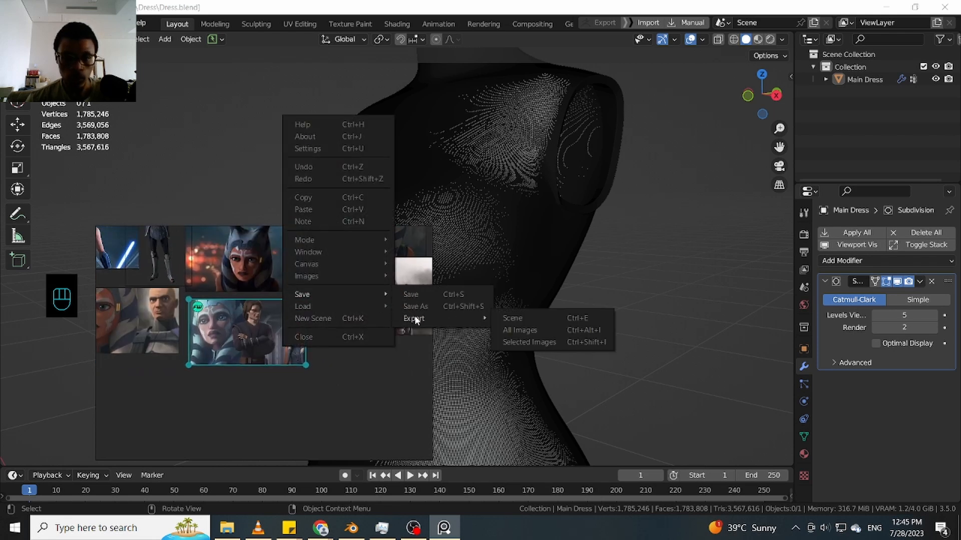
pyautogui.click(529, 342)
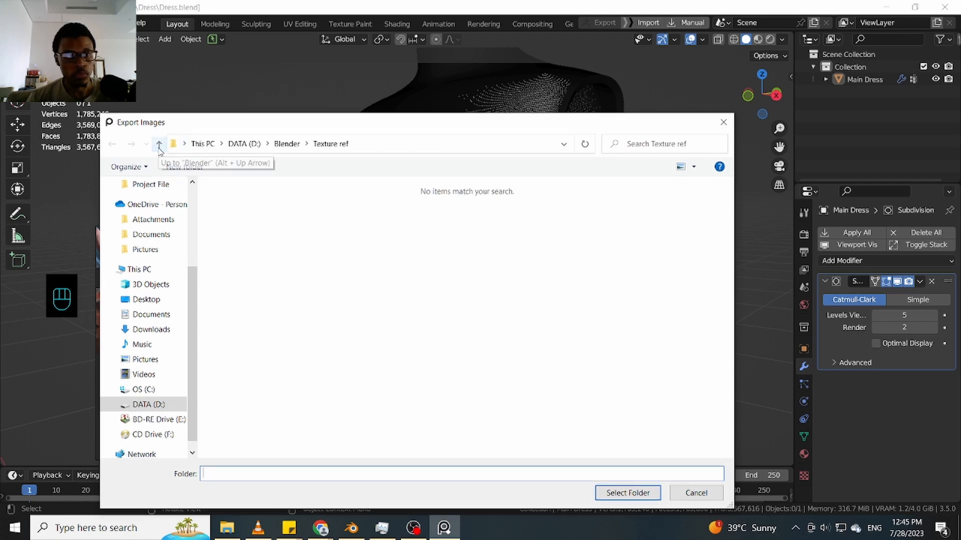
pyautogui.click(158, 145)
pyautogui.doubleClick(241, 220)
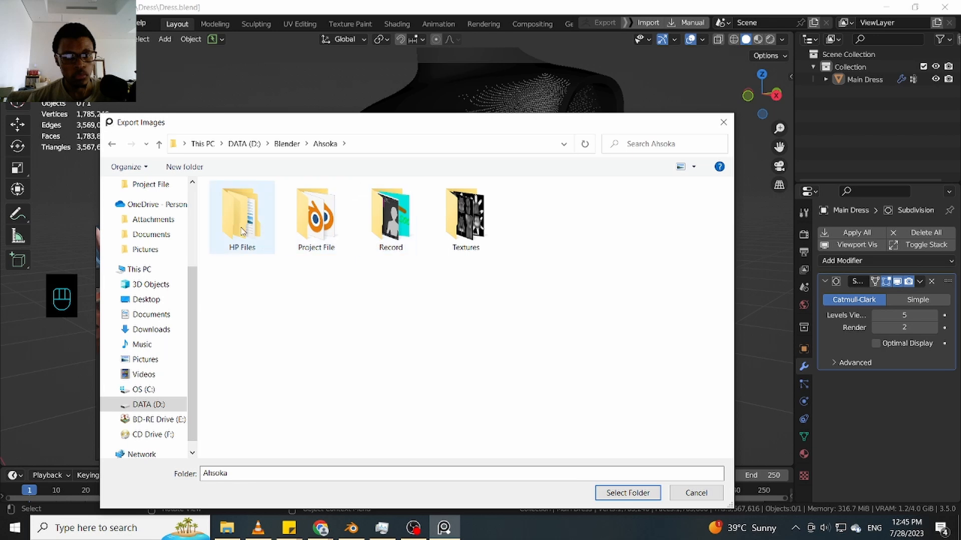
pyautogui.doubleClick(464, 242)
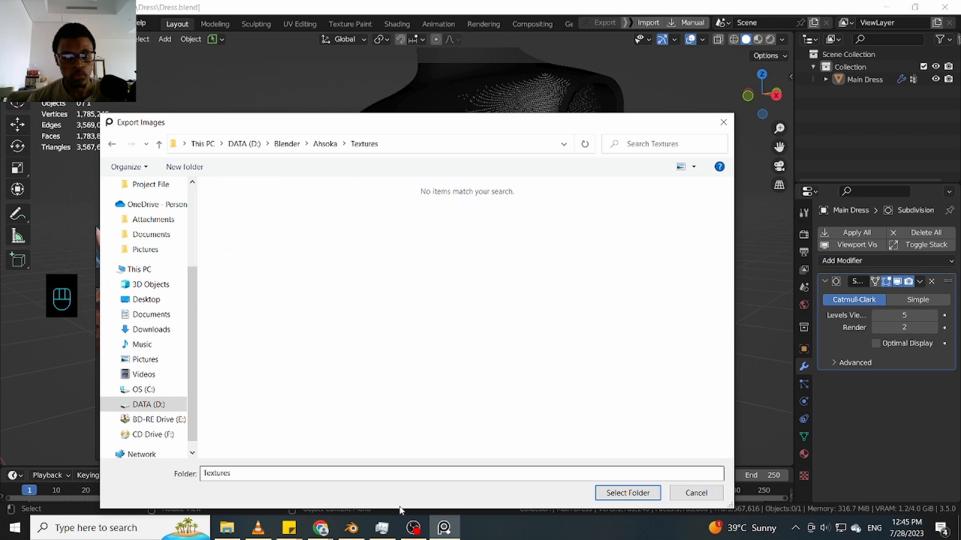
pyautogui.click(632, 494)
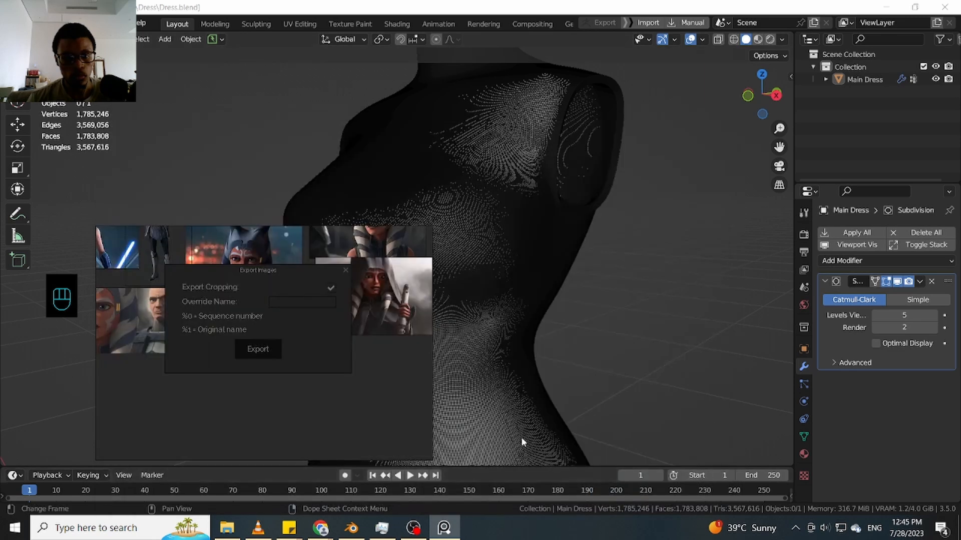
pyautogui.click(255, 349)
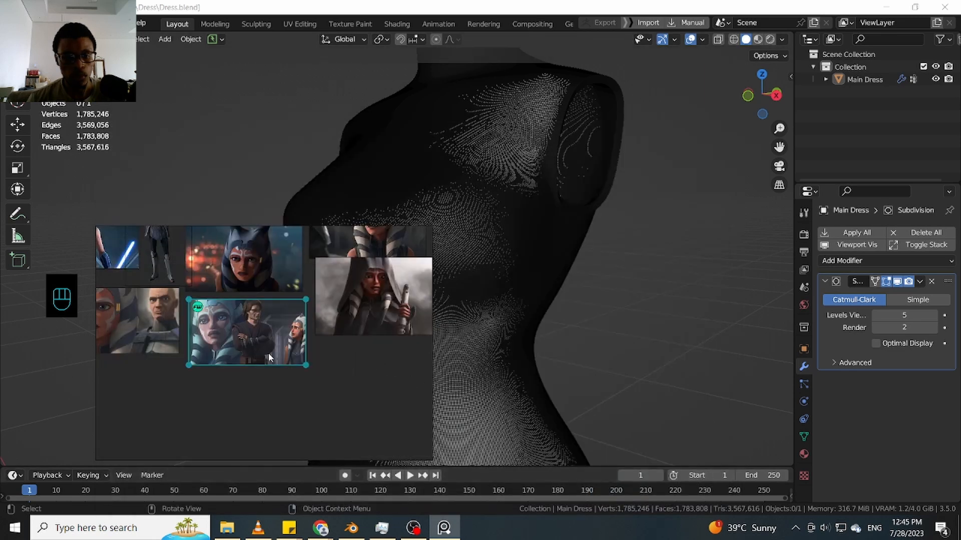
# Deselect the exported reference image and move the PureRef board off the Blender viewport
pyautogui.click(538, 361)
pyautogui.click(388, 383)
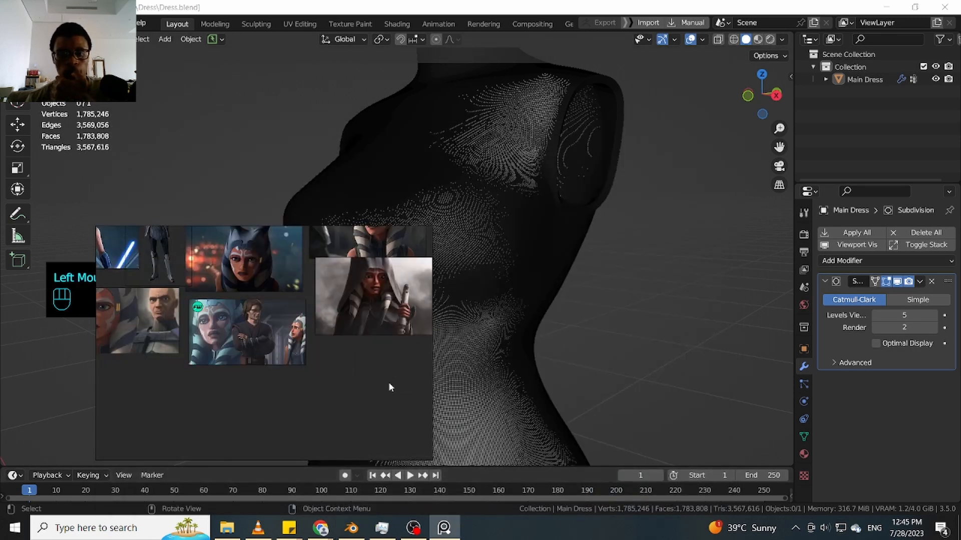
pyautogui.moveTo(389, 383); pyautogui.dragTo(0, 371, button='right')
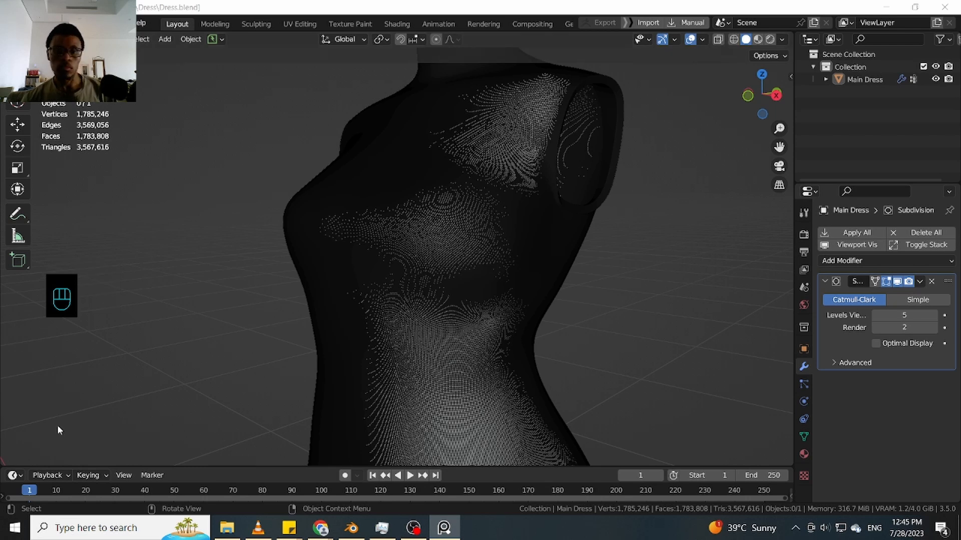
# Apply the Subdivision modifier on the Main Dress to make its dense geometry permanent
pyautogui.click(506, 363)
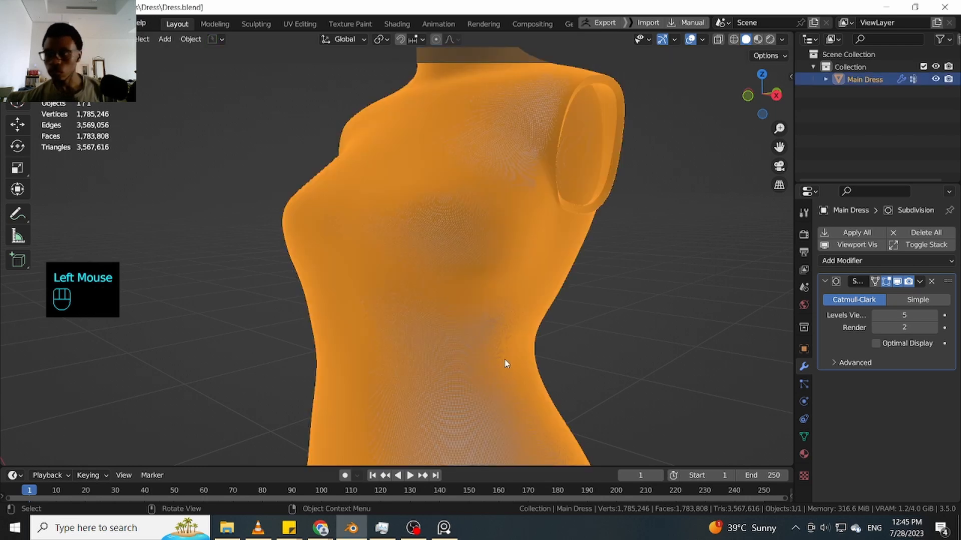
pyautogui.click(920, 282)
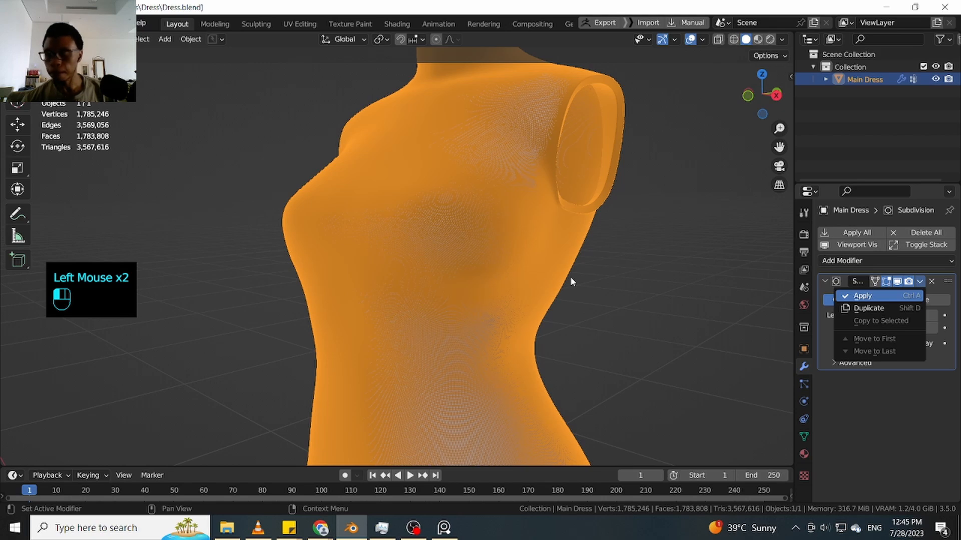
pyautogui.moveTo(615, 260); pyautogui.dragTo(610, 291, button='middle')
pyautogui.click(605, 296)
pyautogui.scroll(-2, 604, 296)
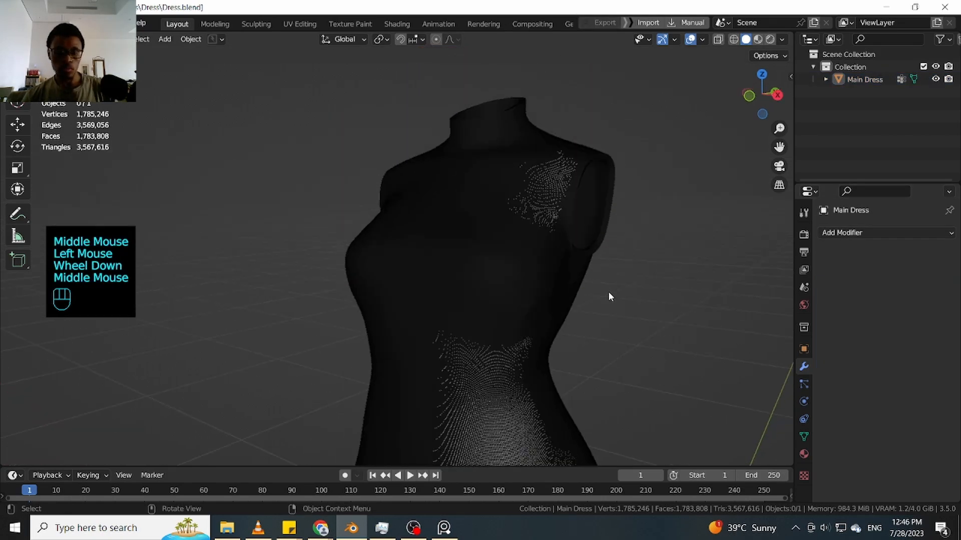
# Toggle the wireframe overlay off and back on to compare the dress's shaded and wire display
pyautogui.press('q')
pyautogui.click(531, 298)
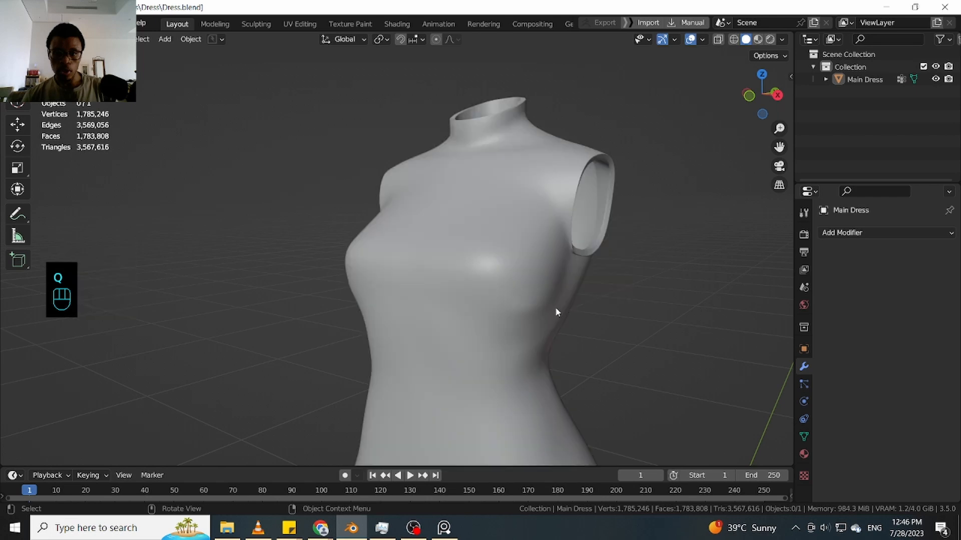
pyautogui.press('q')
pyautogui.click(517, 323)
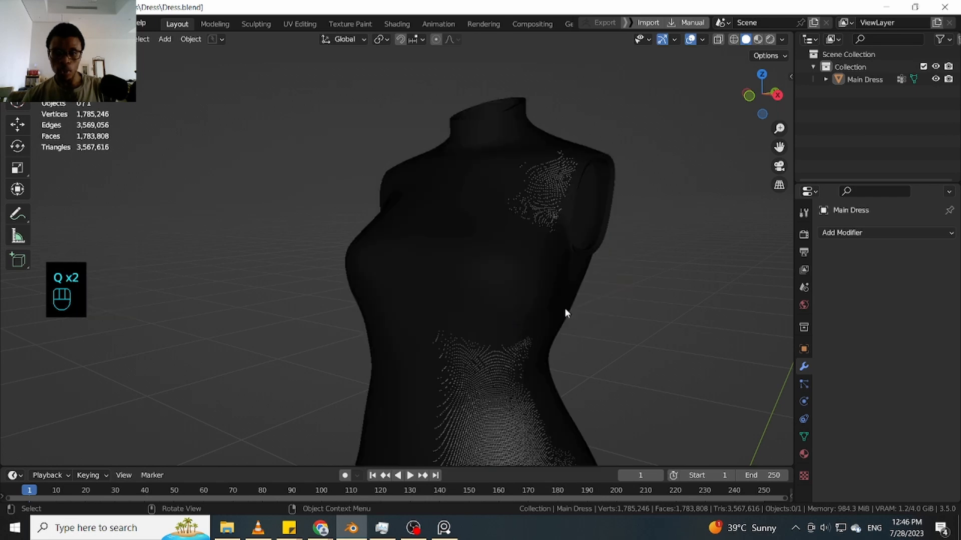
# Select the Main Dress, turn off the wireframe overlay, and save the blend file
pyautogui.moveTo(564, 310); pyautogui.dragTo(581, 293, button='middle')
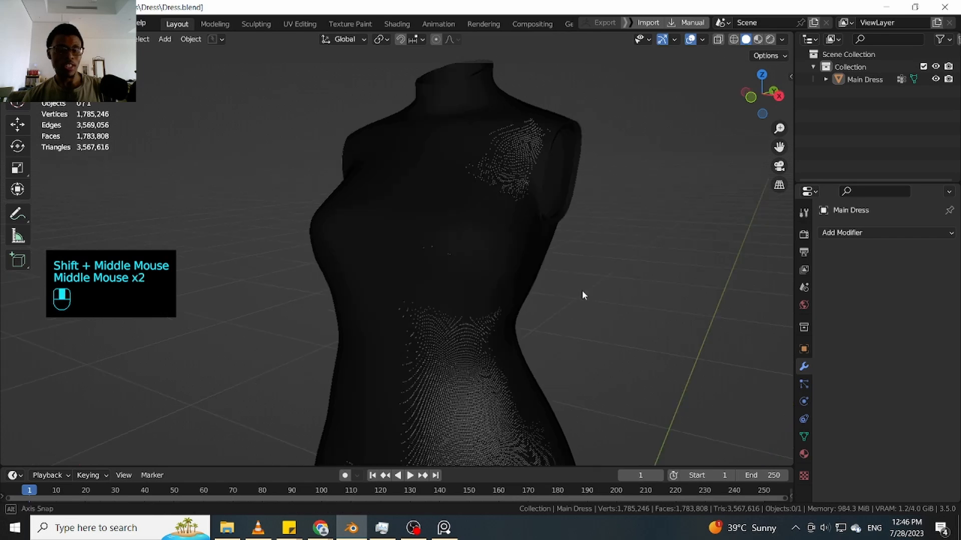
pyautogui.click(570, 295)
pyautogui.click(443, 276)
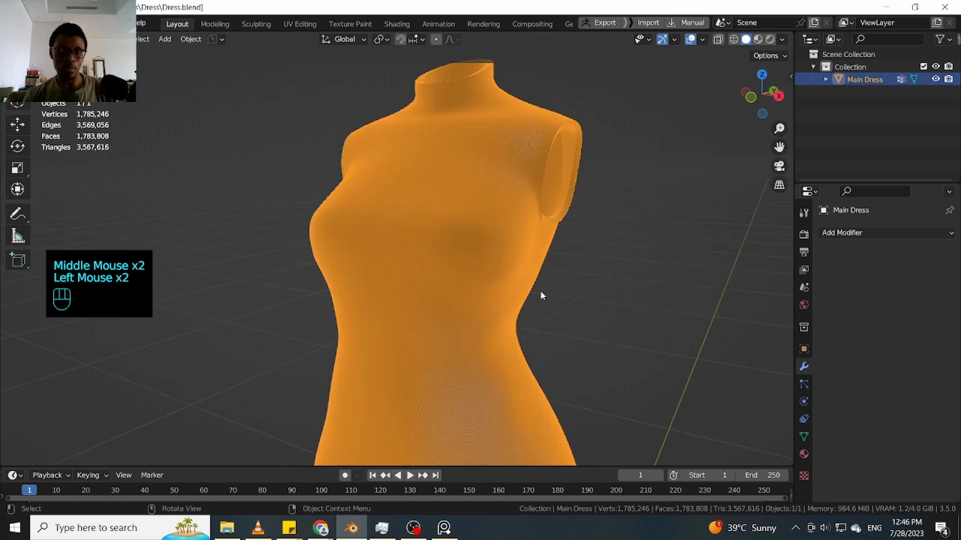
pyautogui.press('q')
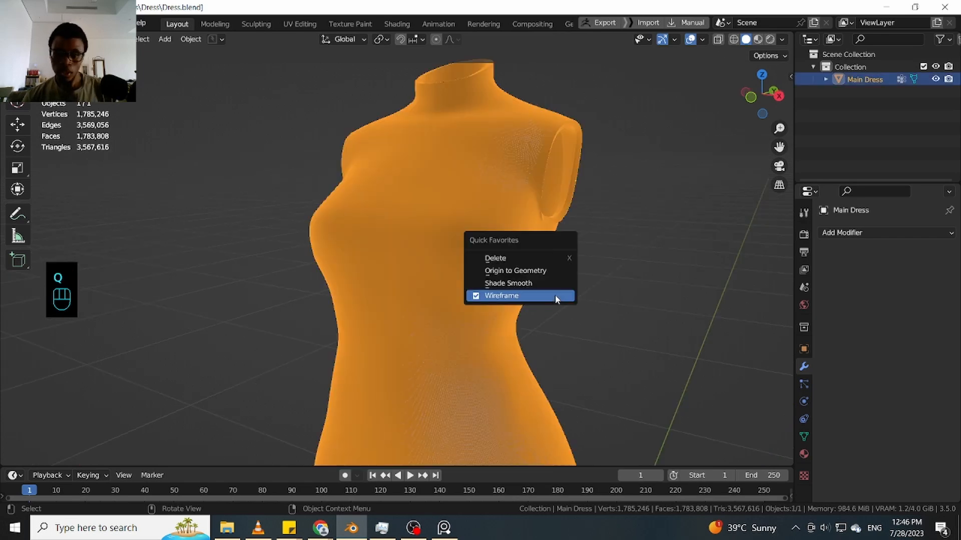
pyautogui.click(477, 296)
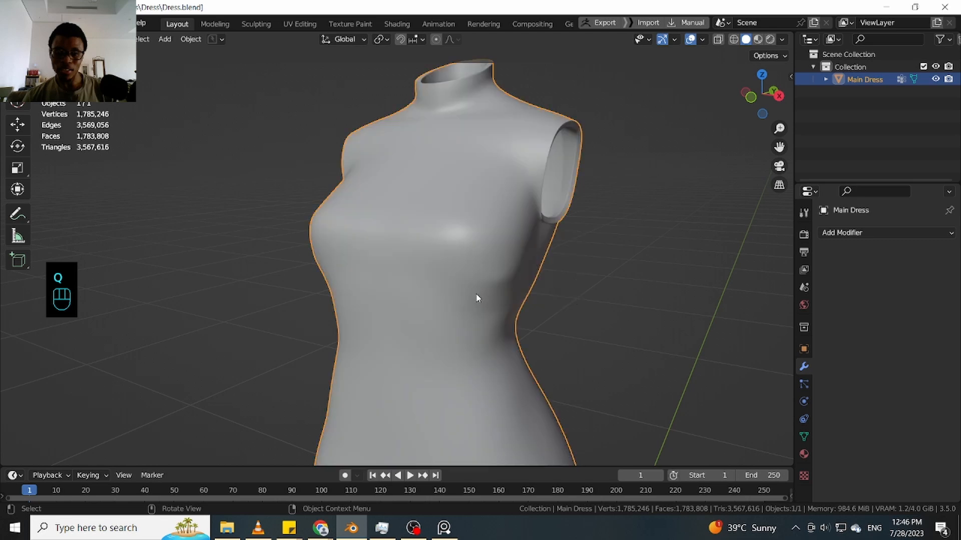
pyautogui.moveTo(571, 274); pyautogui.dragTo(542, 276, button='middle')
pyautogui.moveTo(487, 285); pyautogui.dragTo(540, 308, button='middle')
pyautogui.scroll(2, 525, 275)
pyautogui.scroll(-2, 495, 313)
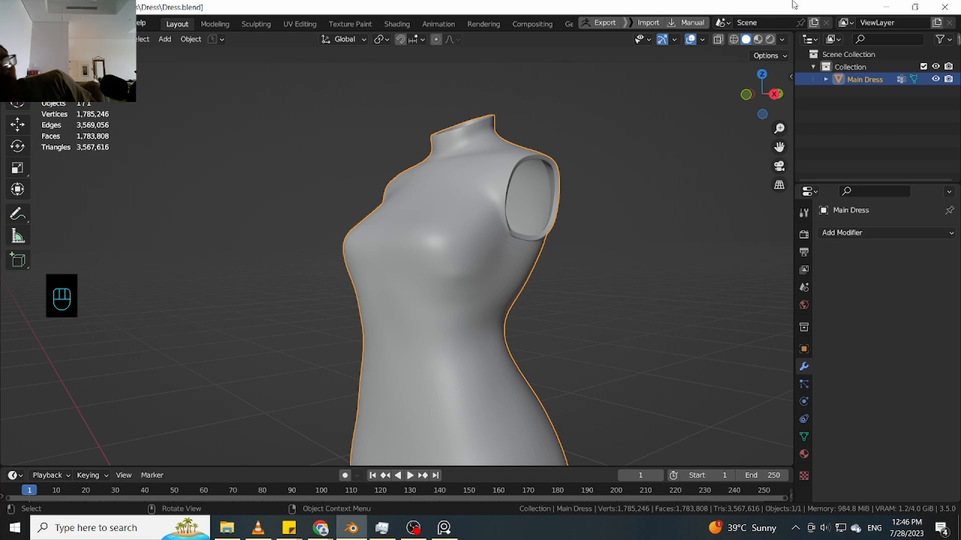
pyautogui.hotkey('ctrl', 's')
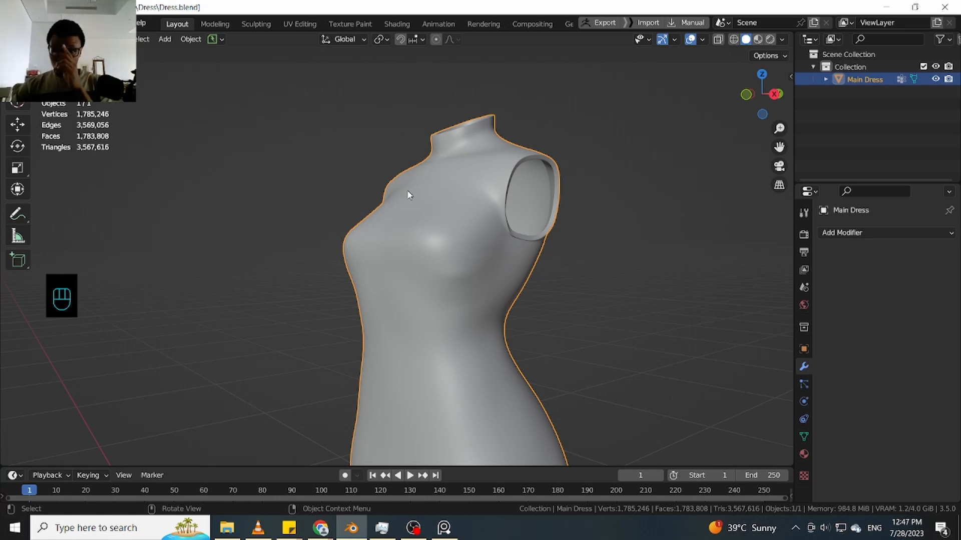
# Enable Emulate 3 Button Mouse in the Input preferences and dismiss the Preferences window
pyautogui.click(50, 23)
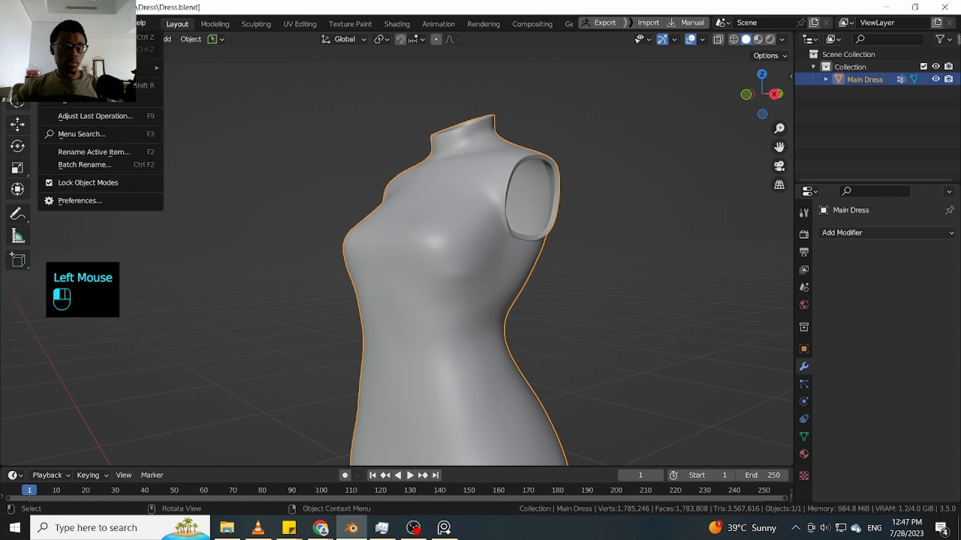
pyautogui.click(80, 200)
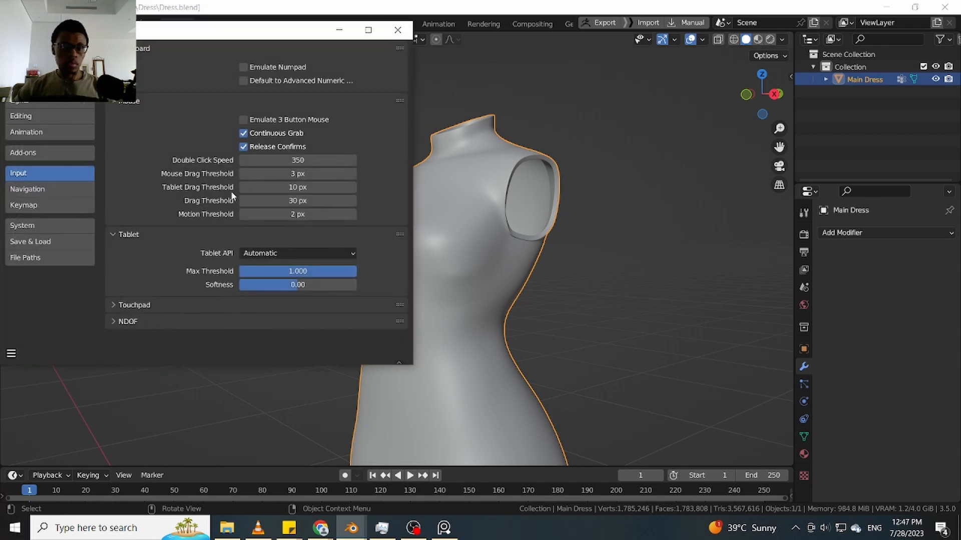
pyautogui.click(243, 120)
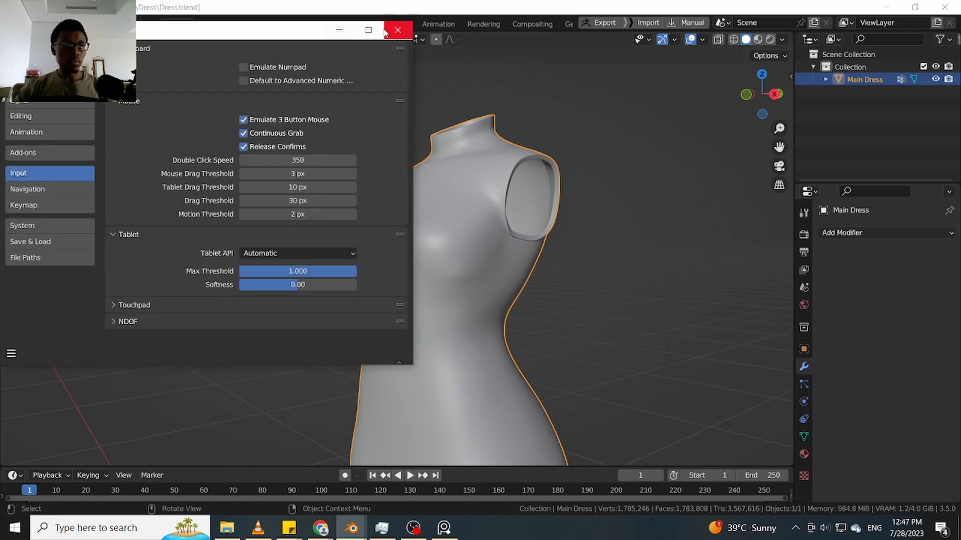
pyautogui.click(339, 30)
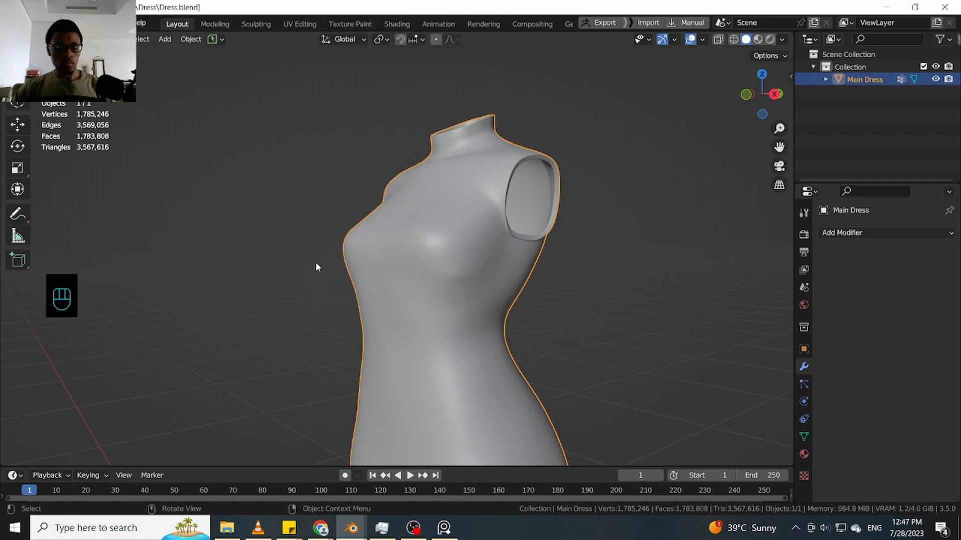
# Switch the Main Dress to Sculpt Mode and choose the Paint brush
pyautogui.press('Tab')
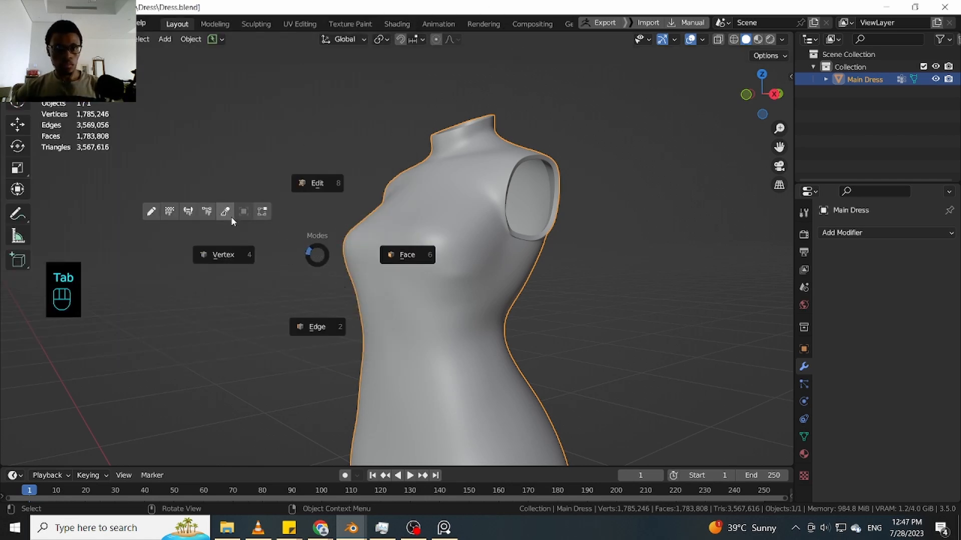
pyautogui.click(256, 231)
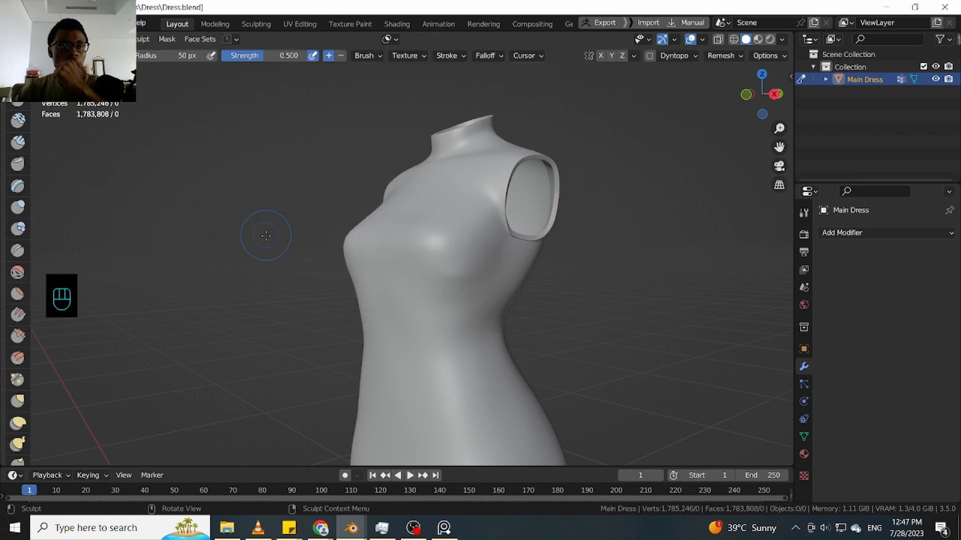
pyautogui.hotkey('shift', 'space')
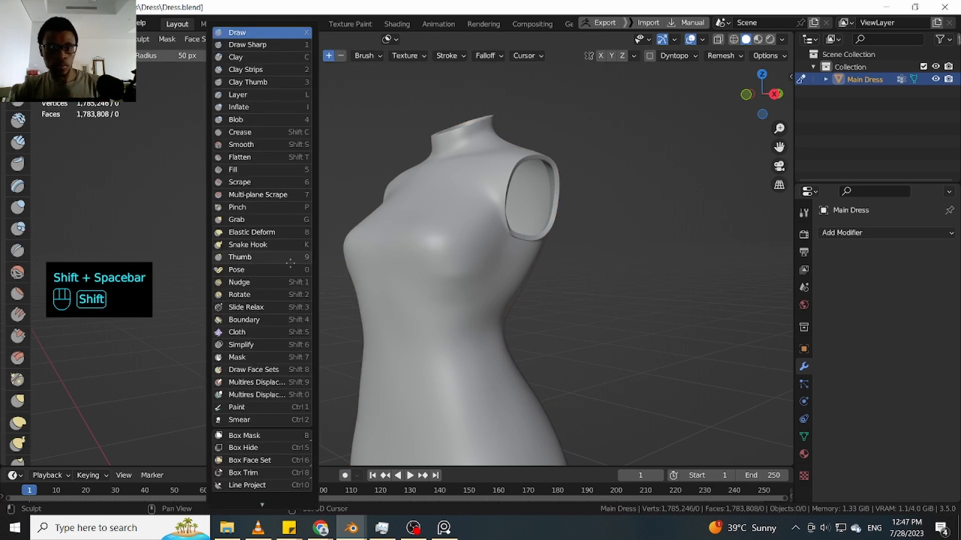
pyautogui.click(276, 408)
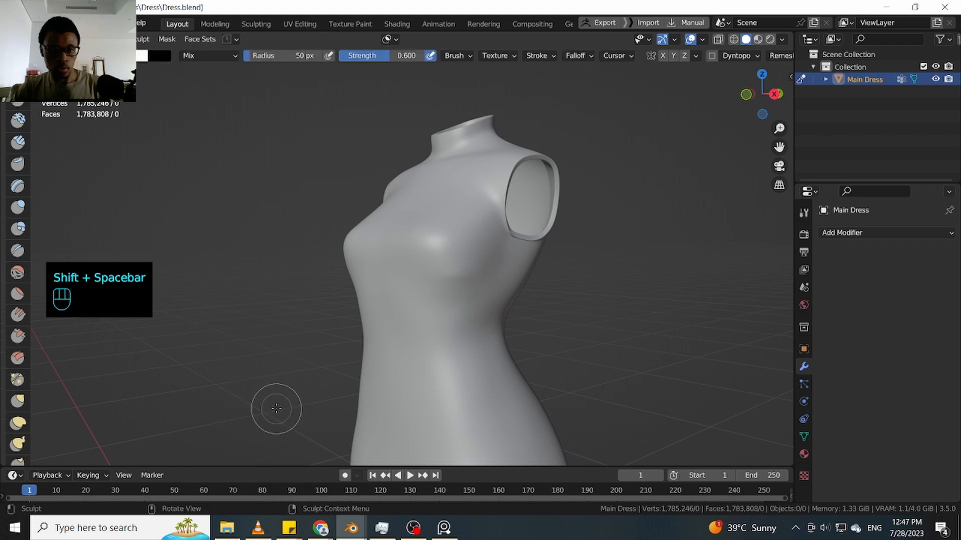
pyautogui.moveTo(286, 326)
pyautogui.mouseDown(button='middle')
pyautogui.moveTo(672, 269)
pyautogui.moveTo(653, 231)
pyautogui.mouseUp(button='middle')
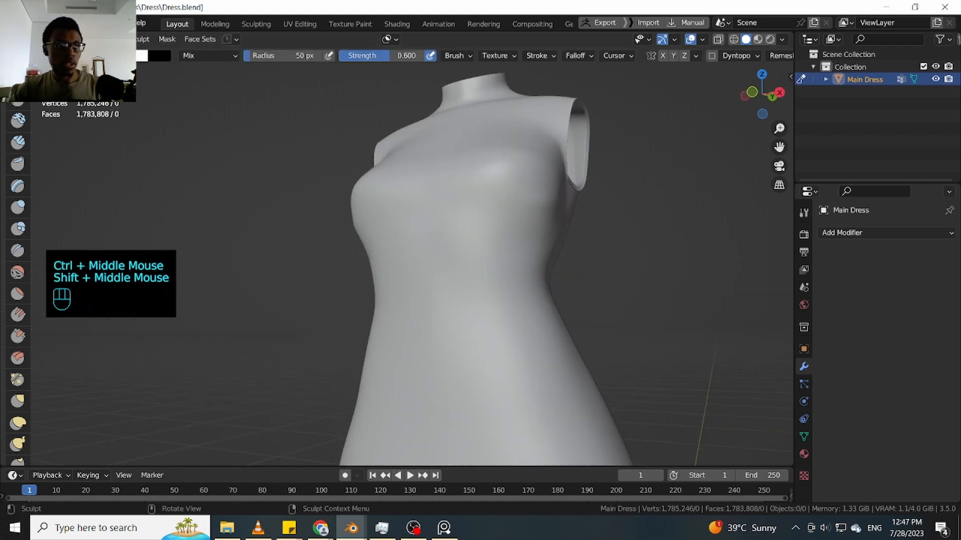
# Split the 3D viewport, turn the new narrow area into a Shader Editor, and hide its sidebar
pyautogui.moveTo(2, 464); pyautogui.dragTo(221, 425)
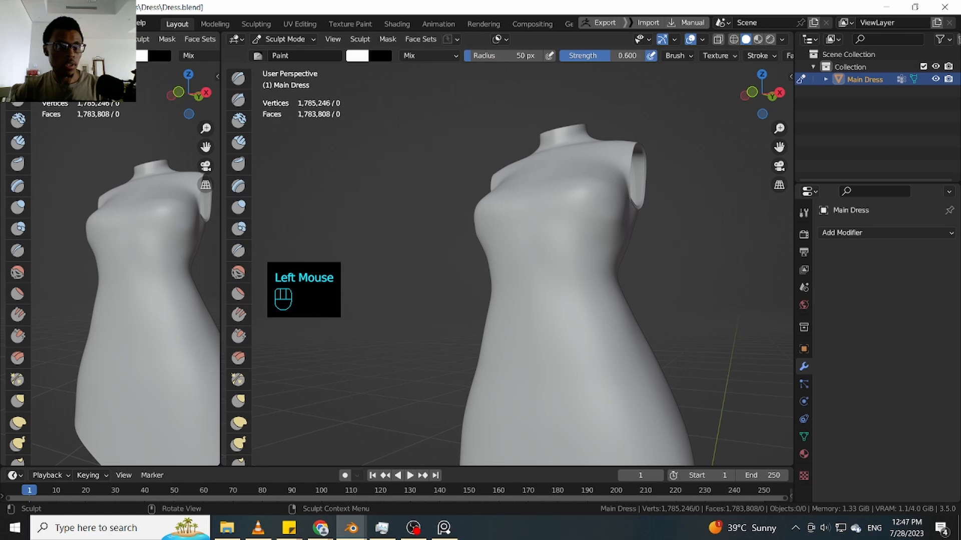
pyautogui.click(12, 39)
pyautogui.click(43, 152)
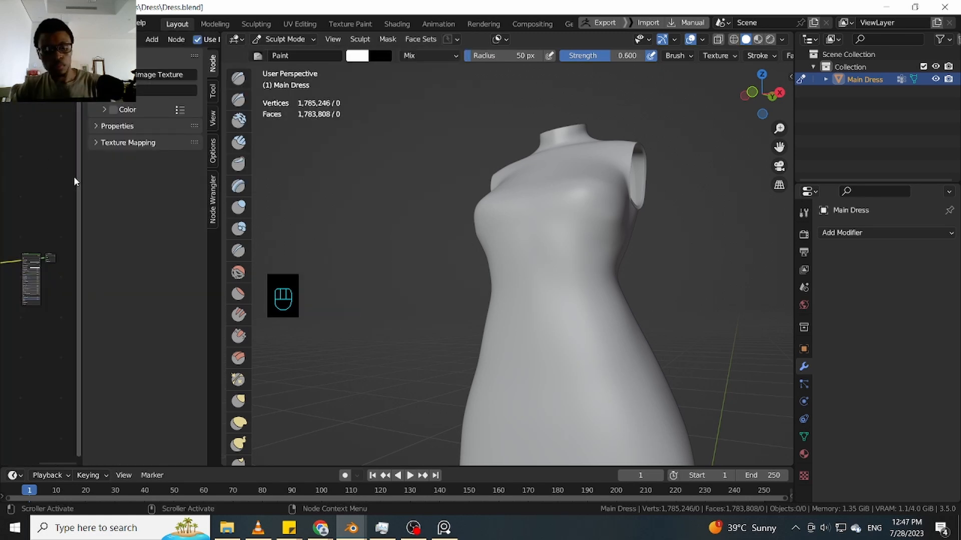
pyautogui.press('n')
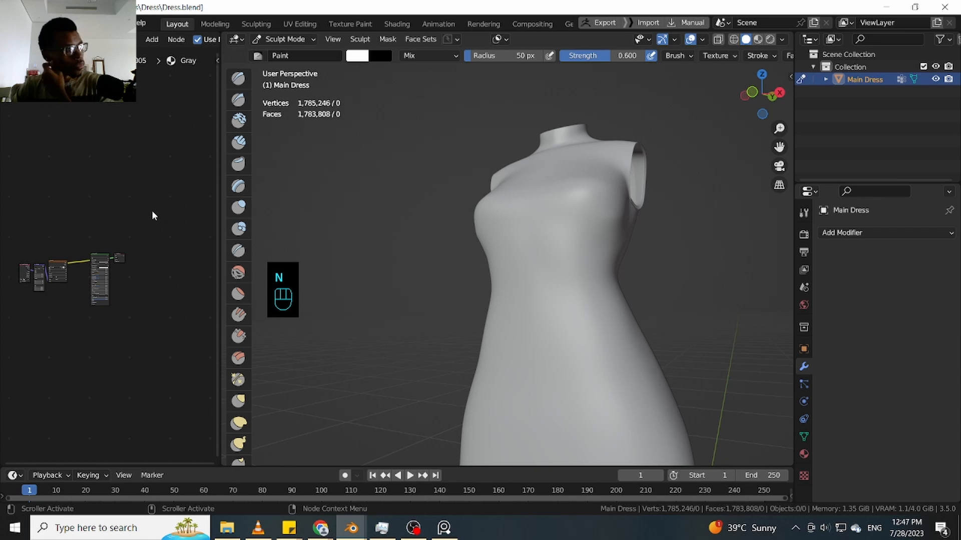
# Move the texture coordinate, mapping and image texture nodes together above the shader node in the Gray material
pyautogui.keyDown('alt'); pyautogui.moveTo(96, 228); pyautogui.dragTo(143, 210, button='middle'); pyautogui.keyUp('alt')
pyautogui.moveTo(142, 210); pyautogui.dragTo(42, 343)
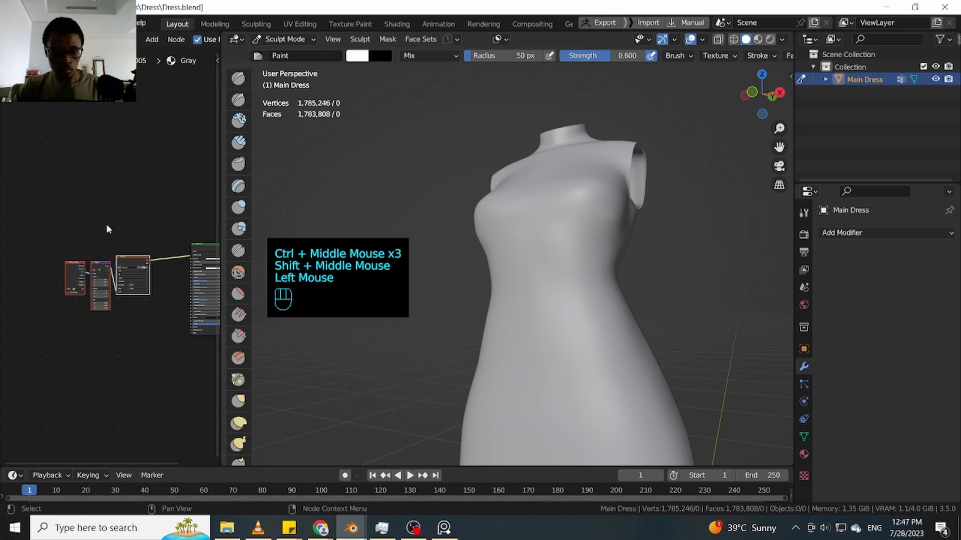
pyautogui.press('g')
pyautogui.click(108, 116)
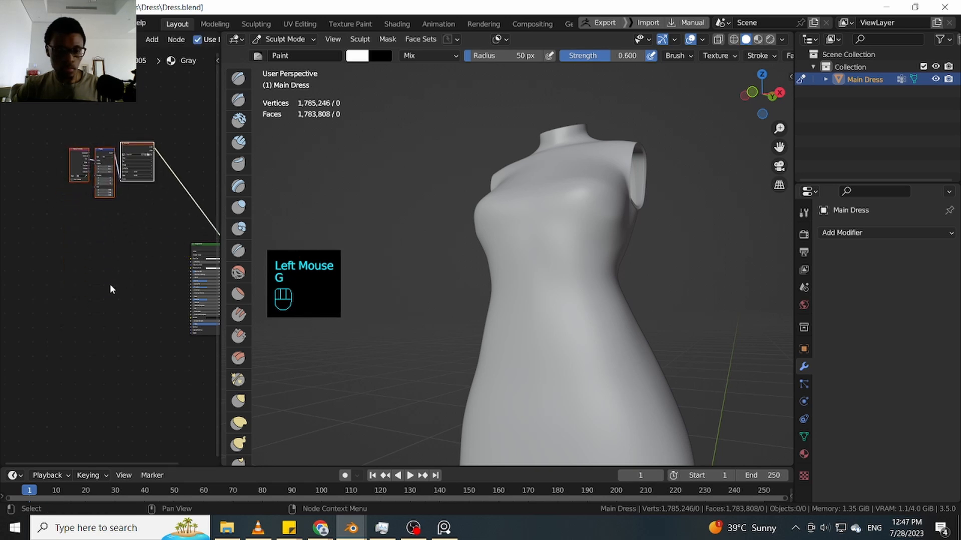
pyautogui.keyDown('ctrl'); pyautogui.moveTo(111, 289); pyautogui.dragTo(111, 250, button='middle'); pyautogui.keyUp('ctrl')
pyautogui.click(107, 254)
pyautogui.hotkey('shift', 'a')
pyautogui.click(108, 256)
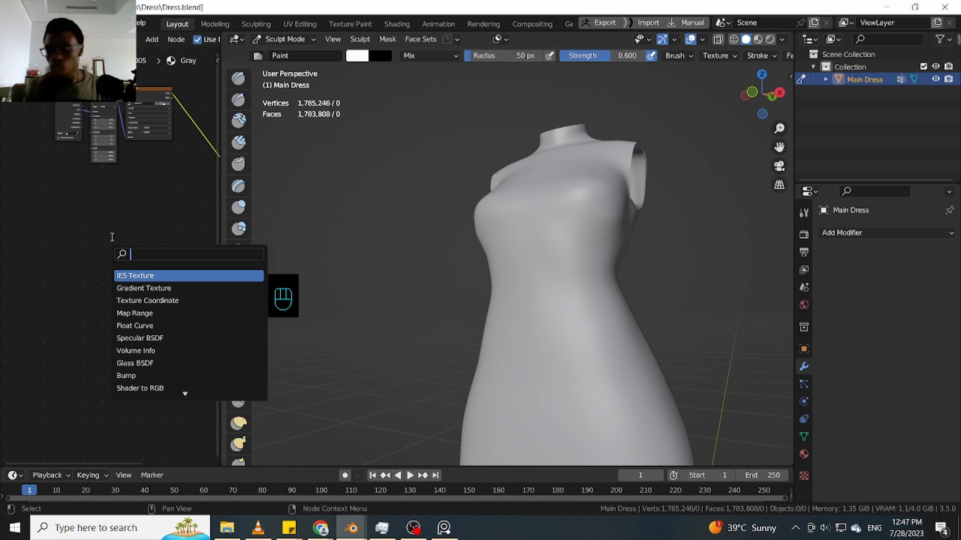
pyautogui.click(530, 232)
# Return the Main Dress to Object Mode and view it in front orthographic projection
pyautogui.keyDown('ctrl'); pyautogui.moveTo(431, 253); pyautogui.dragTo(428, 235, button='middle'); pyautogui.keyUp('ctrl')
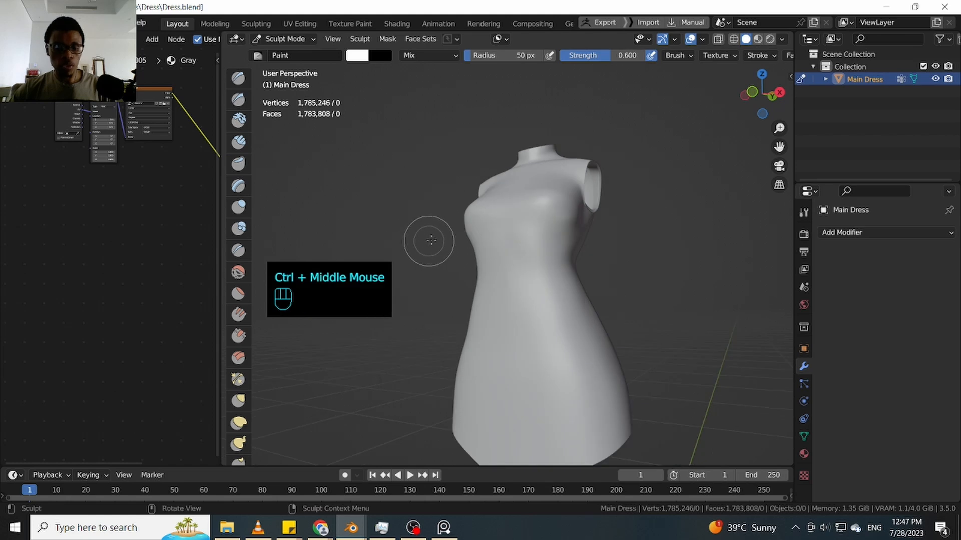
pyautogui.hotkey('ctrl', 'Tab')
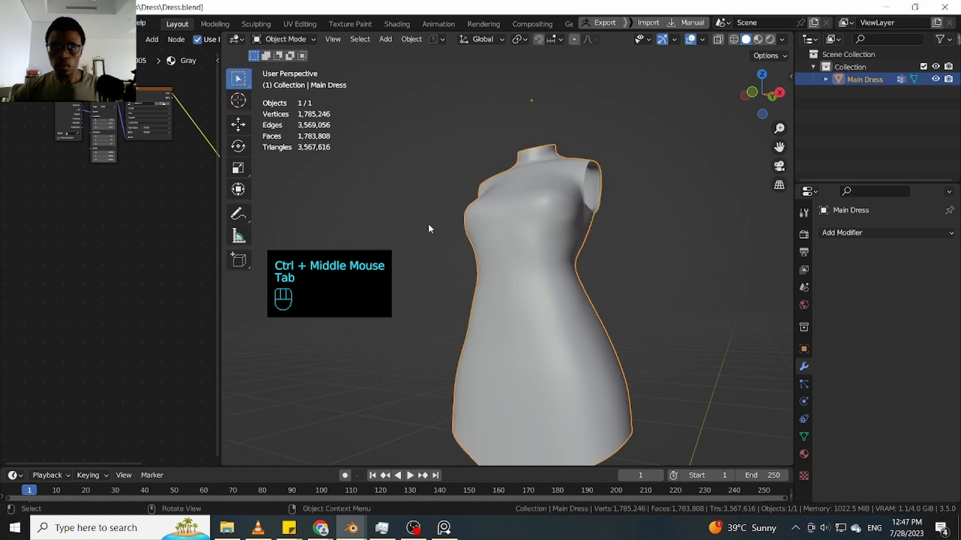
pyautogui.press('KP_1')
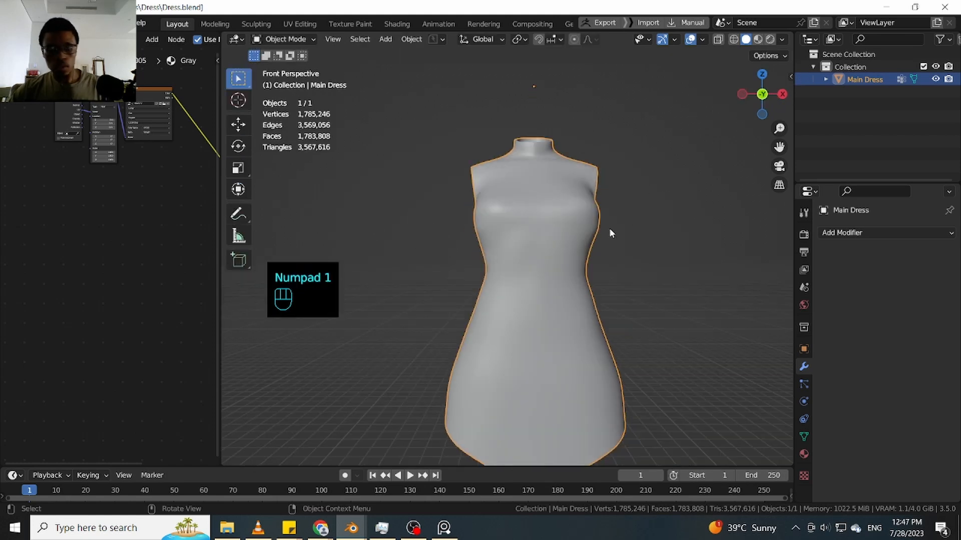
pyautogui.press('KP_5')
# Start adding a reference image to the scene, browse up to the Ahsoka folder, and show its files as thumbnails
pyautogui.click(414, 245)
pyautogui.hotkey('shift', 'a')
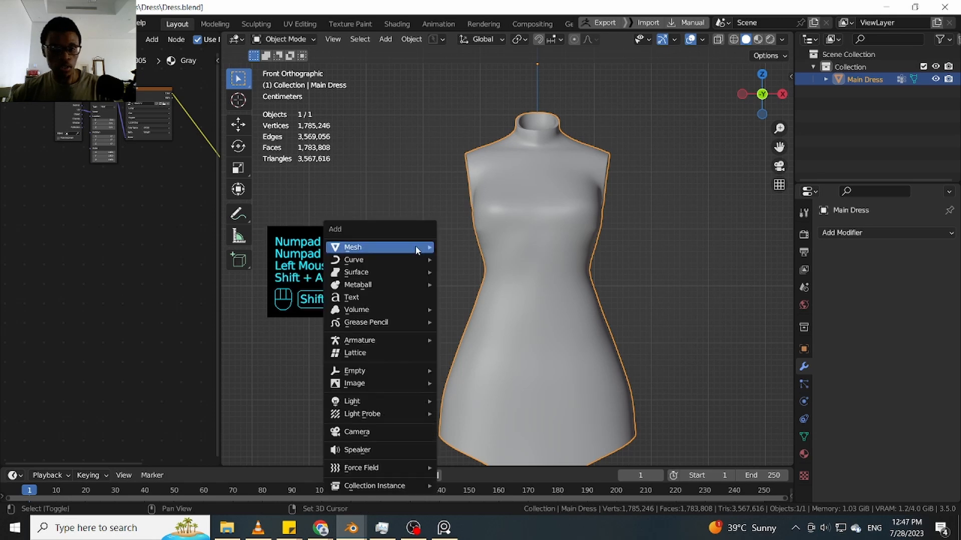
pyautogui.moveTo(413, 250)
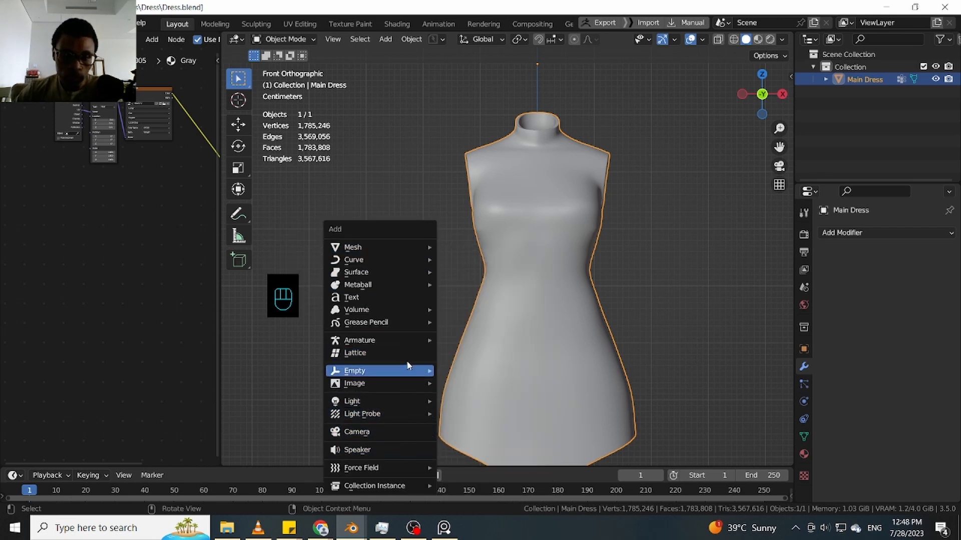
pyautogui.moveTo(409, 385)
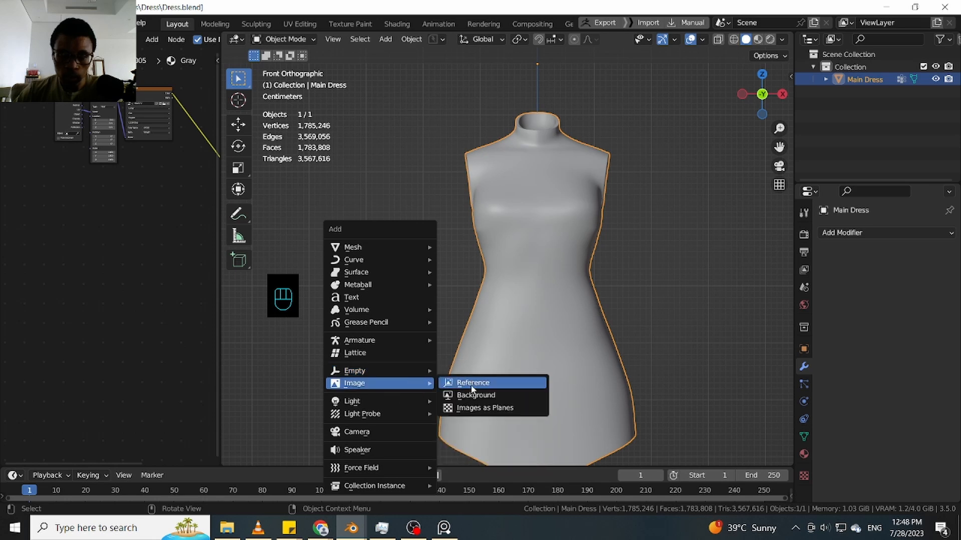
pyautogui.click(473, 383)
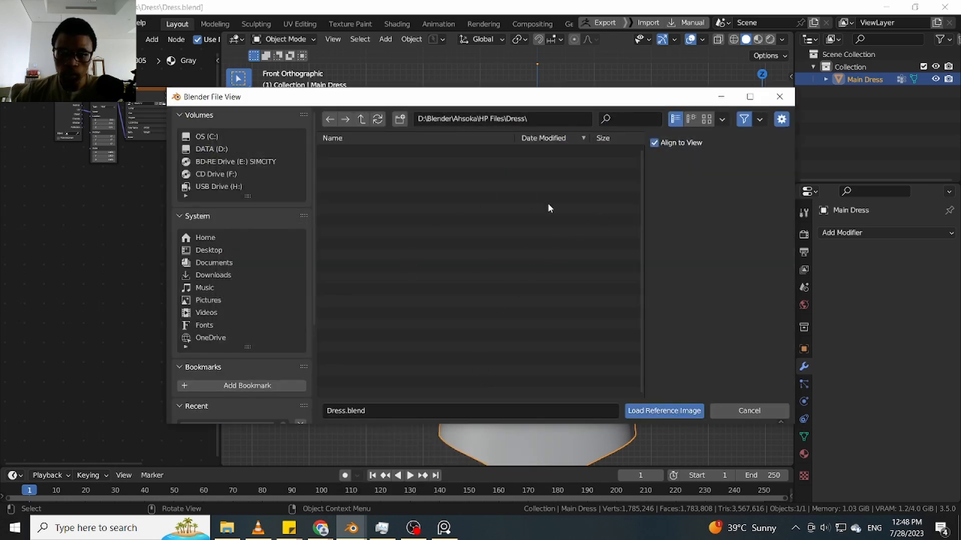
pyautogui.click(362, 119)
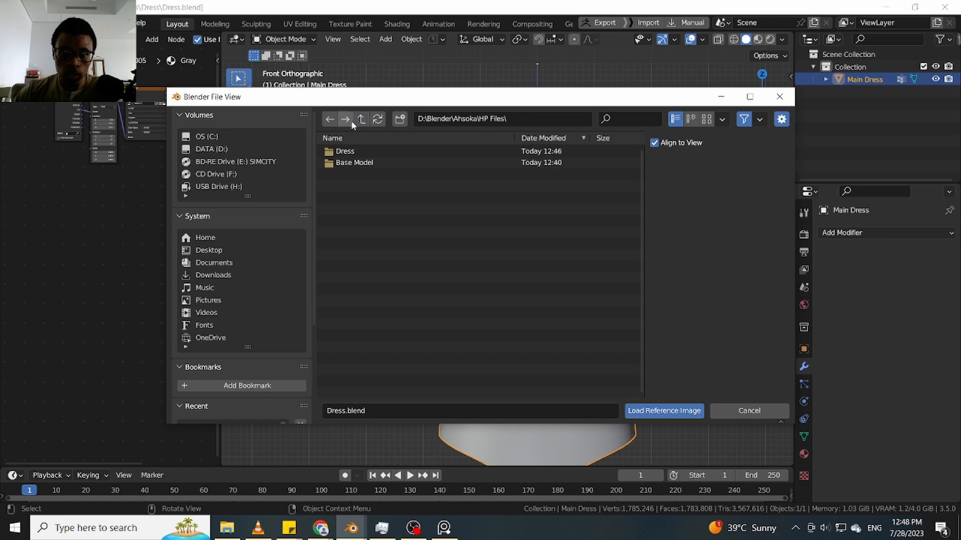
pyautogui.click(361, 119)
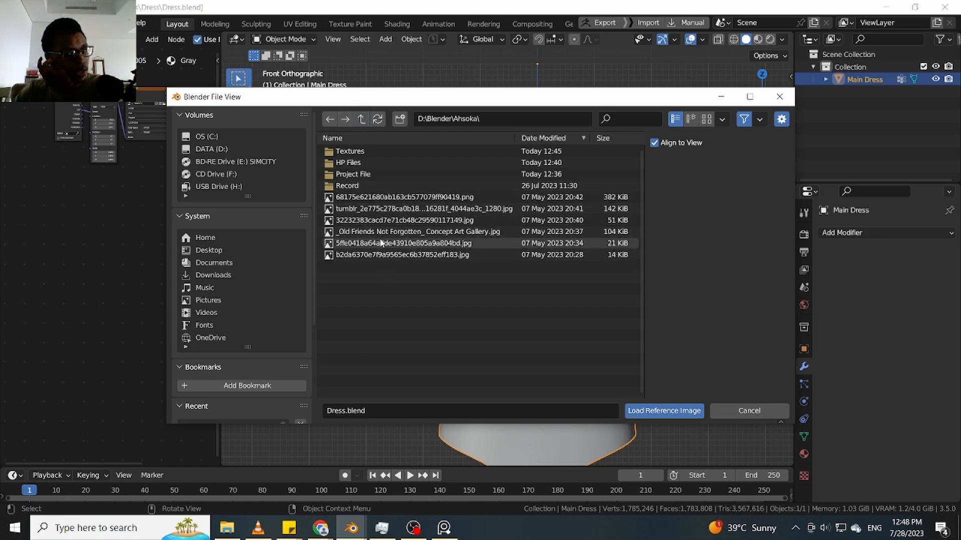
pyautogui.click(703, 122)
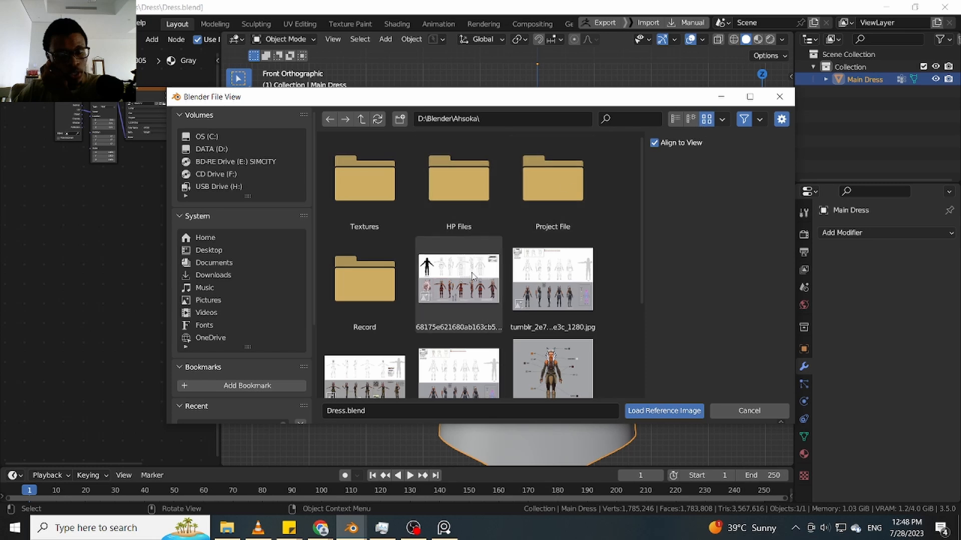
pyautogui.moveTo(641, 214)
pyautogui.mouseDown()
pyautogui.moveTo(629, 322)
pyautogui.moveTo(638, 228)
pyautogui.mouseUp()
# Look through the images in the Textures folder to the end of the list and select ie_47045.png
pyautogui.click(391, 209)
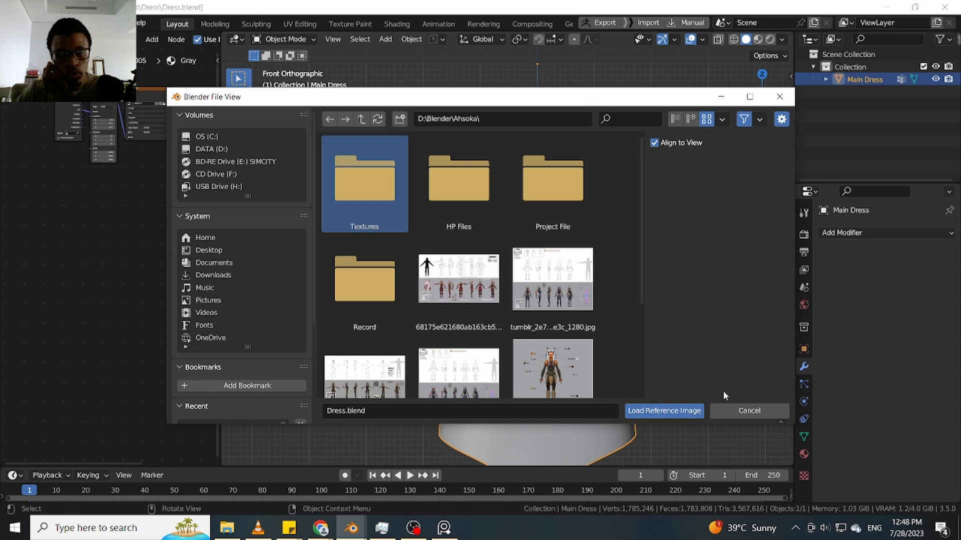
pyautogui.doubleClick(379, 196)
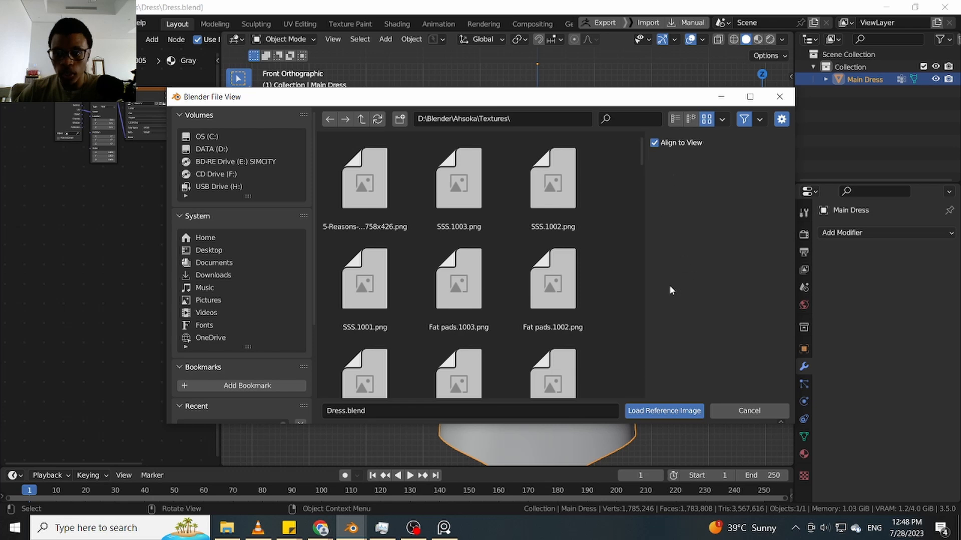
pyautogui.moveTo(638, 151); pyautogui.dragTo(602, 401)
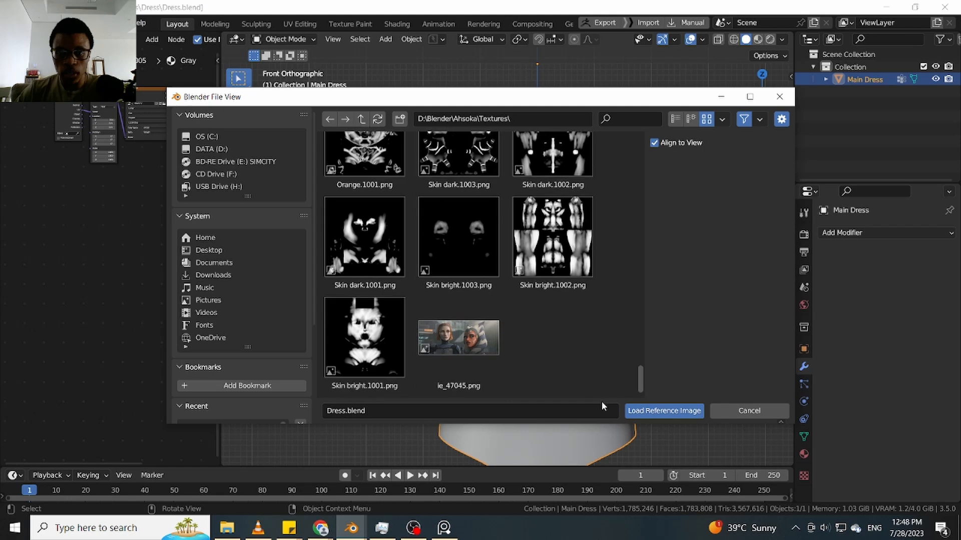
pyautogui.click(492, 358)
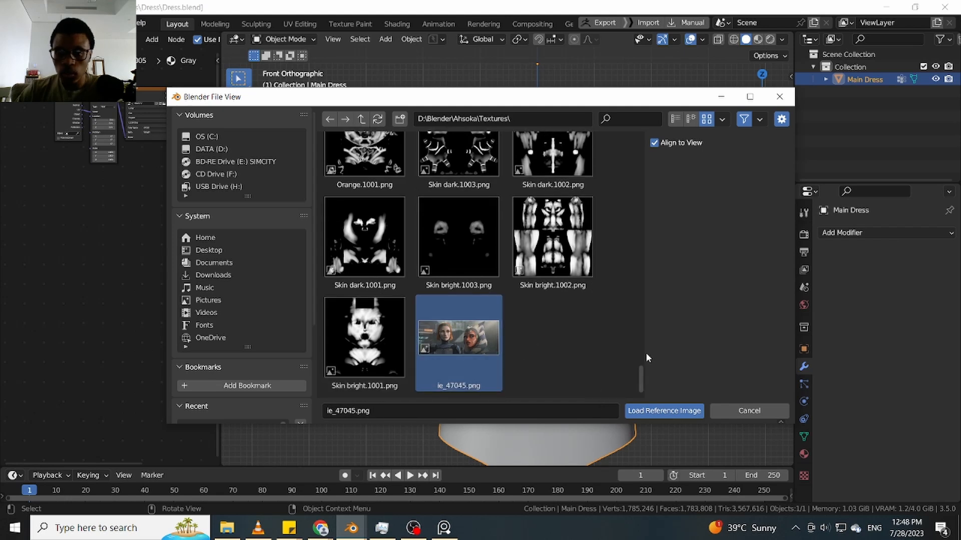
pyautogui.moveTo(643, 374); pyautogui.dragTo(614, 392)
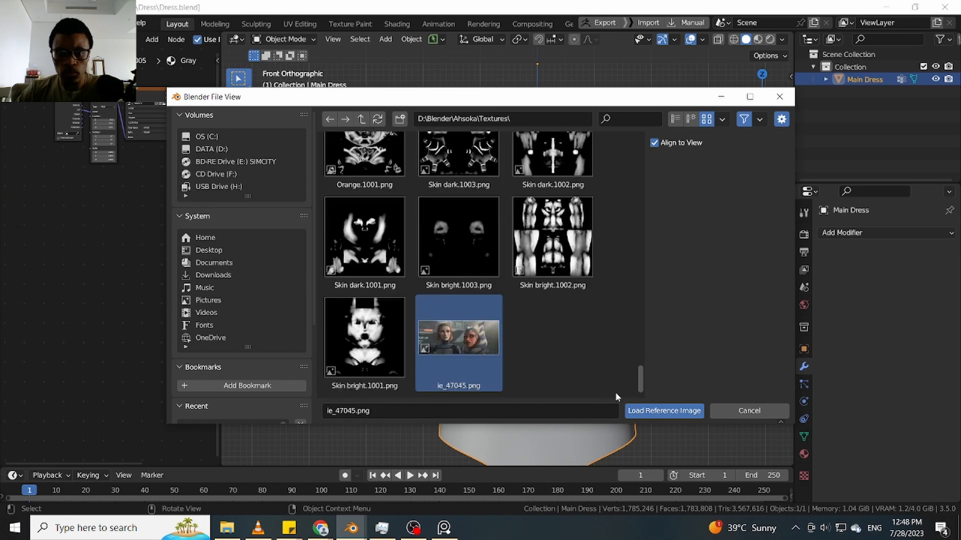
# Search the Project File and HP Files folders for the reference image, returning to the Ahsoka folder at the end
pyautogui.click(360, 119)
pyautogui.scroll(-5, 635, 237)
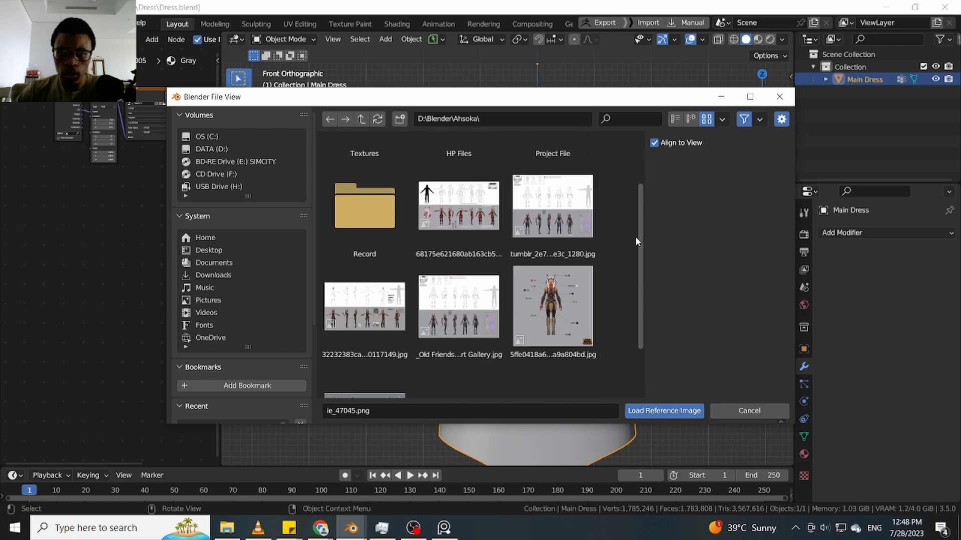
pyautogui.scroll(5, 629, 225)
pyautogui.click(558, 212)
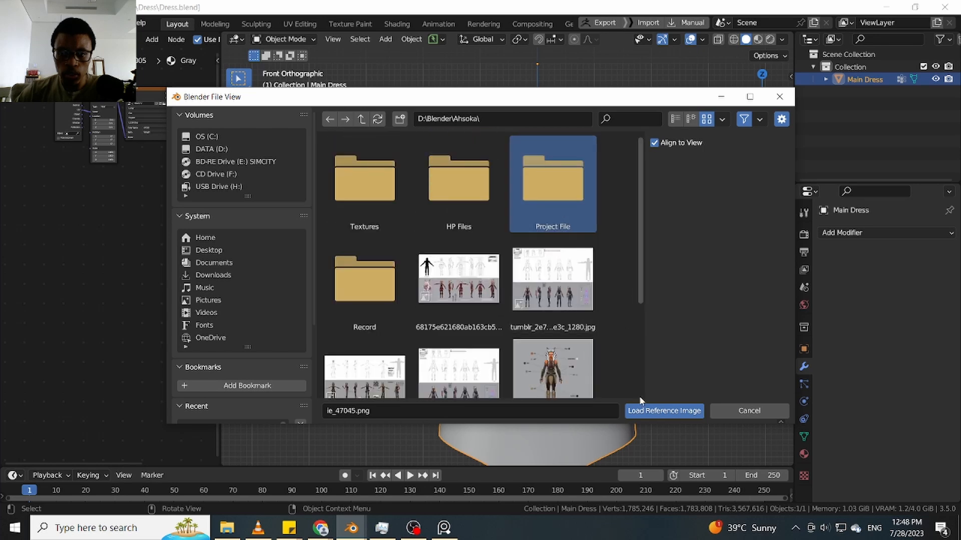
pyautogui.click(650, 414)
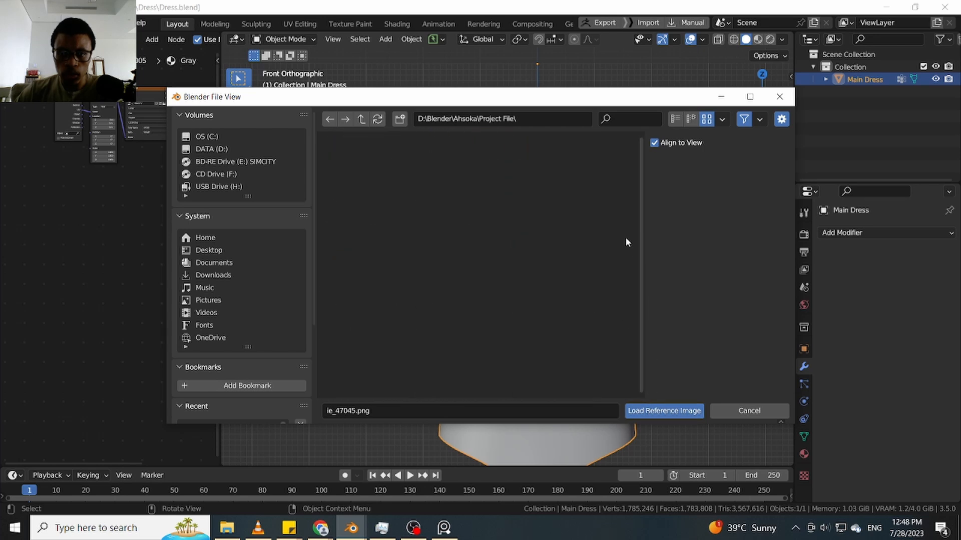
pyautogui.click(366, 124)
pyautogui.click(457, 186)
pyautogui.click(661, 415)
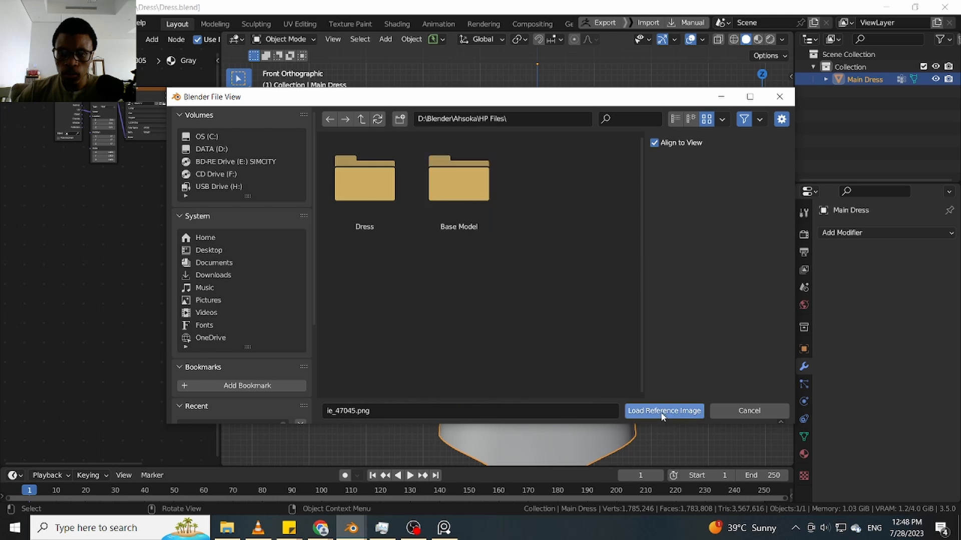
pyautogui.click(451, 193)
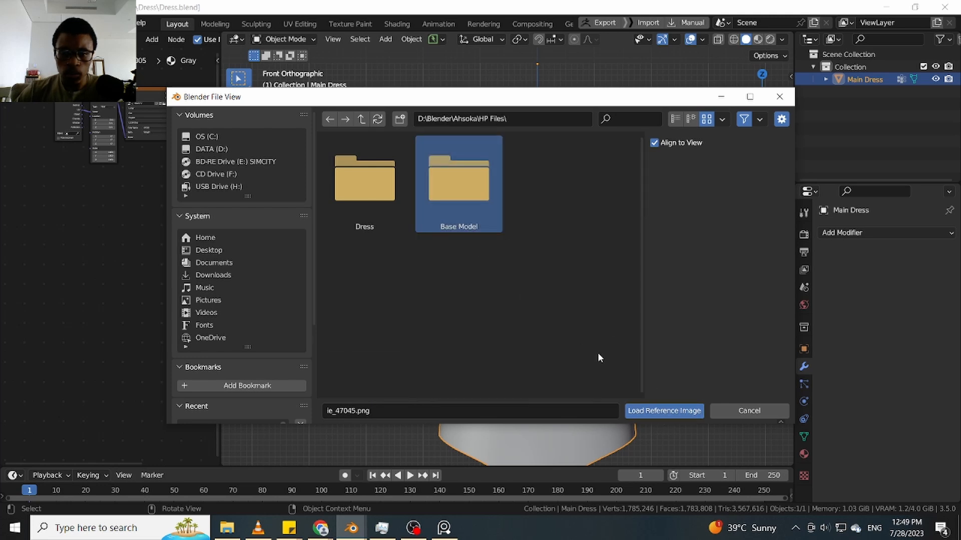
pyautogui.click(361, 120)
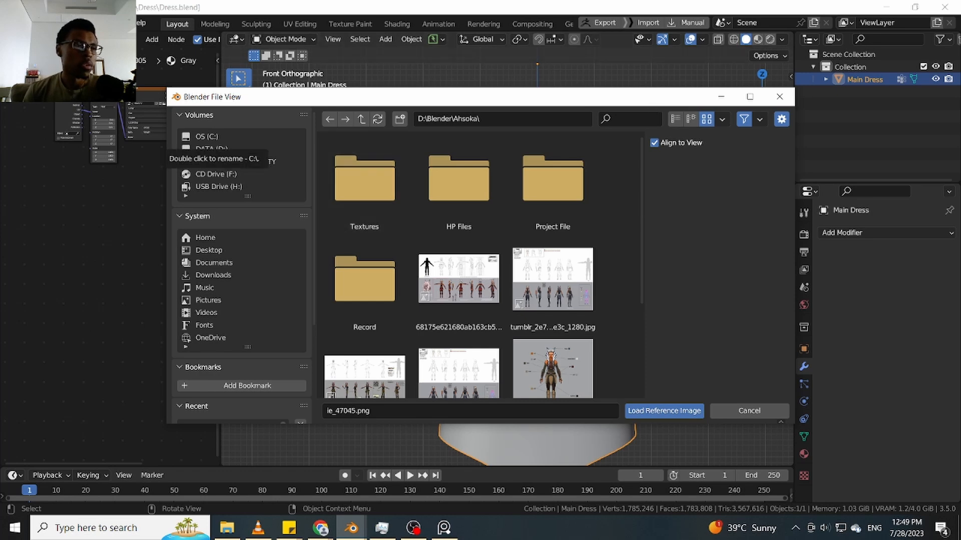
# Switch to the PureRef board and export the selected image of the two characters to the Textures folder with export cropping on
pyautogui.moveTo(0, 430); pyautogui.dragTo(358, 323, button='right')
pyautogui.click(358, 323)
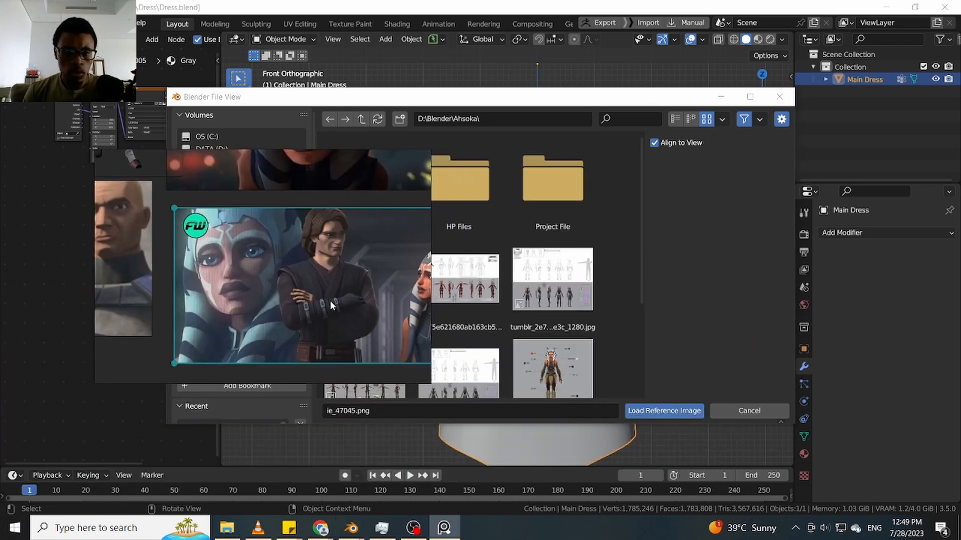
pyautogui.rightClick(332, 303)
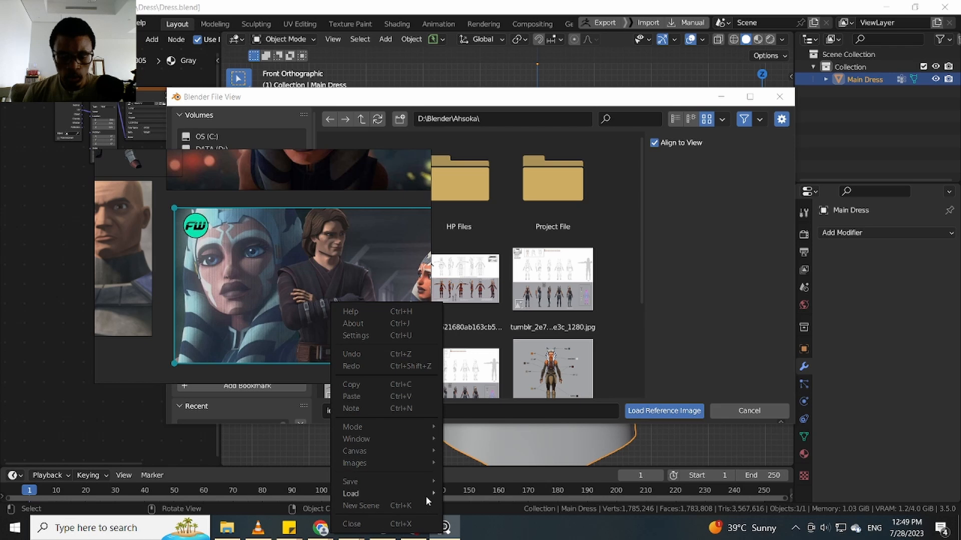
pyautogui.moveTo(374, 481)
pyautogui.moveTo(411, 482)
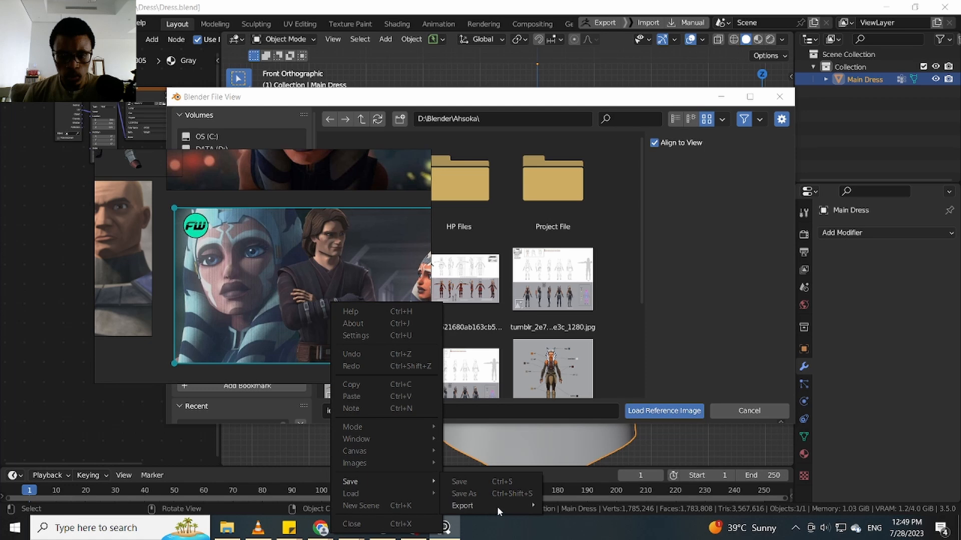
pyautogui.moveTo(536, 505)
pyautogui.click(575, 529)
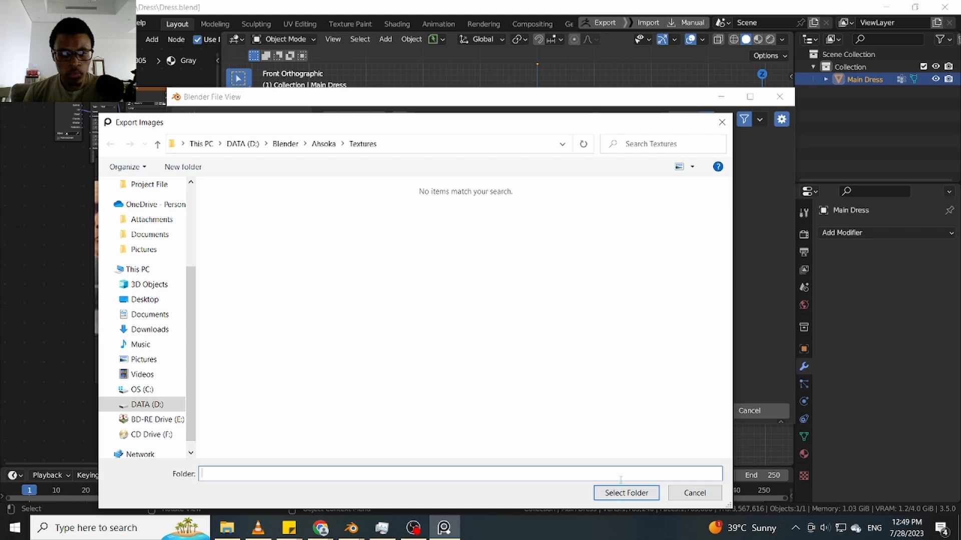
pyautogui.click(626, 494)
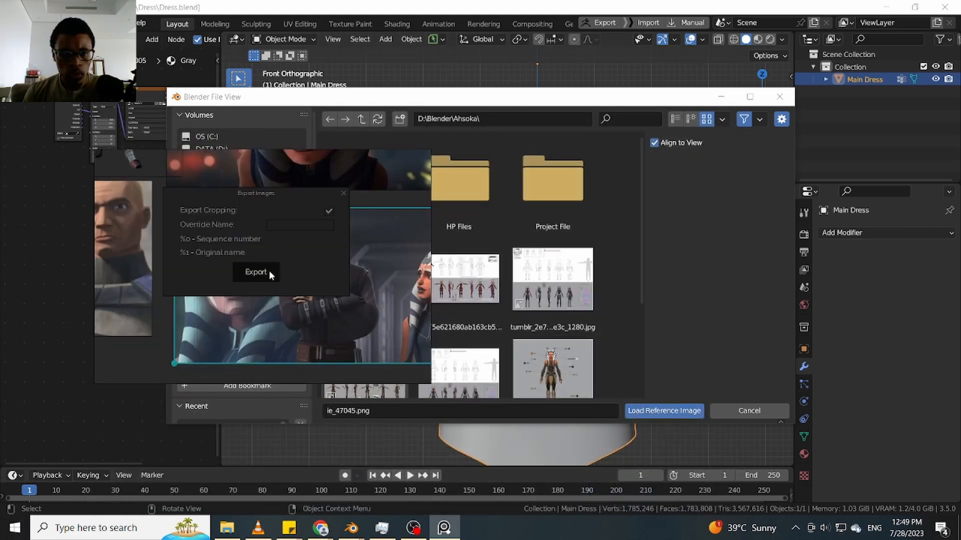
pyautogui.click(268, 272)
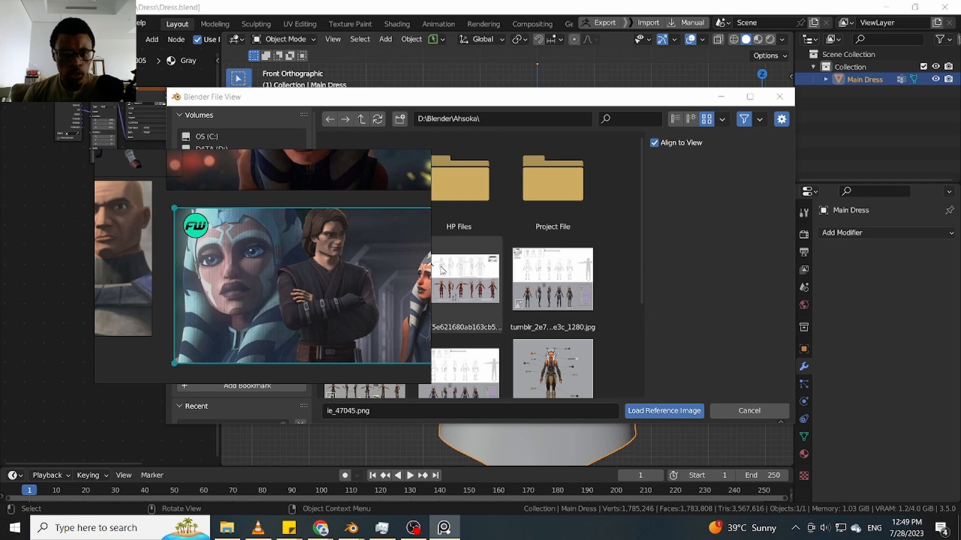
# Move the PureRef board aside and load 5-Reasons-Ahsoka-Tano-Is-The-Most-Badass-Jedi-Ever-758x426.png from the Textures folder as the reference image in Blender
pyautogui.click(622, 266)
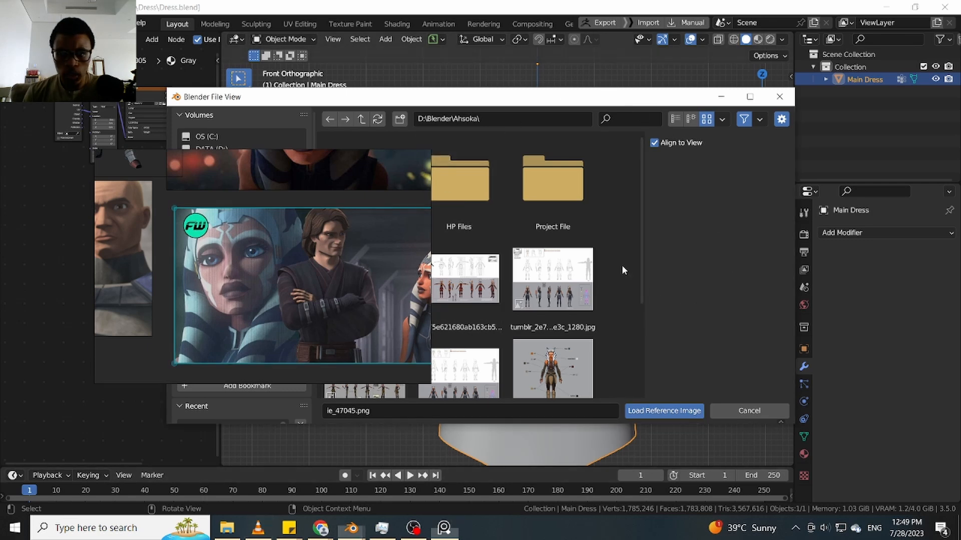
pyautogui.moveTo(371, 227); pyautogui.dragTo(3, 200)
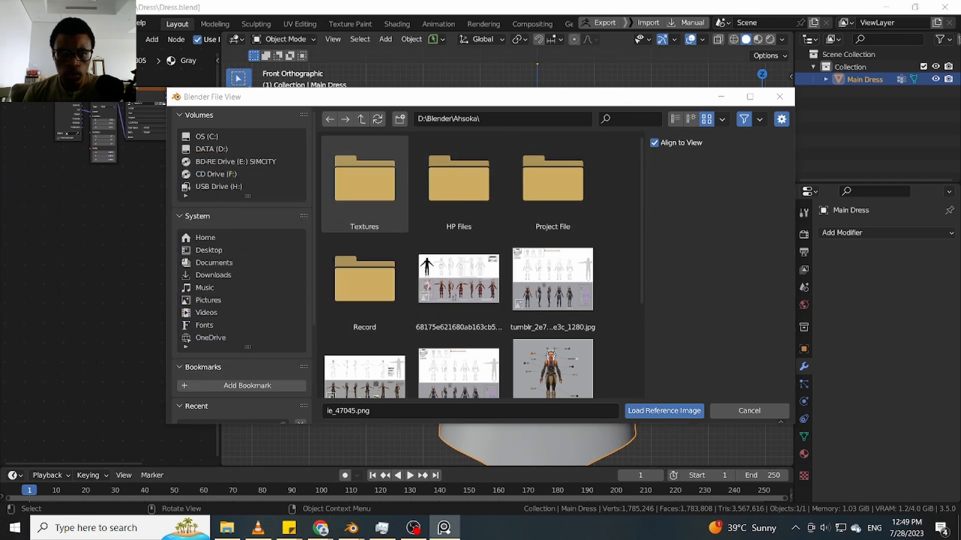
pyautogui.doubleClick(366, 182)
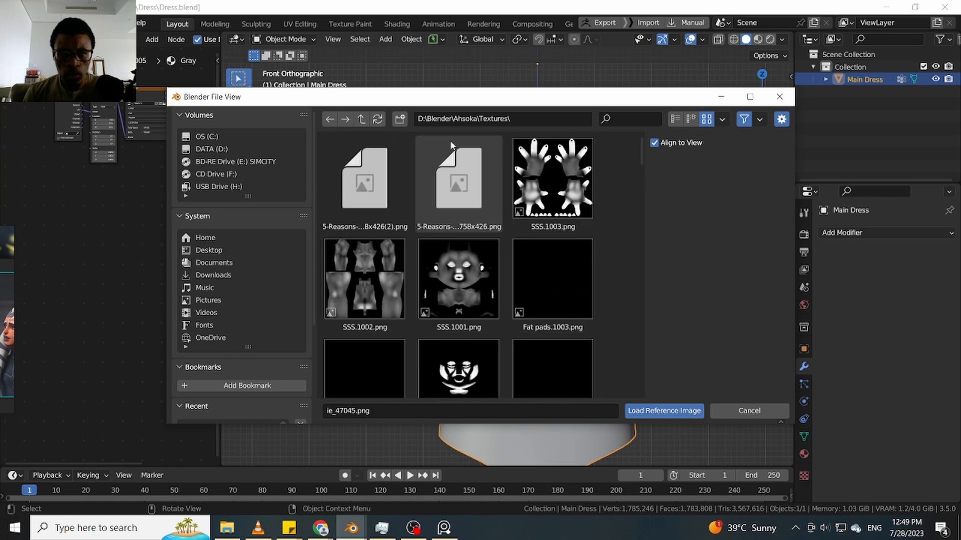
pyautogui.click(447, 200)
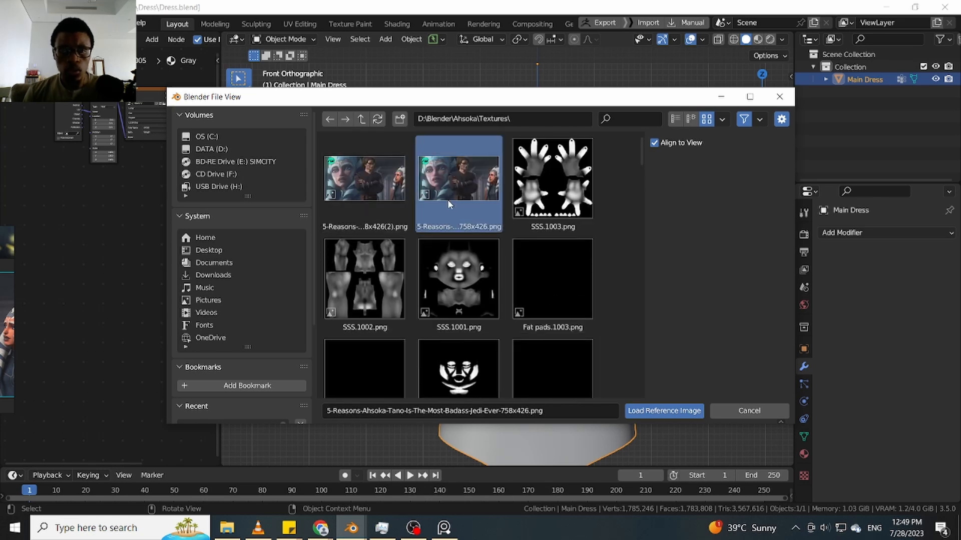
pyautogui.click(664, 411)
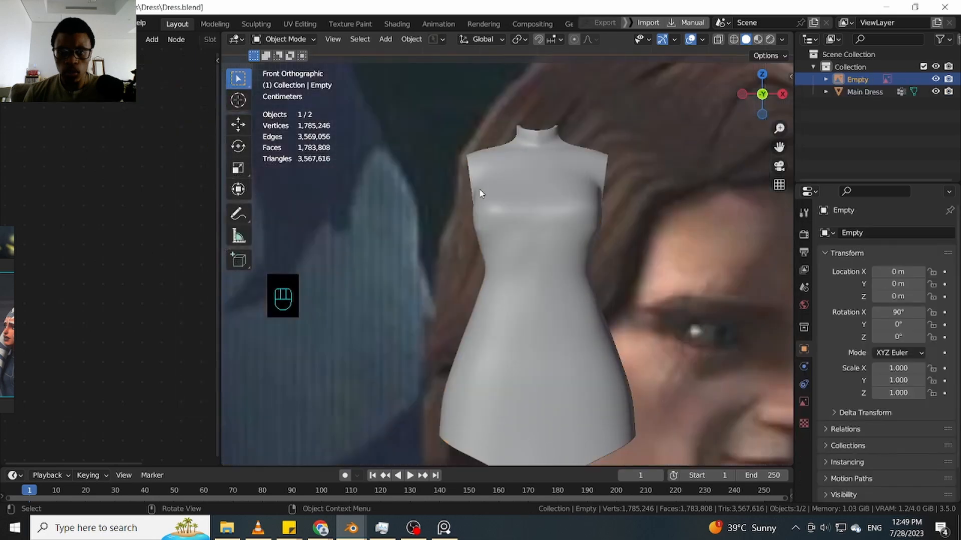
# Move the reference image about 1.1 m back along the Y axis, behind the dress
pyautogui.scroll(-4, 408, 170)
pyautogui.scroll(1, 408, 170)
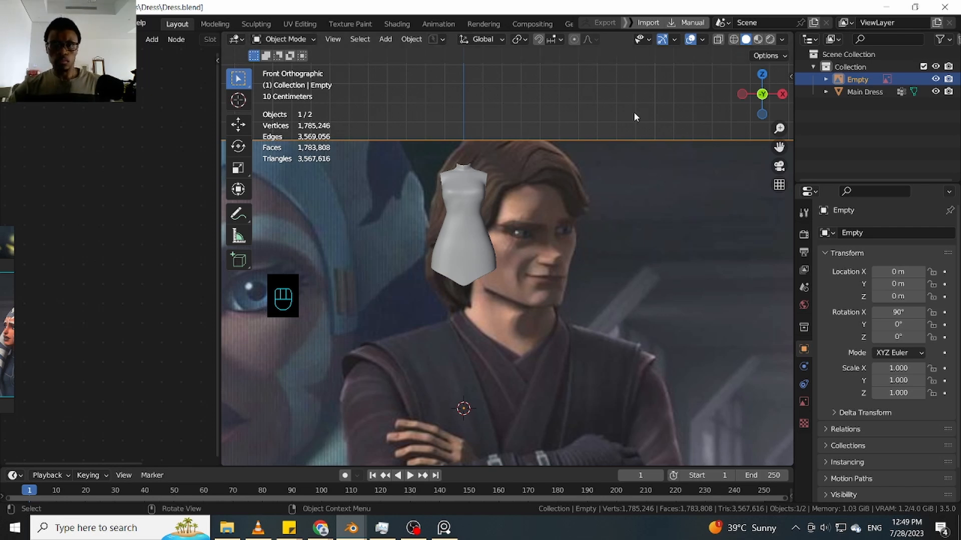
pyautogui.keyDown('ctrl'); pyautogui.moveTo(633, 117); pyautogui.dragTo(630, 140, button='middle'); pyautogui.keyUp('ctrl')
pyautogui.keyDown('alt'); pyautogui.moveTo(717, 202); pyautogui.dragTo(607, 238, button='middle'); pyautogui.keyUp('alt')
pyautogui.press('g')
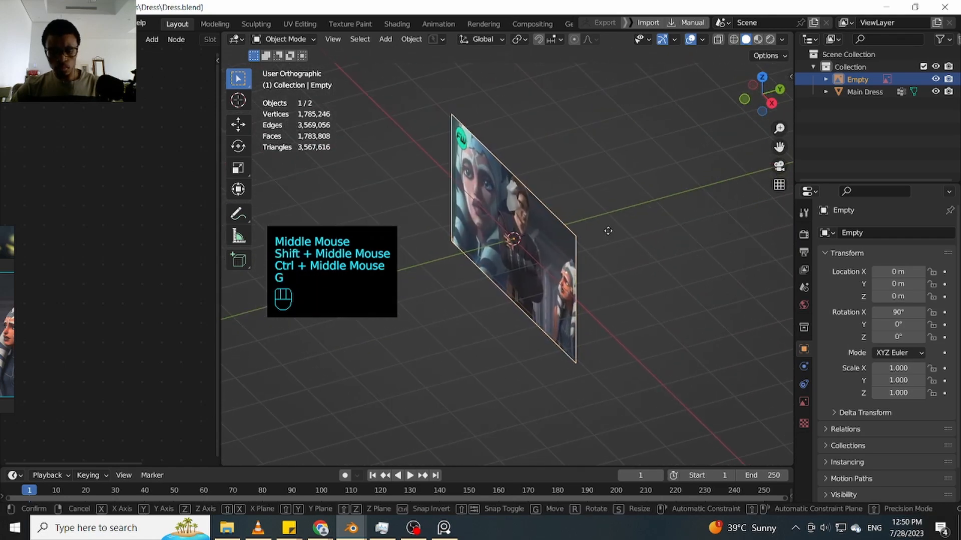
pyautogui.click(659, 202)
# In front view, shift the reference image up and to the side, to about X -2.2 m and Z 1.5 m
pyautogui.press('KP_1')
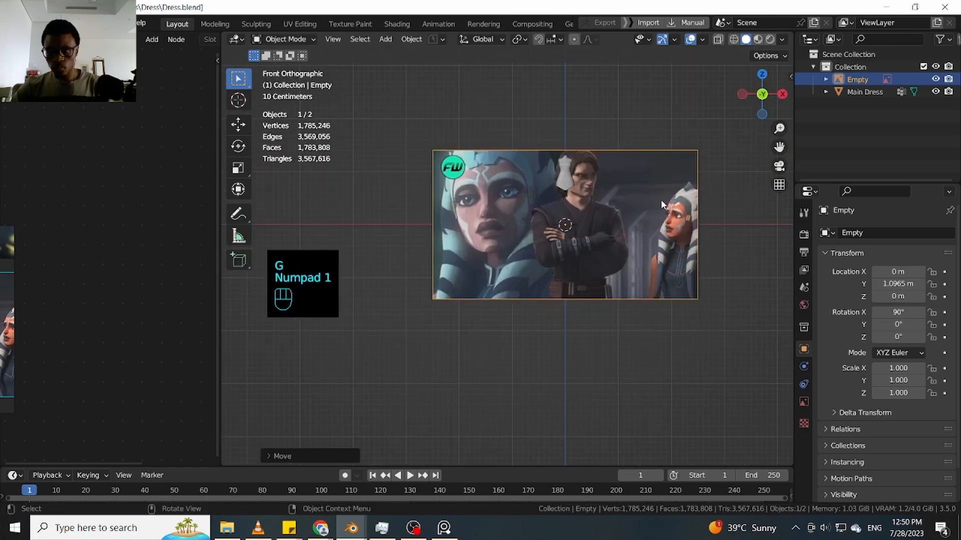
pyautogui.moveTo(585, 325)
pyautogui.keyDown('ctrl'); pyautogui.mouseDown(button='middle')
pyautogui.moveTo(641, 372)
pyautogui.moveTo(638, 284)
pyautogui.moveTo(606, 277)
pyautogui.moveTo(594, 317)
pyautogui.mouseUp(button='middle'); pyautogui.keyUp('ctrl')
pyautogui.press('g')
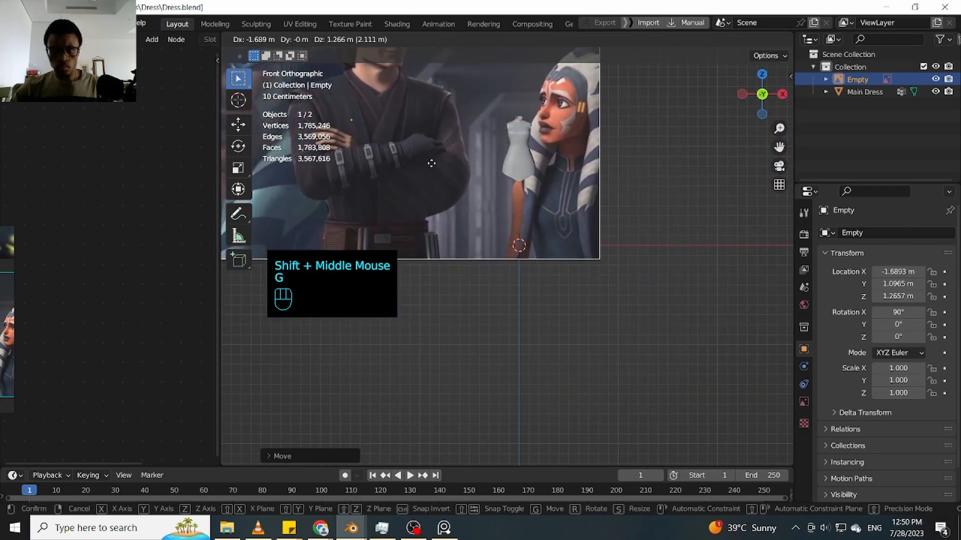
pyautogui.click(454, 173)
# Scale the reference image down to about 0.213 and move it beside the dress, to about X -0.8 m and Z 1.03 m
pyautogui.keyDown('ctrl'); pyautogui.moveTo(454, 173); pyautogui.dragTo(665, 291, button='middle'); pyautogui.keyUp('ctrl')
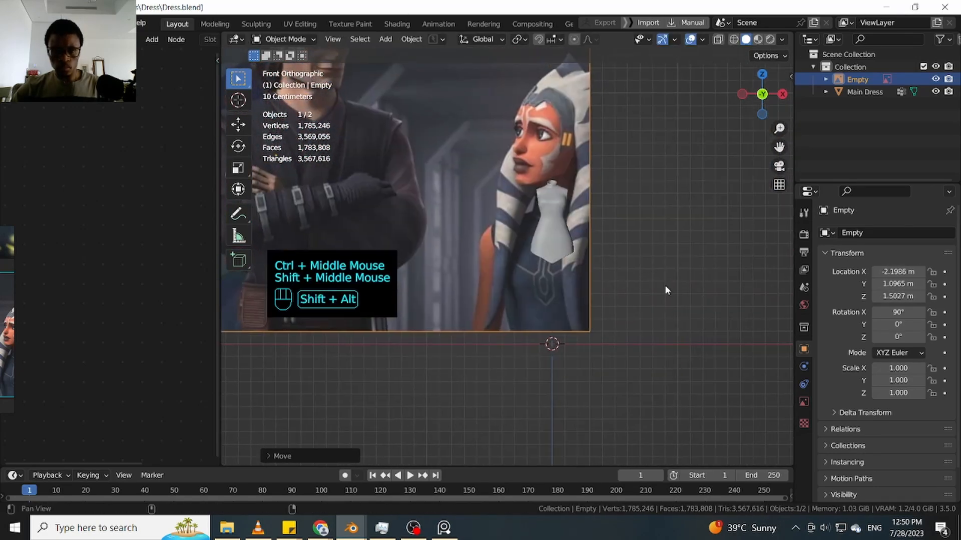
pyautogui.press('s')
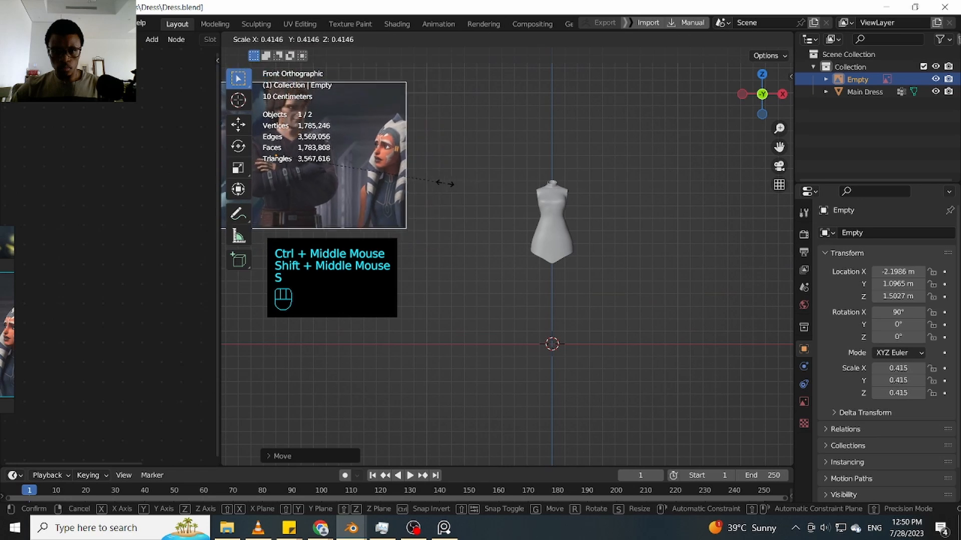
pyautogui.click(359, 173)
pyautogui.press('g')
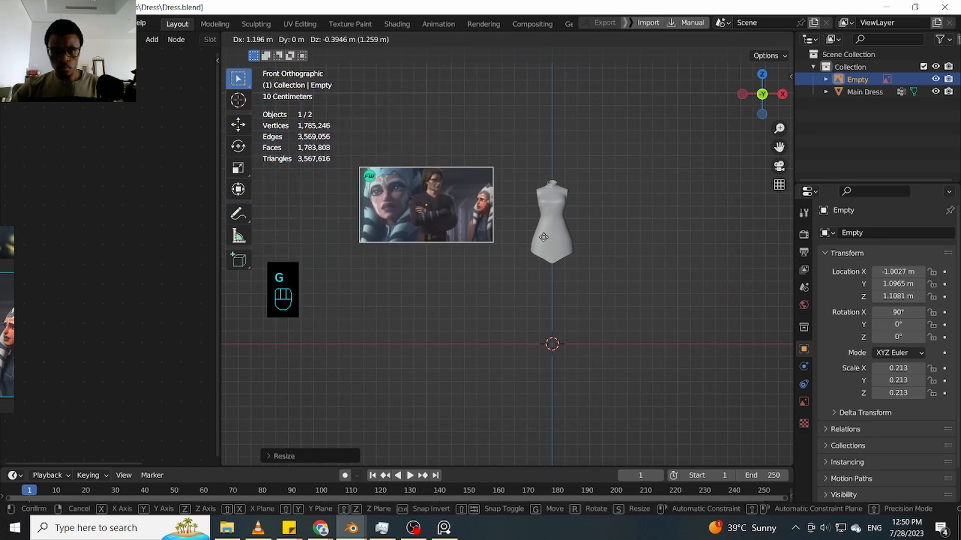
pyautogui.click(570, 237)
# Hide the 3D viewport's toolbar and widen the node editor to roughly the same width as the 3D viewport
pyautogui.keyDown('ctrl'); pyautogui.moveTo(596, 236); pyautogui.dragTo(770, 257, button='middle'); pyautogui.keyUp('ctrl')
pyautogui.press('t')
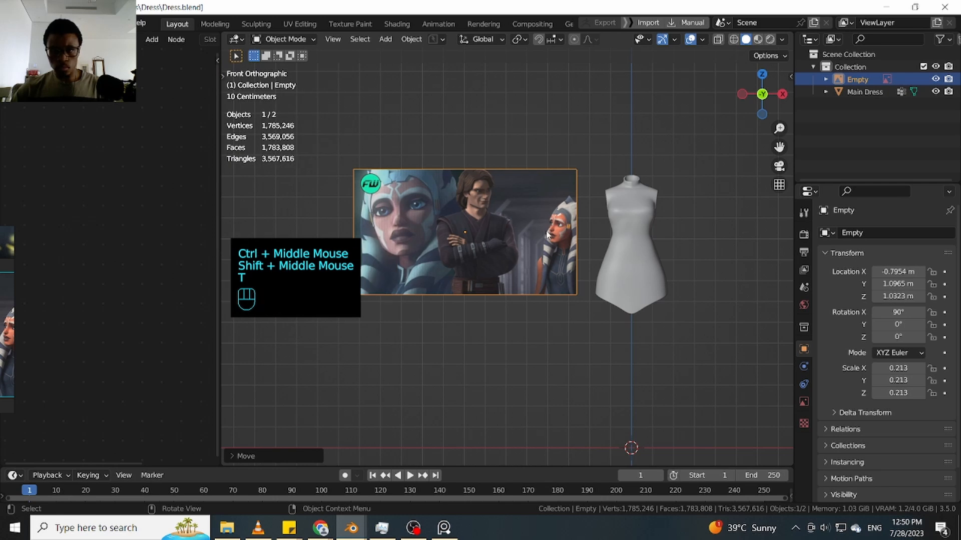
pyautogui.press('n')
pyautogui.press('n')
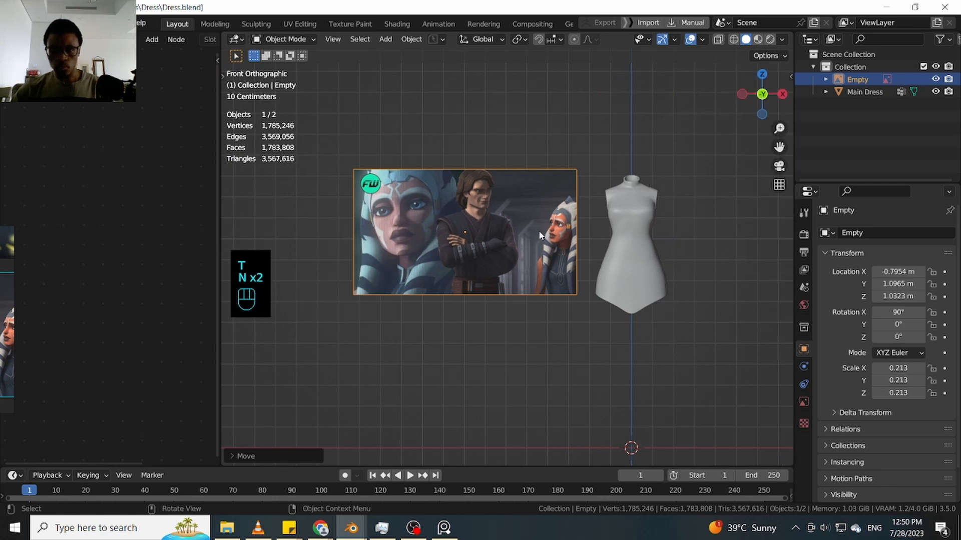
pyautogui.keyDown('ctrl'); pyautogui.moveTo(104, 250); pyautogui.dragTo(131, 258, button='middle'); pyautogui.keyUp('ctrl')
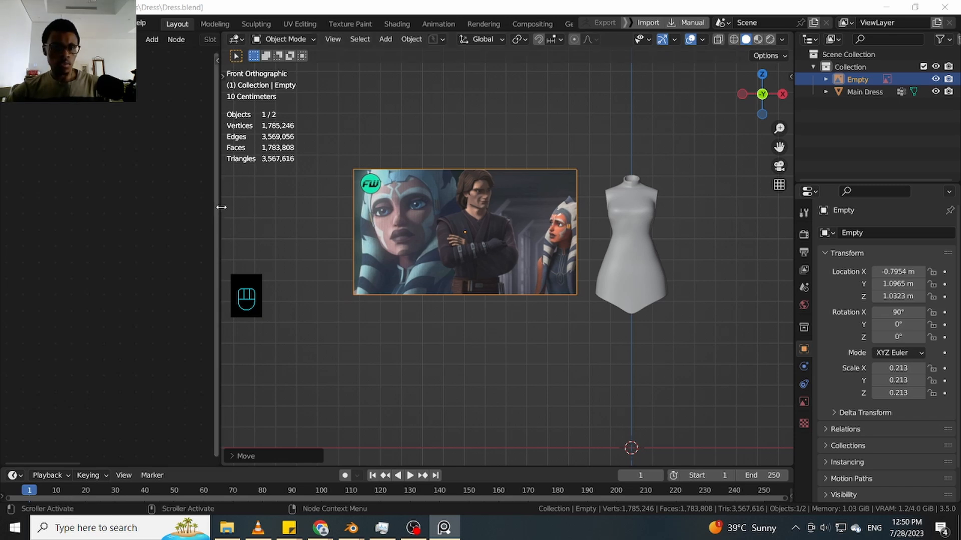
pyautogui.moveTo(223, 204); pyautogui.dragTo(383, 198)
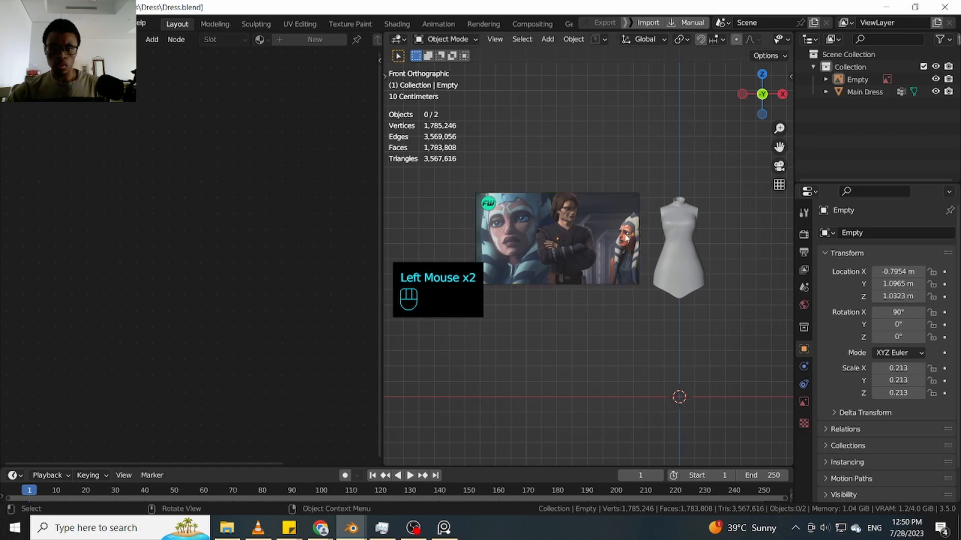
# Select the Main Dress, then show the outliner's selectable toggles and make the reference image Empty unselectable
pyautogui.click(557, 239)
pyautogui.click(681, 243)
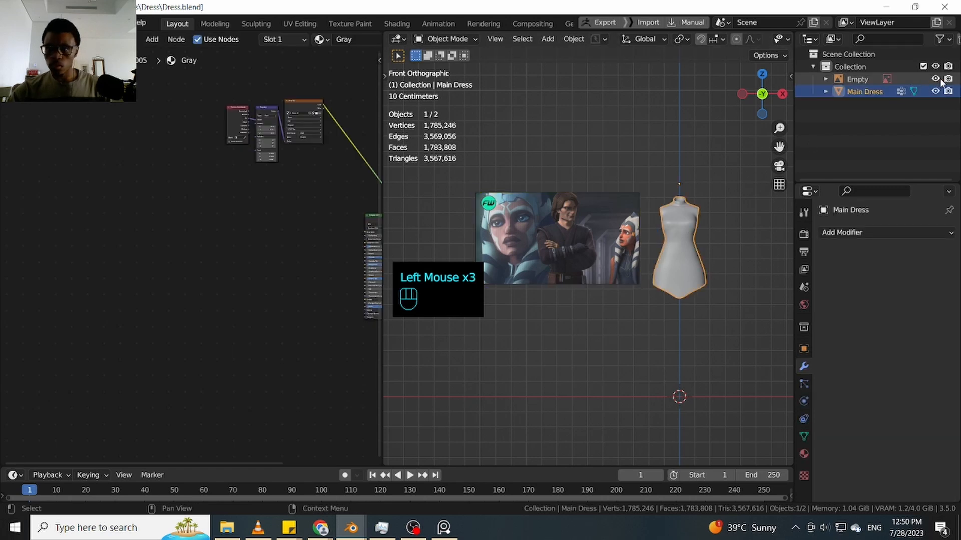
pyautogui.click(950, 41)
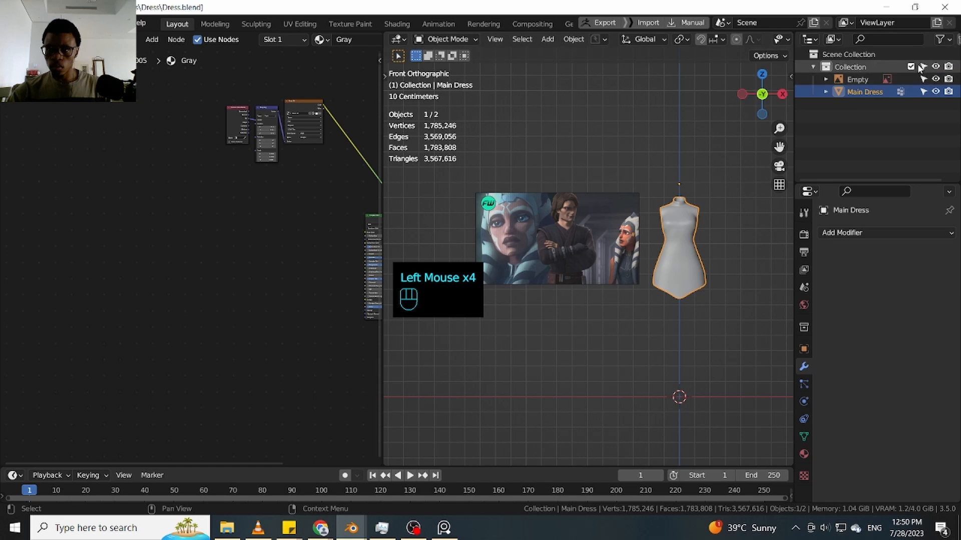
pyautogui.click(922, 80)
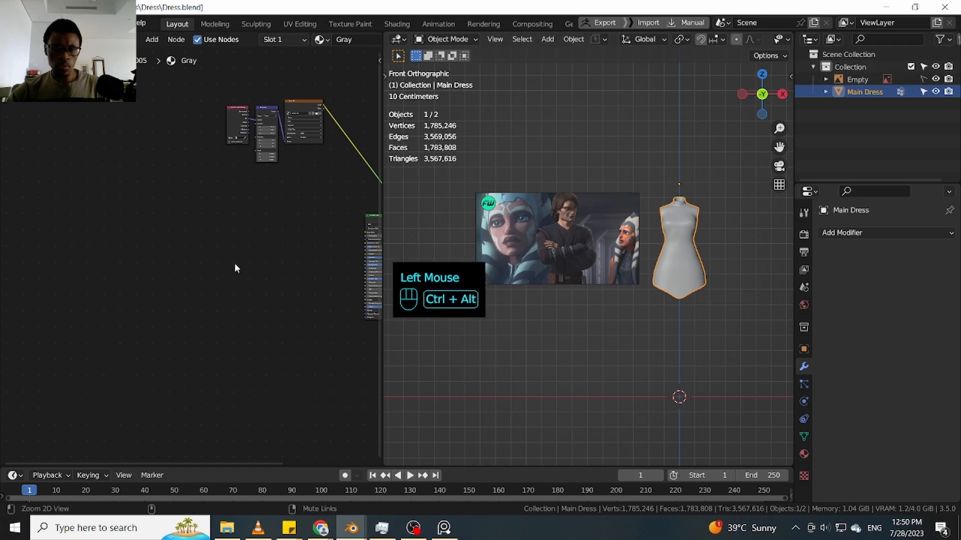
# Add an RGB node to the dress's Gray material, in the empty area below the existing texture nodes
pyautogui.keyDown('ctrl'); pyautogui.moveTo(235, 268); pyautogui.dragTo(239, 244, button='middle'); pyautogui.keyUp('ctrl')
pyautogui.click(238, 243)
pyautogui.hotkey('shift', 'a')
pyautogui.moveTo(230, 248)
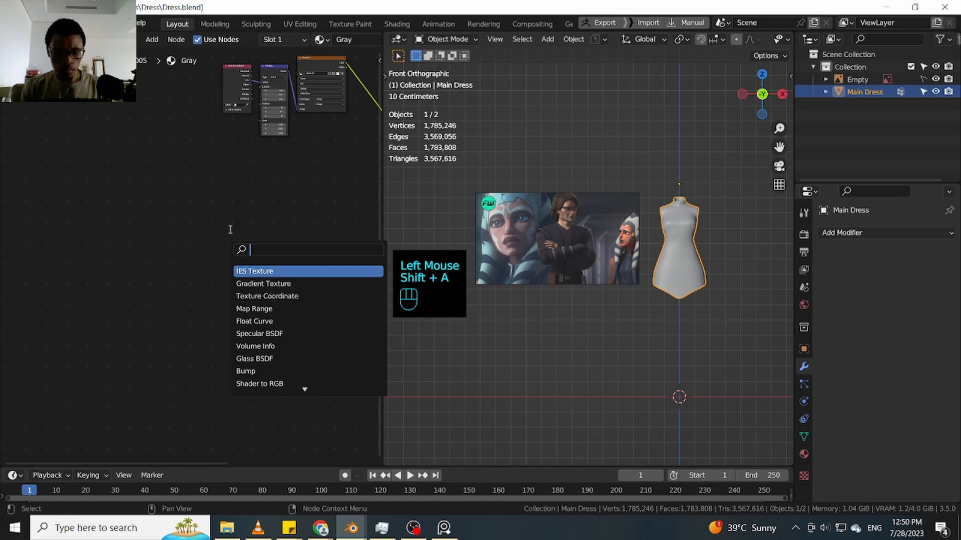
pyautogui.write('rgb')
pyautogui.press('Return')
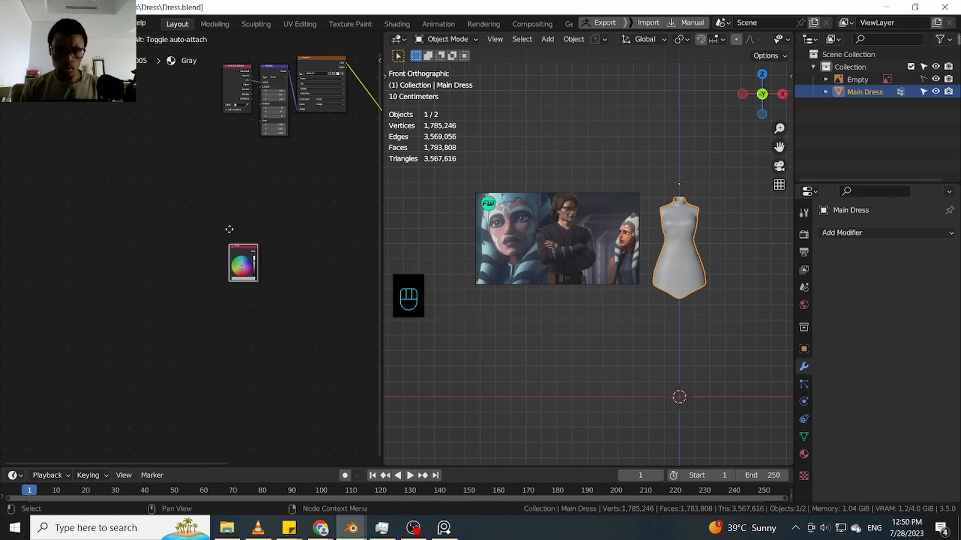
pyautogui.click(230, 229)
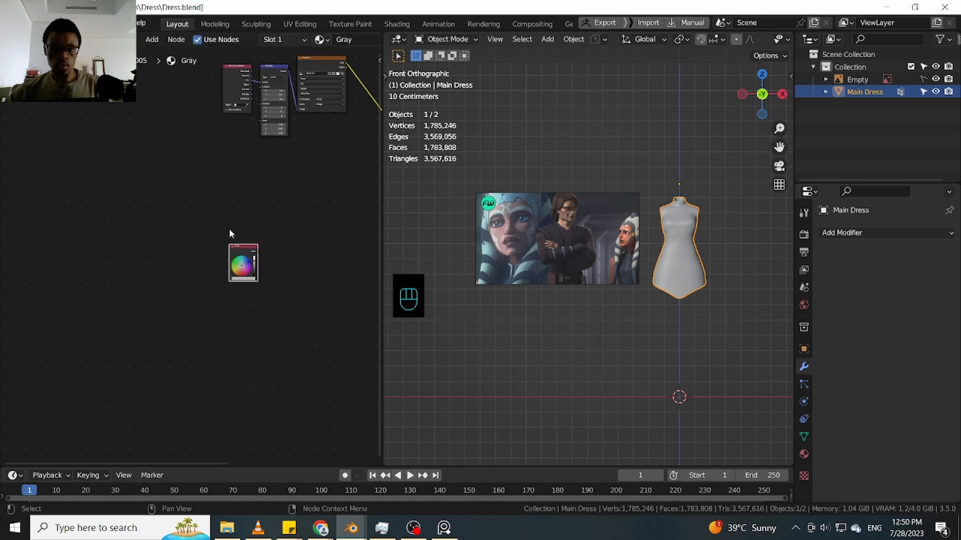
# Add a ColorRamp node to the Gray material, above and beside the RGB node
pyautogui.hotkey('shift', 'a')
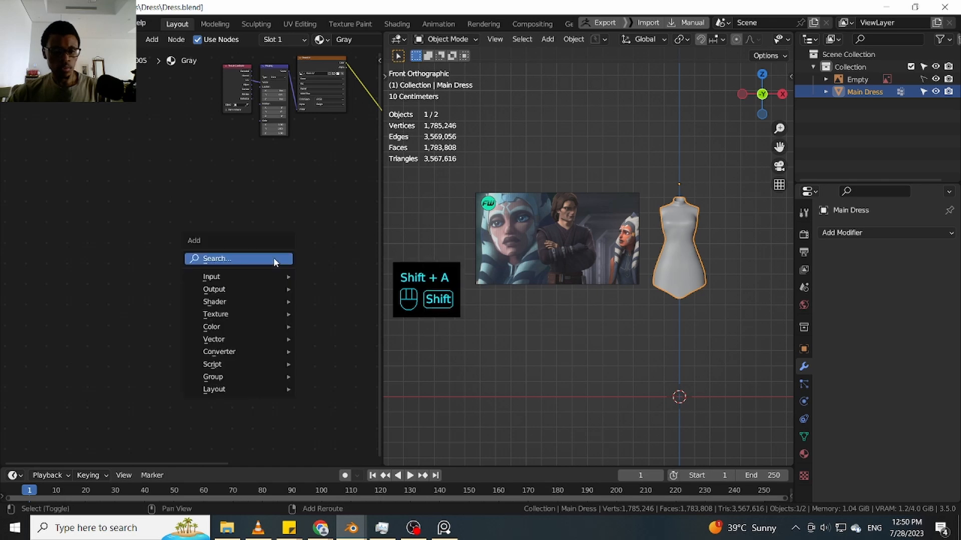
pyautogui.click(278, 257)
pyautogui.write('co')
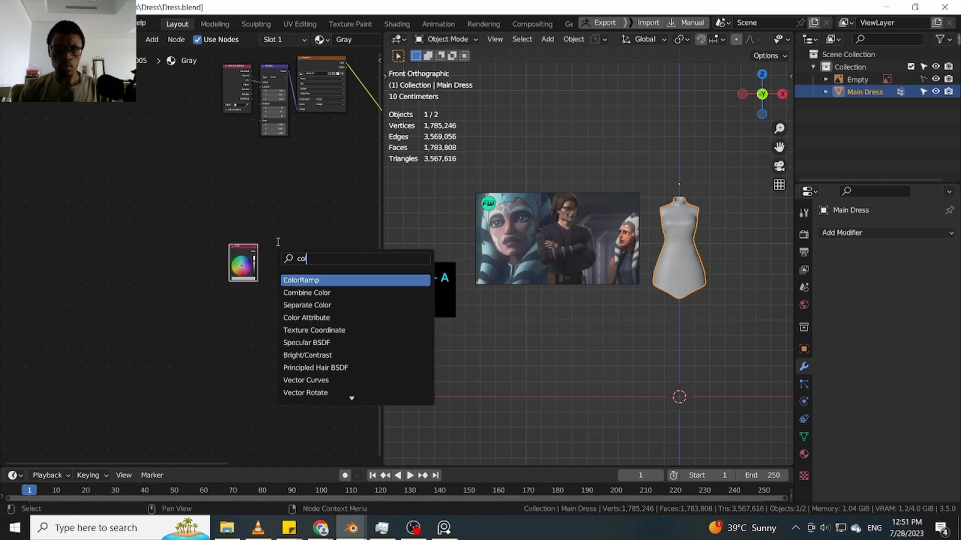
pyautogui.press('Return')
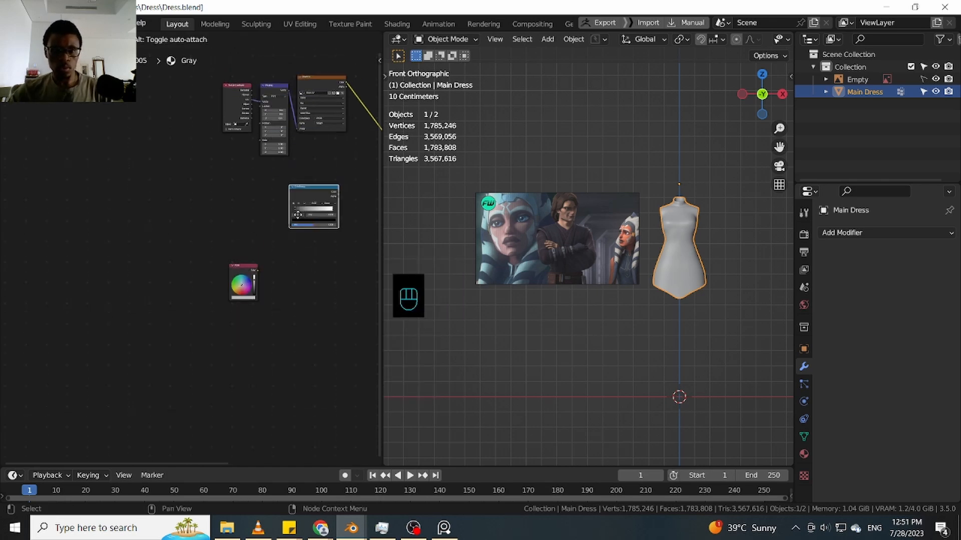
# Place the ColorRamp node below the texture nodes and delete the Texture Coordinate, Mapping and Image Texture nodes
pyautogui.click(256, 193)
pyautogui.keyDown('shift'); pyautogui.moveTo(340, 119); pyautogui.dragTo(218, 219, button='middle'); pyautogui.keyUp('shift')
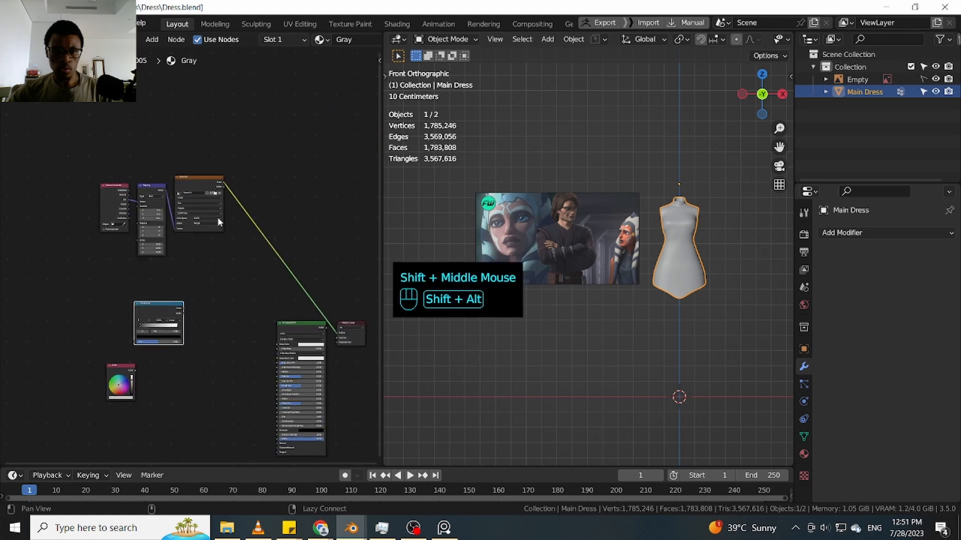
pyautogui.moveTo(266, 129); pyautogui.dragTo(128, 236)
pyautogui.press('x')
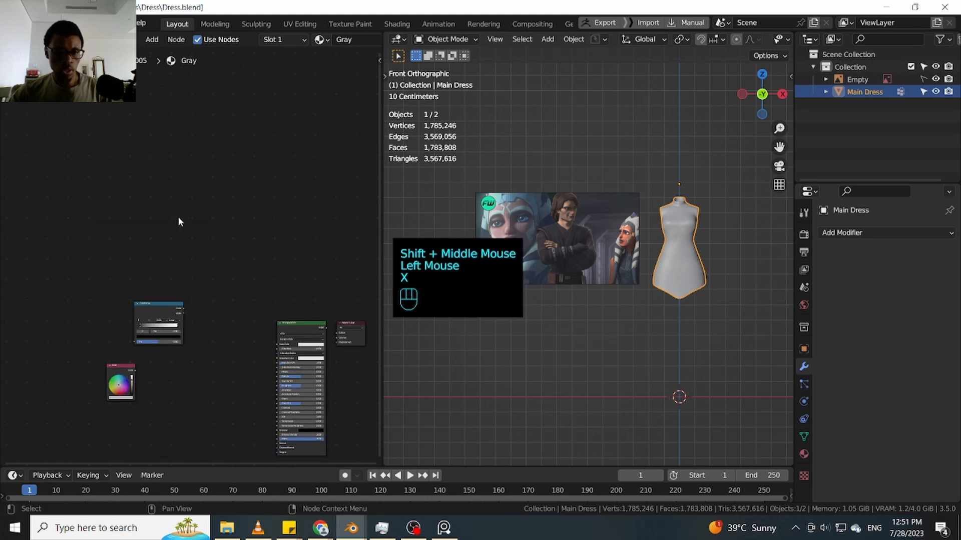
# Reposition the ColorRamp node and sample the blue of the lower dress from the reference image into its gradient
pyautogui.moveTo(157, 308); pyautogui.dragTo(162, 274)
pyautogui.keyDown('ctrl'); pyautogui.moveTo(205, 298); pyautogui.dragTo(240, 242, button='middle'); pyautogui.keyUp('ctrl')
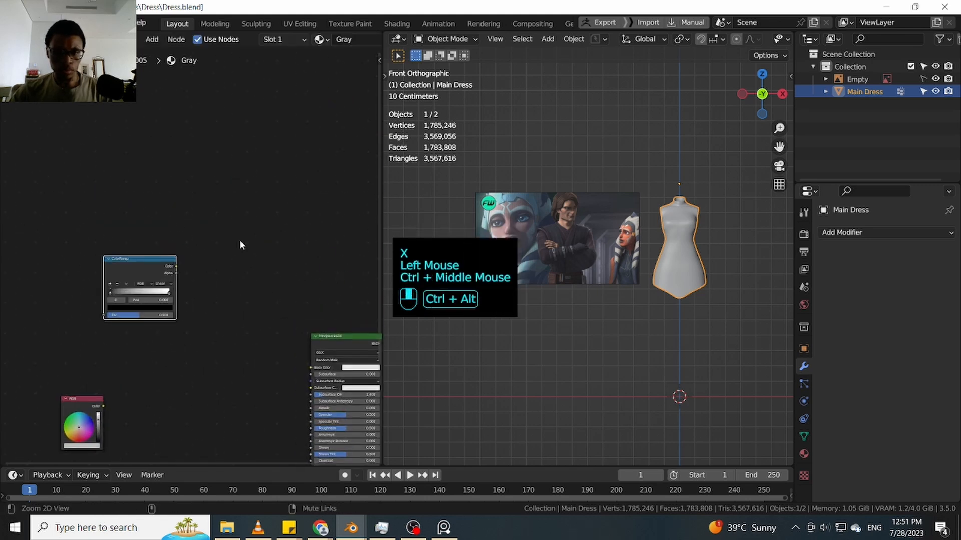
pyautogui.keyDown('ctrl'); pyautogui.moveTo(625, 300); pyautogui.dragTo(576, 394, button='middle'); pyautogui.keyUp('ctrl')
pyautogui.keyDown('ctrl'); pyautogui.moveTo(608, 334); pyautogui.dragTo(563, 428, button='middle'); pyautogui.keyUp('ctrl')
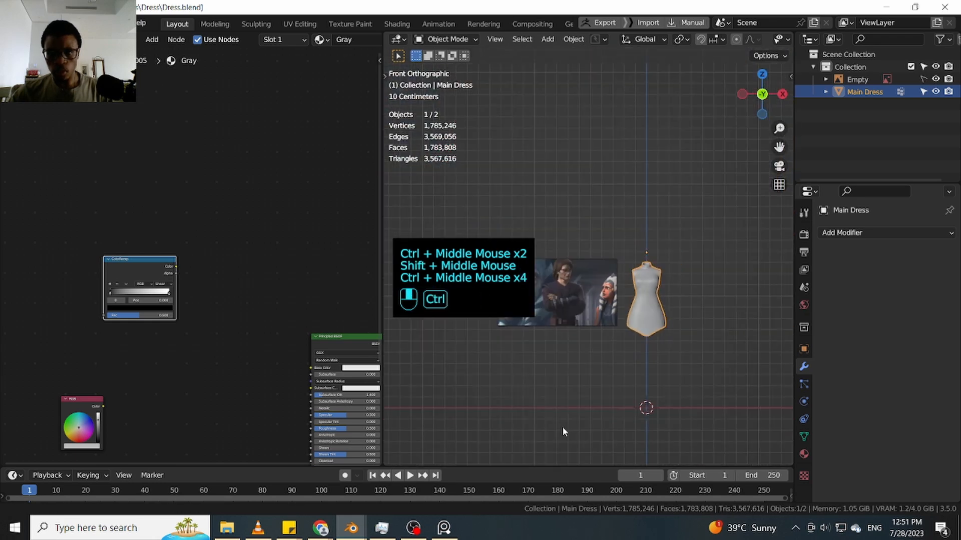
pyautogui.keyDown('shift'); pyautogui.moveTo(576, 361); pyautogui.dragTo(624, 308, button='middle'); pyautogui.keyUp('shift')
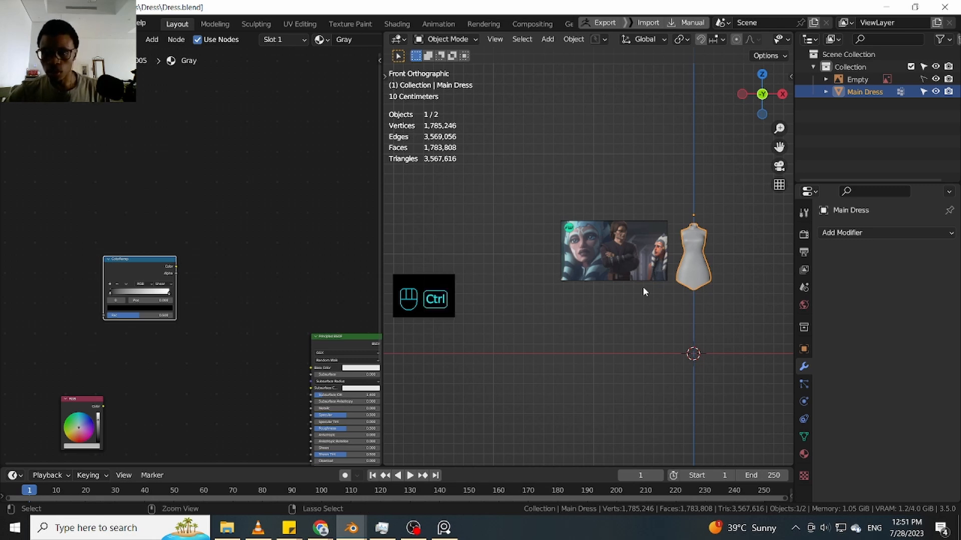
pyautogui.moveTo(642, 286)
pyautogui.keyDown('ctrl'); pyautogui.mouseDown(button='middle')
pyautogui.moveTo(668, 203)
pyautogui.moveTo(656, 266)
pyautogui.moveTo(603, 300)
pyautogui.moveTo(579, 349)
pyautogui.moveTo(596, 262)
pyautogui.moveTo(563, 313)
pyautogui.moveTo(591, 304)
pyautogui.moveTo(650, 377)
pyautogui.moveTo(639, 349)
pyautogui.moveTo(647, 304)
pyautogui.mouseUp(button='middle'); pyautogui.keyUp('ctrl')
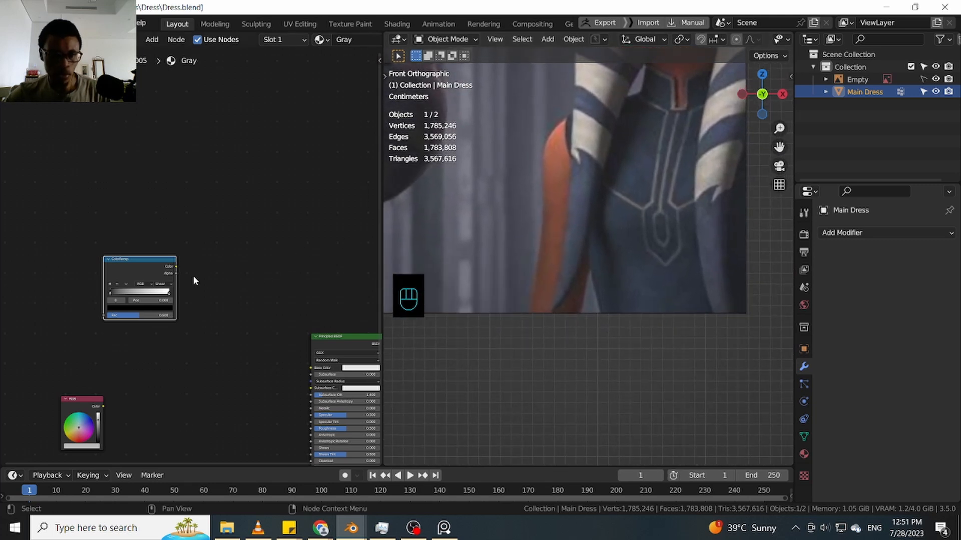
pyautogui.moveTo(170, 277); pyautogui.dragTo(317, 242)
pyautogui.keyDown('ctrl'); pyautogui.moveTo(547, 324); pyautogui.dragTo(596, 361, button='middle'); pyautogui.keyUp('ctrl')
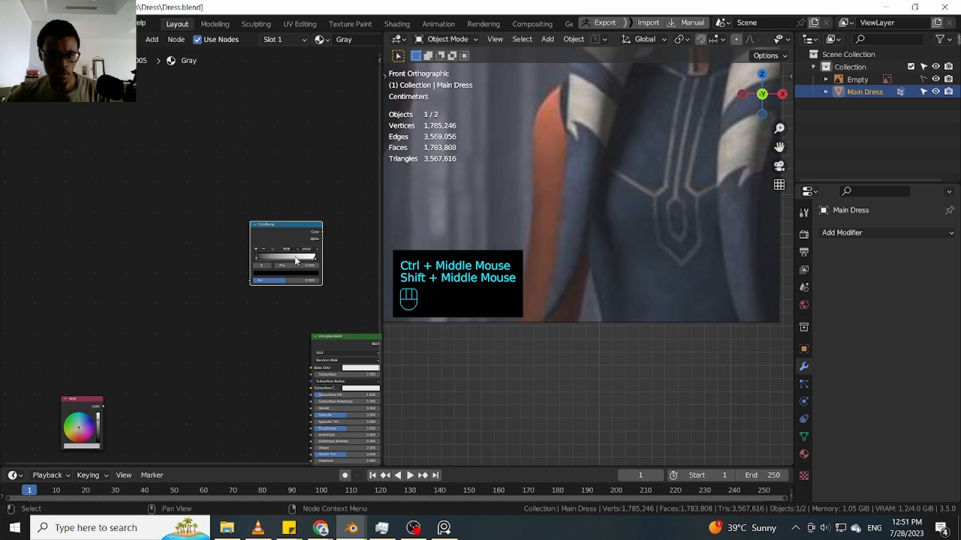
pyautogui.press('e')
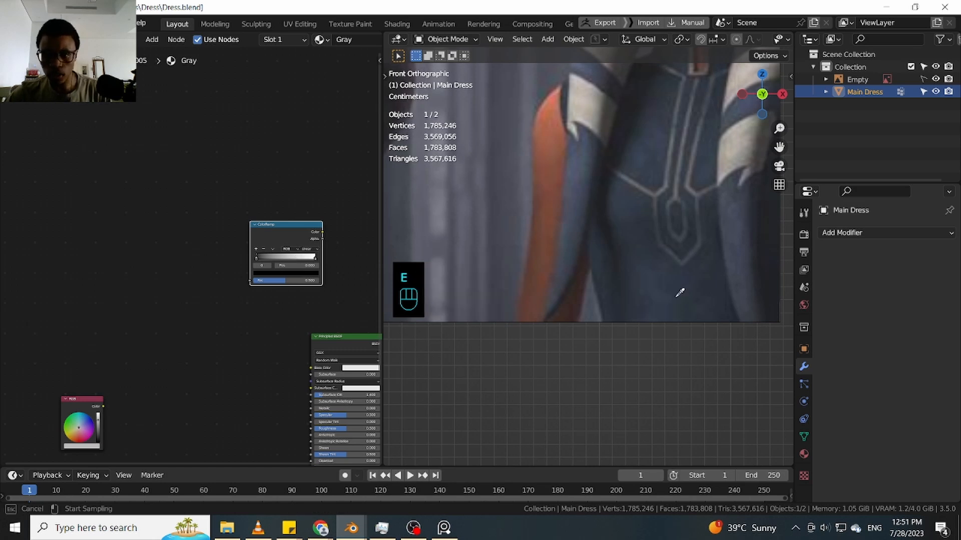
pyautogui.click(661, 302)
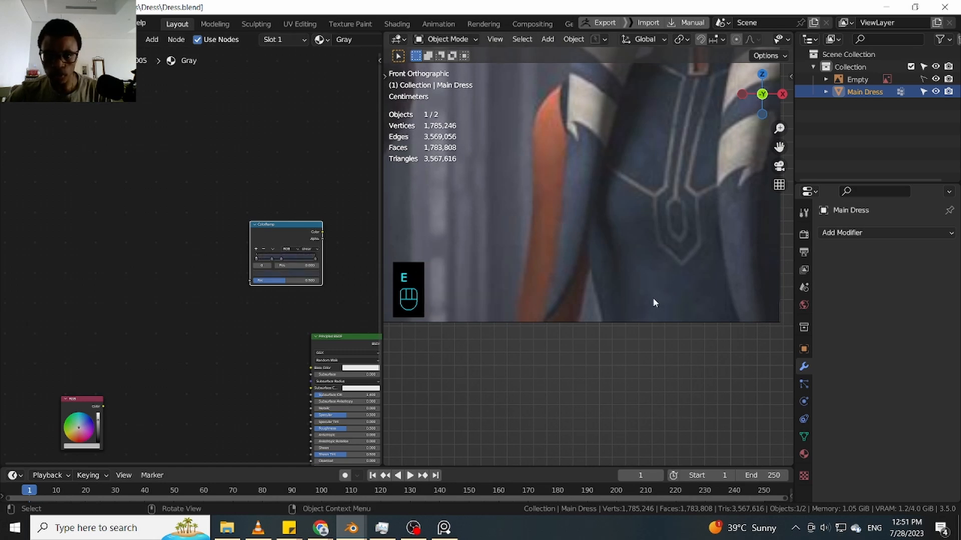
# Duplicate the sampled ColorRamp node, place the copy above the original and reset it to the default black-to-white gradient
pyautogui.click(289, 235)
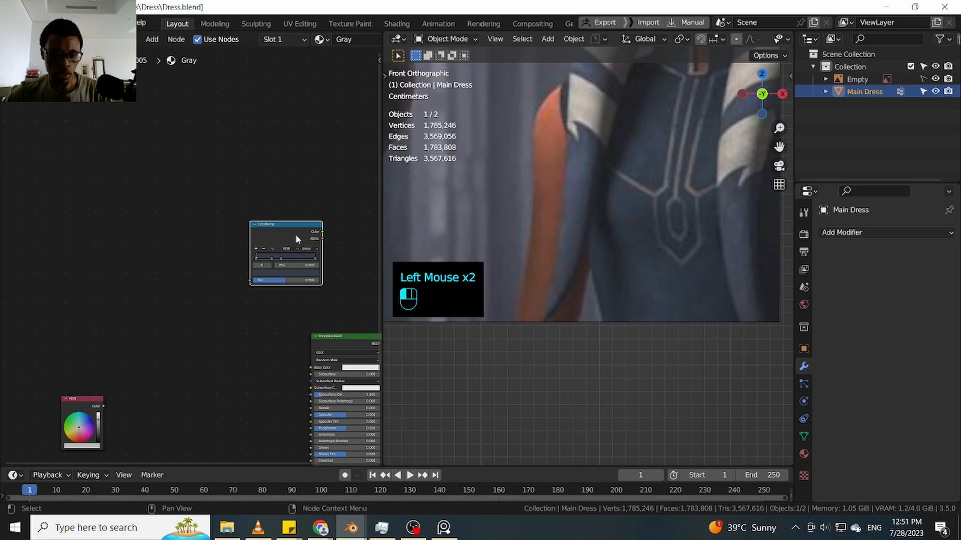
pyautogui.moveTo(295, 234); pyautogui.dragTo(173, 258)
pyautogui.hotkey('shift', 'd')
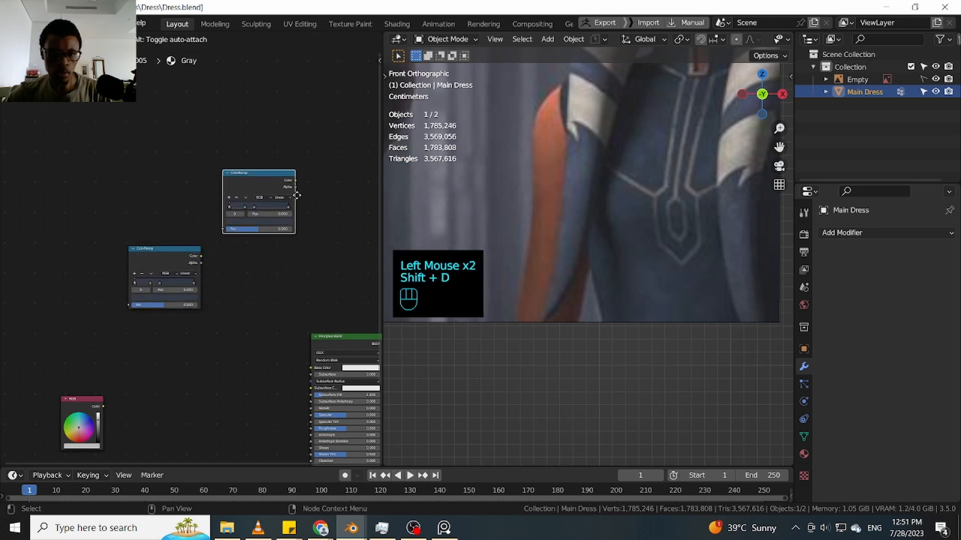
pyautogui.click(266, 223)
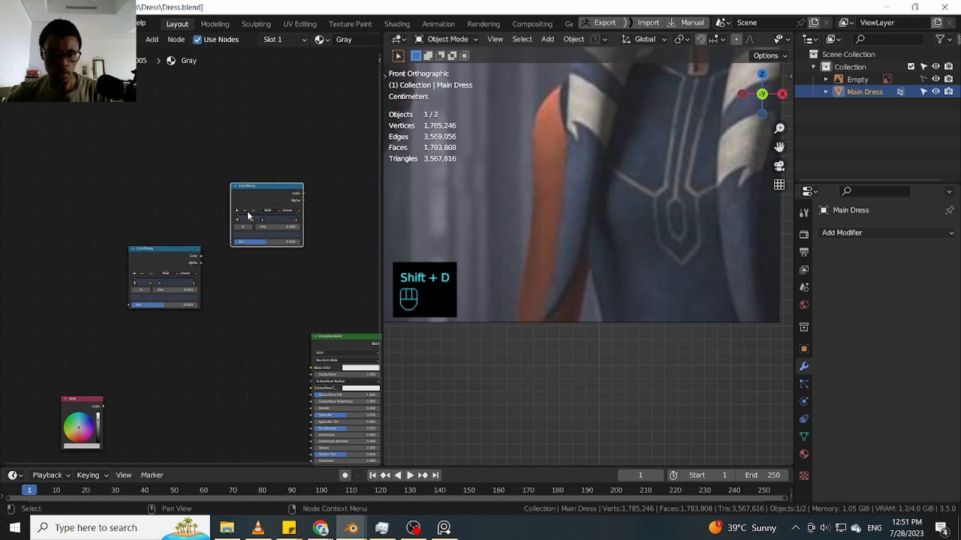
pyautogui.press('r')
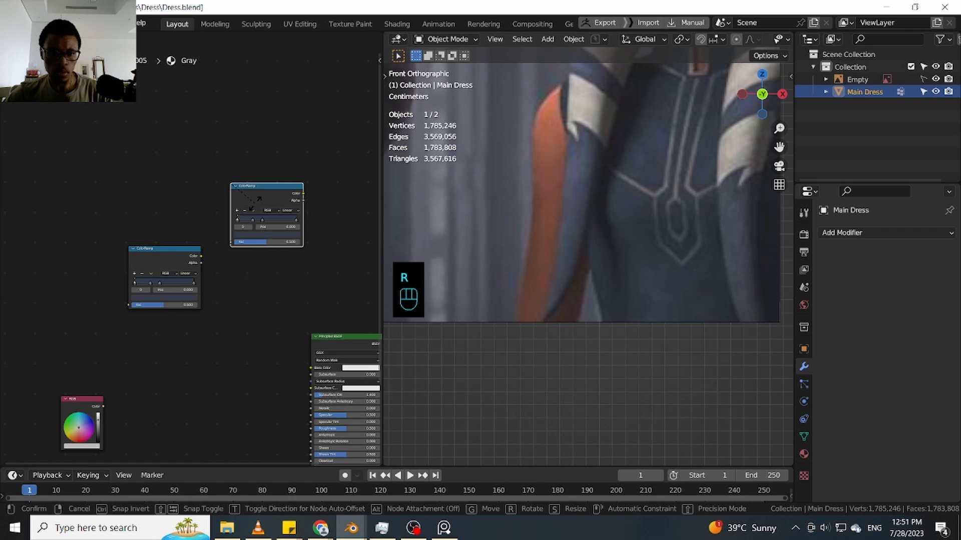
pyautogui.rightClick(254, 204)
pyautogui.press('BackSpace')
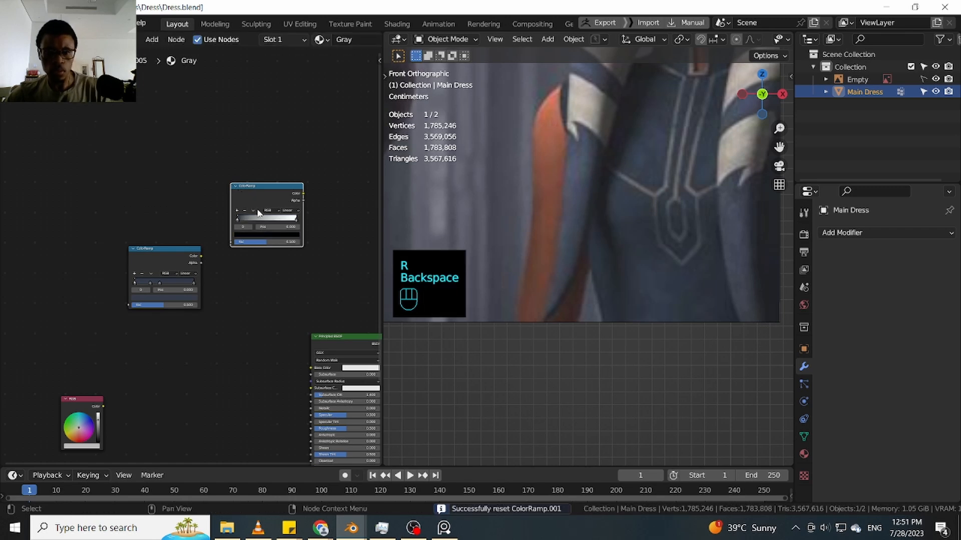
# Sample the blue tones across the dress's chest from the reference image into the duplicated ColorRamp
pyautogui.press('e')
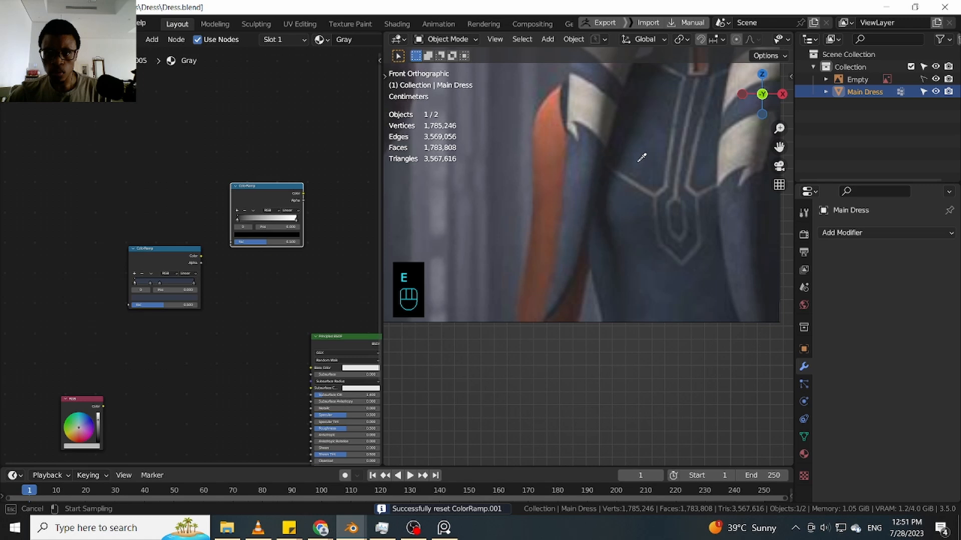
pyautogui.moveTo(642, 158)
pyautogui.mouseDown()
pyautogui.moveTo(663, 129)
pyautogui.moveTo(656, 136)
pyautogui.mouseUp()
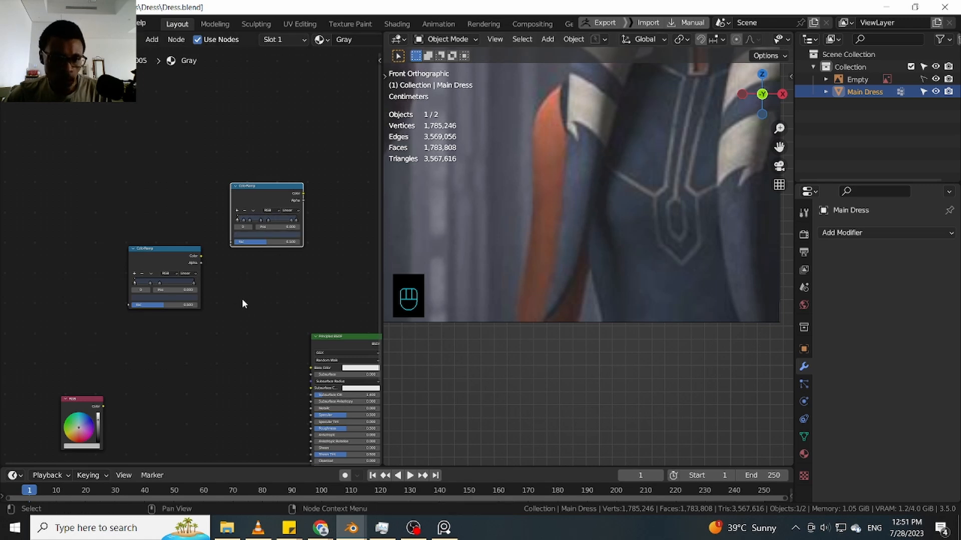
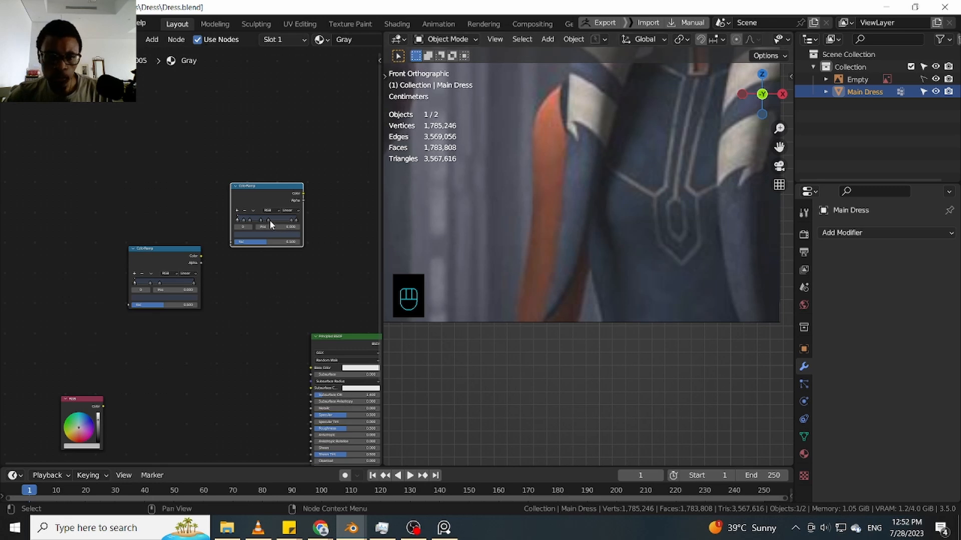
pyautogui.keyDown('ctrl'); pyautogui.moveTo(650, 166); pyautogui.dragTo(619, 205, button='middle'); pyautogui.keyUp('ctrl')
pyautogui.click(619, 206)
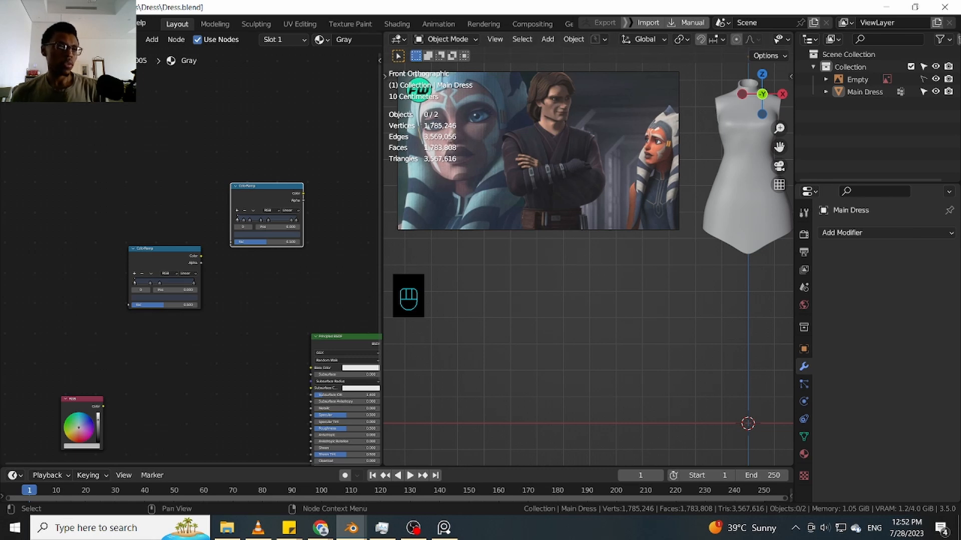
# Switch to PureRef and examine the full-body reference image for the dress's torso and skirt colors
pyautogui.moveTo(0, 378); pyautogui.dragTo(237, 262, button='right')
pyautogui.scroll(-9, 198, 265)
pyautogui.moveTo(198, 265); pyautogui.dragTo(459, 303, button='middle')
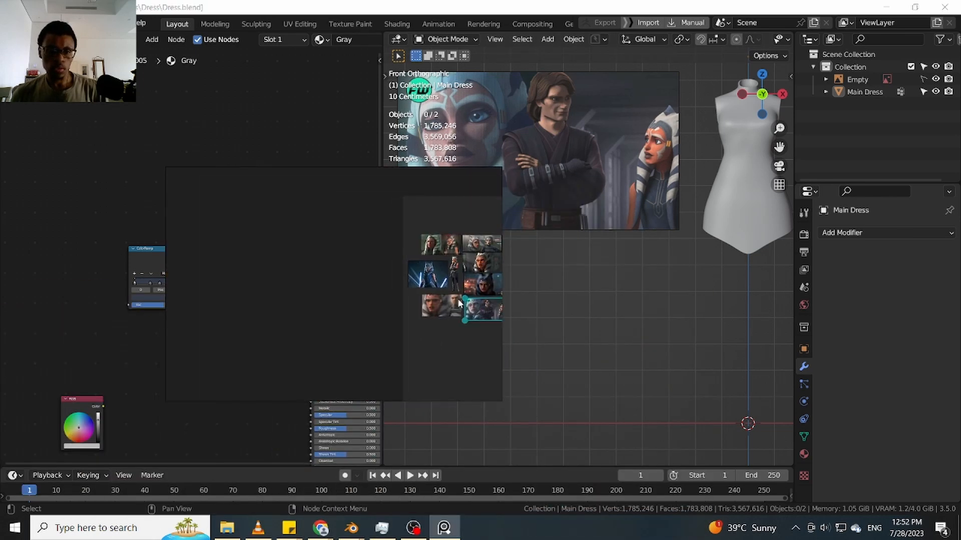
pyautogui.scroll(10, 459, 303)
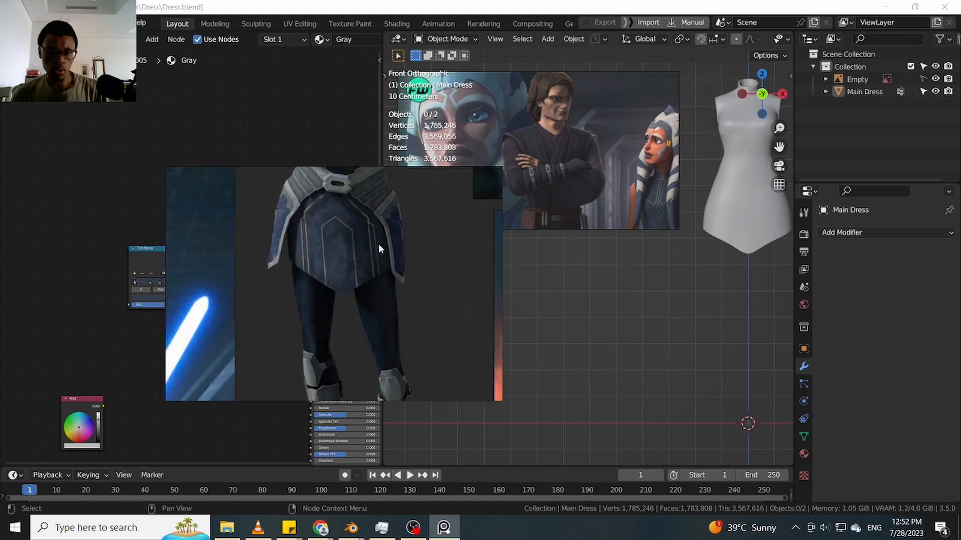
pyautogui.scroll(-4, 378, 247)
pyautogui.scroll(1, 360, 245)
pyautogui.scroll(-2, 359, 244)
pyautogui.moveTo(358, 244); pyautogui.dragTo(343, 328, button='middle')
pyautogui.scroll(4, 355, 330)
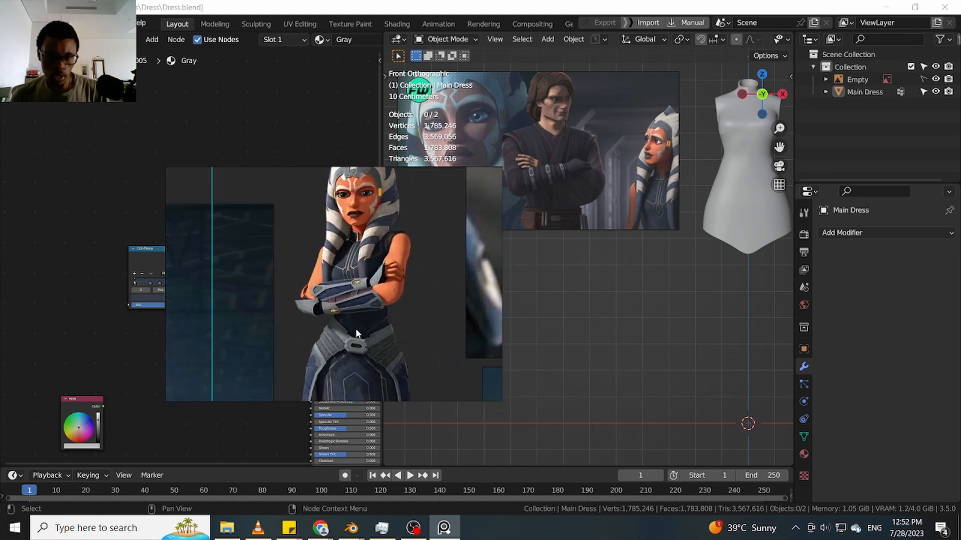
pyautogui.scroll(4, 365, 336)
pyautogui.scroll(-4, 355, 315)
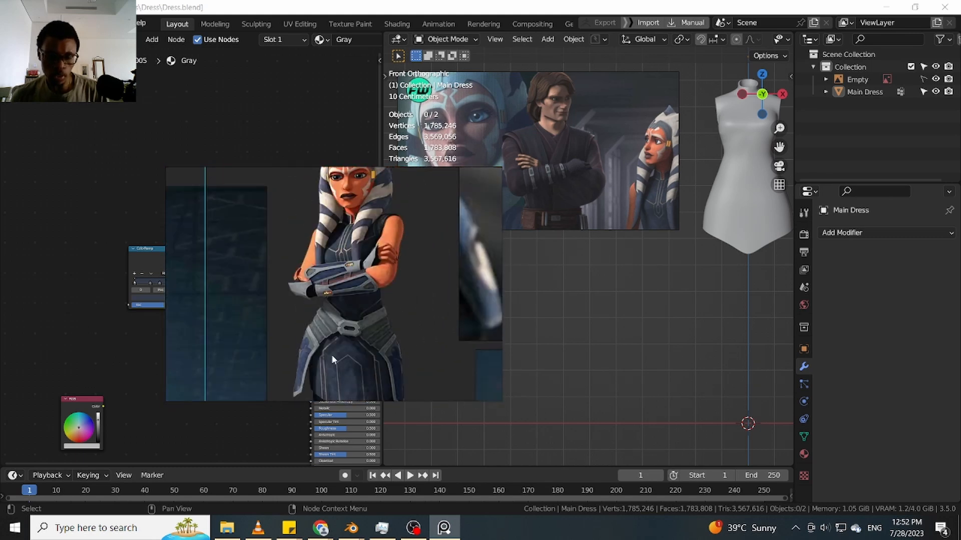
pyautogui.scroll(-4, 344, 265)
# Export the selected reference images with cropping to the D: drive's Blender\Ahsoka\Textures folder
pyautogui.rightClick(343, 266)
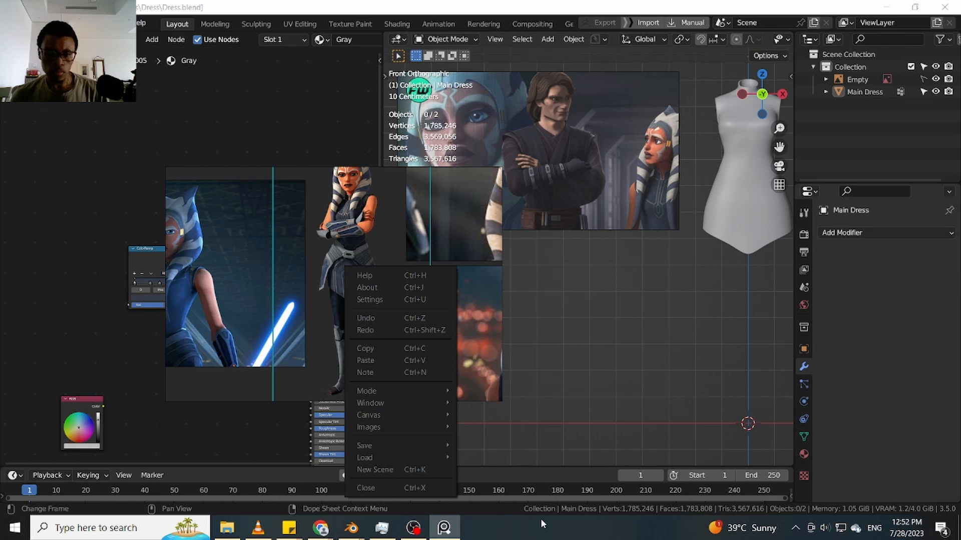
pyautogui.moveTo(429, 444)
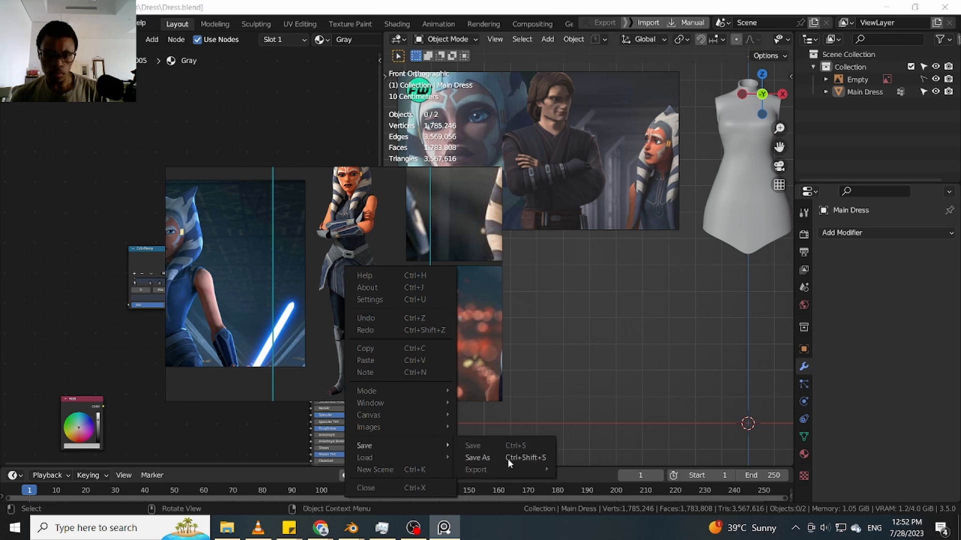
pyautogui.moveTo(513, 469)
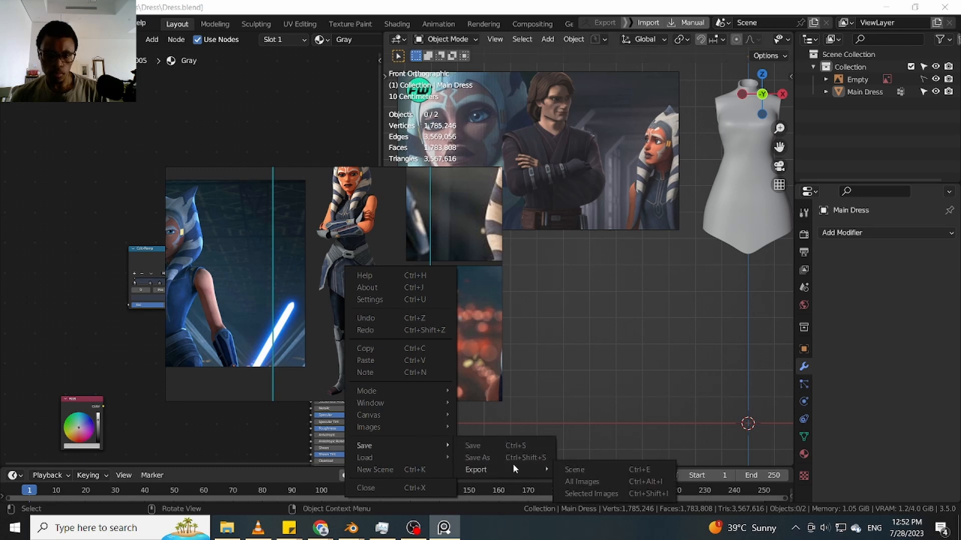
pyautogui.click(613, 489)
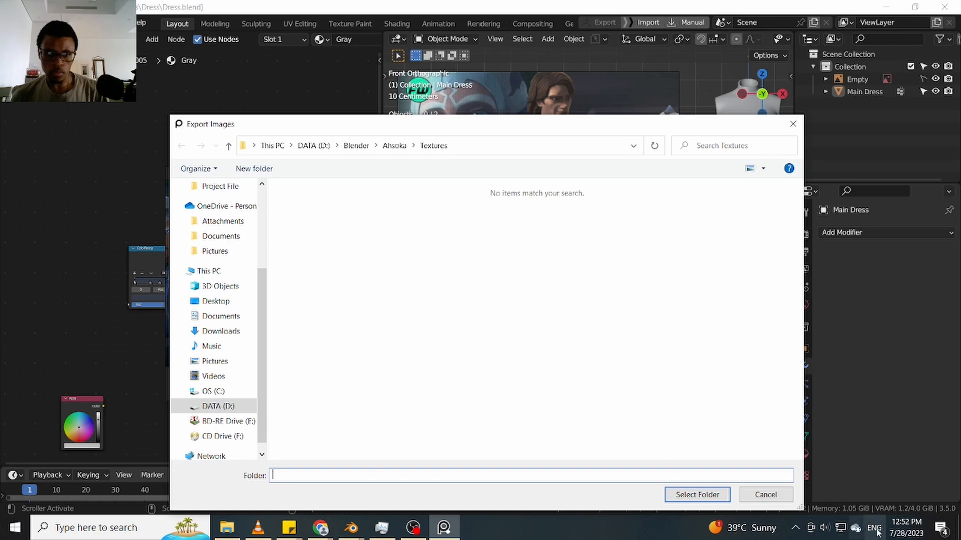
pyautogui.click(691, 494)
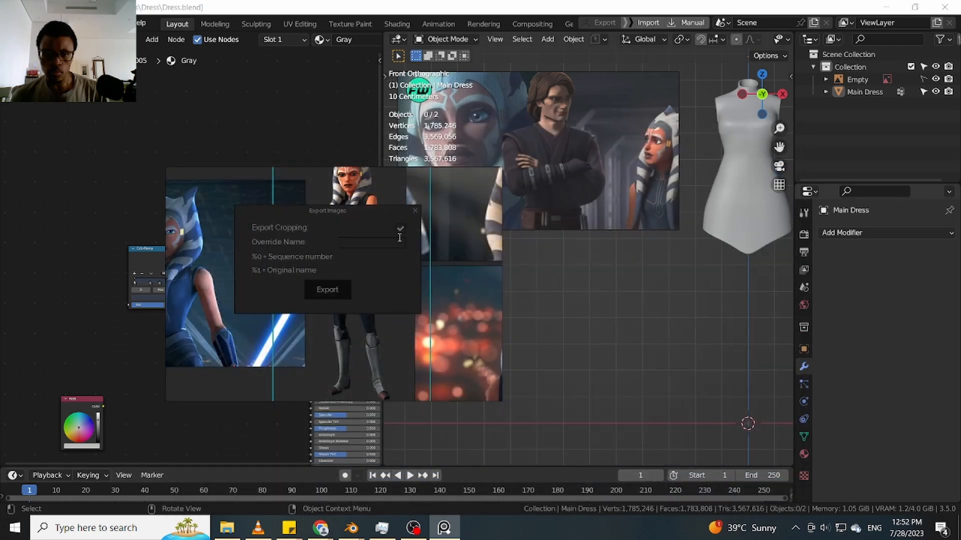
pyautogui.click(327, 290)
# Return to Blender and reset the duplicated ColorRamp node to its default black-to-white gradient
pyautogui.scroll(-2, 215, 263)
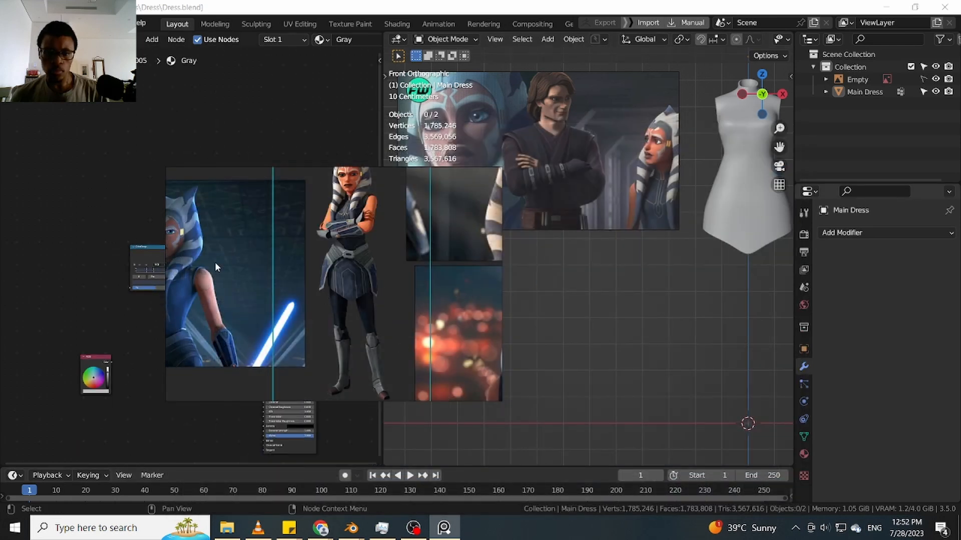
pyautogui.scroll(-2, 419, 310)
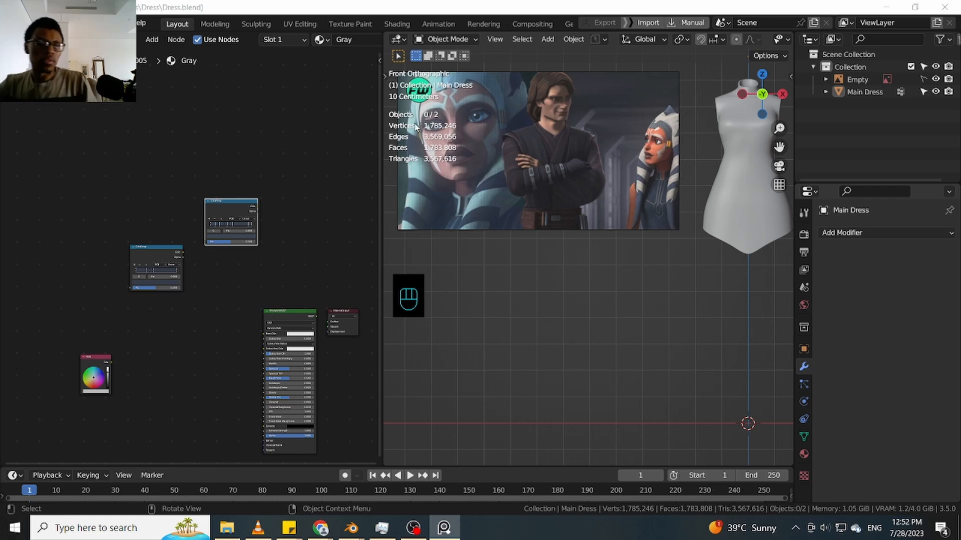
pyautogui.click(290, 205)
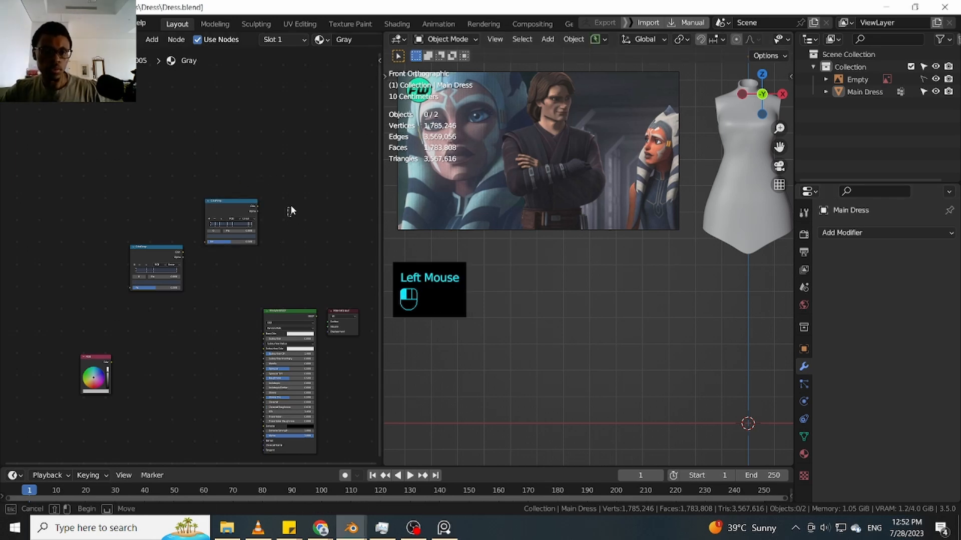
pyautogui.keyDown('shift'); pyautogui.moveTo(300, 203); pyautogui.dragTo(302, 172, button='middle'); pyautogui.keyUp('shift')
pyautogui.keyDown('ctrl'); pyautogui.moveTo(269, 227); pyautogui.dragTo(288, 175, button='middle'); pyautogui.keyUp('ctrl')
pyautogui.keyDown('ctrl'); pyautogui.moveTo(278, 198); pyautogui.dragTo(291, 134, button='middle'); pyautogui.keyUp('ctrl')
pyautogui.keyDown('shift'); pyautogui.moveTo(260, 213); pyautogui.dragTo(306, 259, button='middle'); pyautogui.keyUp('shift')
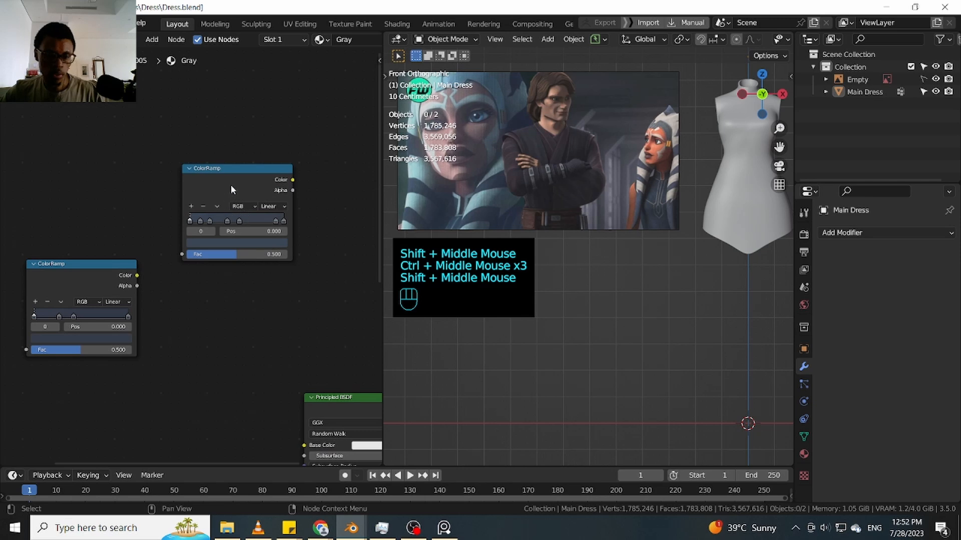
pyautogui.press('BackSpace')
pyautogui.click(256, 191)
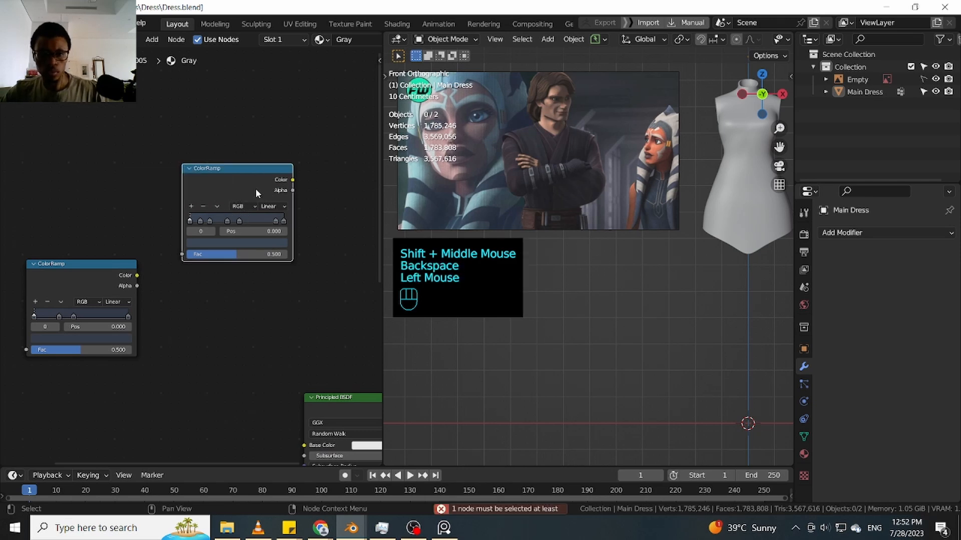
pyautogui.press('BackSpace')
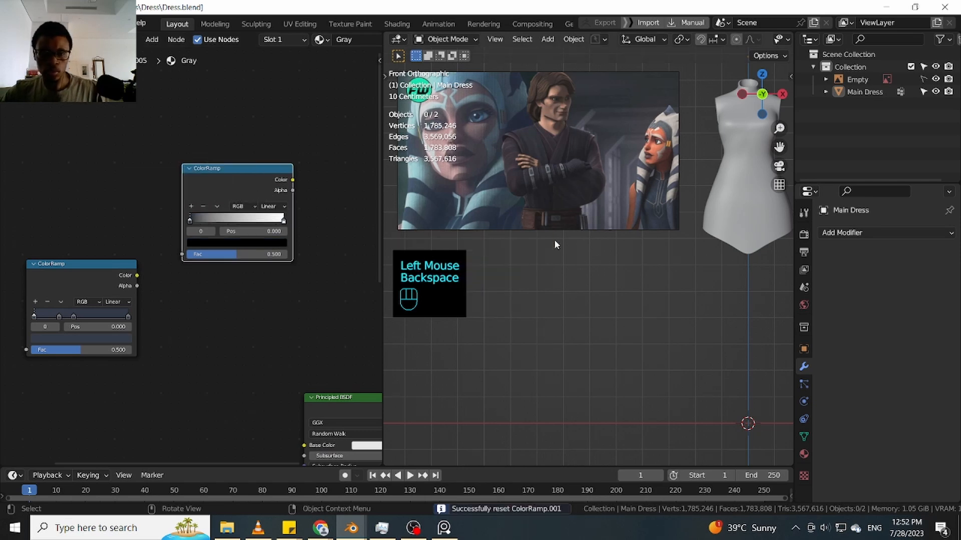
# Add the full-body character picture 1.png from the Ahsoka Textures folder as a reference image in the front view
pyautogui.click(572, 262)
pyautogui.keyDown('shift'); pyautogui.moveTo(572, 262); pyautogui.dragTo(598, 293, button='middle'); pyautogui.keyUp('shift')
pyautogui.hotkey('shift', 'a')
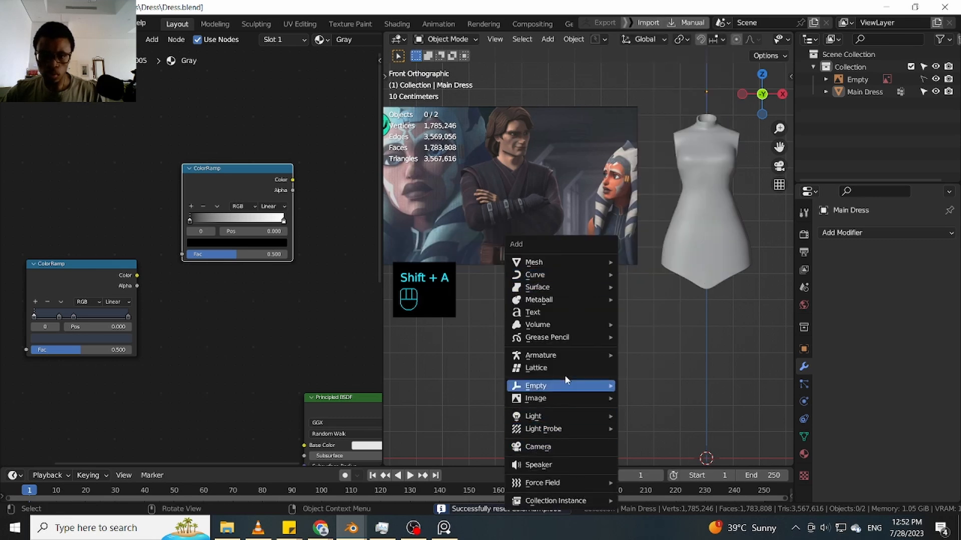
pyautogui.moveTo(563, 386)
pyautogui.moveTo(592, 400)
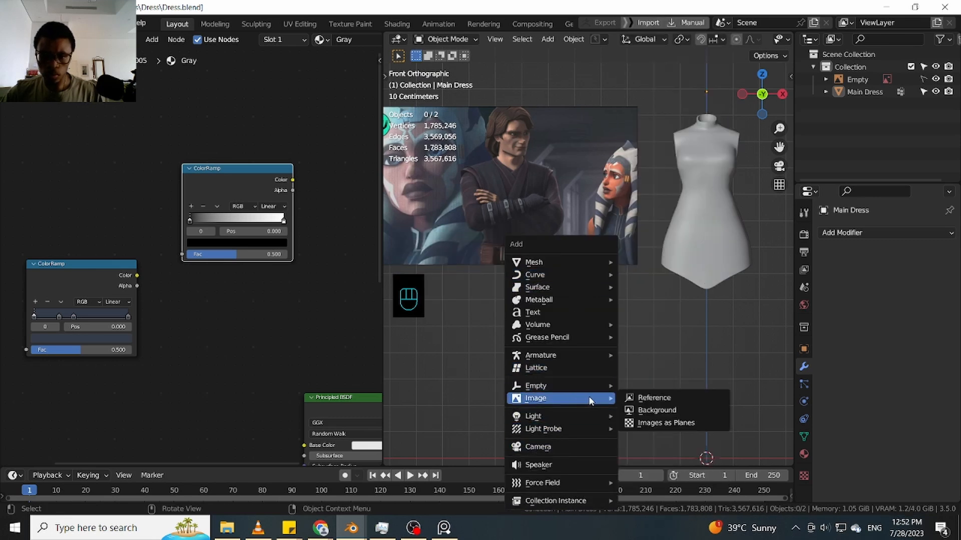
pyautogui.click(645, 398)
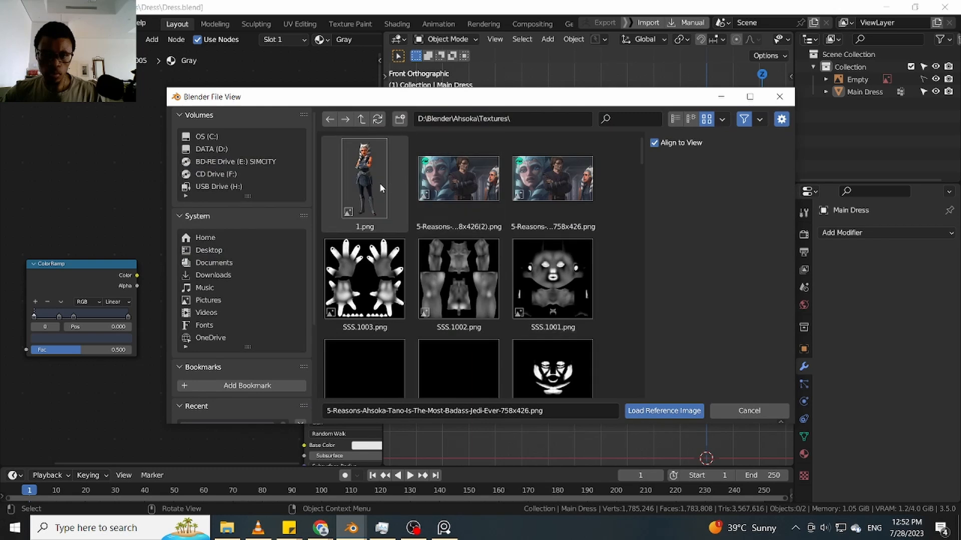
pyautogui.click(378, 182)
pyautogui.click(670, 412)
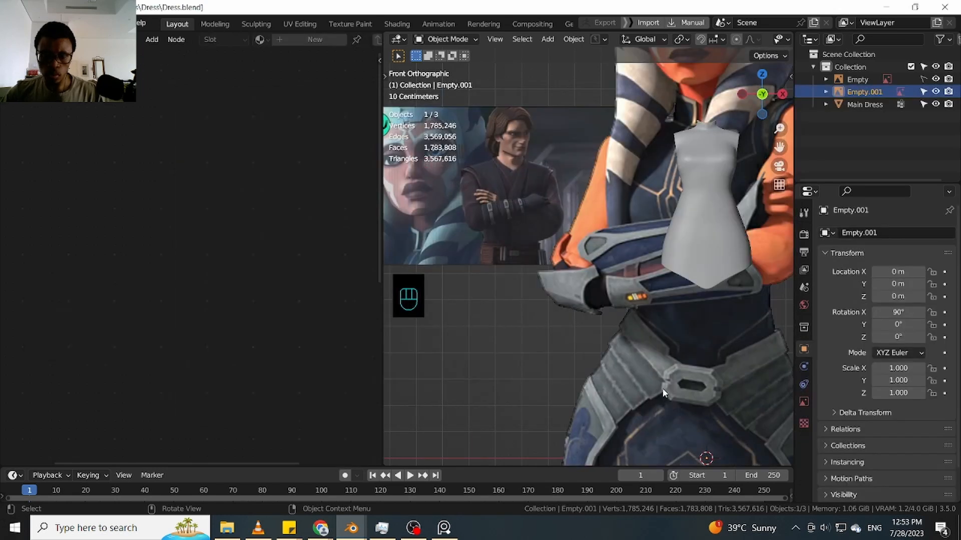
# Scale the new full-body reference image to about 0.16 and move it beside the dress, over the wide reference picture
pyautogui.keyDown('ctrl'); pyautogui.moveTo(596, 311); pyautogui.dragTo(608, 326, button='middle'); pyautogui.keyUp('ctrl')
pyautogui.press('s')
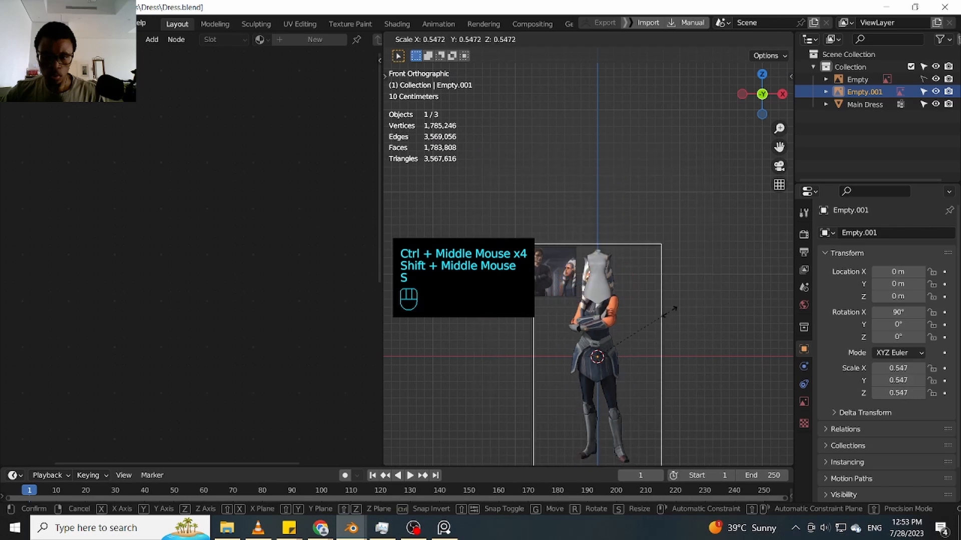
pyautogui.click(614, 342)
pyautogui.press('g')
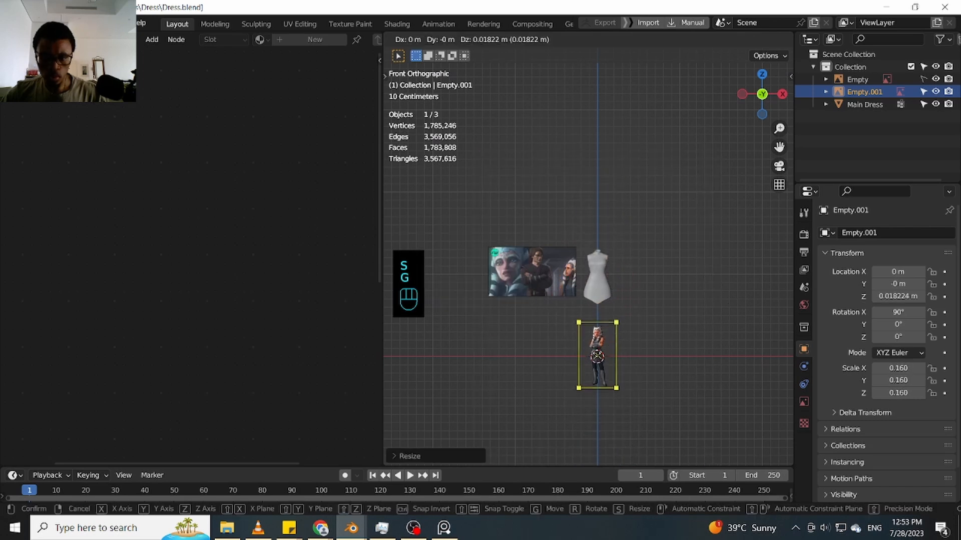
pyautogui.click(576, 273)
pyautogui.moveTo(677, 276); pyautogui.dragTo(622, 333)
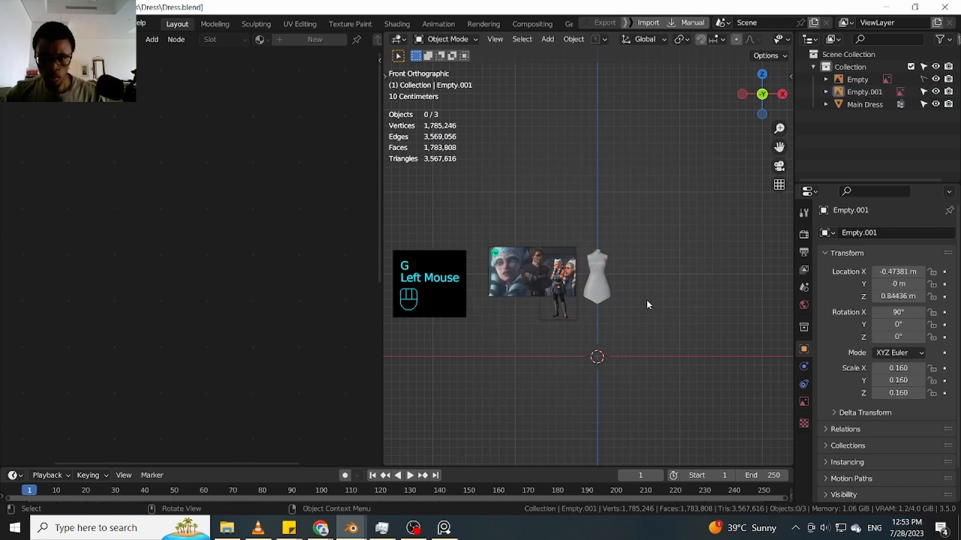
# Move the full-body reference image back behind the dress along Y to about 0.95 m, near the wide reference picture
pyautogui.moveTo(639, 328); pyautogui.dragTo(568, 380, button='middle')
pyautogui.click(586, 270)
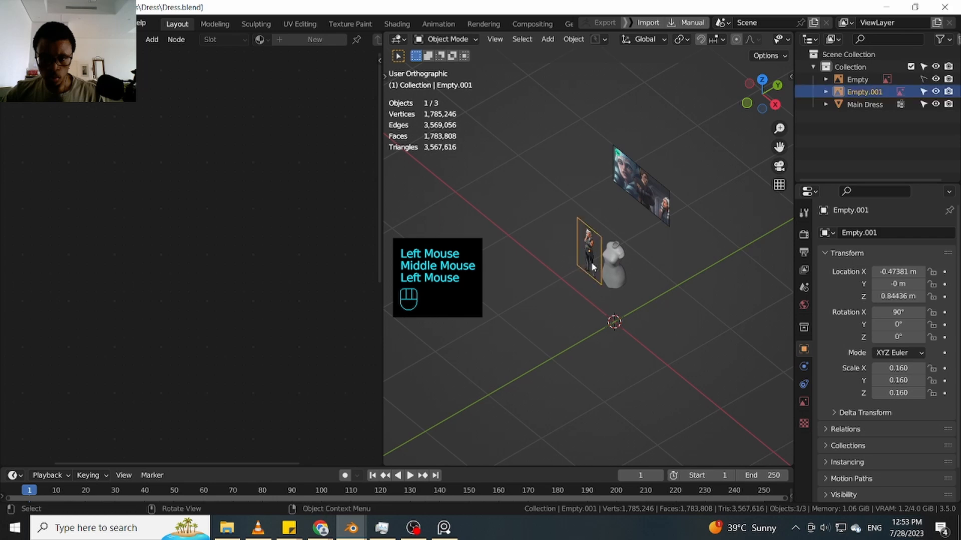
pyautogui.press('g')
pyautogui.click(674, 277)
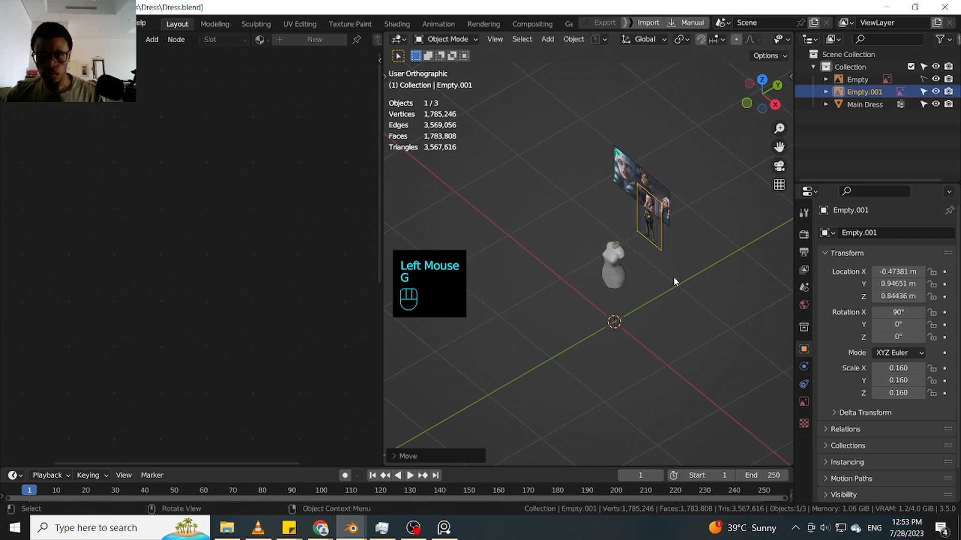
pyautogui.keyDown('alt'); pyautogui.moveTo(673, 277); pyautogui.dragTo(721, 337, button='middle'); pyautogui.keyUp('alt')
pyautogui.press('KP_1')
# Reposition the full-body reference over the middle of the wide picture, at about X -0.73 m and Z 1.06 m
pyautogui.press('g')
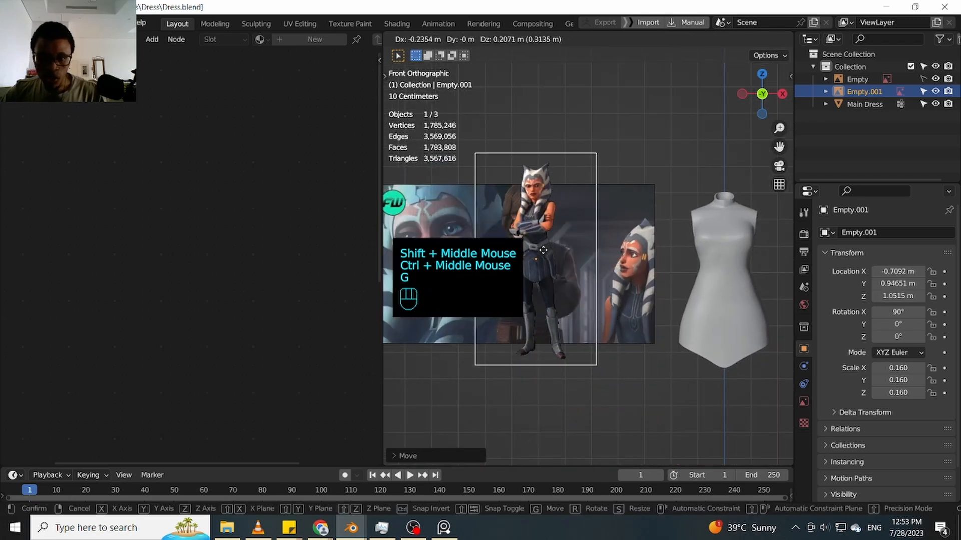
pyautogui.click(556, 250)
pyautogui.keyDown('ctrl'); pyautogui.moveTo(626, 391); pyautogui.dragTo(707, 356, button='middle'); pyautogui.keyUp('ctrl')
pyautogui.press('g')
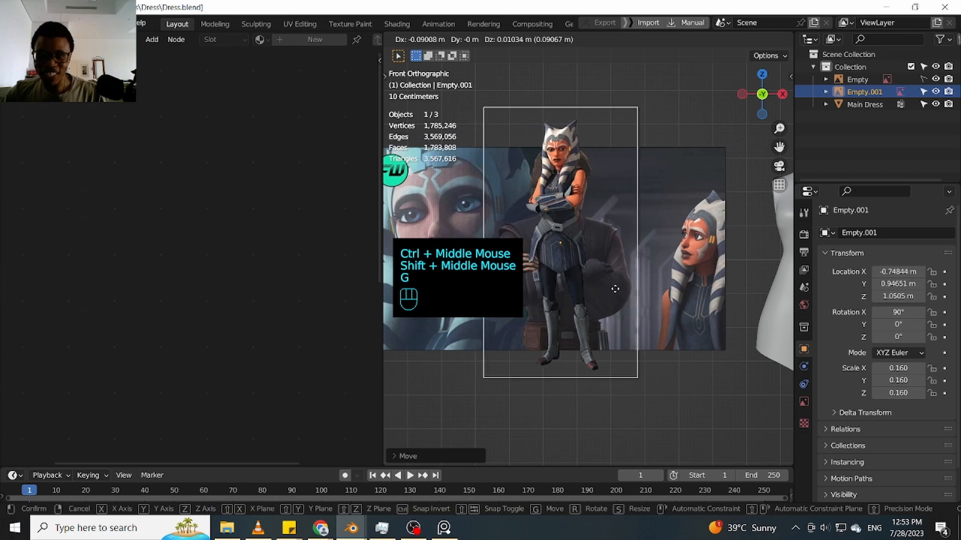
pyautogui.click(619, 286)
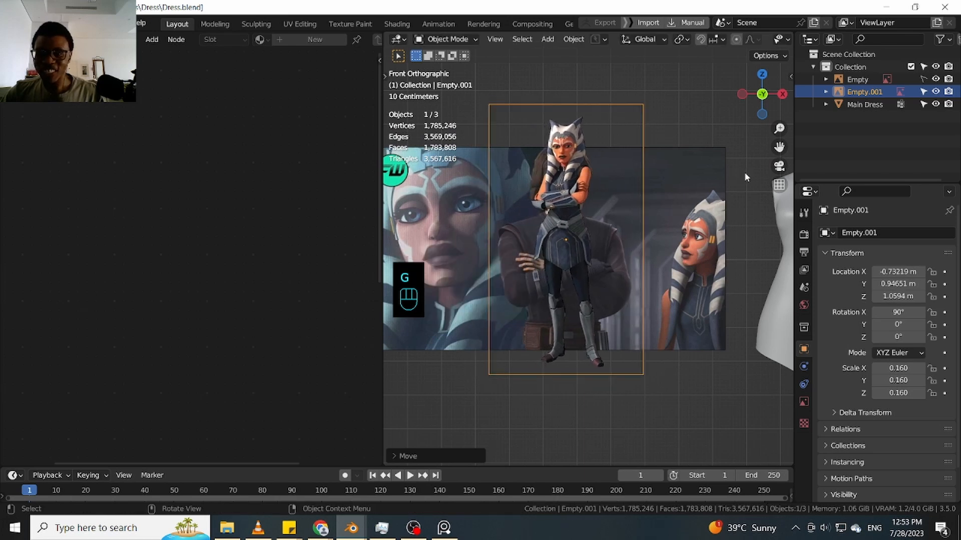
pyautogui.click(595, 271)
pyautogui.keyDown('shift'); pyautogui.moveTo(738, 242); pyautogui.dragTo(683, 258, button='middle'); pyautogui.keyUp('shift')
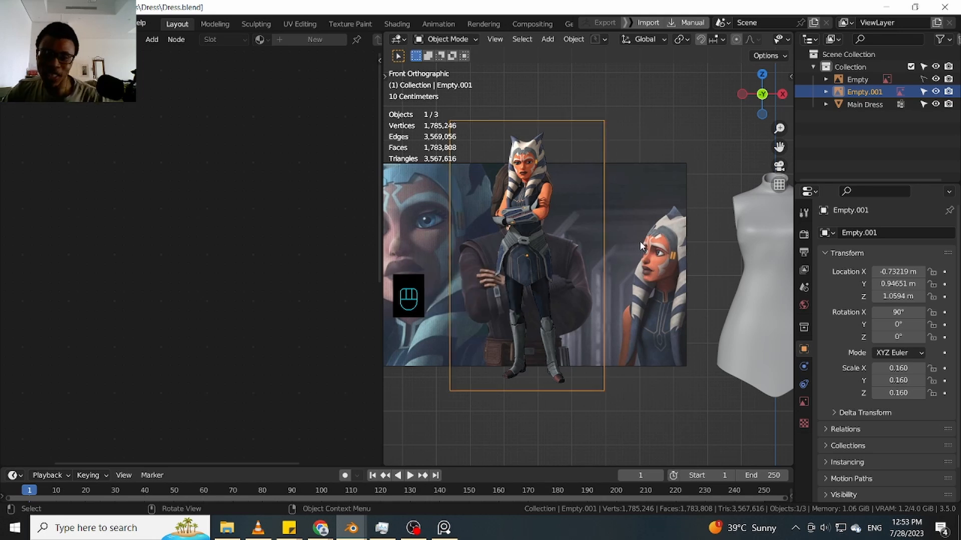
# Make the wide reference image selectable and move both reference images together slightly down and closer to the dress
pyautogui.click(923, 80)
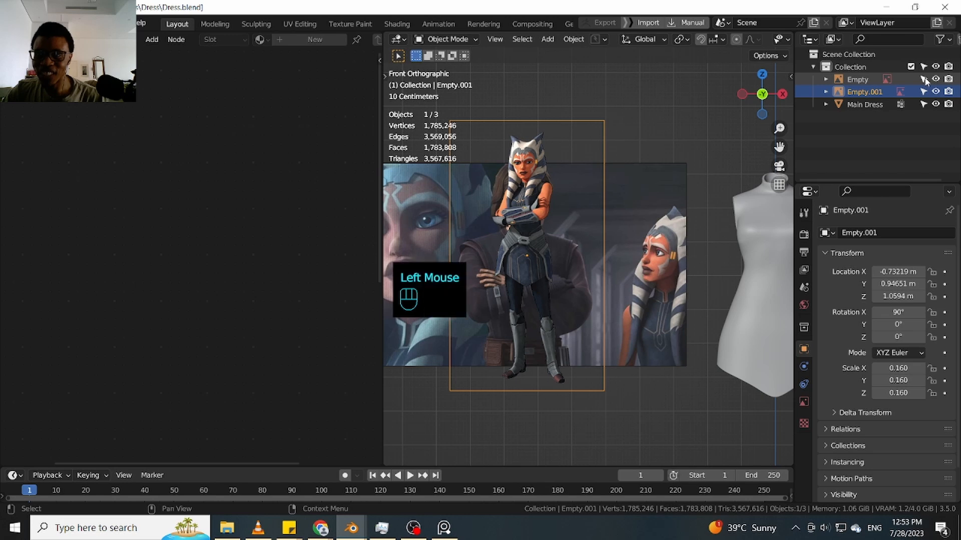
pyautogui.moveTo(708, 205); pyautogui.dragTo(539, 322)
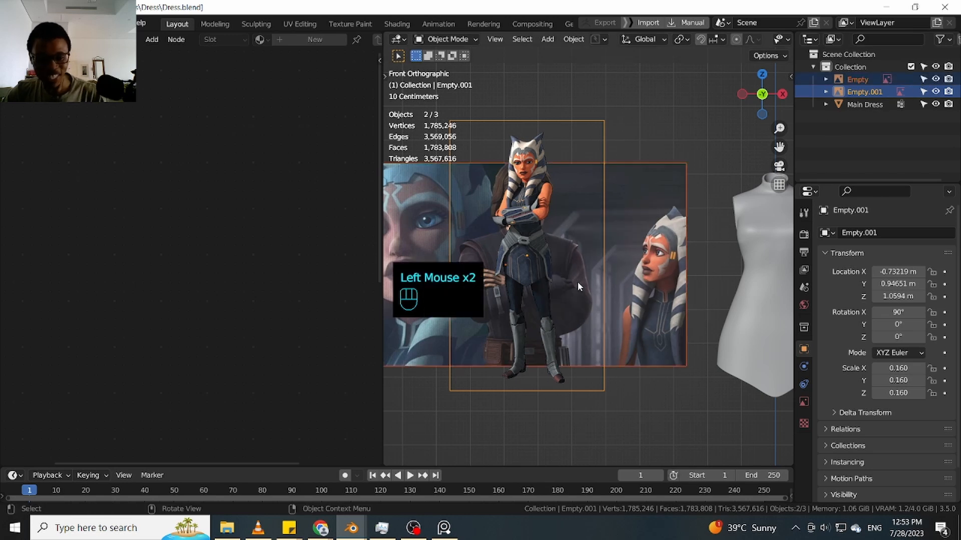
pyautogui.press('g')
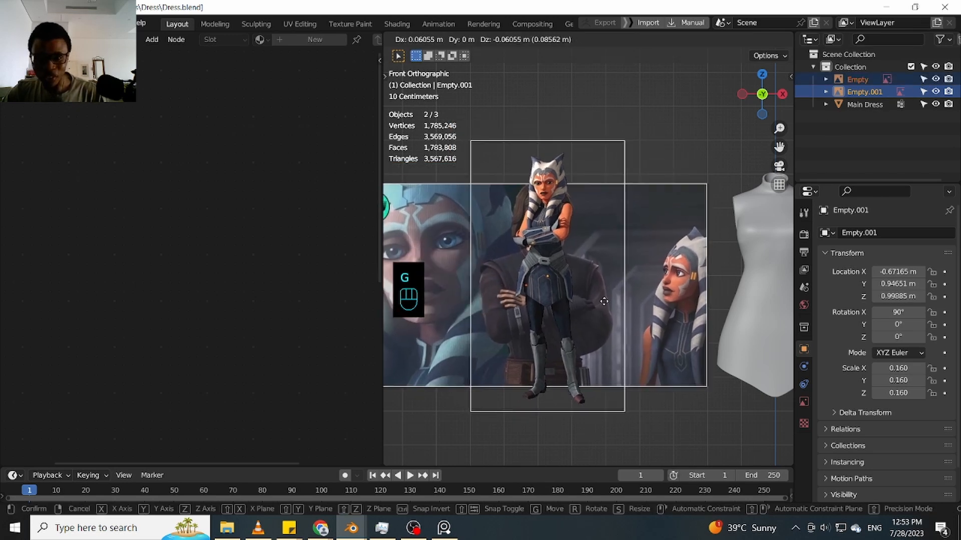
pyautogui.click(604, 301)
pyautogui.click(710, 129)
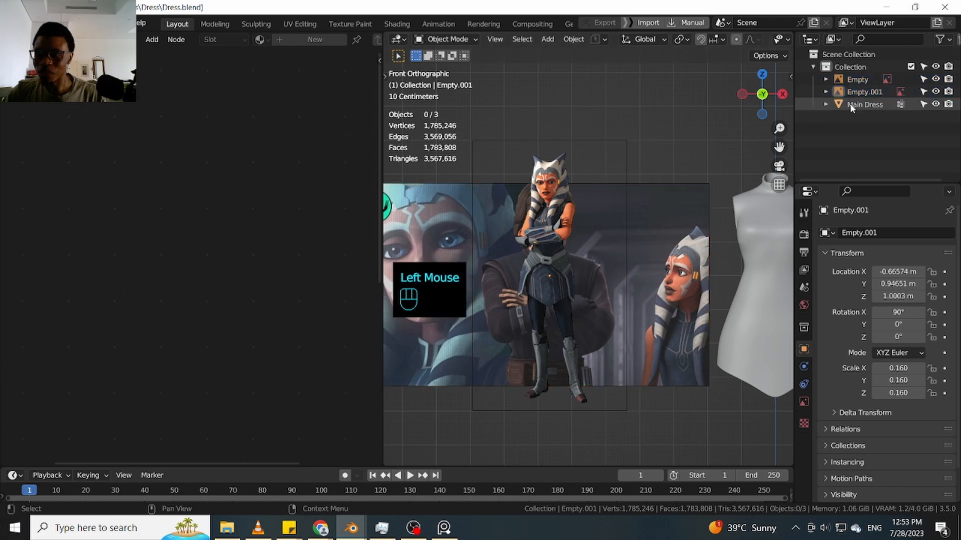
# Make both reference images unselectable in the viewport and select the Main Dress object
pyautogui.click(923, 92)
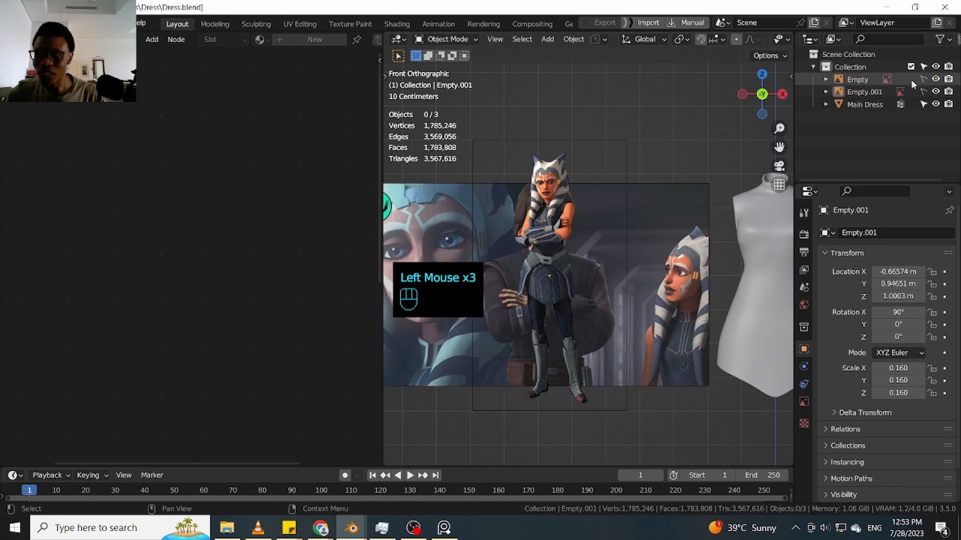
pyautogui.keyDown('shift'); pyautogui.moveTo(710, 196); pyautogui.dragTo(602, 197, button='middle'); pyautogui.keyUp('shift')
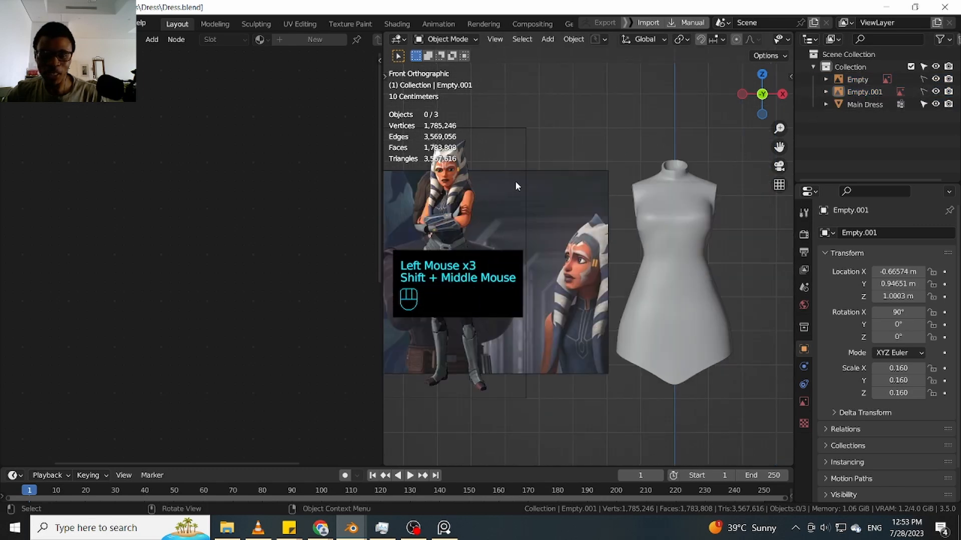
pyautogui.keyDown('shift'); pyautogui.moveTo(644, 131); pyautogui.dragTo(633, 138, button='middle'); pyautogui.keyUp('shift')
pyautogui.click(666, 248)
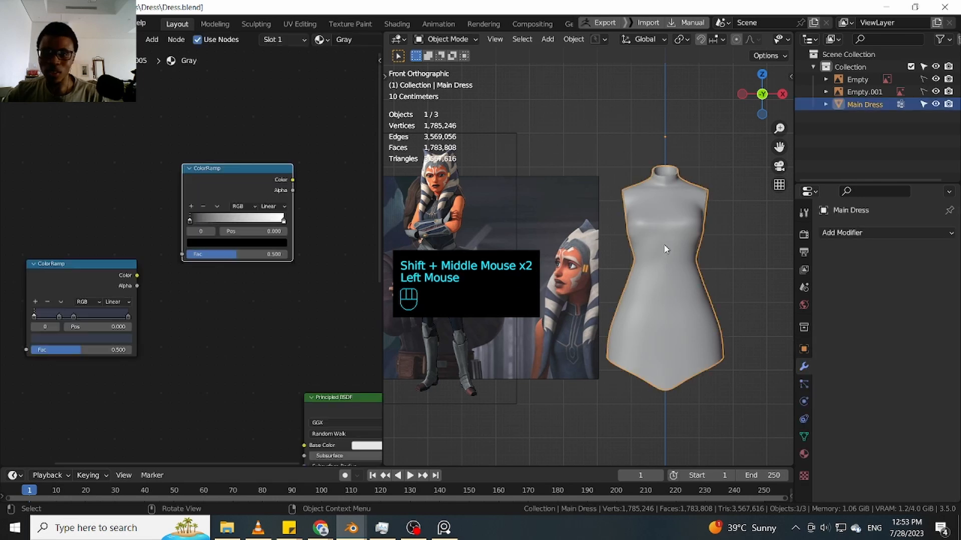
# Widen the 3D viewport against the node editor, keeping the ColorRamp nodes beside the full-body reference's skirt
pyautogui.keyDown('shift'); pyautogui.moveTo(728, 197); pyautogui.dragTo(704, 214, button='middle'); pyautogui.keyUp('shift')
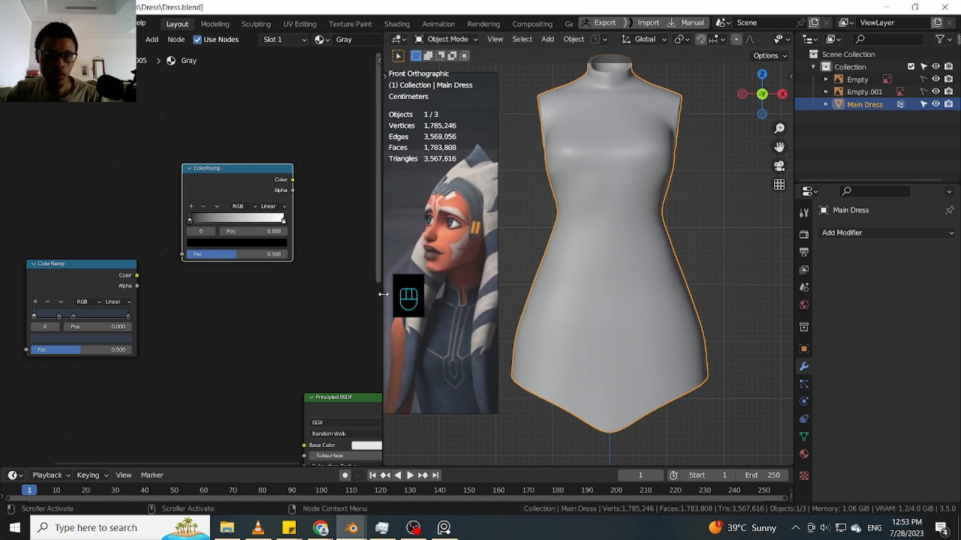
pyautogui.moveTo(379, 296); pyautogui.dragTo(314, 297)
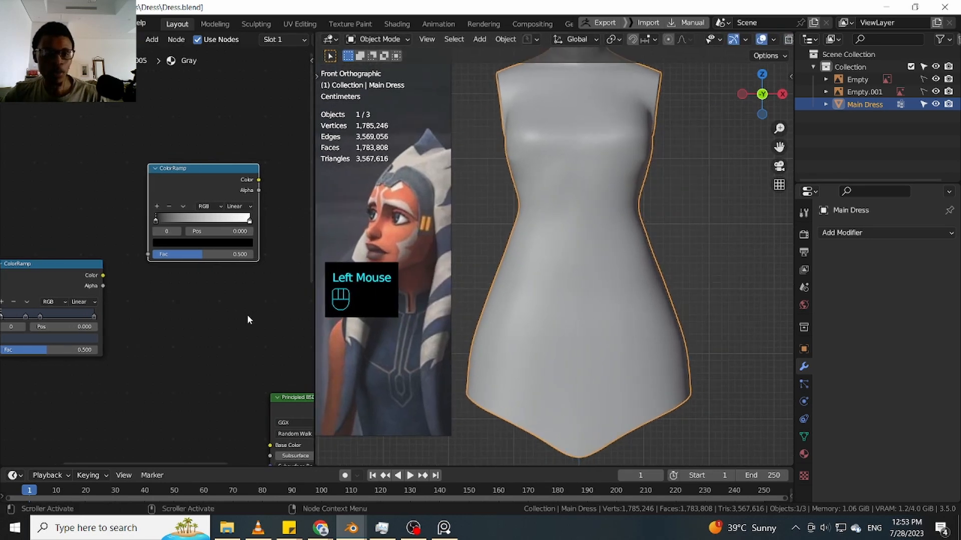
pyautogui.keyDown('ctrl'); pyautogui.moveTo(278, 290); pyautogui.dragTo(225, 343, button='middle'); pyautogui.keyUp('ctrl')
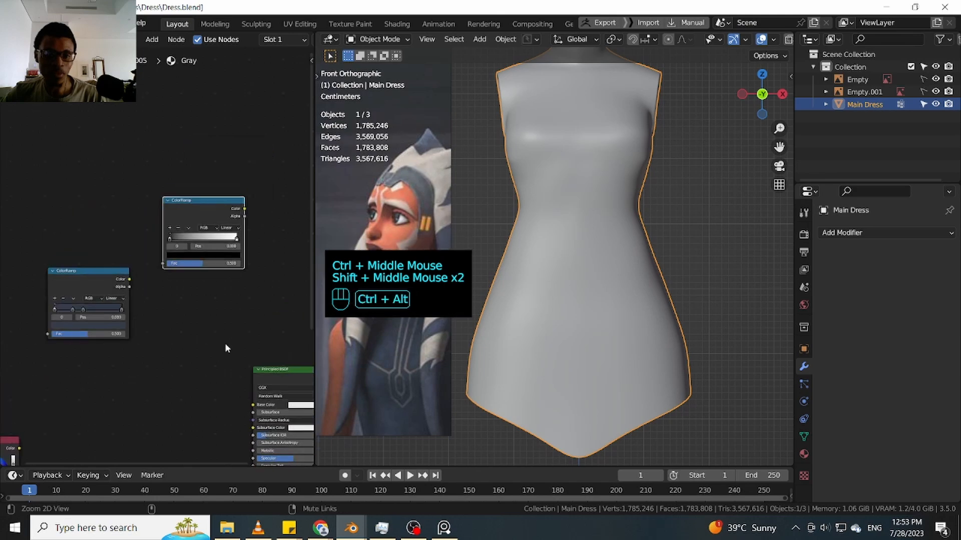
pyautogui.moveTo(511, 225)
pyautogui.keyDown('shift'); pyautogui.mouseDown(button='middle')
pyautogui.moveTo(544, 232)
pyautogui.moveTo(644, 222)
pyautogui.mouseUp(button='middle'); pyautogui.keyUp('shift')
pyautogui.keyDown('shift'); pyautogui.moveTo(593, 240); pyautogui.dragTo(688, 225, button='middle'); pyautogui.keyUp('shift')
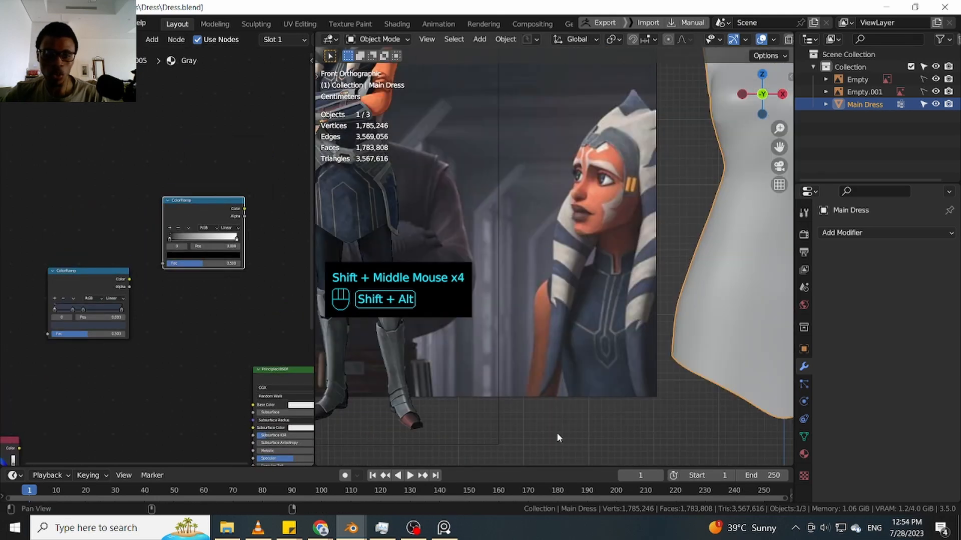
pyautogui.keyDown('shift'); pyautogui.moveTo(600, 434); pyautogui.dragTo(668, 432, button='middle'); pyautogui.keyUp('shift')
pyautogui.keyDown('shift'); pyautogui.moveTo(548, 402); pyautogui.dragTo(600, 401, button='middle'); pyautogui.keyUp('shift')
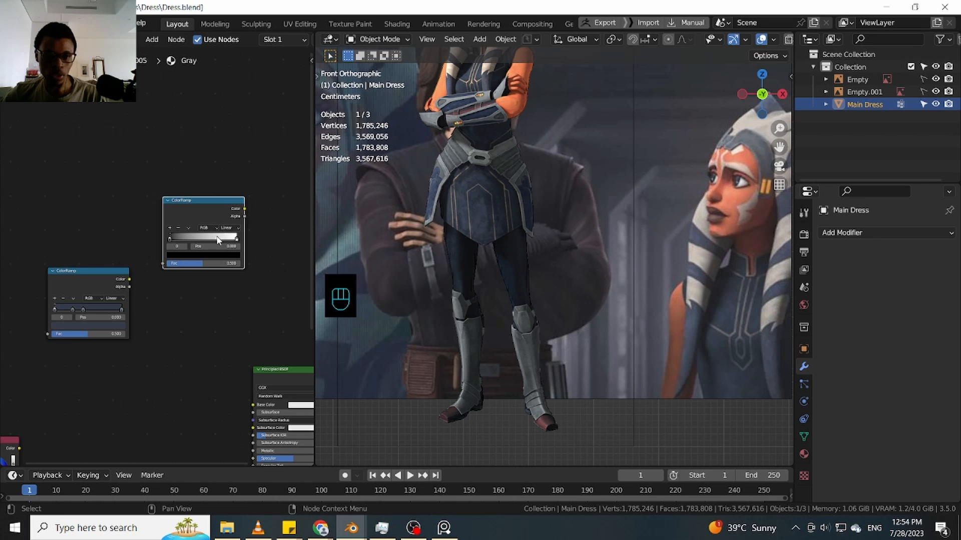
# Sample the blue tones across the skirt of the full-body reference image into the reset ColorRamp
pyautogui.press('e')
pyautogui.press('r')
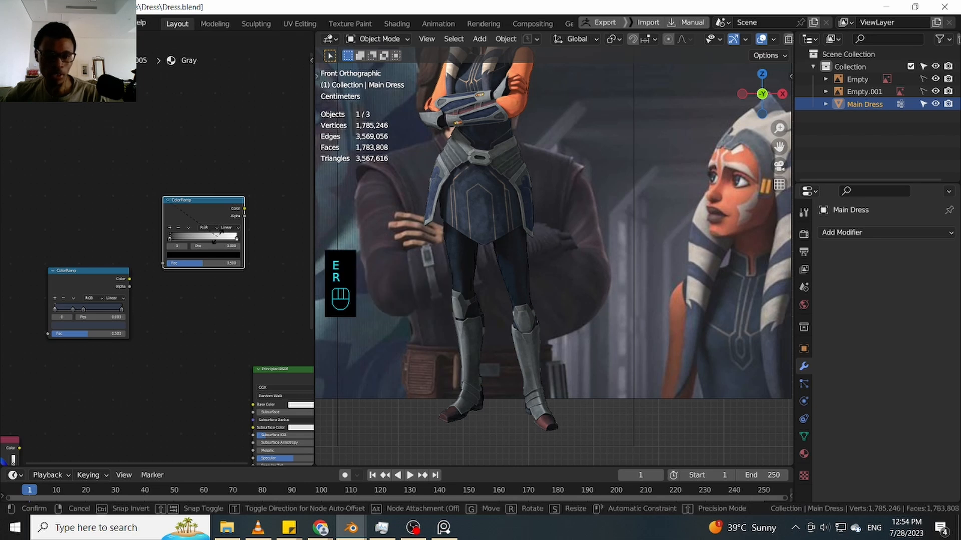
pyautogui.rightClick(215, 240)
pyautogui.press('e')
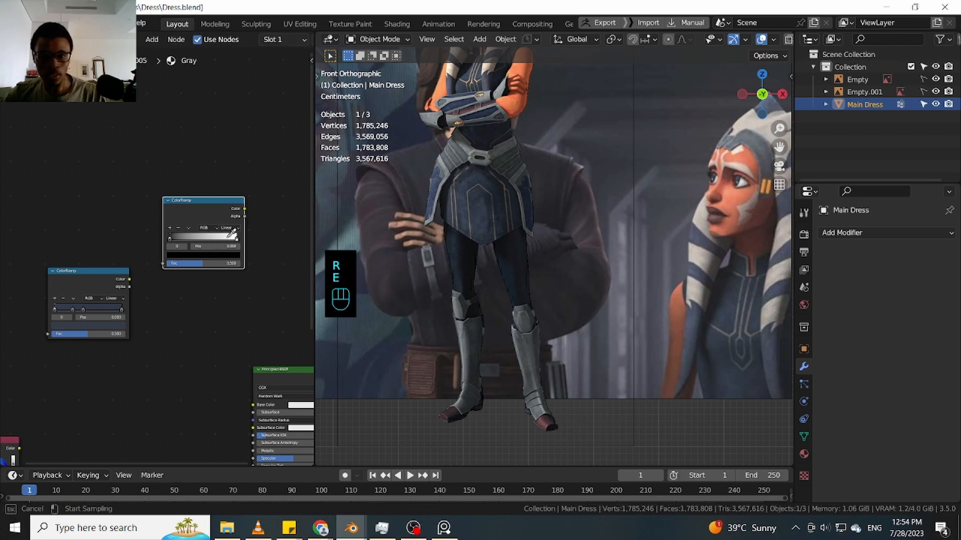
pyautogui.moveTo(484, 205); pyautogui.dragTo(466, 203)
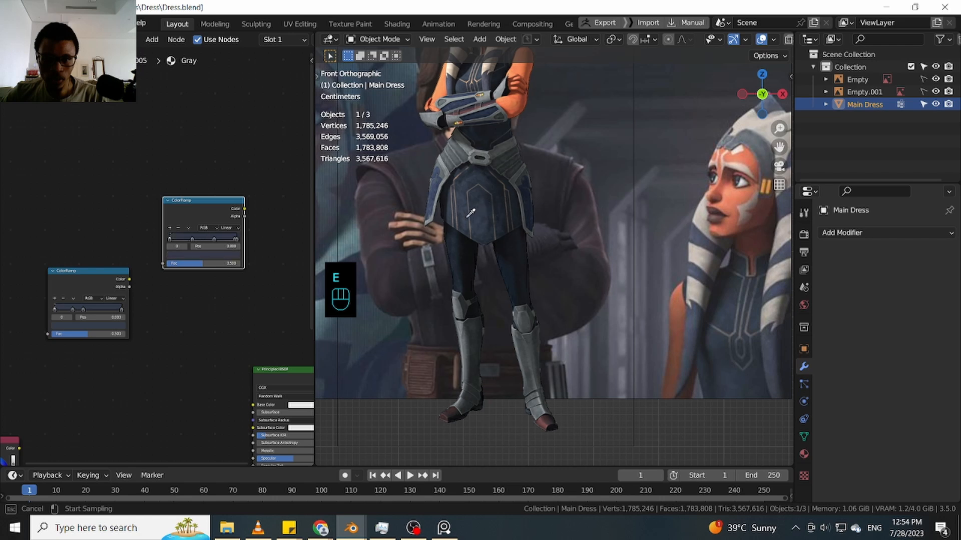
# Arrange the two ColorRamp nodes close together, with the four-stop ramp below the newly sampled skirt ramp
pyautogui.keyDown('ctrl'); pyautogui.moveTo(249, 301); pyautogui.dragTo(270, 215, button='middle'); pyautogui.keyUp('ctrl')
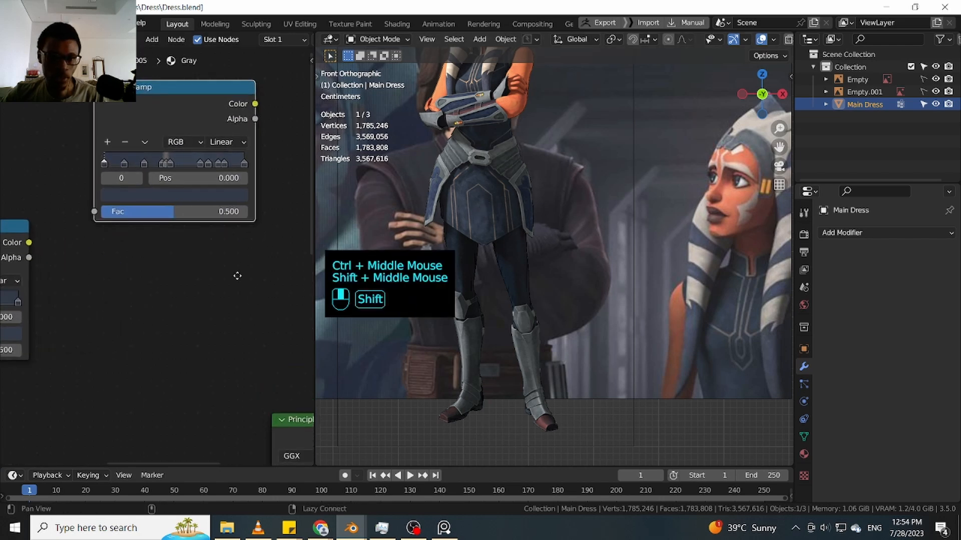
pyautogui.keyDown('shift'); pyautogui.moveTo(238, 275); pyautogui.dragTo(271, 352, button='middle'); pyautogui.keyUp('shift')
pyautogui.keyDown('shift'); pyautogui.moveTo(249, 340); pyautogui.dragTo(308, 333, button='middle'); pyautogui.keyUp('shift')
pyautogui.moveTo(86, 318); pyautogui.dragTo(230, 315)
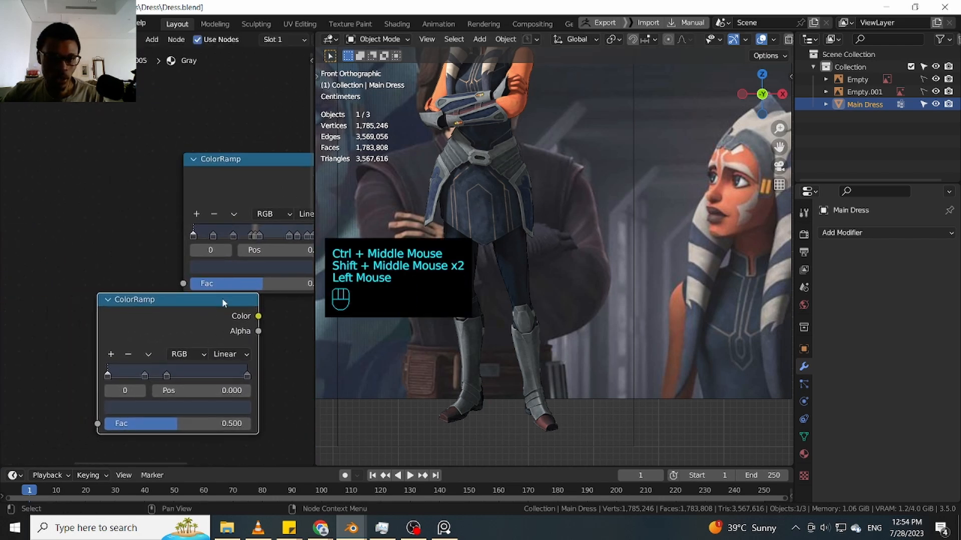
pyautogui.moveTo(279, 189); pyautogui.dragTo(248, 172, button='middle')
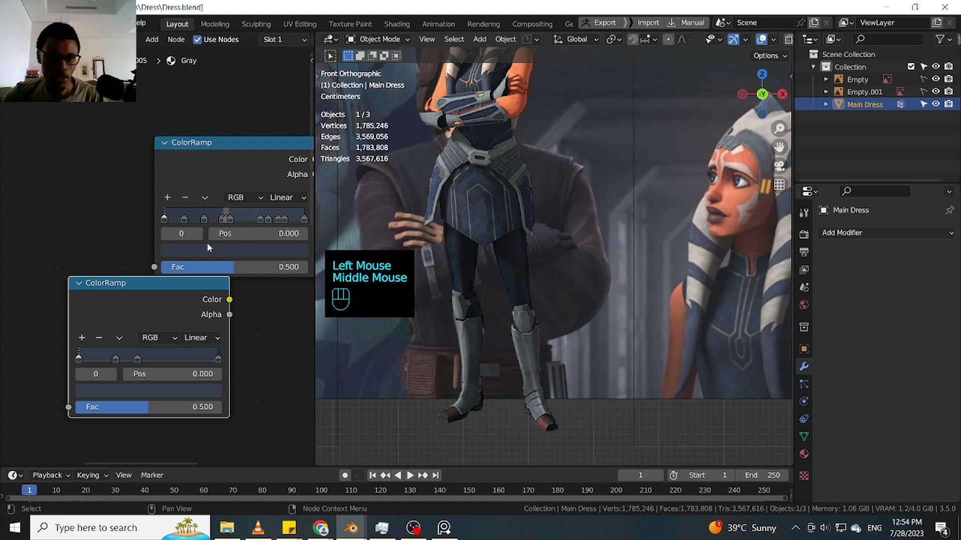
pyautogui.click(173, 301)
pyautogui.doubleClick(182, 328)
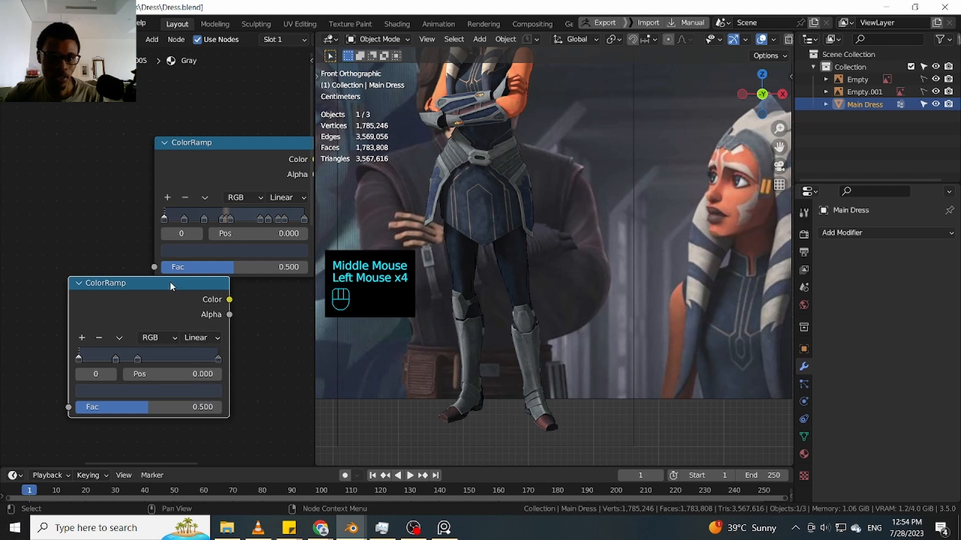
pyautogui.moveTo(169, 281); pyautogui.dragTo(189, 305)
pyautogui.keyDown('ctrl'); pyautogui.moveTo(422, 161); pyautogui.dragTo(430, 127, button='middle'); pyautogui.keyUp('ctrl')
pyautogui.moveTo(218, 173); pyautogui.dragTo(186, 185)
# Set the interpolation of both ColorRamp nodes to Constant
pyautogui.keyDown('ctrl'); pyautogui.moveTo(306, 310); pyautogui.dragTo(276, 250, button='middle'); pyautogui.keyUp('ctrl')
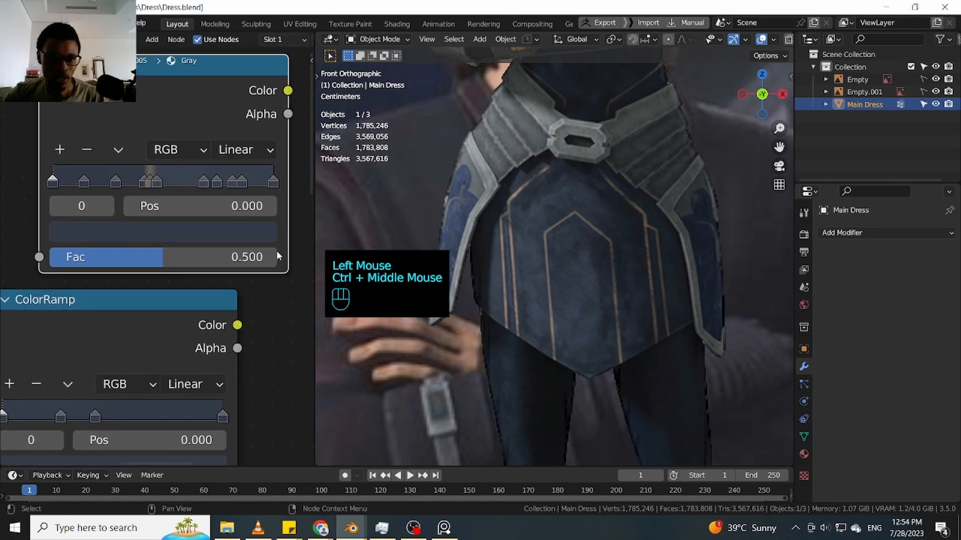
pyautogui.click(268, 152)
pyautogui.click(250, 262)
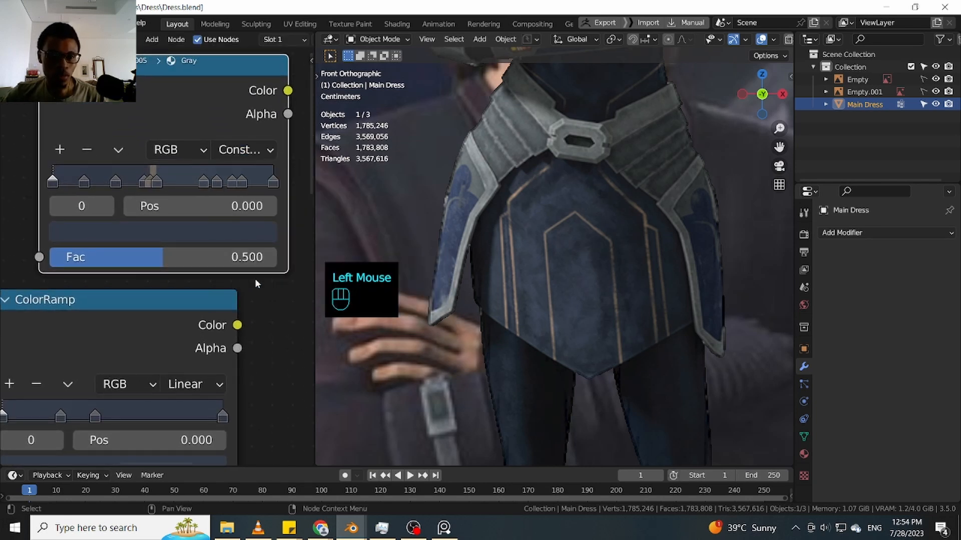
pyautogui.keyDown('shift'); pyautogui.moveTo(223, 353); pyautogui.dragTo(275, 350, button='middle'); pyautogui.keyUp('shift')
pyautogui.click(231, 347)
pyautogui.click(235, 454)
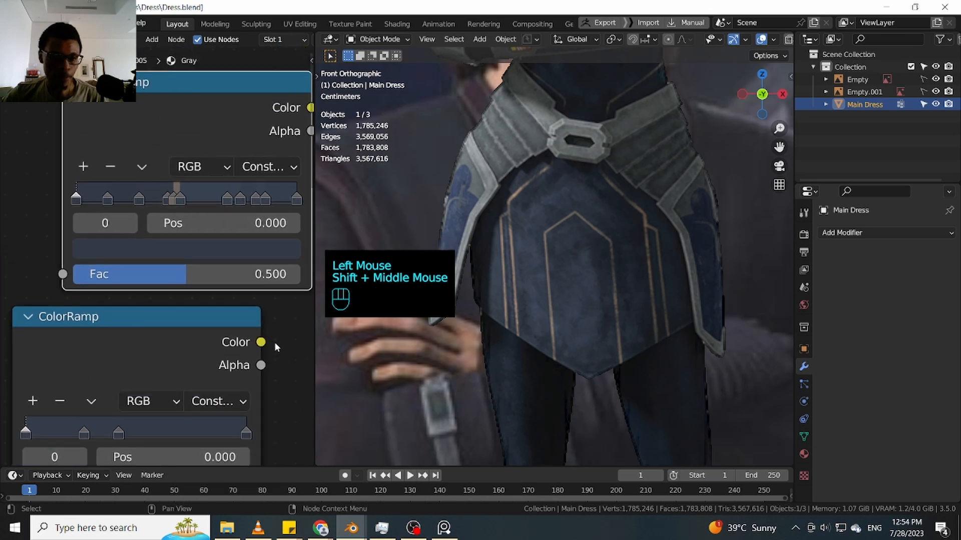
# Remove the brown stop from the upper ColorRamp sampled off the skirt
pyautogui.keyDown('shift'); pyautogui.moveTo(200, 236); pyautogui.dragTo(191, 258, button='middle'); pyautogui.keyUp('shift')
pyautogui.click(164, 221)
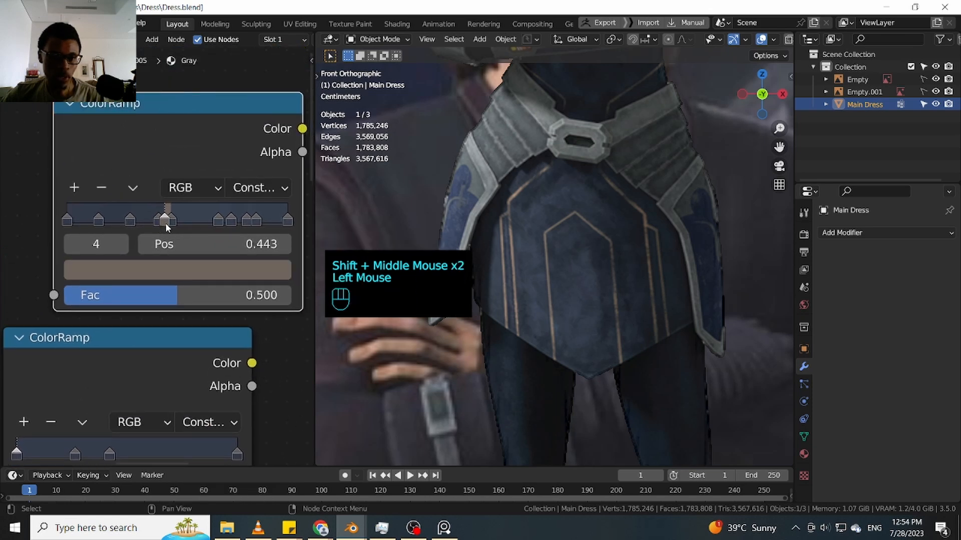
pyautogui.click(158, 220)
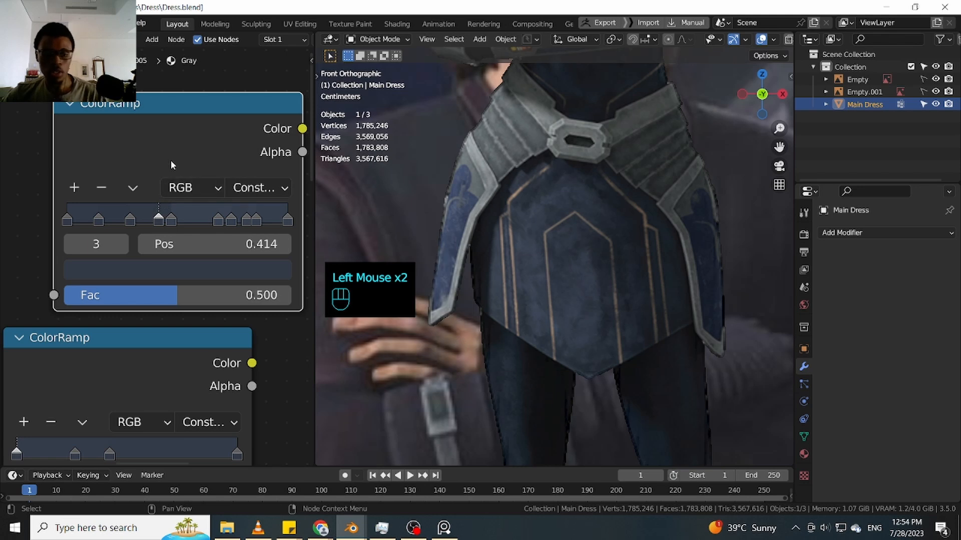
# Reset the upper ColorRamp and try sampling blue tones up through the skirt between its gold trim lines
pyautogui.press('BackSpace')
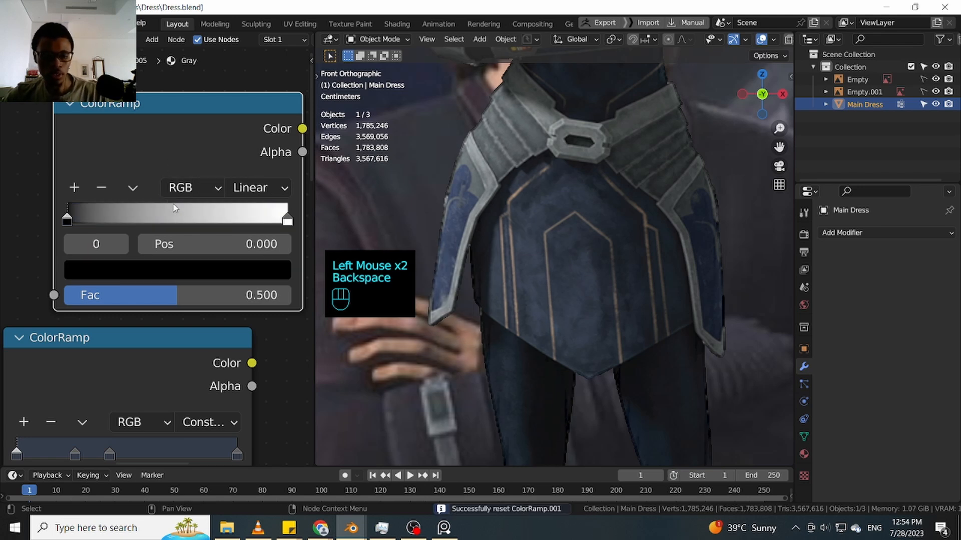
pyautogui.press('e')
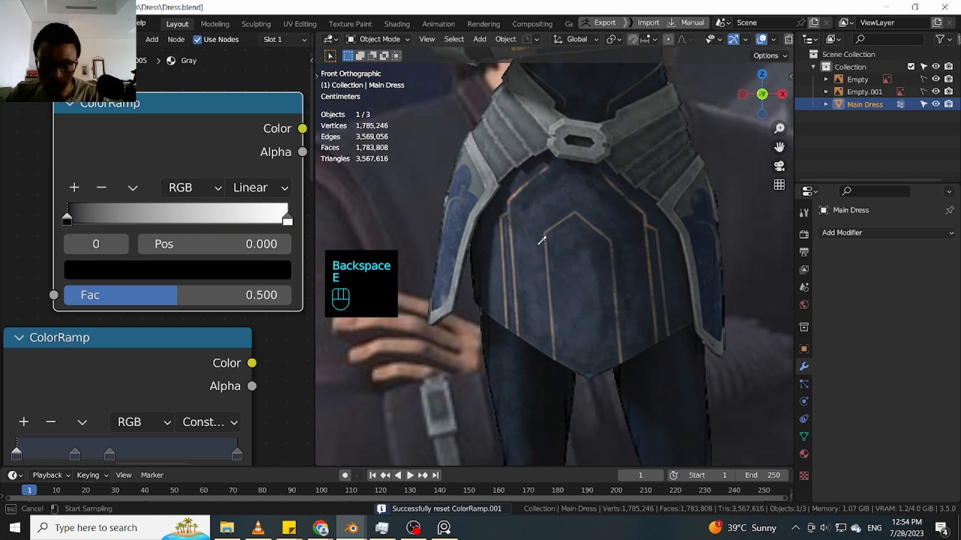
pyautogui.moveTo(529, 275)
pyautogui.mouseDown()
pyautogui.moveTo(521, 272)
pyautogui.moveTo(564, 190)
pyautogui.mouseUp()
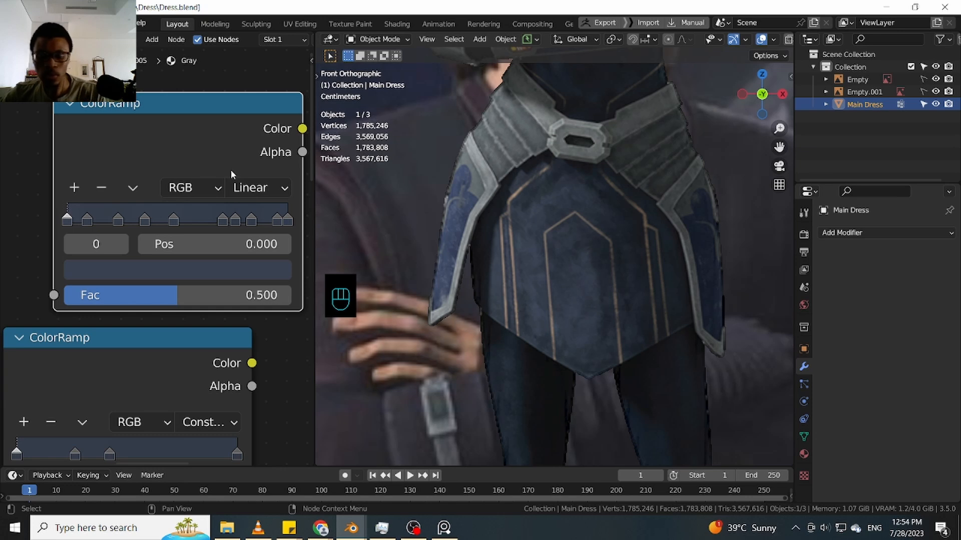
# Reset the upper ColorRamp, resample blue tones from the skirt's outer edge, and set its interpolation to Constant
pyautogui.press('BackSpace')
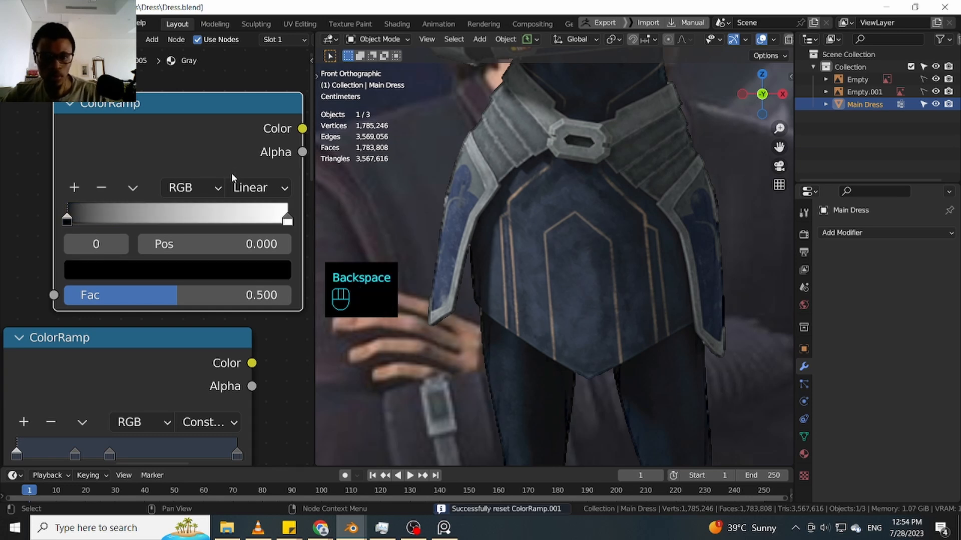
pyautogui.press('e')
pyautogui.press('e')
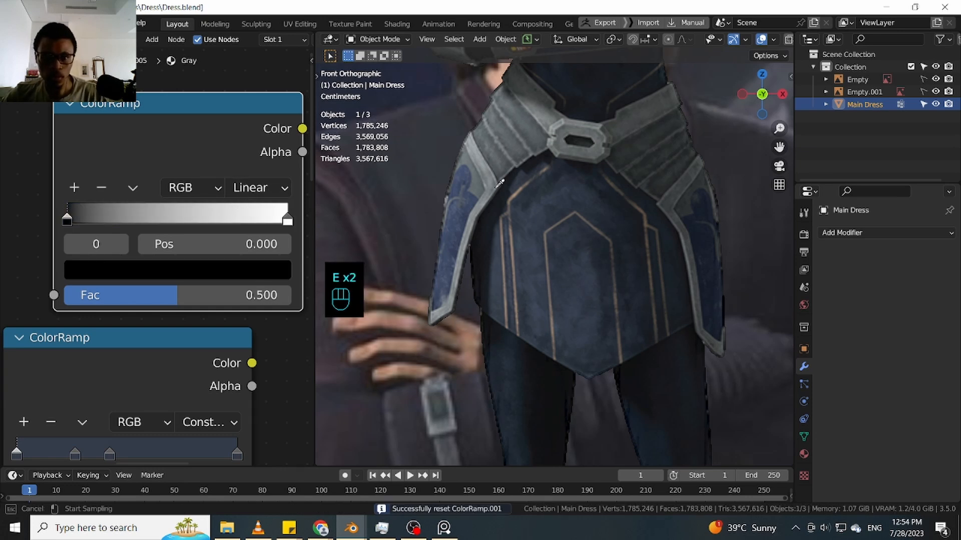
pyautogui.moveTo(500, 294); pyautogui.dragTo(491, 253)
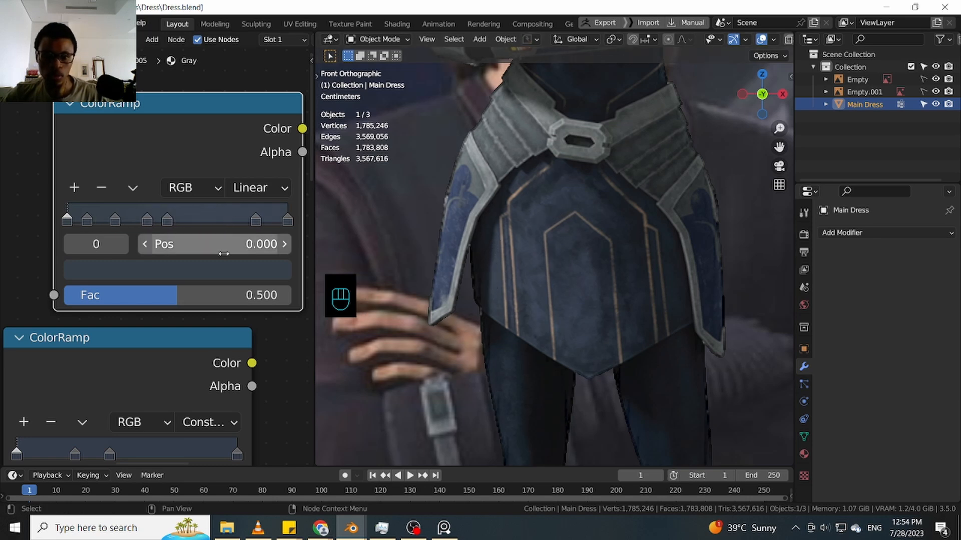
pyautogui.click(275, 187)
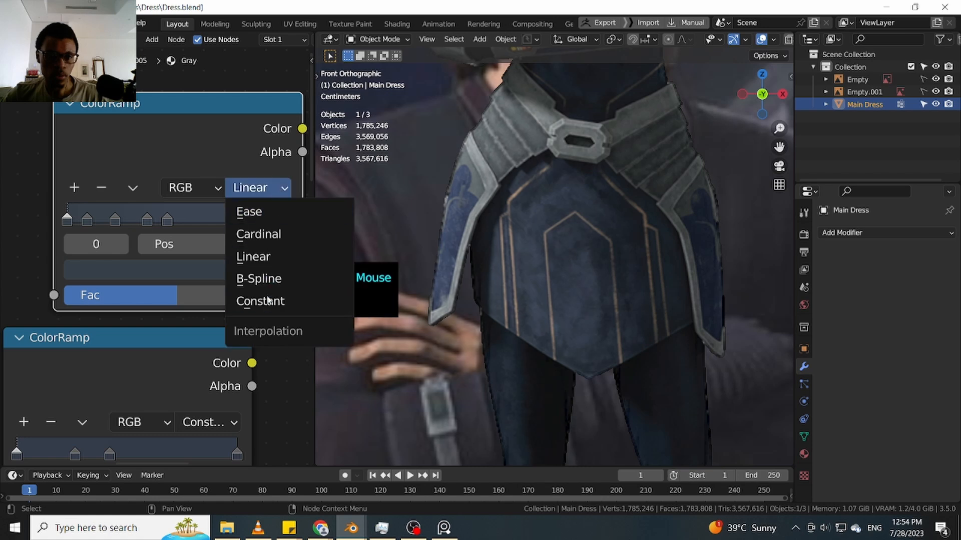
pyautogui.click(271, 300)
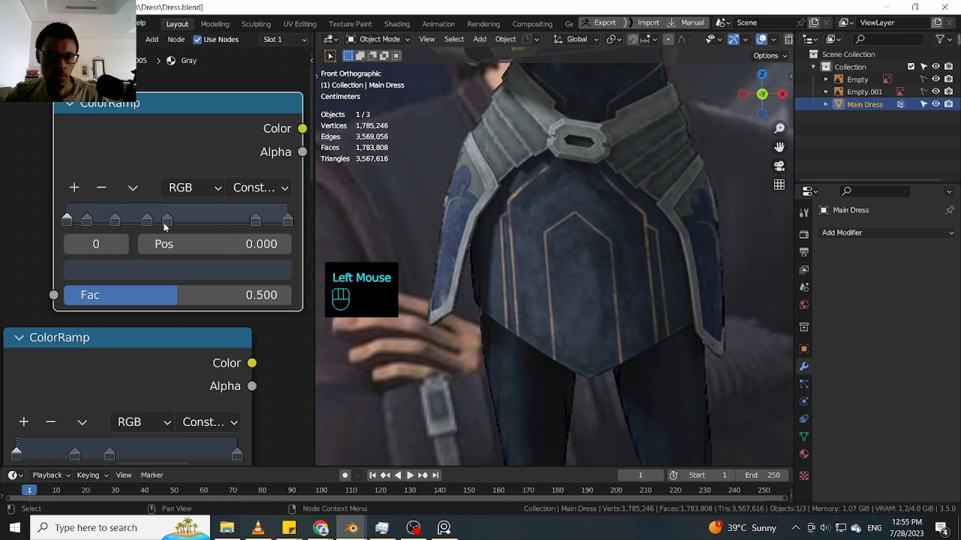
# Remove the upper ColorRamp's stop at 0.455 and move stop 3 to 0.505 and stop 4 to 0.815
pyautogui.click(167, 220)
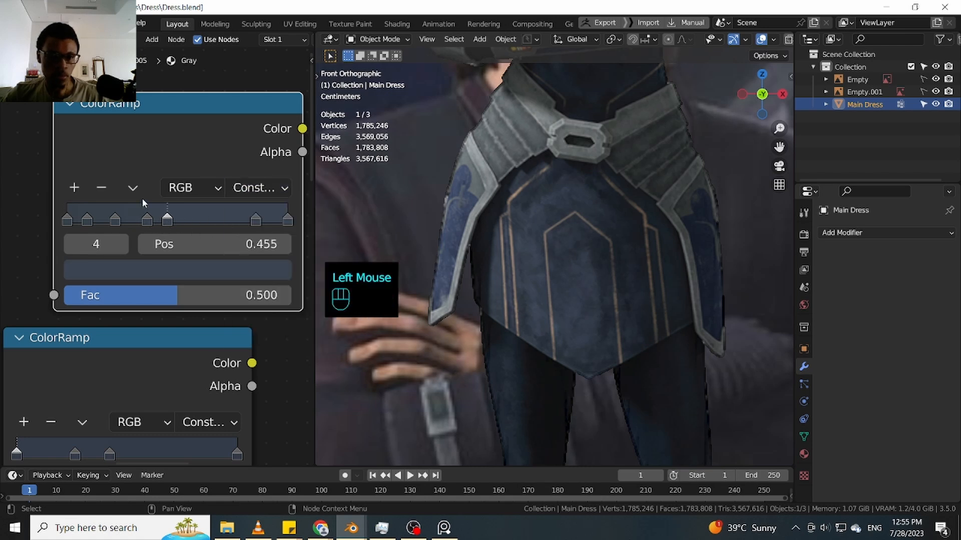
pyautogui.click(150, 217)
pyautogui.moveTo(147, 220); pyautogui.dragTo(179, 220)
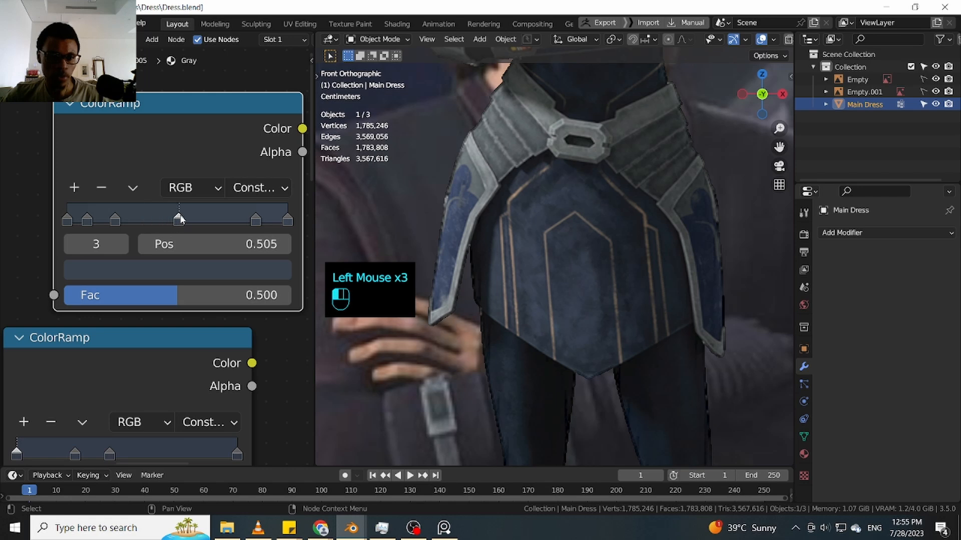
pyautogui.moveTo(258, 220); pyautogui.dragTo(249, 219)
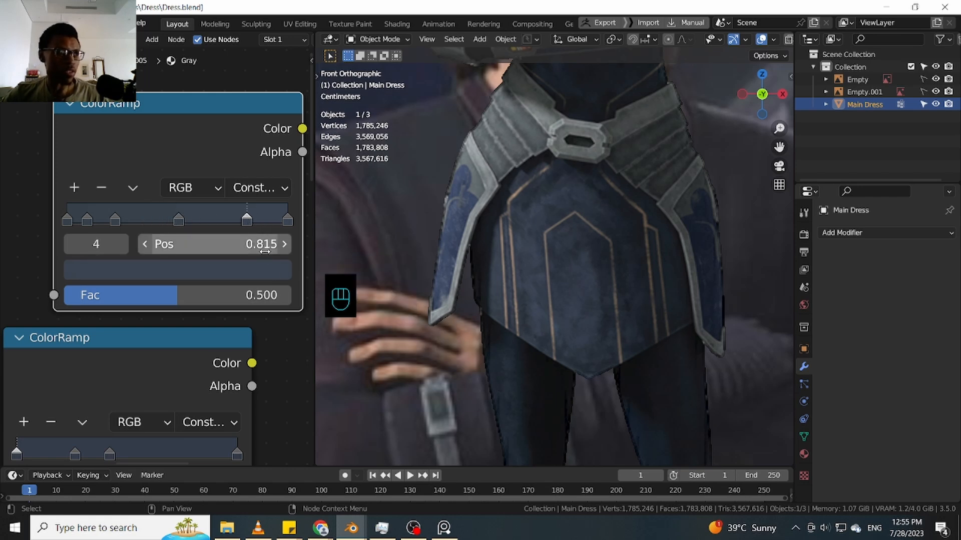
pyautogui.moveTo(279, 343)
pyautogui.keyDown('ctrl'); pyautogui.mouseDown(button='middle')
pyautogui.moveTo(283, 331)
pyautogui.moveTo(282, 341)
pyautogui.mouseUp(button='middle'); pyautogui.keyUp('ctrl')
pyautogui.click(245, 229)
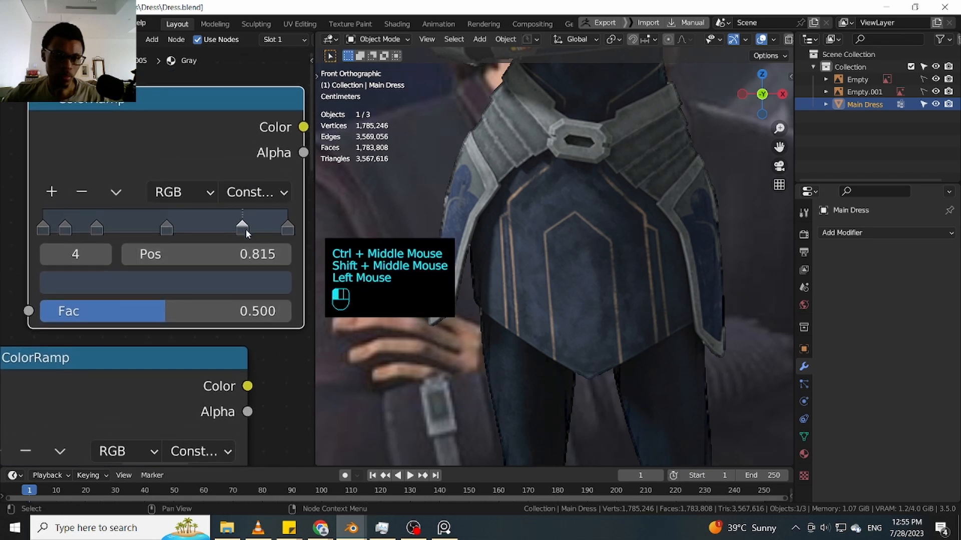
# Spread the upper ColorRamp's lower stops further along the ramp and delete one, leaving five stops
pyautogui.moveTo(167, 229); pyautogui.dragTo(194, 227)
pyautogui.moveTo(108, 231); pyautogui.dragTo(135, 225)
pyautogui.moveTo(71, 226); pyautogui.dragTo(95, 223)
pyautogui.click(82, 190)
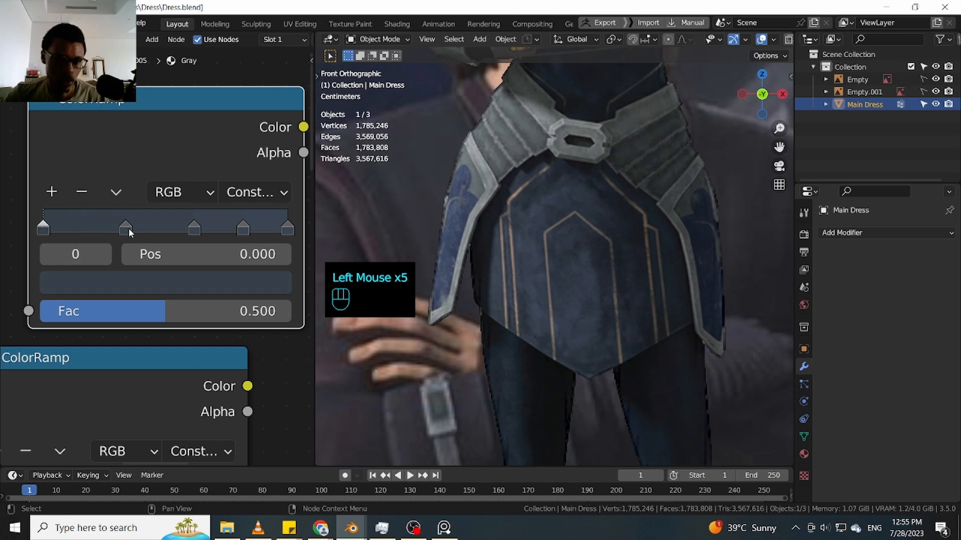
# Reduce the upper ColorRamp to three spaced stops, with the middle one at 0.531 and the last at 0.895
pyautogui.click(128, 228)
pyautogui.click(82, 192)
pyautogui.moveTo(44, 228); pyautogui.dragTo(134, 227)
pyautogui.moveTo(243, 228)
pyautogui.mouseDown()
pyautogui.moveTo(270, 226)
pyautogui.moveTo(258, 226)
pyautogui.mouseUp()
pyautogui.click(83, 192)
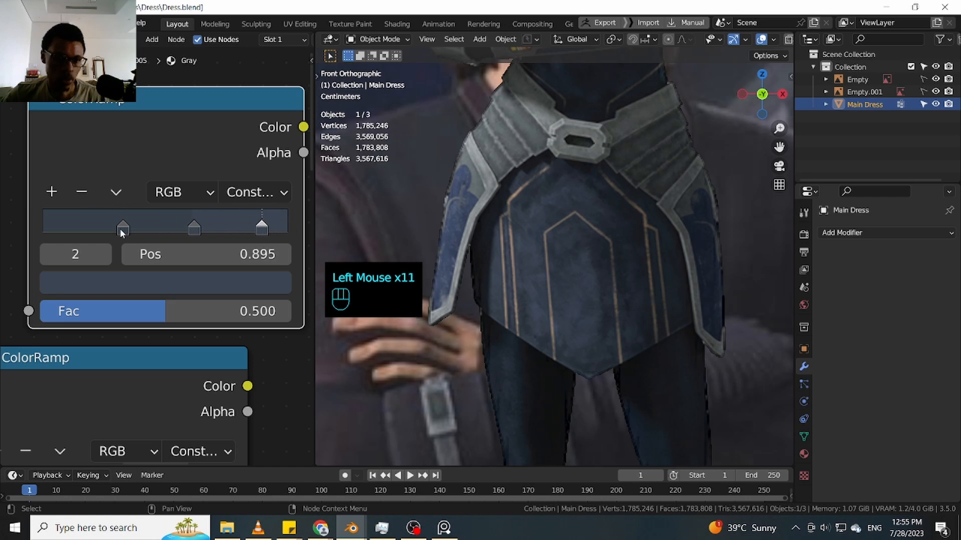
pyautogui.moveTo(119, 228); pyautogui.dragTo(114, 228)
pyautogui.moveTo(196, 227); pyautogui.dragTo(177, 228)
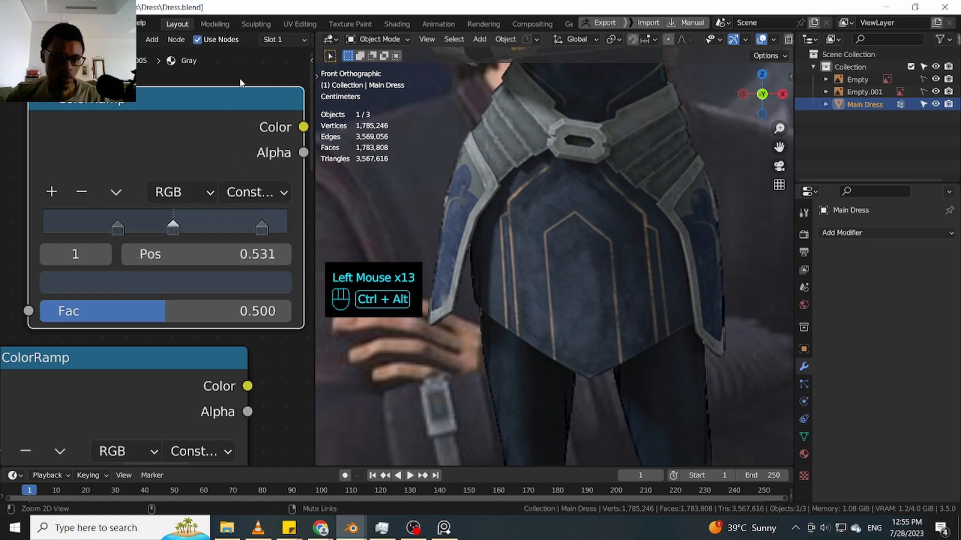
# Move the third stop of the lower four-stop ColorRamp to 0.546
pyautogui.keyDown('ctrl'); pyautogui.moveTo(244, 78); pyautogui.dragTo(244, 144, button='middle'); pyautogui.keyUp('ctrl')
pyautogui.keyDown('shift'); pyautogui.moveTo(283, 267); pyautogui.dragTo(282, 306, button='middle'); pyautogui.keyUp('shift')
pyautogui.moveTo(123, 313); pyautogui.dragTo(150, 311)
pyautogui.keyDown('shift'); pyautogui.moveTo(268, 181); pyautogui.dragTo(302, 294, button='middle'); pyautogui.keyUp('shift')
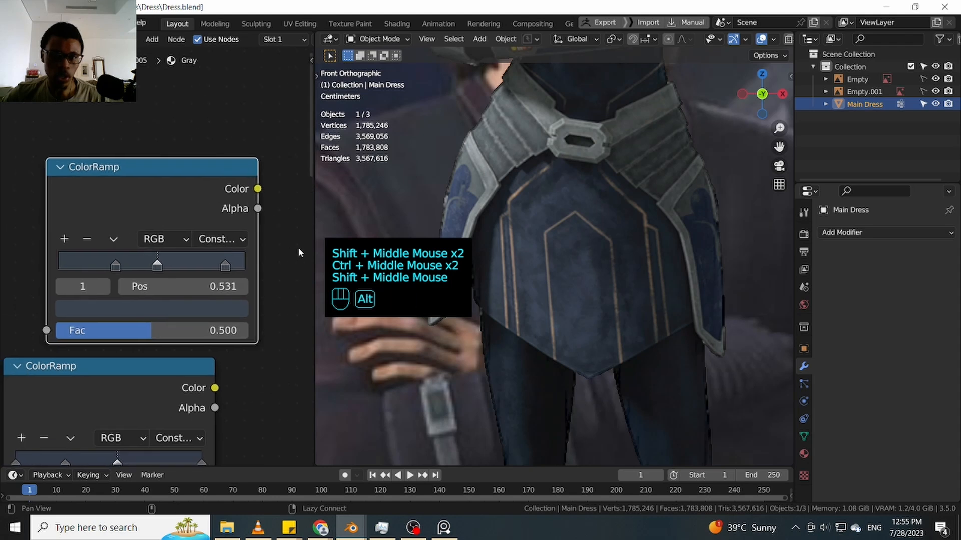
# Duplicate the upper three-stop ColorRamp and place the copy beside the original
pyautogui.keyDown('shift'); pyautogui.moveTo(299, 249); pyautogui.dragTo(288, 280, button='middle'); pyautogui.keyUp('shift')
pyautogui.click(187, 220)
pyautogui.hotkey('shift', 'd')
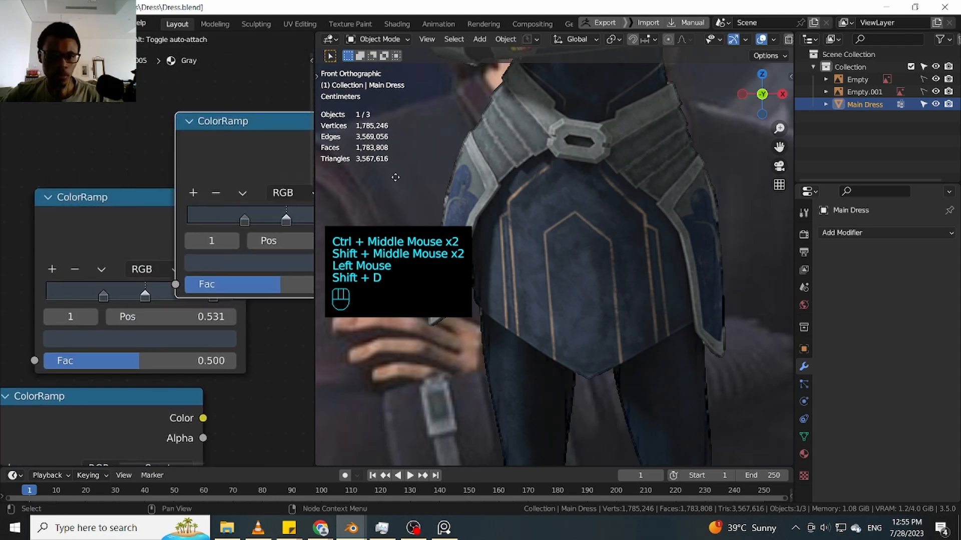
pyautogui.click(174, 229)
pyautogui.keyDown('shift'); pyautogui.moveTo(133, 147); pyautogui.dragTo(312, 133, button='middle'); pyautogui.keyUp('shift')
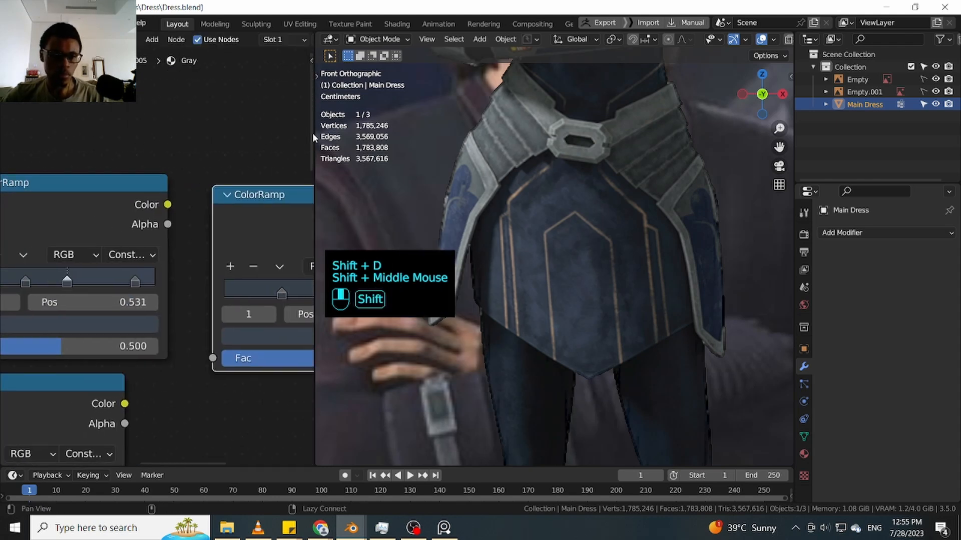
pyautogui.keyDown('shift'); pyautogui.moveTo(202, 147); pyautogui.dragTo(156, 142, button='middle'); pyautogui.keyUp('shift')
pyautogui.press('g')
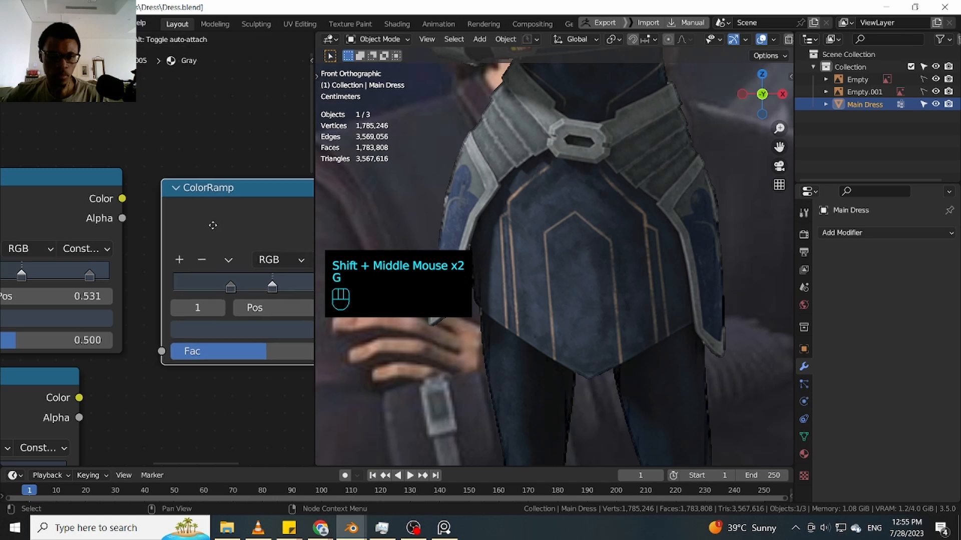
# Reset the duplicated ColorRamp and sample darker blue tones from the upper part of the skirt into it
pyautogui.press('BackSpace')
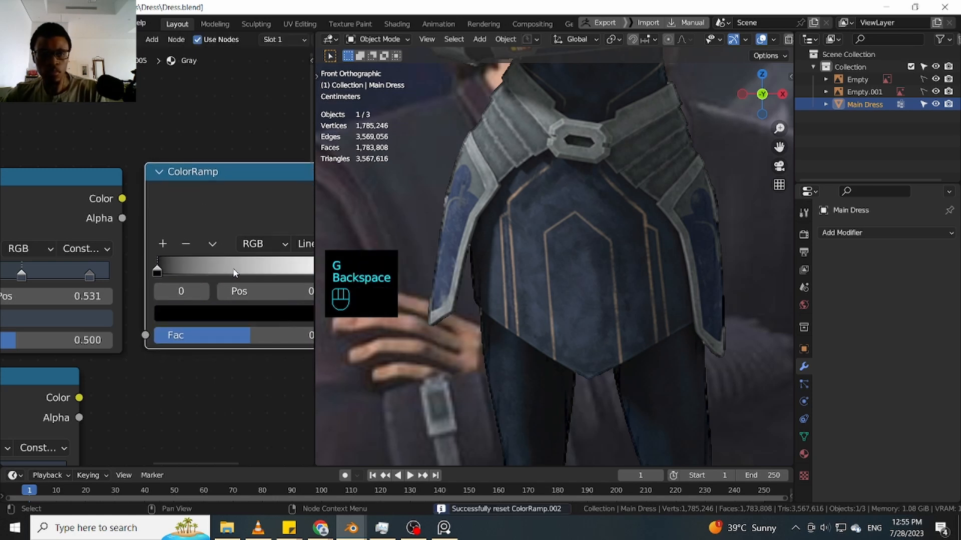
pyautogui.press('e')
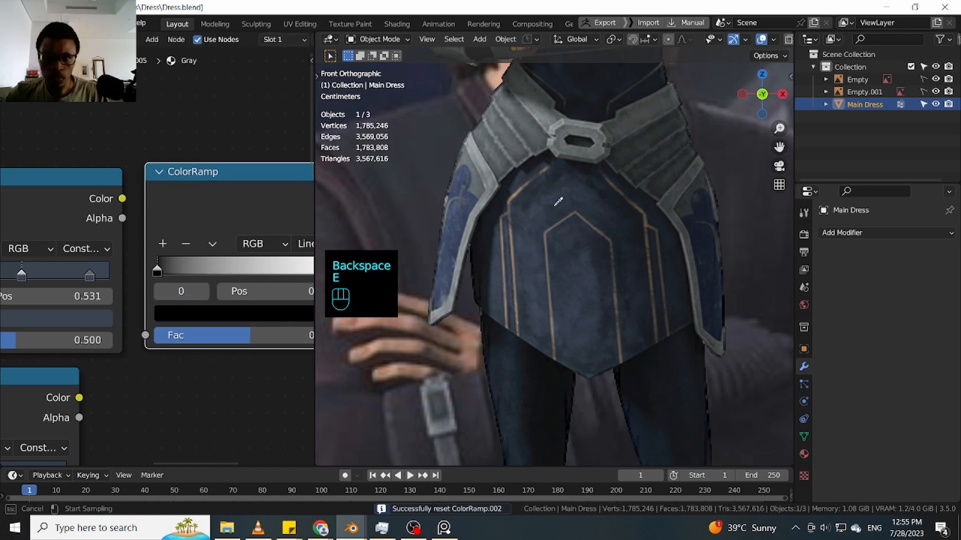
pyautogui.moveTo(528, 189); pyautogui.dragTo(546, 199)
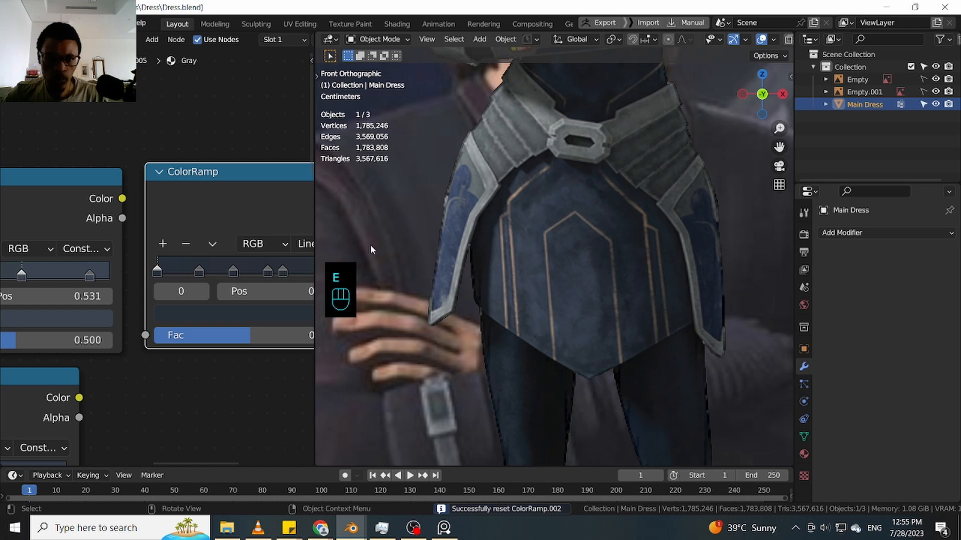
pyautogui.keyDown('ctrl'); pyautogui.moveTo(230, 368); pyautogui.dragTo(246, 389, button='middle'); pyautogui.keyUp('ctrl')
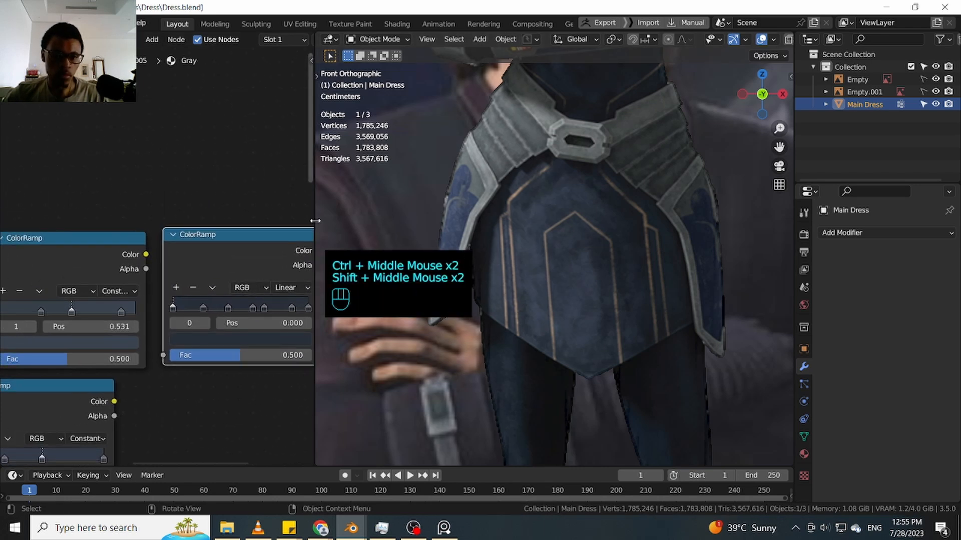
# Widen the node editor and set the duplicated ColorRamp's interpolation to Constant
pyautogui.moveTo(315, 221); pyautogui.dragTo(371, 220)
pyautogui.keyDown('ctrl'); pyautogui.moveTo(278, 342); pyautogui.dragTo(197, 402, button='middle'); pyautogui.keyUp('ctrl')
pyautogui.click(311, 241)
pyautogui.click(322, 360)
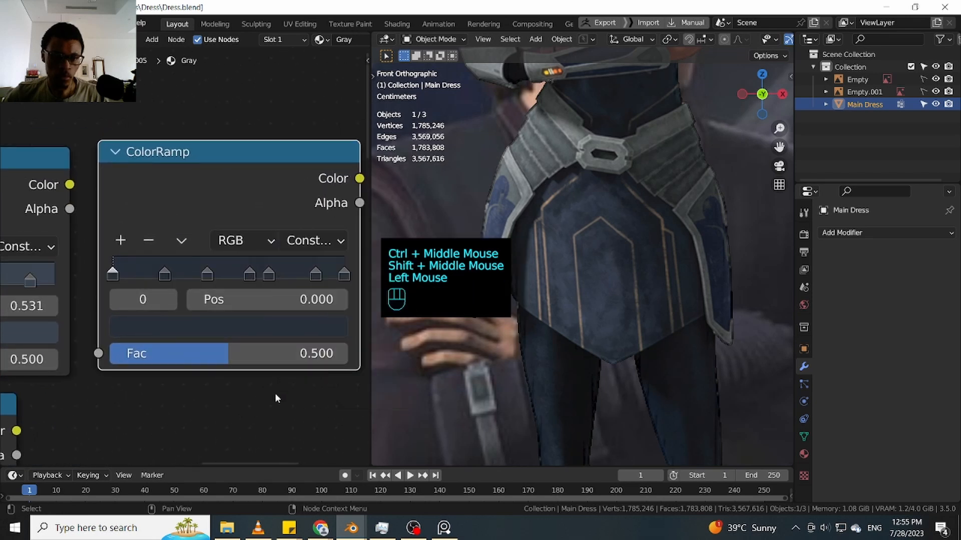
# Thin the duplicated ColorRamp to five stops and space them out evenly, with stop 3 at 0.794
pyautogui.keyDown('shift'); pyautogui.moveTo(275, 398); pyautogui.dragTo(315, 395, button='middle'); pyautogui.keyUp('shift')
pyautogui.moveTo(205, 271)
pyautogui.mouseDown()
pyautogui.moveTo(193, 271)
pyautogui.moveTo(245, 270)
pyautogui.moveTo(213, 269)
pyautogui.mouseUp()
pyautogui.click(189, 237)
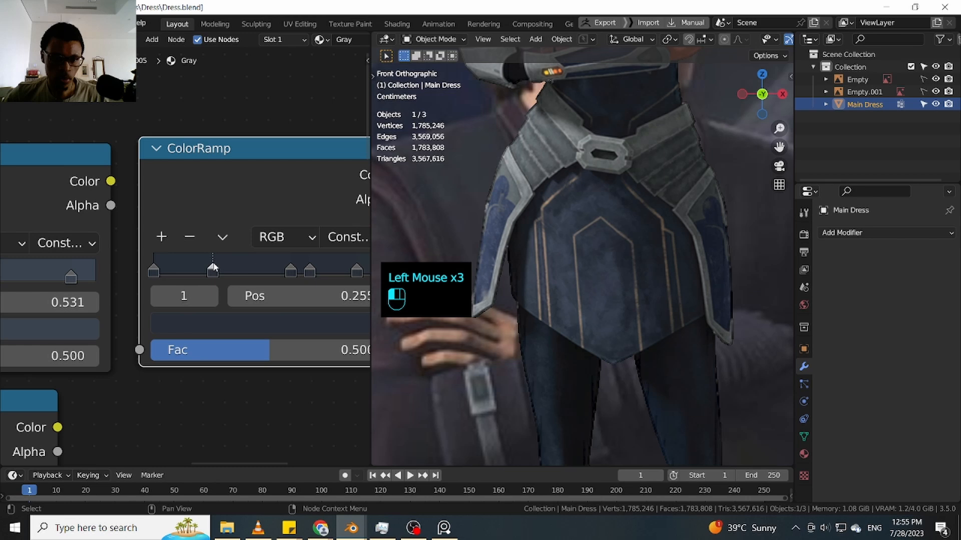
pyautogui.click(192, 237)
pyautogui.moveTo(286, 269); pyautogui.dragTo(218, 267)
pyautogui.moveTo(310, 270); pyautogui.dragTo(293, 270)
pyautogui.moveTo(305, 184)
pyautogui.keyDown('ctrl'); pyautogui.mouseDown(button='middle')
pyautogui.moveTo(343, 182)
pyautogui.moveTo(293, 187)
pyautogui.mouseUp(button='middle'); pyautogui.keyUp('ctrl')
pyautogui.moveTo(301, 259); pyautogui.dragTo(286, 259)
pyautogui.hotkey('shift', 'alt')
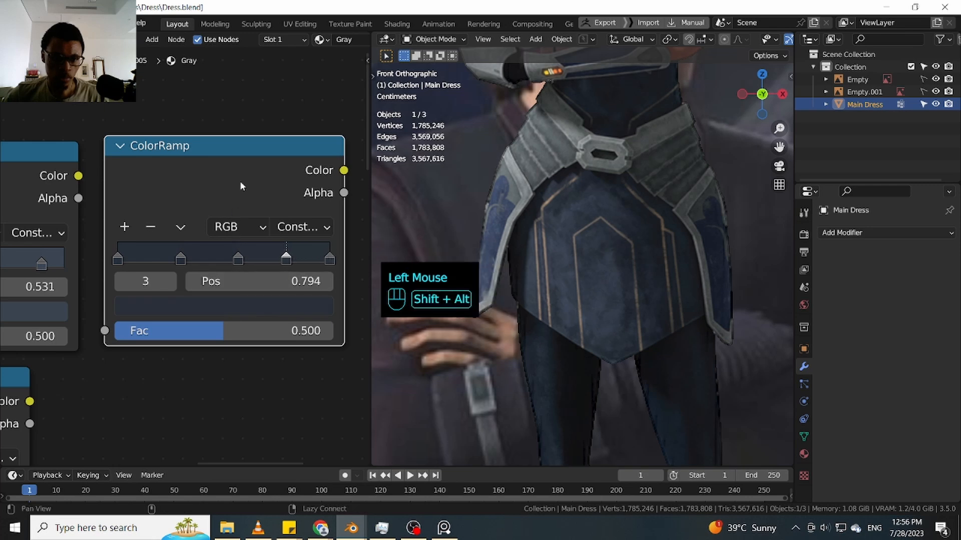
pyautogui.keyDown('shift'); pyautogui.moveTo(269, 147); pyautogui.dragTo(236, 163, button='middle'); pyautogui.keyUp('shift')
pyautogui.keyDown('shift'); pyautogui.moveTo(348, 266); pyautogui.dragTo(397, 256, button='middle'); pyautogui.keyUp('shift')
# Reduce the duplicated ColorRamp to three stops, placing the last one at 0.604
pyautogui.click(265, 274)
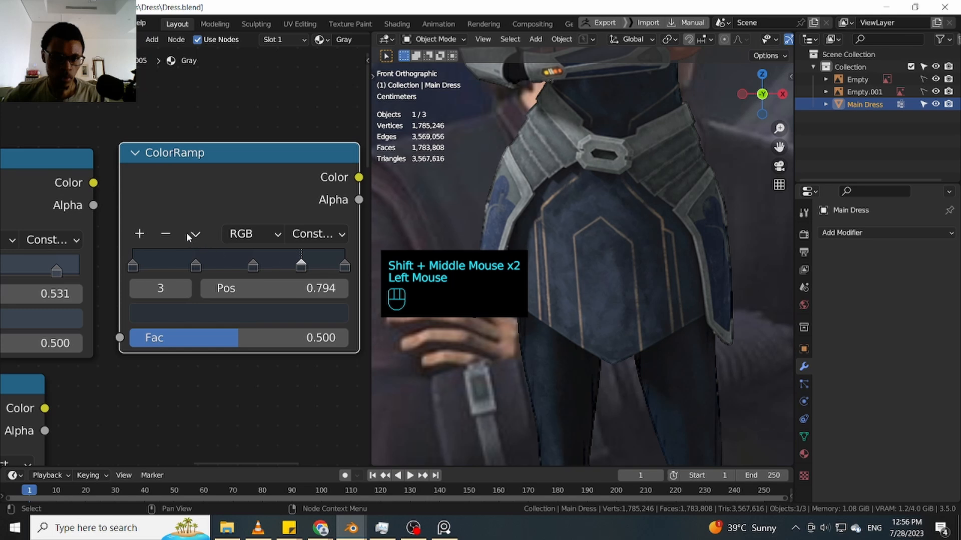
pyautogui.click(165, 234)
pyautogui.moveTo(344, 260); pyautogui.dragTo(305, 260)
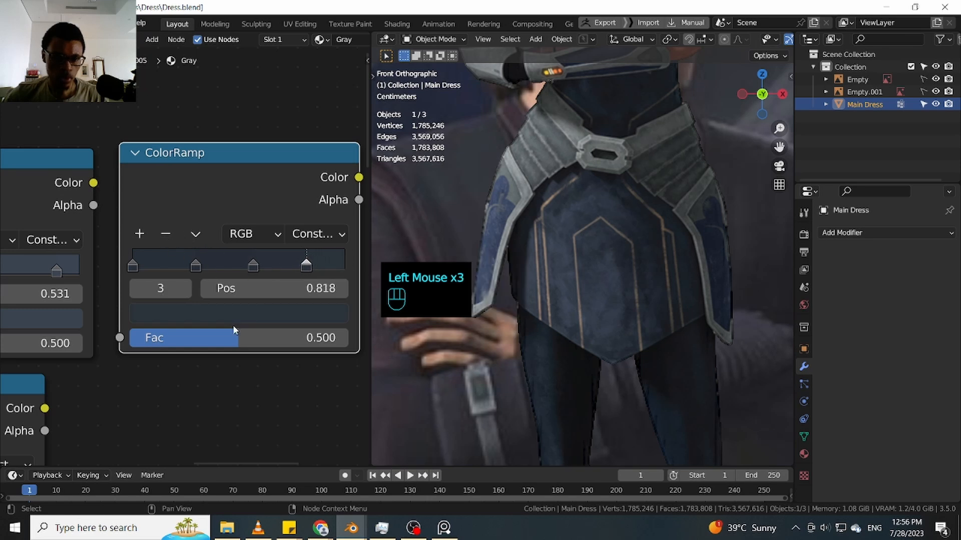
pyautogui.keyDown('shift'); pyautogui.moveTo(233, 325); pyautogui.dragTo(203, 394, button='middle'); pyautogui.keyUp('shift')
pyautogui.moveTo(312, 262); pyautogui.dragTo(264, 260)
pyautogui.click(168, 229)
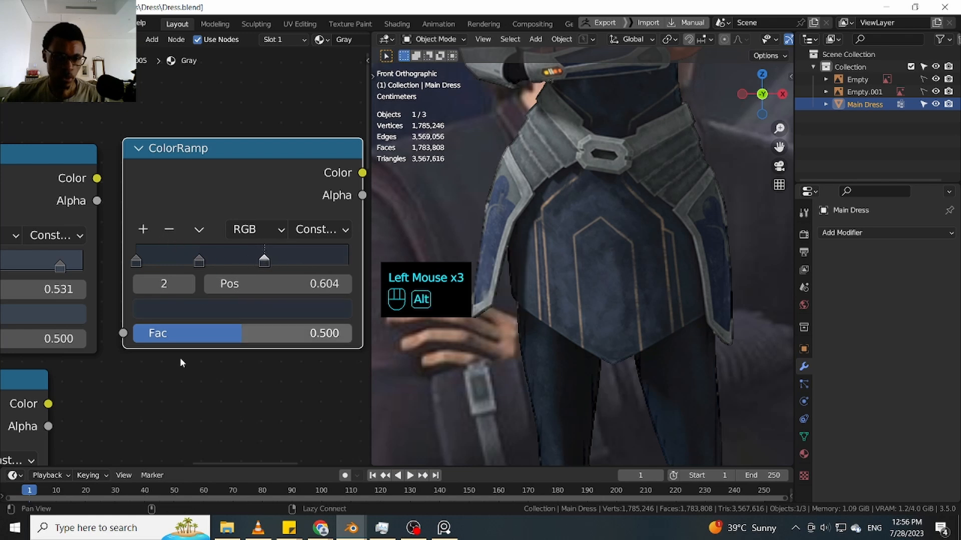
# Shift the original upper ColorRamp's three stops toward the start, with stop 1 at 0.338 and stop 2 at 0.636
pyautogui.keyDown('shift'); pyautogui.moveTo(181, 363); pyautogui.dragTo(247, 357, button='middle'); pyautogui.keyUp('shift')
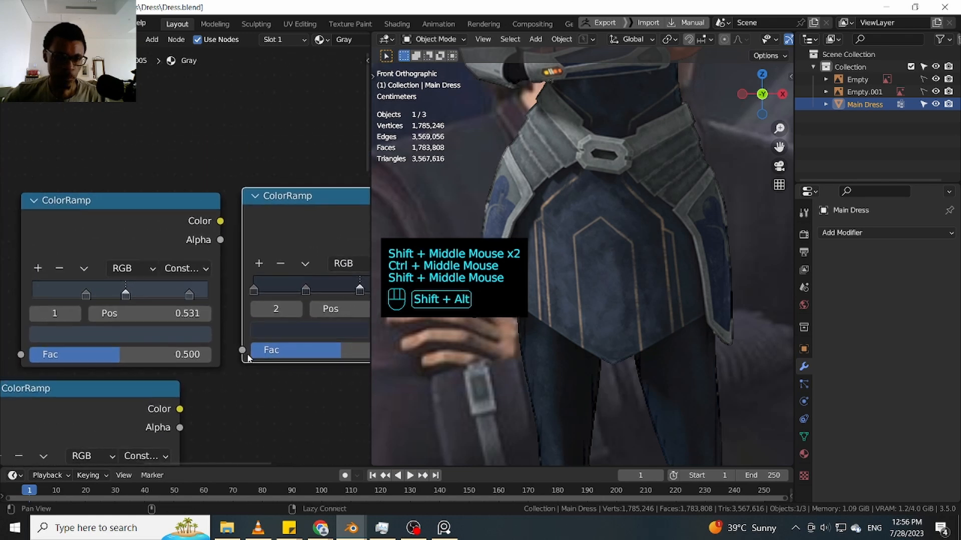
pyautogui.moveTo(87, 294); pyautogui.dragTo(57, 294)
pyautogui.moveTo(125, 295); pyautogui.dragTo(92, 294)
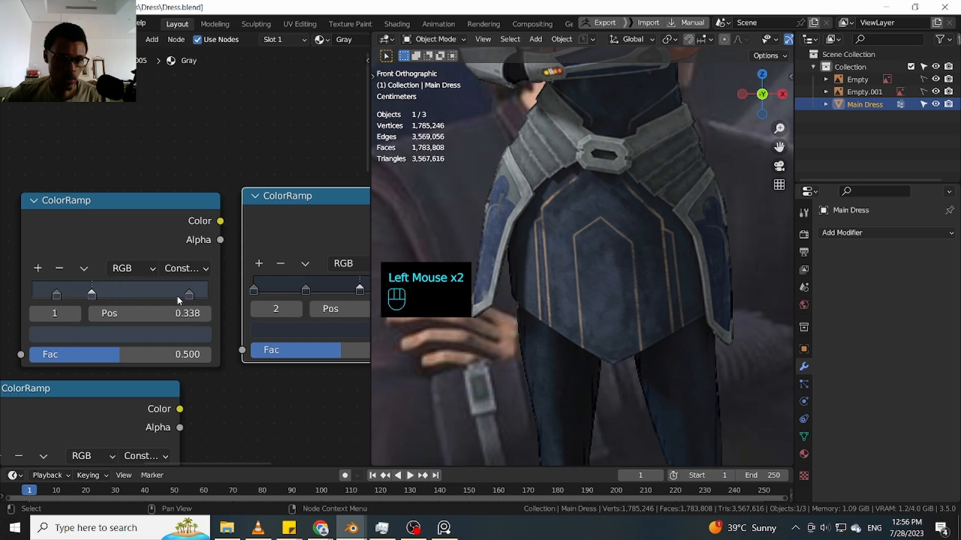
pyautogui.click(177, 299)
pyautogui.moveTo(179, 298); pyautogui.dragTo(145, 295)
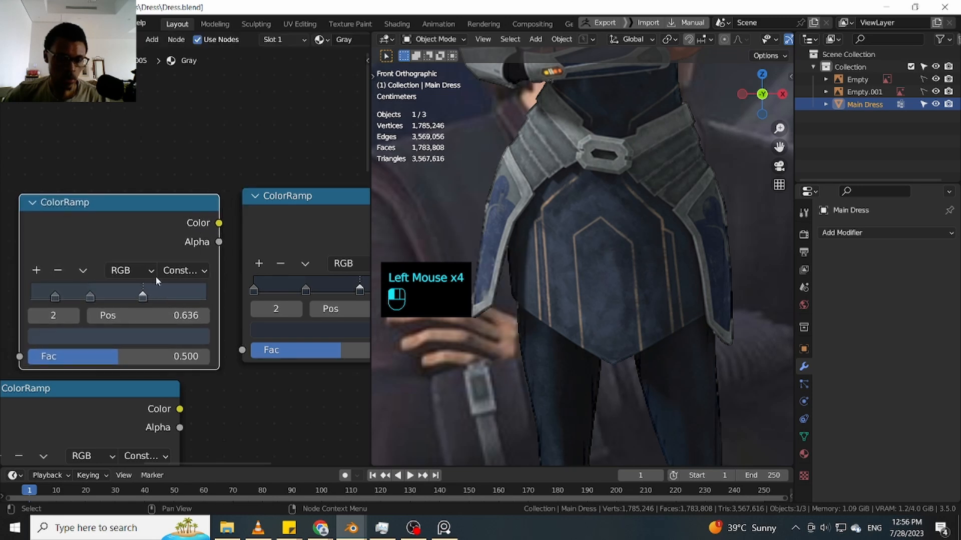
# Delete the four-stop ColorRamp node that sits below the other two
pyautogui.keyDown('ctrl'); pyautogui.moveTo(238, 185); pyautogui.dragTo(202, 328, button='middle'); pyautogui.keyUp('ctrl')
pyautogui.click(125, 314)
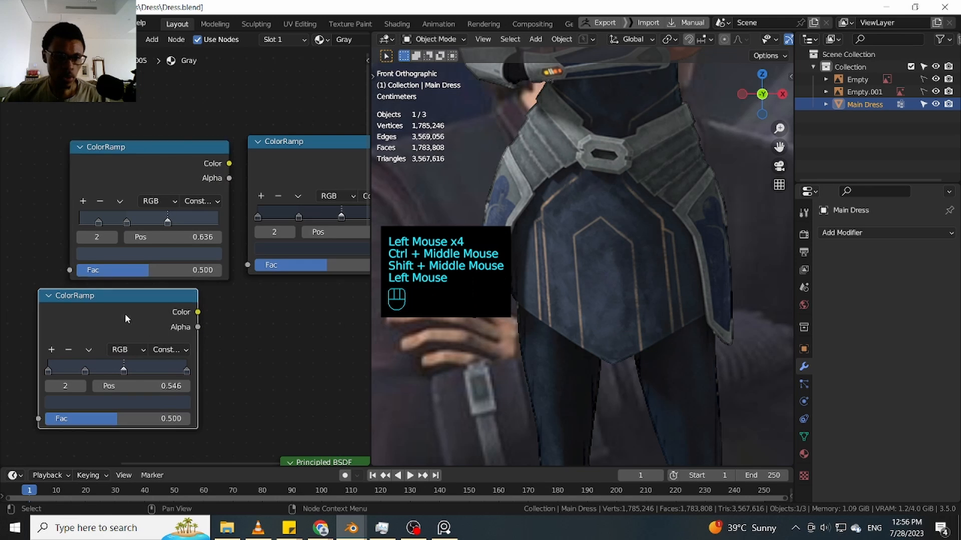
pyautogui.press('Delete')
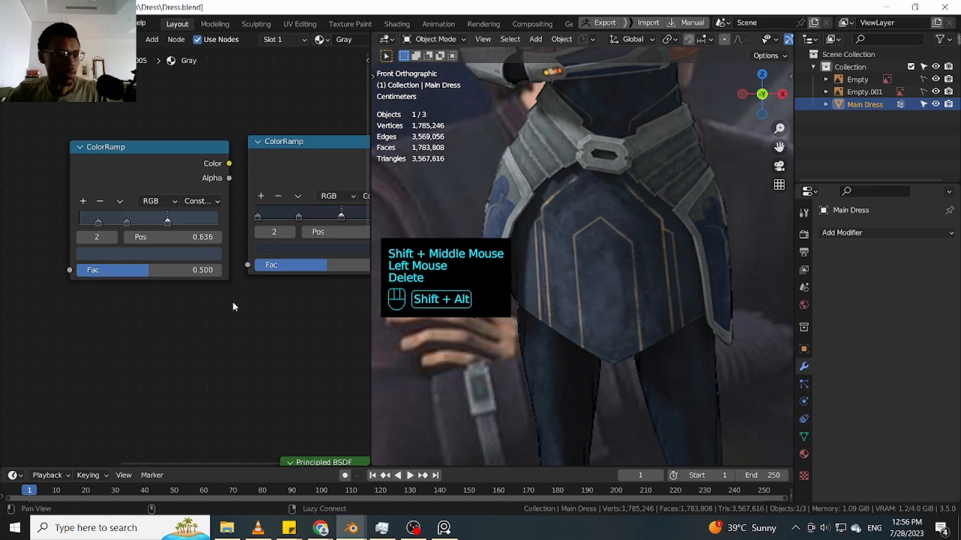
# Move the two remaining ColorRamp nodes close together and align them side by side at the same height
pyautogui.keyDown('shift'); pyautogui.moveTo(232, 302); pyautogui.dragTo(105, 229, button='middle'); pyautogui.keyUp('shift')
pyautogui.click(105, 228)
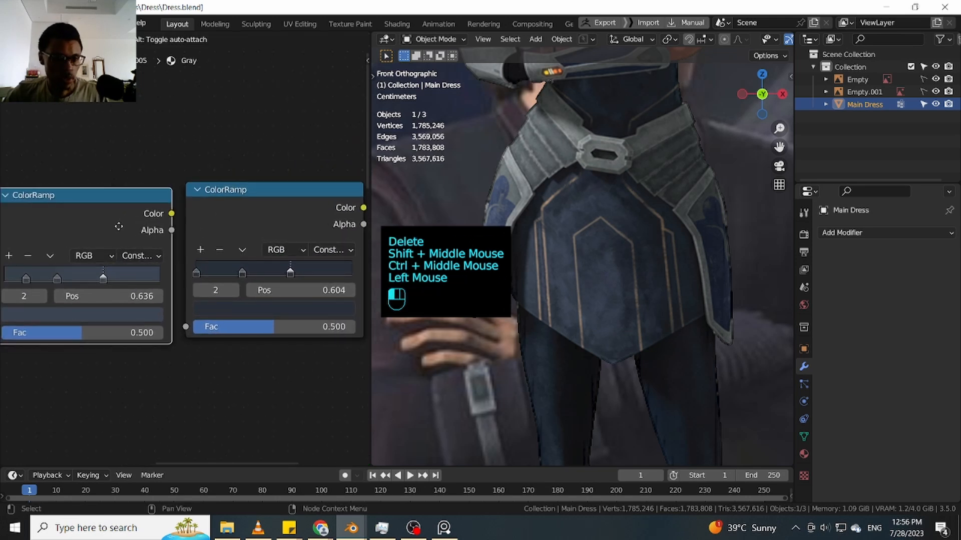
pyautogui.keyDown('shift'); pyautogui.moveTo(140, 369); pyautogui.dragTo(221, 443, button='middle'); pyautogui.keyUp('shift')
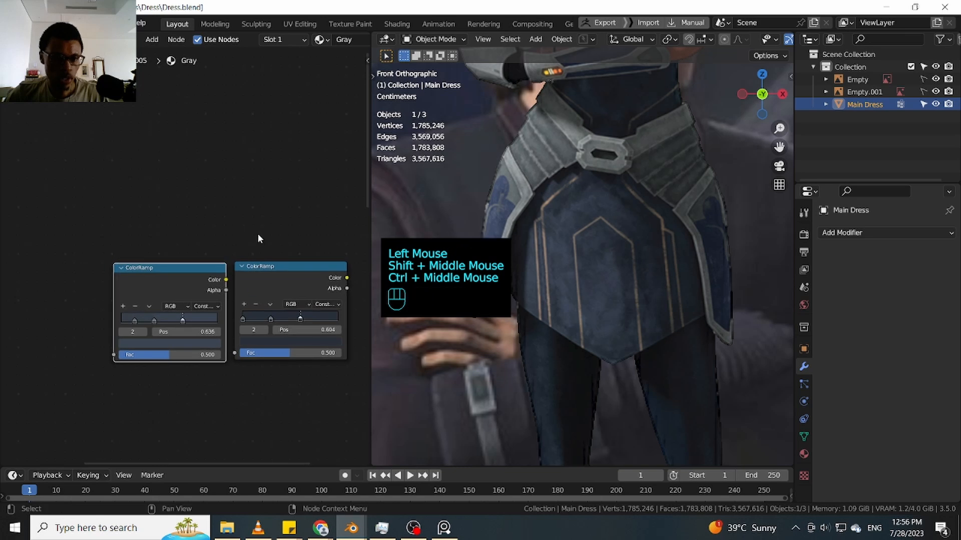
pyautogui.moveTo(293, 231); pyautogui.dragTo(182, 358)
pyautogui.press('s')
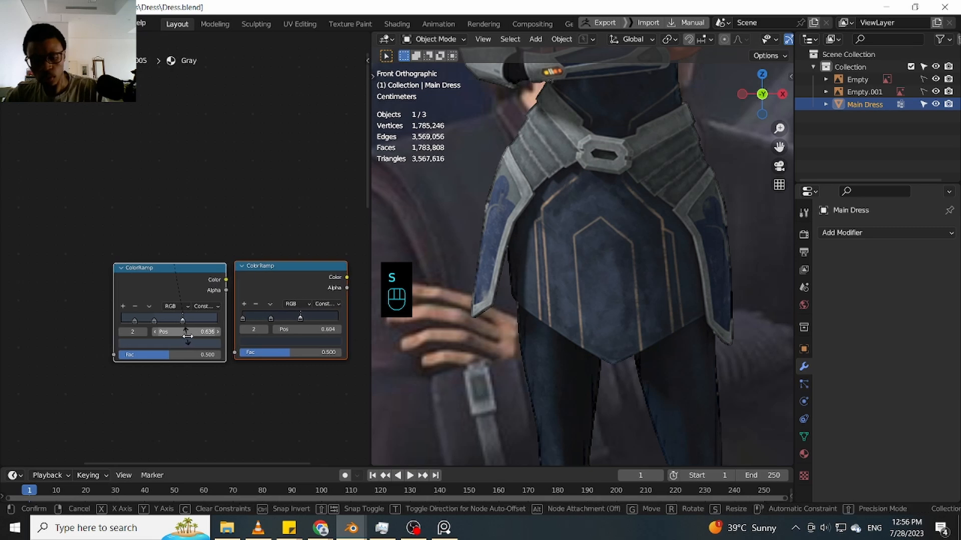
pyautogui.click(204, 350)
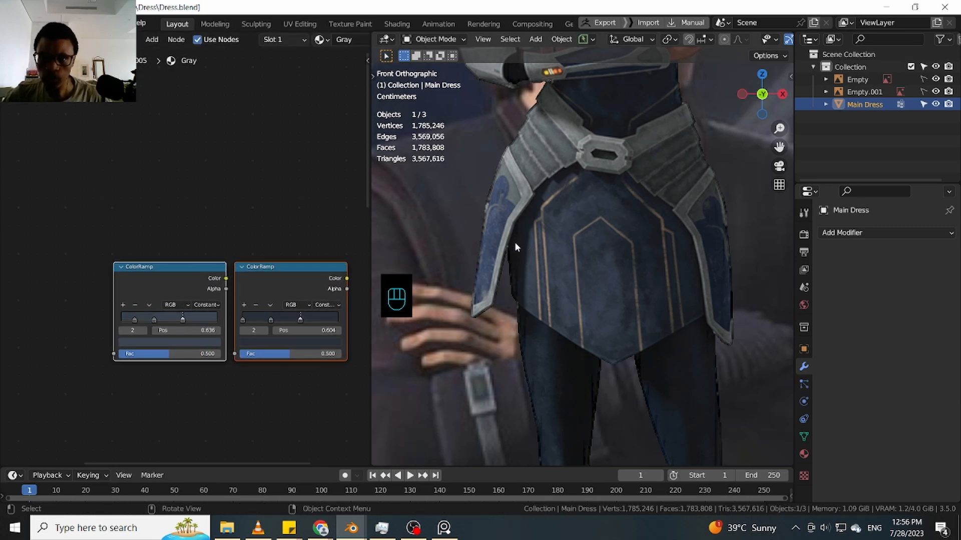
# Switch to Chrome and move its window fully into view over the Blender window
pyautogui.keyDown('shift'); pyautogui.moveTo(636, 103); pyautogui.dragTo(568, 239, button='middle'); pyautogui.keyUp('shift')
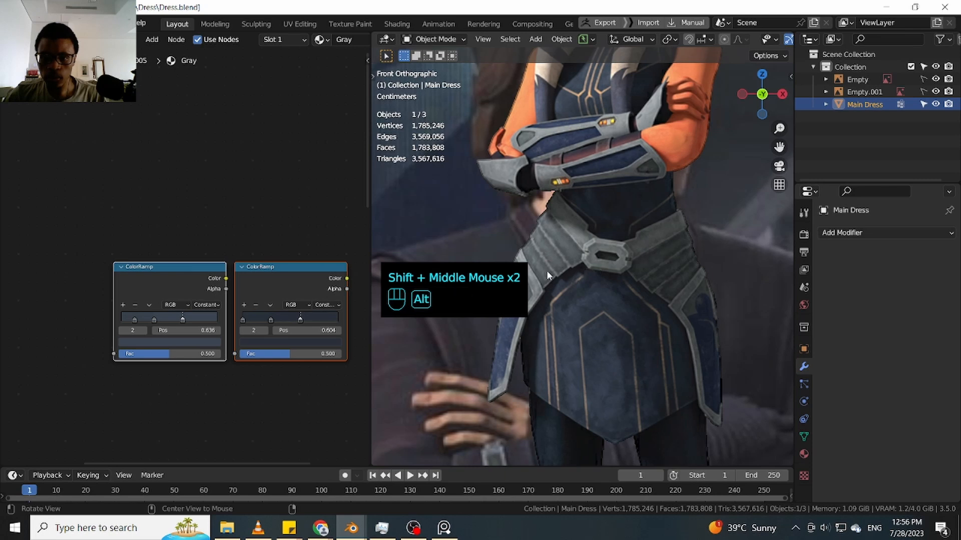
pyautogui.keyDown('ctrl'); pyautogui.moveTo(546, 270); pyautogui.dragTo(628, 199, button='middle'); pyautogui.keyUp('ctrl')
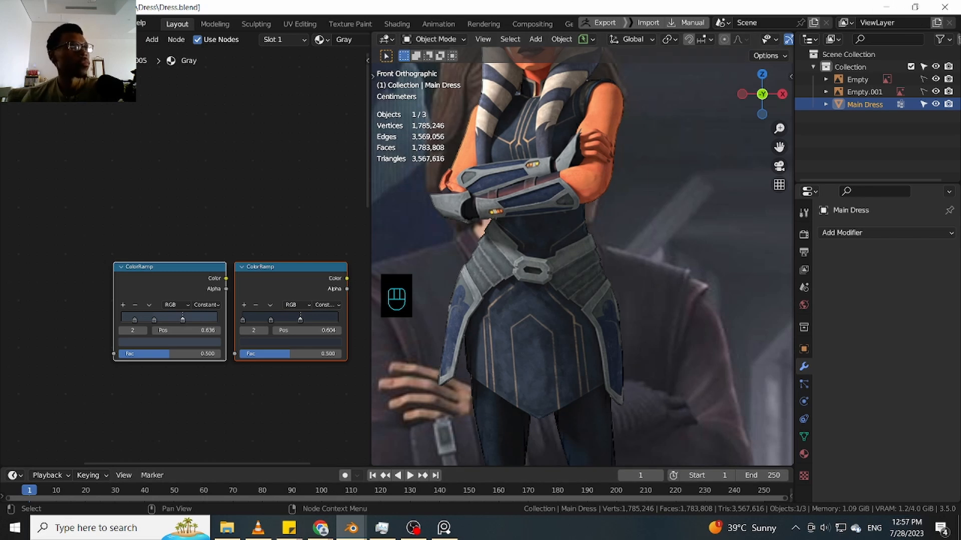
pyautogui.hotkey('alt', 'Tab')
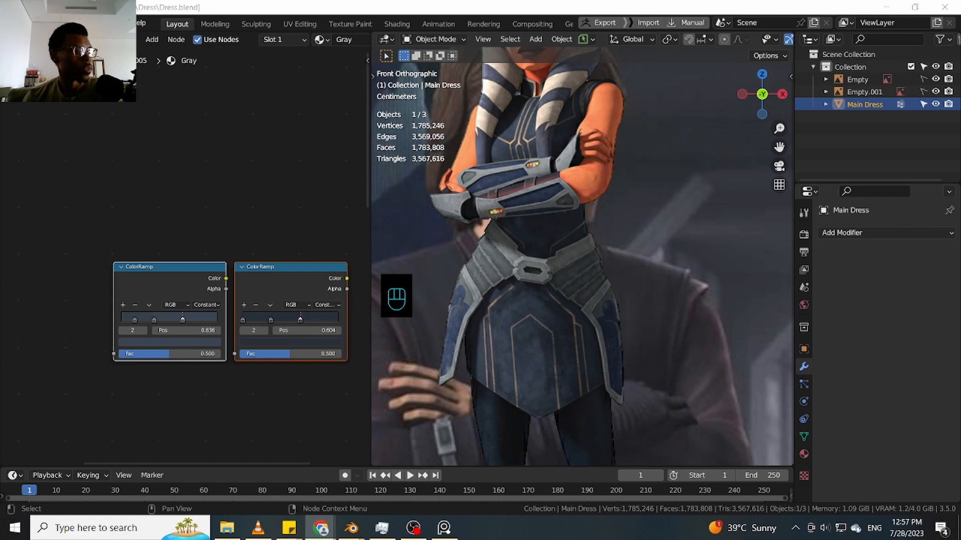
pyautogui.press('super+d')
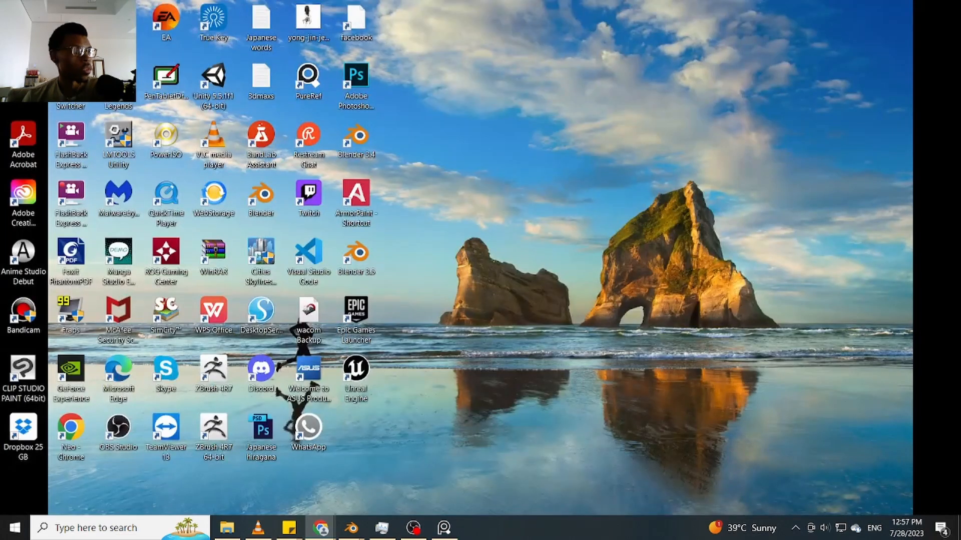
pyautogui.press('super+d')
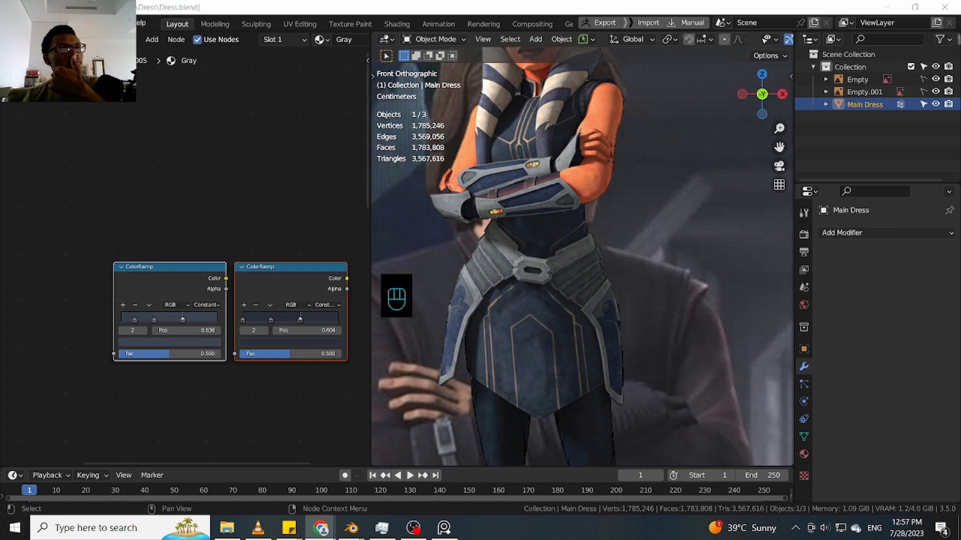
pyautogui.moveTo(0, 285); pyautogui.dragTo(494, 31)
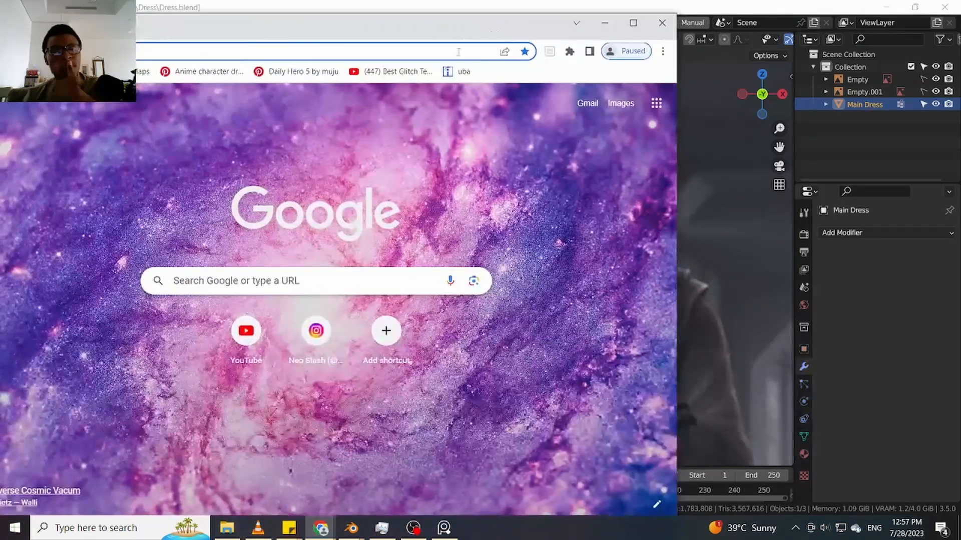
pyautogui.moveTo(60, 39); pyautogui.dragTo(154, 26)
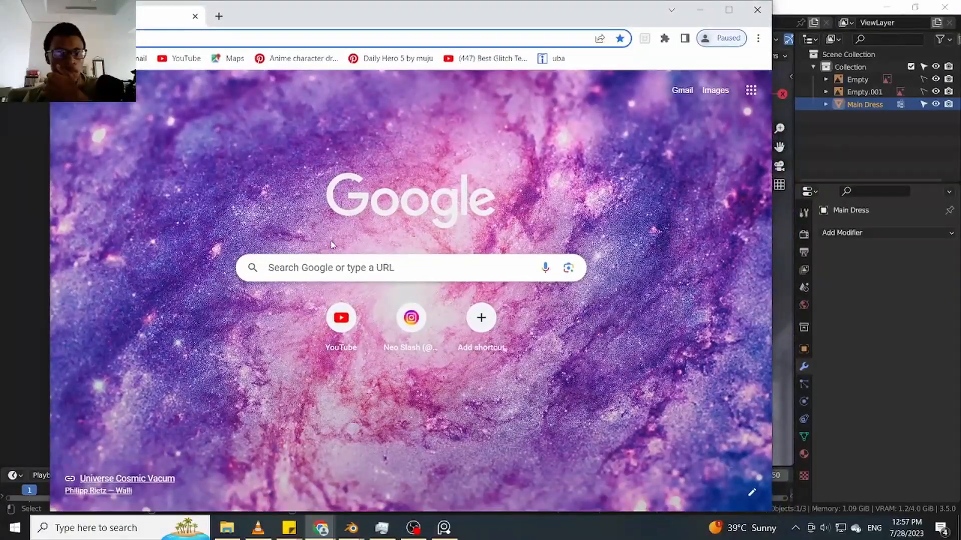
# Search Google for "blue dress"
pyautogui.click(336, 273)
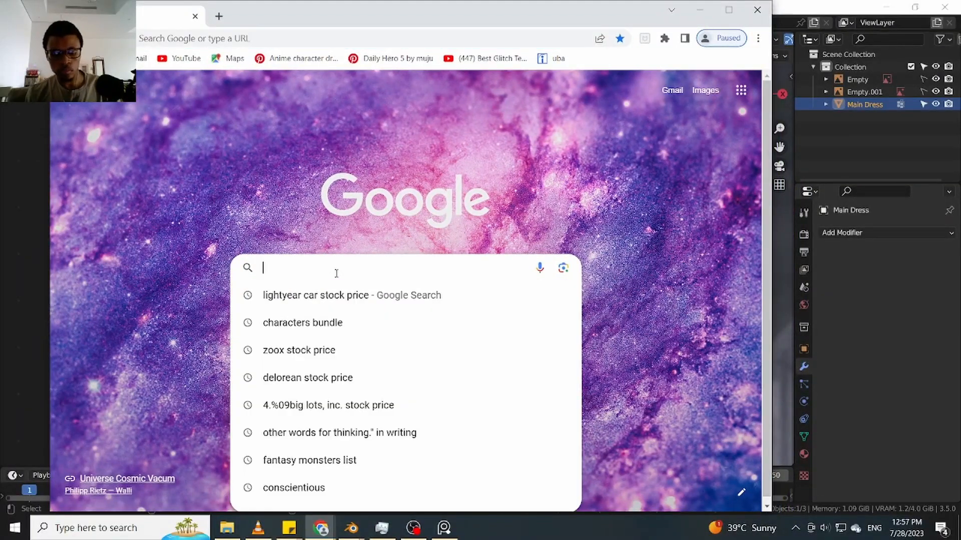
pyautogui.write('blue')
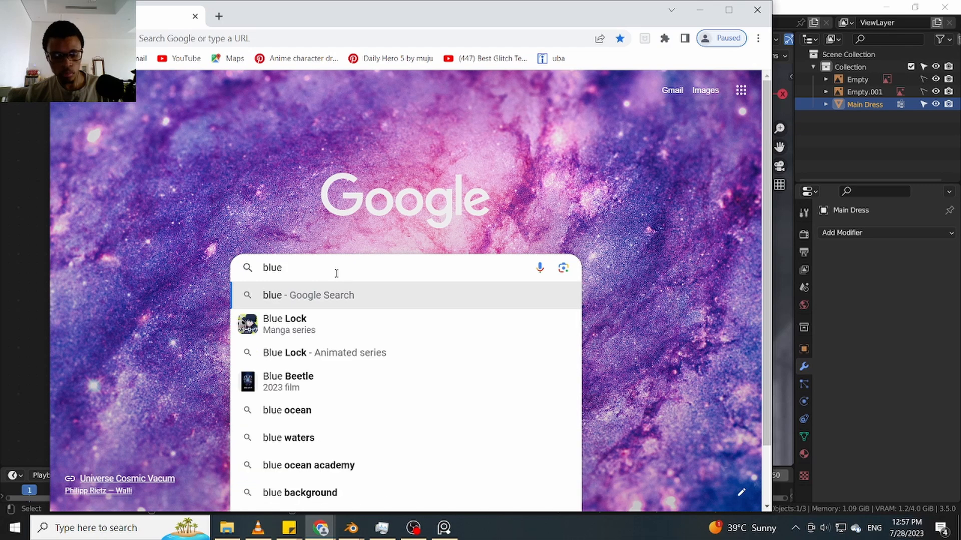
pyautogui.write(' dress')
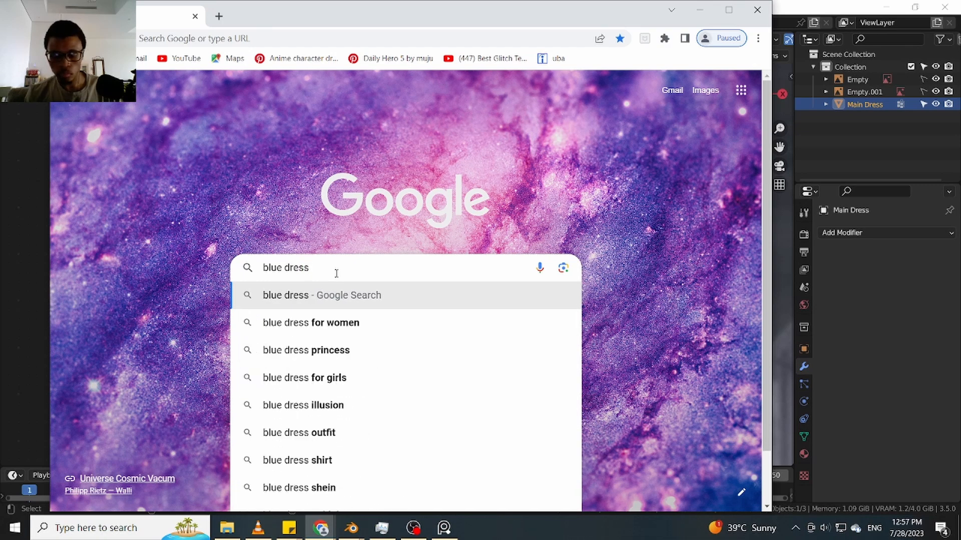
pyautogui.press('Return')
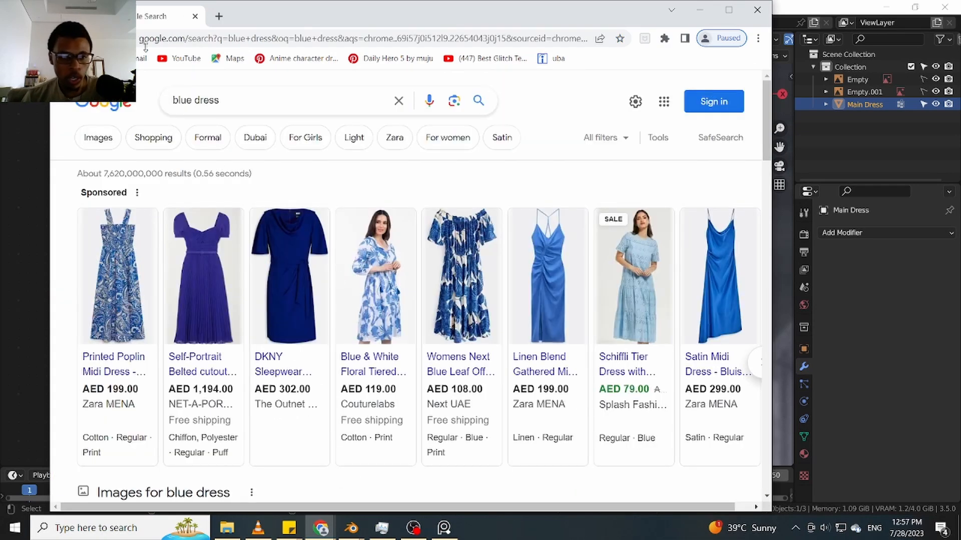
# Examine the blue dress search results, both the sponsored products and the image previews, for fabric color references
pyautogui.click(246, 96)
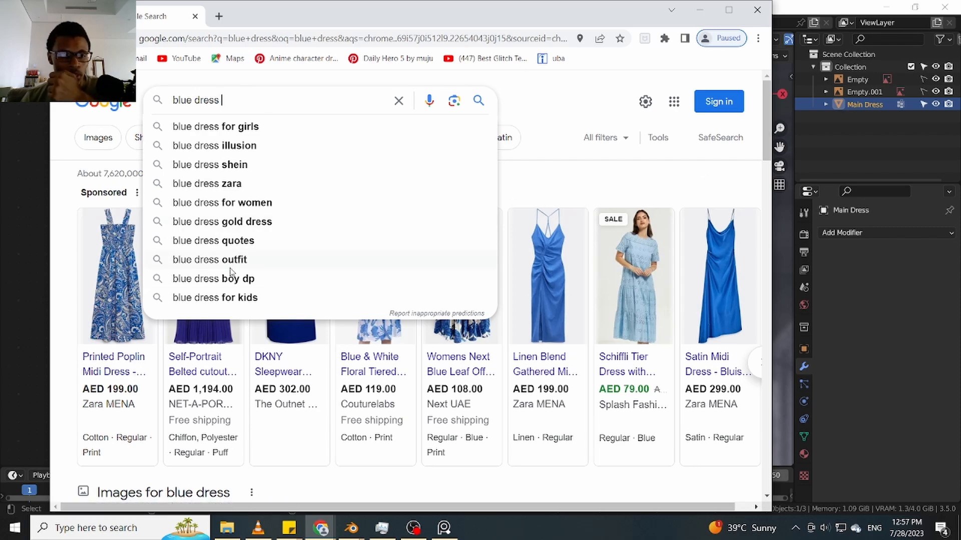
pyautogui.click(610, 181)
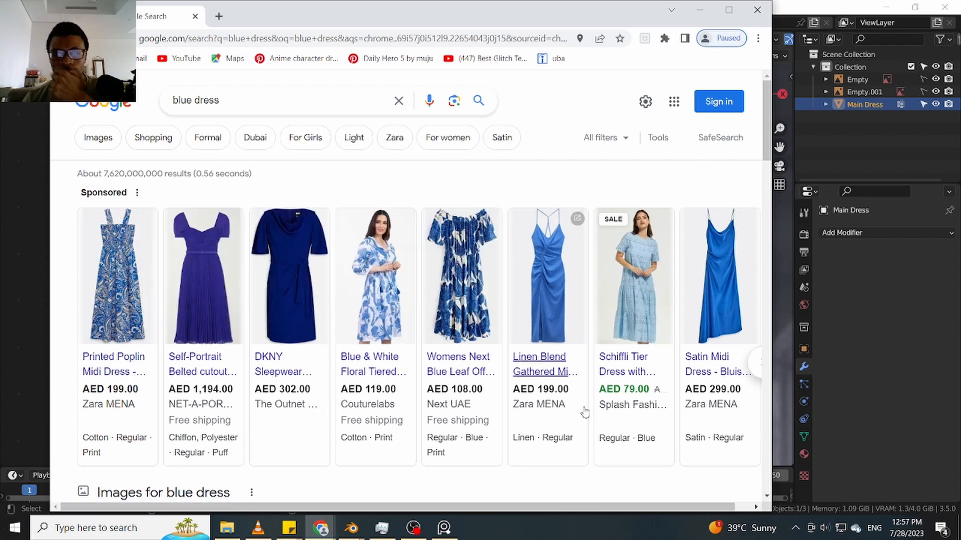
pyautogui.scroll(-4, 149, 321)
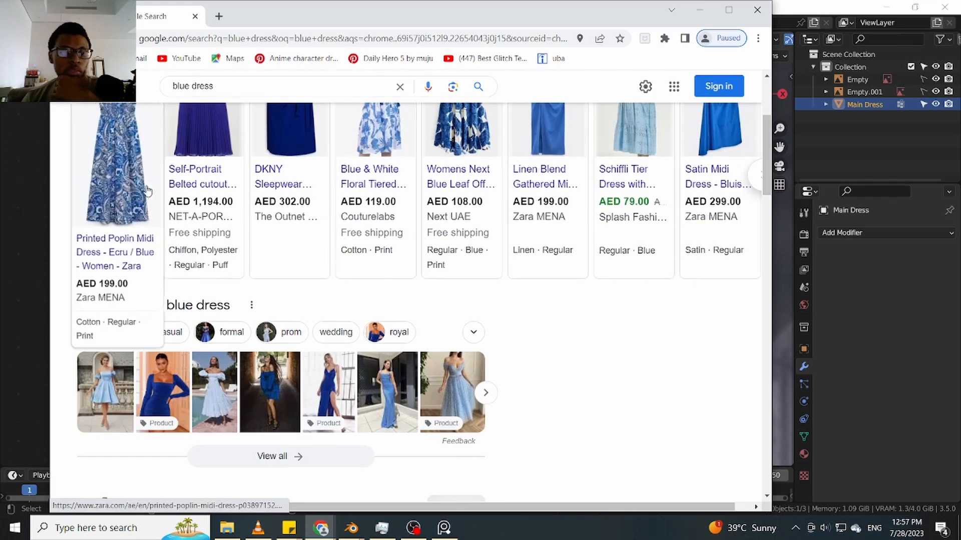
pyautogui.scroll(3, 153, 214)
pyautogui.scroll(-4, 153, 214)
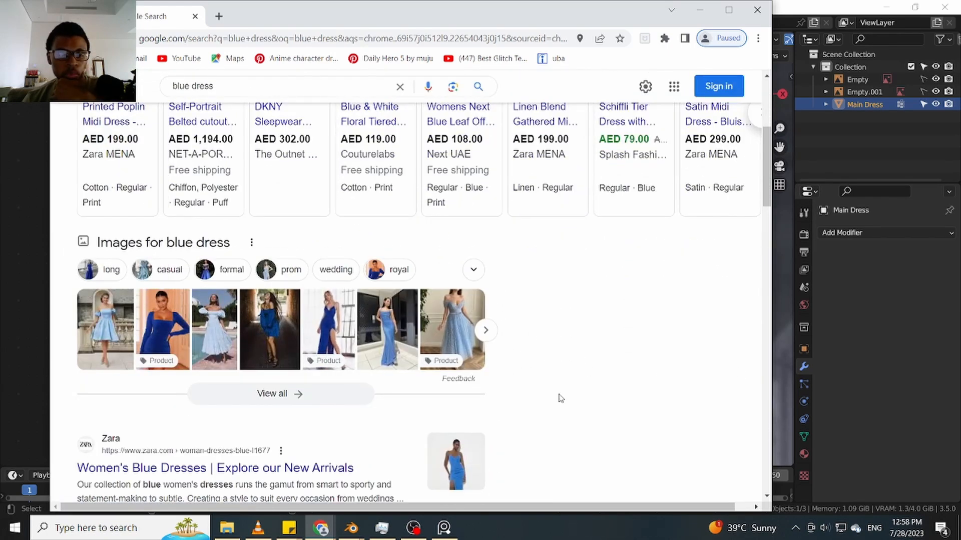
pyautogui.scroll(-1, 543, 375)
pyautogui.scroll(-3, 543, 373)
pyautogui.scroll(5, 542, 374)
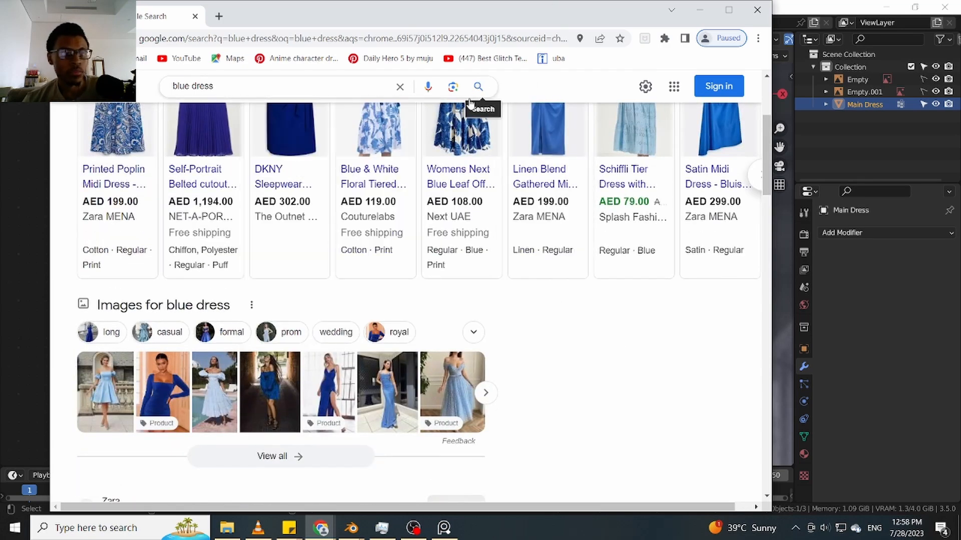
pyautogui.scroll(3, 350, 337)
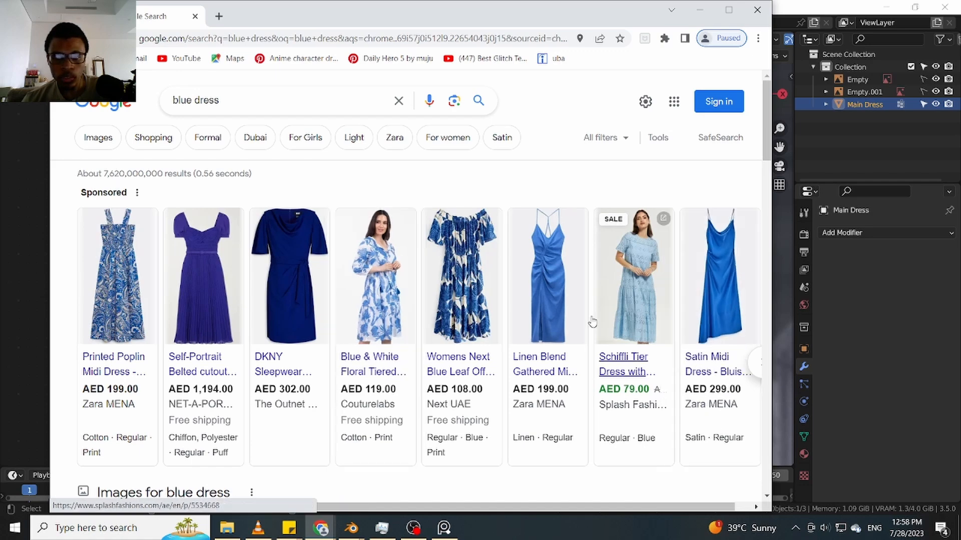
pyautogui.scroll(-4, 307, 443)
pyautogui.scroll(4, 307, 443)
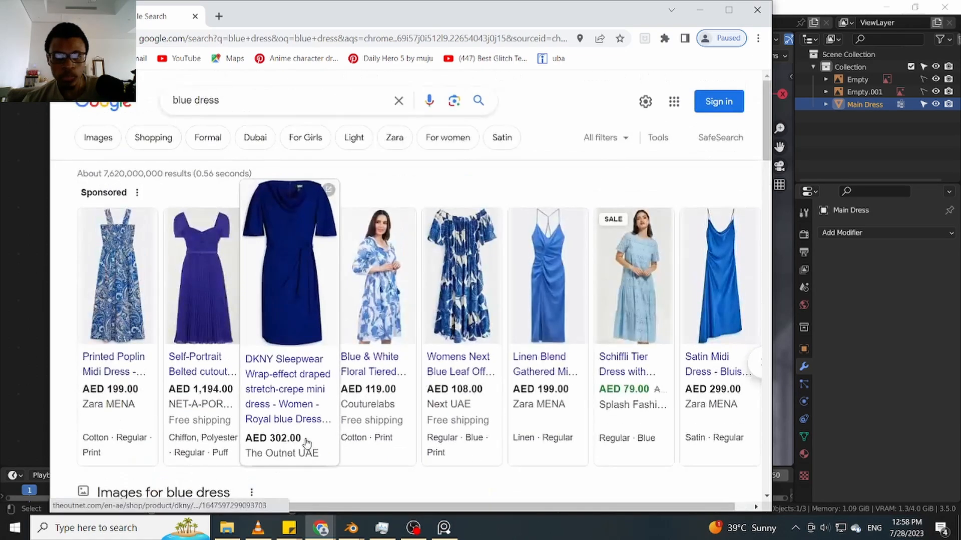
# Search for "sci fi dresses" and look through the image results
pyautogui.click(173, 101)
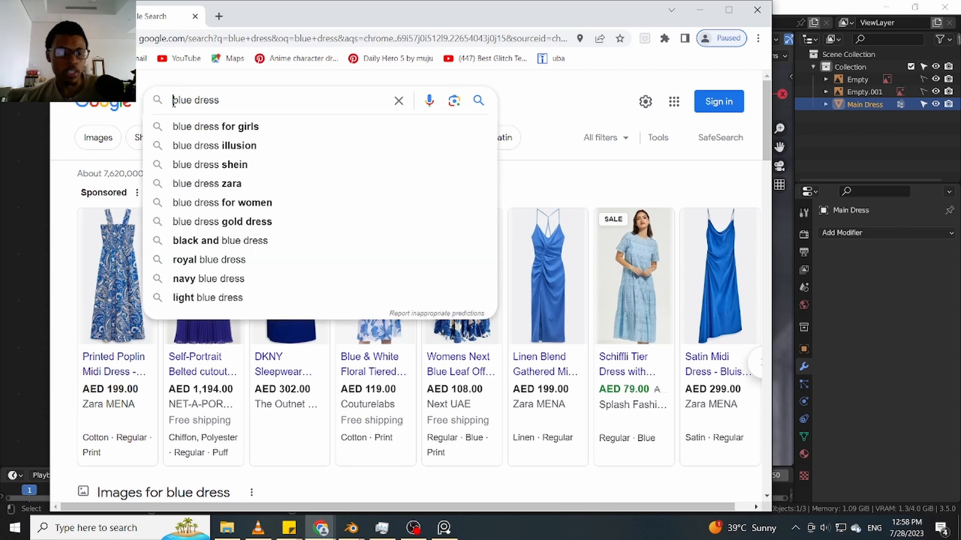
pyautogui.write('s')
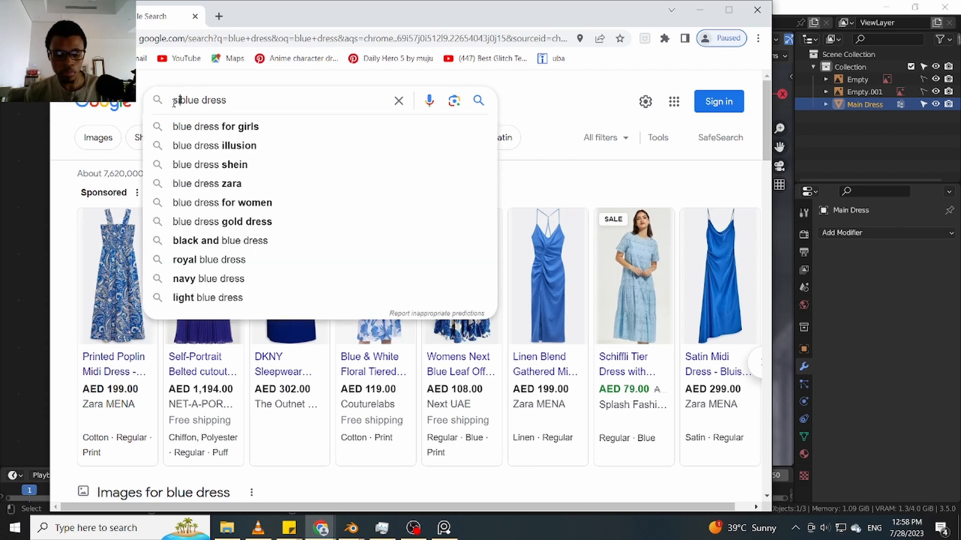
pyautogui.write('ifi')
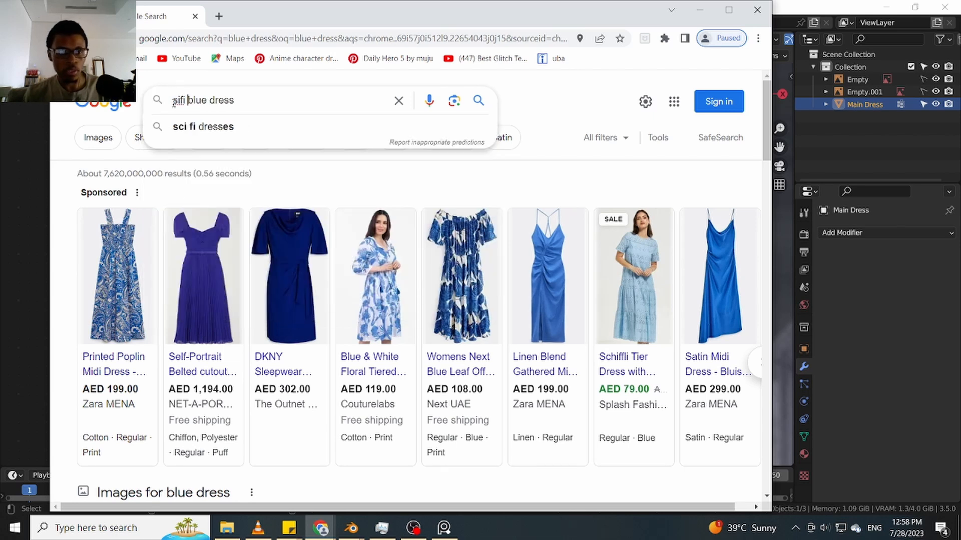
pyautogui.click(190, 128)
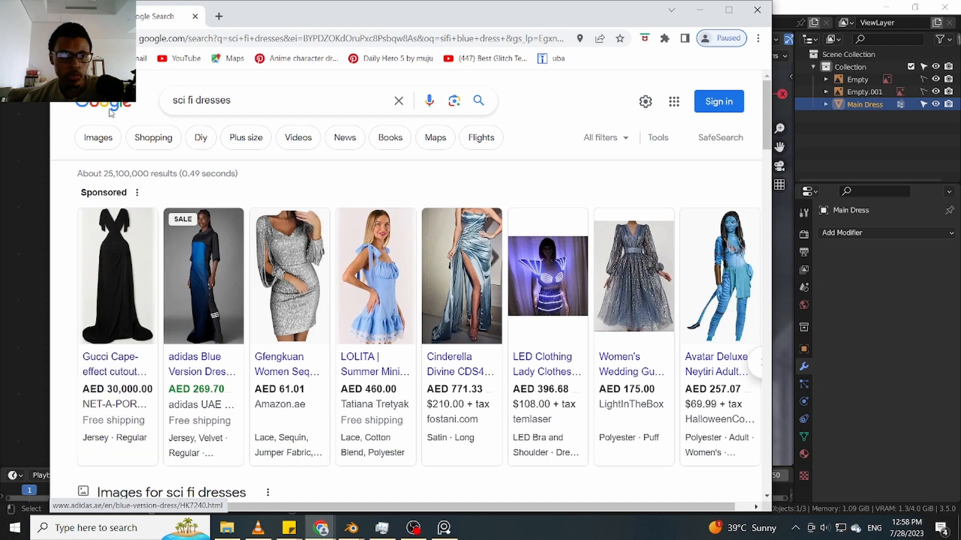
pyautogui.click(88, 136)
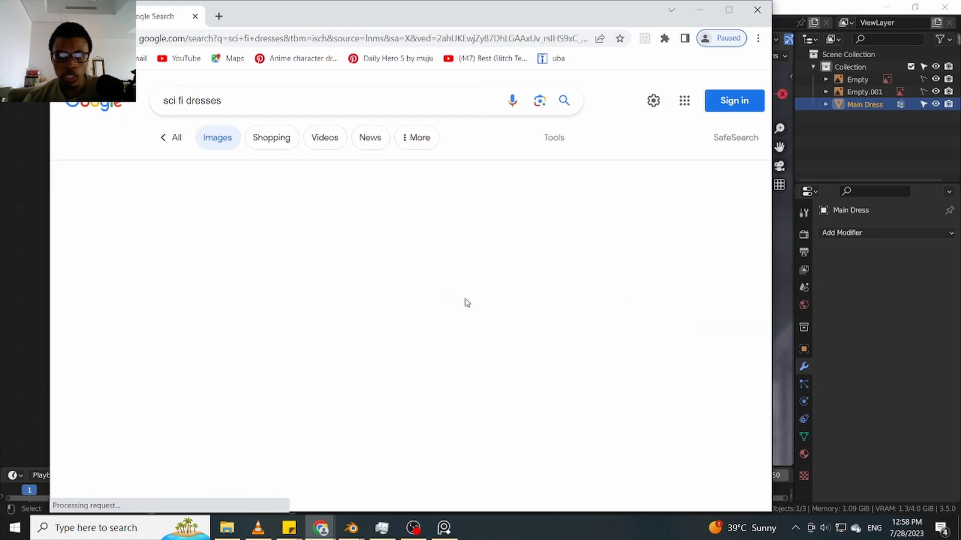
pyautogui.scroll(-1, 399, 298)
pyautogui.scroll(-2, 399, 299)
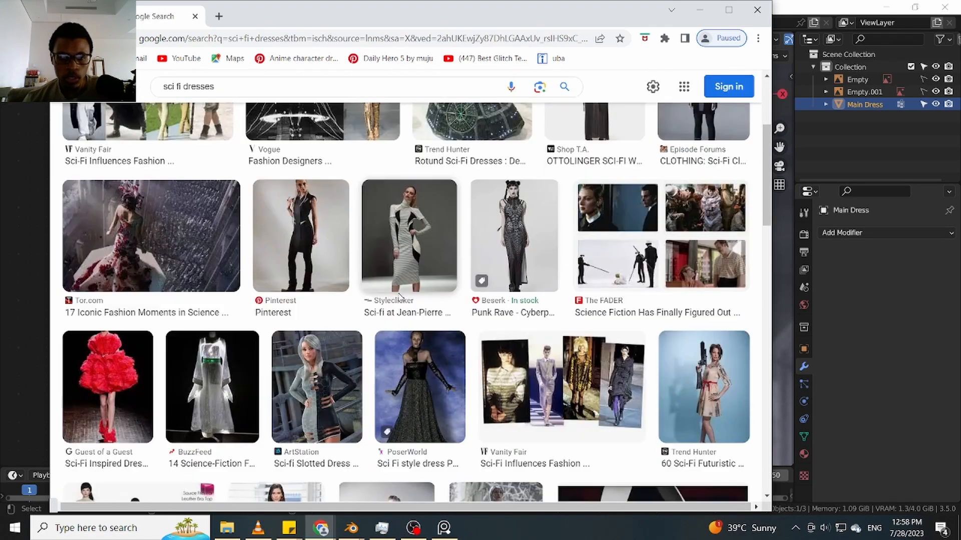
pyautogui.scroll(3, 400, 297)
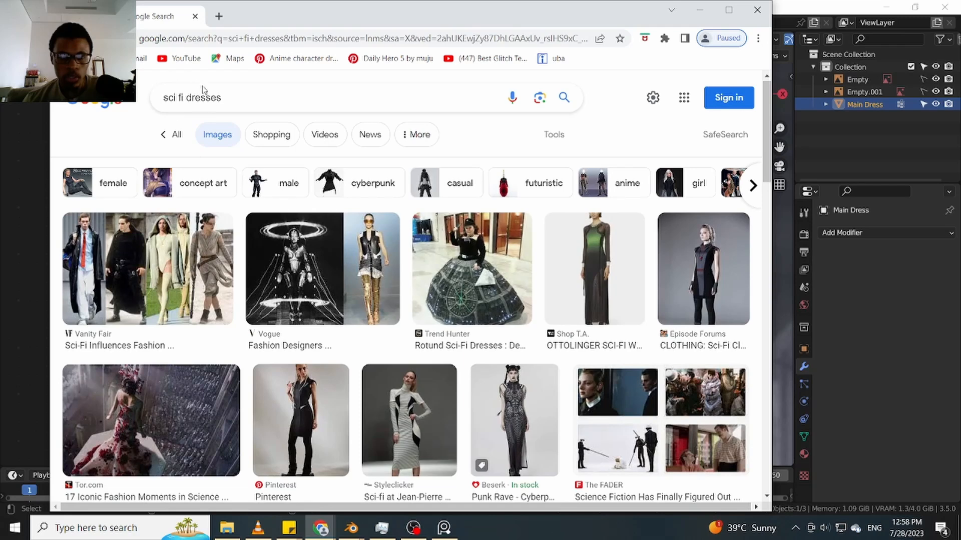
# Refine the image search to "sci fi blue dresses"
pyautogui.click(232, 99)
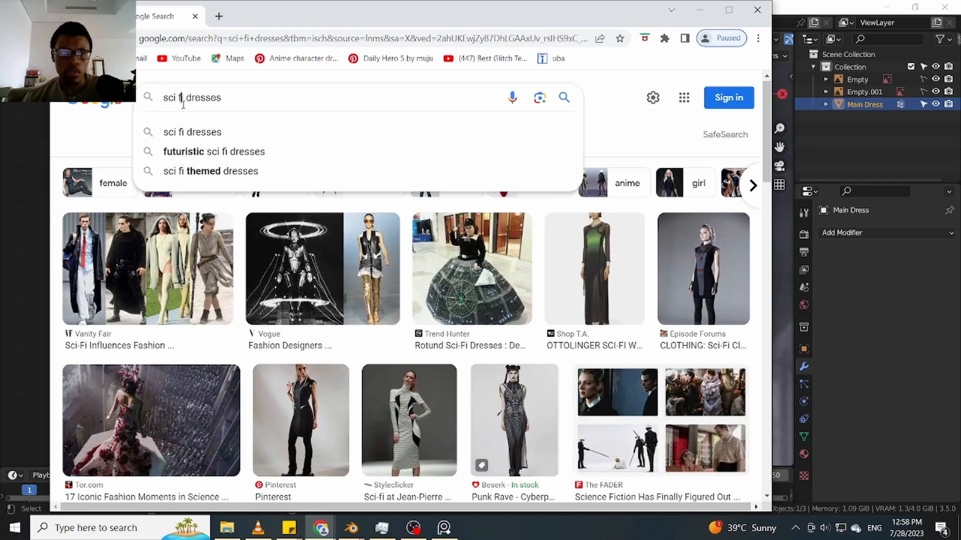
pyautogui.write('b')
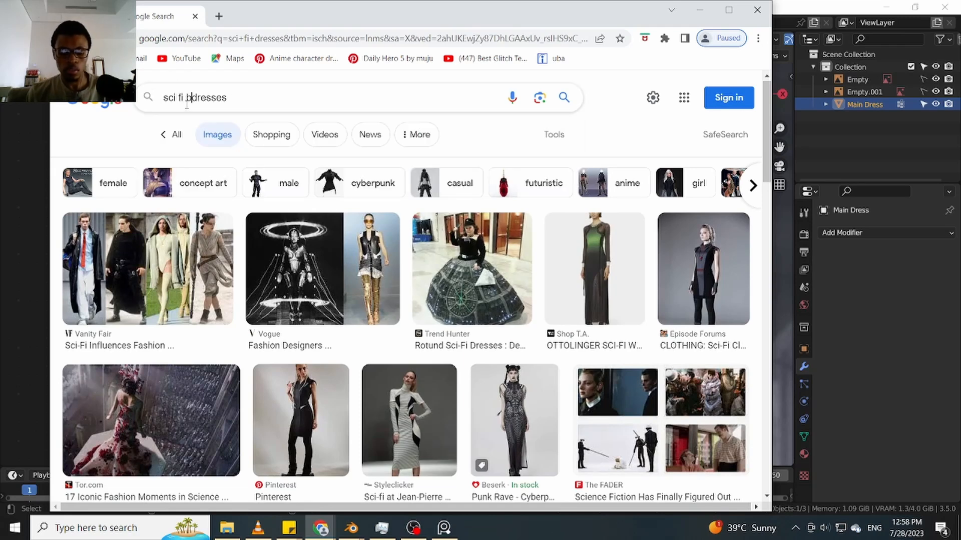
pyautogui.write('lue')
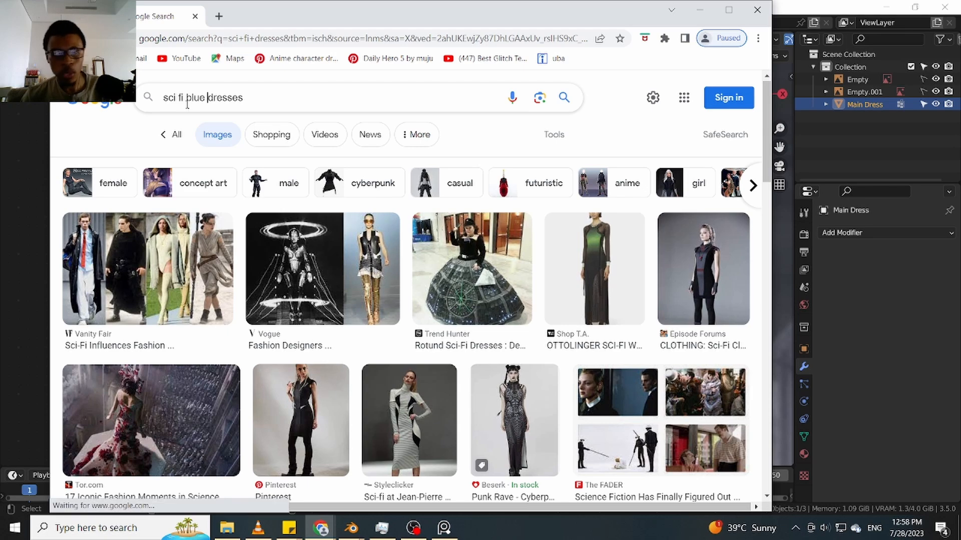
pyautogui.press('Return')
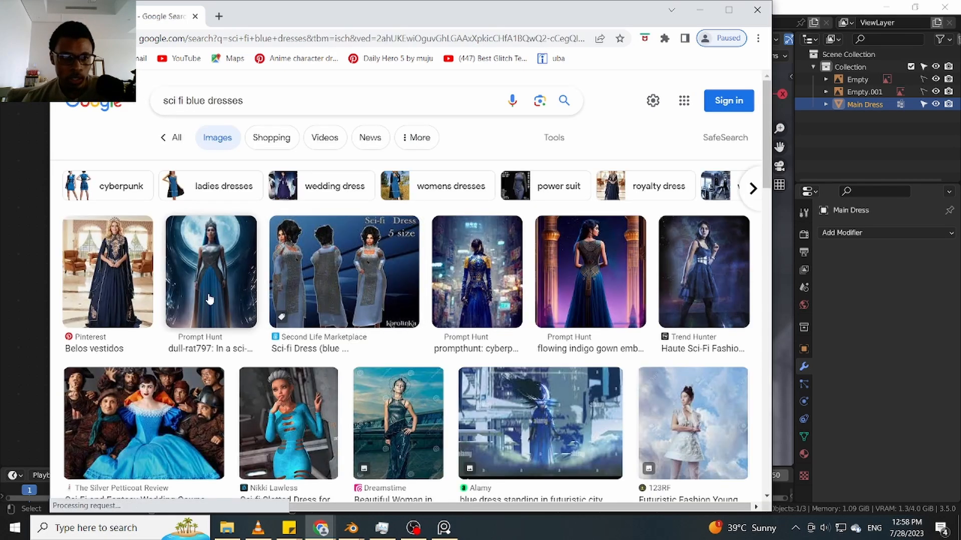
# Open the blue FUTURETRO 2020 SciFi Power Suit image from the results and add it to the reference board
pyautogui.scroll(-1, 234, 278)
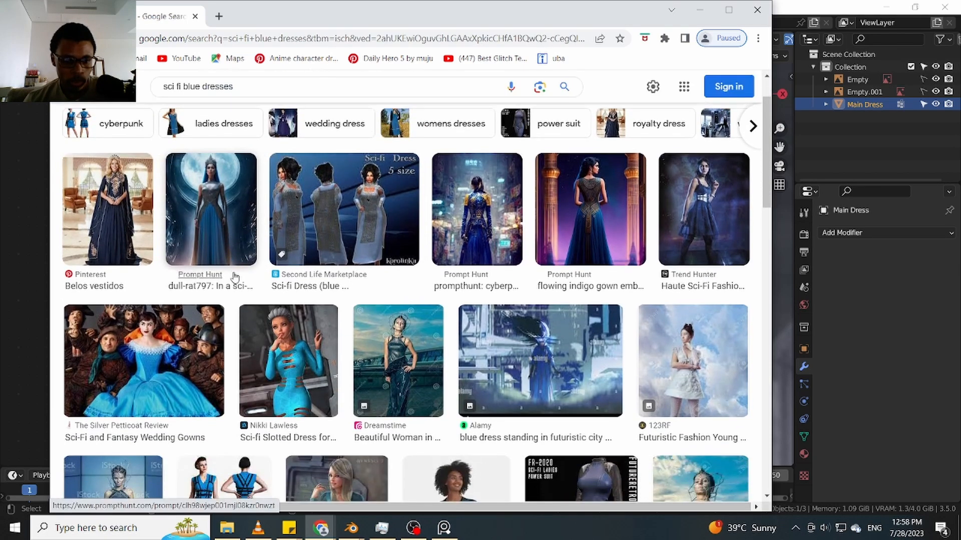
pyautogui.scroll(1, 236, 277)
pyautogui.scroll(-1, 235, 277)
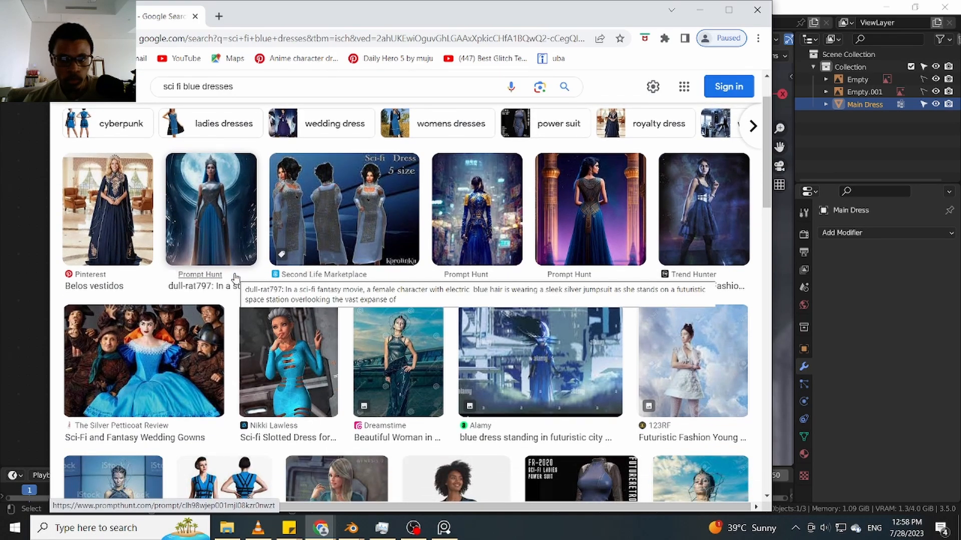
pyautogui.scroll(-2, 235, 277)
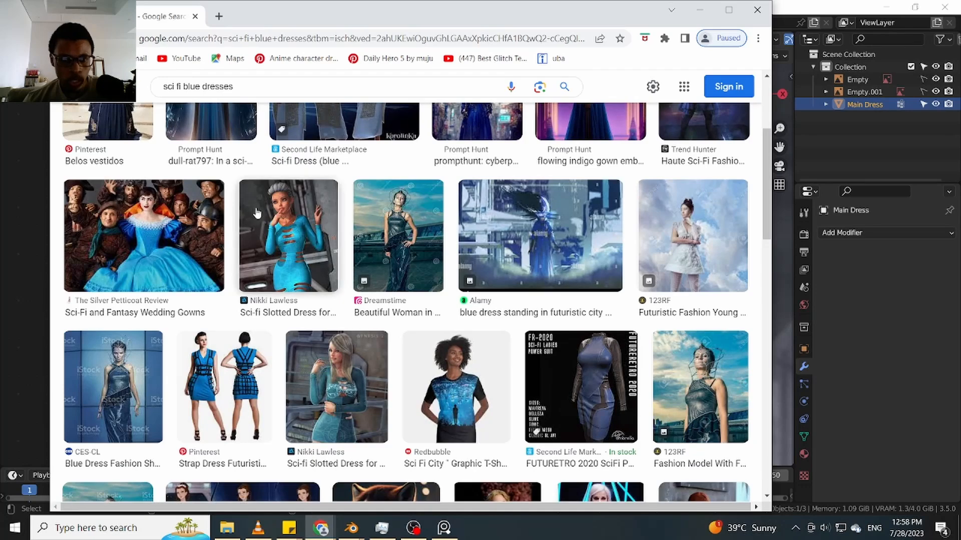
pyautogui.scroll(-3, 260, 284)
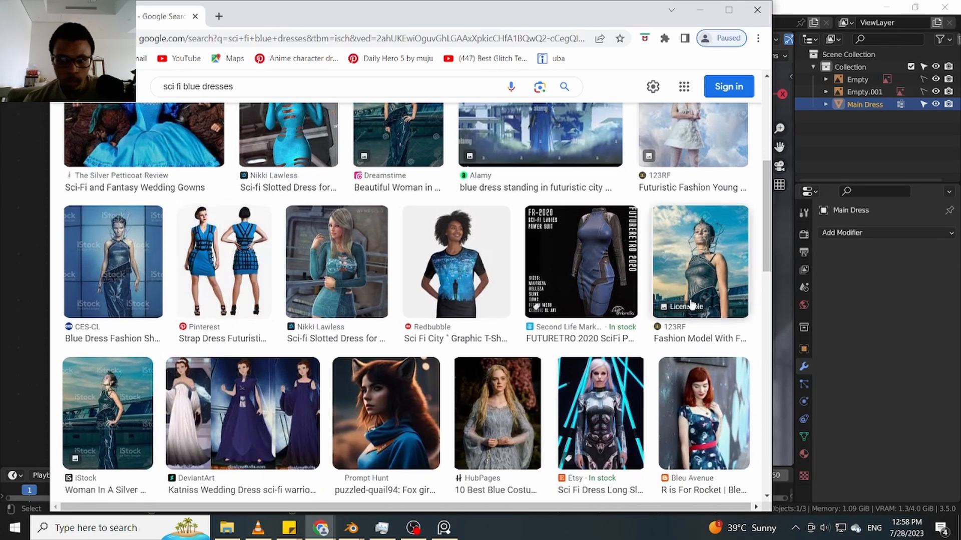
pyautogui.click(590, 265)
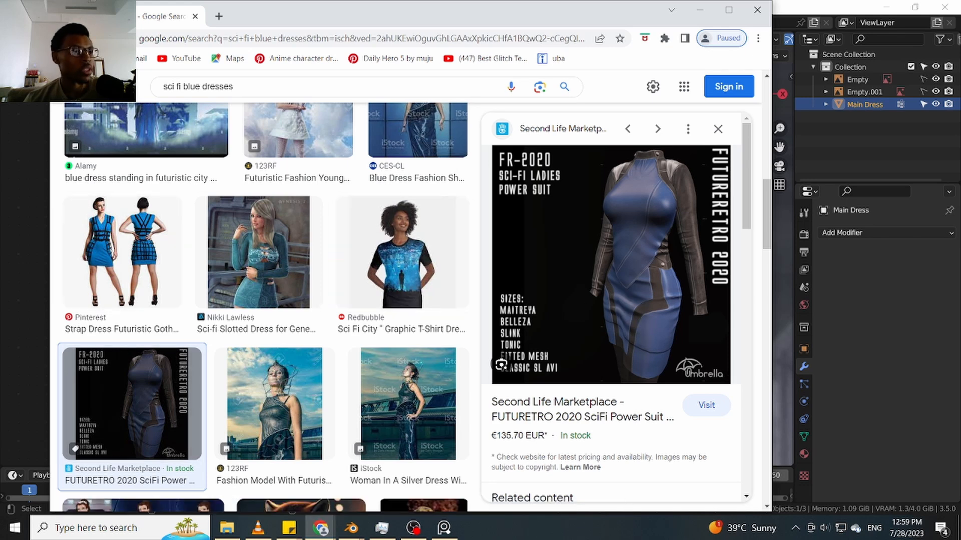
pyautogui.hotkey('alt', 'Tab')
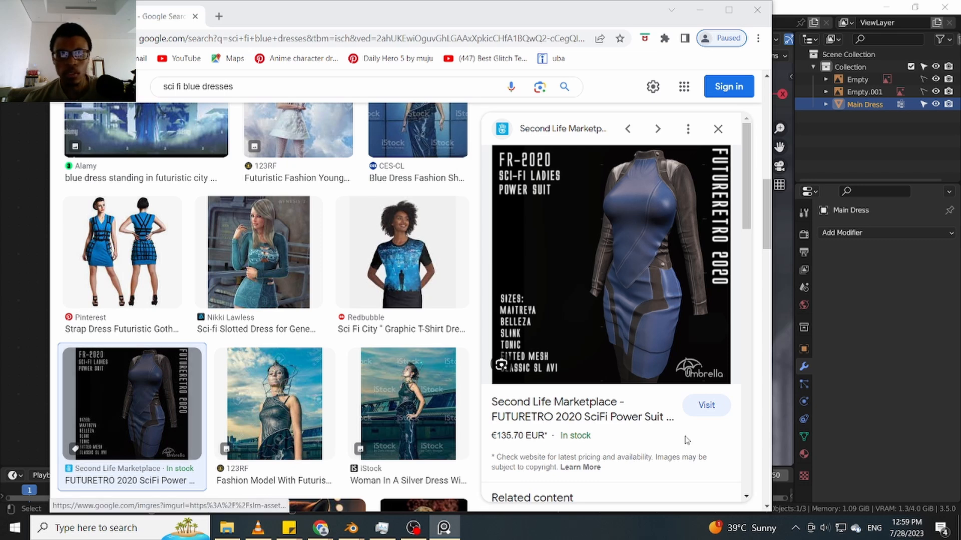
pyautogui.moveTo(604, 280); pyautogui.dragTo(0, 330)
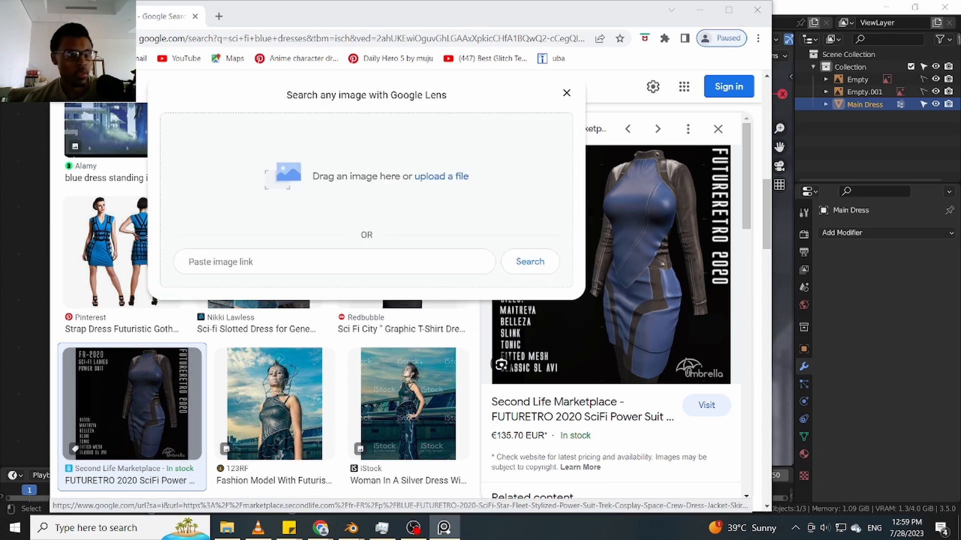
pyautogui.click(567, 93)
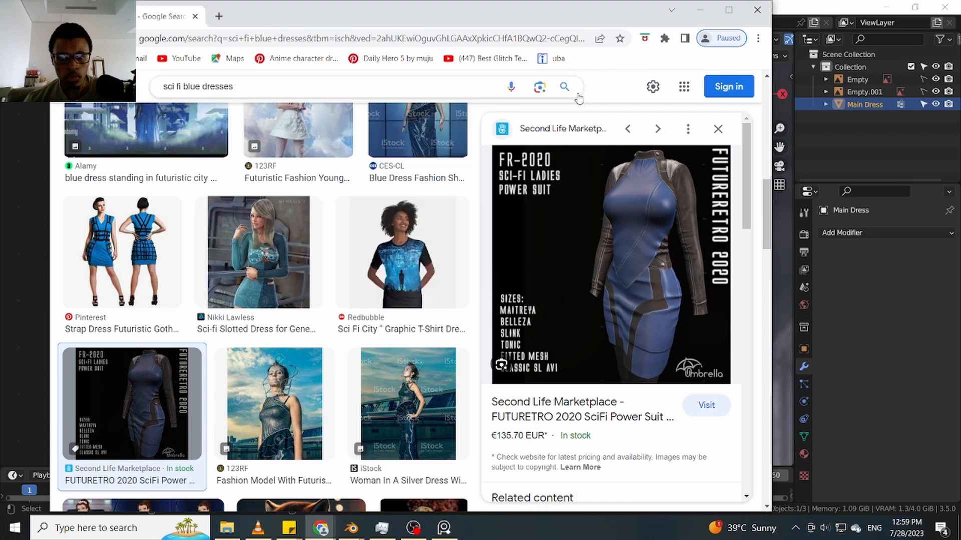
# Look through the power suit's related images, the futuristic 123RF fashion model preview and the remaining results for more blue dress references
pyautogui.scroll(-5, 662, 339)
pyautogui.scroll(-3, 662, 339)
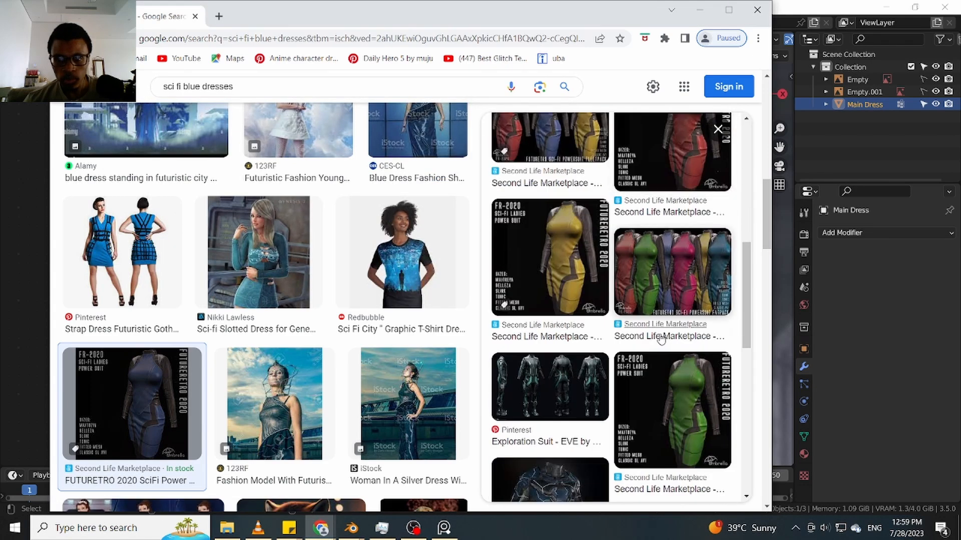
pyautogui.scroll(-2, 550, 333)
pyautogui.scroll(-1, 295, 335)
pyautogui.scroll(-1, 295, 335)
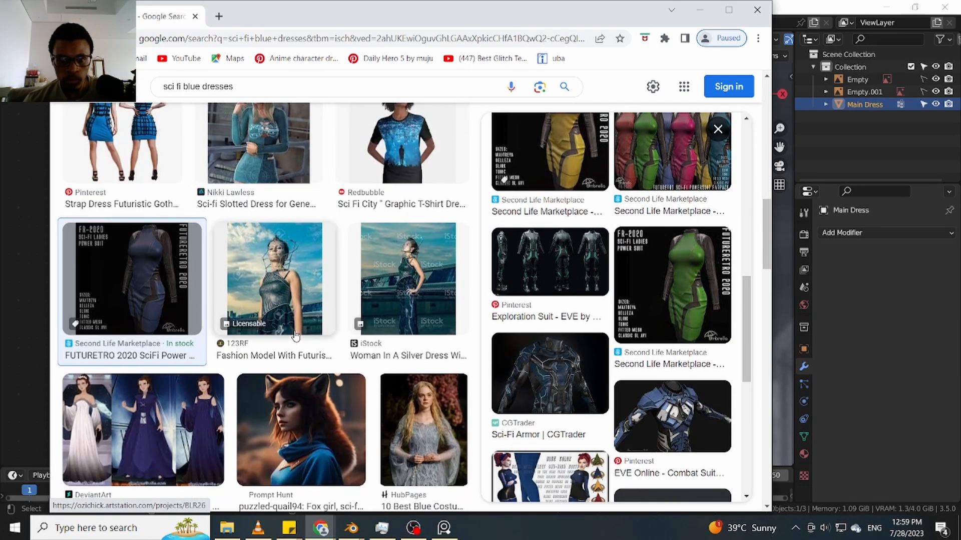
pyautogui.click(282, 289)
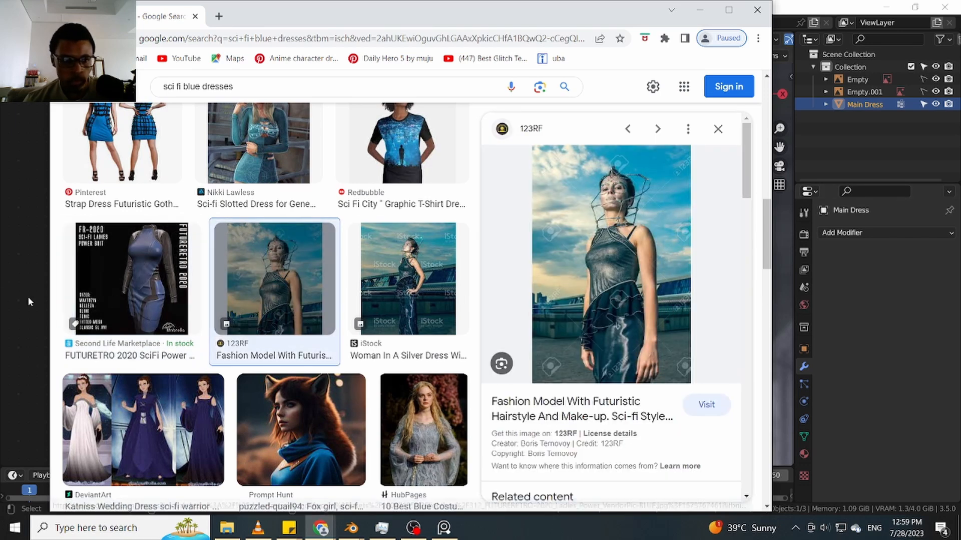
pyautogui.scroll(-5, 215, 345)
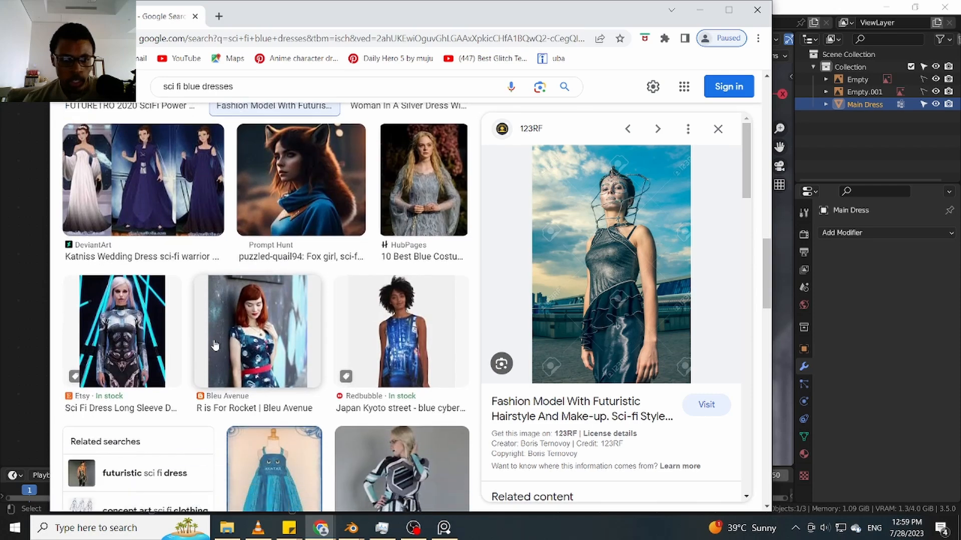
pyautogui.scroll(10, 215, 345)
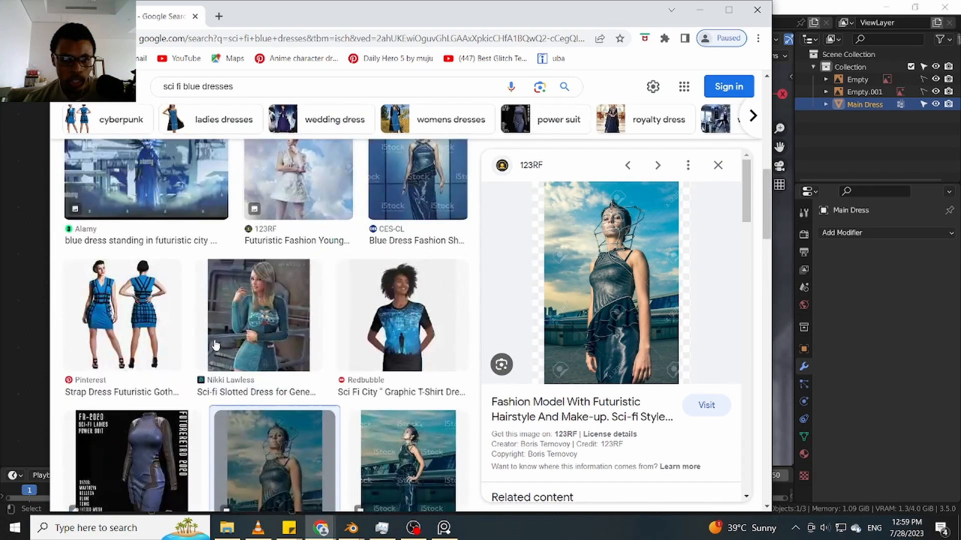
pyautogui.scroll(4, 240, 346)
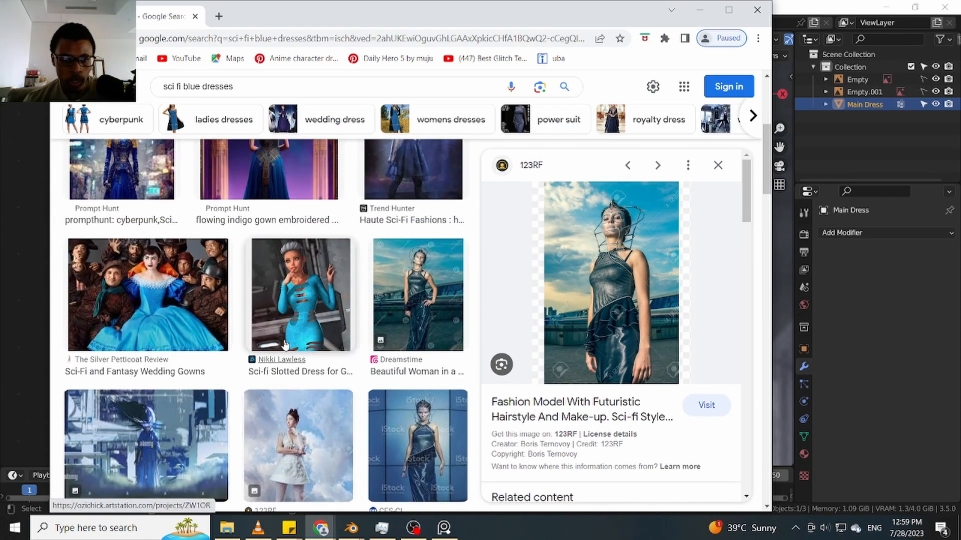
pyautogui.scroll(4, 143, 329)
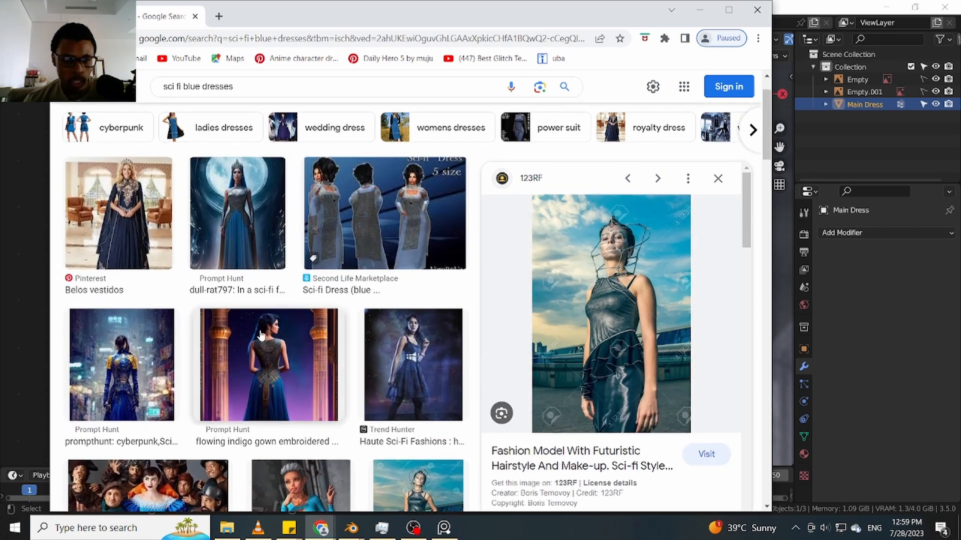
pyautogui.scroll(1, 356, 278)
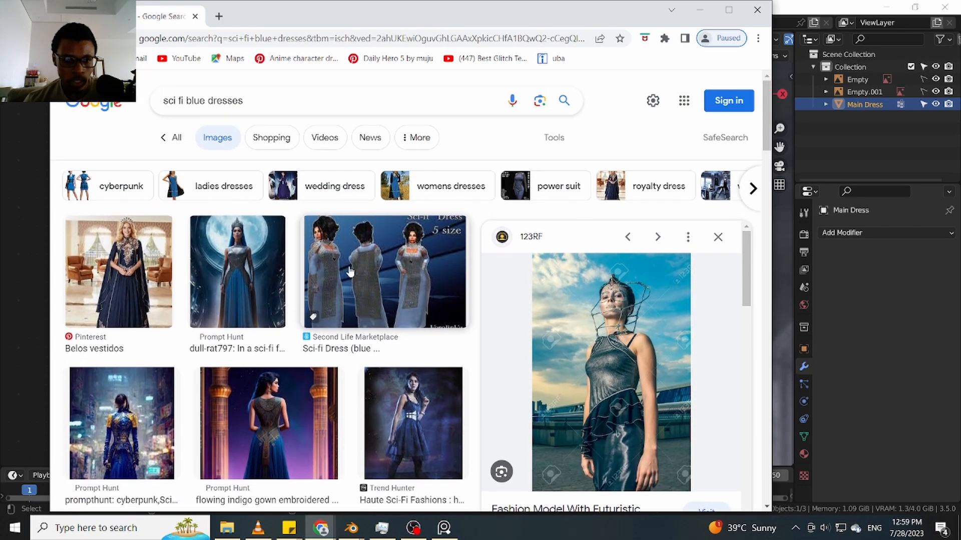
# Preview the Prompt Hunt image of the crowned woman in a silver and blue gown and add it to the reference board
pyautogui.click(237, 272)
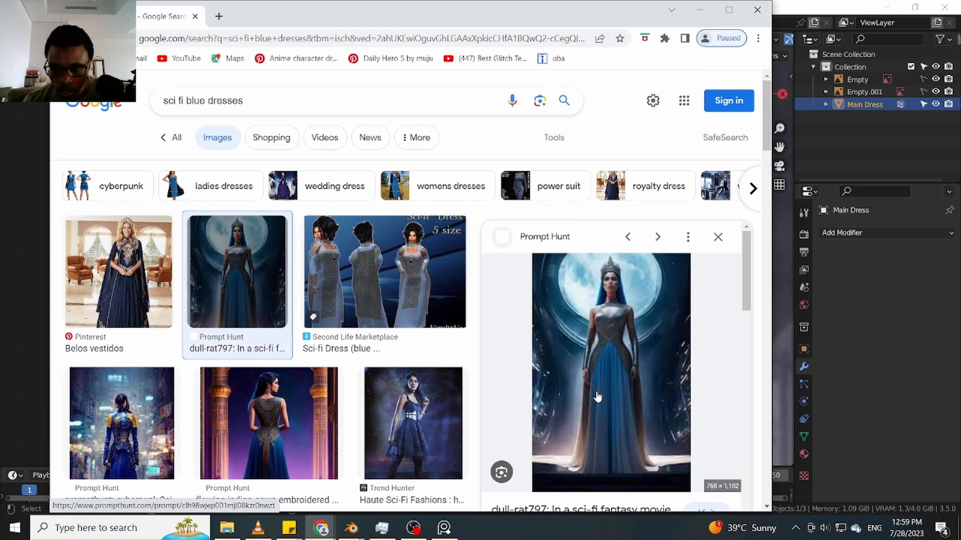
pyautogui.scroll(-4, 597, 395)
pyautogui.scroll(4, 600, 357)
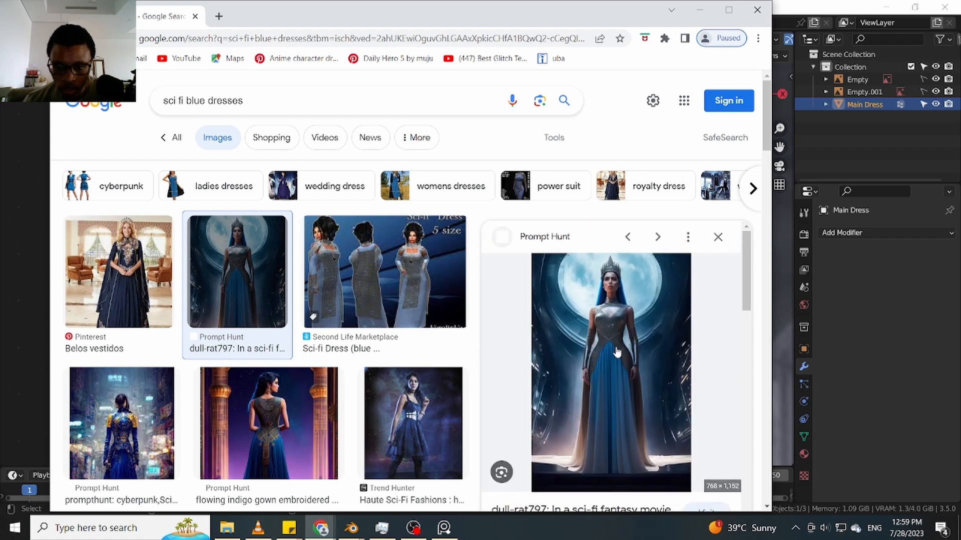
pyautogui.click(539, 101)
pyautogui.moveTo(599, 357); pyautogui.dragTo(576, 538)
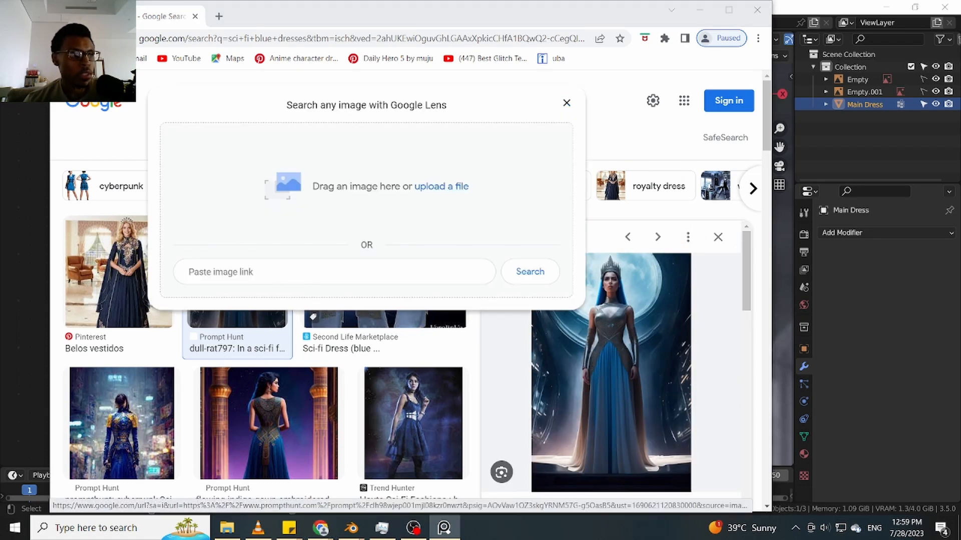
pyautogui.click(566, 104)
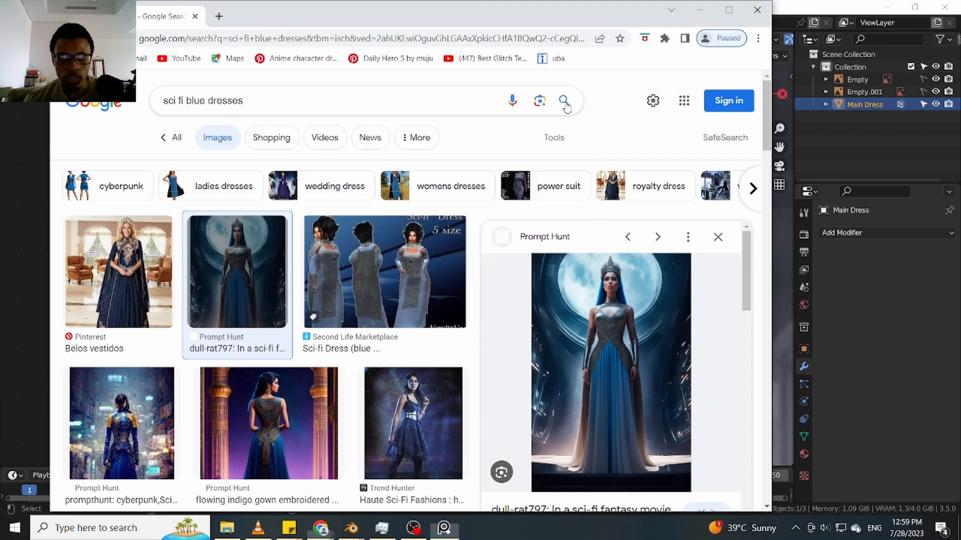
# Preview the Prompt Hunt cyberpunk image of the blue gown with yellow shoulders and add it to the reference board
pyautogui.scroll(-3, 144, 369)
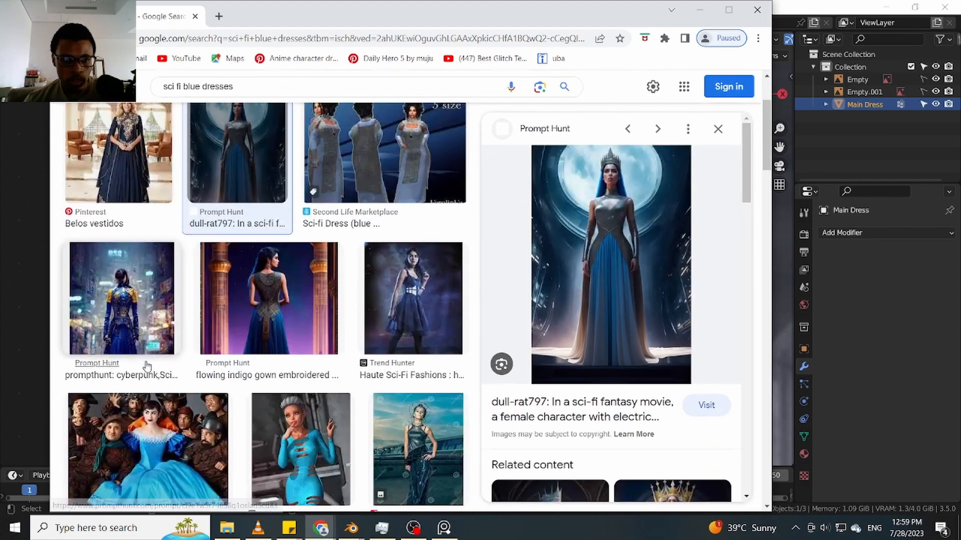
pyautogui.scroll(-1, 160, 333)
pyautogui.scroll(1, 162, 332)
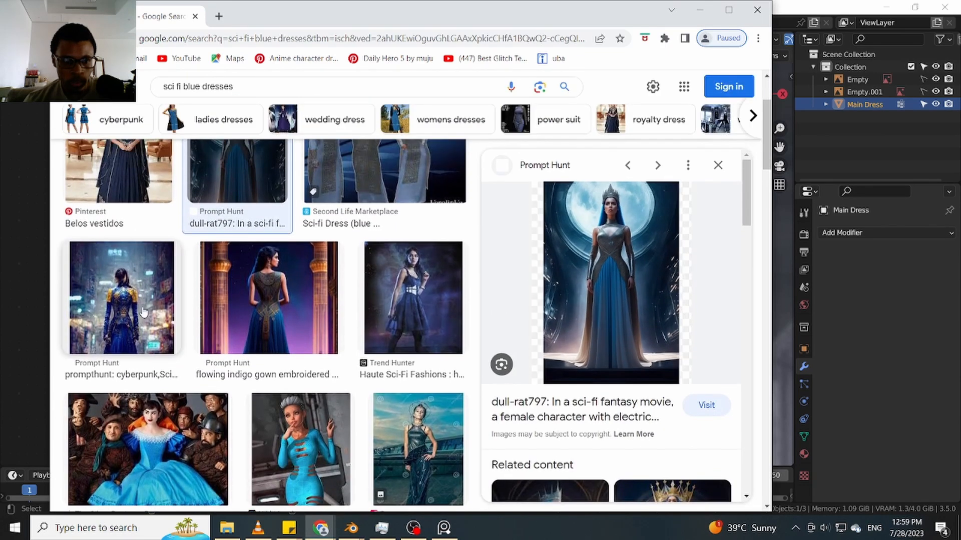
pyautogui.click(143, 314)
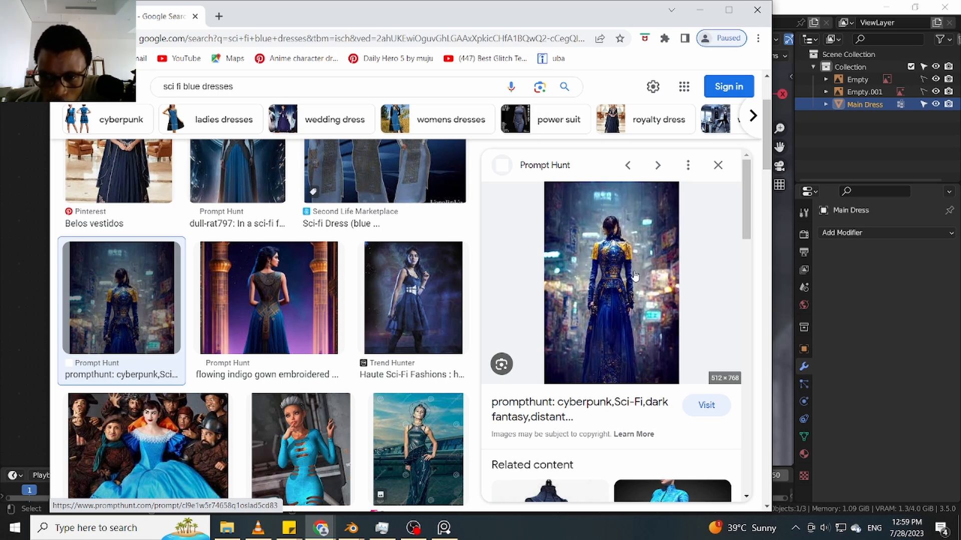
pyautogui.click(539, 87)
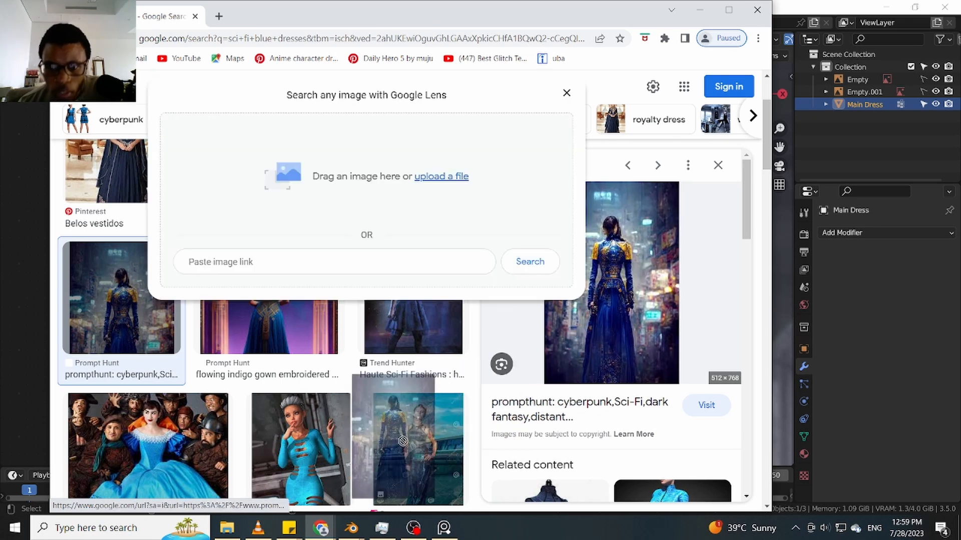
pyautogui.click(443, 528)
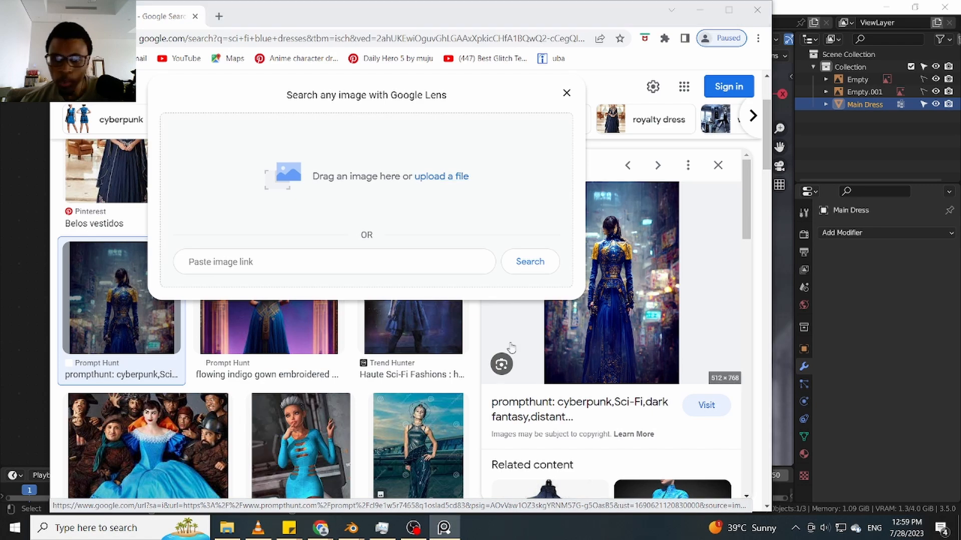
pyautogui.click(566, 92)
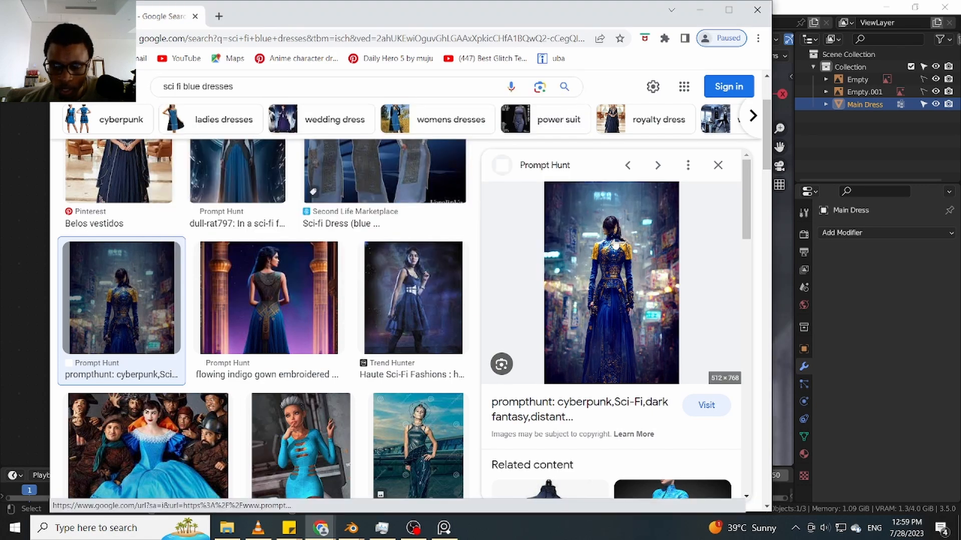
# Open the Redbubble "CyberPunk Traditional Asian Girl" art print from the related content and add it to the reference board
pyautogui.scroll(-5, 607, 270)
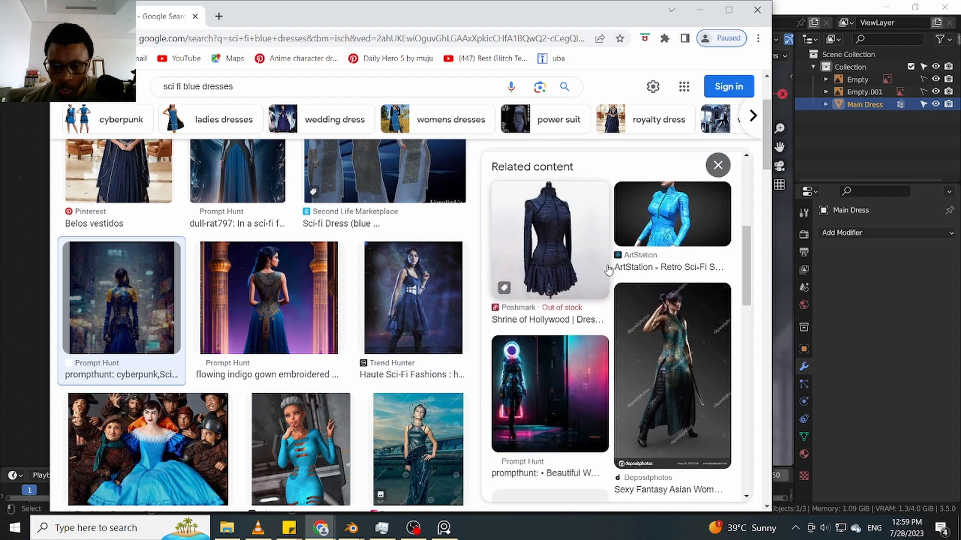
pyautogui.scroll(-6, 591, 281)
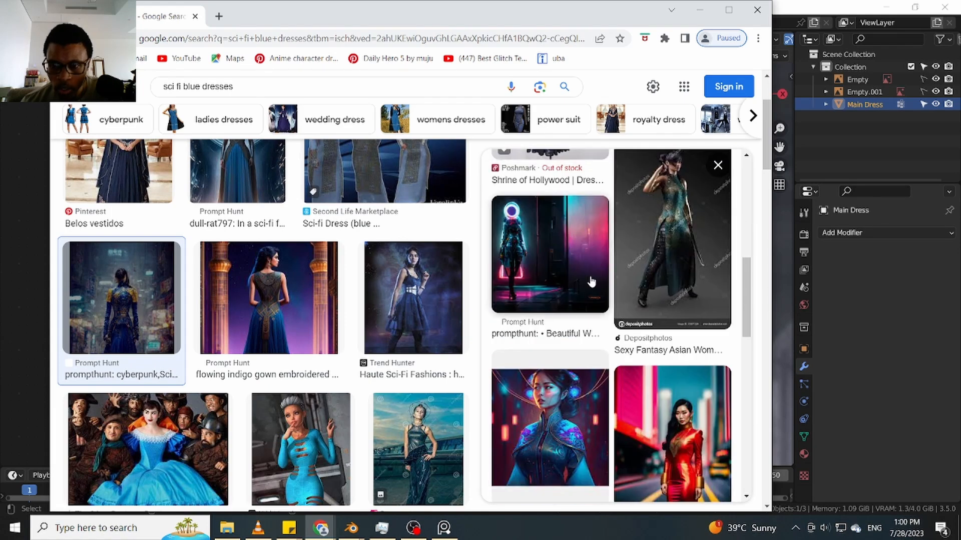
pyautogui.scroll(-1, 591, 282)
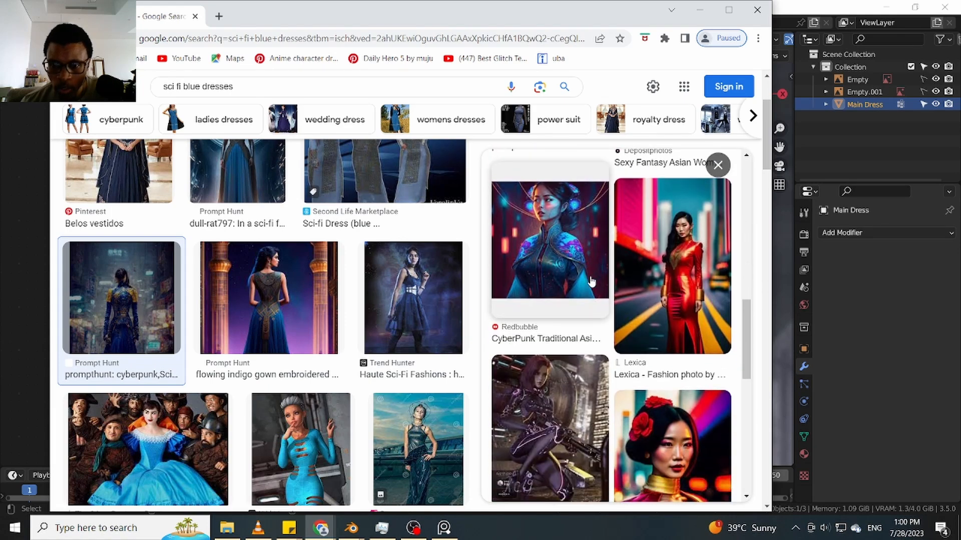
pyautogui.click(558, 270)
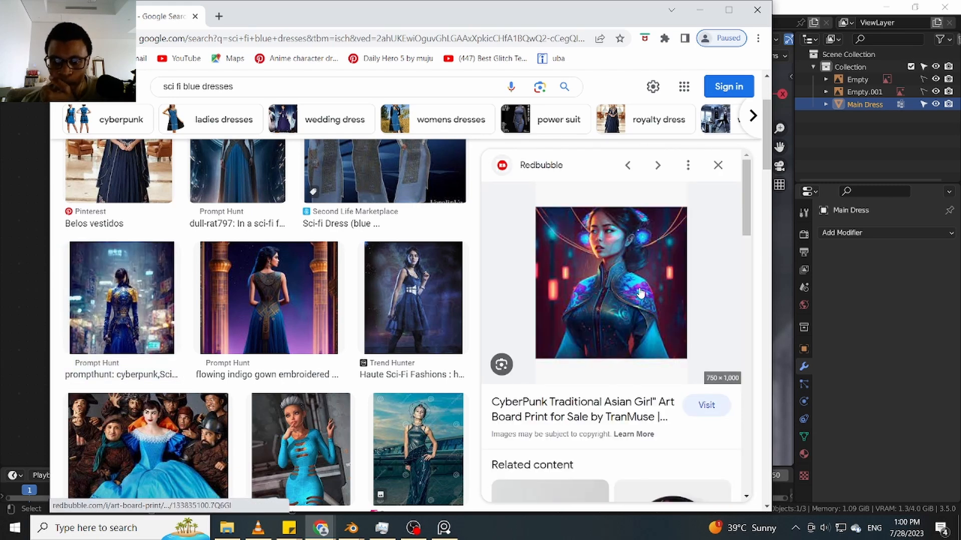
pyautogui.scroll(-2, 640, 294)
pyautogui.scroll(2, 640, 294)
pyautogui.moveTo(641, 287); pyautogui.dragTo(492, 348)
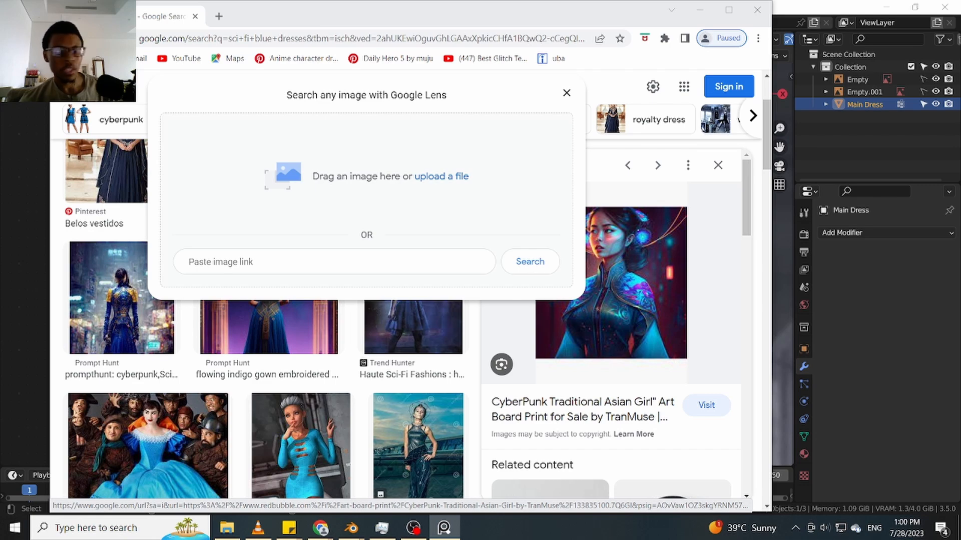
pyautogui.click(566, 94)
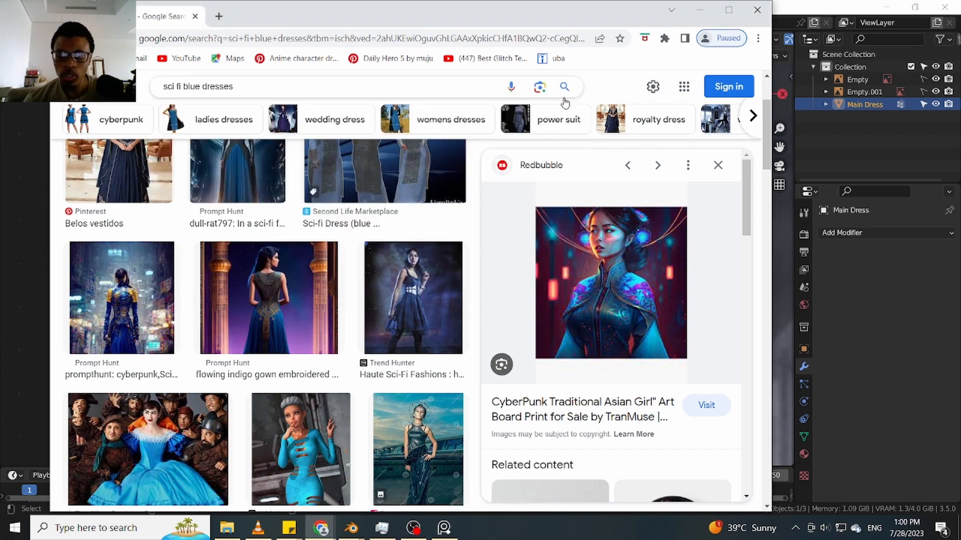
# Look through the Redbubble print's related content and the further sci-fi blue dress results for more references
pyautogui.scroll(-5, 573, 357)
pyautogui.scroll(-2, 574, 358)
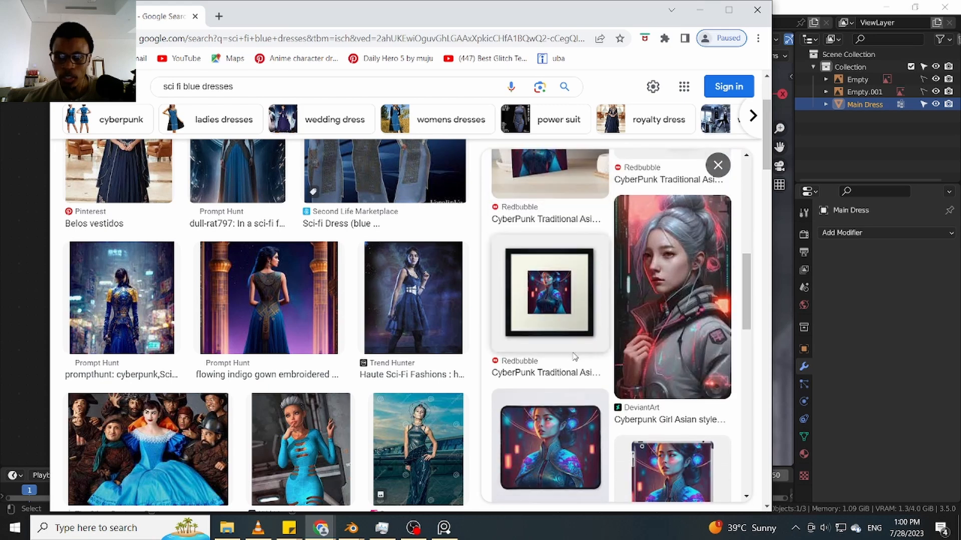
pyautogui.scroll(-8, 290, 362)
pyautogui.scroll(-7, 289, 361)
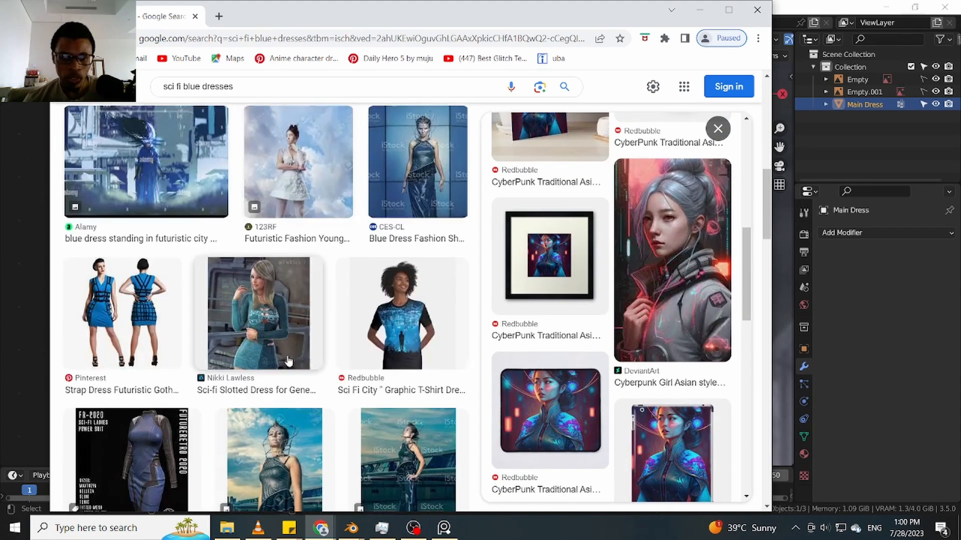
pyautogui.scroll(-4, 286, 360)
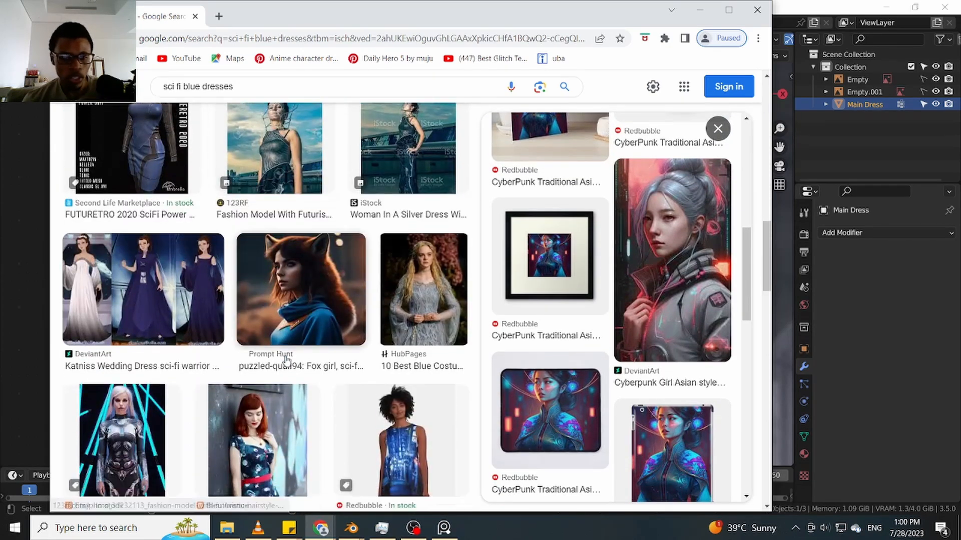
pyautogui.scroll(-8, 286, 359)
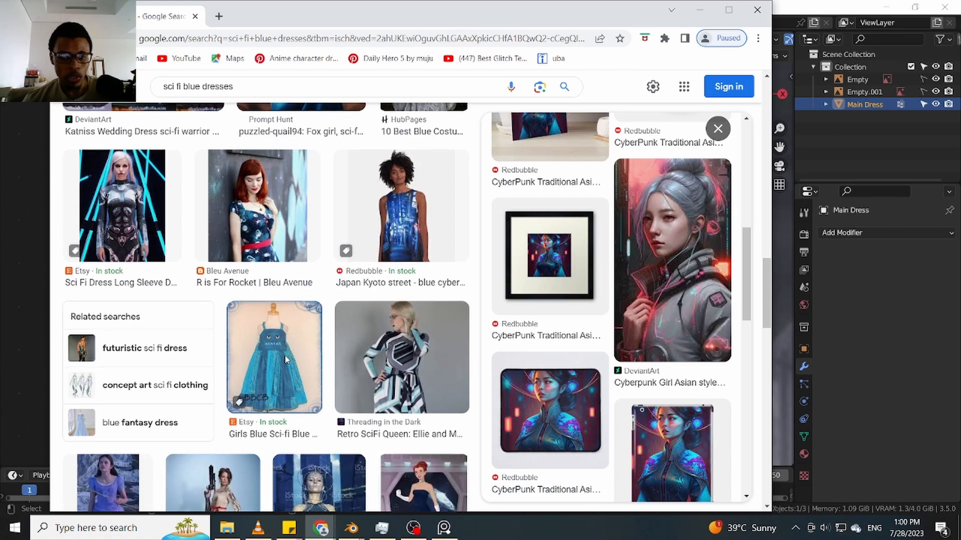
pyautogui.scroll(-1, 286, 359)
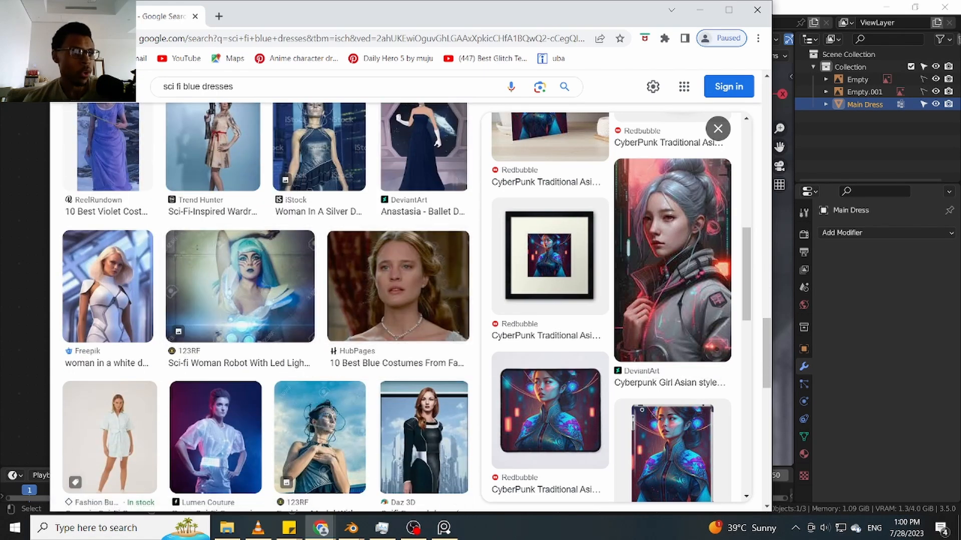
pyautogui.hotkey('alt', 'Tab')
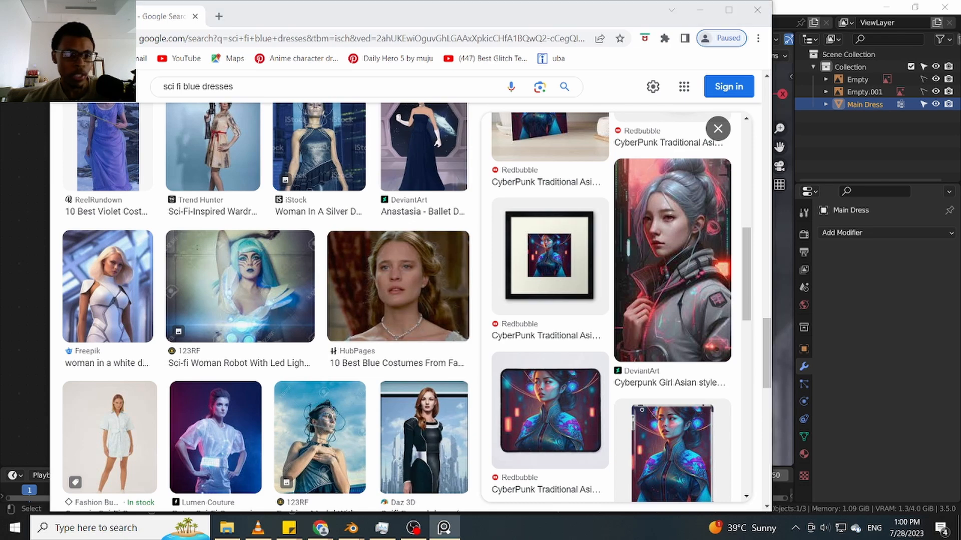
pyautogui.scroll(-5, 350, 369)
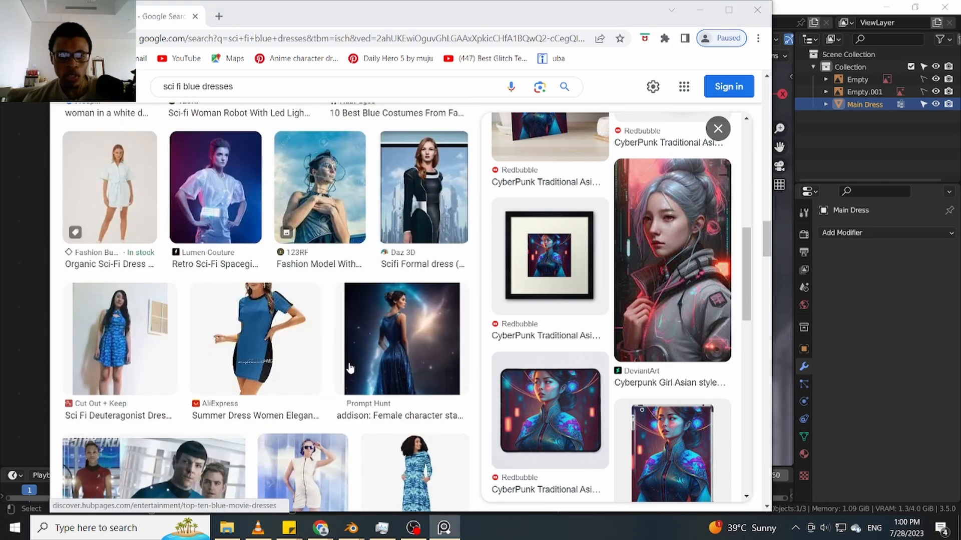
# Preview the AliExpress blue and black uniform minidress and examine the image results further down the page
pyautogui.scroll(-2, 350, 369)
pyautogui.click(281, 210)
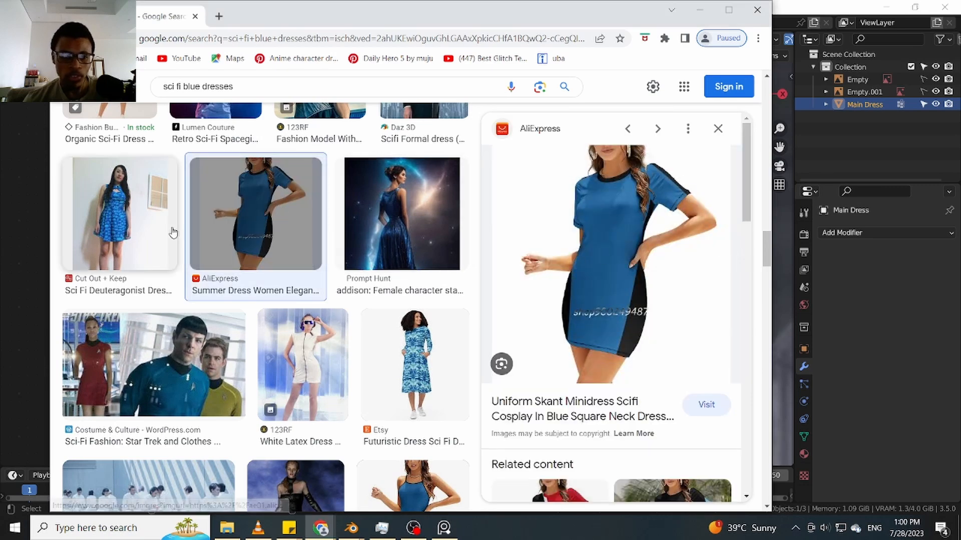
pyautogui.scroll(-3, 274, 293)
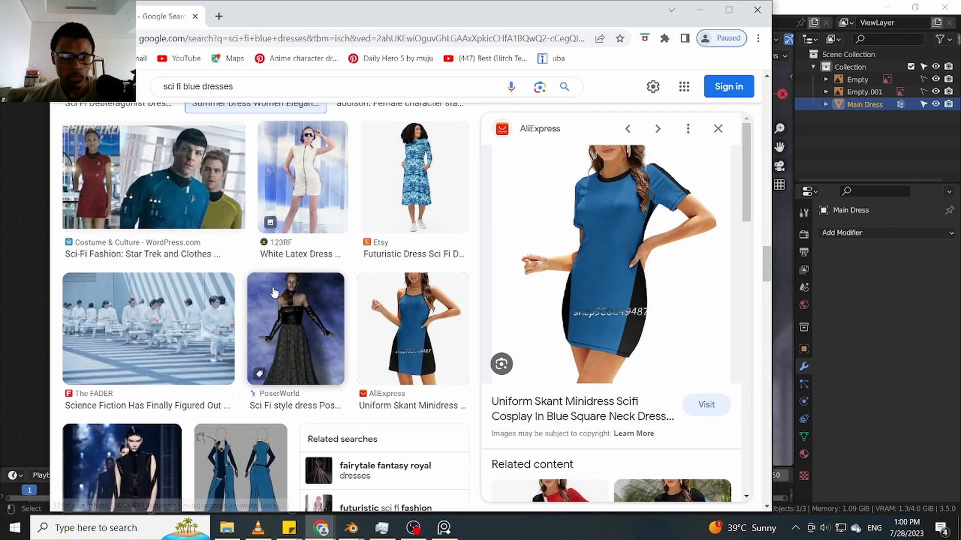
pyautogui.scroll(-1, 376, 313)
pyautogui.scroll(-5, 376, 312)
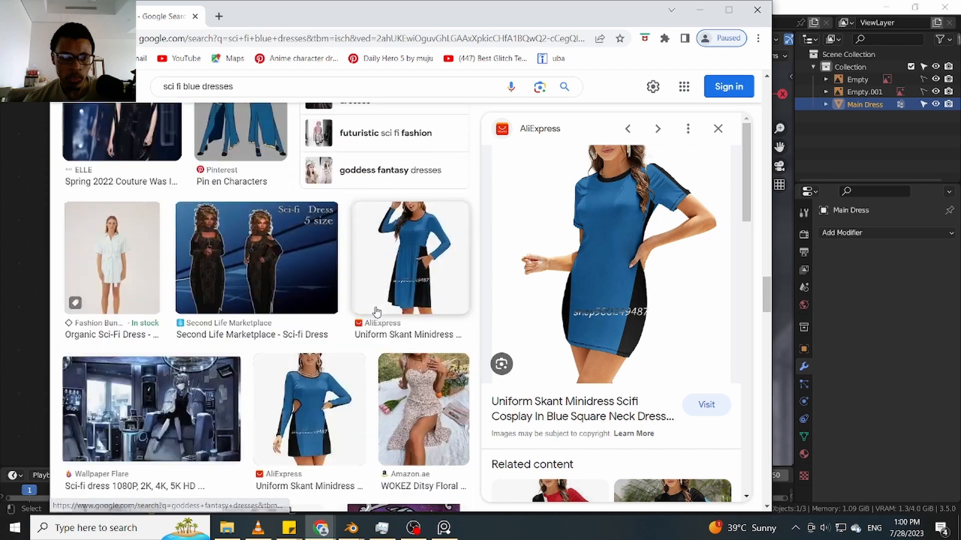
pyautogui.scroll(-4, 410, 283)
pyautogui.scroll(-9, 410, 286)
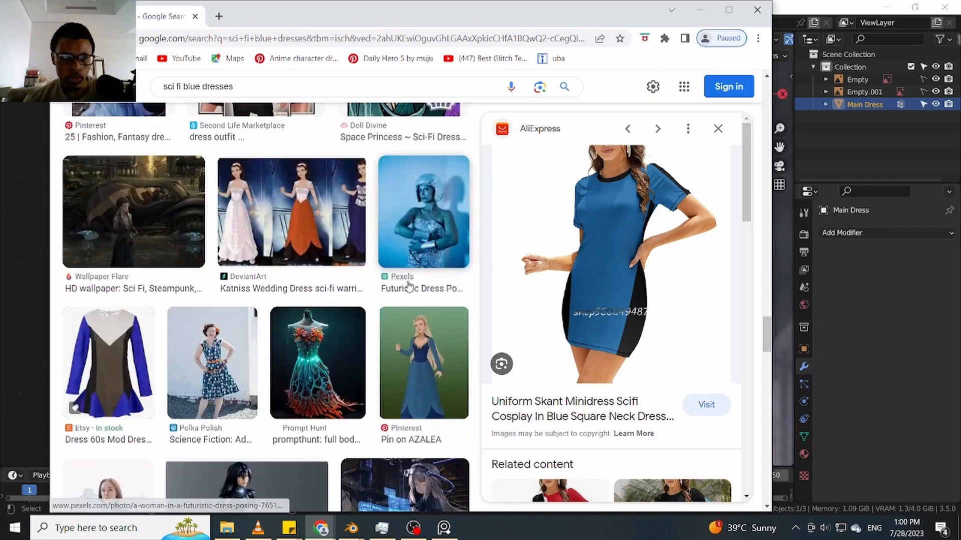
pyautogui.scroll(-2, 409, 286)
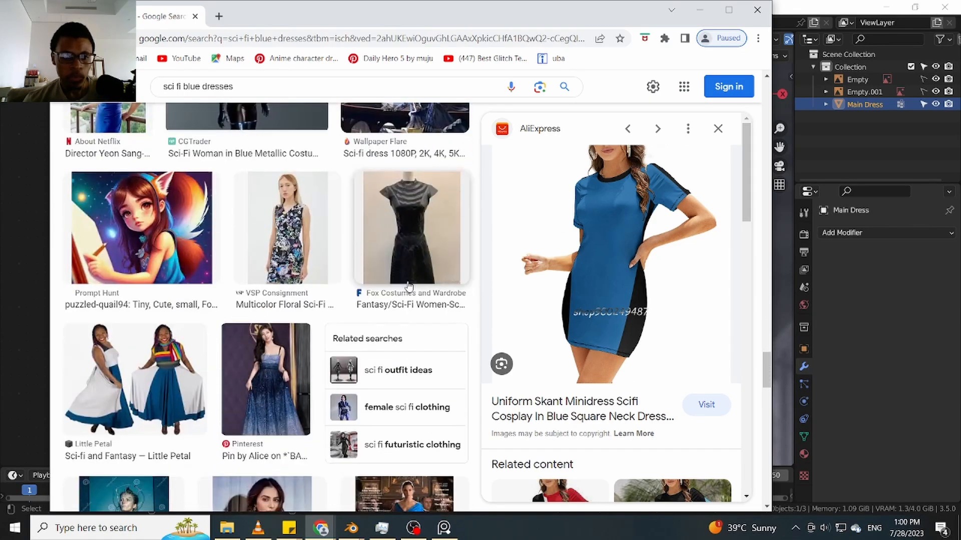
pyautogui.scroll(18, 410, 287)
pyautogui.scroll(15, 410, 287)
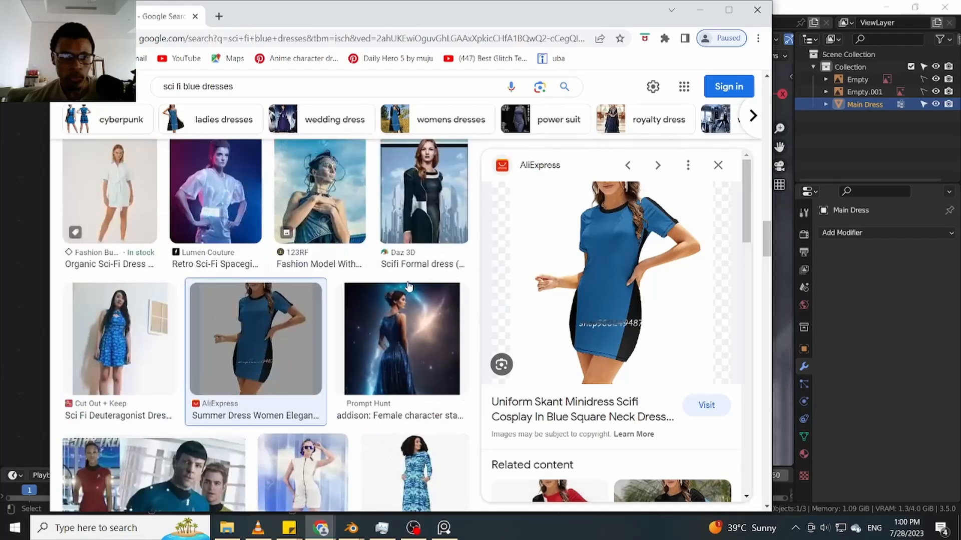
# Return to the Prompt Hunt cyberpunk gown with yellow shoulders and reopen the Redbubble "CyberPunk Traditional Asian Girl" print from its related content
pyautogui.scroll(10, 283, 292)
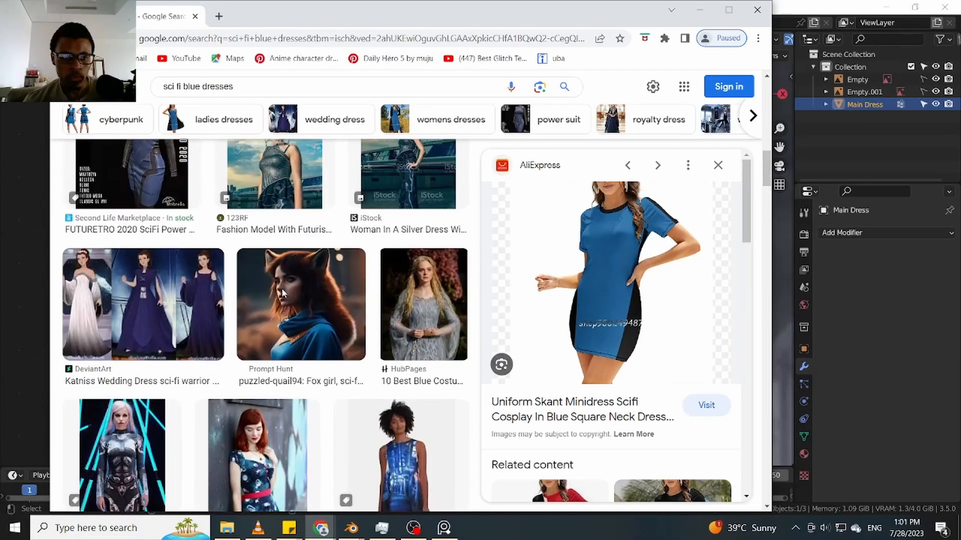
pyautogui.scroll(6, 282, 293)
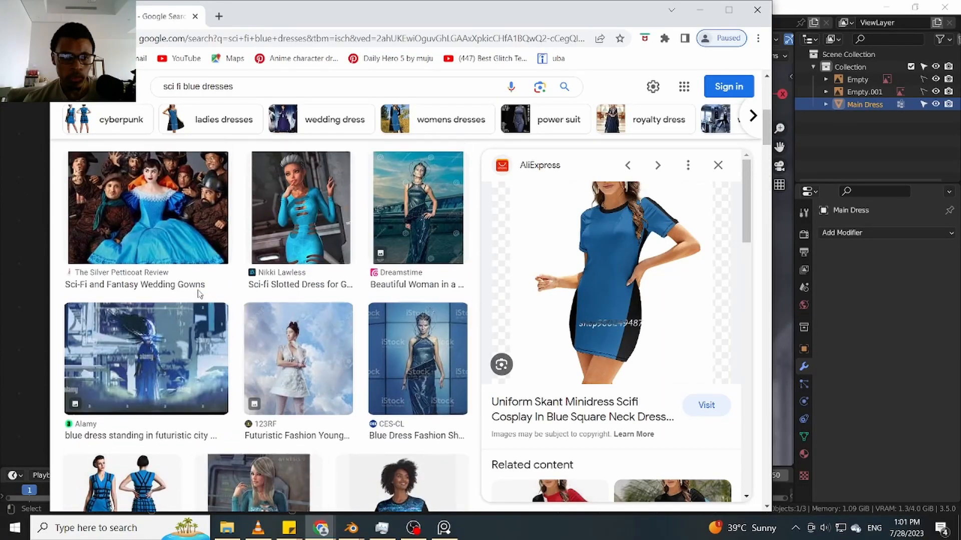
pyautogui.click(122, 363)
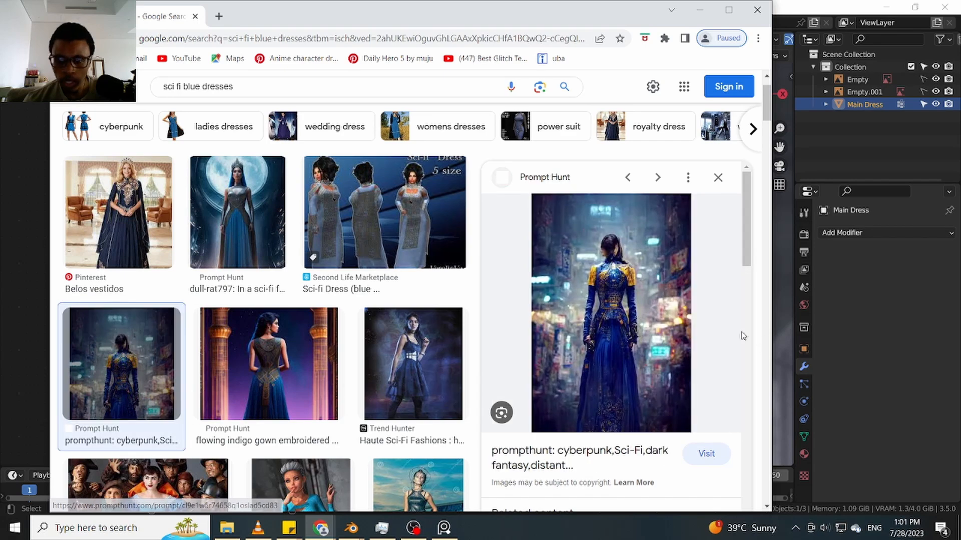
pyautogui.scroll(1, 731, 325)
pyautogui.scroll(-10, 727, 321)
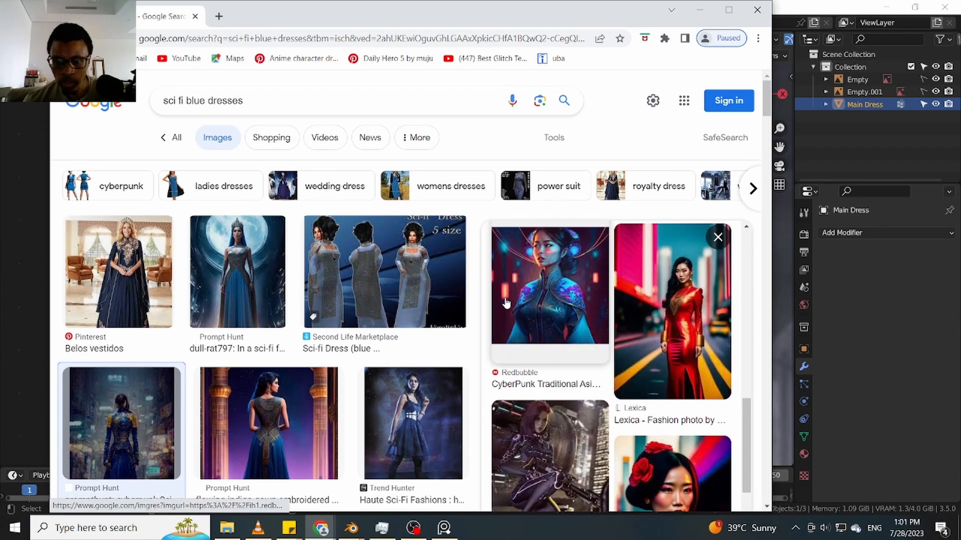
pyautogui.click(507, 303)
# Examine the Redbubble print and all of its related cyberpunk images for further blue outfit references
pyautogui.scroll(-1, 666, 317)
pyautogui.scroll(-3, 645, 332)
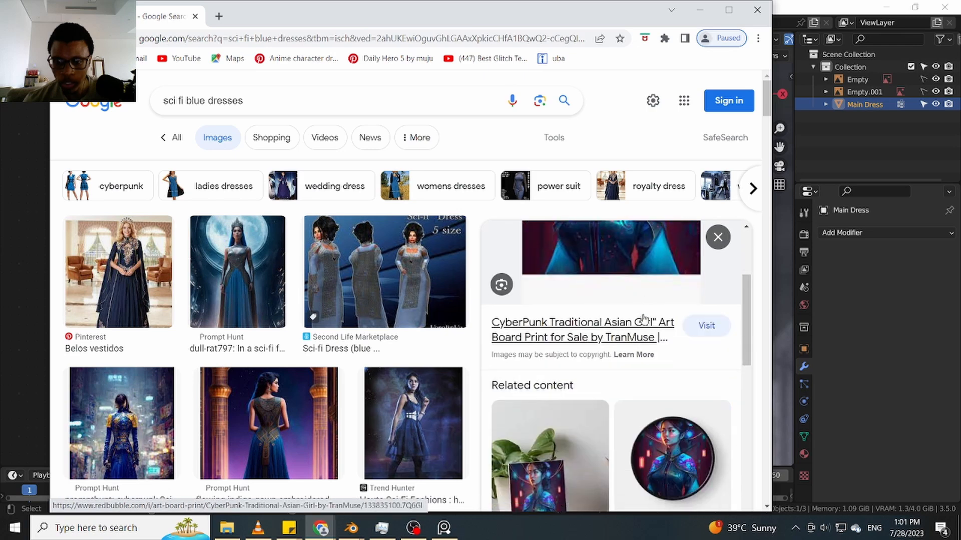
pyautogui.scroll(1, 626, 281)
pyautogui.scroll(1, 629, 287)
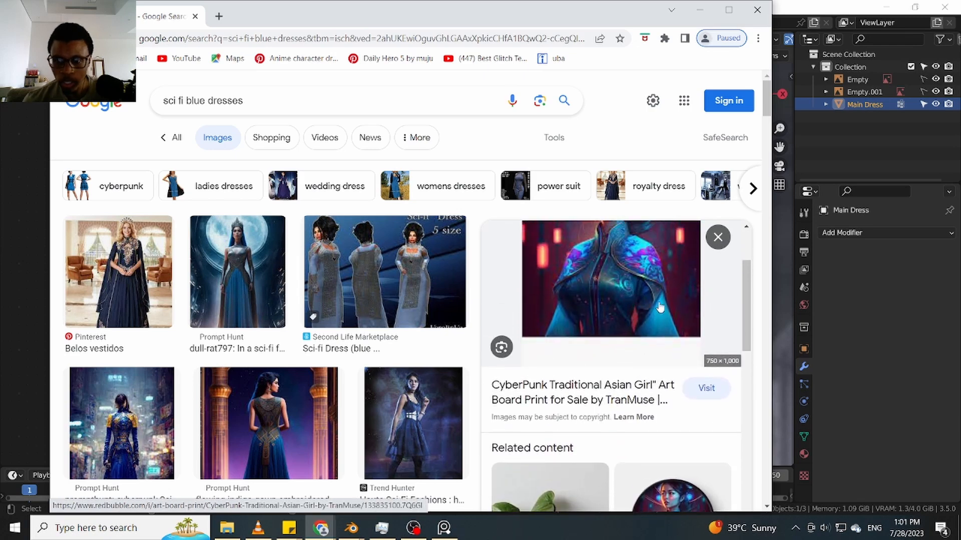
pyautogui.scroll(-5, 660, 308)
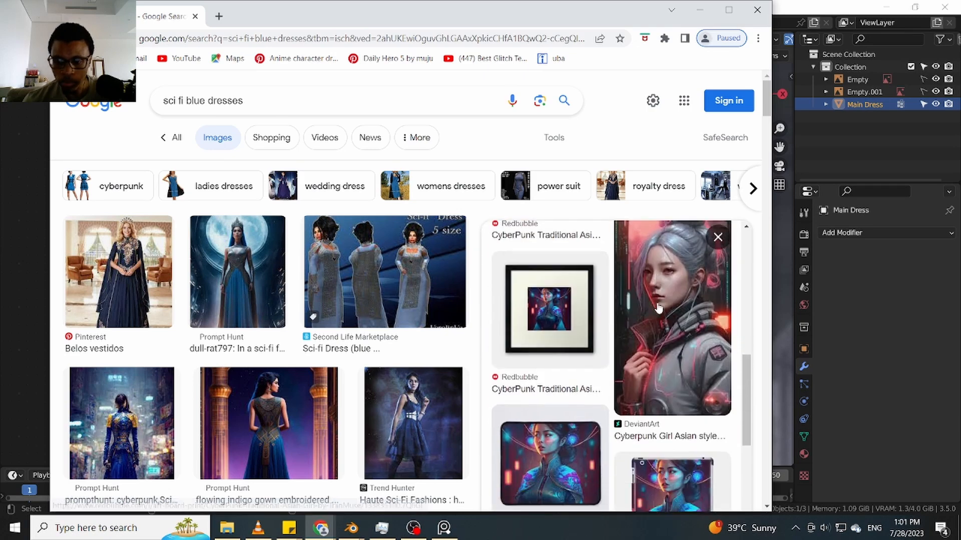
pyautogui.scroll(-3, 656, 312)
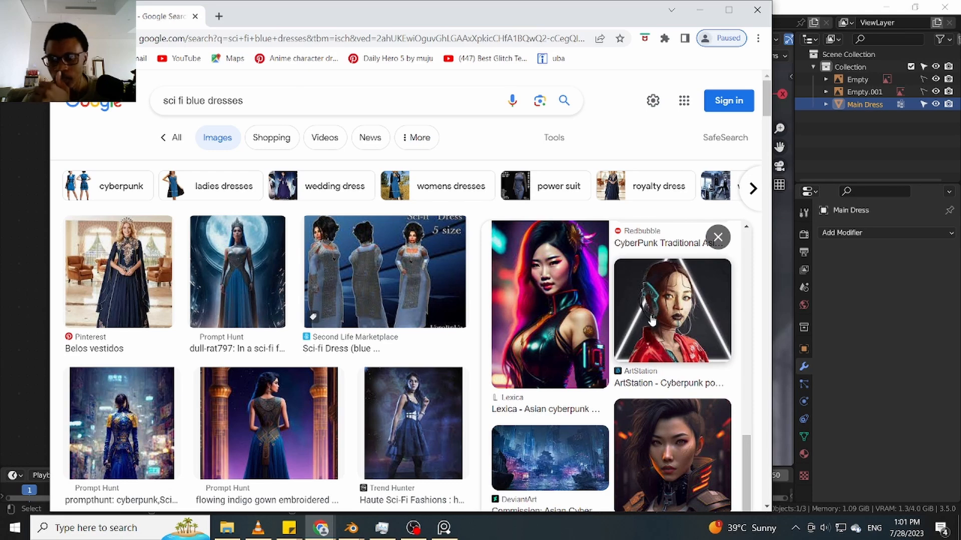
pyautogui.scroll(-2, 651, 321)
pyautogui.scroll(-2, 651, 321)
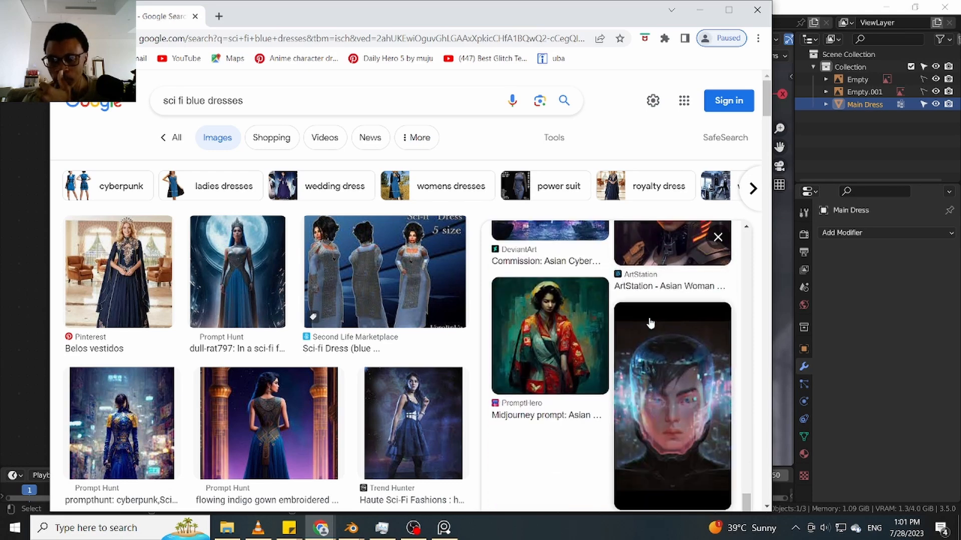
pyautogui.scroll(-1, 650, 323)
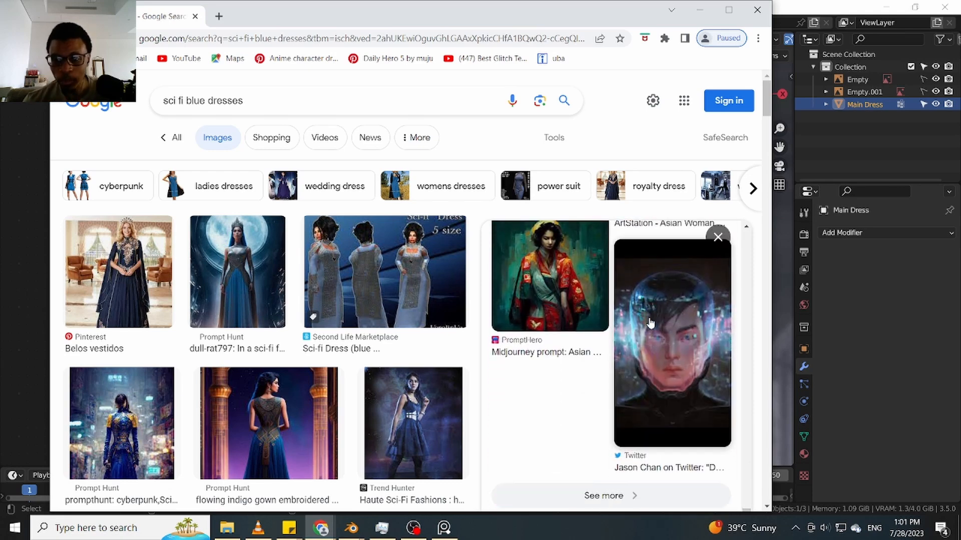
pyautogui.scroll(8, 631, 386)
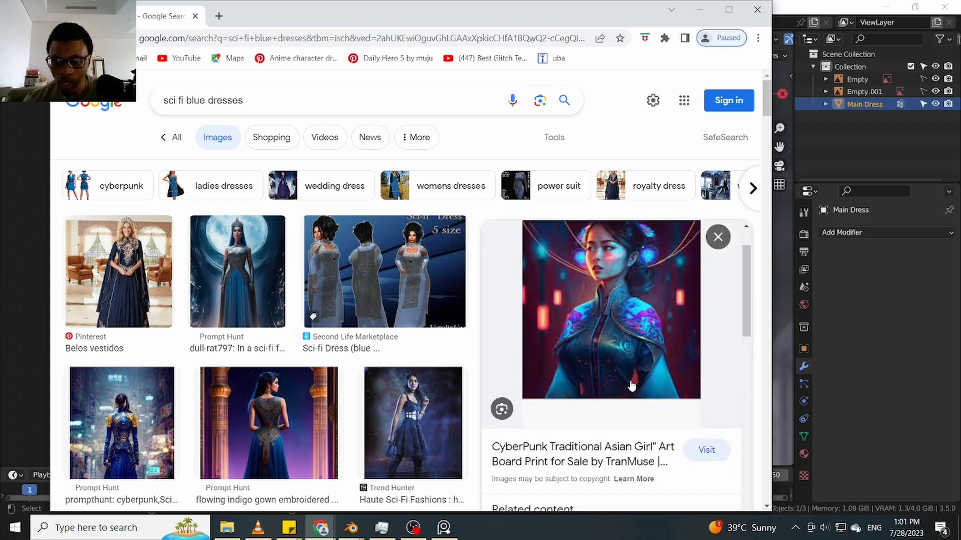
pyautogui.scroll(1, 631, 385)
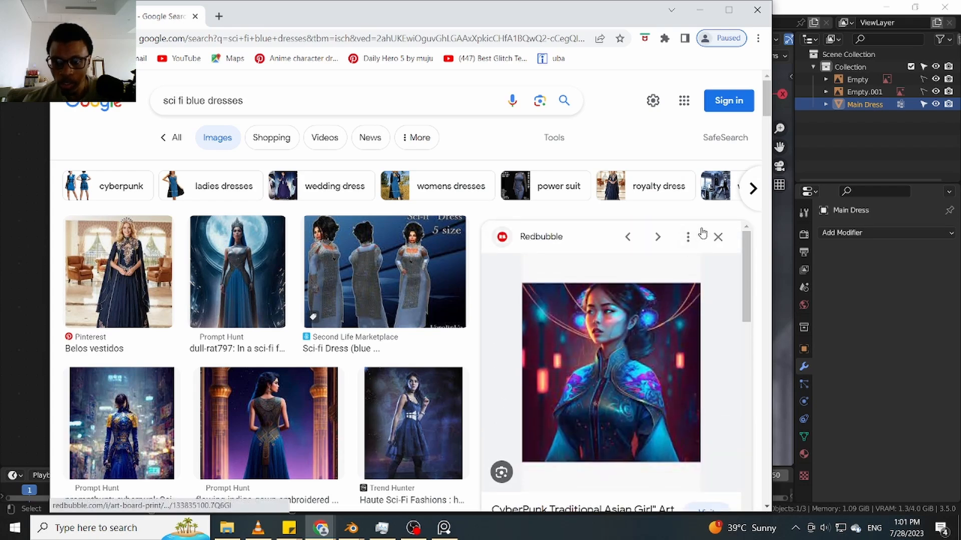
# Close the Redbubble preview and look through the full-width sci-fi blue dress results for other suitable designs
pyautogui.click(718, 236)
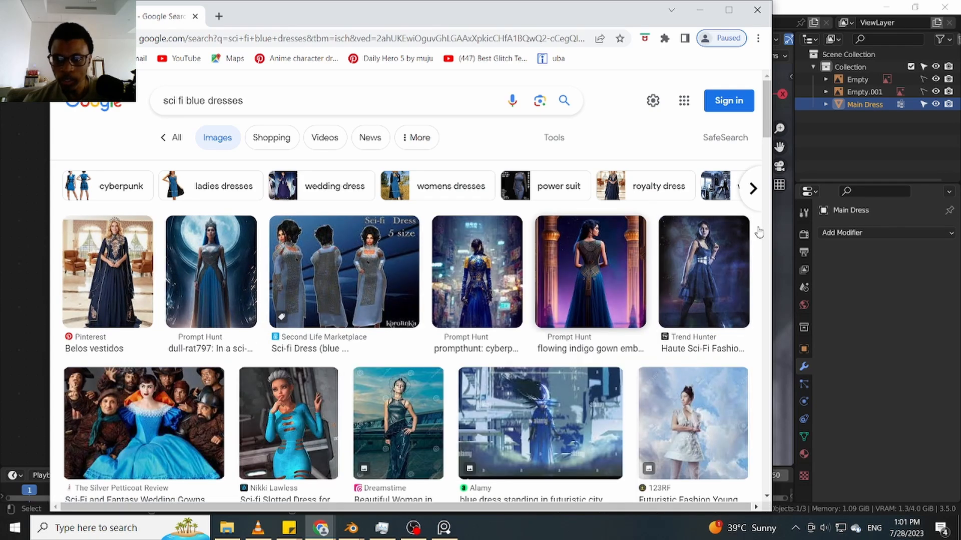
pyautogui.scroll(-3, 536, 286)
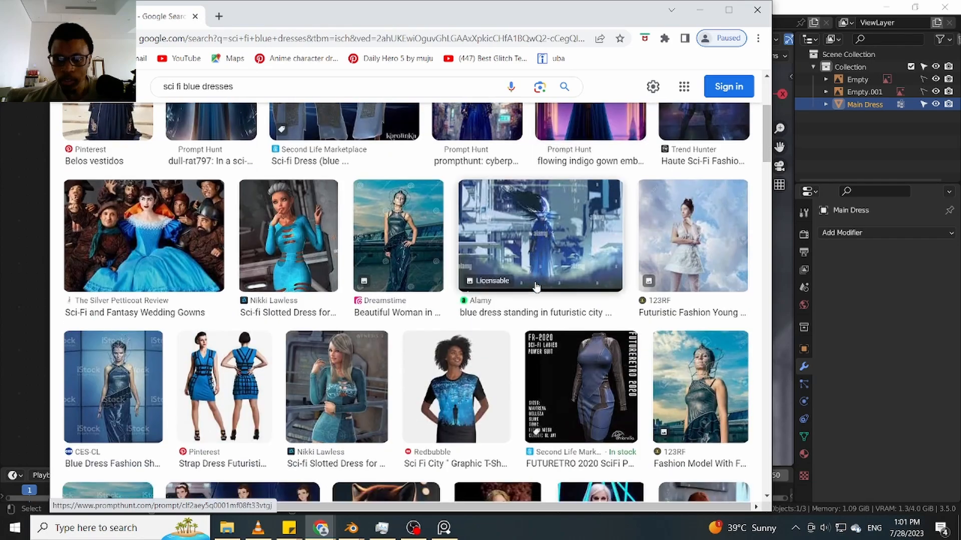
pyautogui.scroll(-6, 537, 286)
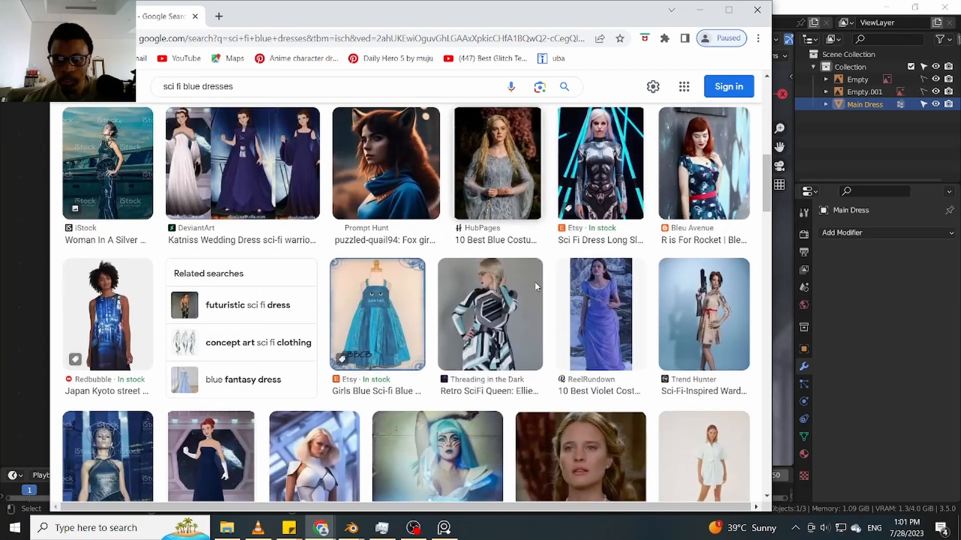
pyautogui.scroll(-5, 535, 286)
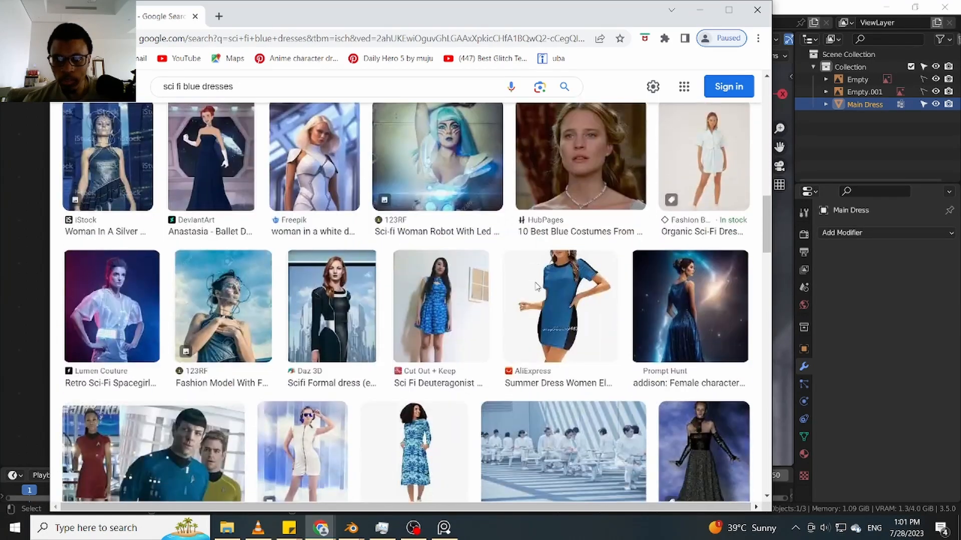
pyautogui.scroll(-6, 537, 287)
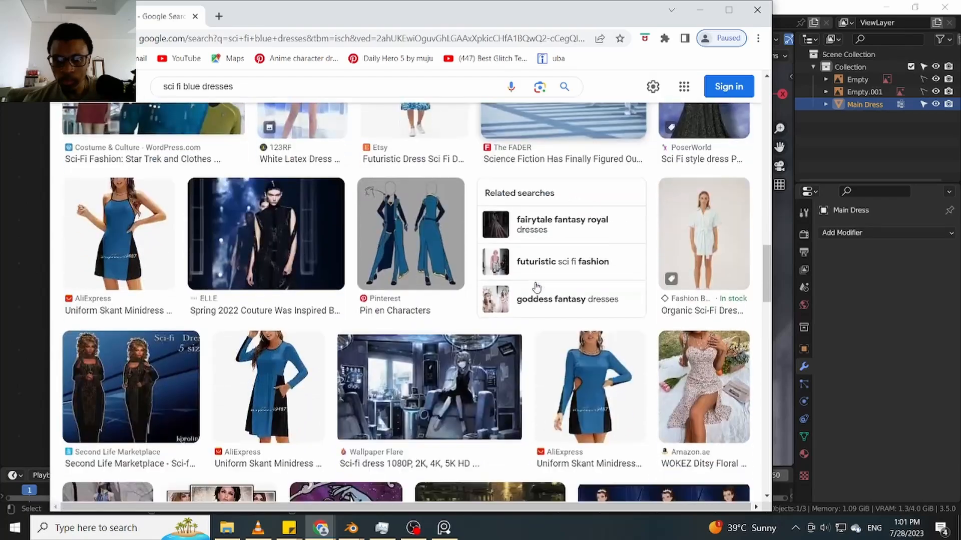
pyautogui.scroll(-6, 537, 286)
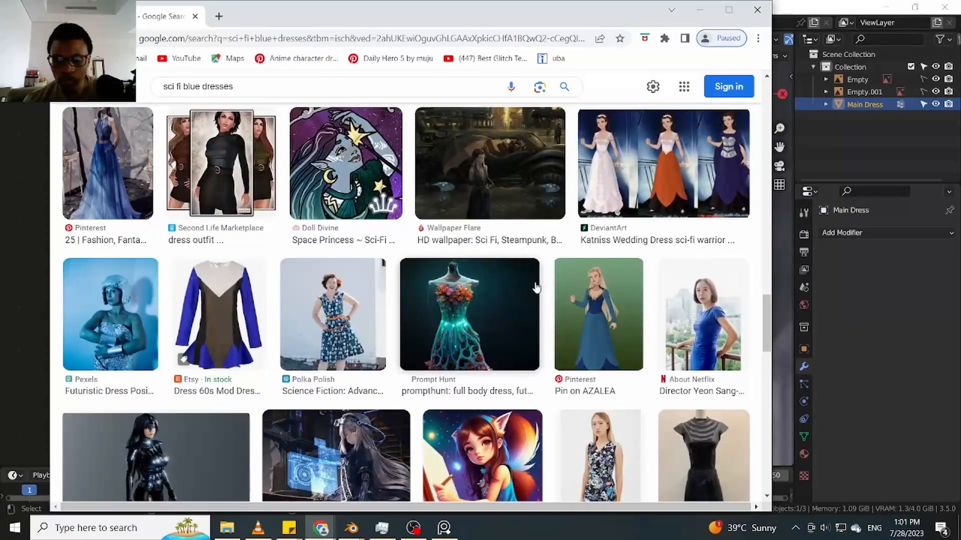
pyautogui.scroll(-2, 535, 286)
pyautogui.scroll(-7, 536, 289)
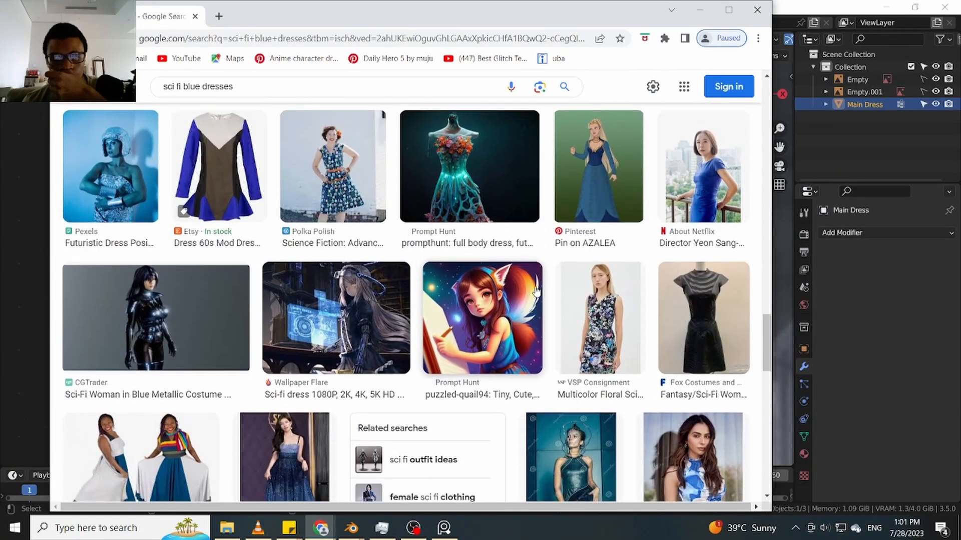
pyautogui.scroll(-2, 536, 290)
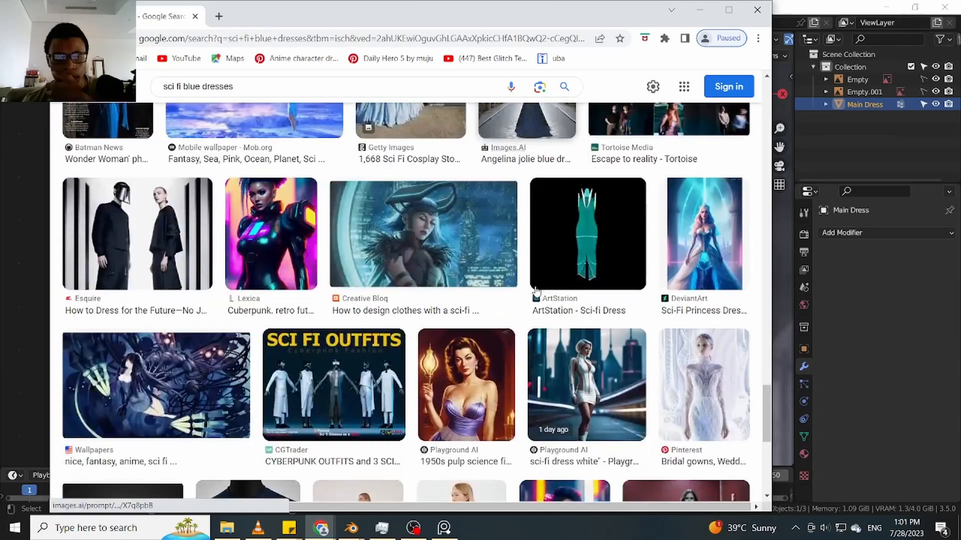
pyautogui.scroll(-4, 414, 289)
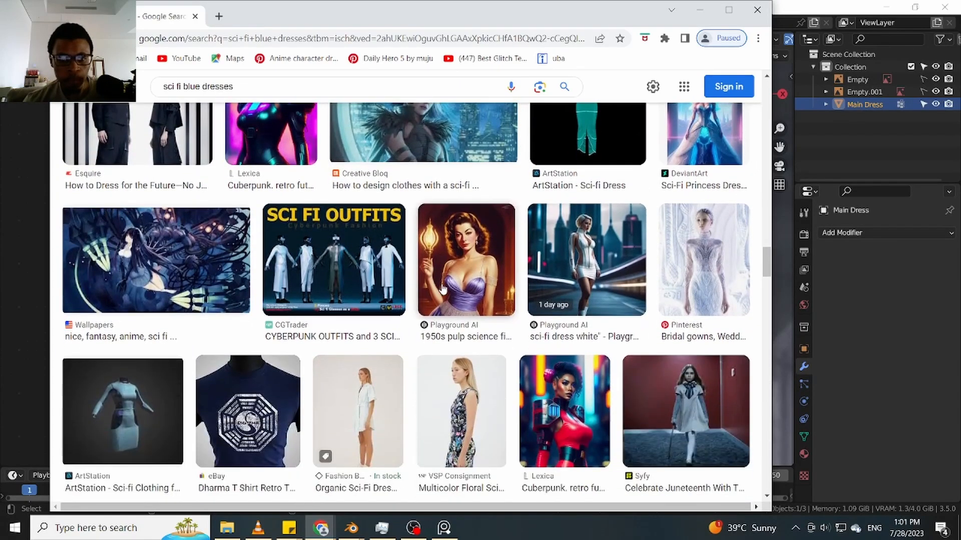
pyautogui.scroll(-3, 443, 289)
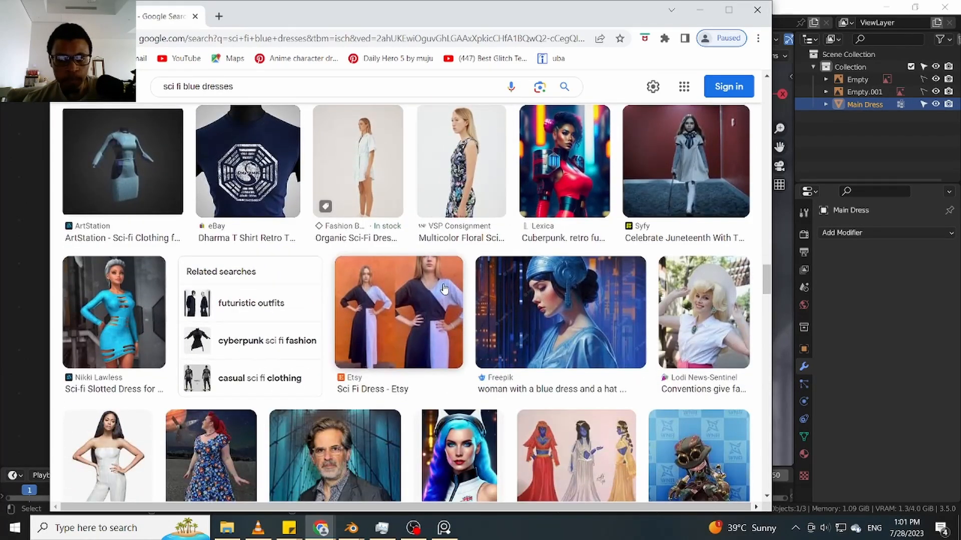
# Look through further sci-fi blue dress image results for outfits suitable as color references
pyautogui.scroll(-4, 444, 288)
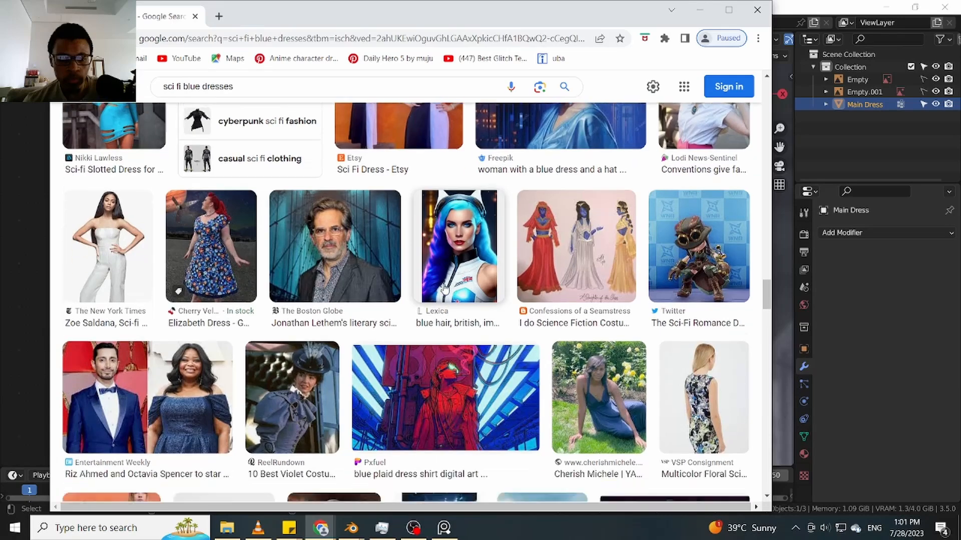
pyautogui.scroll(-5, 444, 288)
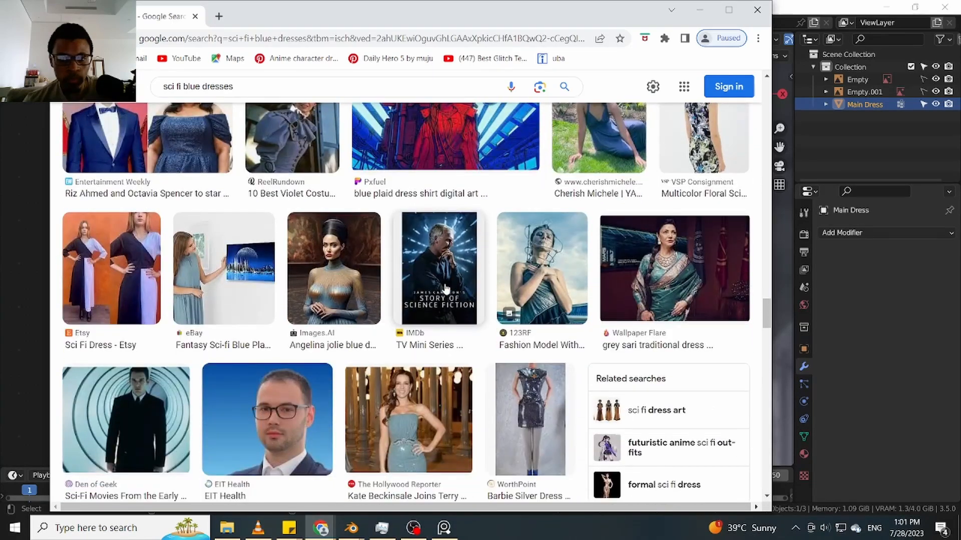
pyautogui.scroll(-3, 446, 288)
pyautogui.scroll(2, 446, 288)
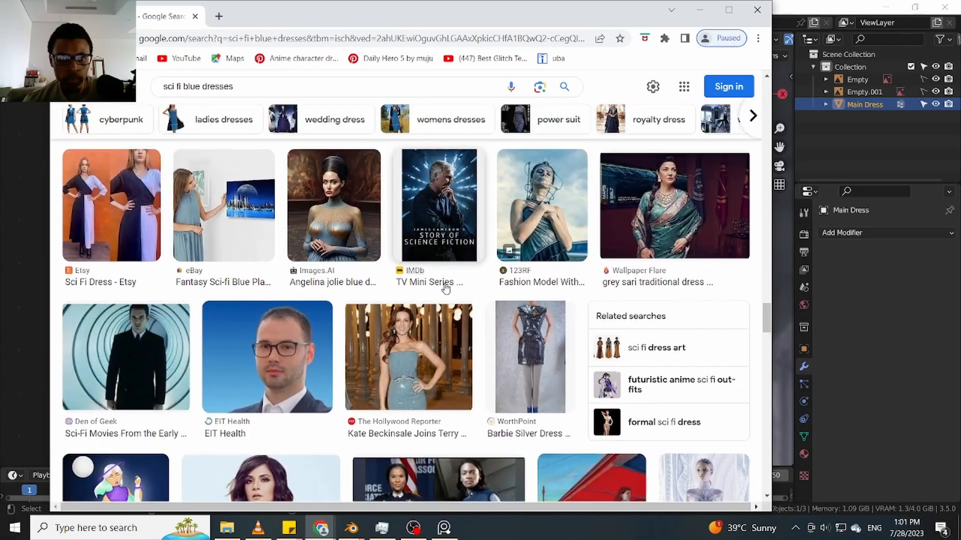
pyautogui.scroll(-3, 584, 380)
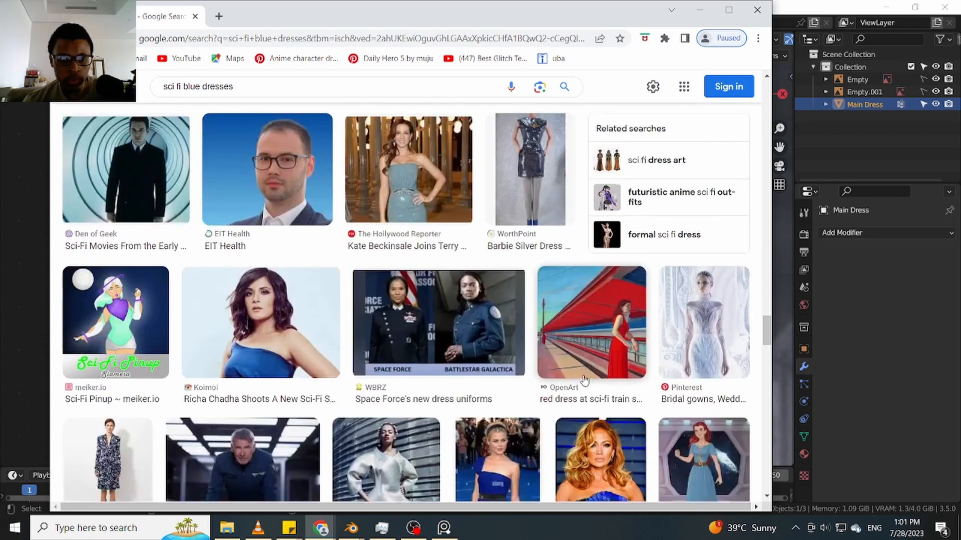
pyautogui.scroll(-2, 578, 369)
pyautogui.scroll(-5, 577, 368)
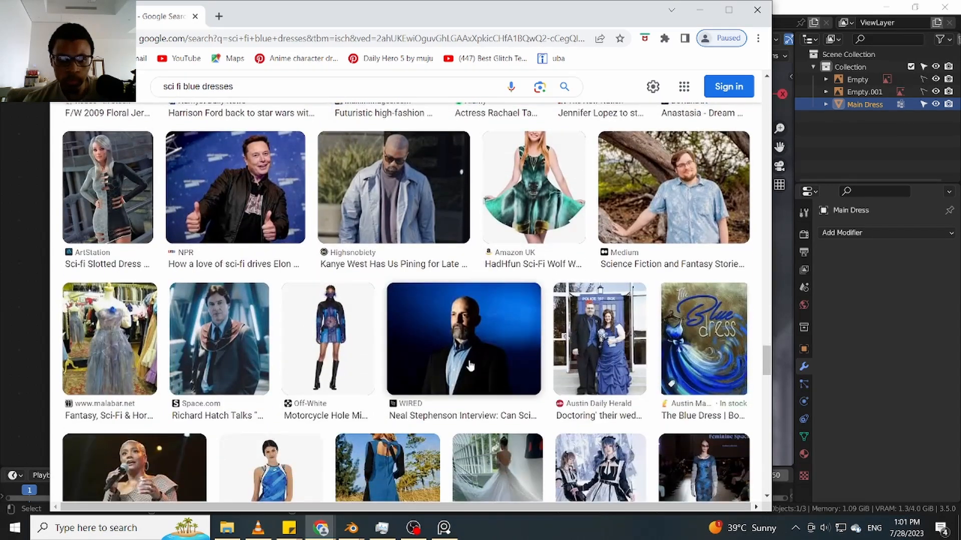
# Preview the Off-White "Motorcycle Hole Mini Dress" result and add its image to the reference board, dismissing the image search prompt
pyautogui.click(333, 328)
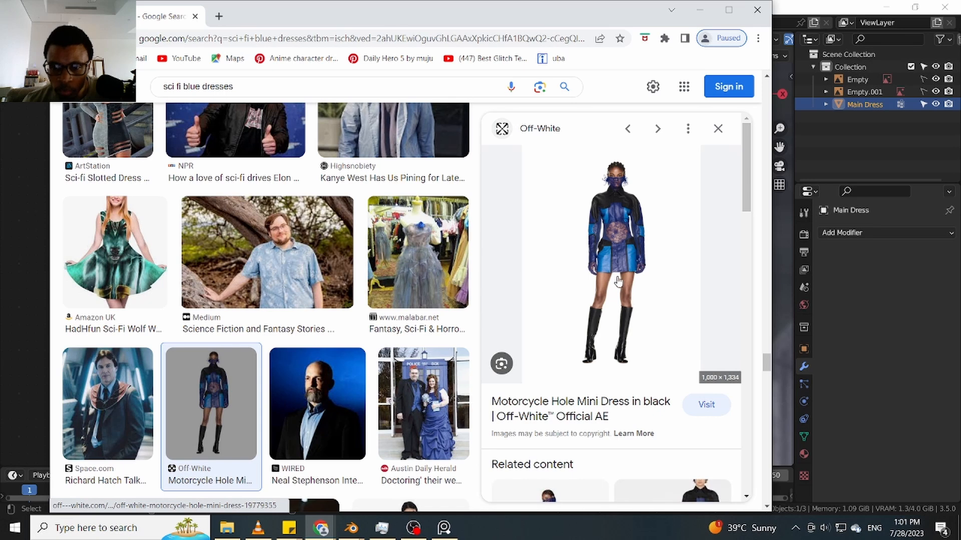
pyautogui.moveTo(625, 268); pyautogui.dragTo(1, 390)
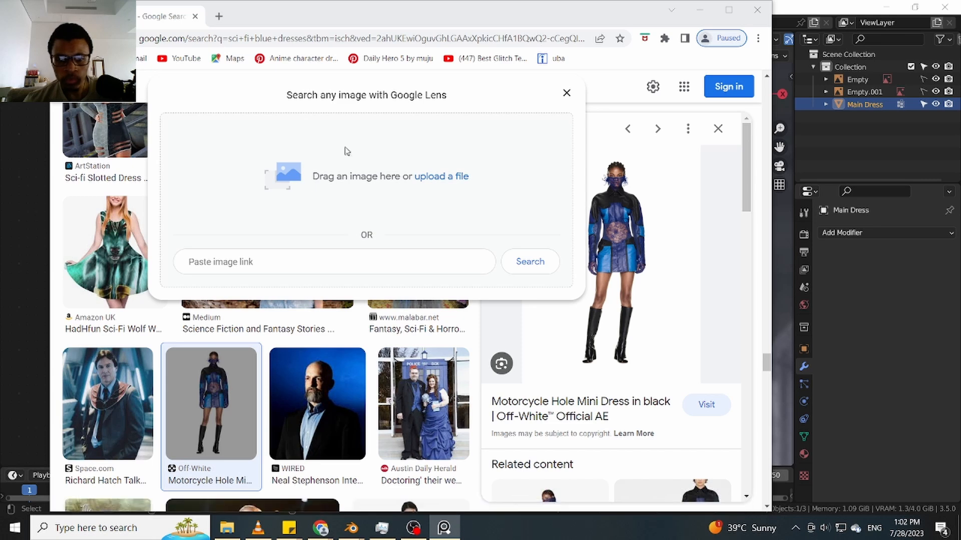
pyautogui.click(566, 93)
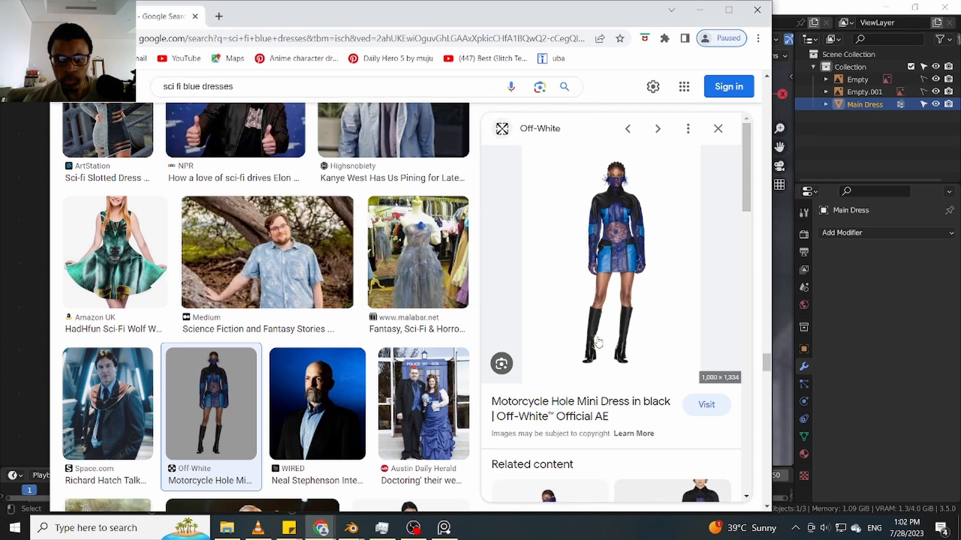
# Examine all related images of the Off-White mini dress for more blue outfit designs
pyautogui.scroll(-5, 585, 358)
pyautogui.scroll(-3, 581, 357)
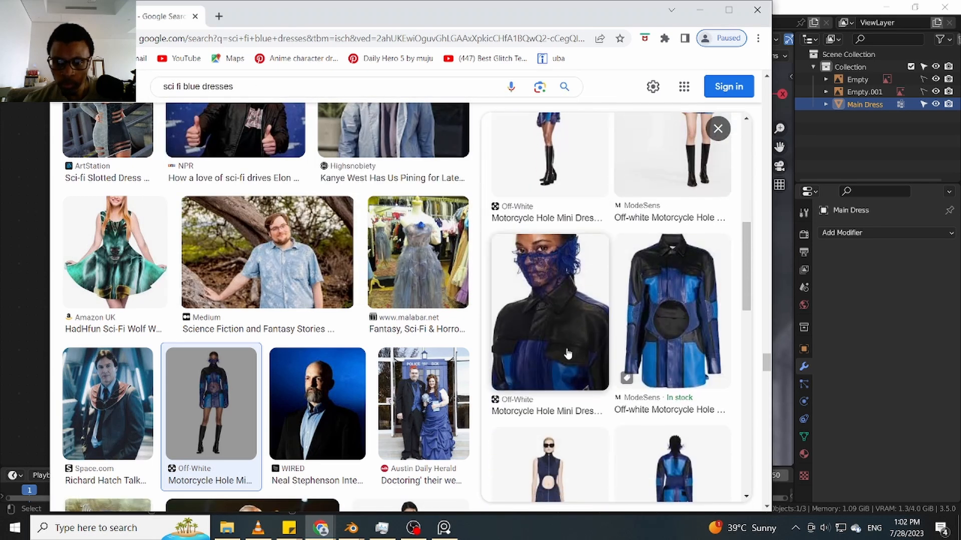
pyautogui.scroll(-2, 567, 354)
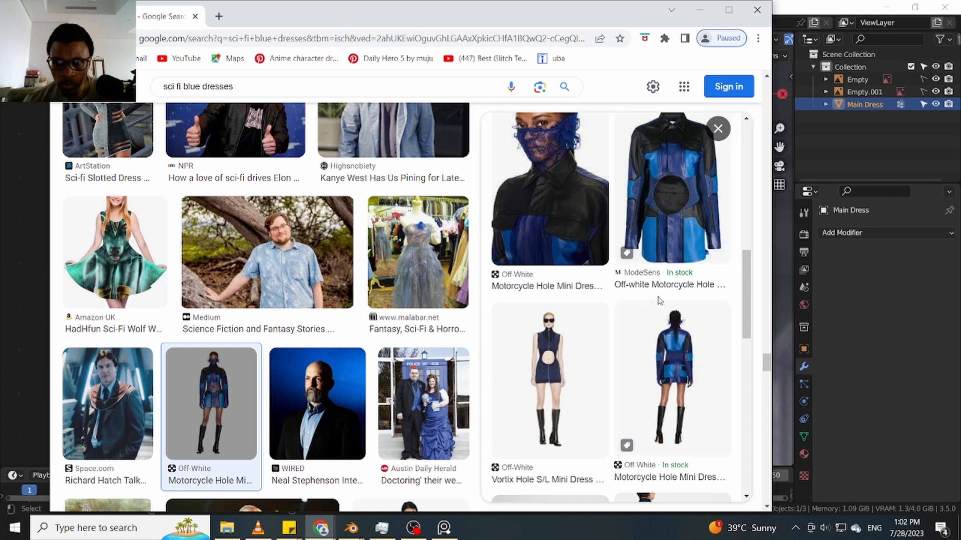
pyautogui.scroll(-8, 635, 331)
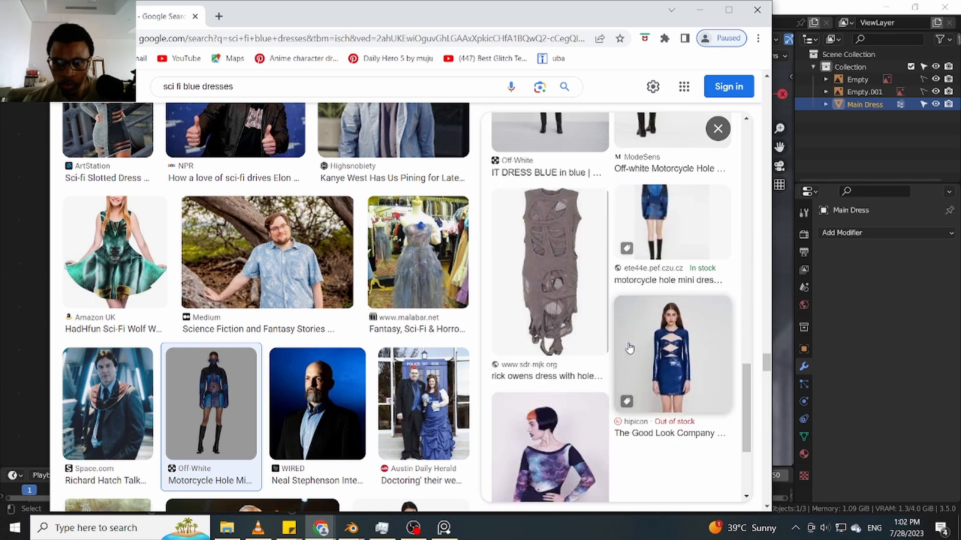
pyautogui.scroll(-3, 629, 347)
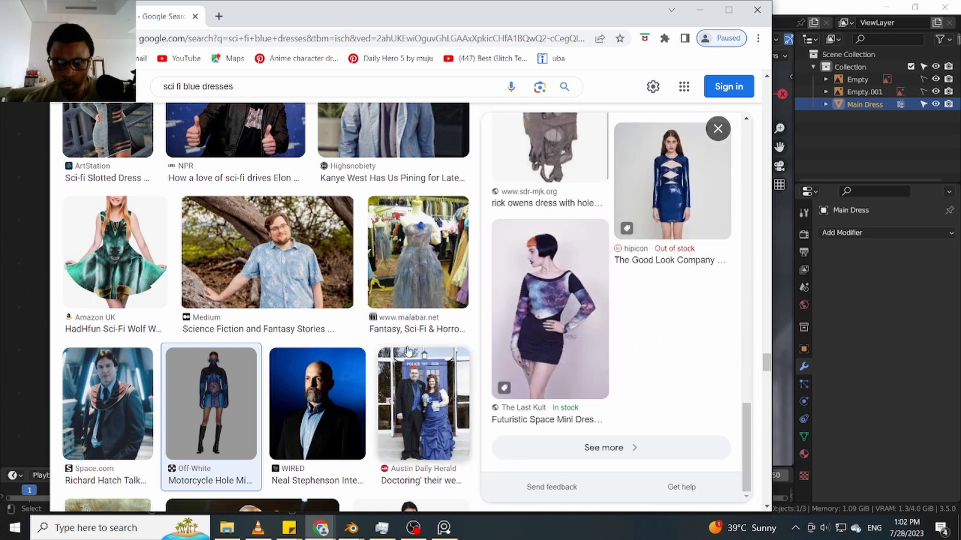
# Preview the Lotto Sport "DRESS PRT3 PL" blue patterned dress found further down the image results
pyautogui.scroll(-7, 230, 346)
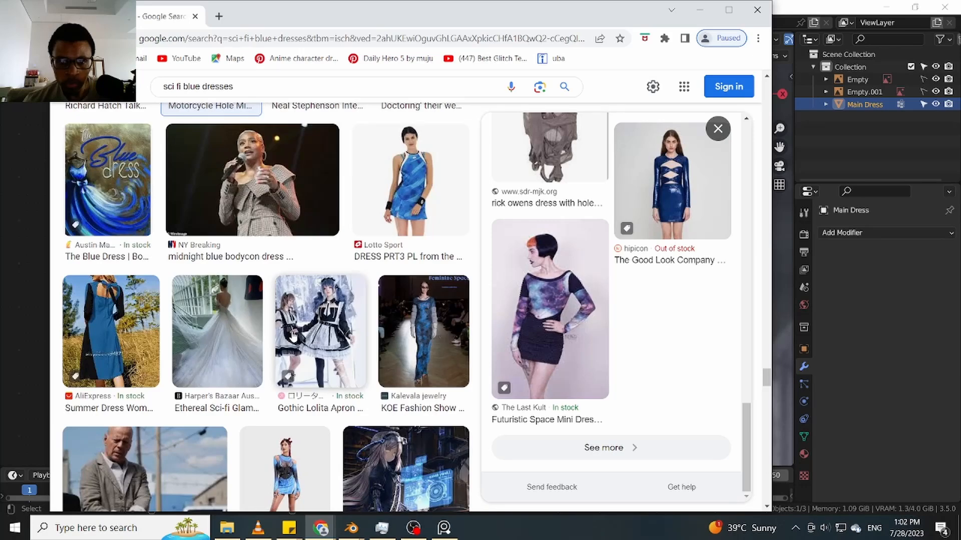
pyautogui.click(418, 205)
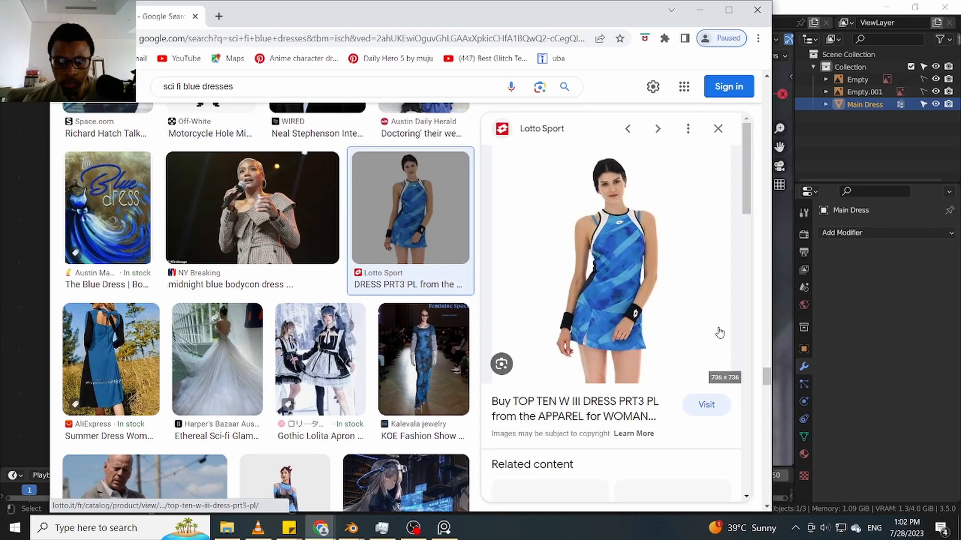
pyautogui.moveTo(568, 350); pyautogui.dragTo(628, 338)
# Look through the remaining sci-fi blue dress results and minimize the browser to return to Blender
pyautogui.scroll(-3, 297, 310)
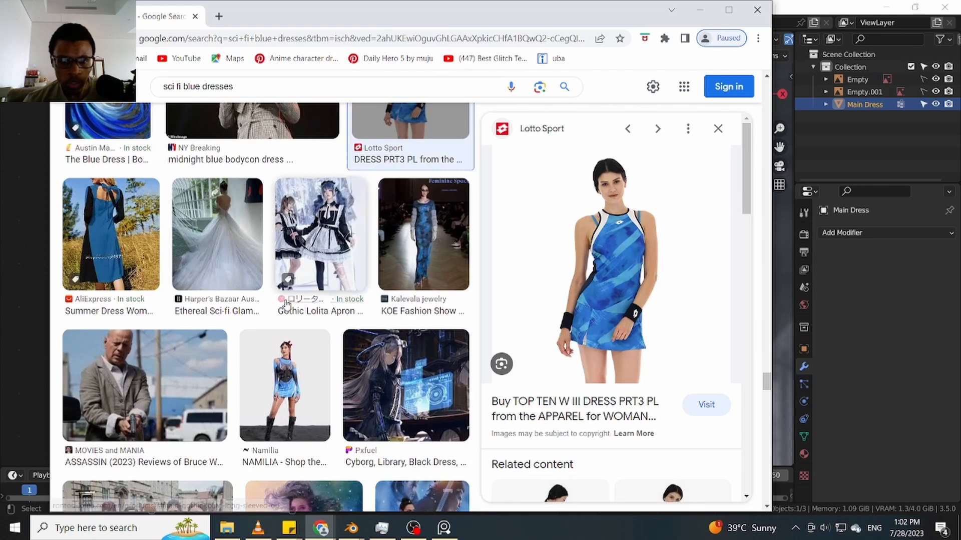
pyautogui.scroll(-3, 296, 304)
pyautogui.scroll(-6, 297, 304)
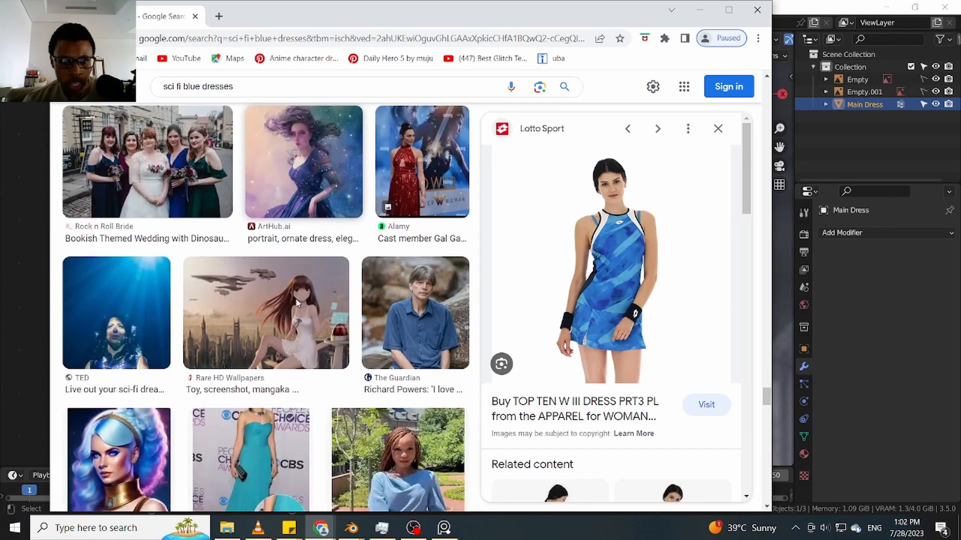
pyautogui.scroll(-6, 296, 304)
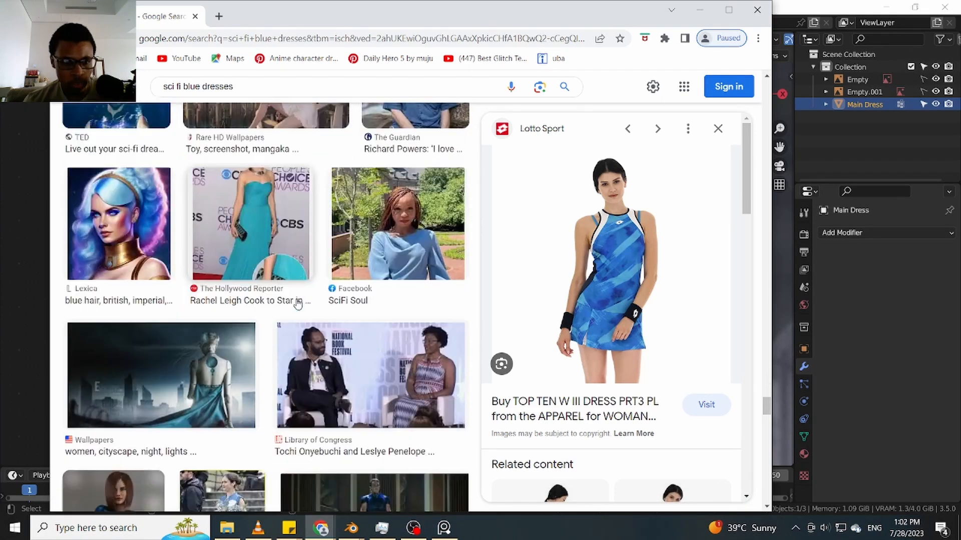
pyautogui.scroll(-13, 299, 306)
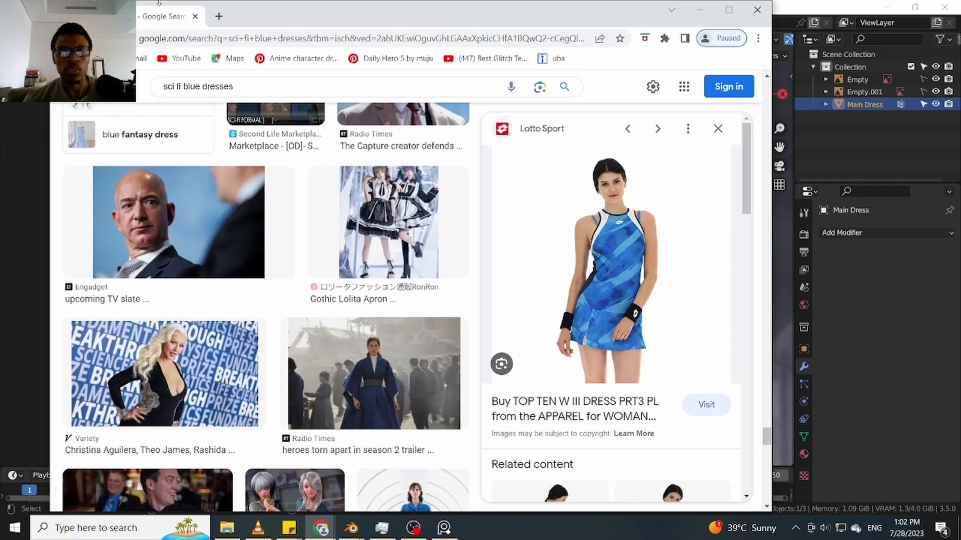
pyautogui.click(700, 11)
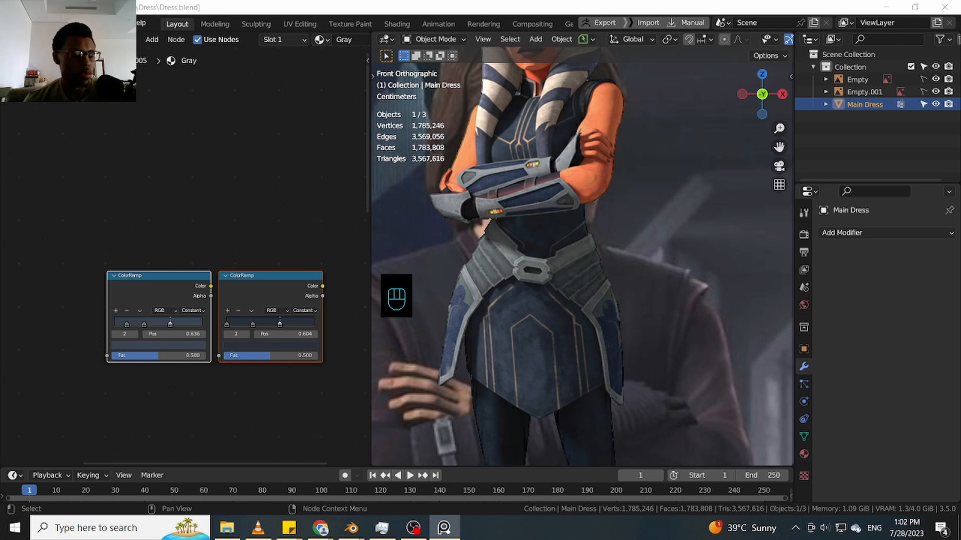
# Place the reference board over the node editor and compare the collected blue outfit images on it
pyautogui.moveTo(0, 404); pyautogui.dragTo(217, 142, button='right')
pyautogui.scroll(5, 240, 167)
pyautogui.scroll(-3, 249, 230)
pyautogui.scroll(8, 283, 203)
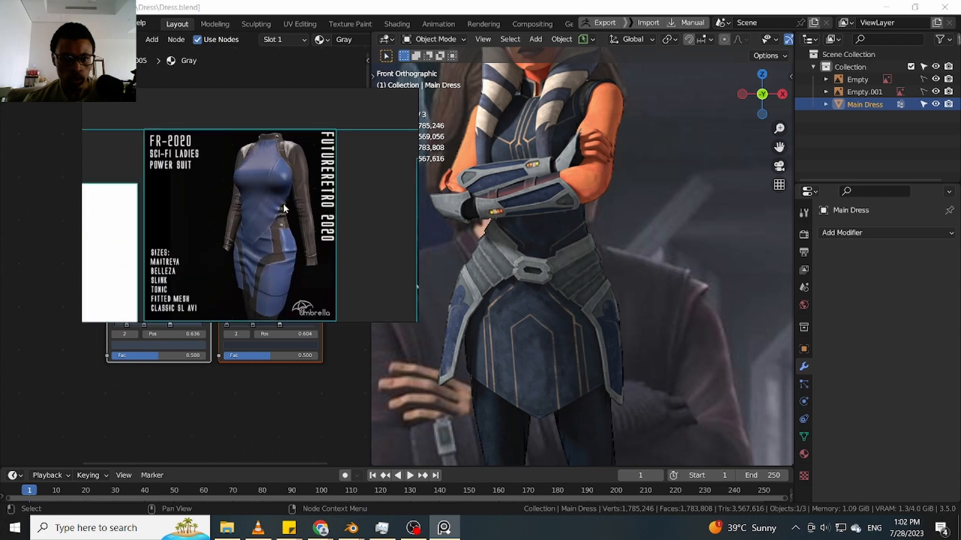
pyautogui.scroll(-3, 279, 205)
pyautogui.scroll(6, 302, 170)
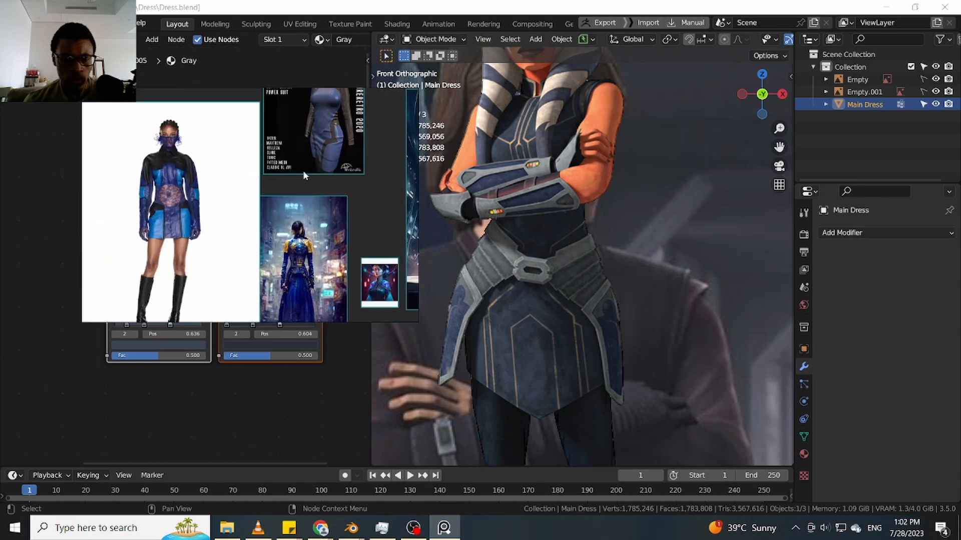
pyautogui.scroll(-3, 264, 218)
pyautogui.scroll(6, 230, 230)
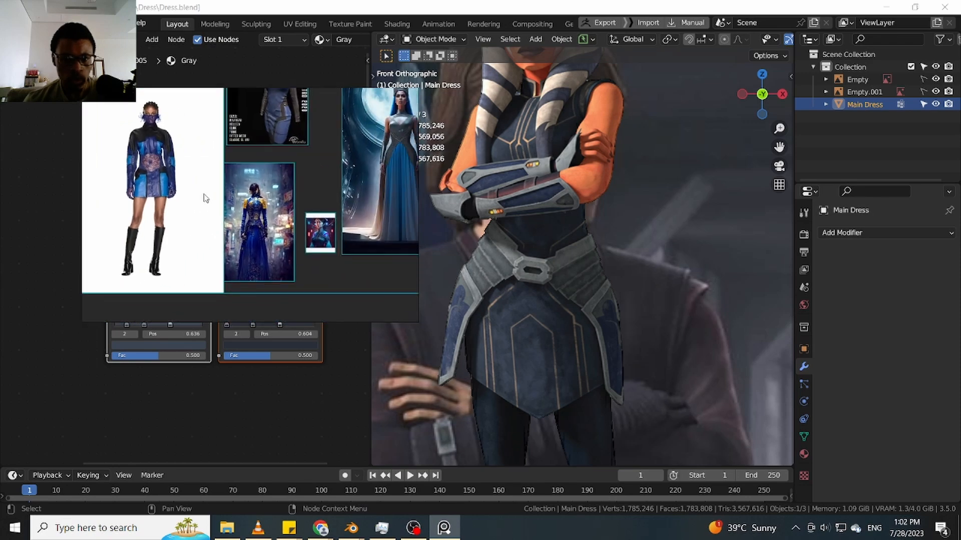
pyautogui.scroll(2, 230, 230)
pyautogui.scroll(-3, 340, 205)
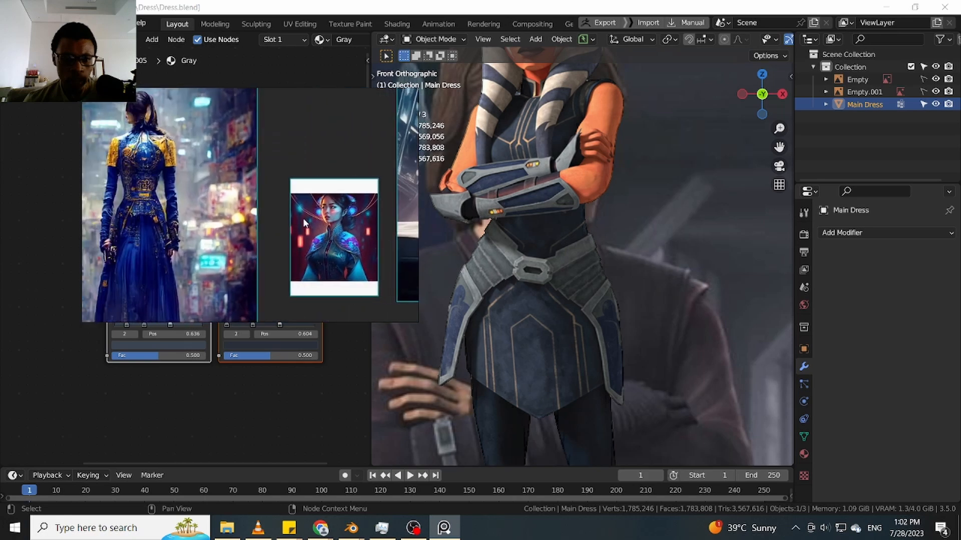
# Examine the yellow-shouldered blue cyberpunk gown's bodice, shoulders, collar and head up close on the reference board
pyautogui.scroll(6, 143, 163)
pyautogui.moveTo(143, 163); pyautogui.dragTo(247, 187, button='middle')
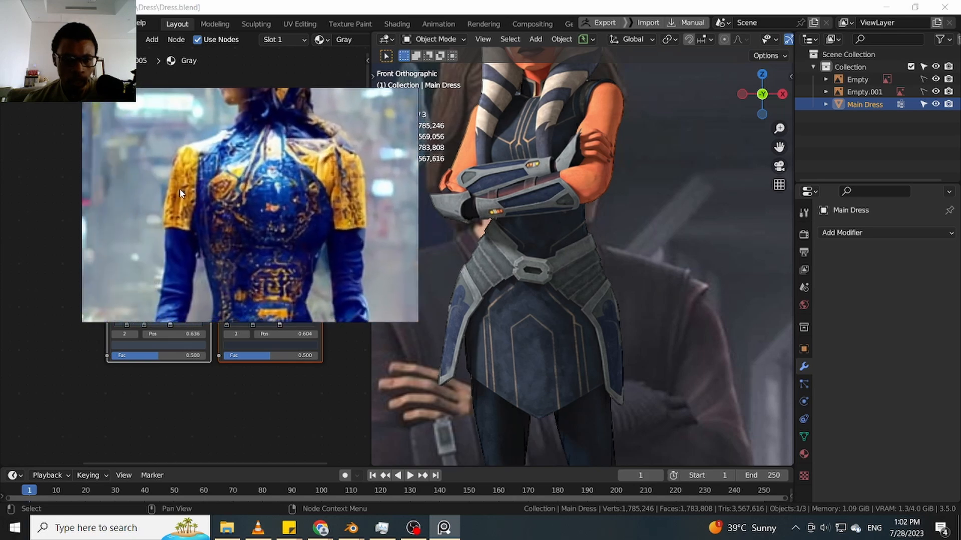
pyautogui.scroll(-2, 248, 187)
pyautogui.moveTo(251, 103); pyautogui.dragTo(242, 172, button='middle')
pyautogui.scroll(3, 249, 167)
pyautogui.moveTo(215, 226); pyautogui.dragTo(223, 203, button='middle')
pyautogui.scroll(2, 215, 181)
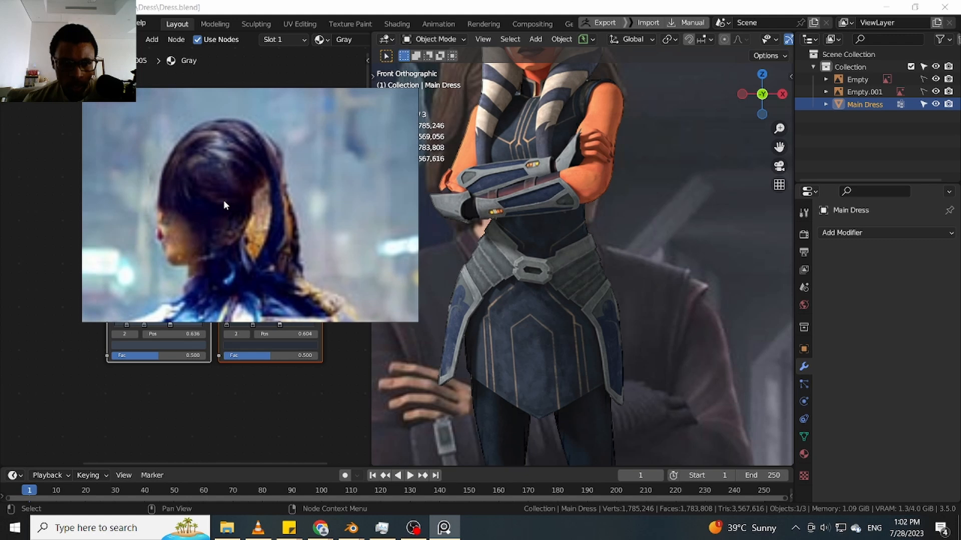
pyautogui.scroll(-2, 223, 200)
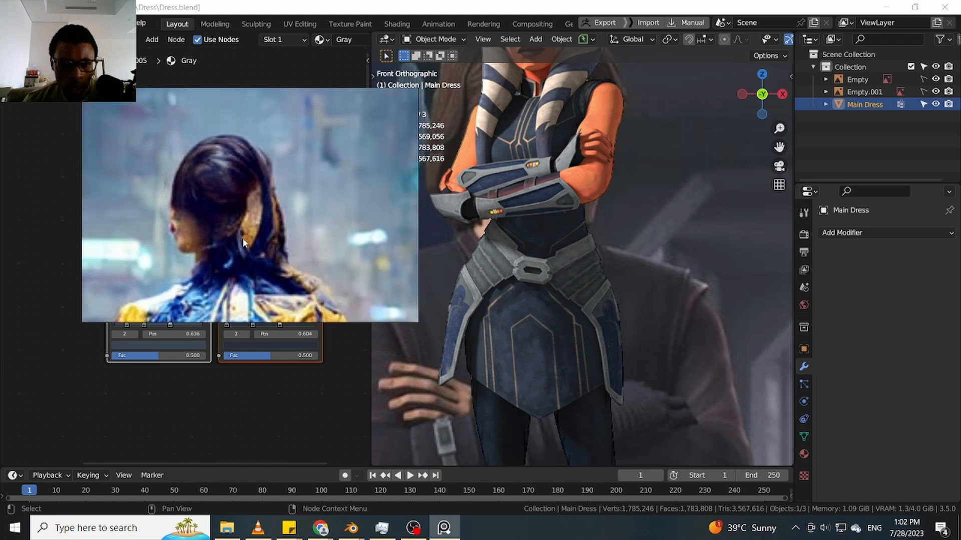
# Examine the cyberpunk gown's waist, sleeves and skirt, and compare it with the neighboring reference images
pyautogui.scroll(-2, 244, 240)
pyautogui.moveTo(234, 234); pyautogui.dragTo(251, 144, button='middle')
pyautogui.scroll(-4, 280, 200)
pyautogui.scroll(3, 241, 150)
pyautogui.moveTo(242, 226); pyautogui.dragTo(229, 182, button='middle')
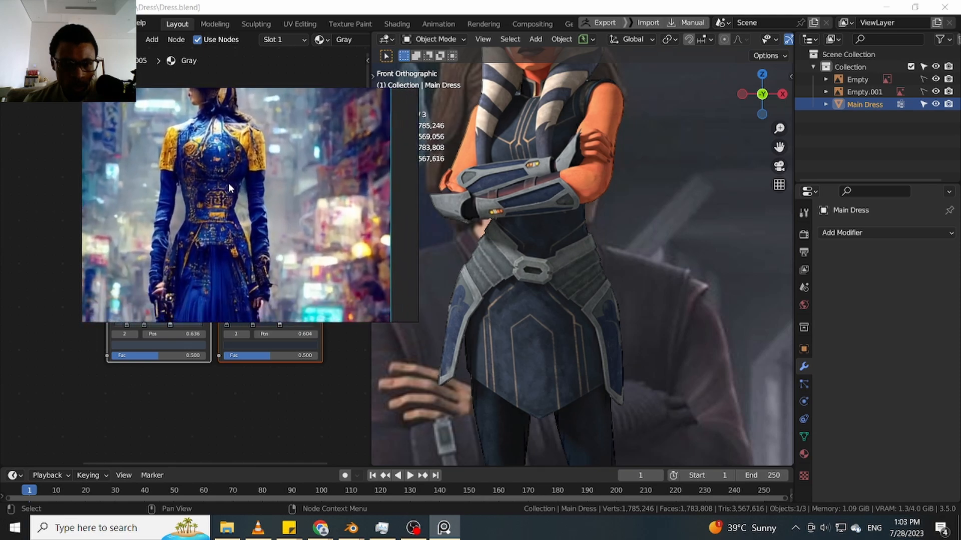
pyautogui.scroll(4, 286, 278)
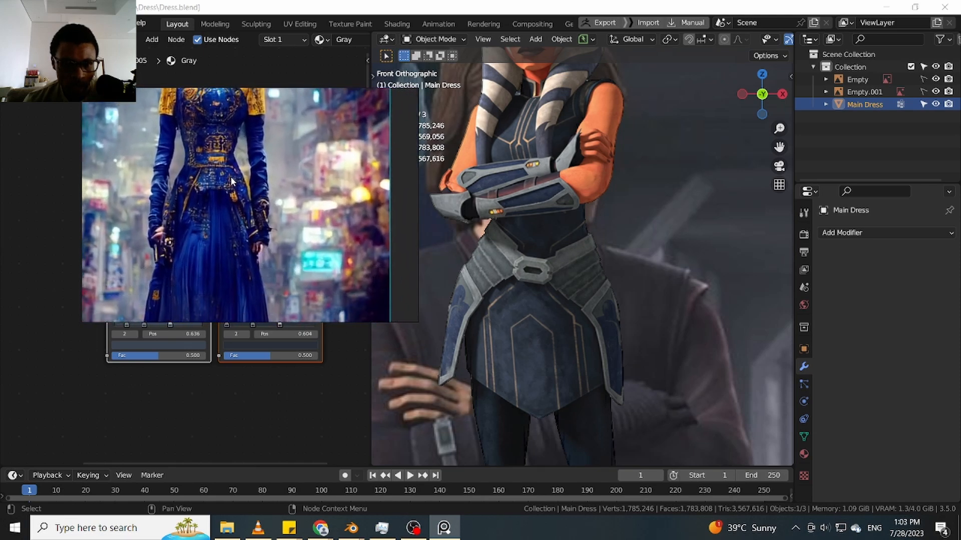
pyautogui.scroll(-5, 266, 253)
pyautogui.scroll(-2, 255, 241)
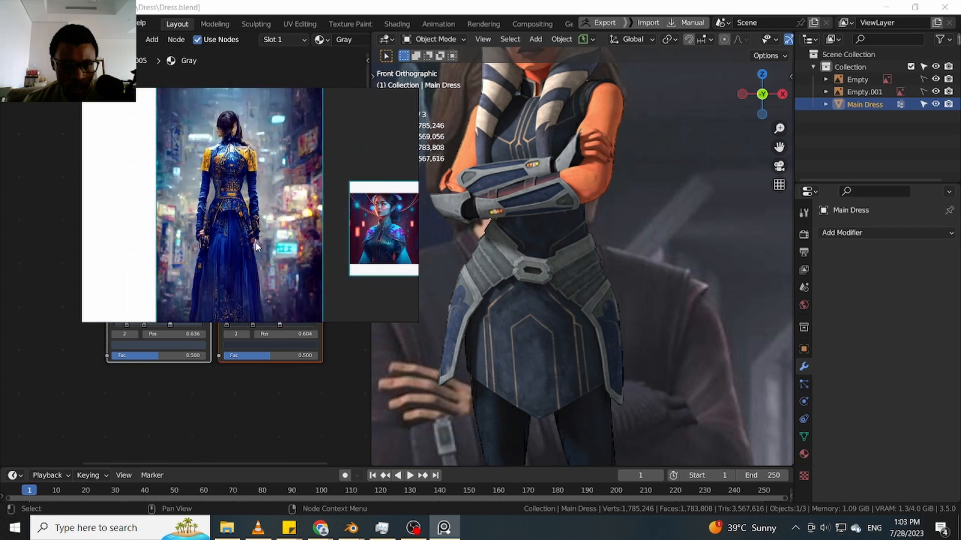
pyautogui.moveTo(255, 241)
pyautogui.mouseDown(button='middle')
pyautogui.moveTo(259, 222)
pyautogui.moveTo(255, 246)
pyautogui.mouseUp(button='middle')
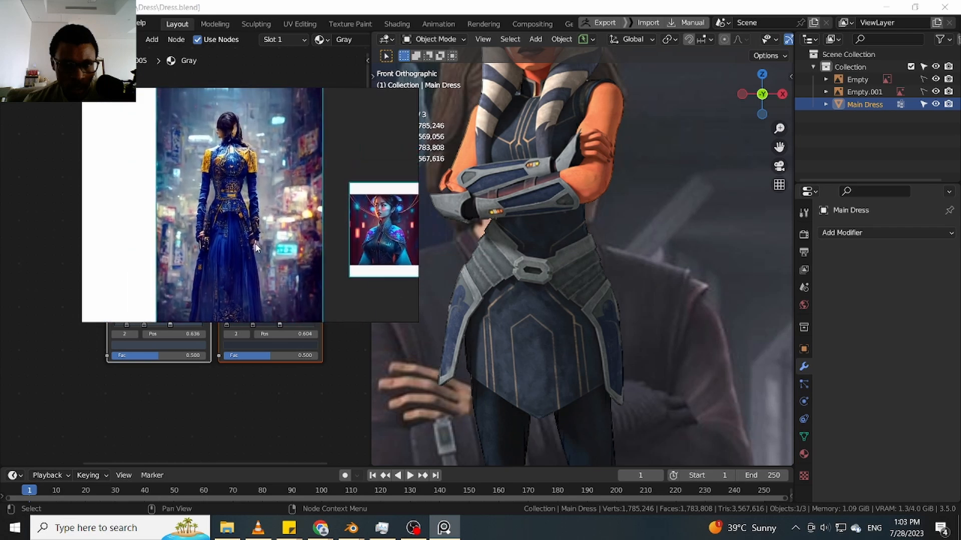
pyautogui.scroll(4, 235, 111)
pyautogui.scroll(-5, 229, 176)
pyautogui.scroll(-4, 229, 186)
pyautogui.scroll(4, 285, 208)
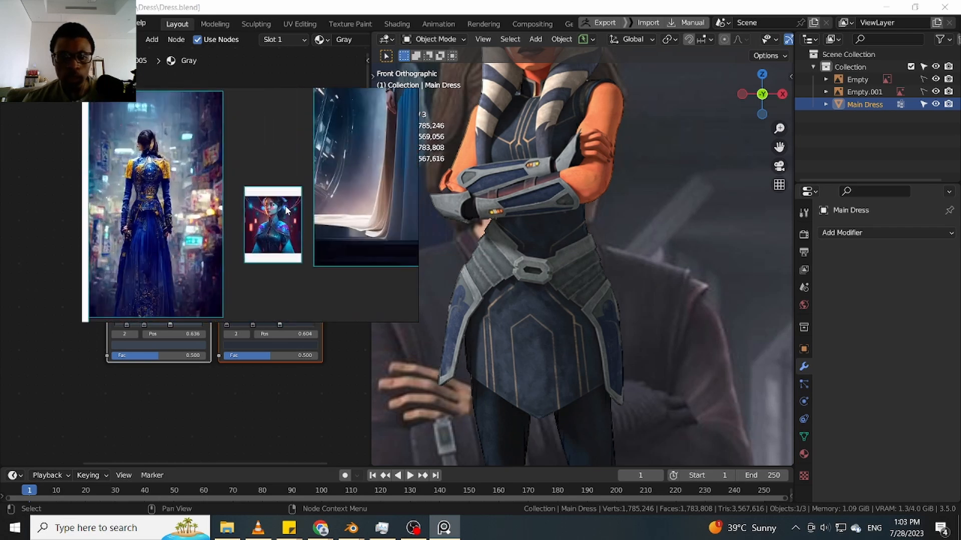
# Normalize the selected blue dress images on the reference board by size
pyautogui.scroll(-9, 286, 221)
pyautogui.rightClick(287, 223)
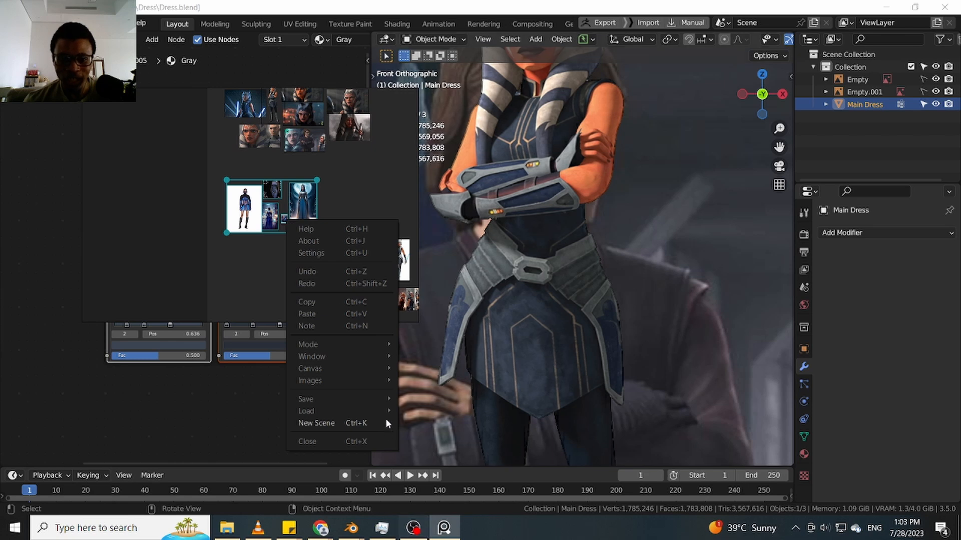
pyautogui.moveTo(388, 371)
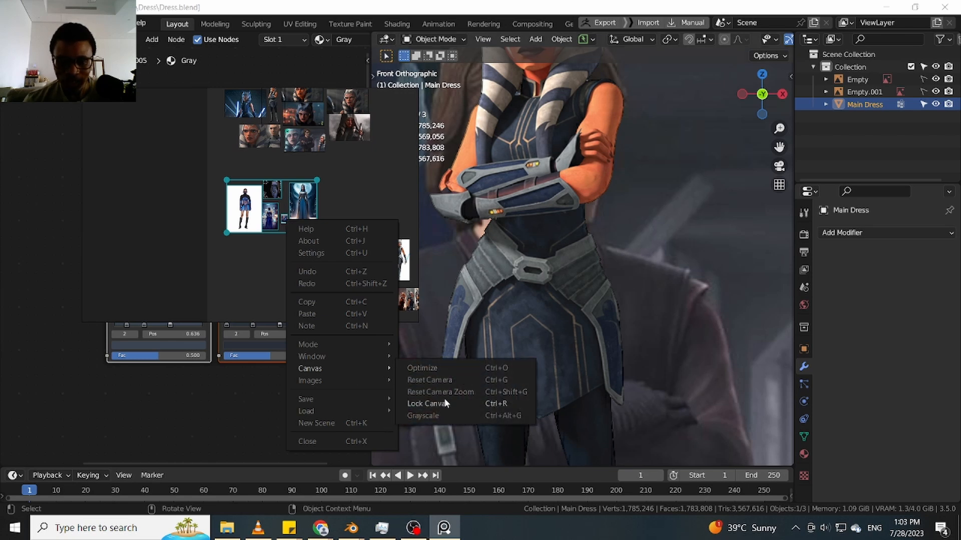
pyautogui.moveTo(350, 384)
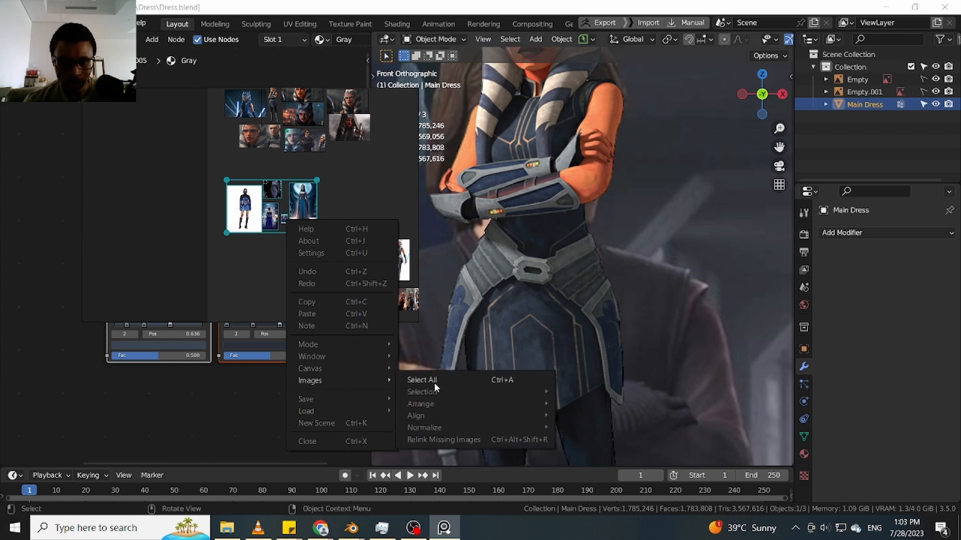
pyautogui.moveTo(460, 404)
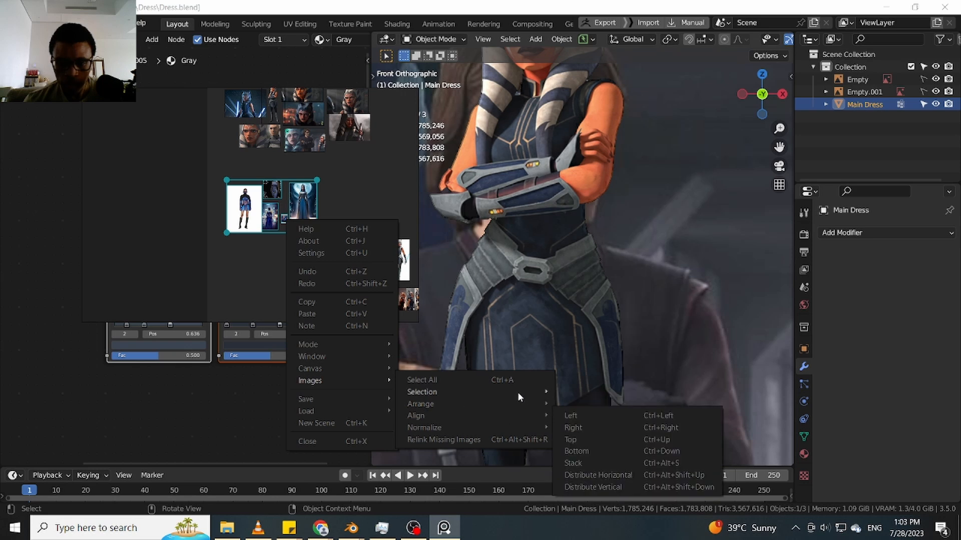
pyautogui.moveTo(500, 428)
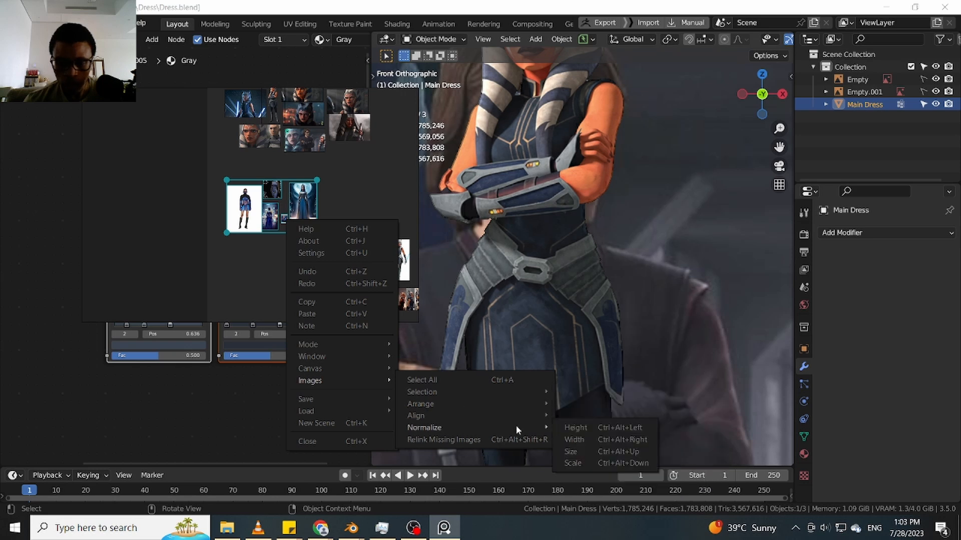
pyautogui.click(591, 452)
# Arrange the selected blue dress images into a compact block on the reference board and deselect them
pyautogui.rightClick(262, 198)
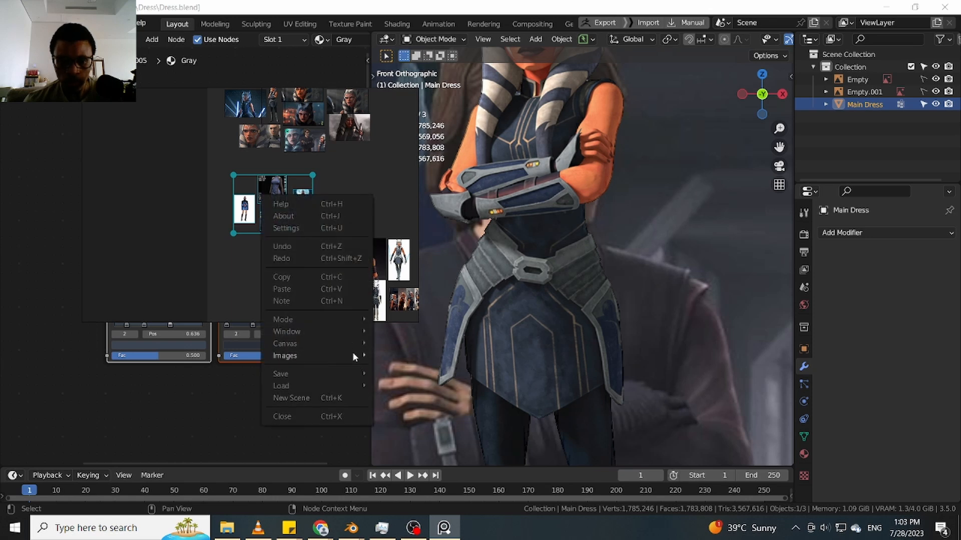
pyautogui.moveTo(353, 356)
pyautogui.moveTo(432, 393)
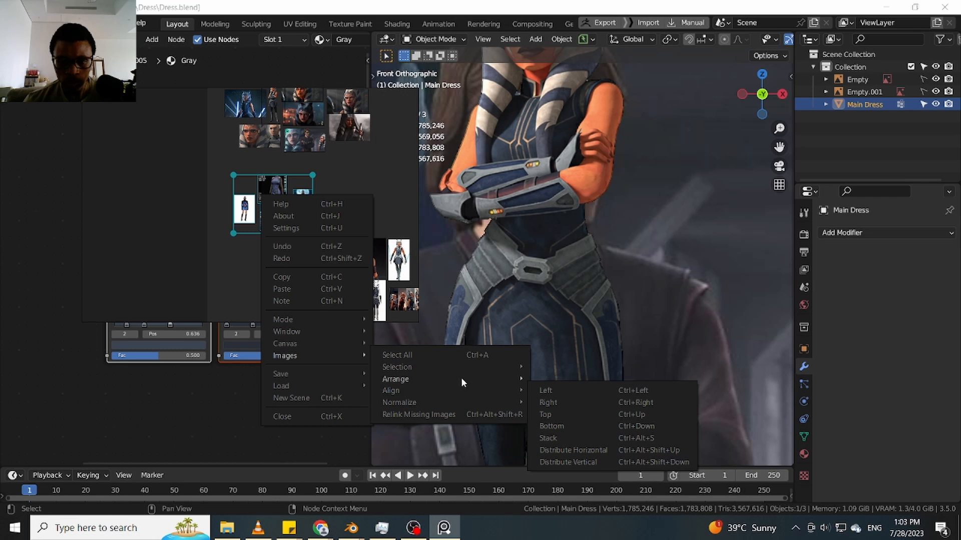
pyautogui.click(550, 381)
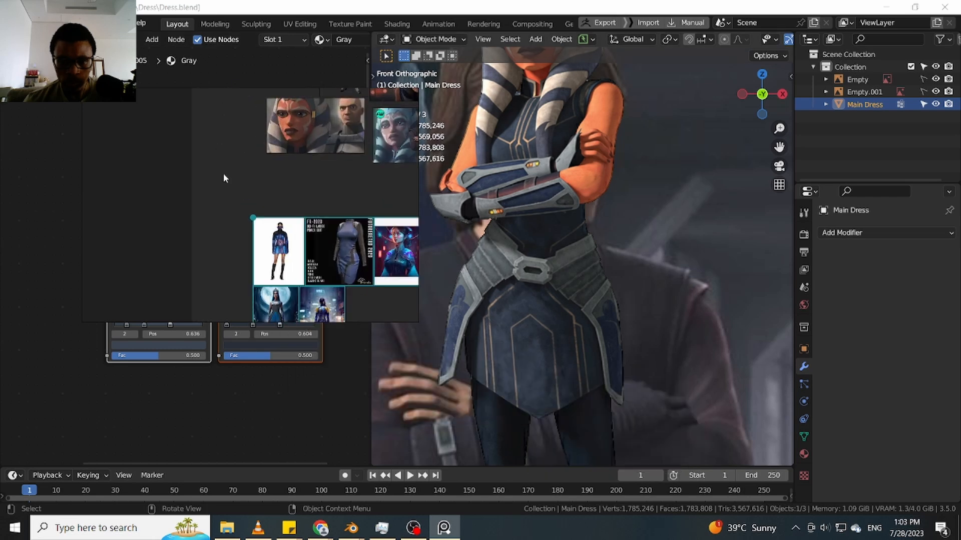
pyautogui.moveTo(309, 301); pyautogui.dragTo(246, 203, button='middle')
pyautogui.scroll(3, 249, 208)
pyautogui.scroll(2, 302, 233)
pyautogui.click(344, 231)
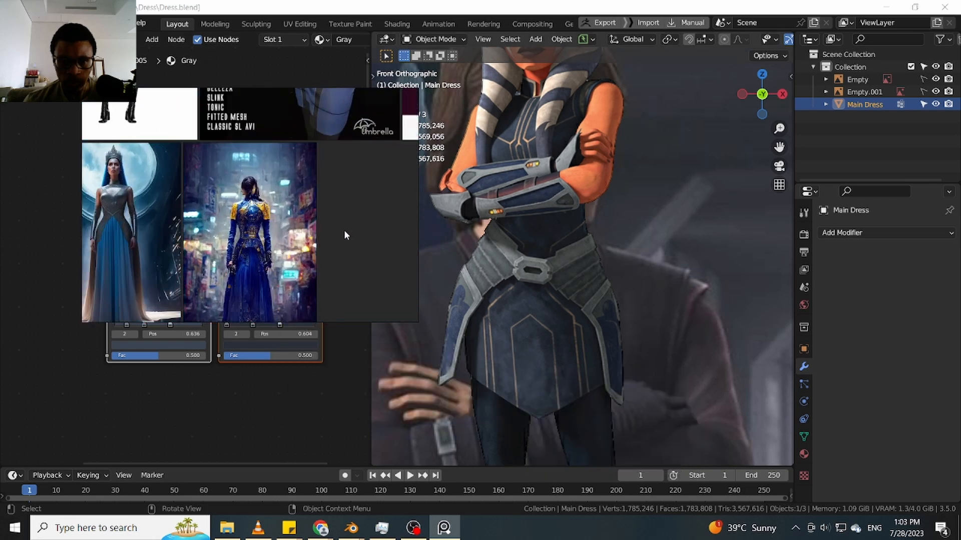
# Examine the crowned blue-haired woman's gown up close, covering its blue skirt, textured silver bodice, sleeves and collar
pyautogui.scroll(3, 344, 230)
pyautogui.scroll(3, 286, 240)
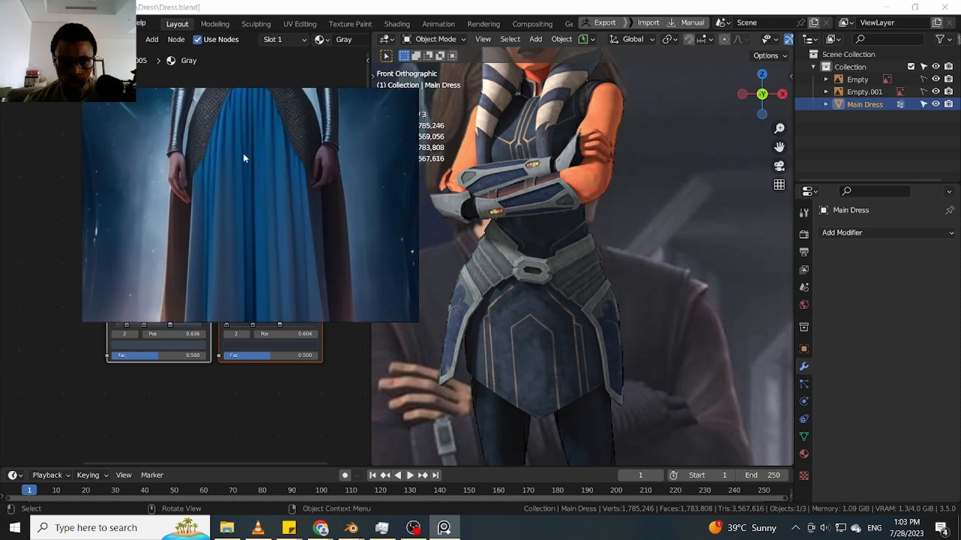
pyautogui.moveTo(244, 154); pyautogui.dragTo(314, 270, button='middle')
pyautogui.scroll(2, 283, 177)
pyautogui.moveTo(307, 130); pyautogui.dragTo(293, 147, button='middle')
pyautogui.scroll(-2, 282, 185)
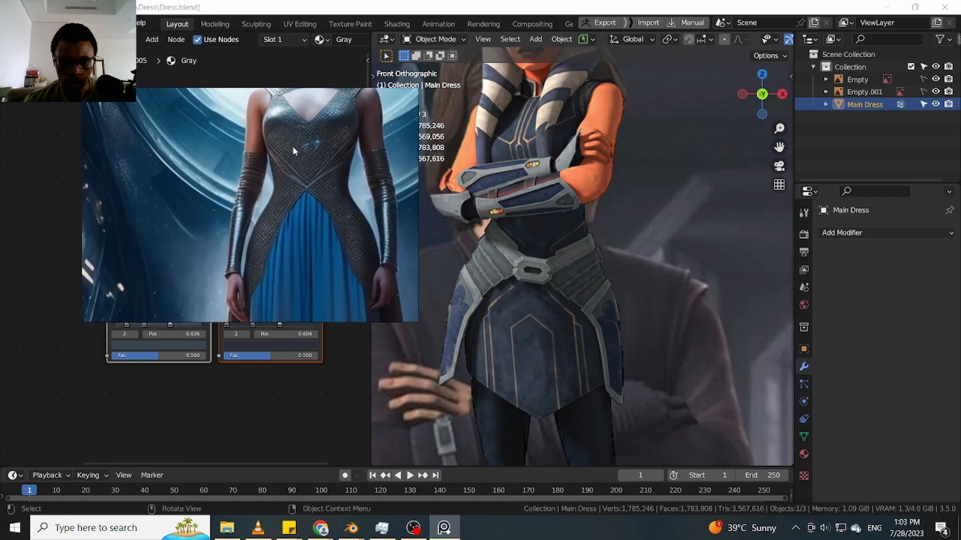
pyautogui.scroll(2, 374, 232)
pyautogui.moveTo(374, 232); pyautogui.dragTo(297, 234, button='middle')
pyautogui.scroll(-3, 295, 235)
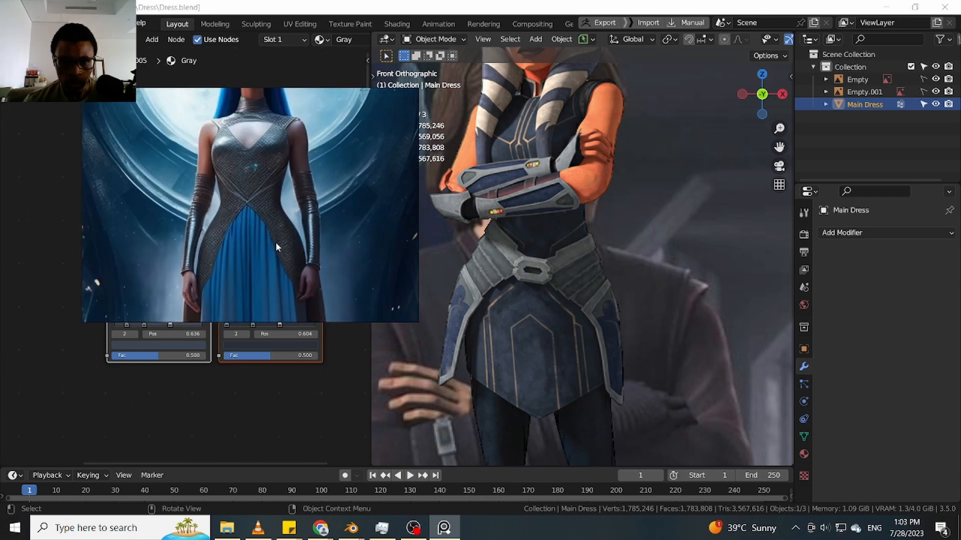
pyautogui.scroll(-3, 272, 189)
pyautogui.scroll(2, 265, 182)
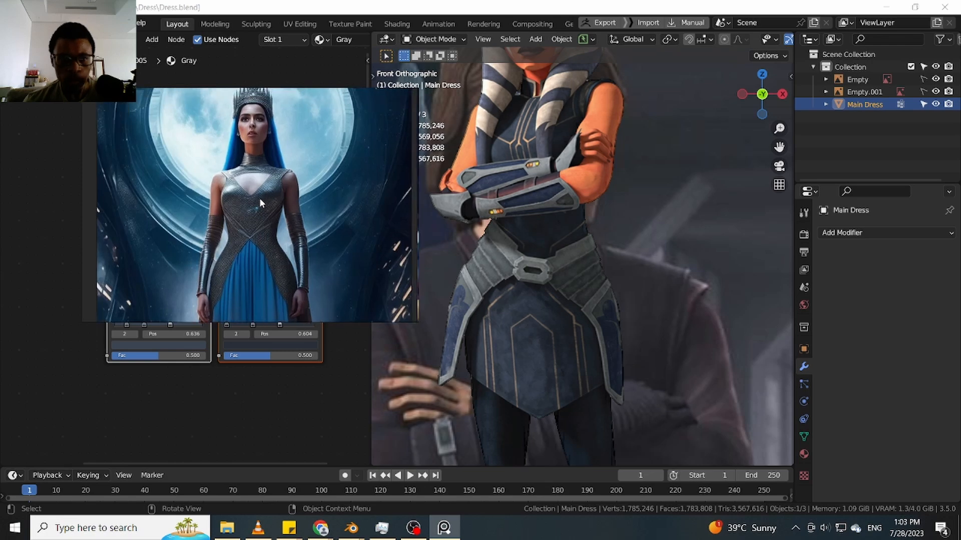
pyautogui.scroll(2, 255, 200)
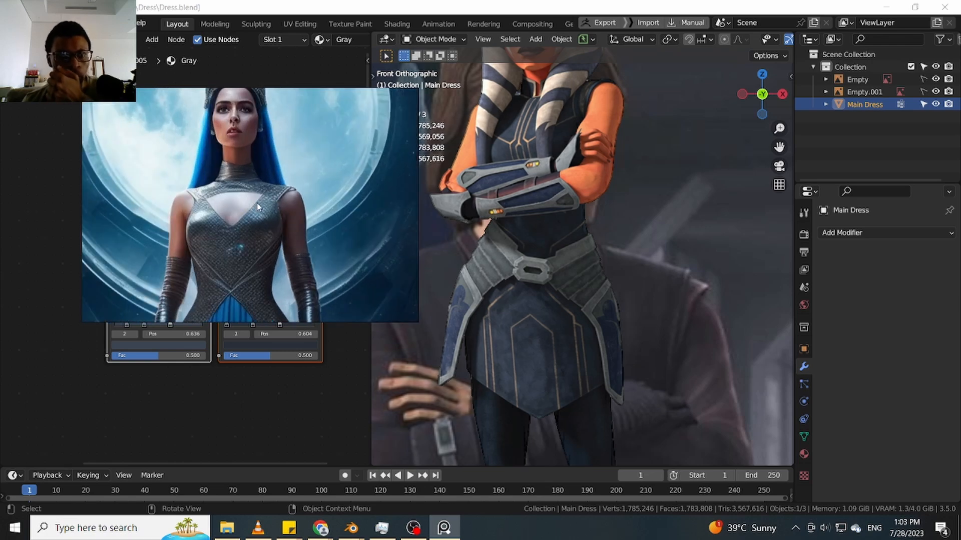
# Compare the five blue dress images side by side on the reference board
pyautogui.scroll(-4, 255, 213)
pyautogui.scroll(-4, 214, 215)
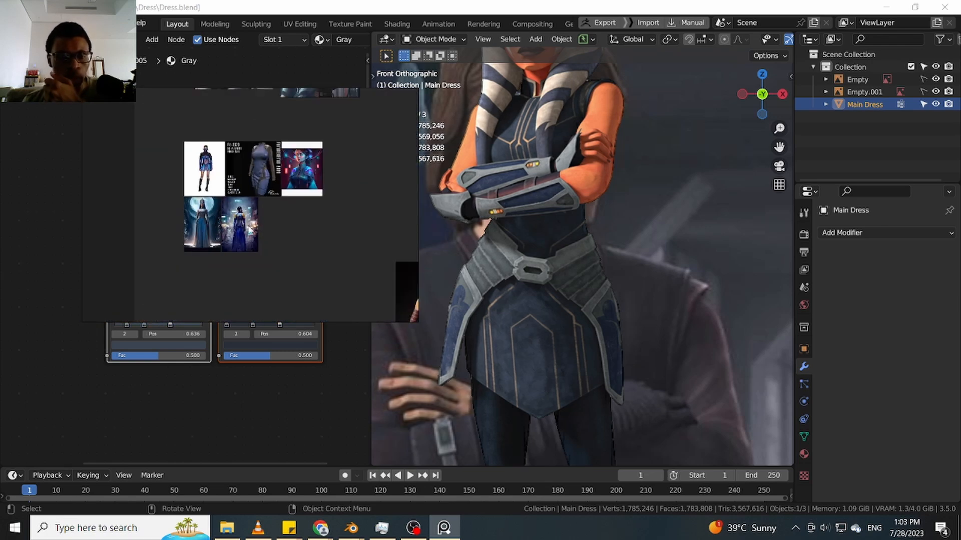
pyautogui.scroll(2, 260, 226)
pyautogui.click(225, 210)
pyautogui.moveTo(223, 200); pyautogui.dragTo(223, 237, button='middle')
pyautogui.scroll(1, 207, 191)
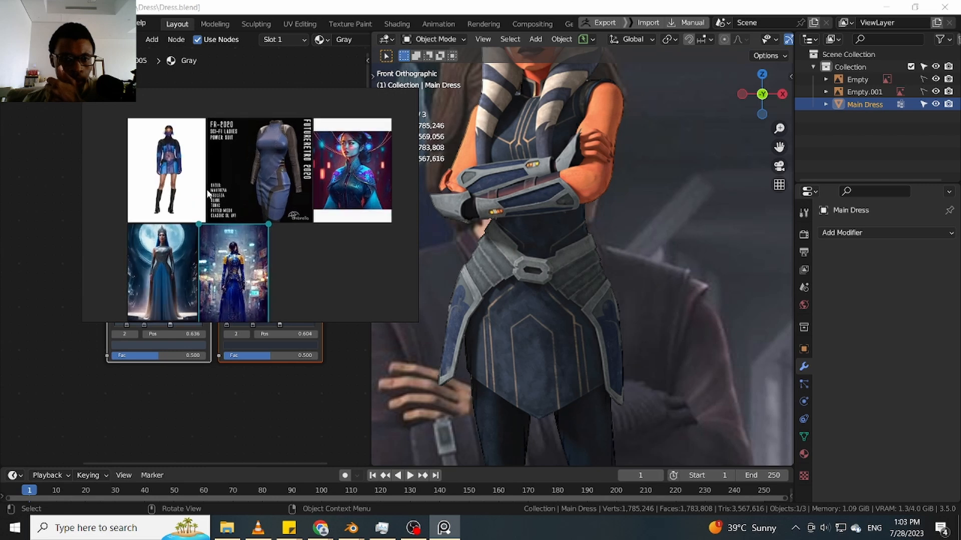
pyautogui.scroll(-4, 221, 191)
pyautogui.scroll(3, 250, 238)
pyautogui.scroll(-2, 272, 178)
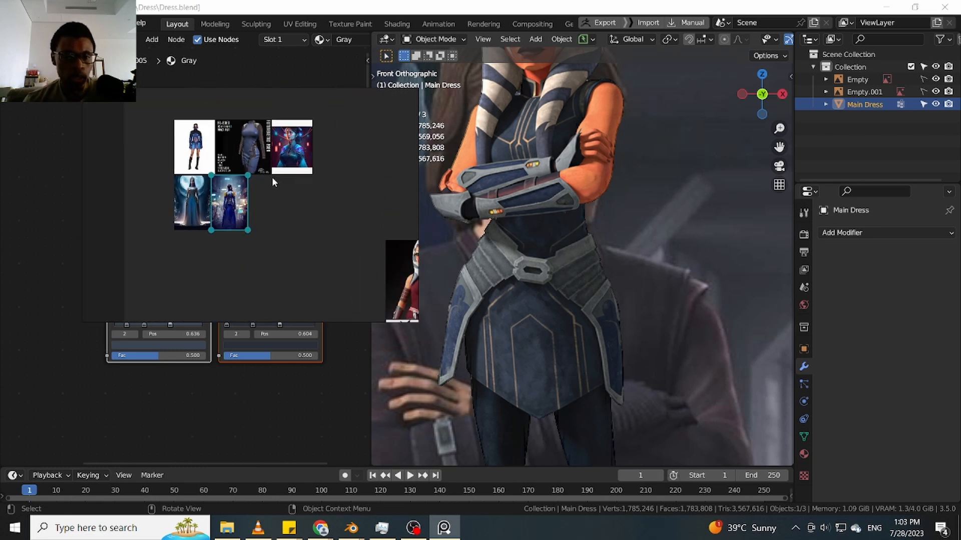
# Export the five blue dress images to the Ahsoka Textures folder, and move the reference board off the Blender window
pyautogui.moveTo(364, 110); pyautogui.dragTo(156, 230)
pyautogui.rightClick(230, 176)
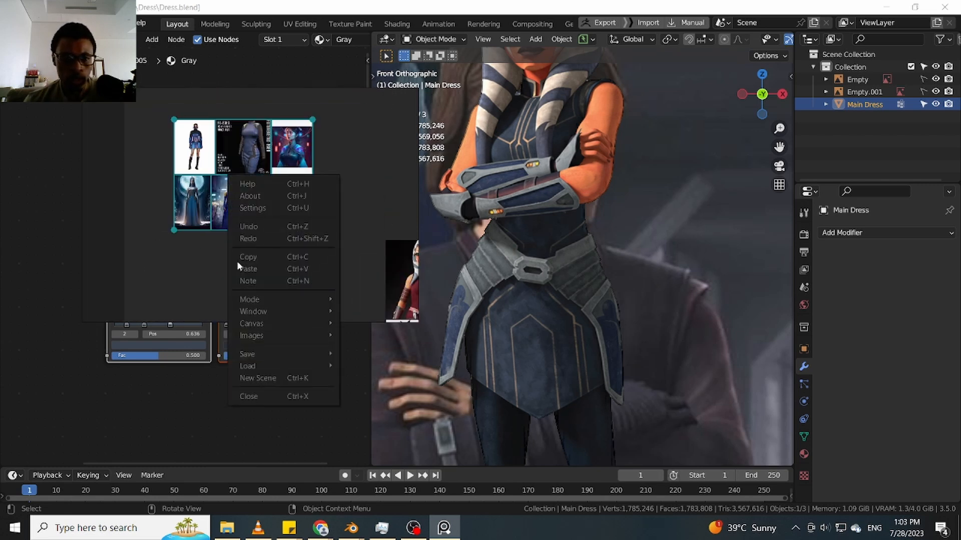
pyautogui.moveTo(326, 355)
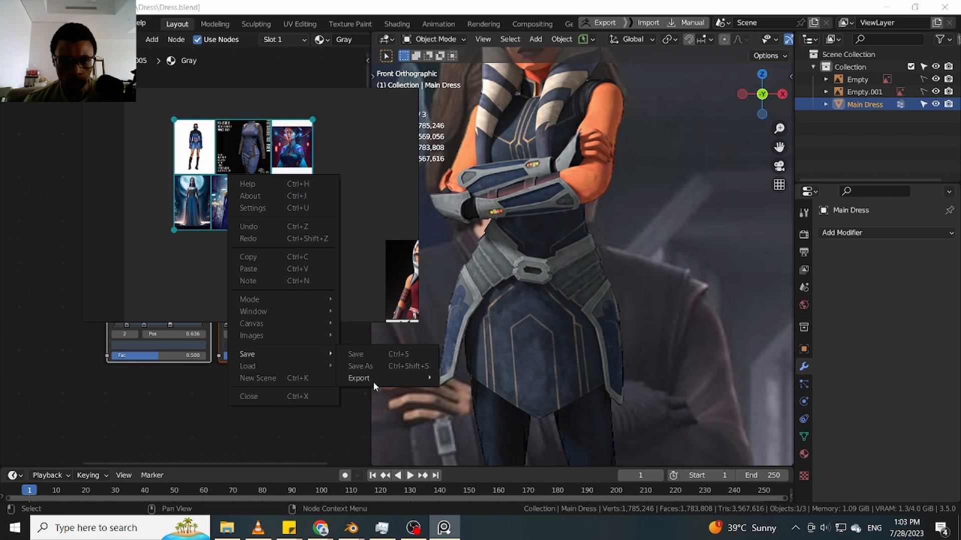
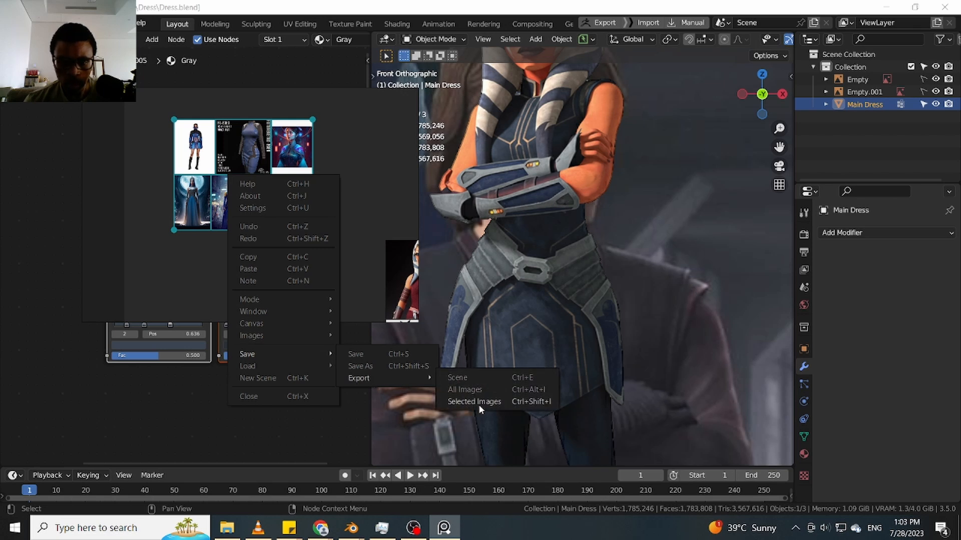
pyautogui.click(479, 402)
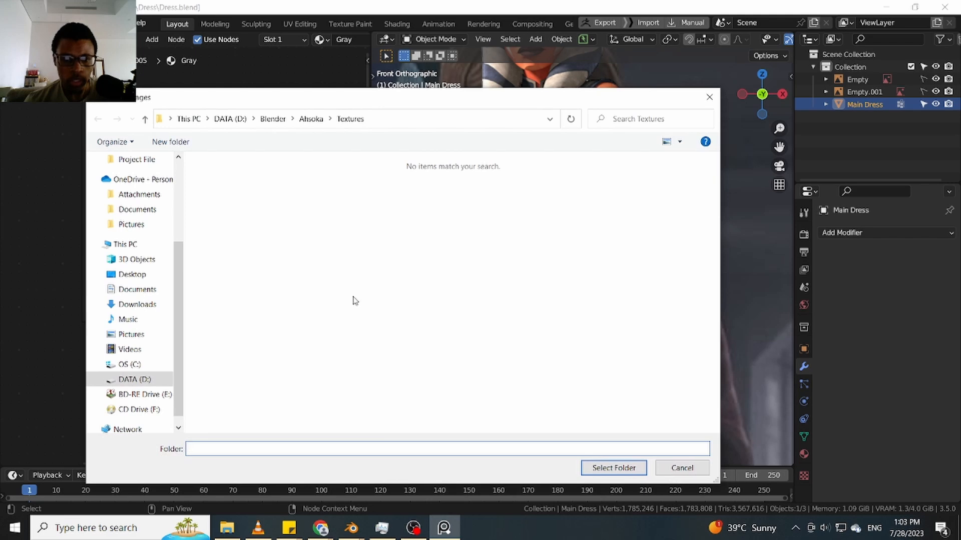
pyautogui.click(632, 468)
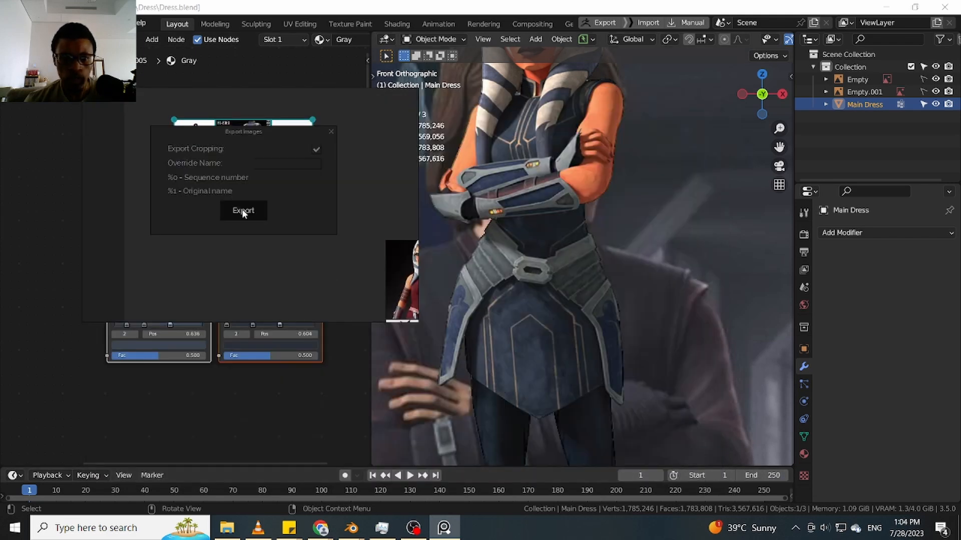
pyautogui.click(243, 211)
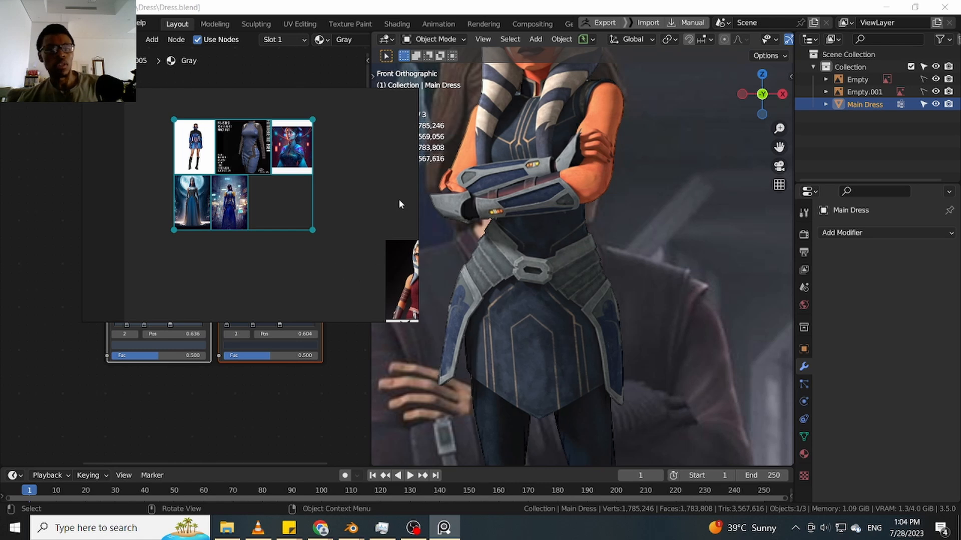
pyautogui.moveTo(357, 183); pyautogui.dragTo(960, 185, button='right')
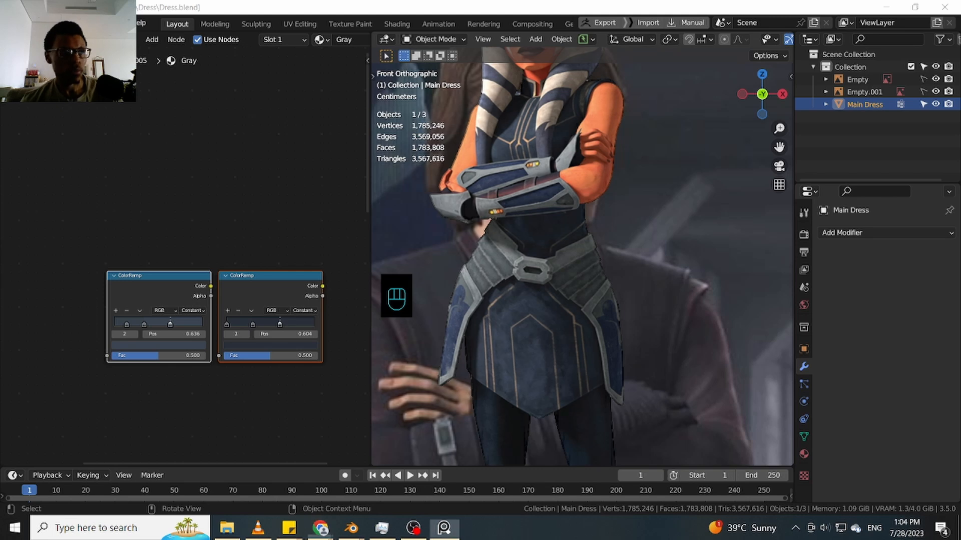
pyautogui.click(301, 216)
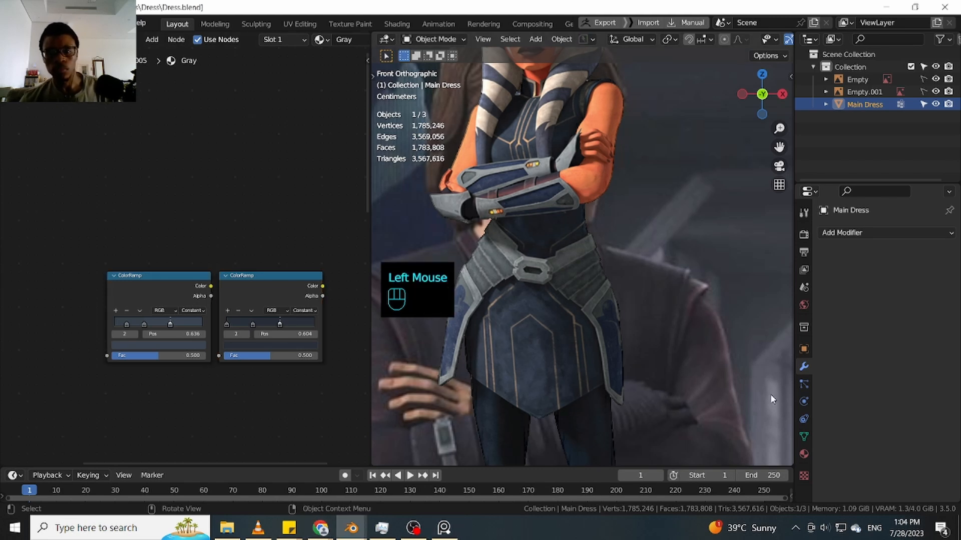
# Try to load all five exported blue dress images from D:\Blender\Ahsoka\Textures as reference images, aligned to the front view
pyautogui.scroll(-6, 772, 398)
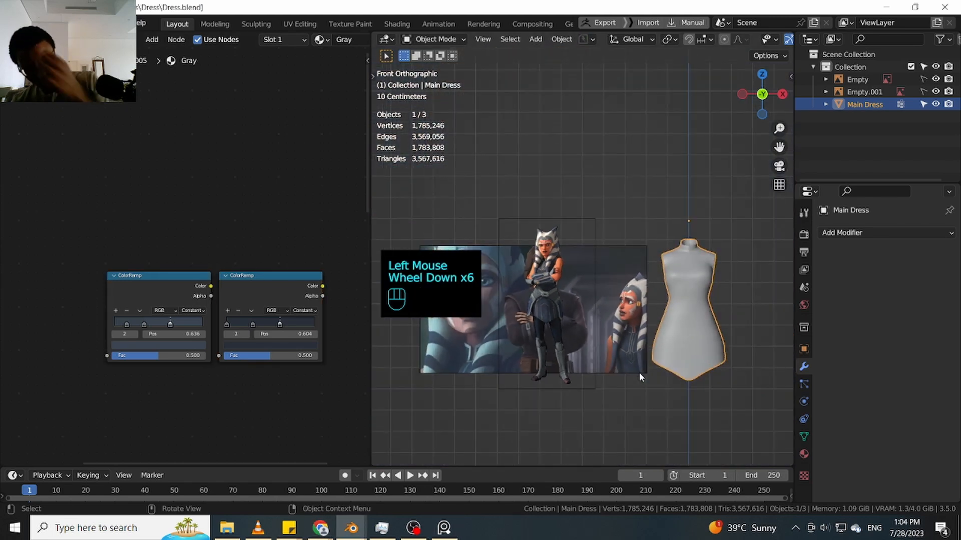
pyautogui.hotkey('shift', 'a')
pyautogui.moveTo(646, 376)
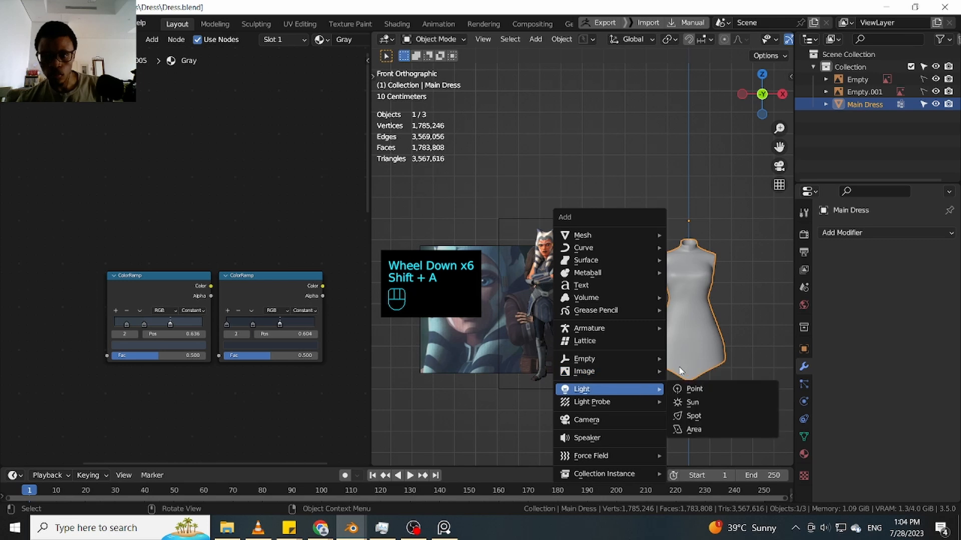
pyautogui.click(701, 371)
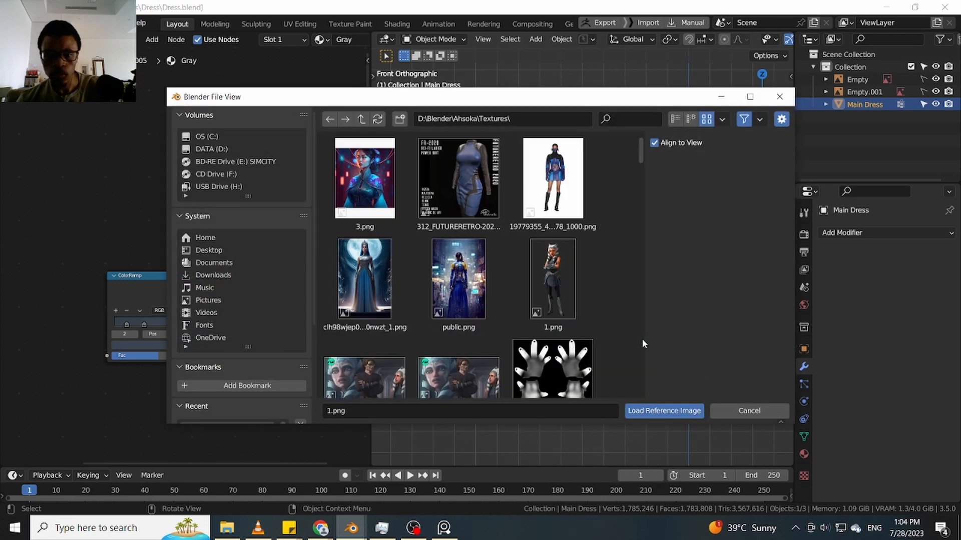
pyautogui.click(391, 175)
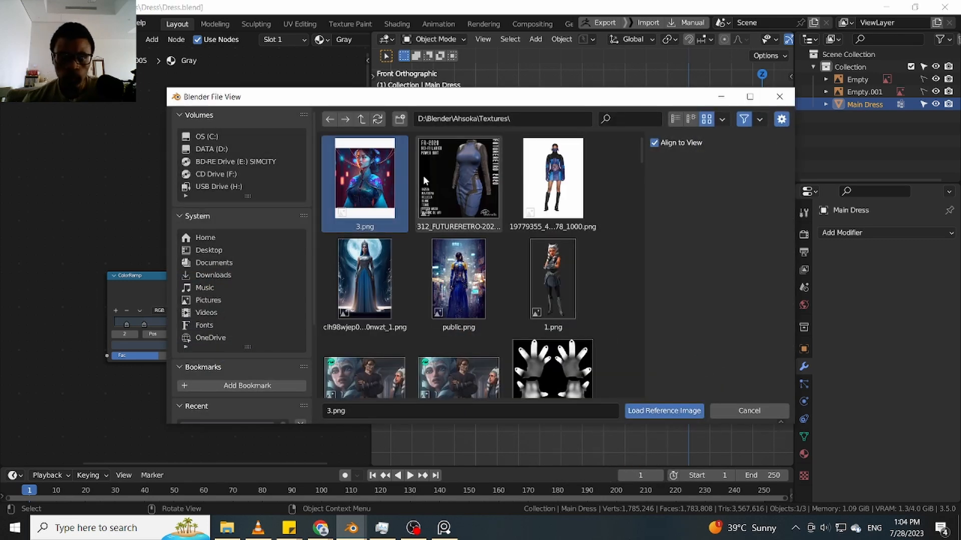
pyautogui.keyDown('shift'); pyautogui.click(485, 191); pyautogui.keyUp('shift')
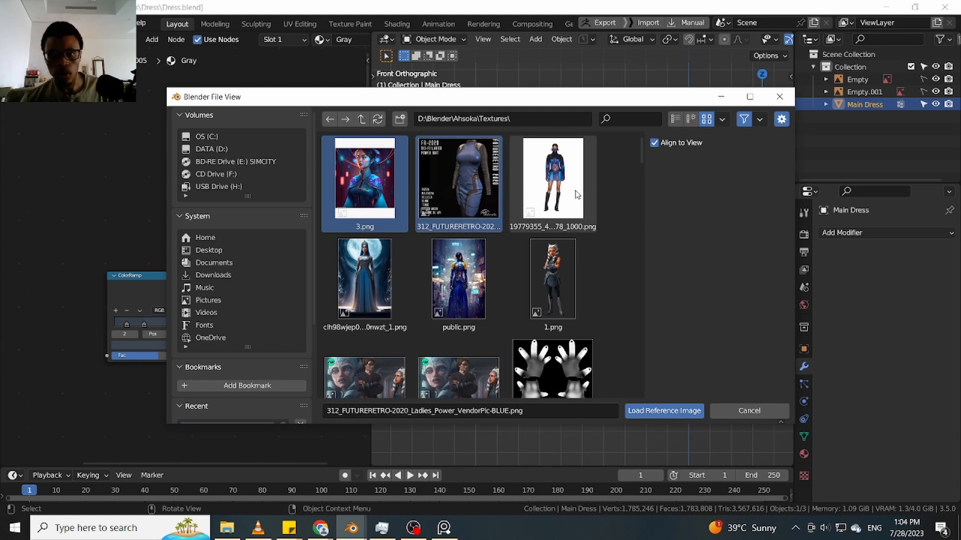
pyautogui.keyDown('shift'); pyautogui.click(575, 194); pyautogui.keyUp('shift')
pyautogui.keyDown('shift'); pyautogui.click(442, 300); pyautogui.keyUp('shift')
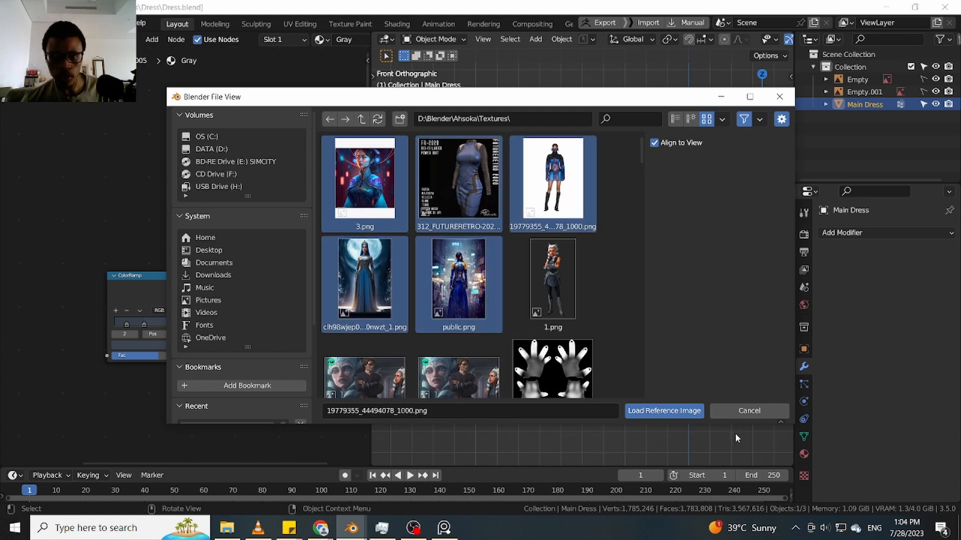
pyautogui.click(673, 413)
# Move the white-background short blue dress reference back along the Y axis by about 2.47 m
pyautogui.scroll(-4, 572, 357)
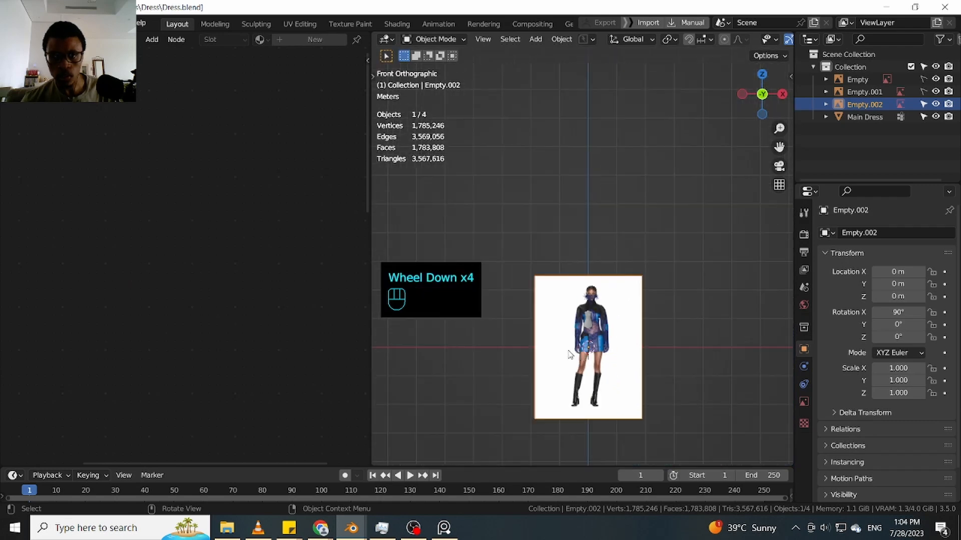
pyautogui.moveTo(572, 358); pyautogui.dragTo(580, 345, button='middle')
pyautogui.scroll(2, 580, 345)
pyautogui.click(659, 314)
pyautogui.click(653, 322)
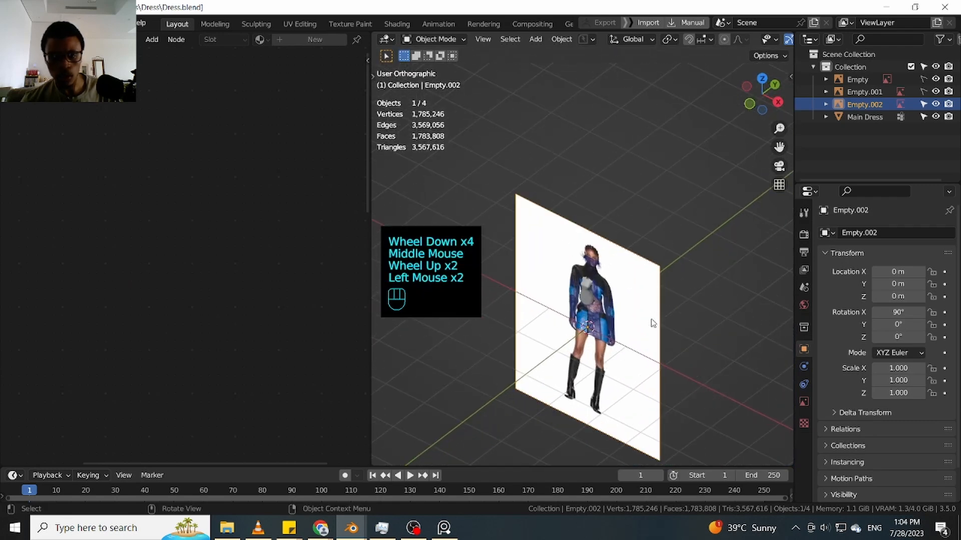
pyautogui.click(673, 320)
pyautogui.press('y')
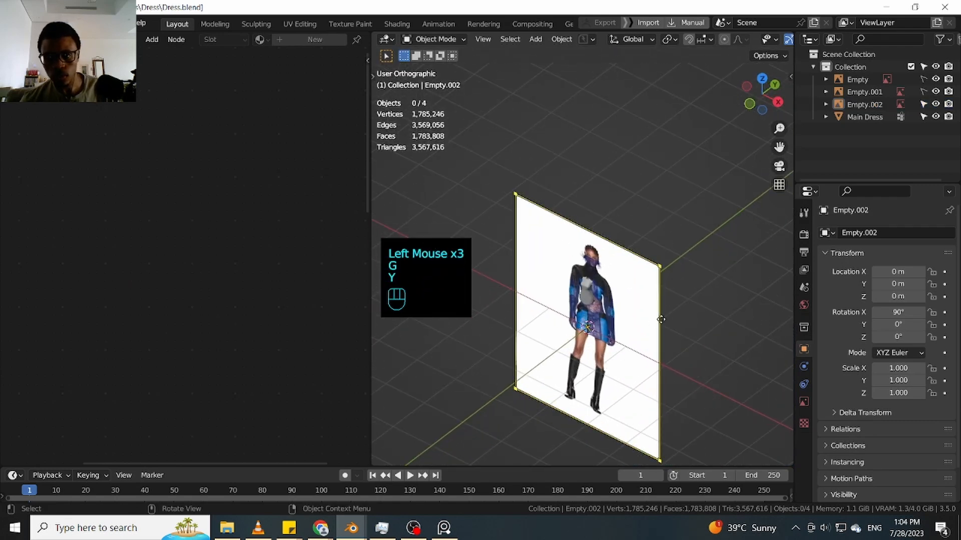
pyautogui.click(654, 323)
pyautogui.click(653, 323)
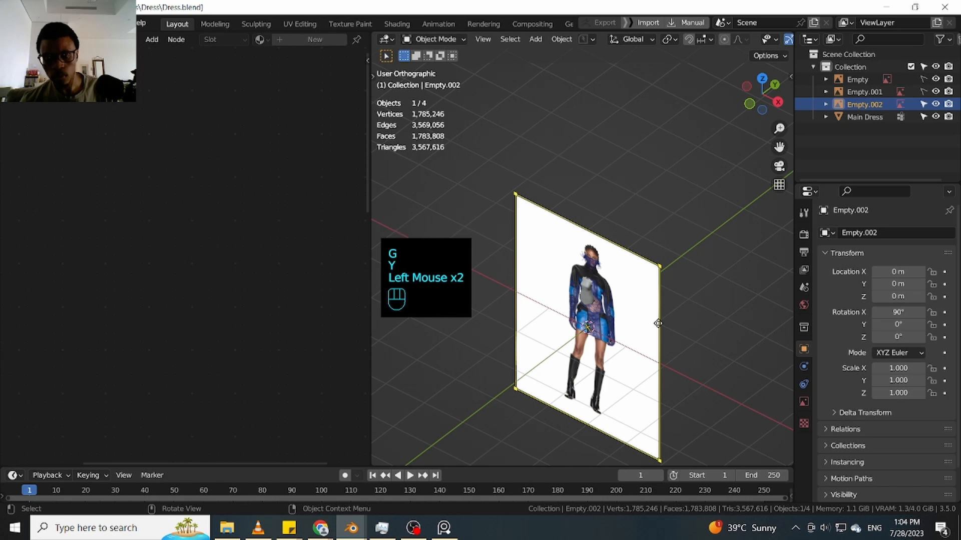
pyautogui.press('g')
pyautogui.click(737, 269)
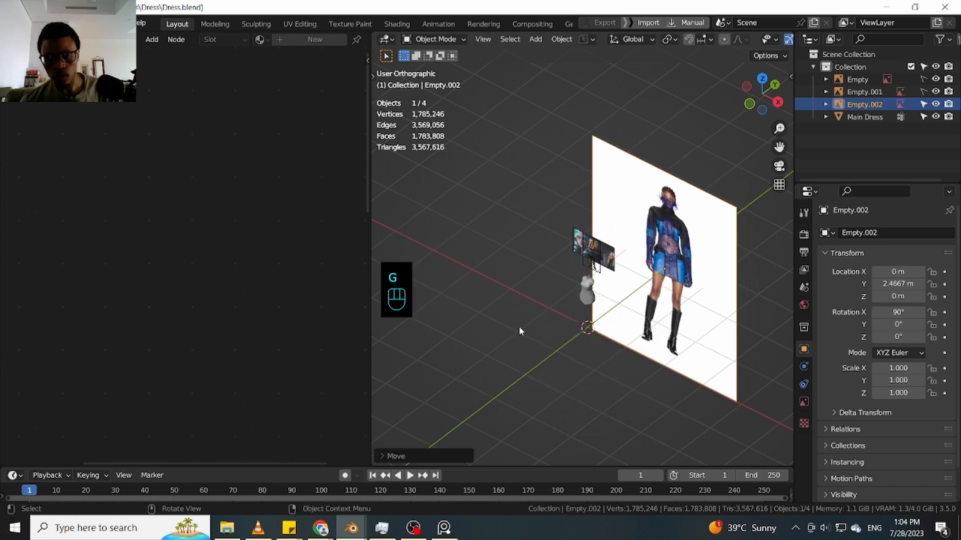
# Add 3.png from the Ahsoka Textures folder as a reference image aligned to the front view
pyautogui.moveTo(737, 269); pyautogui.dragTo(578, 310, button='middle')
pyautogui.press('KP_1')
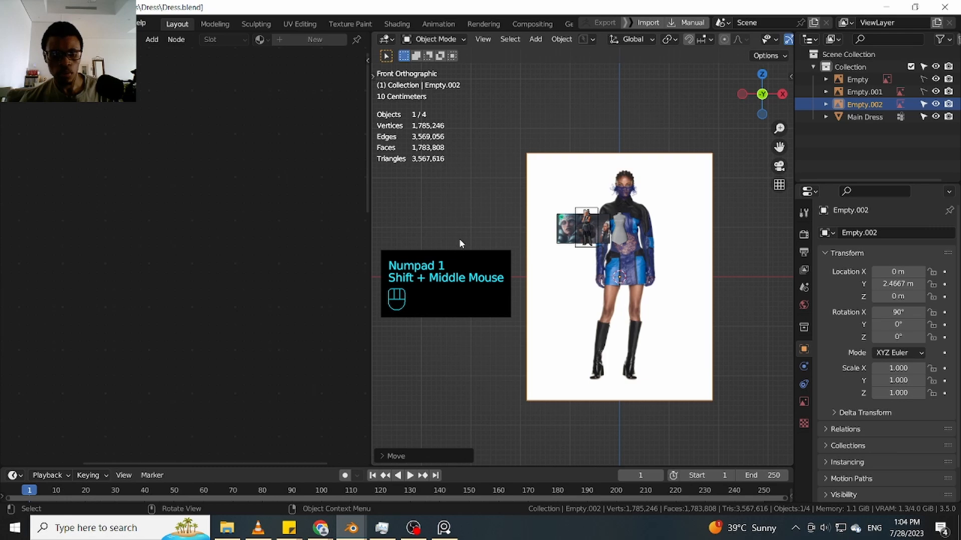
pyautogui.hotkey('shift', 'a')
pyautogui.moveTo(460, 243)
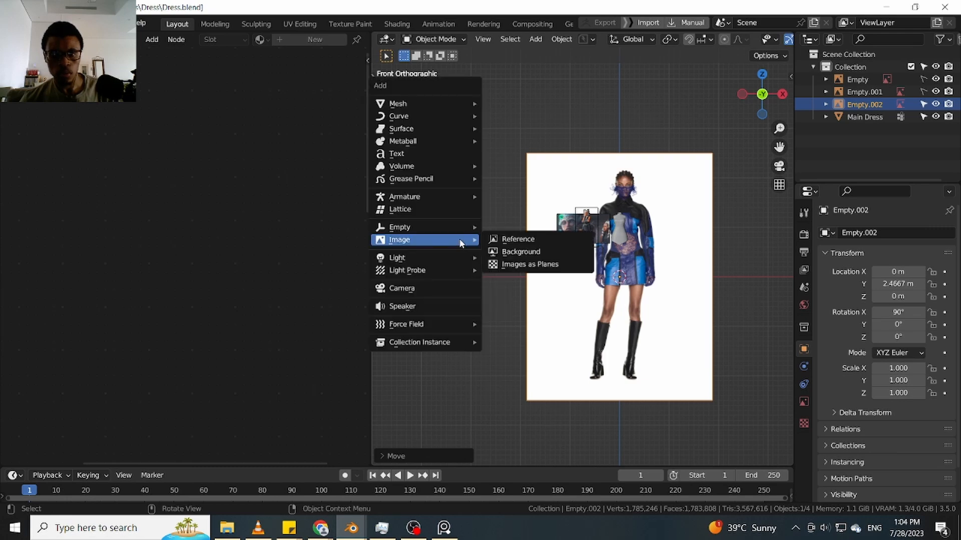
pyautogui.click(525, 242)
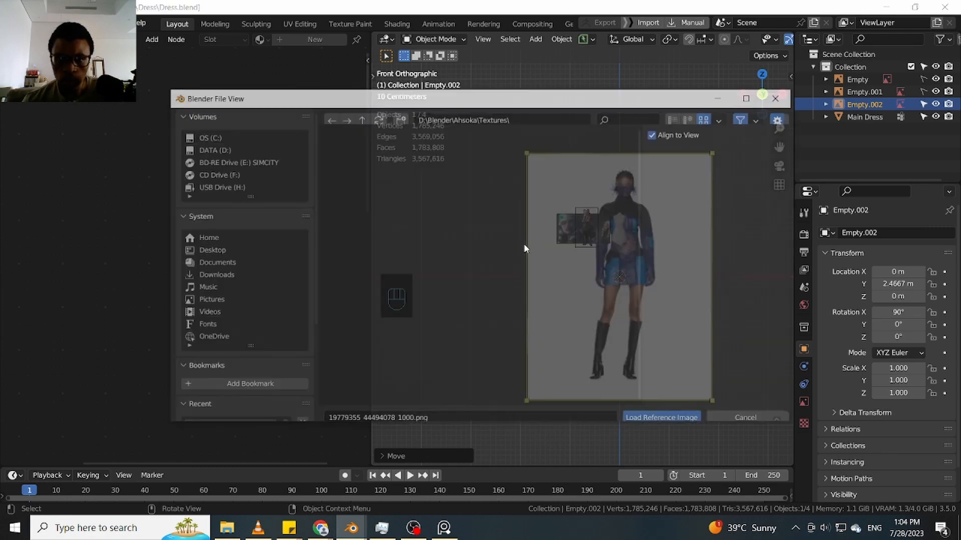
pyautogui.click(389, 176)
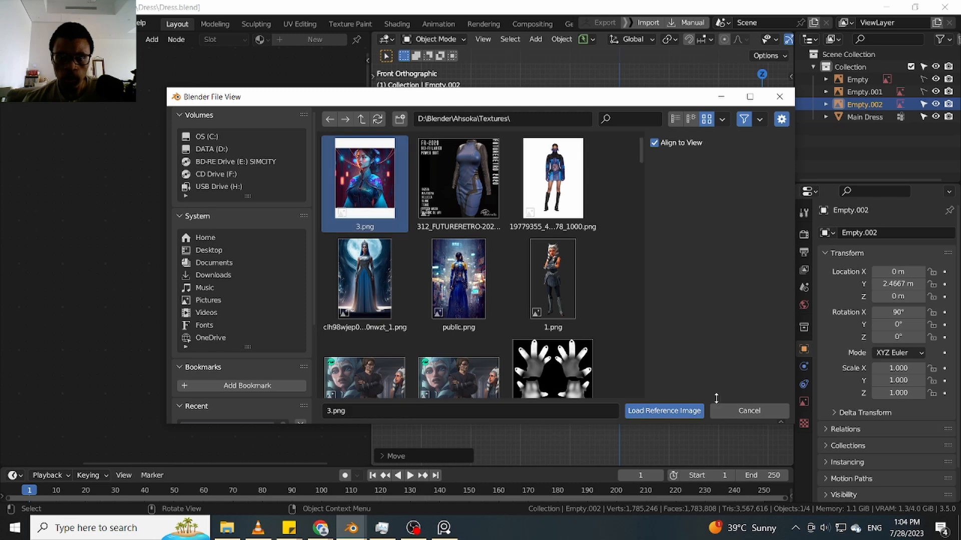
pyautogui.click(660, 411)
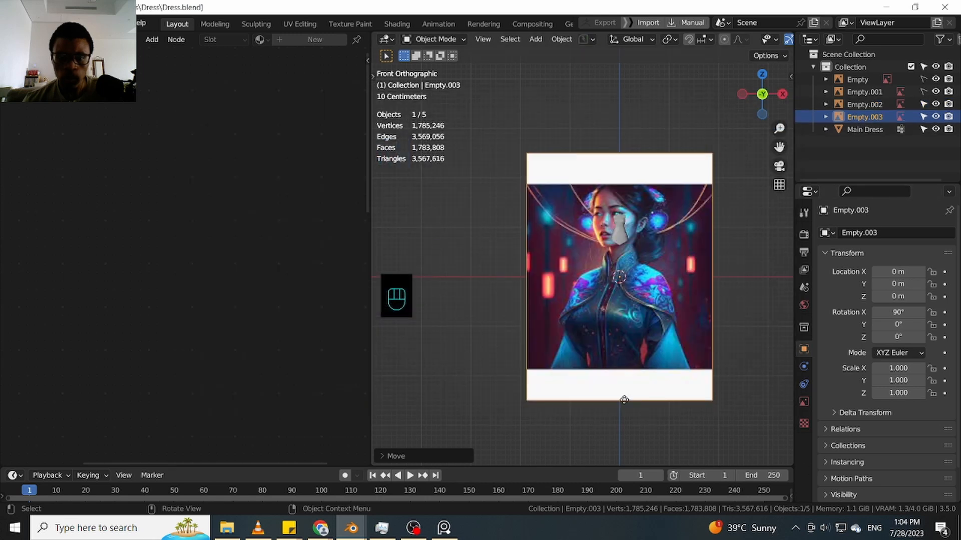
pyautogui.rightClick(483, 313)
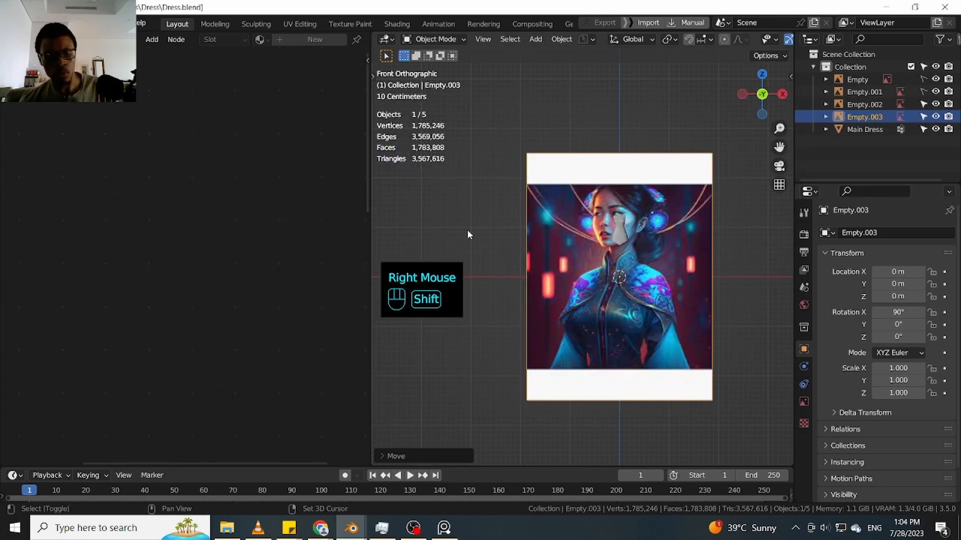
# Add 312_FUTURERETRO-2020_Ladies_Power_VendorPic-BLUE.png as a reference image aligned to the front view
pyautogui.hotkey('shift', 'a')
pyautogui.moveTo(466, 231)
pyautogui.click(528, 231)
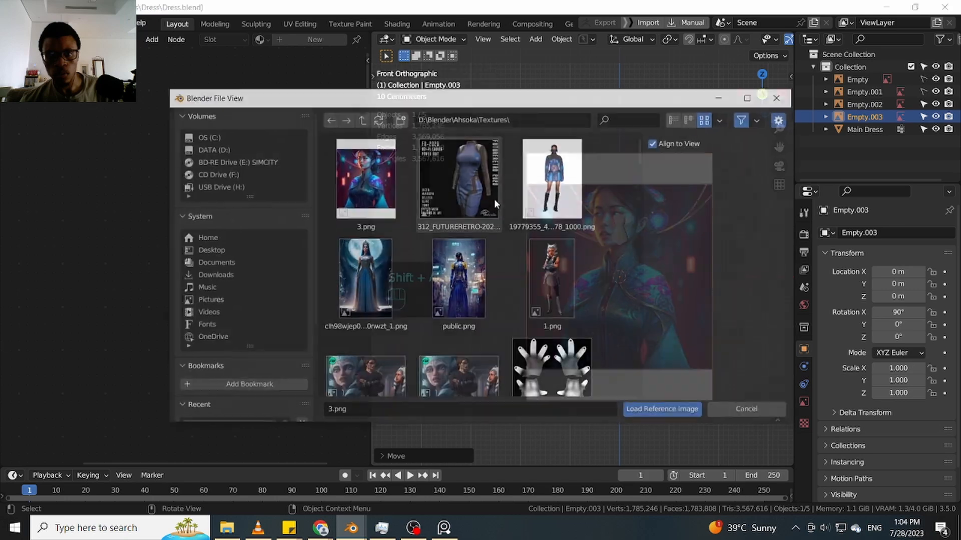
pyautogui.click(463, 165)
pyautogui.click(689, 411)
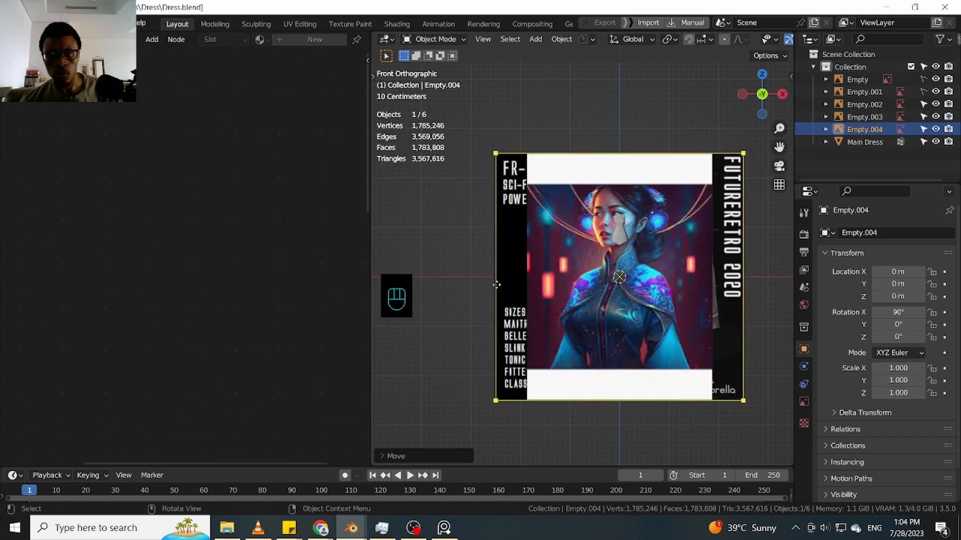
# Add the crowned woman's moonlit gown image from the Textures folder as a front-aligned reference
pyautogui.hotkey('shift', 'a')
pyautogui.moveTo(457, 273)
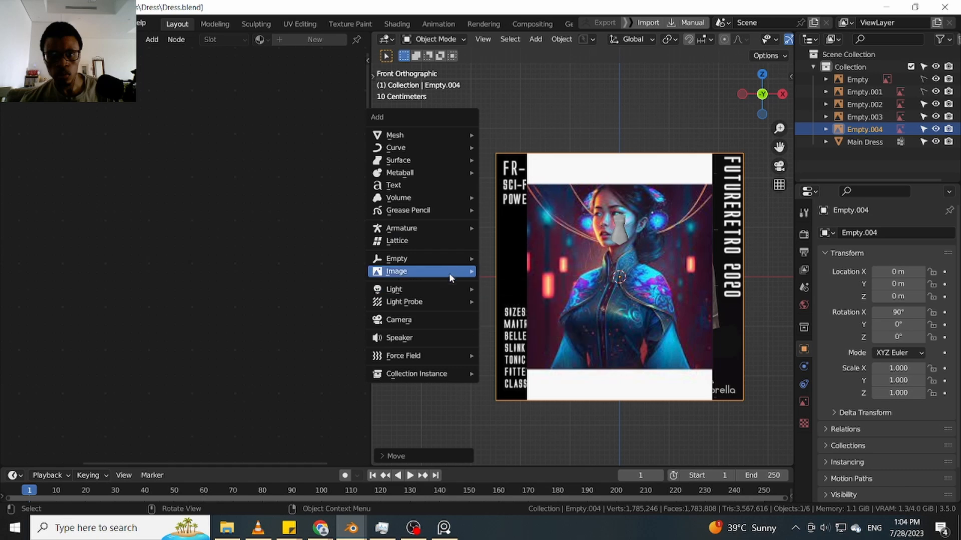
pyautogui.click(515, 270)
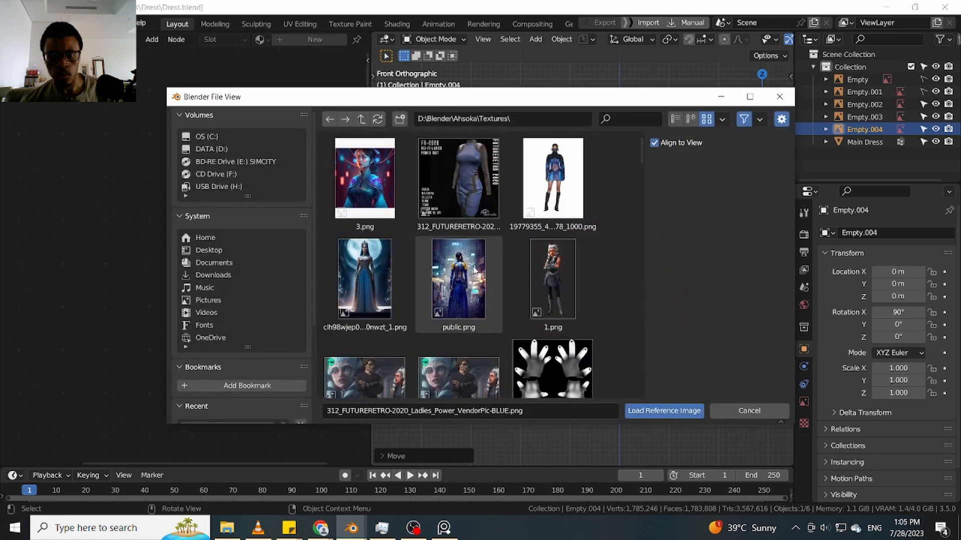
pyautogui.click(365, 280)
pyautogui.click(664, 410)
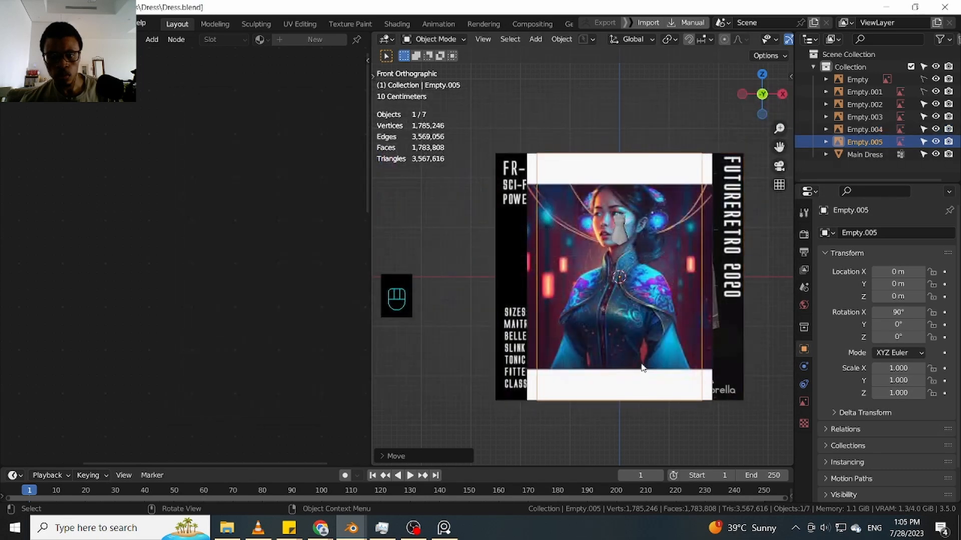
# Add public.png from the Textures folder as a reference image aligned to the front view
pyautogui.hotkey('shift', 'a')
pyautogui.moveTo(472, 272)
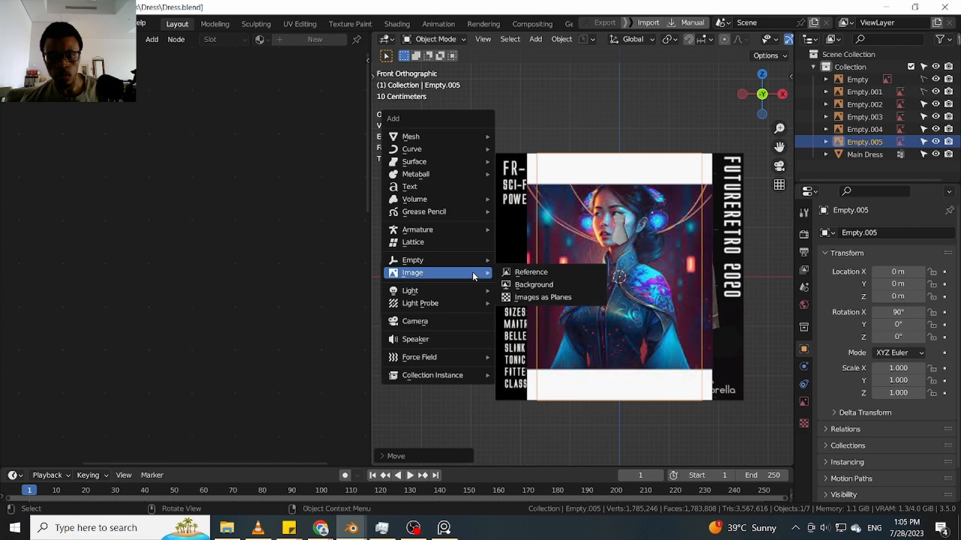
pyautogui.click(550, 278)
pyautogui.click(492, 296)
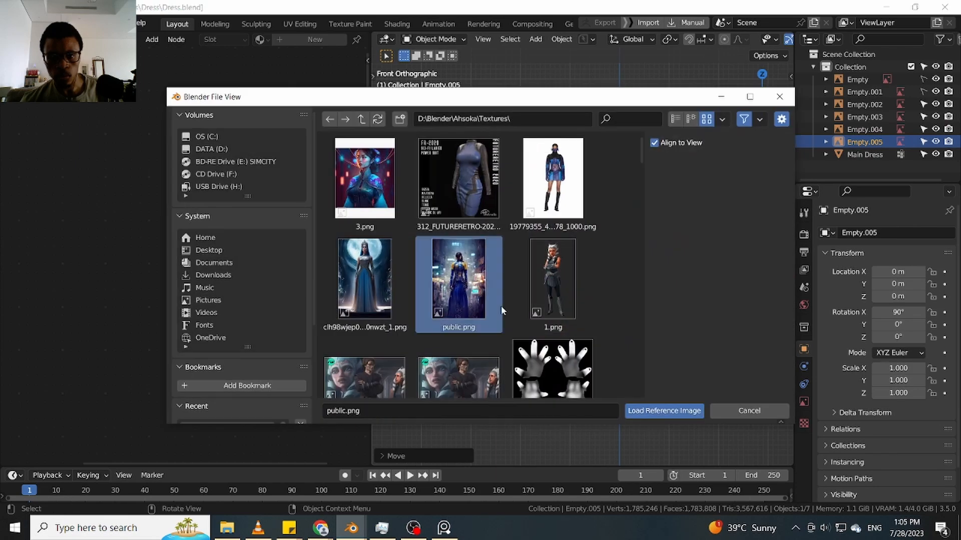
pyautogui.click(655, 409)
# Move the FutureRetro reference back about 1.92 m and the moonlit gown reference about 1.27 m along the Y axis
pyautogui.moveTo(645, 323); pyautogui.dragTo(577, 376, button='middle')
pyautogui.keyDown('shift'); pyautogui.moveTo(578, 376); pyautogui.dragTo(506, 407, button='middle'); pyautogui.keyUp('shift')
pyautogui.click(611, 353)
pyautogui.press('g')
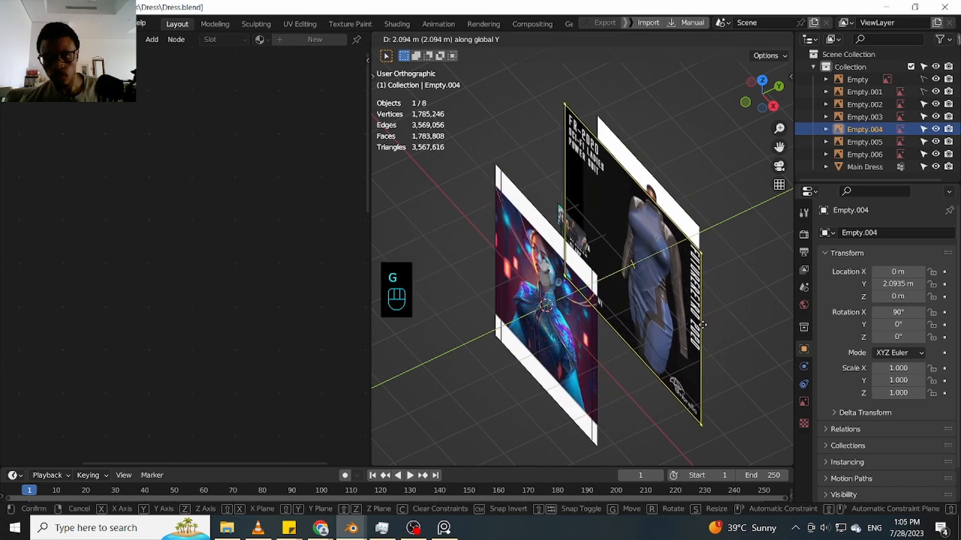
pyautogui.click(665, 336)
pyautogui.click(585, 357)
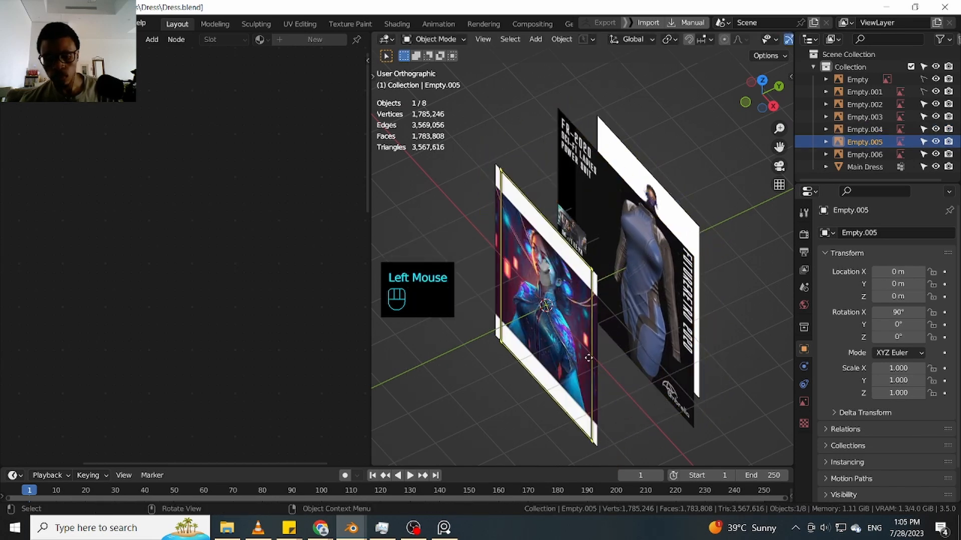
pyautogui.press('g')
pyautogui.click(641, 333)
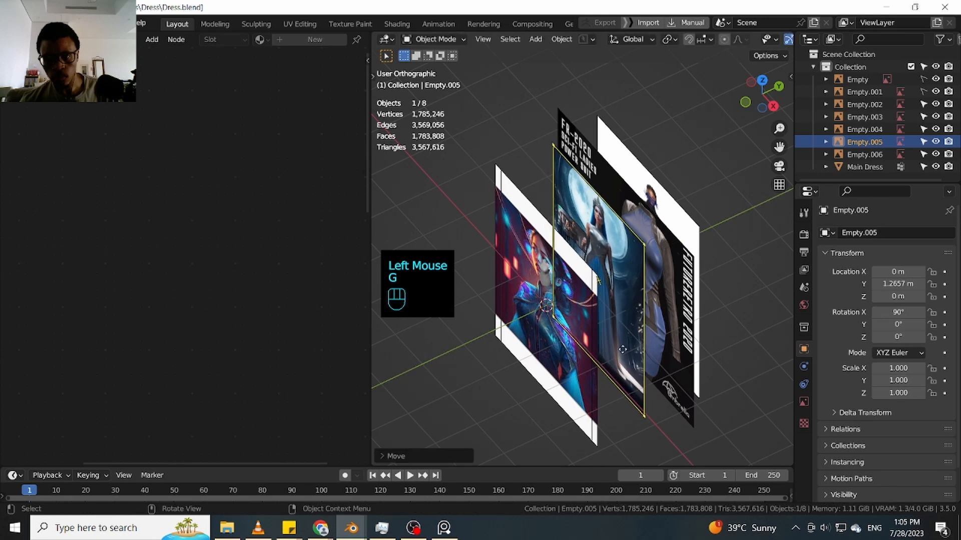
# Move the 3.png reference back about 0.96 m and the public.png reference about 0.55 m along the Y axis
pyautogui.click(581, 371)
pyautogui.press('g')
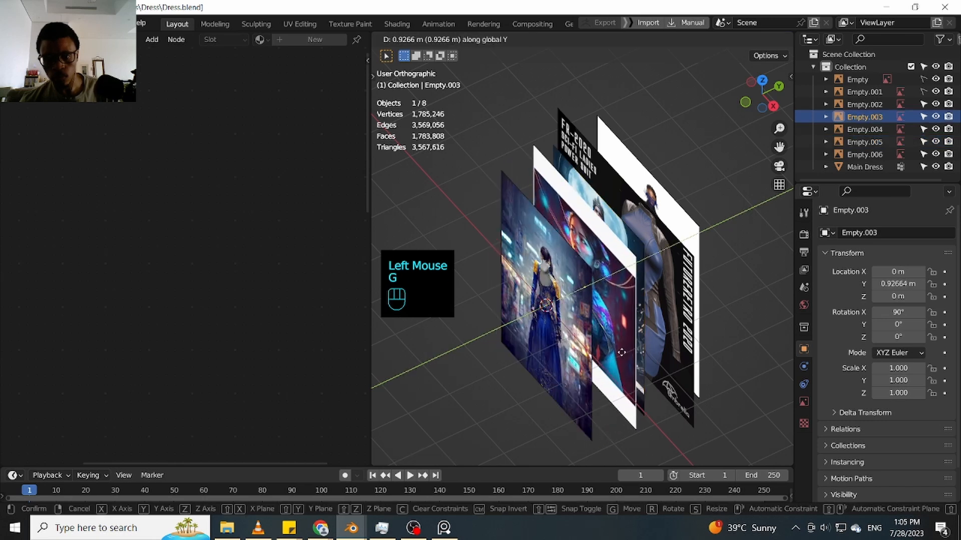
pyautogui.click(624, 321)
pyautogui.click(591, 364)
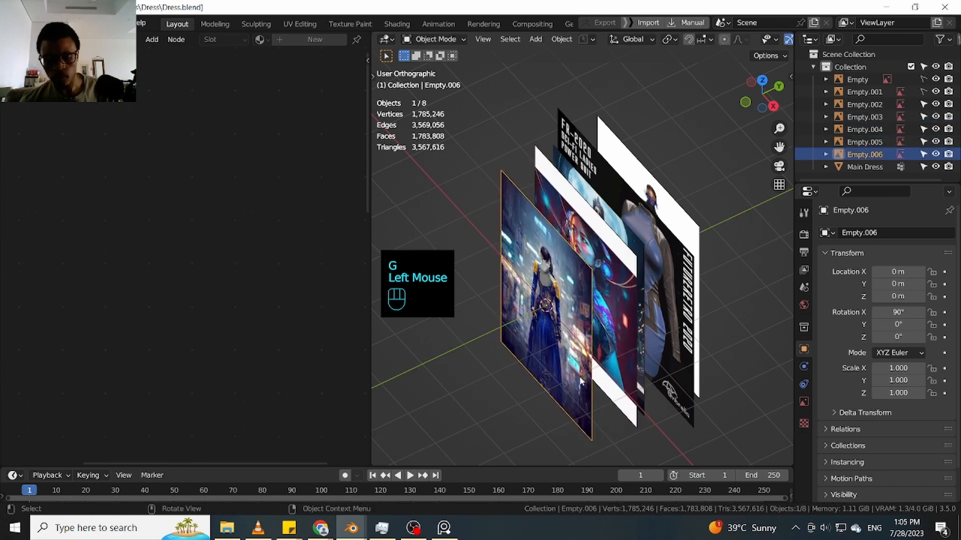
pyautogui.press('g')
pyautogui.click(610, 381)
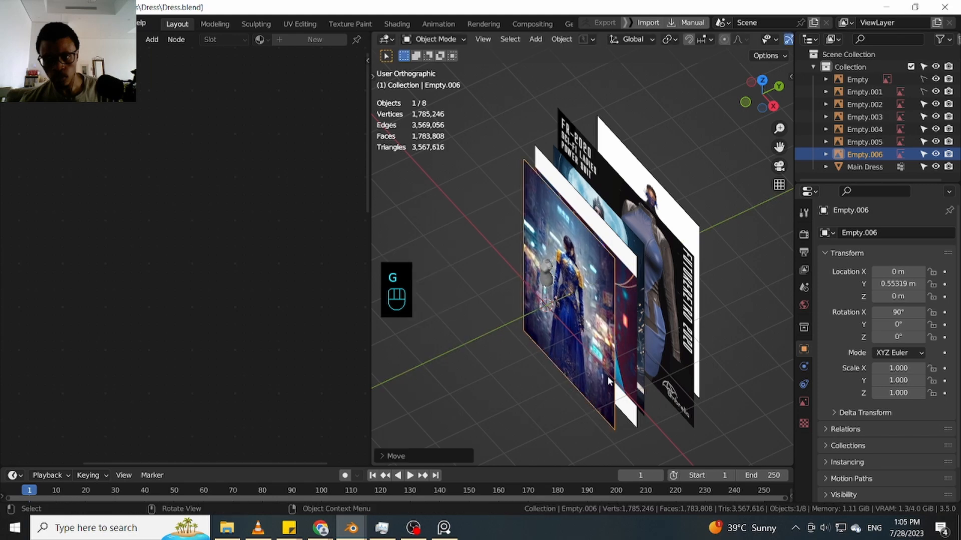
# Select all five blue dress references, set the pivot point to Individual Origins, and scale them to about 0.088
pyautogui.moveTo(609, 381); pyautogui.dragTo(722, 376, button='middle')
pyautogui.moveTo(730, 120); pyautogui.dragTo(637, 284)
pyautogui.press('.')
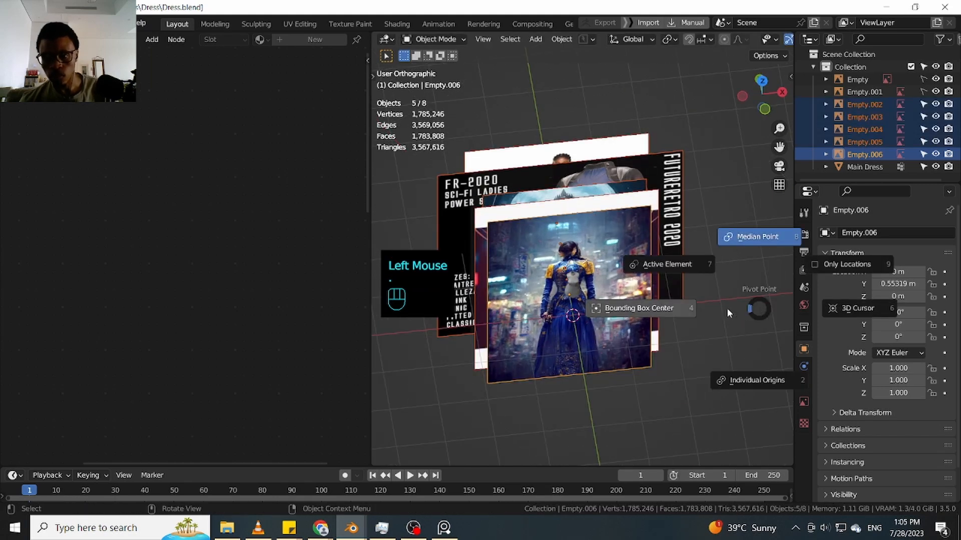
pyautogui.click(730, 350)
pyautogui.press('KP_1')
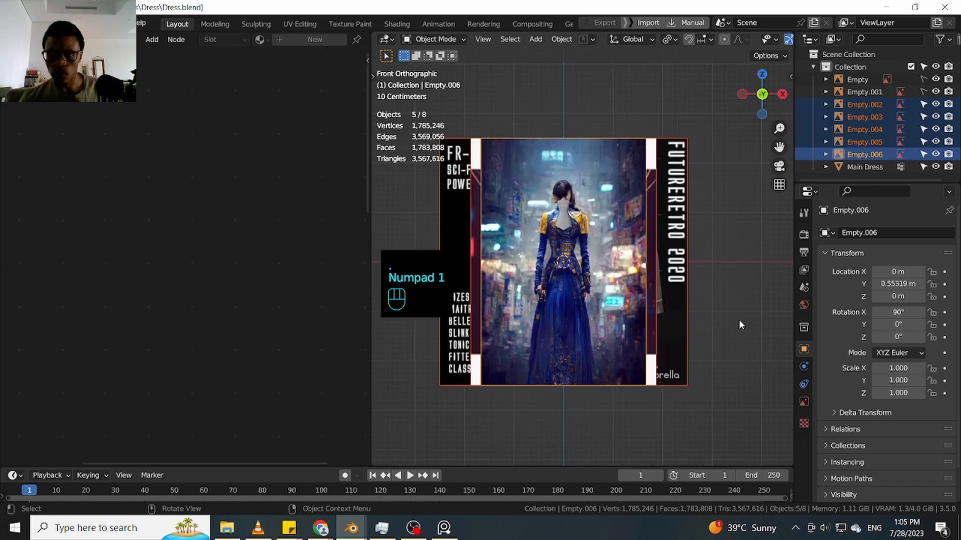
pyautogui.press('s')
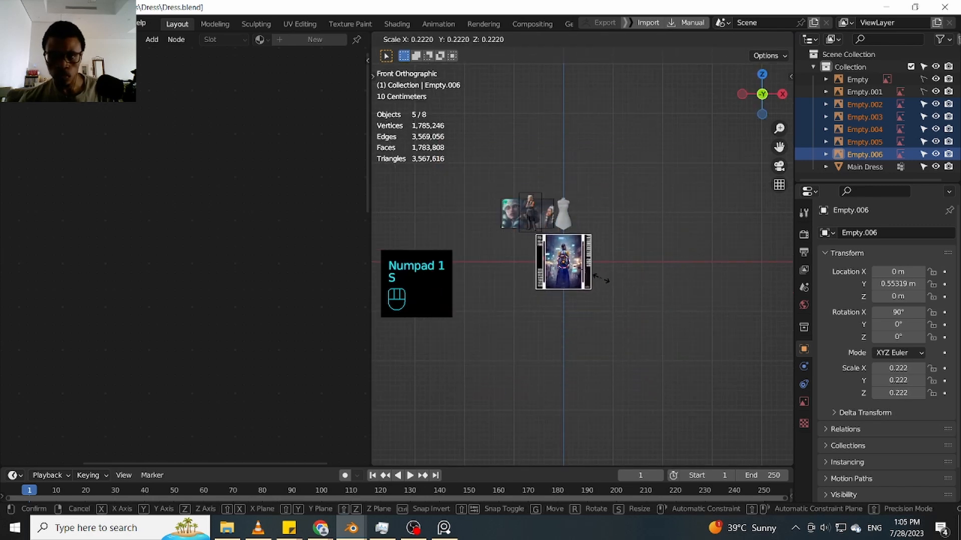
pyautogui.click(578, 250)
# Move the five stacked references up beside the dress model, to about X 0.46 m and Z 1.27 m
pyautogui.scroll(2, 583, 280)
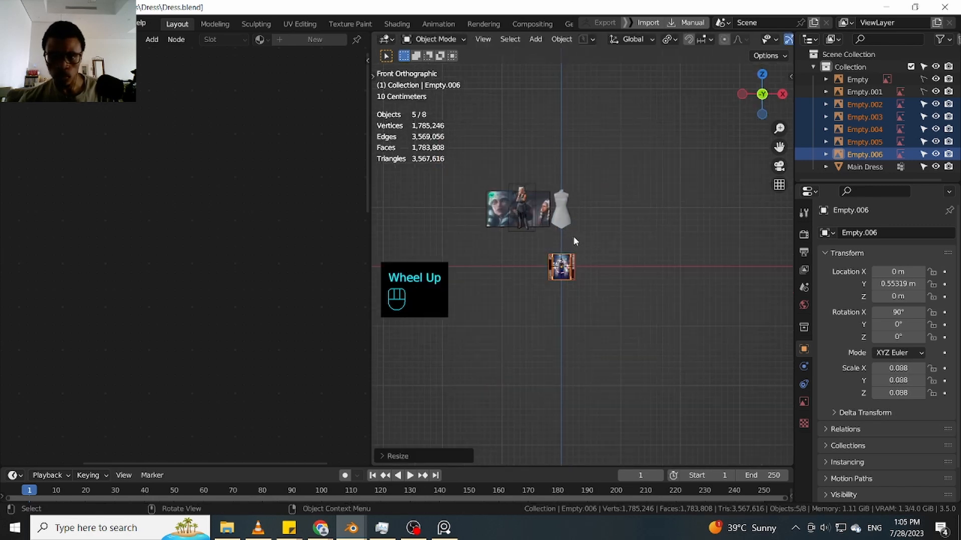
pyautogui.keyDown('shift'); pyautogui.moveTo(585, 287); pyautogui.dragTo(591, 376, button='middle'); pyautogui.keyUp('shift')
pyautogui.scroll(2, 560, 314)
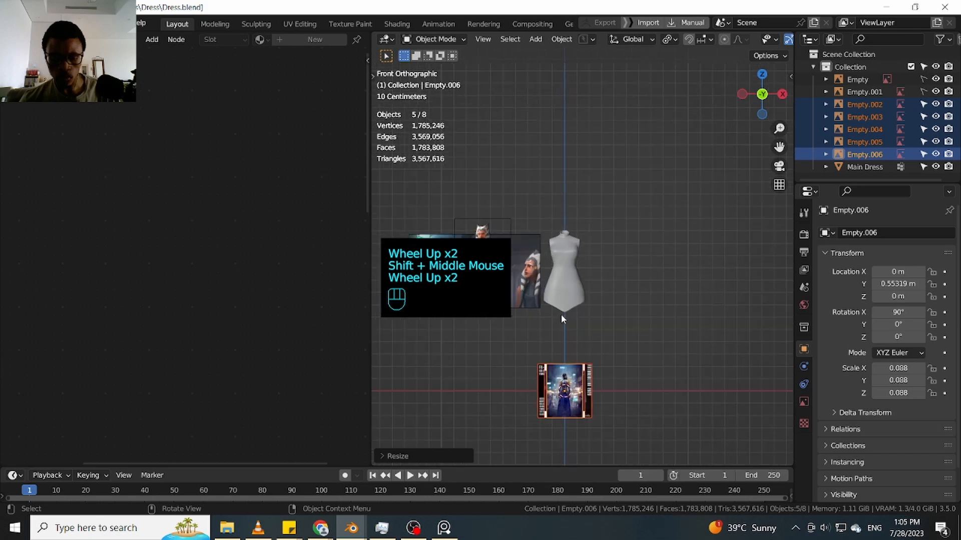
pyautogui.press('g')
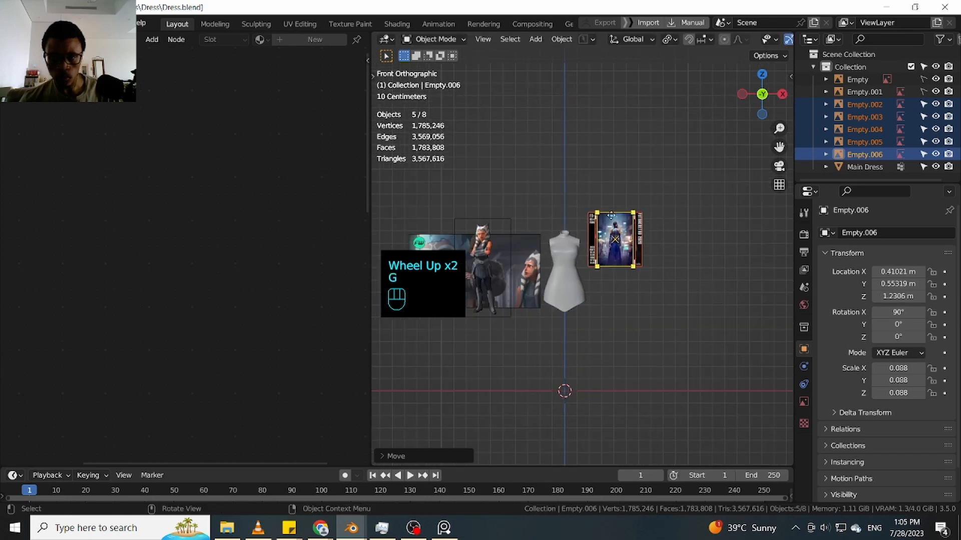
pyautogui.scroll(3, 618, 233)
pyautogui.scroll(-1, 630, 240)
pyautogui.click(631, 259)
pyautogui.press('g')
pyautogui.click(638, 250)
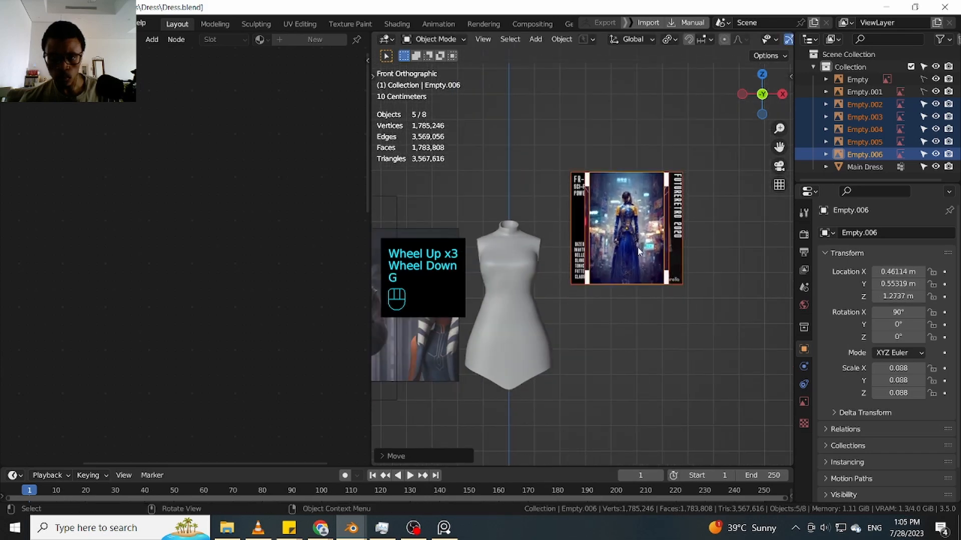
# Place the public.png and 3.png references side by side below the remaining stack, next to the dress skirt
pyautogui.click(633, 252)
pyautogui.press('g')
pyautogui.click(614, 350)
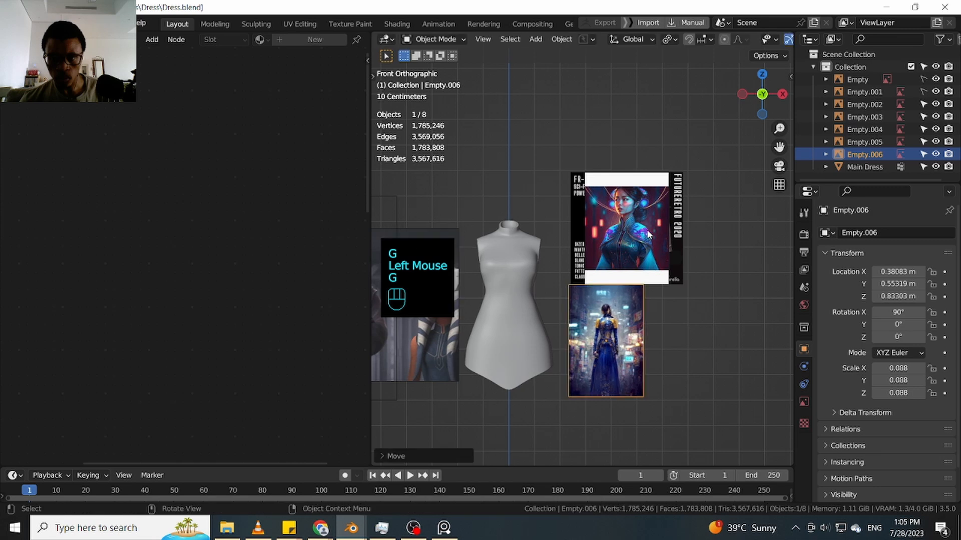
pyautogui.click(648, 234)
pyautogui.press('g')
pyautogui.click(718, 350)
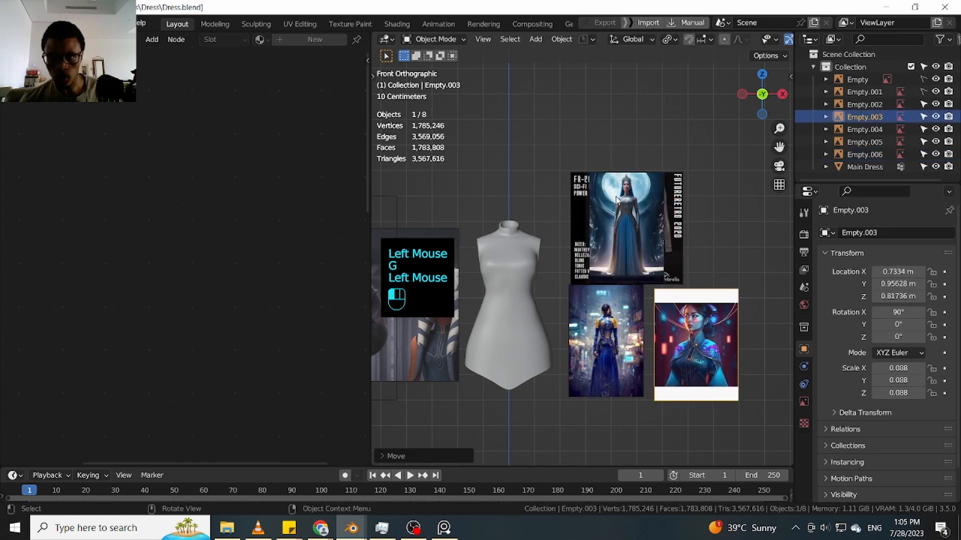
# Place the moonlit gown reference beside the white-background dress image and the FutureRetro reference above the dress model
pyautogui.click(645, 231)
pyautogui.press('g')
pyautogui.click(747, 227)
pyautogui.click(600, 235)
pyautogui.press('g')
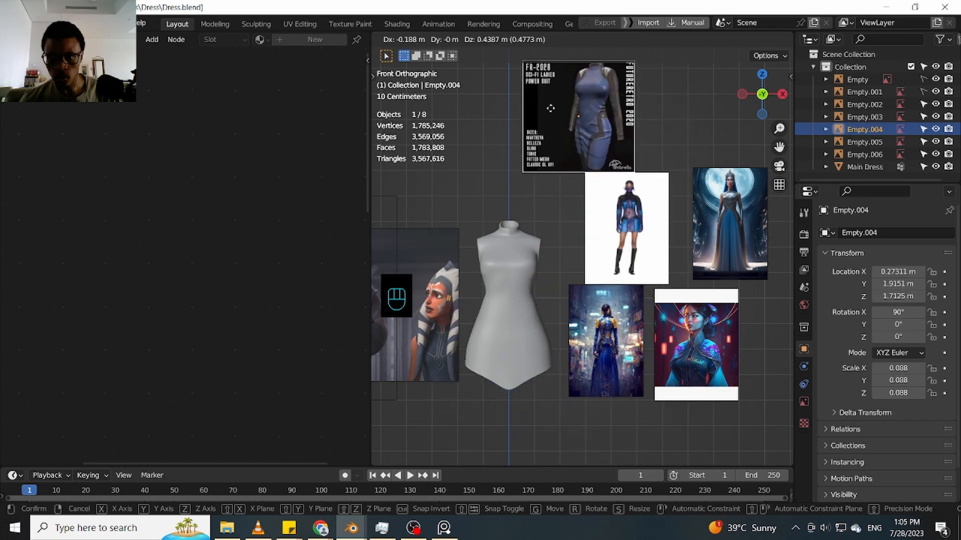
pyautogui.click(520, 180)
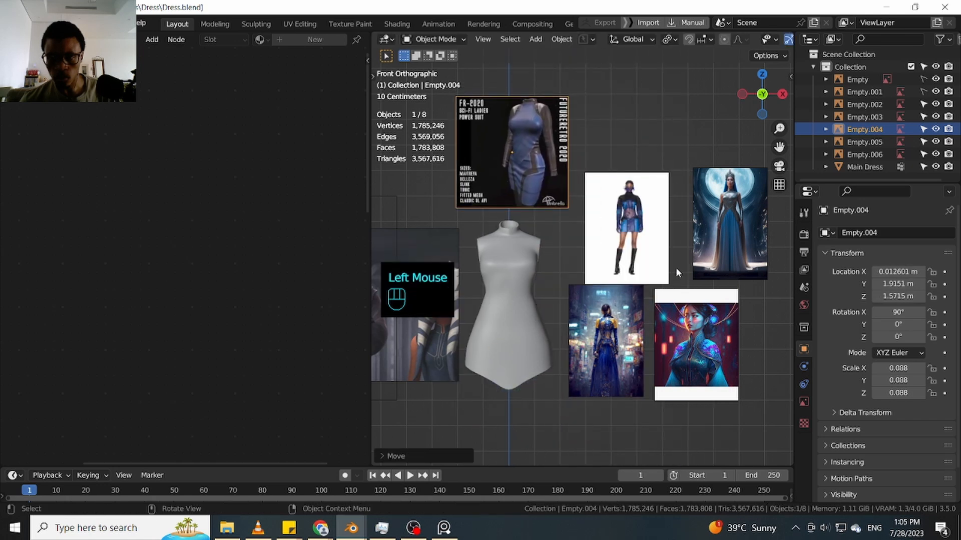
# Move the white-background dress reference up to about Z 1.32 m and along Y to about 1.04 m, nearer the dress model
pyautogui.click(650, 239)
pyautogui.press('g')
pyautogui.click(651, 235)
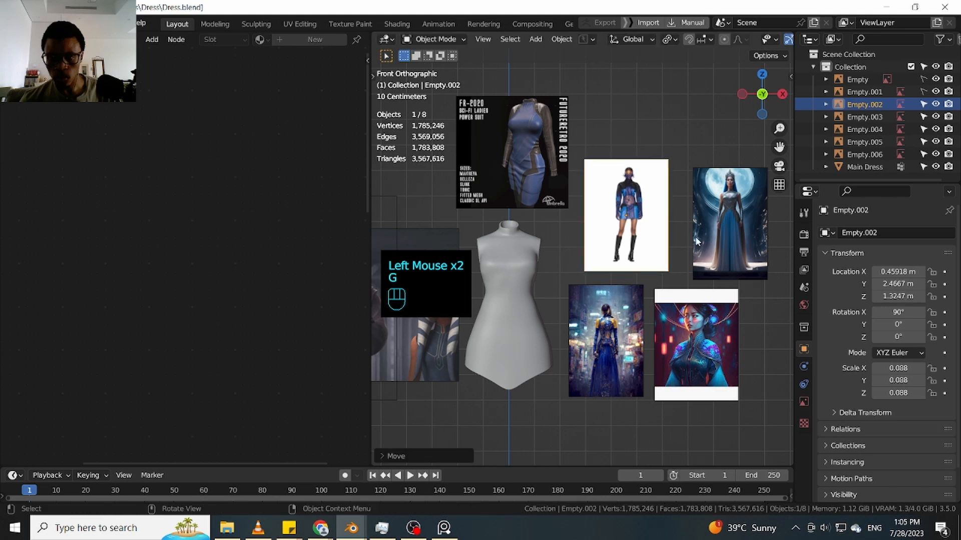
pyautogui.scroll(-3, 692, 280)
pyautogui.moveTo(651, 235); pyautogui.dragTo(557, 306, button='middle')
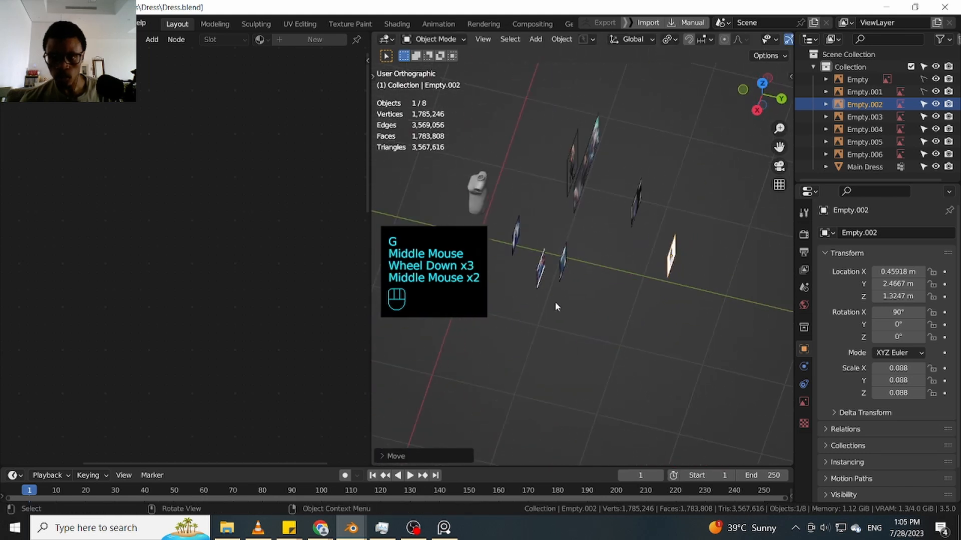
pyautogui.moveTo(634, 263); pyautogui.dragTo(707, 270, button='middle')
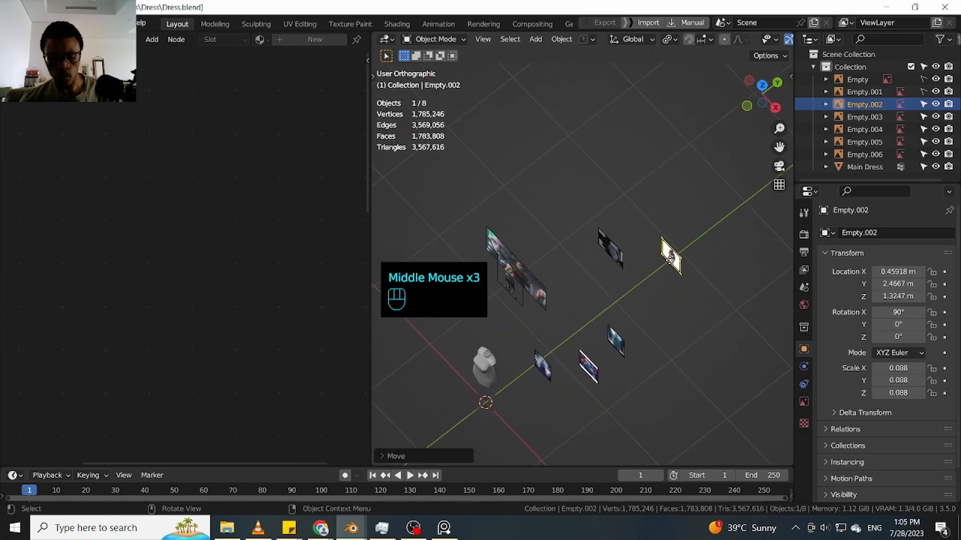
pyautogui.press('g')
pyautogui.click(567, 316)
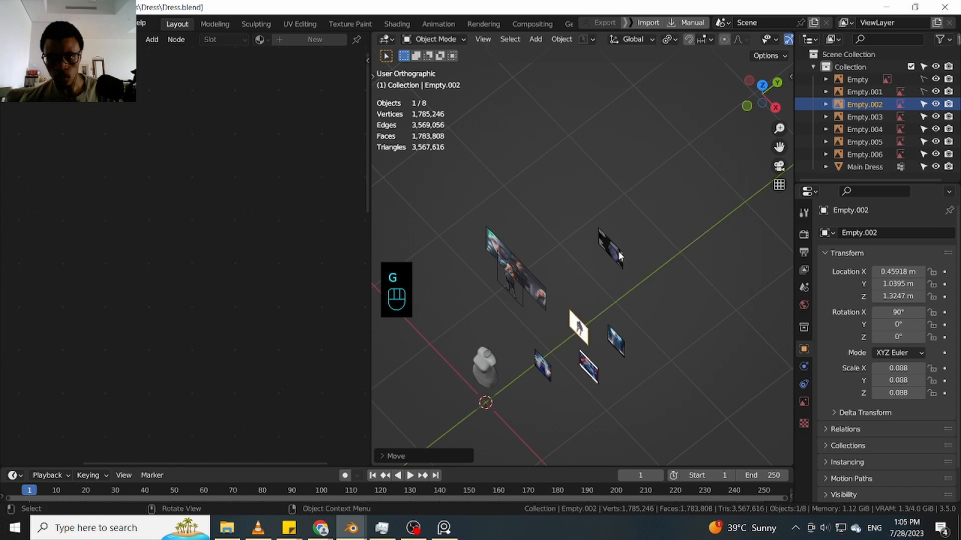
# Move the FutureRetro reference along Y to about 1.08 m and the moonlit gown reference to about 1.02 m
pyautogui.click(610, 249)
pyautogui.press('g')
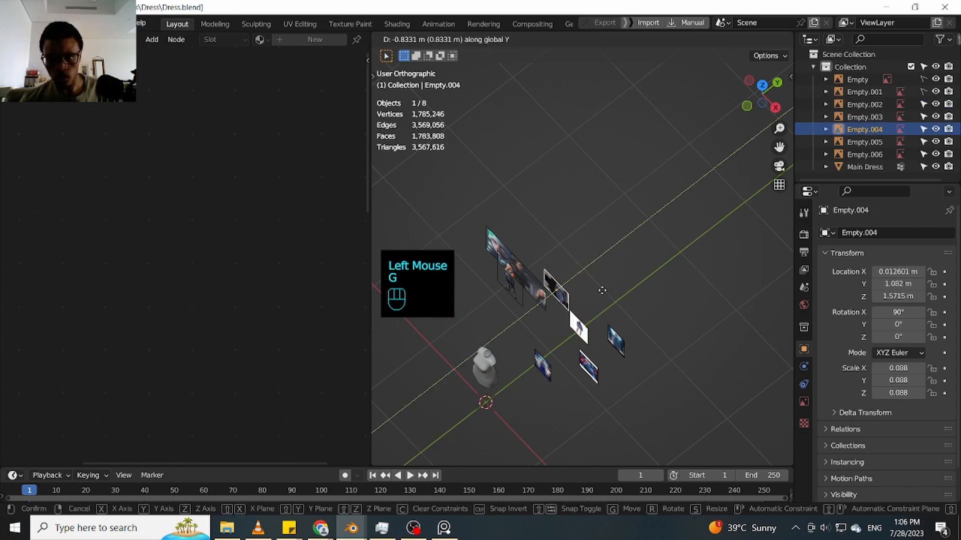
pyautogui.click(602, 287)
pyautogui.moveTo(602, 287); pyautogui.dragTo(573, 272, button='middle')
pyautogui.scroll(2, 587, 404)
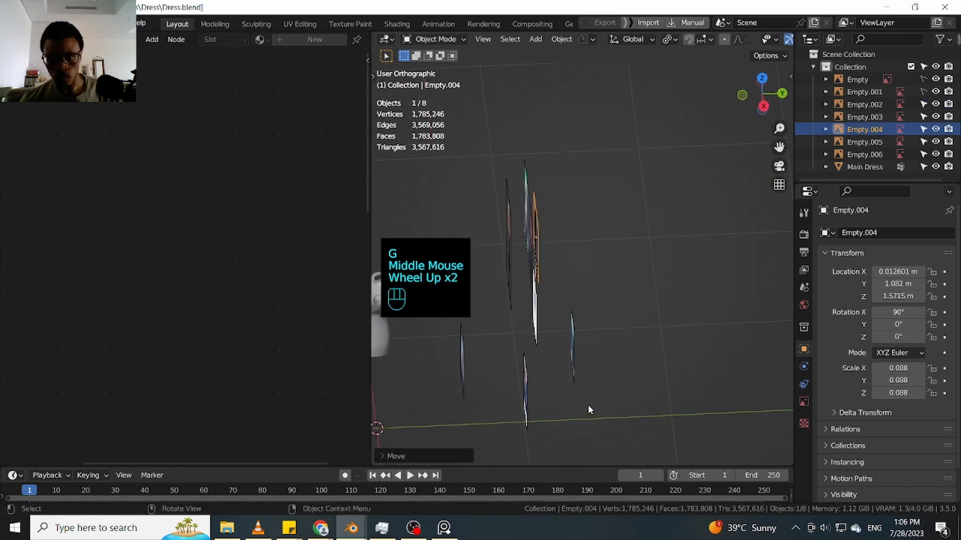
pyautogui.click(570, 348)
pyautogui.press('g')
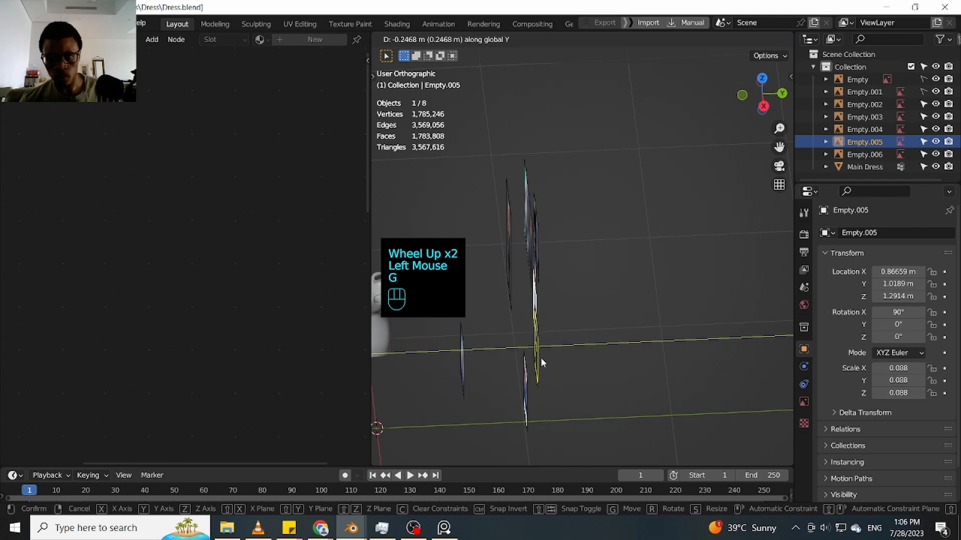
pyautogui.click(542, 363)
# Move the public.png reference along Y to about 0.94 m to bring it in line with the other references
pyautogui.click(460, 353)
pyautogui.press('g')
pyautogui.press('y')
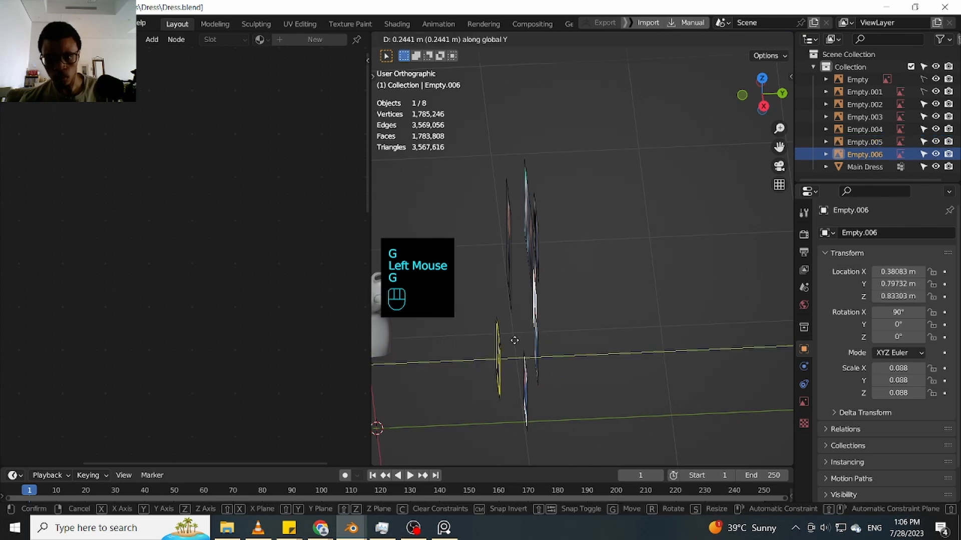
pyautogui.click(515, 340)
# Make the two Ahsoka reference images selectable again and select the wide one
pyautogui.scroll(-2, 575, 325)
pyautogui.moveTo(576, 325); pyautogui.dragTo(612, 335, button='middle')
pyautogui.moveTo(623, 242); pyautogui.dragTo(494, 382)
pyautogui.moveTo(675, 292)
pyautogui.mouseDown(button='middle')
pyautogui.moveTo(552, 318)
pyautogui.moveTo(677, 287)
pyautogui.mouseUp(button='middle')
pyautogui.scroll(2, 678, 286)
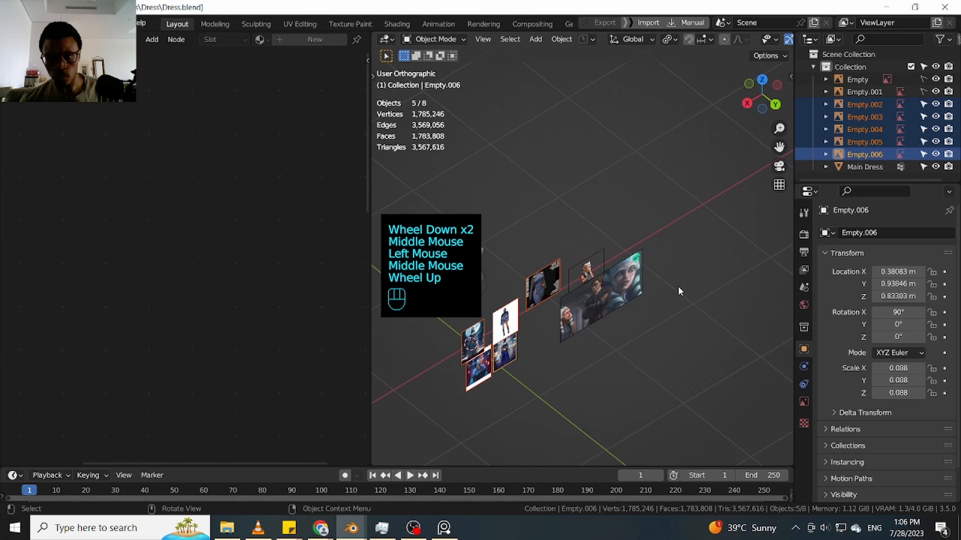
pyautogui.click(625, 310)
pyautogui.click(584, 298)
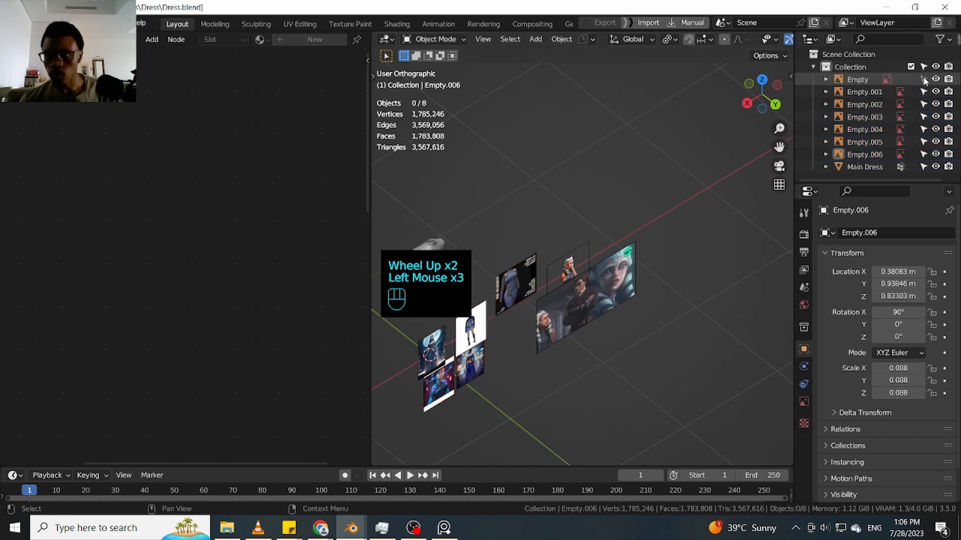
pyautogui.click(584, 299)
pyautogui.click(584, 299)
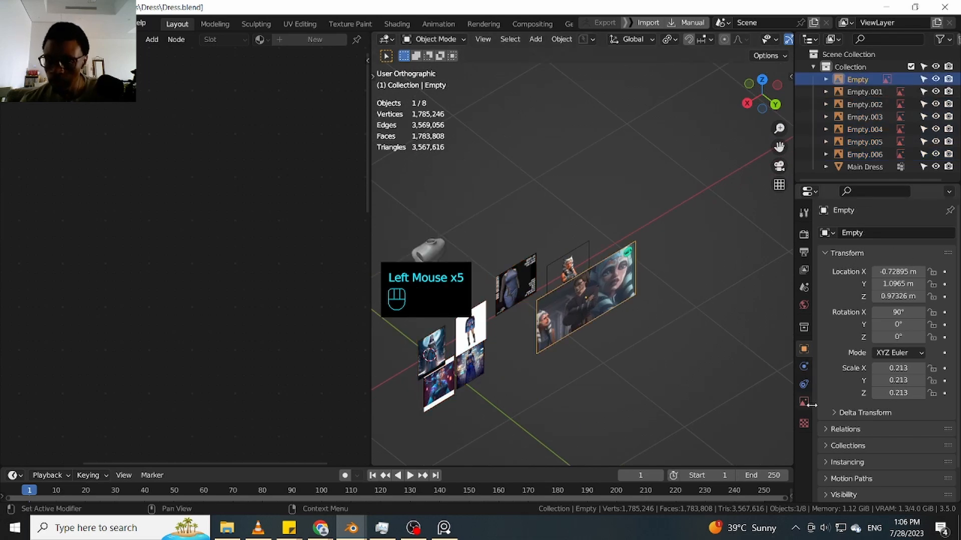
# Set the wide Ahsoka reference image to display only on its front side
pyautogui.click(804, 402)
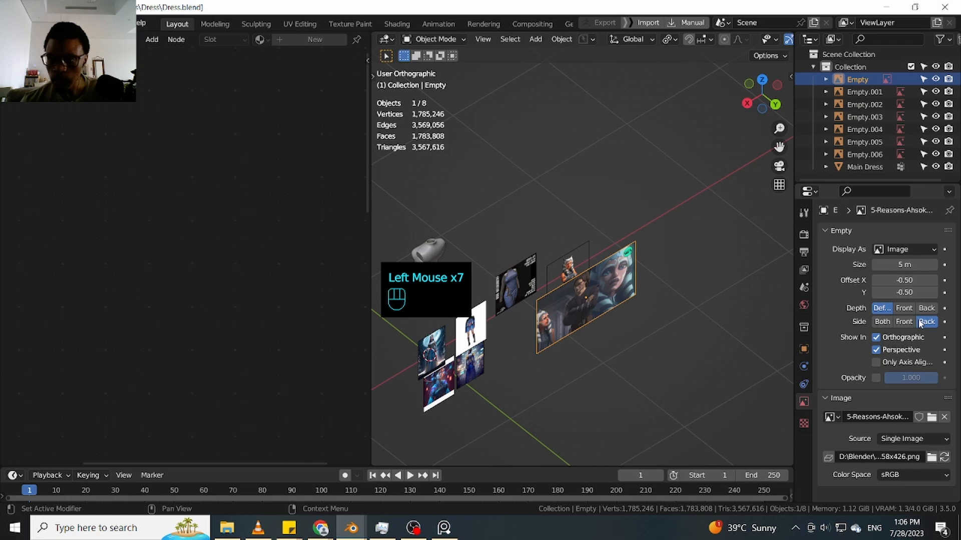
pyautogui.moveTo(638, 294); pyautogui.dragTo(732, 266, button='middle')
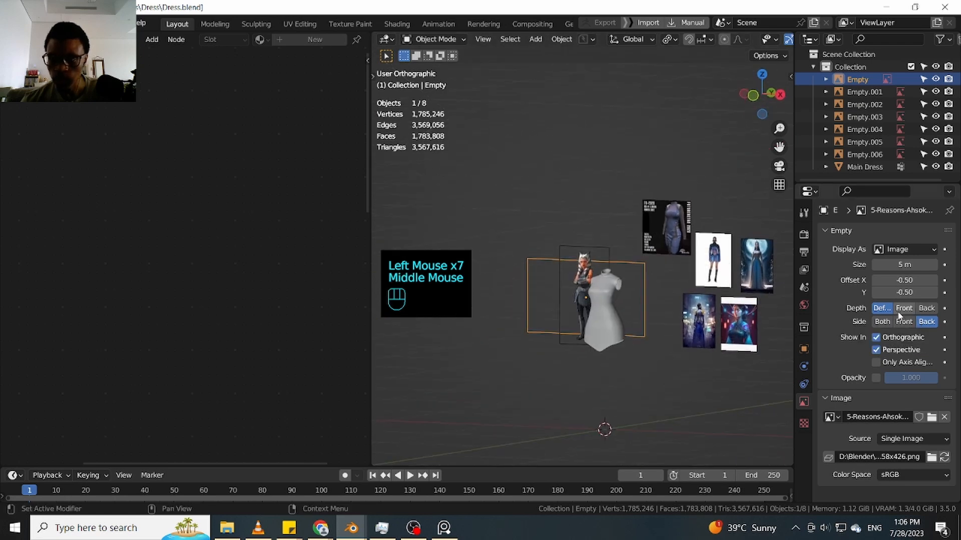
pyautogui.click(903, 321)
# Set the 1.png, FutureRetro and white-background dress references to display only on their front side
pyautogui.click(580, 253)
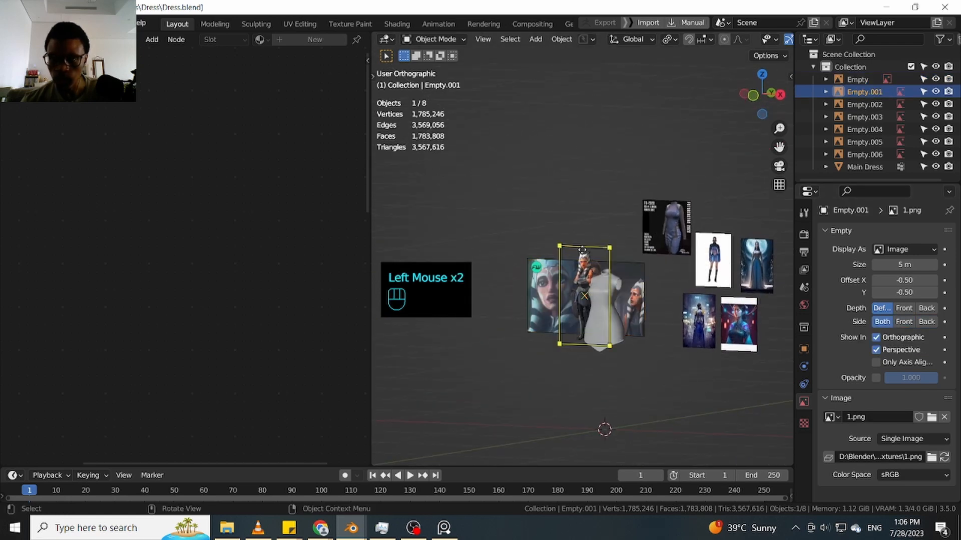
pyautogui.moveTo(530, 242); pyautogui.dragTo(390, 286, button='middle')
pyautogui.click(563, 281)
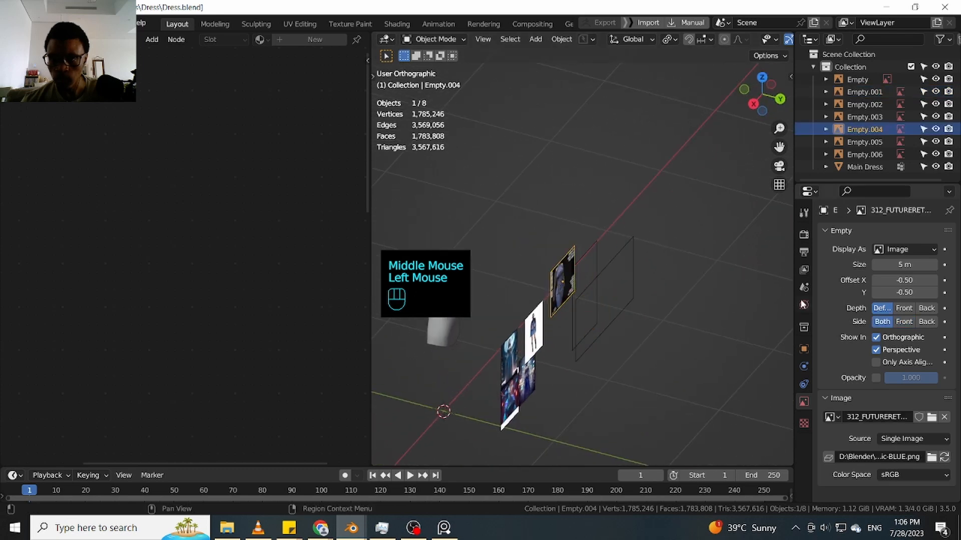
pyautogui.click(903, 323)
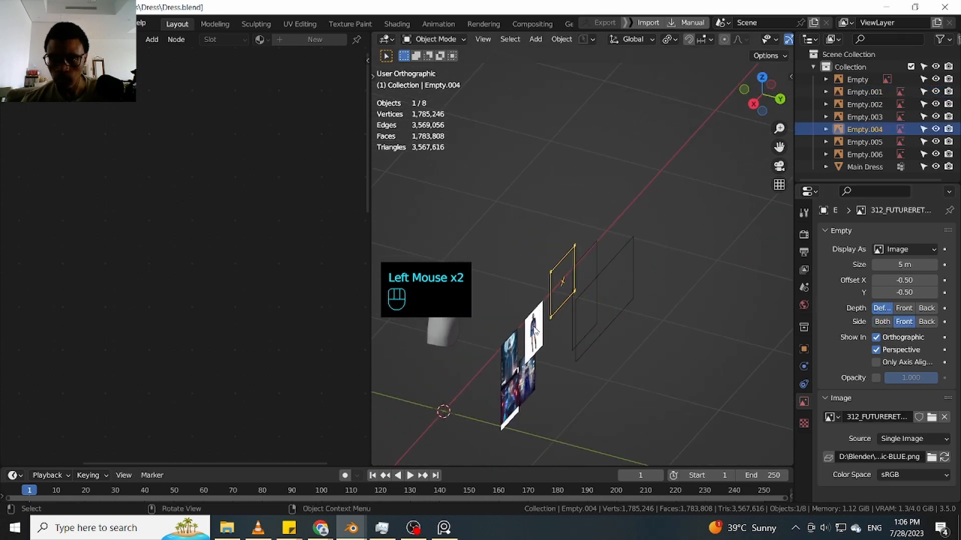
pyautogui.click(533, 331)
pyautogui.click(903, 322)
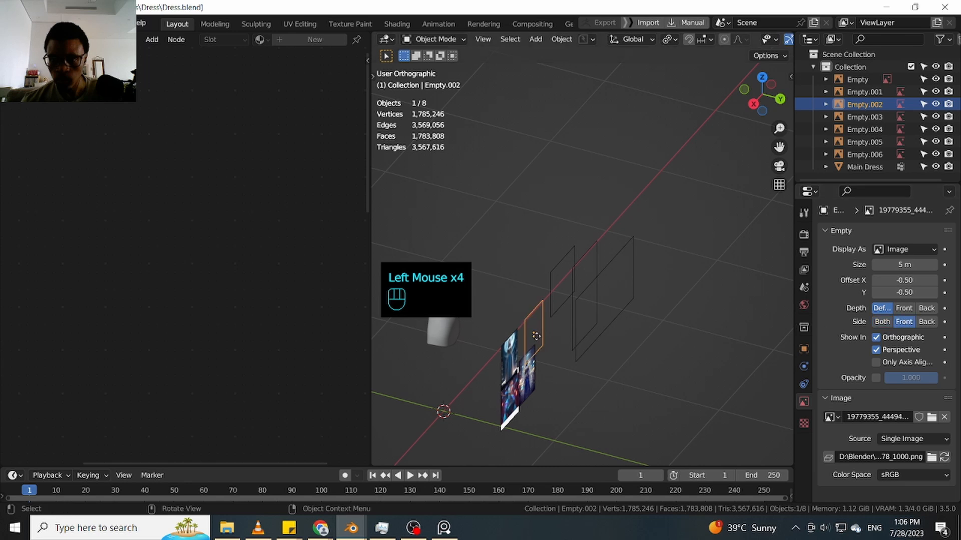
# Set the moonlit gown, public.png and 3.png references to display only on their front side
pyautogui.click(509, 362)
pyautogui.click(904, 322)
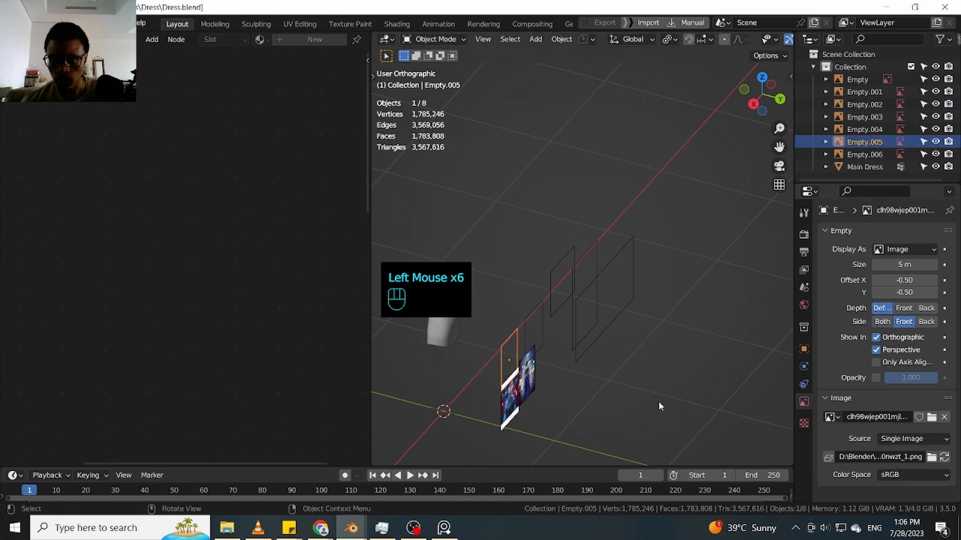
pyautogui.click(522, 391)
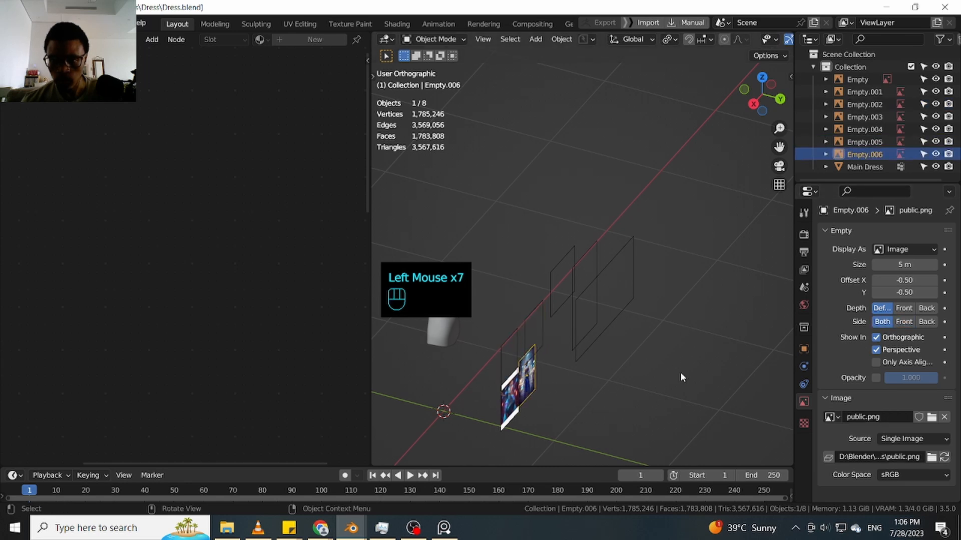
pyautogui.click(903, 322)
pyautogui.click(502, 415)
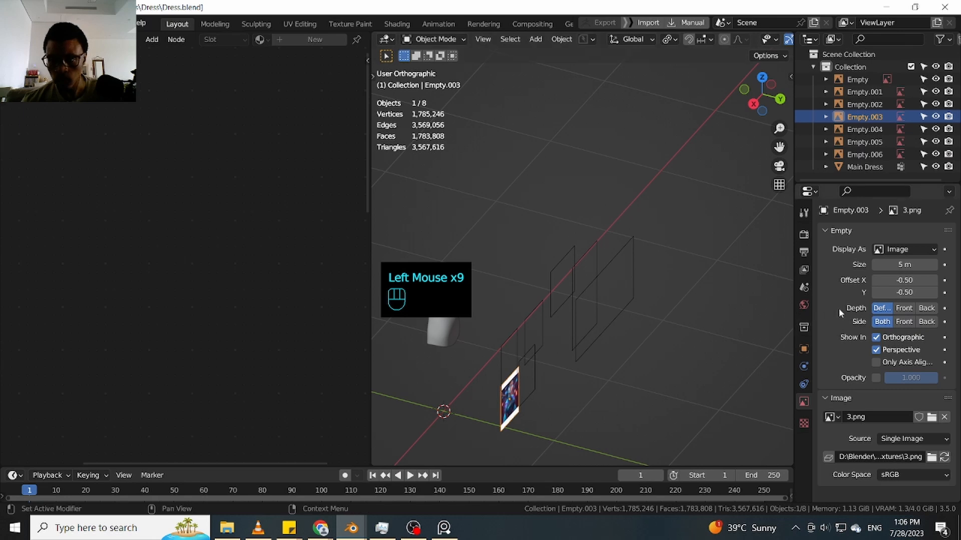
pyautogui.click(903, 321)
# Make all seven reference images, Empty through Empty.006, unselectable in the viewport
pyautogui.moveTo(540, 325); pyautogui.dragTo(570, 337, button='middle')
pyautogui.scroll(-3, 570, 340)
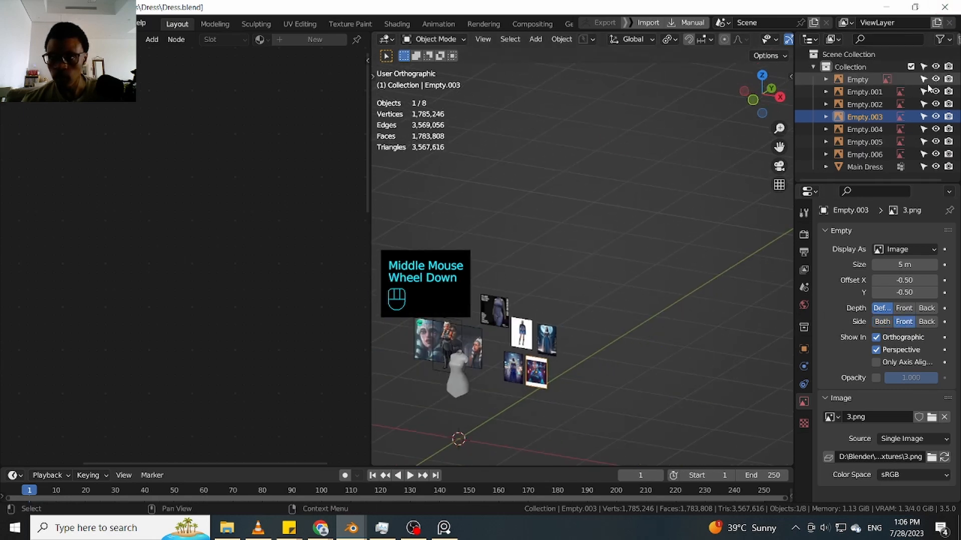
pyautogui.moveTo(923, 79); pyautogui.dragTo(924, 155)
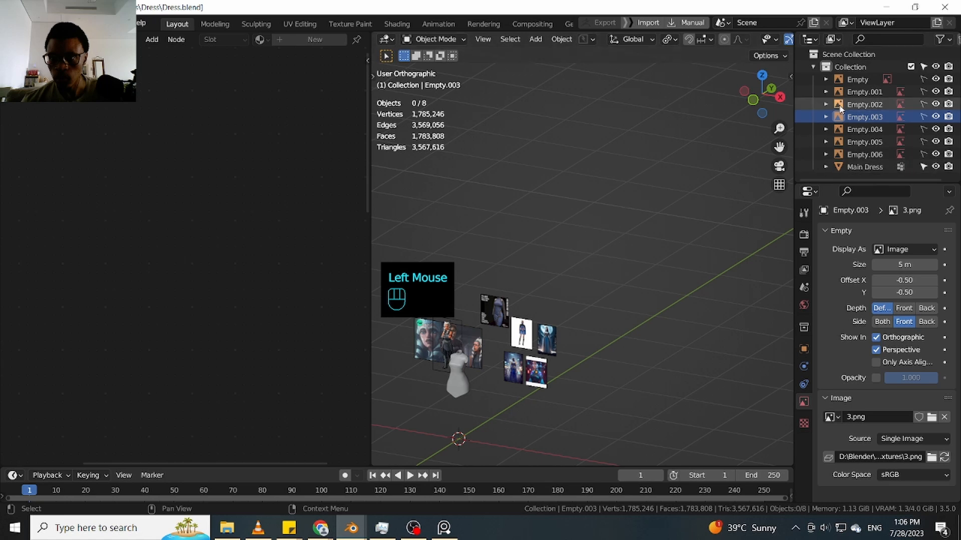
pyautogui.scroll(2, 891, 119)
pyautogui.scroll(-2, 398, 386)
pyautogui.moveTo(397, 386); pyautogui.dragTo(596, 298, button='middle')
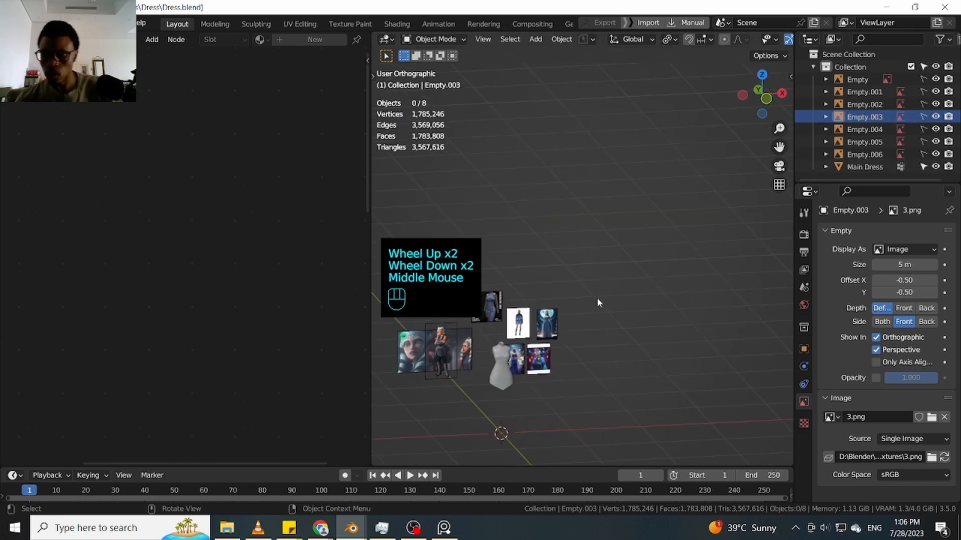
pyautogui.press('KP_1')
pyautogui.scroll(2, 600, 281)
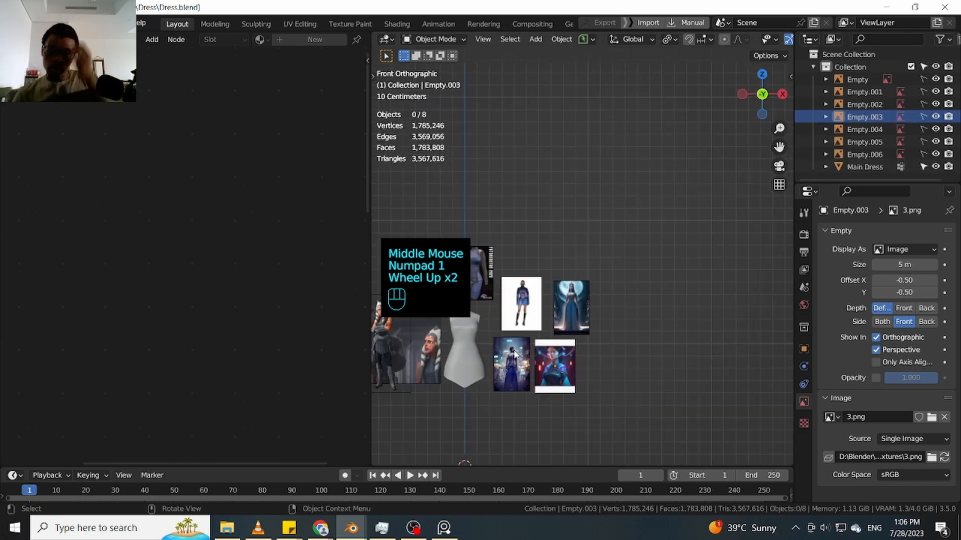
pyautogui.keyDown('shift'); pyautogui.moveTo(500, 254); pyautogui.dragTo(633, 215, button='middle'); pyautogui.keyUp('shift')
# Save the file as a new incremental version named Dress1.blend
pyautogui.hotkey('ctrl', 'shift', 's')
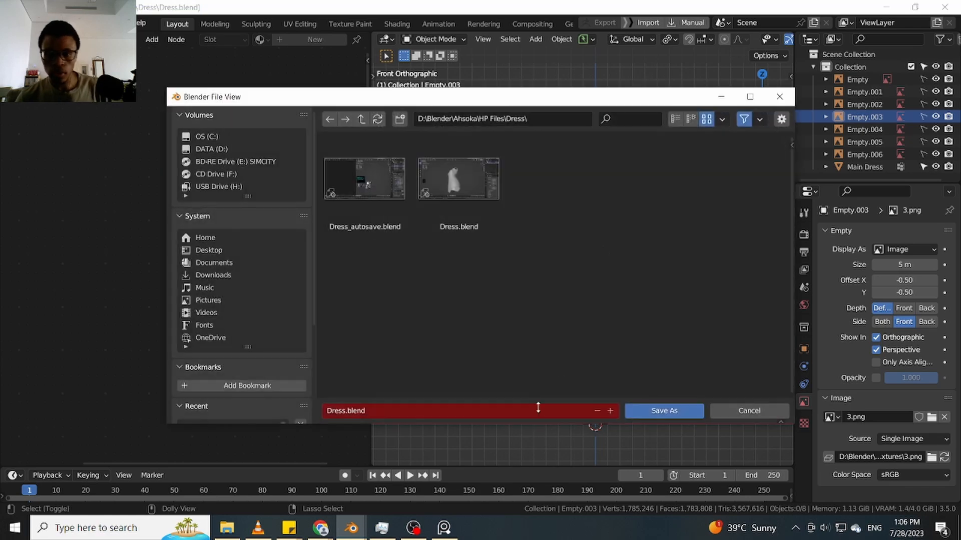
pyautogui.click(610, 411)
pyautogui.click(664, 411)
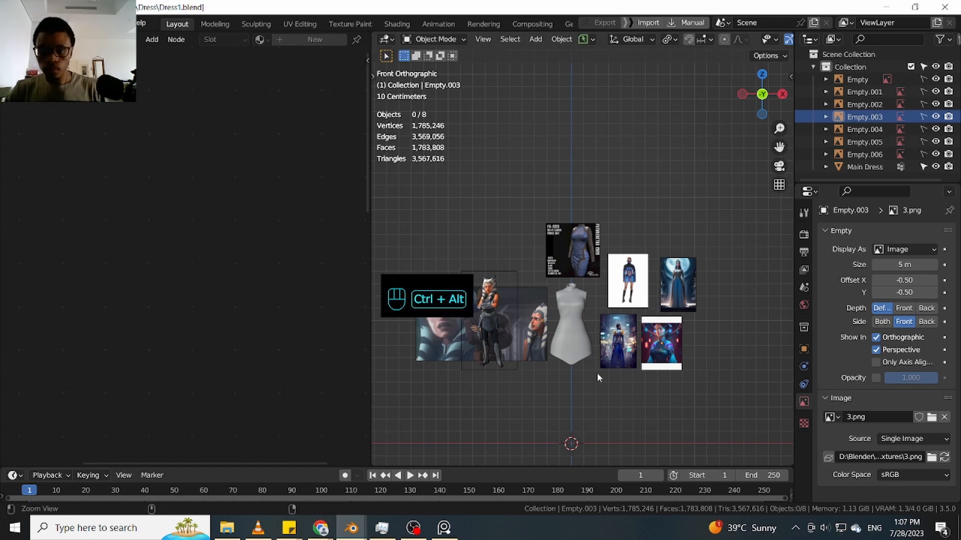
# Select the dress model, join its material's two ColorRamp nodes in a frame, and move the frame up
pyautogui.keyDown('ctrl'); pyautogui.moveTo(598, 373); pyautogui.dragTo(602, 293, button='middle'); pyautogui.keyUp('ctrl')
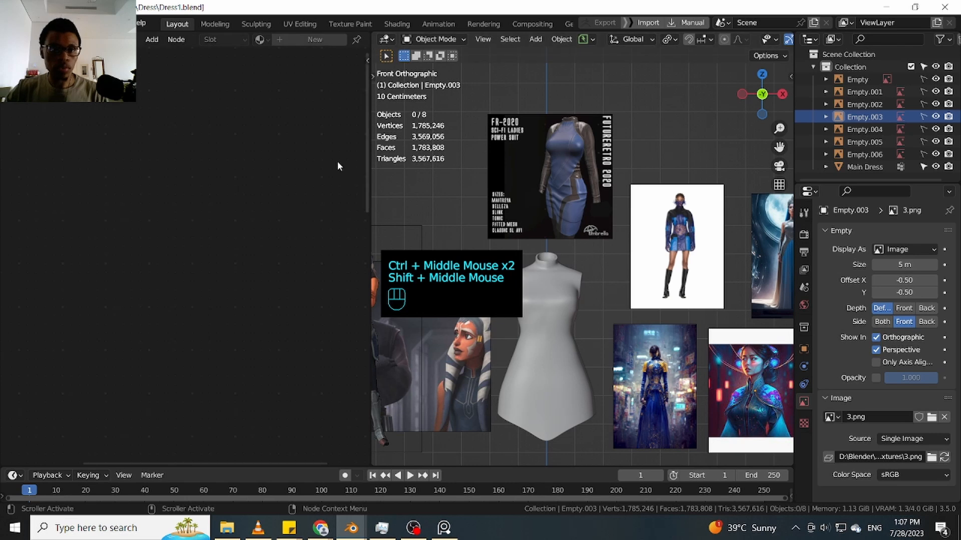
pyautogui.click(558, 293)
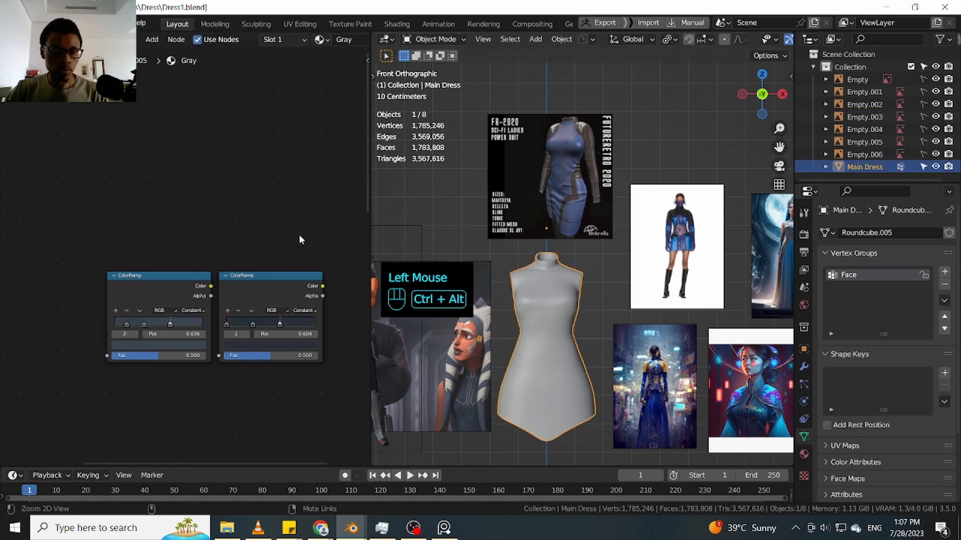
pyautogui.keyDown('ctrl'); pyautogui.moveTo(301, 235); pyautogui.dragTo(283, 245, button='middle'); pyautogui.keyUp('ctrl')
pyautogui.moveTo(283, 245); pyautogui.dragTo(148, 400)
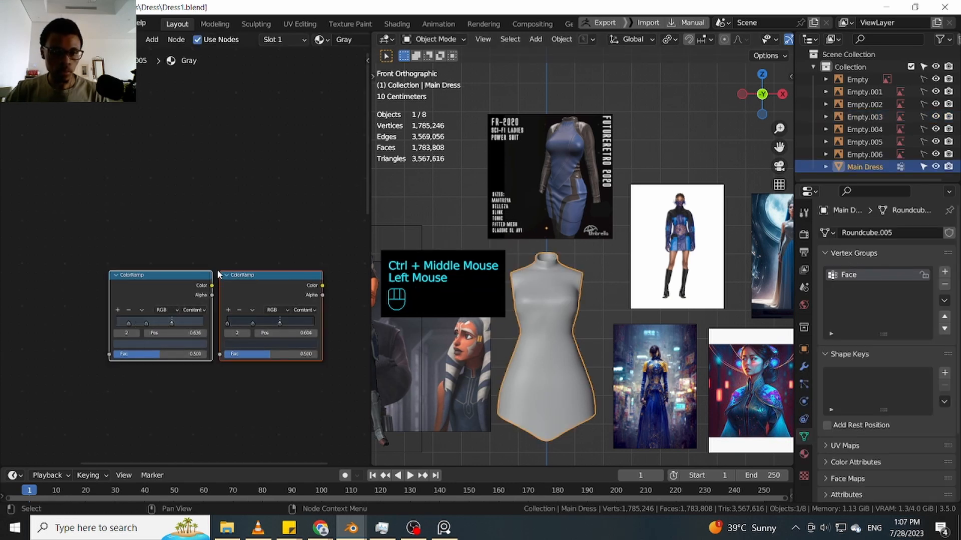
pyautogui.hotkey('ctrl', 'j')
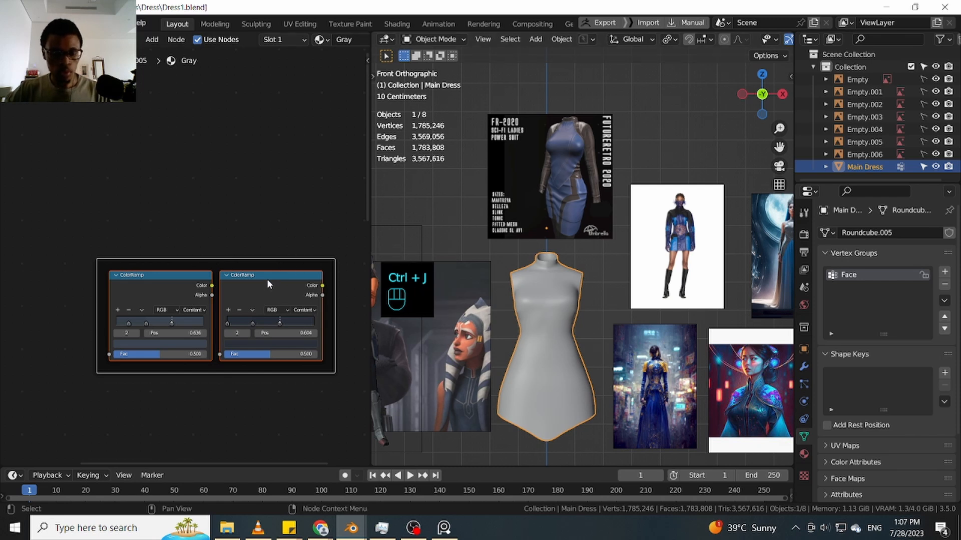
pyautogui.press('g')
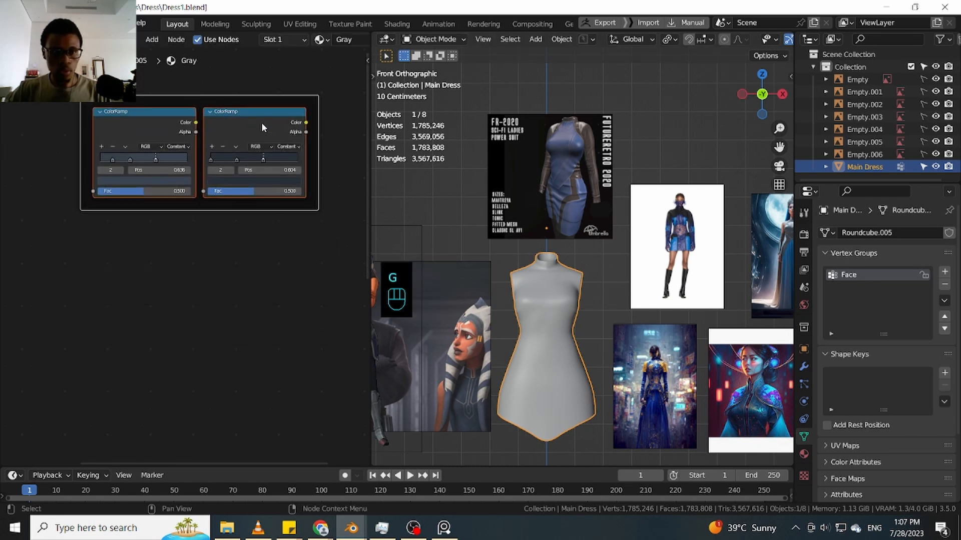
# Duplicate the second ColorRamp node and place the copy below the first one, inside the frame
pyautogui.click(262, 131)
pyautogui.hotkey('shift', 'd')
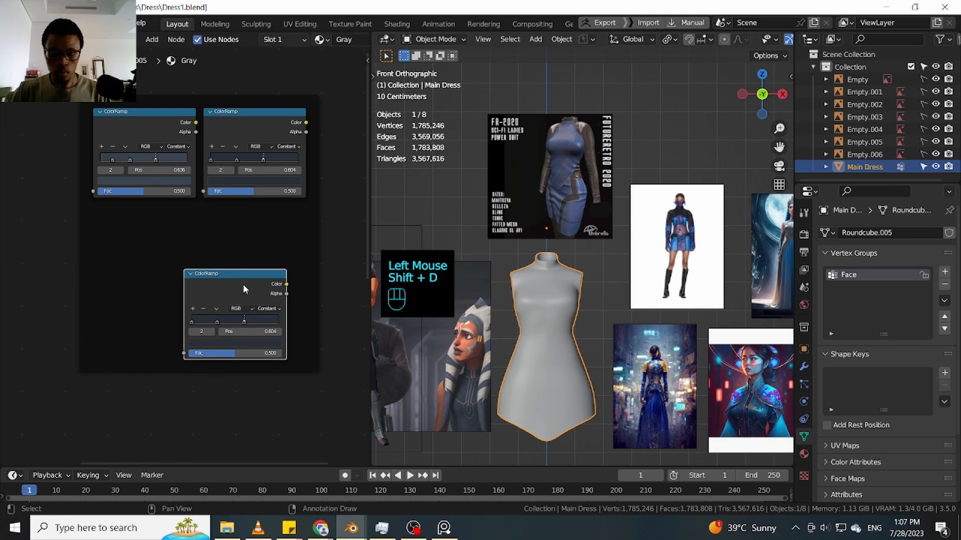
pyautogui.click(243, 287)
pyautogui.hotkey('alt', 'p')
pyautogui.press('g')
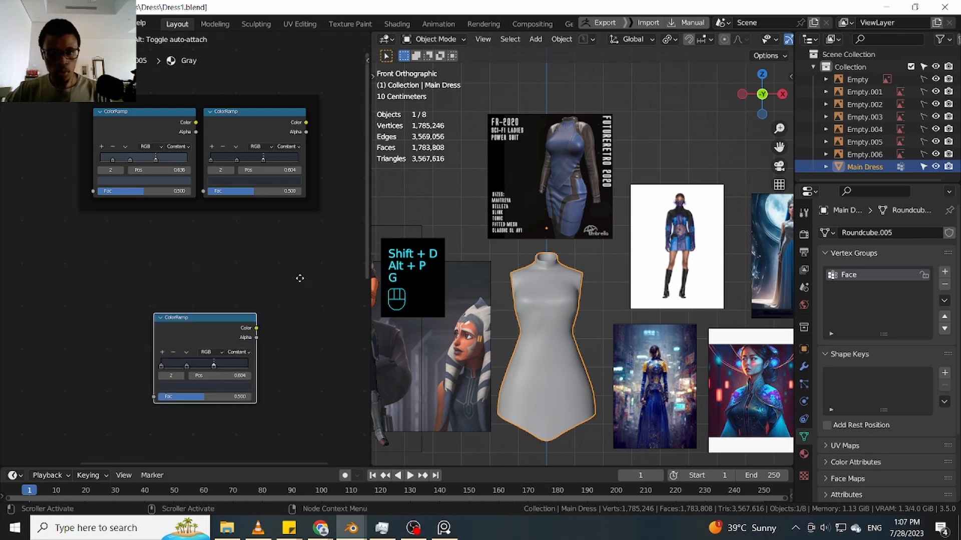
pyautogui.click(235, 227)
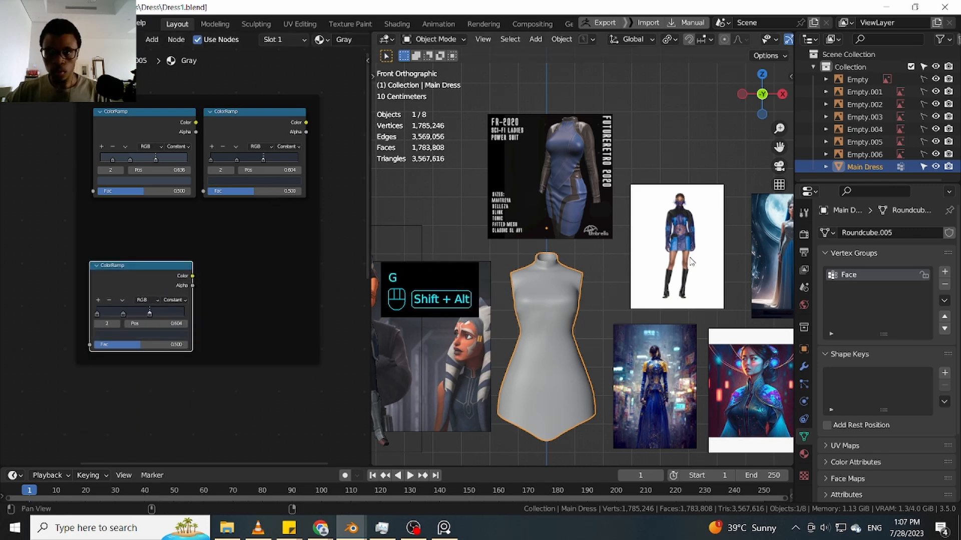
# Reset the copied ColorRamp to its defaults and sample its colors from the blue skirt in the FutureRetro reference
pyautogui.keyDown('shift'); pyautogui.moveTo(690, 261); pyautogui.dragTo(658, 260, button='middle'); pyautogui.keyUp('shift')
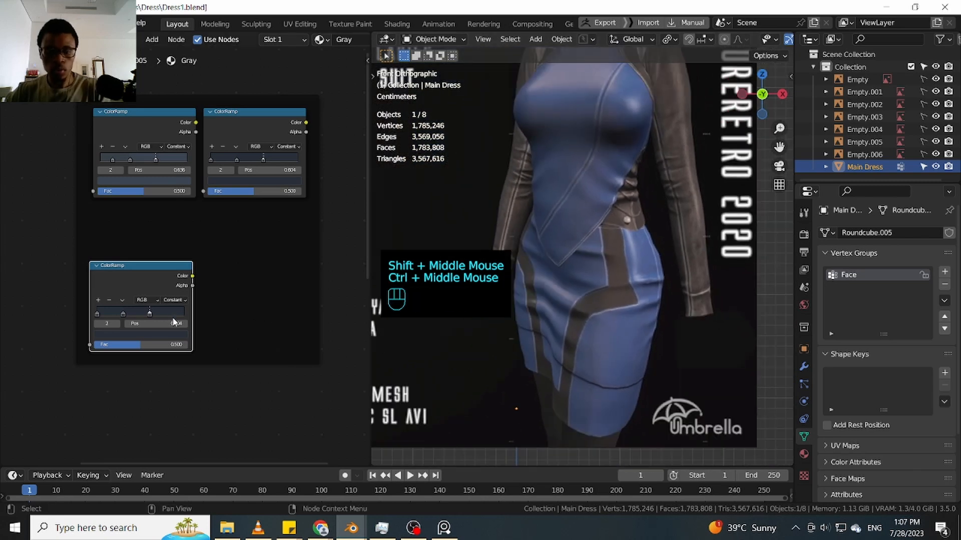
pyautogui.press('BackSpace')
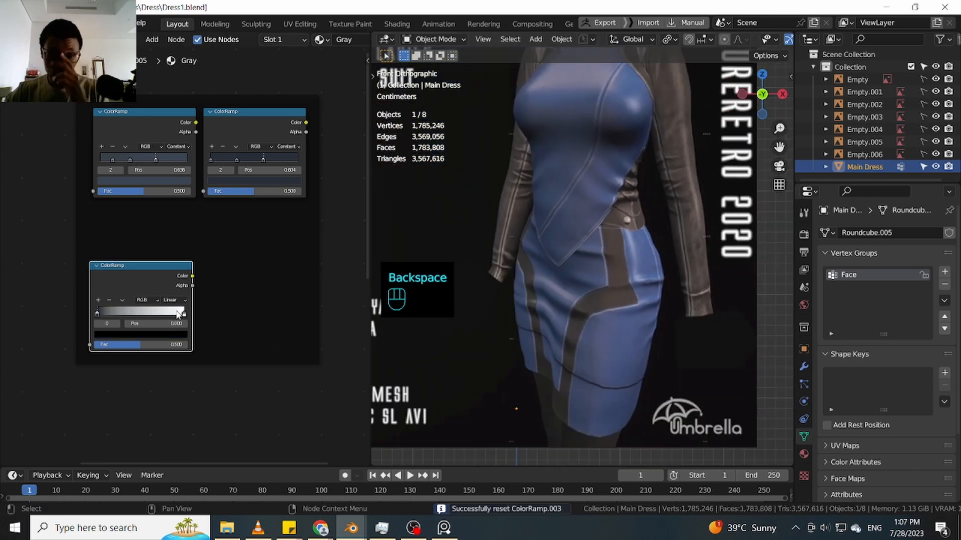
pyautogui.press('e')
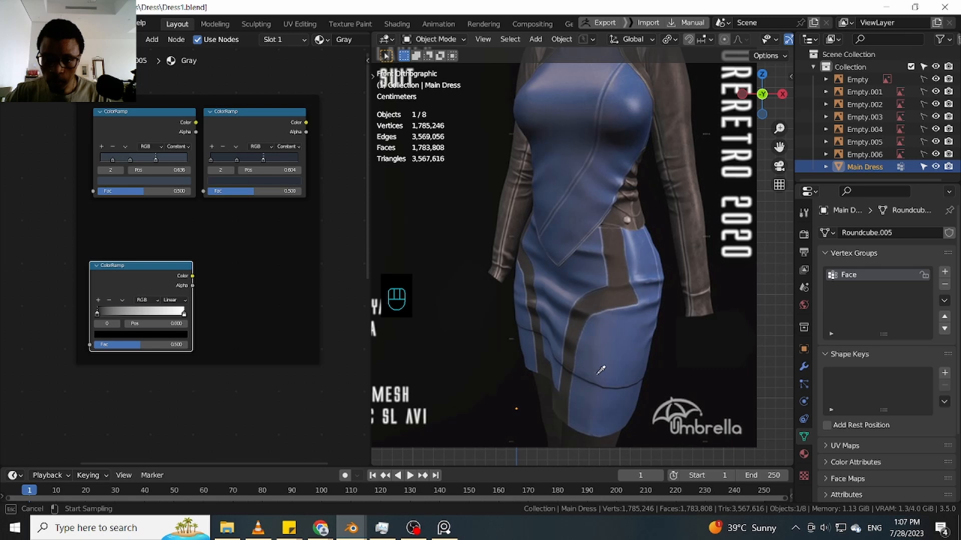
pyautogui.moveTo(600, 371); pyautogui.dragTo(607, 349)
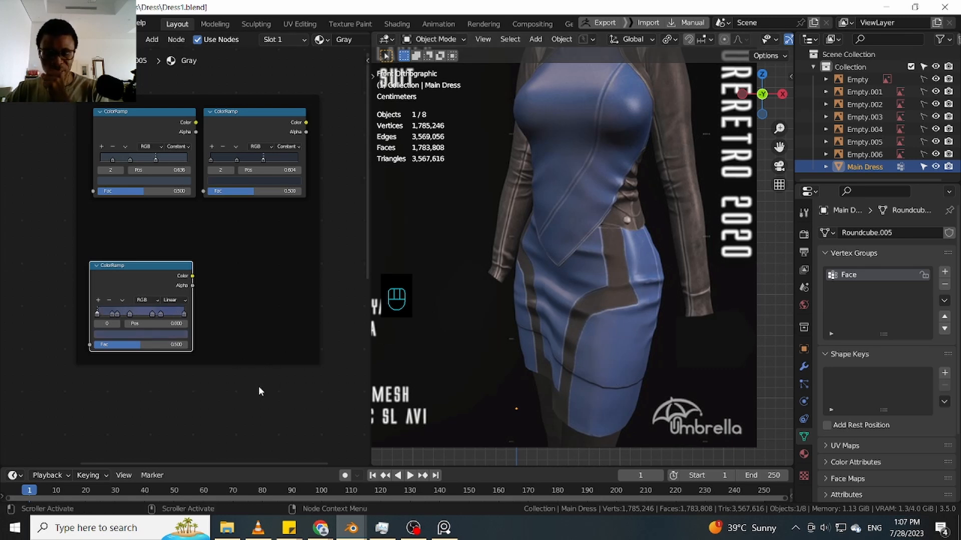
# Set the lower muted-blue Color Ramp's interpolation to Constant and delete its stop at 0.634
pyautogui.keyDown('ctrl'); pyautogui.moveTo(216, 402); pyautogui.dragTo(223, 374, button='middle'); pyautogui.keyUp('ctrl')
pyautogui.click(234, 277)
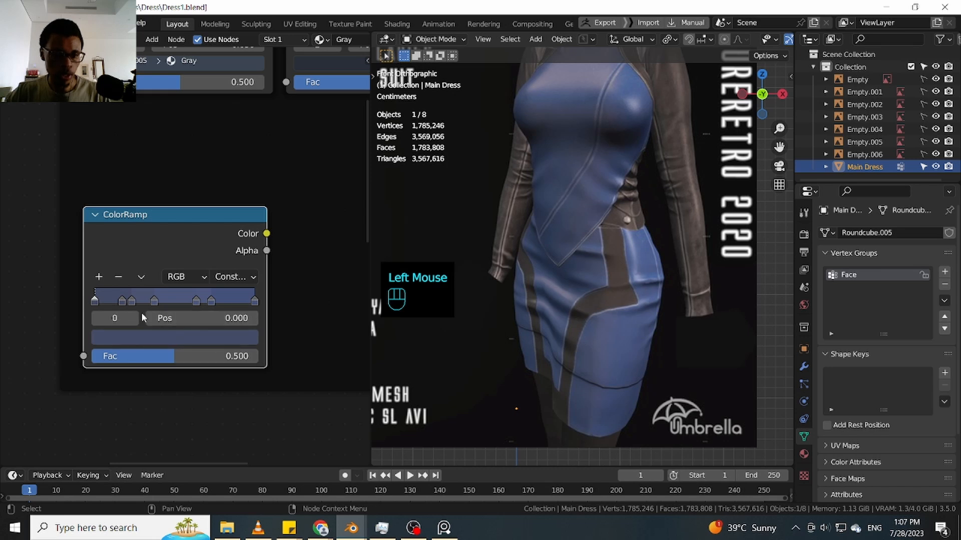
pyautogui.click(131, 302)
pyautogui.moveTo(154, 301); pyautogui.dragTo(168, 301)
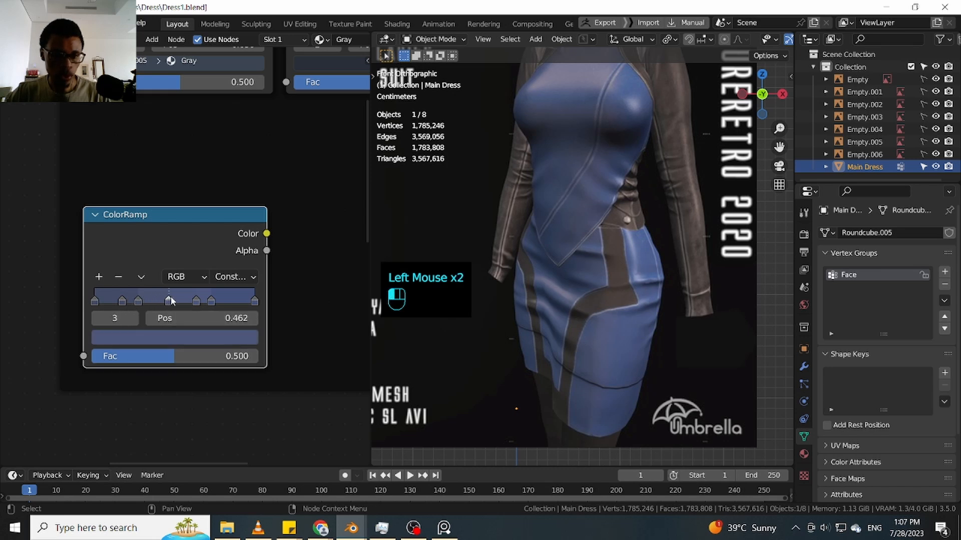
pyautogui.click(196, 301)
pyautogui.click(116, 278)
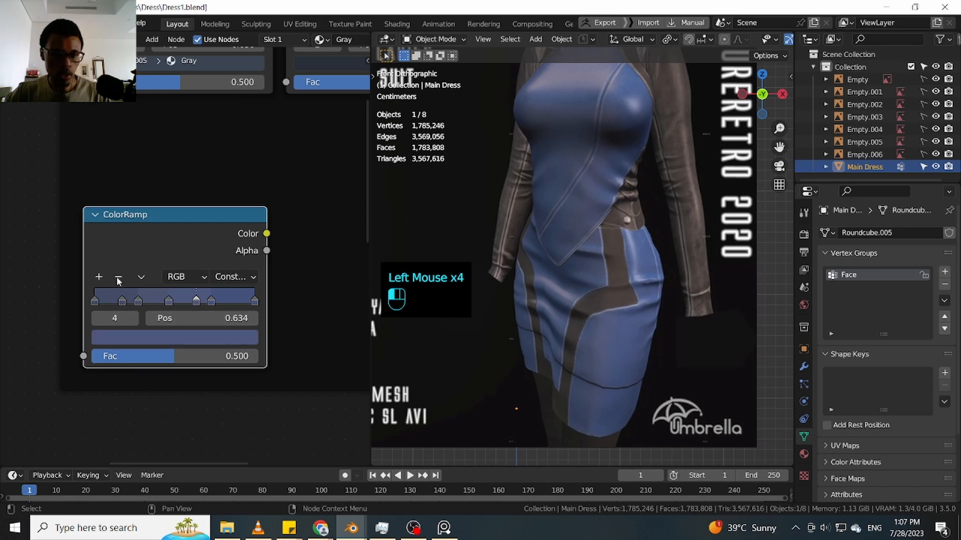
# Reduce the muted-blue ramp to five roughly evenly spaced stops, with stop 3 at 0.764 and the last stop at 0.971
pyautogui.moveTo(212, 300)
pyautogui.mouseDown()
pyautogui.moveTo(226, 301)
pyautogui.moveTo(178, 303)
pyautogui.moveTo(196, 301)
pyautogui.mouseUp()
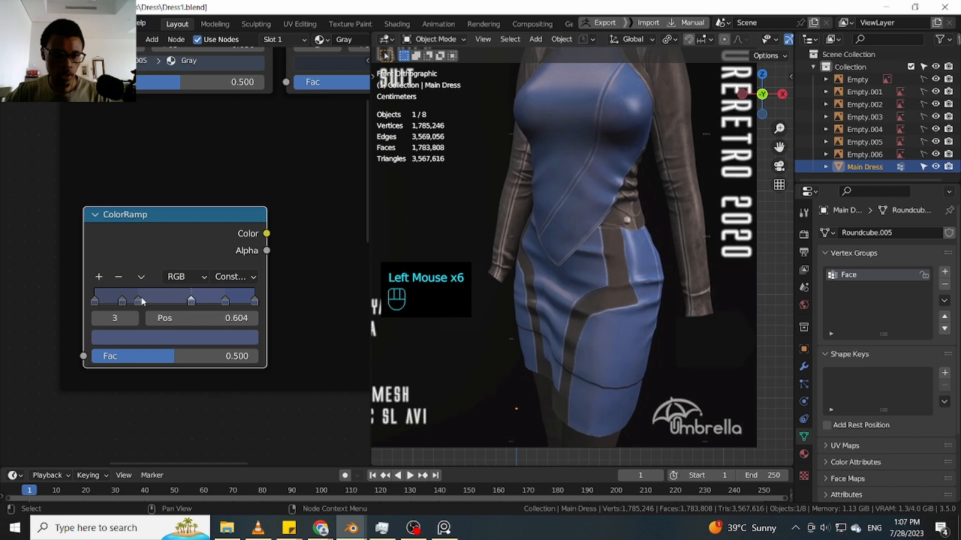
pyautogui.moveTo(137, 301); pyautogui.dragTo(215, 301)
pyautogui.click(122, 301)
pyautogui.click(117, 276)
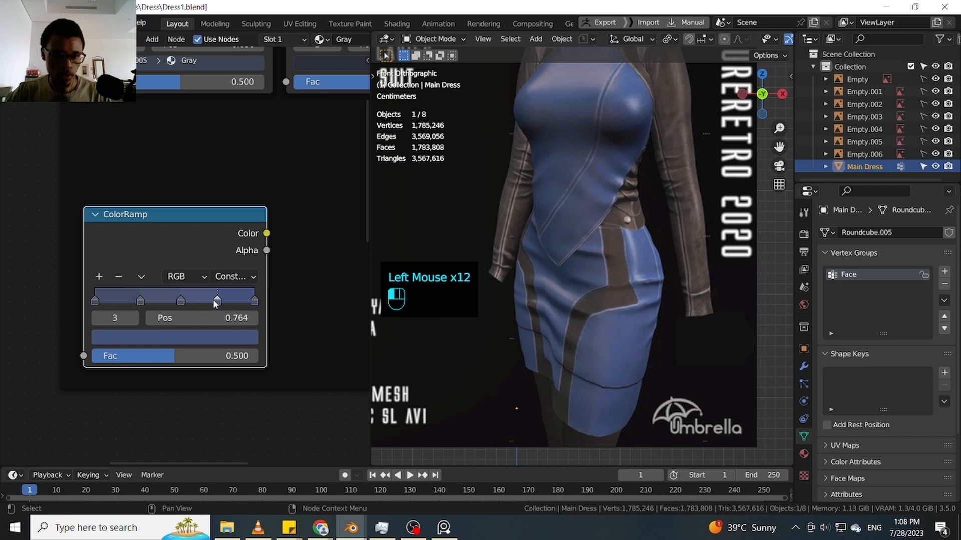
pyautogui.click(254, 299)
pyautogui.keyDown('ctrl'); pyautogui.moveTo(305, 289); pyautogui.dragTo(254, 302, button='middle'); pyautogui.keyUp('ctrl')
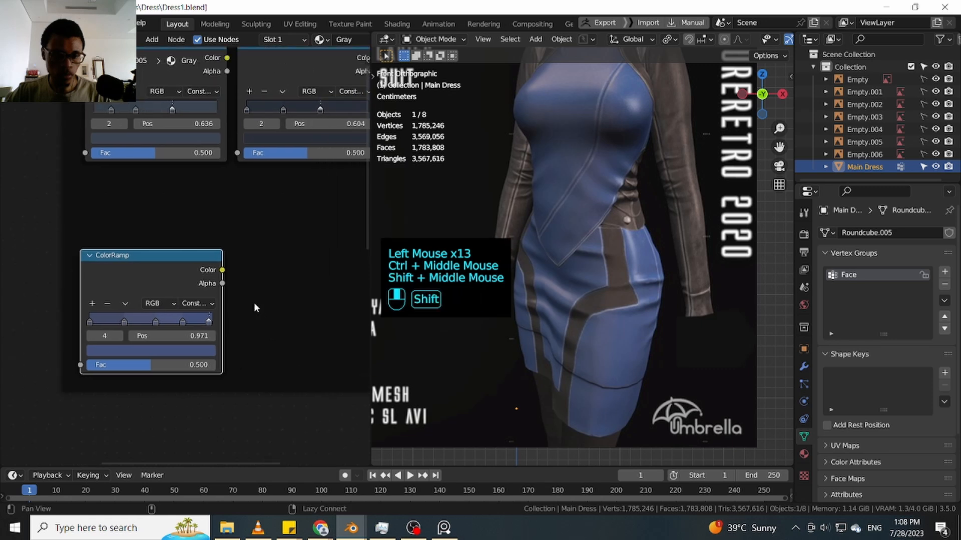
# Duplicate the muted-blue Color Ramp, place the copy beside the original, and reset the copy to its default gradient
pyautogui.click(192, 278)
pyautogui.hotkey('shift', 'd')
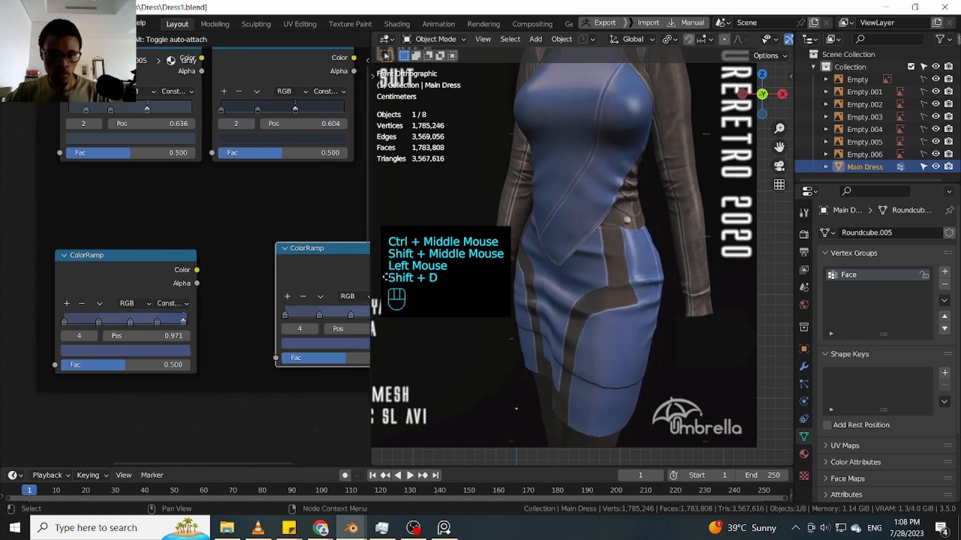
pyautogui.click(213, 275)
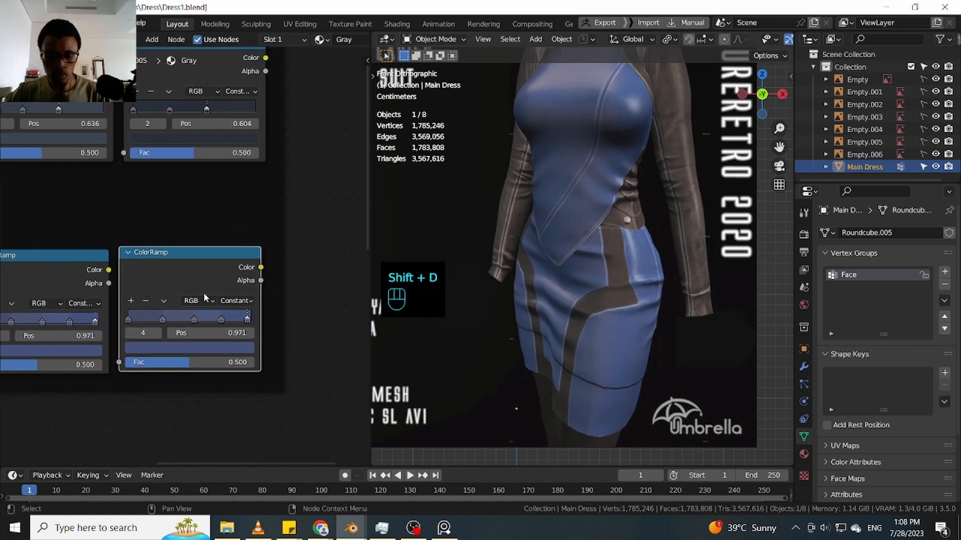
pyautogui.press('BackSpace')
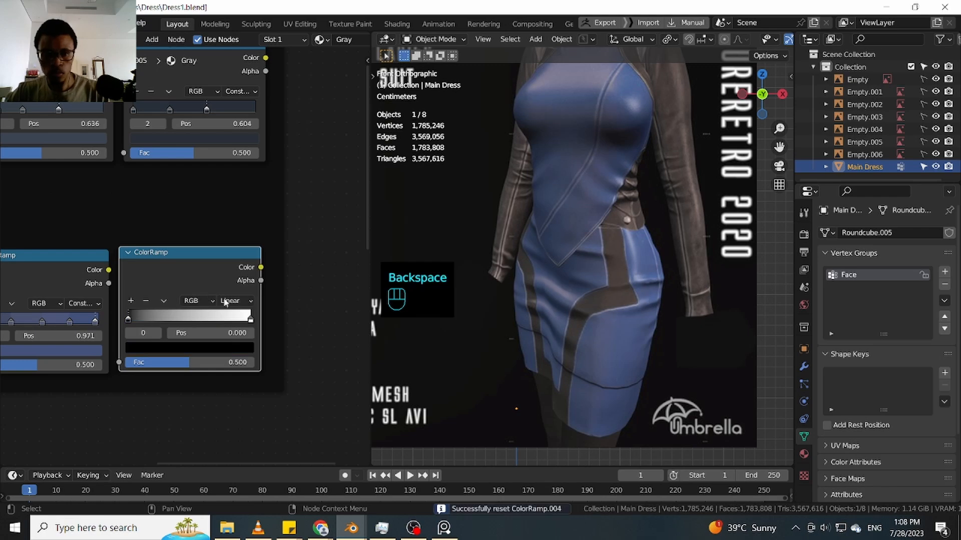
# Sample the bright blue shades across the side panel of the reference skirt into the reset Color Ramp
pyautogui.keyDown('ctrl'); pyautogui.moveTo(605, 226); pyautogui.dragTo(569, 321, button='middle'); pyautogui.keyUp('ctrl')
pyautogui.keyDown('shift'); pyautogui.moveTo(750, 295); pyautogui.dragTo(658, 275, button='middle'); pyautogui.keyUp('shift')
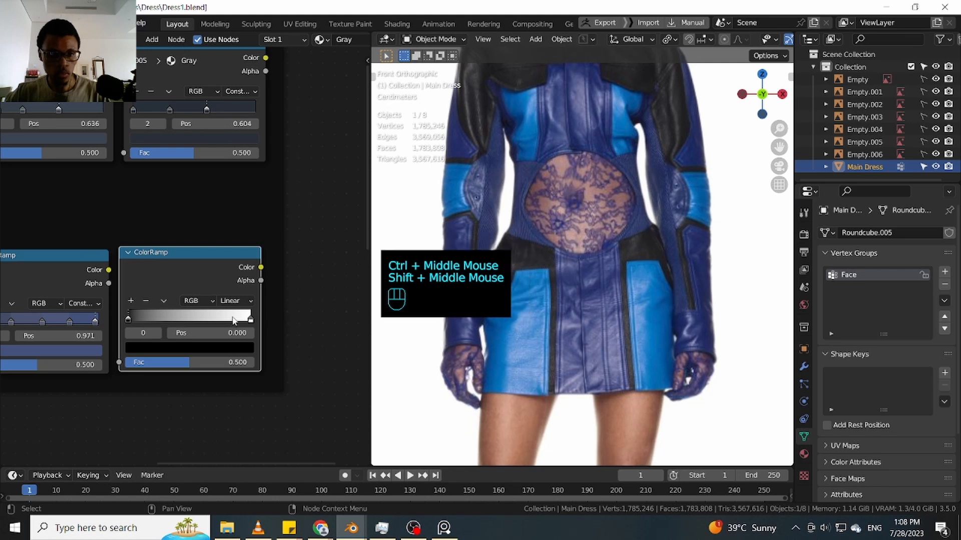
pyautogui.press('e')
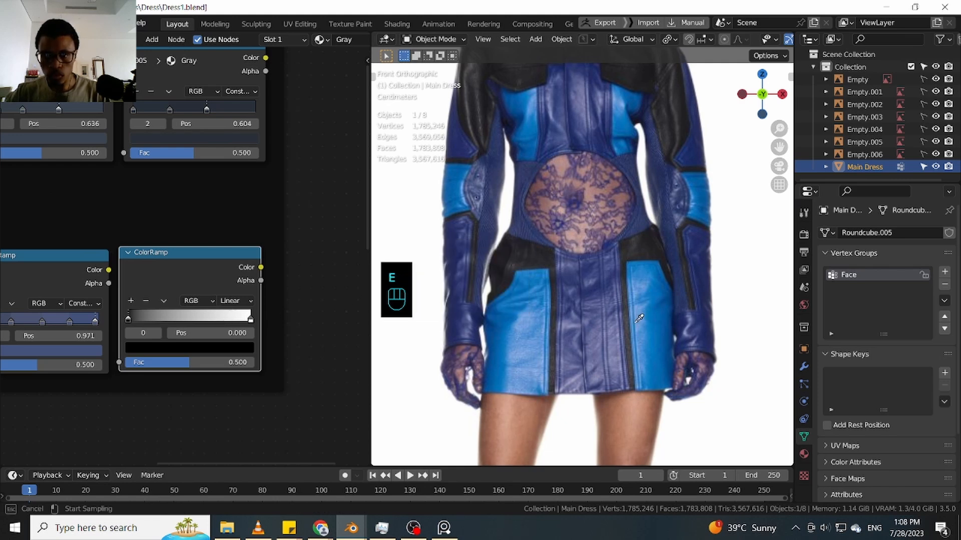
pyautogui.moveTo(646, 329); pyautogui.dragTo(675, 327)
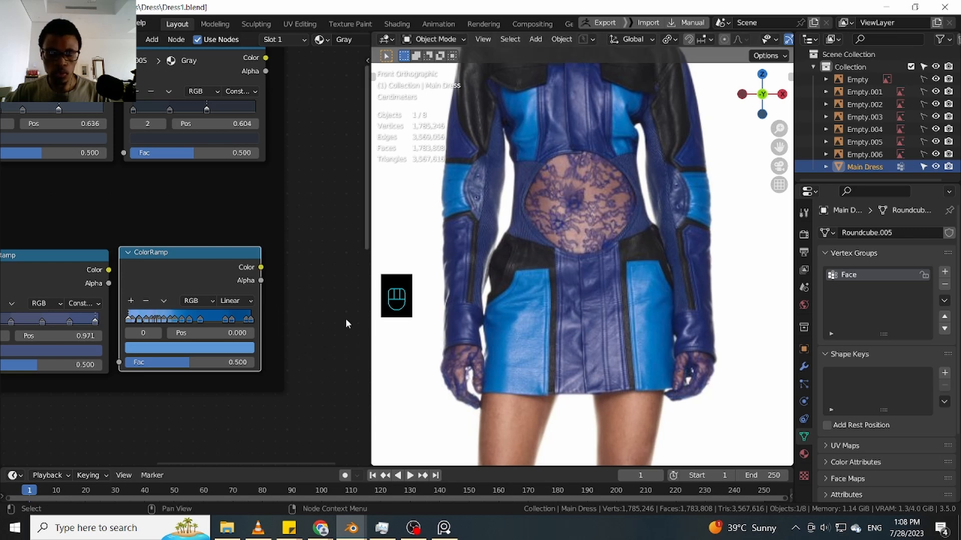
# Set the bright-blue Color Ramp's interpolation to Constant
pyautogui.keyDown('ctrl'); pyautogui.moveTo(345, 318); pyautogui.dragTo(220, 251, button='middle'); pyautogui.keyUp('ctrl')
pyautogui.click(213, 249)
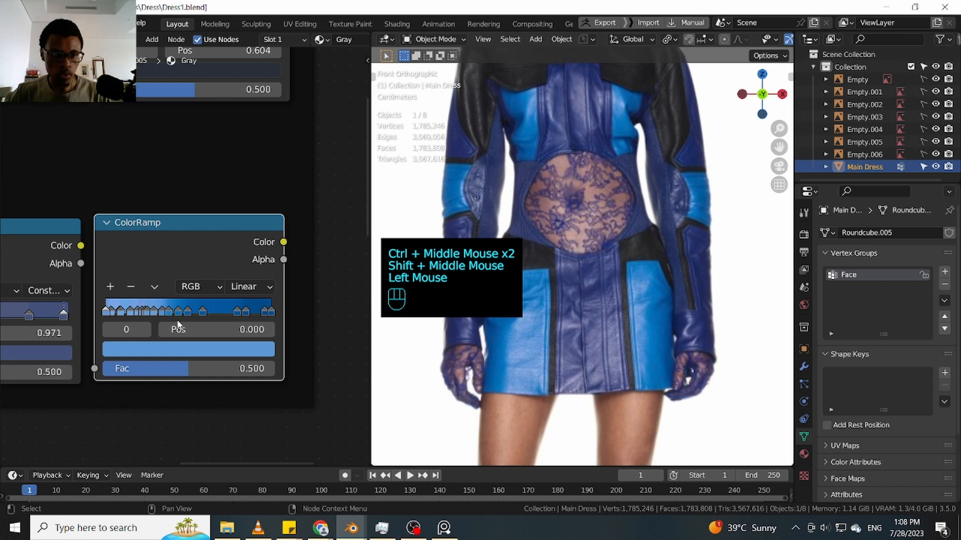
pyautogui.click(250, 286)
pyautogui.click(250, 373)
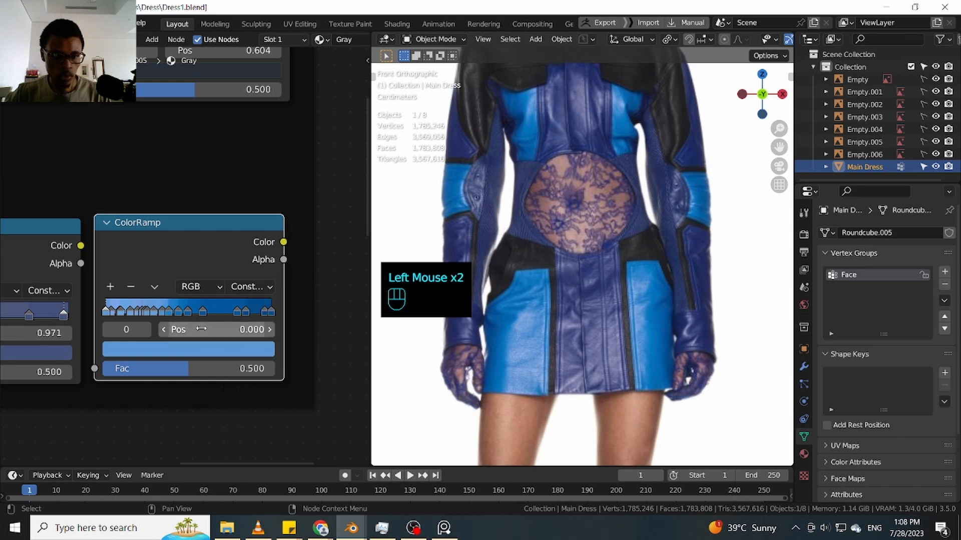
# Delete the crowded surplus stops from the bright-blue Color Ramp and spread out the remaining ones
pyautogui.keyDown('ctrl'); pyautogui.moveTo(304, 326); pyautogui.dragTo(307, 299, button='middle'); pyautogui.keyUp('ctrl')
pyautogui.keyDown('shift'); pyautogui.moveTo(300, 331); pyautogui.dragTo(328, 319, button='middle'); pyautogui.keyUp('shift')
pyautogui.click(280, 297)
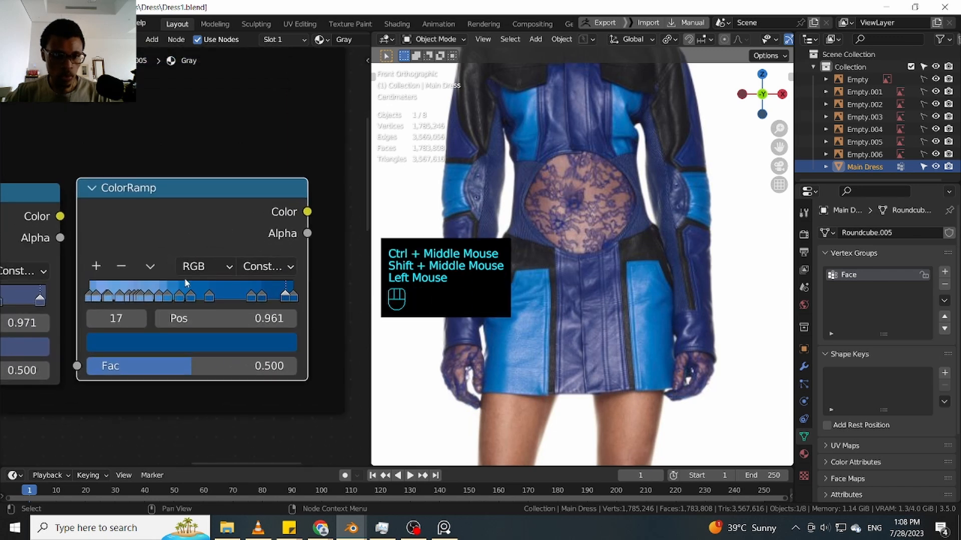
pyautogui.click(121, 266)
pyautogui.moveTo(262, 293); pyautogui.dragTo(187, 304)
pyautogui.click(121, 266)
pyautogui.click(121, 267)
pyautogui.click(120, 267)
pyautogui.click(121, 267)
pyautogui.click(121, 270)
pyautogui.click(121, 267)
pyautogui.click(121, 266)
pyautogui.click(121, 267)
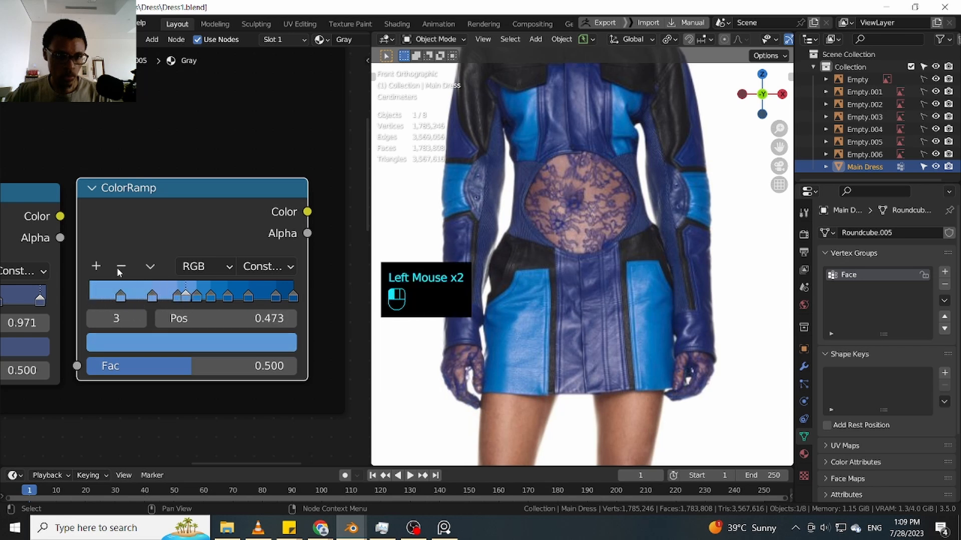
# Widen the bright-blue ramp node and thin and even out its stops, placing the last one at 0.906
pyautogui.click(177, 296)
pyautogui.click(308, 286)
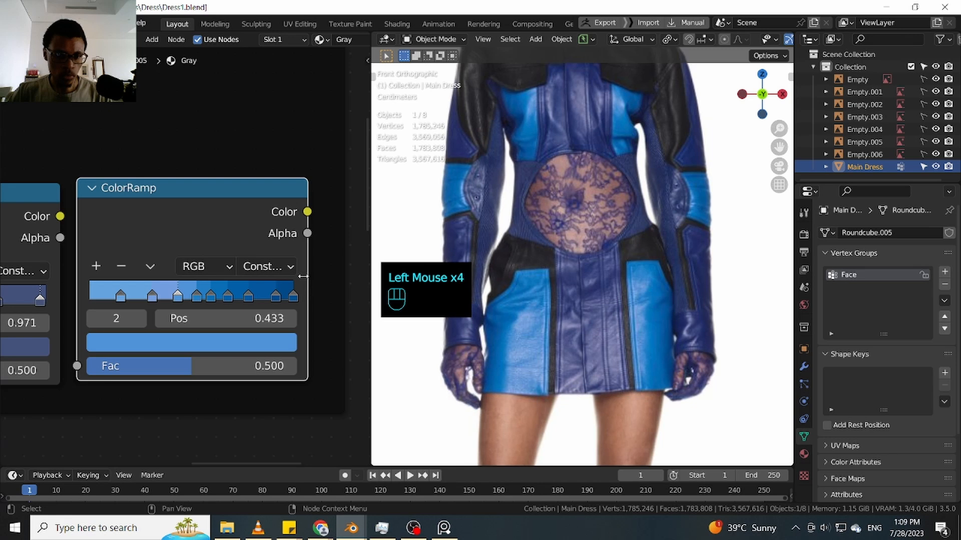
pyautogui.moveTo(178, 296); pyautogui.dragTo(171, 297)
pyautogui.click(111, 299)
pyautogui.moveTo(111, 299); pyautogui.dragTo(346, 288)
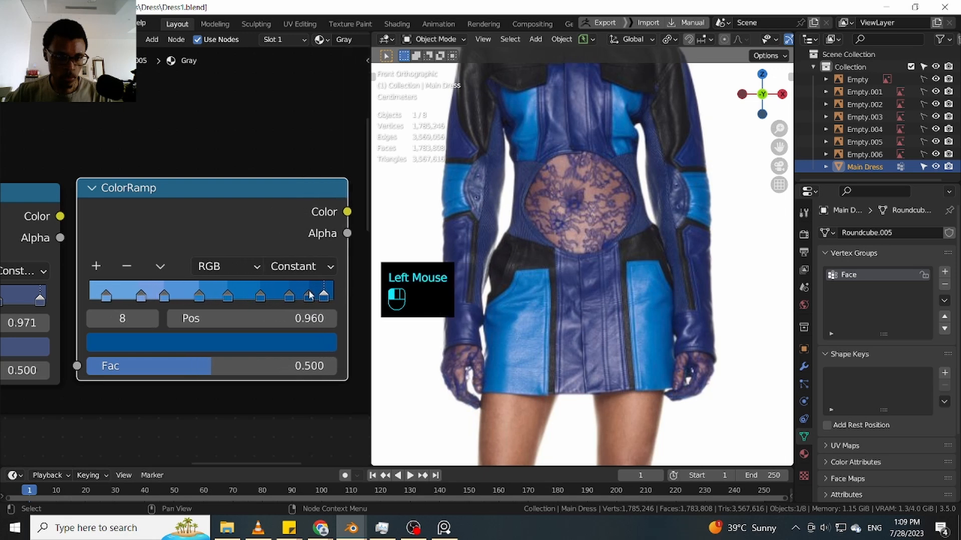
pyautogui.click(126, 266)
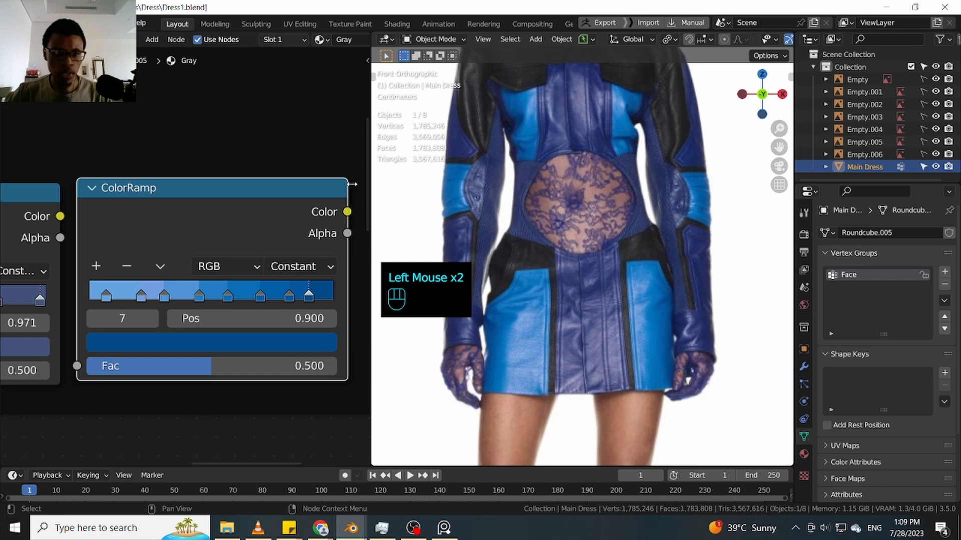
pyautogui.moveTo(303, 296)
pyautogui.mouseDown()
pyautogui.moveTo(136, 300)
pyautogui.moveTo(323, 299)
pyautogui.moveTo(315, 298)
pyautogui.mouseUp()
# Duplicate the bright-blue Color Ramp, place the copy directly below it, and reset the copy to its default gradient
pyautogui.keyDown('ctrl'); pyautogui.moveTo(313, 217); pyautogui.dragTo(296, 287, button='middle'); pyautogui.keyUp('ctrl')
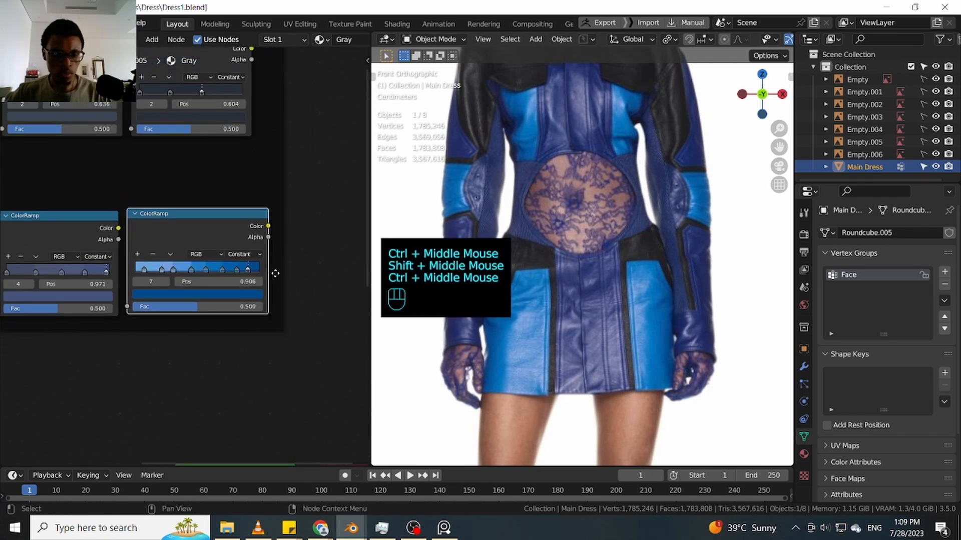
pyautogui.hotkey('shift', 'd')
pyautogui.click(267, 386)
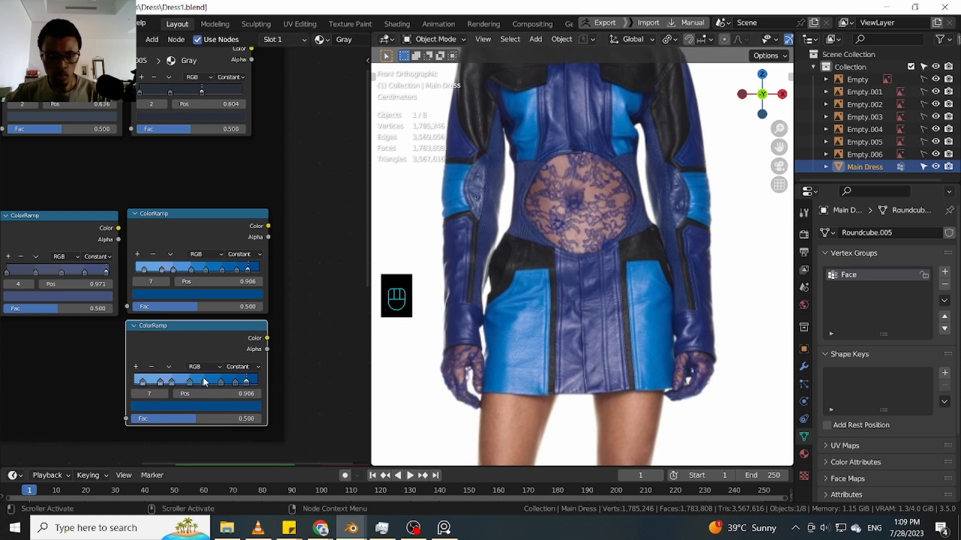
pyautogui.press('BackSpace')
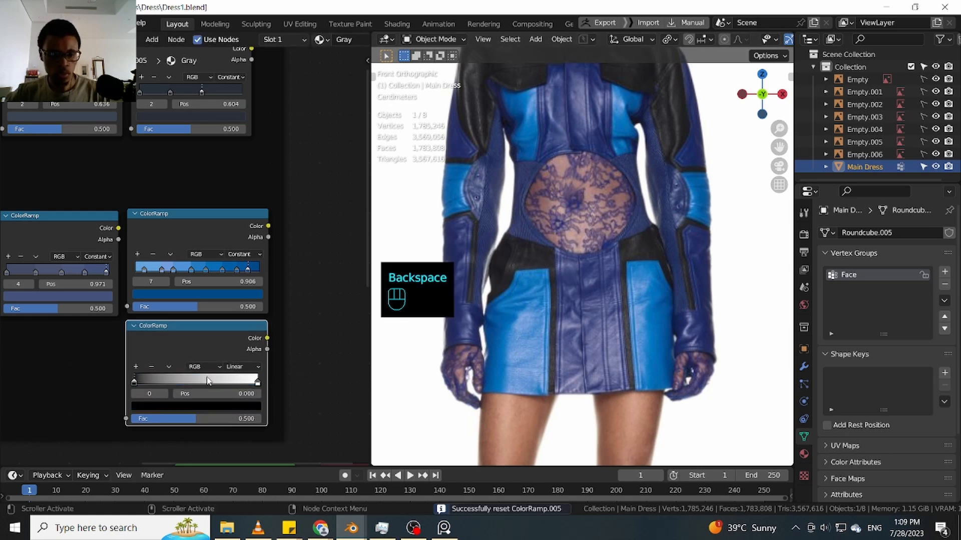
pyautogui.press('e')
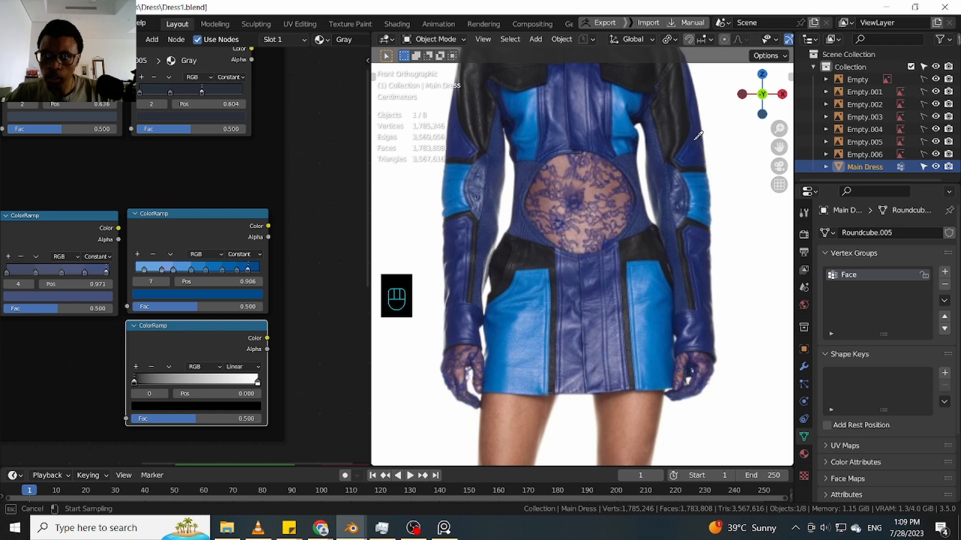
pyautogui.moveTo(696, 152); pyautogui.dragTo(693, 118)
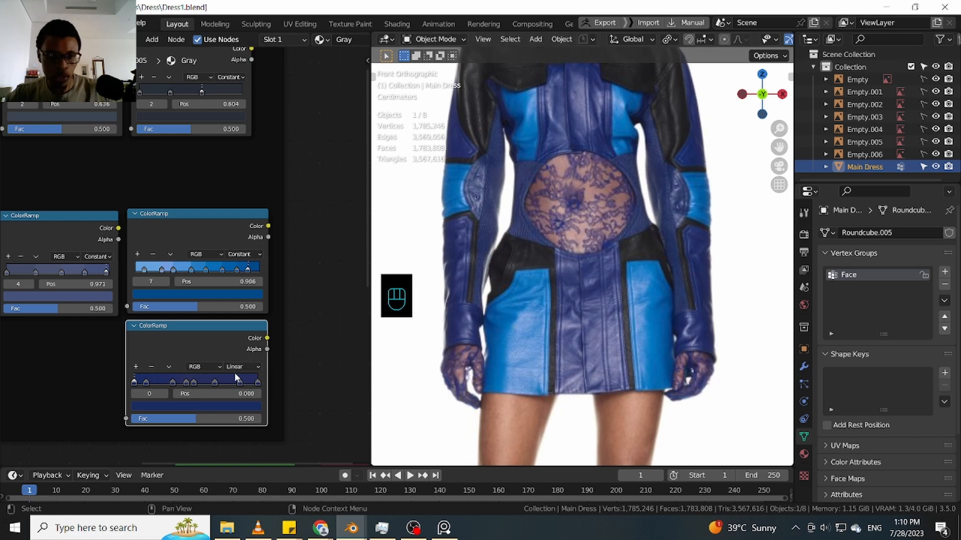
pyautogui.press('BackSpace')
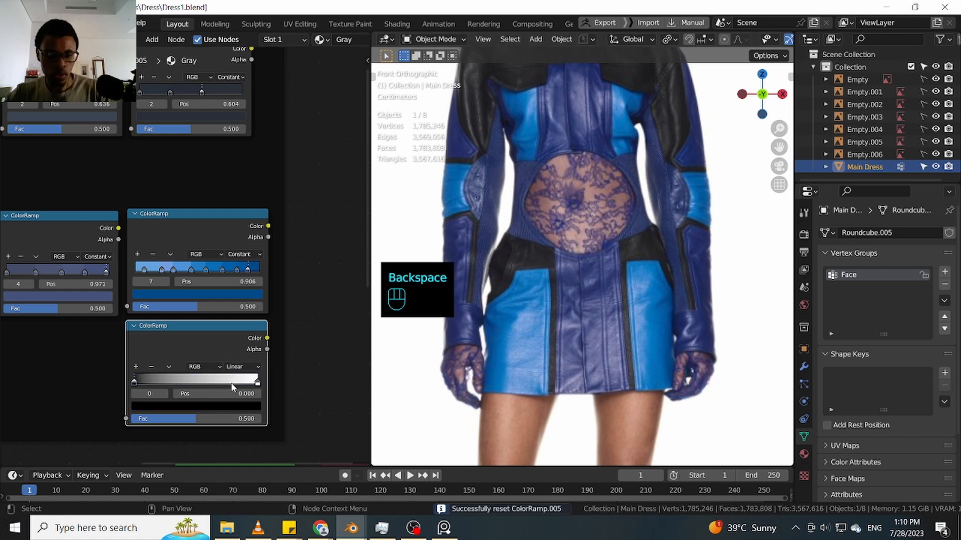
# Sample the purple-blue shades from the reference skirt's centre panel into the reset ramp and set its interpolation to Constant
pyautogui.press('e')
pyautogui.moveTo(597, 319)
pyautogui.mouseDown()
pyautogui.moveTo(605, 356)
pyautogui.moveTo(605, 307)
pyautogui.mouseUp()
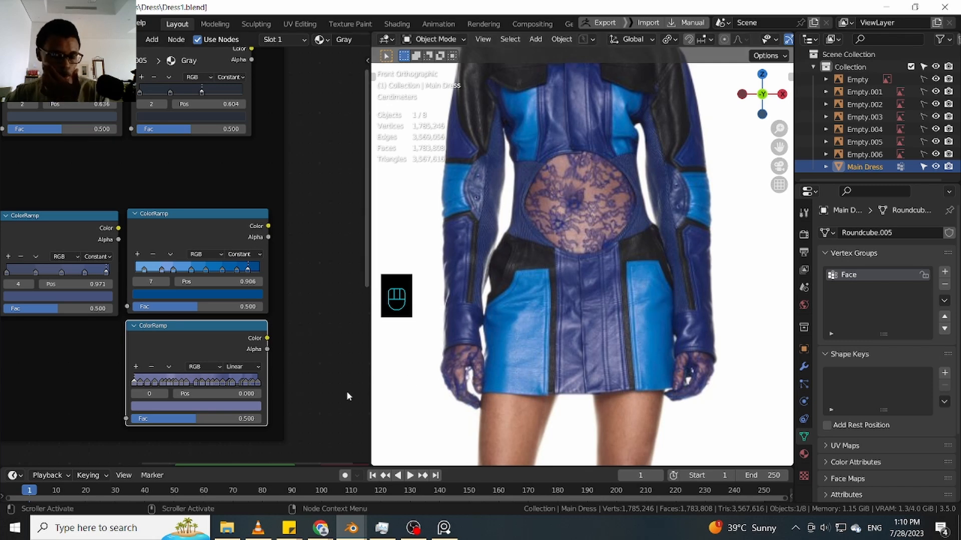
pyautogui.keyDown('ctrl'); pyautogui.moveTo(252, 350); pyautogui.dragTo(300, 352, button='middle'); pyautogui.keyUp('ctrl')
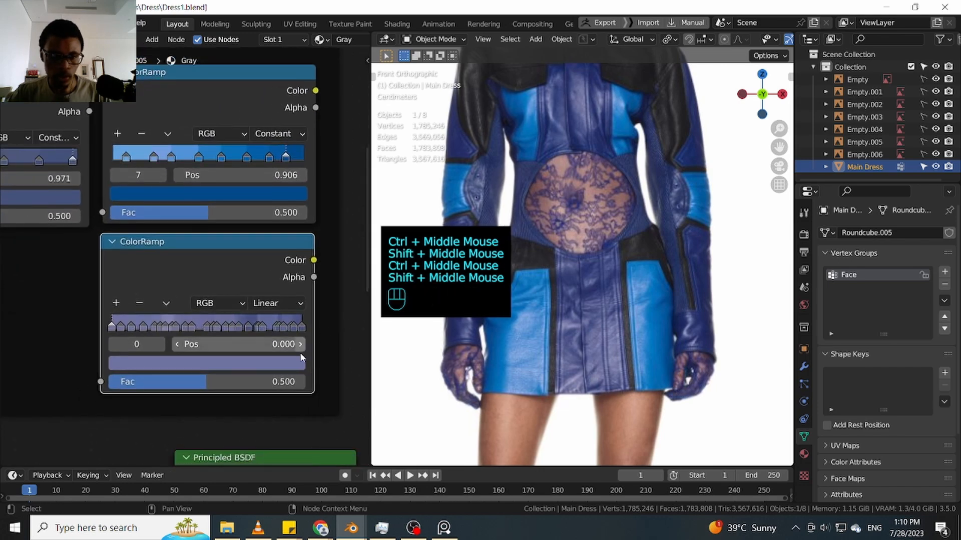
pyautogui.click(260, 302)
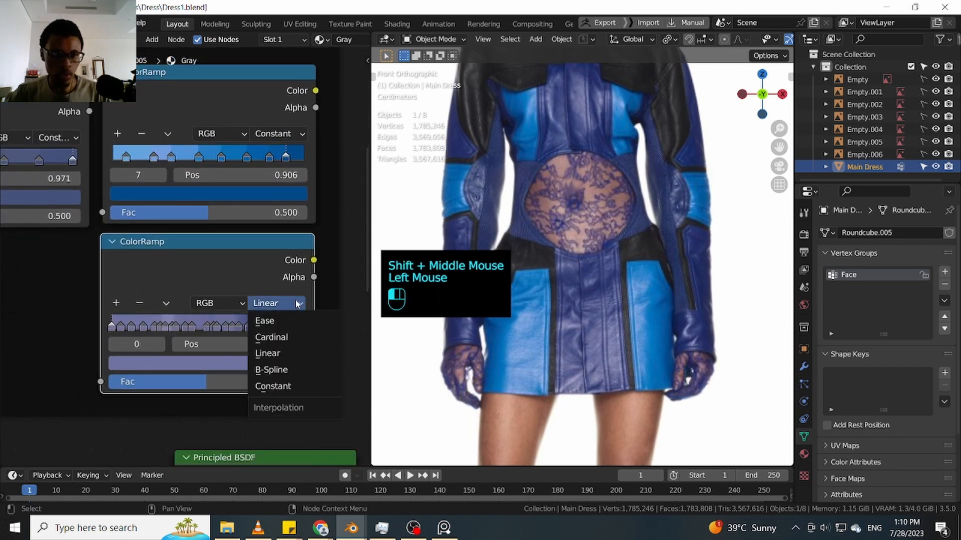
pyautogui.click(290, 389)
# Delete the crowded stops that follow the first stop at the light end of the purple-blue ramp
pyautogui.click(121, 326)
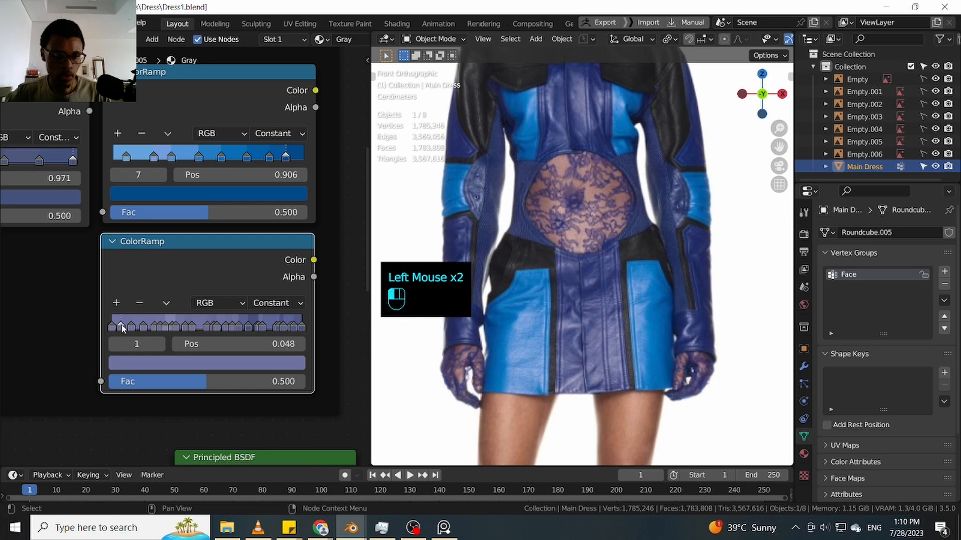
pyautogui.click(140, 303)
pyautogui.click(131, 327)
pyautogui.click(140, 303)
pyautogui.moveTo(142, 325); pyautogui.dragTo(131, 324)
pyautogui.click(154, 326)
pyautogui.click(143, 303)
pyautogui.click(139, 304)
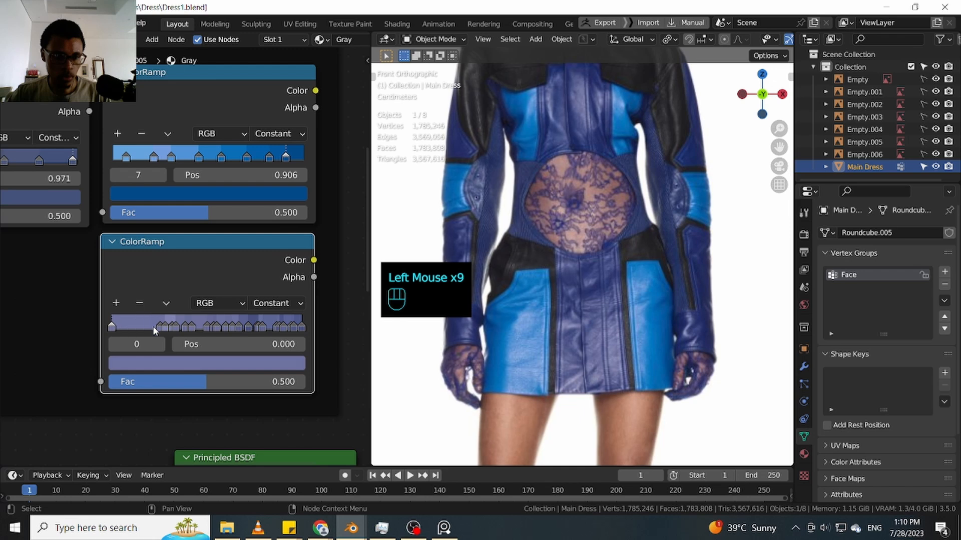
pyautogui.click(156, 324)
pyautogui.click(141, 304)
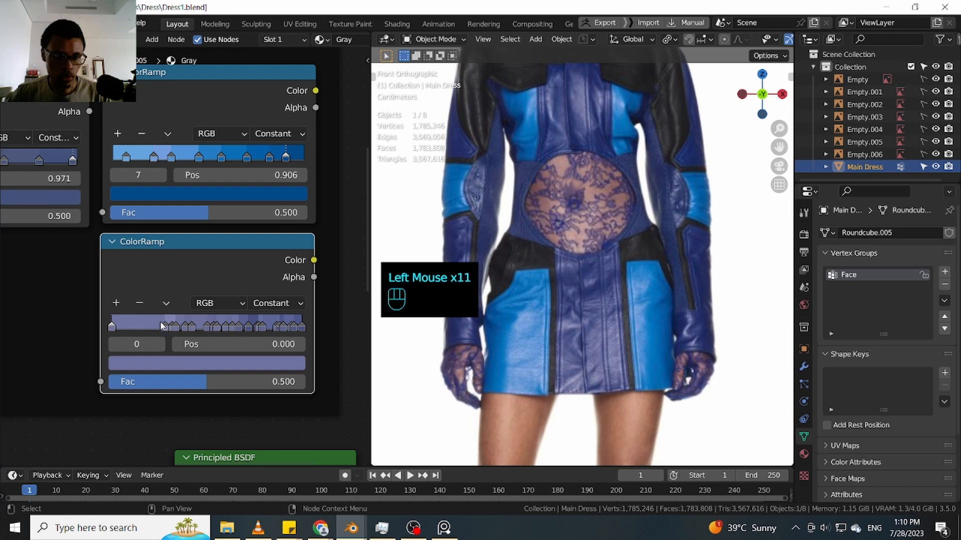
# Thin the next crowded stops of the purple-blue ramp and space out stops 1 and 2, with stop 2 at 0.268
pyautogui.moveTo(164, 325)
pyautogui.mouseDown()
pyautogui.moveTo(139, 325)
pyautogui.moveTo(162, 328)
pyautogui.mouseUp()
pyautogui.click(167, 327)
pyautogui.click(140, 304)
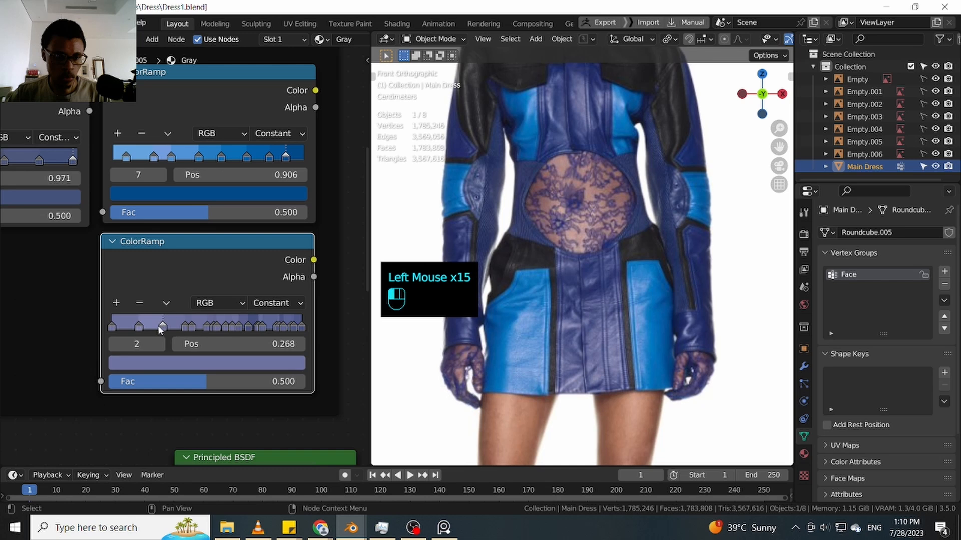
pyautogui.click(186, 327)
pyautogui.click(141, 305)
pyautogui.moveTo(195, 328); pyautogui.dragTo(188, 327)
pyautogui.hotkey('ctrl', 'z')
pyautogui.hotkey('ctrl', 'z')
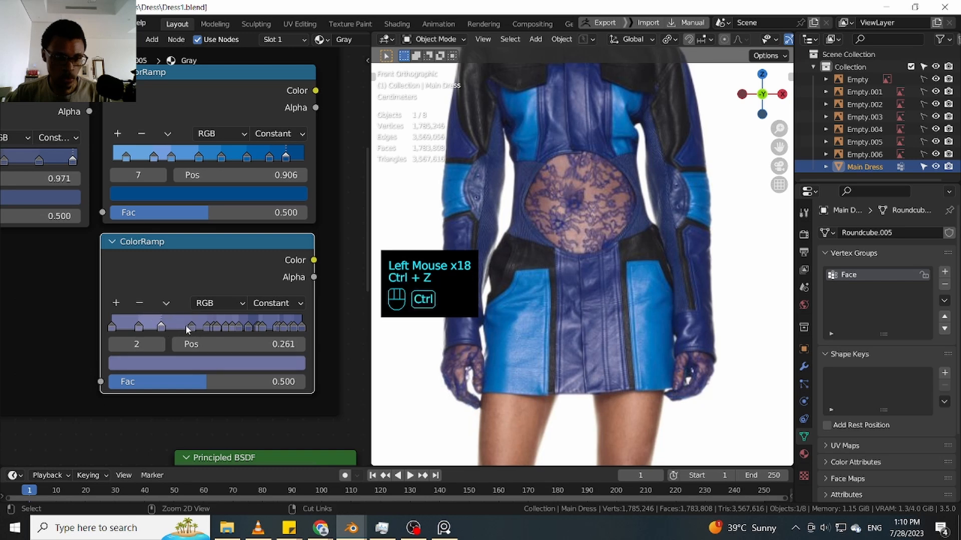
# Delete the purple-blue ramp's stop at 0.421 and move stop 3 to 0.395
pyautogui.click(191, 328)
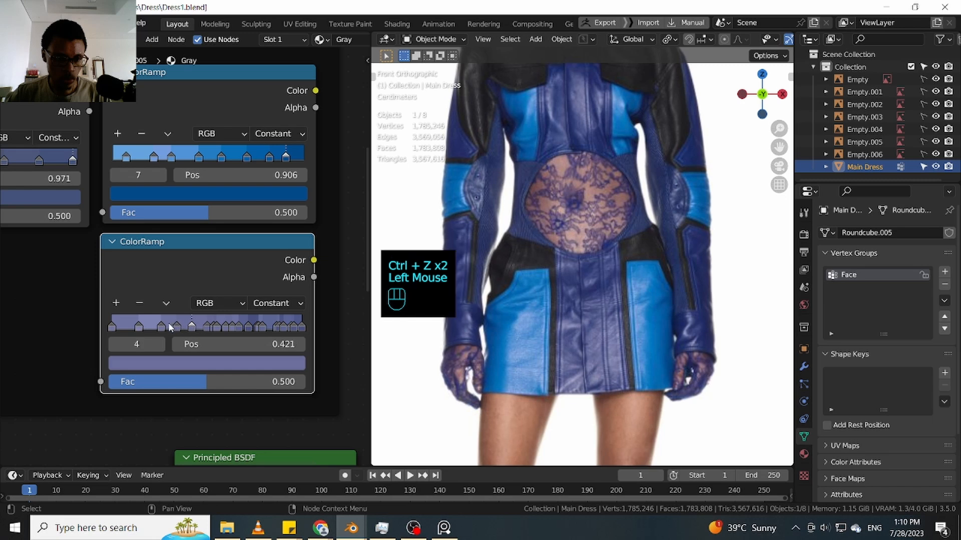
pyautogui.click(140, 304)
pyautogui.moveTo(177, 327); pyautogui.dragTo(187, 327)
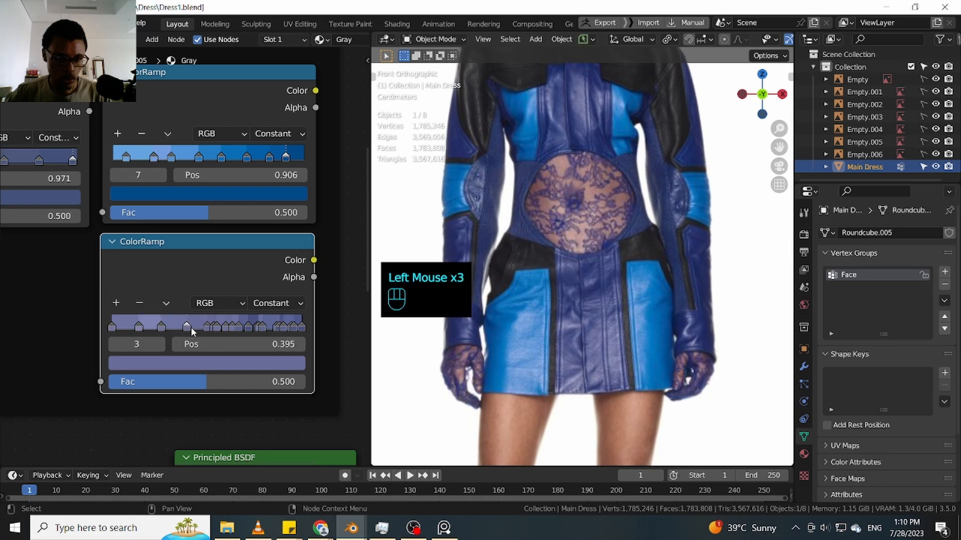
# Delete the crowded middle stops of the purple-blue ramp between stop 3 and the stop at 0.600
pyautogui.click(142, 303)
pyautogui.moveTo(201, 326); pyautogui.dragTo(148, 331)
pyautogui.moveTo(209, 331); pyautogui.dragTo(122, 334)
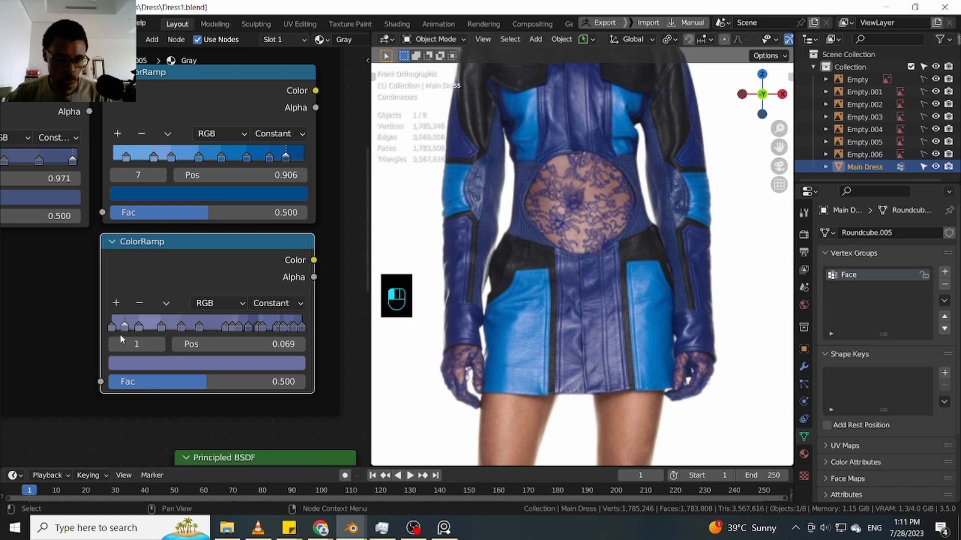
pyautogui.click(138, 305)
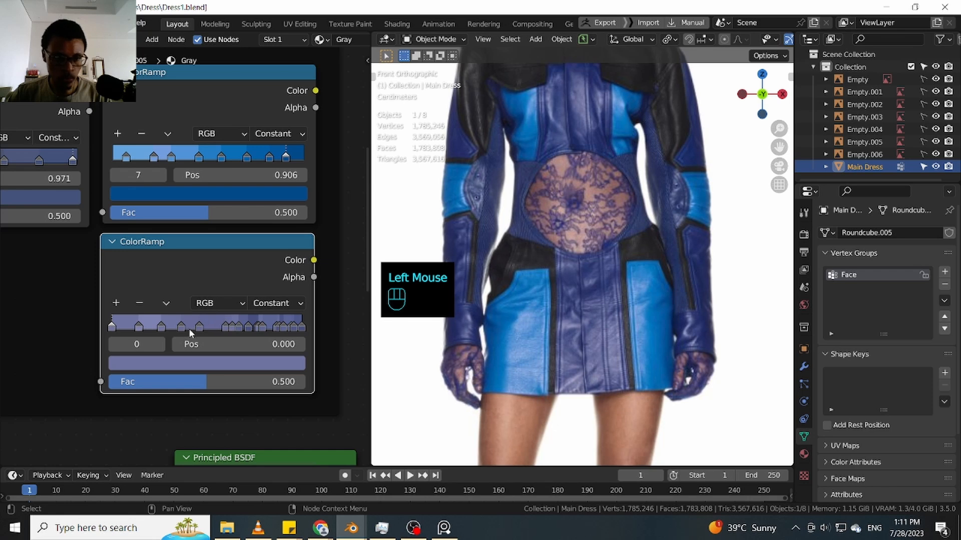
pyautogui.moveTo(189, 329); pyautogui.dragTo(180, 331)
pyautogui.click(138, 327)
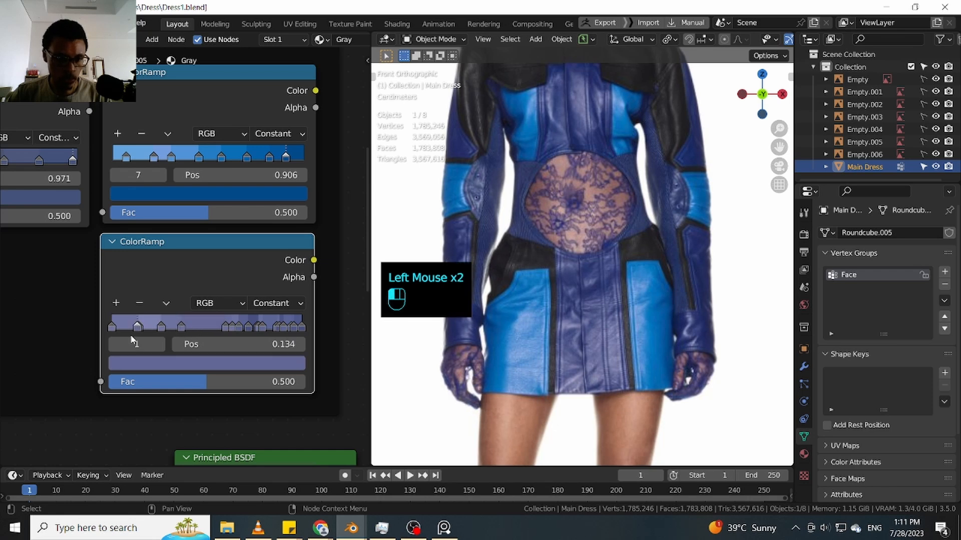
pyautogui.moveTo(112, 337); pyautogui.dragTo(228, 334)
pyautogui.click(139, 302)
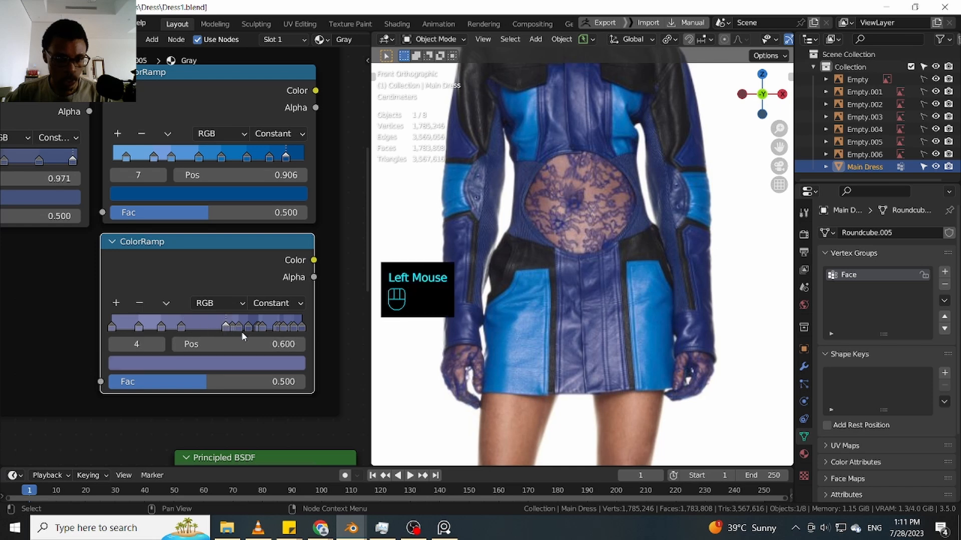
# Move stop 4 of the purple-blue ramp to 0.462, and delete it along with its close neighbour
pyautogui.moveTo(228, 326); pyautogui.dragTo(199, 336)
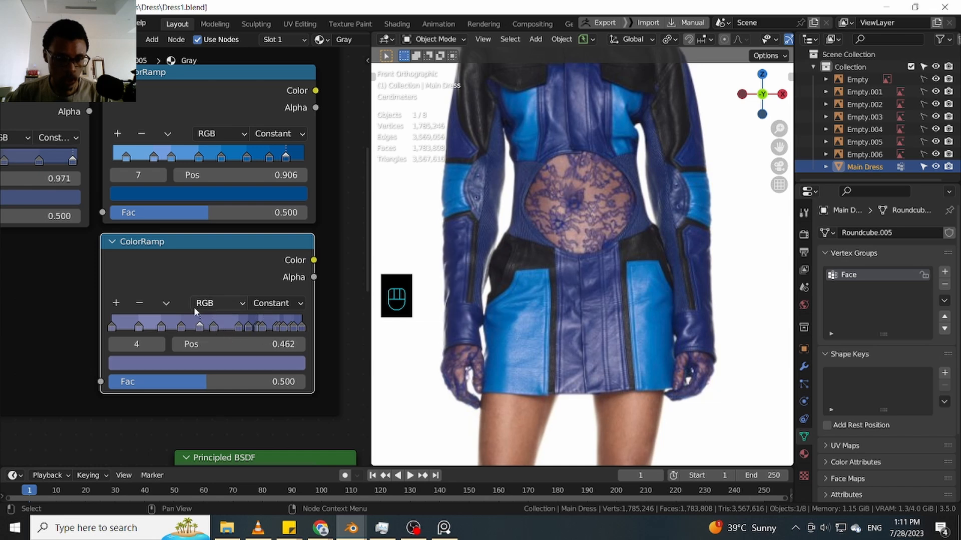
pyautogui.click(116, 303)
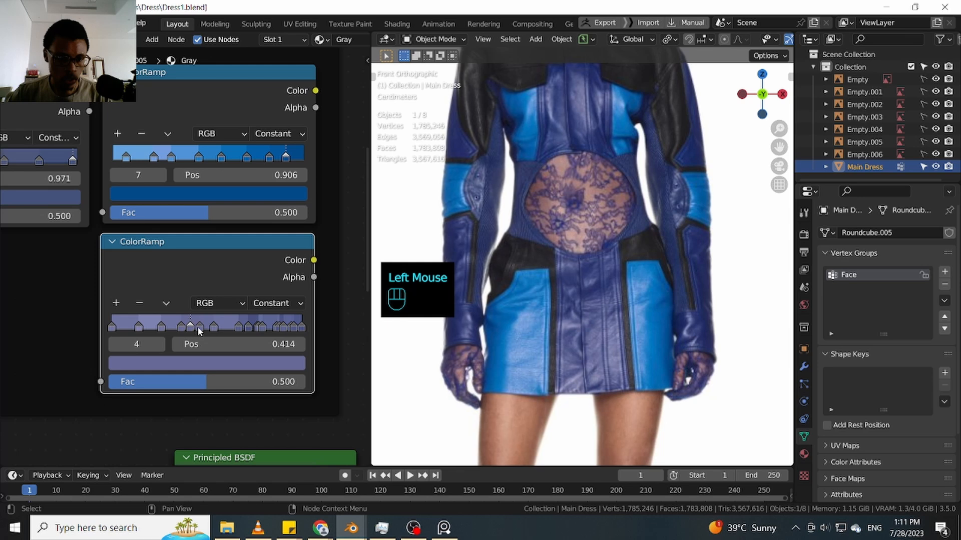
pyautogui.click(140, 305)
pyautogui.click(200, 326)
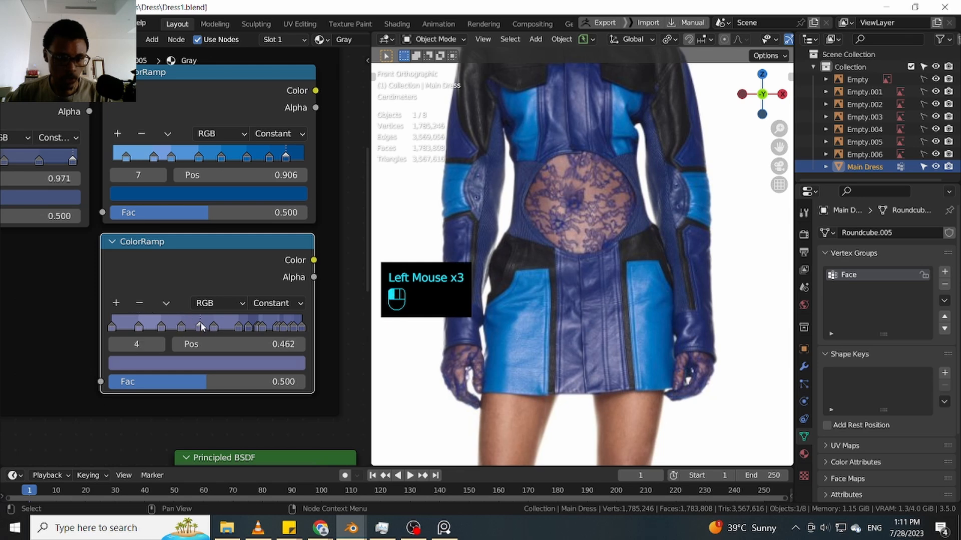
pyautogui.click(141, 304)
pyautogui.moveTo(214, 327); pyautogui.dragTo(128, 323)
pyautogui.click(137, 304)
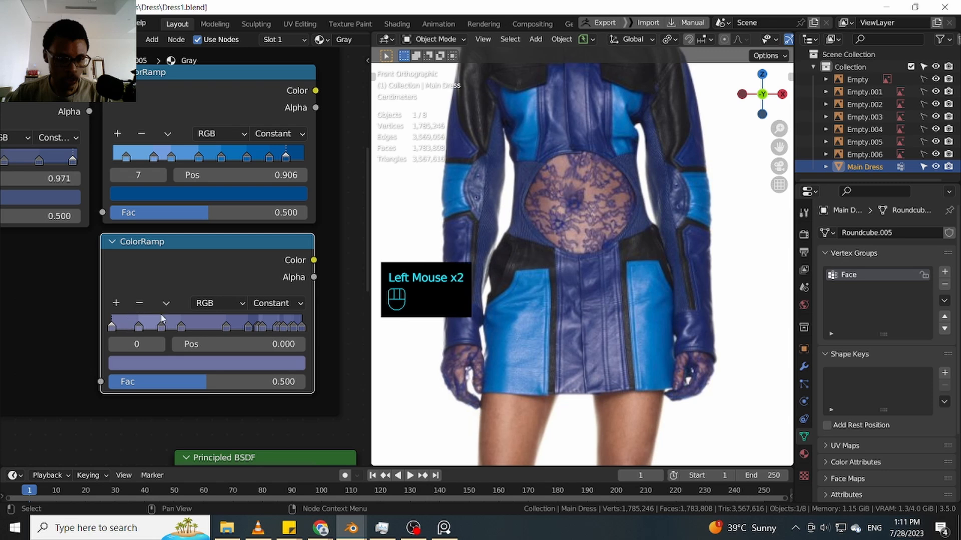
# Space out the purple-blue ramp's middle stops with stop 4 at 0.473, deleting the crowded stops beyond them
pyautogui.click(226, 327)
pyautogui.moveTo(225, 328); pyautogui.dragTo(206, 337)
pyautogui.click(256, 325)
pyautogui.click(135, 305)
pyautogui.click(262, 328)
pyautogui.click(139, 304)
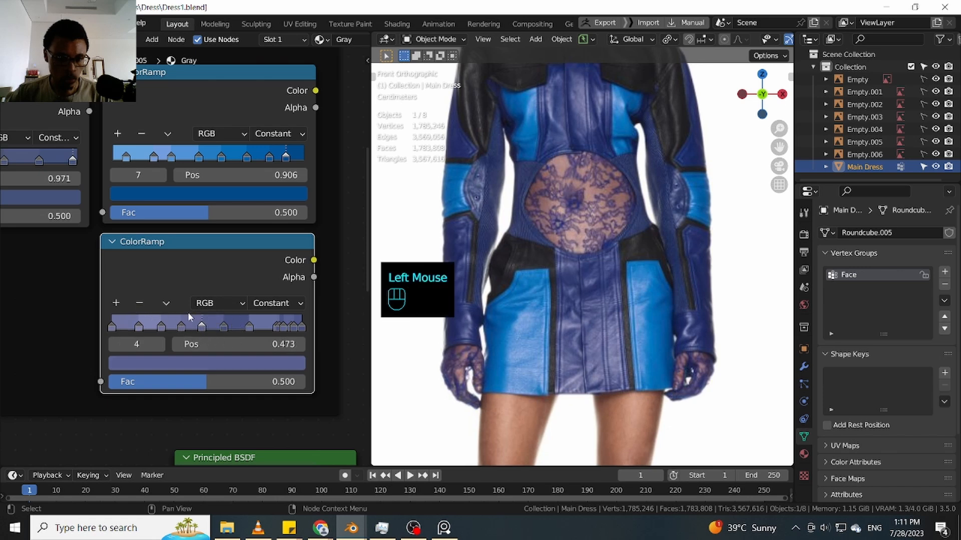
# Thin the crowded stops near the dark end of the purple-blue ramp and space out the ones kept
pyautogui.click(275, 331)
pyautogui.moveTo(274, 331)
pyautogui.mouseDown()
pyautogui.moveTo(161, 345)
pyautogui.moveTo(189, 345)
pyautogui.moveTo(195, 330)
pyautogui.moveTo(279, 329)
pyautogui.moveTo(148, 344)
pyautogui.moveTo(262, 340)
pyautogui.moveTo(260, 329)
pyautogui.mouseUp()
pyautogui.click(139, 305)
pyautogui.moveTo(261, 326)
pyautogui.mouseDown()
pyautogui.moveTo(166, 335)
pyautogui.moveTo(284, 328)
pyautogui.moveTo(275, 329)
pyautogui.mouseUp()
pyautogui.click(134, 306)
pyautogui.click(133, 304)
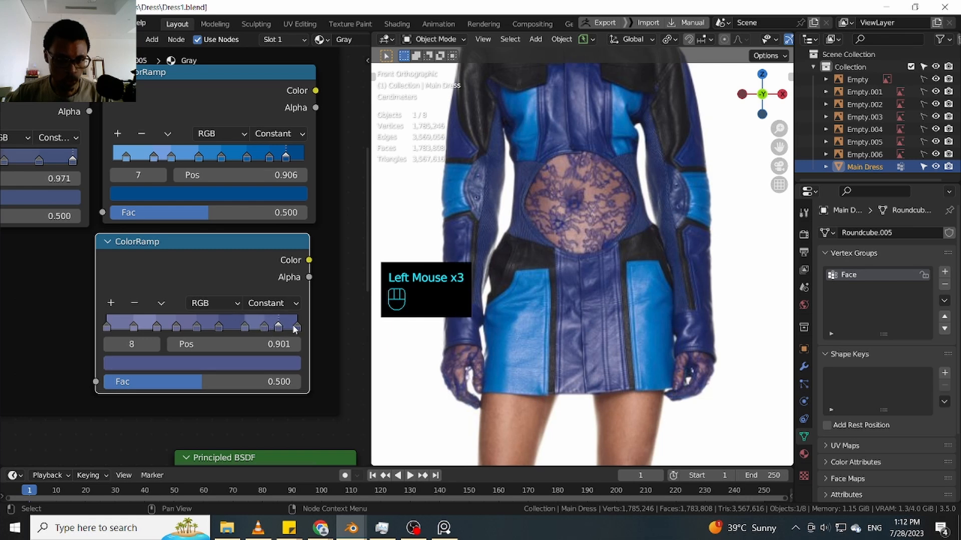
# Delete the surplus dark-end stops of the purple-blue ramp, keeping the last stop at 0.852
pyautogui.click(294, 328)
pyautogui.click(135, 303)
pyautogui.moveTo(279, 328)
pyautogui.mouseDown()
pyautogui.moveTo(184, 335)
pyautogui.moveTo(270, 326)
pyautogui.mouseUp()
pyautogui.click(135, 304)
pyautogui.click(132, 303)
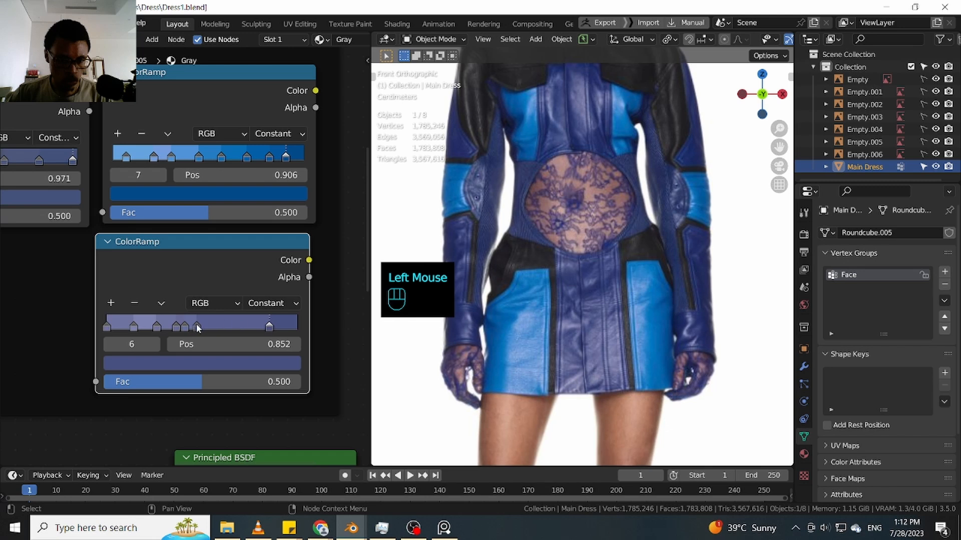
# Space out the purple-blue ramp's middle stops, moving stop 4 to 0.607 and stop 3 to 0.491
pyautogui.moveTo(198, 328); pyautogui.dragTo(223, 328)
pyautogui.click(225, 328)
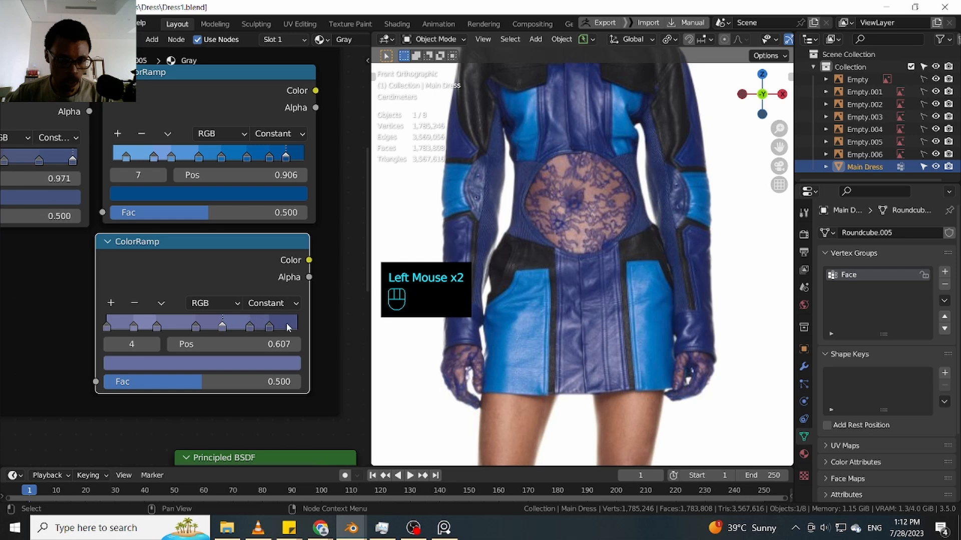
pyautogui.moveTo(195, 328); pyautogui.dragTo(200, 328)
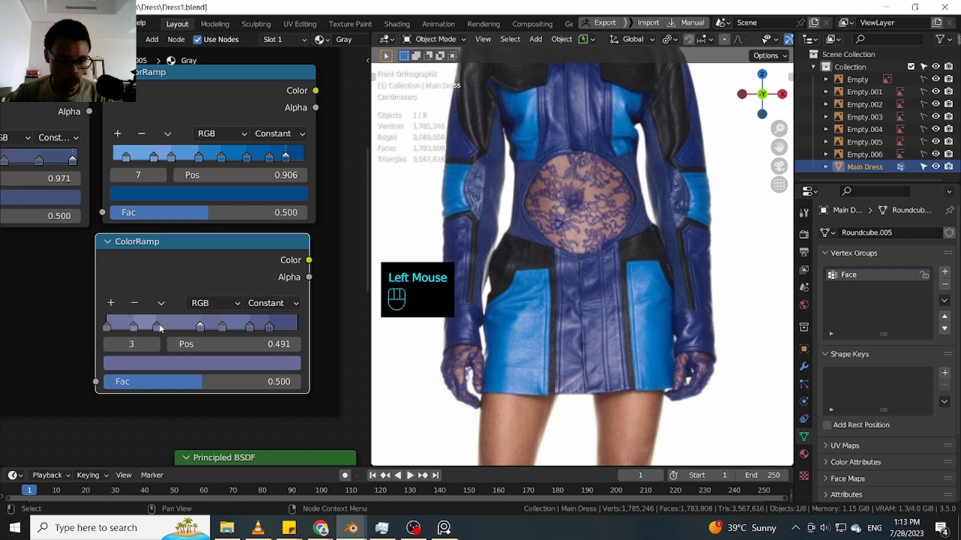
# Delete one light-end stop of the purple-blue ramp and spread the first stops, with stop 2 at 0.476
pyautogui.click(106, 328)
pyautogui.moveTo(107, 328); pyautogui.dragTo(197, 326)
pyautogui.click(134, 303)
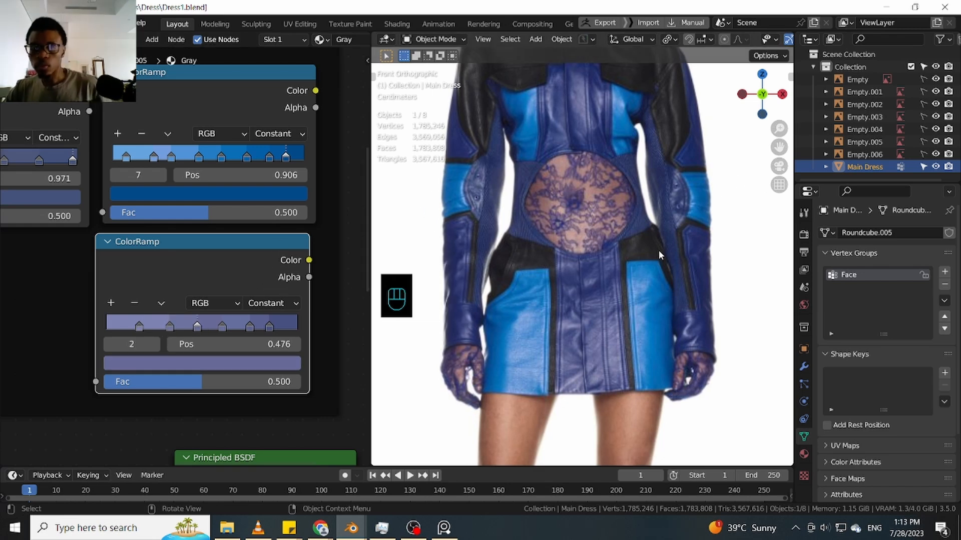
# Duplicate the purple-blue Color Ramp node and place the copy beside it, below the five-stop ramp
pyautogui.keyDown('ctrl'); pyautogui.moveTo(367, 263); pyautogui.dragTo(264, 282, button='middle'); pyautogui.keyUp('ctrl')
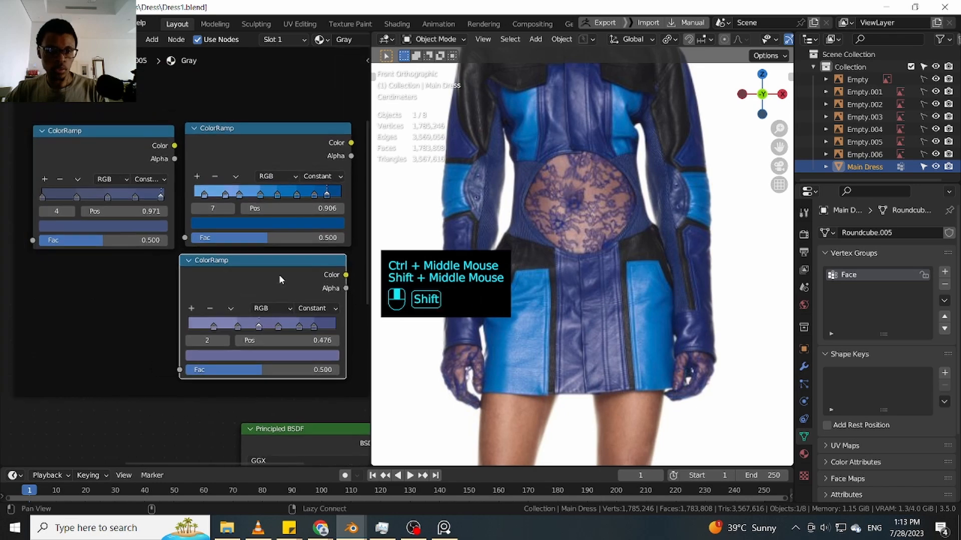
pyautogui.hotkey('shift', 'd')
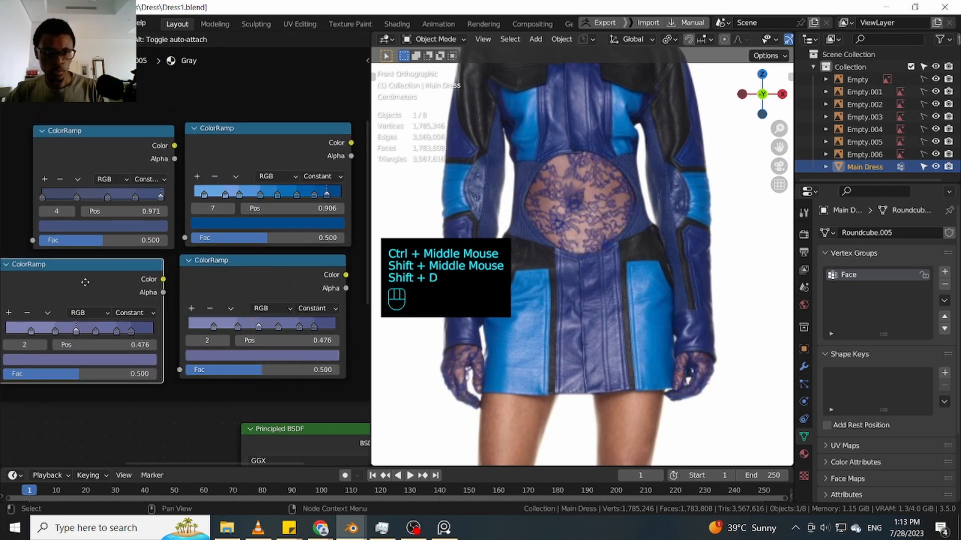
pyautogui.click(86, 287)
pyautogui.keyDown('ctrl'); pyautogui.moveTo(269, 268); pyautogui.dragTo(258, 280, button='middle'); pyautogui.keyUp('ctrl')
pyautogui.keyDown('shift'); pyautogui.moveTo(333, 175); pyautogui.dragTo(311, 244, button='middle'); pyautogui.keyUp('shift')
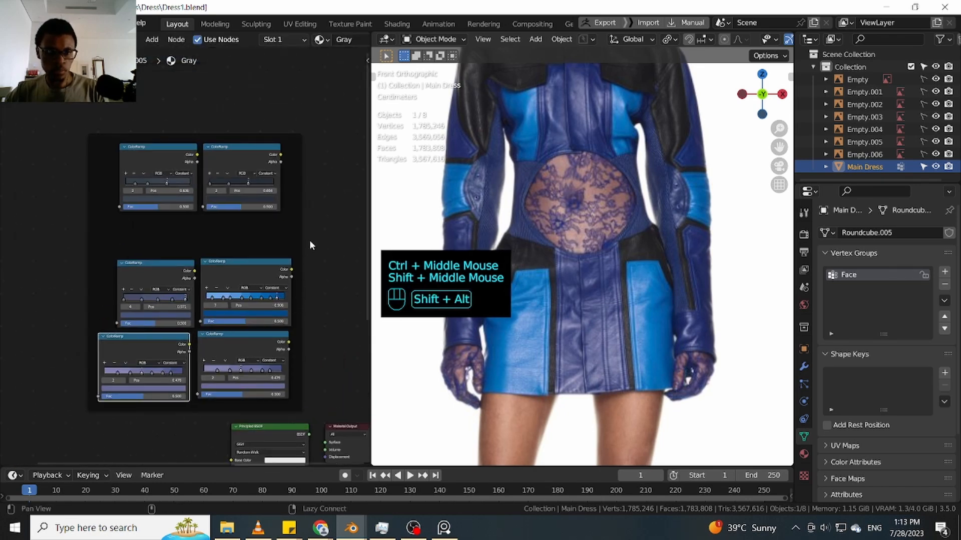
# Move the frame holding all the Color Ramp nodes up, away from the Principled BSDF node
pyautogui.moveTo(310, 243); pyautogui.dragTo(267, 265)
pyautogui.press('g')
pyautogui.click(273, 140)
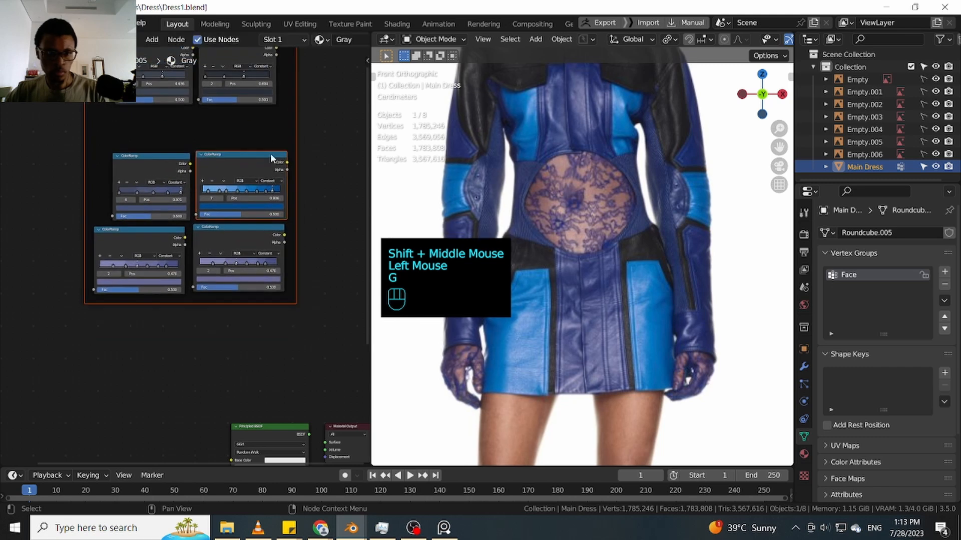
# Reset the duplicated Color Ramp node to its default black-to-white gradient
pyautogui.keyDown('ctrl'); pyautogui.moveTo(175, 315); pyautogui.dragTo(153, 226, button='middle'); pyautogui.keyUp('ctrl')
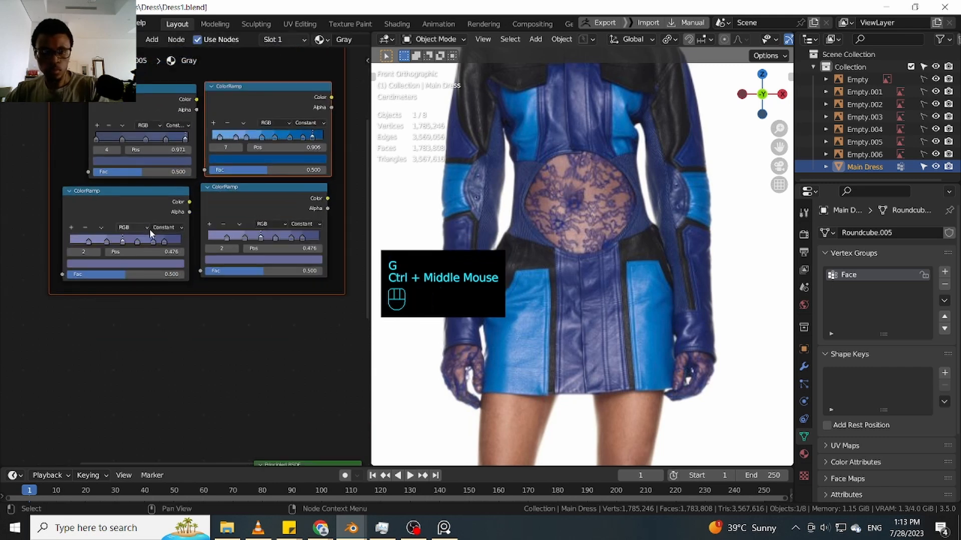
pyautogui.press('BackSpace')
pyautogui.press('BackSpace')
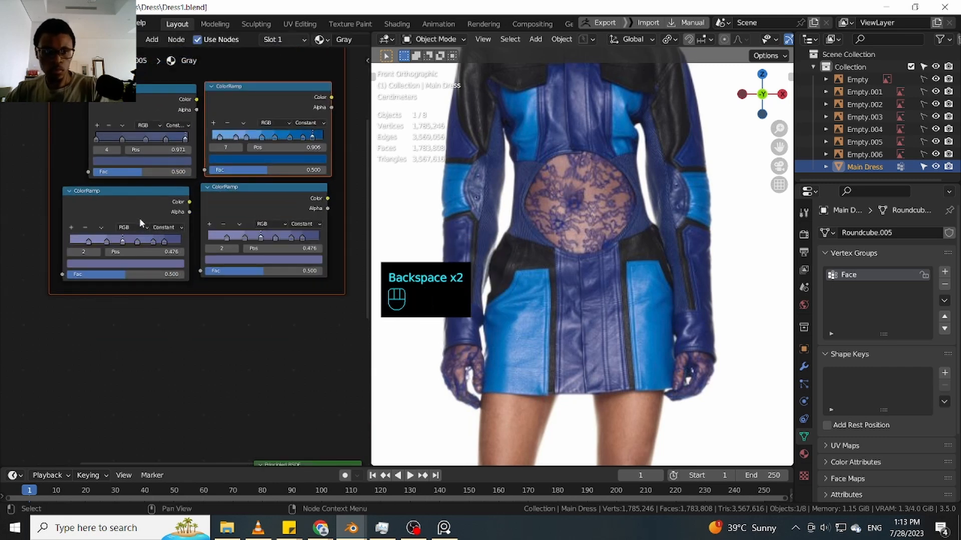
pyautogui.click(142, 215)
pyautogui.press('BackSpace')
# Sample the blue shades down the reference gown's long skirt into the reset ramp and set its interpolation to Constant
pyautogui.moveTo(332, 200)
pyautogui.keyDown('ctrl'); pyautogui.mouseDown(button='middle')
pyautogui.moveTo(317, 262)
pyautogui.moveTo(325, 218)
pyautogui.mouseUp(button='middle'); pyautogui.keyUp('ctrl')
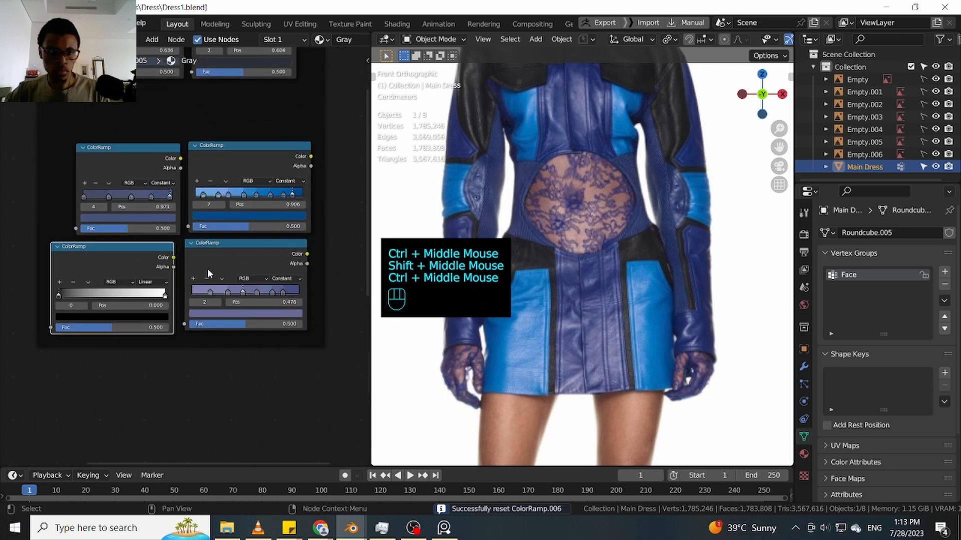
pyautogui.keyDown('ctrl'); pyautogui.moveTo(673, 291); pyautogui.dragTo(643, 354, button='middle'); pyautogui.keyUp('ctrl')
pyautogui.keyDown('shift'); pyautogui.moveTo(625, 305); pyautogui.dragTo(683, 256, button='middle'); pyautogui.keyUp('shift')
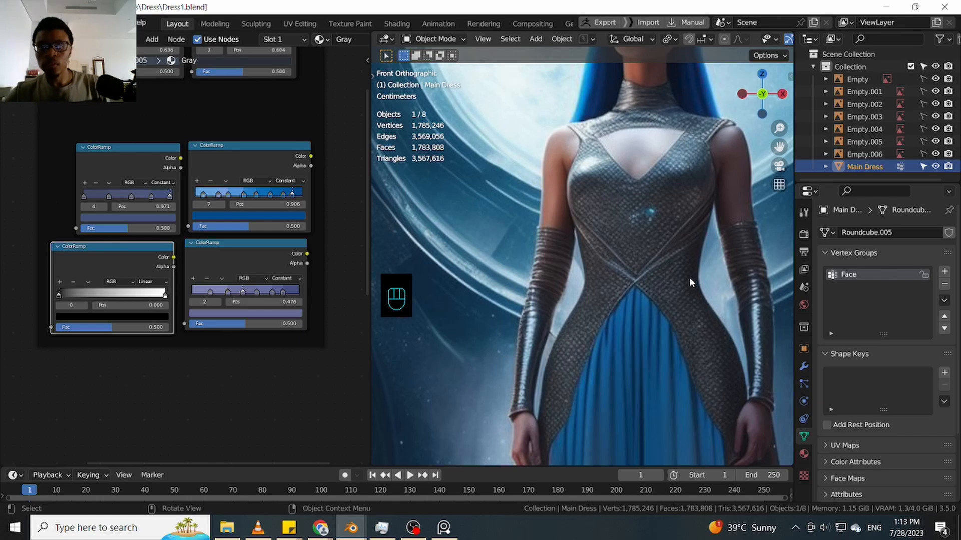
pyautogui.keyDown('shift'); pyautogui.moveTo(610, 370); pyautogui.dragTo(601, 179, button='middle'); pyautogui.keyUp('shift')
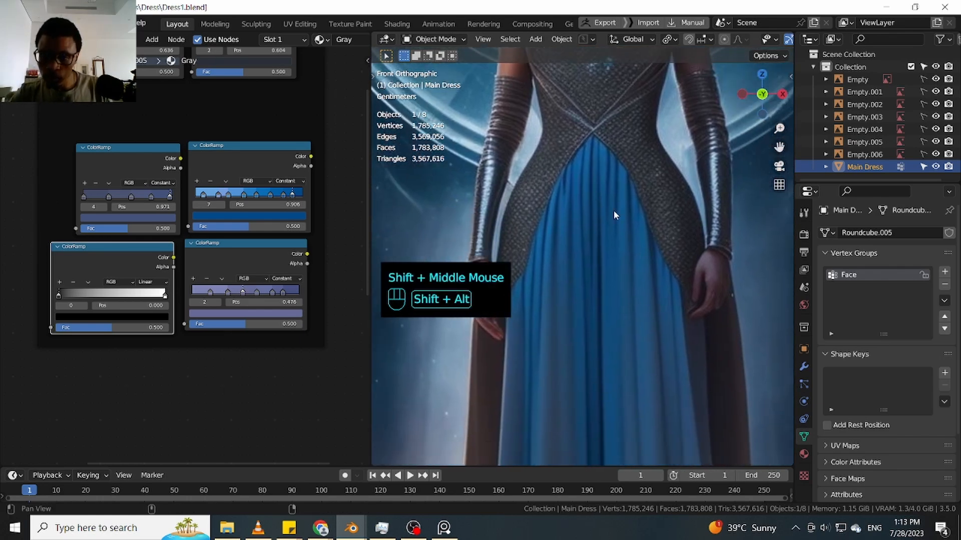
pyautogui.keyDown('shift'); pyautogui.moveTo(595, 287); pyautogui.dragTo(622, 204, button='middle'); pyautogui.keyUp('shift')
pyautogui.keyDown('shift'); pyautogui.moveTo(697, 289); pyautogui.dragTo(662, 239, button='middle'); pyautogui.keyUp('shift')
pyautogui.keyDown('shift'); pyautogui.moveTo(644, 334); pyautogui.dragTo(631, 280, button='middle'); pyautogui.keyUp('shift')
pyautogui.keyDown('shift'); pyautogui.moveTo(631, 280); pyautogui.dragTo(628, 251, button='middle'); pyautogui.keyUp('shift')
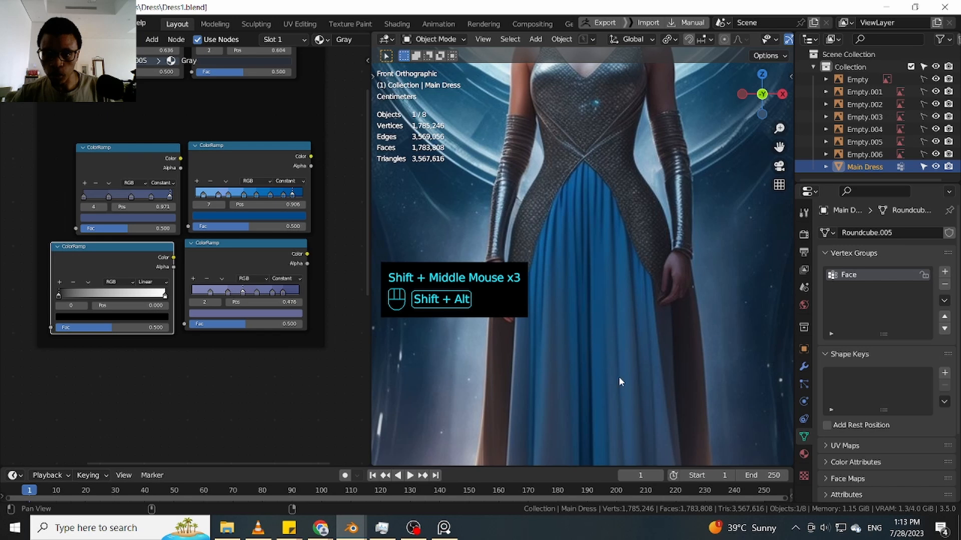
pyautogui.keyDown('shift'); pyautogui.moveTo(619, 376); pyautogui.dragTo(476, 352, button='middle'); pyautogui.keyUp('shift')
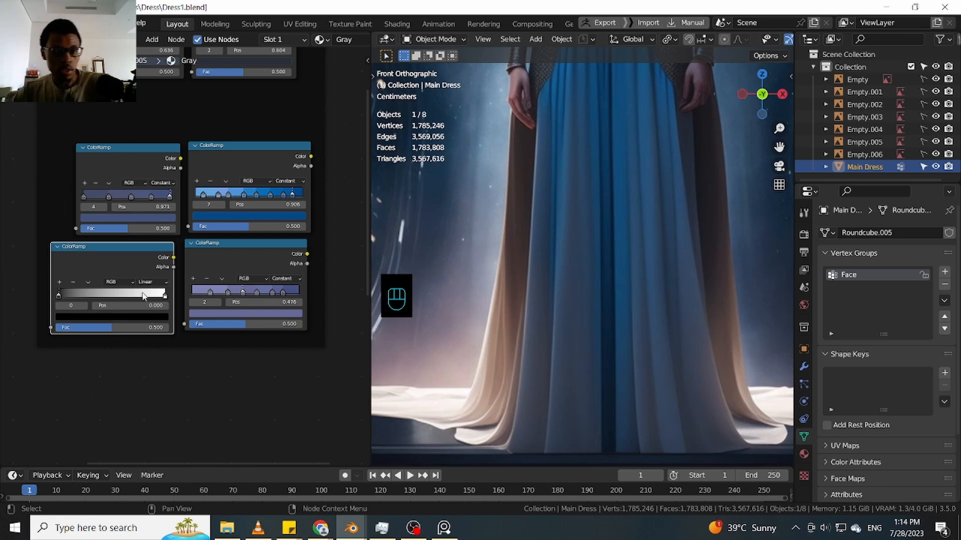
pyautogui.press('e')
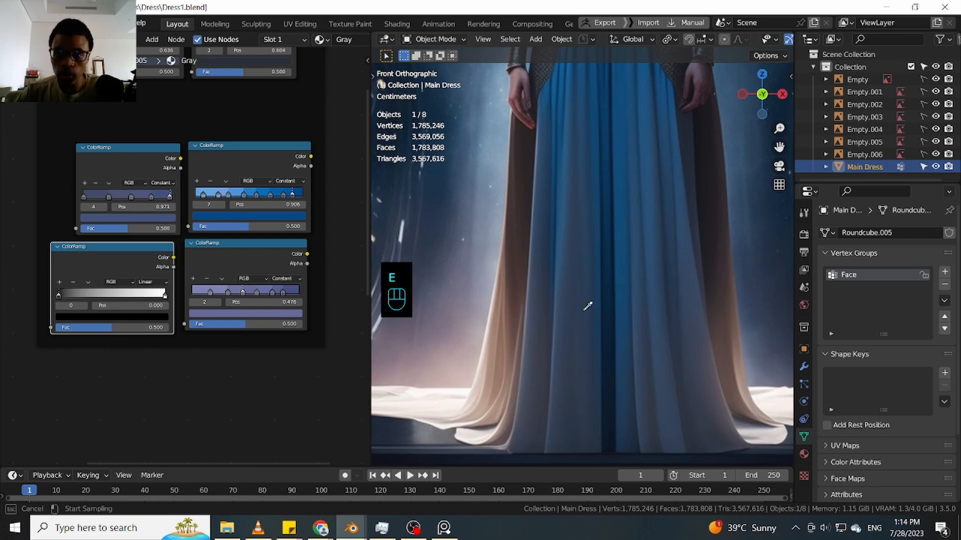
pyautogui.moveTo(610, 89); pyautogui.dragTo(542, 295)
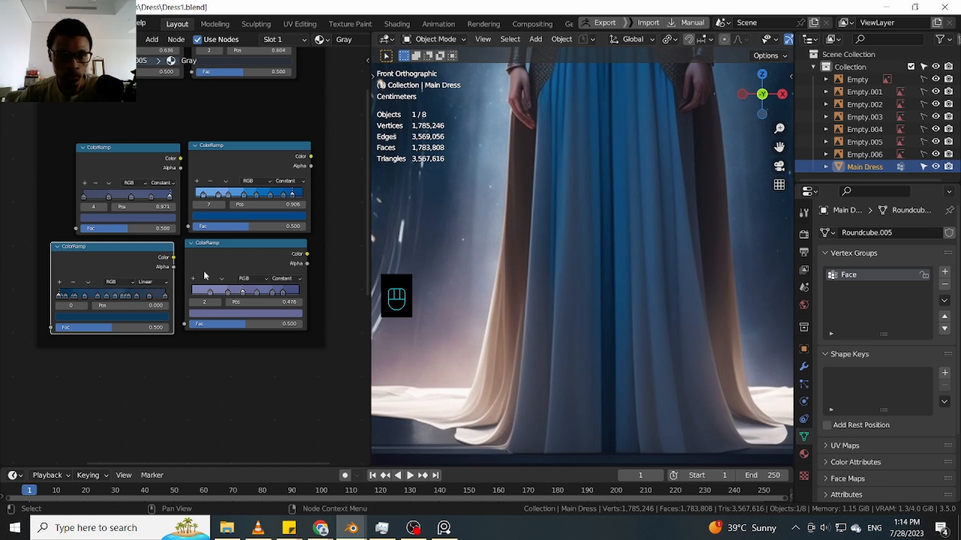
pyautogui.moveTo(204, 271); pyautogui.dragTo(211, 275)
pyautogui.moveTo(141, 271); pyautogui.dragTo(161, 332)
pyautogui.keyDown('ctrl'); pyautogui.moveTo(162, 332); pyautogui.dragTo(150, 350, button='middle'); pyautogui.keyUp('ctrl')
pyautogui.moveTo(150, 350)
pyautogui.keyDown('shift'); pyautogui.mouseDown(button='middle')
pyautogui.moveTo(180, 389)
pyautogui.moveTo(168, 343)
pyautogui.mouseUp(button='middle'); pyautogui.keyUp('shift')
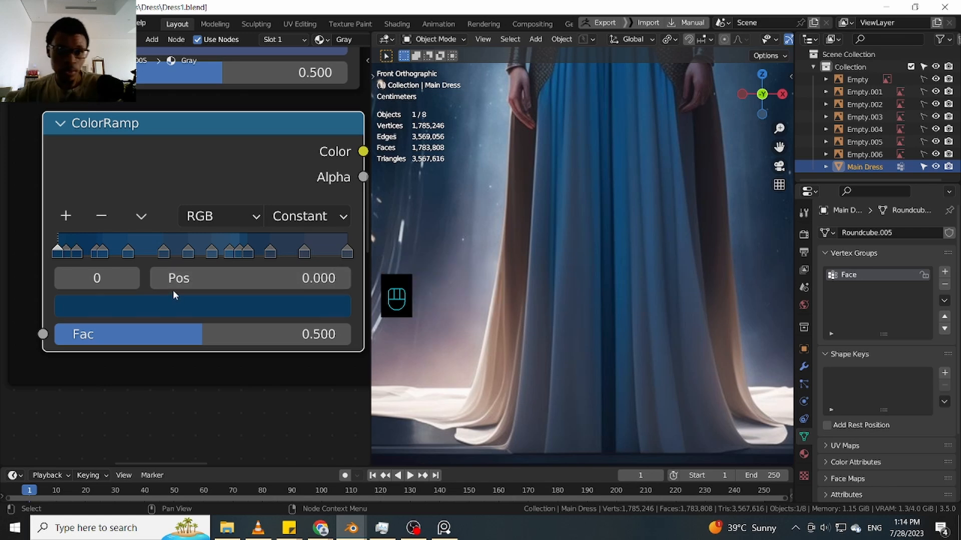
# Delete the Color Ramp node sampled from the reference gown's long skirt
pyautogui.keyDown('ctrl'); pyautogui.moveTo(210, 326); pyautogui.dragTo(198, 407, button='middle'); pyautogui.keyUp('ctrl')
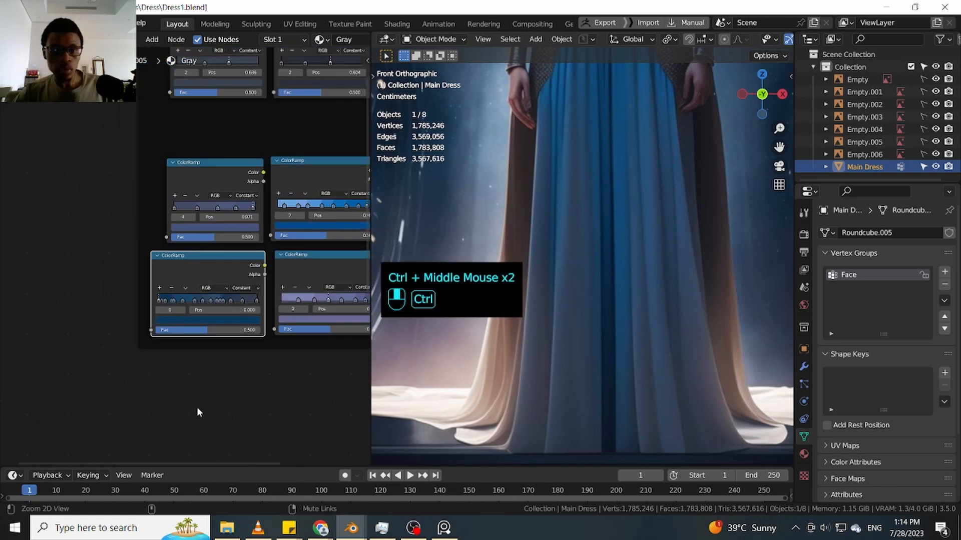
pyautogui.keyDown('shift'); pyautogui.moveTo(254, 358); pyautogui.dragTo(172, 333, button='middle'); pyautogui.keyUp('shift')
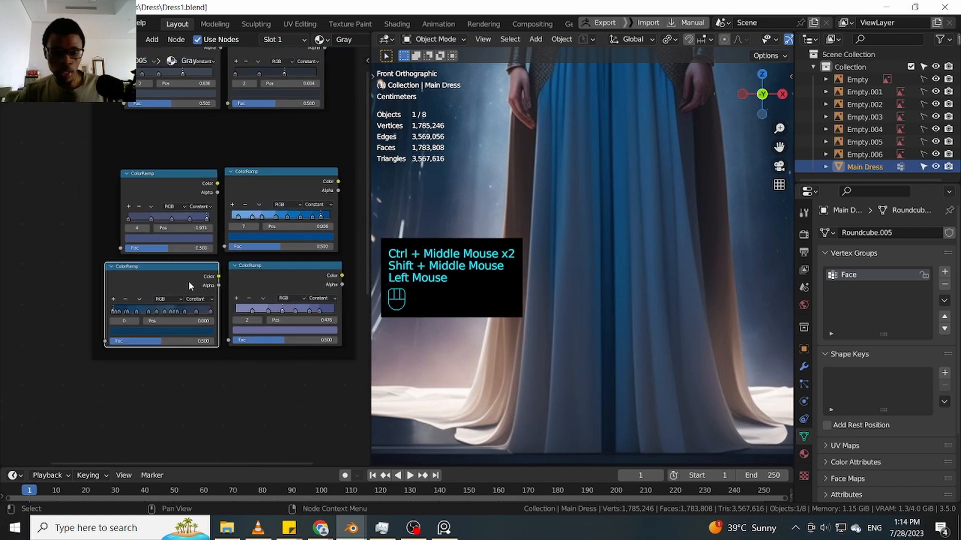
pyautogui.press('x')
# Bring up the neon portrait reference with the turquoise dress and duplicate the purple-blue Color Ramp node beside the original
pyautogui.keyDown('ctrl'); pyautogui.moveTo(630, 231); pyautogui.dragTo(625, 262, button='middle'); pyautogui.keyUp('ctrl')
pyautogui.keyDown('shift'); pyautogui.moveTo(706, 331); pyautogui.dragTo(657, 367, button='middle'); pyautogui.keyUp('shift')
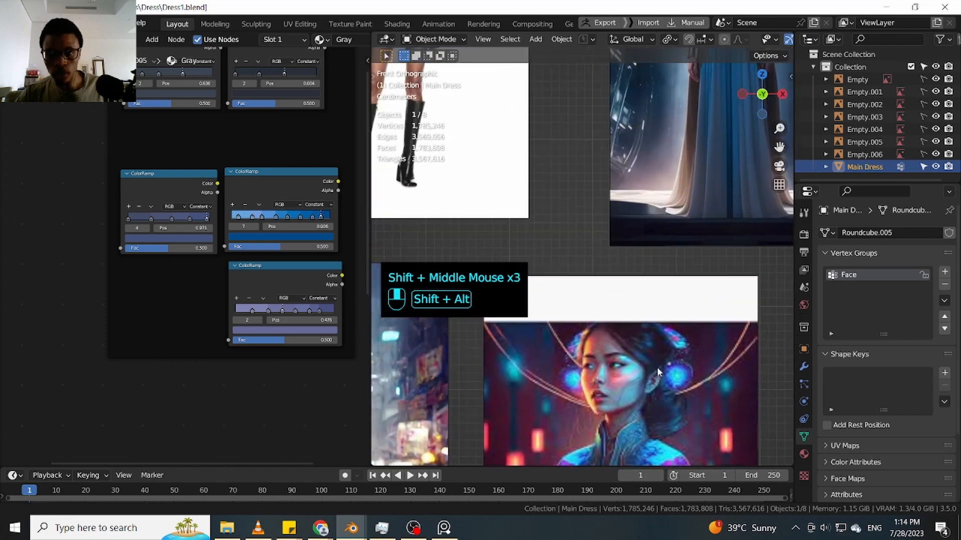
pyautogui.keyDown('ctrl'); pyautogui.moveTo(520, 258); pyautogui.dragTo(598, 222, button='middle'); pyautogui.keyUp('ctrl')
pyautogui.keyDown('shift'); pyautogui.moveTo(613, 254); pyautogui.dragTo(618, 221, button='middle'); pyautogui.keyUp('shift')
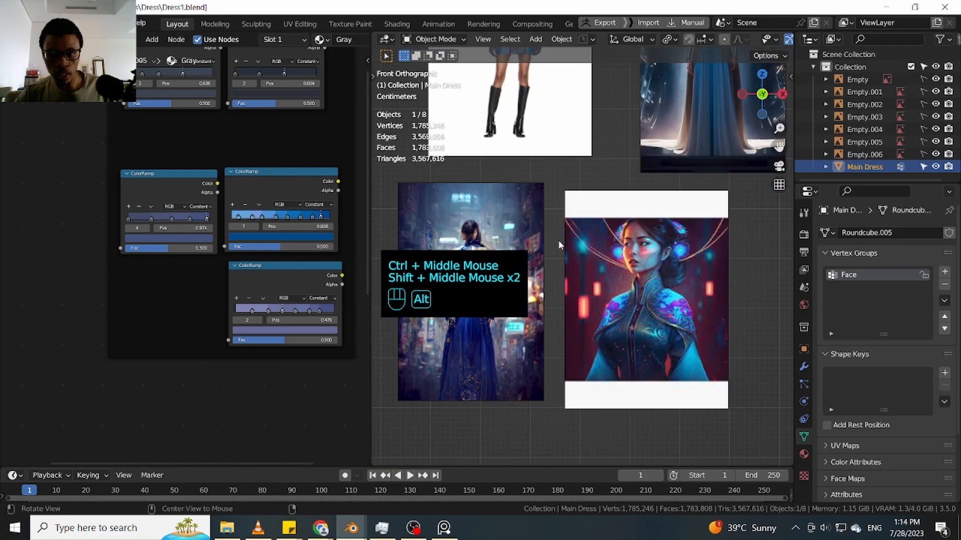
pyautogui.keyDown('ctrl'); pyautogui.moveTo(559, 244); pyautogui.dragTo(572, 239, button='middle'); pyautogui.keyUp('ctrl')
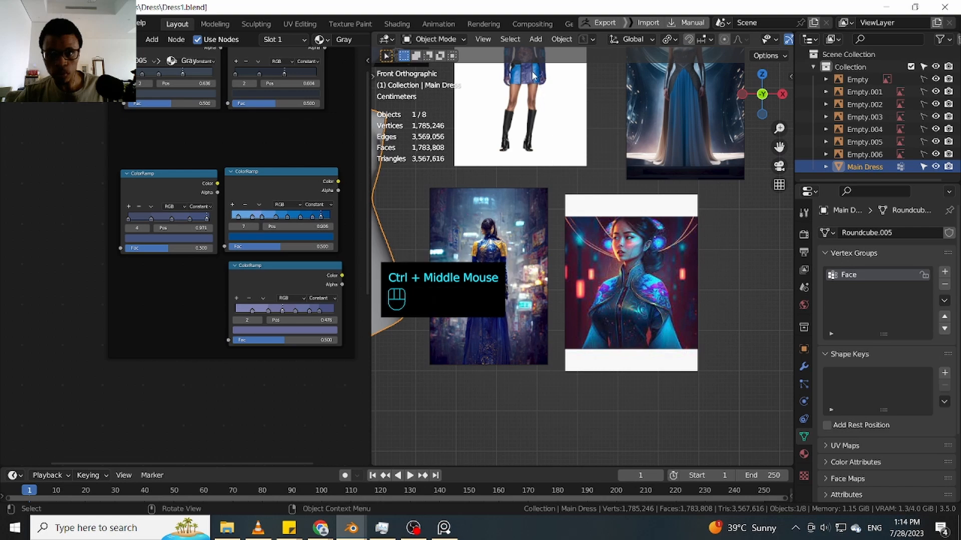
pyautogui.keyDown('ctrl'); pyautogui.moveTo(620, 265); pyautogui.dragTo(572, 241, button='middle'); pyautogui.keyUp('ctrl')
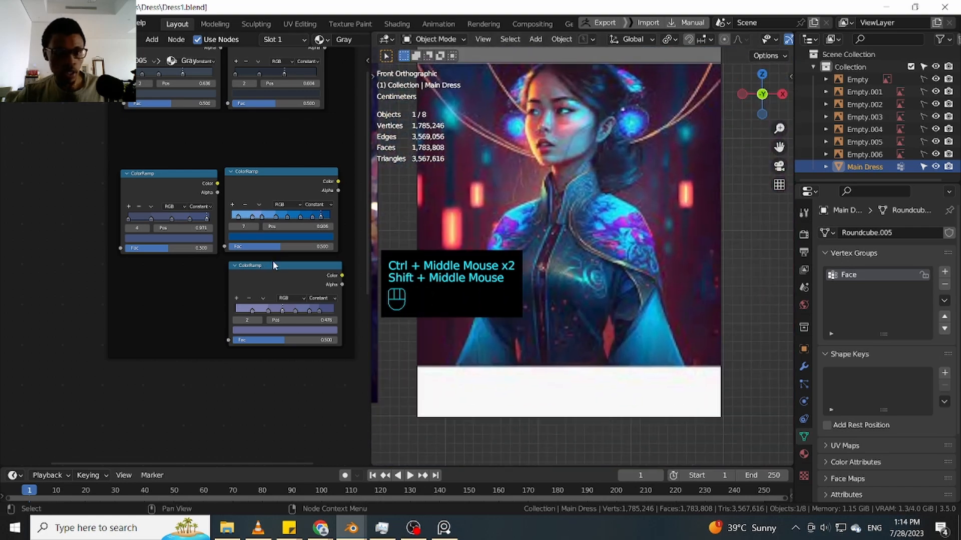
pyautogui.click(267, 282)
pyautogui.hotkey('shift', 'd')
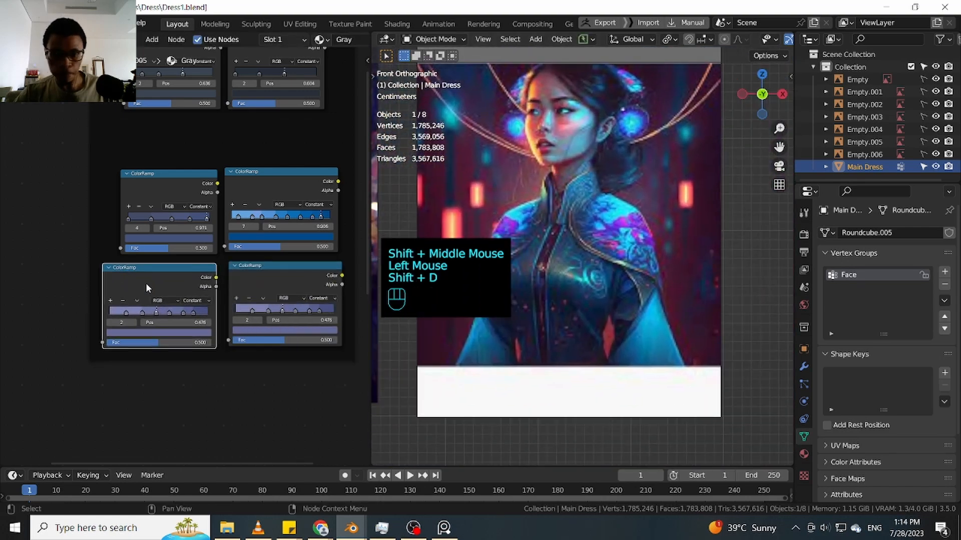
# Reset the duplicated Color Ramp to its default gradient and sample the turquoise shades of the neon portrait's sleeve into it
pyautogui.press('BackSpace')
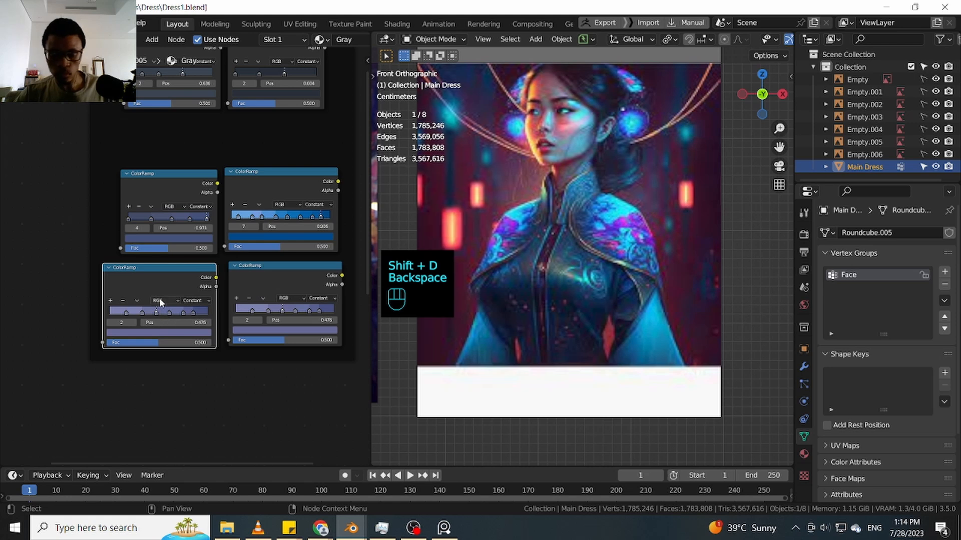
pyautogui.press('BackSpace')
pyautogui.press('BackSpace')
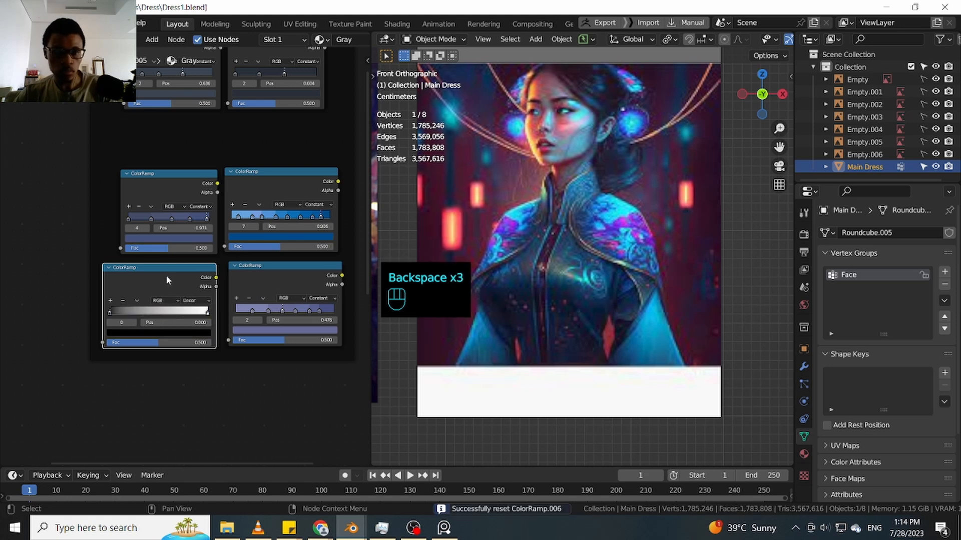
pyautogui.press('e')
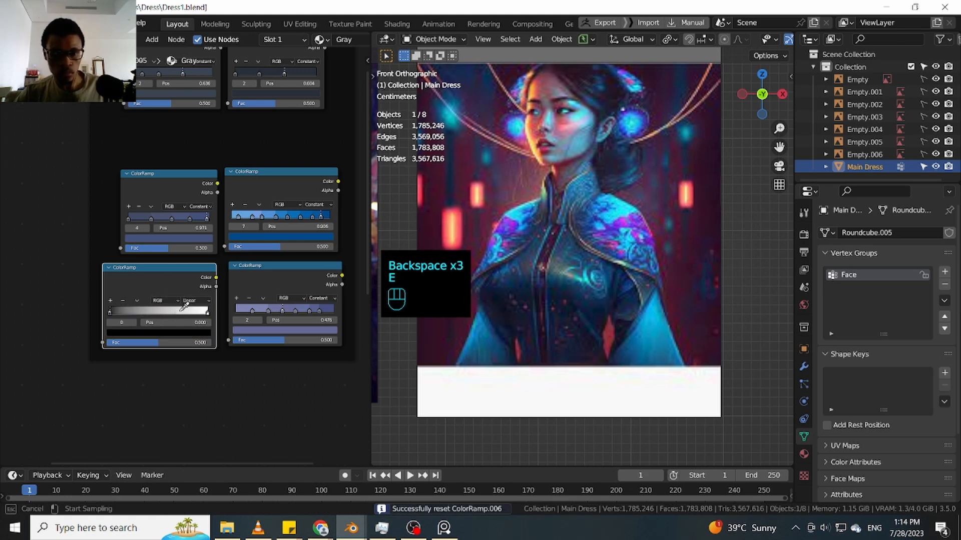
pyautogui.moveTo(658, 328); pyautogui.dragTo(645, 336)
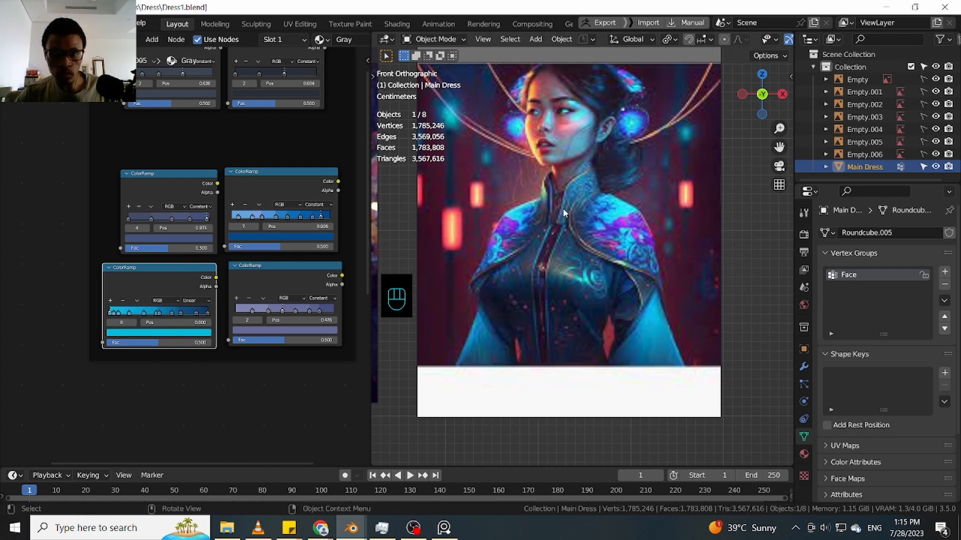
# Set the turquoise sleeve ramp's interpolation to Constant
pyautogui.keyDown('ctrl'); pyautogui.moveTo(564, 232); pyautogui.dragTo(527, 201, button='middle'); pyautogui.keyUp('ctrl')
pyautogui.keyDown('ctrl'); pyautogui.moveTo(182, 298); pyautogui.dragTo(207, 284, button='middle'); pyautogui.keyUp('ctrl')
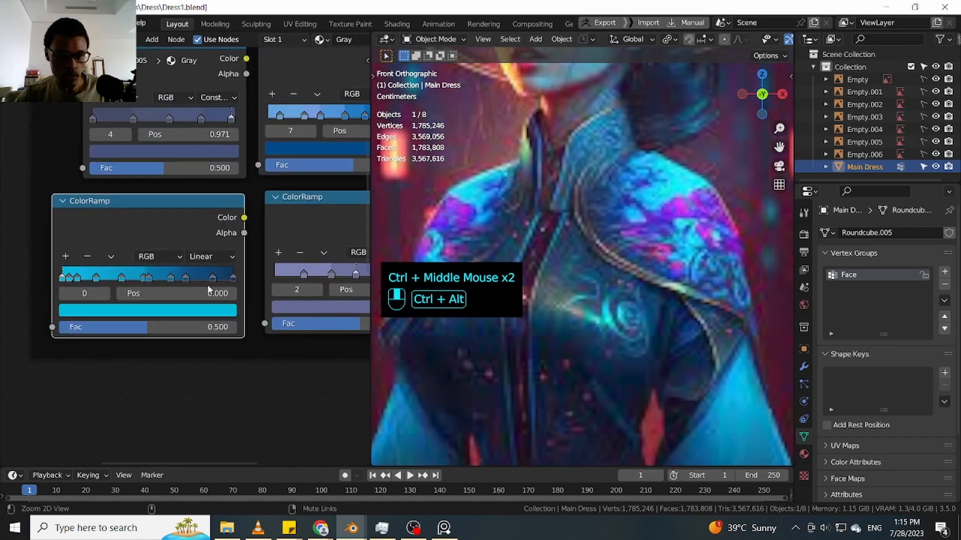
pyautogui.click(223, 258)
pyautogui.click(215, 330)
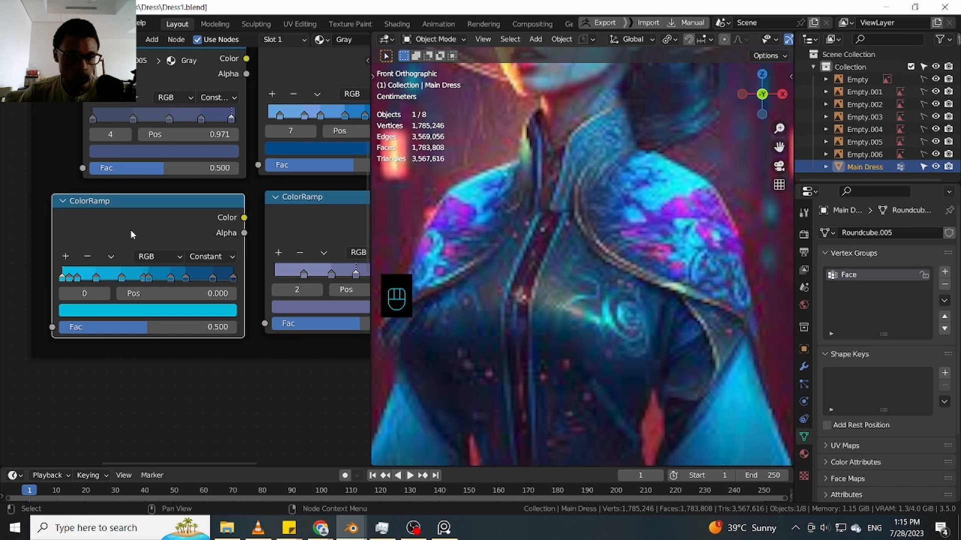
# Delete the crowded stops at the light end and middle of the turquoise ramp
pyautogui.keyDown('ctrl'); pyautogui.moveTo(253, 282); pyautogui.dragTo(242, 326, button='middle'); pyautogui.keyUp('ctrl')
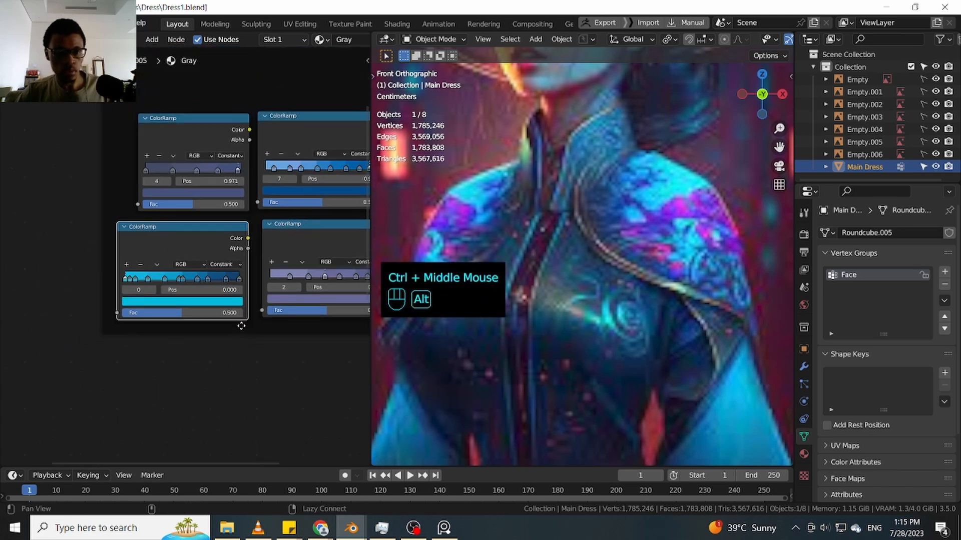
pyautogui.hotkey('alt', 'shift')
pyautogui.keyDown('ctrl'); pyautogui.moveTo(135, 274); pyautogui.dragTo(130, 323, button='middle'); pyautogui.keyUp('ctrl')
pyautogui.click(131, 189)
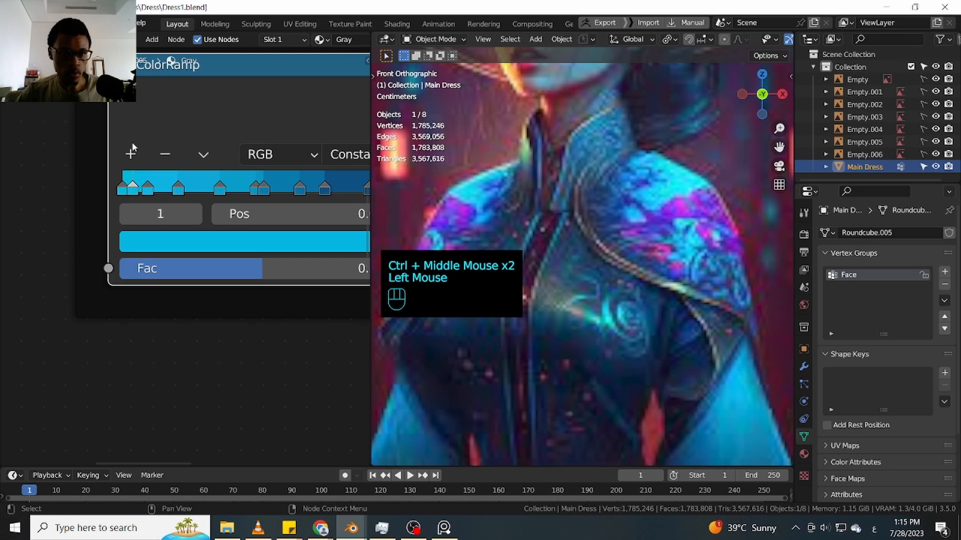
pyautogui.click(165, 157)
pyautogui.click(150, 191)
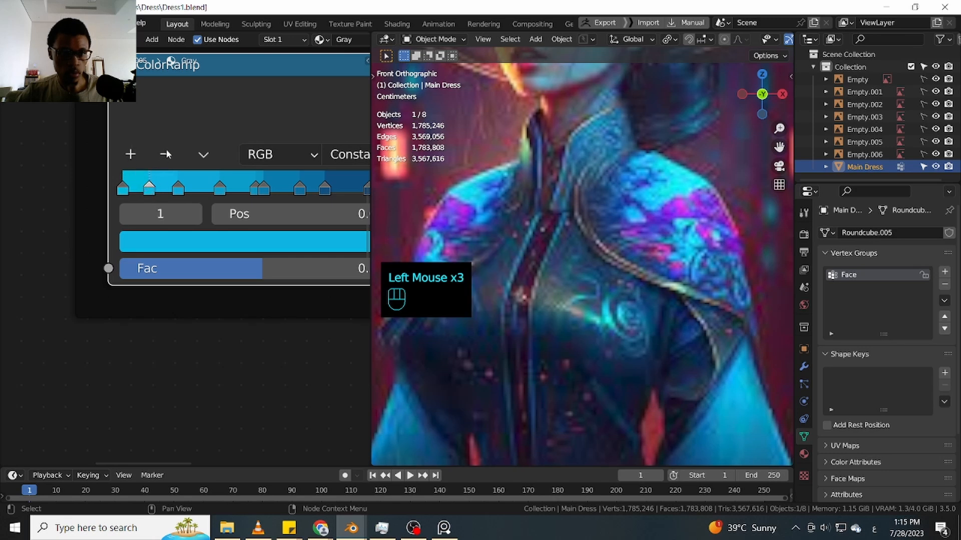
pyautogui.click(165, 155)
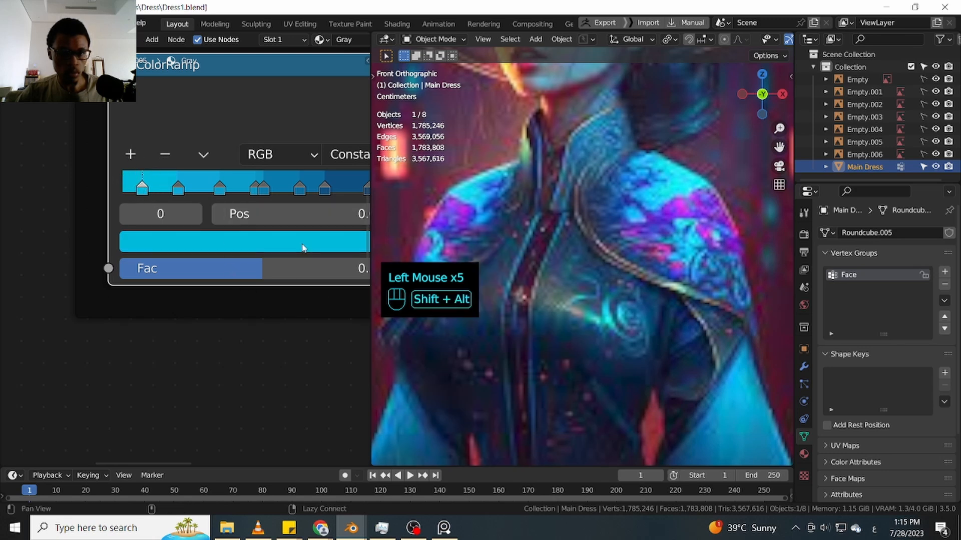
pyautogui.keyDown('shift'); pyautogui.moveTo(254, 189); pyautogui.dragTo(203, 255, button='middle'); pyautogui.keyUp('shift')
pyautogui.click(203, 255)
pyautogui.click(123, 221)
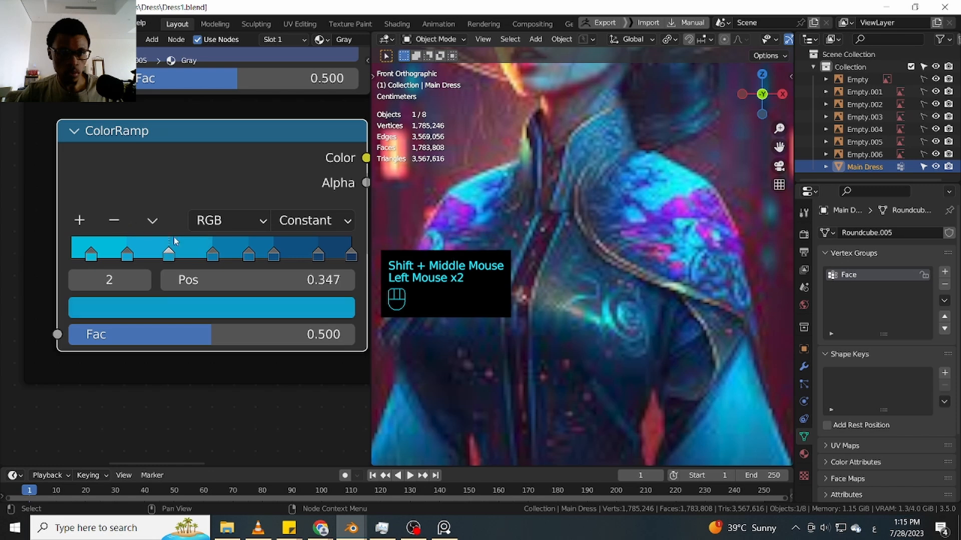
# Space the turquoise ramp's remaining stops evenly, moving stop 6 to about 0.8
pyautogui.click(207, 256)
pyautogui.moveTo(248, 258); pyautogui.dragTo(279, 255)
pyautogui.keyDown('ctrl'); pyautogui.moveTo(273, 204); pyautogui.dragTo(305, 205, button='middle'); pyautogui.keyUp('ctrl')
pyautogui.moveTo(348, 249); pyautogui.dragTo(267, 253)
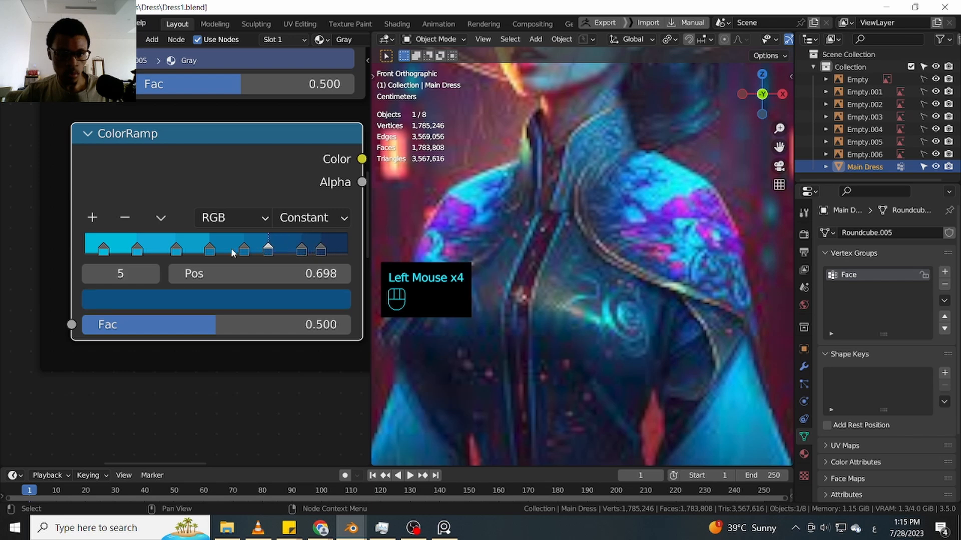
pyautogui.moveTo(137, 250); pyautogui.dragTo(291, 253)
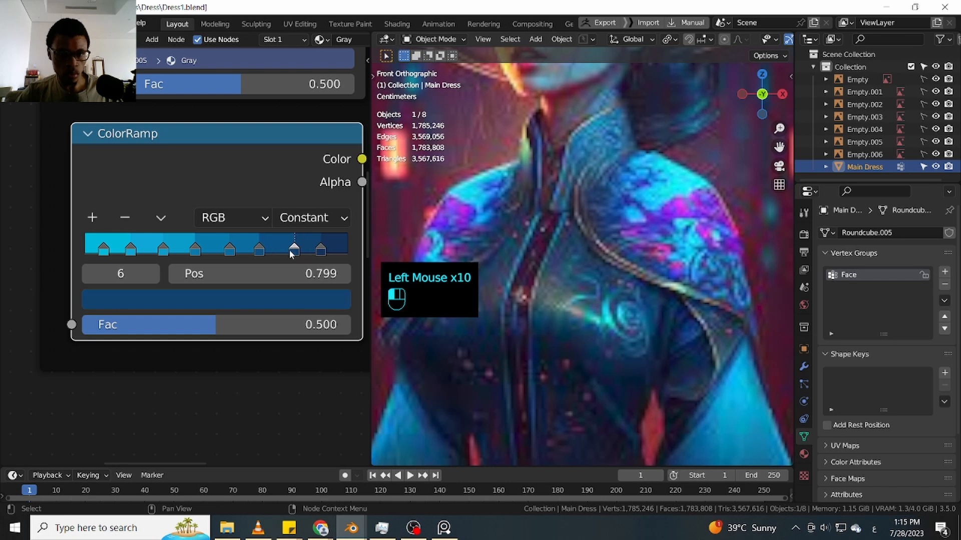
# Duplicate the turquoise Color Ramp node below the original and reset the copy to its default gradient
pyautogui.keyDown('ctrl'); pyautogui.moveTo(217, 372); pyautogui.dragTo(208, 430, button='middle'); pyautogui.keyUp('ctrl')
pyautogui.keyDown('ctrl'); pyautogui.moveTo(209, 403); pyautogui.dragTo(207, 443, button='middle'); pyautogui.keyUp('ctrl')
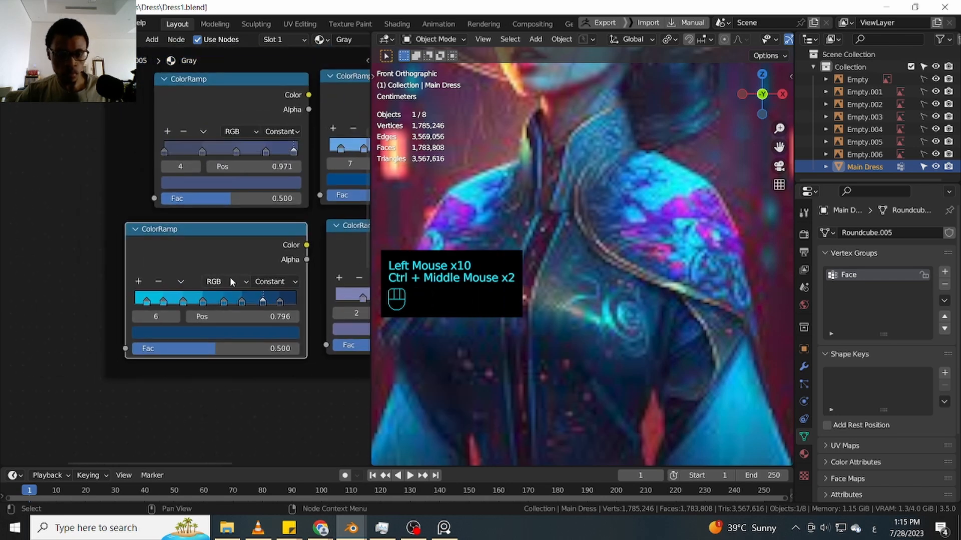
pyautogui.hotkey('shift', 'd')
pyautogui.click(236, 414)
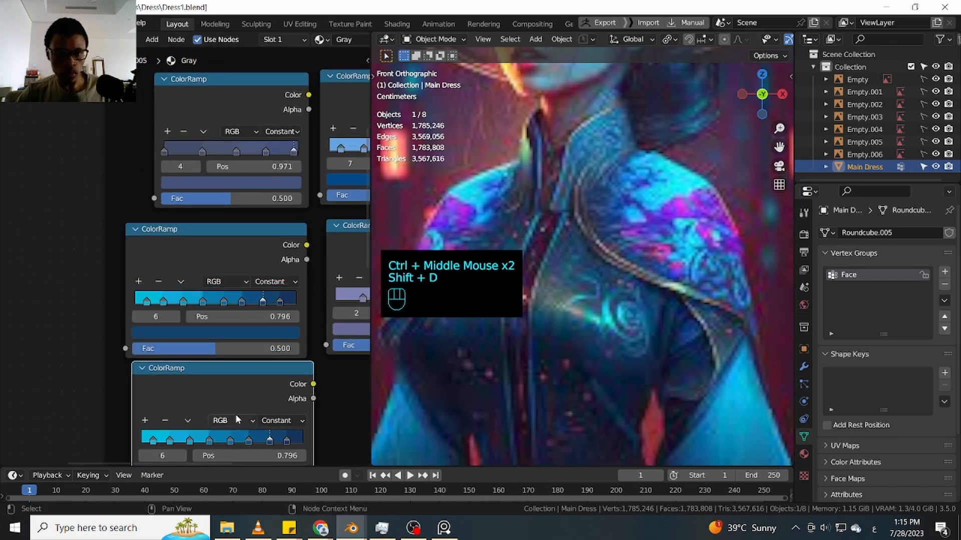
pyautogui.click(241, 381)
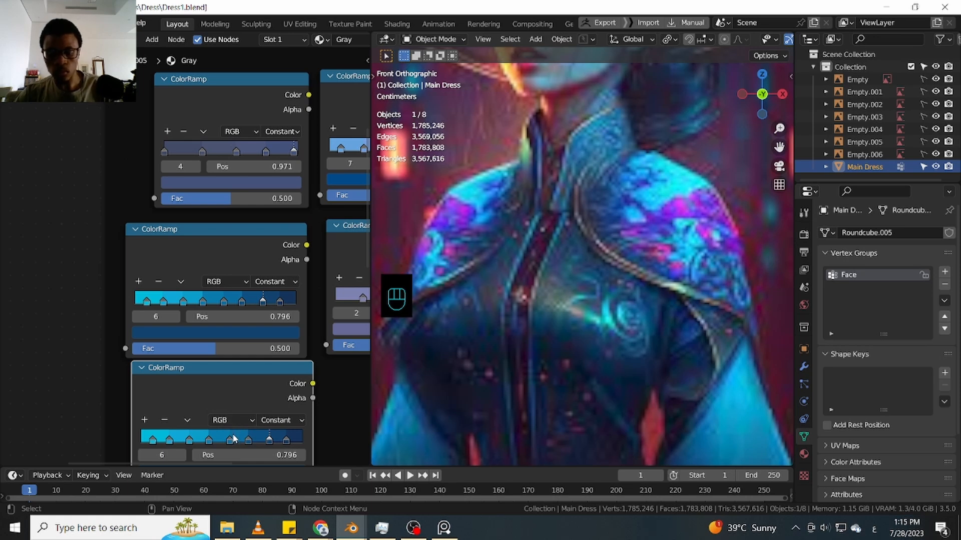
pyautogui.press('BackSpace')
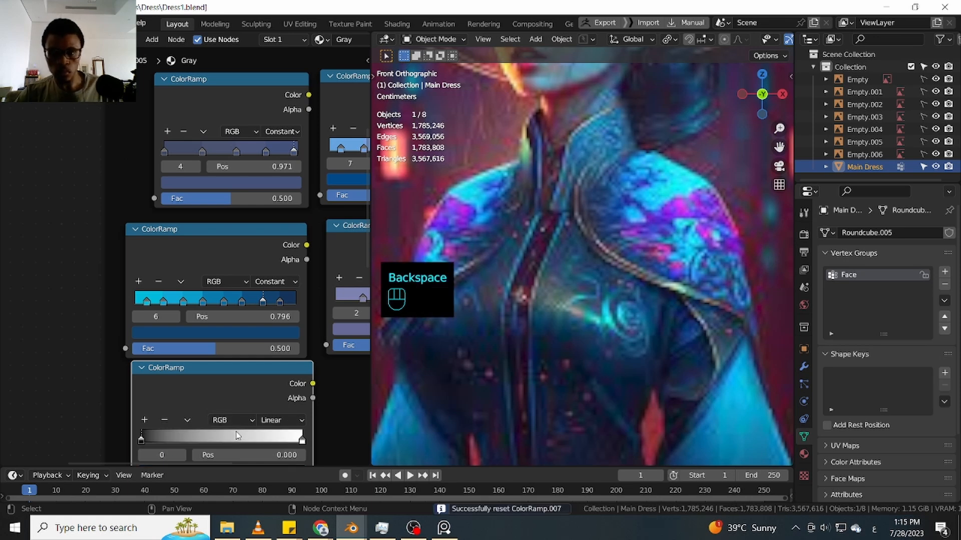
# Sample the purple-to-cyan shades of the dress's floral shoulder into the reset Color Ramp
pyautogui.press('e')
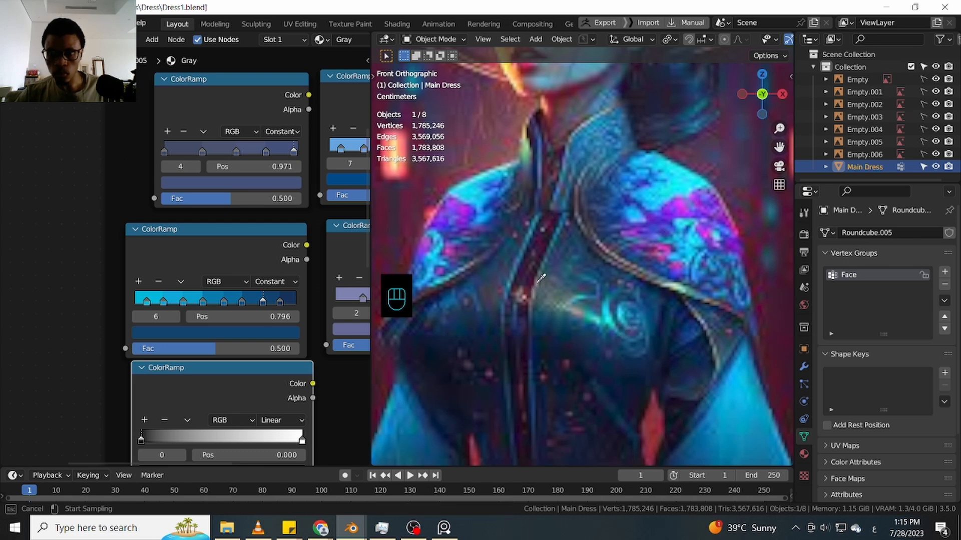
pyautogui.moveTo(680, 209); pyautogui.dragTo(691, 238)
pyautogui.keyDown('shift'); pyautogui.moveTo(334, 422); pyautogui.dragTo(326, 330, button='middle'); pyautogui.keyUp('shift')
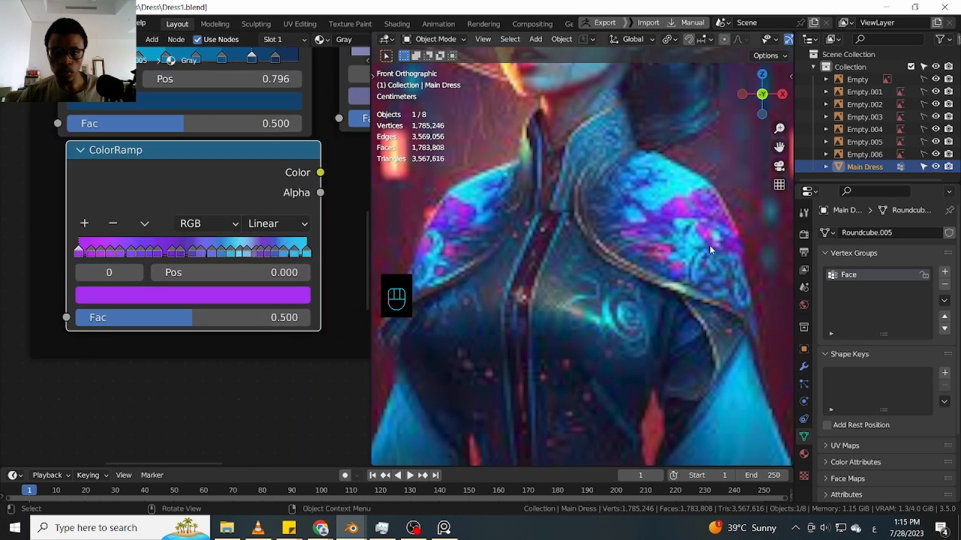
# Duplicate the purple-to-cyan Color Ramp node beside the original and reset the copy to its default gradient
pyautogui.keyDown('shift'); pyautogui.moveTo(503, 296); pyautogui.dragTo(590, 287, button='middle'); pyautogui.keyUp('shift')
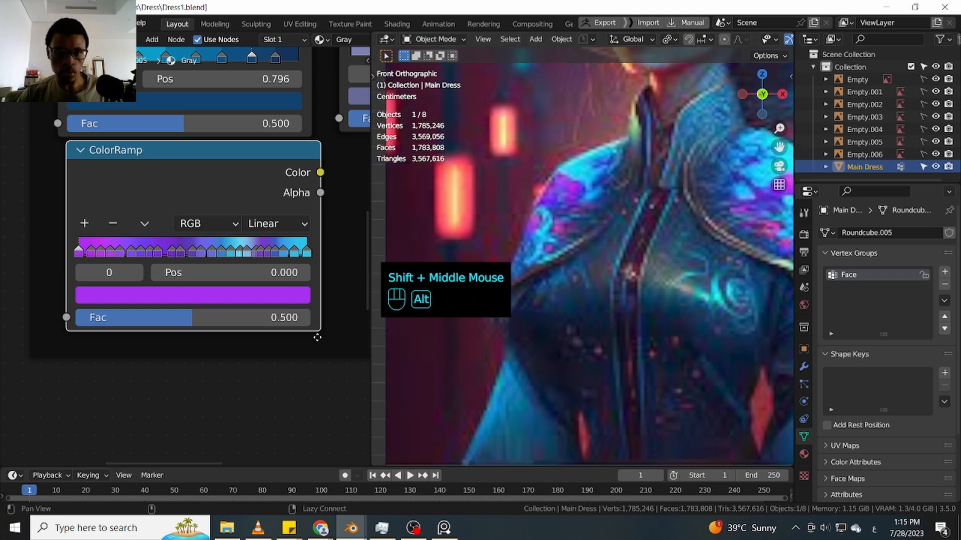
pyautogui.keyDown('ctrl'); pyautogui.moveTo(315, 345); pyautogui.dragTo(231, 411, button='middle'); pyautogui.keyUp('ctrl')
pyautogui.hotkey('shift', 'd')
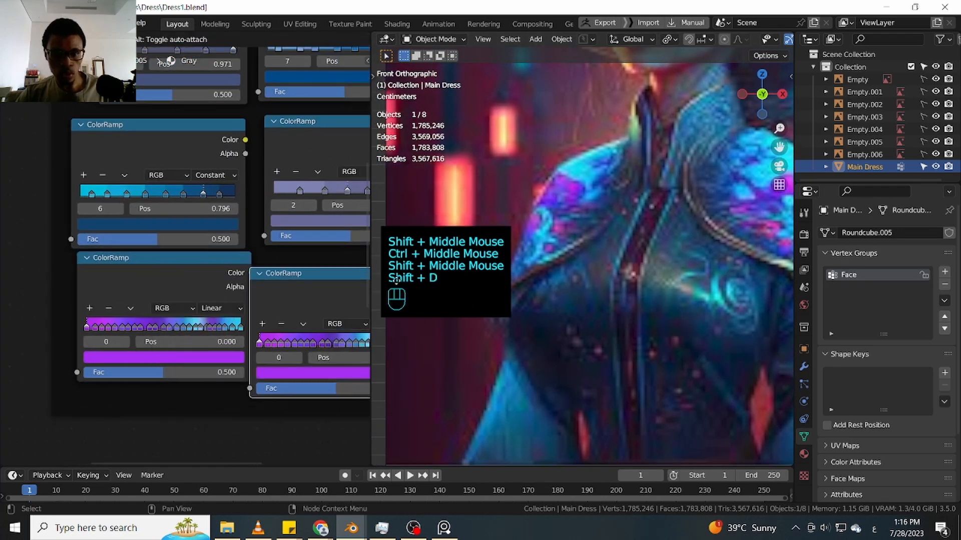
pyautogui.click(244, 270)
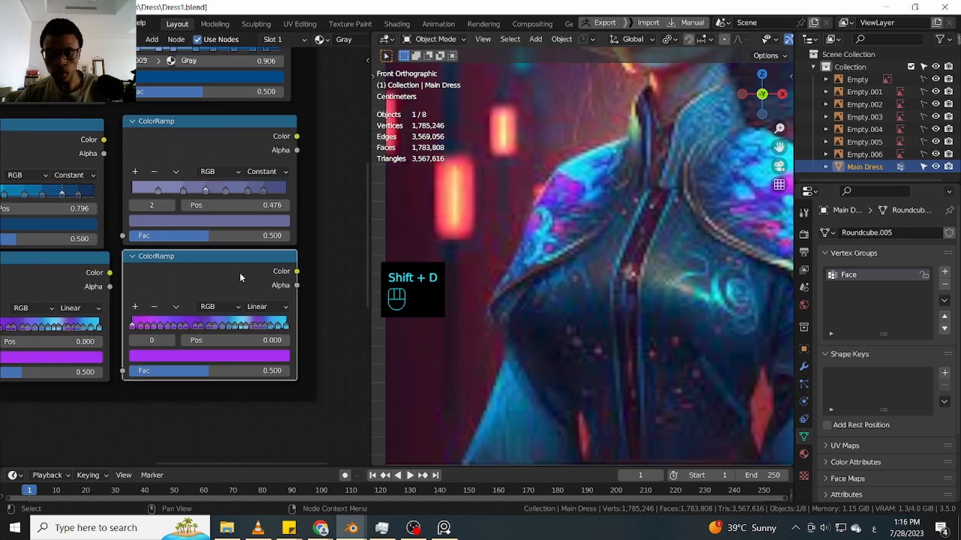
pyautogui.press('BackSpace')
# Sample the dark navy shades across the dress's bodice into the reset Color Ramp
pyautogui.press('e')
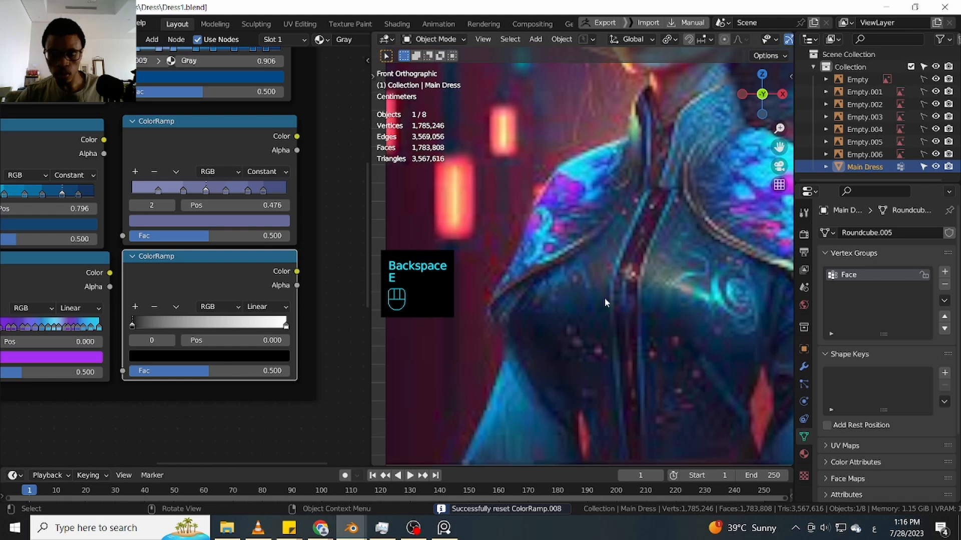
pyautogui.press('e')
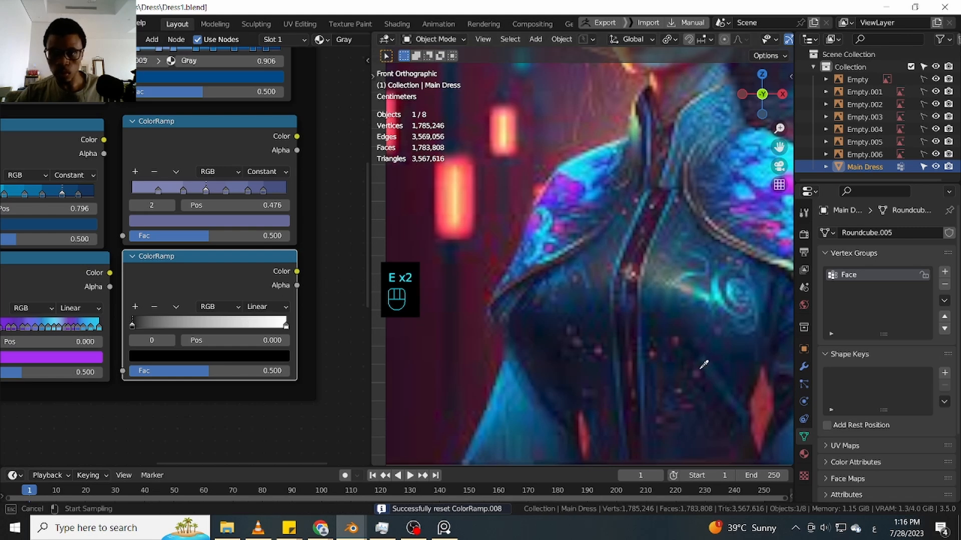
pyautogui.moveTo(704, 365)
pyautogui.mouseDown()
pyautogui.moveTo(676, 392)
pyautogui.moveTo(538, 336)
pyautogui.moveTo(538, 345)
pyautogui.mouseUp()
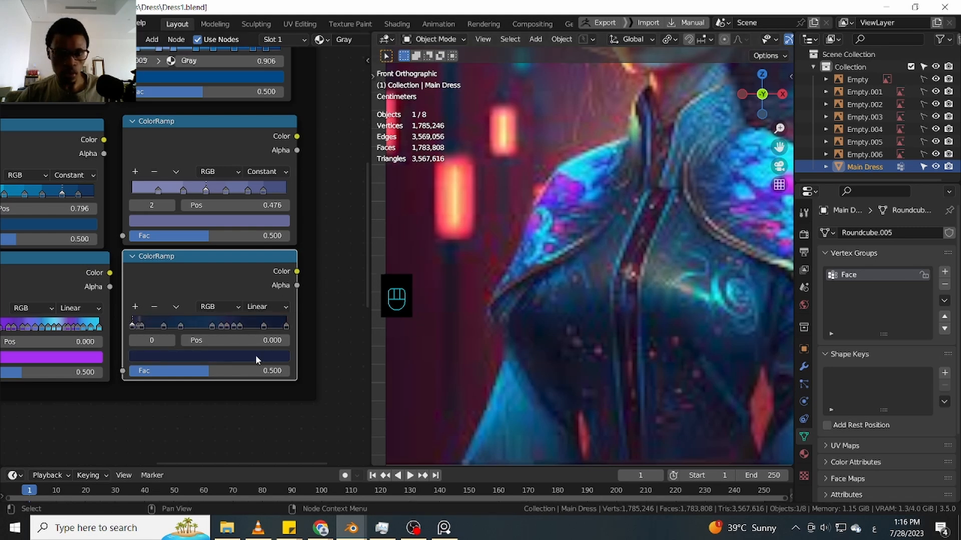
# Set the interpolation of both the purple-to-cyan and the dark navy ramps to Constant
pyautogui.keyDown('ctrl'); pyautogui.moveTo(343, 305); pyautogui.dragTo(513, 285, button='middle'); pyautogui.keyUp('ctrl')
pyautogui.keyDown('ctrl'); pyautogui.moveTo(311, 323); pyautogui.dragTo(239, 306, button='middle'); pyautogui.keyUp('ctrl')
pyautogui.click(229, 251)
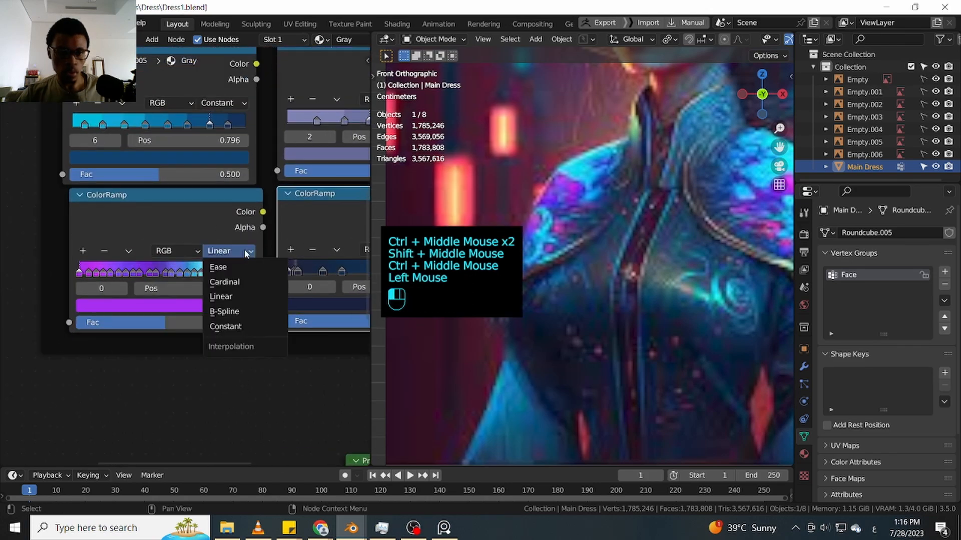
pyautogui.click(239, 326)
pyautogui.keyDown('shift'); pyautogui.moveTo(287, 353); pyautogui.dragTo(230, 388, button='middle'); pyautogui.keyUp('shift')
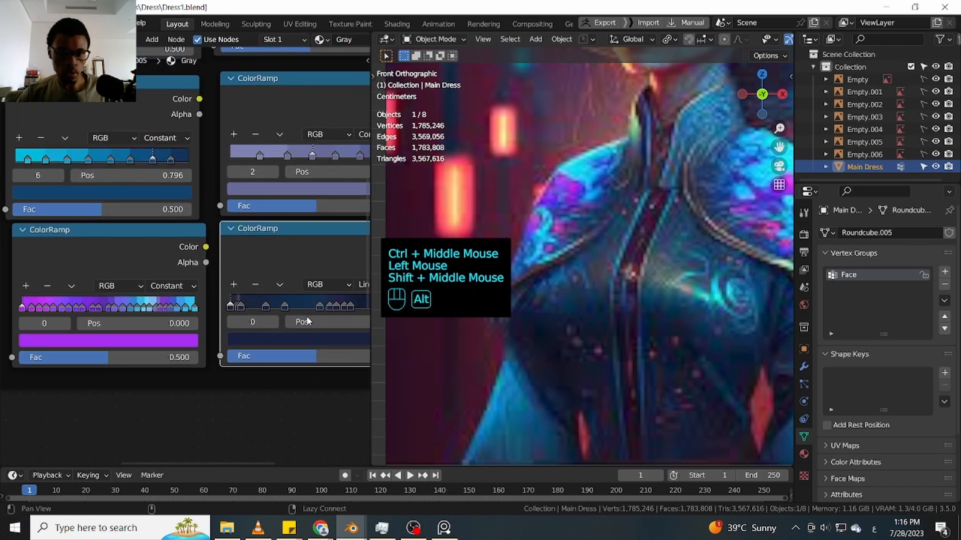
pyautogui.keyDown('shift'); pyautogui.moveTo(319, 273); pyautogui.dragTo(261, 272, button='middle'); pyautogui.keyUp('shift')
pyautogui.click(315, 283)
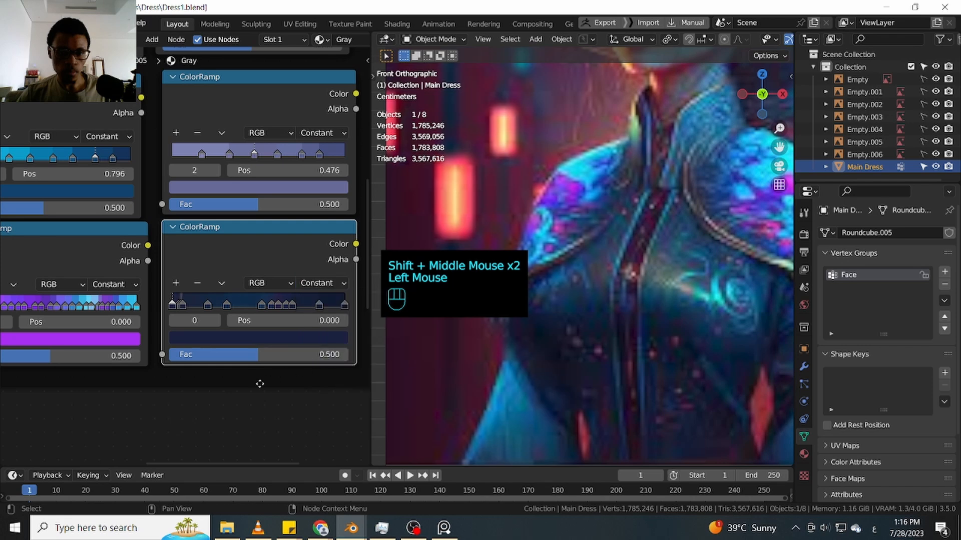
# Delete the crowded magenta stops following stop 1 in the purple-to-cyan ramp
pyautogui.moveTo(158, 443); pyautogui.dragTo(143, 370, button='middle')
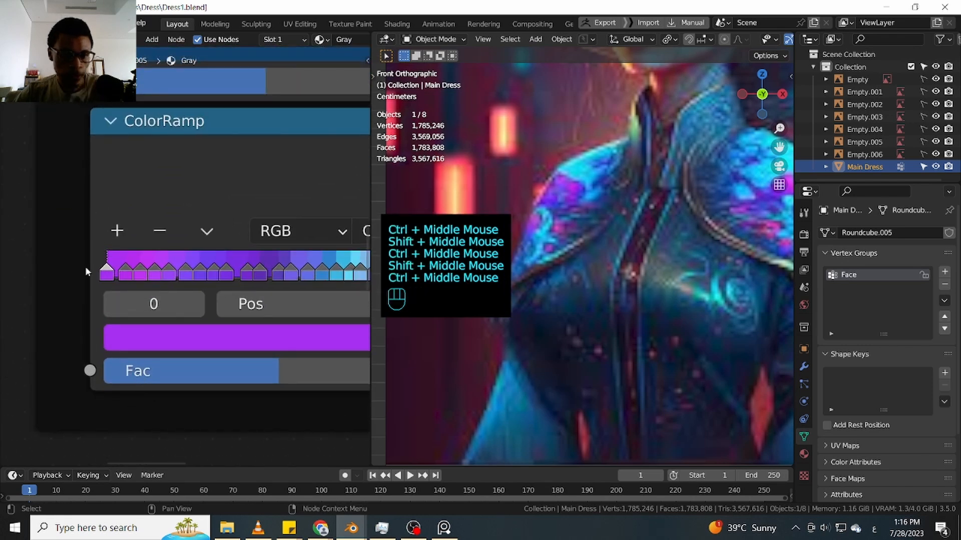
pyautogui.click(122, 274)
pyautogui.moveTo(121, 273); pyautogui.dragTo(113, 272)
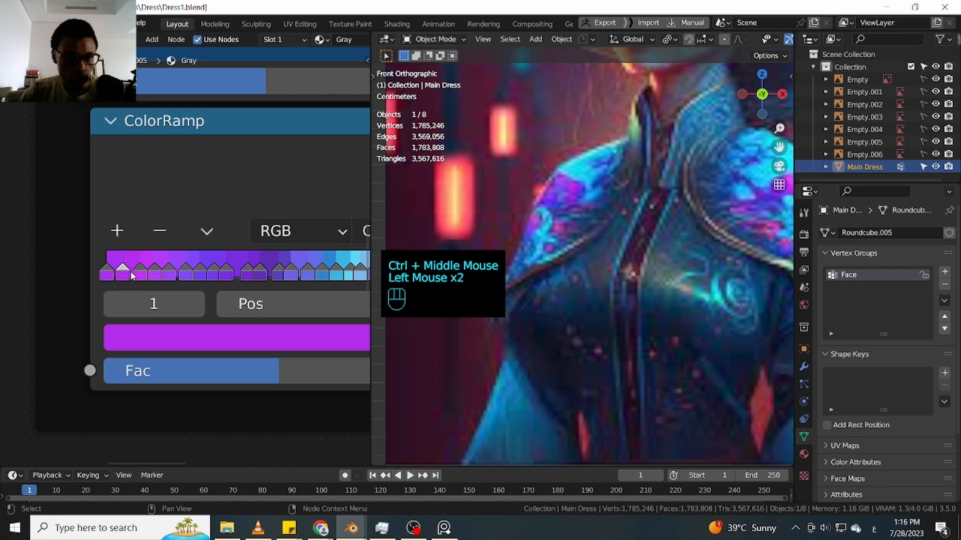
pyautogui.click(136, 275)
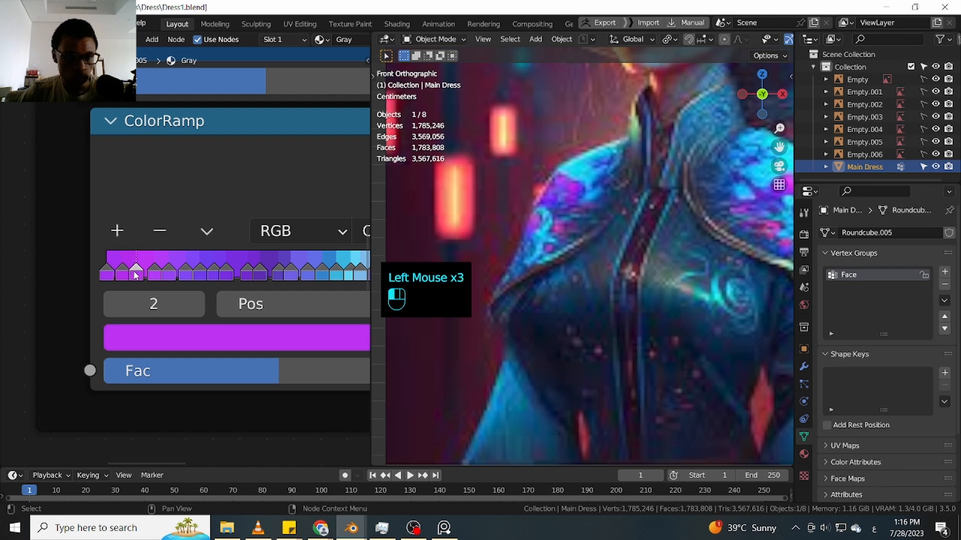
pyautogui.click(152, 230)
pyautogui.click(160, 231)
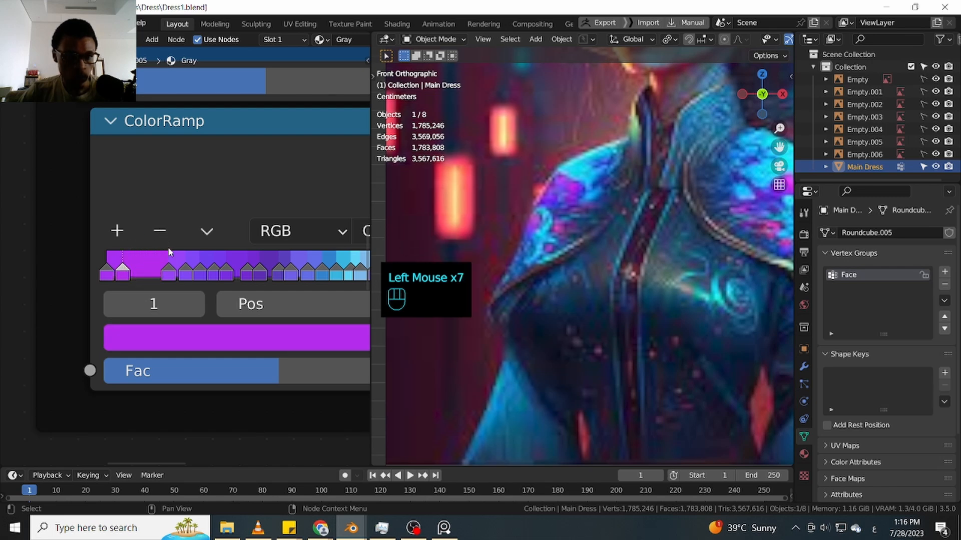
# Space out the purple stops in the first half of the purple-to-cyan ramp and delete a redundant one
pyautogui.moveTo(171, 276); pyautogui.dragTo(249, 276)
pyautogui.click(211, 267)
pyautogui.click(160, 232)
pyautogui.click(262, 276)
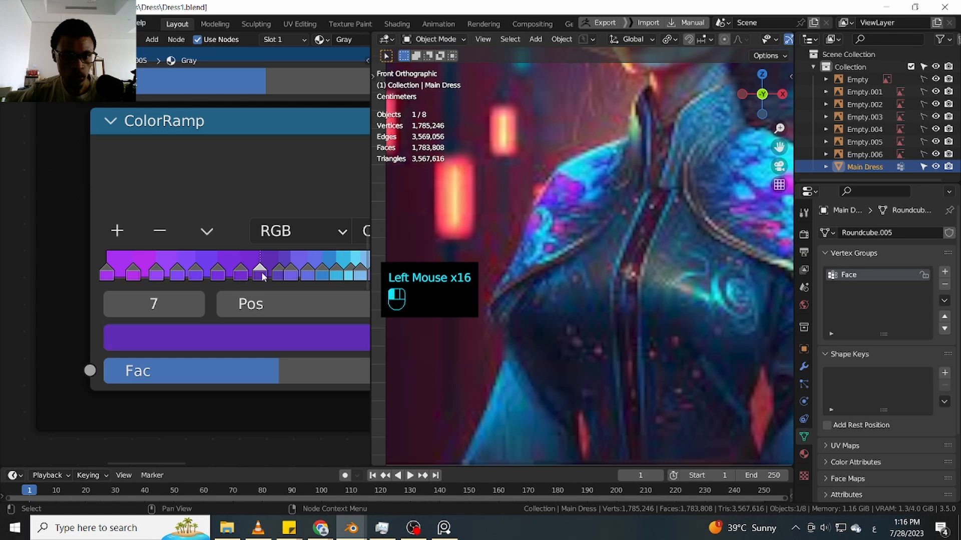
pyautogui.click(281, 275)
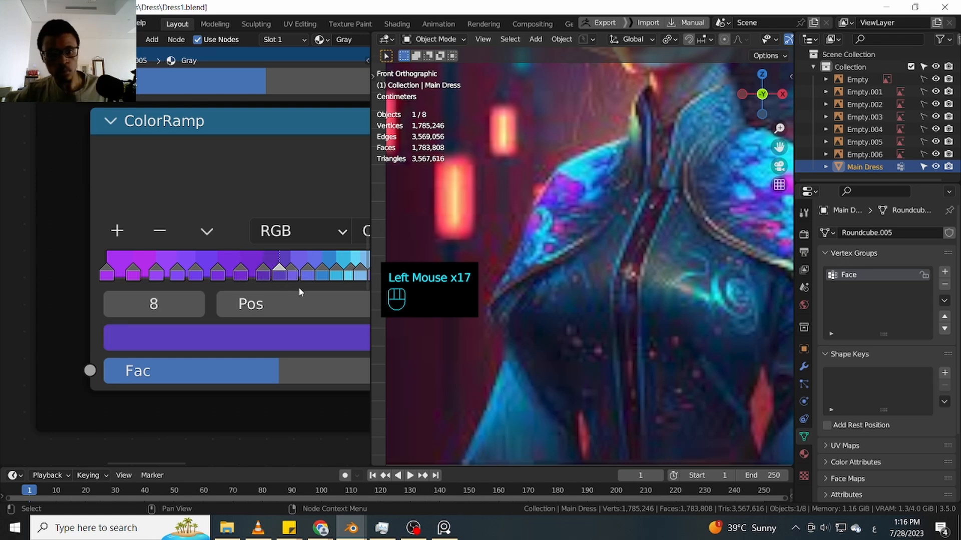
# Delete the redundant cyan stop at the end of the purple-to-cyan ramp and spread the blue stops before it, placing them at 0.920 and 0.867
pyautogui.keyDown('shift'); pyautogui.moveTo(324, 289); pyautogui.dragTo(236, 295, button='middle'); pyautogui.keyUp('shift')
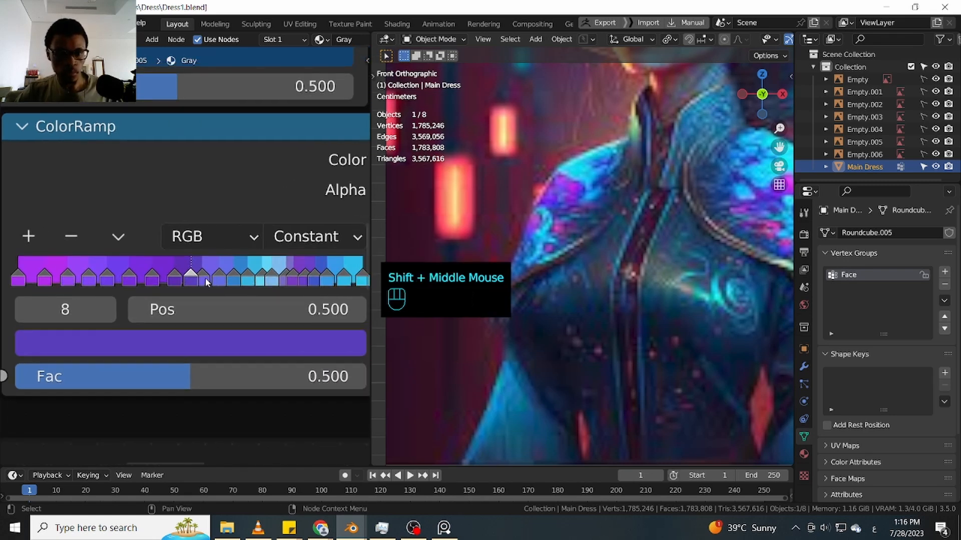
pyautogui.click(207, 277)
pyautogui.keyDown('shift'); pyautogui.moveTo(358, 280); pyautogui.dragTo(302, 286, button='middle'); pyautogui.keyUp('shift')
pyautogui.moveTo(305, 287); pyautogui.dragTo(299, 287)
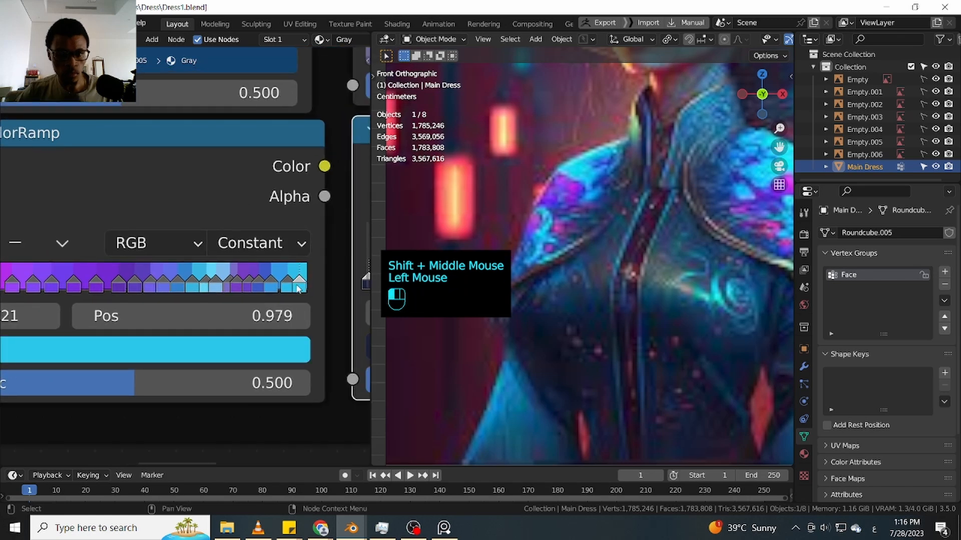
pyautogui.keyDown('shift'); pyautogui.moveTo(102, 198); pyautogui.dragTo(141, 206, button='middle'); pyautogui.keyUp('shift')
pyautogui.click(56, 249)
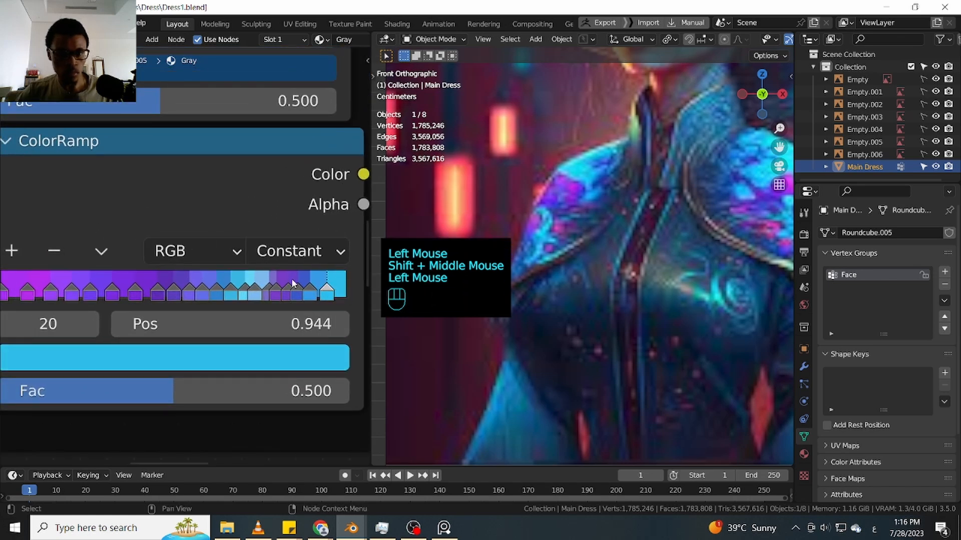
pyautogui.moveTo(325, 294); pyautogui.dragTo(333, 294)
pyautogui.click(316, 293)
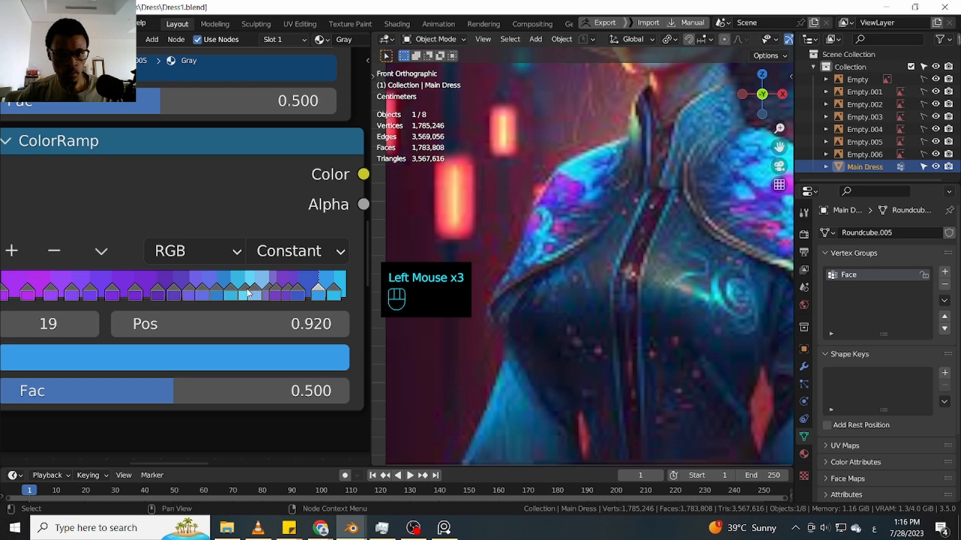
pyautogui.click(307, 295)
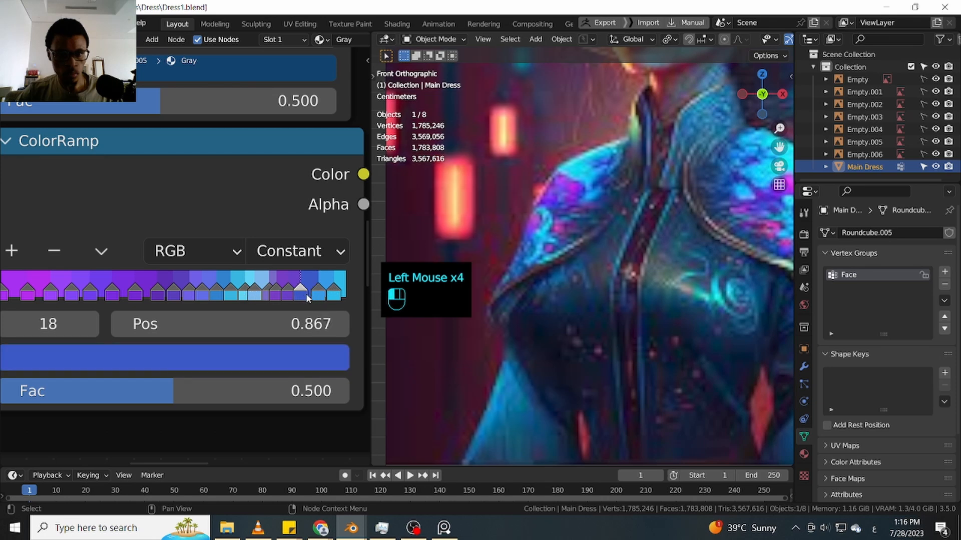
# Delete surplus stops near the cyan end of the ramp and move the violet stops from there in among the purples
pyautogui.keyDown('shift'); pyautogui.moveTo(276, 202); pyautogui.dragTo(221, 196, button='middle'); pyautogui.keyUp('shift')
pyautogui.click(80, 251)
pyautogui.moveTo(272, 293); pyautogui.dragTo(124, 299)
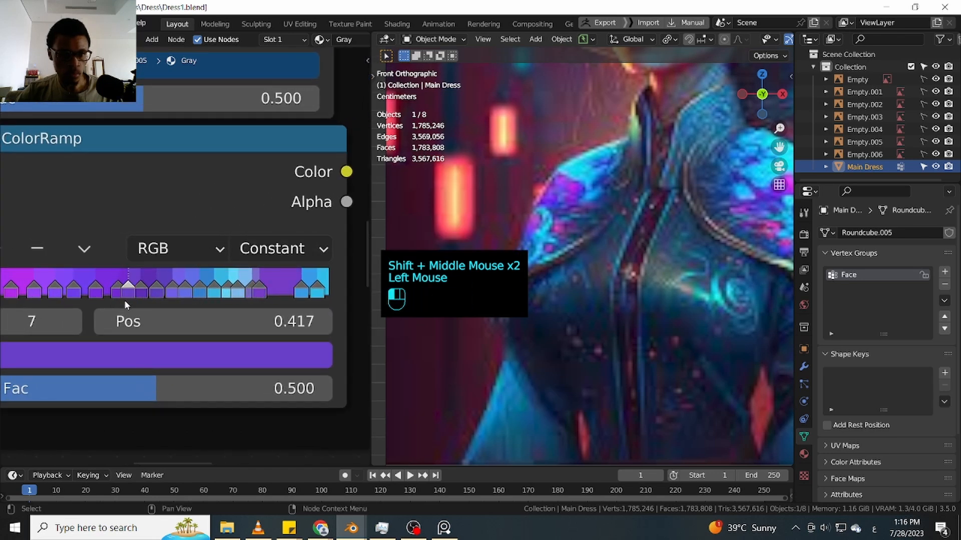
pyautogui.click(42, 248)
pyautogui.moveTo(255, 289); pyautogui.dragTo(104, 295)
pyautogui.click(94, 289)
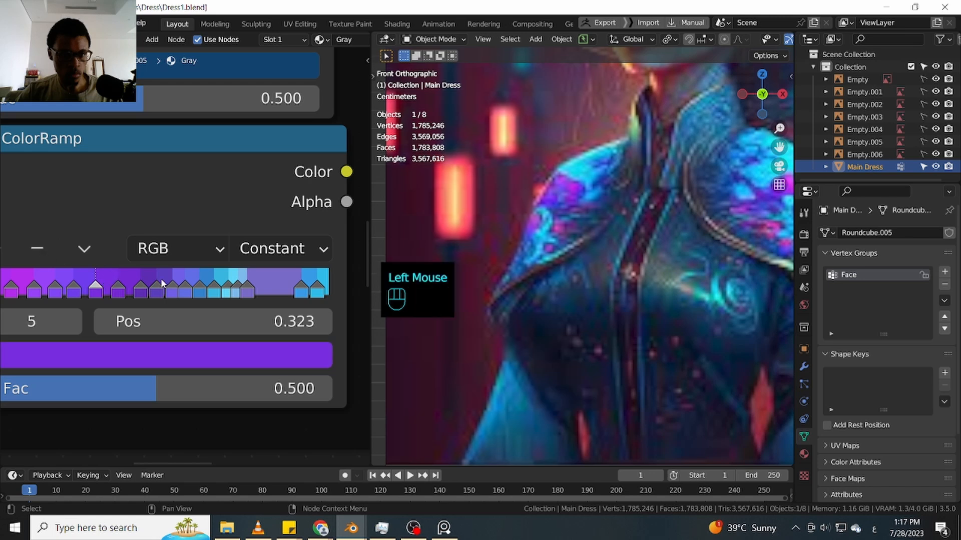
# Move the lavender stop from beside the light blue shades to the start of the purple-to-cyan ramp
pyautogui.keyDown('ctrl'); pyautogui.moveTo(225, 197); pyautogui.dragTo(233, 212, button='middle'); pyautogui.keyUp('ctrl')
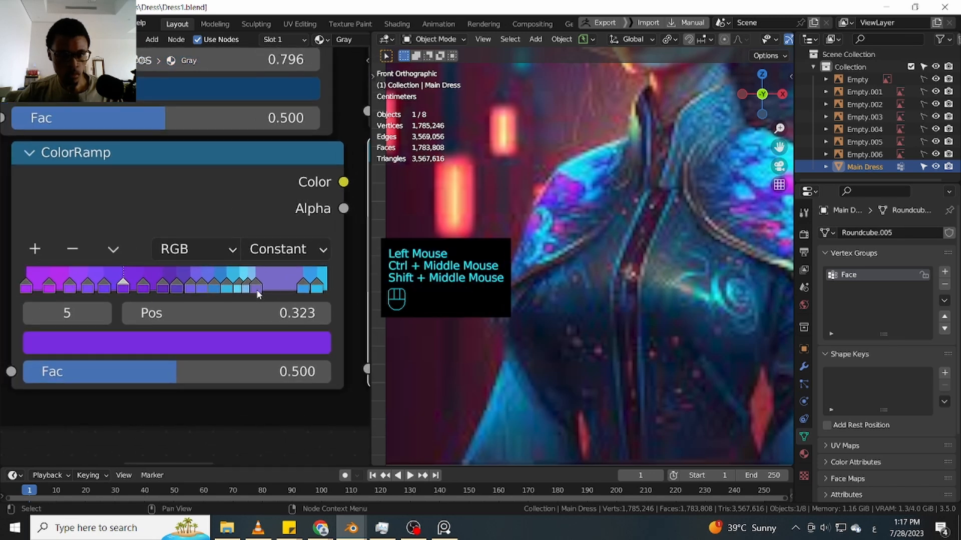
pyautogui.click(246, 292)
pyautogui.click(170, 293)
pyautogui.click(161, 291)
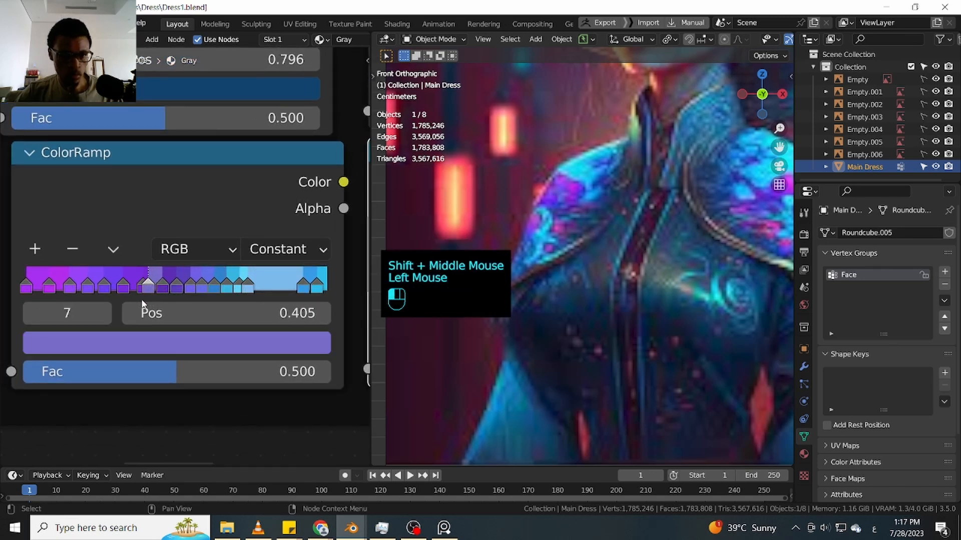
pyautogui.click(102, 289)
pyautogui.moveTo(88, 303); pyautogui.dragTo(186, 304)
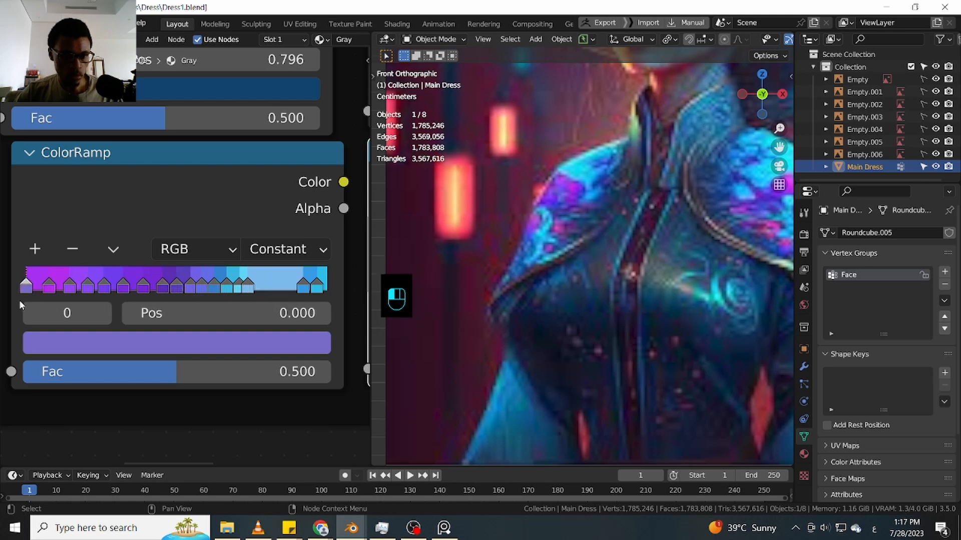
# Place the lavender stop among the purple stops and respace the magenta stops, undoing the deletion of the first one
pyautogui.moveTo(19, 301); pyautogui.dragTo(138, 283)
pyautogui.click(45, 289)
pyautogui.click(61, 289)
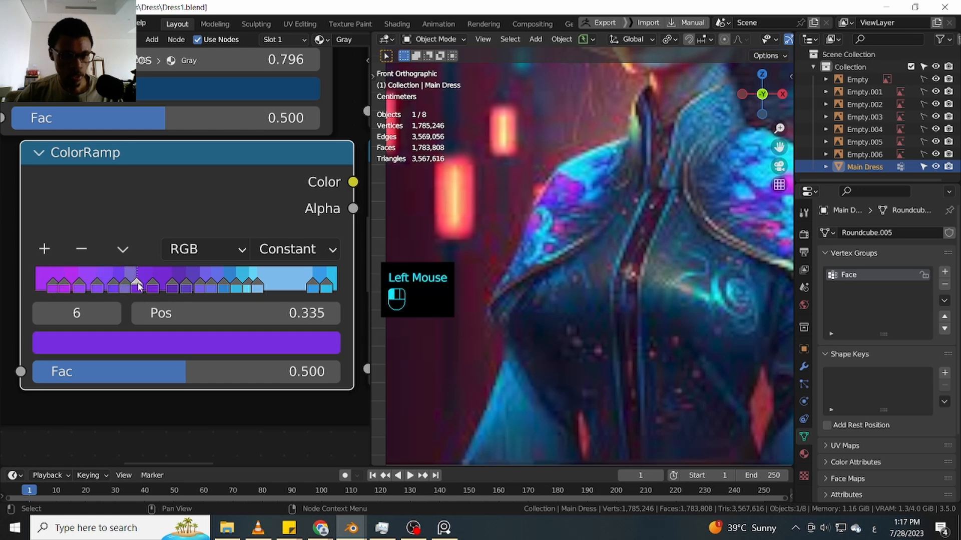
pyautogui.click(47, 289)
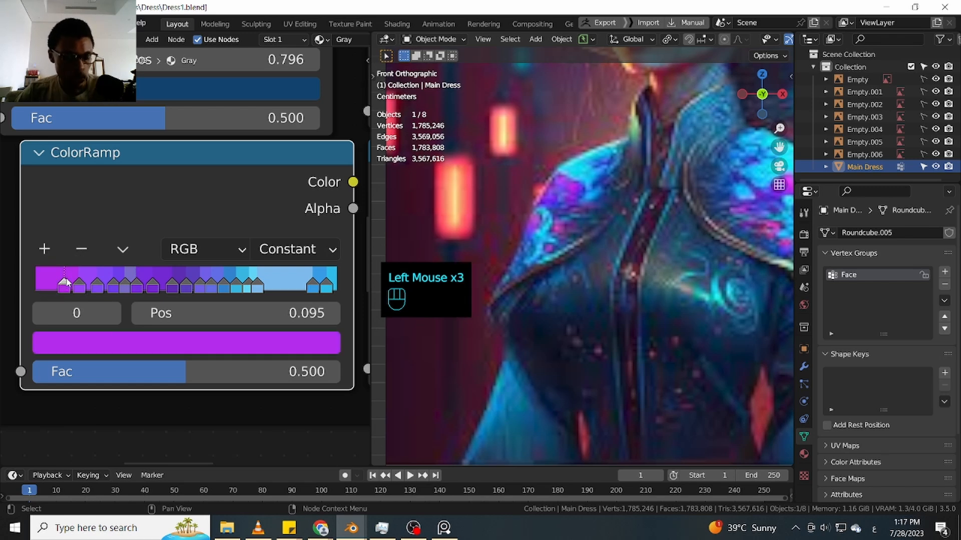
pyautogui.hotkey('ctrl', 'z')
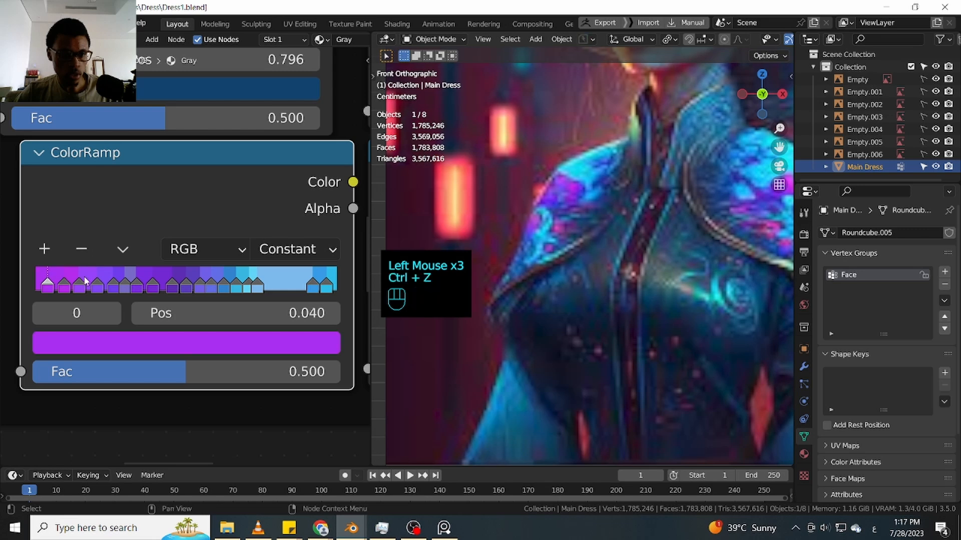
pyautogui.keyDown('ctrl'); pyautogui.click(61, 282); pyautogui.keyUp('ctrl')
# Delete the duplicate cyan stop at the ramp's end and spread the remaining stops evenly, with the lavender stop at 0.315
pyautogui.keyDown('ctrl'); pyautogui.moveTo(88, 238); pyautogui.dragTo(122, 203, button='middle'); pyautogui.keyUp('ctrl')
pyautogui.click(60, 287)
pyautogui.moveTo(216, 293); pyautogui.dragTo(239, 296)
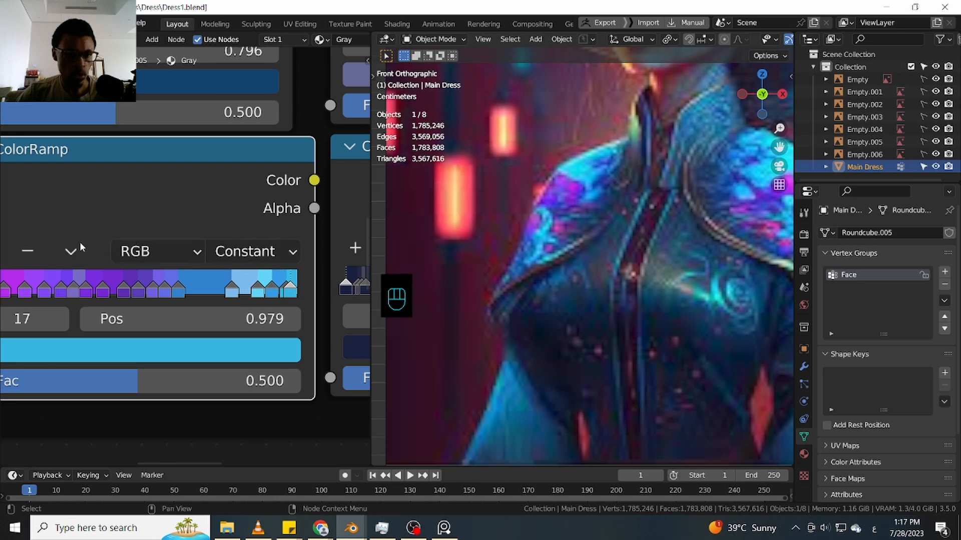
pyautogui.click(27, 253)
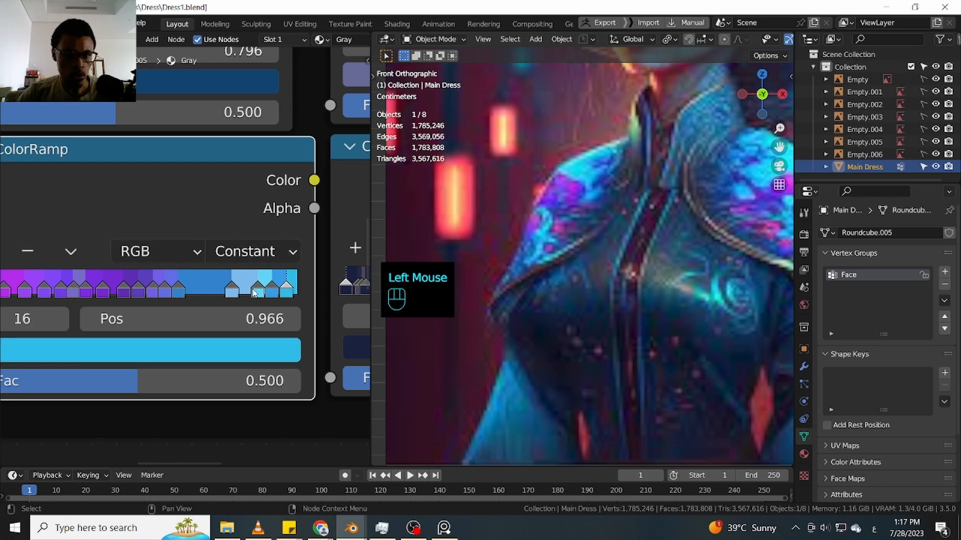
pyautogui.moveTo(254, 293); pyautogui.dragTo(80, 295)
pyautogui.click(215, 295)
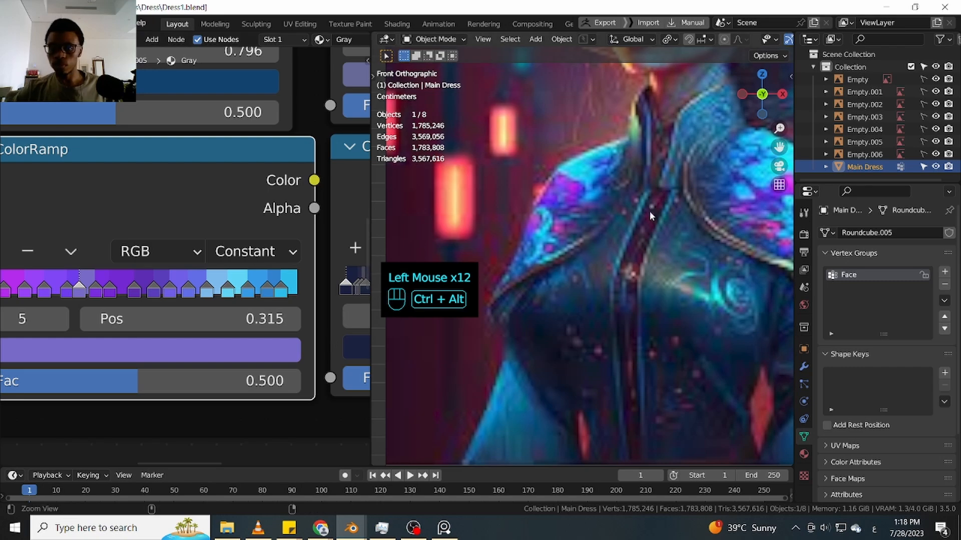
# Examine the blue-and-gold dress reference and the other reference images around the dress model
pyautogui.keyDown('ctrl'); pyautogui.moveTo(649, 211); pyautogui.dragTo(605, 228, button='middle'); pyautogui.keyUp('ctrl')
pyautogui.keyDown('shift'); pyautogui.moveTo(605, 228); pyautogui.dragTo(612, 207, button='middle'); pyautogui.keyUp('shift')
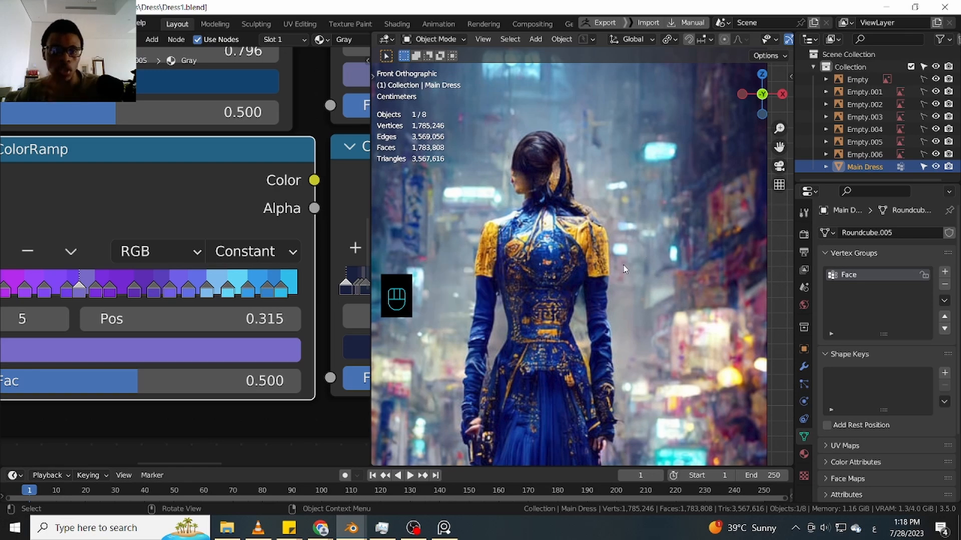
pyautogui.keyDown('ctrl'); pyautogui.moveTo(621, 252); pyautogui.dragTo(640, 283, button='middle'); pyautogui.keyUp('ctrl')
pyautogui.keyDown('shift'); pyautogui.moveTo(640, 283); pyautogui.dragTo(580, 272, button='middle'); pyautogui.keyUp('shift')
pyautogui.keyDown('ctrl'); pyautogui.moveTo(579, 274); pyautogui.dragTo(597, 383, button='middle'); pyautogui.keyUp('ctrl')
pyautogui.keyDown('ctrl'); pyautogui.moveTo(579, 265); pyautogui.dragTo(576, 323, button='middle'); pyautogui.keyUp('ctrl')
pyautogui.keyDown('shift'); pyautogui.moveTo(545, 301); pyautogui.dragTo(603, 251, button='middle'); pyautogui.keyUp('shift')
pyautogui.keyDown('ctrl'); pyautogui.moveTo(265, 234); pyautogui.dragTo(233, 341, button='middle'); pyautogui.keyUp('ctrl')
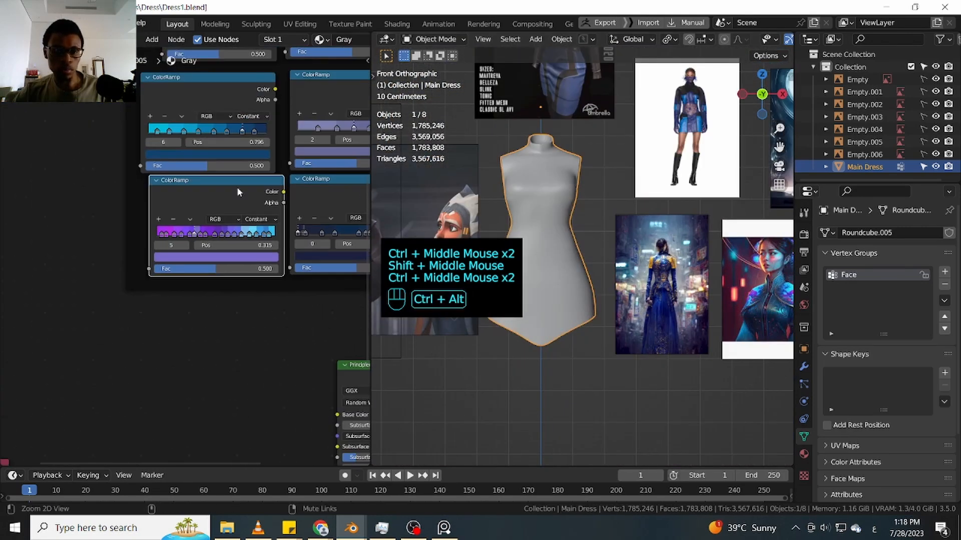
# Separate the crowded stops at the start of the dark navy ramp, placing stop 3 at 0.111 and stop 2 at 0.075
pyautogui.keyDown('shift'); pyautogui.moveTo(290, 197); pyautogui.dragTo(208, 237, button='middle'); pyautogui.keyUp('shift')
pyautogui.keyDown('shift'); pyautogui.moveTo(265, 235); pyautogui.dragTo(206, 238, button='middle'); pyautogui.keyUp('shift')
pyautogui.keyDown('ctrl'); pyautogui.moveTo(274, 250); pyautogui.dragTo(295, 161, button='middle'); pyautogui.keyUp('ctrl')
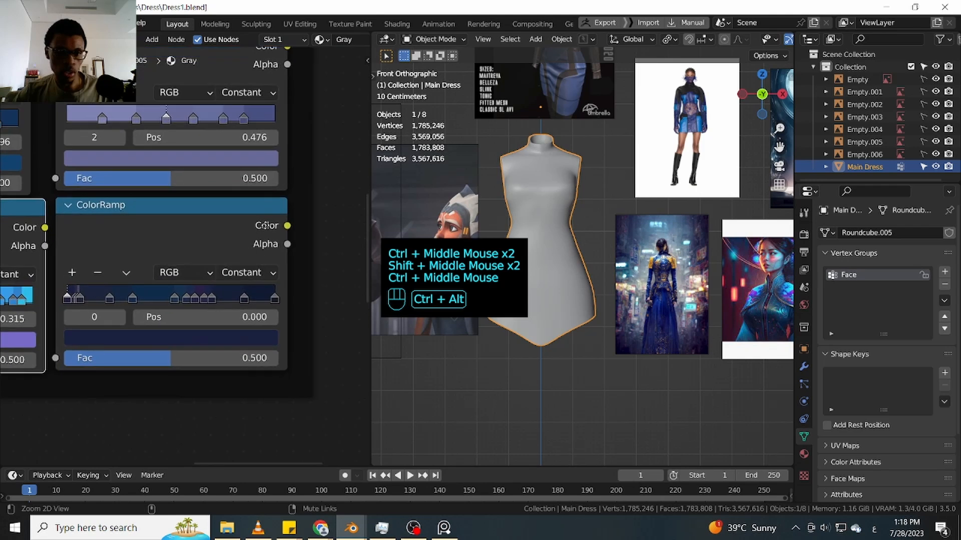
pyautogui.keyDown('ctrl'); pyautogui.moveTo(270, 226); pyautogui.dragTo(263, 198, button='middle'); pyautogui.keyUp('ctrl')
pyautogui.keyDown('shift'); pyautogui.moveTo(205, 239); pyautogui.dragTo(232, 199, button='middle'); pyautogui.keyUp('shift')
pyautogui.keyDown('ctrl'); pyautogui.moveTo(240, 205); pyautogui.dragTo(253, 146, button='middle'); pyautogui.keyUp('ctrl')
pyautogui.keyDown('shift'); pyautogui.moveTo(204, 194); pyautogui.dragTo(221, 188, button='middle'); pyautogui.keyUp('shift')
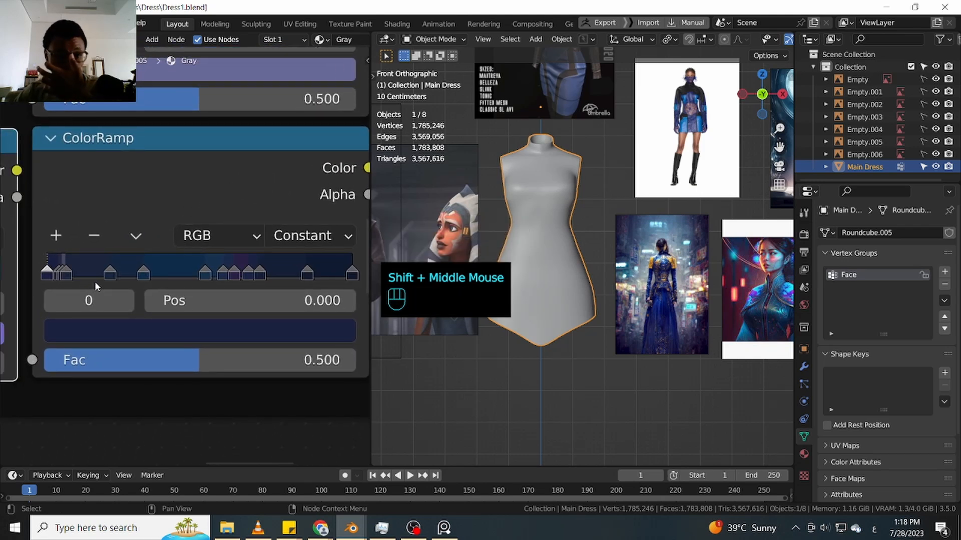
pyautogui.moveTo(68, 277); pyautogui.dragTo(78, 271)
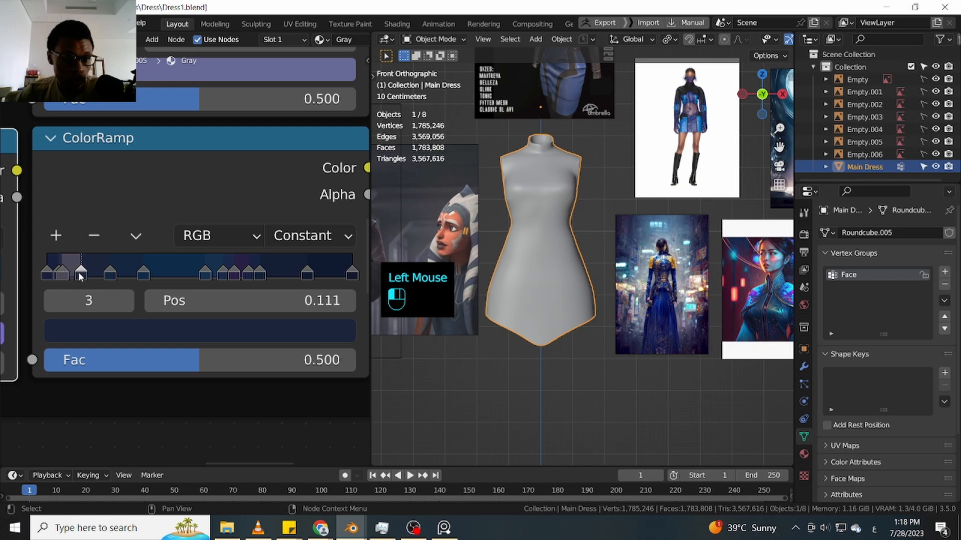
pyautogui.click(68, 276)
pyautogui.click(62, 277)
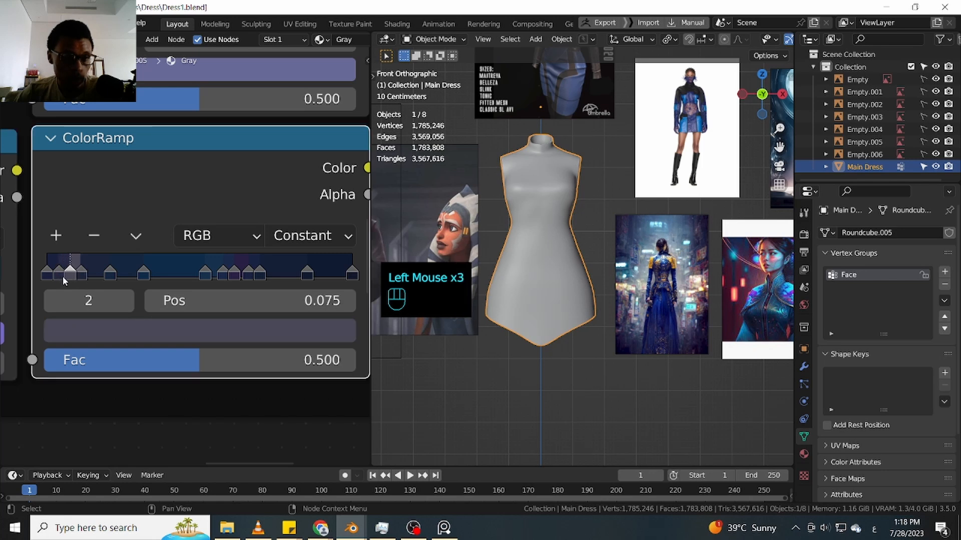
# Delete the near-duplicate navy stops at the start of the dark navy ramp and undo the deletion of its first stop
pyautogui.moveTo(107, 274)
pyautogui.mouseDown()
pyautogui.moveTo(117, 274)
pyautogui.moveTo(61, 276)
pyautogui.moveTo(125, 275)
pyautogui.moveTo(59, 274)
pyautogui.moveTo(128, 271)
pyautogui.moveTo(90, 276)
pyautogui.mouseUp()
pyautogui.click(93, 235)
pyautogui.click(59, 274)
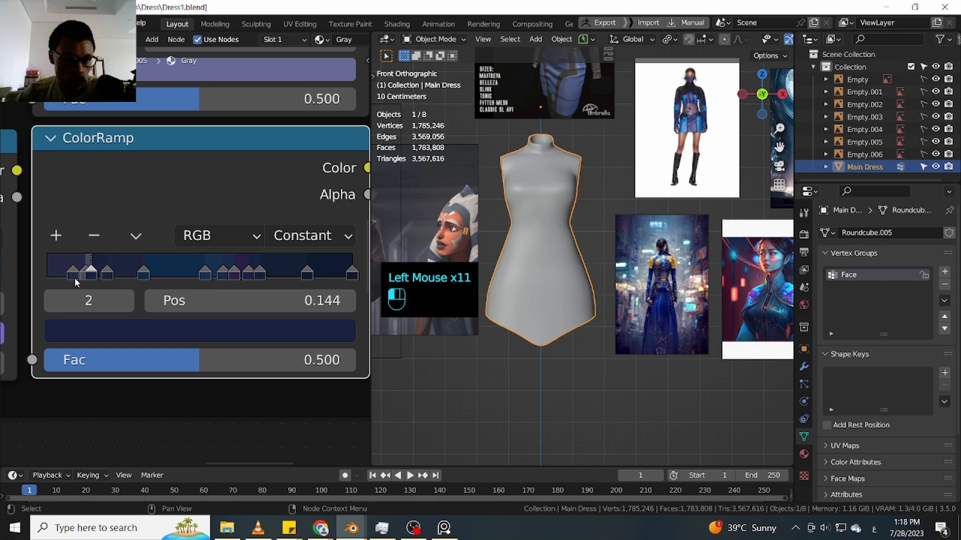
pyautogui.click(94, 236)
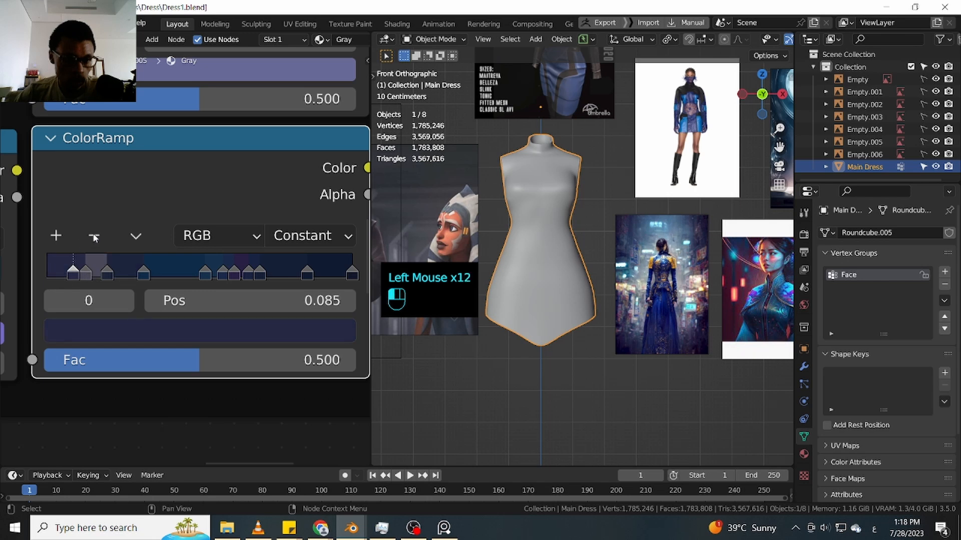
pyautogui.hotkey('ctrl', 'z')
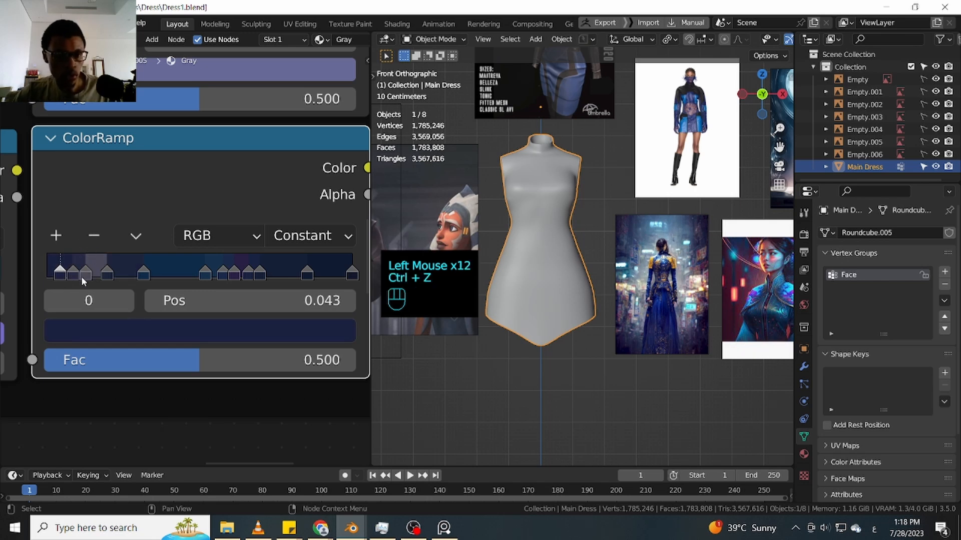
# Distribute the remaining stops evenly along the dark navy ramp, placing stop 8 at 0.715
pyautogui.click(73, 274)
pyautogui.moveTo(73, 275); pyautogui.dragTo(192, 273)
pyautogui.click(127, 270)
pyautogui.moveTo(270, 273)
pyautogui.mouseDown()
pyautogui.moveTo(324, 273)
pyautogui.moveTo(270, 276)
pyautogui.mouseUp()
pyautogui.moveTo(234, 274)
pyautogui.mouseDown()
pyautogui.moveTo(245, 275)
pyautogui.moveTo(180, 274)
pyautogui.moveTo(227, 273)
pyautogui.mouseUp()
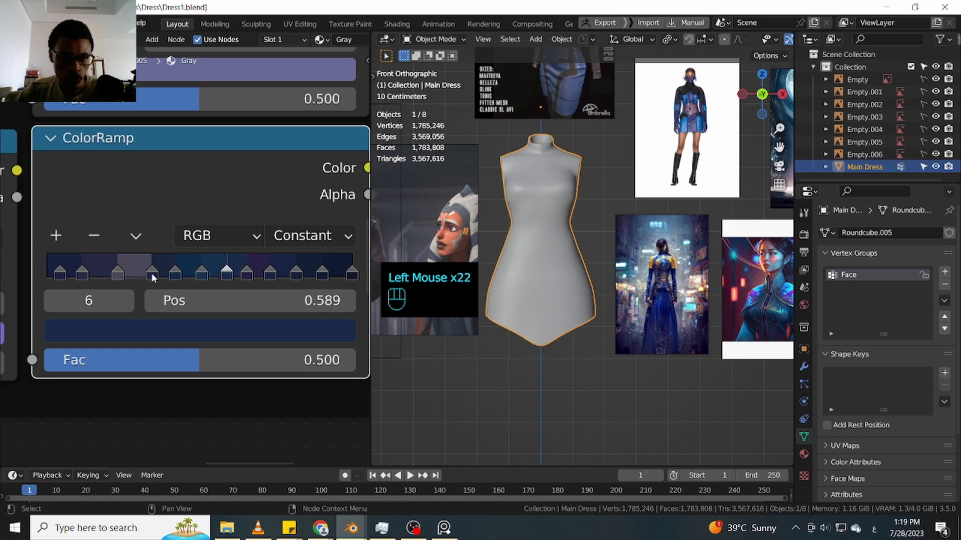
pyautogui.moveTo(151, 273); pyautogui.dragTo(266, 273)
pyautogui.click(246, 274)
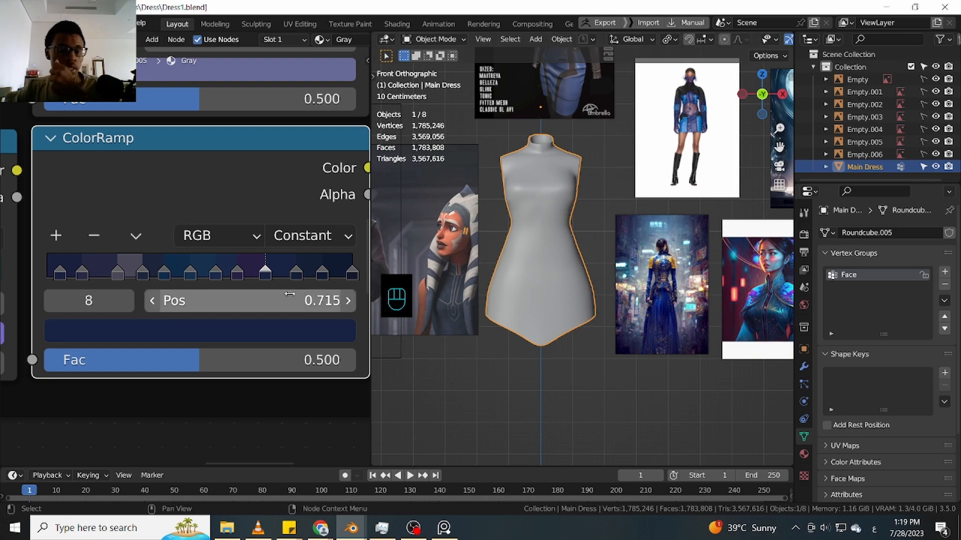
# Hide the reference images Empty.001 through Empty.006 in the viewport
pyautogui.press('ctrl')
pyautogui.keyDown('ctrl'); pyautogui.moveTo(316, 352); pyautogui.dragTo(264, 279, button='middle'); pyautogui.keyUp('ctrl')
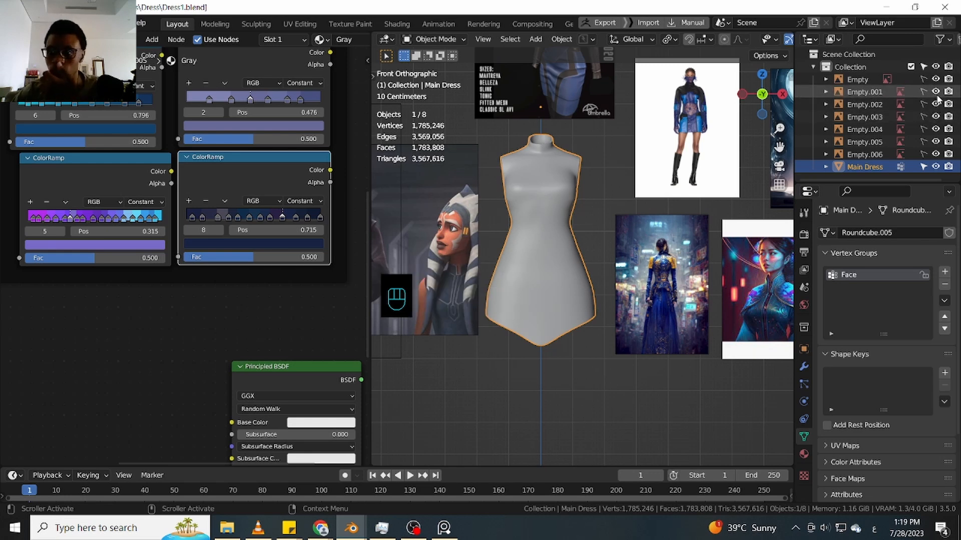
pyautogui.moveTo(936, 91); pyautogui.dragTo(934, 149)
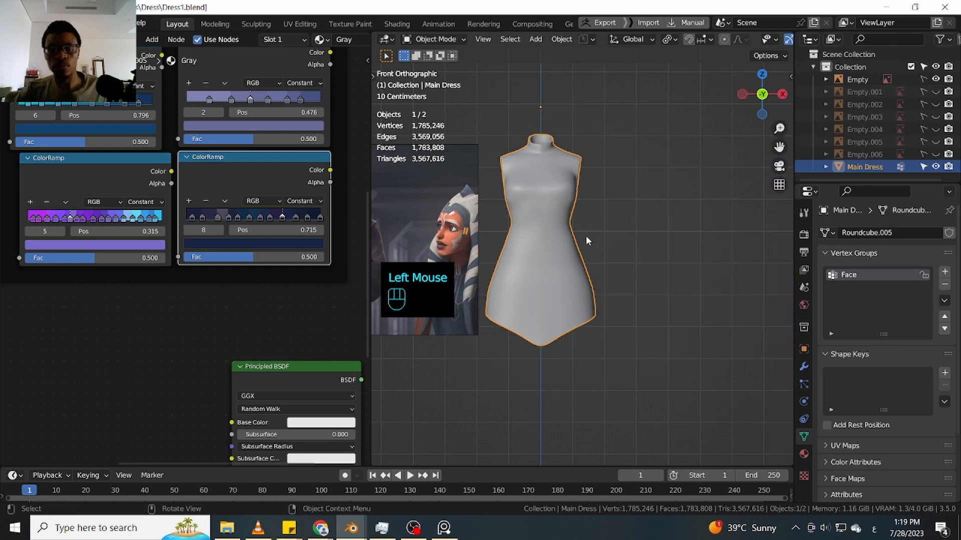
# Inspect the dress on its own in local view from an angle and return to the full scene
pyautogui.moveTo(632, 236)
pyautogui.mouseDown(button='middle')
pyautogui.moveTo(624, 221)
pyautogui.moveTo(676, 275)
pyautogui.moveTo(611, 274)
pyautogui.moveTo(671, 260)
pyautogui.moveTo(645, 241)
pyautogui.mouseUp(button='middle')
pyautogui.press('/')
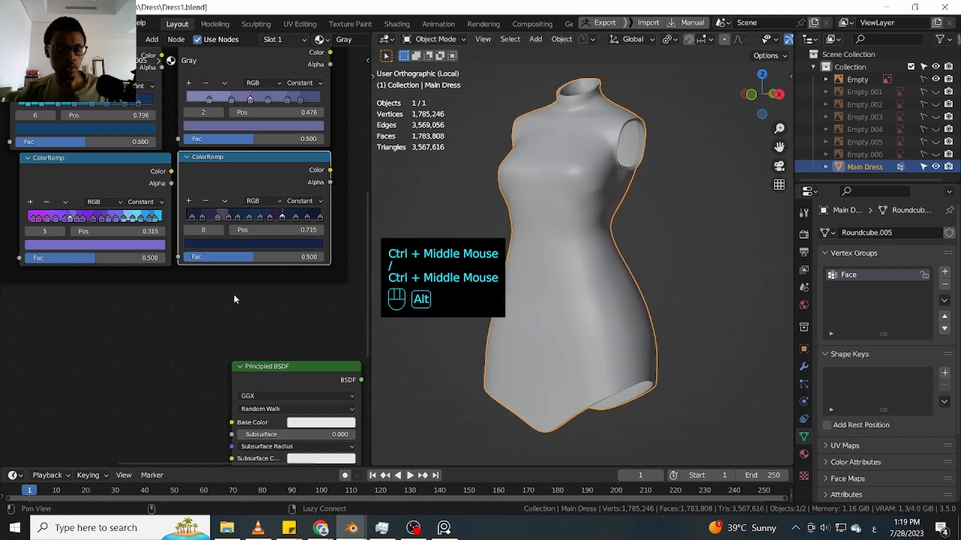
pyautogui.keyDown('ctrl'); pyautogui.moveTo(235, 299); pyautogui.dragTo(208, 347, button='middle'); pyautogui.keyUp('ctrl')
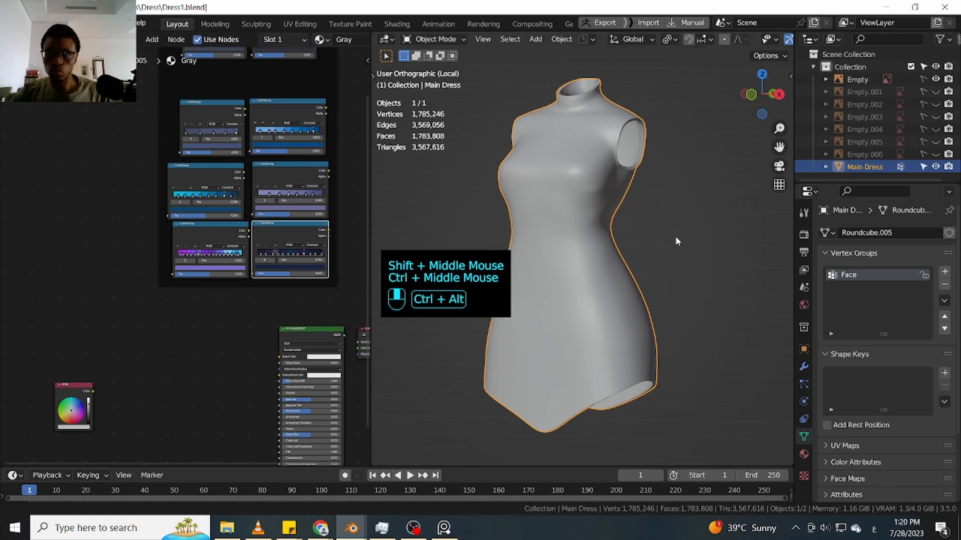
pyautogui.keyDown('ctrl'); pyautogui.moveTo(676, 236); pyautogui.dragTo(674, 232, button='middle'); pyautogui.keyUp('ctrl')
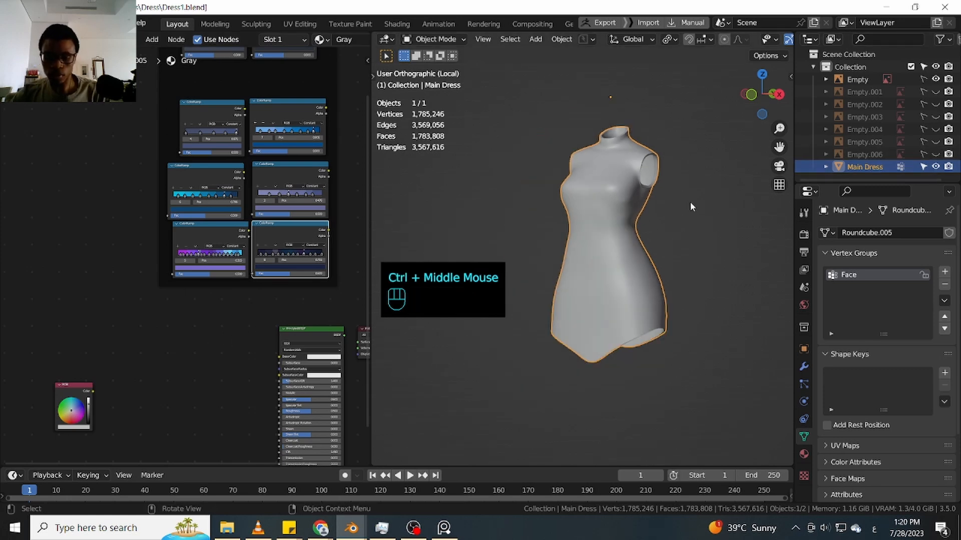
pyautogui.press('KP_Divide')
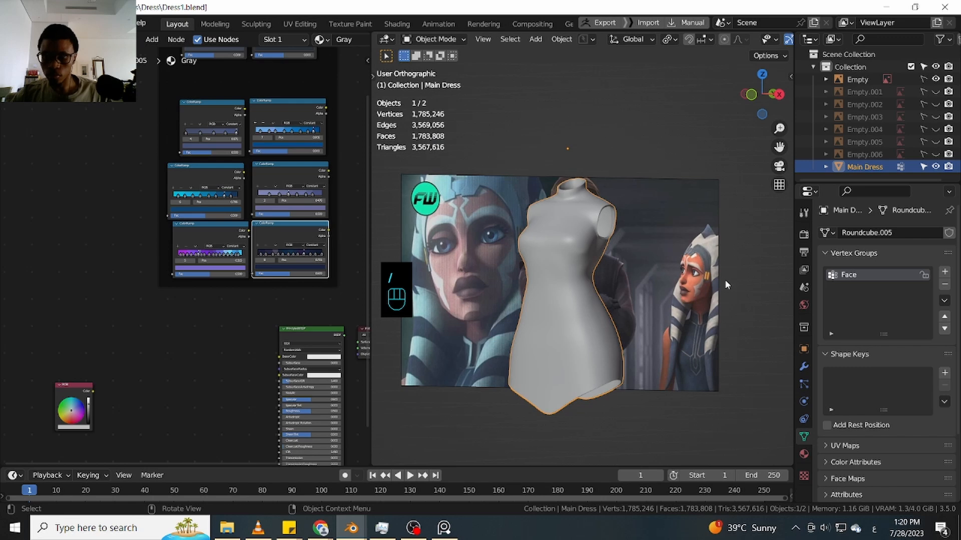
# Preview reference image Empty.006, hide it, and view Empty.005 beside the dress
pyautogui.press('KP_1')
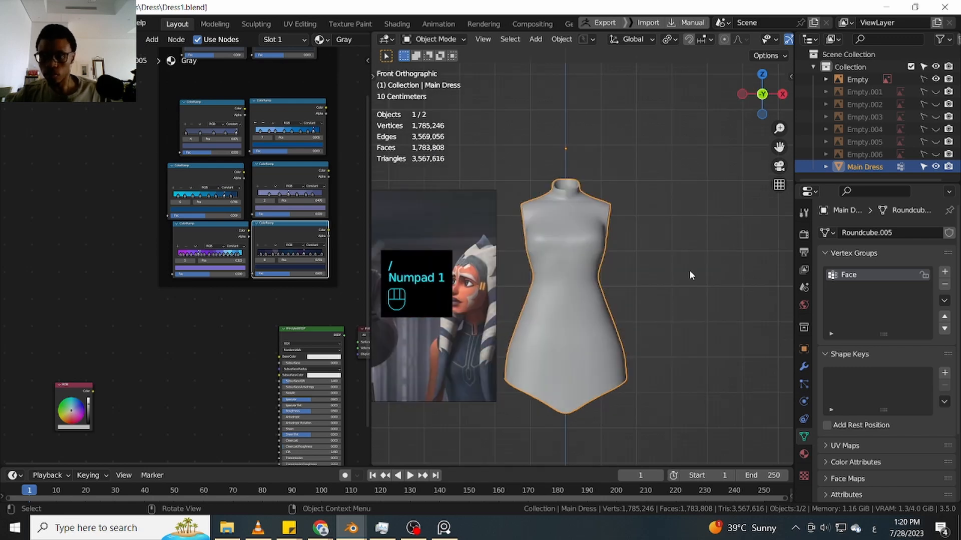
pyautogui.click(935, 155)
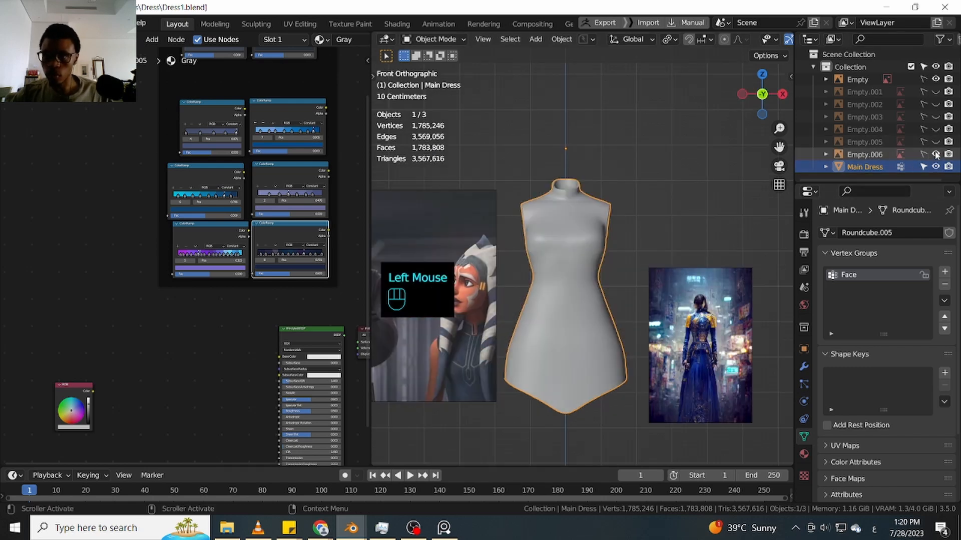
pyautogui.click(935, 154)
pyautogui.click(935, 141)
pyautogui.click(719, 273)
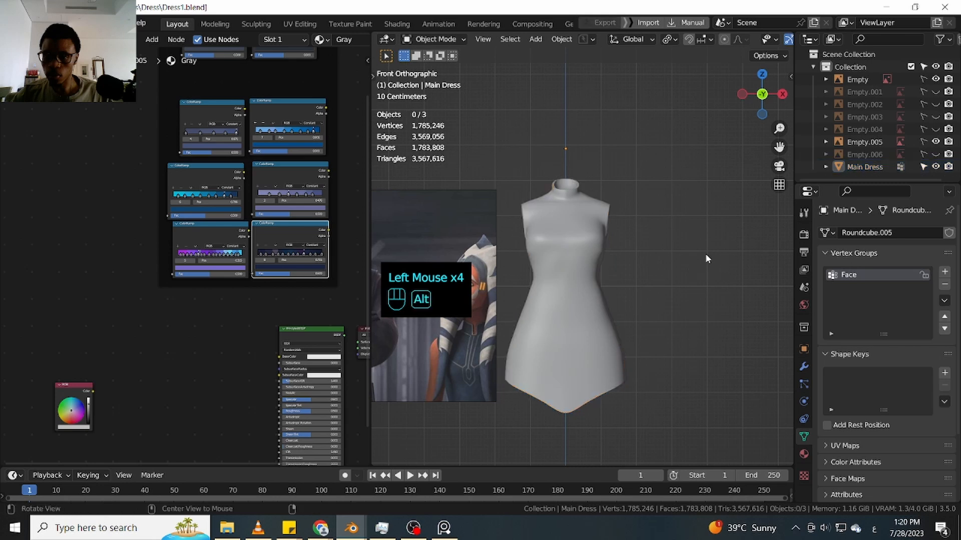
pyautogui.keyDown('alt'); pyautogui.moveTo(705, 253); pyautogui.dragTo(684, 246, button='middle'); pyautogui.keyUp('alt')
pyautogui.moveTo(748, 195); pyautogui.dragTo(665, 280, button='middle')
pyautogui.moveTo(666, 281); pyautogui.dragTo(883, 169, button='middle')
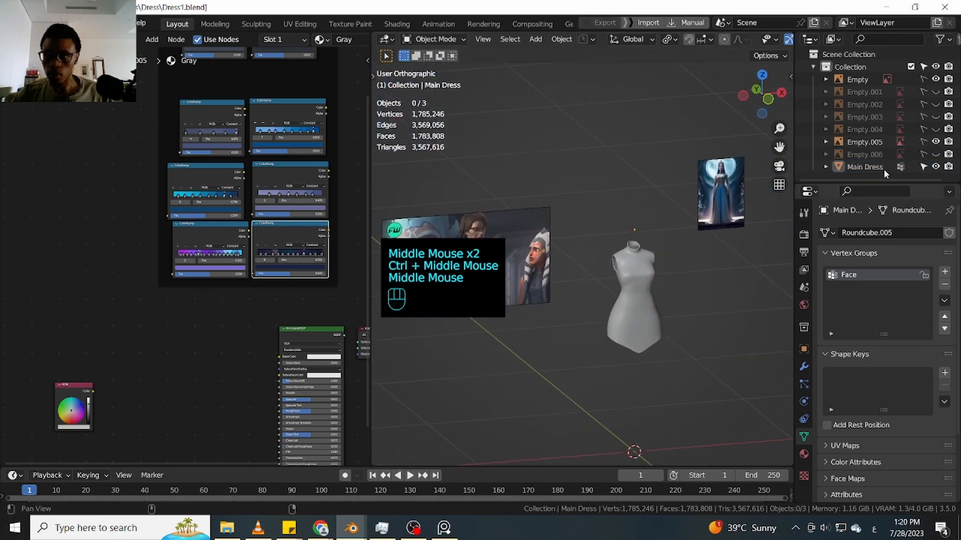
# Swap the displayed reference image from Empty.005 to Empty.004, and then to Empty.003
pyautogui.click(935, 141)
pyautogui.click(935, 130)
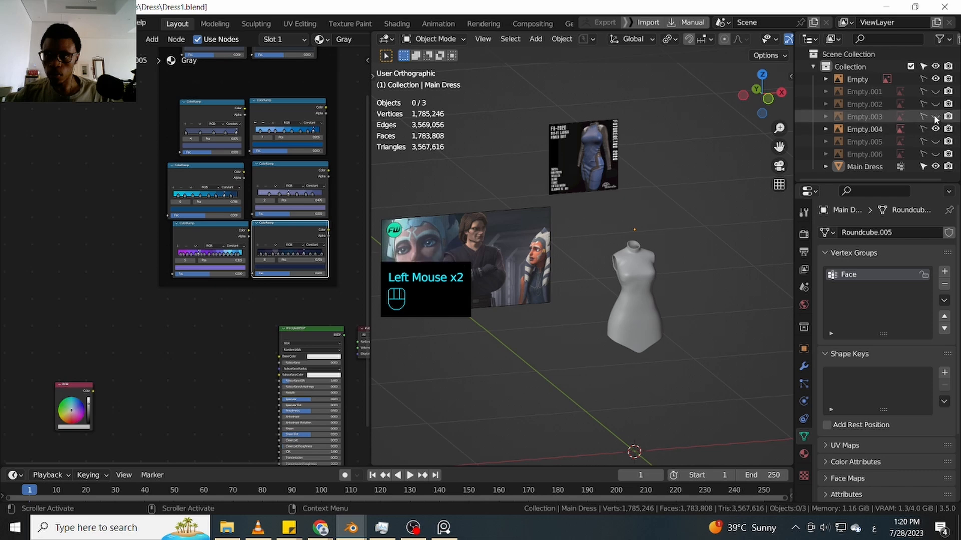
pyautogui.click(935, 117)
pyautogui.click(936, 129)
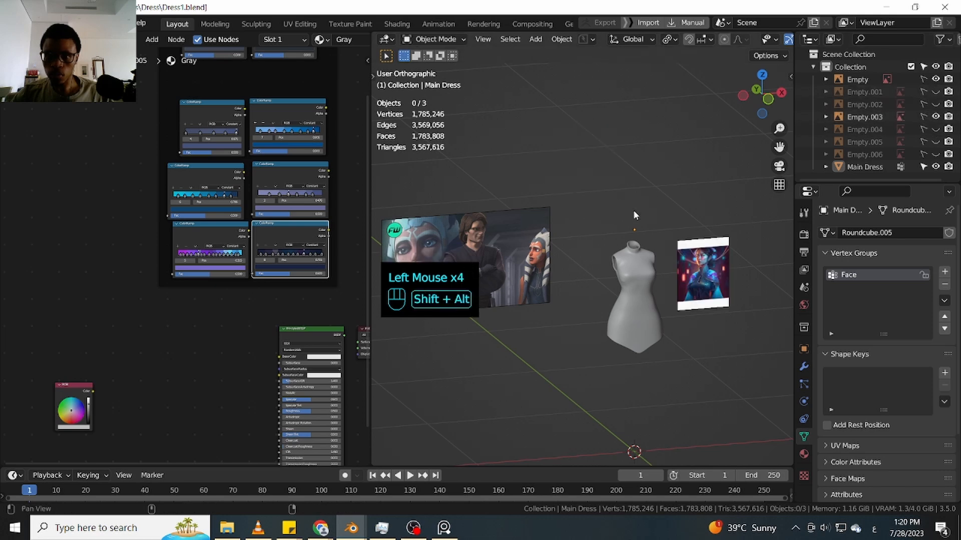
pyautogui.keyDown('shift'); pyautogui.moveTo(518, 246); pyautogui.dragTo(563, 240, button='middle'); pyautogui.keyUp('shift')
pyautogui.click(565, 242)
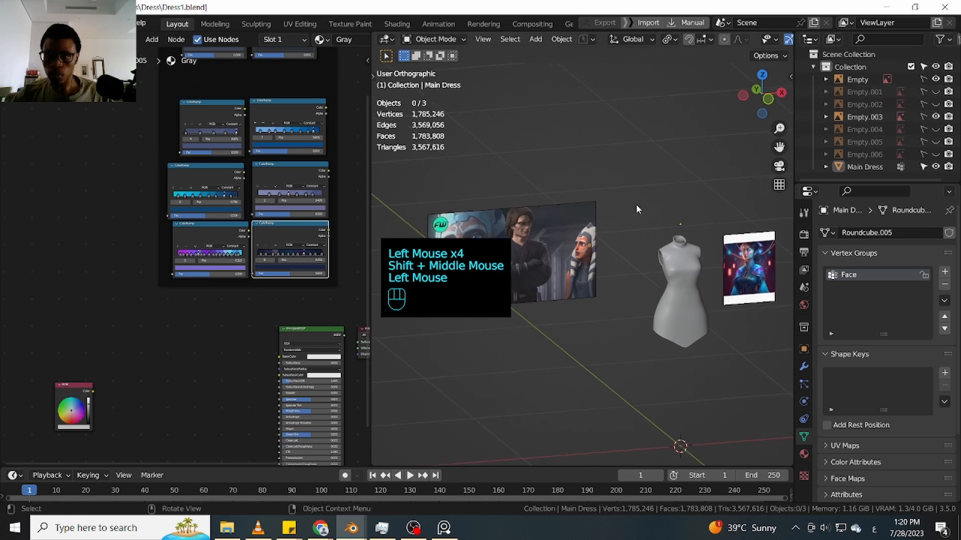
# Hide the Empty reference image and examine the costume in Empty.003 up close
pyautogui.click(935, 79)
pyautogui.keyDown('shift'); pyautogui.moveTo(677, 191); pyautogui.dragTo(648, 254, button='middle'); pyautogui.keyUp('shift')
pyautogui.moveTo(687, 228); pyautogui.dragTo(816, 207, button='middle')
pyautogui.click(923, 116)
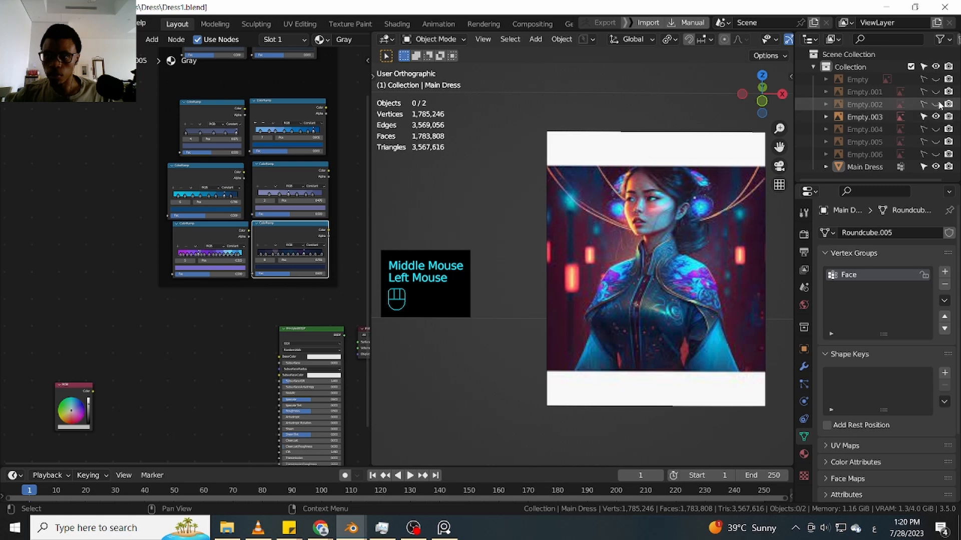
# Make Empty.001 the only visible reference image and frame its figure's outfit up close from the front
pyautogui.click(935, 117)
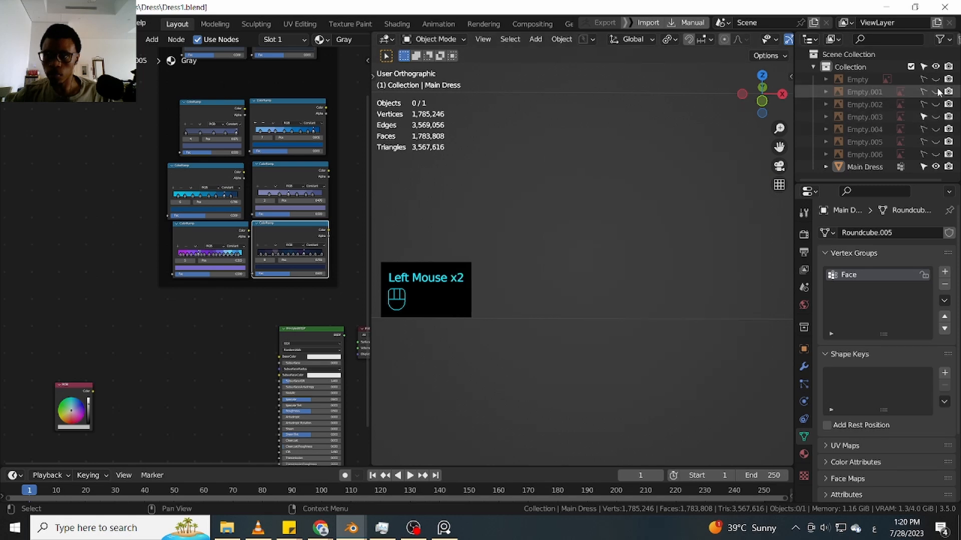
pyautogui.click(935, 91)
pyautogui.click(935, 79)
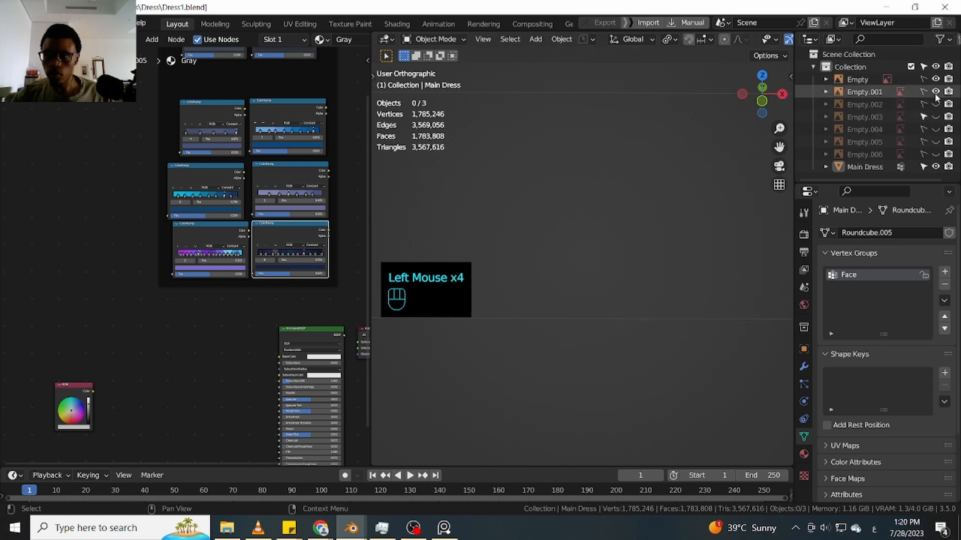
pyautogui.keyDown('ctrl'); pyautogui.moveTo(596, 271); pyautogui.dragTo(627, 261, button='middle'); pyautogui.keyUp('ctrl')
pyautogui.press('KP_1')
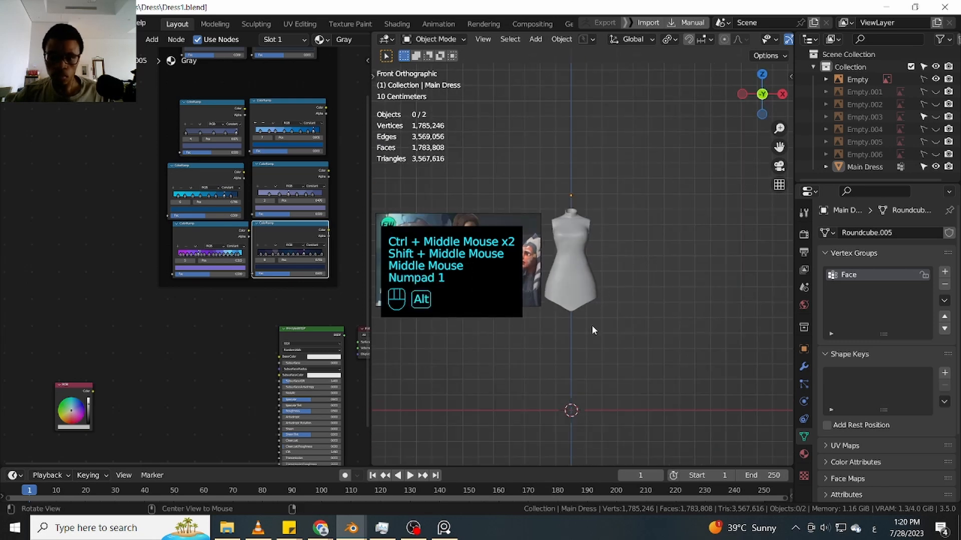
pyautogui.keyDown('ctrl'); pyautogui.moveTo(591, 325); pyautogui.dragTo(677, 301, button='middle'); pyautogui.keyUp('ctrl')
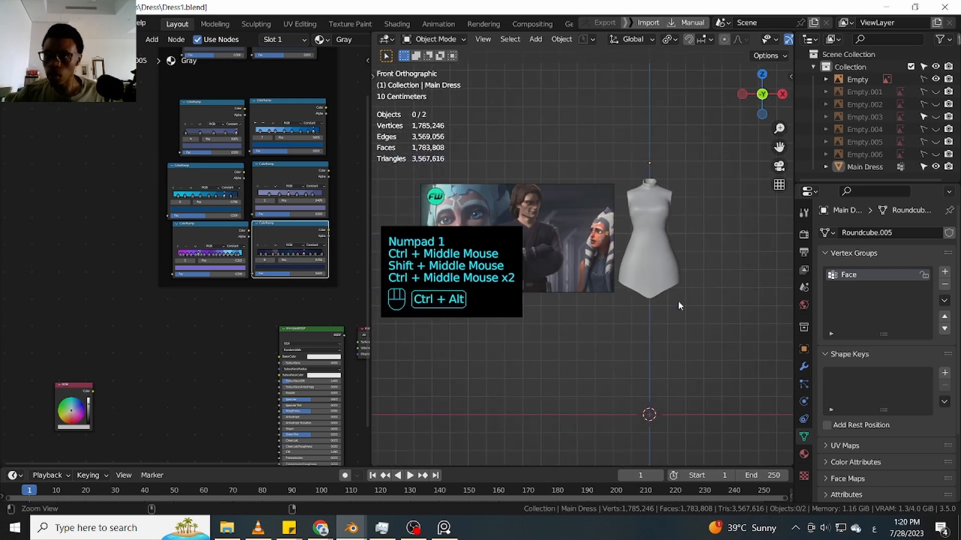
pyautogui.click(935, 79)
pyautogui.click(935, 92)
pyautogui.keyDown('ctrl'); pyautogui.moveTo(712, 170); pyautogui.dragTo(602, 242, button='middle'); pyautogui.keyUp('ctrl')
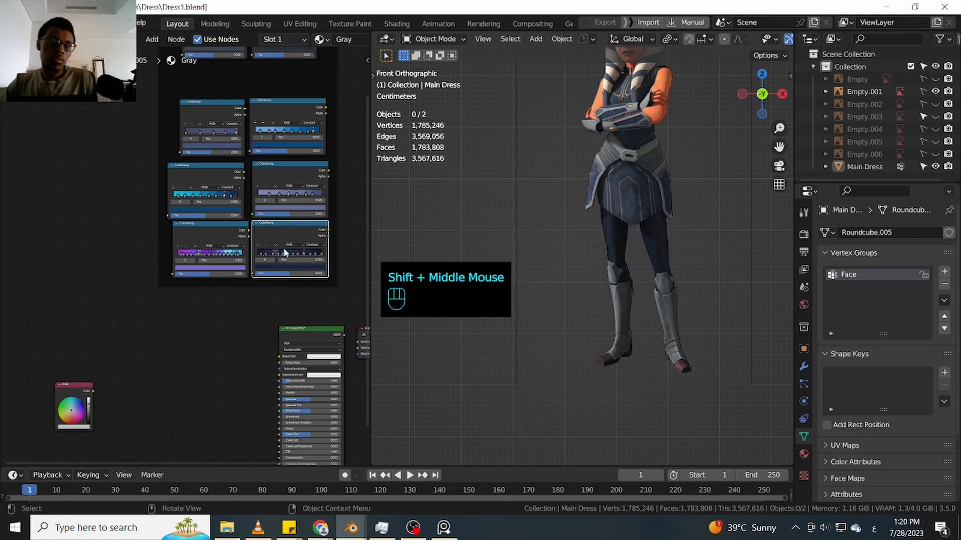
# Move the upper pair of Color Ramp nodes closer to the row of ramps beneath them
pyautogui.keyDown('ctrl'); pyautogui.moveTo(171, 369); pyautogui.dragTo(183, 323, button='middle'); pyautogui.keyUp('ctrl')
pyautogui.moveTo(108, 353); pyautogui.dragTo(139, 330)
pyautogui.keyDown('shift'); pyautogui.moveTo(212, 286); pyautogui.dragTo(179, 334, button='middle'); pyautogui.keyUp('shift')
pyautogui.keyDown('shift'); pyautogui.moveTo(241, 159); pyautogui.dragTo(238, 218, button='middle'); pyautogui.keyUp('shift')
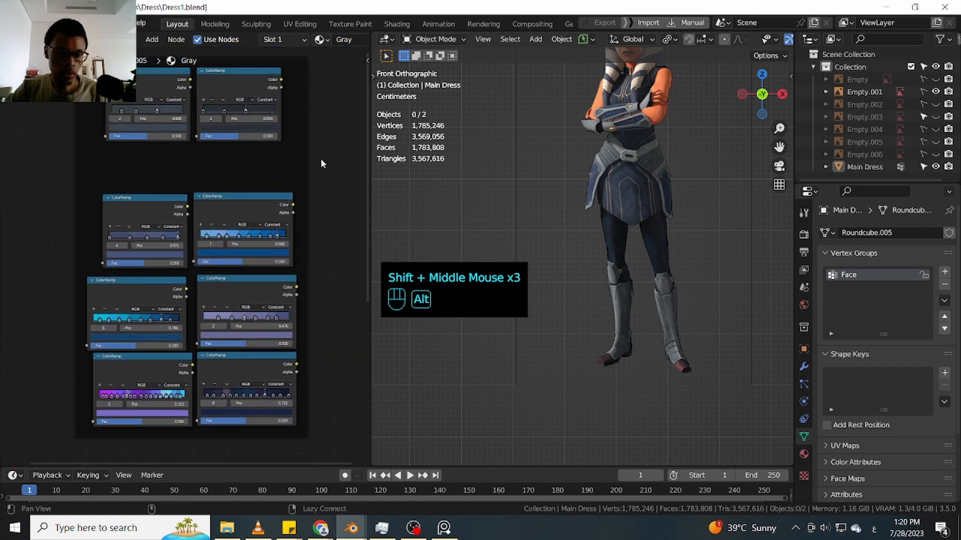
pyautogui.keyDown('shift'); pyautogui.moveTo(274, 121); pyautogui.dragTo(274, 174, button='middle'); pyautogui.keyUp('shift')
pyautogui.moveTo(249, 159); pyautogui.dragTo(260, 194)
pyautogui.moveTo(154, 145); pyautogui.dragTo(162, 186)
# Reposition the RGB node in the empty space below the ramp palette, beside the Principled BSDF
pyautogui.keyDown('shift'); pyautogui.moveTo(311, 295); pyautogui.dragTo(291, 193, button='middle'); pyautogui.keyUp('shift')
pyautogui.keyDown('shift'); pyautogui.moveTo(272, 316); pyautogui.dragTo(277, 248, button='middle'); pyautogui.keyUp('shift')
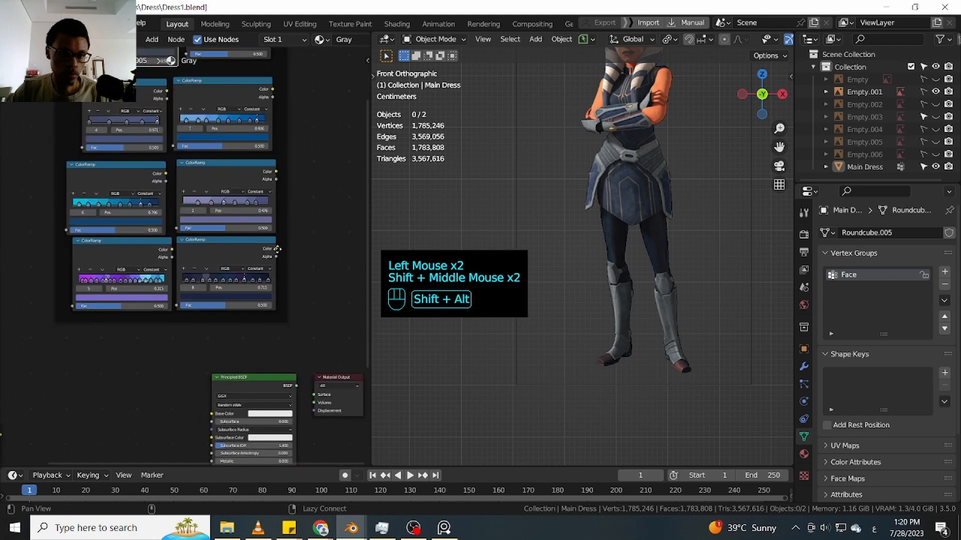
pyautogui.keyDown('shift'); pyautogui.moveTo(219, 322); pyautogui.dragTo(270, 277, button='middle'); pyautogui.keyUp('shift')
pyautogui.moveTo(52, 387); pyautogui.dragTo(159, 326)
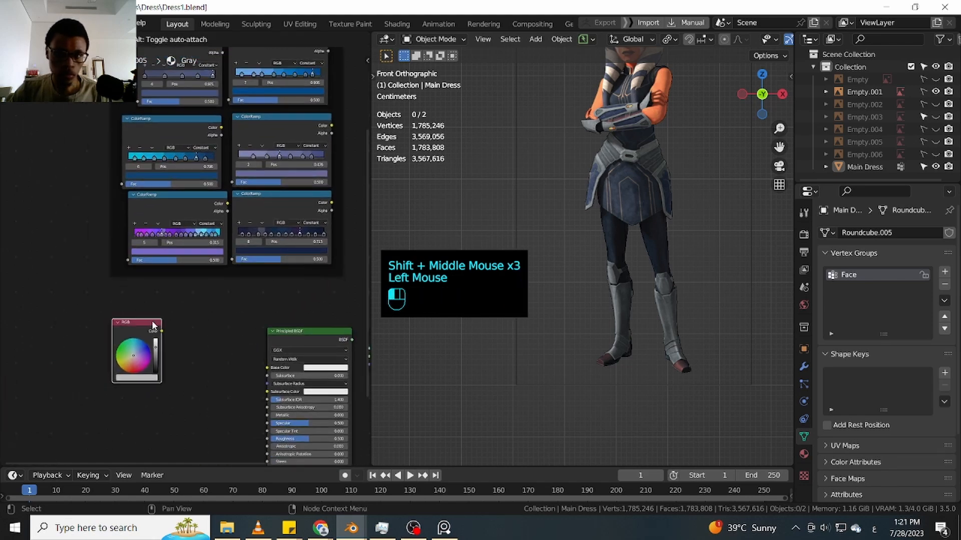
pyautogui.keyDown('shift'); pyautogui.moveTo(256, 279); pyautogui.dragTo(166, 355, button='middle'); pyautogui.keyUp('shift')
pyautogui.keyDown('shift'); pyautogui.moveTo(240, 320); pyautogui.dragTo(163, 338, button='middle'); pyautogui.keyUp('shift')
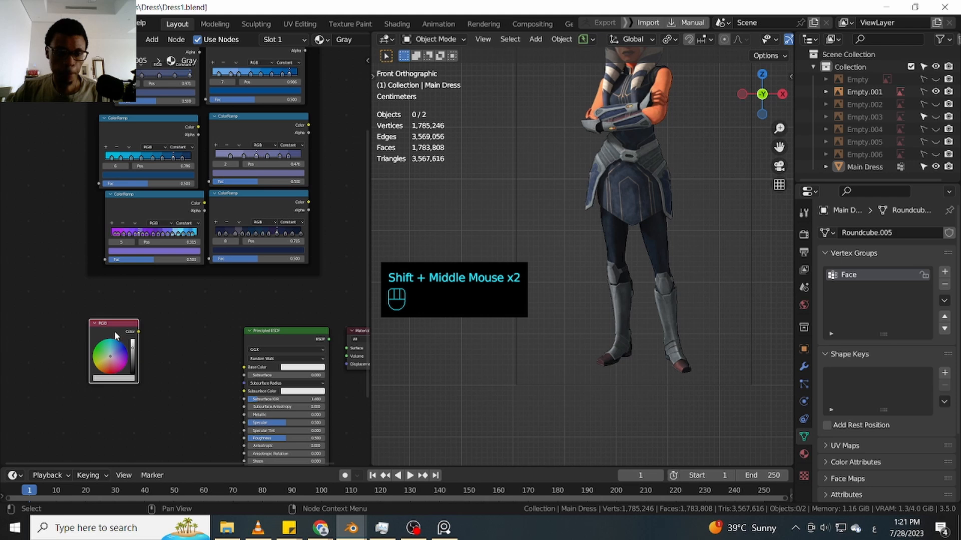
pyautogui.moveTo(114, 332); pyautogui.dragTo(79, 405)
# Add a Mix node beside the RGB node and set its data type to Color
pyautogui.moveTo(158, 392); pyautogui.dragTo(221, 339, button='middle')
pyautogui.hotkey('shift', 'a')
pyautogui.click(190, 346)
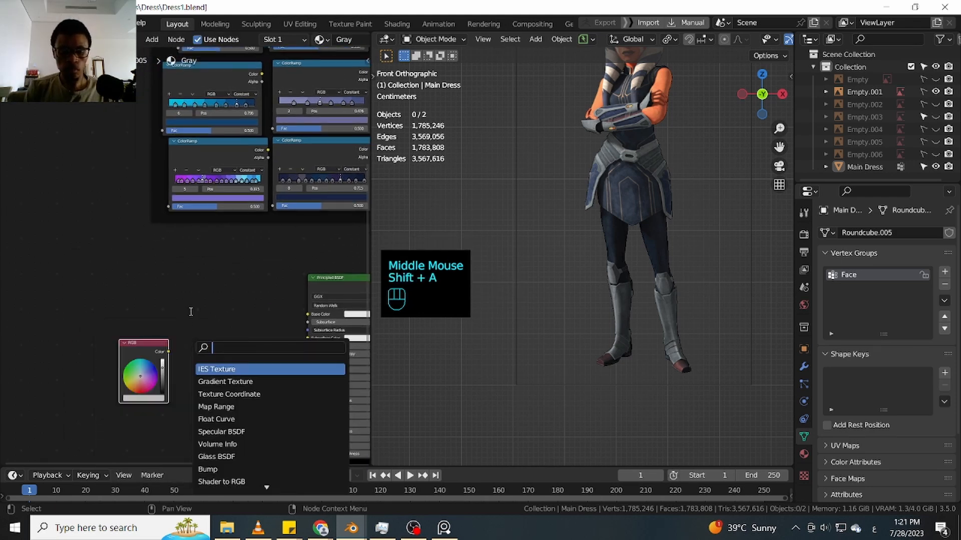
pyautogui.write('co')
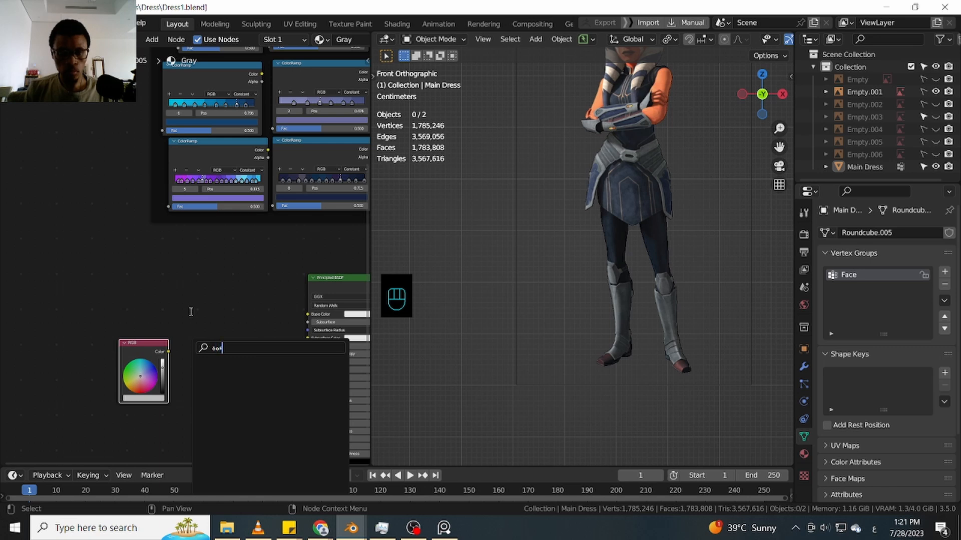
pyautogui.press('BackSpace')
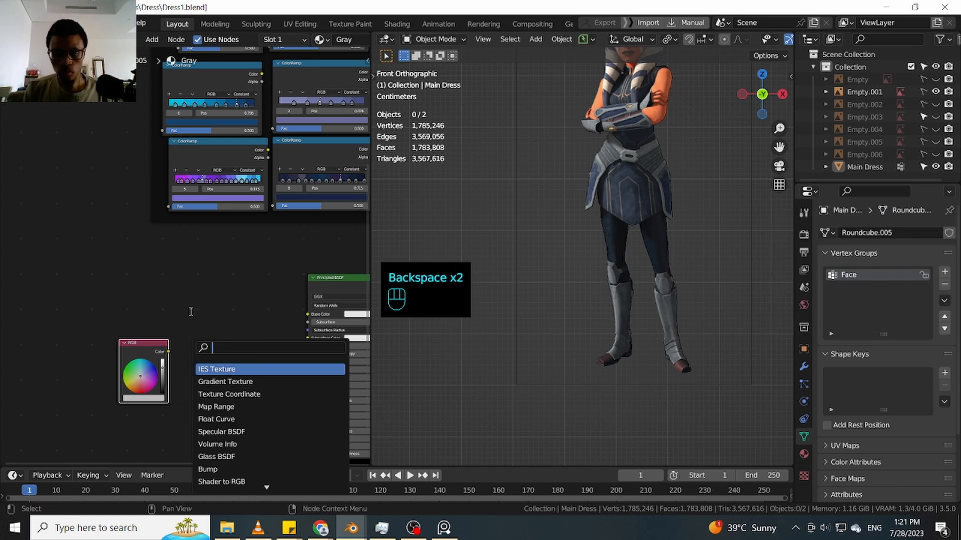
pyautogui.write('Mix')
pyautogui.press('Return')
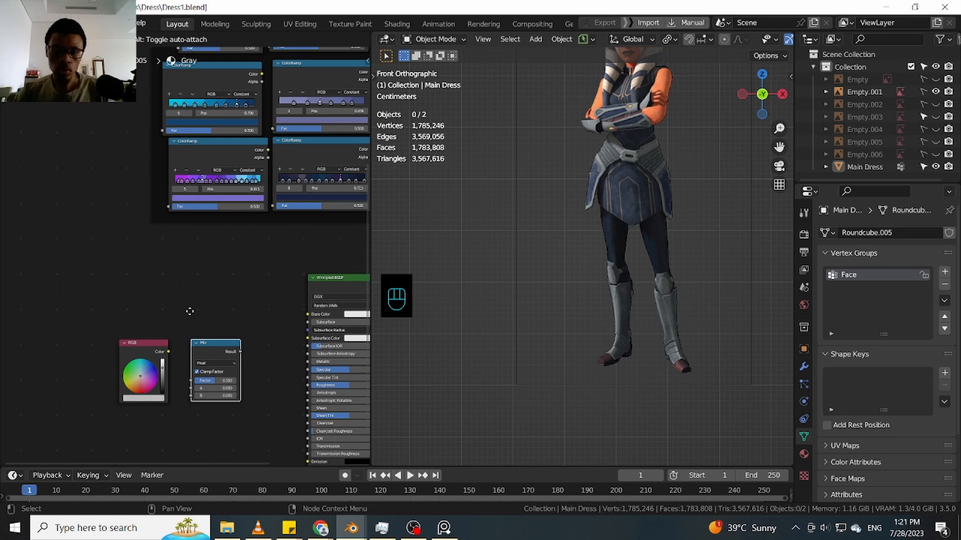
pyautogui.click(190, 312)
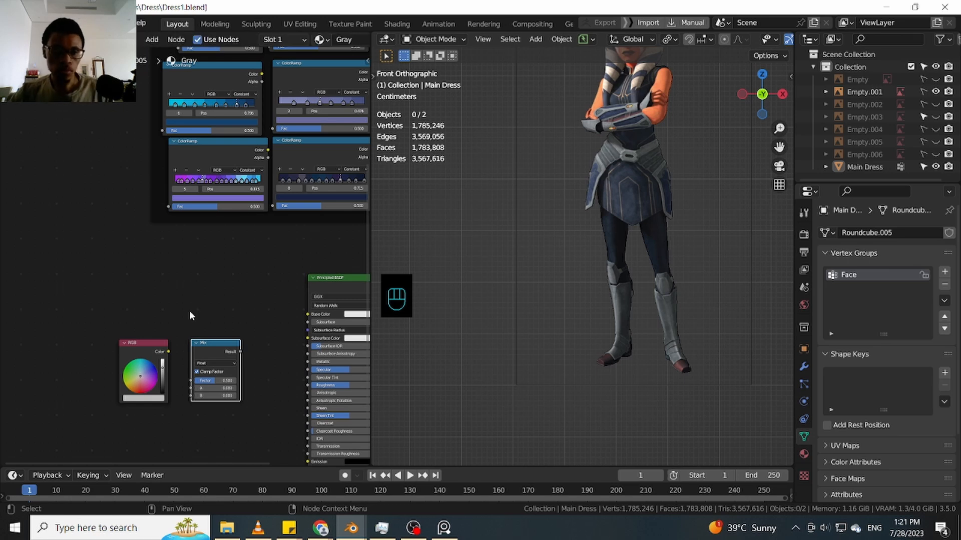
pyautogui.click(214, 363)
pyautogui.click(208, 391)
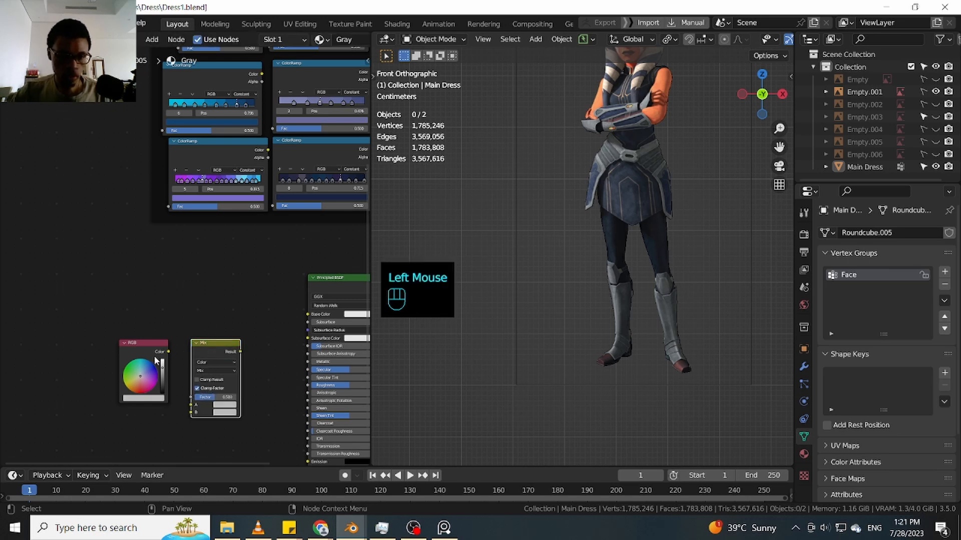
# Duplicate the RGB node, connecting the copy to the Mix node's B input and the original to A
pyautogui.moveTo(155, 362); pyautogui.dragTo(143, 328)
pyautogui.hotkey('shift', 'd')
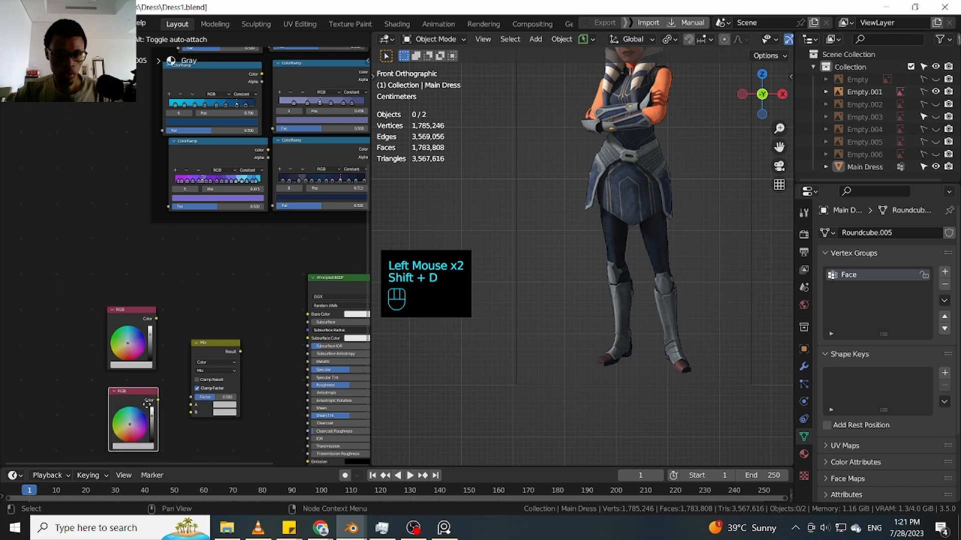
pyautogui.click(148, 401)
pyautogui.moveTo(159, 395); pyautogui.dragTo(191, 412)
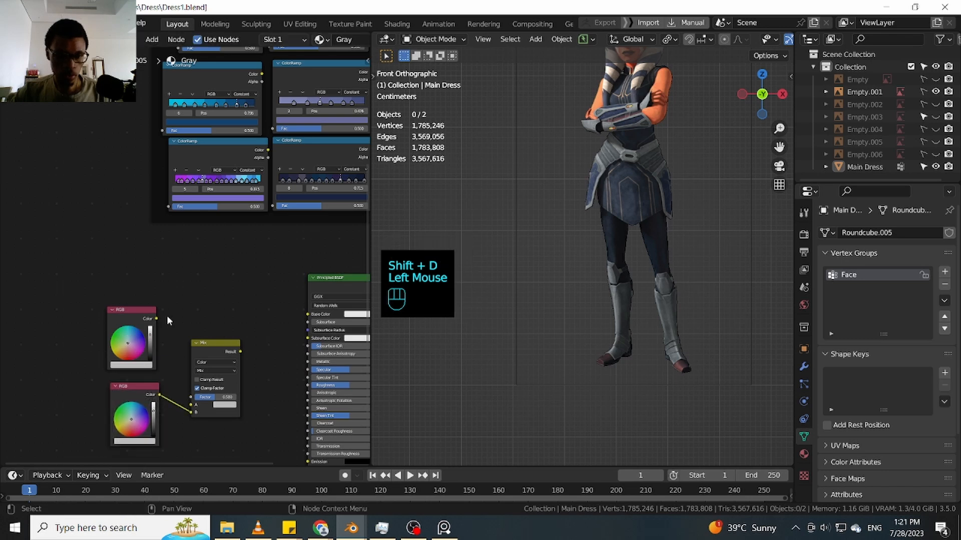
pyautogui.moveTo(156, 319); pyautogui.dragTo(190, 401)
# Tuck the Mix node closer to its two RGB nodes and move the group farther from the Principled BSDF
pyautogui.keyDown('shift'); pyautogui.moveTo(195, 323); pyautogui.dragTo(233, 253, button='middle'); pyautogui.keyUp('shift')
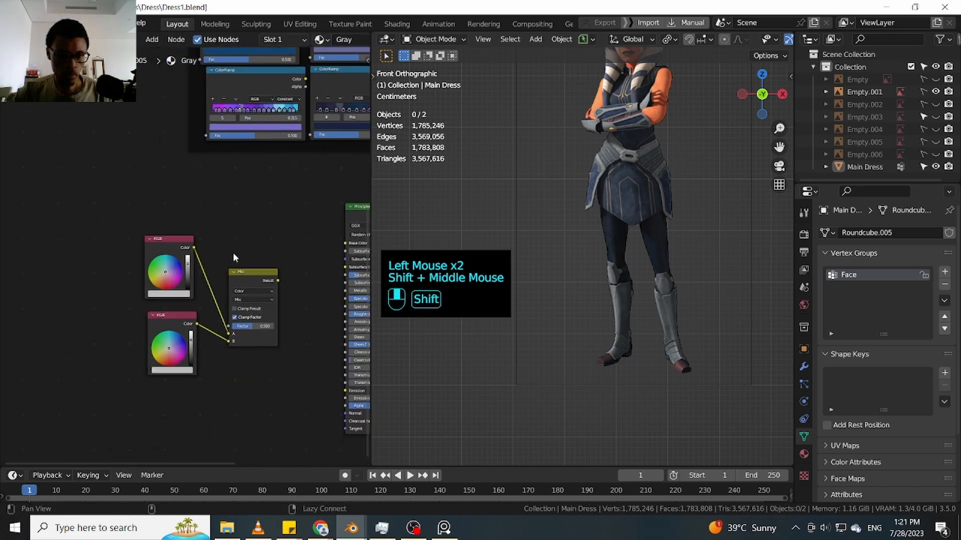
pyautogui.moveTo(143, 419); pyautogui.dragTo(233, 275)
pyautogui.press('g')
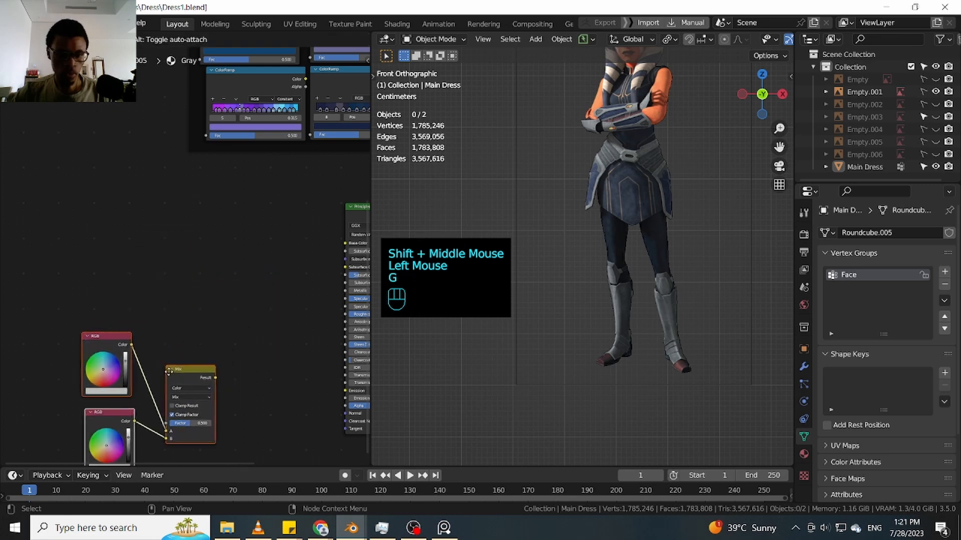
pyautogui.click(184, 380)
pyautogui.doubleClick(184, 380)
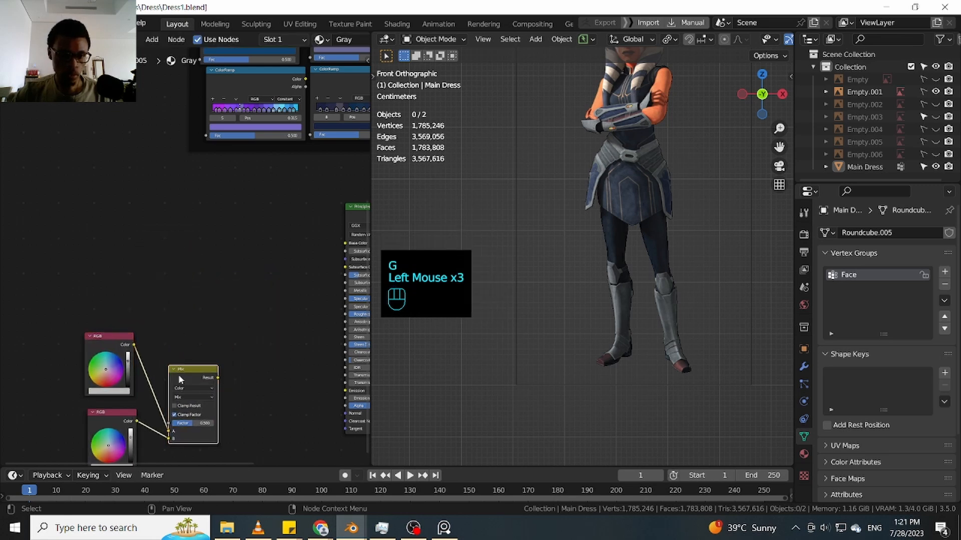
pyautogui.moveTo(178, 374); pyautogui.dragTo(166, 337)
pyautogui.keyDown('shift'); pyautogui.moveTo(189, 312); pyautogui.dragTo(242, 282, button='middle'); pyautogui.keyUp('shift')
pyautogui.moveTo(231, 255); pyautogui.dragTo(103, 401)
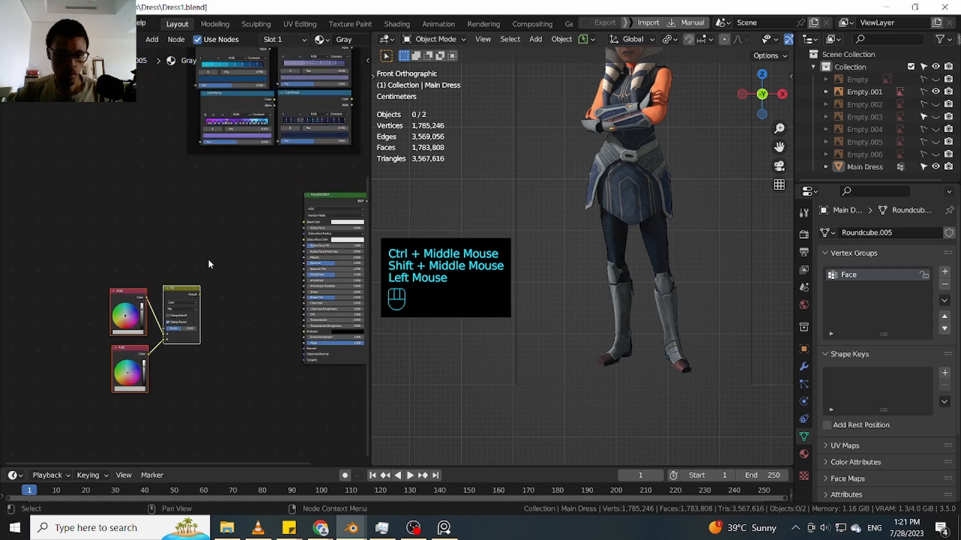
pyautogui.press('g')
pyautogui.click(142, 273)
# Move the frame holding the Color Ramp palette sideways, above the RGB and Mix nodes
pyautogui.keyDown('shift'); pyautogui.moveTo(207, 235); pyautogui.dragTo(239, 238, button='middle'); pyautogui.keyUp('shift')
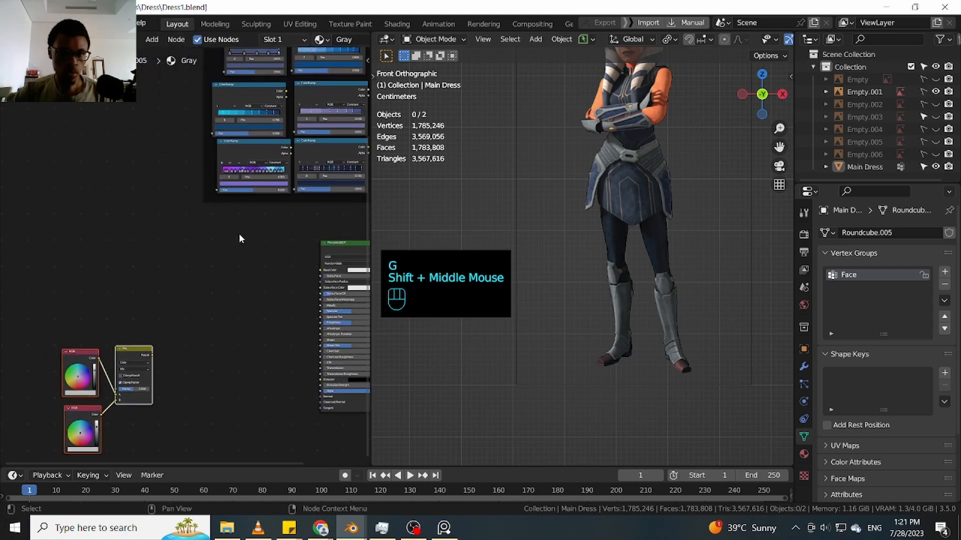
pyautogui.click(205, 192)
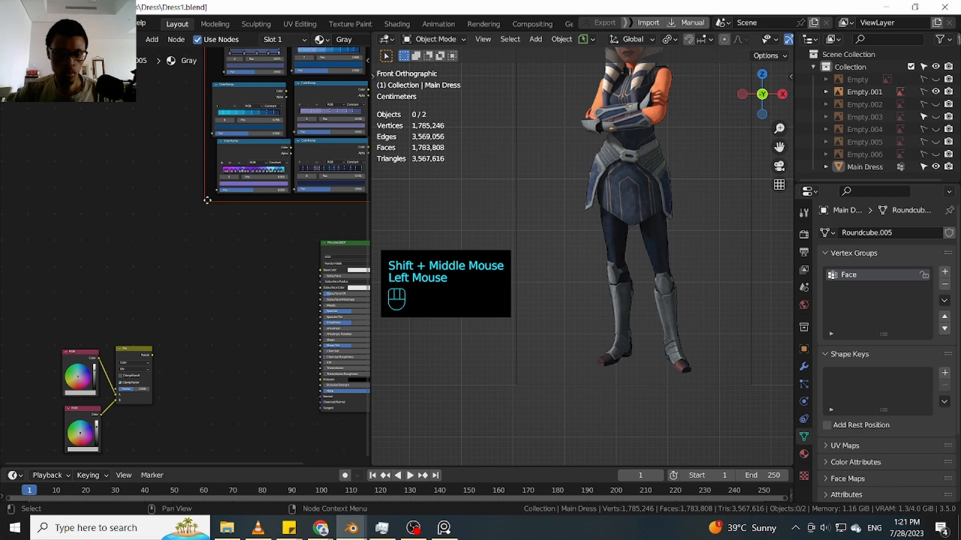
pyautogui.press('g')
pyautogui.click(164, 245)
pyautogui.keyDown('ctrl'); pyautogui.moveTo(164, 245); pyautogui.dragTo(187, 350, button='middle'); pyautogui.keyUp('ctrl')
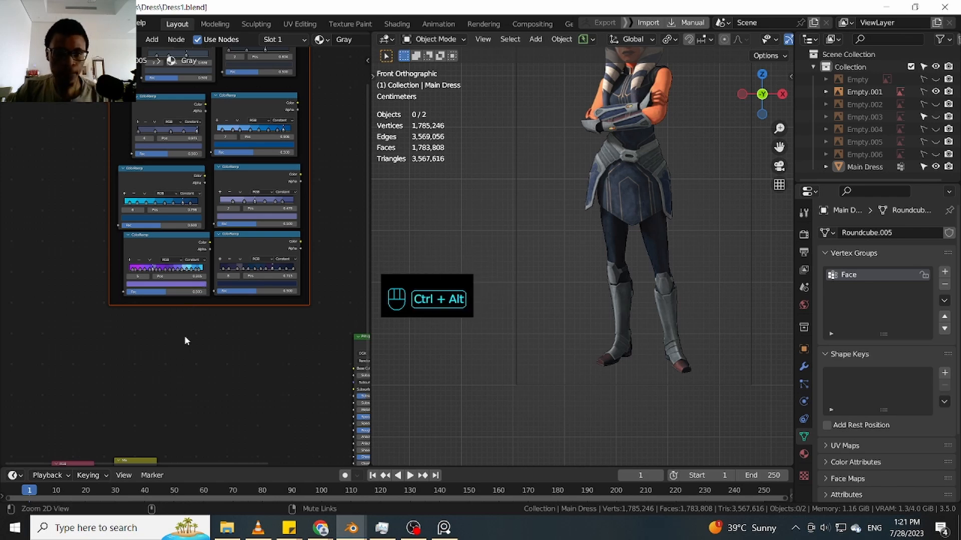
pyautogui.keyDown('ctrl'); pyautogui.moveTo(184, 343); pyautogui.dragTo(244, 304, button='middle'); pyautogui.keyUp('ctrl')
pyautogui.keyDown('shift'); pyautogui.moveTo(244, 304); pyautogui.dragTo(191, 348, button='middle'); pyautogui.keyUp('shift')
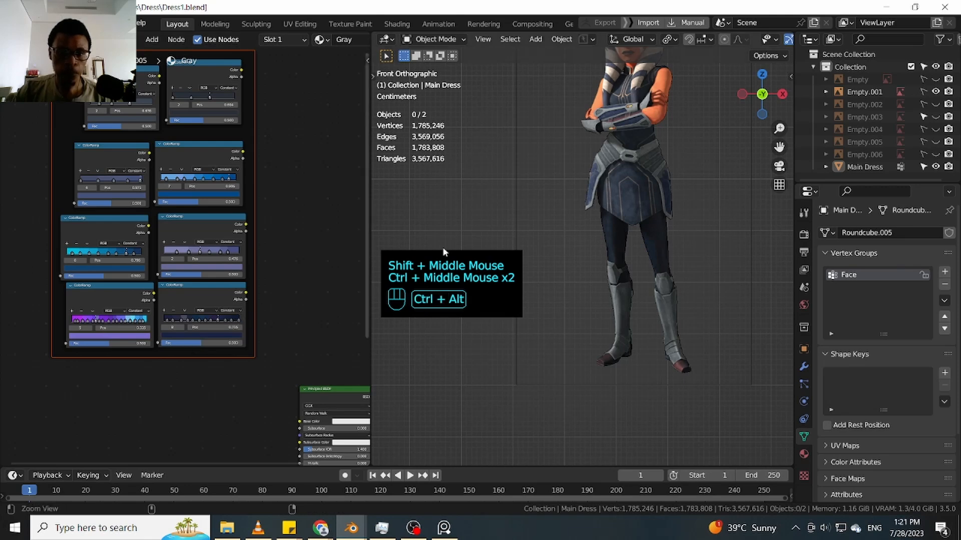
# Switch the viewport to Material Preview shading and preview the Mix node's result on the dress
pyautogui.moveTo(578, 281)
pyautogui.keyDown('ctrl'); pyautogui.mouseDown(button='middle')
pyautogui.moveTo(546, 359)
pyautogui.moveTo(487, 365)
pyautogui.moveTo(418, 350)
pyautogui.mouseUp(button='middle'); pyautogui.keyUp('ctrl')
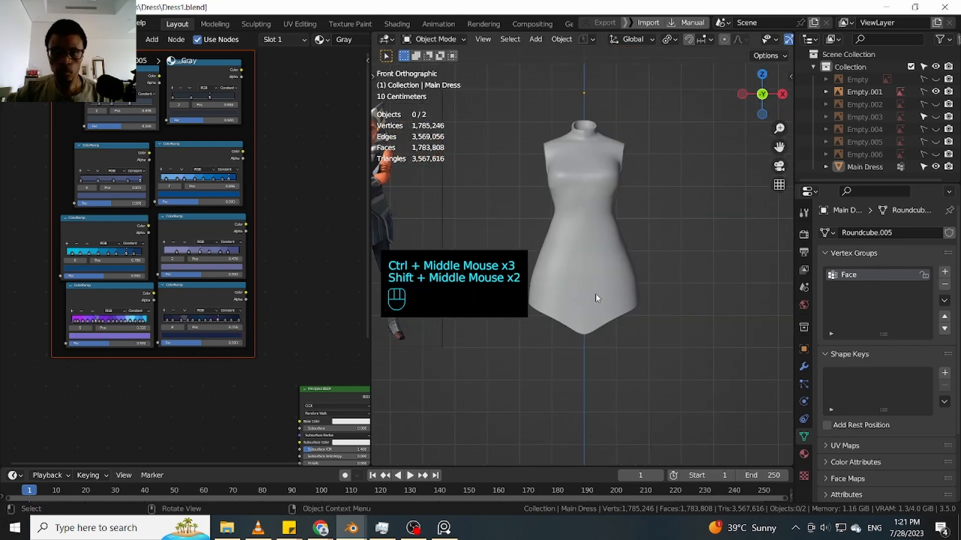
pyautogui.press('z')
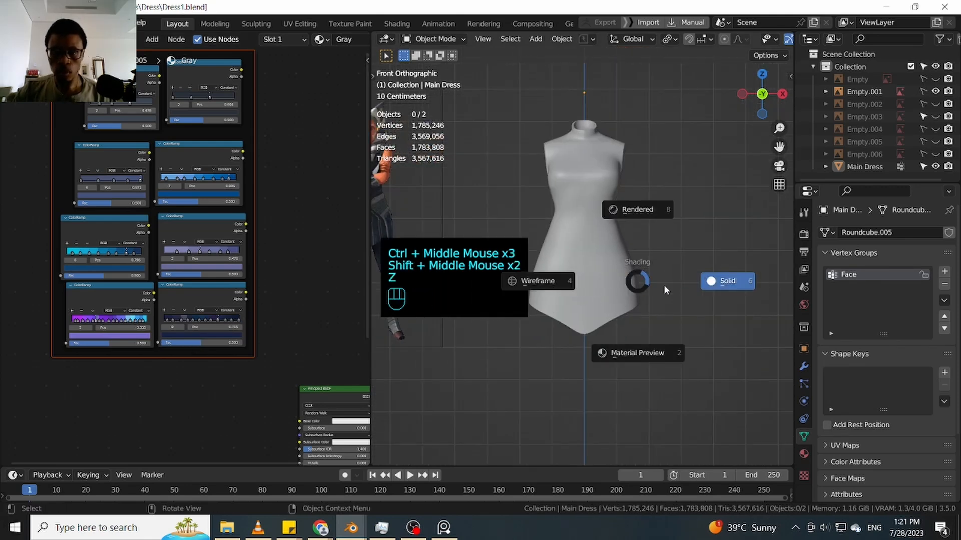
pyautogui.click(643, 335)
pyautogui.keyDown('shift'); pyautogui.moveTo(218, 374); pyautogui.dragTo(258, 311, button='middle'); pyautogui.keyUp('shift')
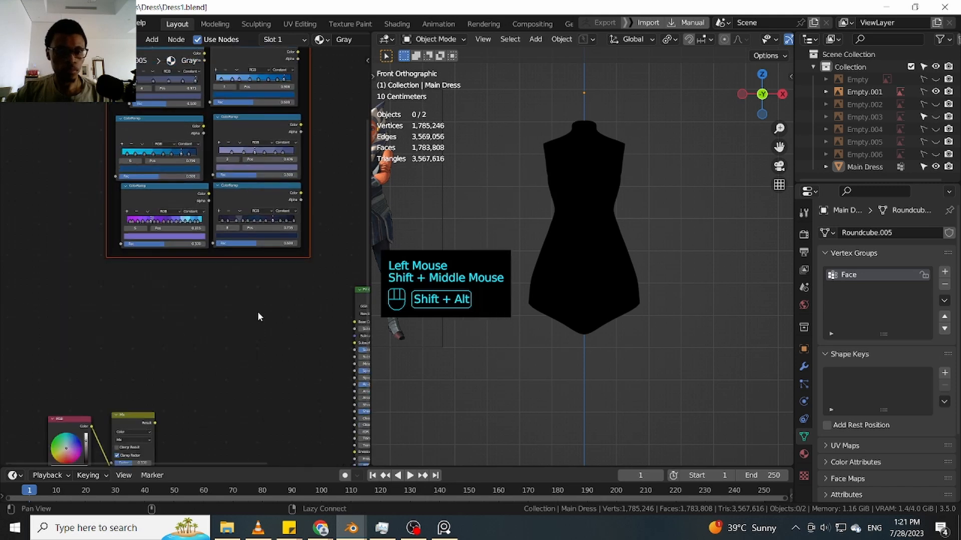
pyautogui.keyDown('shift'); pyautogui.moveTo(149, 425); pyautogui.dragTo(192, 350, button='middle'); pyautogui.keyUp('shift')
pyautogui.keyDown('ctrl'); pyautogui.keyDown('shift'); pyautogui.click(187, 351); pyautogui.keyUp('shift'); pyautogui.keyUp('ctrl')
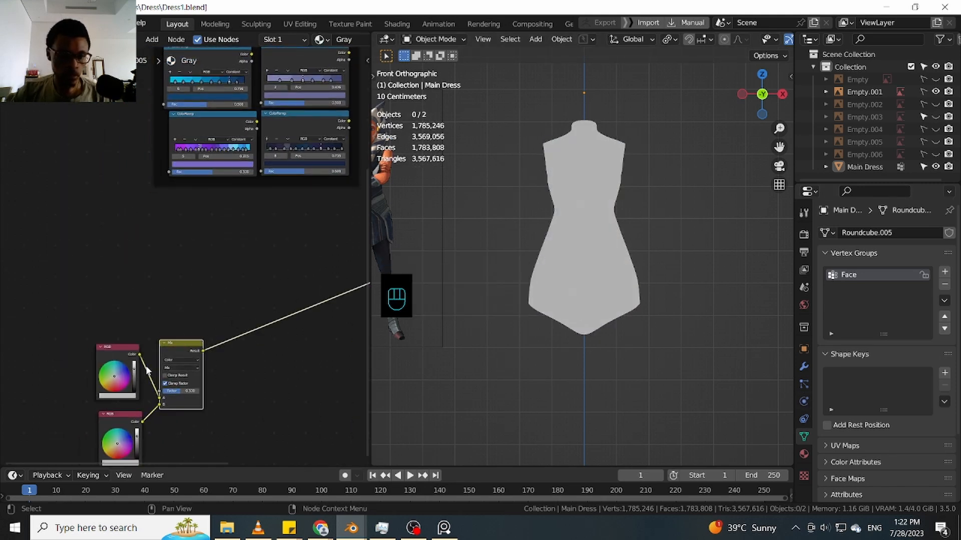
pyautogui.keyDown('shift'); pyautogui.moveTo(252, 250); pyautogui.dragTo(168, 366, button='middle'); pyautogui.keyUp('shift')
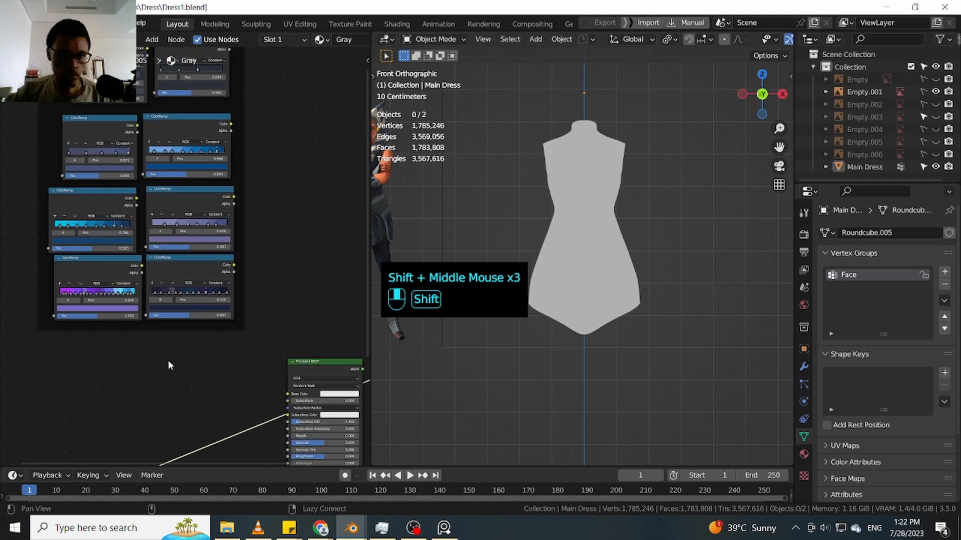
pyautogui.keyDown('ctrl'); pyautogui.moveTo(255, 302); pyautogui.dragTo(275, 264, button='middle'); pyautogui.keyUp('ctrl')
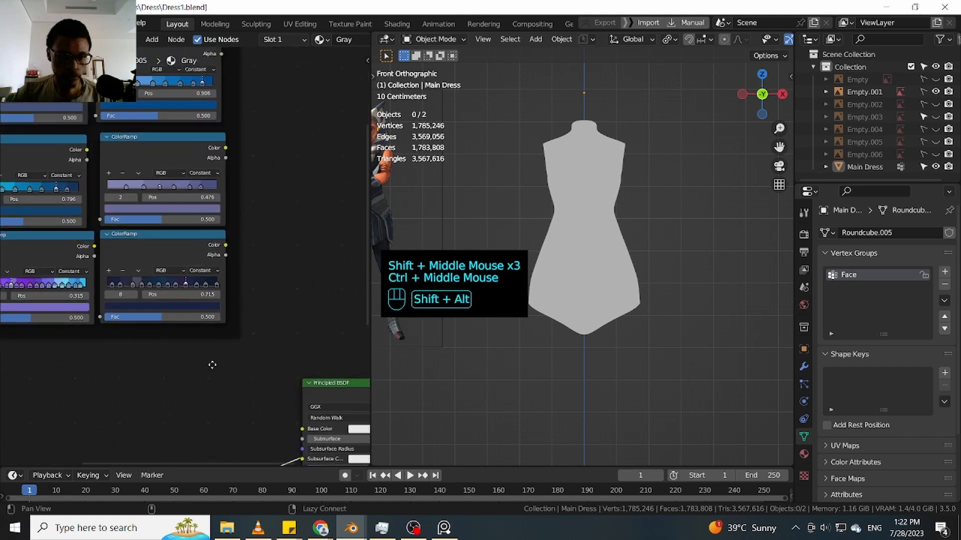
pyautogui.keyDown('shift'); pyautogui.moveTo(184, 374); pyautogui.dragTo(190, 346, button='middle'); pyautogui.keyUp('shift')
pyautogui.keyDown('shift'); pyautogui.moveTo(190, 346); pyautogui.dragTo(272, 289, button='middle'); pyautogui.keyUp('shift')
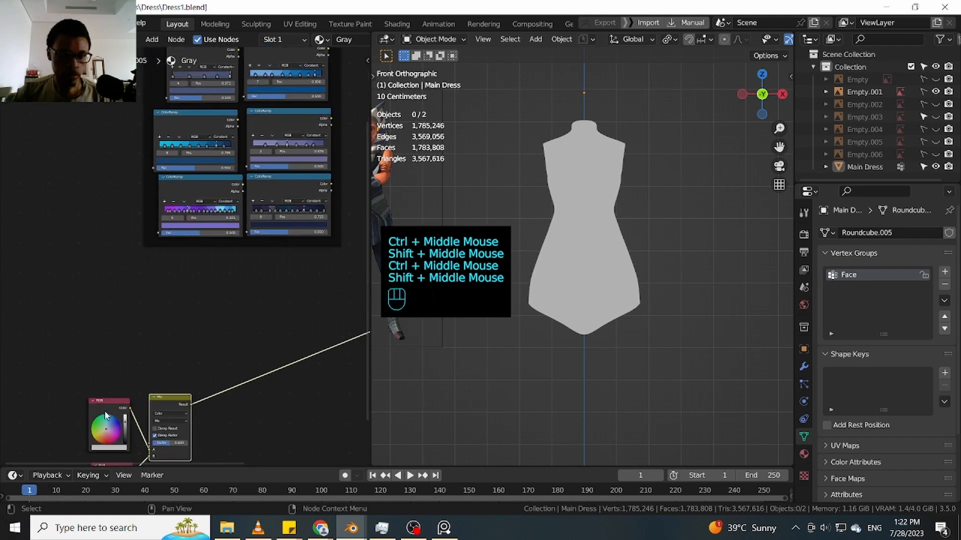
pyautogui.moveTo(106, 405); pyautogui.dragTo(276, 221)
pyautogui.keyDown('ctrl'); pyautogui.moveTo(305, 263); pyautogui.dragTo(334, 243, button='middle'); pyautogui.keyUp('ctrl')
pyautogui.hotkey('ctrl', 'z')
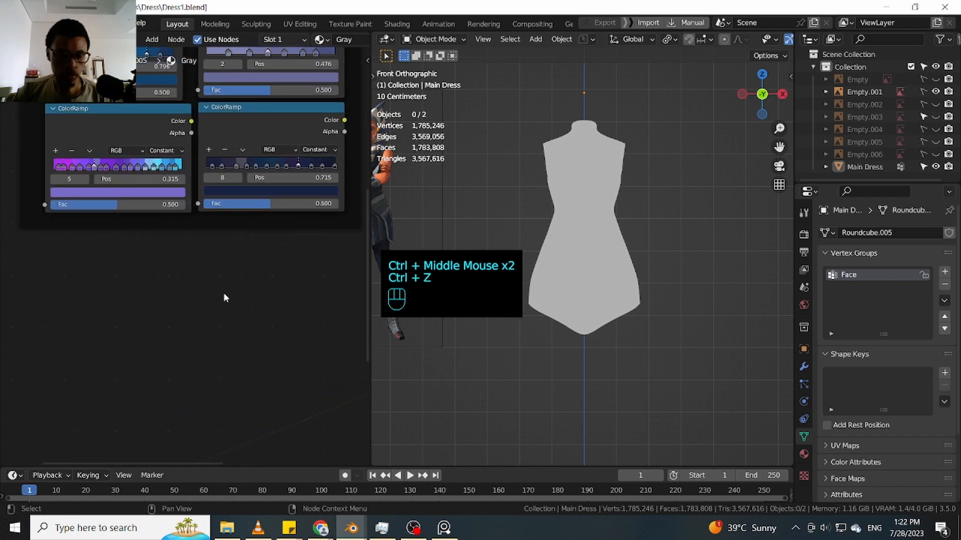
# Move the upper RGB node just below the Color Ramp frame and sample the dark blue end of the cyan-to-blue ramp into it
pyautogui.keyDown('ctrl'); pyautogui.moveTo(223, 292); pyautogui.dragTo(203, 377, button='middle'); pyautogui.keyUp('ctrl')
pyautogui.moveTo(73, 417); pyautogui.dragTo(227, 290)
pyautogui.keyDown('ctrl'); pyautogui.moveTo(228, 290); pyautogui.dragTo(317, 244, button='middle'); pyautogui.keyUp('ctrl')
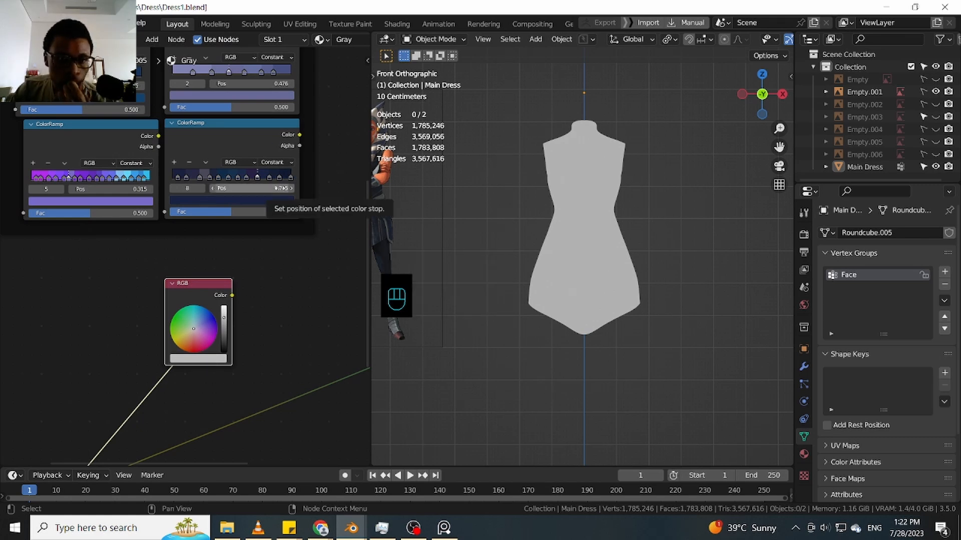
pyautogui.keyDown('shift'); pyautogui.moveTo(19, 262); pyautogui.dragTo(37, 371, button='middle'); pyautogui.keyUp('shift')
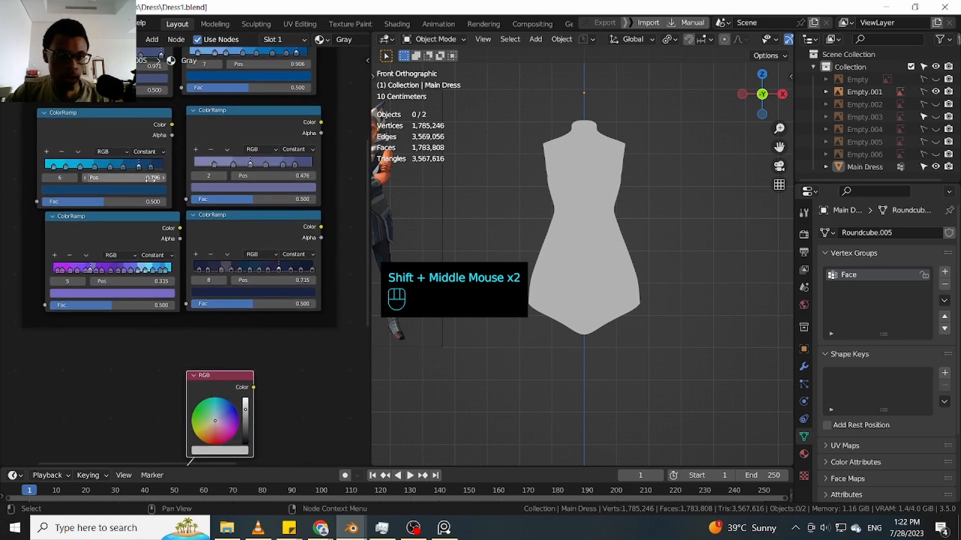
pyautogui.click(243, 452)
pyautogui.click(271, 410)
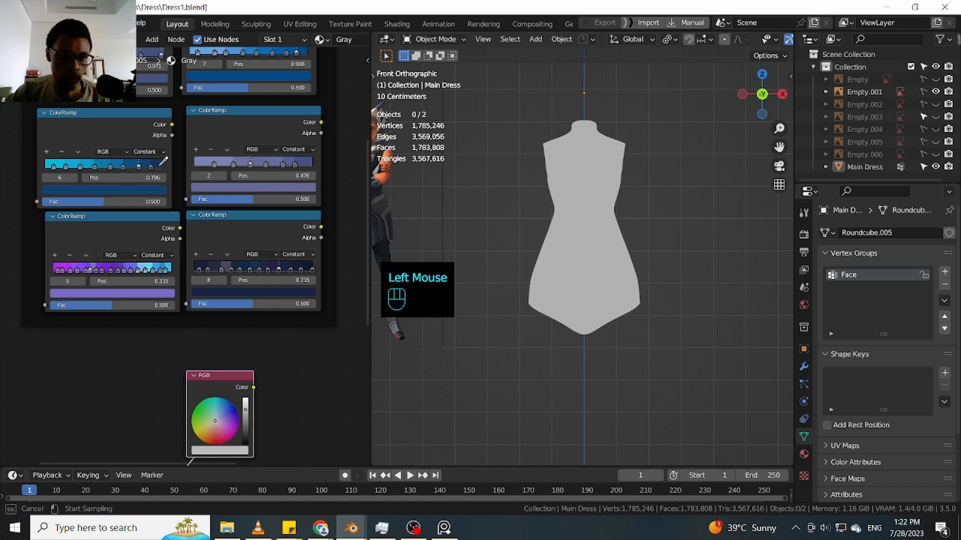
pyautogui.click(164, 160)
# Move the dark blue RGB node back beside the Mix node, above the other RGB node
pyautogui.keyDown('ctrl'); pyautogui.moveTo(295, 364); pyautogui.dragTo(275, 443, button='middle'); pyautogui.keyUp('ctrl')
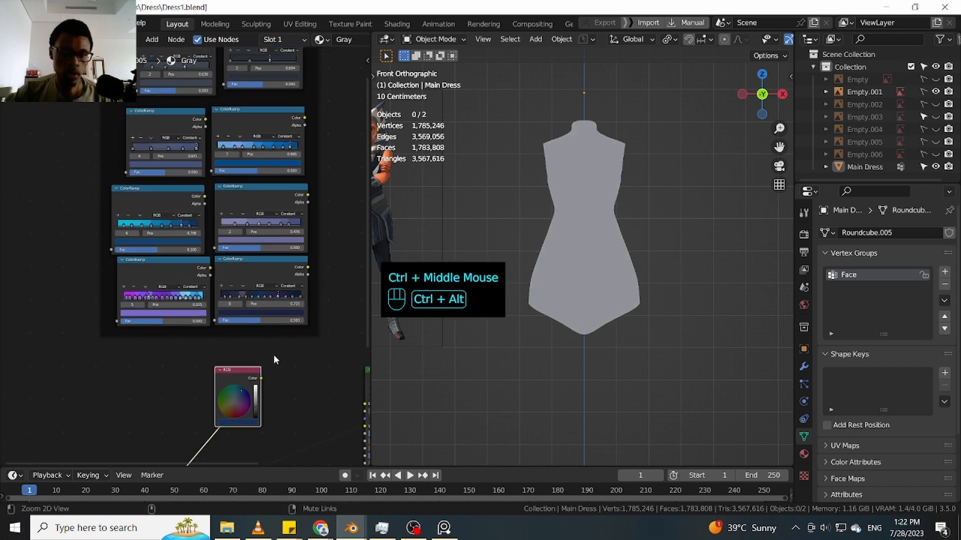
pyautogui.keyDown('ctrl'); pyautogui.moveTo(273, 354); pyautogui.dragTo(284, 304, button='middle'); pyautogui.keyUp('ctrl')
pyautogui.moveTo(284, 304); pyautogui.dragTo(161, 386)
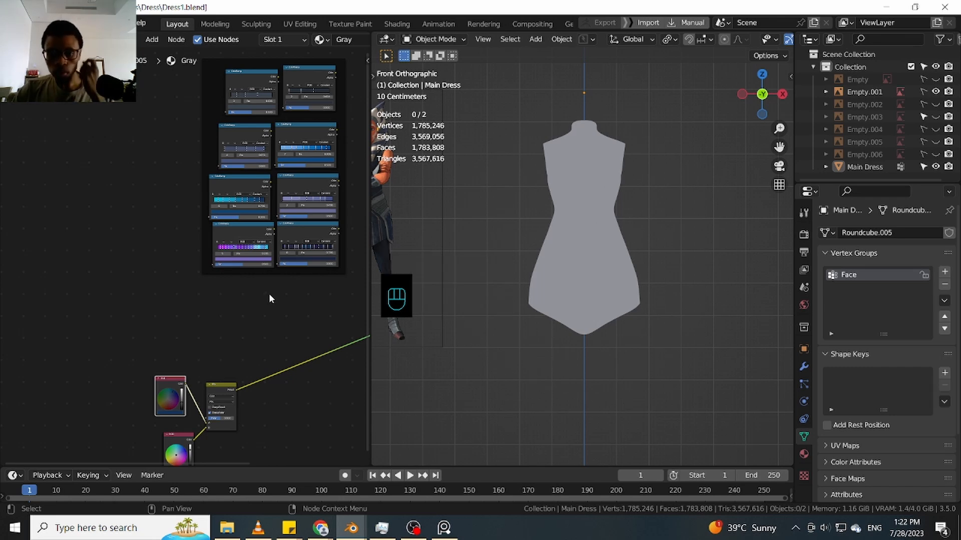
pyautogui.keyDown('ctrl'); pyautogui.moveTo(245, 366); pyautogui.dragTo(252, 325, button='middle'); pyautogui.keyUp('ctrl')
pyautogui.keyDown('shift'); pyautogui.moveTo(270, 315); pyautogui.dragTo(298, 204, button='middle'); pyautogui.keyUp('shift')
pyautogui.keyDown('ctrl'); pyautogui.moveTo(273, 352); pyautogui.dragTo(321, 317, button='middle'); pyautogui.keyUp('ctrl')
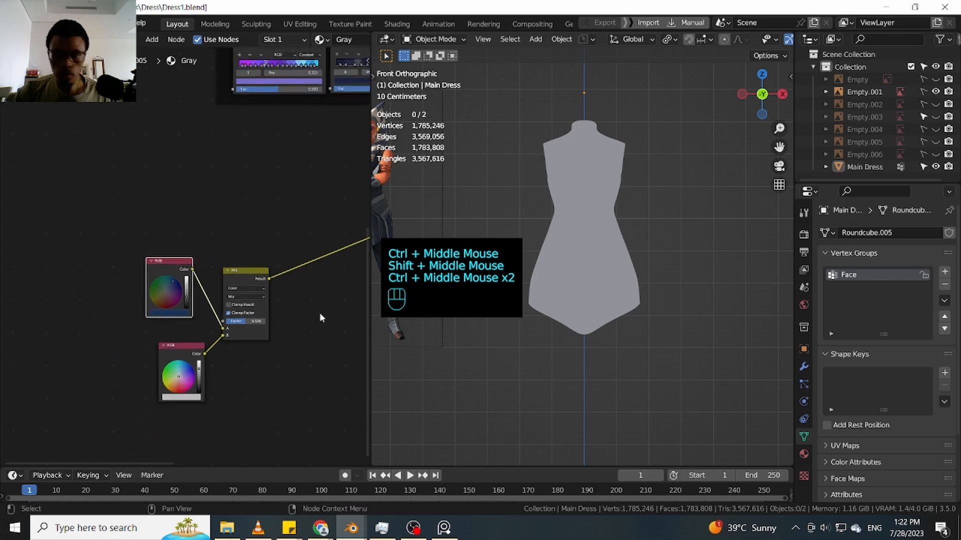
# Remove the existing Face Corner color attribute from the dress mesh
pyautogui.click(804, 418)
pyautogui.click(804, 437)
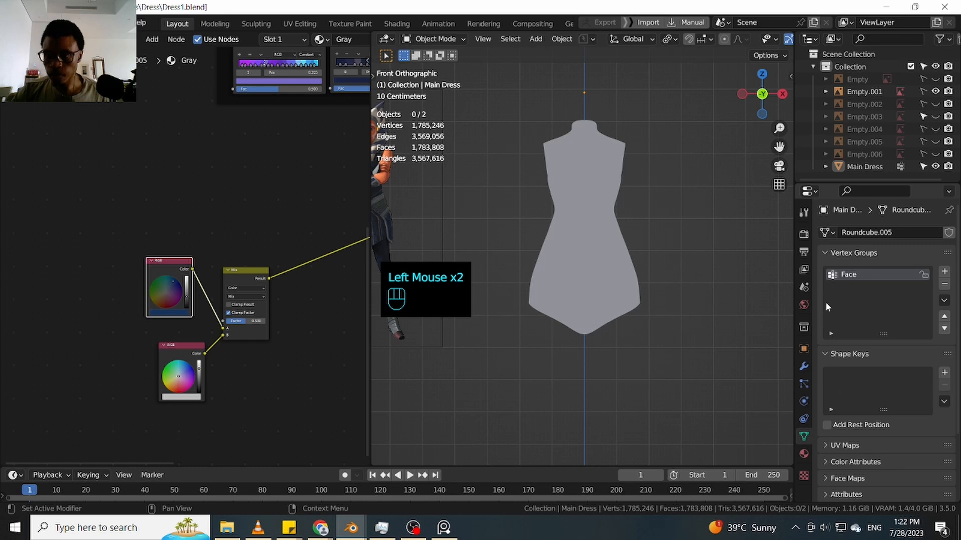
pyautogui.click(825, 254)
pyautogui.click(826, 254)
pyautogui.click(826, 254)
pyautogui.click(825, 270)
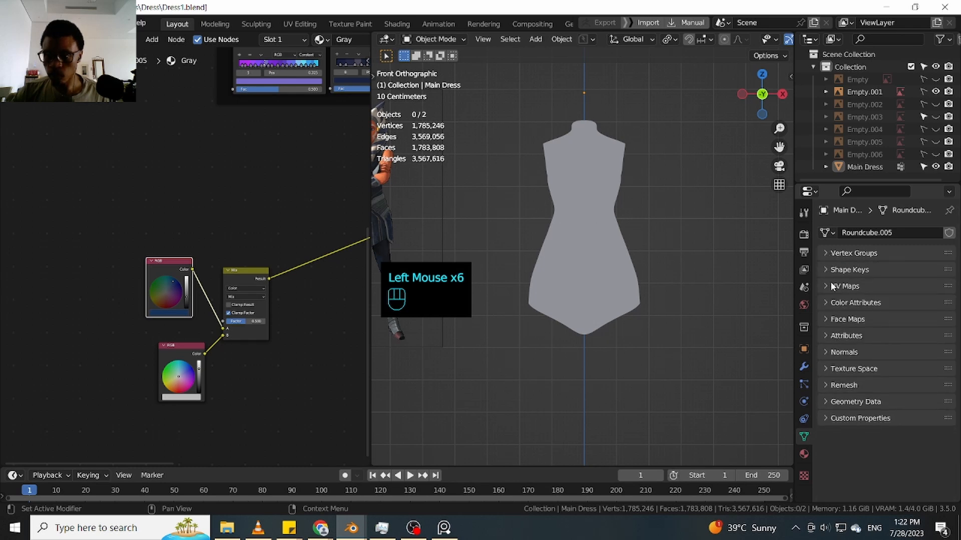
pyautogui.click(824, 303)
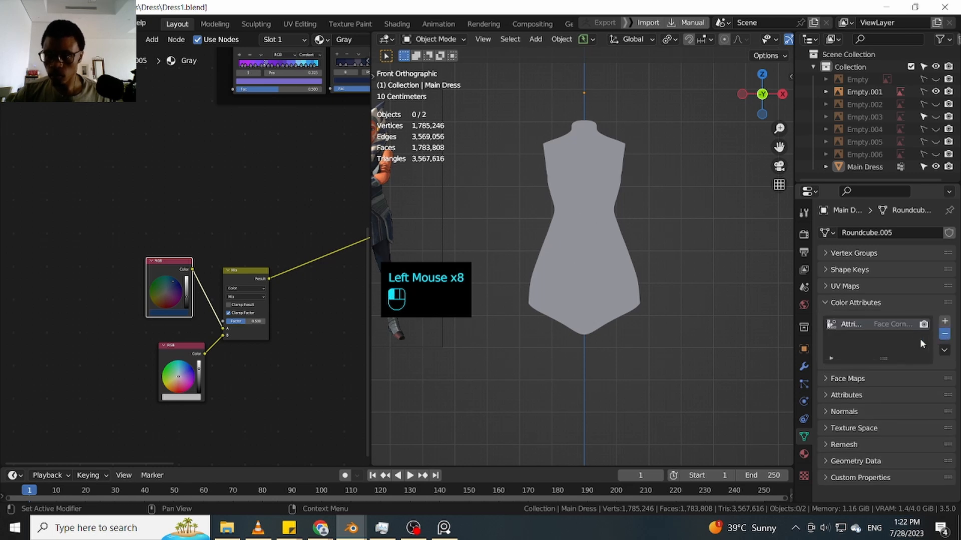
# Add a black color attribute named "Base Col" with Vertex domain and Color data type, and copy its name
pyautogui.click(943, 322)
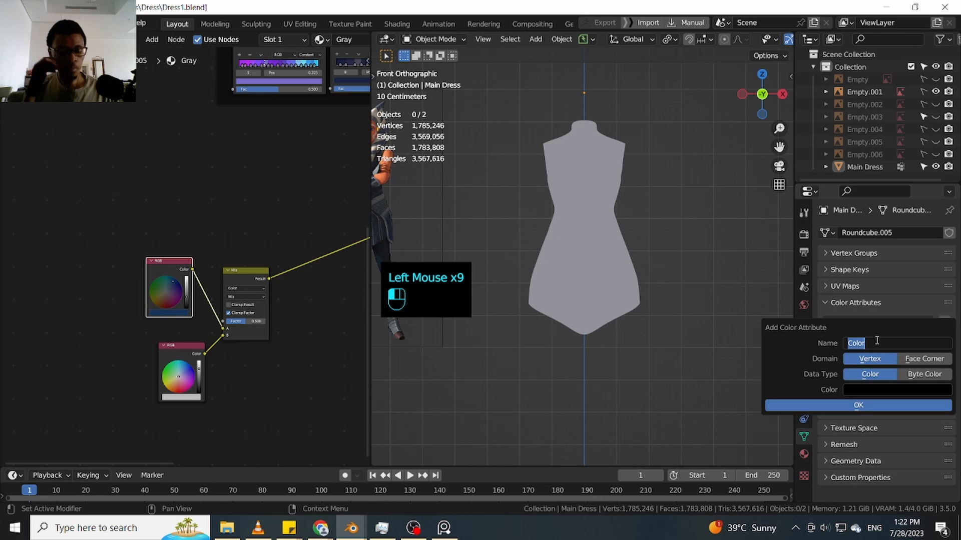
pyautogui.write('BAse')
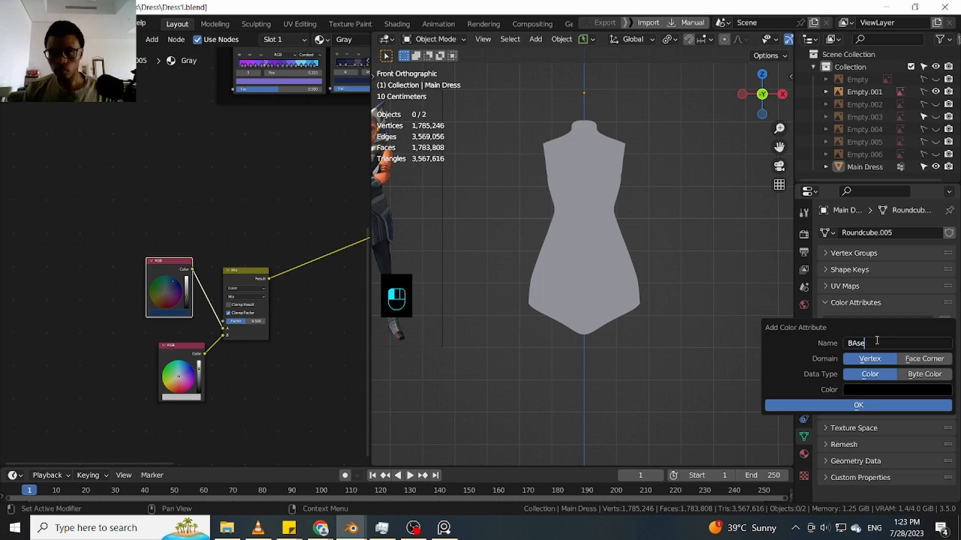
pyautogui.press('BackSpace')
pyautogui.press('BackSpace')
pyautogui.press('BackSpace')
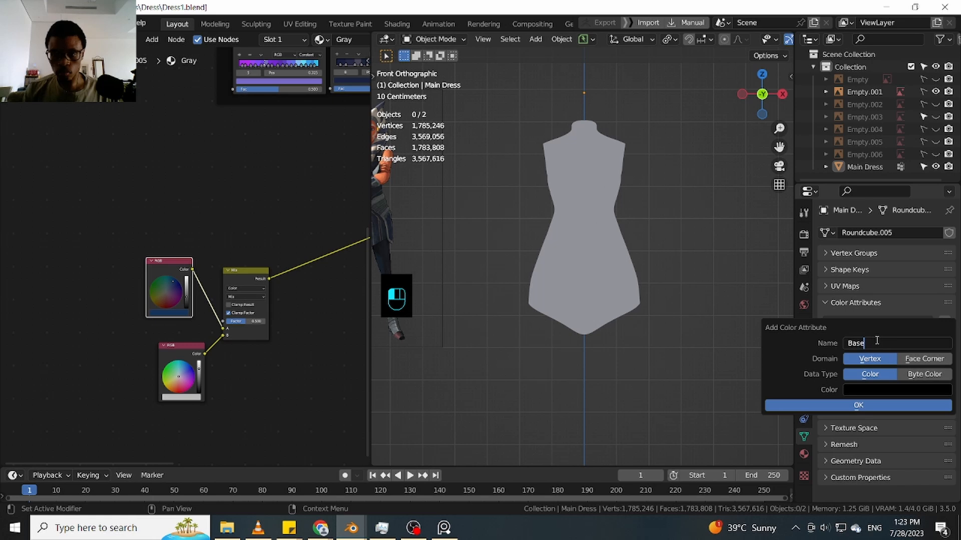
pyautogui.write('CO')
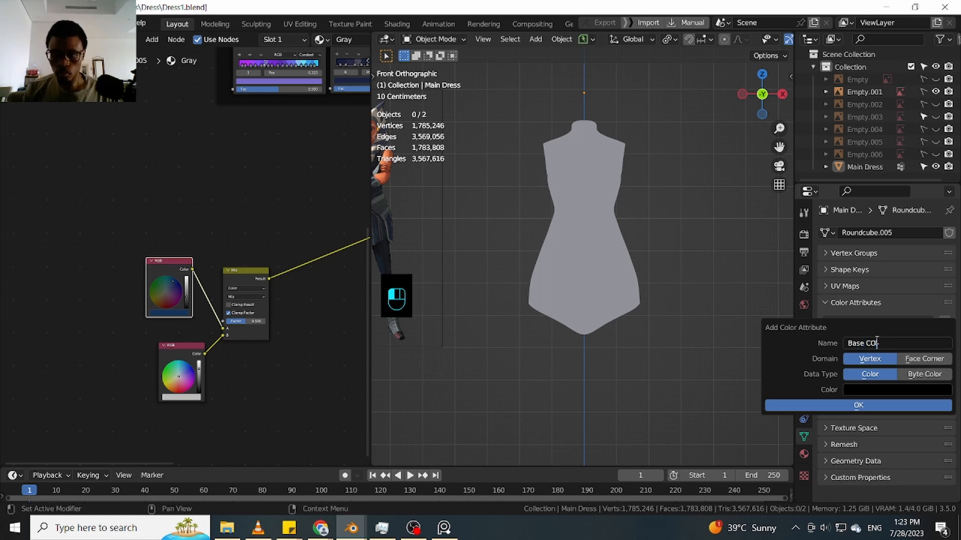
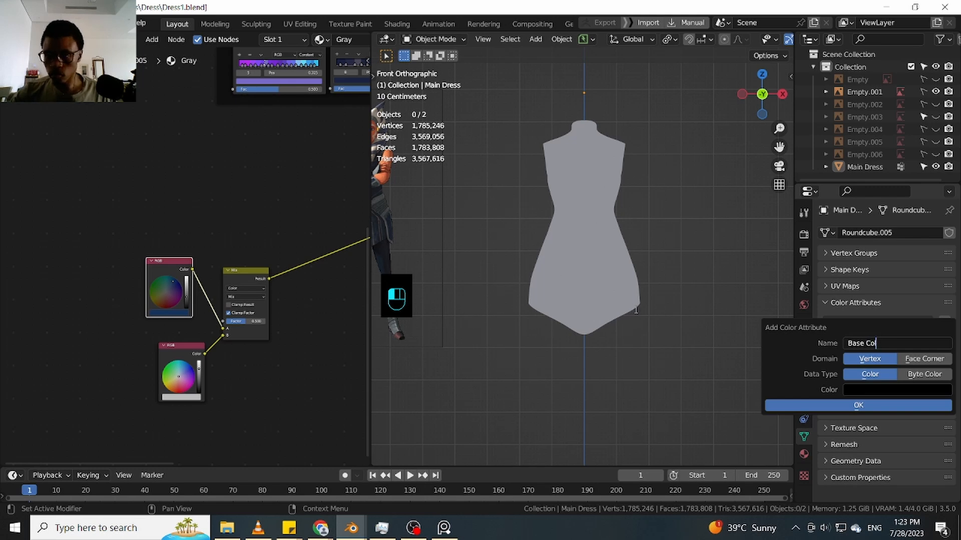
pyautogui.press('Return')
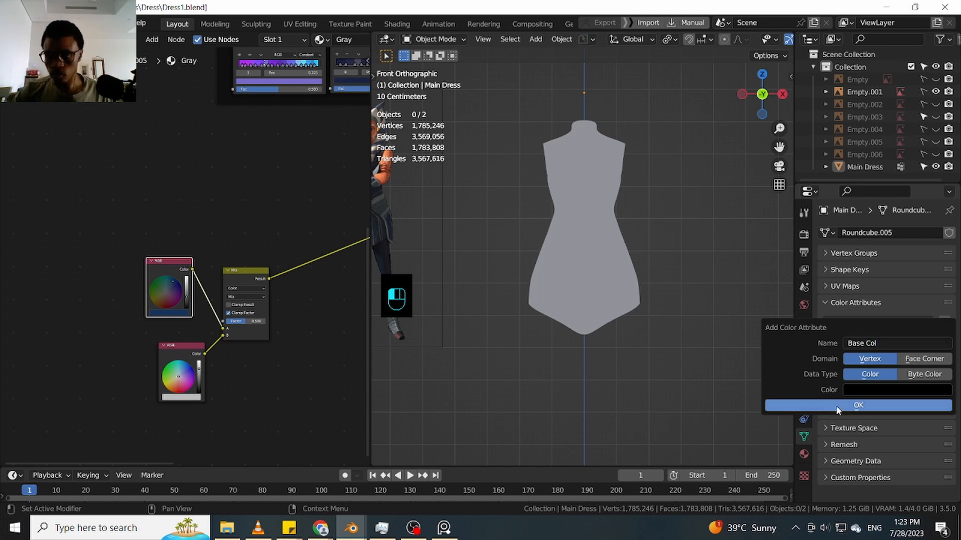
pyautogui.click(836, 406)
pyautogui.hotkey('ctrl', 'c')
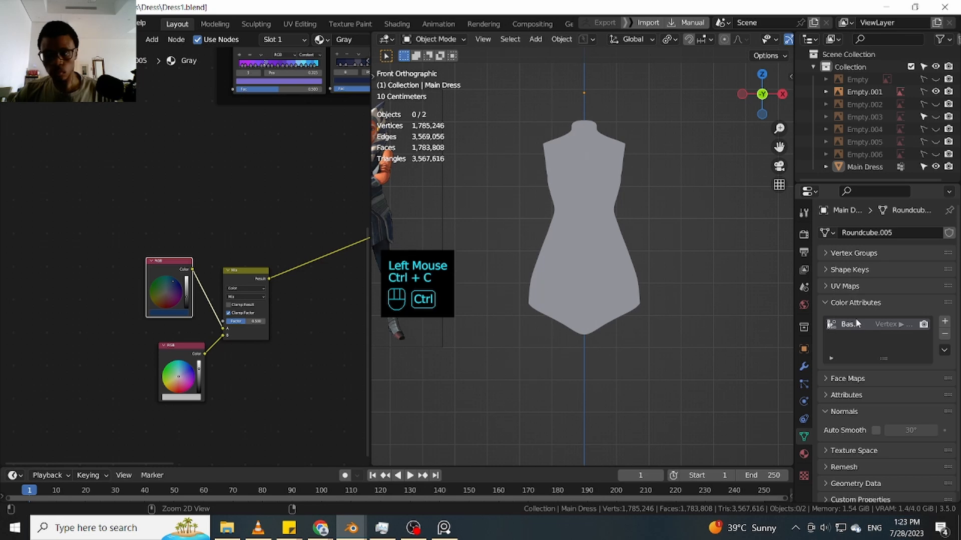
# Add an Attribute node above the two RGB nodes
pyautogui.click(203, 232)
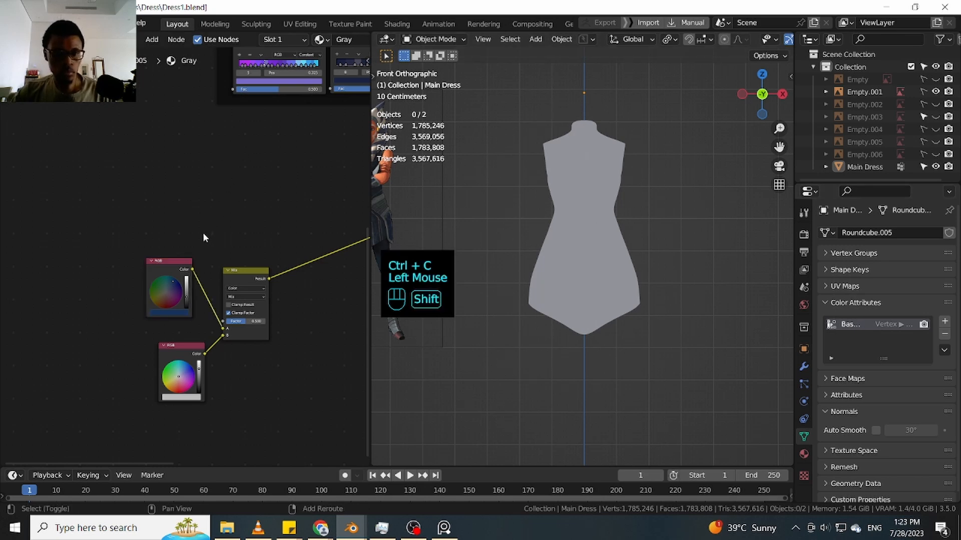
pyautogui.hotkey('shift', 'a')
pyautogui.click(203, 231)
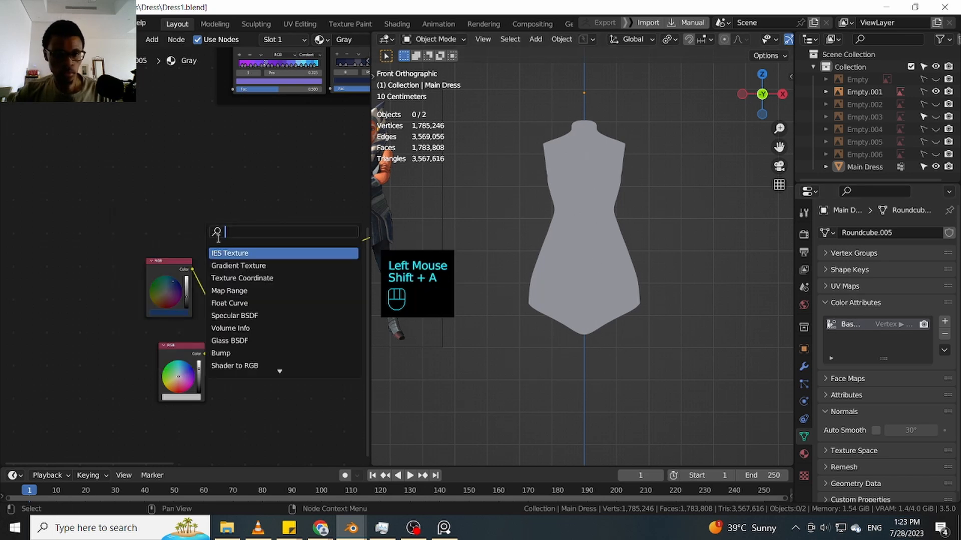
pyautogui.write('att')
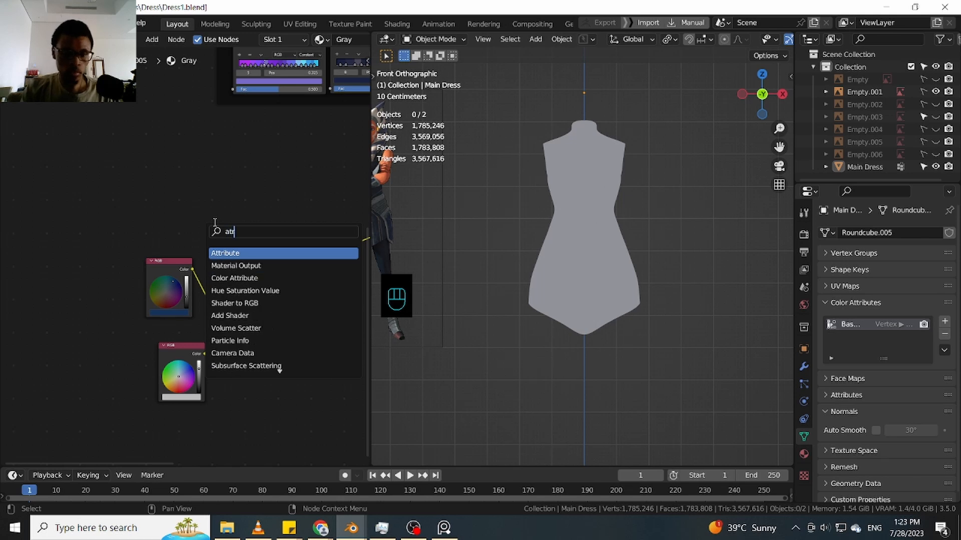
pyautogui.press('Return')
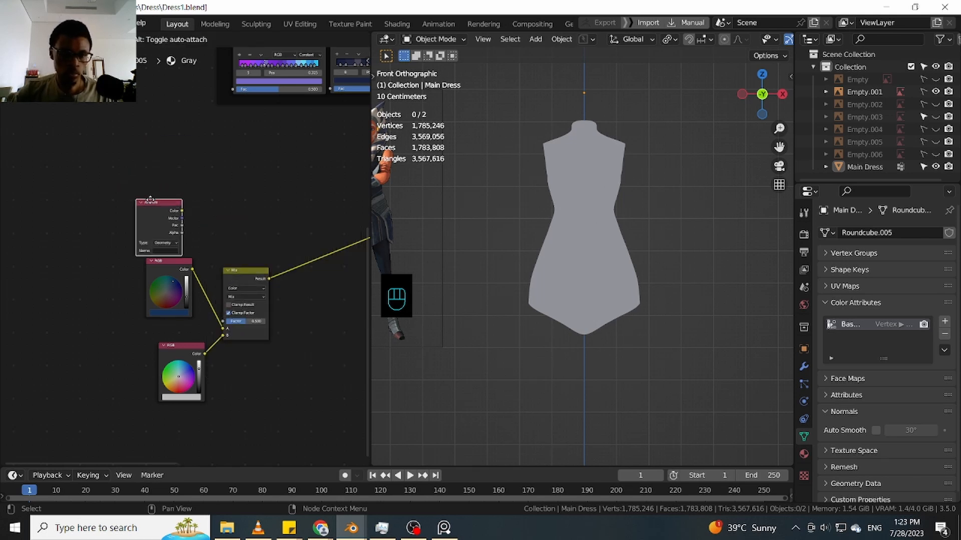
pyautogui.click(158, 197)
# Line up the two RGB nodes in a column under the Attribute node and shift the Mix node slightly away from them
pyautogui.moveTo(190, 290); pyautogui.dragTo(187, 299)
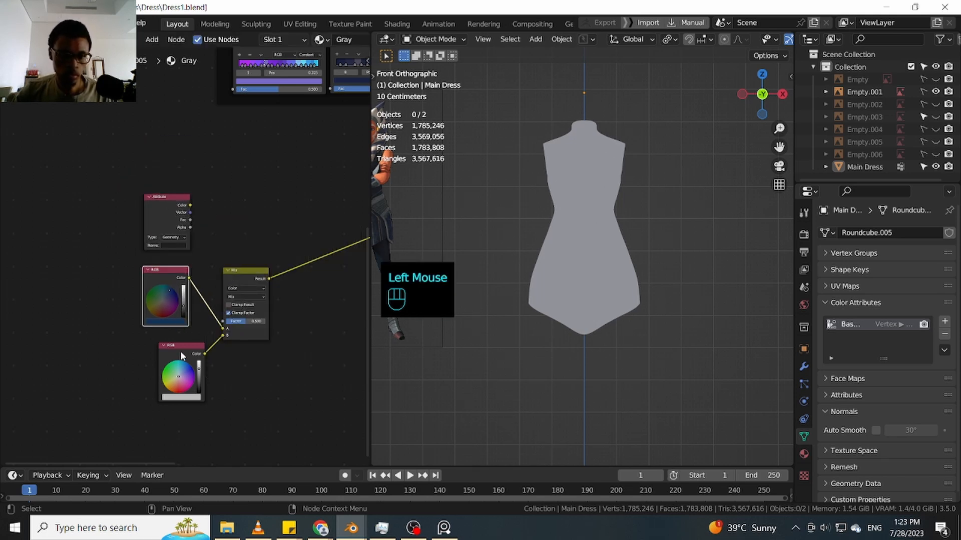
pyautogui.moveTo(181, 347); pyautogui.dragTo(155, 342)
pyautogui.keyDown('ctrl'); pyautogui.moveTo(212, 259); pyautogui.dragTo(215, 233, button='middle'); pyautogui.keyUp('ctrl')
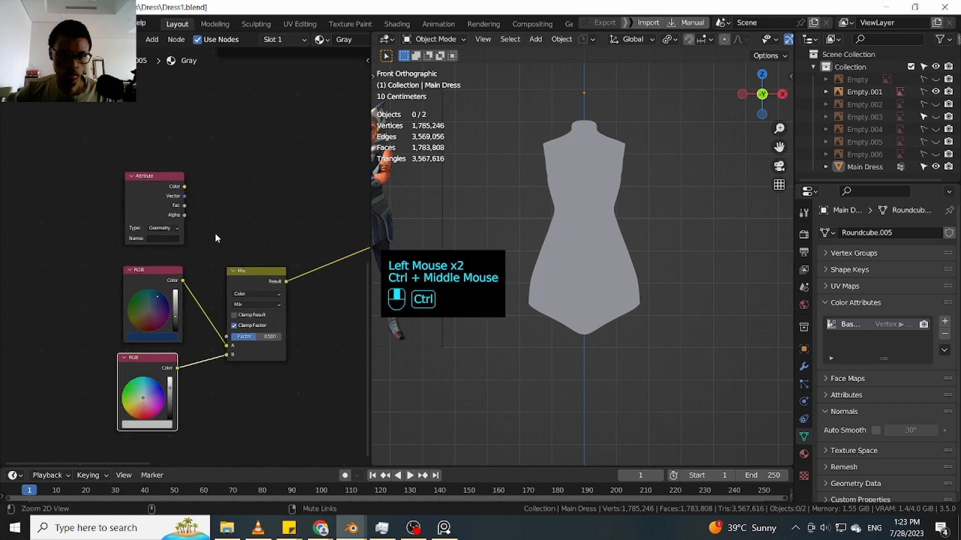
pyautogui.moveTo(247, 278); pyautogui.dragTo(263, 254)
pyautogui.moveTo(160, 357); pyautogui.dragTo(163, 350)
pyautogui.moveTo(181, 224); pyautogui.dragTo(178, 225)
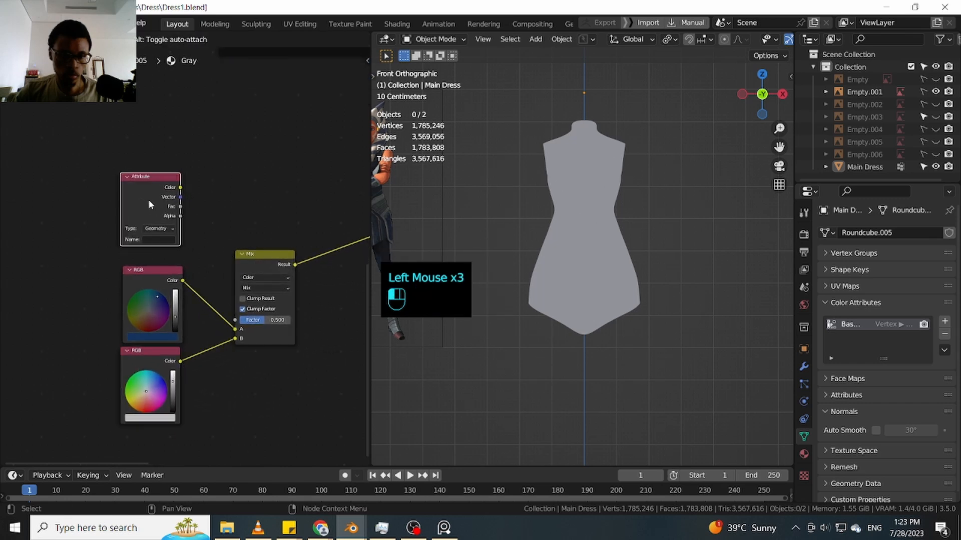
# Set the Attribute node's name to "Base Col" and connect its Color output to the Mix node's Factor input
pyautogui.hotkey('ctrl', 'v')
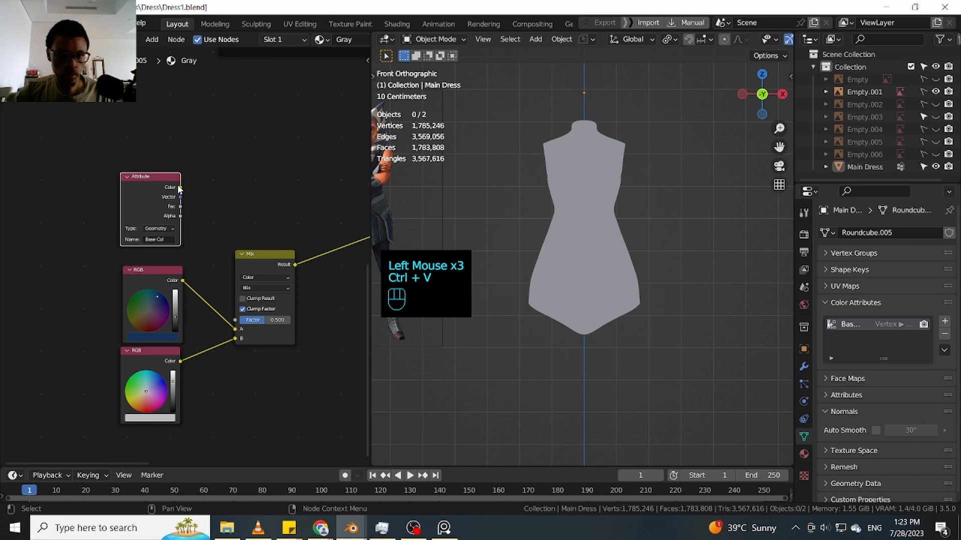
pyautogui.moveTo(180, 188); pyautogui.dragTo(233, 323)
pyautogui.moveTo(255, 274); pyautogui.dragTo(256, 275)
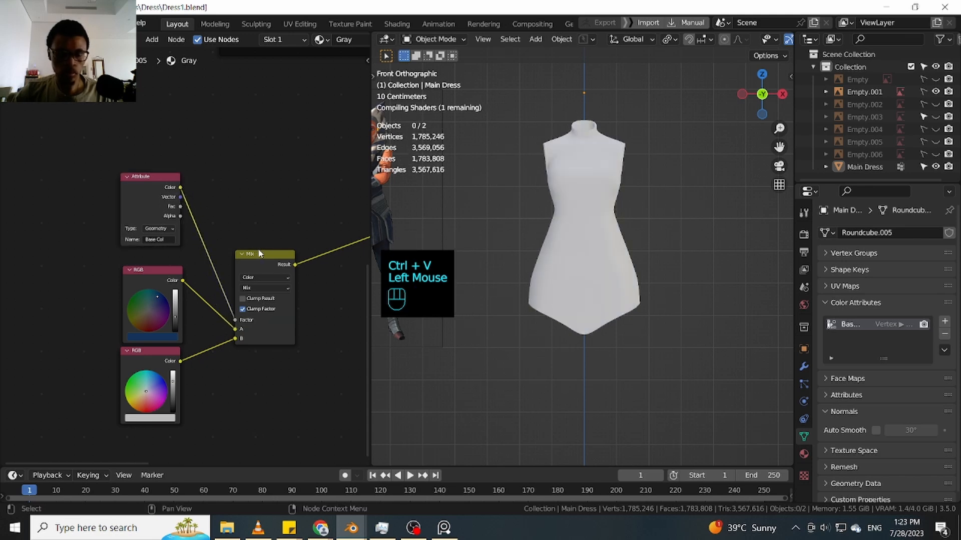
pyautogui.moveTo(704, 232)
pyautogui.keyDown('alt'); pyautogui.mouseDown(button='middle')
pyautogui.moveTo(638, 257)
pyautogui.moveTo(645, 263)
pyautogui.moveTo(608, 263)
pyautogui.moveTo(704, 264)
pyautogui.moveTo(695, 274)
pyautogui.moveTo(698, 261)
pyautogui.mouseUp(button='middle'); pyautogui.keyUp('alt')
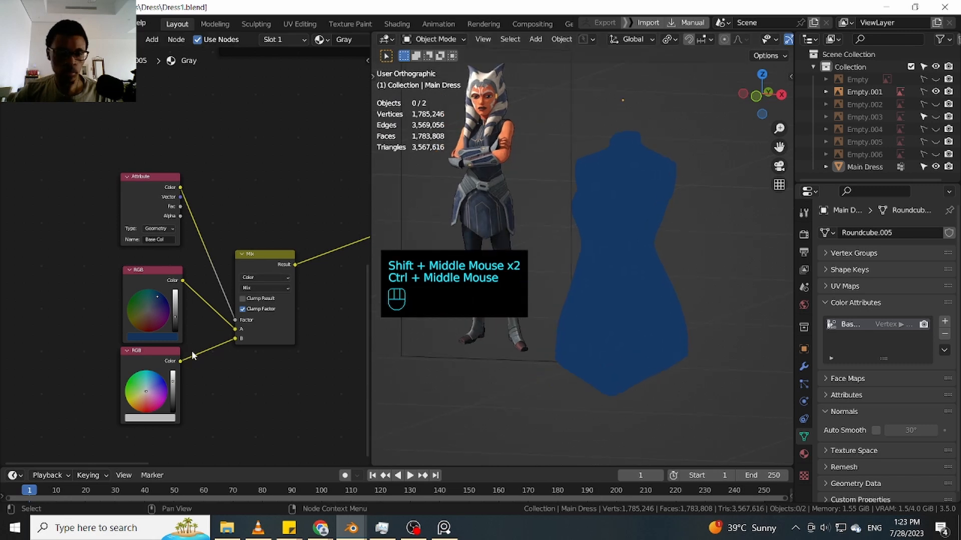
# Move the lower RGB node away from the Mix node to just below the Color Ramp palette frame
pyautogui.keyDown('shift'); pyautogui.moveTo(212, 331); pyautogui.dragTo(209, 357, button='middle'); pyautogui.keyUp('shift')
pyautogui.moveTo(163, 379); pyautogui.dragTo(262, 100)
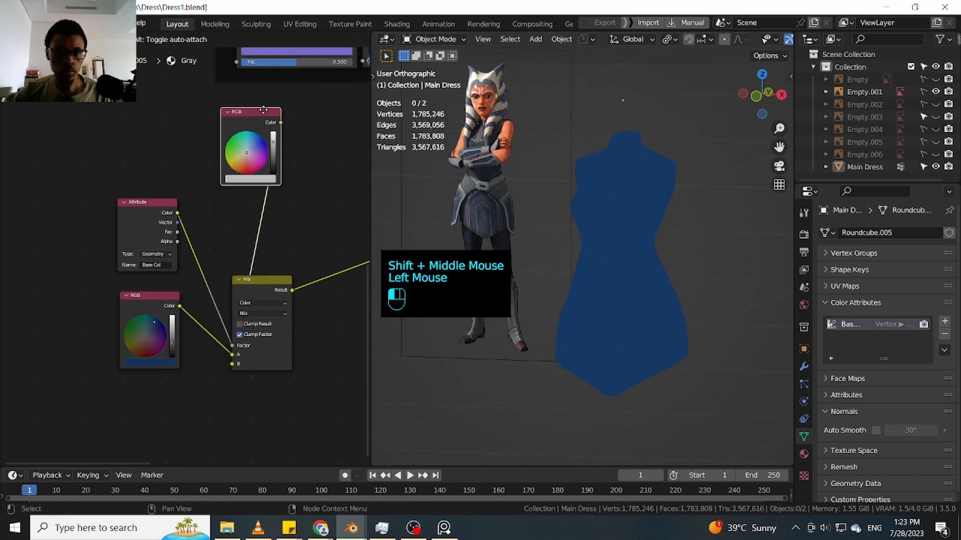
pyautogui.keyDown('shift'); pyautogui.moveTo(280, 151); pyautogui.dragTo(235, 353, button='middle'); pyautogui.keyUp('shift')
pyautogui.keyDown('shift'); pyautogui.moveTo(235, 353); pyautogui.dragTo(202, 376, button='middle'); pyautogui.keyUp('shift')
pyautogui.keyDown('shift'); pyautogui.moveTo(224, 368); pyautogui.dragTo(202, 369, button='middle'); pyautogui.keyUp('shift')
pyautogui.moveTo(74, 363); pyautogui.dragTo(251, 346)
pyautogui.click(226, 361)
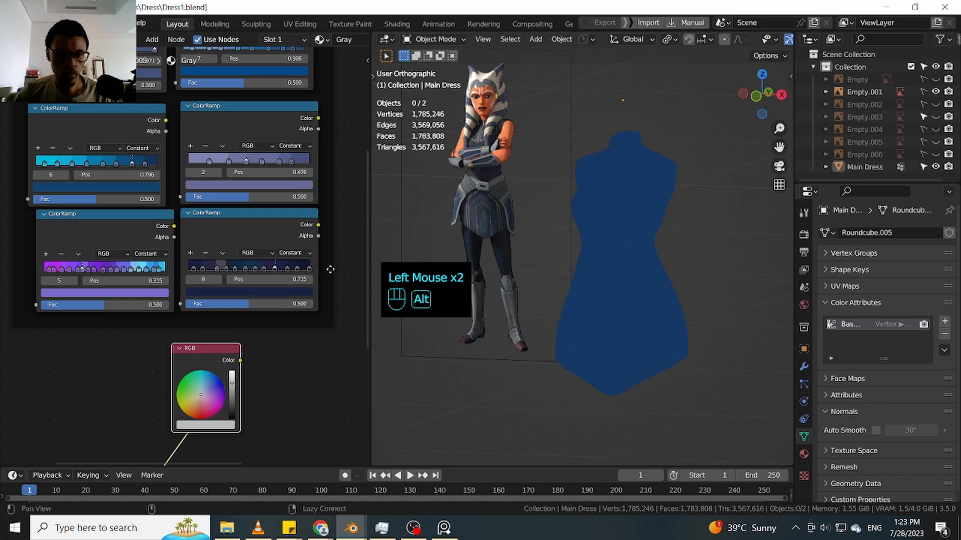
# Place the light gray RGB node outside the palette frame, beside its first row of Color Ramps
pyautogui.keyDown('shift'); pyautogui.moveTo(341, 237); pyautogui.dragTo(337, 350, button='middle'); pyautogui.keyUp('shift')
pyautogui.keyDown('shift'); pyautogui.moveTo(338, 265); pyautogui.dragTo(337, 360, button='middle'); pyautogui.keyUp('shift')
pyautogui.keyDown('shift'); pyautogui.moveTo(339, 310); pyautogui.dragTo(338, 334, button='middle'); pyautogui.keyUp('shift')
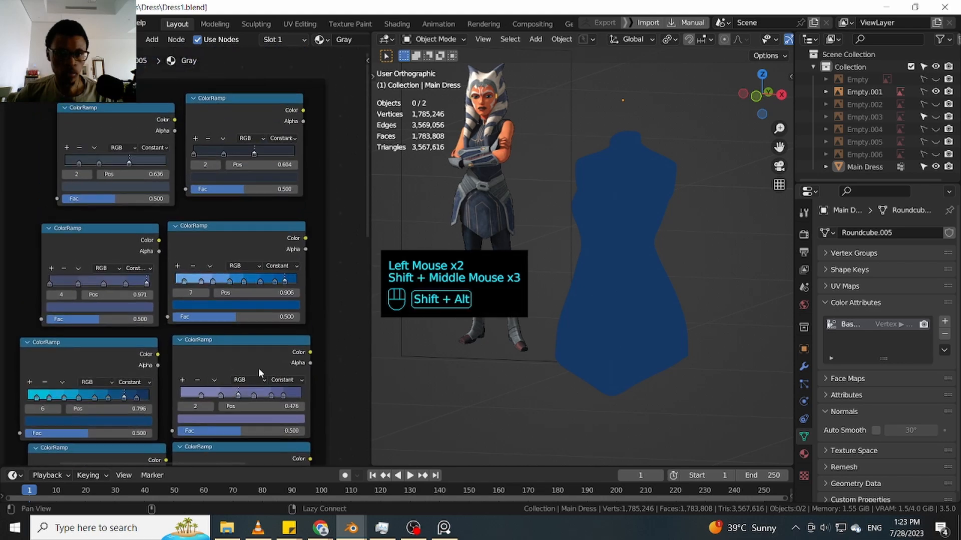
pyautogui.keyDown('shift'); pyautogui.moveTo(259, 373); pyautogui.dragTo(279, 257, button='middle'); pyautogui.keyUp('shift')
pyautogui.keyDown('shift'); pyautogui.moveTo(167, 378); pyautogui.dragTo(190, 265, button='middle'); pyautogui.keyUp('shift')
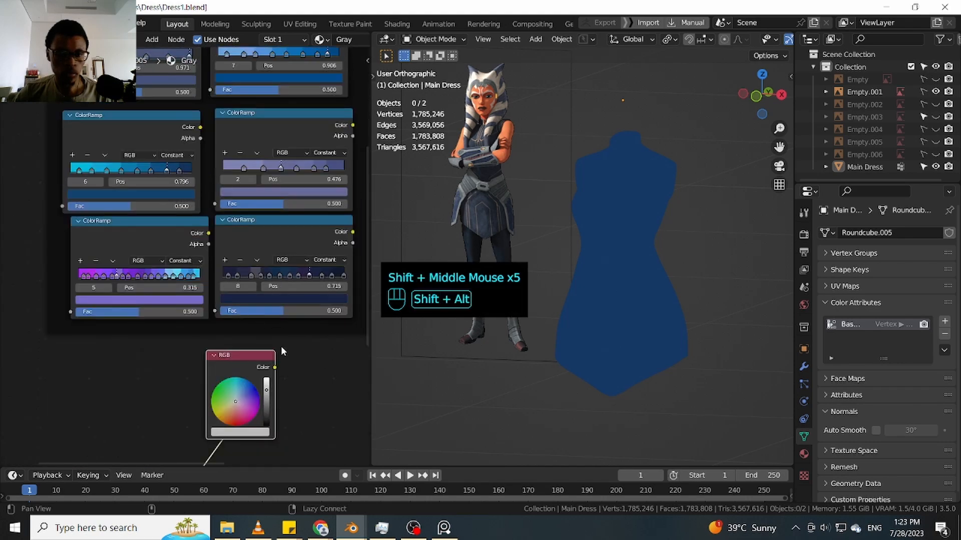
pyautogui.moveTo(282, 351)
pyautogui.keyDown('shift'); pyautogui.mouseDown(button='middle')
pyautogui.moveTo(313, 371)
pyautogui.moveTo(279, 351)
pyautogui.mouseUp(button='middle'); pyautogui.keyUp('shift')
pyautogui.moveTo(270, 354); pyautogui.dragTo(79, 141)
pyautogui.keyDown('ctrl'); pyautogui.moveTo(103, 261); pyautogui.dragTo(95, 240, button='middle'); pyautogui.keyUp('ctrl')
pyautogui.keyDown('shift'); pyautogui.moveTo(90, 246); pyautogui.dragTo(13, 303, button='middle'); pyautogui.keyUp('shift')
pyautogui.moveTo(27, 188); pyautogui.dragTo(45, 187)
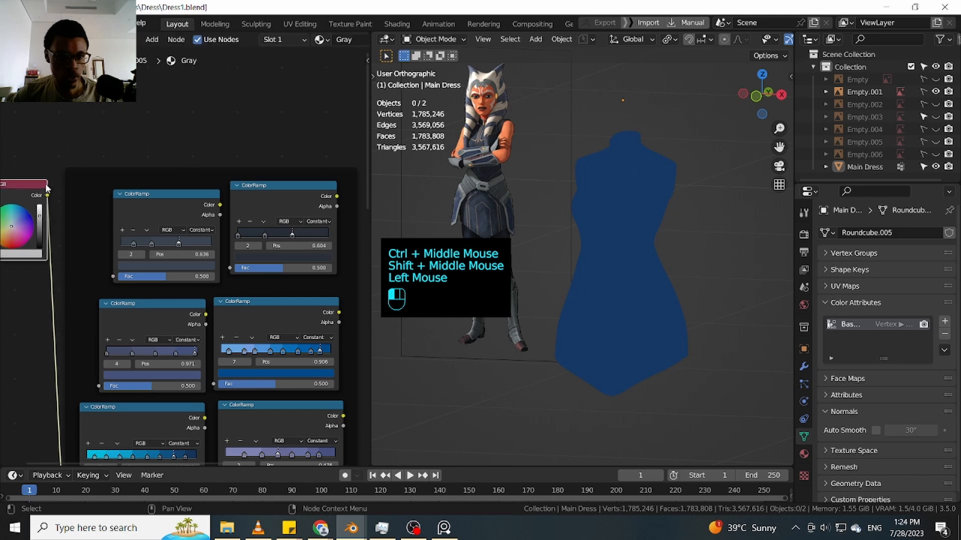
pyautogui.keyDown('shift'); pyautogui.moveTo(27, 265); pyautogui.dragTo(80, 247, button='middle'); pyautogui.keyUp('shift')
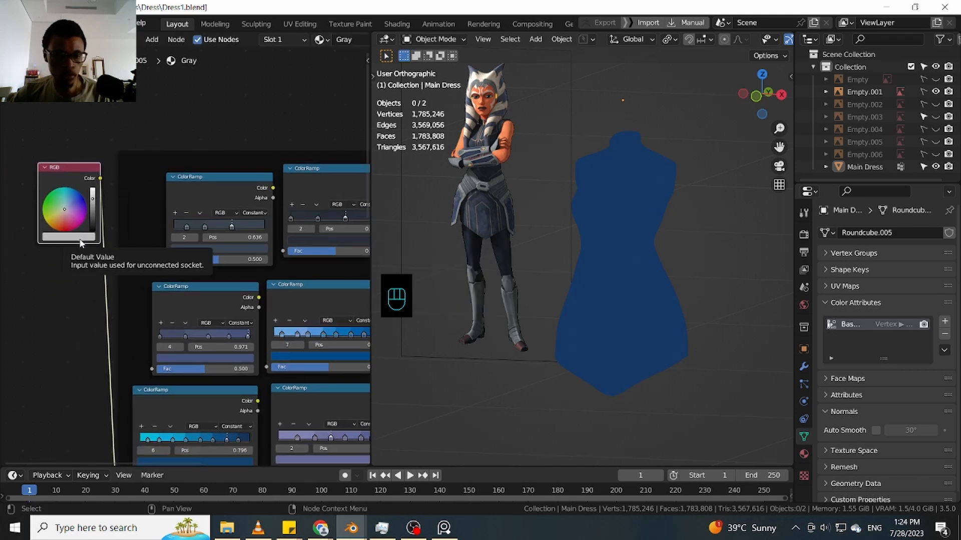
# Sample a dark slate color for the light gray RGB node from the second Color Ramp in the palette's first row
pyautogui.click(83, 243)
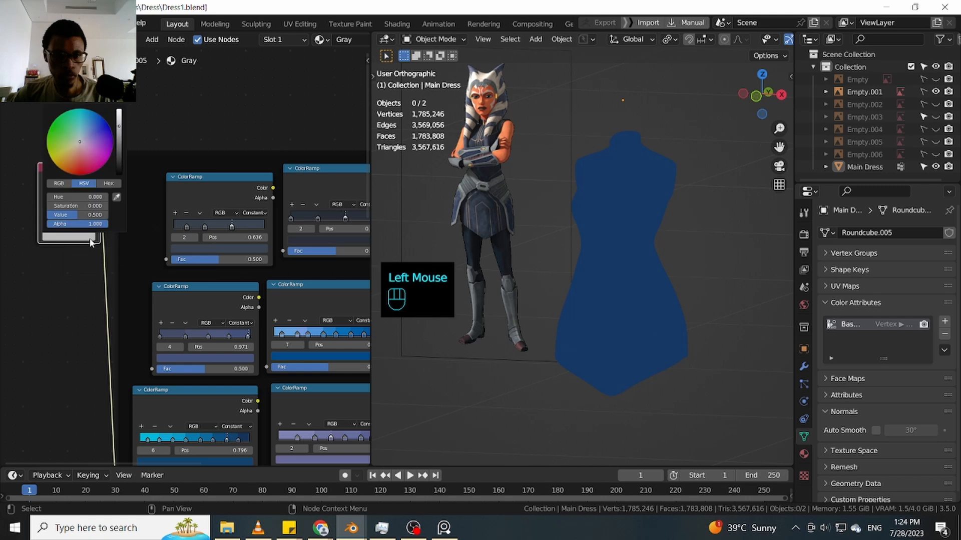
pyautogui.click(118, 198)
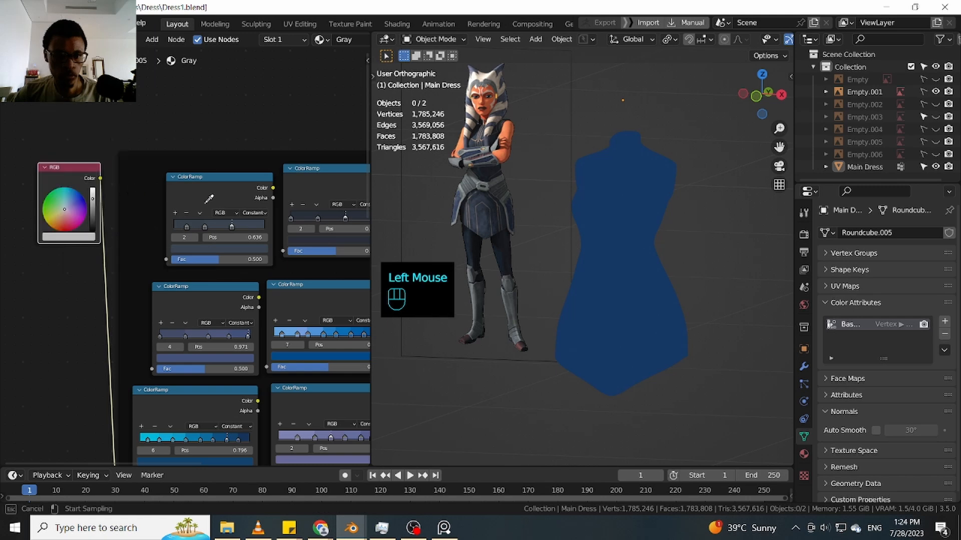
pyautogui.click(340, 223)
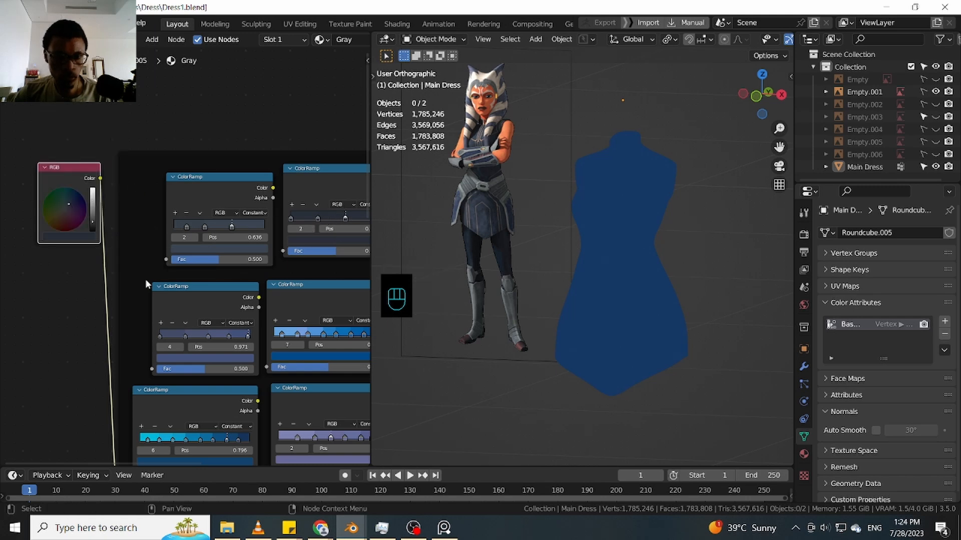
pyautogui.keyDown('ctrl'); pyautogui.moveTo(111, 254); pyautogui.dragTo(142, 252, button='middle'); pyautogui.keyUp('ctrl')
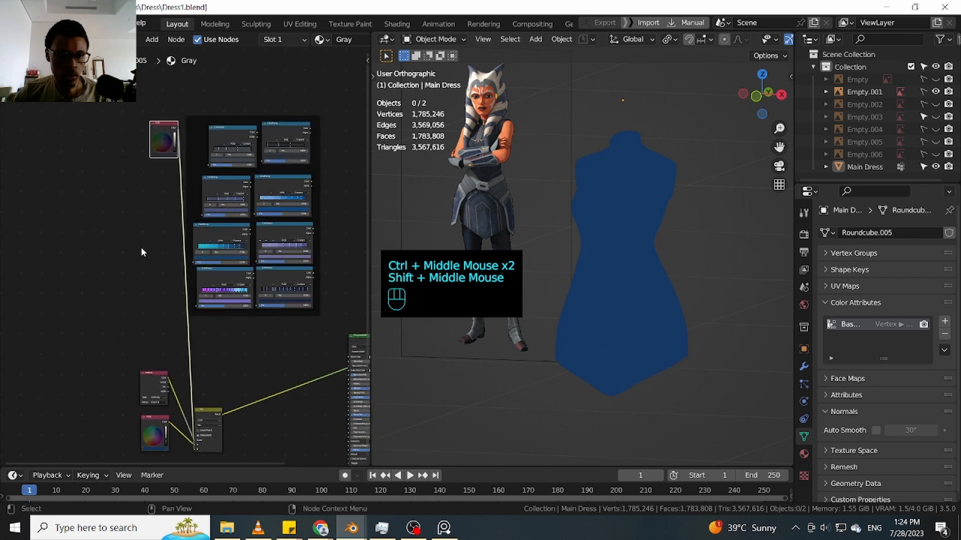
# Select the Main Dress and switch it to Sculpt Mode
pyautogui.click(652, 296)
pyautogui.press('Tab')
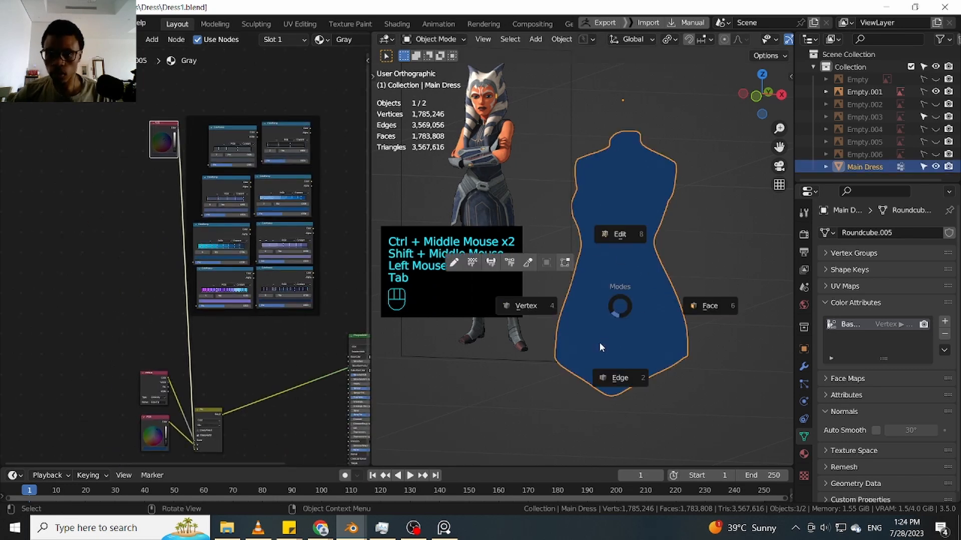
pyautogui.click(619, 305)
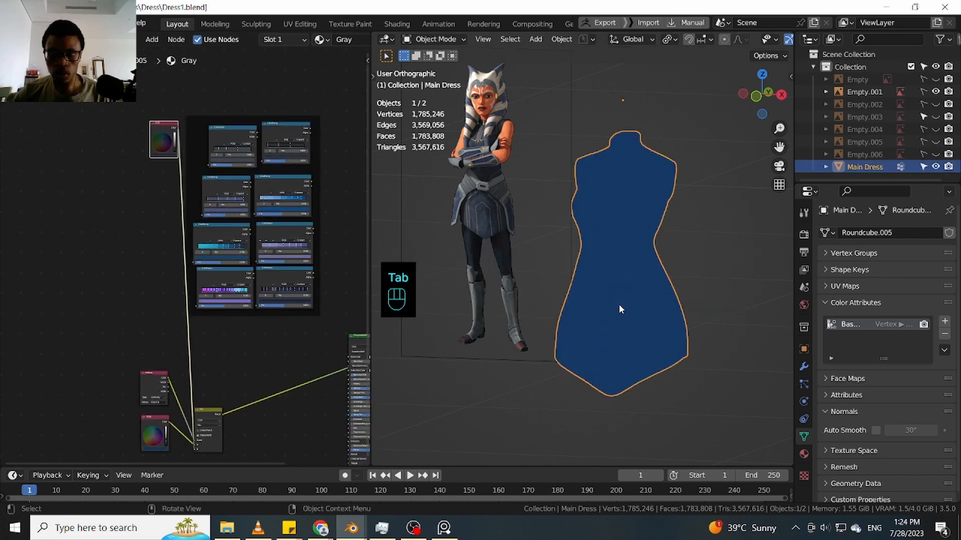
pyautogui.press('Tab')
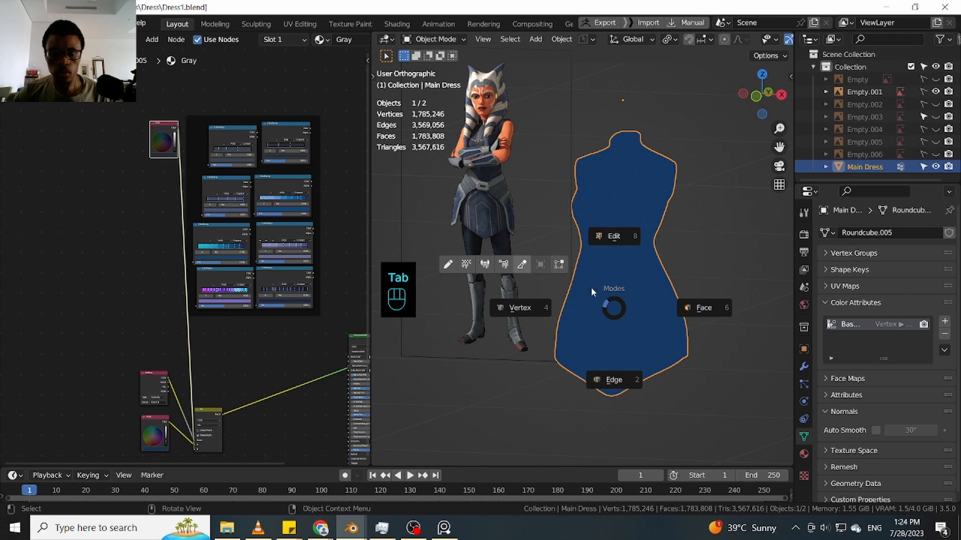
pyautogui.click(522, 265)
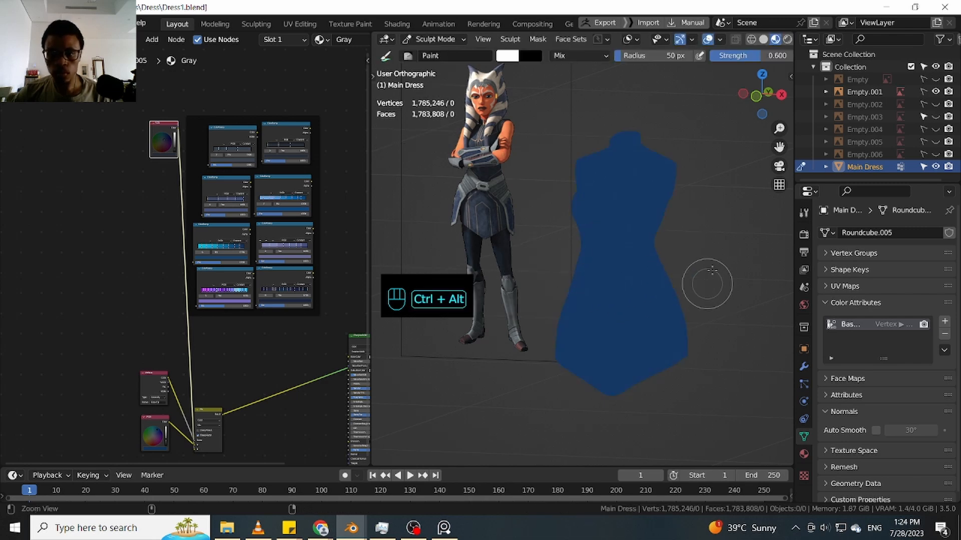
# Paint a soft test spot on the lower front of the skirt, setting the Paint brush strength to 1.000
pyautogui.keyDown('ctrl'); pyautogui.moveTo(712, 270); pyautogui.dragTo(589, 350, button='middle'); pyautogui.keyUp('ctrl')
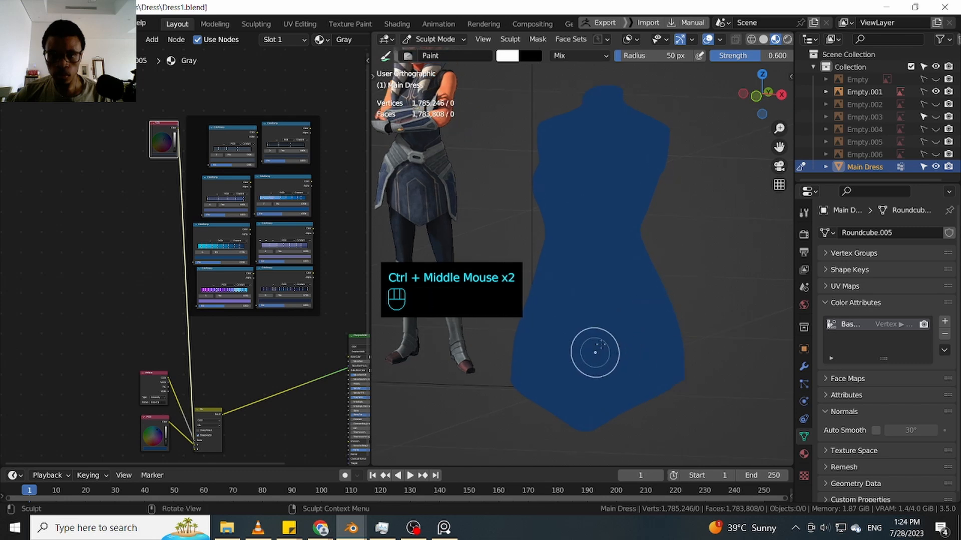
pyautogui.click(604, 352)
pyautogui.keyDown('ctrl'); pyautogui.moveTo(723, 336); pyautogui.dragTo(726, 311, button='middle'); pyautogui.keyUp('ctrl')
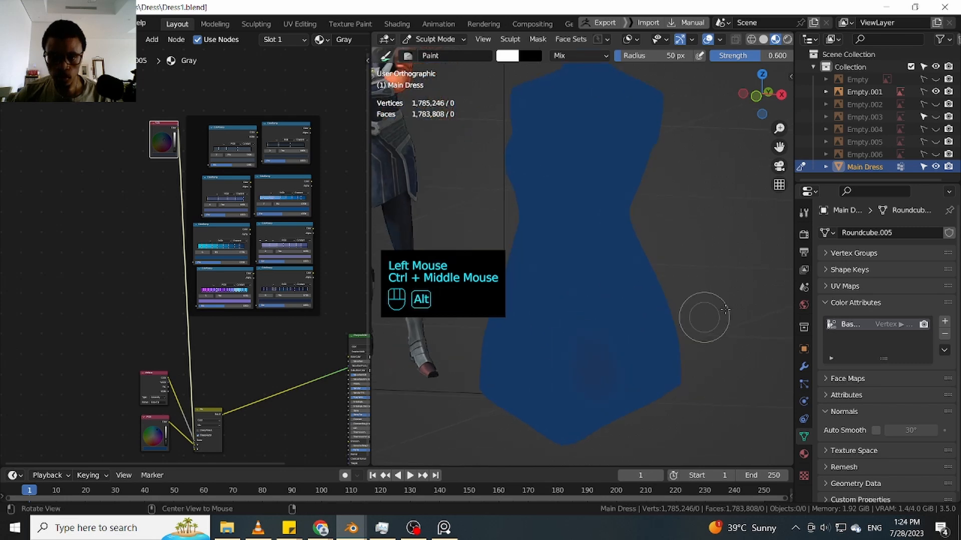
pyautogui.moveTo(725, 311)
pyautogui.mouseDown(button='middle')
pyautogui.moveTo(707, 306)
pyautogui.moveTo(719, 298)
pyautogui.moveTo(626, 313)
pyautogui.moveTo(685, 344)
pyautogui.moveTo(713, 283)
pyautogui.moveTo(585, 317)
pyautogui.mouseUp(button='middle')
pyautogui.hotkey('shift', 'f')
pyautogui.click(584, 339)
pyautogui.moveTo(585, 321); pyautogui.dragTo(580, 340)
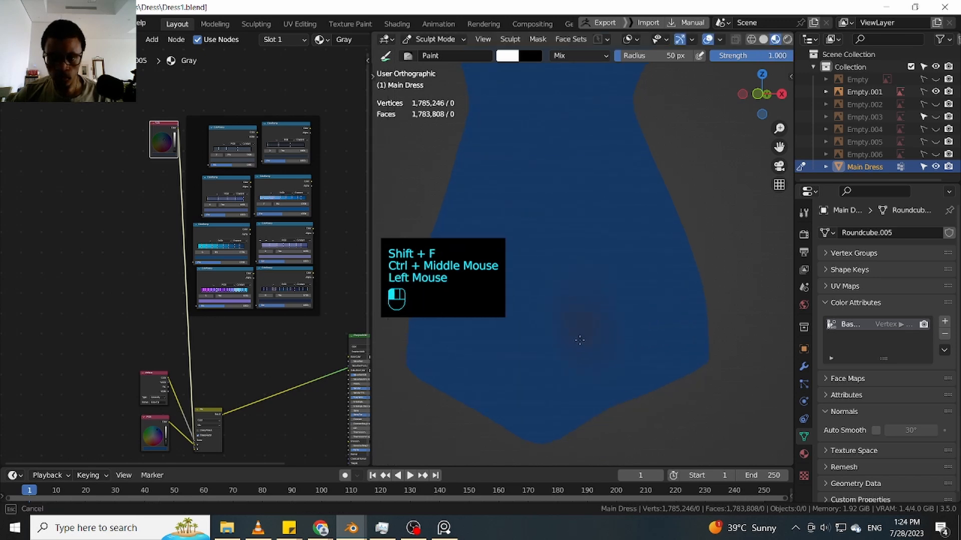
pyautogui.moveTo(641, 326); pyautogui.dragTo(616, 305)
pyautogui.keyDown('ctrl'); pyautogui.moveTo(616, 304); pyautogui.dragTo(624, 311, button='middle'); pyautogui.keyUp('ctrl')
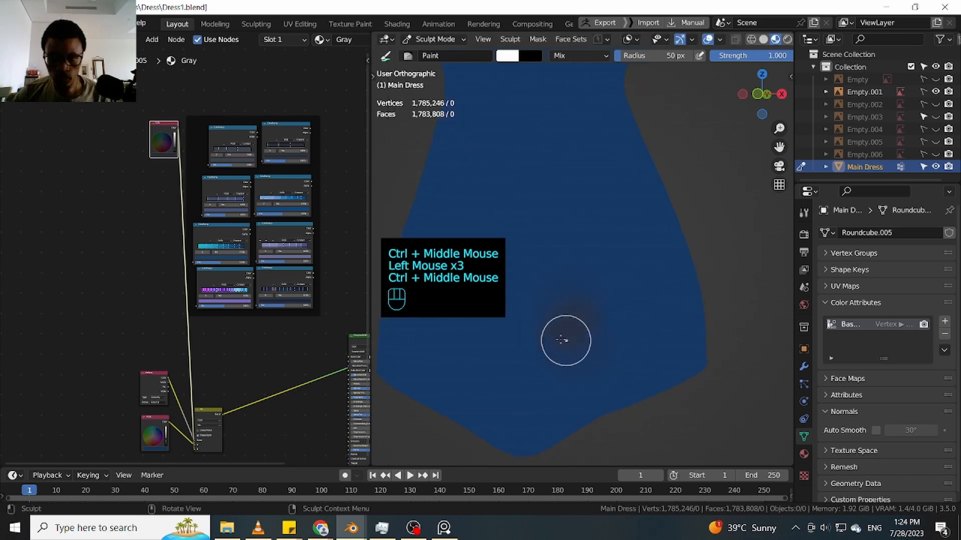
pyautogui.moveTo(564, 322); pyautogui.dragTo(574, 330)
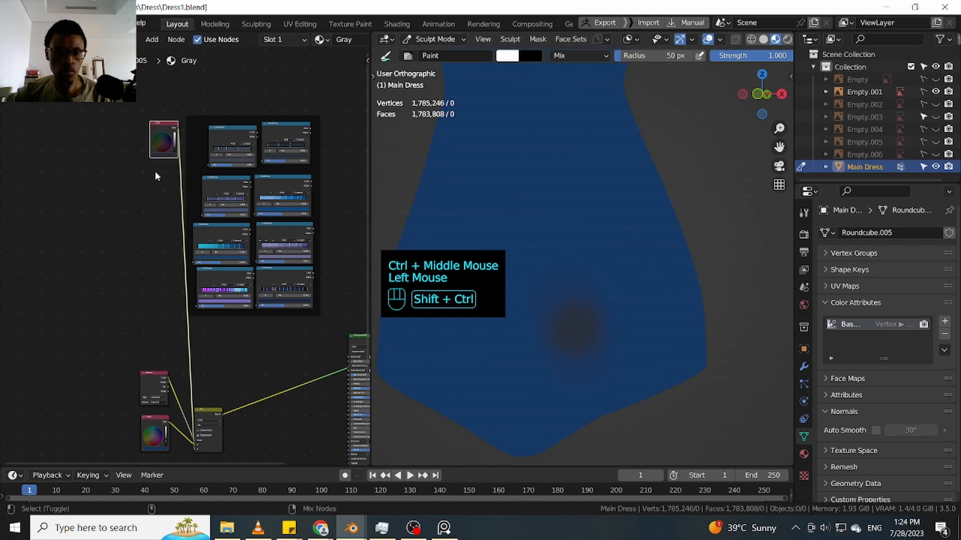
# Preview the Base Col attribute as a black-and-white mask on the dress, and return the preview to the Mix node
pyautogui.keyDown('ctrl'); pyautogui.keyDown('shift'); pyautogui.doubleClick(160, 381); pyautogui.keyUp('shift'); pyautogui.keyUp('ctrl')
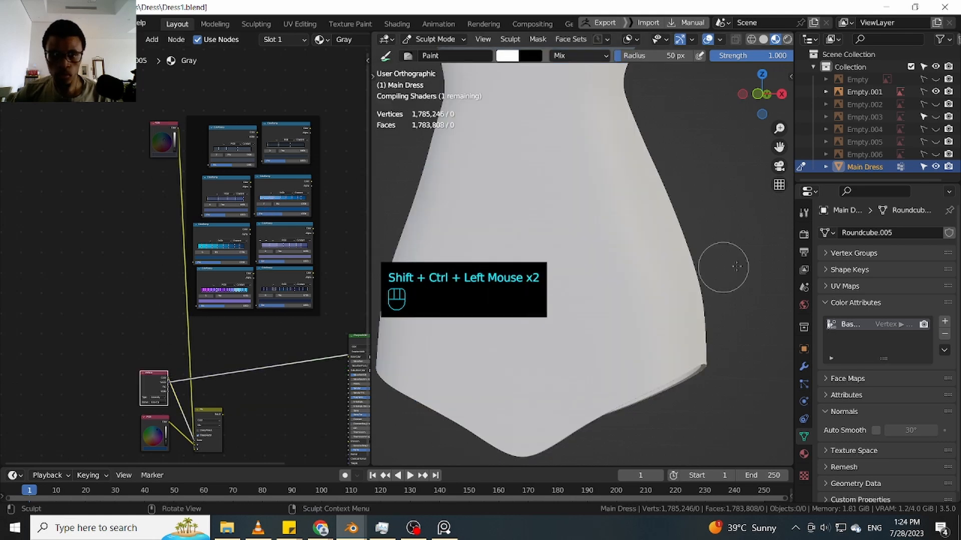
pyautogui.moveTo(738, 278)
pyautogui.mouseDown(button='middle')
pyautogui.moveTo(699, 325)
pyautogui.moveTo(729, 299)
pyautogui.mouseUp(button='middle')
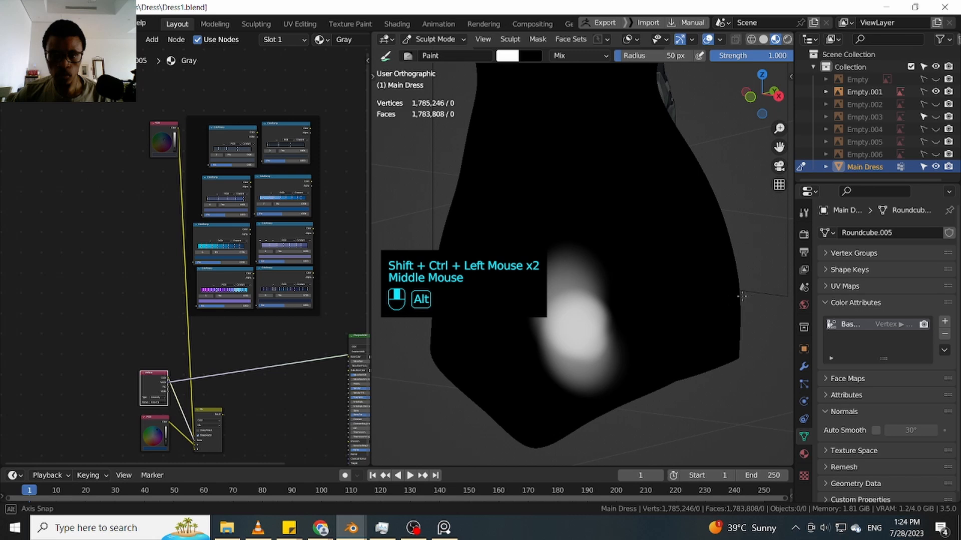
pyautogui.moveTo(748, 264)
pyautogui.keyDown('alt'); pyautogui.mouseDown(button='middle')
pyautogui.moveTo(720, 318)
pyautogui.moveTo(714, 307)
pyautogui.moveTo(739, 302)
pyautogui.moveTo(708, 326)
pyautogui.moveTo(714, 292)
pyautogui.moveTo(710, 320)
pyautogui.moveTo(750, 286)
pyautogui.moveTo(739, 300)
pyautogui.moveTo(743, 285)
pyautogui.mouseUp(button='middle'); pyautogui.keyUp('alt')
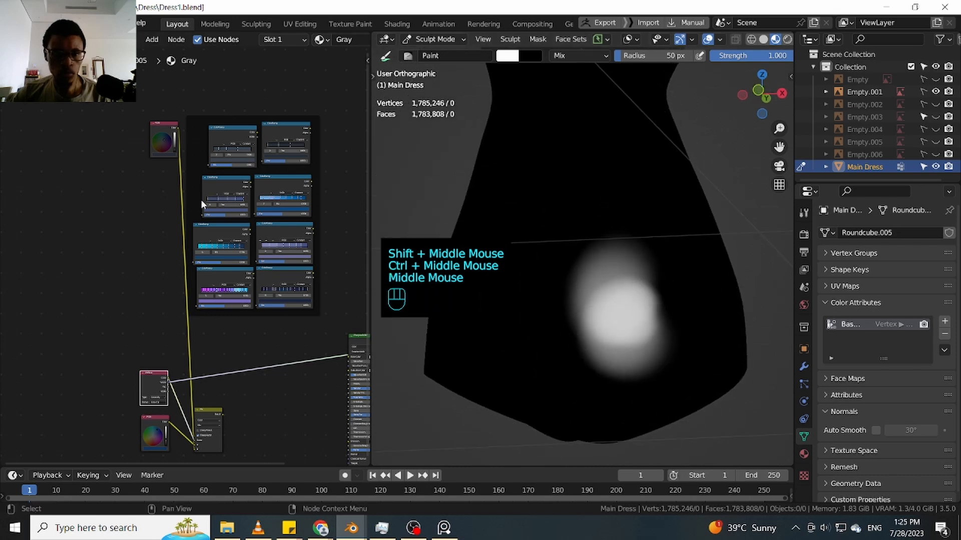
pyautogui.keyDown('ctrl'); pyautogui.keyDown('shift'); pyautogui.click(211, 411); pyautogui.keyUp('shift'); pyautogui.keyUp('ctrl')
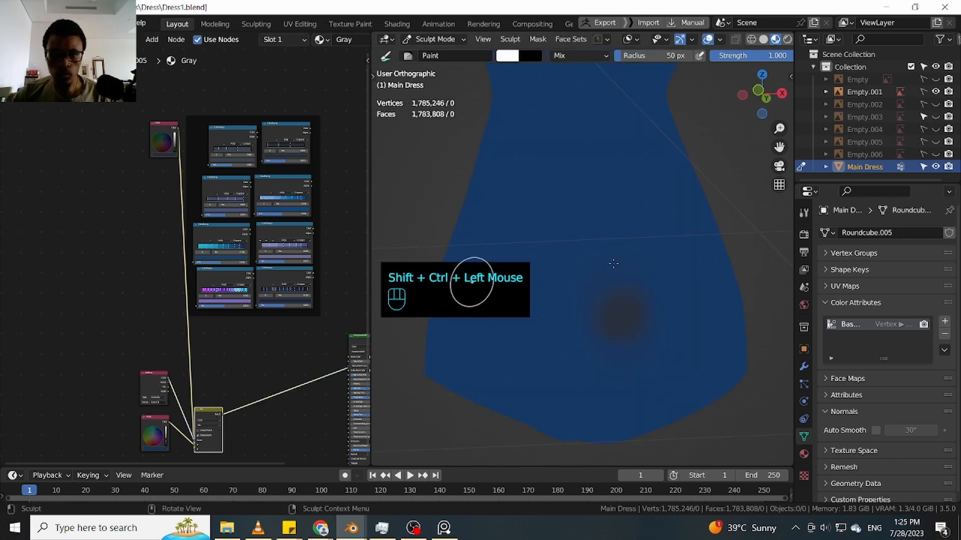
# Erase the test spot from the lower front of the skirt using the brush's inverted color
pyautogui.moveTo(720, 320)
pyautogui.keyDown('alt'); pyautogui.mouseDown(button='middle')
pyautogui.moveTo(710, 335)
pyautogui.moveTo(626, 342)
pyautogui.mouseUp(button='middle'); pyautogui.keyUp('alt')
pyautogui.keyDown('ctrl'); pyautogui.moveTo(607, 334); pyautogui.dragTo(636, 326); pyautogui.keyUp('ctrl')
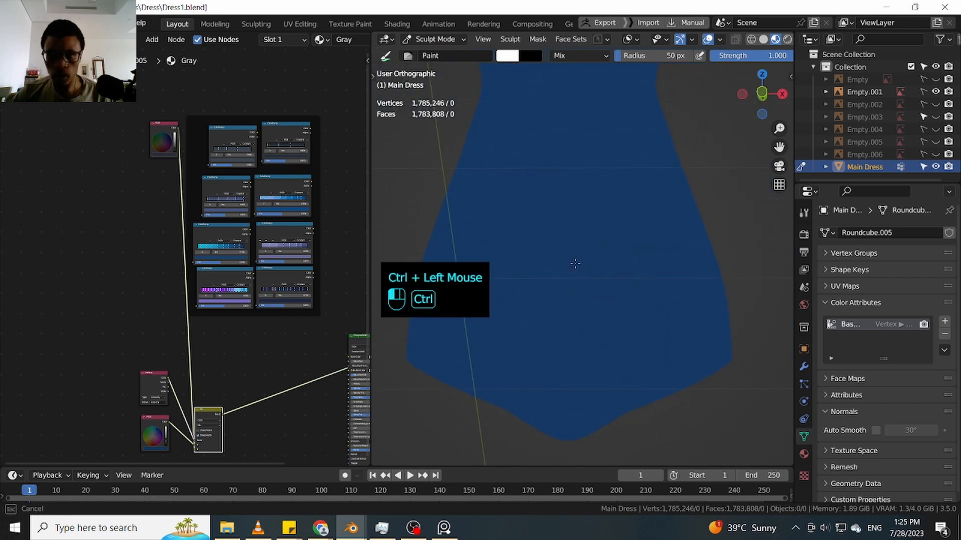
# Move the dark RGB node back from the palette and line it up directly under the blue RGB node
pyautogui.keyDown('shift'); pyautogui.moveTo(126, 202); pyautogui.dragTo(154, 174, button='middle'); pyautogui.keyUp('shift')
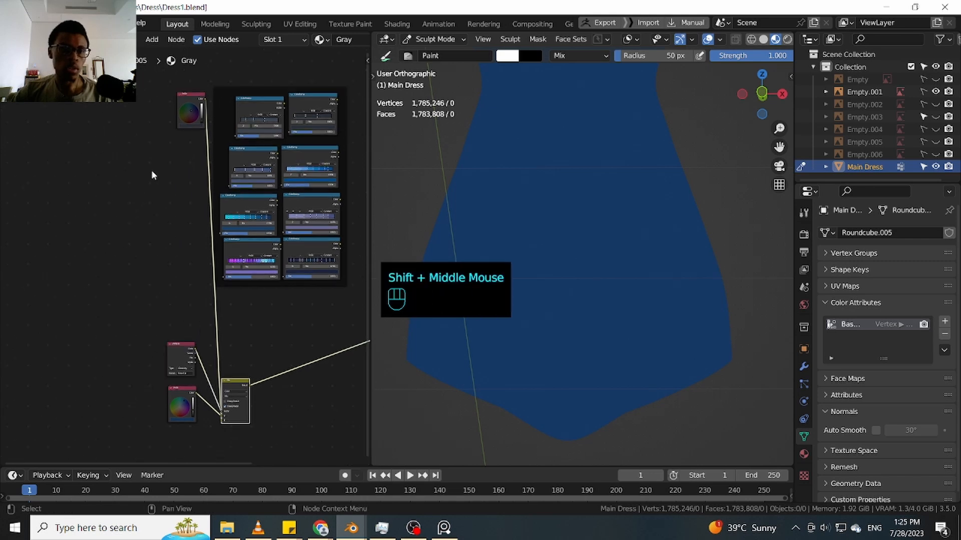
pyautogui.click(150, 289)
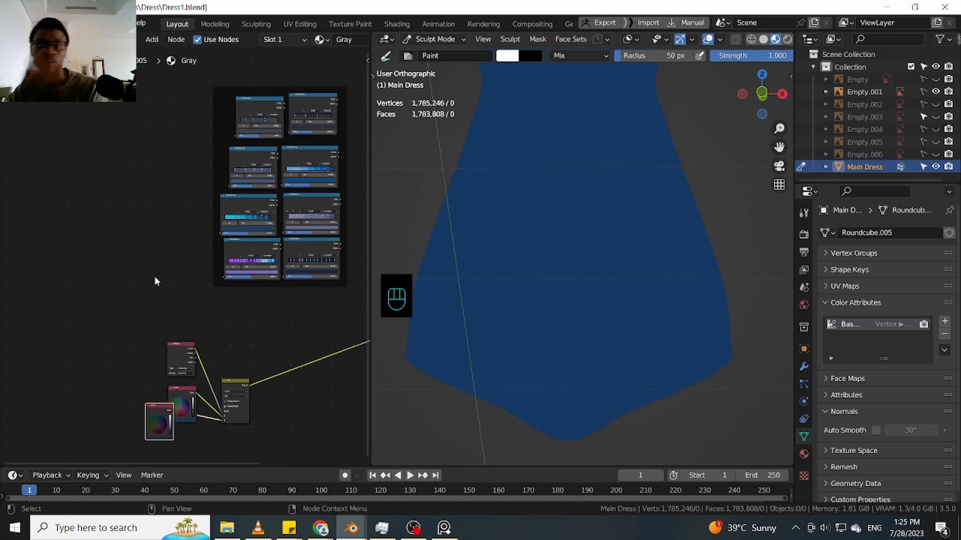
pyautogui.moveTo(161, 412); pyautogui.dragTo(187, 440)
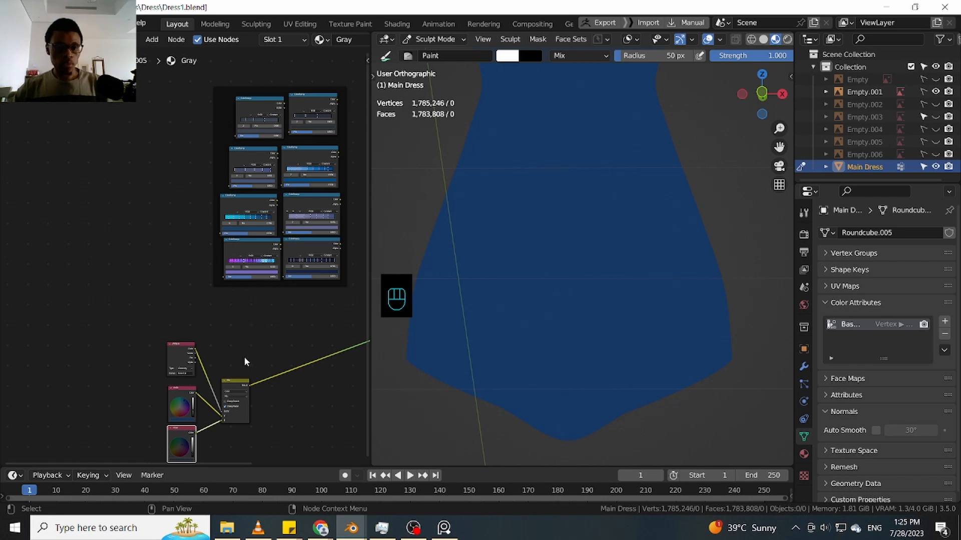
pyautogui.keyDown('shift'); pyautogui.moveTo(253, 332); pyautogui.dragTo(215, 325, button='middle'); pyautogui.keyUp('shift')
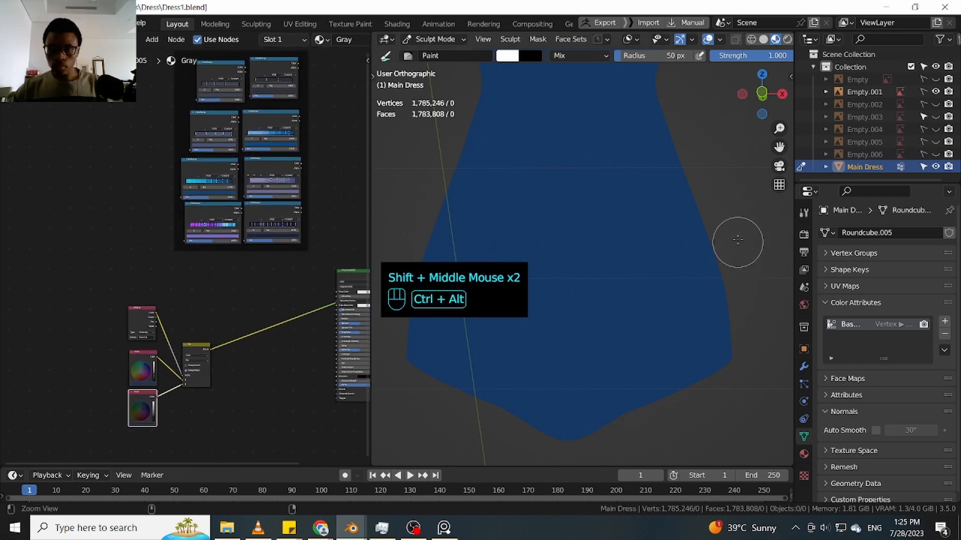
# Hide the viewport overlays and paint a dark stroke on the front of the dress near the waist
pyautogui.keyDown('ctrl'); pyautogui.moveTo(737, 240); pyautogui.dragTo(729, 234, button='middle'); pyautogui.keyUp('ctrl')
pyautogui.keyDown('shift'); pyautogui.moveTo(731, 190); pyautogui.dragTo(729, 250, button='middle'); pyautogui.keyUp('shift')
pyautogui.keyDown('shift'); pyautogui.moveTo(728, 250); pyautogui.dragTo(721, 355, button='middle'); pyautogui.keyUp('shift')
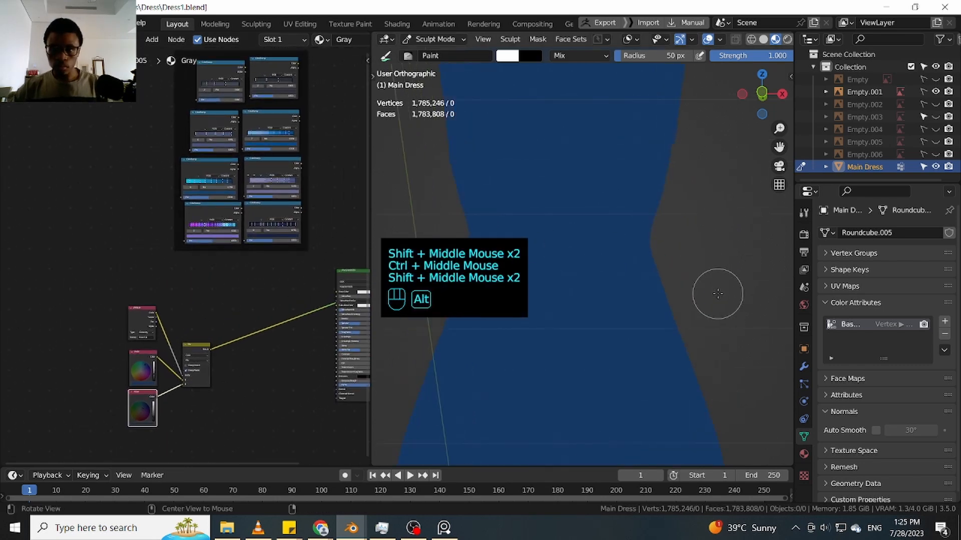
pyautogui.moveTo(718, 293)
pyautogui.mouseDown(button='middle')
pyautogui.moveTo(673, 296)
pyautogui.moveTo(721, 258)
pyautogui.mouseUp(button='middle')
pyautogui.hotkey('shift', 'alt', 'z')
pyautogui.moveTo(595, 213)
pyautogui.mouseDown()
pyautogui.moveTo(633, 252)
pyautogui.moveTo(637, 240)
pyautogui.mouseUp()
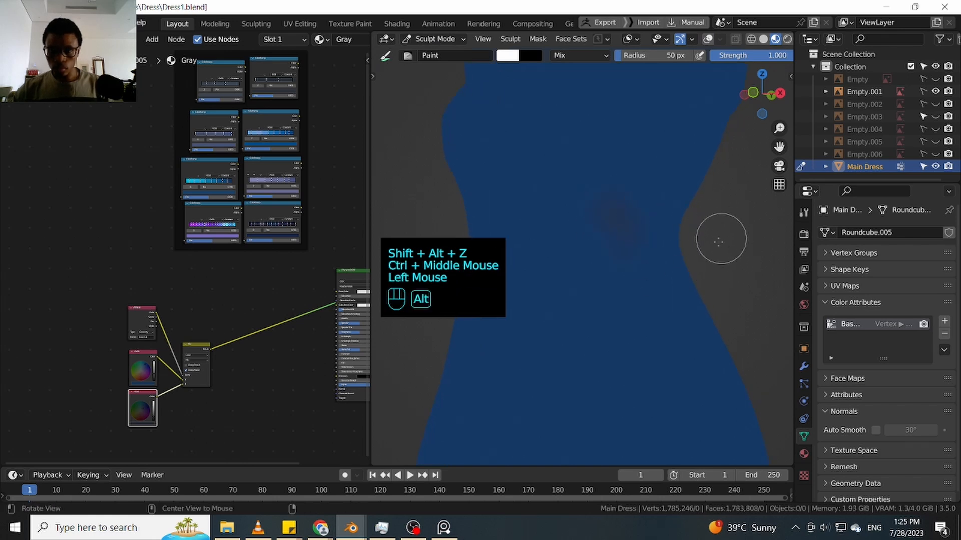
# Extend the dark patch with short strokes around the side of the dress just above the waist
pyautogui.moveTo(718, 242); pyautogui.dragTo(682, 230, button='middle')
pyautogui.moveTo(656, 209); pyautogui.dragTo(683, 237)
pyautogui.click(677, 220)
pyautogui.moveTo(674, 204)
pyautogui.mouseDown()
pyautogui.moveTo(672, 193)
pyautogui.moveTo(674, 215)
pyautogui.mouseUp()
pyautogui.moveTo(666, 200); pyautogui.dragTo(667, 227)
pyautogui.moveTo(656, 221)
pyautogui.mouseDown()
pyautogui.moveTo(656, 251)
pyautogui.moveTo(658, 233)
pyautogui.mouseUp()
pyautogui.keyDown('shift'); pyautogui.moveTo(663, 212); pyautogui.dragTo(609, 271, button='middle'); pyautogui.keyUp('shift')
pyautogui.moveTo(618, 227)
pyautogui.mouseDown()
pyautogui.moveTo(622, 263)
pyautogui.moveTo(645, 292)
pyautogui.mouseUp()
pyautogui.moveTo(655, 281); pyautogui.dragTo(656, 217)
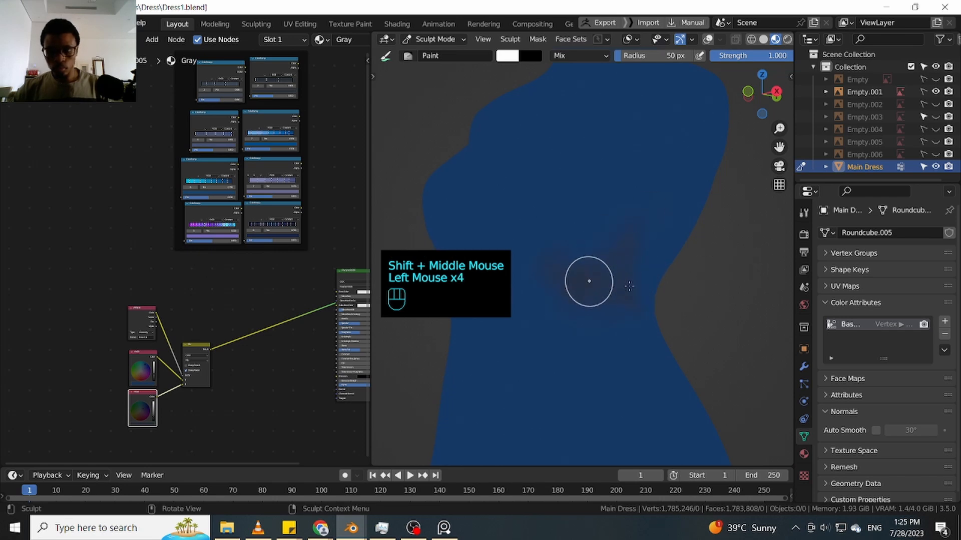
# Set the Paint brush strength to 0.806 and darken the patch above the waist with overlapping strokes
pyautogui.hotkey('shift', 'f')
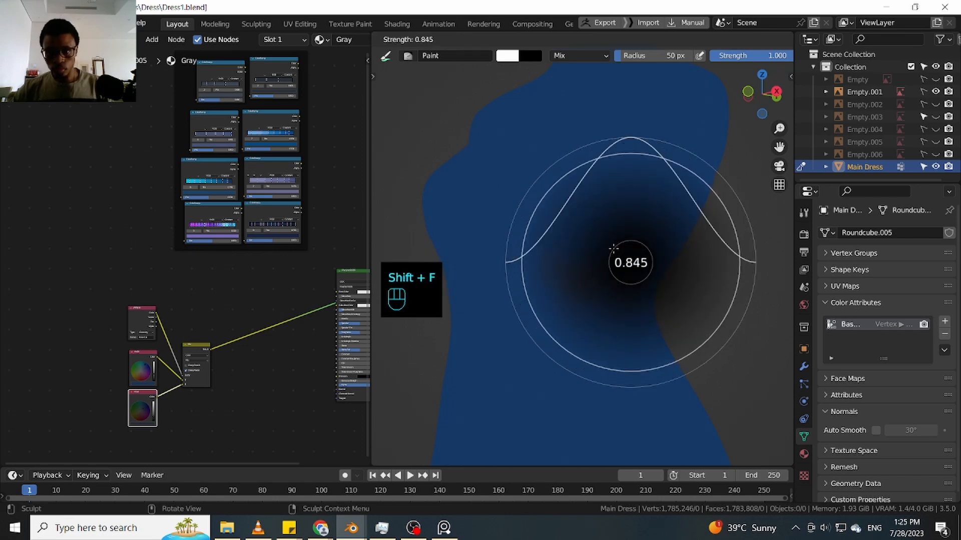
pyautogui.click(607, 248)
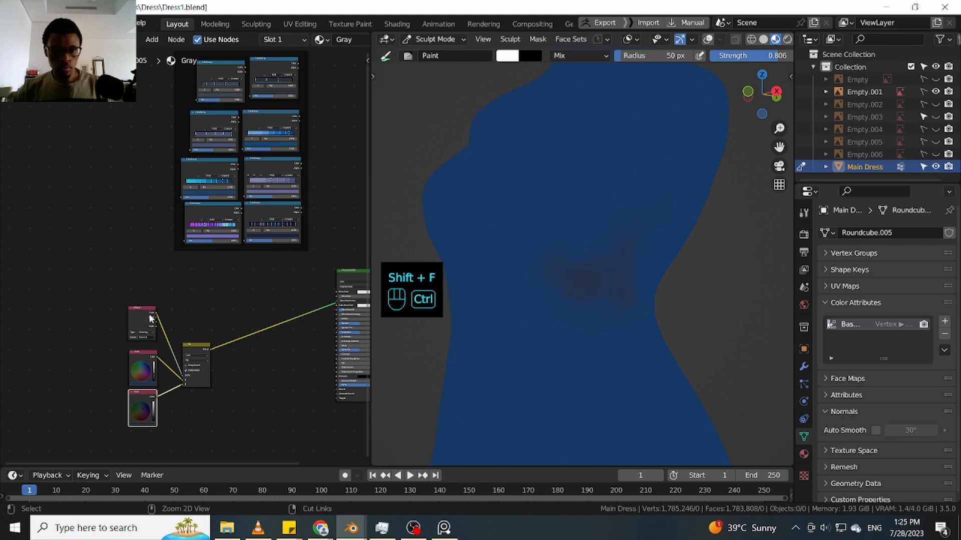
pyautogui.moveTo(634, 224); pyautogui.dragTo(600, 265)
pyautogui.moveTo(631, 220)
pyautogui.mouseDown()
pyautogui.moveTo(610, 234)
pyautogui.moveTo(653, 236)
pyautogui.moveTo(631, 260)
pyautogui.mouseUp()
pyautogui.moveTo(631, 260); pyautogui.dragTo(672, 210)
pyautogui.moveTo(672, 210); pyautogui.dragTo(636, 265)
# Extend the dark patch around the side of the dress above the waist with further overlapping strokes
pyautogui.moveTo(665, 270)
pyautogui.mouseDown(button='middle')
pyautogui.moveTo(682, 275)
pyautogui.moveTo(627, 267)
pyautogui.mouseUp(button='middle')
pyautogui.moveTo(615, 225); pyautogui.dragTo(607, 227)
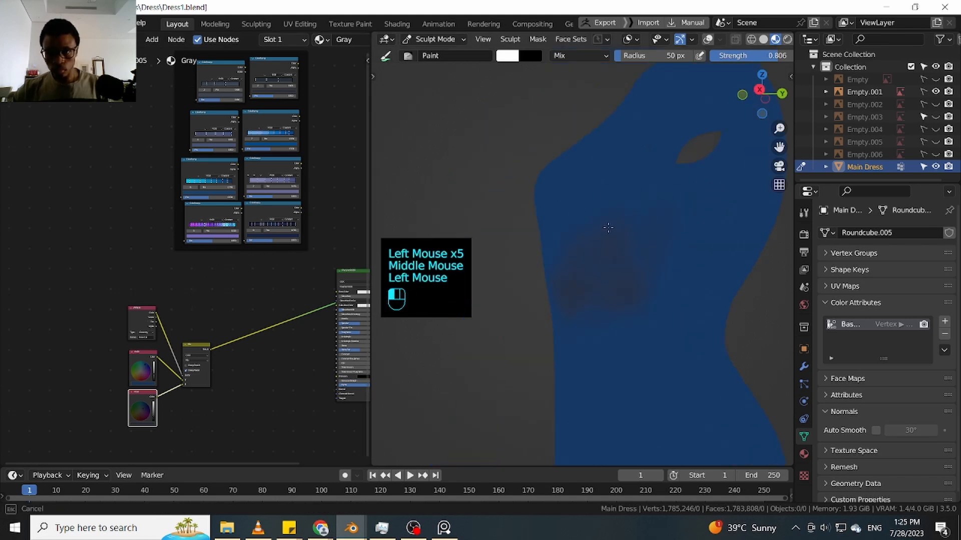
pyautogui.moveTo(581, 346); pyautogui.dragTo(608, 306)
pyautogui.moveTo(608, 306)
pyautogui.mouseDown()
pyautogui.moveTo(595, 341)
pyautogui.moveTo(613, 307)
pyautogui.mouseUp()
pyautogui.moveTo(780, 291)
pyautogui.mouseDown(button='middle')
pyautogui.moveTo(791, 290)
pyautogui.moveTo(804, 316)
pyautogui.mouseUp(button='middle')
pyautogui.keyDown('shift'); pyautogui.moveTo(718, 315); pyautogui.dragTo(754, 274, button='middle'); pyautogui.keyUp('shift')
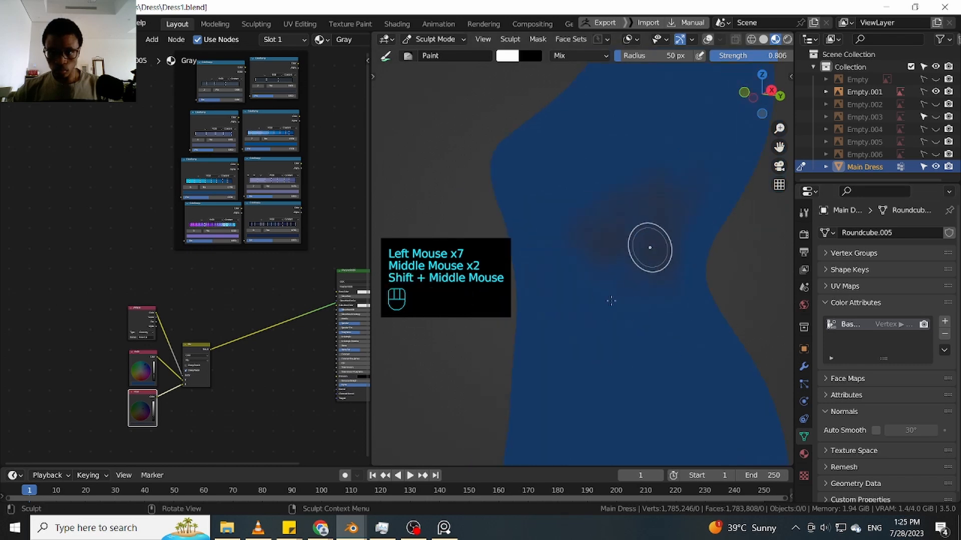
pyautogui.moveTo(648, 247); pyautogui.dragTo(611, 300)
pyautogui.moveTo(611, 300)
pyautogui.mouseDown()
pyautogui.moveTo(600, 317)
pyautogui.moveTo(626, 293)
pyautogui.mouseUp()
pyautogui.moveTo(626, 294); pyautogui.dragTo(613, 333)
# Spread the dark shading from the side of the waist toward the front with short downward strokes
pyautogui.moveTo(718, 288); pyautogui.dragTo(765, 266, button='middle')
pyautogui.moveTo(590, 272)
pyautogui.mouseDown()
pyautogui.moveTo(560, 315)
pyautogui.moveTo(547, 307)
pyautogui.moveTo(568, 267)
pyautogui.mouseUp()
pyautogui.moveTo(567, 268); pyautogui.dragTo(542, 313)
pyautogui.moveTo(543, 312); pyautogui.dragTo(524, 301)
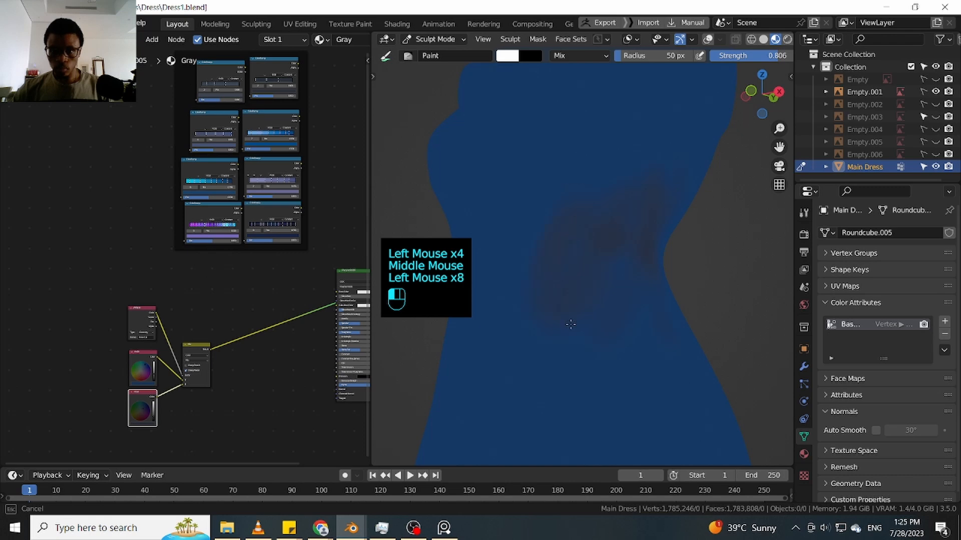
# Bring the upper dress into view and widen the 3D viewport by narrowing the node editor
pyautogui.moveTo(650, 280); pyautogui.dragTo(700, 240, button='middle')
pyautogui.keyDown('shift'); pyautogui.moveTo(701, 240); pyautogui.dragTo(697, 215, button='middle'); pyautogui.keyUp('shift')
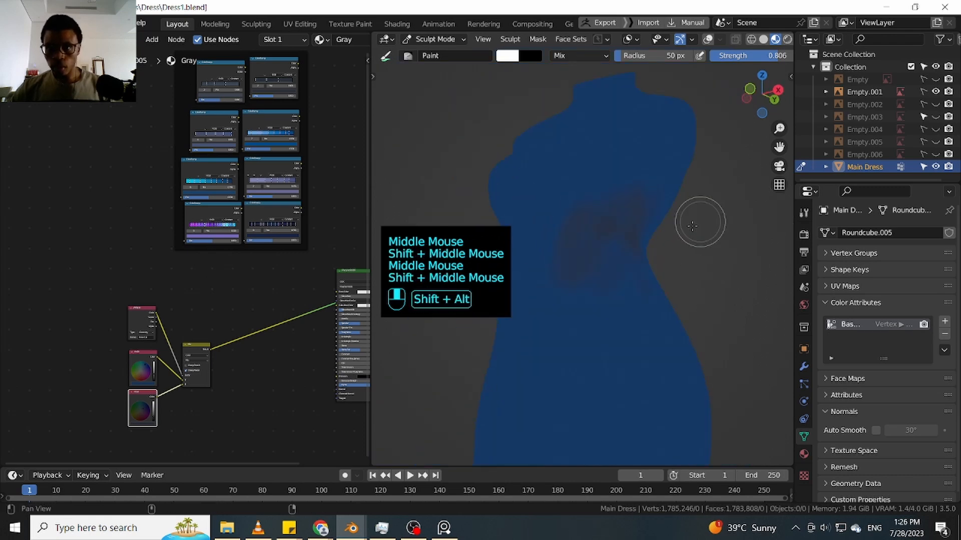
pyautogui.click(369, 210)
pyautogui.moveTo(370, 210); pyautogui.dragTo(268, 204)
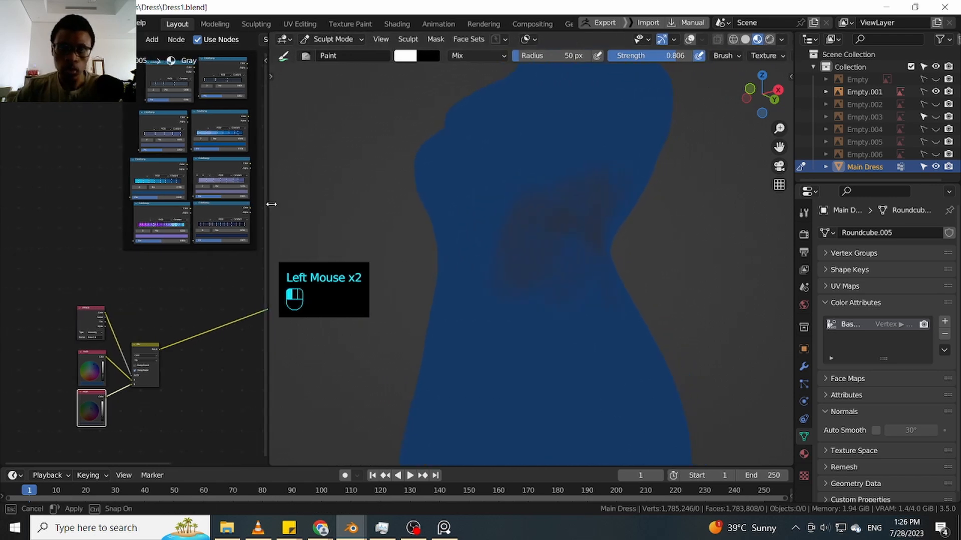
# Dab dark shading along the front edge of the waist patch and up toward the lower bodice
pyautogui.moveTo(686, 150)
pyautogui.keyDown('shift'); pyautogui.mouseDown(button='middle')
pyautogui.moveTo(645, 276)
pyautogui.moveTo(618, 274)
pyautogui.mouseUp(button='middle'); pyautogui.keyUp('shift')
pyautogui.moveTo(537, 263); pyautogui.dragTo(535, 265)
pyautogui.moveTo(470, 280); pyautogui.dragTo(475, 285)
pyautogui.moveTo(476, 285); pyautogui.dragTo(498, 291, button='middle')
pyautogui.moveTo(622, 292)
pyautogui.keyDown('ctrl'); pyautogui.mouseDown(button='middle')
pyautogui.moveTo(628, 273)
pyautogui.moveTo(575, 266)
pyautogui.mouseUp(button='middle'); pyautogui.keyUp('ctrl')
pyautogui.keyDown('ctrl'); pyautogui.moveTo(575, 266); pyautogui.dragTo(496, 261, button='middle'); pyautogui.keyUp('ctrl')
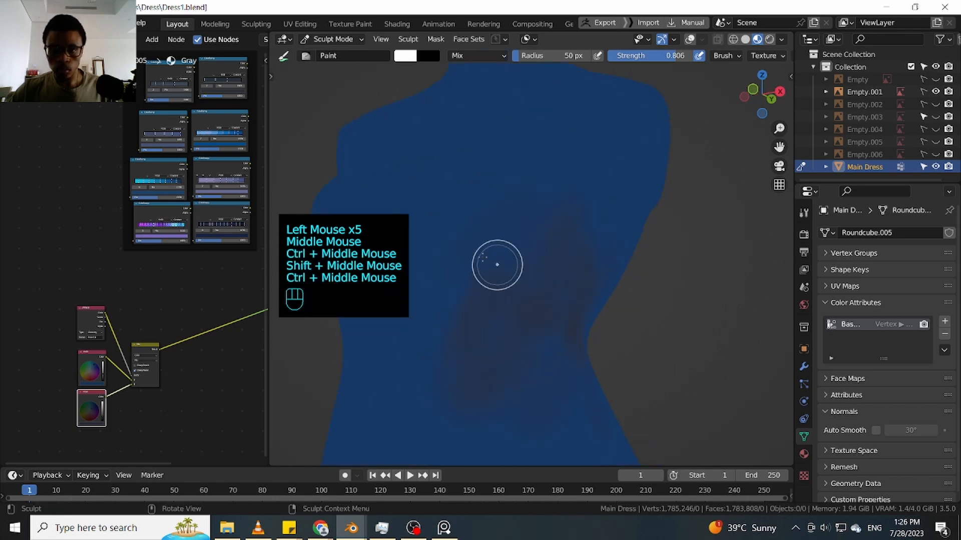
pyautogui.click(488, 261)
pyautogui.click(555, 263)
pyautogui.moveTo(684, 247)
pyautogui.keyDown('ctrl'); pyautogui.mouseDown(button='middle')
pyautogui.moveTo(766, 285)
pyautogui.moveTo(778, 275)
pyautogui.moveTo(728, 274)
pyautogui.mouseUp(button='middle'); pyautogui.keyUp('ctrl')
pyautogui.click(591, 295)
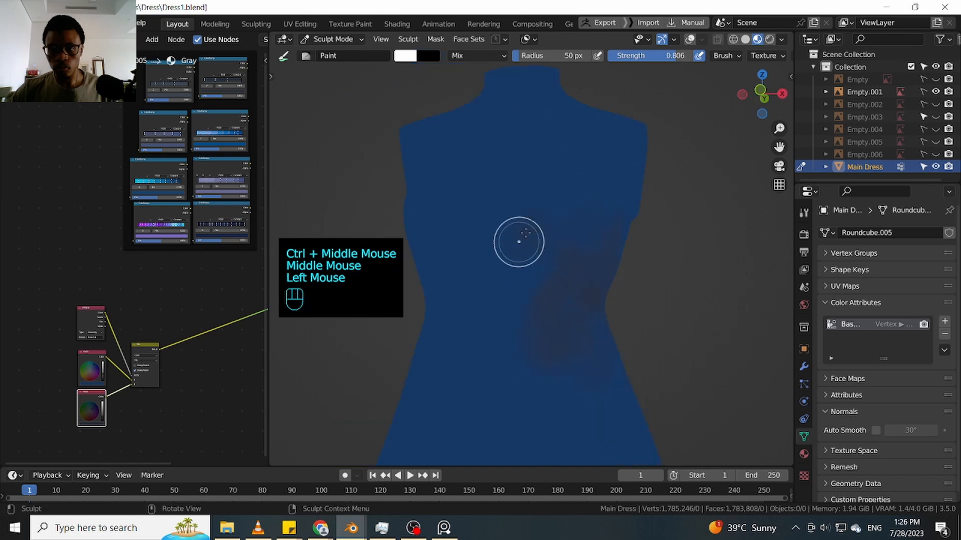
# Dab dark spots across the front of the bodice, from the centre out toward the armhole
pyautogui.click(523, 243)
pyautogui.click(529, 243)
pyautogui.click(537, 241)
pyautogui.click(576, 215)
pyautogui.click(550, 197)
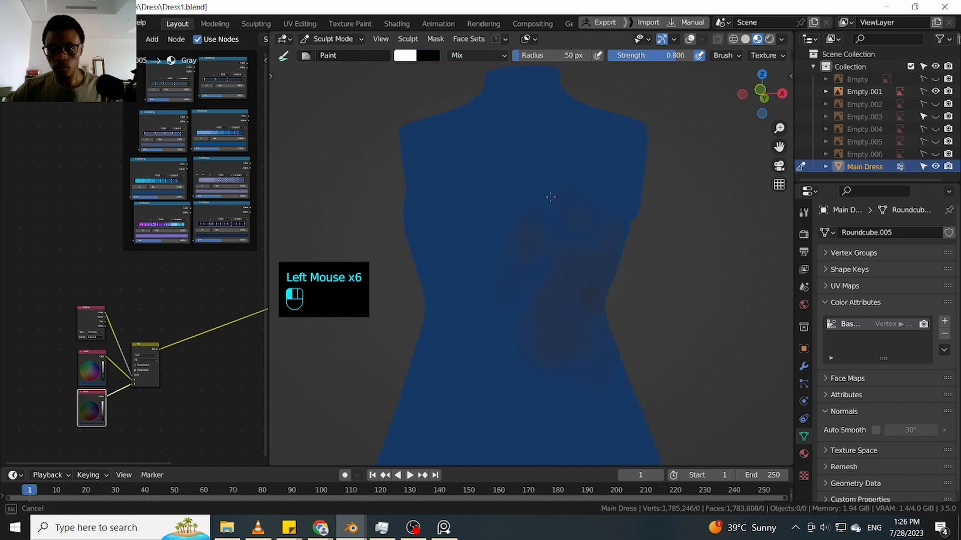
pyautogui.click(631, 207)
pyautogui.click(668, 201)
# Fill the gap between the bodice spots and the waist patch with dark dabs on the front
pyautogui.moveTo(671, 199)
pyautogui.keyDown('shift'); pyautogui.mouseDown(button='middle')
pyautogui.moveTo(673, 248)
pyautogui.moveTo(555, 260)
pyautogui.mouseUp(button='middle'); pyautogui.keyUp('shift')
pyautogui.click(554, 261)
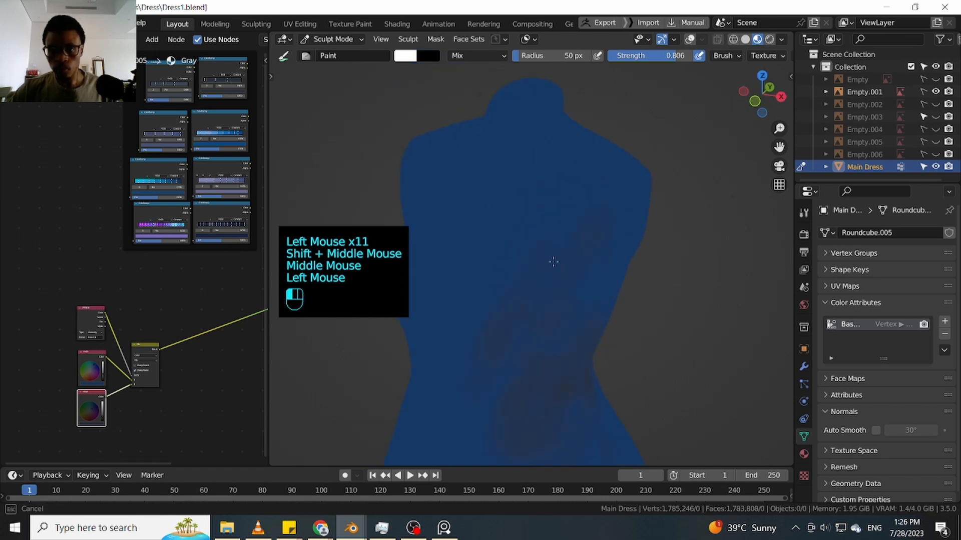
pyautogui.click(584, 277)
pyautogui.click(528, 277)
pyautogui.click(569, 311)
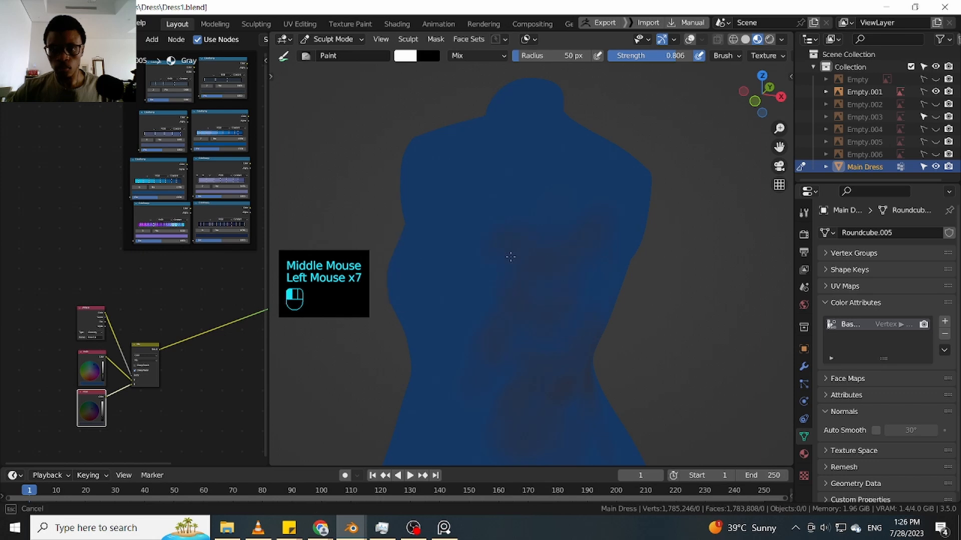
pyautogui.click(566, 330)
pyautogui.click(562, 349)
# Darken the side of the bodice between the waist and the armhole with repeated dabs
pyautogui.moveTo(561, 348)
pyautogui.keyDown('alt'); pyautogui.mouseDown(button='middle')
pyautogui.moveTo(635, 271)
pyautogui.moveTo(625, 272)
pyautogui.mouseUp(button='middle'); pyautogui.keyUp('alt')
pyautogui.click(608, 360)
pyautogui.click(600, 330)
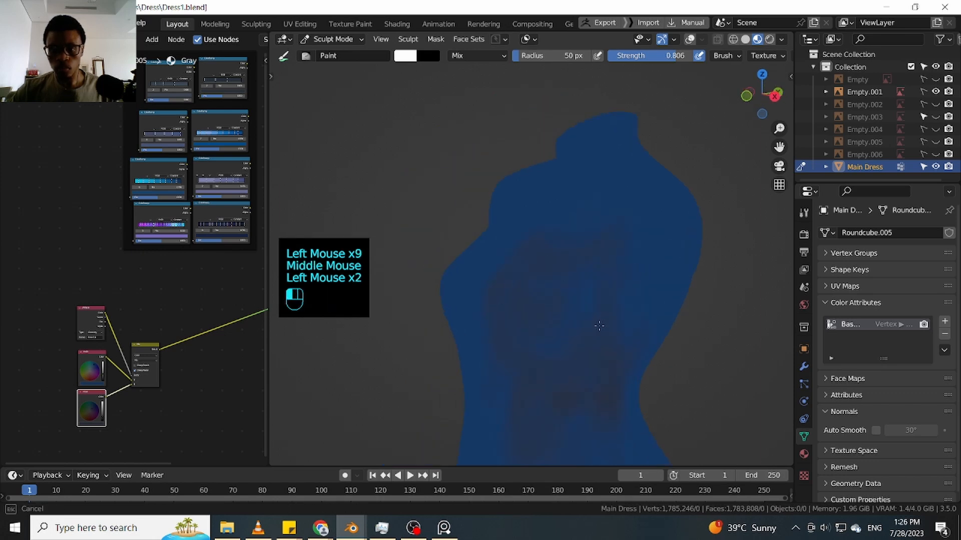
pyautogui.click(585, 314)
pyautogui.click(606, 250)
pyautogui.click(622, 228)
pyautogui.click(603, 250)
pyautogui.click(578, 274)
# Extend the dark shading over the upper side of the bodice toward the shoulder and neck
pyautogui.moveTo(660, 184)
pyautogui.keyDown('alt'); pyautogui.mouseDown(button='middle')
pyautogui.moveTo(592, 189)
pyautogui.moveTo(583, 216)
pyautogui.moveTo(637, 183)
pyautogui.mouseUp(button='middle'); pyautogui.keyUp('alt')
pyautogui.click(645, 183)
pyautogui.click(631, 193)
pyautogui.click(595, 218)
pyautogui.moveTo(545, 235)
pyautogui.mouseDown()
pyautogui.moveTo(538, 214)
pyautogui.moveTo(564, 189)
pyautogui.mouseUp()
pyautogui.click(603, 240)
pyautogui.click(567, 168)
pyautogui.click(593, 176)
pyautogui.click(619, 185)
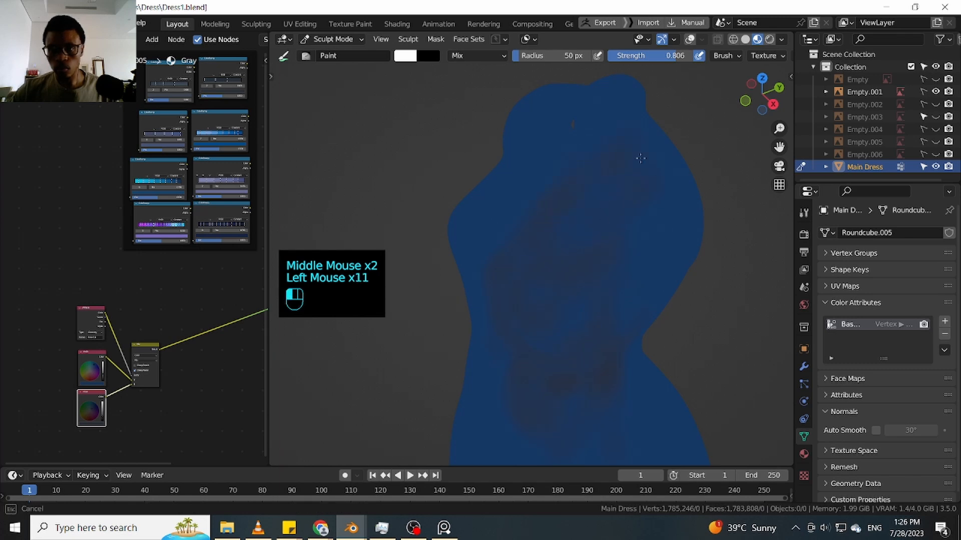
pyautogui.click(617, 223)
# Start shading the back of the dress with dark strokes below the shoulder and across the neck
pyautogui.keyDown('alt'); pyautogui.moveTo(671, 194); pyautogui.dragTo(555, 176, button='middle'); pyautogui.keyUp('alt')
pyautogui.click(630, 233)
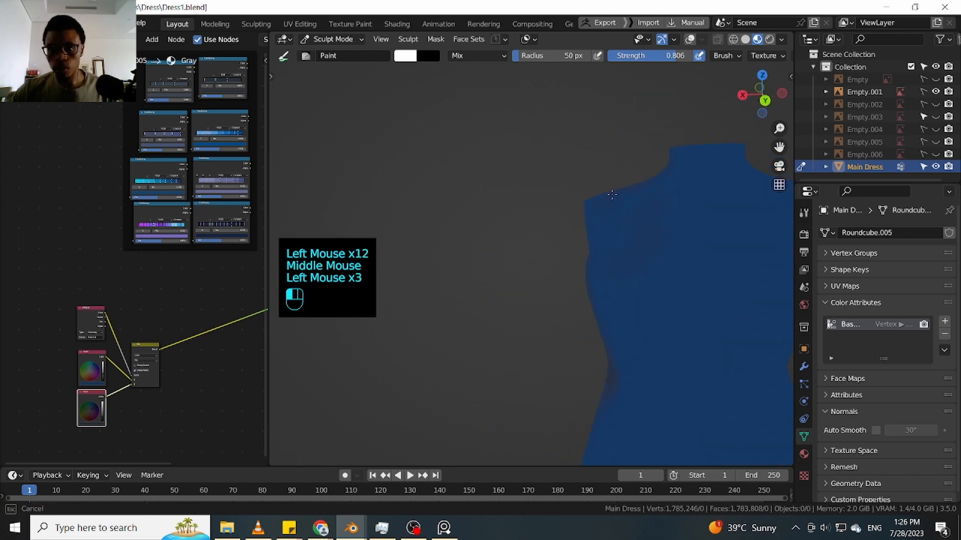
pyautogui.moveTo(612, 194); pyautogui.dragTo(668, 230)
pyautogui.keyDown('shift'); pyautogui.moveTo(594, 144); pyautogui.dragTo(500, 135, button='middle'); pyautogui.keyUp('shift')
pyautogui.click(632, 172)
pyautogui.moveTo(635, 174); pyautogui.dragTo(635, 161)
pyautogui.click(596, 211)
pyautogui.click(656, 151)
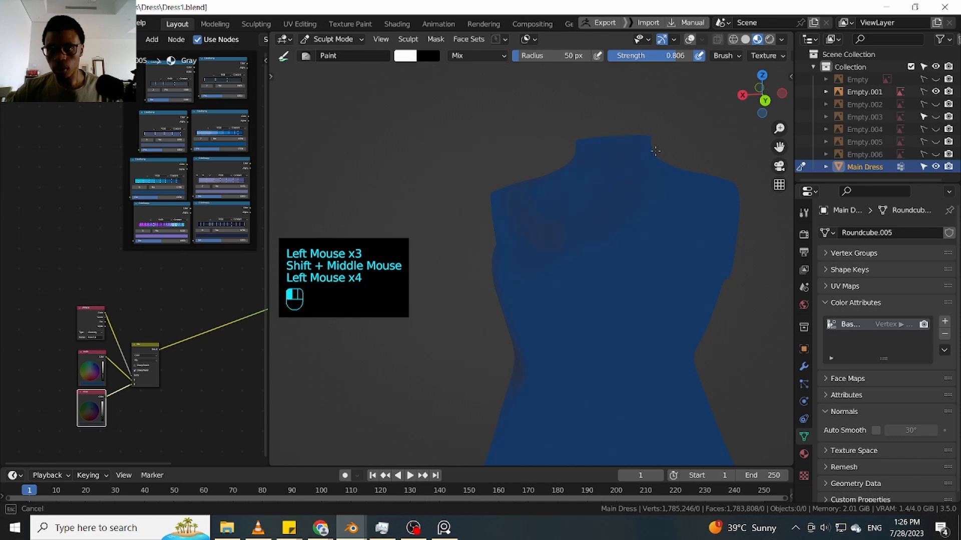
# Spread dark dabs across the upper back and down along the armhole side
pyautogui.moveTo(660, 233); pyautogui.dragTo(645, 243)
pyautogui.click(613, 221)
pyautogui.click(575, 242)
pyautogui.click(542, 274)
pyautogui.click(525, 296)
pyautogui.click(510, 290)
pyautogui.click(503, 235)
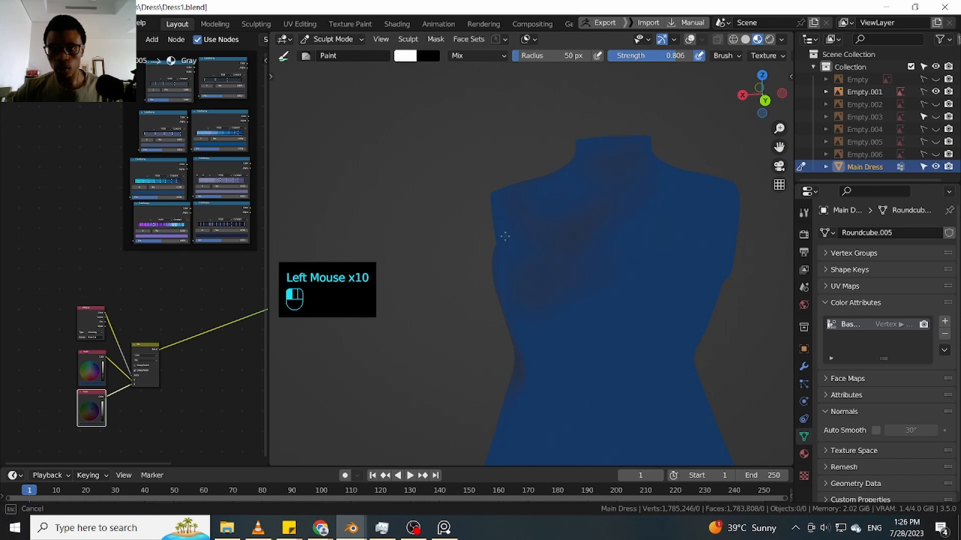
pyautogui.click(560, 273)
# Dab dark shading on the side of the dress below the armhole to blend front and back
pyautogui.keyDown('alt'); pyautogui.moveTo(429, 225); pyautogui.dragTo(565, 294, button='middle'); pyautogui.keyUp('alt')
pyautogui.click(565, 295)
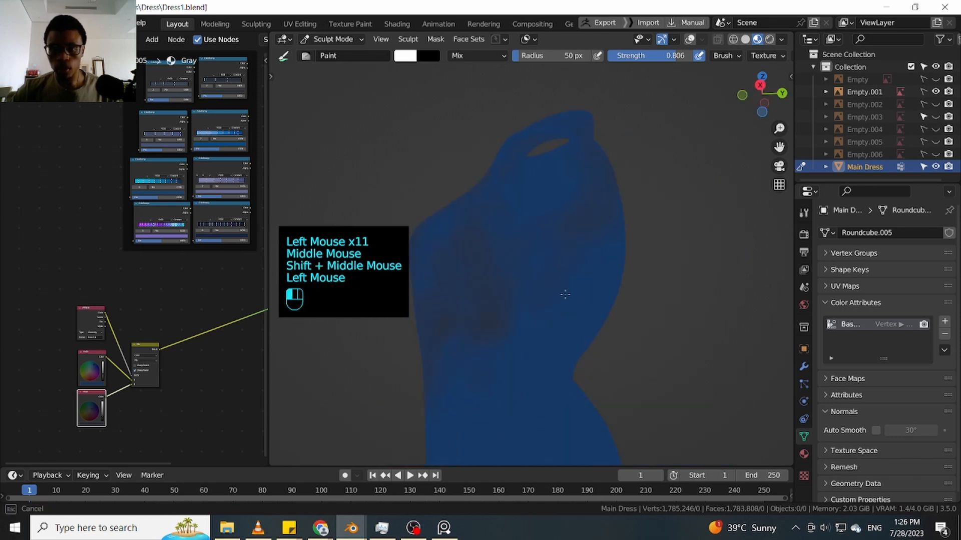
pyautogui.click(543, 300)
pyautogui.click(544, 298)
pyautogui.click(545, 297)
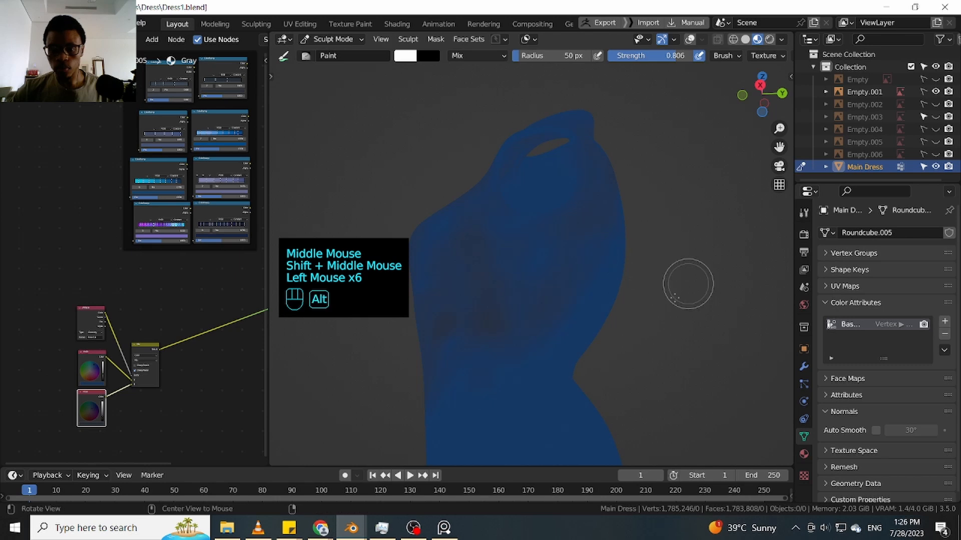
# Darken the middle of the back with dabs and short strokes between the waist and shoulder blades
pyautogui.moveTo(686, 283)
pyautogui.mouseDown(button='middle')
pyautogui.moveTo(710, 266)
pyautogui.moveTo(551, 230)
pyautogui.mouseUp(button='middle')
pyautogui.click(545, 226)
pyautogui.click(545, 226)
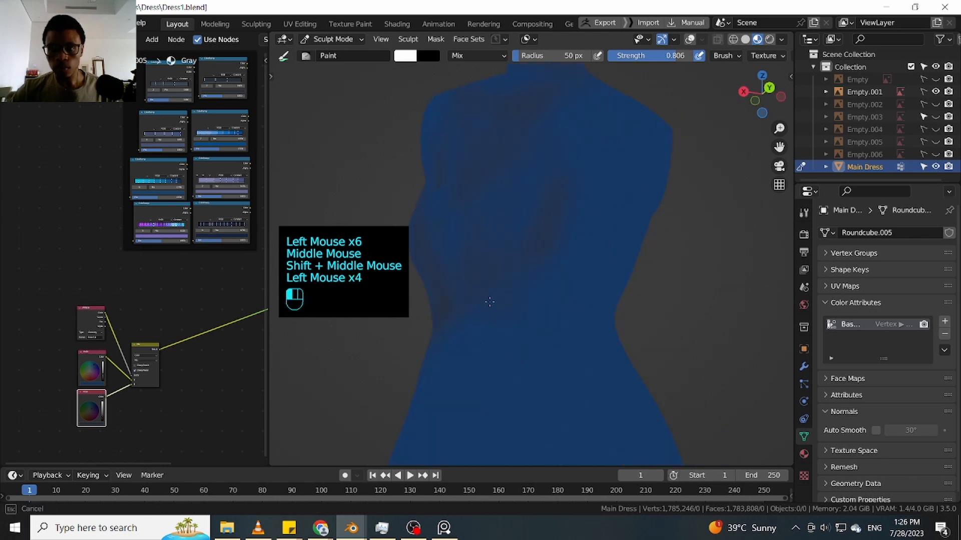
pyautogui.click(515, 307)
pyautogui.click(544, 190)
pyautogui.click(545, 190)
pyautogui.click(588, 159)
pyautogui.click(589, 159)
pyautogui.click(587, 240)
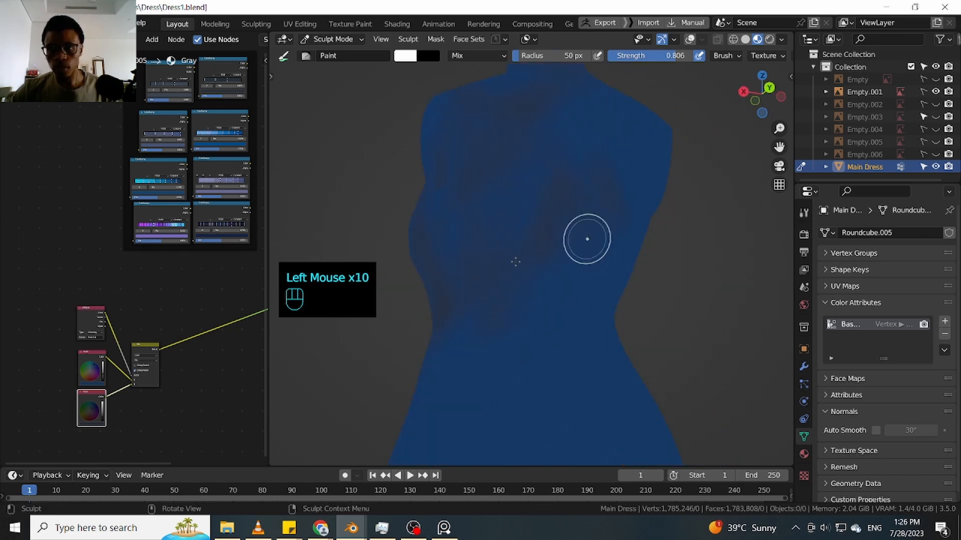
pyautogui.moveTo(515, 261); pyautogui.dragTo(512, 240)
pyautogui.moveTo(512, 241); pyautogui.dragTo(566, 222)
# Carry the dark shading across the upper back to the opposite shoulder and down that side
pyautogui.moveTo(726, 185)
pyautogui.keyDown('shift'); pyautogui.mouseDown(button='middle')
pyautogui.moveTo(721, 246)
pyautogui.moveTo(684, 244)
pyautogui.mouseUp(button='middle'); pyautogui.keyUp('shift')
pyautogui.click(552, 145)
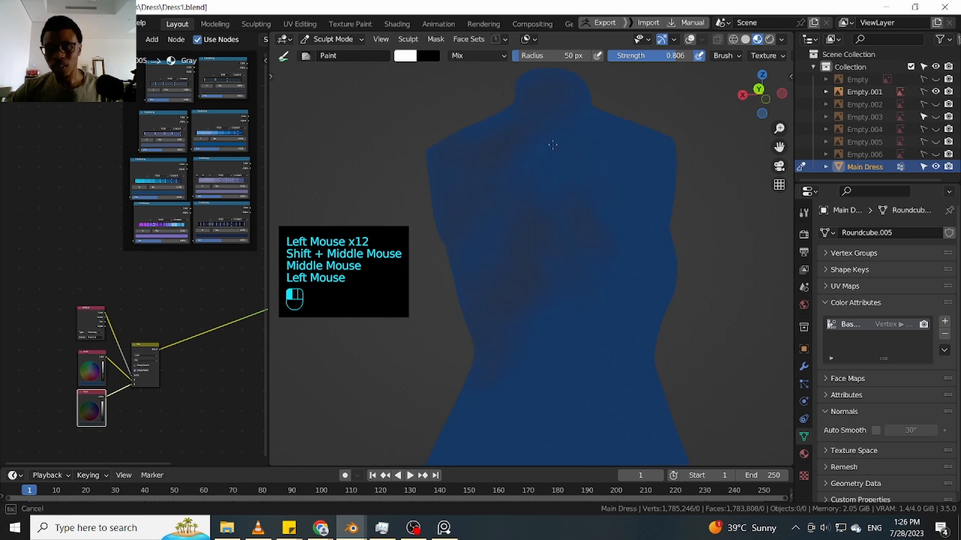
pyautogui.moveTo(603, 165)
pyautogui.mouseDown()
pyautogui.moveTo(585, 128)
pyautogui.moveTo(598, 160)
pyautogui.mouseUp()
pyautogui.moveTo(608, 137); pyautogui.dragTo(618, 167)
pyautogui.moveTo(628, 143)
pyautogui.mouseDown()
pyautogui.moveTo(649, 152)
pyautogui.moveTo(652, 178)
pyautogui.moveTo(627, 193)
pyautogui.mouseUp()
pyautogui.moveTo(650, 188); pyautogui.dragTo(638, 205)
pyautogui.moveTo(653, 210); pyautogui.dragTo(654, 227)
pyautogui.moveTo(570, 334); pyautogui.dragTo(580, 323)
# Paint longer dark strokes through the centre of the back and up toward the neck
pyautogui.moveTo(720, 225)
pyautogui.mouseDown(button='middle')
pyautogui.moveTo(727, 232)
pyautogui.moveTo(698, 250)
pyautogui.mouseUp(button='middle')
pyautogui.moveTo(600, 252); pyautogui.dragTo(575, 294)
pyautogui.moveTo(554, 312)
pyautogui.mouseDown()
pyautogui.moveTo(625, 193)
pyautogui.moveTo(591, 223)
pyautogui.moveTo(561, 172)
pyautogui.mouseUp()
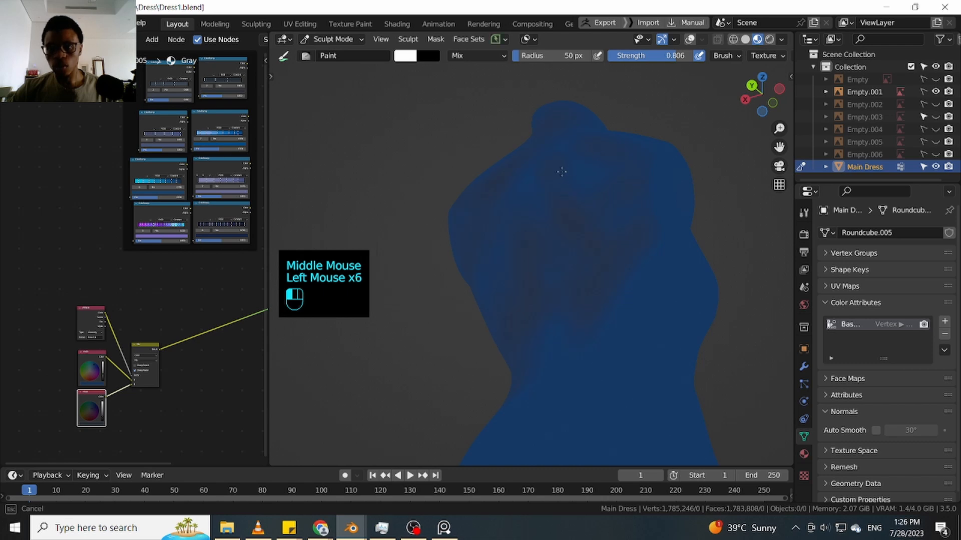
pyautogui.moveTo(686, 210); pyautogui.dragTo(690, 205, button='middle')
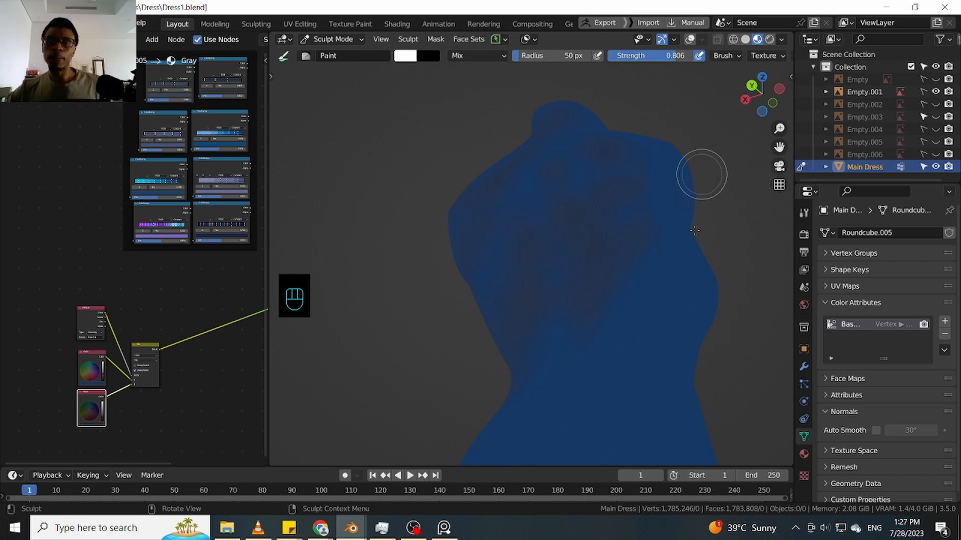
# Paint dark strokes down the side of the back waist onto the top of the skirt
pyautogui.keyDown('ctrl'); pyautogui.keyDown('alt'); pyautogui.moveTo(751, 274); pyautogui.dragTo(487, 320, button='middle'); pyautogui.keyUp('alt'); pyautogui.keyUp('ctrl')
pyautogui.keyDown('ctrl'); pyautogui.moveTo(487, 320); pyautogui.dragTo(487, 325, button='middle'); pyautogui.keyUp('ctrl')
pyautogui.keyDown('shift'); pyautogui.moveTo(487, 402); pyautogui.dragTo(492, 370, button='middle'); pyautogui.keyUp('shift')
pyautogui.keyDown('shift'); pyautogui.moveTo(493, 370); pyautogui.dragTo(533, 230, button='middle'); pyautogui.keyUp('shift')
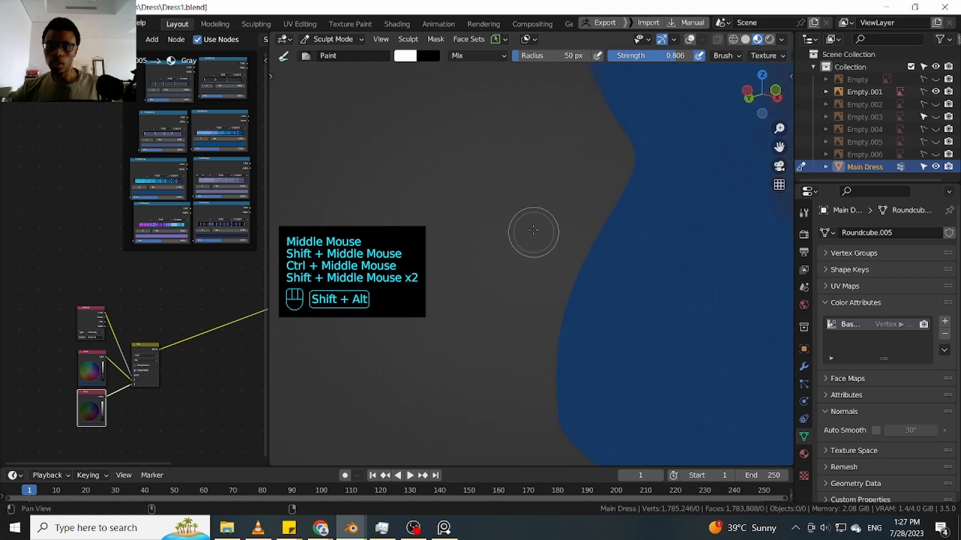
pyautogui.keyDown('alt'); pyautogui.moveTo(489, 286); pyautogui.dragTo(626, 260, button='middle'); pyautogui.keyUp('alt')
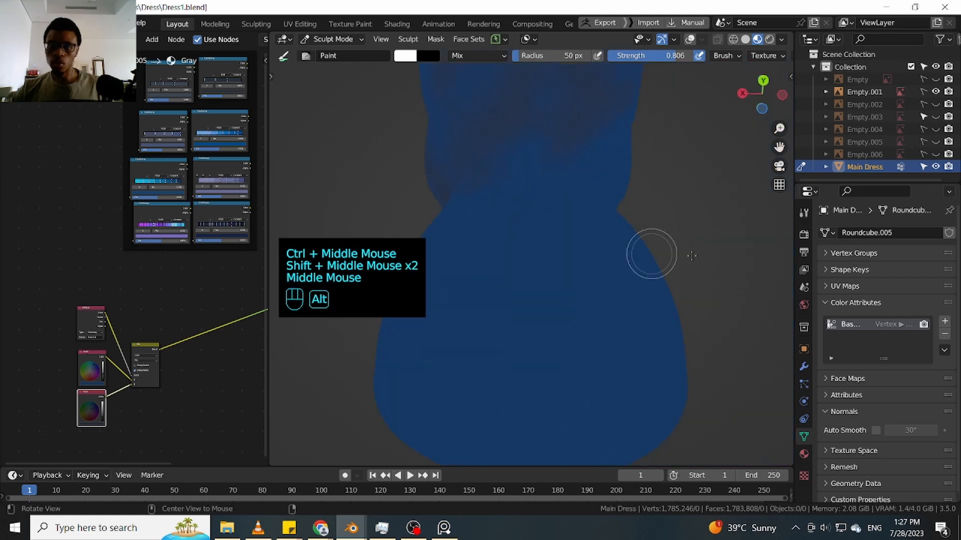
pyautogui.keyDown('alt'); pyautogui.moveTo(691, 256); pyautogui.dragTo(666, 264, button='middle'); pyautogui.keyUp('alt')
pyautogui.moveTo(497, 148); pyautogui.dragTo(468, 215)
pyautogui.moveTo(468, 215); pyautogui.dragTo(459, 251)
# Shade the hip just below the waist with overlapping dark strokes on the front side of the dress
pyautogui.keyDown('alt'); pyautogui.moveTo(665, 200); pyautogui.dragTo(737, 180, button='middle'); pyautogui.keyUp('alt')
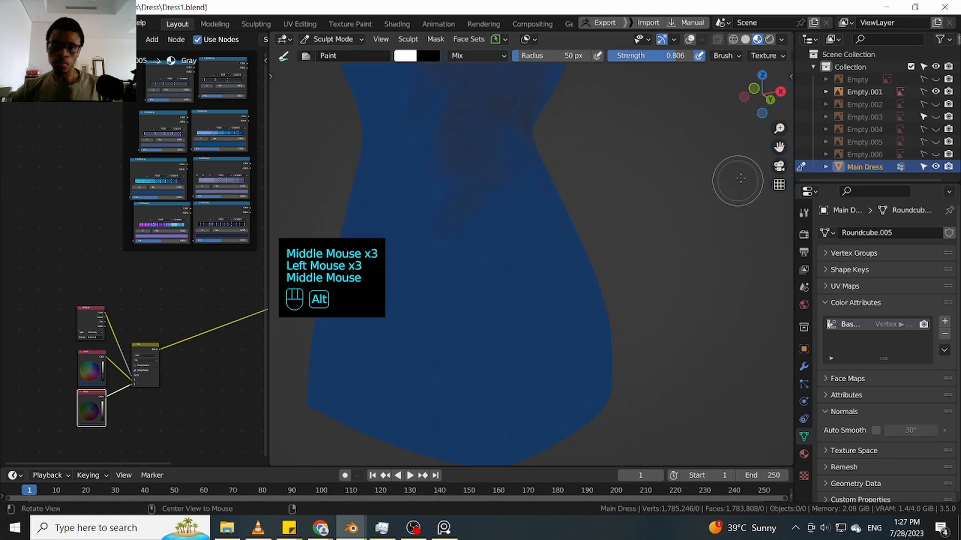
pyautogui.keyDown('shift'); pyautogui.moveTo(602, 191); pyautogui.dragTo(655, 205, button='middle'); pyautogui.keyUp('shift')
pyautogui.moveTo(525, 165); pyautogui.dragTo(507, 220)
pyautogui.moveTo(520, 180)
pyautogui.mouseDown()
pyautogui.moveTo(493, 201)
pyautogui.moveTo(541, 205)
pyautogui.moveTo(531, 216)
pyautogui.mouseUp()
pyautogui.moveTo(556, 185); pyautogui.dragTo(521, 225)
pyautogui.moveTo(580, 180)
pyautogui.mouseDown()
pyautogui.moveTo(596, 186)
pyautogui.moveTo(591, 193)
pyautogui.mouseUp()
pyautogui.moveTo(565, 193); pyautogui.dragTo(591, 200)
pyautogui.moveTo(583, 188); pyautogui.dragTo(554, 187)
pyautogui.moveTo(559, 240); pyautogui.dragTo(586, 215)
pyautogui.moveTo(587, 215); pyautogui.dragTo(556, 232)
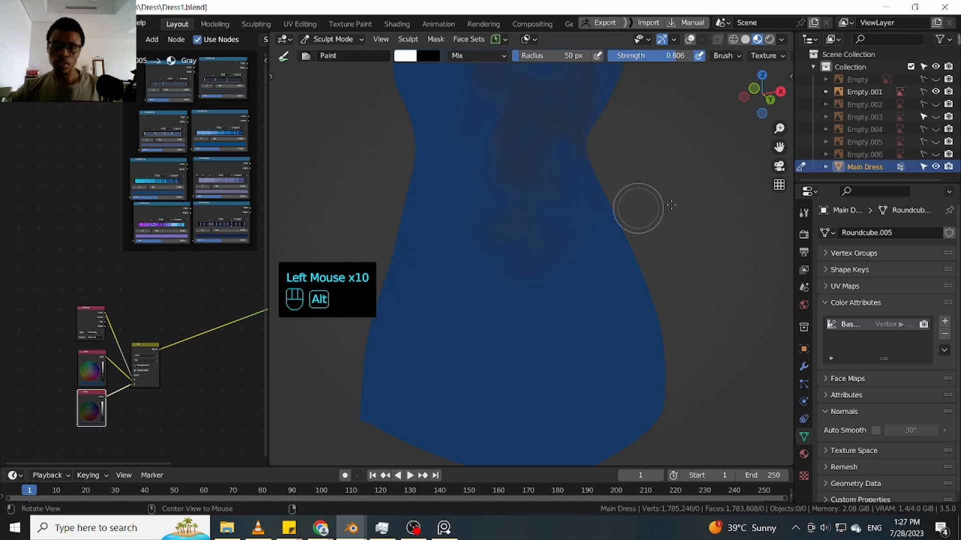
# Extend the hip shading onto the front of the skirt with diagonal dark strokes
pyautogui.moveTo(671, 204); pyautogui.dragTo(630, 208, button='middle')
pyautogui.keyDown('shift'); pyautogui.moveTo(630, 207); pyautogui.dragTo(623, 235, button='middle'); pyautogui.keyUp('shift')
pyautogui.moveTo(551, 218); pyautogui.dragTo(511, 260)
pyautogui.moveTo(520, 200)
pyautogui.mouseDown()
pyautogui.moveTo(484, 221)
pyautogui.moveTo(473, 250)
pyautogui.mouseUp()
pyautogui.moveTo(521, 176); pyautogui.dragTo(476, 265)
pyautogui.moveTo(500, 235); pyautogui.dragTo(459, 270)
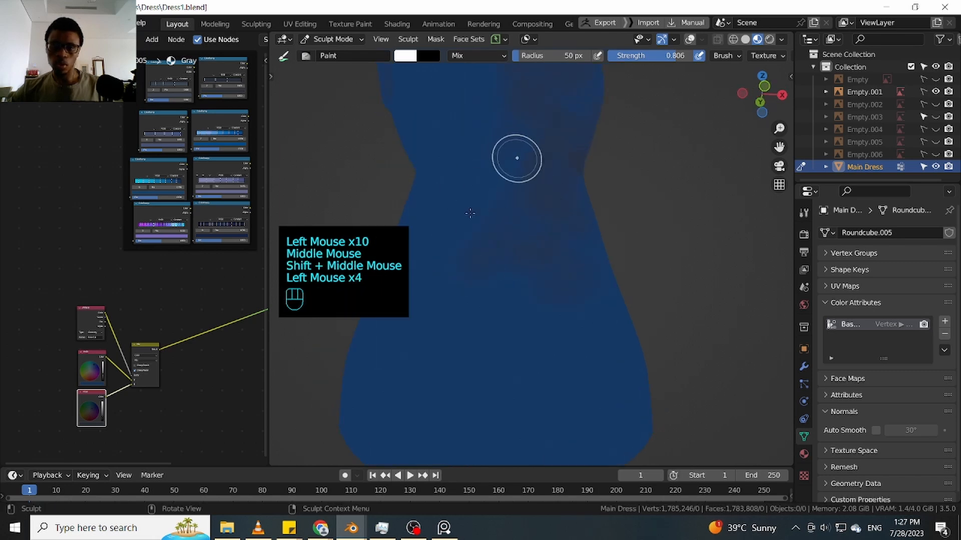
# Darken the front of the waist across to its opposite edge with overlapping strokes
pyautogui.moveTo(516, 157); pyautogui.dragTo(490, 230)
pyautogui.moveTo(526, 150); pyautogui.dragTo(500, 215)
pyautogui.moveTo(538, 127); pyautogui.dragTo(503, 168)
pyautogui.moveTo(468, 173)
pyautogui.mouseDown()
pyautogui.moveTo(433, 200)
pyautogui.moveTo(480, 241)
pyautogui.mouseUp()
pyautogui.moveTo(520, 210)
pyautogui.mouseDown()
pyautogui.moveTo(502, 227)
pyautogui.moveTo(476, 227)
pyautogui.mouseUp()
pyautogui.moveTo(462, 208)
pyautogui.mouseDown()
pyautogui.moveTo(442, 221)
pyautogui.moveTo(425, 217)
pyautogui.mouseUp()
pyautogui.moveTo(430, 210); pyautogui.dragTo(475, 206)
pyautogui.click(486, 202)
pyautogui.click(493, 200)
pyautogui.click(491, 200)
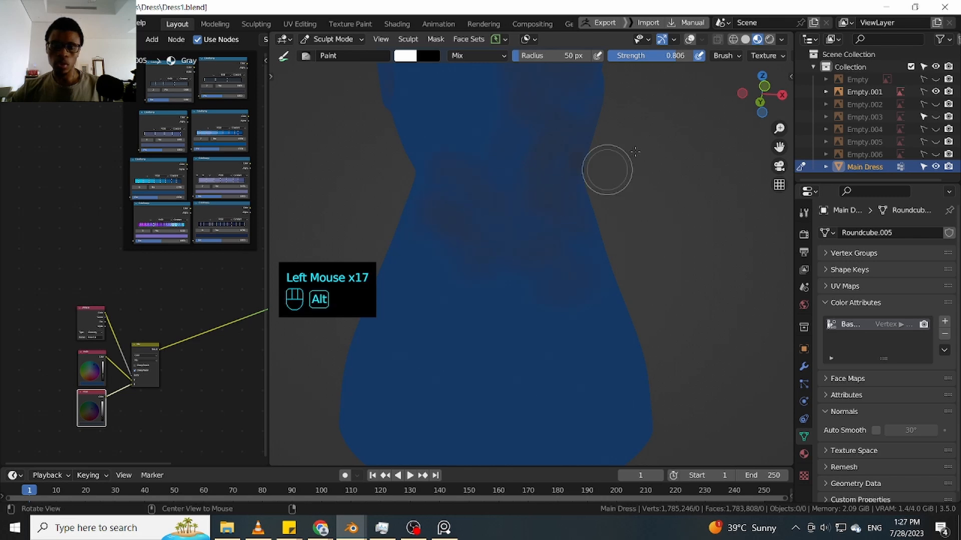
# Paint dark strokes over the unshaded half of the front bodice just above the waist
pyautogui.keyDown('shift'); pyautogui.moveTo(607, 170); pyautogui.dragTo(650, 270, button='middle'); pyautogui.keyUp('shift')
pyautogui.moveTo(649, 267); pyautogui.dragTo(641, 221, button='middle')
pyautogui.moveTo(518, 236); pyautogui.dragTo(490, 245)
pyautogui.moveTo(495, 244); pyautogui.dragTo(457, 259)
pyautogui.moveTo(448, 264); pyautogui.dragTo(424, 270)
pyautogui.moveTo(428, 265); pyautogui.dragTo(442, 249)
pyautogui.moveTo(465, 239)
pyautogui.mouseDown()
pyautogui.moveTo(508, 226)
pyautogui.moveTo(465, 210)
pyautogui.mouseUp()
pyautogui.moveTo(445, 205)
pyautogui.mouseDown()
pyautogui.moveTo(414, 200)
pyautogui.moveTo(418, 213)
pyautogui.mouseUp()
pyautogui.moveTo(425, 220); pyautogui.dragTo(458, 236)
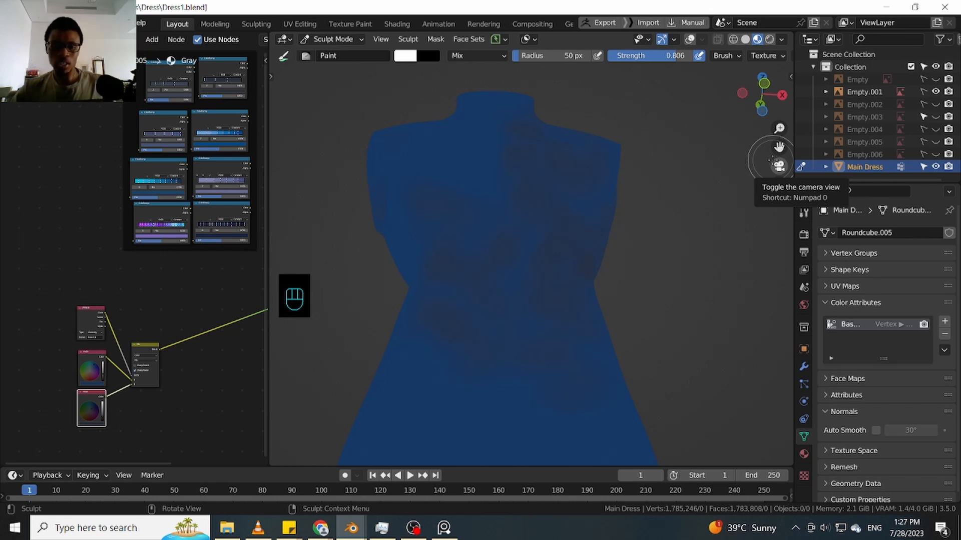
# Darken the front of the bodice with overlapping strokes from the chest down to just above the waist
pyautogui.moveTo(665, 244)
pyautogui.mouseDown(button='middle')
pyautogui.moveTo(676, 313)
pyautogui.moveTo(685, 282)
pyautogui.moveTo(736, 292)
pyautogui.mouseUp(button='middle')
pyautogui.moveTo(514, 285); pyautogui.dragTo(510, 287)
pyautogui.moveTo(548, 248); pyautogui.dragTo(557, 244)
pyautogui.moveTo(472, 262); pyautogui.dragTo(550, 246)
pyautogui.moveTo(470, 257); pyautogui.dragTo(540, 244)
pyautogui.moveTo(475, 251); pyautogui.dragTo(550, 240)
pyautogui.moveTo(486, 247)
pyautogui.mouseDown()
pyautogui.moveTo(562, 230)
pyautogui.moveTo(472, 229)
pyautogui.mouseUp()
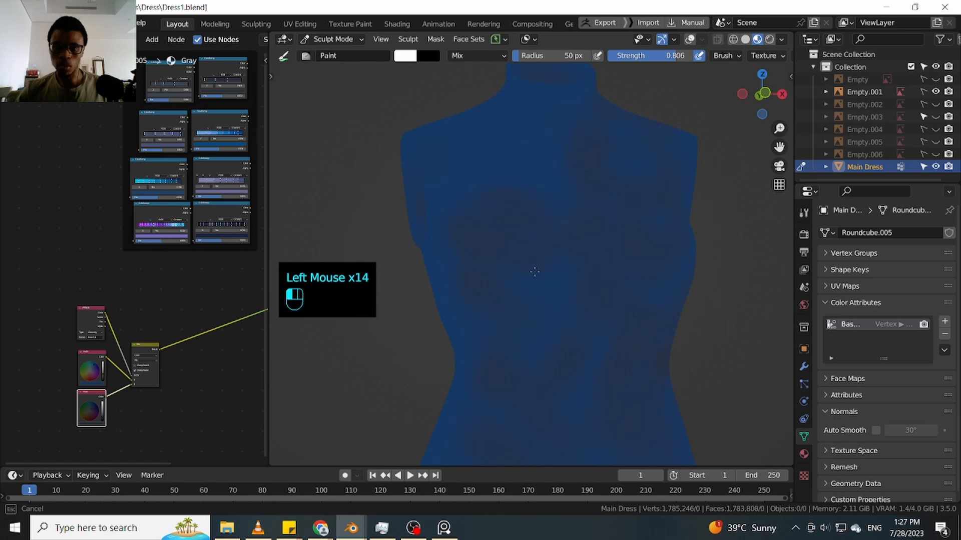
pyautogui.click(527, 311)
pyautogui.moveTo(527, 311); pyautogui.dragTo(500, 339)
pyautogui.click(500, 339)
# Extend the dark shading over the upper chest toward the shoulder and the base of the neck
pyautogui.keyDown('alt'); pyautogui.keyDown('shift'); pyautogui.moveTo(695, 237); pyautogui.dragTo(772, 283, button='middle'); pyautogui.keyUp('shift'); pyautogui.keyUp('alt')
pyautogui.moveTo(531, 237); pyautogui.dragTo(515, 239)
pyautogui.moveTo(623, 212); pyautogui.dragTo(521, 188)
pyautogui.moveTo(505, 191); pyautogui.dragTo(481, 198)
pyautogui.moveTo(493, 188)
pyautogui.mouseDown()
pyautogui.moveTo(521, 173)
pyautogui.moveTo(565, 175)
pyautogui.mouseUp()
pyautogui.moveTo(566, 175); pyautogui.dragTo(554, 140)
pyautogui.moveTo(592, 133)
pyautogui.mouseDown()
pyautogui.moveTo(541, 126)
pyautogui.moveTo(515, 110)
pyautogui.mouseUp()
pyautogui.moveTo(515, 110); pyautogui.dragTo(555, 141)
pyautogui.moveTo(566, 148)
pyautogui.mouseDown()
pyautogui.moveTo(605, 176)
pyautogui.moveTo(705, 180)
pyautogui.moveTo(754, 219)
pyautogui.mouseUp()
# Paint dark strokes on the side of the bodice around and below the armhole
pyautogui.moveTo(754, 219); pyautogui.dragTo(529, 215, button='middle')
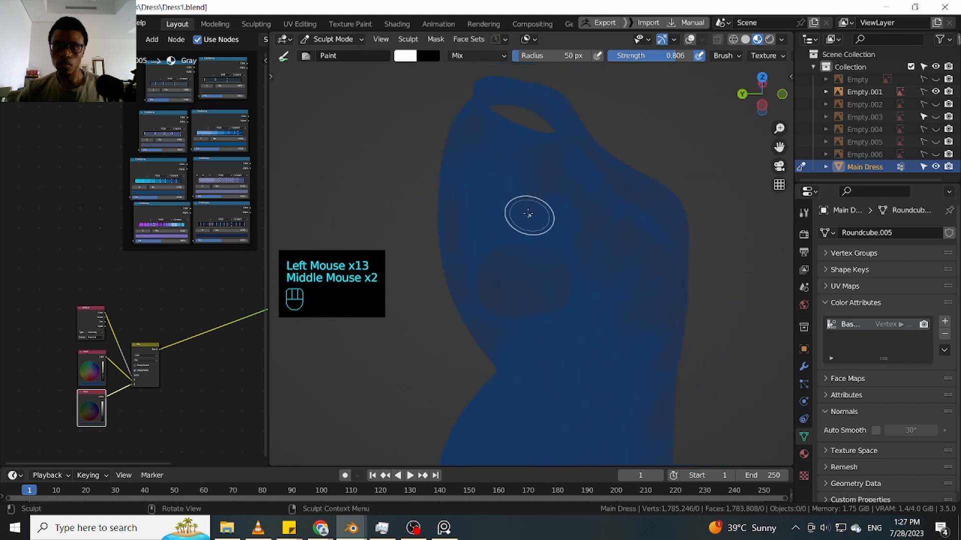
pyautogui.moveTo(529, 214); pyautogui.dragTo(519, 219)
pyautogui.moveTo(467, 242); pyautogui.dragTo(460, 251)
pyautogui.moveTo(505, 177); pyautogui.dragTo(470, 195)
pyautogui.moveTo(490, 163)
pyautogui.mouseDown()
pyautogui.moveTo(473, 155)
pyautogui.moveTo(469, 215)
pyautogui.moveTo(480, 250)
pyautogui.mouseUp()
# Shade the upper back of the bodice with overlapping dark strokes below the shoulders
pyautogui.keyDown('alt'); pyautogui.moveTo(686, 150); pyautogui.dragTo(753, 146); pyautogui.keyUp('alt')
pyautogui.moveTo(666, 238); pyautogui.dragTo(695, 204, button='middle')
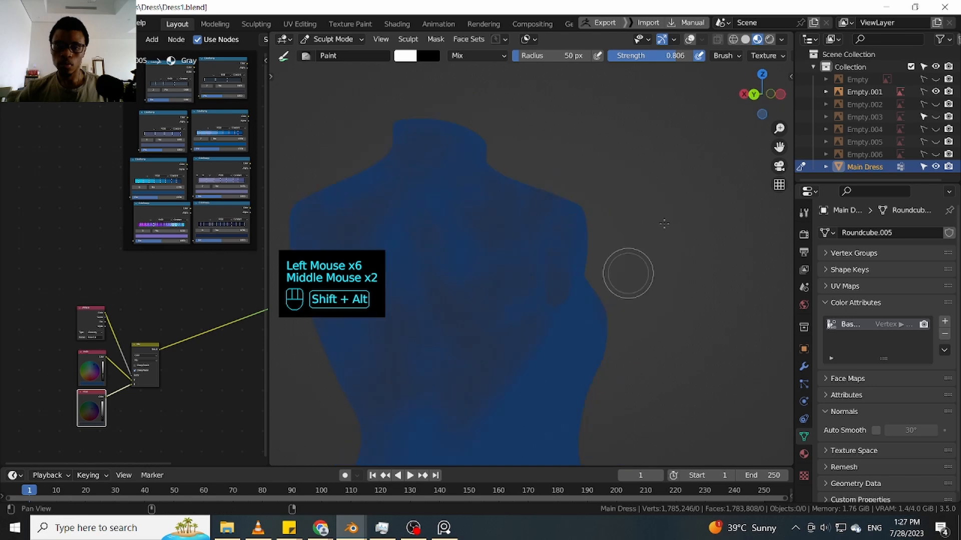
pyautogui.keyDown('shift'); pyautogui.moveTo(626, 275); pyautogui.dragTo(700, 230, button='middle'); pyautogui.keyUp('shift')
pyautogui.moveTo(725, 225); pyautogui.dragTo(640, 235, button='middle')
pyautogui.keyDown('shift'); pyautogui.moveTo(765, 248); pyautogui.dragTo(636, 247, button='middle'); pyautogui.keyUp('shift')
pyautogui.moveTo(504, 241)
pyautogui.mouseDown()
pyautogui.moveTo(497, 249)
pyautogui.moveTo(521, 235)
pyautogui.mouseUp()
pyautogui.moveTo(513, 240); pyautogui.dragTo(553, 211)
pyautogui.moveTo(538, 225)
pyautogui.mouseDown()
pyautogui.moveTo(491, 263)
pyautogui.moveTo(521, 250)
pyautogui.mouseUp()
pyautogui.moveTo(525, 267); pyautogui.dragTo(563, 250)
pyautogui.moveTo(563, 250); pyautogui.dragTo(520, 280)
pyautogui.moveTo(515, 273)
pyautogui.mouseDown()
pyautogui.moveTo(494, 277)
pyautogui.moveTo(515, 295)
pyautogui.mouseUp()
pyautogui.moveTo(530, 295); pyautogui.dragTo(555, 305)
pyautogui.moveTo(555, 310)
pyautogui.mouseDown()
pyautogui.moveTo(576, 325)
pyautogui.moveTo(619, 313)
pyautogui.mouseUp()
pyautogui.click(714, 302)
# Continue the dark strokes down the middle of the back toward the waist
pyautogui.keyDown('shift'); pyautogui.moveTo(730, 271); pyautogui.dragTo(740, 217, button='middle'); pyautogui.keyUp('shift')
pyautogui.moveTo(592, 293); pyautogui.dragTo(531, 237)
pyautogui.moveTo(531, 238)
pyautogui.mouseDown()
pyautogui.moveTo(571, 272)
pyautogui.moveTo(557, 259)
pyautogui.mouseUp()
pyautogui.moveTo(557, 259); pyautogui.dragTo(555, 290)
pyautogui.moveTo(556, 290)
pyautogui.mouseDown()
pyautogui.moveTo(534, 320)
pyautogui.moveTo(564, 313)
pyautogui.mouseUp()
pyautogui.moveTo(565, 313); pyautogui.dragTo(530, 300)
pyautogui.moveTo(530, 300)
pyautogui.mouseDown()
pyautogui.moveTo(498, 291)
pyautogui.moveTo(506, 326)
pyautogui.mouseUp()
pyautogui.moveTo(506, 325)
pyautogui.mouseDown()
pyautogui.moveTo(505, 364)
pyautogui.moveTo(530, 340)
pyautogui.mouseUp()
pyautogui.moveTo(530, 341); pyautogui.dragTo(559, 308)
# Shade the side of the waist and carry the dark strokes down onto the hip
pyautogui.keyDown('alt'); pyautogui.moveTo(647, 253); pyautogui.dragTo(677, 326, button='middle'); pyautogui.keyUp('alt')
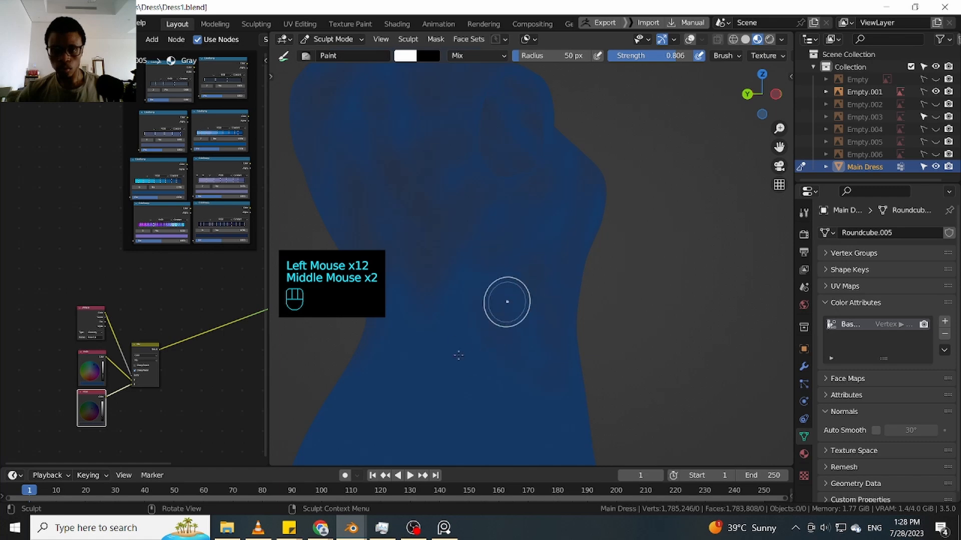
pyautogui.moveTo(468, 343); pyautogui.dragTo(493, 311)
pyautogui.moveTo(499, 317); pyautogui.dragTo(470, 337)
pyautogui.moveTo(457, 329)
pyautogui.mouseDown()
pyautogui.moveTo(439, 298)
pyautogui.moveTo(506, 321)
pyautogui.mouseUp()
pyautogui.moveTo(515, 305); pyautogui.dragTo(525, 325)
pyautogui.moveTo(543, 295); pyautogui.dragTo(533, 330)
pyautogui.moveTo(516, 333); pyautogui.dragTo(460, 385)
# Add short dark strokes where the side of the hip meets the front of the skirt
pyautogui.moveTo(645, 333)
pyautogui.keyDown('alt'); pyautogui.mouseDown(button='middle')
pyautogui.moveTo(735, 324)
pyautogui.moveTo(692, 229)
pyautogui.mouseUp(button='middle'); pyautogui.keyUp('alt')
pyautogui.moveTo(493, 254); pyautogui.dragTo(470, 280)
pyautogui.moveTo(463, 270); pyautogui.dragTo(444, 290)
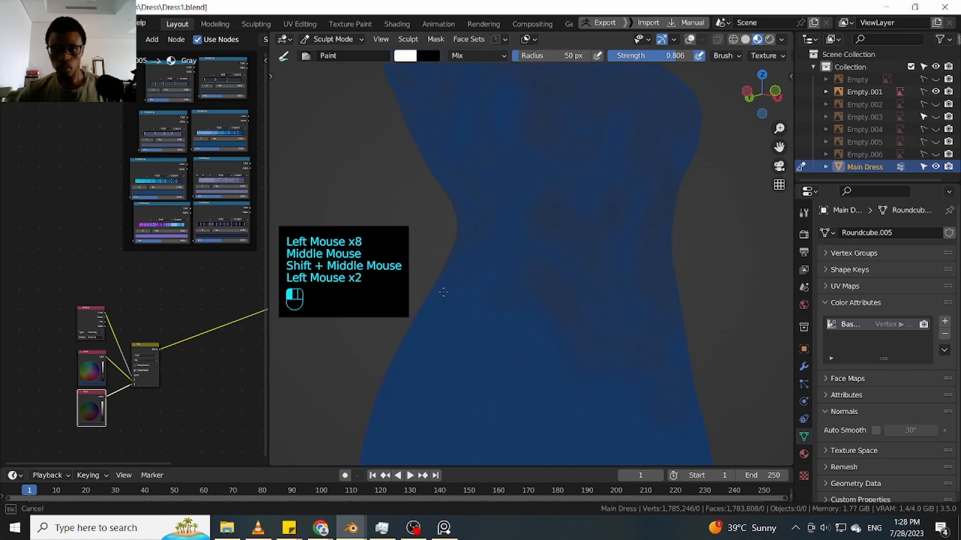
pyautogui.moveTo(545, 268); pyautogui.dragTo(554, 282)
# Paint diagonal dark strokes over one half of the front of the skirt, from mid-height outward to its side edge
pyautogui.keyDown('ctrl'); pyautogui.moveTo(726, 281); pyautogui.dragTo(724, 323, button='middle'); pyautogui.keyUp('ctrl')
pyautogui.moveTo(655, 300); pyautogui.dragTo(707, 254, button='middle')
pyautogui.keyDown('ctrl'); pyautogui.moveTo(706, 254); pyautogui.dragTo(495, 262, button='middle'); pyautogui.keyUp('ctrl')
pyautogui.click(492, 262)
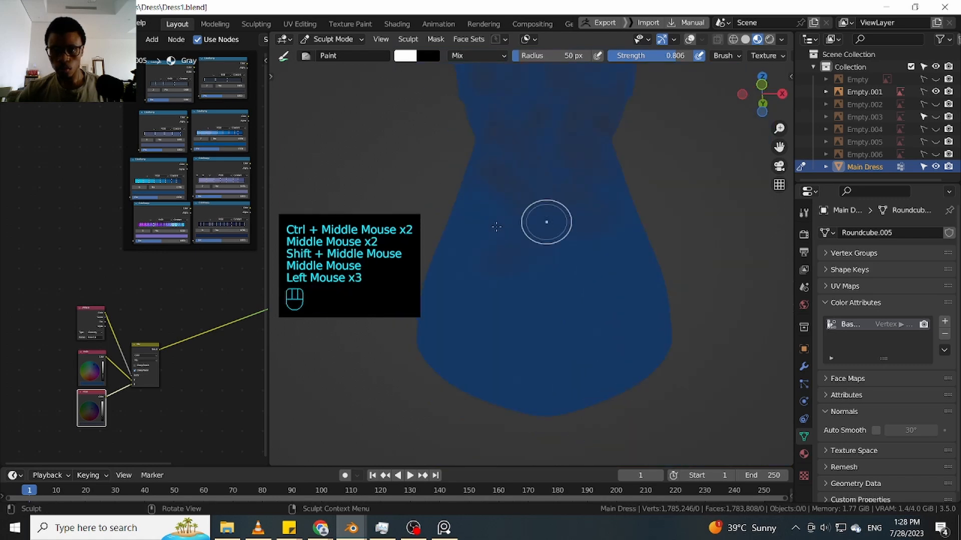
pyautogui.moveTo(496, 227); pyautogui.dragTo(463, 230)
pyautogui.moveTo(520, 228); pyautogui.dragTo(453, 250)
pyautogui.moveTo(488, 243); pyautogui.dragTo(446, 242)
pyautogui.moveTo(501, 260); pyautogui.dragTo(441, 287)
pyautogui.moveTo(450, 265); pyautogui.dragTo(433, 283)
pyautogui.moveTo(450, 287)
pyautogui.mouseDown()
pyautogui.moveTo(431, 305)
pyautogui.moveTo(468, 287)
pyautogui.mouseUp()
# Extend the skirt-front shading across the centre and onto the opposite half with short dark strokes
pyautogui.moveTo(566, 260); pyautogui.dragTo(532, 280)
pyautogui.moveTo(543, 265); pyautogui.dragTo(518, 286)
pyautogui.moveTo(510, 267); pyautogui.dragTo(525, 271)
pyautogui.moveTo(595, 253); pyautogui.dragTo(570, 278)
pyautogui.moveTo(627, 218); pyautogui.dragTo(620, 222)
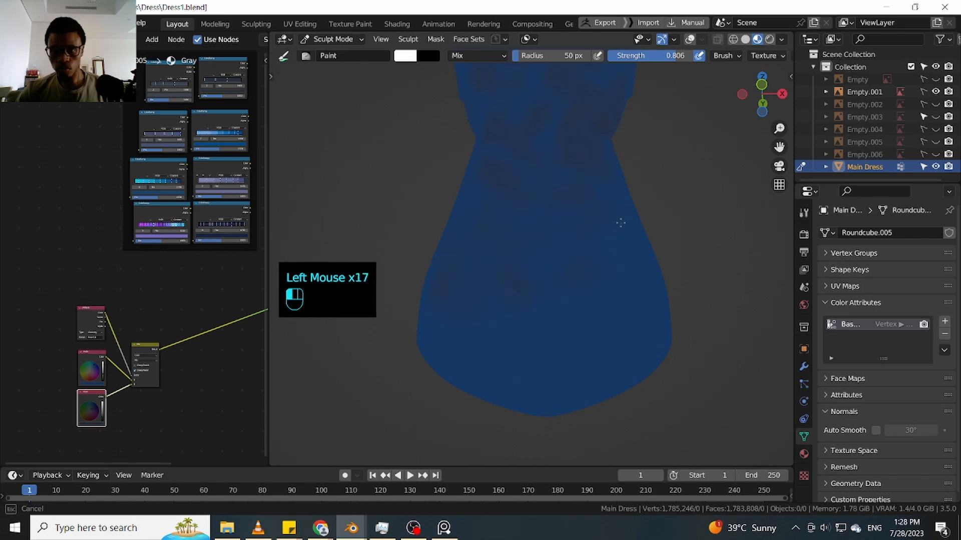
# Shade the front edge of the skirt's side with diagonal dark strokes from below the hip to near the hem
pyautogui.moveTo(738, 238); pyautogui.dragTo(729, 244)
pyautogui.moveTo(729, 244); pyautogui.dragTo(637, 244, button='middle')
pyautogui.moveTo(637, 244); pyautogui.dragTo(613, 276)
pyautogui.moveTo(597, 293); pyautogui.dragTo(565, 328)
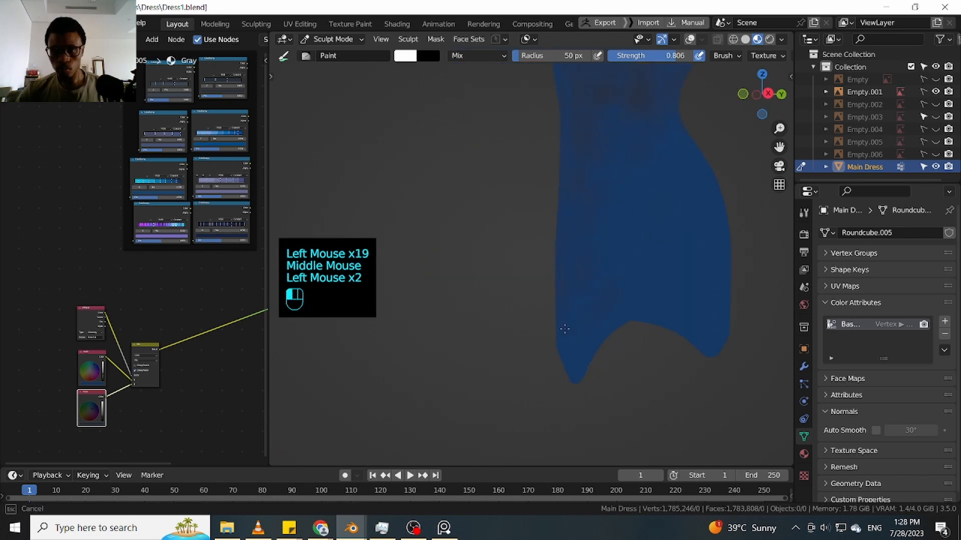
pyautogui.moveTo(602, 296); pyautogui.dragTo(586, 316)
pyautogui.moveTo(632, 220); pyautogui.dragTo(608, 251)
pyautogui.moveTo(638, 201); pyautogui.dragTo(608, 231)
pyautogui.moveTo(637, 196); pyautogui.dragTo(603, 226)
pyautogui.moveTo(620, 222); pyautogui.dragTo(603, 245)
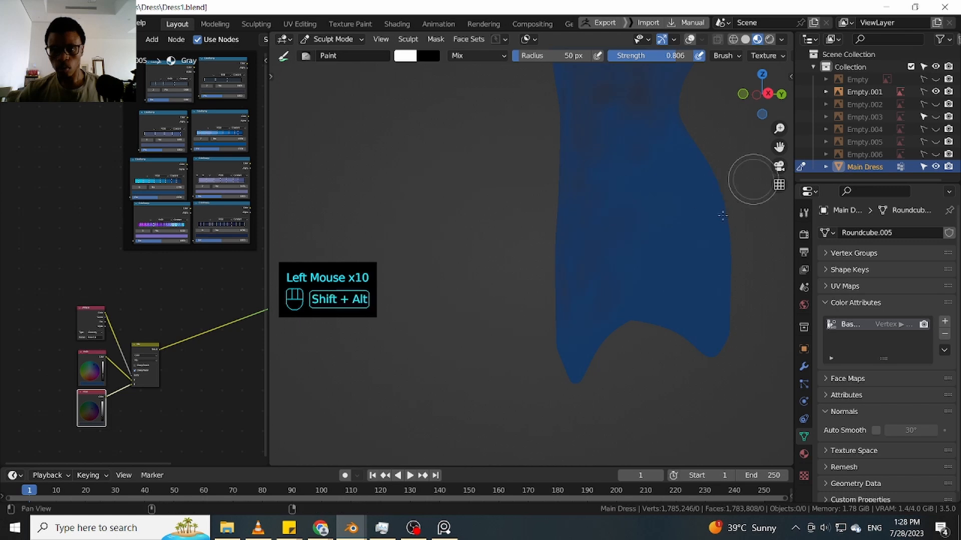
# Darken the side of the hip and continue with repeated diagonal strokes down the side of the skirt
pyautogui.moveTo(724, 204)
pyautogui.keyDown('shift'); pyautogui.mouseDown(button='middle')
pyautogui.moveTo(679, 261)
pyautogui.moveTo(631, 255)
pyautogui.mouseUp(button='middle'); pyautogui.keyUp('shift')
pyautogui.moveTo(611, 216); pyautogui.dragTo(580, 253)
pyautogui.moveTo(592, 235); pyautogui.dragTo(563, 243)
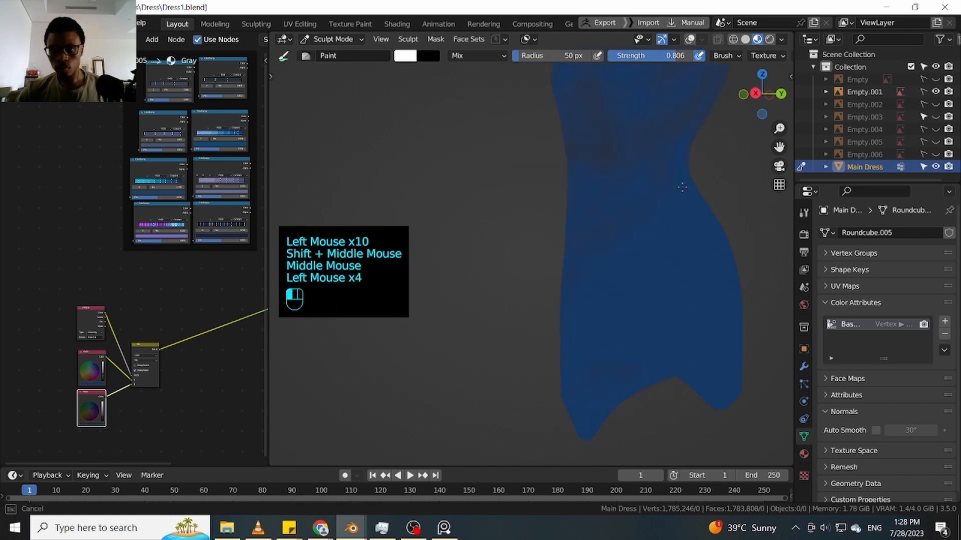
pyautogui.moveTo(681, 188); pyautogui.dragTo(646, 223)
pyautogui.moveTo(626, 220)
pyautogui.mouseDown()
pyautogui.moveTo(587, 266)
pyautogui.moveTo(591, 301)
pyautogui.mouseUp()
pyautogui.moveTo(612, 270); pyautogui.dragTo(590, 303)
pyautogui.moveTo(613, 275); pyautogui.dragTo(588, 308)
pyautogui.moveTo(608, 283); pyautogui.dragTo(590, 306)
# Paint broad overlapping dark strokes down the middle of the skirt, from below the hip toward the hem
pyautogui.moveTo(475, 272)
pyautogui.mouseDown(button='middle')
pyautogui.moveTo(616, 223)
pyautogui.moveTo(598, 251)
pyautogui.moveTo(677, 240)
pyautogui.moveTo(727, 255)
pyautogui.mouseUp(button='middle')
pyautogui.moveTo(587, 202)
pyautogui.mouseDown()
pyautogui.moveTo(565, 213)
pyautogui.moveTo(527, 204)
pyautogui.mouseUp()
pyautogui.moveTo(563, 213); pyautogui.dragTo(508, 249)
pyautogui.moveTo(555, 261); pyautogui.dragTo(518, 290)
pyautogui.moveTo(542, 284); pyautogui.dragTo(488, 285)
pyautogui.moveTo(556, 273); pyautogui.dragTo(520, 306)
pyautogui.moveTo(570, 295); pyautogui.dragTo(510, 318)
pyautogui.moveTo(574, 311); pyautogui.dragTo(505, 330)
pyautogui.moveTo(546, 310)
pyautogui.mouseDown()
pyautogui.moveTo(497, 328)
pyautogui.moveTo(500, 335)
pyautogui.mouseUp()
# Shade the opposite side of the skirt with short diagonal dark strokes over the hip and mid-skirt
pyautogui.moveTo(750, 249); pyautogui.dragTo(737, 249, button='middle')
pyautogui.moveTo(738, 249)
pyautogui.mouseDown(button='middle')
pyautogui.moveTo(615, 262)
pyautogui.moveTo(523, 321)
pyautogui.mouseUp(button='middle')
pyautogui.click(523, 320)
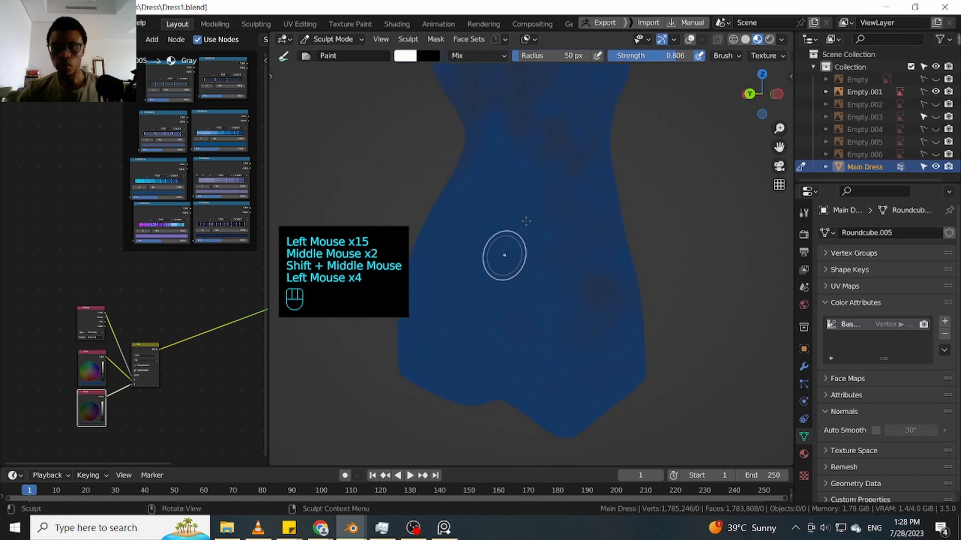
pyautogui.moveTo(528, 218); pyautogui.dragTo(506, 250)
pyautogui.moveTo(558, 254); pyautogui.dragTo(542, 272)
pyautogui.moveTo(529, 168); pyautogui.dragTo(505, 205)
pyautogui.moveTo(516, 210); pyautogui.dragTo(502, 243)
pyautogui.moveTo(502, 161); pyautogui.dragTo(488, 182)
pyautogui.moveTo(493, 173); pyautogui.dragTo(481, 195)
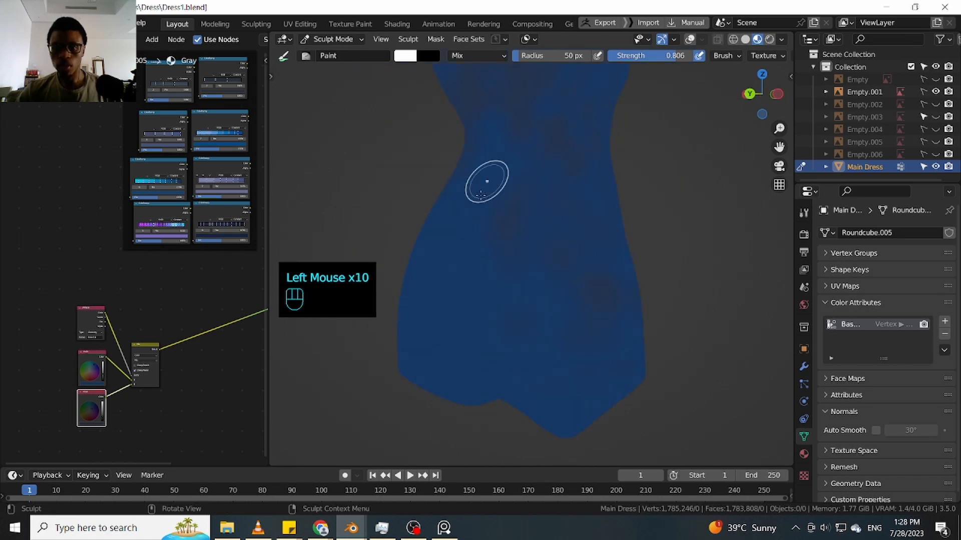
pyautogui.click(509, 155)
# Add short dark strokes to the middle of the back of the skirt
pyautogui.moveTo(636, 192); pyautogui.dragTo(676, 182, button='middle')
pyautogui.click(484, 221)
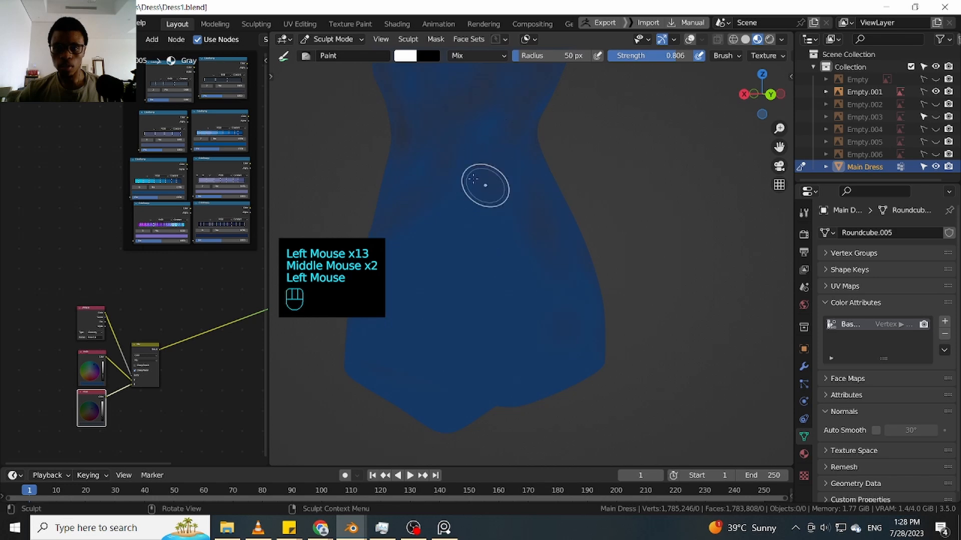
pyautogui.moveTo(509, 258); pyautogui.dragTo(502, 265)
pyautogui.moveTo(526, 250); pyautogui.dragTo(518, 275)
pyautogui.moveTo(549, 275)
pyautogui.mouseDown()
pyautogui.moveTo(547, 295)
pyautogui.moveTo(539, 284)
pyautogui.mouseUp()
# Paint dark patches on the side of the skirt between the hip and the hem
pyautogui.moveTo(646, 255); pyautogui.dragTo(480, 263, button='middle')
pyautogui.click(476, 264)
pyautogui.moveTo(564, 280); pyautogui.dragTo(536, 265)
pyautogui.moveTo(505, 267); pyautogui.dragTo(465, 269)
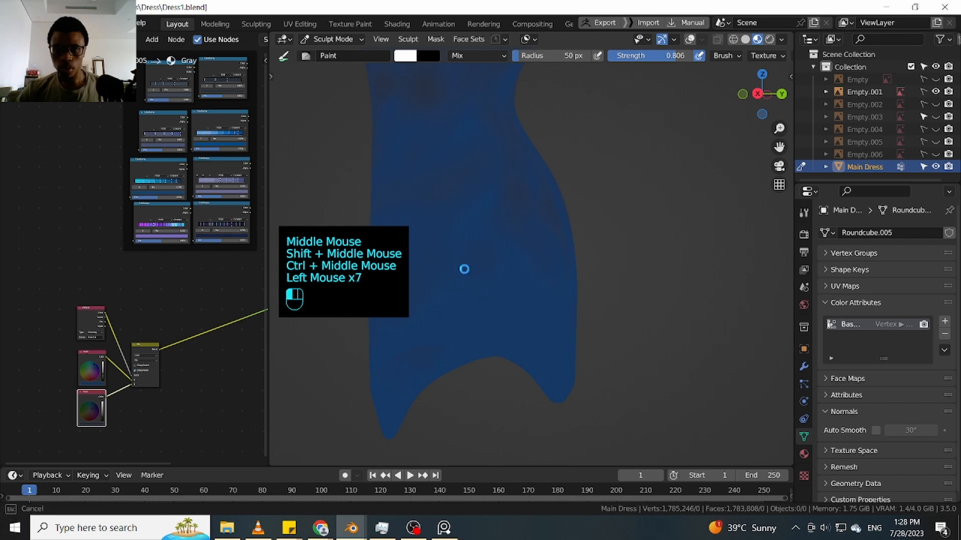
pyautogui.click(643, 264)
pyautogui.click(645, 264)
pyautogui.moveTo(668, 266); pyautogui.dragTo(645, 255, button='middle')
pyautogui.moveTo(503, 290); pyautogui.dragTo(485, 300)
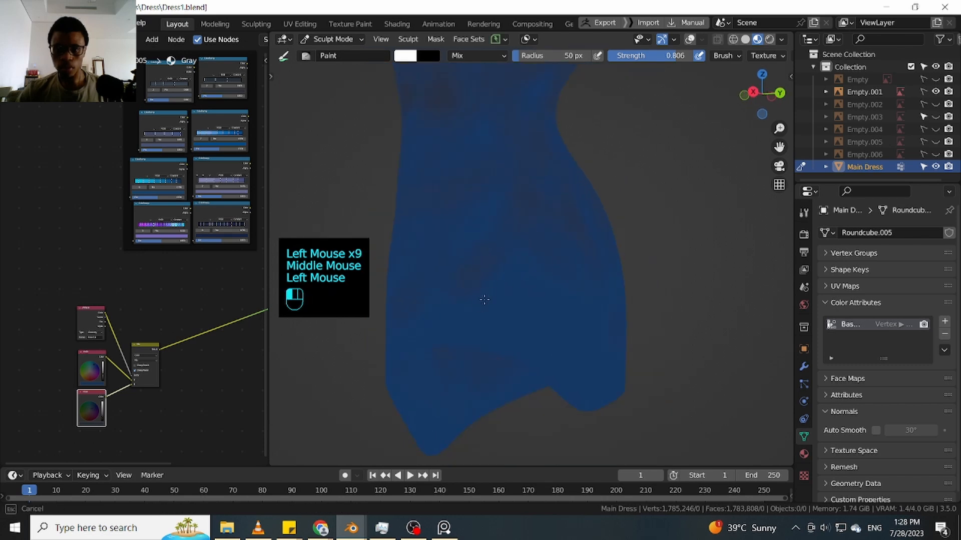
pyautogui.click(509, 265)
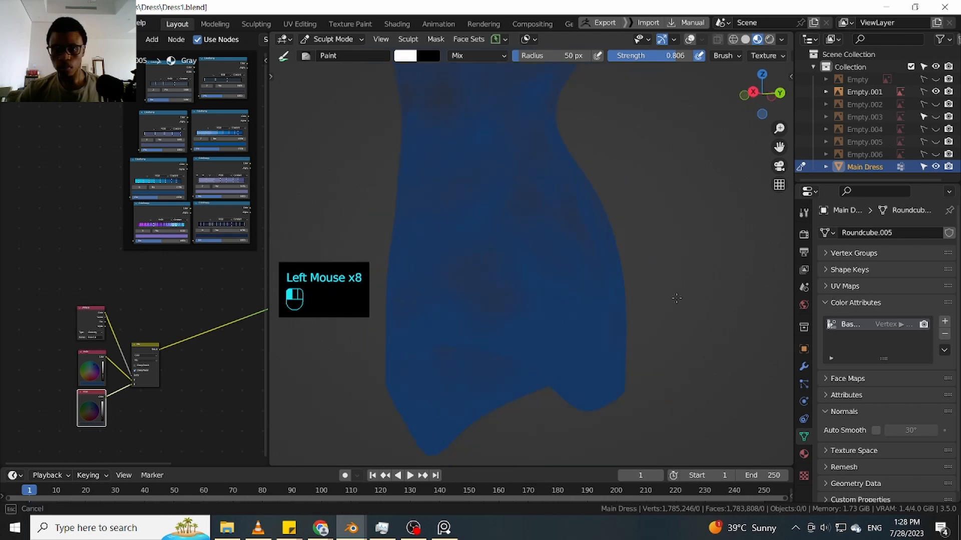
# Dab dark shading across the lower back of the skirt above the hem
pyautogui.click(713, 279)
pyautogui.moveTo(714, 279); pyautogui.dragTo(660, 196, button='middle')
pyautogui.keyDown('ctrl'); pyautogui.moveTo(668, 236); pyautogui.dragTo(625, 245, button='middle'); pyautogui.keyUp('ctrl')
pyautogui.click(466, 296)
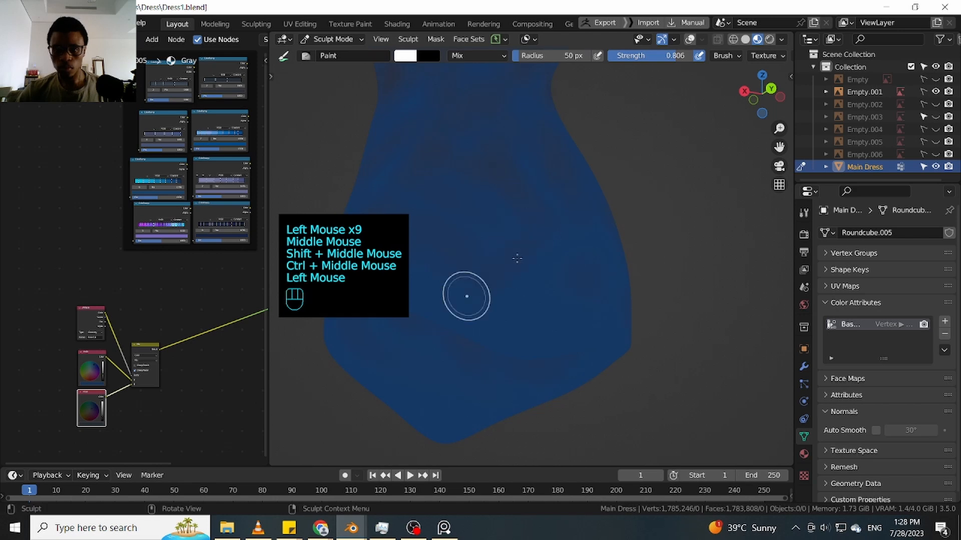
pyautogui.click(574, 237)
pyautogui.click(571, 292)
pyautogui.click(547, 255)
pyautogui.click(504, 295)
pyautogui.click(475, 295)
pyautogui.click(439, 300)
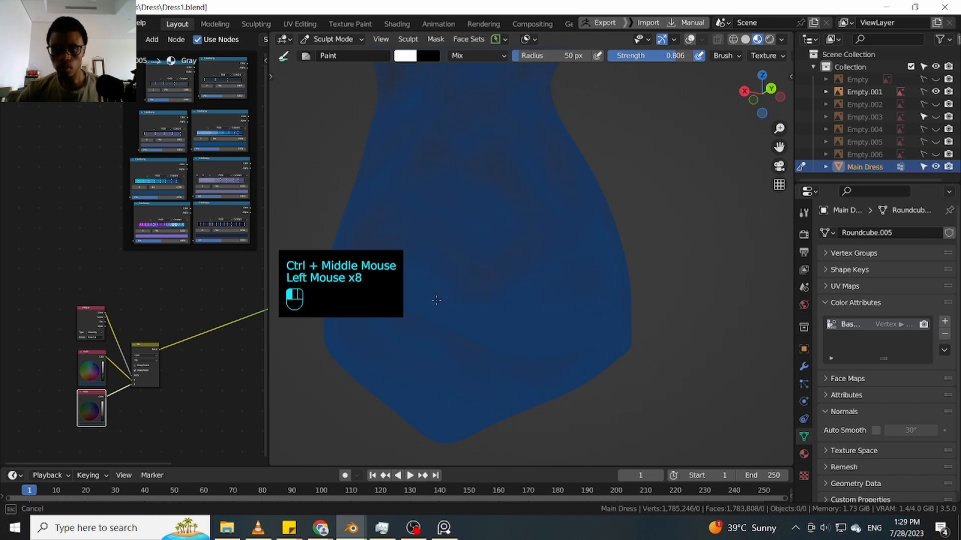
pyautogui.click(428, 299)
pyautogui.click(462, 316)
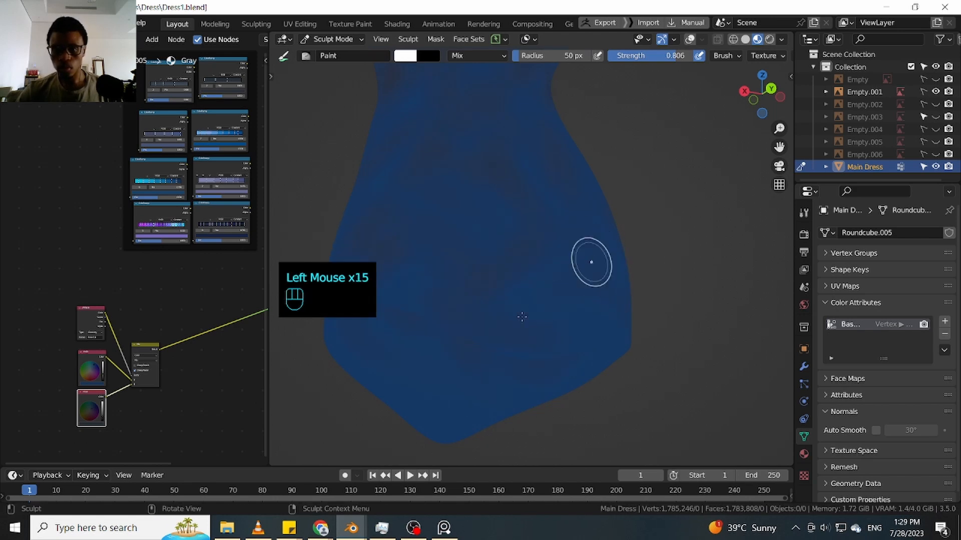
# Dab dark shading over the lower side of the skirt, from mid-skirt toward the side hem
pyautogui.keyDown('ctrl'); pyautogui.moveTo(681, 235); pyautogui.dragTo(740, 230, button='middle'); pyautogui.keyUp('ctrl')
pyautogui.click(678, 231)
pyautogui.moveTo(688, 223)
pyautogui.keyDown('ctrl'); pyautogui.mouseDown(button='middle')
pyautogui.moveTo(707, 224)
pyautogui.moveTo(692, 249)
pyautogui.moveTo(626, 236)
pyautogui.moveTo(700, 246)
pyautogui.mouseUp(button='middle'); pyautogui.keyUp('ctrl')
pyautogui.keyDown('ctrl'); pyautogui.moveTo(701, 246); pyautogui.dragTo(656, 236, button='middle'); pyautogui.keyUp('ctrl')
pyautogui.click(480, 249)
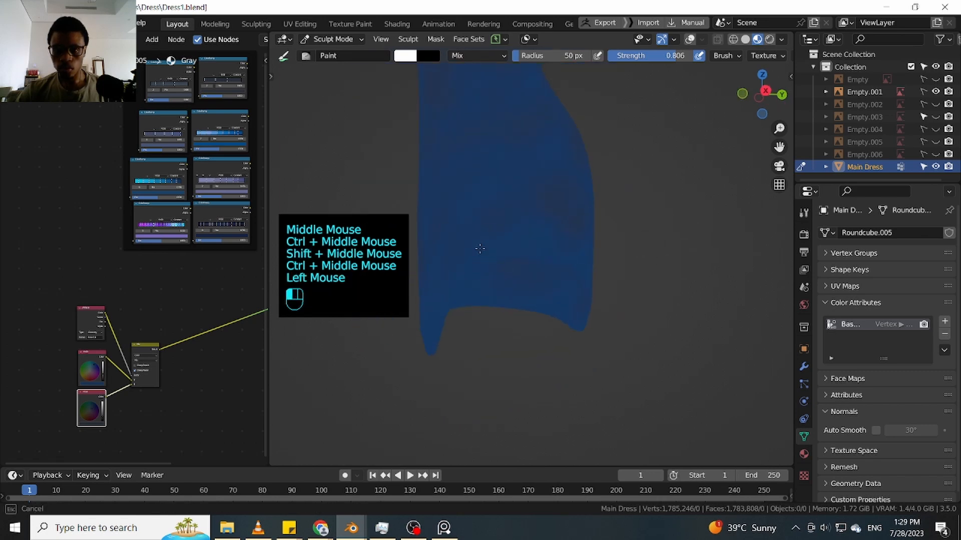
pyautogui.click(560, 247)
pyautogui.click(454, 240)
pyautogui.click(499, 204)
pyautogui.click(493, 211)
pyautogui.click(571, 212)
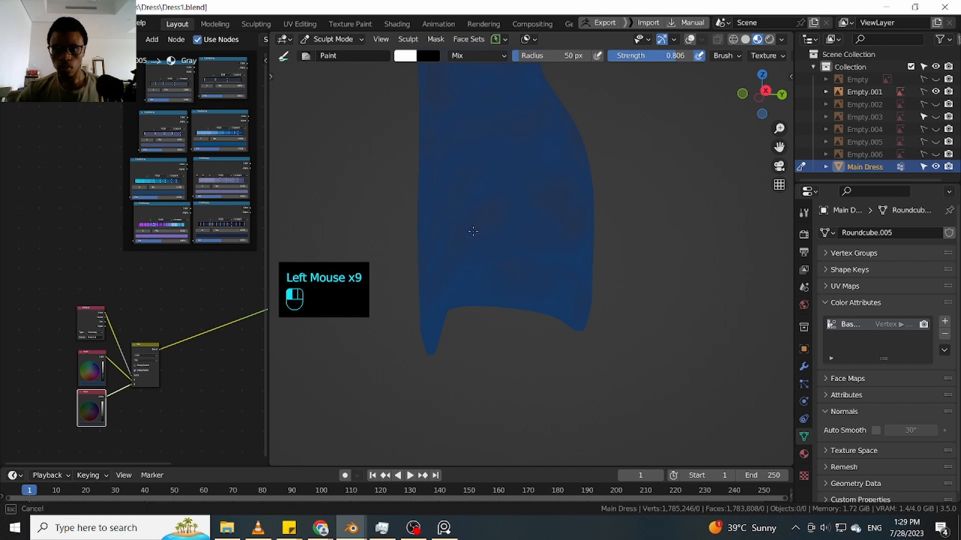
# Dab dark patches over the lower part of the skirt's opposite side, above the hem notch
pyautogui.keyDown('ctrl'); pyautogui.moveTo(620, 208); pyautogui.dragTo(618, 214, button='middle'); pyautogui.keyUp('ctrl')
pyautogui.moveTo(618, 220); pyautogui.dragTo(726, 229, button='middle')
pyautogui.moveTo(645, 262)
pyautogui.keyDown('shift'); pyautogui.mouseDown(button='middle')
pyautogui.moveTo(714, 258)
pyautogui.moveTo(638, 242)
pyautogui.moveTo(682, 229)
pyautogui.moveTo(778, 263)
pyautogui.mouseUp(button='middle'); pyautogui.keyUp('shift')
pyautogui.click(472, 288)
pyautogui.click(420, 247)
pyautogui.click(506, 240)
pyautogui.click(528, 260)
pyautogui.click(497, 206)
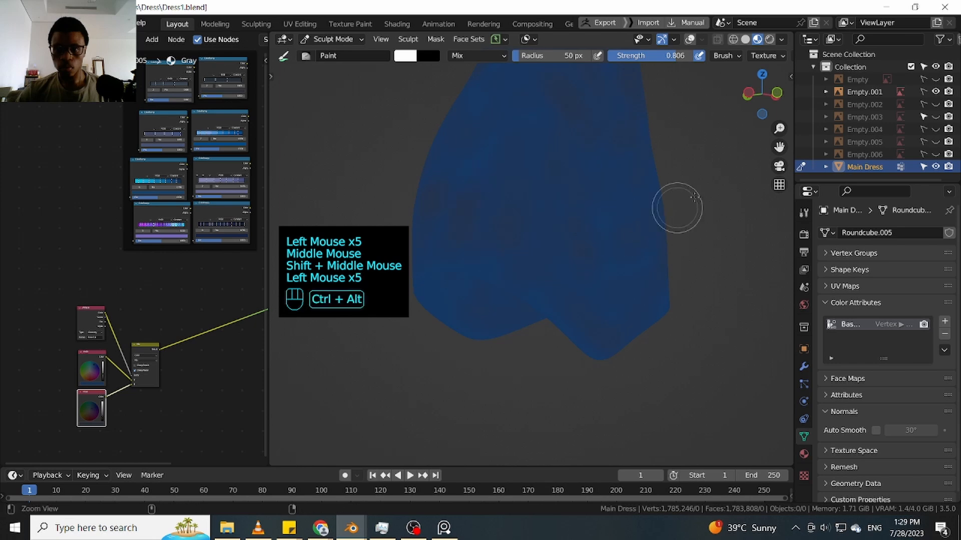
# Fill the remaining lighter areas around mid-skirt on that same side with dark dabs
pyautogui.keyDown('ctrl'); pyautogui.moveTo(695, 196); pyautogui.dragTo(593, 220, button='middle'); pyautogui.keyUp('ctrl')
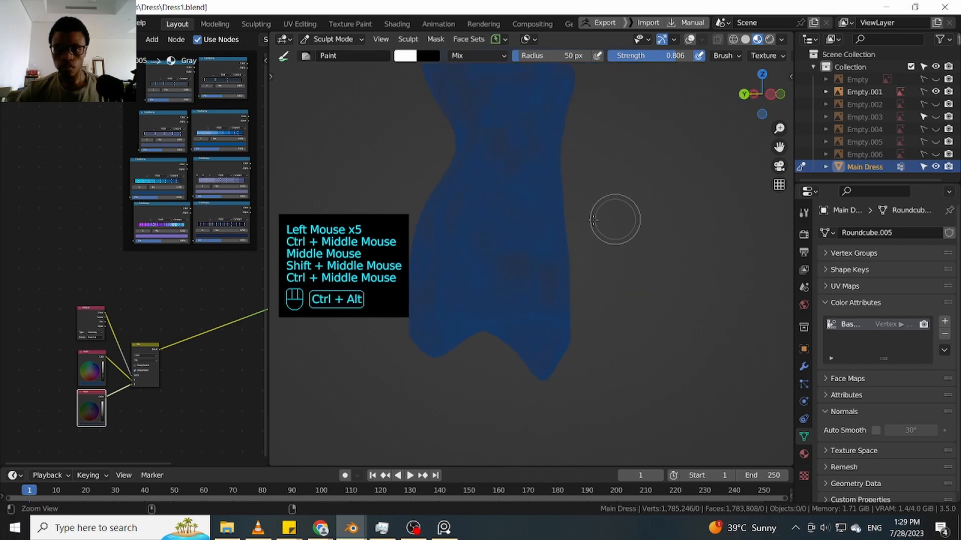
pyautogui.click(477, 252)
pyautogui.click(482, 266)
pyautogui.click(448, 249)
pyautogui.click(470, 263)
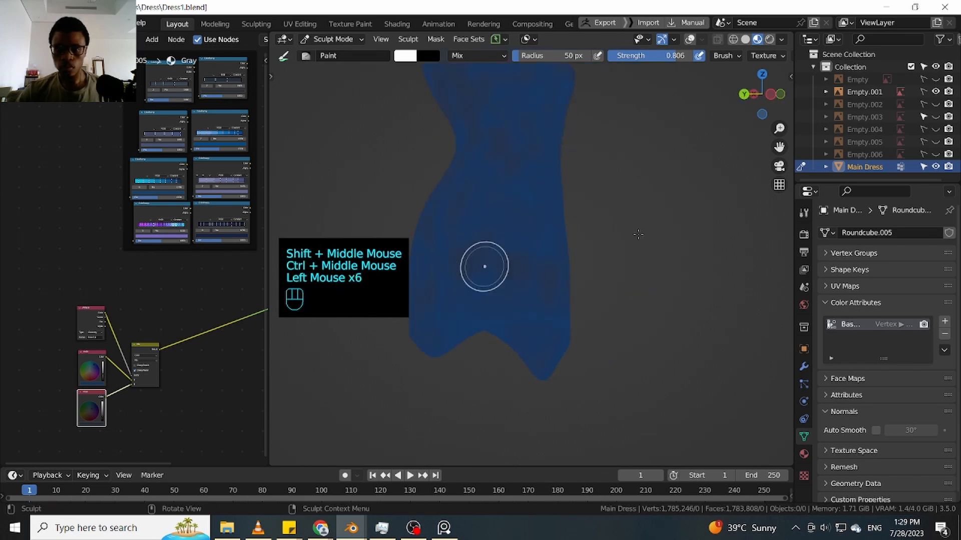
# Dab dark shading over the back of the skirt, from the hips up to the waist
pyautogui.moveTo(485, 266); pyautogui.dragTo(540, 268, button='middle')
pyautogui.keyDown('shift'); pyautogui.moveTo(541, 268); pyautogui.dragTo(617, 285, button='middle'); pyautogui.keyUp('shift')
pyautogui.click(508, 276)
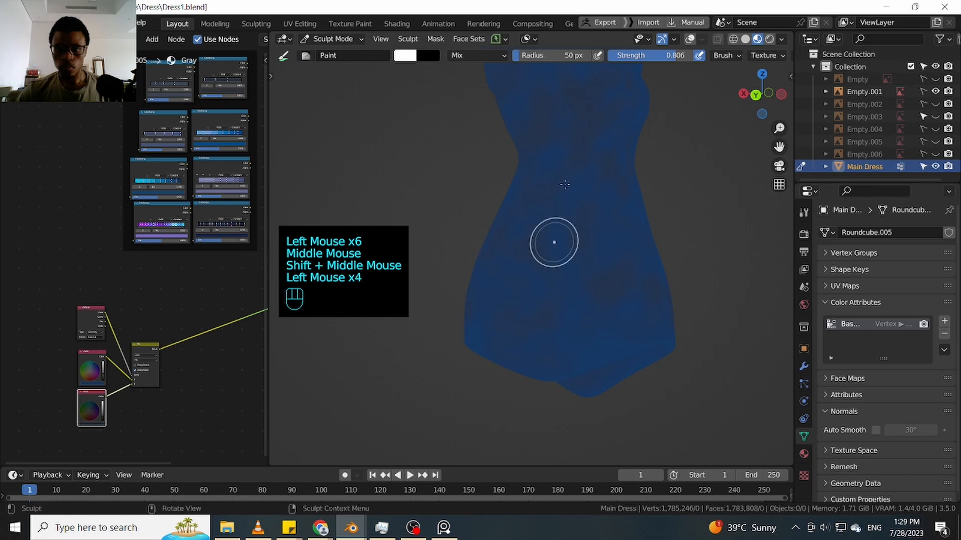
pyautogui.moveTo(544, 200); pyautogui.dragTo(543, 242)
pyautogui.click(554, 140)
pyautogui.click(549, 175)
pyautogui.click(609, 193)
pyautogui.click(650, 119)
pyautogui.click(743, 197)
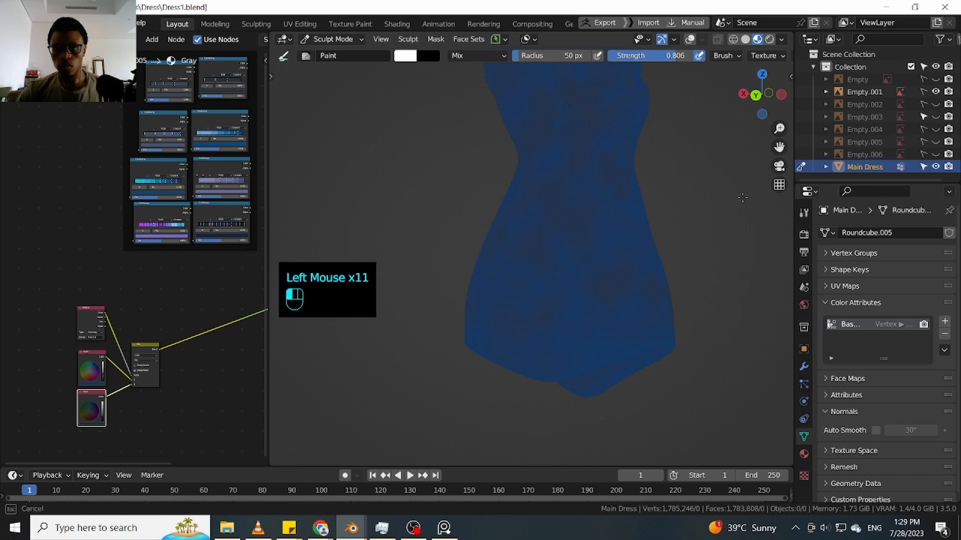
# Add a few dark dabs on the side of the dress around waist height
pyautogui.moveTo(746, 205); pyautogui.dragTo(623, 185, button='middle')
pyautogui.click(636, 146)
pyautogui.click(651, 195)
pyautogui.click(685, 170)
# Dab dark shading around the collar and across the back of the shoulders
pyautogui.keyDown('shift'); pyautogui.moveTo(726, 173); pyautogui.dragTo(667, 266, button='middle'); pyautogui.keyUp('shift')
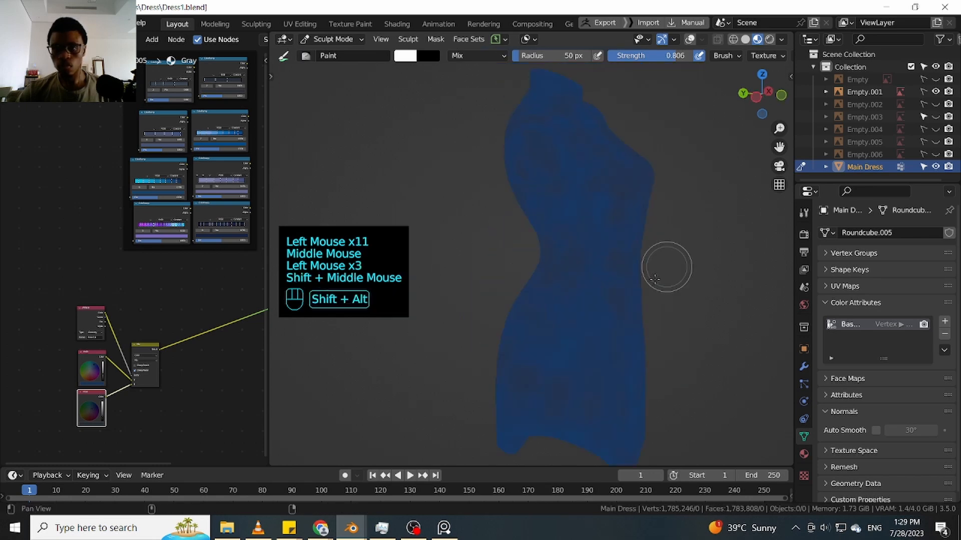
pyautogui.moveTo(703, 224)
pyautogui.mouseDown(button='middle')
pyautogui.moveTo(591, 222)
pyautogui.moveTo(596, 281)
pyautogui.moveTo(695, 165)
pyautogui.moveTo(698, 219)
pyautogui.moveTo(601, 198)
pyautogui.moveTo(609, 150)
pyautogui.moveTo(600, 230)
pyautogui.mouseUp(button='middle')
pyautogui.moveTo(612, 228); pyautogui.dragTo(569, 228, button='middle')
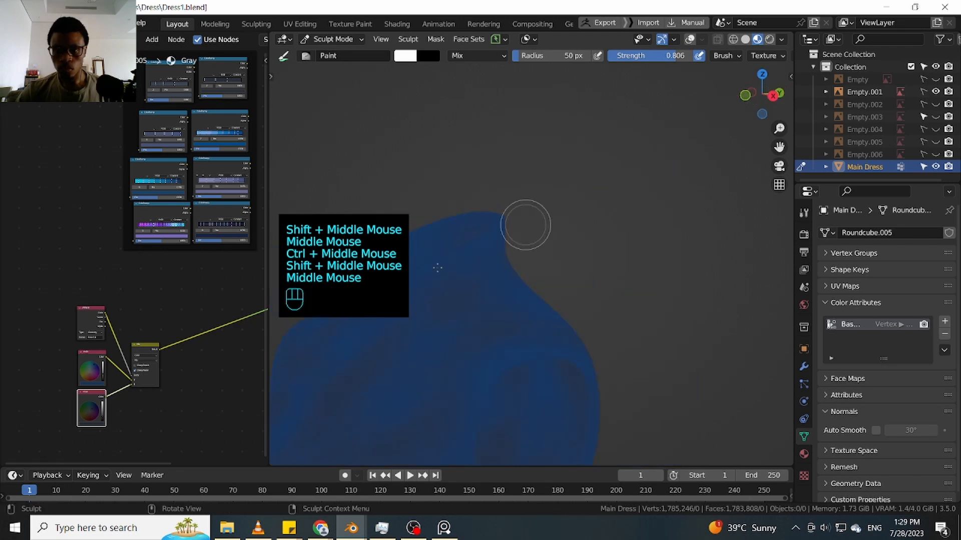
pyautogui.click(487, 243)
pyautogui.click(435, 269)
pyautogui.moveTo(445, 276); pyautogui.dragTo(470, 263)
pyautogui.moveTo(560, 242); pyautogui.dragTo(486, 241, button='middle')
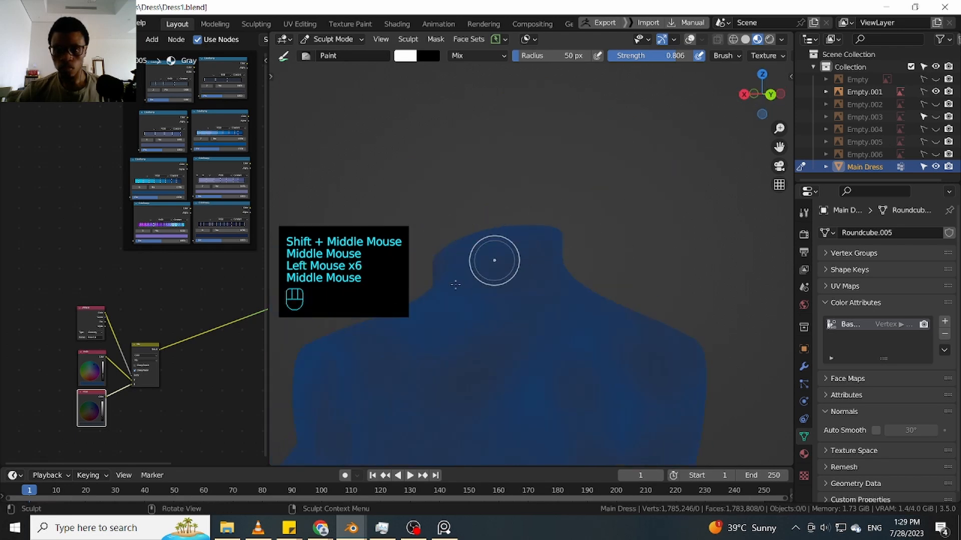
pyautogui.click(453, 291)
pyautogui.moveTo(460, 313); pyautogui.dragTo(469, 328)
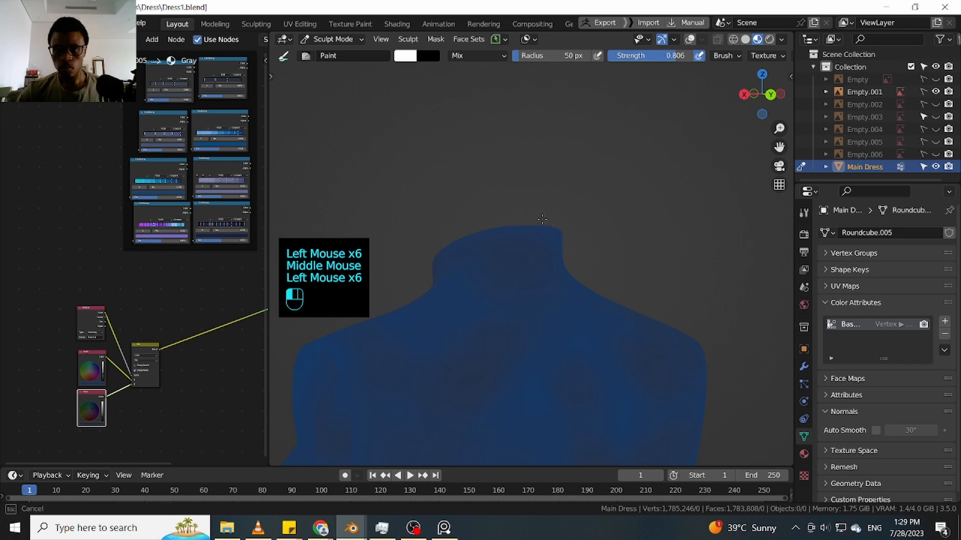
# Dab dark shading over the front shoulder and upper chest below the collar
pyautogui.keyDown('alt'); pyautogui.moveTo(542, 219); pyautogui.dragTo(686, 213, button='middle'); pyautogui.keyUp('alt')
pyautogui.moveTo(576, 248)
pyautogui.keyDown('ctrl'); pyautogui.mouseDown(button='middle')
pyautogui.moveTo(550, 278)
pyautogui.moveTo(655, 265)
pyautogui.mouseUp(button='middle'); pyautogui.keyUp('ctrl')
pyautogui.keyDown('shift'); pyautogui.moveTo(557, 275); pyautogui.dragTo(654, 246, button='middle'); pyautogui.keyUp('shift')
pyautogui.click(496, 285)
pyautogui.click(472, 288)
pyautogui.moveTo(469, 288); pyautogui.dragTo(461, 303)
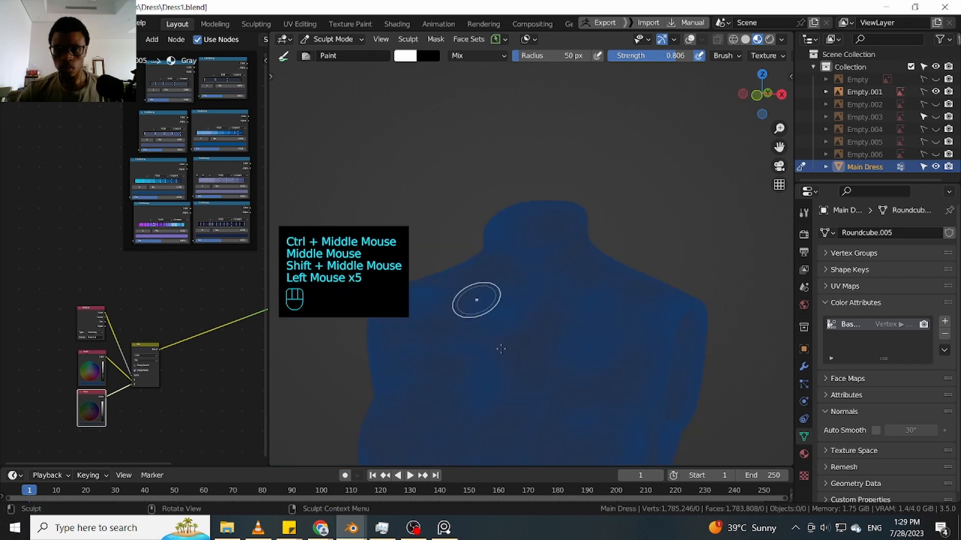
pyautogui.click(501, 349)
# Dab dark shading across the front waist toward its side edge
pyautogui.keyDown('ctrl'); pyautogui.moveTo(682, 197); pyautogui.dragTo(650, 199, button='middle'); pyautogui.keyUp('ctrl')
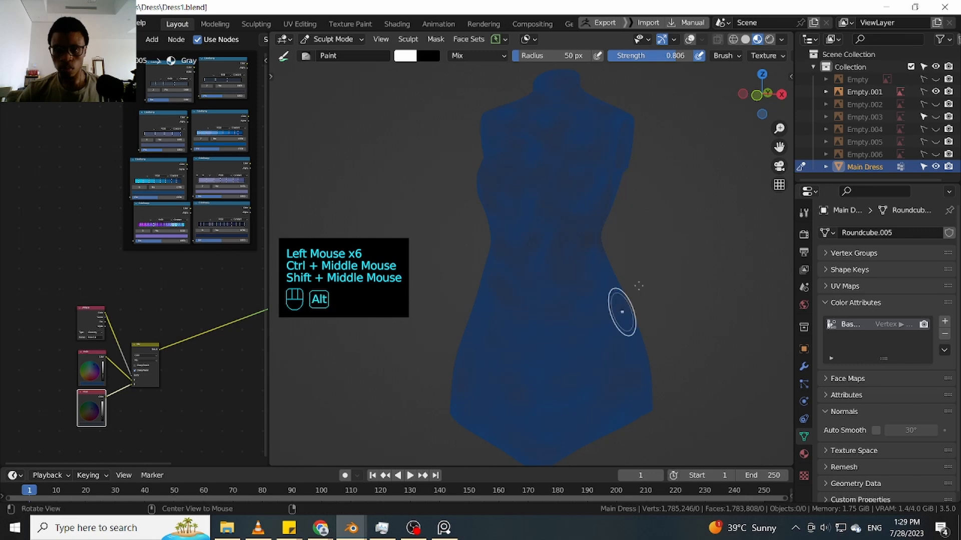
pyautogui.moveTo(638, 286)
pyautogui.mouseDown(button='middle')
pyautogui.moveTo(656, 265)
pyautogui.moveTo(625, 256)
pyautogui.mouseUp(button='middle')
pyautogui.click(549, 220)
pyautogui.moveTo(537, 227); pyautogui.dragTo(503, 236)
pyautogui.click(517, 234)
pyautogui.click(497, 237)
pyautogui.click(502, 228)
pyautogui.click(507, 219)
pyautogui.click(520, 211)
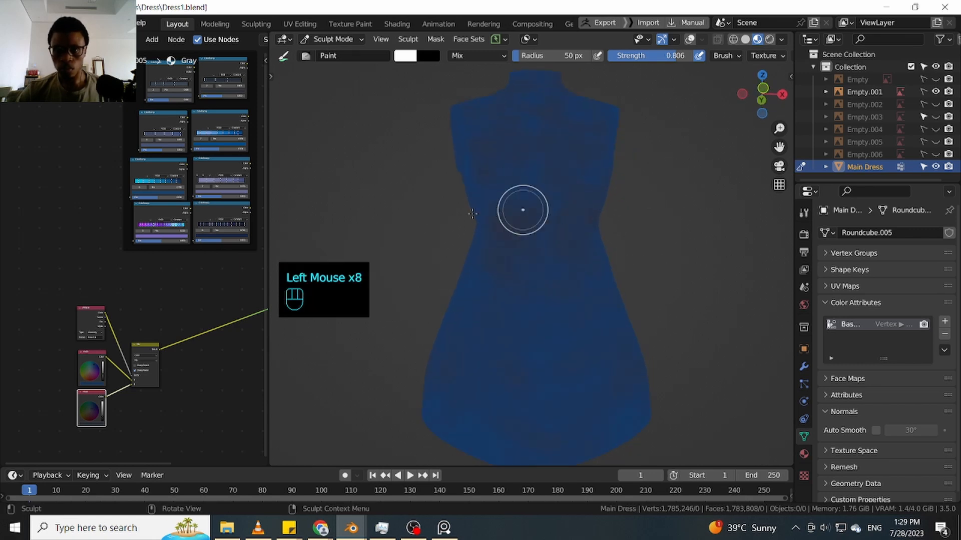
# Blend the front waist shading with inverted brush strokes along its side edge
pyautogui.keyDown('alt'); pyautogui.moveTo(582, 183); pyautogui.dragTo(768, 225, button='middle'); pyautogui.keyUp('alt')
pyautogui.moveTo(478, 216)
pyautogui.keyDown('ctrl'); pyautogui.mouseDown()
pyautogui.moveTo(489, 240)
pyautogui.moveTo(513, 226)
pyautogui.mouseUp(); pyautogui.keyUp('ctrl')
pyautogui.keyDown('alt'); pyautogui.moveTo(623, 248); pyautogui.dragTo(555, 241, button='middle'); pyautogui.keyUp('alt')
pyautogui.moveTo(501, 233)
pyautogui.keyDown('ctrl'); pyautogui.mouseDown()
pyautogui.moveTo(489, 237)
pyautogui.moveTo(475, 219)
pyautogui.mouseUp(); pyautogui.keyUp('ctrl')
pyautogui.keyDown('ctrl'); pyautogui.click(475, 220); pyautogui.keyUp('ctrl')
pyautogui.keyDown('alt'); pyautogui.moveTo(590, 204); pyautogui.dragTo(726, 246); pyautogui.keyUp('alt')
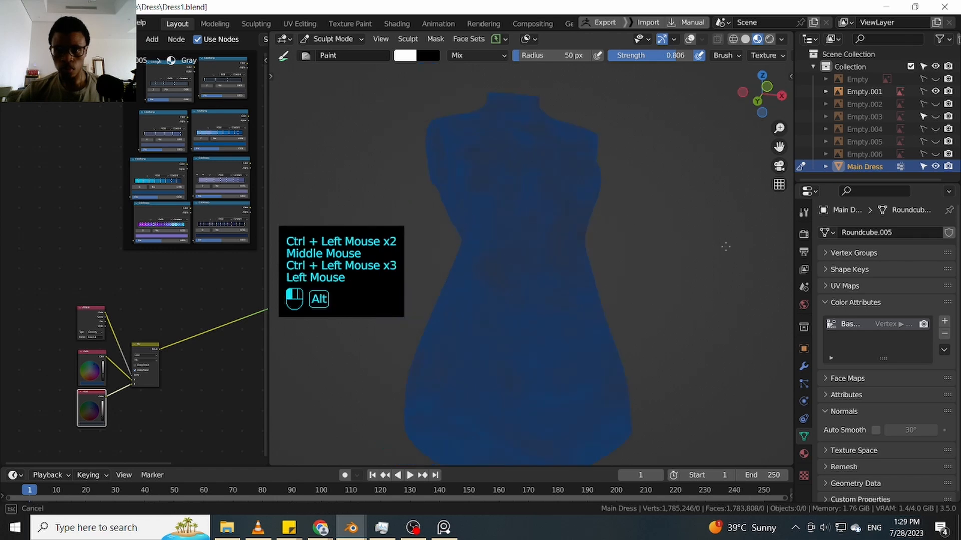
# Paint dark strokes from the side of the waist down onto the upper hip
pyautogui.moveTo(671, 244); pyautogui.dragTo(752, 257, button='middle')
pyautogui.keyDown('ctrl'); pyautogui.moveTo(564, 251); pyautogui.dragTo(553, 237, button='middle'); pyautogui.keyUp('ctrl')
pyautogui.moveTo(480, 237); pyautogui.dragTo(452, 273)
pyautogui.moveTo(448, 276)
pyautogui.mouseDown()
pyautogui.moveTo(437, 251)
pyautogui.moveTo(470, 240)
pyautogui.mouseUp()
pyautogui.moveTo(457, 232); pyautogui.dragTo(475, 245)
pyautogui.keyDown('alt'); pyautogui.moveTo(669, 248); pyautogui.dragTo(554, 269, button='middle'); pyautogui.keyUp('alt')
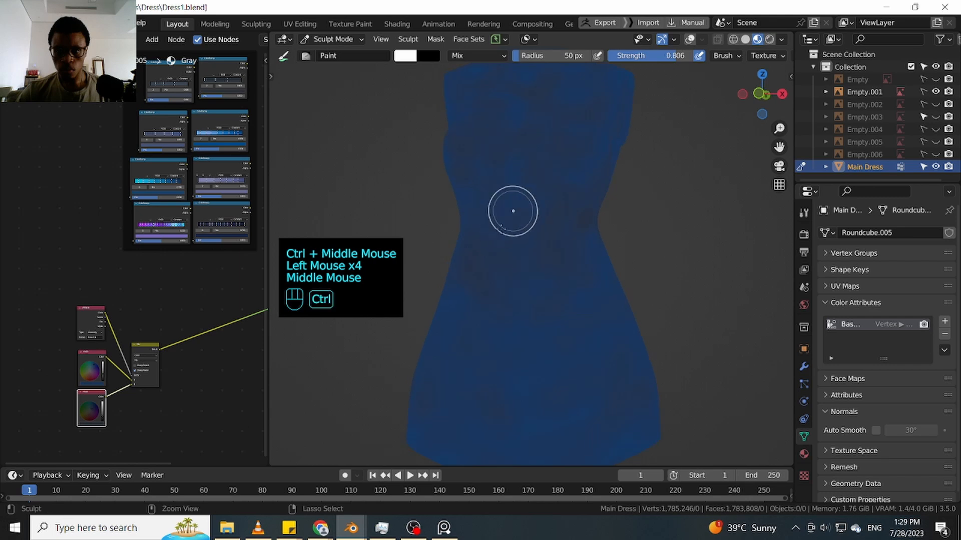
# Rework the waist shading with an inverted stroke and short dark strokes around its side
pyautogui.keyDown('ctrl'); pyautogui.moveTo(512, 210); pyautogui.dragTo(537, 240); pyautogui.keyUp('ctrl')
pyautogui.keyDown('ctrl'); pyautogui.moveTo(540, 245); pyautogui.dragTo(559, 278); pyautogui.keyUp('ctrl')
pyautogui.moveTo(688, 262); pyautogui.dragTo(477, 213, button='middle')
pyautogui.moveTo(477, 212); pyautogui.dragTo(447, 232)
pyautogui.moveTo(447, 231); pyautogui.dragTo(450, 222)
pyautogui.moveTo(448, 225); pyautogui.dragTo(505, 204)
pyautogui.moveTo(505, 204); pyautogui.dragTo(480, 213)
# Paint short dark strokes over the lower torso while working around the waist
pyautogui.moveTo(565, 193)
pyautogui.mouseDown(button='middle')
pyautogui.moveTo(651, 187)
pyautogui.moveTo(663, 163)
pyautogui.mouseUp(button='middle')
pyautogui.keyDown('ctrl'); pyautogui.moveTo(663, 162); pyautogui.dragTo(665, 150, button='middle'); pyautogui.keyUp('ctrl')
pyautogui.moveTo(666, 150); pyautogui.dragTo(561, 190, button='middle')
pyautogui.moveTo(461, 227); pyautogui.dragTo(528, 271)
pyautogui.moveTo(526, 261)
pyautogui.mouseDown()
pyautogui.moveTo(514, 223)
pyautogui.moveTo(518, 240)
pyautogui.mouseUp()
pyautogui.moveTo(516, 235)
pyautogui.mouseDown()
pyautogui.moveTo(518, 251)
pyautogui.moveTo(530, 231)
pyautogui.mouseUp()
pyautogui.moveTo(529, 231)
pyautogui.keyDown('alt'); pyautogui.mouseDown(button='middle')
pyautogui.moveTo(618, 229)
pyautogui.moveTo(633, 215)
pyautogui.mouseUp(button='middle'); pyautogui.keyUp('alt')
pyautogui.moveTo(475, 223)
pyautogui.mouseDown()
pyautogui.moveTo(487, 200)
pyautogui.moveTo(493, 212)
pyautogui.mouseUp()
pyautogui.moveTo(489, 202); pyautogui.dragTo(495, 197)
# Paint dark diagonal strokes across the middle of the back bodice
pyautogui.keyDown('shift'); pyautogui.moveTo(616, 228); pyautogui.dragTo(664, 310, button='middle'); pyautogui.keyUp('shift')
pyautogui.moveTo(608, 245)
pyautogui.mouseDown()
pyautogui.moveTo(600, 235)
pyautogui.moveTo(543, 245)
pyautogui.mouseUp()
pyautogui.moveTo(481, 250)
pyautogui.mouseDown()
pyautogui.moveTo(468, 262)
pyautogui.moveTo(481, 259)
pyautogui.mouseUp()
pyautogui.moveTo(482, 258); pyautogui.dragTo(500, 241)
pyautogui.moveTo(503, 238)
pyautogui.mouseDown()
pyautogui.moveTo(522, 218)
pyautogui.moveTo(563, 205)
pyautogui.mouseUp()
pyautogui.moveTo(548, 244); pyautogui.dragTo(555, 231)
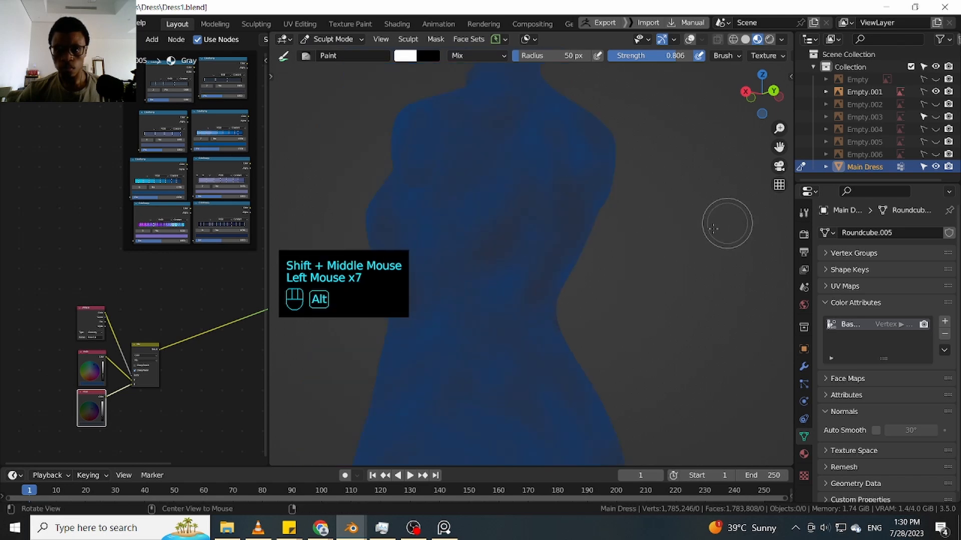
# Shade the upper back with dark strokes running from one shoulder blade to the other
pyautogui.moveTo(705, 223)
pyautogui.keyDown('alt'); pyautogui.mouseDown(button='middle')
pyautogui.moveTo(633, 232)
pyautogui.moveTo(651, 215)
pyautogui.moveTo(635, 282)
pyautogui.mouseUp(button='middle'); pyautogui.keyUp('alt')
pyautogui.moveTo(483, 212); pyautogui.dragTo(467, 241)
pyautogui.moveTo(465, 241); pyautogui.dragTo(454, 256)
pyautogui.moveTo(453, 258)
pyautogui.mouseDown()
pyautogui.moveTo(445, 270)
pyautogui.moveTo(430, 261)
pyautogui.mouseUp()
pyautogui.moveTo(442, 253)
pyautogui.mouseDown()
pyautogui.moveTo(494, 215)
pyautogui.moveTo(439, 285)
pyautogui.moveTo(500, 245)
pyautogui.mouseUp()
pyautogui.moveTo(505, 240); pyautogui.dragTo(566, 205)
pyautogui.click(574, 220)
pyautogui.click(600, 210)
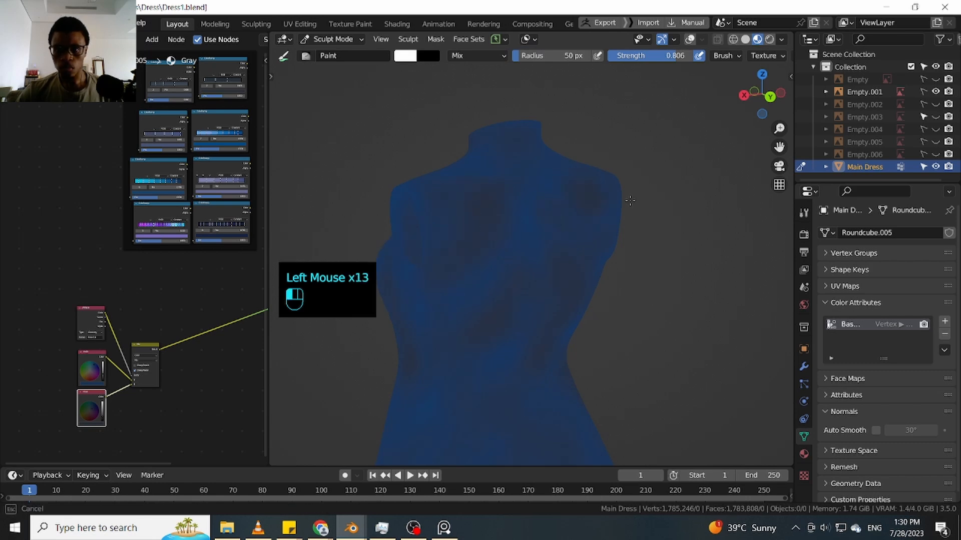
# Paint a dark patch on the upper front of the bodice just below the neck
pyautogui.moveTo(670, 220)
pyautogui.keyDown('alt'); pyautogui.mouseDown(button='middle')
pyautogui.moveTo(555, 206)
pyautogui.moveTo(432, 233)
pyautogui.mouseUp(button='middle'); pyautogui.keyUp('alt')
pyautogui.moveTo(625, 257)
pyautogui.mouseDown()
pyautogui.moveTo(658, 234)
pyautogui.moveTo(651, 259)
pyautogui.moveTo(642, 244)
pyautogui.mouseUp()
pyautogui.moveTo(660, 246)
pyautogui.mouseDown()
pyautogui.moveTo(686, 223)
pyautogui.moveTo(651, 248)
pyautogui.mouseUp()
pyautogui.moveTo(651, 248)
pyautogui.mouseDown()
pyautogui.moveTo(683, 189)
pyautogui.moveTo(658, 229)
pyautogui.mouseUp()
pyautogui.moveTo(624, 197); pyautogui.dragTo(645, 235)
pyautogui.moveTo(645, 235); pyautogui.dragTo(620, 265)
pyautogui.moveTo(621, 266); pyautogui.dragTo(601, 295)
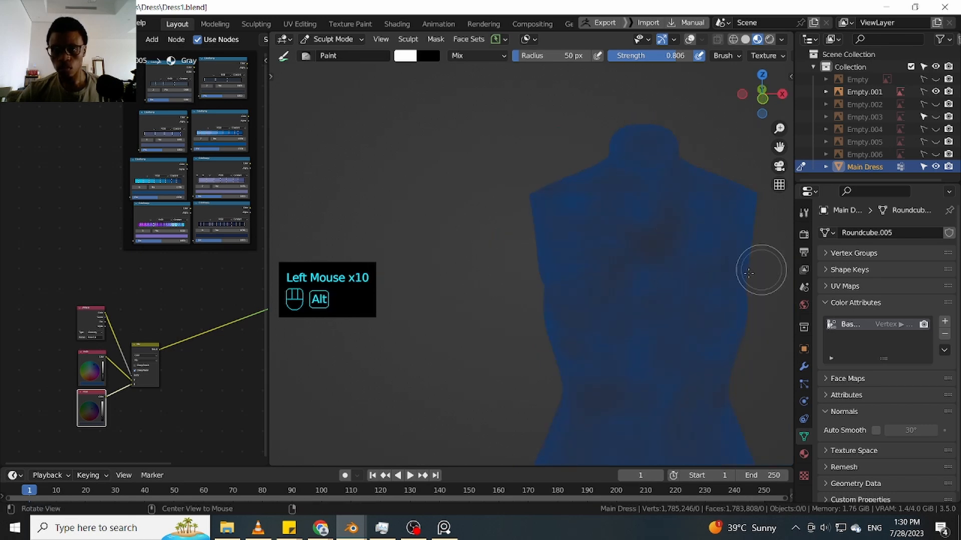
# Darken the area beside the armhole and the adjoining part of the chest
pyautogui.keyDown('alt'); pyautogui.moveTo(761, 268); pyautogui.dragTo(619, 310, button='middle'); pyautogui.keyUp('alt')
pyautogui.click(618, 310)
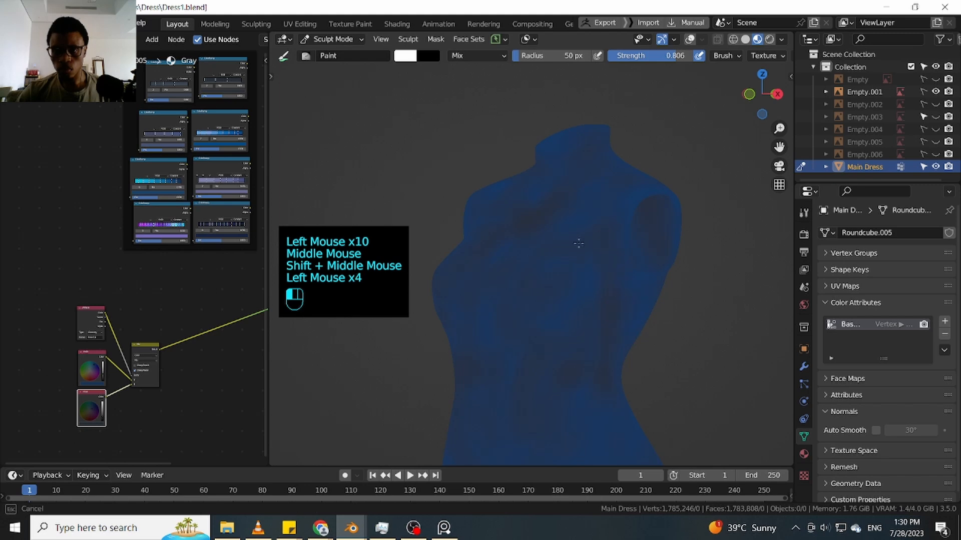
pyautogui.moveTo(578, 243); pyautogui.dragTo(560, 253)
pyautogui.moveTo(571, 240); pyautogui.dragTo(541, 249)
pyautogui.moveTo(542, 249); pyautogui.dragTo(565, 245)
# Paint dark strokes over the side of the bodice, from the waist up to the shoulder
pyautogui.moveTo(701, 253)
pyautogui.keyDown('alt'); pyautogui.mouseDown(button='middle')
pyautogui.moveTo(661, 253)
pyautogui.moveTo(710, 268)
pyautogui.mouseUp(button='middle'); pyautogui.keyUp('alt')
pyautogui.moveTo(533, 270); pyautogui.dragTo(484, 336)
pyautogui.moveTo(484, 320); pyautogui.dragTo(493, 330)
pyautogui.moveTo(493, 330); pyautogui.dragTo(521, 305)
pyautogui.moveTo(463, 237); pyautogui.dragTo(462, 231)
pyautogui.moveTo(460, 228)
pyautogui.mouseDown()
pyautogui.moveTo(453, 212)
pyautogui.moveTo(441, 222)
pyautogui.mouseUp()
pyautogui.moveTo(444, 220); pyautogui.dragTo(469, 178)
pyautogui.moveTo(451, 180)
pyautogui.mouseDown()
pyautogui.moveTo(421, 187)
pyautogui.moveTo(430, 193)
pyautogui.mouseUp()
pyautogui.moveTo(445, 187); pyautogui.dragTo(506, 172)
# Paint dark patches across the side and front of the lower skirt above the hem
pyautogui.keyDown('ctrl'); pyautogui.moveTo(656, 176); pyautogui.dragTo(621, 276, button='middle'); pyautogui.keyUp('ctrl')
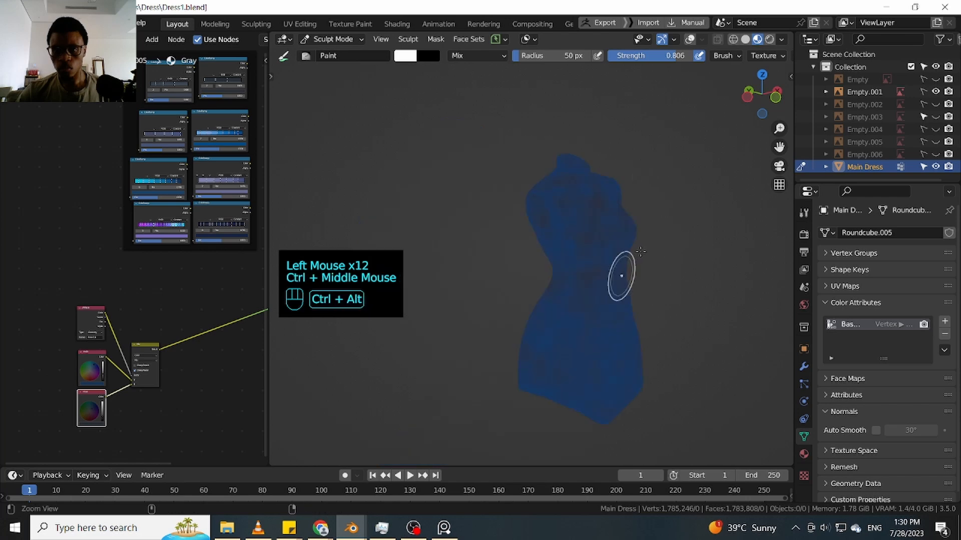
pyautogui.moveTo(638, 325)
pyautogui.keyDown('shift'); pyautogui.mouseDown(button='middle')
pyautogui.moveTo(643, 236)
pyautogui.moveTo(659, 220)
pyautogui.moveTo(556, 231)
pyautogui.mouseUp(button='middle'); pyautogui.keyUp('shift')
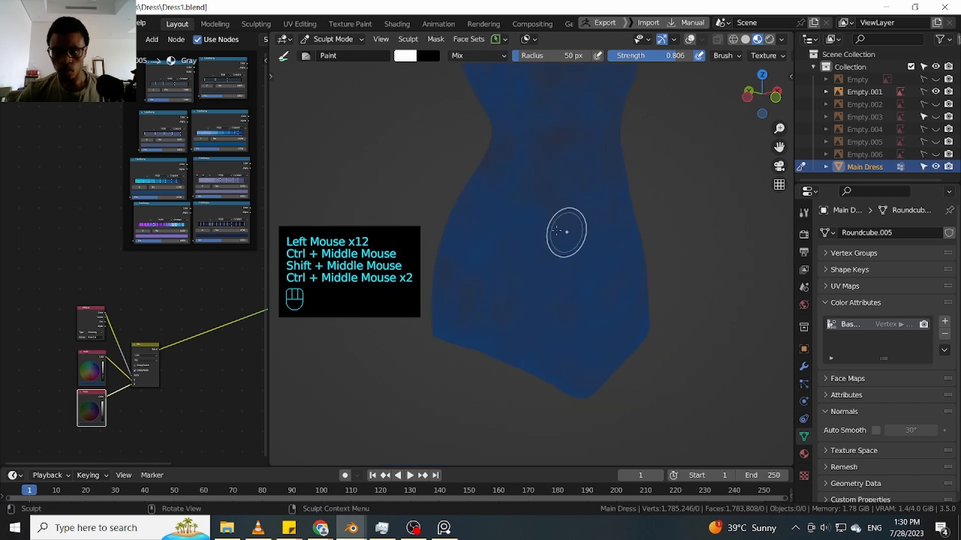
pyautogui.moveTo(523, 280)
pyautogui.mouseDown()
pyautogui.moveTo(503, 290)
pyautogui.moveTo(460, 286)
pyautogui.mouseUp()
pyautogui.moveTo(466, 296); pyautogui.dragTo(483, 300)
pyautogui.moveTo(472, 296)
pyautogui.mouseDown()
pyautogui.moveTo(456, 290)
pyautogui.moveTo(458, 304)
pyautogui.mouseUp()
pyautogui.moveTo(459, 305)
pyautogui.mouseDown()
pyautogui.moveTo(429, 290)
pyautogui.moveTo(431, 280)
pyautogui.mouseUp()
pyautogui.moveTo(433, 274); pyautogui.dragTo(436, 260)
pyautogui.moveTo(437, 258); pyautogui.dragTo(468, 255)
pyautogui.moveTo(543, 257); pyautogui.dragTo(565, 310)
pyautogui.moveTo(567, 314); pyautogui.dragTo(586, 316)
pyautogui.moveTo(590, 318); pyautogui.dragTo(603, 323)
pyautogui.moveTo(606, 325); pyautogui.dragTo(624, 325)
# Extend the dark strokes across the front of the skirt above the pointed hem
pyautogui.keyDown('alt'); pyautogui.moveTo(696, 250); pyautogui.dragTo(654, 240, button='middle'); pyautogui.keyUp('alt')
pyautogui.moveTo(654, 241); pyautogui.dragTo(652, 248)
pyautogui.moveTo(652, 250); pyautogui.dragTo(648, 258)
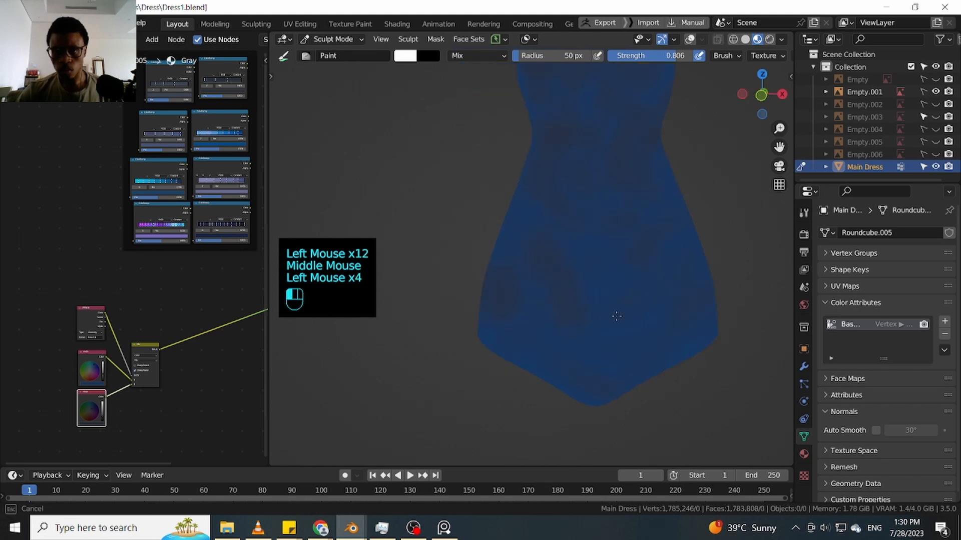
pyautogui.moveTo(634, 329); pyautogui.dragTo(638, 327)
pyautogui.moveTo(640, 326); pyautogui.dragTo(647, 321)
pyautogui.moveTo(649, 320); pyautogui.dragTo(665, 312)
# Paint a band of dark strokes along the side of the skirt near the hem
pyautogui.moveTo(746, 275); pyautogui.dragTo(667, 238, button='middle')
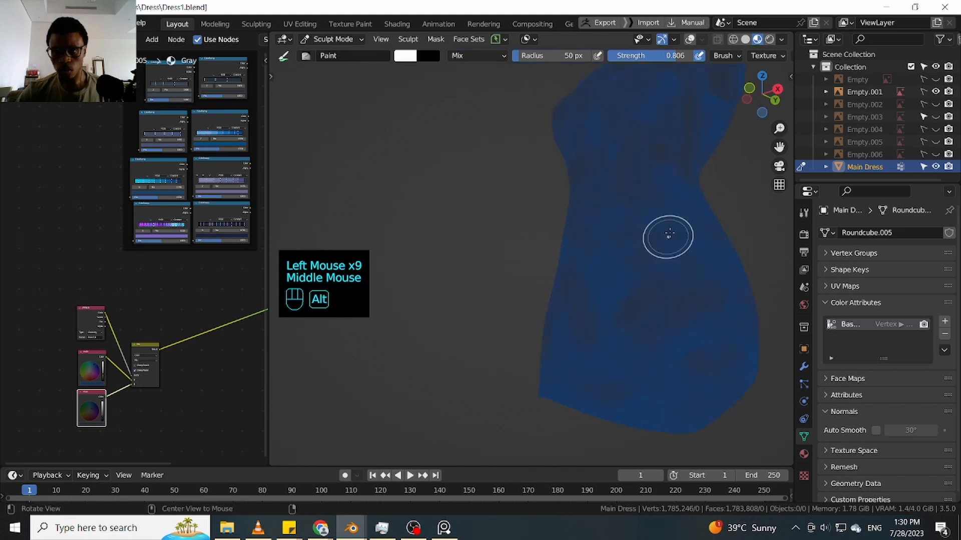
pyautogui.moveTo(753, 241); pyautogui.dragTo(768, 245, button='middle')
pyautogui.moveTo(773, 250)
pyautogui.keyDown('shift'); pyautogui.mouseDown(button='middle')
pyautogui.moveTo(724, 209)
pyautogui.moveTo(681, 208)
pyautogui.mouseUp(button='middle'); pyautogui.keyUp('shift')
pyautogui.moveTo(707, 260)
pyautogui.keyDown('ctrl'); pyautogui.mouseDown(button='middle')
pyautogui.moveTo(718, 237)
pyautogui.moveTo(766, 226)
pyautogui.mouseUp(button='middle'); pyautogui.keyUp('ctrl')
pyautogui.moveTo(477, 345); pyautogui.dragTo(489, 340)
pyautogui.moveTo(491, 339); pyautogui.dragTo(495, 338)
pyautogui.moveTo(497, 337); pyautogui.dragTo(508, 335)
pyautogui.moveTo(531, 328); pyautogui.dragTo(580, 312)
pyautogui.moveTo(596, 308); pyautogui.dragTo(615, 302)
pyautogui.click(717, 289)
# Shade the next section of the skirt with dark strokes at mid-height and near the hem
pyautogui.moveTo(717, 288); pyautogui.dragTo(617, 269, button='middle')
pyautogui.moveTo(652, 186)
pyautogui.keyDown('ctrl'); pyautogui.mouseDown(button='middle')
pyautogui.moveTo(662, 208)
pyautogui.moveTo(647, 285)
pyautogui.moveTo(663, 256)
pyautogui.mouseUp(button='middle'); pyautogui.keyUp('ctrl')
pyautogui.moveTo(518, 281); pyautogui.dragTo(551, 258)
pyautogui.moveTo(596, 233); pyautogui.dragTo(615, 226)
pyautogui.moveTo(574, 252); pyautogui.dragTo(620, 250)
pyautogui.moveTo(540, 334); pyautogui.dragTo(565, 327)
pyautogui.moveTo(518, 364); pyautogui.dragTo(570, 352)
pyautogui.moveTo(585, 351); pyautogui.dragTo(618, 335)
pyautogui.moveTo(618, 325); pyautogui.dragTo(627, 317)
# Add dark strokes at the back of the waist near its side edge
pyautogui.moveTo(697, 303); pyautogui.dragTo(578, 268, button='middle')
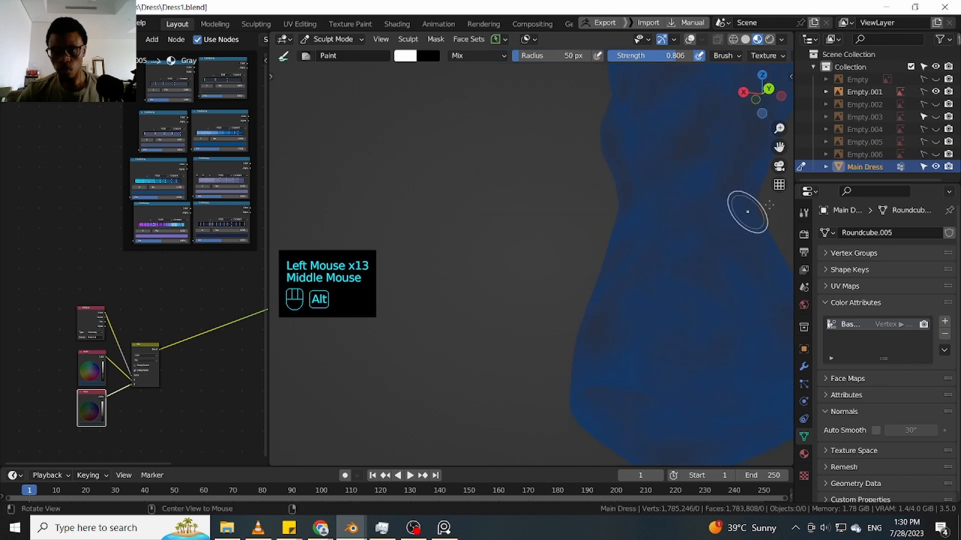
pyautogui.keyDown('shift'); pyautogui.moveTo(744, 209); pyautogui.dragTo(695, 235, button='middle'); pyautogui.keyUp('shift')
pyautogui.click(582, 202)
pyautogui.moveTo(588, 228); pyautogui.dragTo(601, 222)
pyautogui.moveTo(593, 240); pyautogui.dragTo(607, 233)
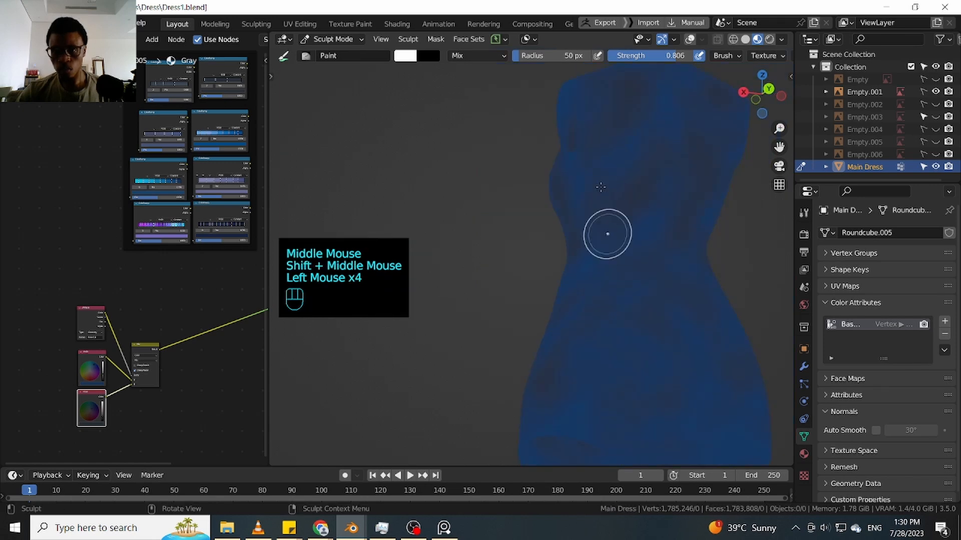
# Examine the painted shading on the whole dress from all sides
pyautogui.keyDown('shift'); pyautogui.moveTo(509, 178); pyautogui.dragTo(568, 311, button='middle'); pyautogui.keyUp('shift')
pyautogui.keyDown('shift'); pyautogui.moveTo(568, 311); pyautogui.dragTo(609, 207, button='middle'); pyautogui.keyUp('shift')
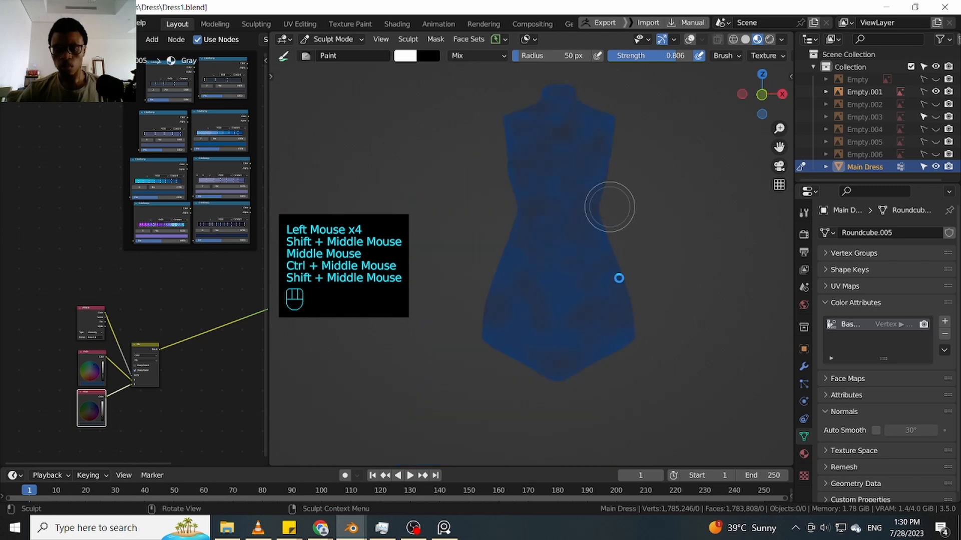
pyautogui.click(654, 258)
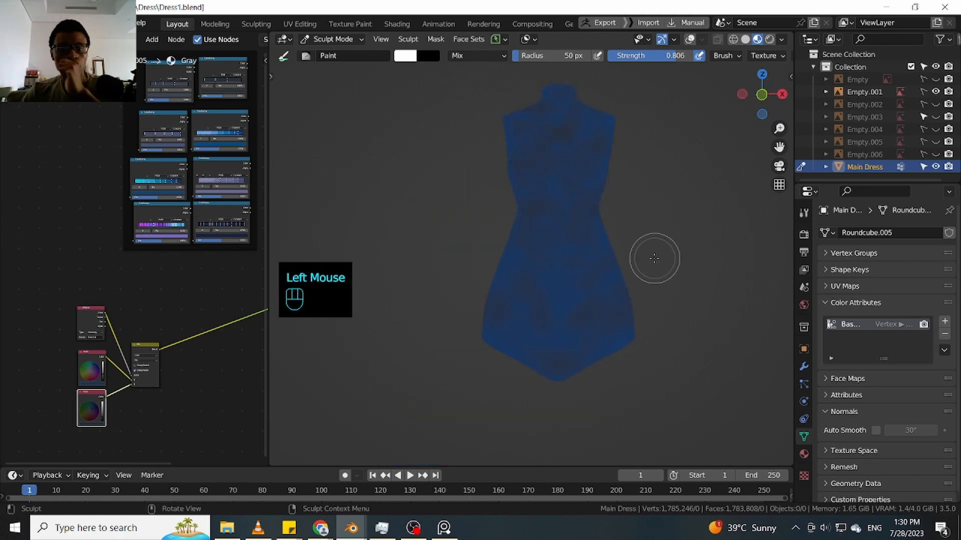
pyautogui.keyDown('ctrl'); pyautogui.moveTo(691, 252); pyautogui.dragTo(768, 221, button='middle'); pyautogui.keyUp('ctrl')
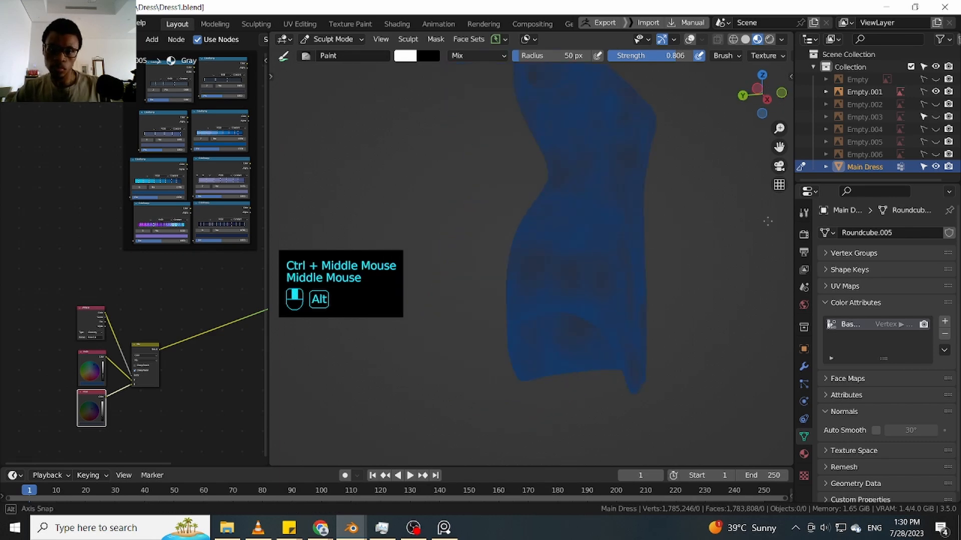
pyautogui.moveTo(768, 221); pyautogui.dragTo(367, 245, button='middle')
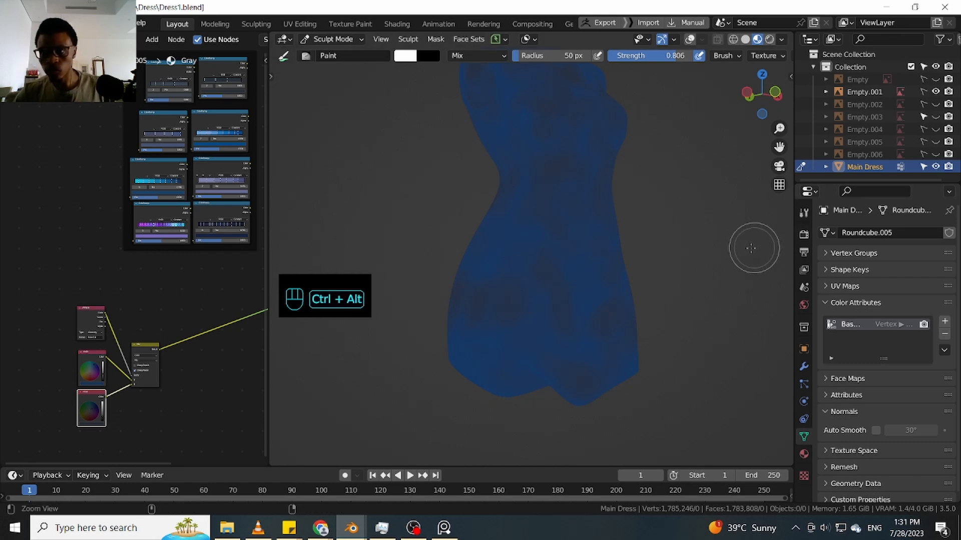
pyautogui.moveTo(754, 248)
pyautogui.keyDown('ctrl'); pyautogui.mouseDown(button='middle')
pyautogui.moveTo(746, 274)
pyautogui.moveTo(606, 321)
pyautogui.moveTo(620, 309)
pyautogui.mouseUp(button='middle'); pyautogui.keyUp('ctrl')
# Switch the dress out of local view and check its shading from a distance
pyautogui.press('/')
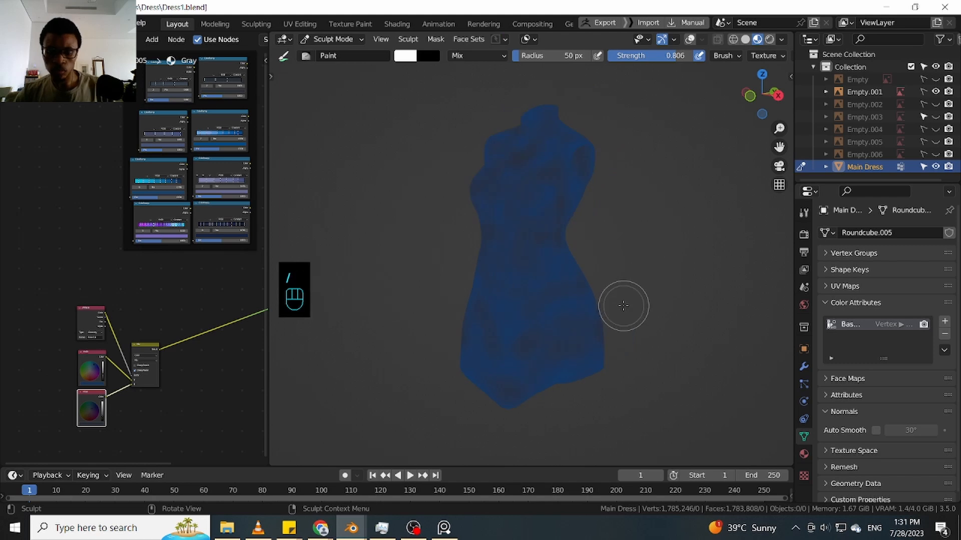
pyautogui.keyDown('ctrl'); pyautogui.moveTo(685, 282); pyautogui.dragTo(591, 349, button='middle'); pyautogui.keyUp('ctrl')
pyautogui.press('/')
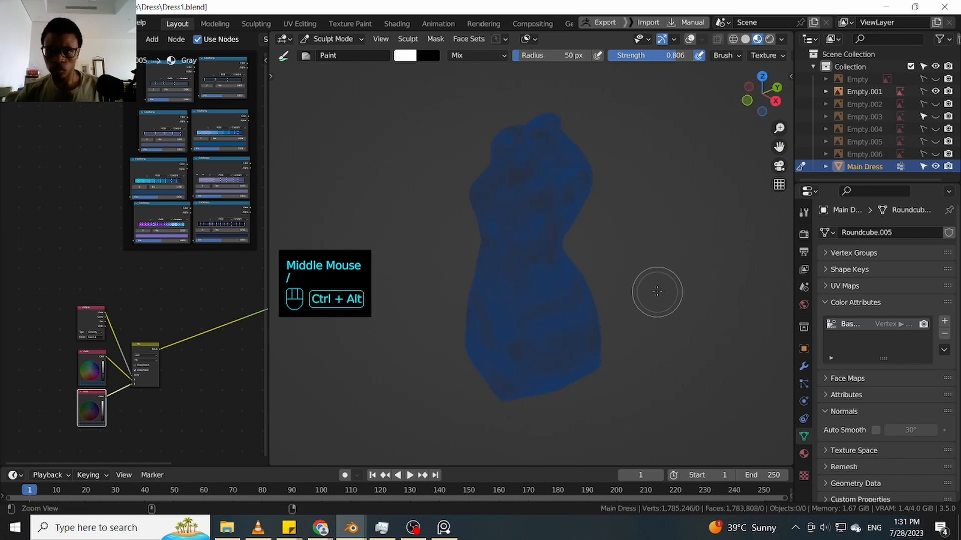
pyautogui.keyDown('ctrl'); pyautogui.moveTo(657, 293); pyautogui.dragTo(644, 314, button='middle'); pyautogui.keyUp('ctrl')
pyautogui.press('/')
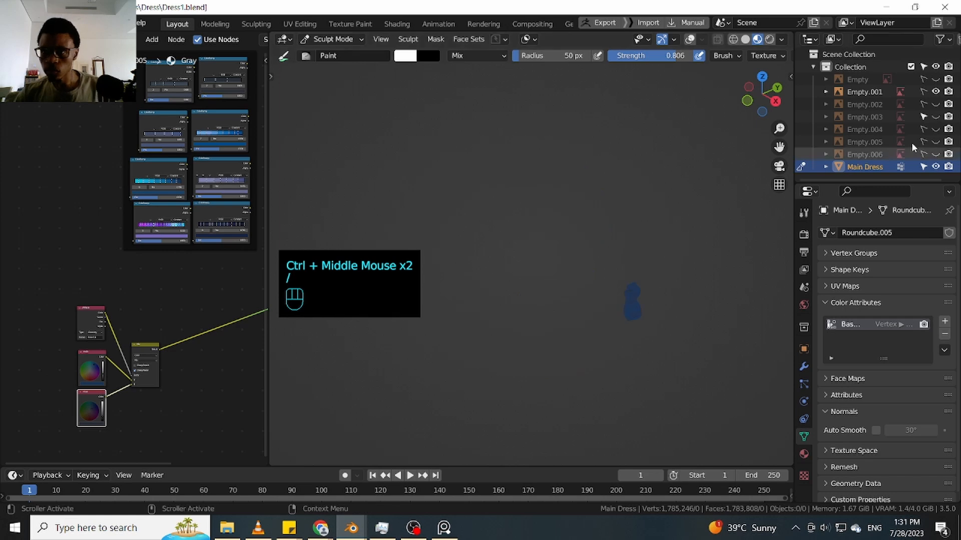
# Disable selection of Empty.003 and turn on the viewport overlays to compare the skirt with the reference image
pyautogui.click(922, 118)
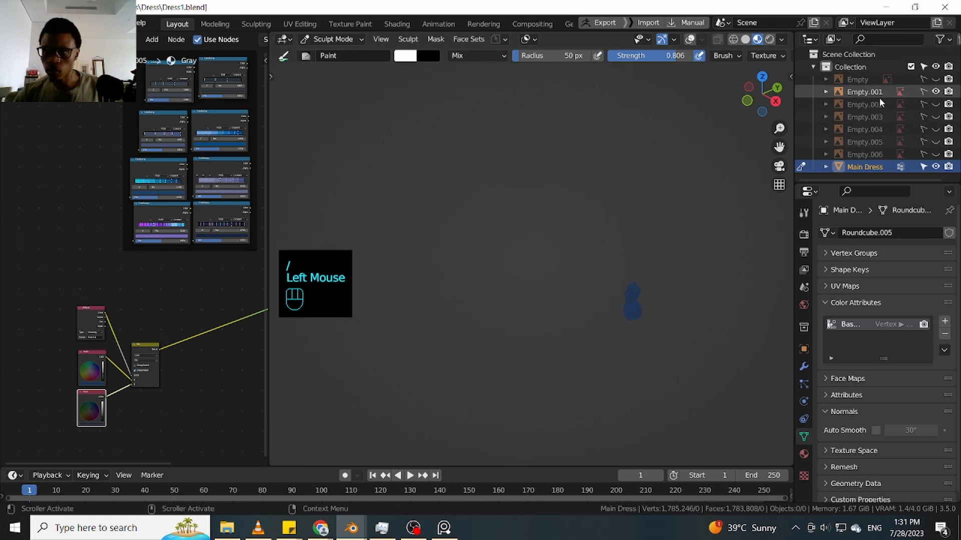
pyautogui.keyDown('ctrl'); pyautogui.moveTo(662, 200); pyautogui.dragTo(624, 223, button='middle'); pyautogui.keyUp('ctrl')
pyautogui.hotkey('shift', 'alt', 'z')
pyautogui.keyDown('shift'); pyautogui.moveTo(623, 224); pyautogui.dragTo(591, 300, button='middle'); pyautogui.keyUp('shift')
pyautogui.moveTo(590, 300)
pyautogui.keyDown('shift'); pyautogui.mouseDown(button='middle')
pyautogui.moveTo(650, 275)
pyautogui.moveTo(564, 240)
pyautogui.moveTo(643, 278)
pyautogui.moveTo(580, 179)
pyautogui.moveTo(562, 241)
pyautogui.mouseUp(button='middle'); pyautogui.keyUp('shift')
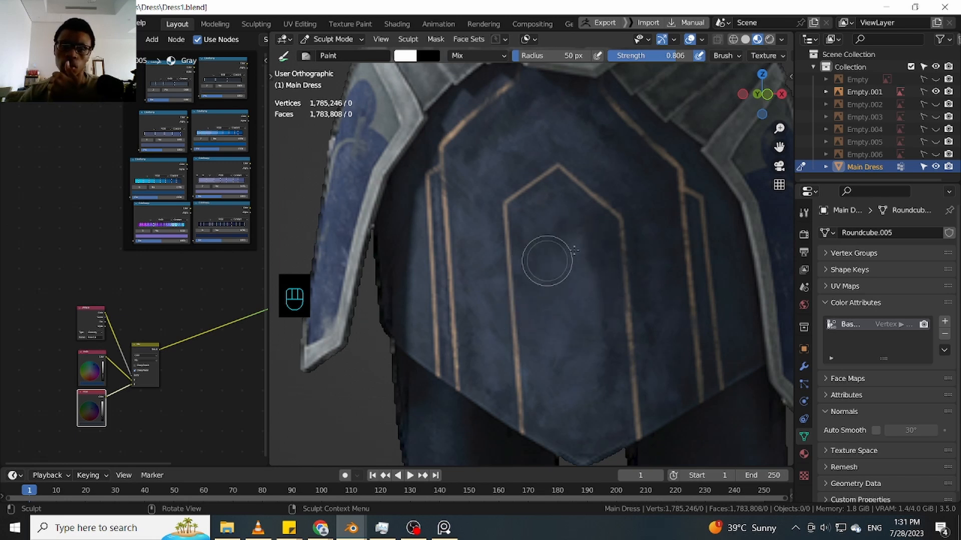
pyautogui.moveTo(607, 251)
pyautogui.keyDown('ctrl'); pyautogui.mouseDown(button='middle')
pyautogui.moveTo(568, 364)
pyautogui.moveTo(624, 326)
pyautogui.moveTo(623, 248)
pyautogui.moveTo(682, 295)
pyautogui.moveTo(665, 280)
pyautogui.moveTo(662, 236)
pyautogui.moveTo(596, 279)
pyautogui.moveTo(613, 266)
pyautogui.mouseUp(button='middle'); pyautogui.keyUp('ctrl')
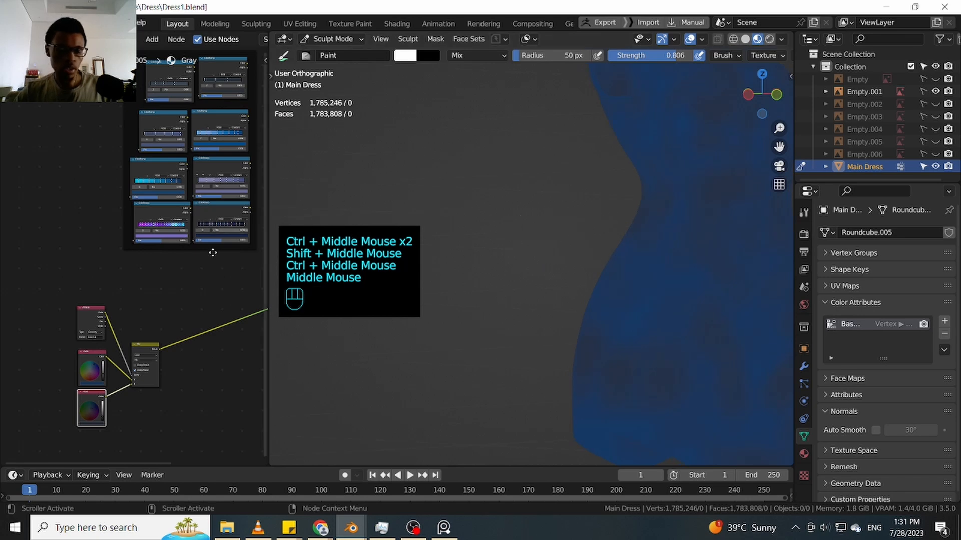
# Add a vertex-domain color attribute named "Gray" to the dress mesh, with Color data type and black fill
pyautogui.keyDown('shift'); pyautogui.moveTo(193, 332); pyautogui.dragTo(160, 315, button='middle'); pyautogui.keyUp('shift')
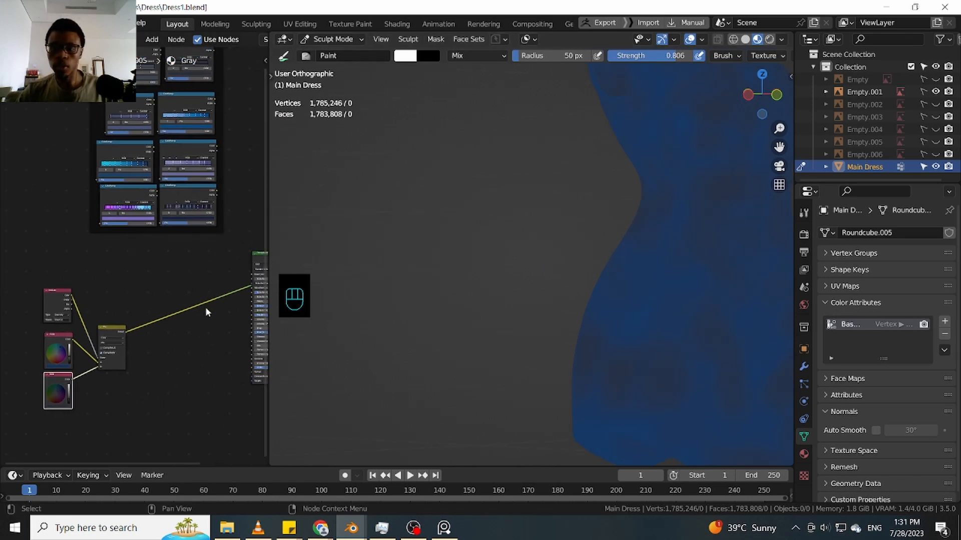
pyautogui.click(944, 324)
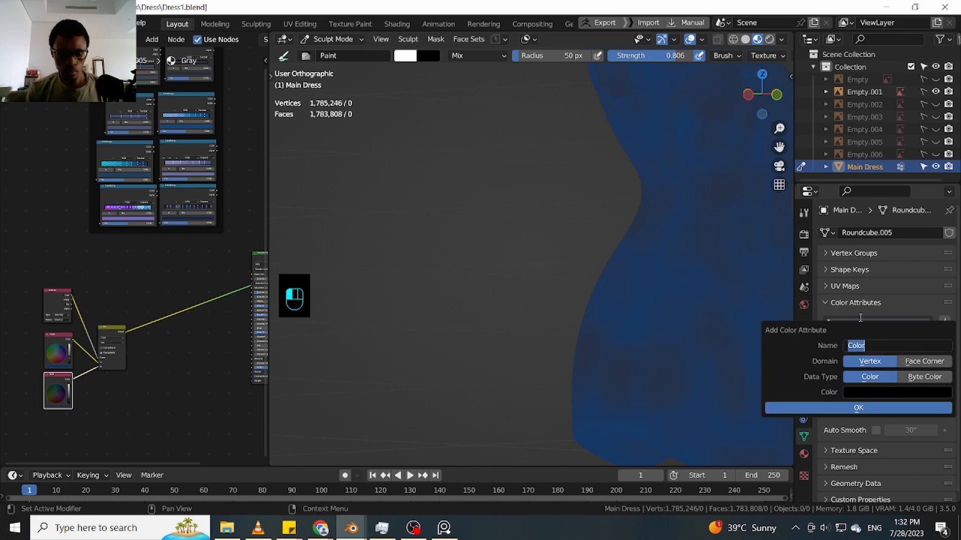
pyautogui.write('Gray')
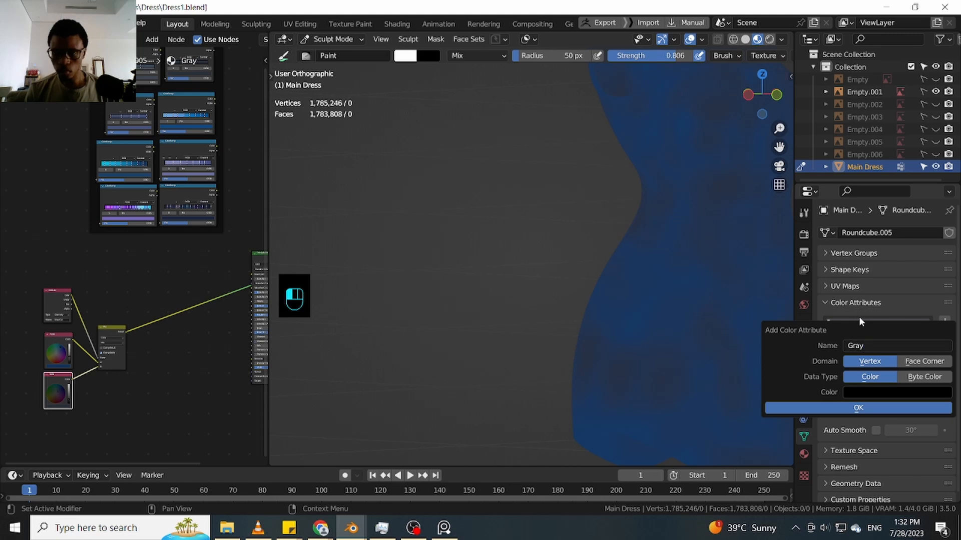
pyautogui.click(853, 411)
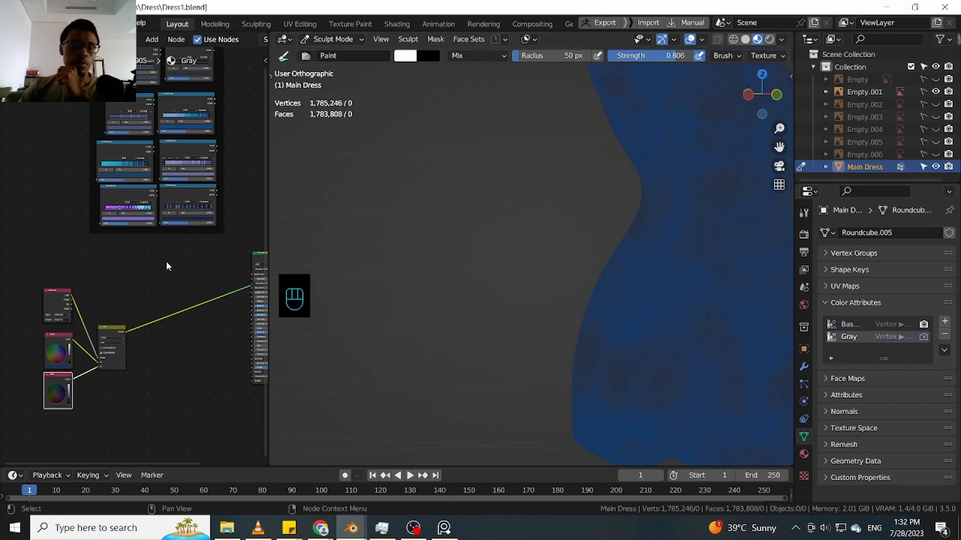
# Duplicate the Attribute node above the existing Mix node and set the copy's attribute name to "Gray"
pyautogui.click(61, 301)
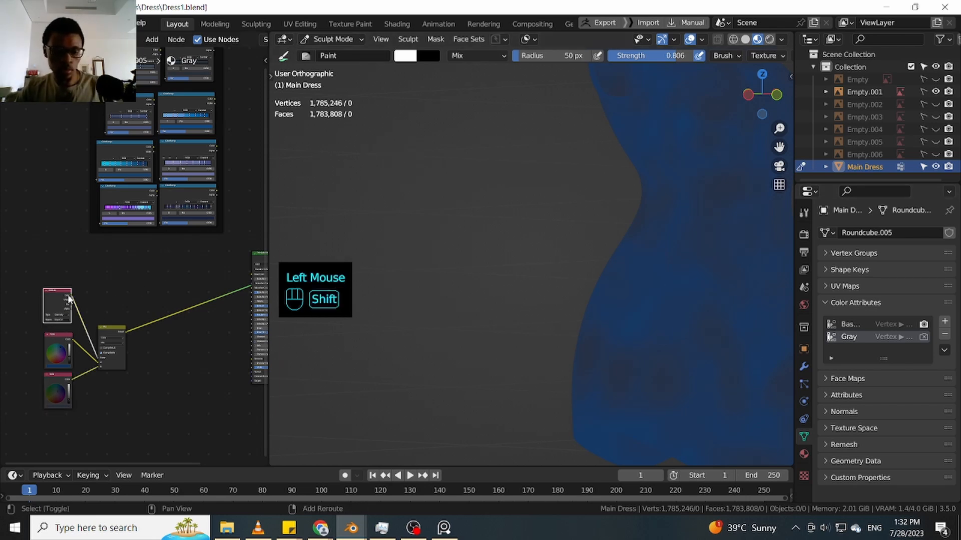
pyautogui.hotkey('shift', 'd')
pyautogui.click(128, 270)
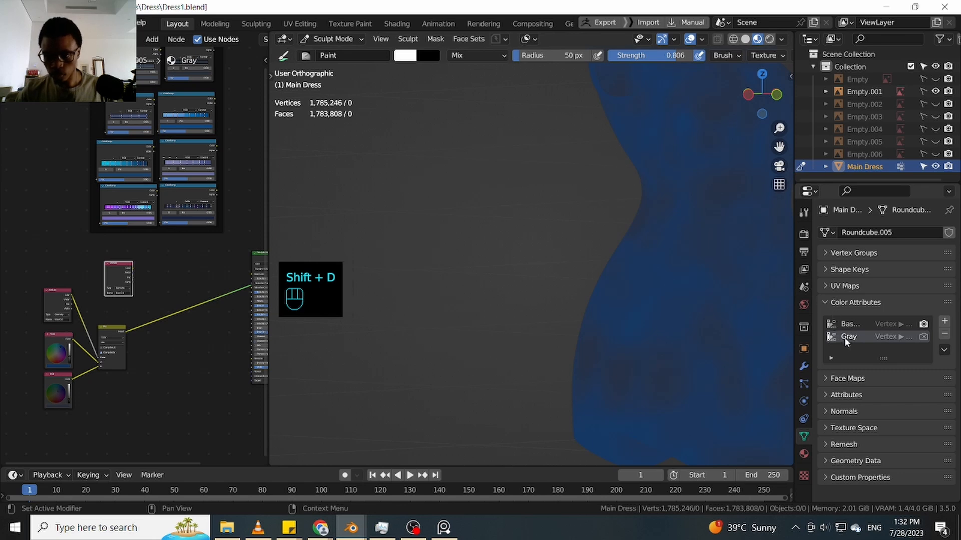
pyautogui.hotkey('ctrl', 'c')
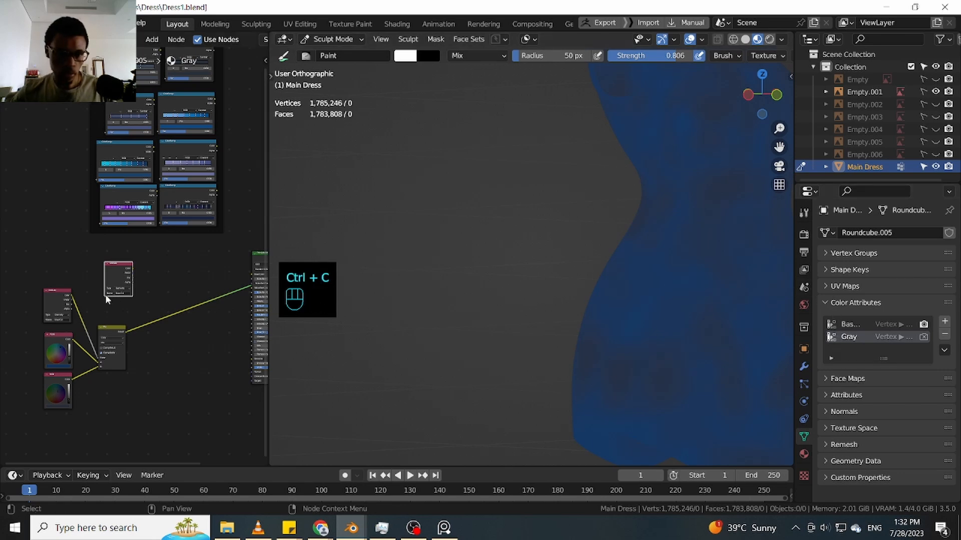
pyautogui.keyDown('ctrl'); pyautogui.moveTo(148, 288); pyautogui.dragTo(93, 357, button='middle'); pyautogui.keyUp('ctrl')
pyautogui.hotkey('ctrl', 'v')
# Duplicate the Mix node, insert the copy into the original's output link, and shift the shader nodes away to make room
pyautogui.click(80, 368)
pyautogui.hotkey('shift', 'd')
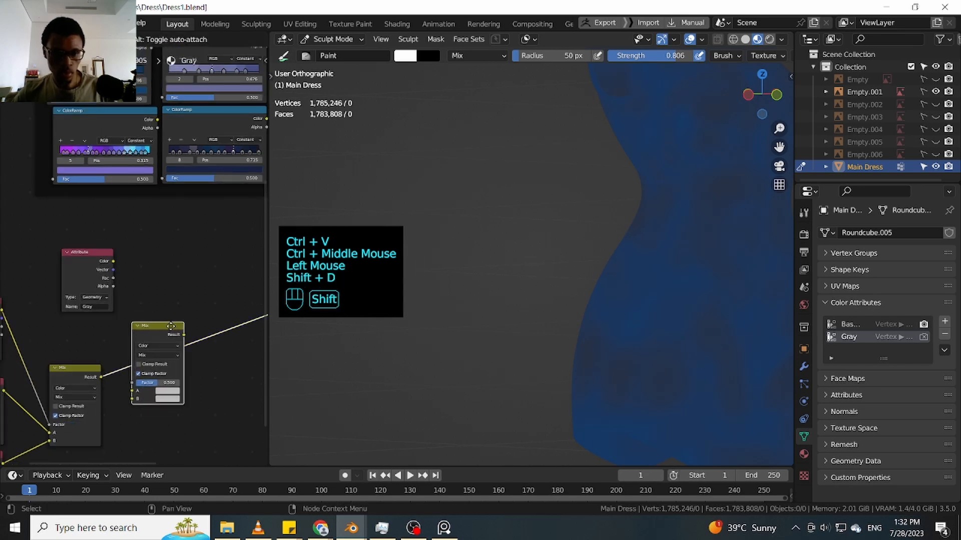
pyautogui.click(175, 321)
pyautogui.keyDown('ctrl'); pyautogui.moveTo(198, 265); pyautogui.dragTo(124, 353, button='middle'); pyautogui.keyUp('ctrl')
pyautogui.moveTo(245, 267); pyautogui.dragTo(154, 349)
pyautogui.press('g')
pyautogui.click(280, 308)
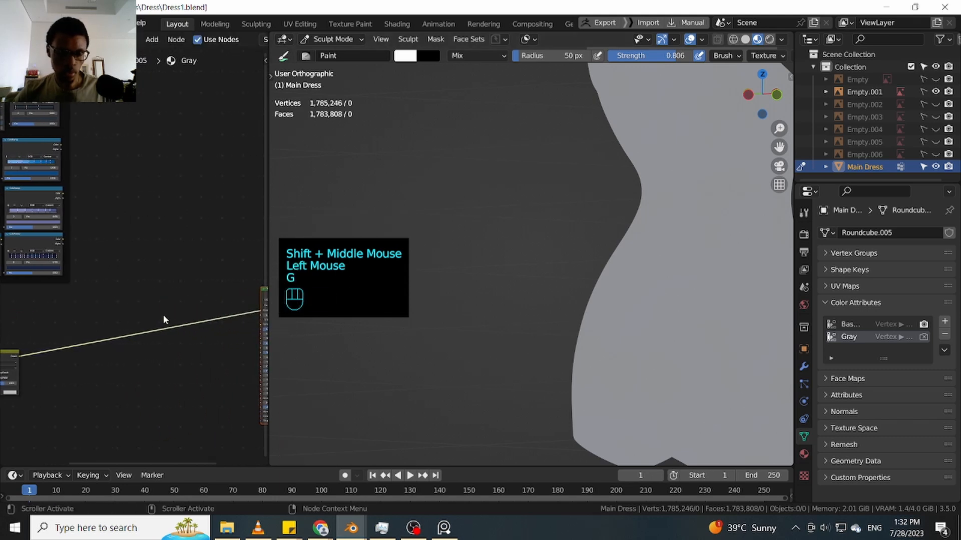
# Move the Principled BSDF node closer to the Material Output and link it to the output's surface
pyautogui.keyDown('ctrl'); pyautogui.moveTo(163, 316); pyautogui.dragTo(104, 356, button='middle'); pyautogui.keyUp('ctrl')
pyautogui.moveTo(159, 340)
pyautogui.keyDown('shift'); pyautogui.mouseDown(button='middle')
pyautogui.moveTo(83, 364)
pyautogui.moveTo(156, 328)
pyautogui.mouseUp(button='middle'); pyautogui.keyUp('shift')
pyautogui.moveTo(156, 329)
pyautogui.keyDown('ctrl'); pyautogui.mouseDown(button='middle')
pyautogui.moveTo(171, 318)
pyautogui.moveTo(156, 338)
pyautogui.mouseUp(button='middle'); pyautogui.keyUp('ctrl')
pyautogui.keyDown('shift'); pyautogui.moveTo(228, 267); pyautogui.dragTo(157, 271, button='middle'); pyautogui.keyUp('shift')
pyautogui.moveTo(167, 295); pyautogui.dragTo(123, 316)
pyautogui.click(159, 293)
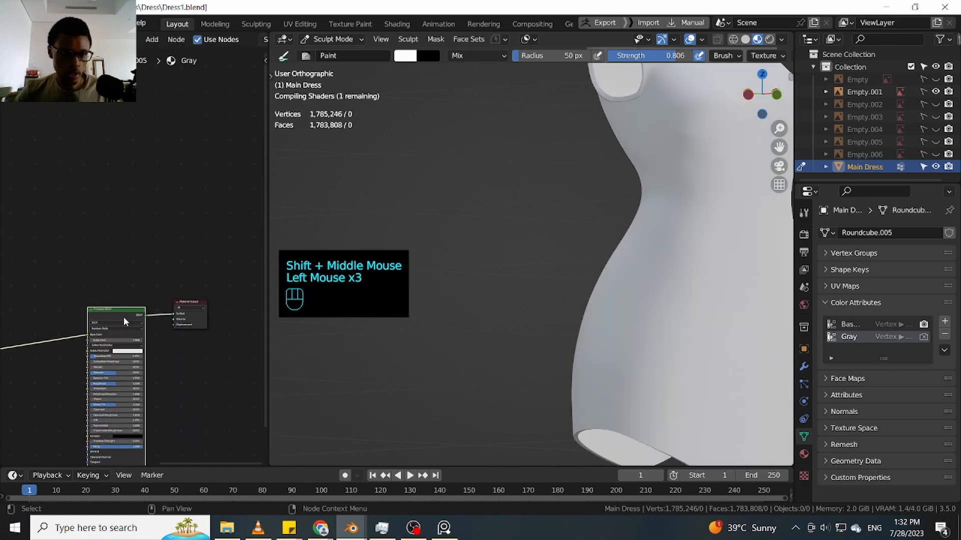
# Preview the new Mix node's result directly on the dress
pyautogui.moveTo(160, 272)
pyautogui.keyDown('ctrl'); pyautogui.mouseDown(button='middle')
pyautogui.moveTo(85, 347)
pyautogui.moveTo(177, 319)
pyautogui.mouseUp(button='middle'); pyautogui.keyUp('ctrl')
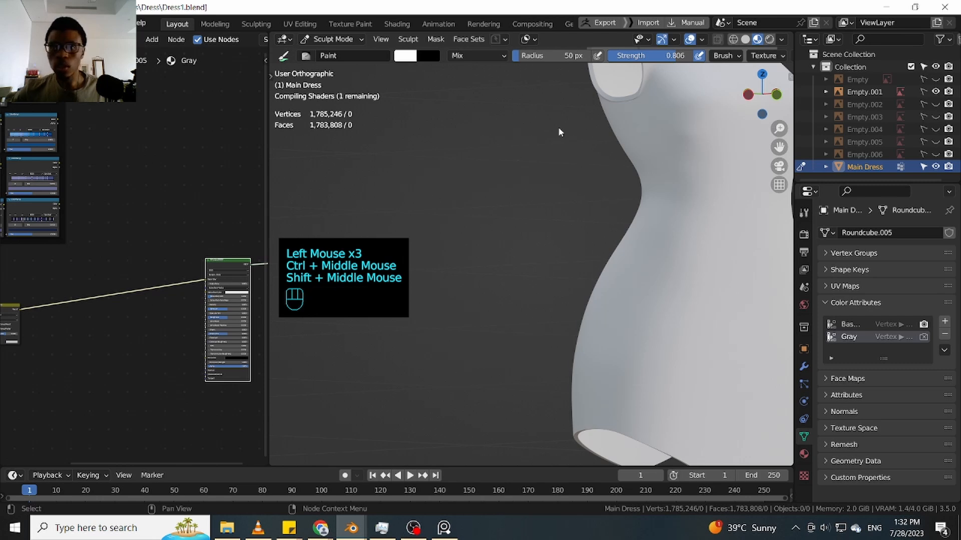
pyautogui.keyDown('shift'); pyautogui.moveTo(76, 304); pyautogui.dragTo(108, 298, button='middle'); pyautogui.keyUp('shift')
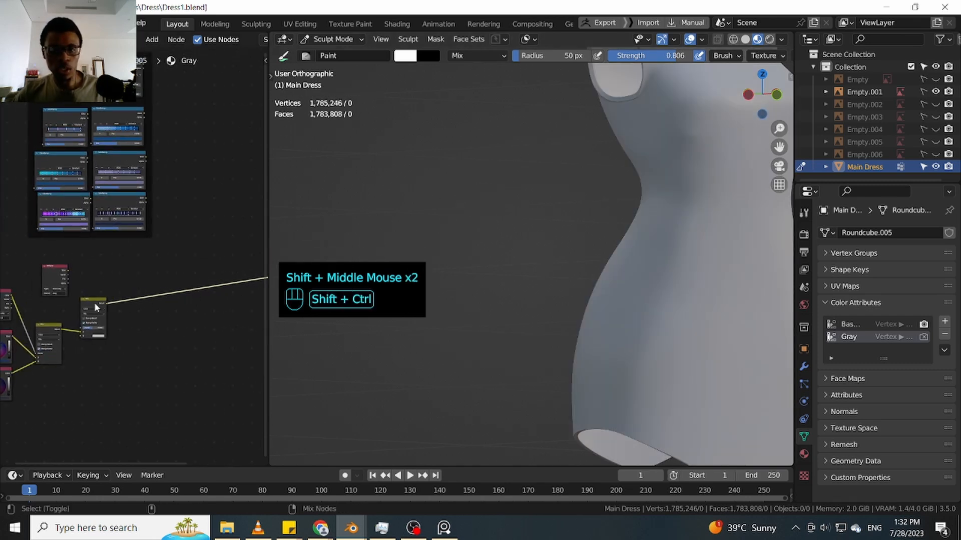
pyautogui.keyDown('ctrl'); pyautogui.keyDown('shift'); pyautogui.click(94, 302); pyautogui.keyUp('shift'); pyautogui.keyUp('ctrl')
# Connect the Color output of the "Gray" Attribute node to the Factor of the new Mix node
pyautogui.keyDown('shift'); pyautogui.moveTo(203, 260); pyautogui.dragTo(112, 273, button='middle'); pyautogui.keyUp('shift')
pyautogui.keyDown('shift'); pyautogui.moveTo(141, 273); pyautogui.dragTo(280, 250, button='middle'); pyautogui.keyUp('shift')
pyautogui.keyDown('ctrl'); pyautogui.moveTo(160, 324); pyautogui.dragTo(129, 272, button='middle'); pyautogui.keyUp('ctrl')
pyautogui.click(56, 234)
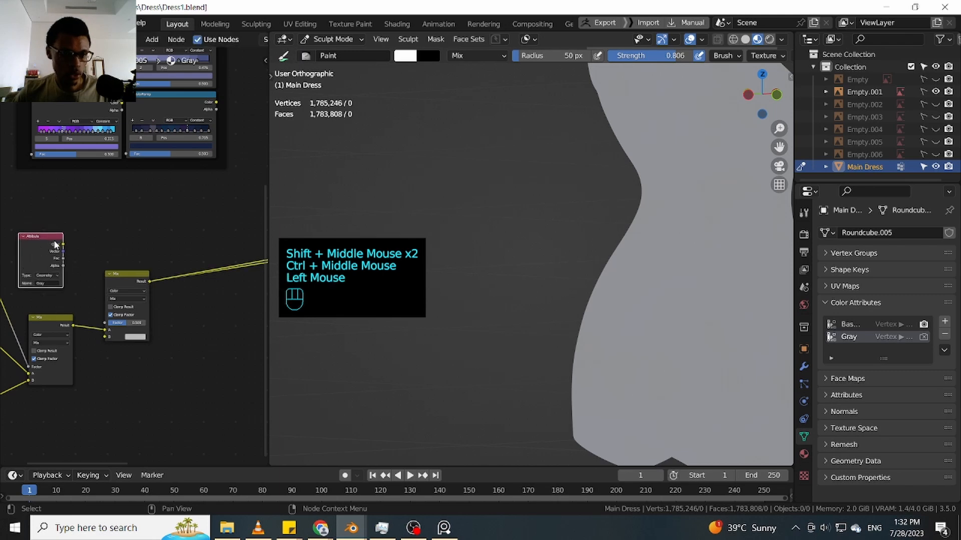
pyautogui.click(65, 243)
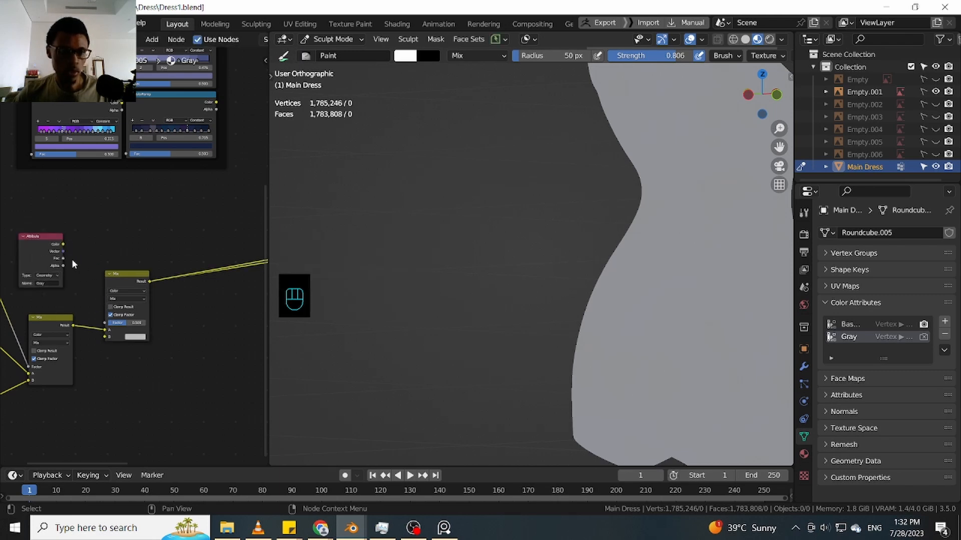
pyautogui.moveTo(64, 244); pyautogui.dragTo(105, 324)
# Set the viewport's render pass to Diffuse Color
pyautogui.keyDown('shift'); pyautogui.moveTo(552, 194); pyautogui.dragTo(511, 237, button='middle'); pyautogui.keyUp('shift')
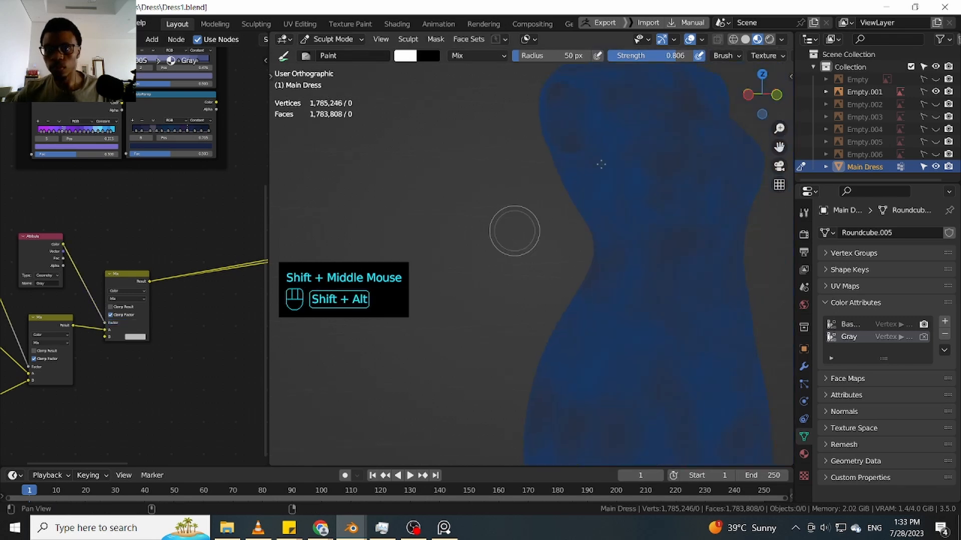
pyautogui.click(781, 43)
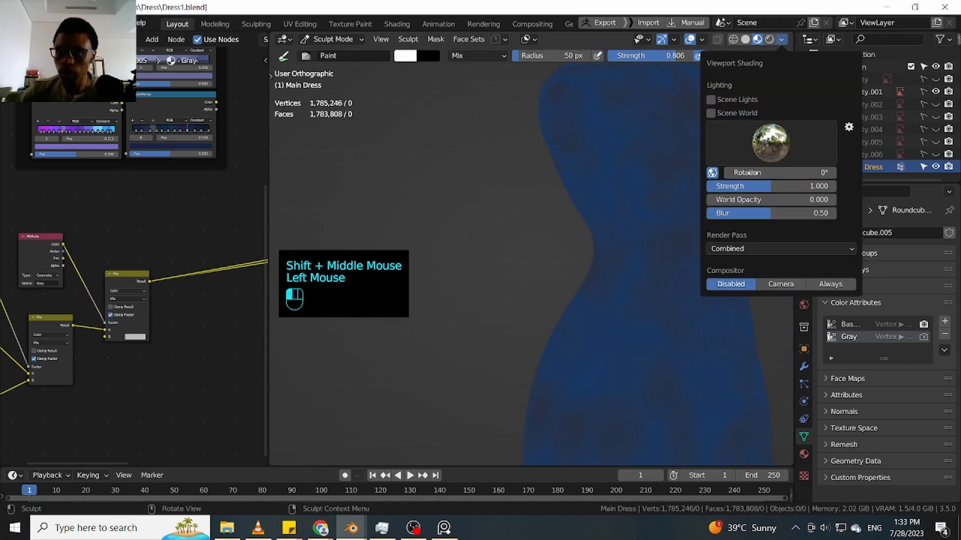
pyautogui.click(764, 249)
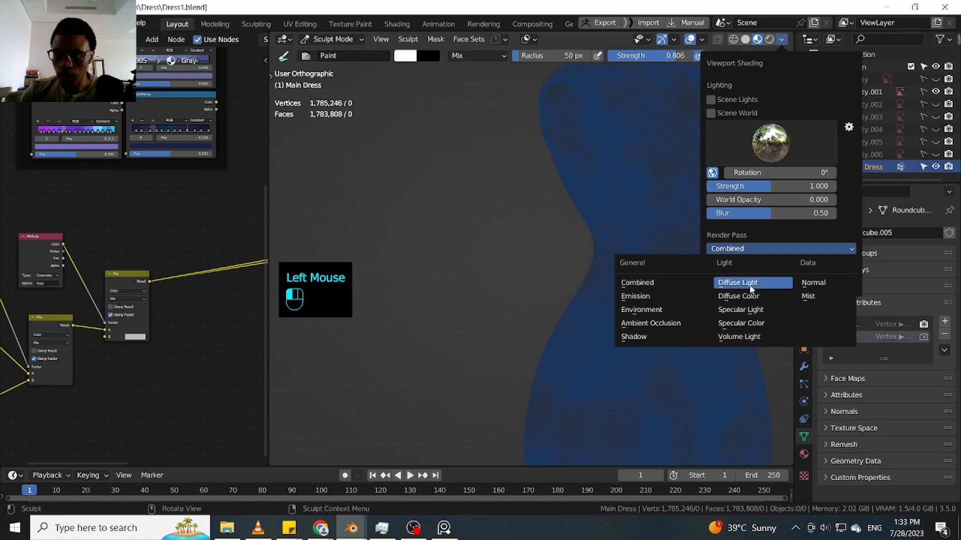
pyautogui.click(738, 297)
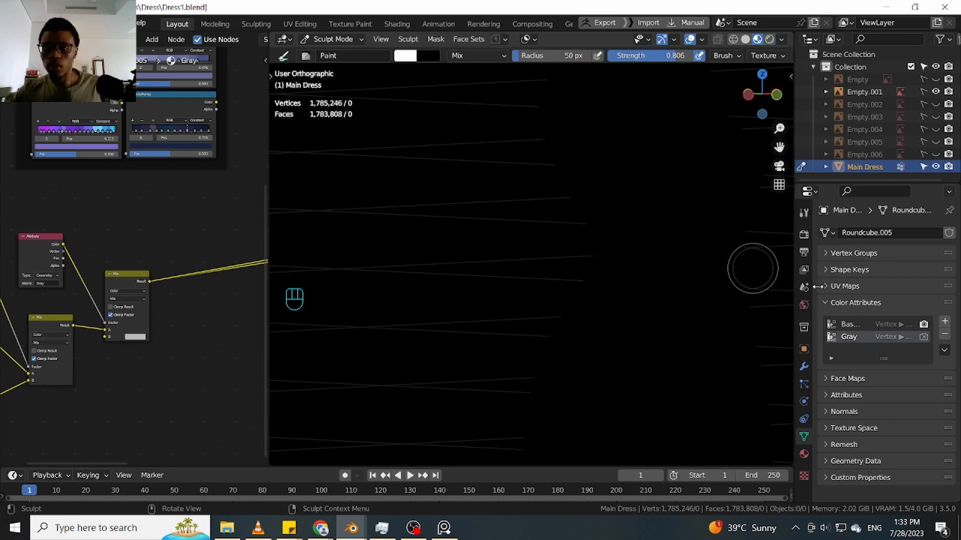
pyautogui.keyDown('shift'); pyautogui.moveTo(739, 286); pyautogui.dragTo(767, 201, button='middle'); pyautogui.keyUp('shift')
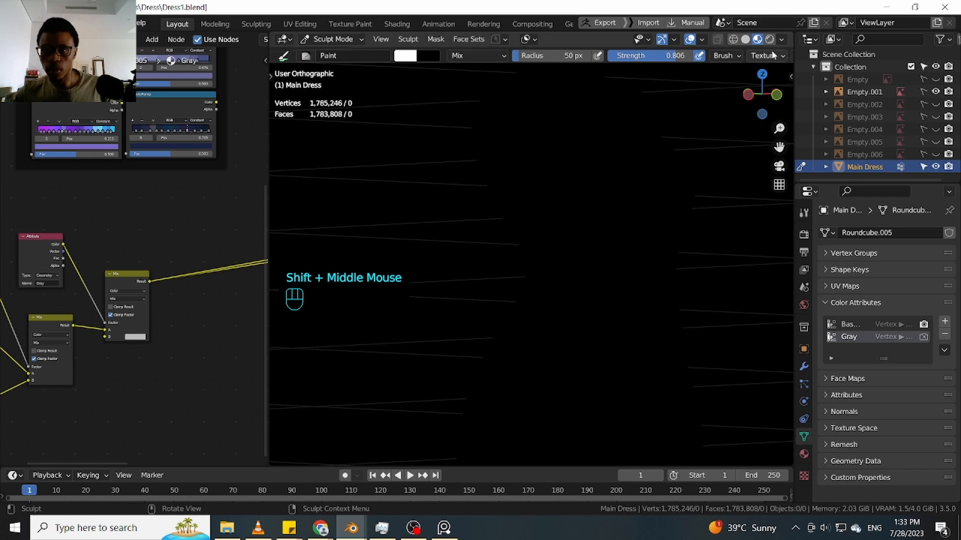
# Set the viewport render pass to Combined and preview the Principled BSDF node's output on the dress
pyautogui.click(781, 40)
pyautogui.click(752, 248)
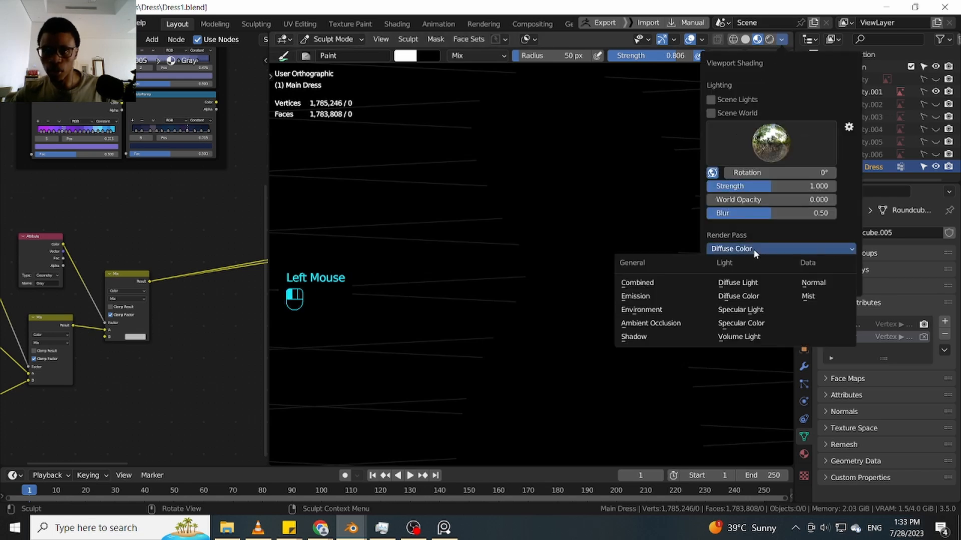
pyautogui.click(662, 283)
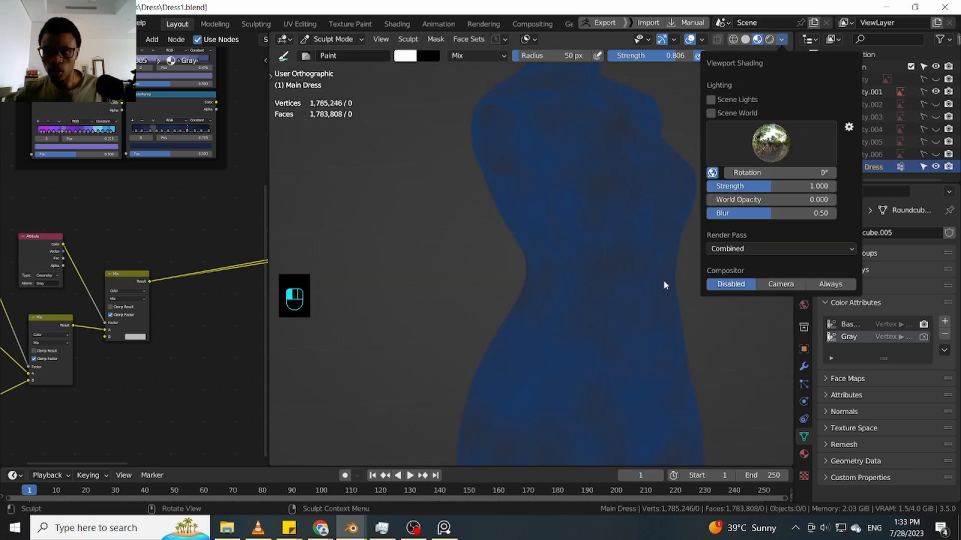
pyautogui.moveTo(179, 232)
pyautogui.keyDown('shift'); pyautogui.mouseDown(button='middle')
pyautogui.moveTo(43, 275)
pyautogui.moveTo(125, 229)
pyautogui.mouseUp(button='middle'); pyautogui.keyUp('shift')
pyautogui.keyDown('ctrl'); pyautogui.keyDown('shift'); pyautogui.click(223, 265); pyautogui.keyUp('shift'); pyautogui.keyUp('ctrl')
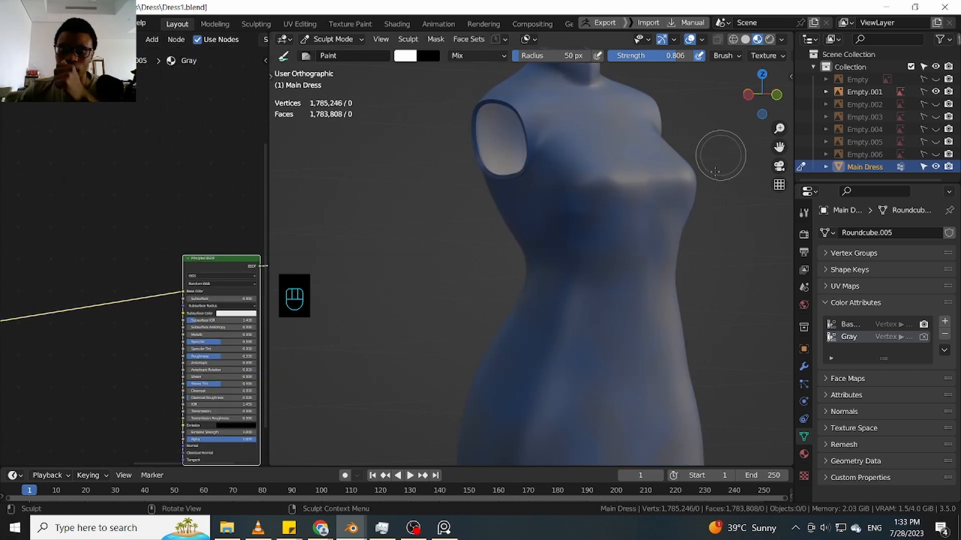
# Compare the dress in the Diffuse Color and Combined render passes, finishing on Combined
pyautogui.click(781, 41)
pyautogui.click(749, 249)
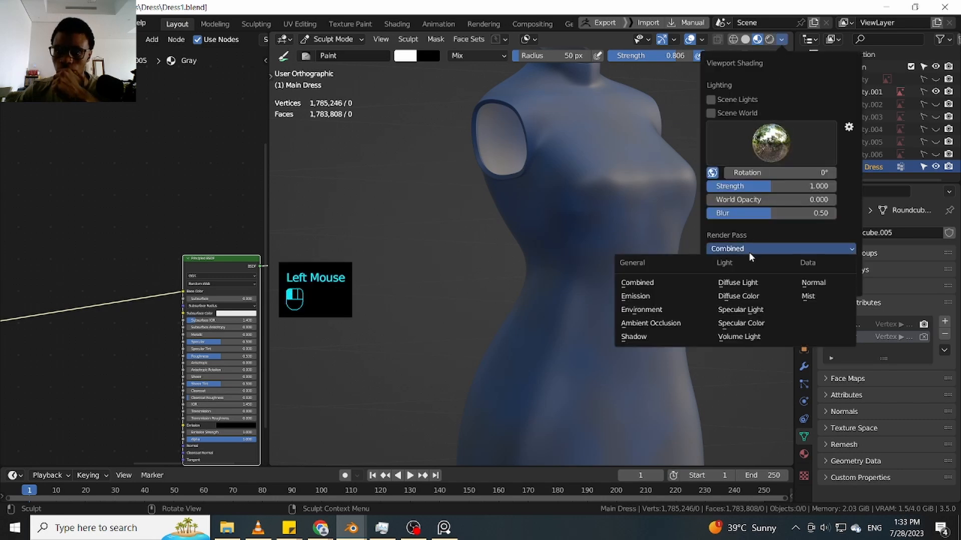
pyautogui.click(747, 298)
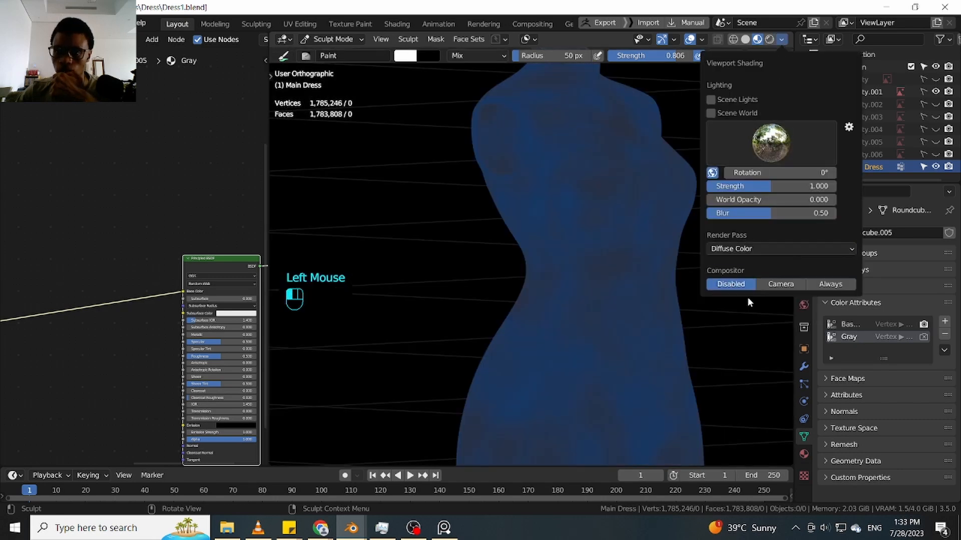
pyautogui.click(757, 249)
pyautogui.click(672, 280)
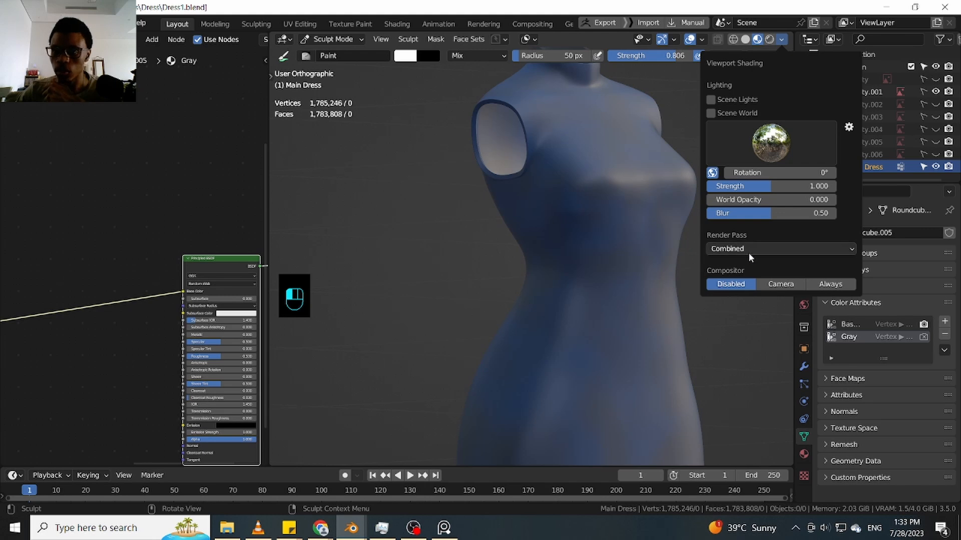
pyautogui.click(749, 253)
pyautogui.click(678, 281)
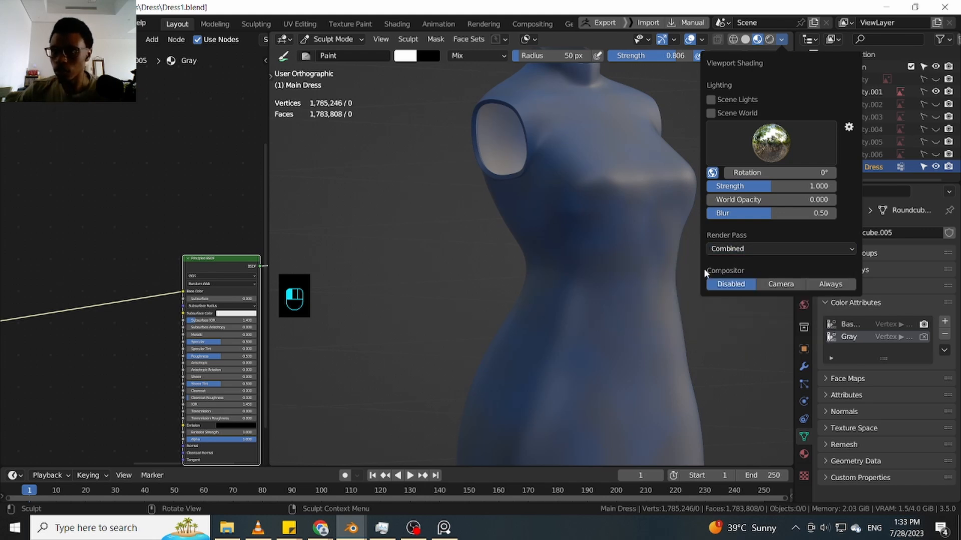
pyautogui.click(755, 250)
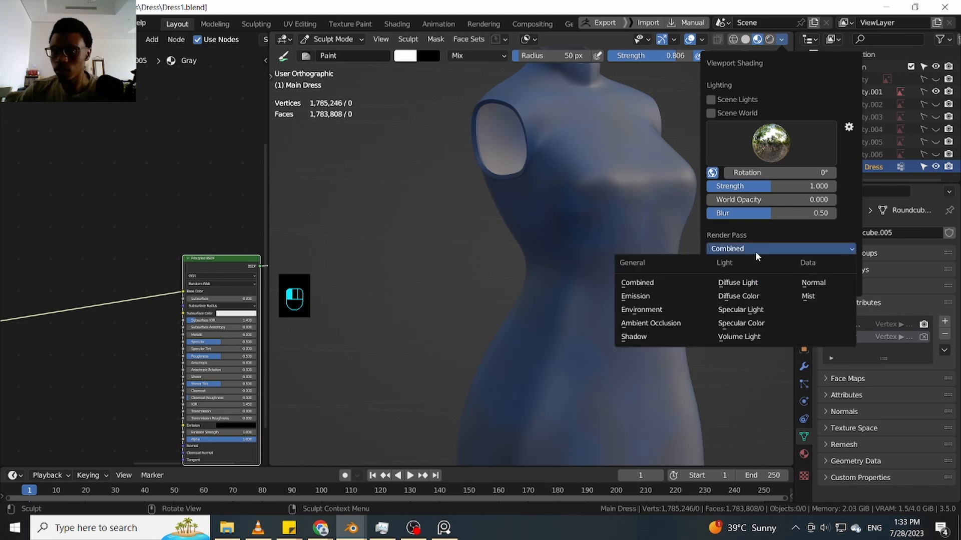
pyautogui.click(657, 281)
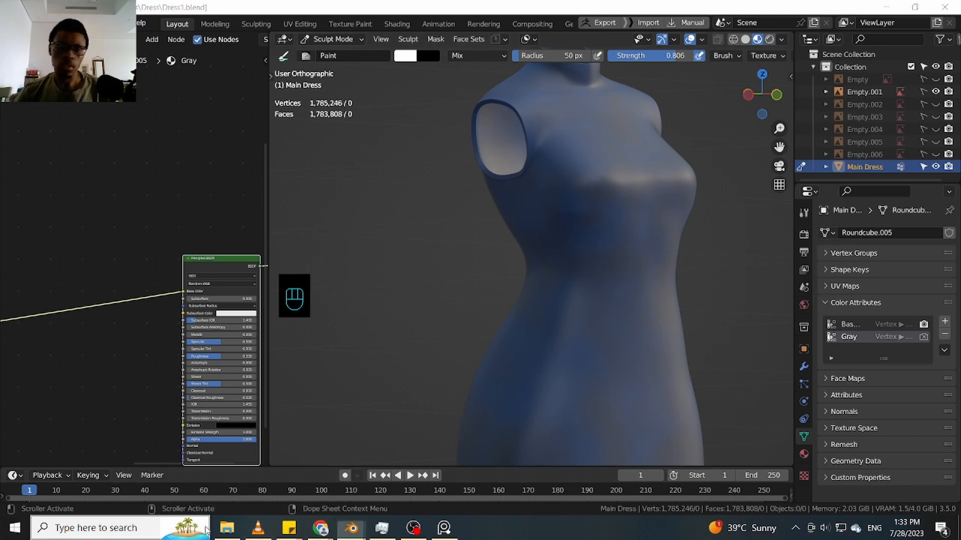
pyautogui.click(203, 519)
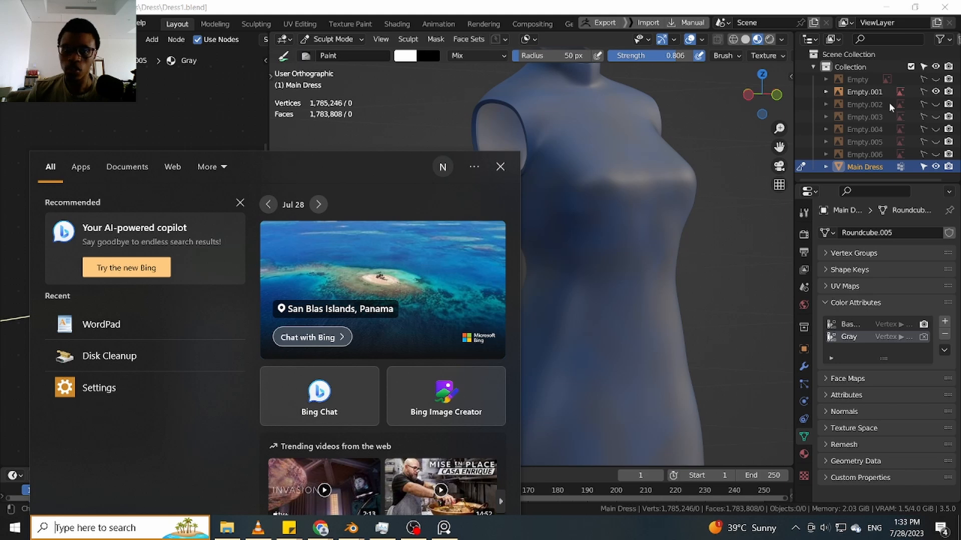
pyautogui.click(728, 289)
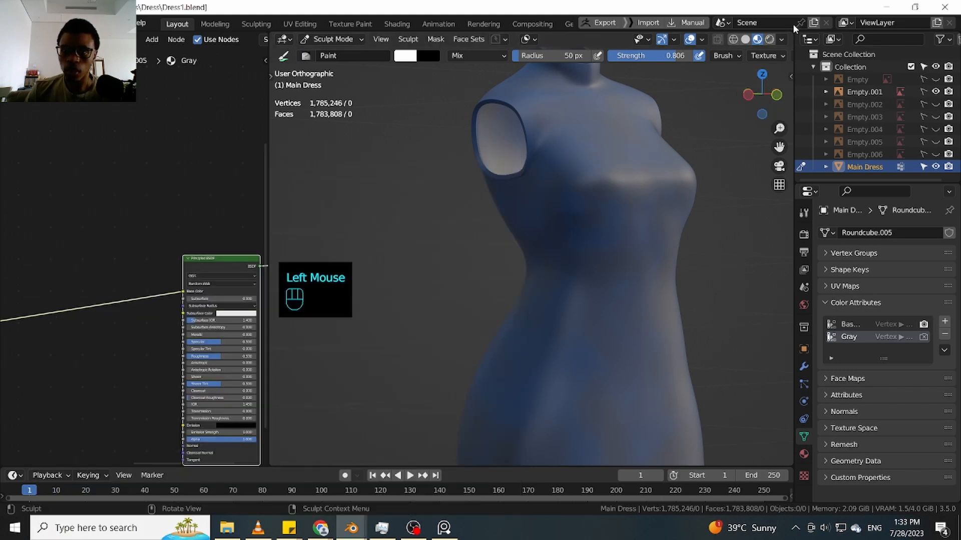
# Set the viewport render pass to Diffuse Color and check the shortcut options for this setting
pyautogui.click(781, 40)
pyautogui.click(773, 248)
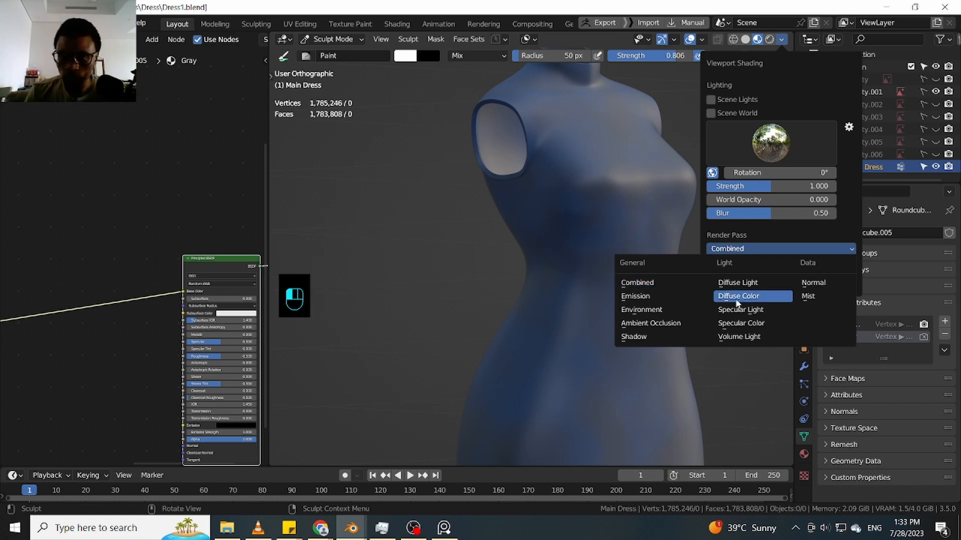
pyautogui.click(751, 296)
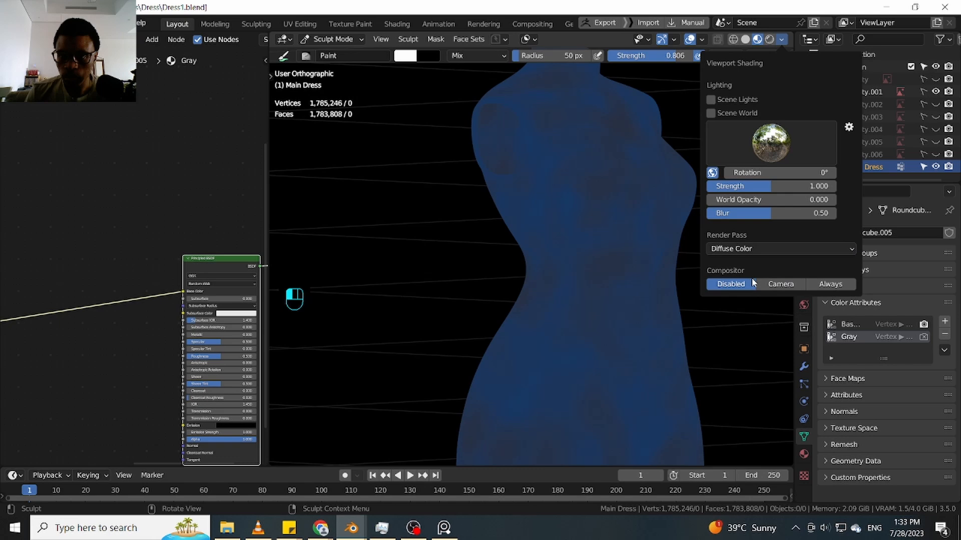
pyautogui.rightClick(757, 248)
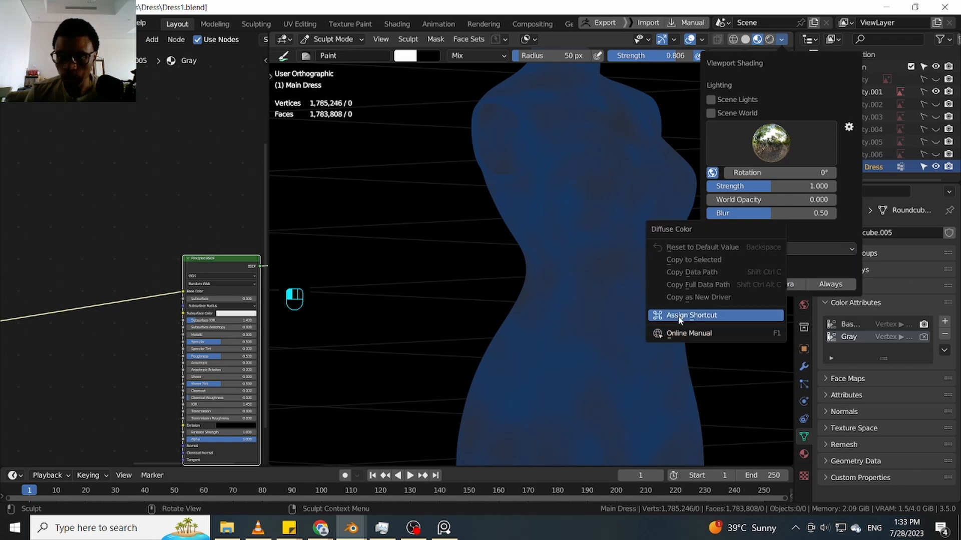
pyautogui.click(842, 249)
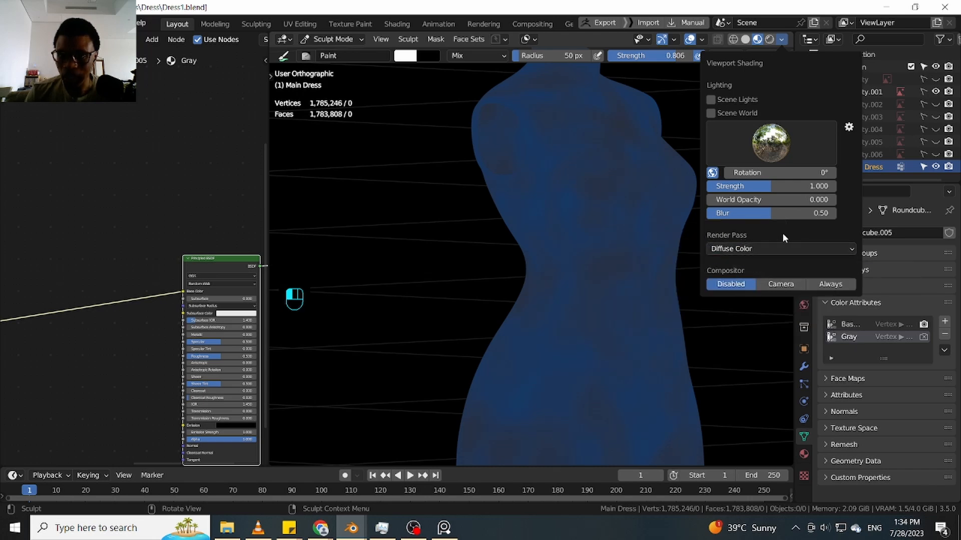
pyautogui.rightClick(760, 250)
pyautogui.click(844, 251)
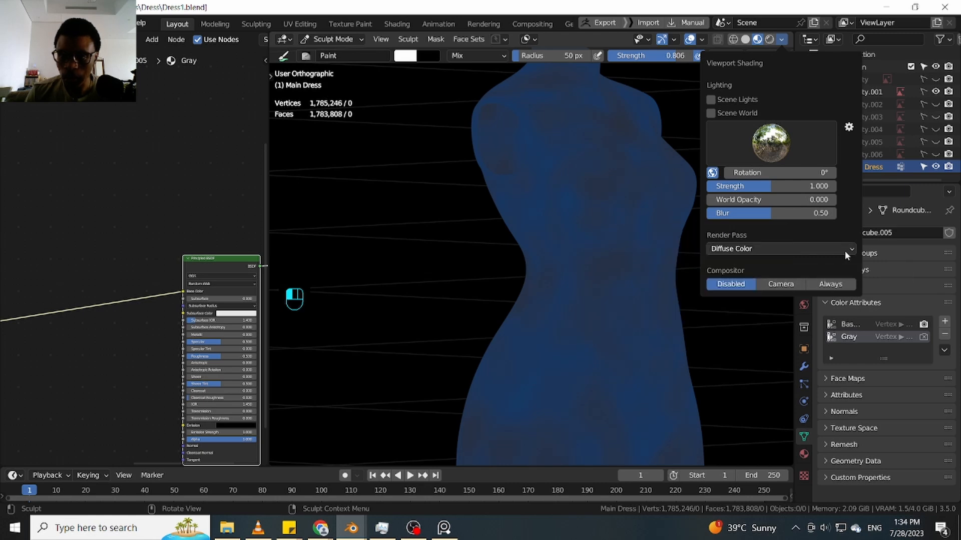
pyautogui.click(789, 250)
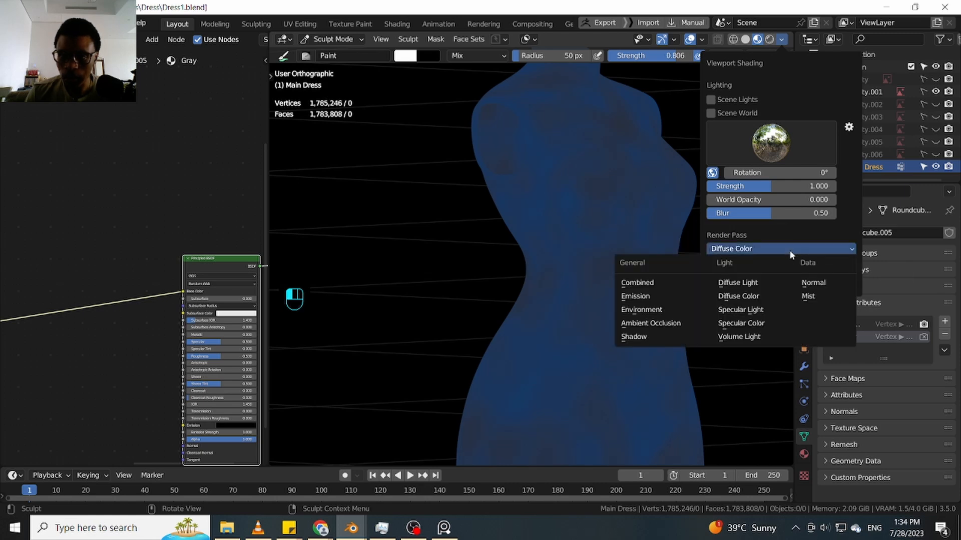
pyautogui.click(746, 295)
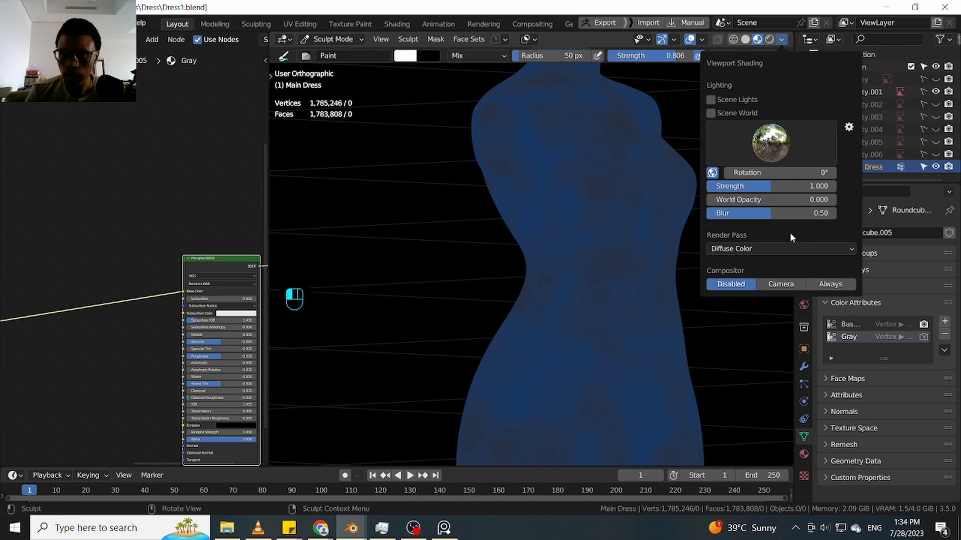
# Return the viewport render pass to Combined
pyautogui.click(770, 250)
pyautogui.click(771, 250)
pyautogui.click(778, 250)
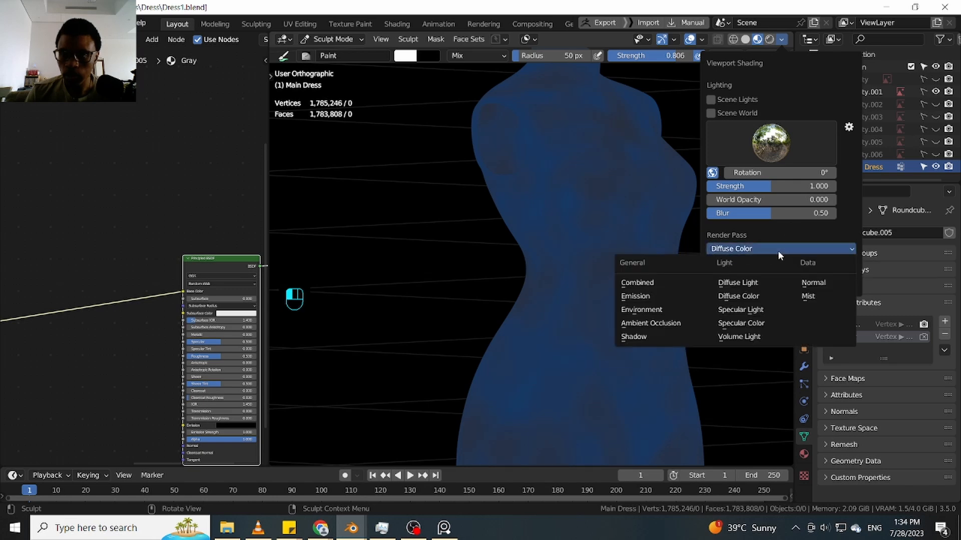
pyautogui.click(668, 284)
# Try to assign a keyboard shortcut to the viewport's render pass setting
pyautogui.rightClick(763, 248)
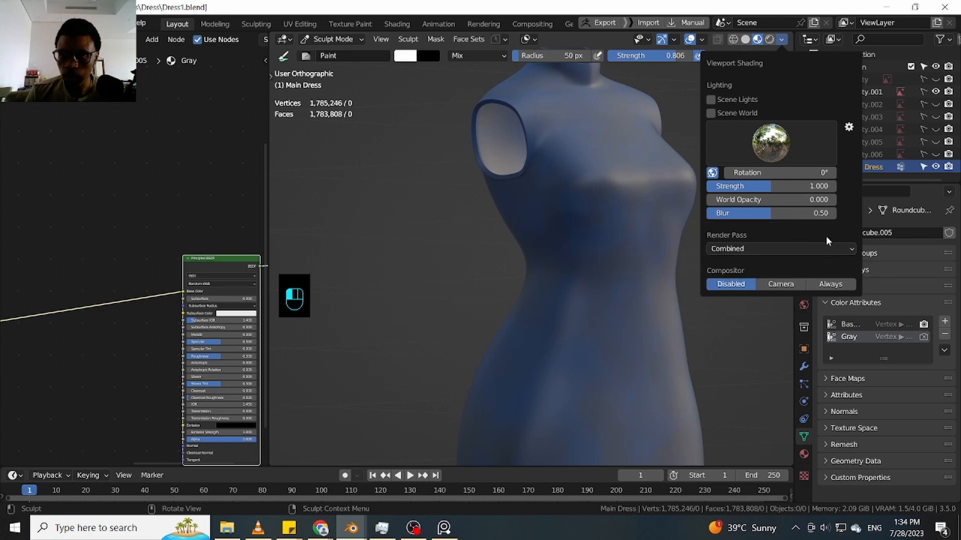
pyautogui.rightClick(793, 251)
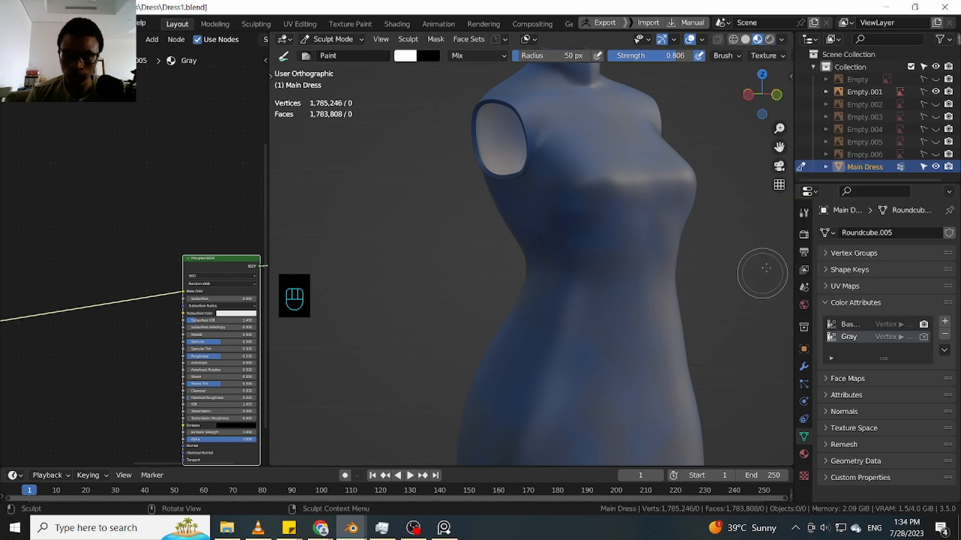
pyautogui.click(781, 40)
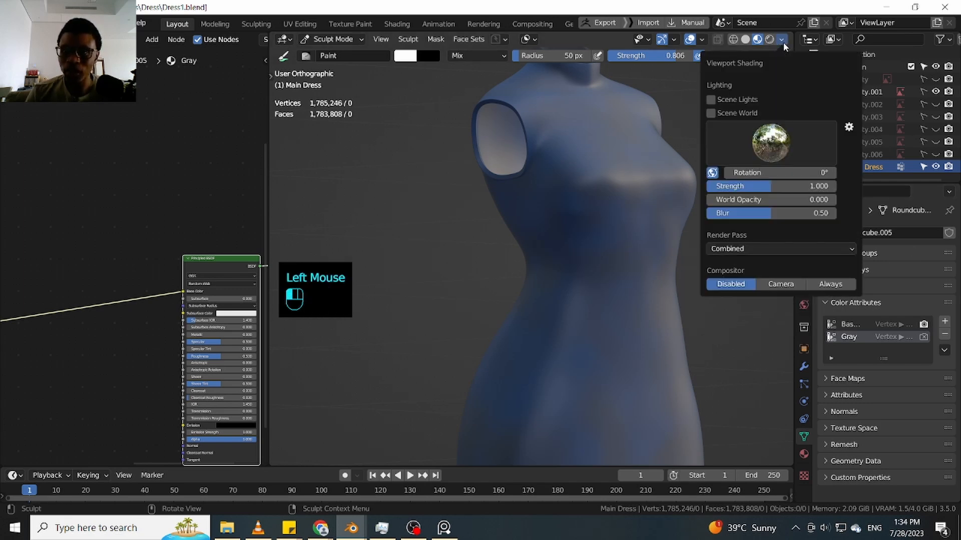
pyautogui.rightClick(743, 248)
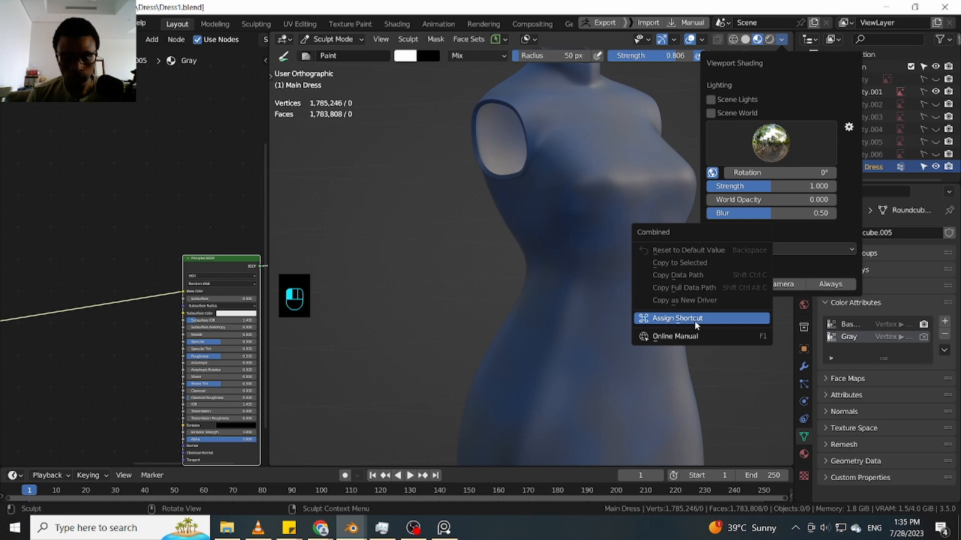
pyautogui.click(694, 320)
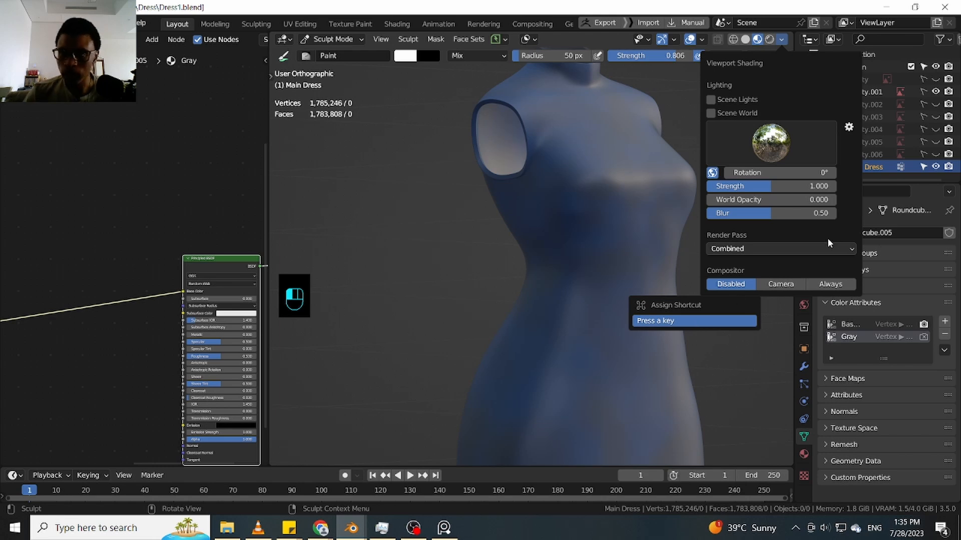
pyautogui.click(806, 248)
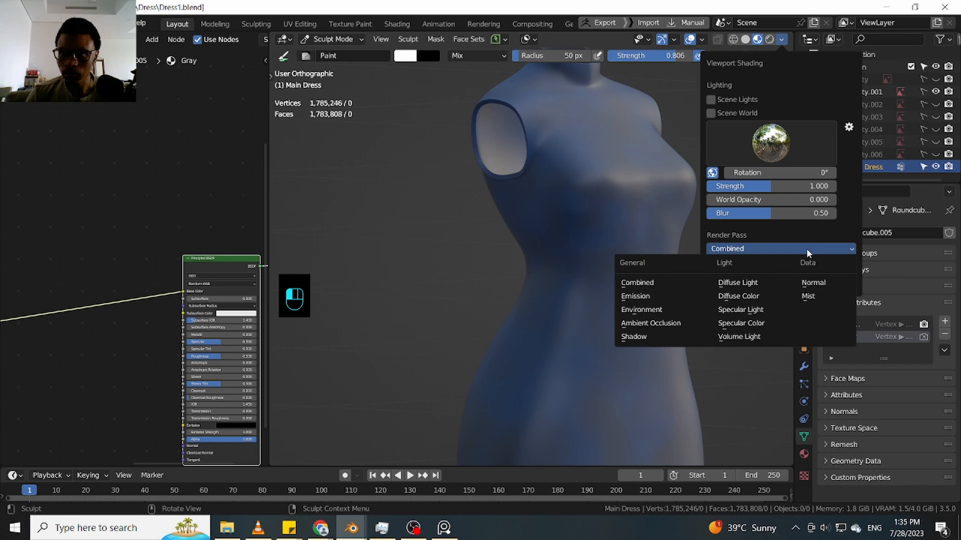
pyautogui.rightClick(735, 113)
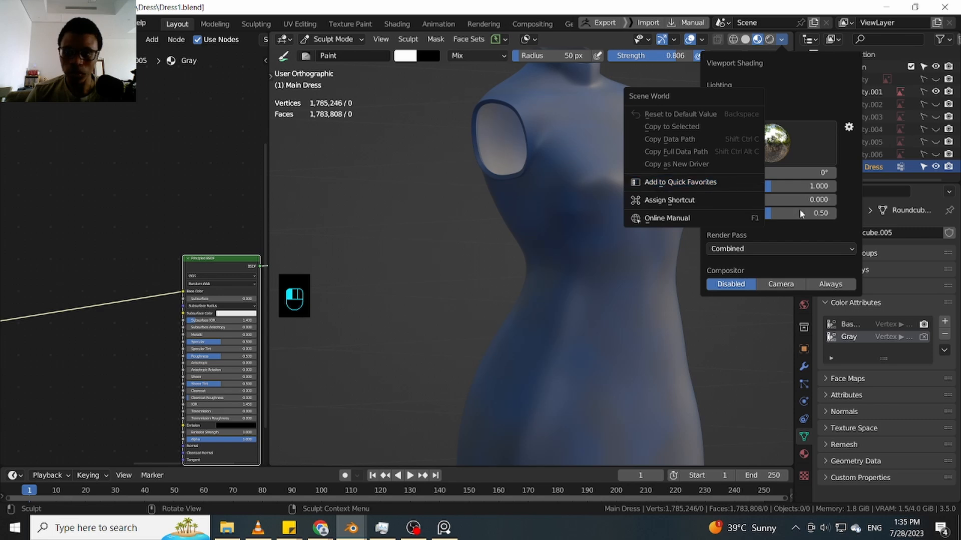
pyautogui.rightClick(792, 252)
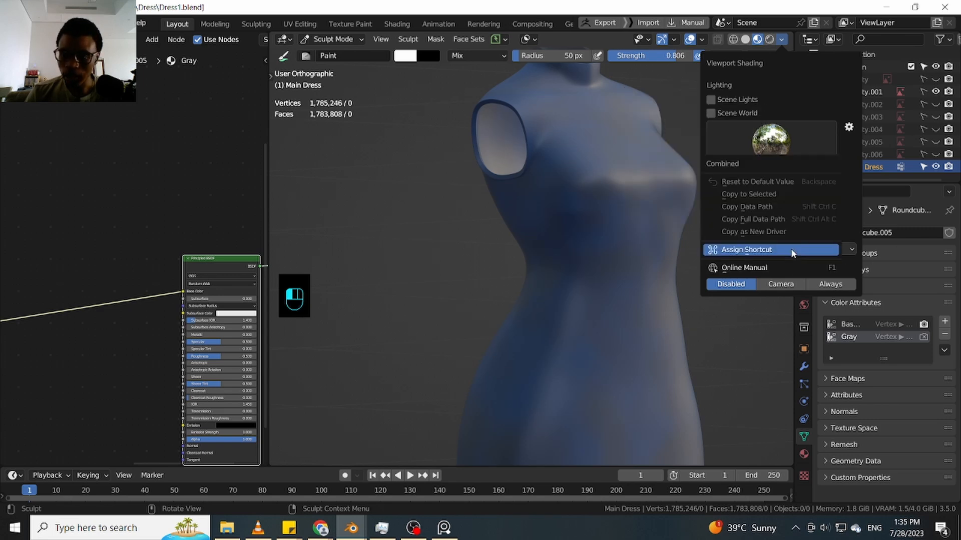
pyautogui.click(792, 252)
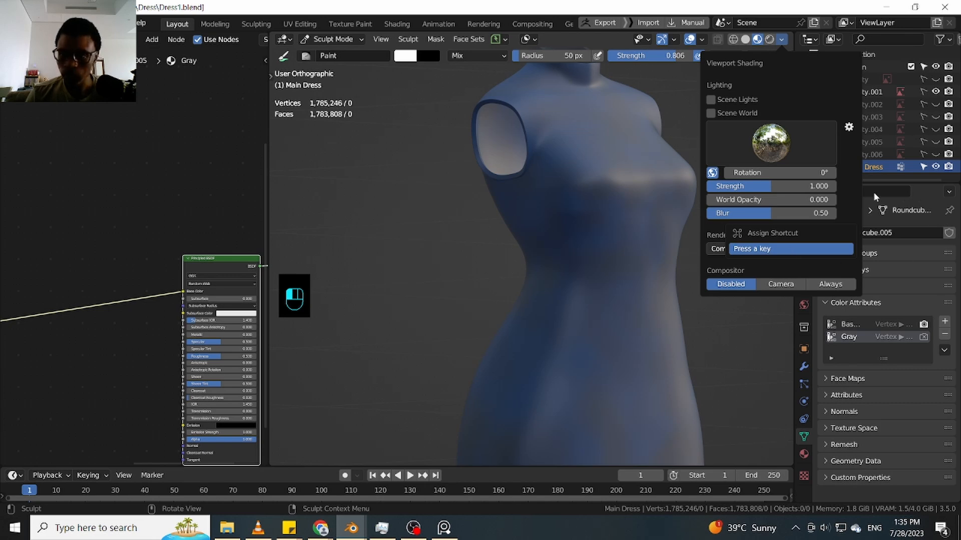
pyautogui.press('Escape')
pyautogui.click(811, 249)
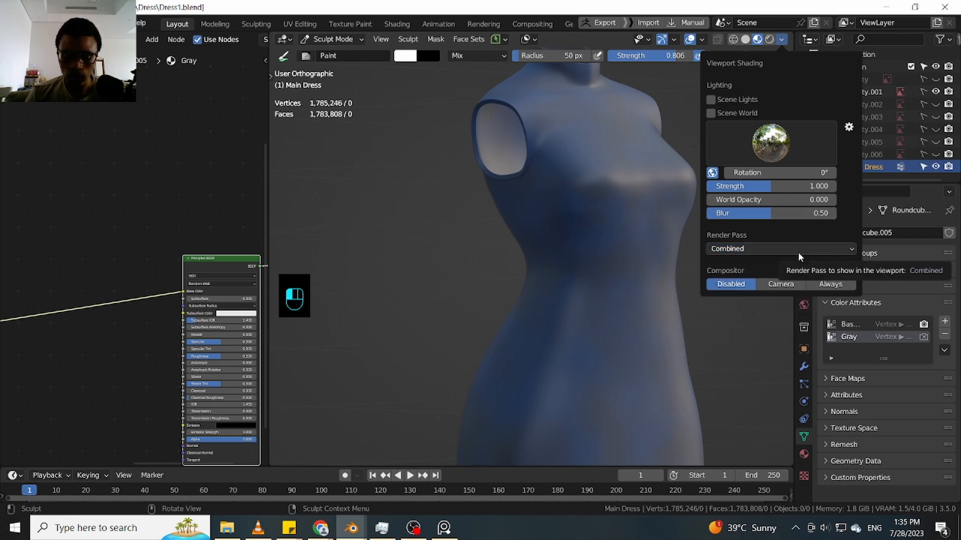
pyautogui.click(798, 252)
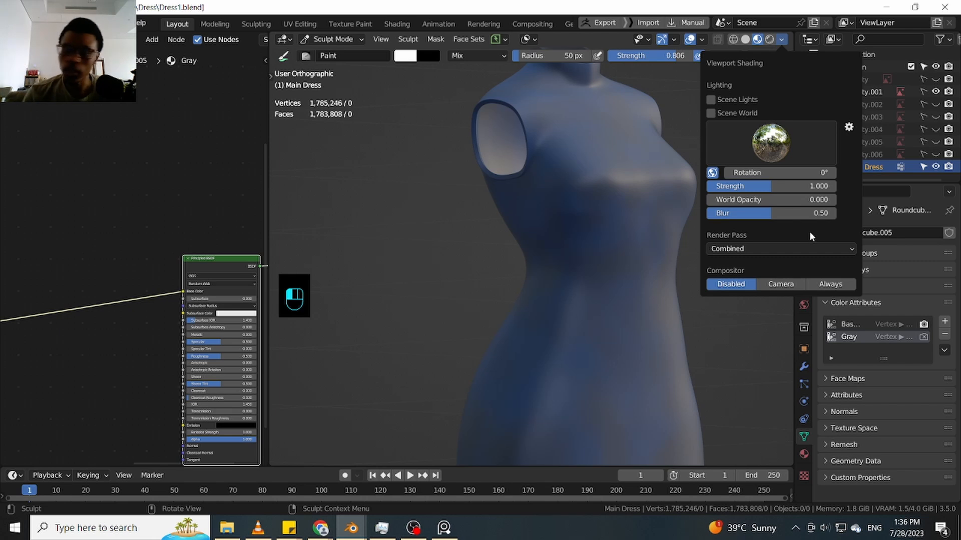
# Set the viewport render pass to Diffuse Color
pyautogui.click(726, 55)
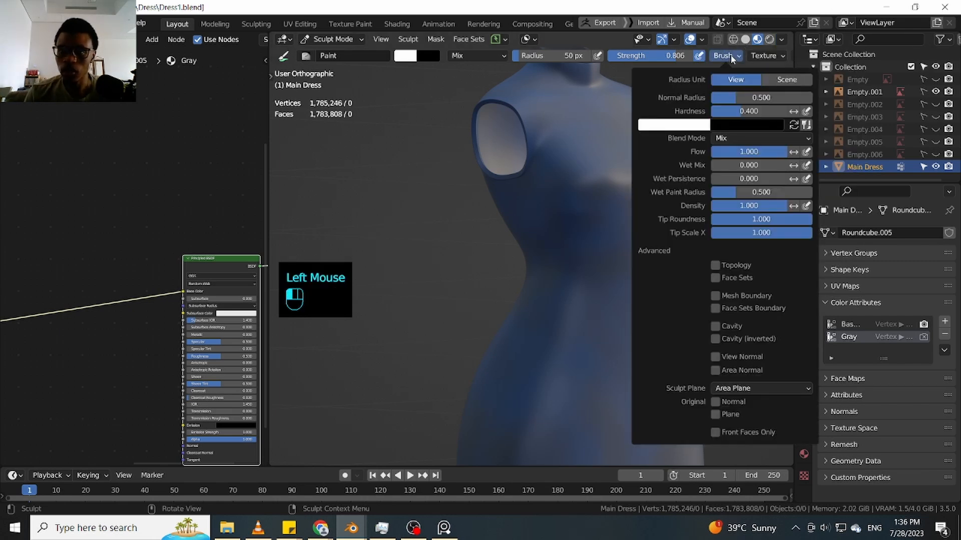
pyautogui.click(766, 56)
pyautogui.click(782, 39)
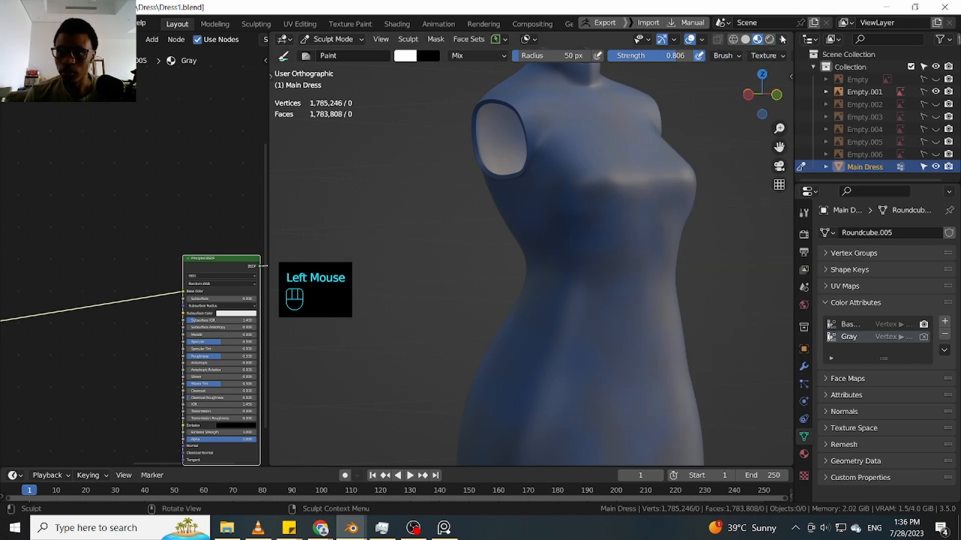
pyautogui.click(783, 40)
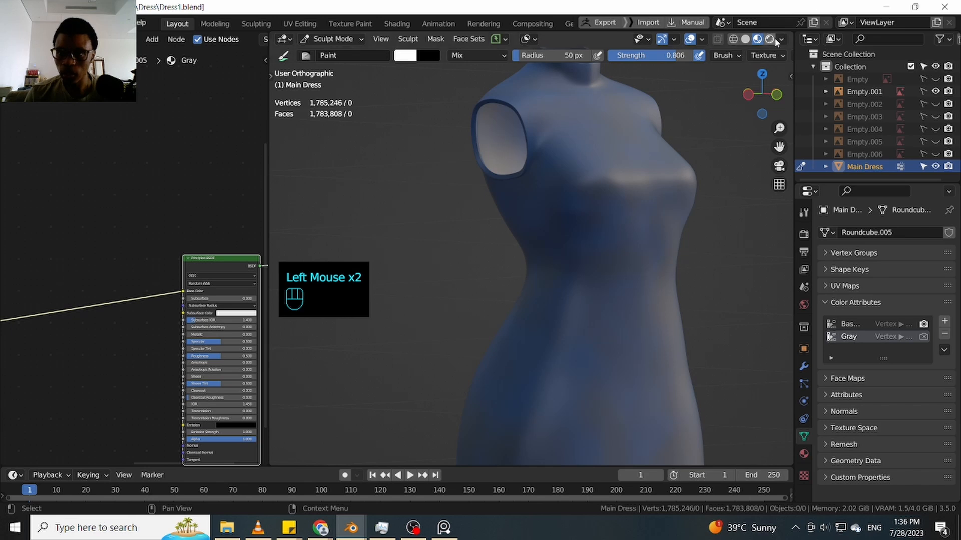
pyautogui.click(779, 41)
pyautogui.click(773, 248)
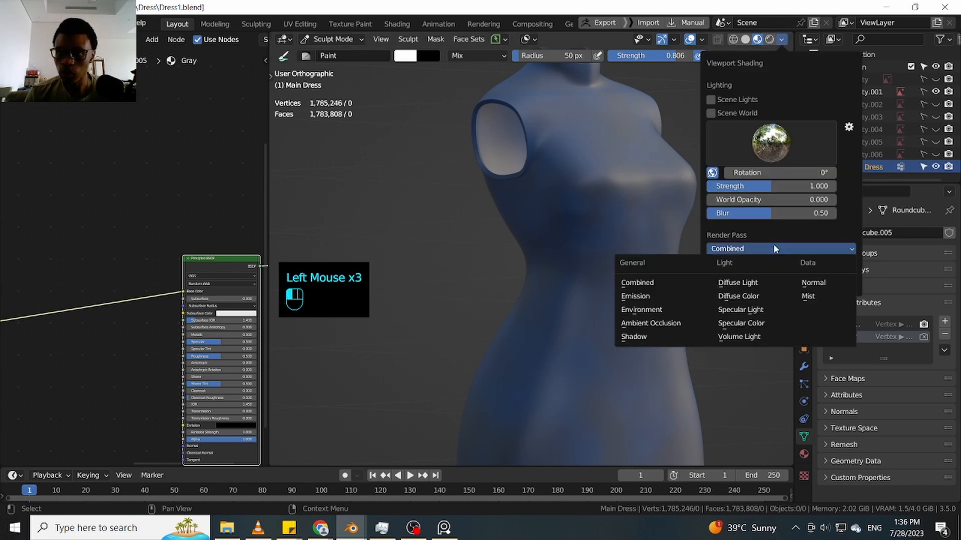
pyautogui.click(759, 297)
pyautogui.click(737, 248)
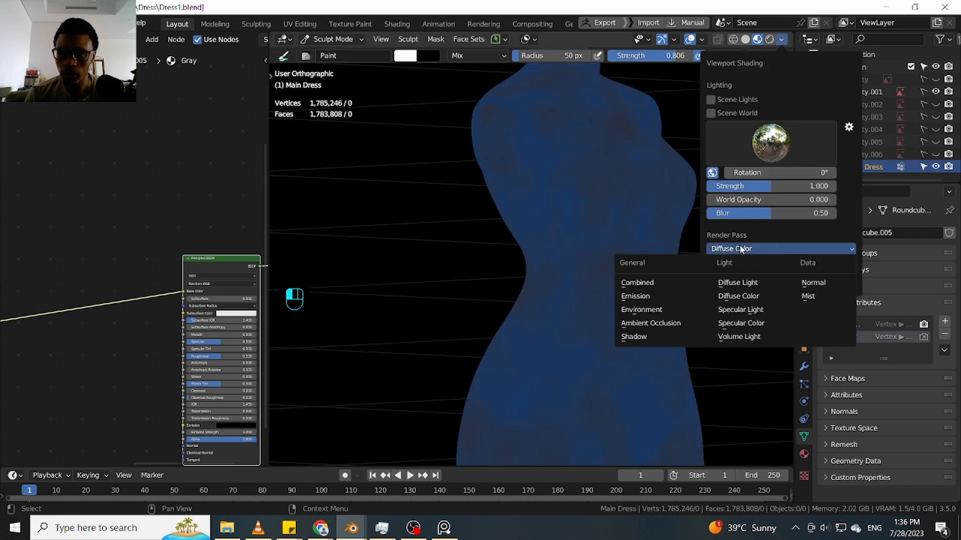
pyautogui.click(144, 242)
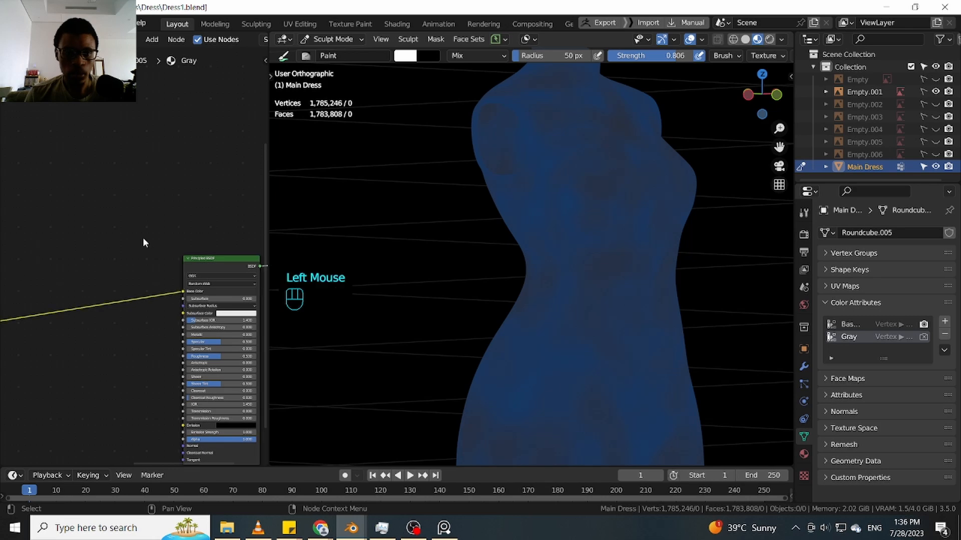
pyautogui.click(224, 262)
pyautogui.scroll(-6, 171, 260)
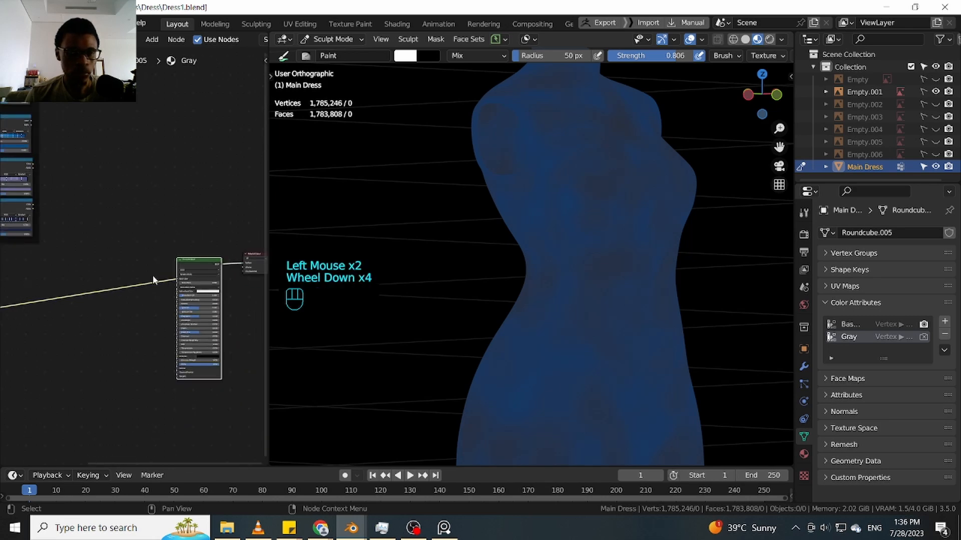
pyautogui.scroll(1, 140, 279)
pyautogui.moveTo(148, 281); pyautogui.dragTo(109, 290, button='middle')
pyautogui.scroll(1, 135, 279)
pyautogui.scroll(1, 131, 279)
pyautogui.scroll(-1, 131, 279)
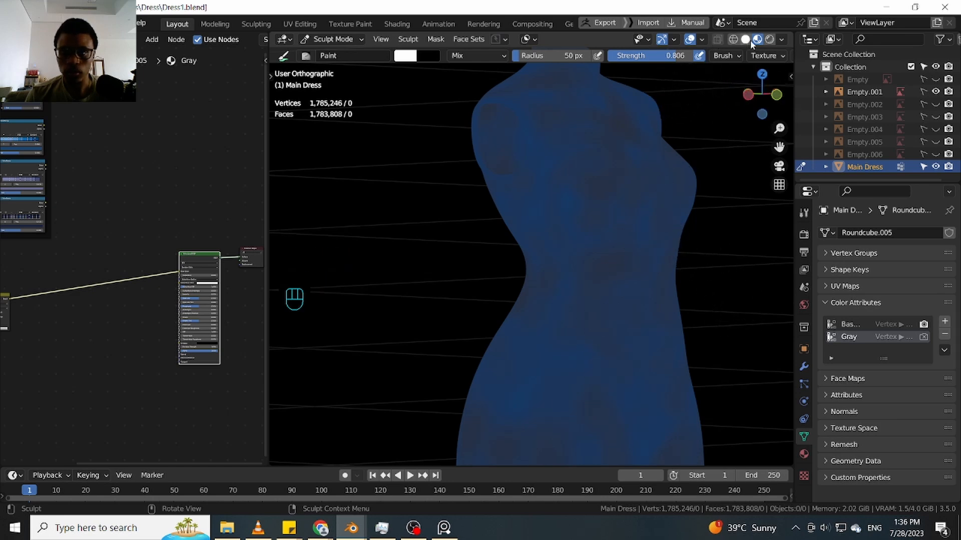
# Hide the viewport overlays and look over the dress's diffuse color from several sides
pyautogui.click(782, 40)
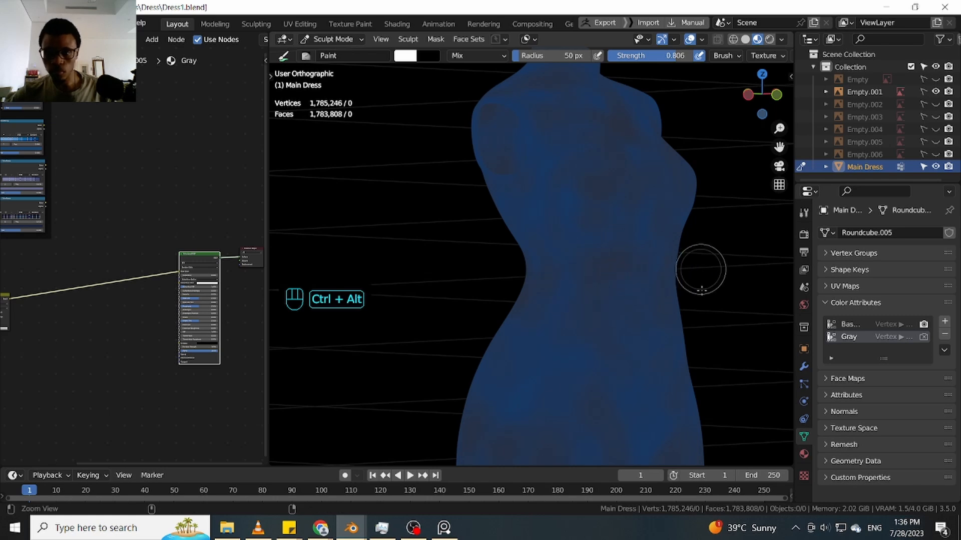
pyautogui.keyDown('ctrl'); pyautogui.moveTo(709, 279); pyautogui.dragTo(695, 198, button='middle'); pyautogui.keyUp('ctrl')
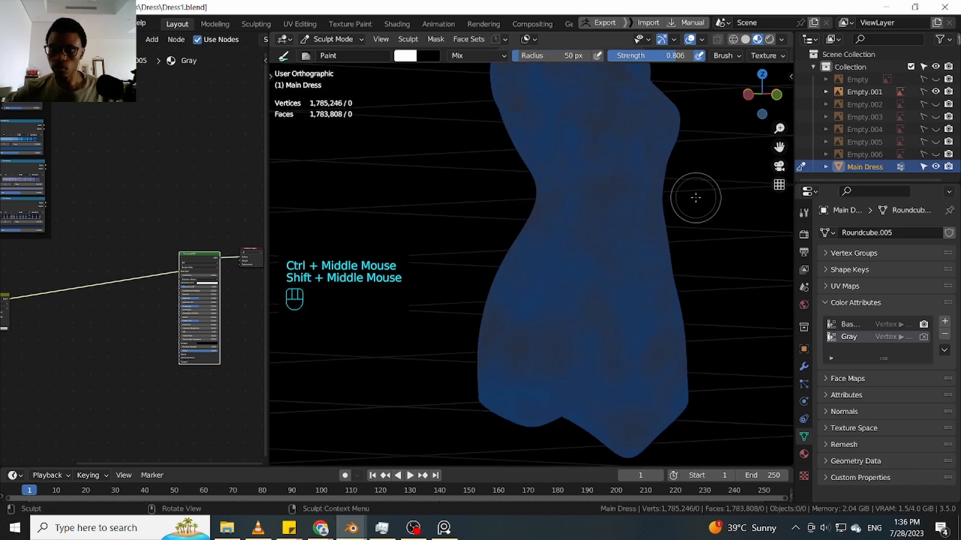
pyautogui.hotkey('shift', 'alt', 'z')
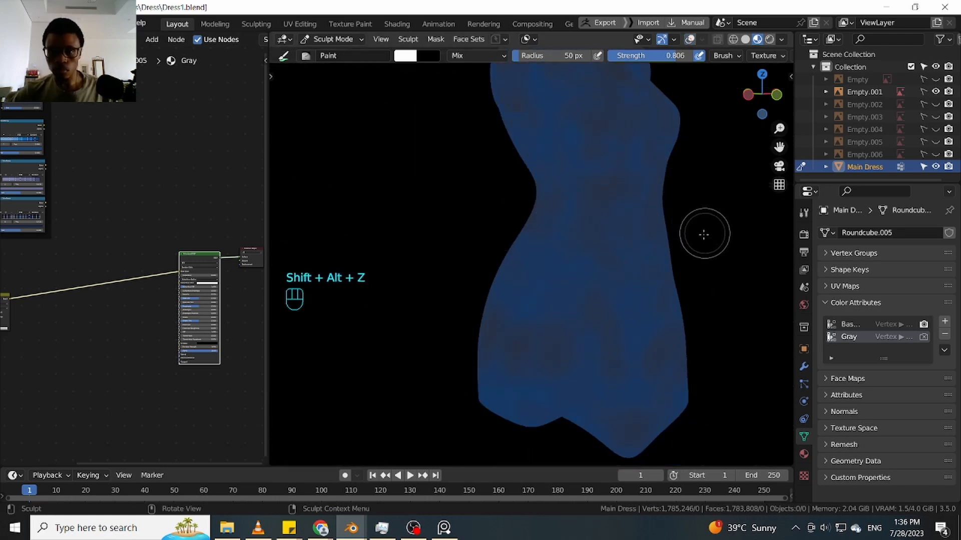
pyautogui.keyDown('ctrl'); pyautogui.moveTo(703, 234); pyautogui.dragTo(713, 172, button='middle'); pyautogui.keyUp('ctrl')
pyautogui.keyDown('ctrl'); pyautogui.moveTo(703, 208); pyautogui.dragTo(659, 281, button='middle'); pyautogui.keyUp('ctrl')
pyautogui.keyDown('alt'); pyautogui.moveTo(697, 236); pyautogui.dragTo(527, 220, button='middle'); pyautogui.keyUp('alt')
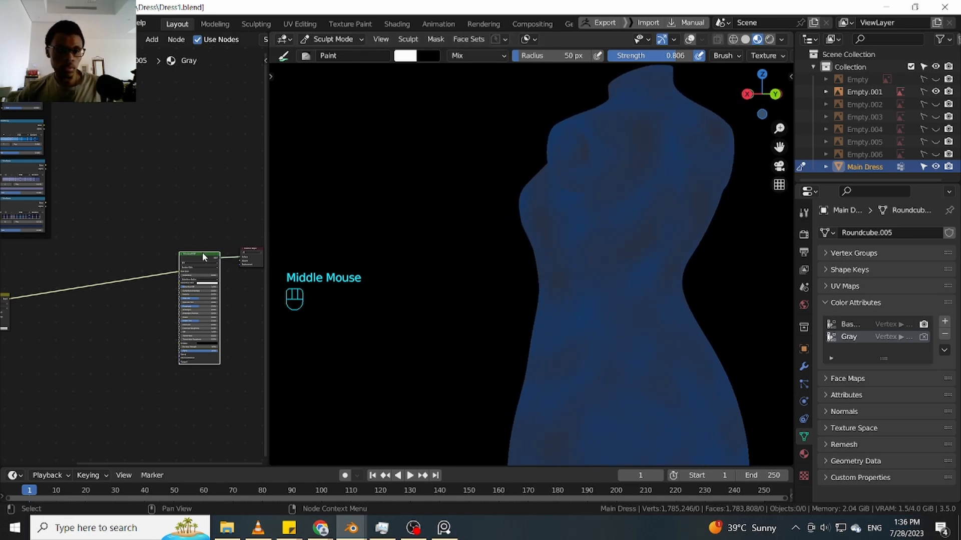
# Widen the shader editor and move the Gray layer's Mix node beside the color ramps
pyautogui.doubleClick(185, 257)
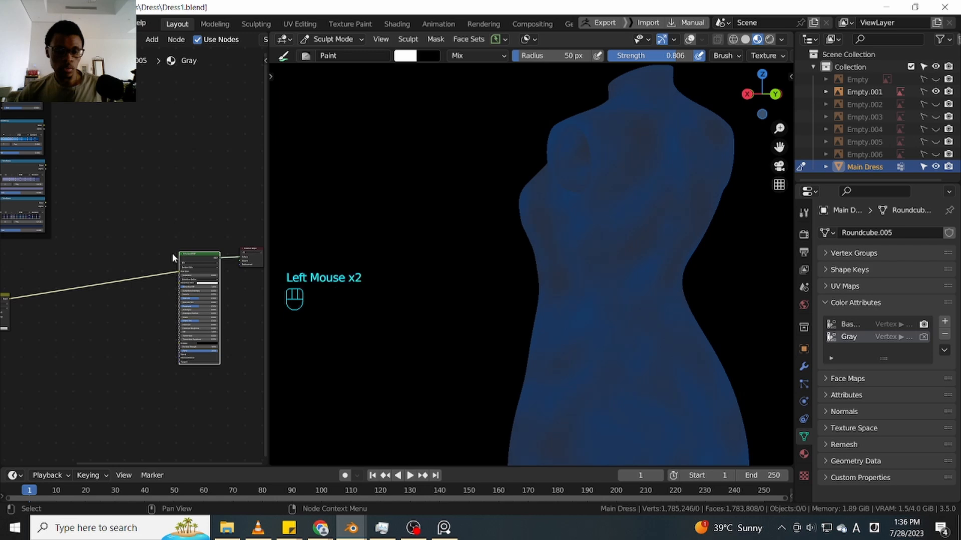
pyautogui.keyDown('shift'); pyautogui.moveTo(129, 246); pyautogui.dragTo(260, 250, button='middle'); pyautogui.keyUp('shift')
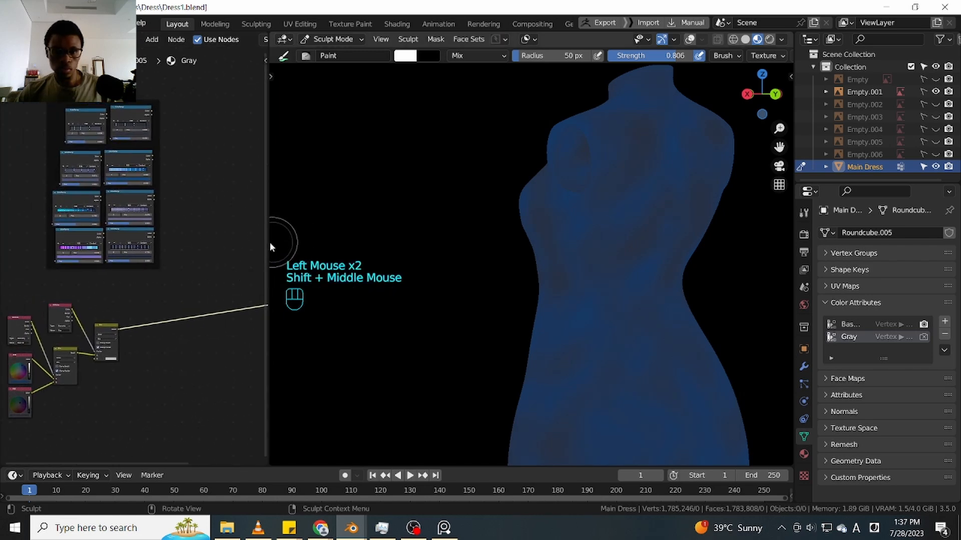
pyautogui.moveTo(268, 245); pyautogui.dragTo(361, 256)
pyautogui.keyDown('ctrl'); pyautogui.moveTo(236, 262); pyautogui.dragTo(154, 316, button='middle'); pyautogui.keyUp('ctrl')
pyautogui.moveTo(147, 326); pyautogui.dragTo(269, 173)
pyautogui.keyDown('ctrl'); pyautogui.moveTo(223, 259); pyautogui.dragTo(248, 237, button='middle'); pyautogui.keyUp('ctrl')
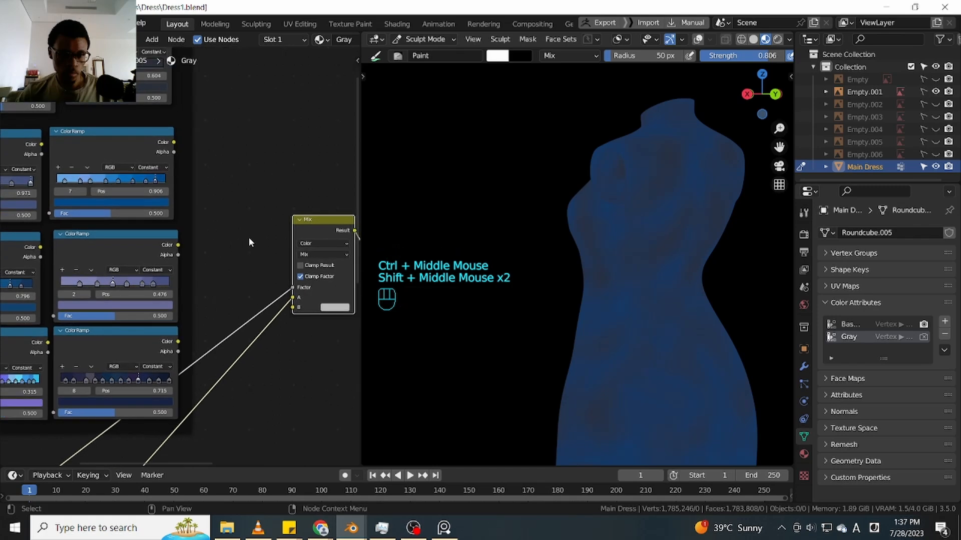
pyautogui.moveTo(299, 218); pyautogui.dragTo(255, 218)
pyautogui.keyDown('shift'); pyautogui.moveTo(255, 218); pyautogui.dragTo(256, 243, button='middle'); pyautogui.keyUp('shift')
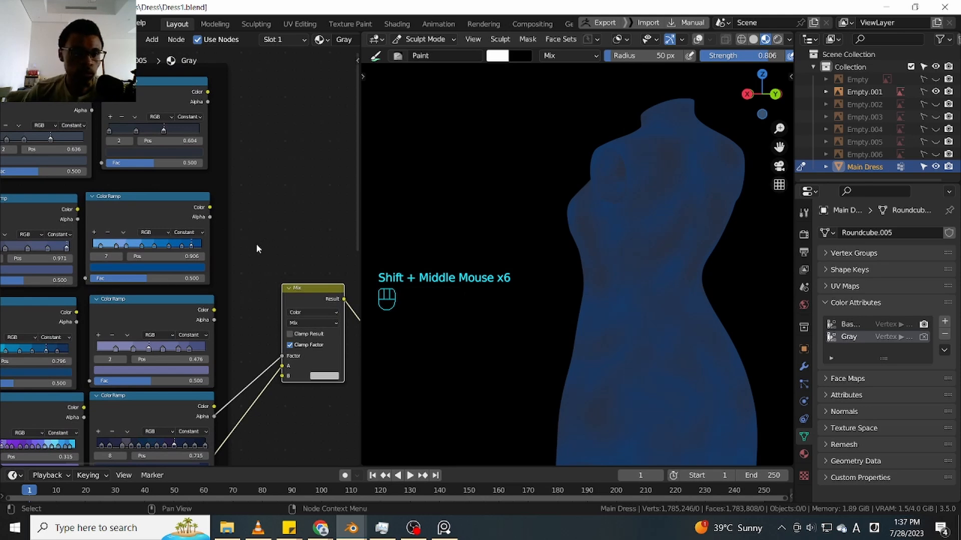
pyautogui.keyDown('shift'); pyautogui.moveTo(245, 253); pyautogui.dragTo(287, 231, button='middle'); pyautogui.keyUp('shift')
pyautogui.keyDown('shift'); pyautogui.moveTo(305, 264); pyautogui.dragTo(259, 288, button='middle'); pyautogui.keyUp('shift')
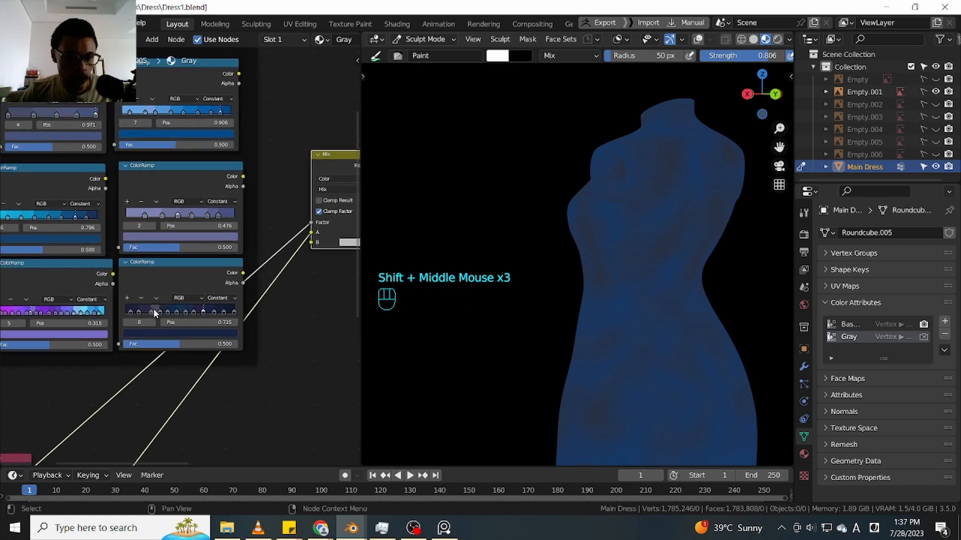
# Try a muted gray sampled from the dark navy color ramp as the Mix node's B color
pyautogui.click(349, 242)
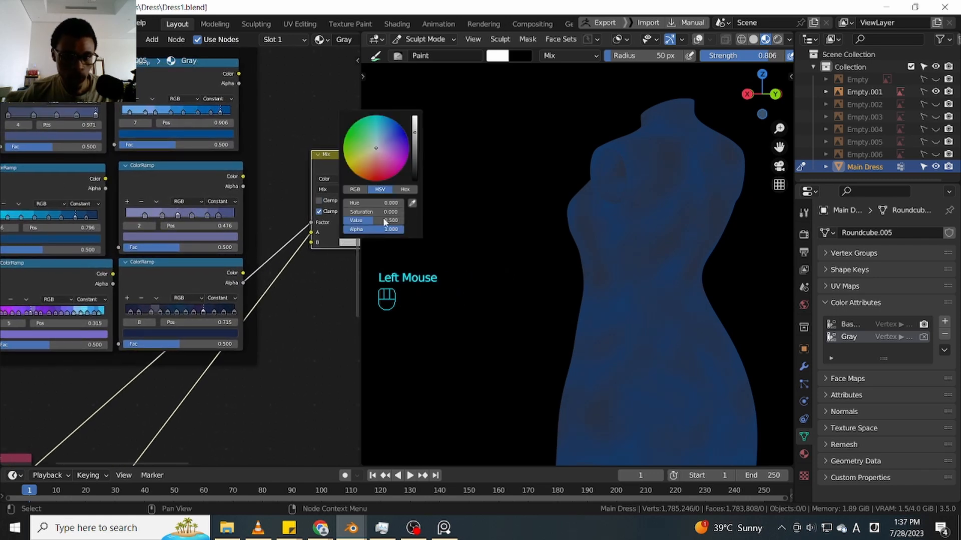
pyautogui.click(409, 200)
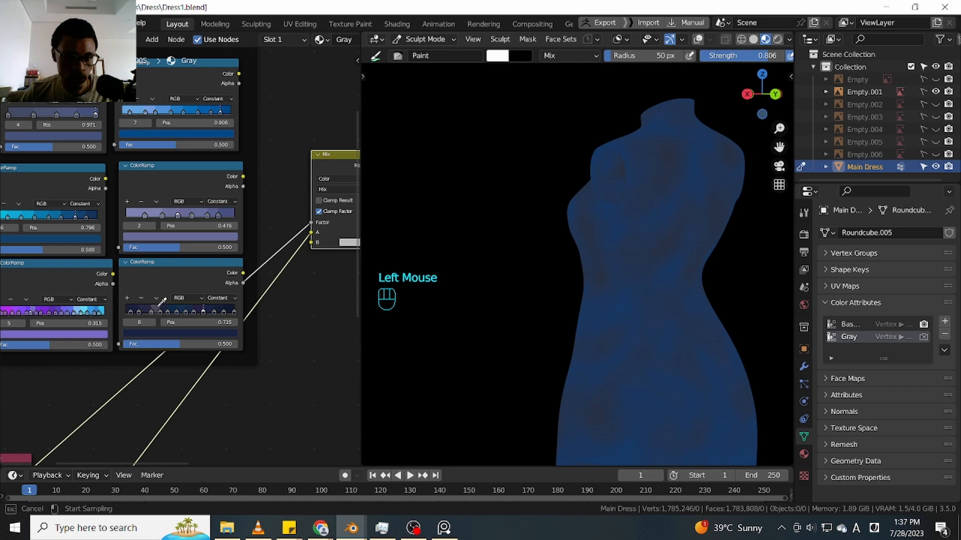
pyautogui.click(155, 308)
pyautogui.keyDown('ctrl'); pyautogui.moveTo(303, 260); pyautogui.dragTo(302, 273, button='middle'); pyautogui.keyUp('ctrl')
pyautogui.keyDown('shift'); pyautogui.moveTo(302, 274); pyautogui.dragTo(299, 230, button='middle'); pyautogui.keyUp('shift')
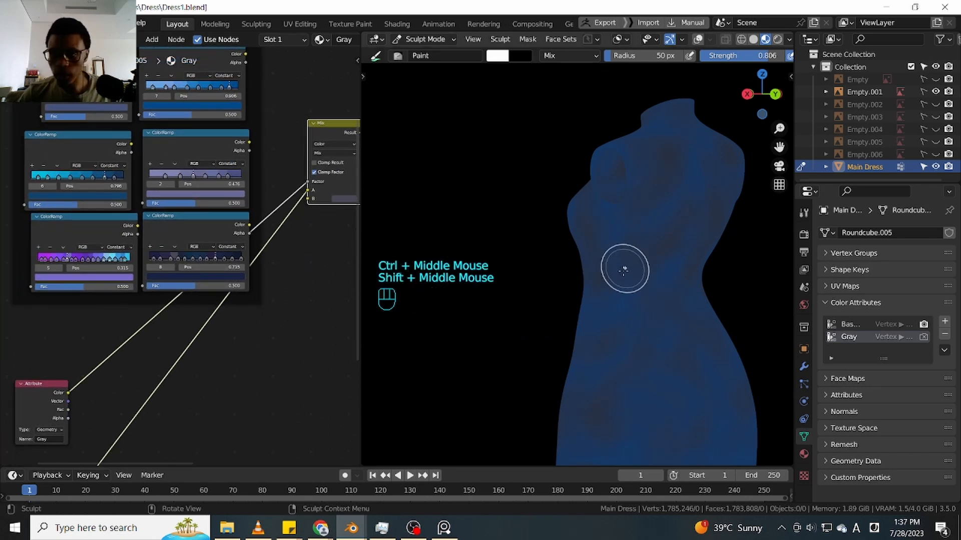
# Paint a test stroke near the dress's waist, undo it, and paint a fresh test dab closer to the middle
pyautogui.keyDown('ctrl'); pyautogui.moveTo(551, 314); pyautogui.dragTo(603, 253, button='middle'); pyautogui.keyUp('ctrl')
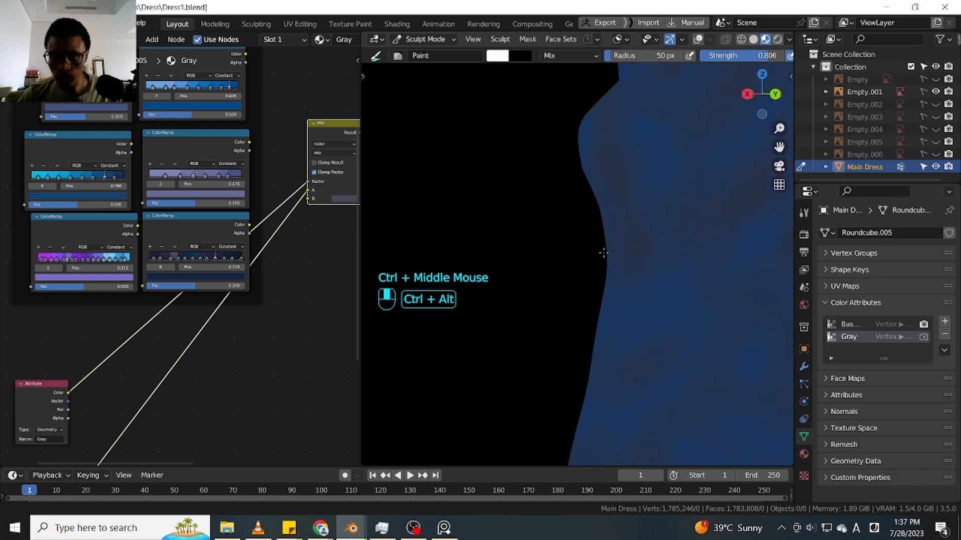
pyautogui.moveTo(639, 315); pyautogui.dragTo(661, 341)
pyautogui.moveTo(532, 315)
pyautogui.mouseDown(button='middle')
pyautogui.moveTo(676, 309)
pyautogui.moveTo(641, 291)
pyautogui.mouseUp(button='middle')
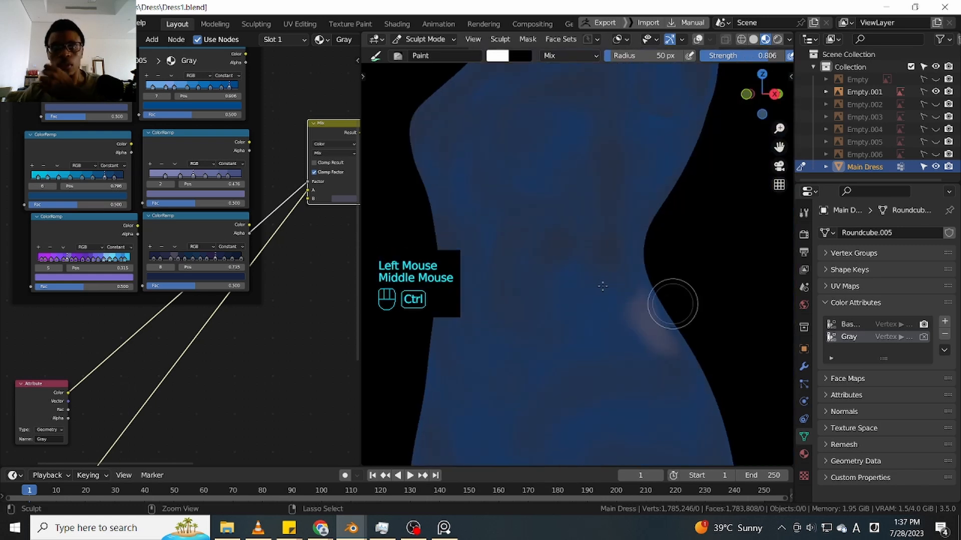
pyautogui.hotkey('ctrl', 'z')
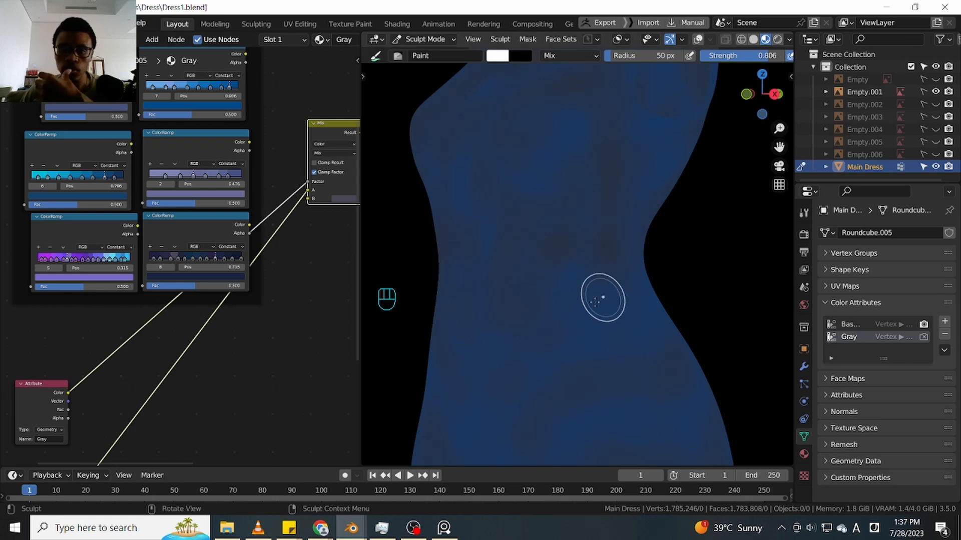
pyautogui.click(602, 309)
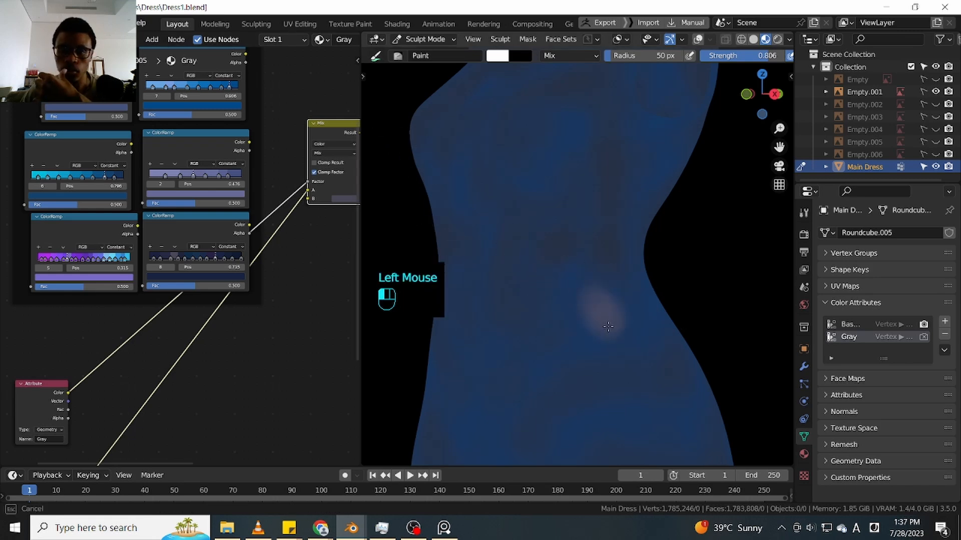
# Try the slate-blue end color of the light purple color ramp as the Mix node's B color
pyautogui.click(343, 199)
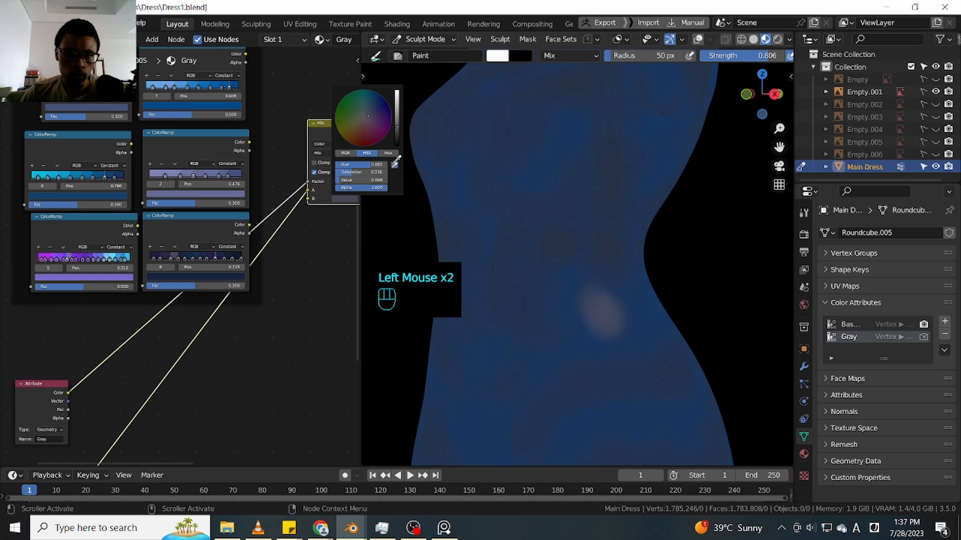
pyautogui.click(394, 165)
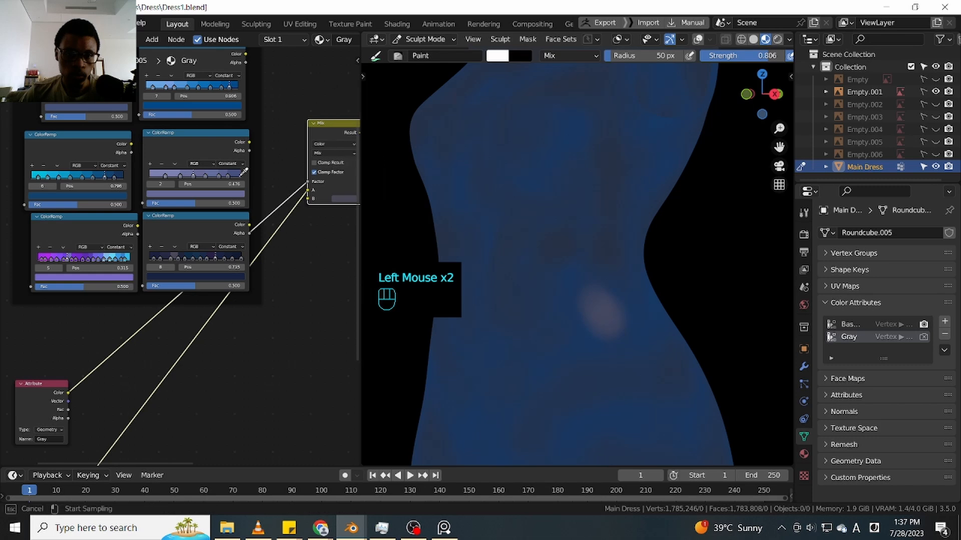
pyautogui.click(346, 198)
pyautogui.click(346, 198)
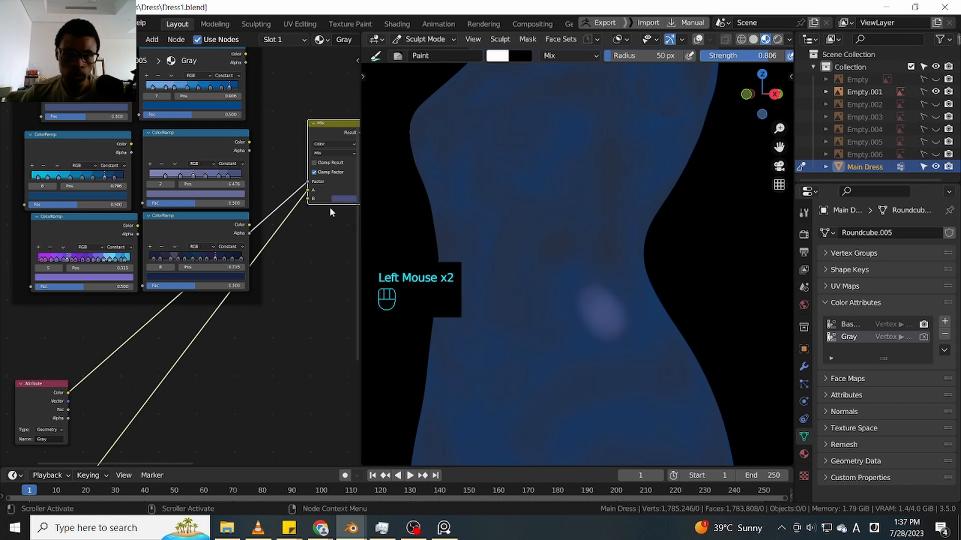
# Try to sample a different B color for the Mix node from the dark navy color ramp
pyautogui.click(350, 197)
pyautogui.click(394, 164)
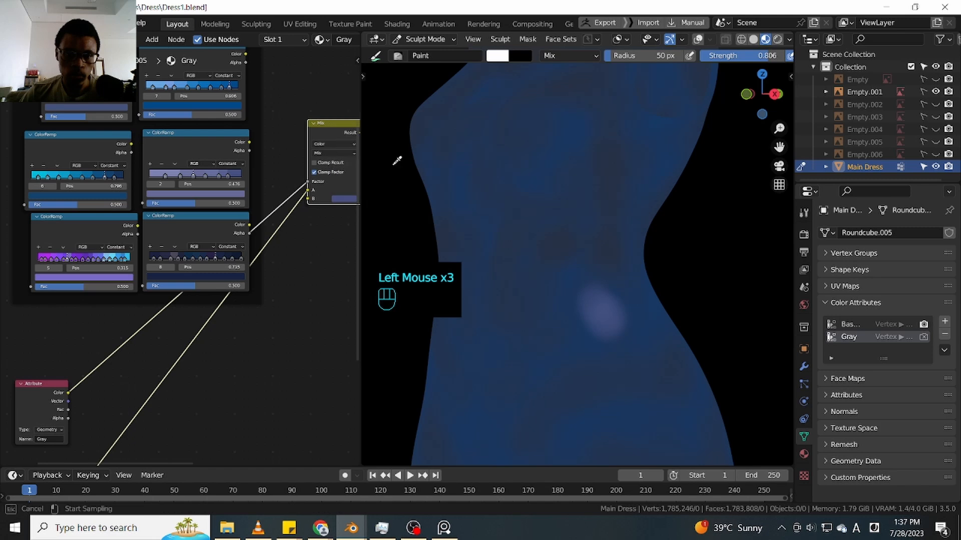
pyautogui.click(237, 249)
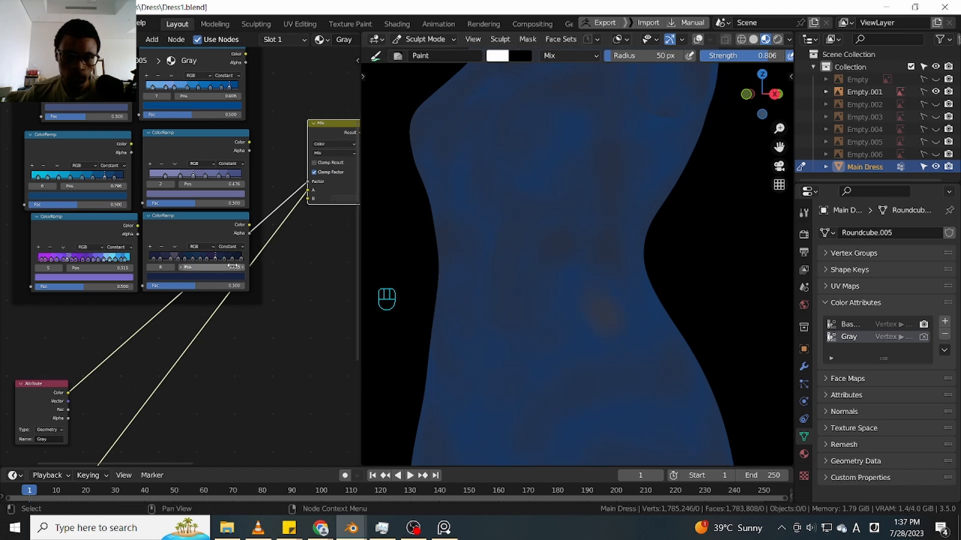
# Move the Mix node below the color ramps and set its B color to a dark navy sampled from the bottom ramp
pyautogui.moveTo(330, 141); pyautogui.dragTo(226, 339)
pyautogui.click(240, 396)
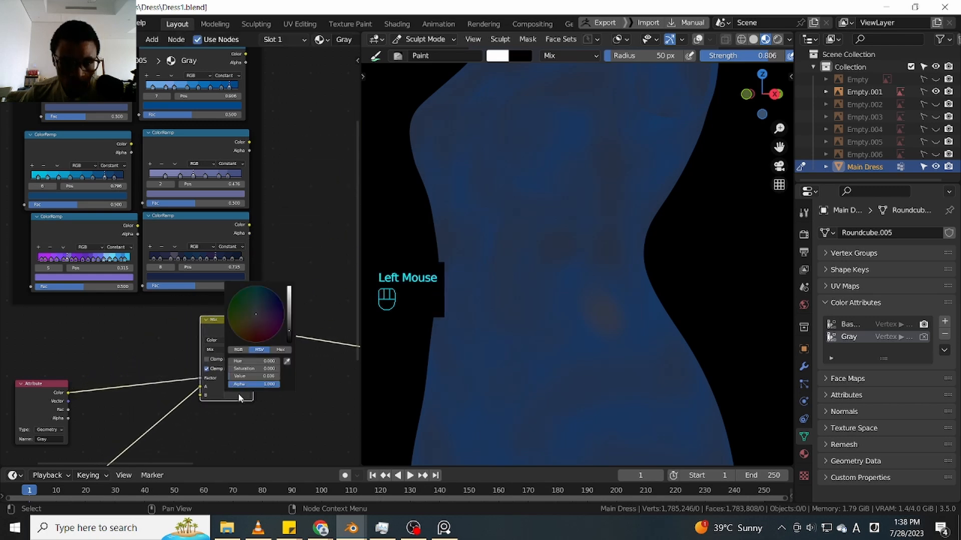
pyautogui.click(288, 361)
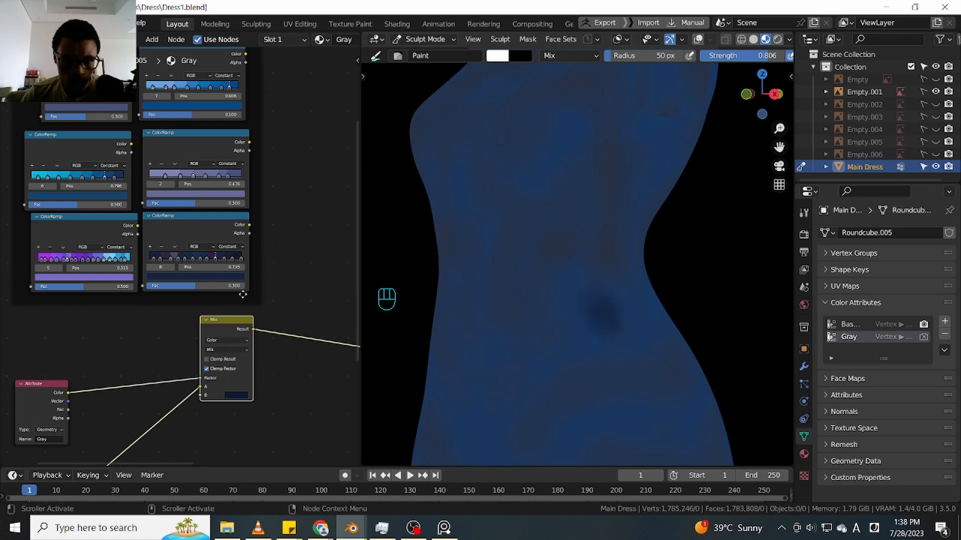
pyautogui.click(240, 396)
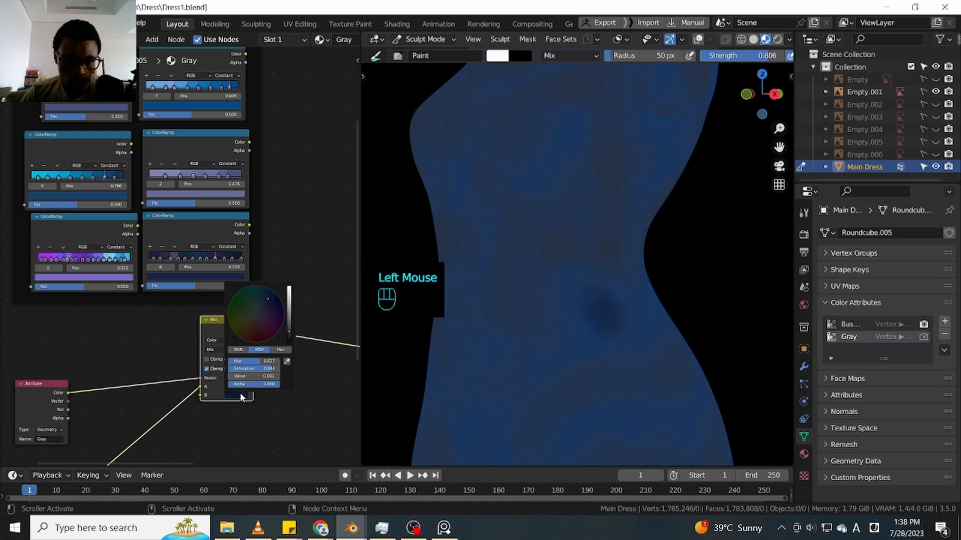
pyautogui.click(285, 361)
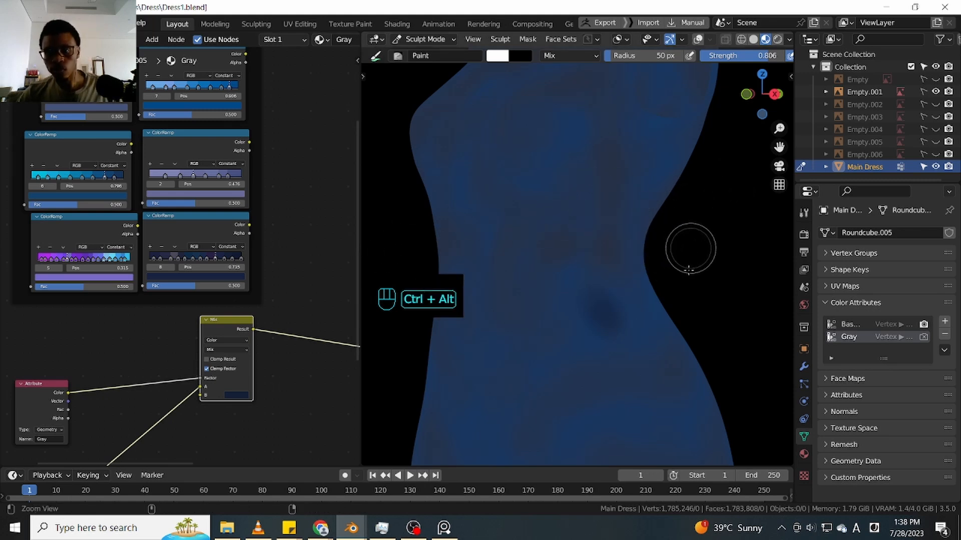
# Erase the test dab at the dress's waist with the inverted paint brush
pyautogui.keyDown('ctrl'); pyautogui.moveTo(685, 249); pyautogui.dragTo(626, 278, button='middle'); pyautogui.keyUp('ctrl')
pyautogui.keyDown('ctrl'); pyautogui.click(649, 304); pyautogui.keyUp('ctrl')
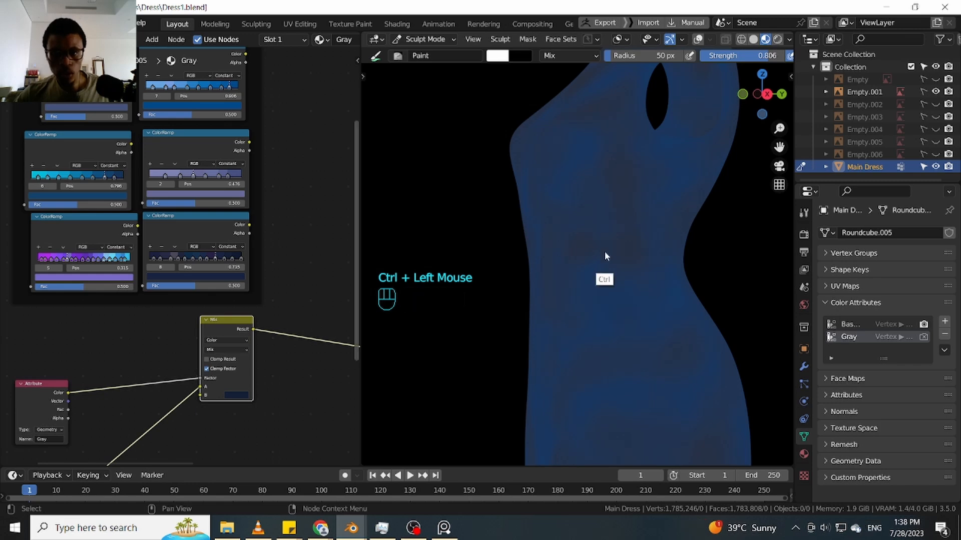
pyautogui.keyDown('ctrl'); pyautogui.middleClick(706, 226); pyautogui.keyUp('ctrl')
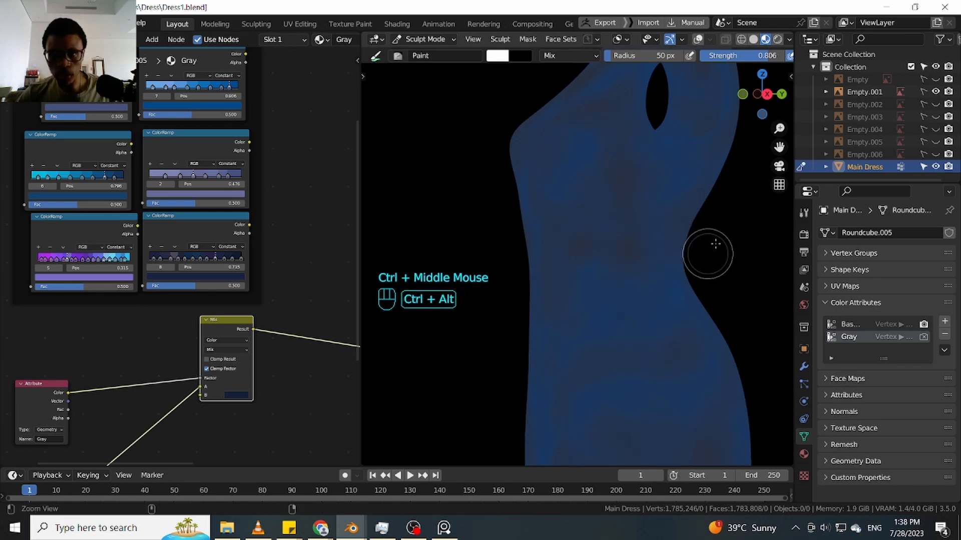
# Paint dark patches over the side of the dress's waist on the Gray color attribute with the Paint brush
pyautogui.keyDown('ctrl'); pyautogui.moveTo(707, 249); pyautogui.dragTo(556, 229, button='middle'); pyautogui.keyUp('ctrl')
pyautogui.doubleClick(556, 228)
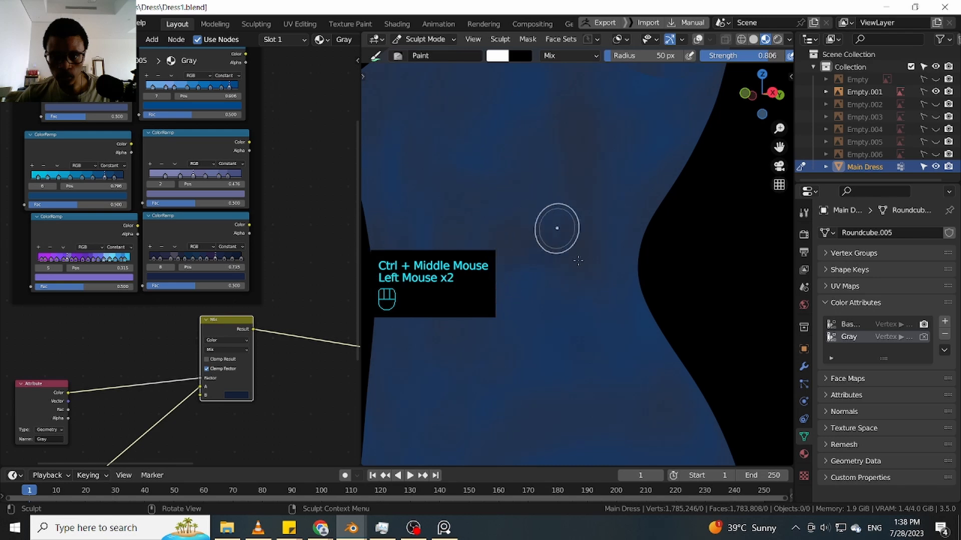
pyautogui.moveTo(557, 227)
pyautogui.mouseDown()
pyautogui.moveTo(580, 258)
pyautogui.moveTo(611, 257)
pyautogui.mouseUp()
pyautogui.moveTo(607, 253); pyautogui.dragTo(616, 242)
pyautogui.moveTo(613, 250); pyautogui.dragTo(622, 238)
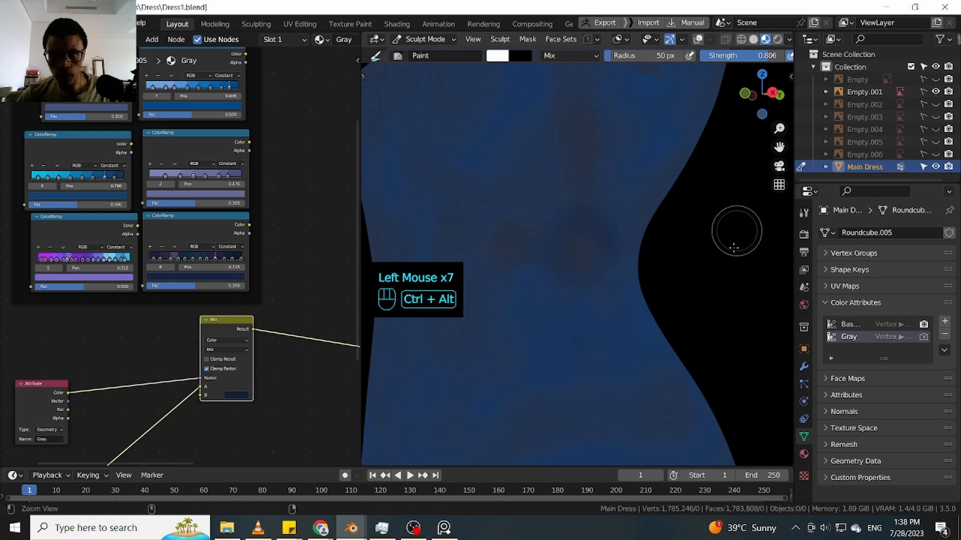
# Extend the dark dabs from the side of the waist onto the lower front waist
pyautogui.keyDown('ctrl'); pyautogui.moveTo(729, 229); pyautogui.dragTo(696, 292, button='middle'); pyautogui.keyUp('ctrl')
pyautogui.keyDown('shift'); pyautogui.moveTo(660, 200); pyautogui.dragTo(647, 312, button='middle'); pyautogui.keyUp('shift')
pyautogui.moveTo(641, 280)
pyautogui.mouseDown(button='middle')
pyautogui.moveTo(616, 266)
pyautogui.moveTo(722, 277)
pyautogui.moveTo(736, 255)
pyautogui.moveTo(692, 237)
pyautogui.moveTo(644, 257)
pyautogui.moveTo(616, 301)
pyautogui.moveTo(686, 299)
pyautogui.moveTo(676, 287)
pyautogui.mouseUp(button='middle')
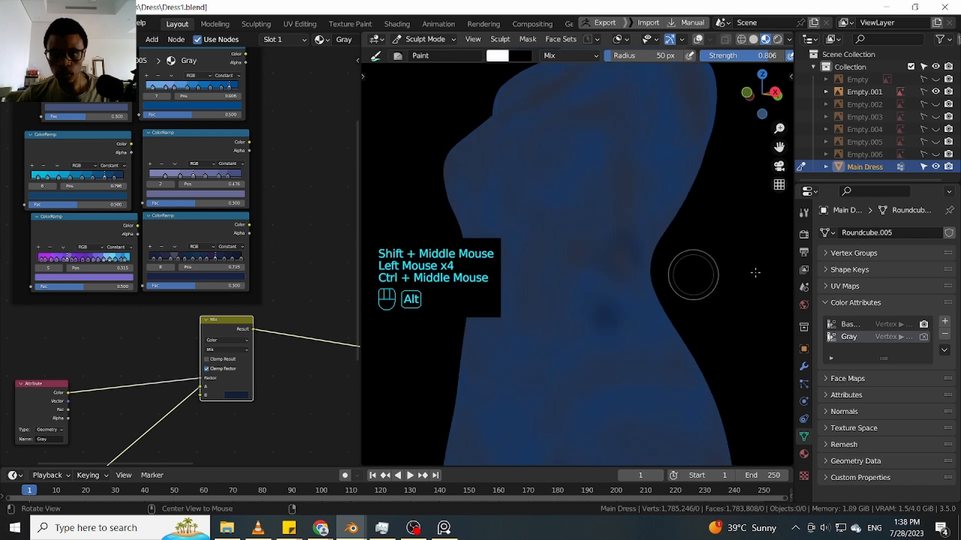
pyautogui.keyDown('alt'); pyautogui.moveTo(722, 270); pyautogui.dragTo(681, 281, button='middle'); pyautogui.keyUp('alt')
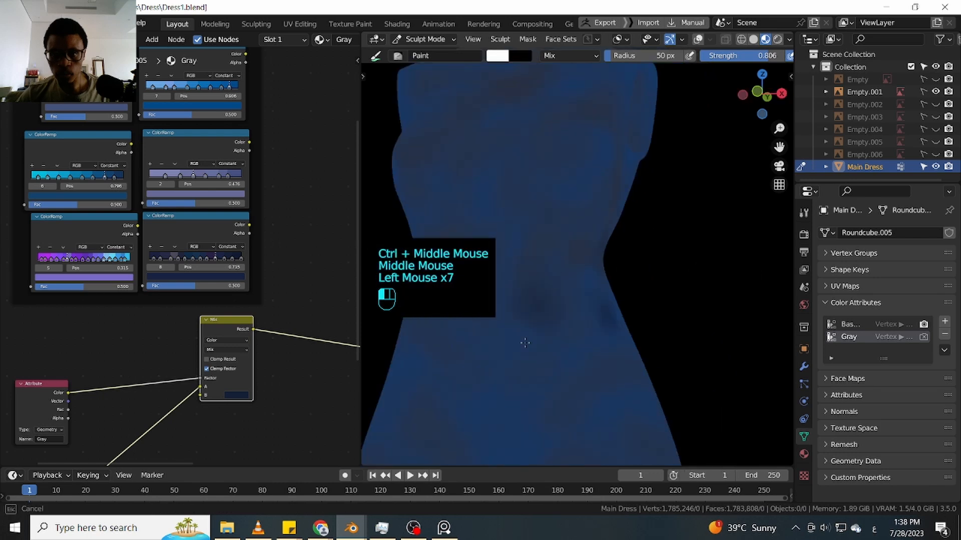
pyautogui.moveTo(522, 343); pyautogui.dragTo(533, 348)
# Paint dark patches over the front midriff and up across the center of the bust
pyautogui.keyDown('shift'); pyautogui.moveTo(573, 327); pyautogui.dragTo(636, 347, button='middle'); pyautogui.keyUp('shift')
pyautogui.click(571, 226)
pyautogui.click(571, 227)
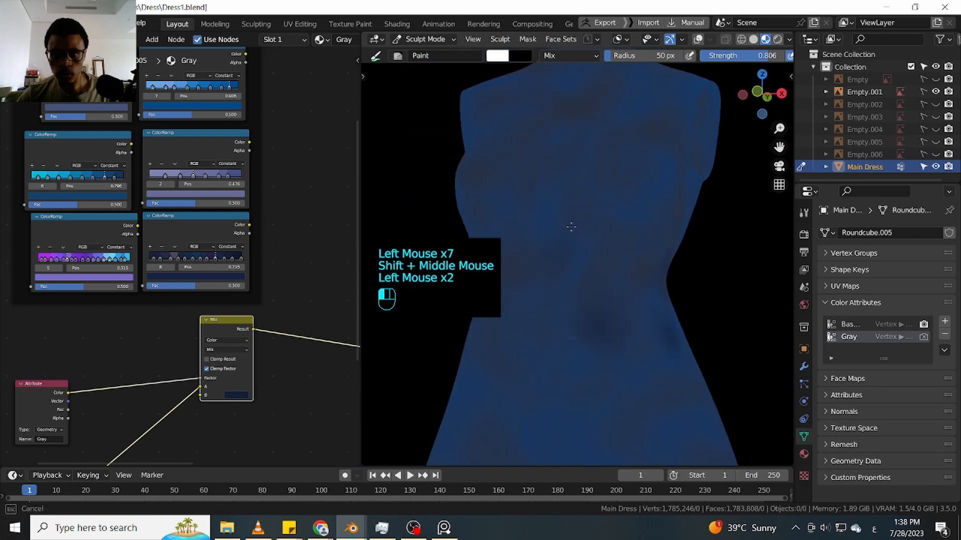
pyautogui.moveTo(556, 220); pyautogui.dragTo(564, 239)
pyautogui.moveTo(591, 232); pyautogui.dragTo(595, 226)
pyautogui.moveTo(575, 200); pyautogui.dragTo(586, 223)
pyautogui.moveTo(574, 195); pyautogui.dragTo(583, 215)
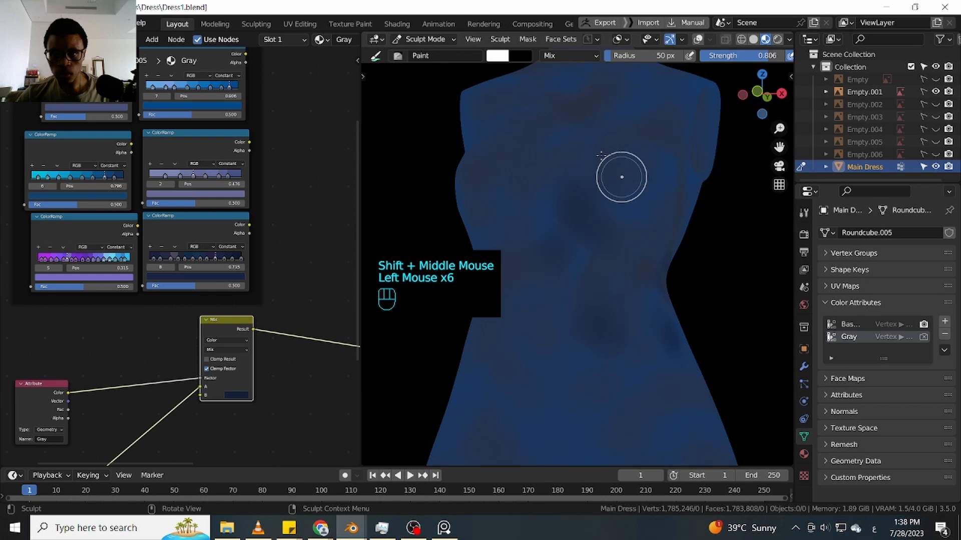
pyautogui.moveTo(621, 177); pyautogui.dragTo(602, 157)
pyautogui.moveTo(616, 175); pyautogui.dragTo(603, 165)
pyautogui.moveTo(620, 177); pyautogui.dragTo(607, 168)
# Darken the upper front of the bodice with overlapping paint dabs and short strokes
pyautogui.keyDown('ctrl'); pyautogui.moveTo(739, 196); pyautogui.dragTo(717, 218, button='middle'); pyautogui.keyUp('ctrl')
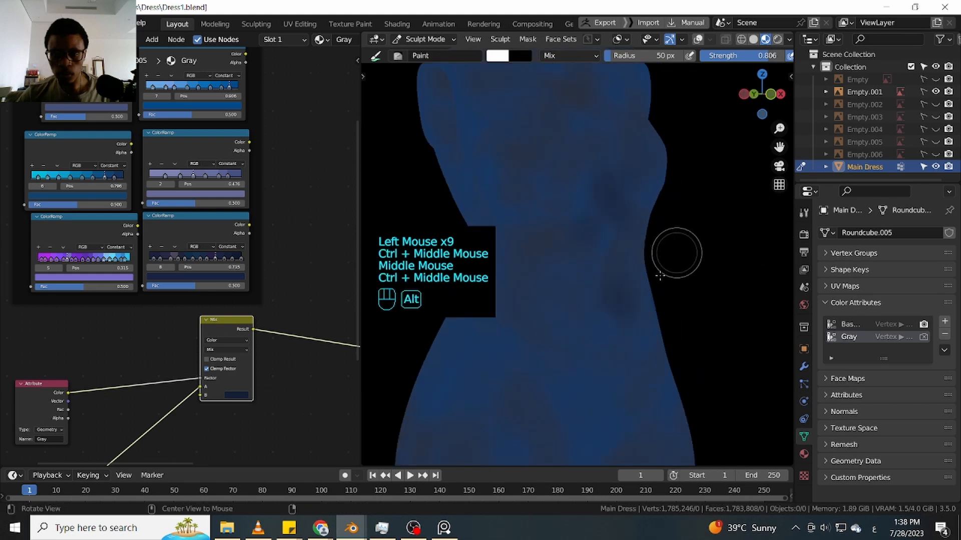
pyautogui.keyDown('shift'); pyautogui.moveTo(661, 275); pyautogui.dragTo(714, 203, button='middle'); pyautogui.keyUp('shift')
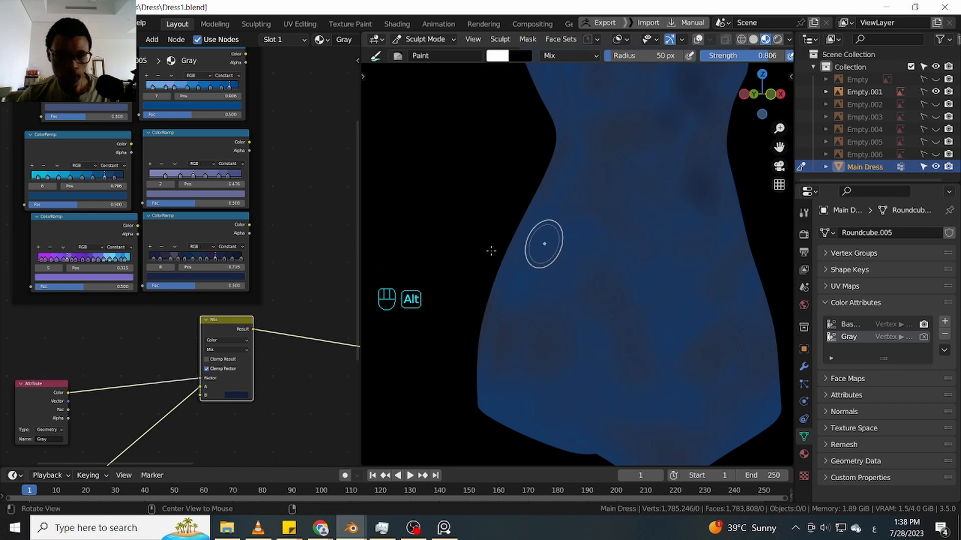
pyautogui.hotkey('shift', 'alt')
pyautogui.moveTo(257, 418)
pyautogui.keyDown('shift'); pyautogui.mouseDown(button='middle')
pyautogui.moveTo(293, 335)
pyautogui.moveTo(249, 381)
pyautogui.moveTo(235, 441)
pyautogui.mouseUp(button='middle'); pyautogui.keyUp('shift')
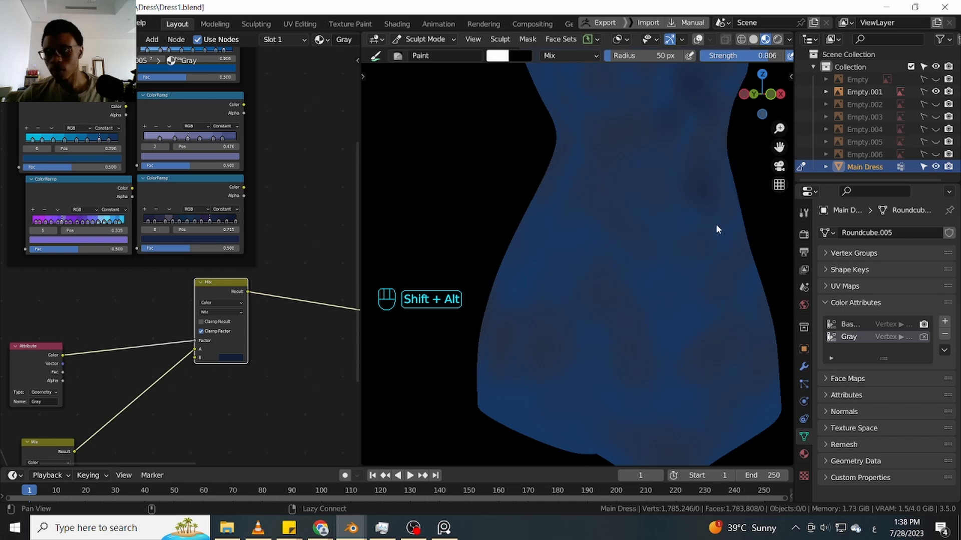
pyautogui.moveTo(715, 229)
pyautogui.keyDown('shift'); pyautogui.mouseDown(button='middle')
pyautogui.moveTo(668, 273)
pyautogui.moveTo(694, 254)
pyautogui.mouseUp(button='middle'); pyautogui.keyUp('shift')
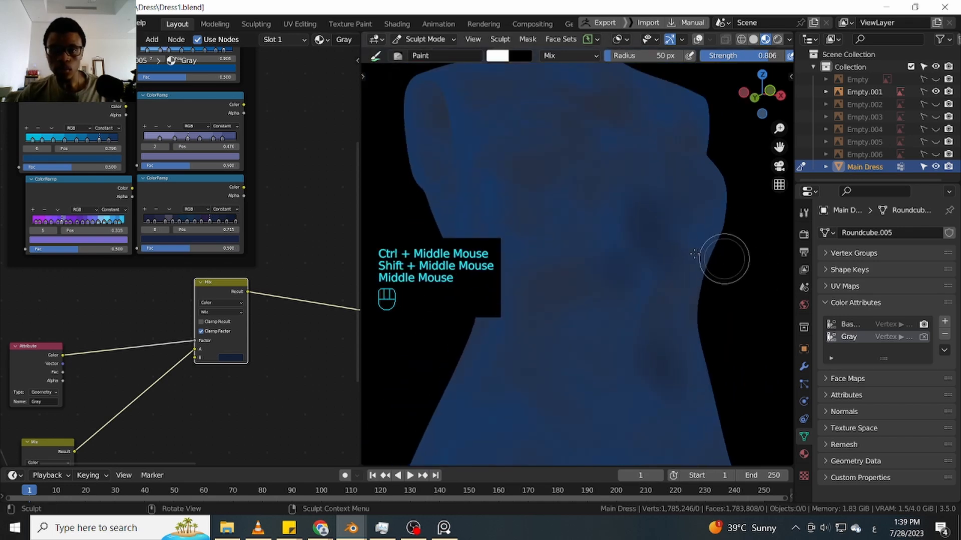
pyautogui.doubleClick(510, 174)
pyautogui.click(552, 166)
pyautogui.moveTo(560, 159); pyautogui.dragTo(734, 240, button='middle')
pyautogui.moveTo(563, 160); pyautogui.dragTo(561, 182)
pyautogui.moveTo(562, 182)
pyautogui.mouseDown()
pyautogui.moveTo(570, 201)
pyautogui.moveTo(550, 167)
pyautogui.mouseUp()
pyautogui.moveTo(550, 167)
pyautogui.mouseDown()
pyautogui.moveTo(561, 158)
pyautogui.moveTo(616, 180)
pyautogui.moveTo(605, 175)
pyautogui.mouseUp()
pyautogui.moveTo(605, 175)
pyautogui.mouseDown()
pyautogui.moveTo(593, 184)
pyautogui.moveTo(581, 173)
pyautogui.mouseUp()
pyautogui.moveTo(581, 173); pyautogui.dragTo(587, 181)
pyautogui.moveTo(586, 181); pyautogui.dragTo(543, 165)
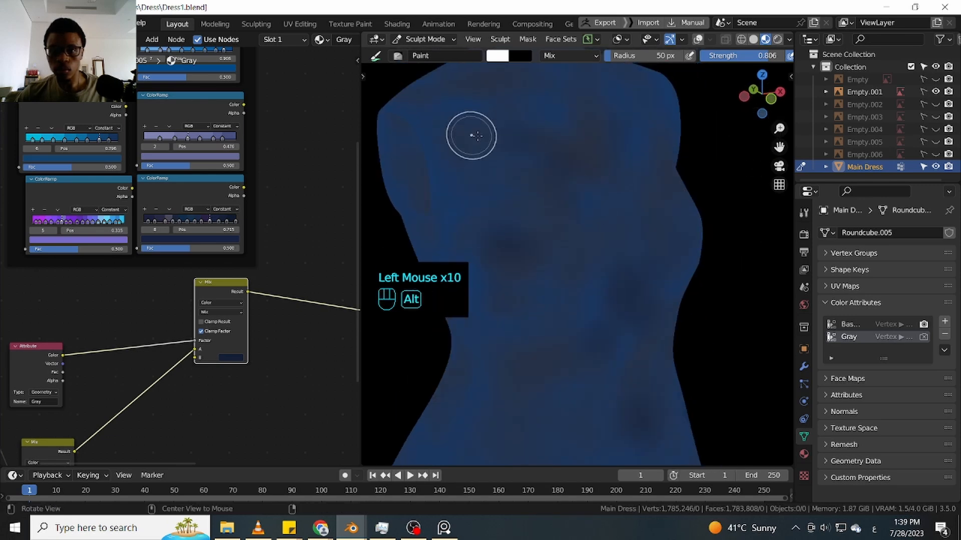
# Paint soft dark patches along the shoulder edge and the upper chest
pyautogui.moveTo(472, 135); pyautogui.dragTo(465, 131, button='middle')
pyautogui.moveTo(463, 135)
pyautogui.mouseDown()
pyautogui.moveTo(459, 146)
pyautogui.moveTo(445, 125)
pyautogui.mouseUp()
pyautogui.moveTo(443, 120); pyautogui.dragTo(428, 107)
pyautogui.click(509, 94)
pyautogui.click(520, 100)
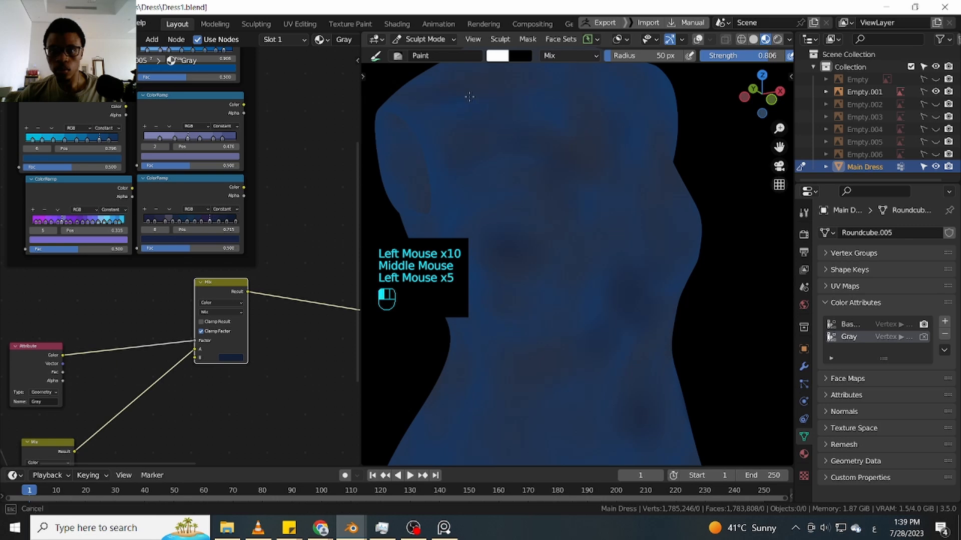
pyautogui.click(540, 107)
# Paint dark strokes across the front chest, past the armhole edge and down to the midriff
pyautogui.keyDown('alt'); pyautogui.moveTo(686, 107); pyautogui.dragTo(612, 133, button='middle'); pyautogui.keyUp('alt')
pyautogui.click(612, 134)
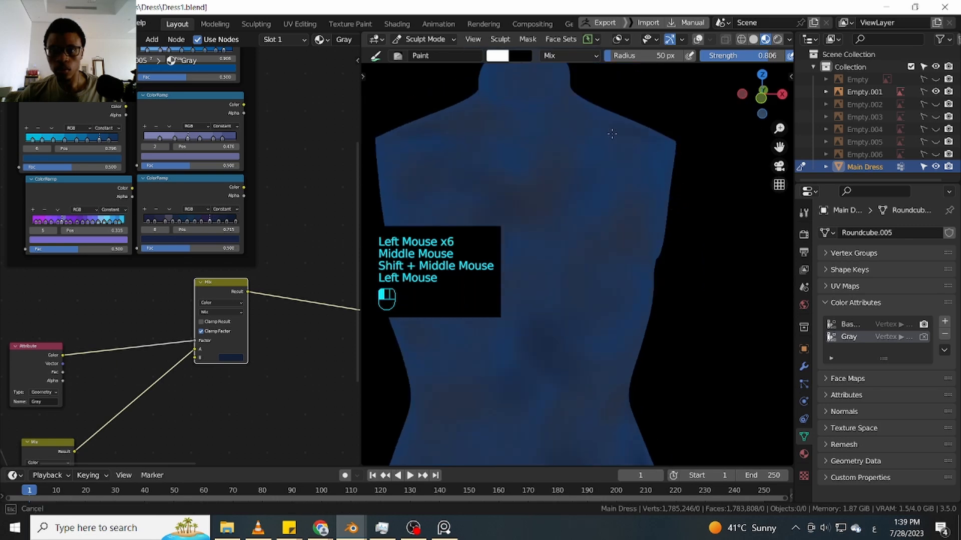
pyautogui.moveTo(573, 180); pyautogui.dragTo(566, 162)
pyautogui.moveTo(563, 152); pyautogui.dragTo(571, 145)
pyautogui.moveTo(573, 142)
pyautogui.mouseDown()
pyautogui.moveTo(620, 144)
pyautogui.moveTo(633, 163)
pyautogui.mouseUp()
pyautogui.moveTo(641, 177); pyautogui.dragTo(645, 195)
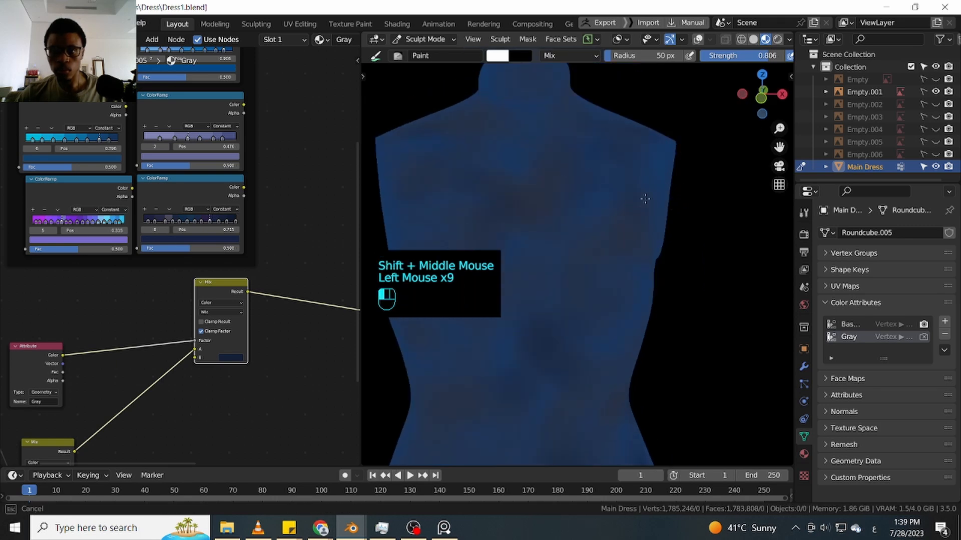
pyautogui.moveTo(610, 233); pyautogui.dragTo(579, 262)
pyautogui.moveTo(573, 280); pyautogui.dragTo(562, 301)
pyautogui.moveTo(612, 223)
pyautogui.mouseDown()
pyautogui.moveTo(644, 223)
pyautogui.moveTo(706, 261)
pyautogui.mouseUp()
# Add dark strokes to the side of the bust from a side angle
pyautogui.moveTo(725, 260)
pyautogui.mouseDown(button='middle')
pyautogui.moveTo(677, 230)
pyautogui.moveTo(706, 173)
pyautogui.mouseUp(button='middle')
pyautogui.moveTo(579, 200); pyautogui.dragTo(557, 235)
pyautogui.moveTo(554, 244); pyautogui.dragTo(549, 260)
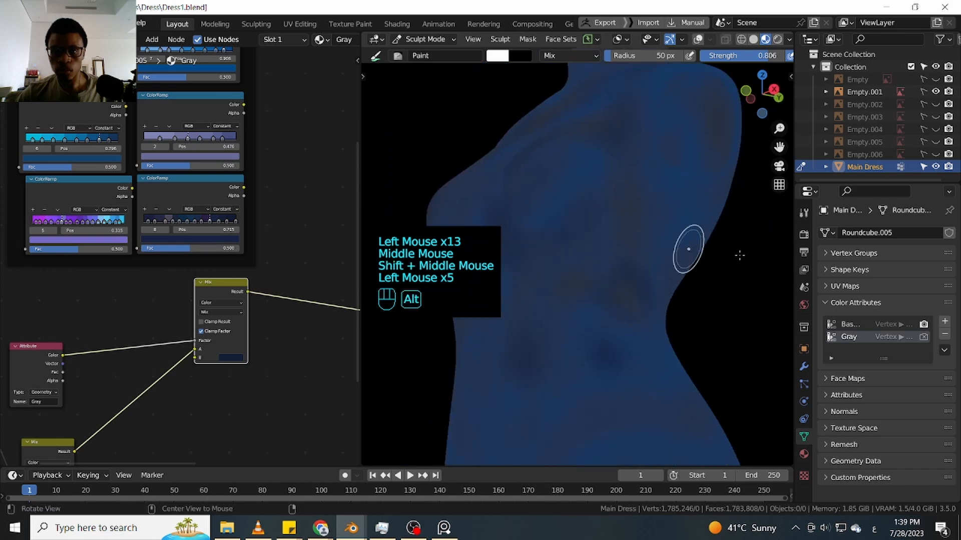
# Paint a dark diagonal patch across the front waist toward the opposite side
pyautogui.moveTo(739, 255); pyautogui.dragTo(670, 265, button='middle')
pyautogui.keyDown('shift'); pyautogui.moveTo(675, 267); pyautogui.dragTo(744, 223, button='middle'); pyautogui.keyUp('shift')
pyautogui.moveTo(451, 220)
pyautogui.mouseDown(button='middle')
pyautogui.moveTo(538, 232)
pyautogui.moveTo(525, 215)
pyautogui.mouseUp(button='middle')
pyautogui.moveTo(545, 235); pyautogui.dragTo(599, 293)
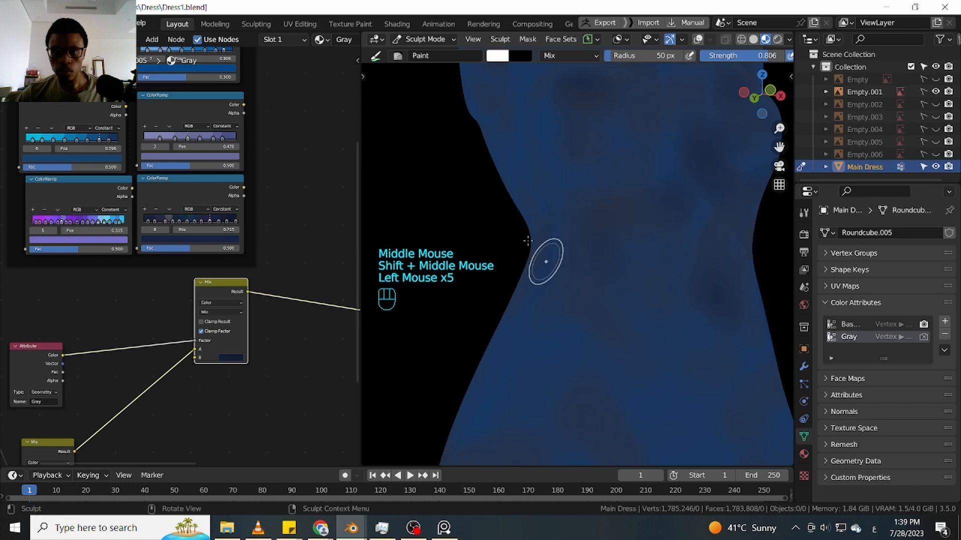
# Paint a row of short dark strokes along the opposite side of the waist
pyautogui.moveTo(519, 177)
pyautogui.mouseDown(button='middle')
pyautogui.moveTo(446, 185)
pyautogui.moveTo(465, 268)
pyautogui.mouseUp(button='middle')
pyautogui.moveTo(542, 215); pyautogui.dragTo(565, 212)
pyautogui.moveTo(549, 309); pyautogui.dragTo(571, 313)
pyautogui.moveTo(590, 310); pyautogui.dragTo(610, 313)
pyautogui.moveTo(635, 300); pyautogui.dragTo(652, 307)
# Paint dark patches on the dress's side between the waist and the hip
pyautogui.keyDown('shift'); pyautogui.moveTo(706, 332); pyautogui.dragTo(736, 182, button='middle'); pyautogui.keyUp('shift')
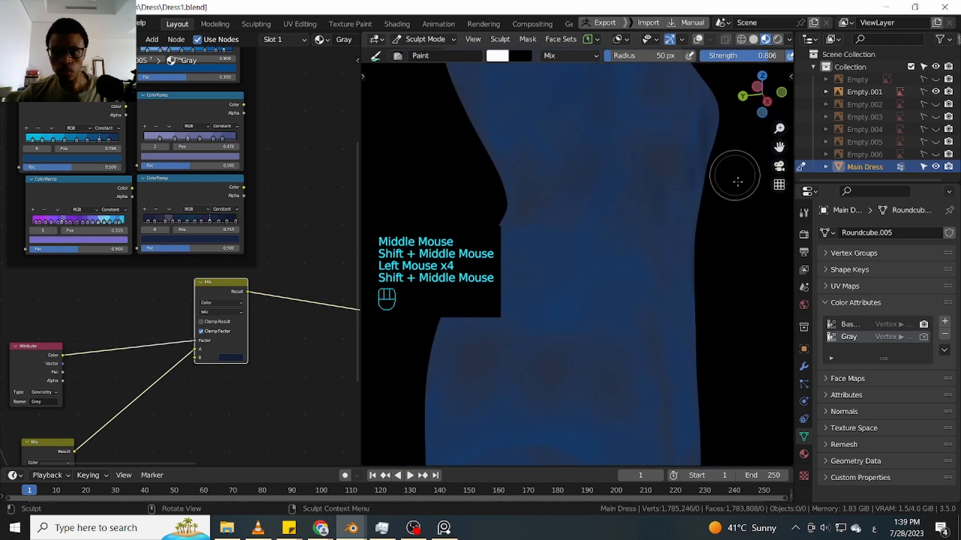
pyautogui.moveTo(742, 227); pyautogui.dragTo(740, 221, button='middle')
pyautogui.moveTo(554, 223); pyautogui.dragTo(563, 229)
pyautogui.moveTo(549, 230); pyautogui.dragTo(557, 234)
pyautogui.moveTo(540, 234); pyautogui.dragTo(550, 239)
pyautogui.moveTo(542, 242); pyautogui.dragTo(548, 248)
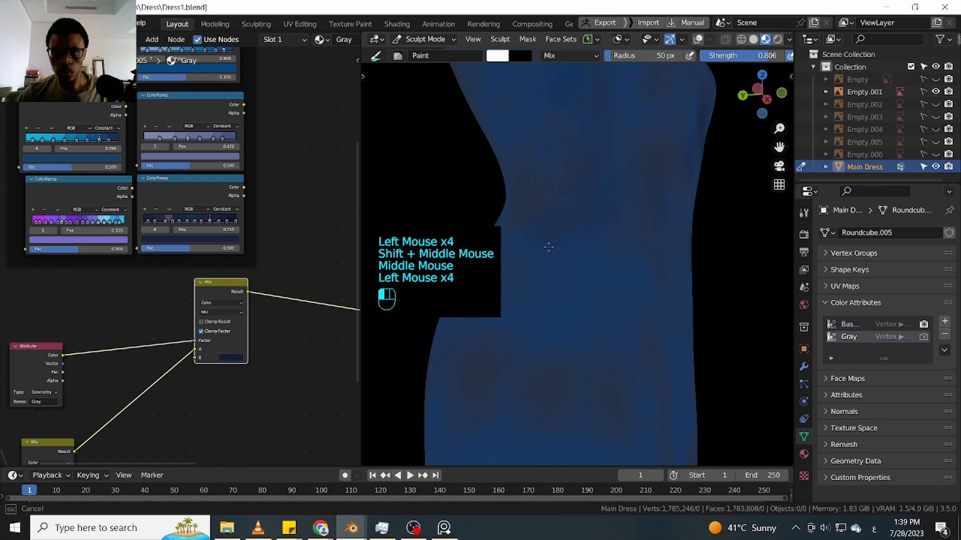
pyautogui.click(580, 243)
pyautogui.click(598, 243)
pyautogui.click(609, 243)
pyautogui.click(692, 241)
# Dab dark patches over the front of the hip below the waist
pyautogui.moveTo(695, 240)
pyautogui.keyDown('ctrl'); pyautogui.mouseDown(button='middle')
pyautogui.moveTo(731, 260)
pyautogui.moveTo(735, 241)
pyautogui.moveTo(613, 259)
pyautogui.mouseUp(button='middle'); pyautogui.keyUp('ctrl')
pyautogui.moveTo(730, 233)
pyautogui.keyDown('shift'); pyautogui.mouseDown(button='middle')
pyautogui.moveTo(607, 235)
pyautogui.moveTo(643, 215)
pyautogui.mouseUp(button='middle'); pyautogui.keyUp('shift')
pyautogui.click(542, 254)
pyautogui.click(545, 262)
pyautogui.click(549, 273)
pyautogui.click(551, 283)
pyautogui.click(552, 283)
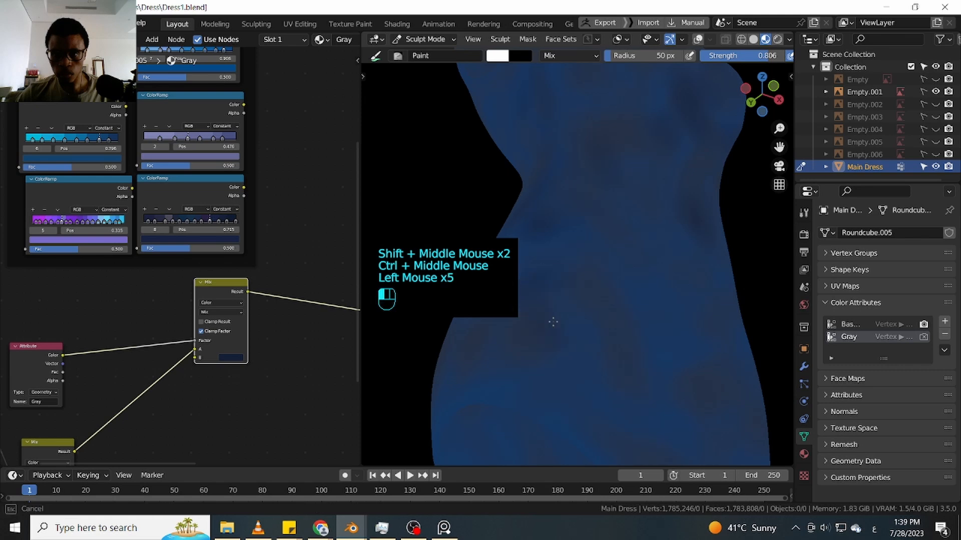
pyautogui.click(565, 270)
pyautogui.click(583, 242)
pyautogui.click(674, 257)
pyautogui.click(673, 257)
# Darken the side of the hip with a cluster of paint dabs
pyautogui.keyDown('ctrl'); pyautogui.moveTo(674, 257); pyautogui.dragTo(575, 295, button='middle'); pyautogui.keyUp('ctrl')
pyautogui.click(562, 300)
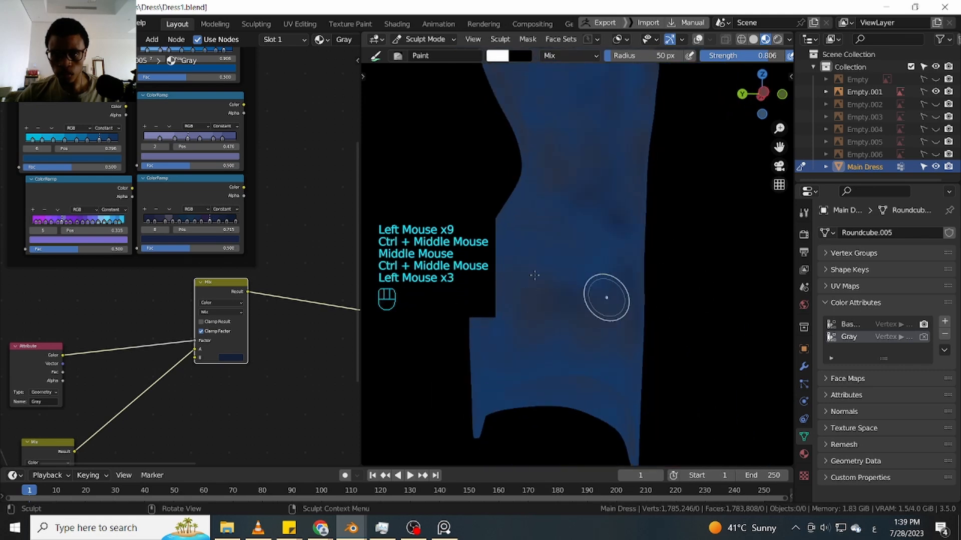
pyautogui.click(583, 263)
pyautogui.click(560, 230)
pyautogui.click(552, 255)
# Paint dark patches across the lower side of the skirt
pyautogui.moveTo(551, 262)
pyautogui.mouseDown(button='middle')
pyautogui.moveTo(691, 225)
pyautogui.moveTo(682, 208)
pyautogui.mouseUp(button='middle')
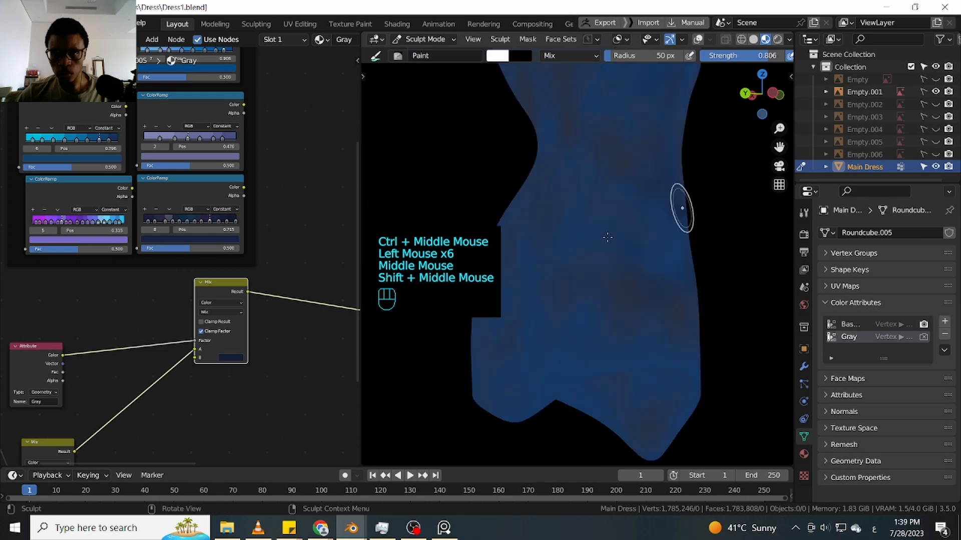
pyautogui.click(564, 306)
pyautogui.click(565, 305)
pyautogui.click(616, 325)
pyautogui.click(634, 336)
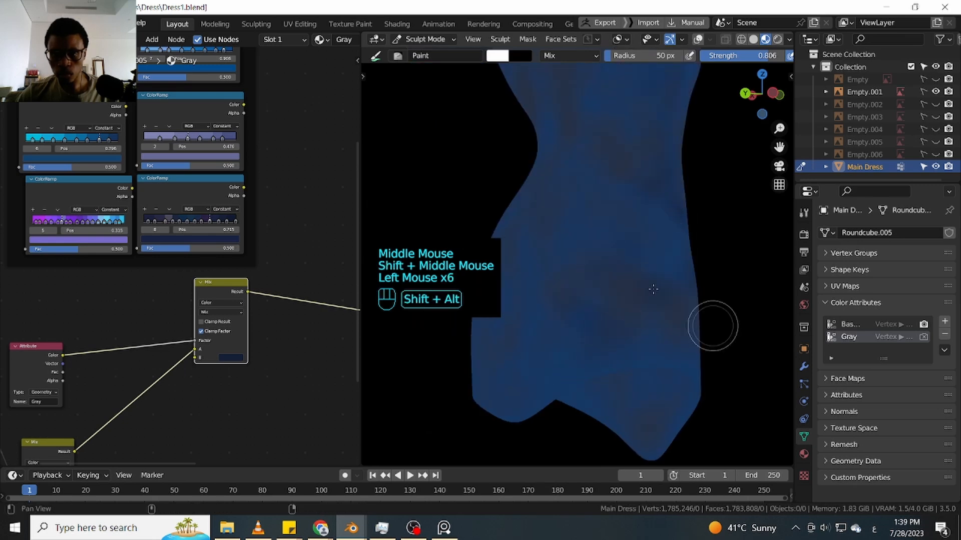
# Add dark dabs along the skirt's hem area and up its outer edge
pyautogui.keyDown('shift'); pyautogui.moveTo(708, 322); pyautogui.dragTo(554, 307, button='middle'); pyautogui.keyUp('shift')
pyautogui.click(496, 342)
pyautogui.click(509, 333)
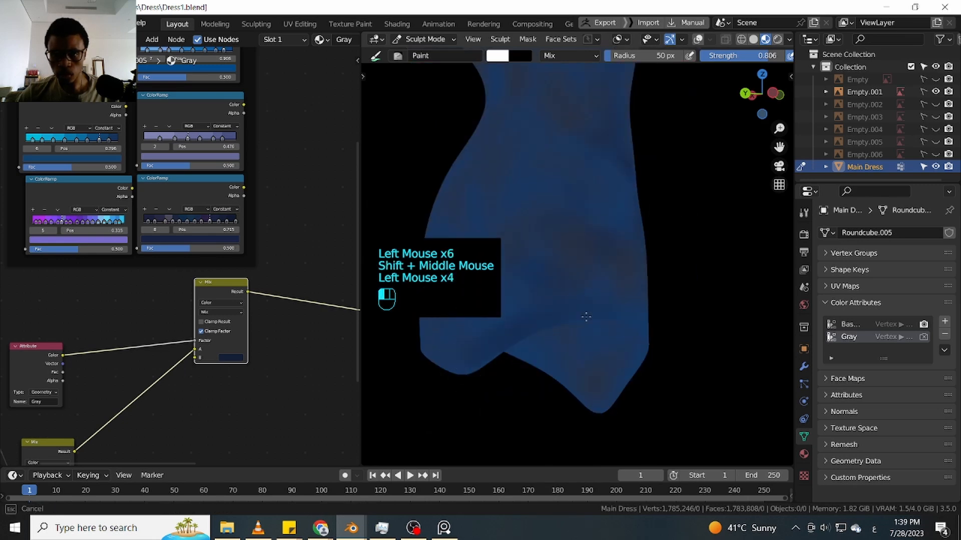
pyautogui.click(553, 312)
pyautogui.click(510, 332)
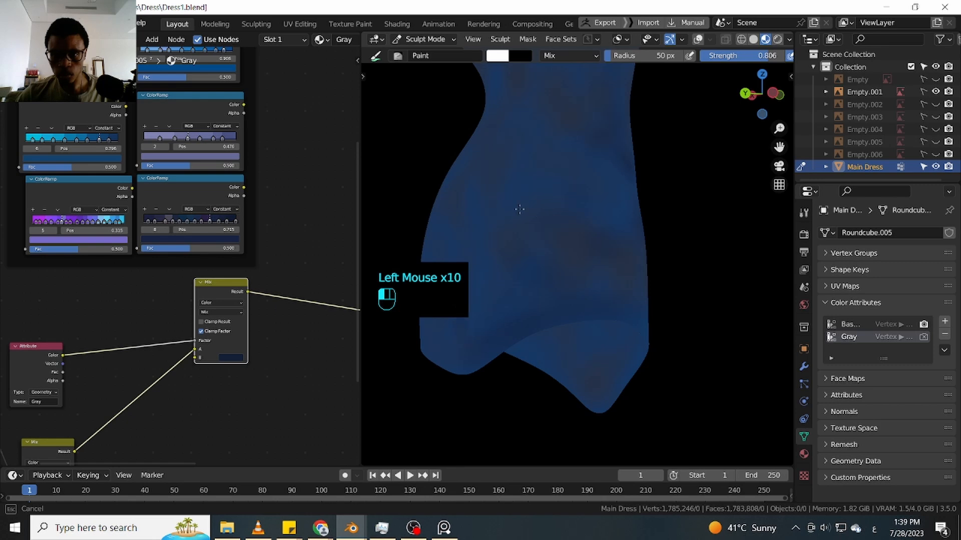
pyautogui.keyDown('shift'); pyautogui.moveTo(488, 222); pyautogui.dragTo(568, 237, button='middle'); pyautogui.keyUp('shift')
pyautogui.click(568, 238)
pyautogui.click(568, 237)
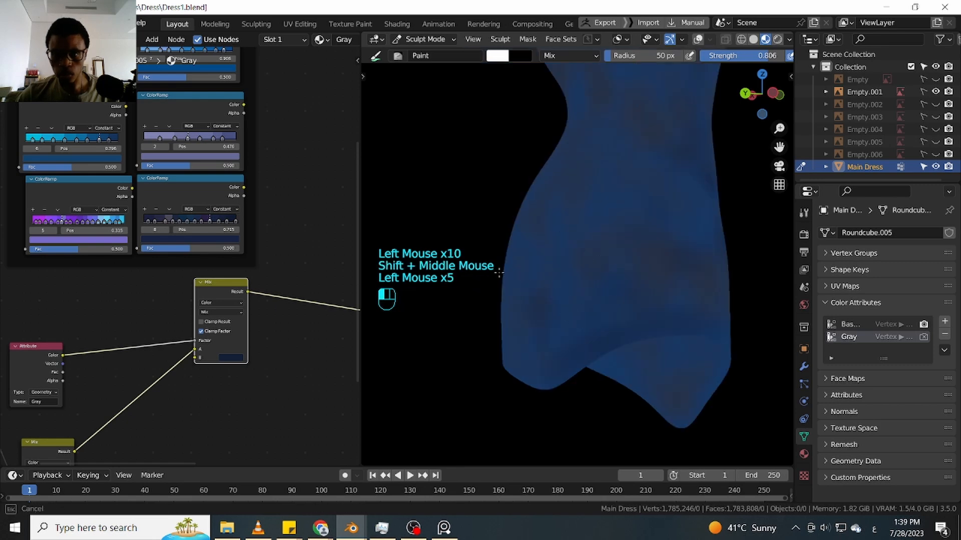
pyautogui.click(484, 258)
# Paint dark patches on the back of the skirt, from near the hem up toward the hips
pyautogui.moveTo(484, 258); pyautogui.dragTo(564, 255, button='middle')
pyautogui.keyDown('shift'); pyautogui.moveTo(505, 230); pyautogui.dragTo(573, 260, button='middle'); pyautogui.keyUp('shift')
pyautogui.click(572, 261)
pyautogui.click(573, 261)
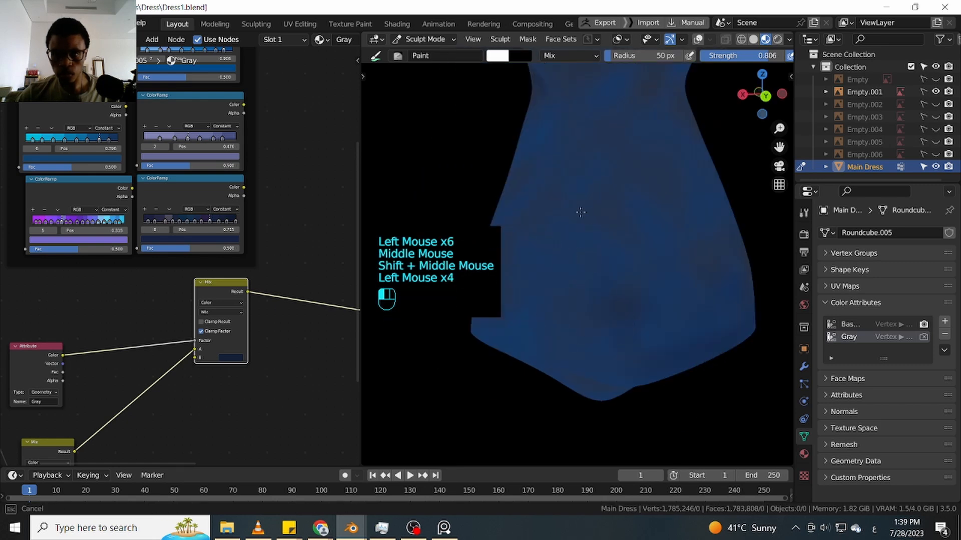
pyautogui.moveTo(618, 179); pyautogui.dragTo(684, 167)
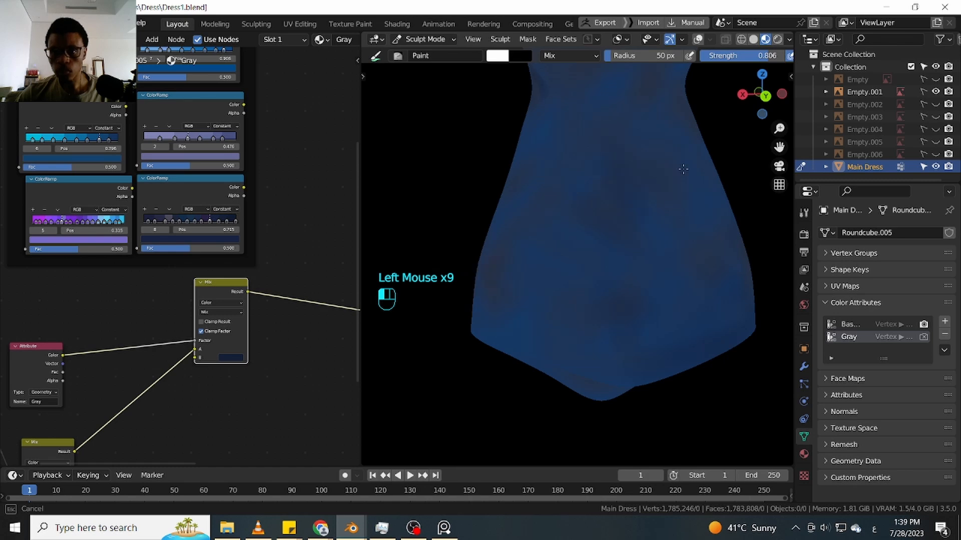
# Dab dark patches across the back of the dress at the hips and lower waist
pyautogui.keyDown('shift'); pyautogui.moveTo(699, 167); pyautogui.dragTo(713, 239, button='middle'); pyautogui.keyUp('shift')
pyautogui.click(648, 184)
pyautogui.click(663, 159)
pyautogui.click(673, 163)
pyautogui.click(681, 156)
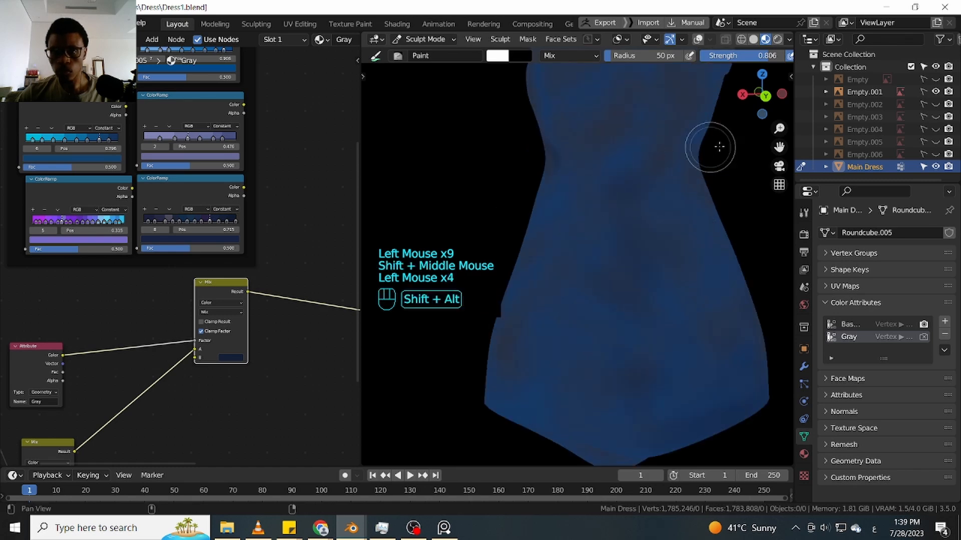
# Paint dark patches over the back waist and the lower back
pyautogui.keyDown('shift'); pyautogui.moveTo(719, 146); pyautogui.dragTo(650, 214, button='middle'); pyautogui.keyUp('shift')
pyautogui.keyDown('ctrl'); pyautogui.moveTo(651, 214); pyautogui.dragTo(646, 187, button='middle'); pyautogui.keyUp('ctrl')
pyautogui.click(578, 273)
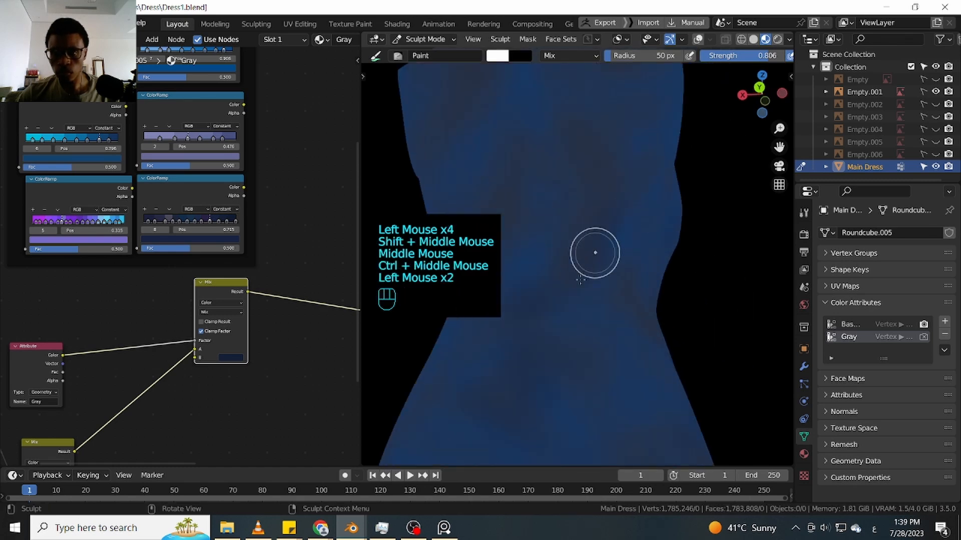
pyautogui.click(585, 220)
pyautogui.click(556, 223)
pyautogui.click(553, 221)
pyautogui.click(508, 239)
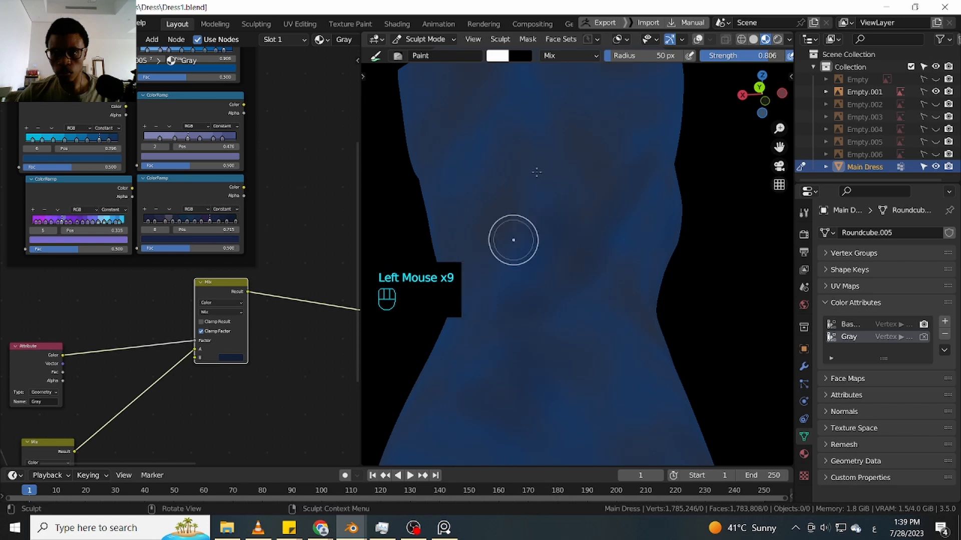
pyautogui.click(520, 215)
pyautogui.click(528, 212)
# Darken the middle of the back and the shoulder-blade area with paint strokes and dabs
pyautogui.moveTo(525, 200); pyautogui.dragTo(554, 200, button='middle')
pyautogui.moveTo(512, 174); pyautogui.dragTo(493, 215)
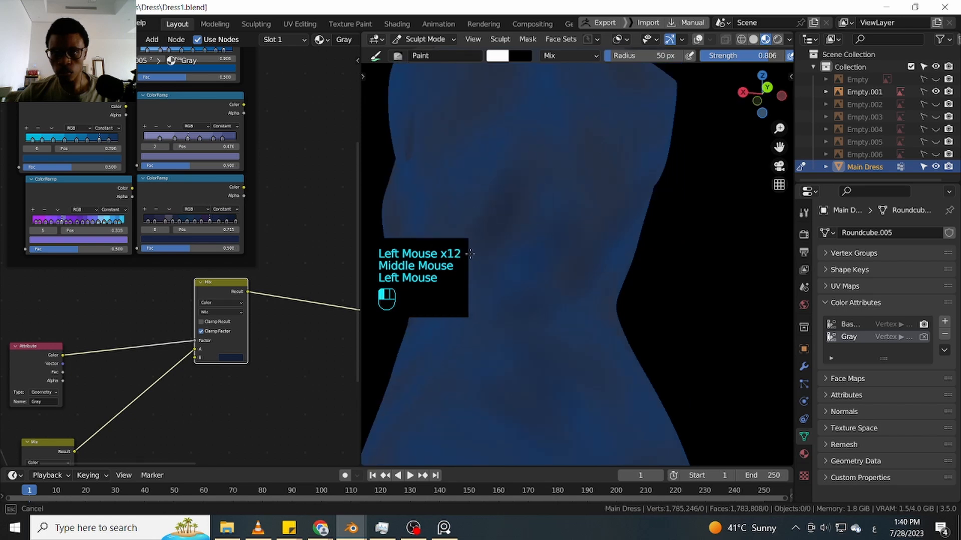
pyautogui.click(471, 255)
pyautogui.click(488, 230)
pyautogui.click(505, 211)
pyautogui.click(500, 201)
pyautogui.click(474, 201)
pyautogui.click(551, 152)
pyautogui.click(562, 147)
pyautogui.click(556, 162)
pyautogui.click(551, 178)
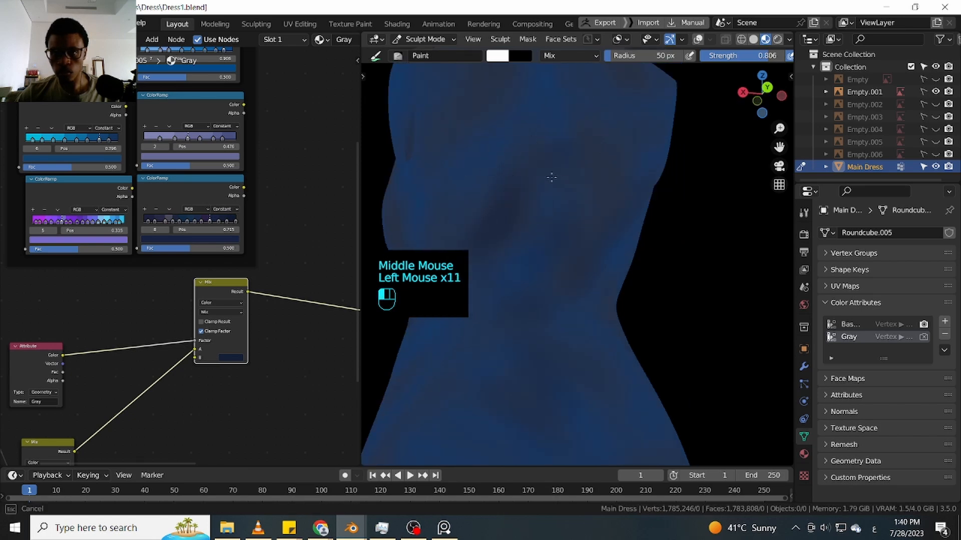
pyautogui.click(506, 169)
# Paint dark patches down the upper back and around the base of the neck
pyautogui.keyDown('ctrl'); pyautogui.moveTo(547, 132); pyautogui.dragTo(551, 221, button='middle'); pyautogui.keyUp('ctrl')
pyautogui.moveTo(507, 183); pyautogui.dragTo(475, 242)
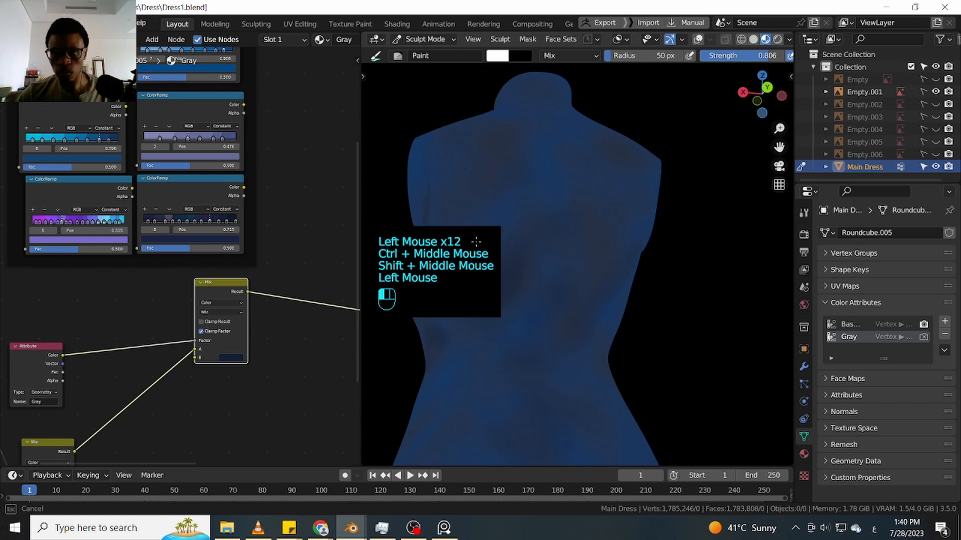
pyautogui.click(542, 160)
pyautogui.click(556, 153)
pyautogui.click(547, 122)
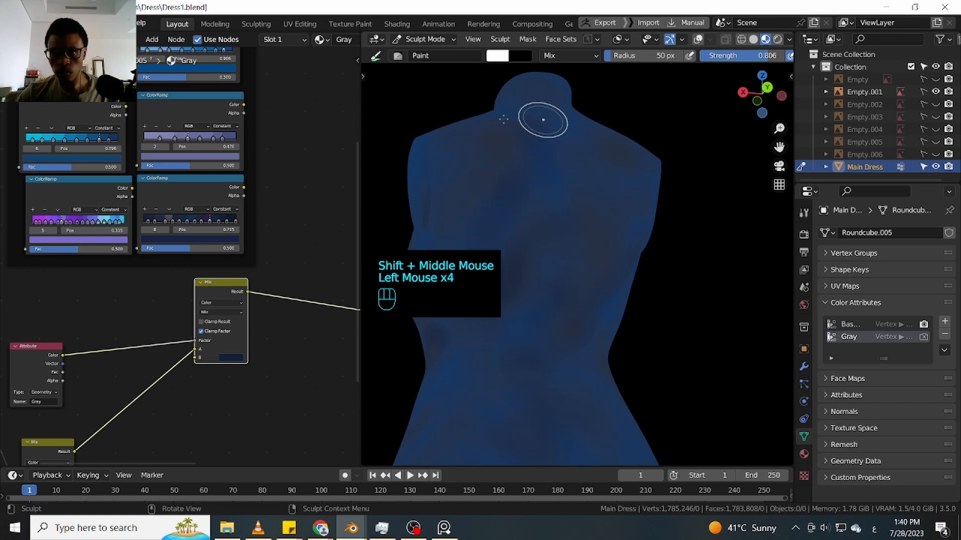
pyautogui.click(518, 122)
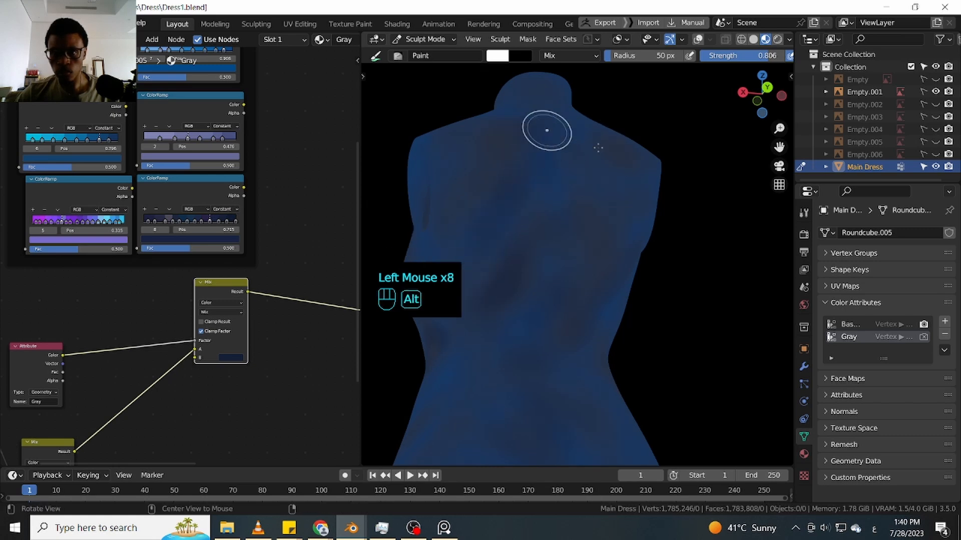
# Paint dark patches across the upper back and shoulder blade beside the armhole
pyautogui.moveTo(547, 130); pyautogui.dragTo(501, 99, button='middle')
pyautogui.click(502, 99)
pyautogui.moveTo(502, 99); pyautogui.dragTo(467, 187)
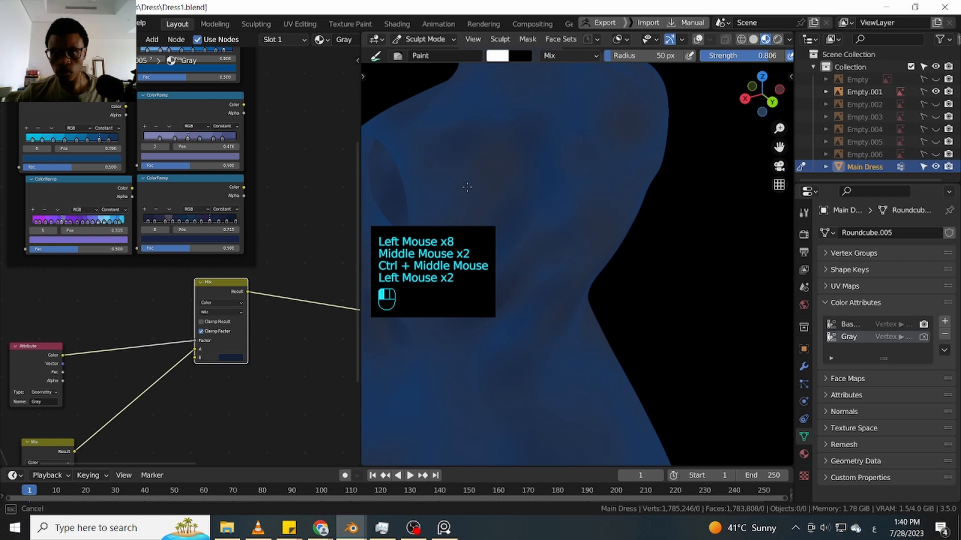
pyautogui.click(493, 151)
pyautogui.click(500, 115)
pyautogui.click(530, 110)
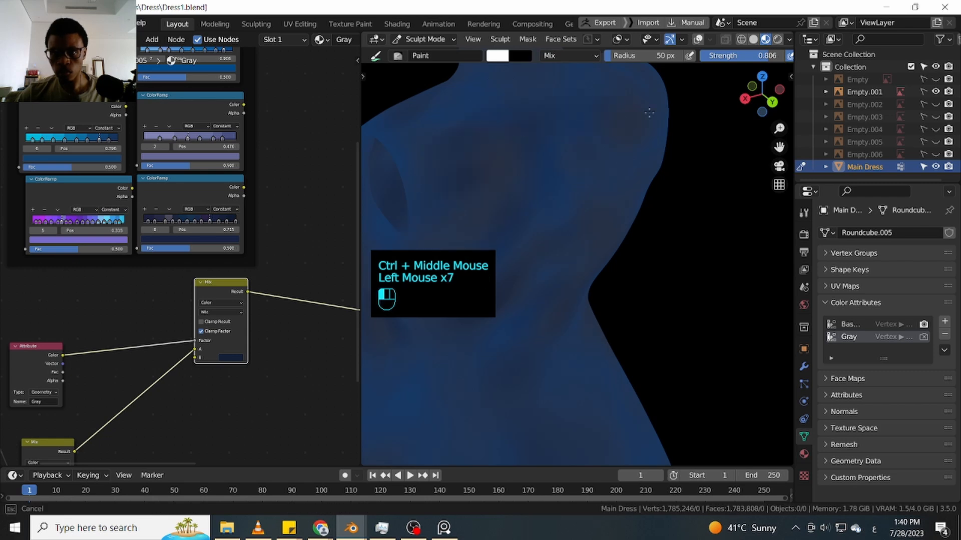
# Dab dark patches over the back of the opposite shoulder and along its outer edge
pyautogui.keyDown('shift'); pyautogui.moveTo(645, 180); pyautogui.dragTo(469, 180, button='middle'); pyautogui.keyUp('shift')
pyautogui.click(525, 209)
pyautogui.click(557, 228)
pyautogui.click(579, 217)
pyautogui.click(578, 205)
pyautogui.click(574, 189)
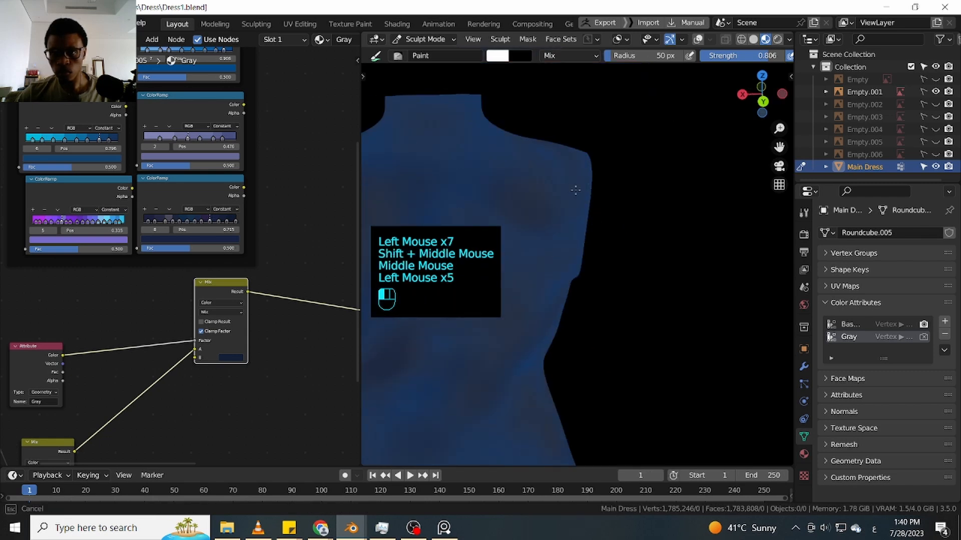
pyautogui.click(586, 185)
pyautogui.click(575, 205)
pyautogui.click(590, 153)
# Darken the back of the neck and the area where it meets the upper back
pyautogui.moveTo(560, 146)
pyautogui.keyDown('shift'); pyautogui.mouseDown(button='middle')
pyautogui.moveTo(631, 205)
pyautogui.moveTo(578, 169)
pyautogui.moveTo(532, 176)
pyautogui.mouseUp(button='middle'); pyautogui.keyUp('shift')
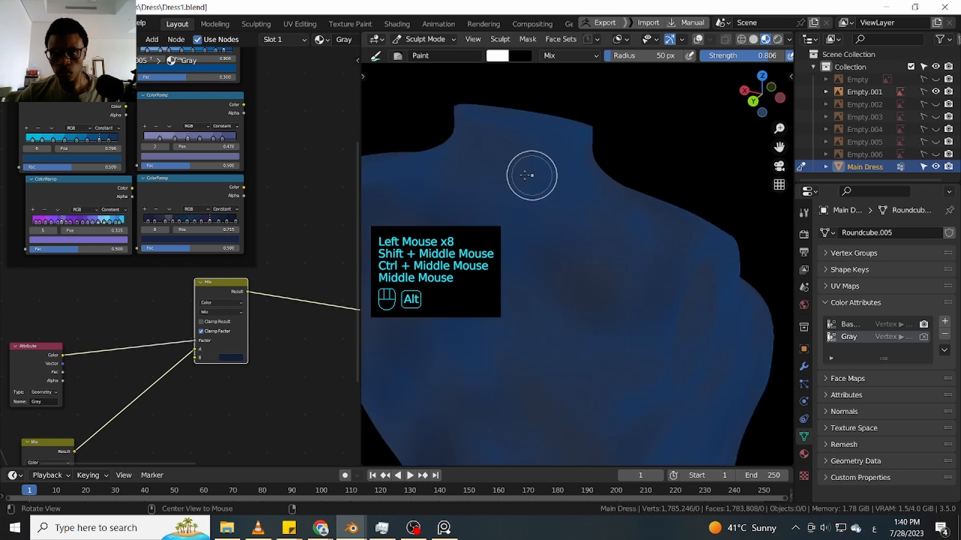
pyautogui.moveTo(554, 152); pyautogui.dragTo(577, 135)
pyautogui.click(560, 175)
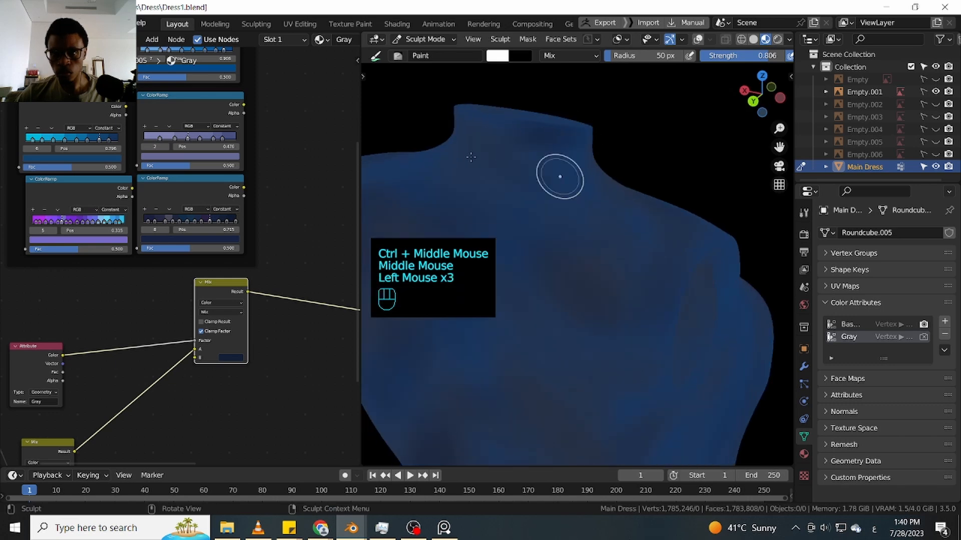
pyautogui.click(559, 165)
pyautogui.click(557, 156)
pyautogui.click(555, 153)
pyautogui.click(575, 148)
pyautogui.click(612, 143)
pyautogui.click(555, 152)
# Continue the dark patches around the side of the collar and the base of the neck
pyautogui.moveTo(612, 150); pyautogui.dragTo(573, 161, button='middle')
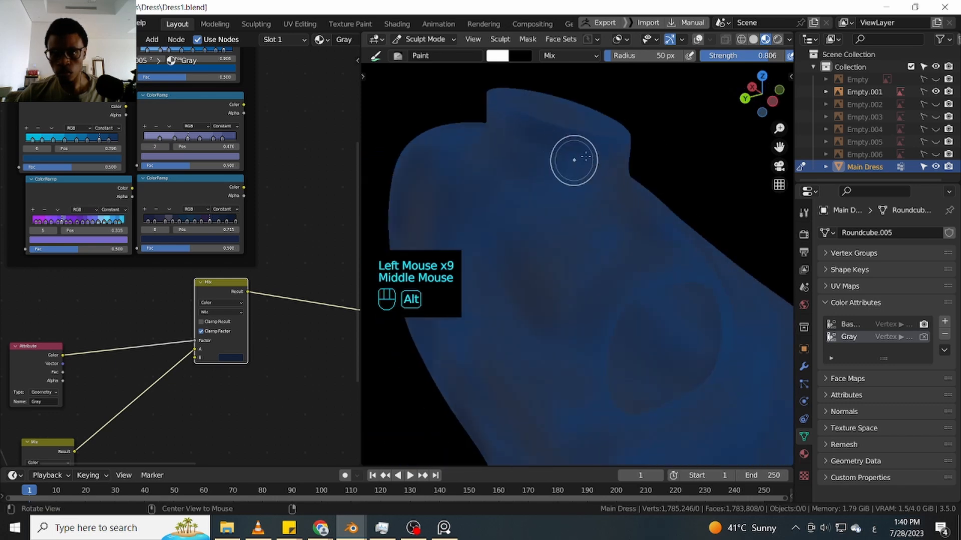
pyautogui.moveTo(655, 160); pyautogui.dragTo(532, 140, button='middle')
pyautogui.keyDown('shift'); pyautogui.moveTo(625, 168); pyautogui.dragTo(550, 158, button='middle'); pyautogui.keyUp('shift')
pyautogui.moveTo(547, 162); pyautogui.dragTo(522, 170)
pyautogui.click(557, 180)
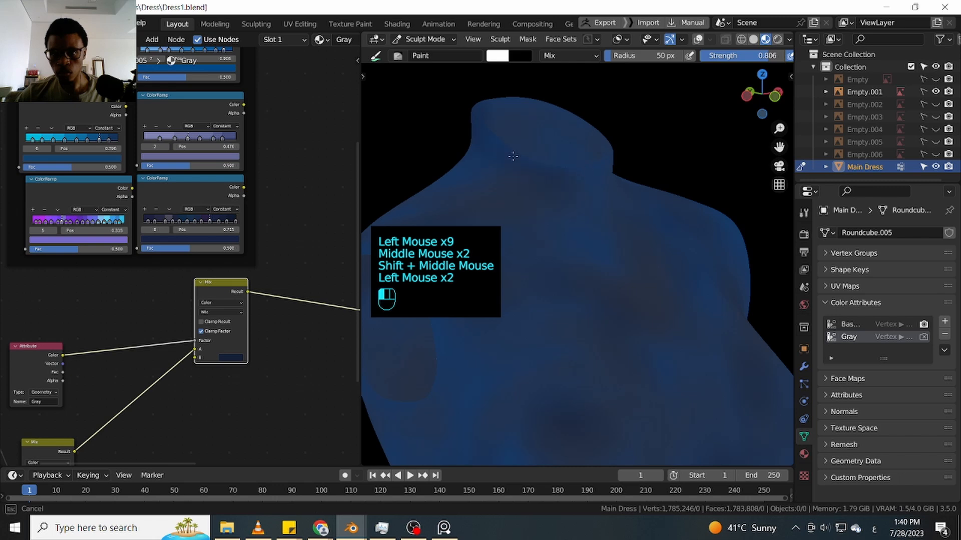
pyautogui.click(597, 156)
# Paint dark patches over the front of the hips and down the front of the skirt
pyautogui.moveTo(600, 155)
pyautogui.keyDown('ctrl'); pyautogui.mouseDown(button='middle')
pyautogui.moveTo(622, 208)
pyautogui.moveTo(553, 190)
pyautogui.moveTo(474, 202)
pyautogui.moveTo(614, 187)
pyautogui.moveTo(564, 261)
pyautogui.mouseUp(button='middle'); pyautogui.keyUp('ctrl')
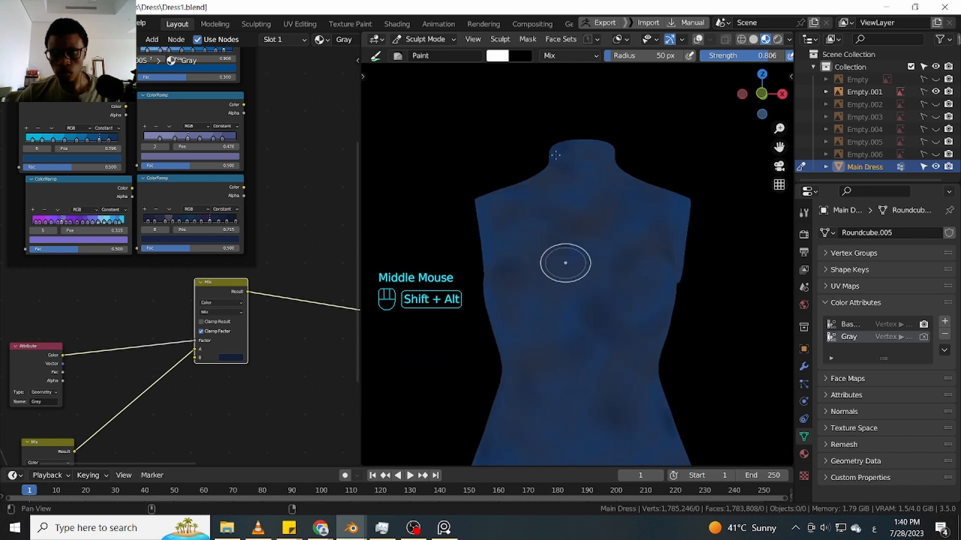
pyautogui.keyDown('shift'); pyautogui.moveTo(600, 351); pyautogui.dragTo(613, 275, button='middle'); pyautogui.keyUp('shift')
pyautogui.moveTo(625, 340)
pyautogui.keyDown('shift'); pyautogui.mouseDown(button='middle')
pyautogui.moveTo(629, 262)
pyautogui.moveTo(603, 221)
pyautogui.moveTo(561, 207)
pyautogui.mouseUp(button='middle'); pyautogui.keyUp('shift')
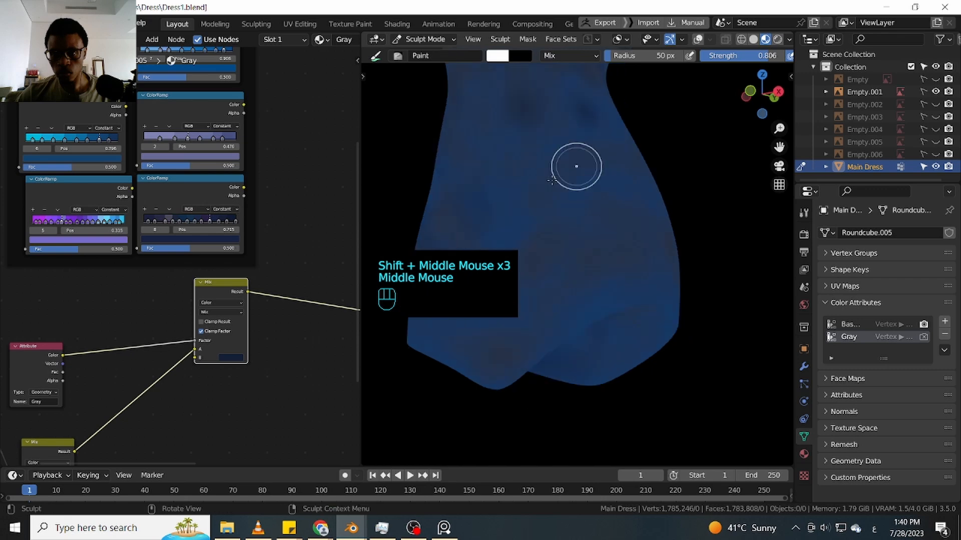
pyautogui.moveTo(575, 165); pyautogui.dragTo(540, 184)
pyautogui.moveTo(541, 184)
pyautogui.mouseDown()
pyautogui.moveTo(522, 220)
pyautogui.moveTo(542, 215)
pyautogui.mouseUp()
pyautogui.keyDown('shift'); pyautogui.moveTo(569, 203); pyautogui.dragTo(596, 198, button='middle'); pyautogui.keyUp('shift')
pyautogui.moveTo(597, 199)
pyautogui.mouseDown()
pyautogui.moveTo(600, 234)
pyautogui.moveTo(643, 232)
pyautogui.moveTo(595, 260)
pyautogui.mouseUp()
pyautogui.moveTo(580, 268); pyautogui.dragTo(548, 288)
pyautogui.moveTo(548, 288)
pyautogui.mouseDown()
pyautogui.moveTo(589, 294)
pyautogui.moveTo(571, 305)
pyautogui.mouseUp()
pyautogui.moveTo(571, 305); pyautogui.dragTo(582, 288)
pyautogui.moveTo(582, 288); pyautogui.dragTo(589, 275)
pyautogui.moveTo(520, 282); pyautogui.dragTo(503, 295)
pyautogui.moveTo(503, 295); pyautogui.dragTo(499, 315)
pyautogui.moveTo(499, 315); pyautogui.dragTo(505, 305)
# Darken the side of the hip and the skirt above the hem with short strokes
pyautogui.moveTo(671, 232); pyautogui.dragTo(574, 215, button='middle')
pyautogui.click(574, 215)
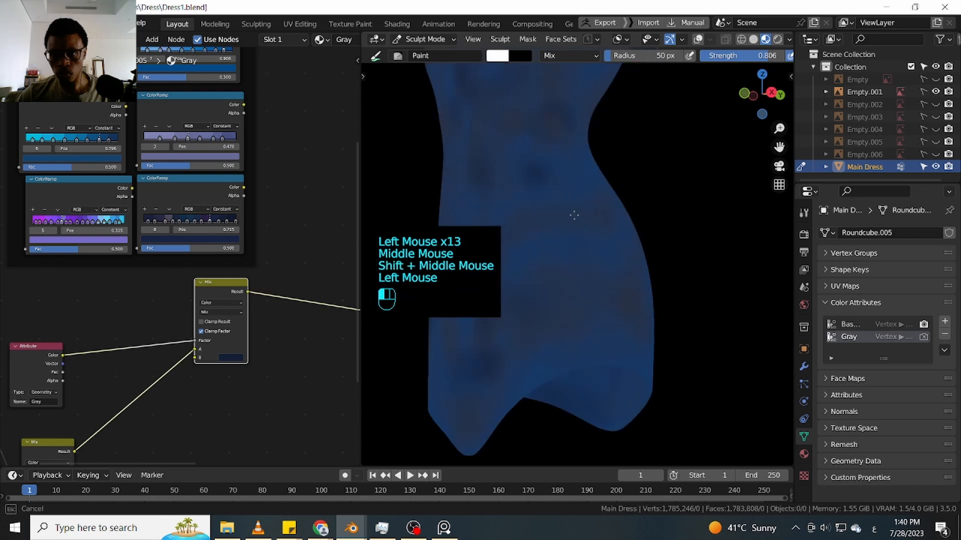
pyautogui.moveTo(618, 294); pyautogui.dragTo(598, 312)
pyautogui.moveTo(581, 319)
pyautogui.mouseDown()
pyautogui.moveTo(553, 325)
pyautogui.moveTo(595, 340)
pyautogui.mouseUp()
pyautogui.moveTo(600, 338)
pyautogui.mouseDown()
pyautogui.moveTo(579, 328)
pyautogui.moveTo(605, 310)
pyautogui.mouseUp()
# Paint dark patches from the waist down to the upper hip on the back side of the dress
pyautogui.moveTo(667, 279); pyautogui.dragTo(530, 276, button='middle')
pyautogui.moveTo(613, 233)
pyautogui.keyDown('shift'); pyautogui.mouseDown(button='middle')
pyautogui.moveTo(585, 269)
pyautogui.moveTo(571, 267)
pyautogui.mouseUp(button='middle'); pyautogui.keyUp('shift')
pyautogui.click(625, 200)
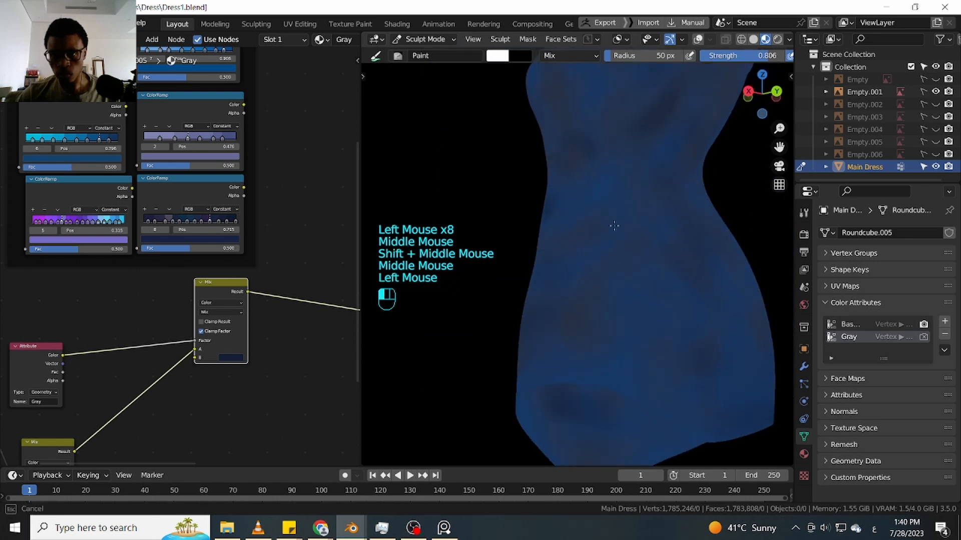
pyautogui.click(627, 200)
pyautogui.moveTo(629, 199); pyautogui.dragTo(607, 226)
pyautogui.moveTo(606, 225); pyautogui.dragTo(611, 240)
pyautogui.moveTo(613, 208); pyautogui.dragTo(615, 258)
pyautogui.click(618, 186)
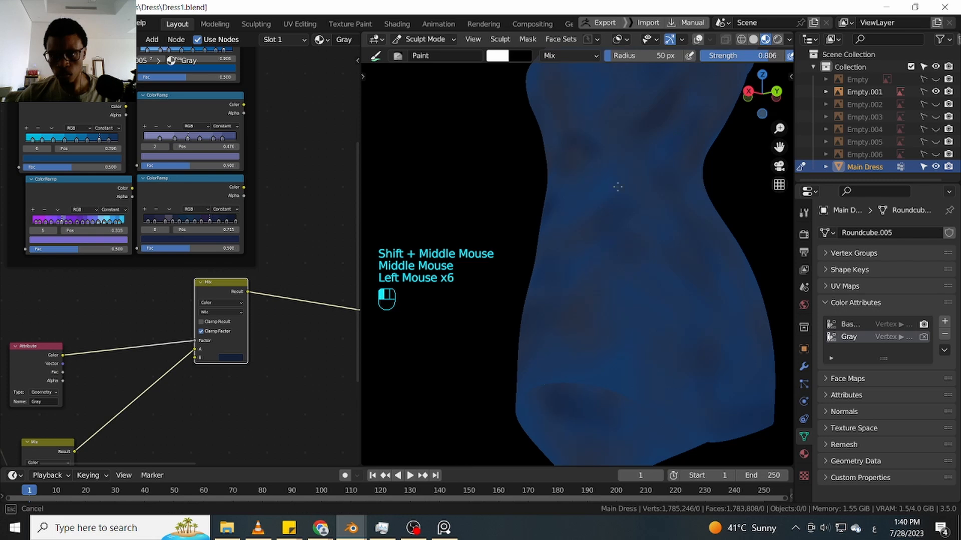
pyautogui.click(621, 180)
# Brush dark patches across the middle and lower skirt on the back side of the dress
pyautogui.moveTo(654, 290); pyautogui.dragTo(598, 295)
pyautogui.moveTo(598, 295); pyautogui.dragTo(649, 294)
pyautogui.moveTo(649, 294)
pyautogui.mouseDown()
pyautogui.moveTo(591, 314)
pyautogui.moveTo(644, 321)
pyautogui.mouseUp()
pyautogui.moveTo(610, 350); pyautogui.dragTo(595, 340)
pyautogui.click(608, 345)
pyautogui.moveTo(615, 353); pyautogui.dragTo(646, 371)
pyautogui.click(646, 371)
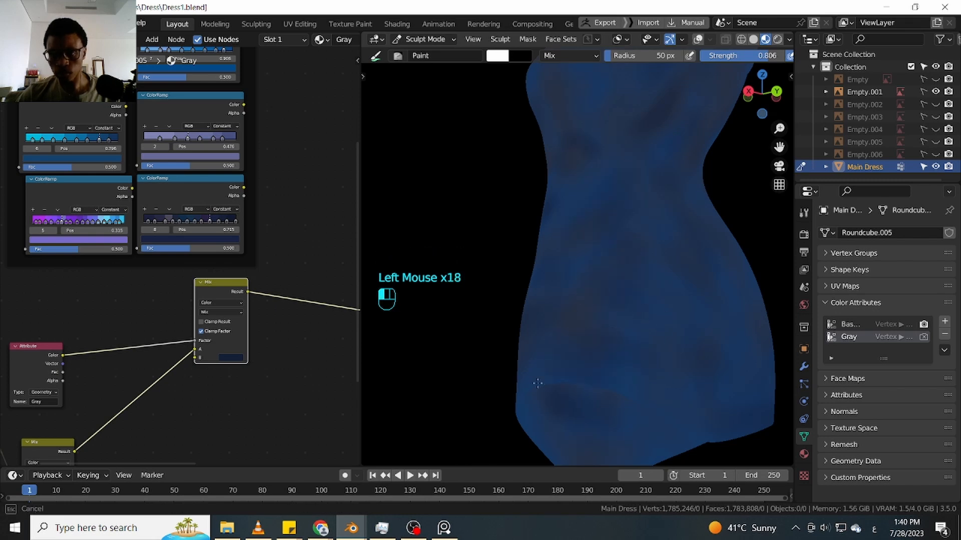
# Add a dark stroke along the side of the skirt just above the hem fold
pyautogui.moveTo(542, 317)
pyautogui.keyDown('shift'); pyautogui.mouseDown(button='middle')
pyautogui.moveTo(648, 272)
pyautogui.moveTo(511, 362)
pyautogui.mouseUp(button='middle'); pyautogui.keyUp('shift')
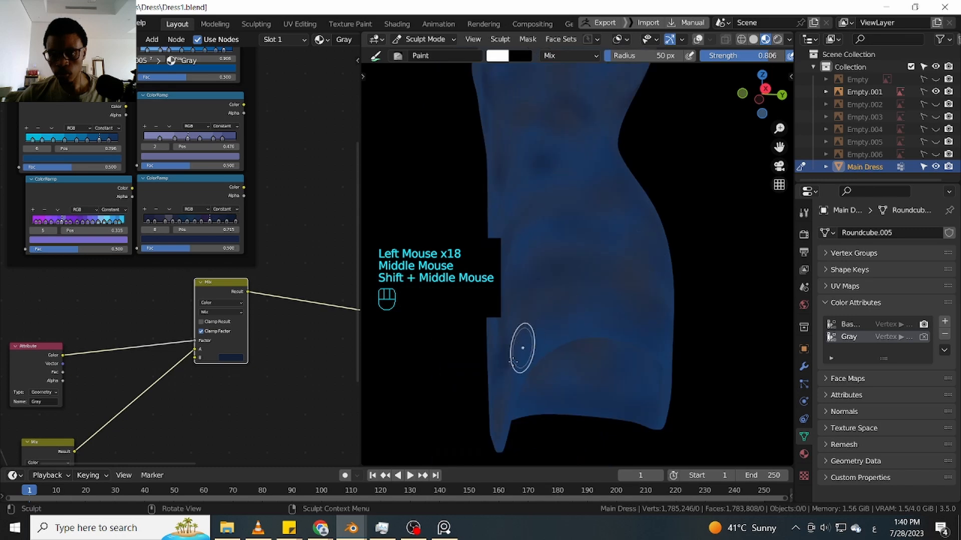
pyautogui.moveTo(540, 338); pyautogui.dragTo(620, 321)
pyautogui.moveTo(646, 250); pyautogui.dragTo(605, 268, button='middle')
pyautogui.keyDown('shift'); pyautogui.moveTo(605, 267); pyautogui.dragTo(572, 285, button='middle'); pyautogui.keyUp('shift')
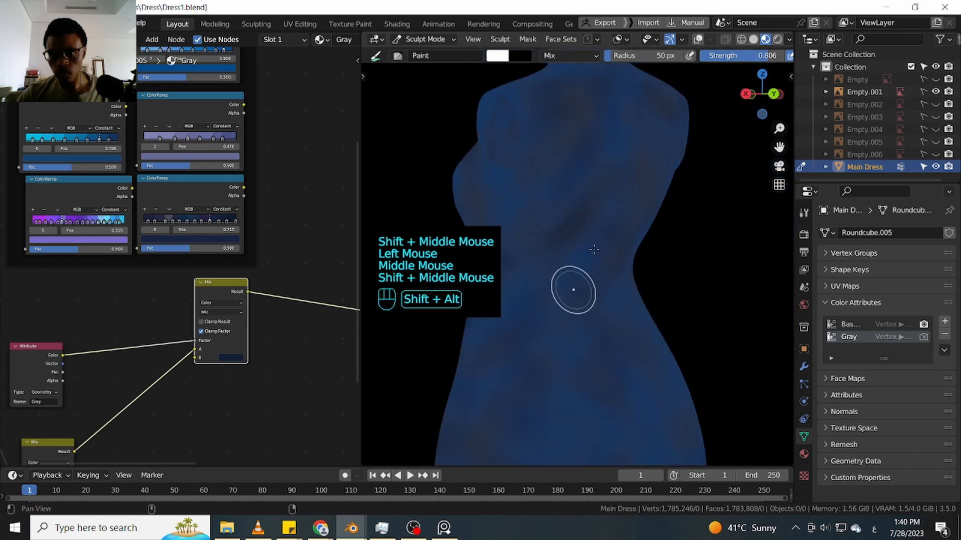
# Paint dark strokes on the shoulder around the upper edge of the armhole
pyautogui.keyDown('shift'); pyautogui.moveTo(554, 210); pyautogui.dragTo(617, 225, button='middle'); pyautogui.keyUp('shift')
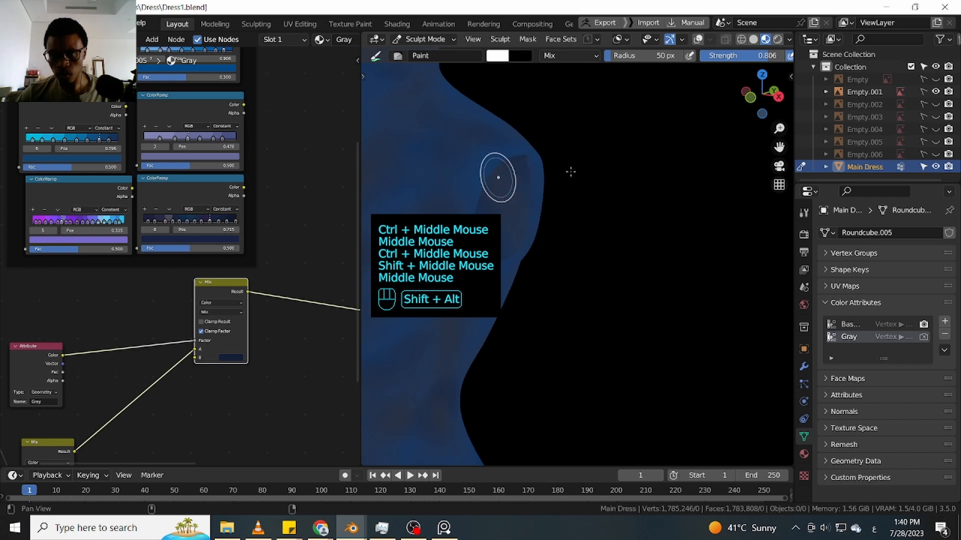
pyautogui.keyDown('shift'); pyautogui.moveTo(571, 172); pyautogui.dragTo(619, 162, button='middle'); pyautogui.keyUp('shift')
pyautogui.moveTo(598, 161); pyautogui.dragTo(573, 155)
pyautogui.moveTo(575, 155)
pyautogui.mouseDown()
pyautogui.moveTo(564, 152)
pyautogui.moveTo(572, 148)
pyautogui.mouseUp()
pyautogui.moveTo(572, 148)
pyautogui.mouseDown()
pyautogui.moveTo(611, 150)
pyautogui.moveTo(583, 157)
pyautogui.mouseUp()
pyautogui.moveTo(601, 159); pyautogui.dragTo(640, 164)
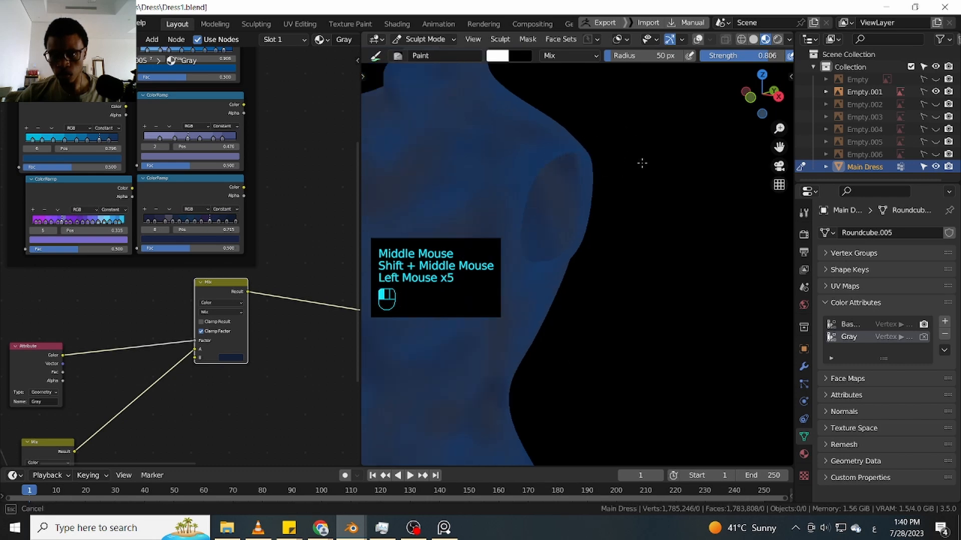
# Darken the side of the bodice just below the armhole
pyautogui.moveTo(615, 155); pyautogui.dragTo(563, 142, button='middle')
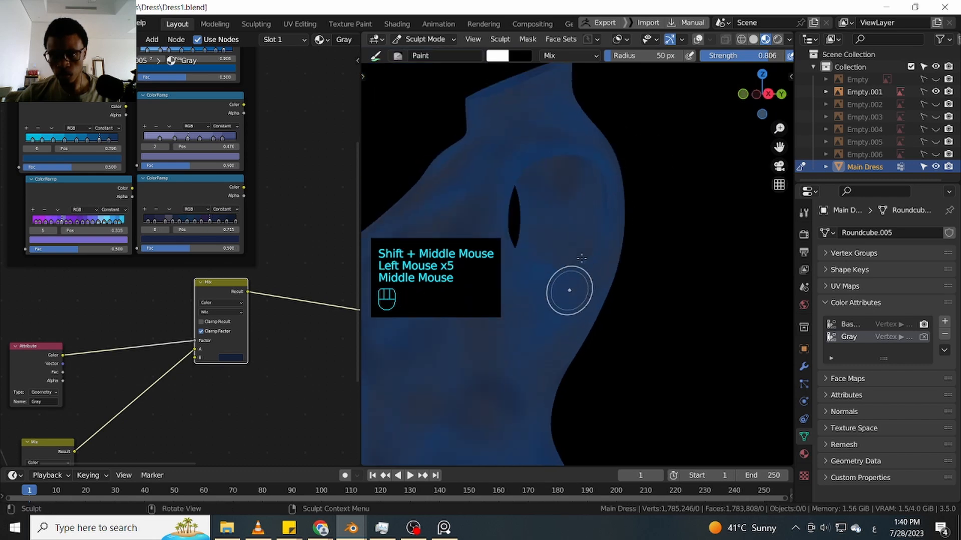
pyautogui.moveTo(570, 290)
pyautogui.mouseDown()
pyautogui.moveTo(546, 290)
pyautogui.moveTo(566, 292)
pyautogui.mouseUp()
pyautogui.moveTo(565, 291); pyautogui.dragTo(543, 289)
# Paint dark patches over the top of the shoulder and around the neckline opening
pyautogui.moveTo(651, 200)
pyautogui.mouseDown(button='middle')
pyautogui.moveTo(718, 187)
pyautogui.moveTo(714, 211)
pyautogui.moveTo(731, 197)
pyautogui.mouseUp(button='middle')
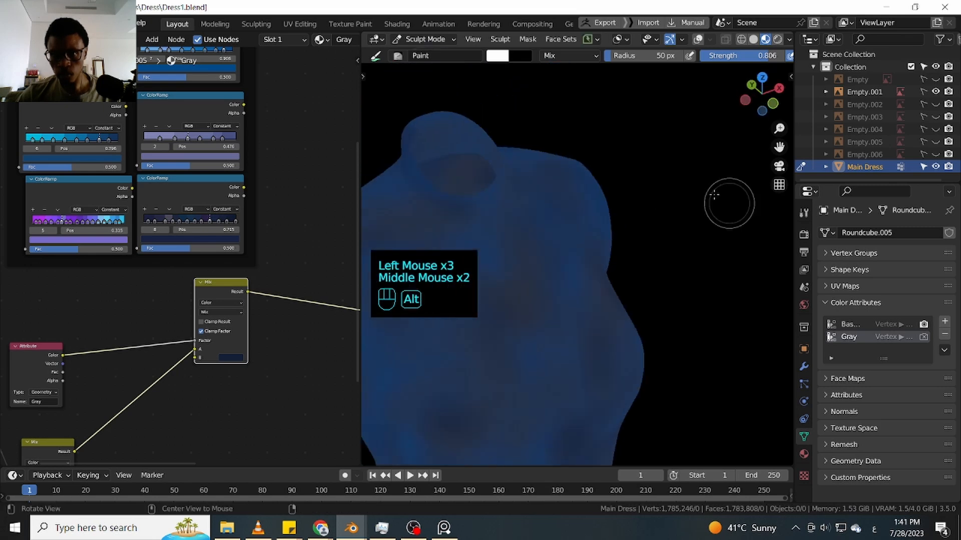
pyautogui.moveTo(650, 170)
pyautogui.keyDown('shift'); pyautogui.mouseDown(button='middle')
pyautogui.moveTo(735, 236)
pyautogui.moveTo(635, 172)
pyautogui.moveTo(668, 161)
pyautogui.mouseUp(button='middle'); pyautogui.keyUp('shift')
pyautogui.moveTo(618, 235); pyautogui.dragTo(574, 218)
pyautogui.moveTo(574, 218); pyautogui.dragTo(555, 221)
pyautogui.moveTo(556, 220)
pyautogui.mouseDown()
pyautogui.moveTo(535, 230)
pyautogui.moveTo(560, 245)
pyautogui.mouseUp()
pyautogui.moveTo(575, 250); pyautogui.dragTo(596, 255)
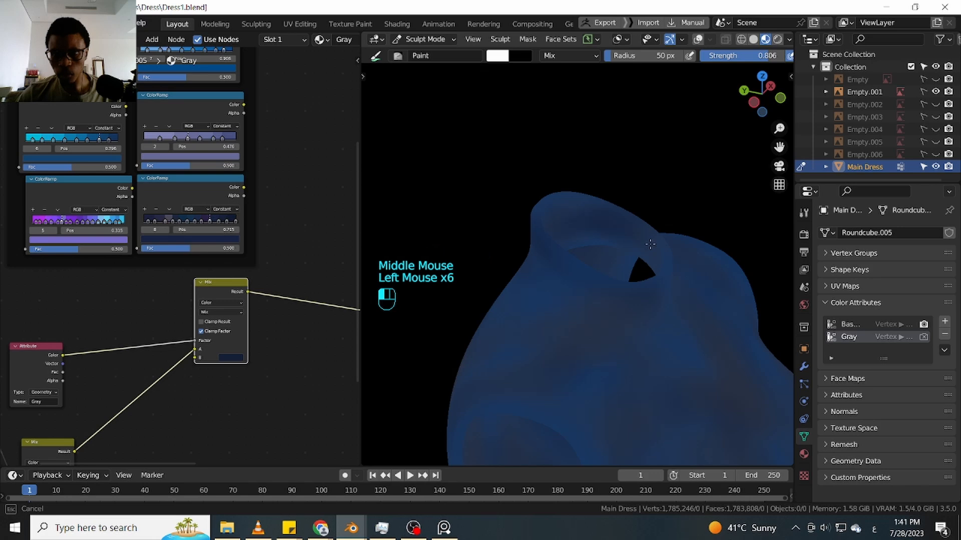
pyautogui.moveTo(650, 245); pyautogui.dragTo(572, 209)
# Add dark strokes and dabs to the lower skirt, including the area seen from below
pyautogui.keyDown('ctrl'); pyautogui.moveTo(572, 209); pyautogui.dragTo(568, 233, button='middle'); pyautogui.keyUp('ctrl')
pyautogui.moveTo(568, 232)
pyautogui.mouseDown(button='middle')
pyautogui.moveTo(590, 202)
pyautogui.moveTo(618, 215)
pyautogui.mouseUp(button='middle')
pyautogui.moveTo(617, 215)
pyautogui.keyDown('shift'); pyautogui.mouseDown(button='middle')
pyautogui.moveTo(619, 150)
pyautogui.moveTo(622, 187)
pyautogui.mouseUp(button='middle'); pyautogui.keyUp('shift')
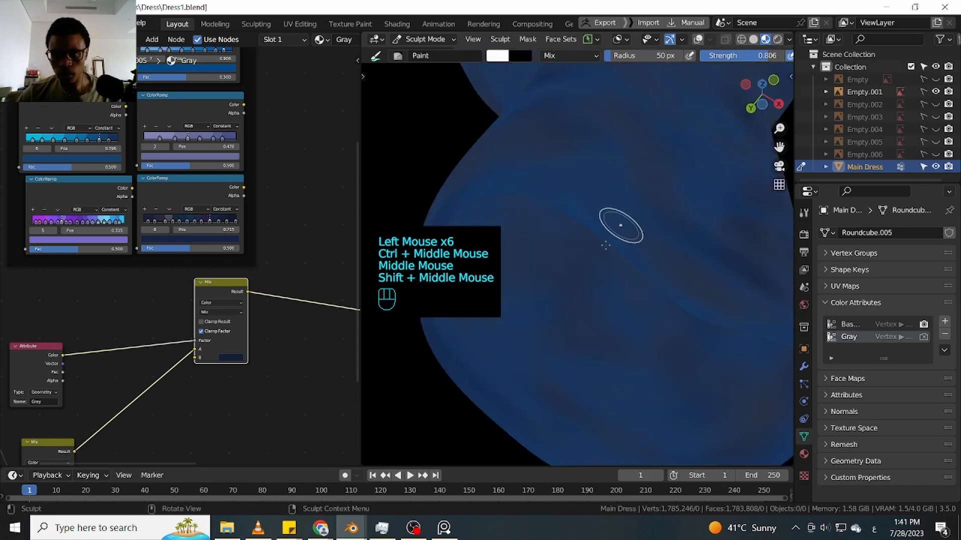
pyautogui.moveTo(605, 245); pyautogui.dragTo(595, 252)
pyautogui.moveTo(594, 253); pyautogui.dragTo(503, 267, button='middle')
pyautogui.moveTo(615, 200)
pyautogui.keyDown('ctrl'); pyautogui.mouseDown(button='middle')
pyautogui.moveTo(619, 235)
pyautogui.moveTo(484, 268)
pyautogui.moveTo(506, 258)
pyautogui.mouseUp(button='middle'); pyautogui.keyUp('ctrl')
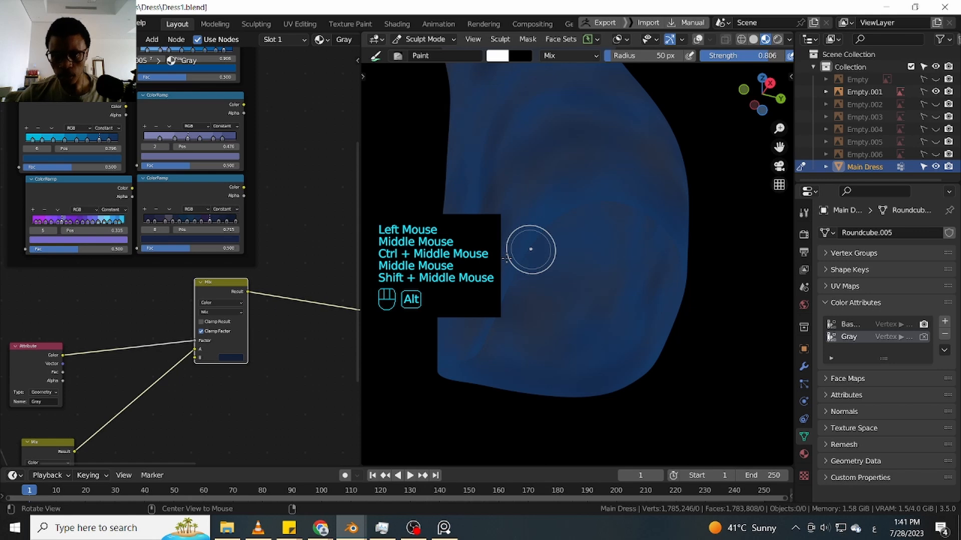
pyautogui.moveTo(506, 258)
pyautogui.keyDown('alt'); pyautogui.mouseDown(button='middle')
pyautogui.moveTo(722, 244)
pyautogui.moveTo(484, 249)
pyautogui.moveTo(641, 287)
pyautogui.moveTo(611, 235)
pyautogui.mouseUp(button='middle'); pyautogui.keyUp('alt')
pyautogui.click(568, 253)
pyautogui.click(578, 248)
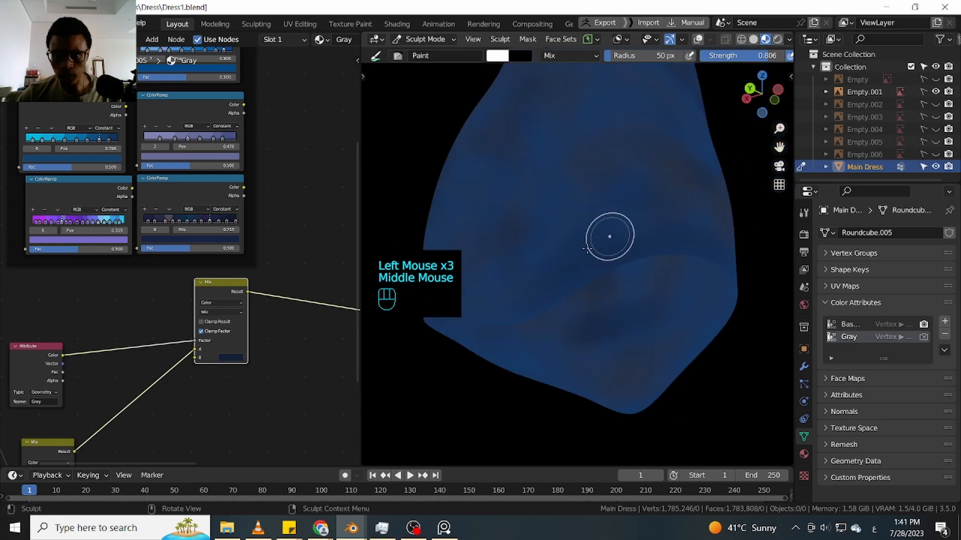
# Try a dark stroke across the lower skirt above the hem and undo it
pyautogui.moveTo(611, 236); pyautogui.dragTo(581, 246)
pyautogui.moveTo(581, 246); pyautogui.dragTo(547, 188, button='middle')
pyautogui.hotkey('ctrl', 'z')
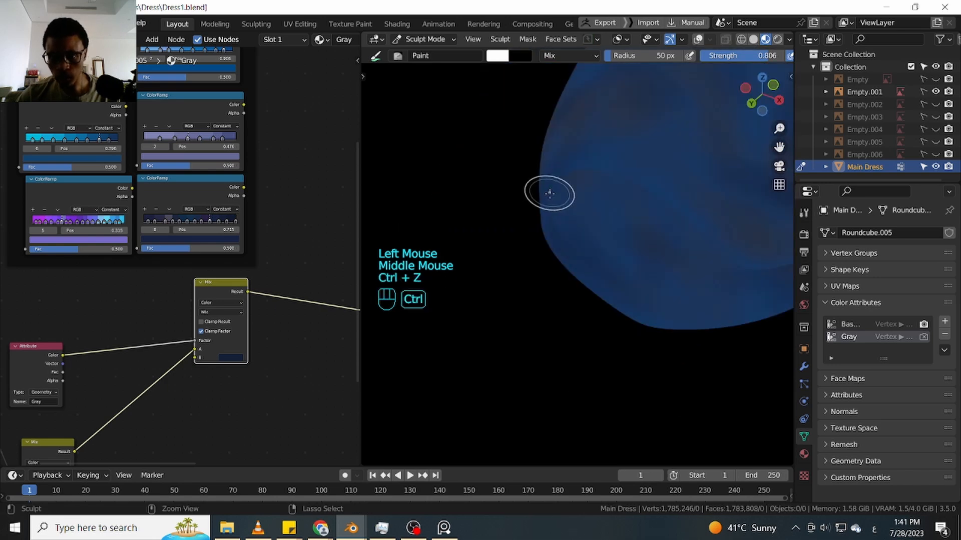
pyautogui.moveTo(643, 225)
pyautogui.keyDown('alt'); pyautogui.mouseDown(button='middle')
pyautogui.moveTo(564, 195)
pyautogui.moveTo(575, 190)
pyautogui.moveTo(608, 236)
pyautogui.moveTo(620, 227)
pyautogui.moveTo(596, 231)
pyautogui.mouseUp(button='middle'); pyautogui.keyUp('alt')
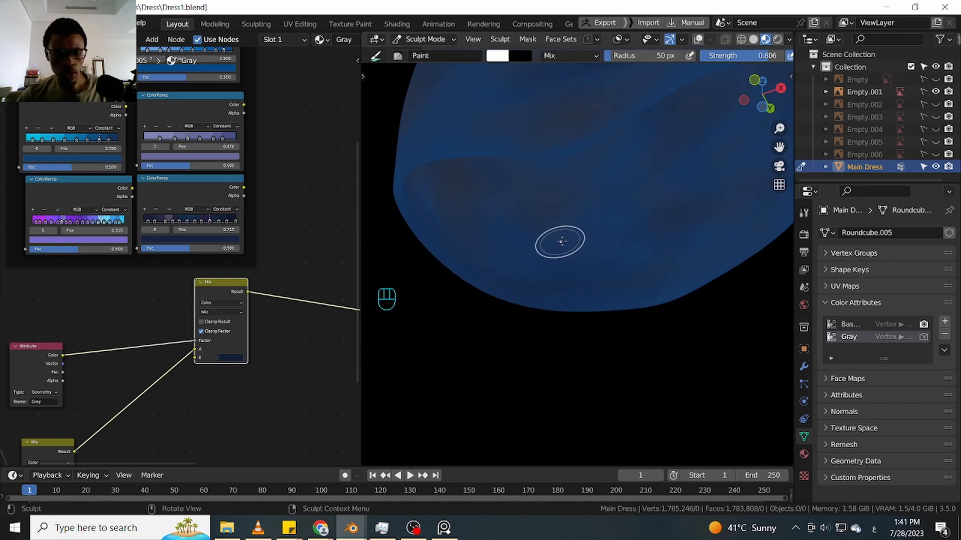
# Turn the viewport overlays back on and display the wireframe over the dress
pyautogui.press('q')
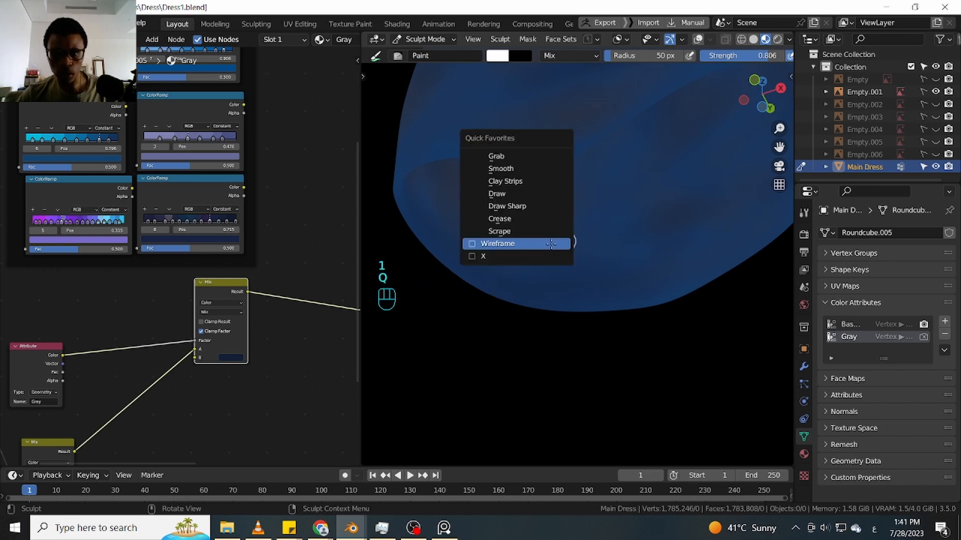
pyautogui.click(474, 242)
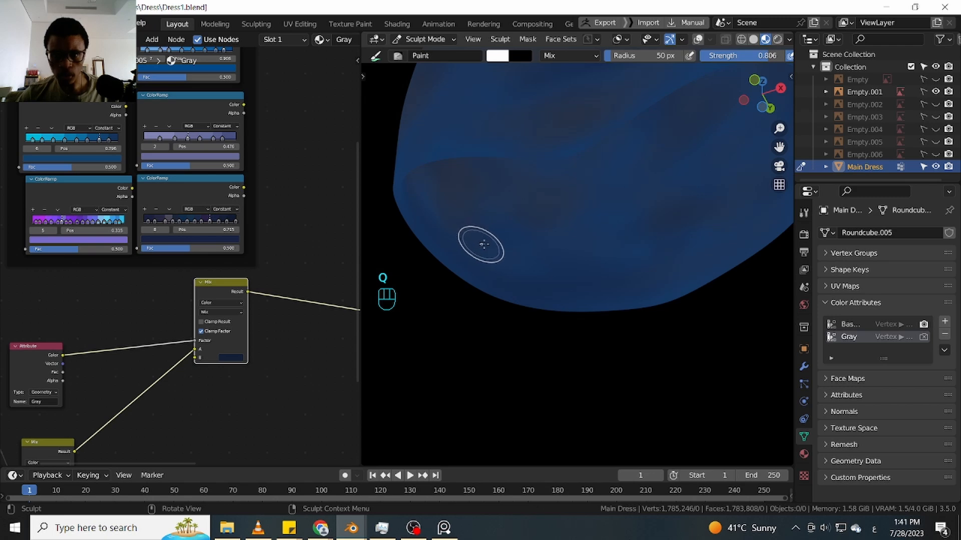
pyautogui.keyDown('ctrl'); pyautogui.moveTo(552, 230); pyautogui.dragTo(565, 217, button='middle'); pyautogui.keyUp('ctrl')
pyautogui.hotkey('alt', 'shift')
pyautogui.press('q')
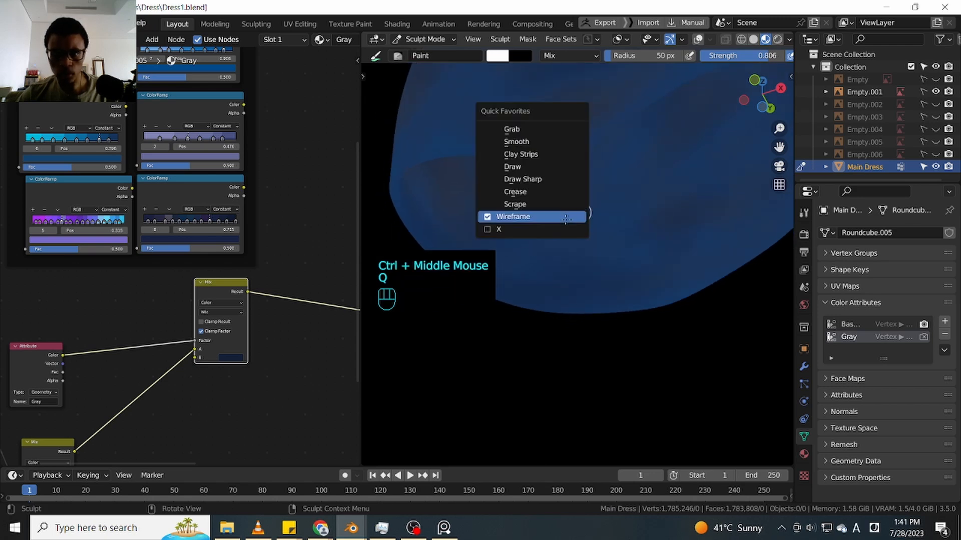
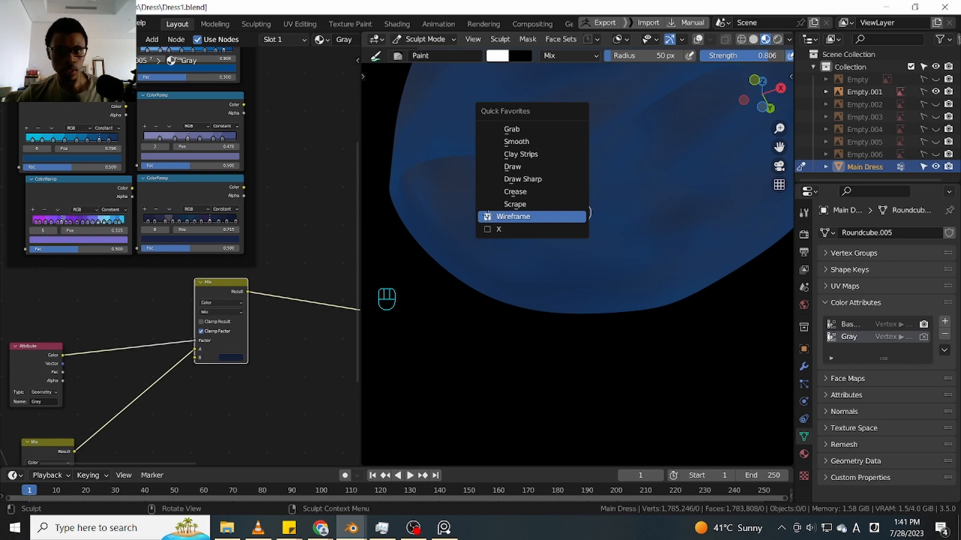
pyautogui.press('Escape')
pyautogui.press('q')
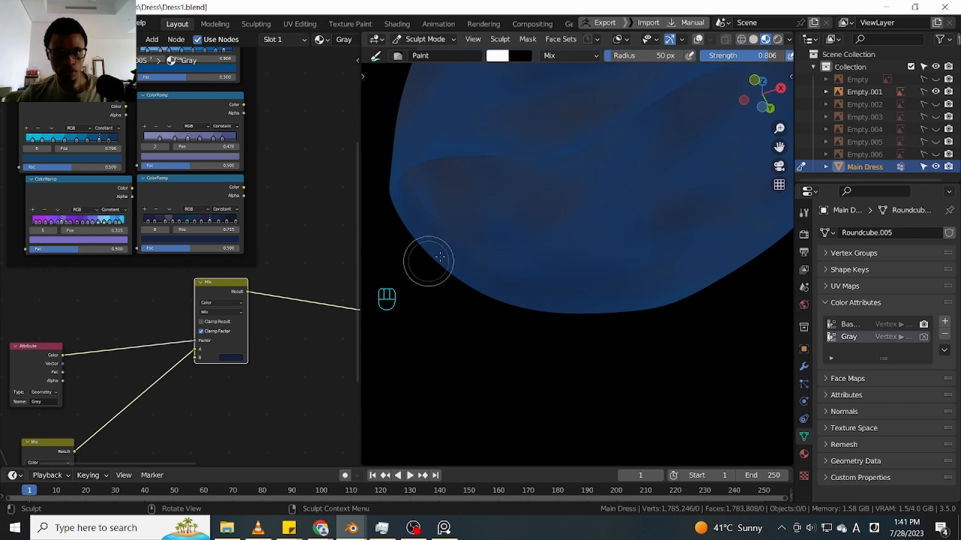
pyautogui.hotkey('shift', 'alt', 'z')
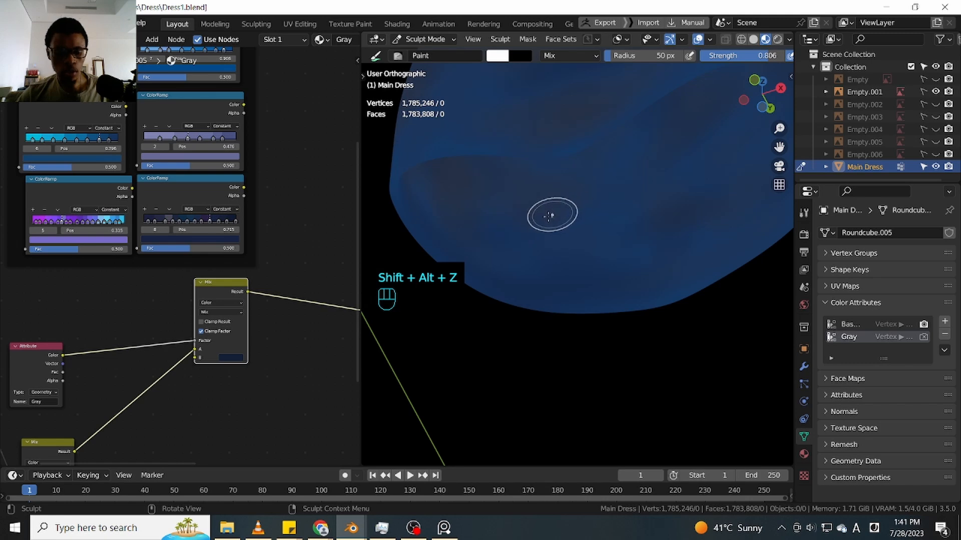
pyautogui.press('q')
pyautogui.click(466, 223)
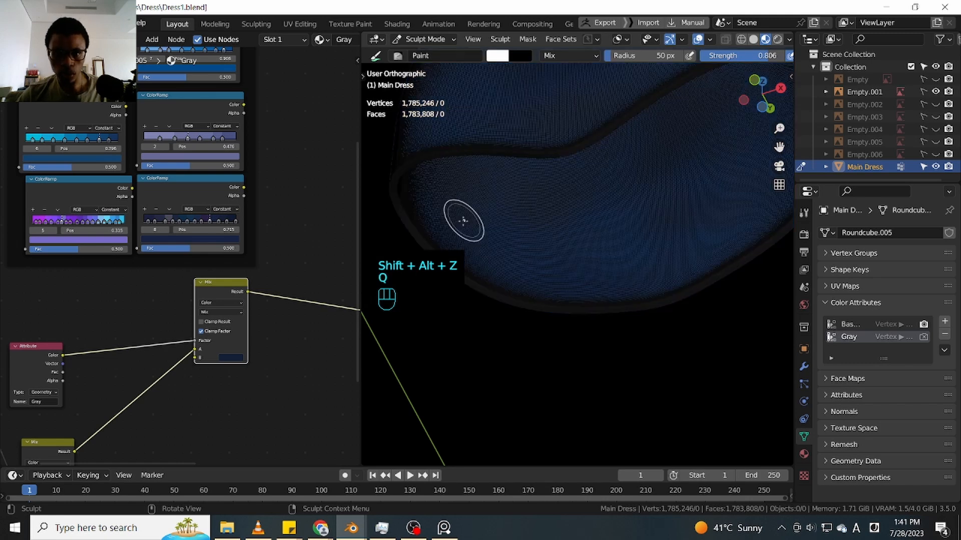
# Examine the mesh density of the skirt with the wireframe shown, then turn the wireframe off
pyautogui.moveTo(566, 220)
pyautogui.keyDown('ctrl'); pyautogui.mouseDown(button='middle')
pyautogui.moveTo(573, 210)
pyautogui.moveTo(562, 253)
pyautogui.moveTo(543, 217)
pyautogui.moveTo(604, 213)
pyautogui.moveTo(654, 155)
pyautogui.moveTo(584, 282)
pyautogui.mouseUp(button='middle'); pyautogui.keyUp('ctrl')
pyautogui.keyDown('ctrl'); pyautogui.moveTo(602, 184); pyautogui.dragTo(588, 247, button='middle'); pyautogui.keyUp('ctrl')
pyautogui.keyDown('ctrl'); pyautogui.moveTo(601, 220); pyautogui.dragTo(596, 263, button='middle'); pyautogui.keyUp('ctrl')
pyautogui.moveTo(609, 227)
pyautogui.mouseDown(button='middle')
pyautogui.moveTo(684, 280)
pyautogui.moveTo(669, 302)
pyautogui.moveTo(614, 272)
pyautogui.moveTo(621, 235)
pyautogui.mouseUp(button='middle')
pyautogui.keyDown('shift'); pyautogui.moveTo(621, 235); pyautogui.dragTo(617, 260, button='middle'); pyautogui.keyUp('shift')
pyautogui.press('q')
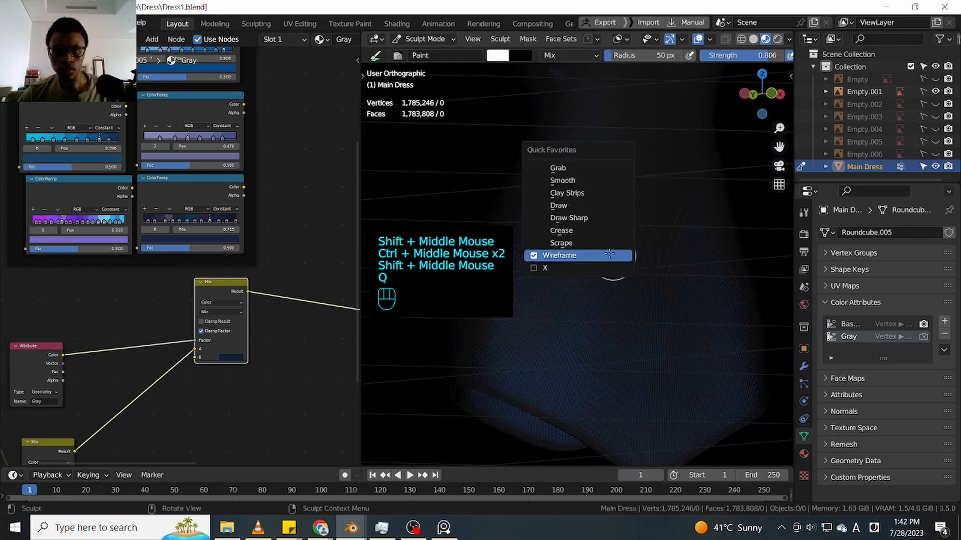
pyautogui.click(533, 256)
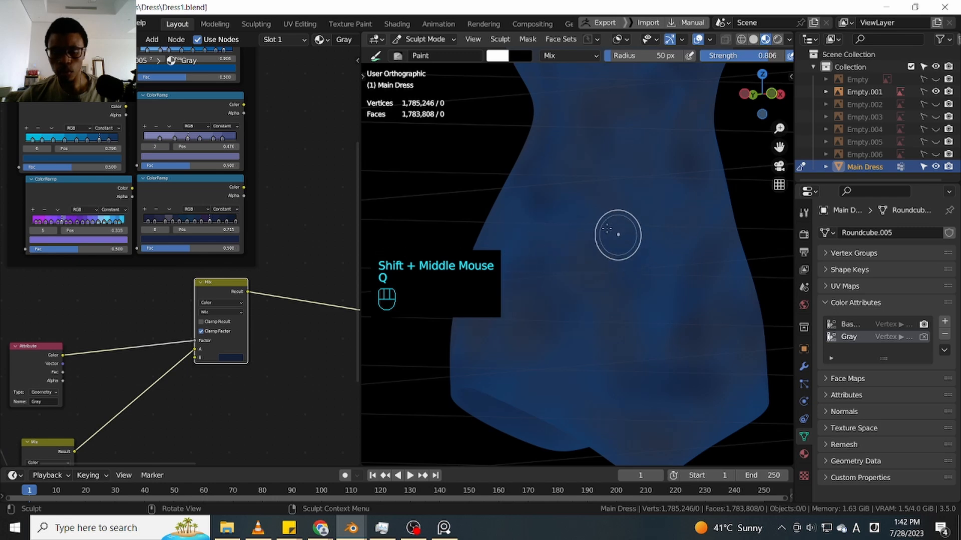
pyautogui.moveTo(620, 227)
pyautogui.keyDown('ctrl'); pyautogui.mouseDown(button='middle')
pyautogui.moveTo(592, 260)
pyautogui.moveTo(630, 269)
pyautogui.moveTo(617, 313)
pyautogui.moveTo(598, 281)
pyautogui.moveTo(654, 240)
pyautogui.moveTo(574, 301)
pyautogui.mouseUp(button='middle'); pyautogui.keyUp('ctrl')
pyautogui.keyDown('alt'); pyautogui.click(569, 281); pyautogui.keyUp('alt')
pyautogui.keyDown('alt'); pyautogui.click(584, 311); pyautogui.keyUp('alt')
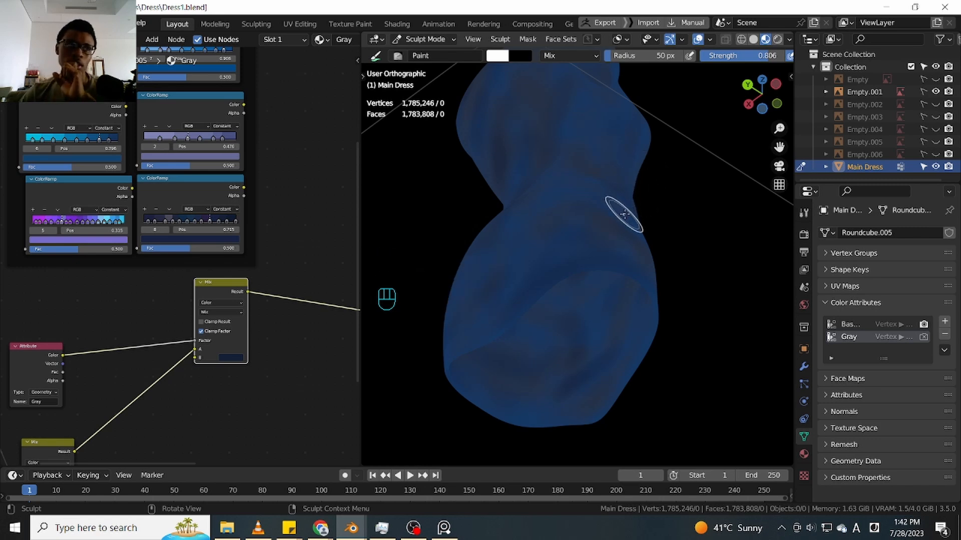
# Paint more dark strokes on the lower part of the dress in the steeply tilted view
pyautogui.keyDown('ctrl'); pyautogui.moveTo(655, 270); pyautogui.dragTo(567, 295, button='middle'); pyautogui.keyUp('ctrl')
pyautogui.click(568, 295)
pyautogui.moveTo(567, 295)
pyautogui.mouseDown()
pyautogui.moveTo(616, 214)
pyautogui.moveTo(583, 285)
pyautogui.mouseUp()
pyautogui.moveTo(576, 301)
pyautogui.mouseDown()
pyautogui.moveTo(527, 407)
pyautogui.moveTo(553, 334)
pyautogui.mouseUp()
pyautogui.moveTo(552, 333); pyautogui.dragTo(575, 281)
pyautogui.moveTo(617, 191); pyautogui.dragTo(619, 182)
pyautogui.keyDown('shift'); pyautogui.moveTo(618, 182); pyautogui.dragTo(541, 361, button='middle'); pyautogui.keyUp('shift')
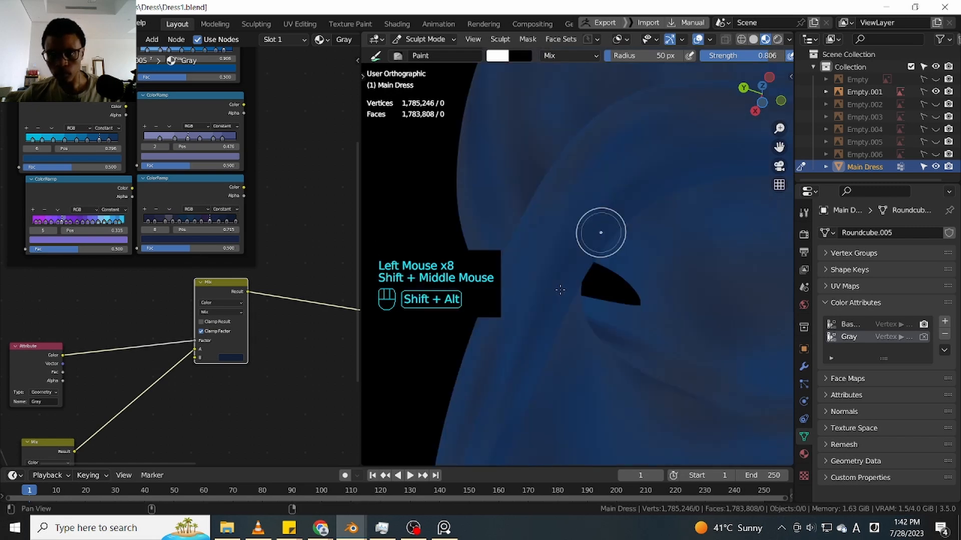
# Paint dark strokes from beside the small opening across the surface and along its outer curved edge
pyautogui.keyDown('shift'); pyautogui.moveTo(601, 231); pyautogui.dragTo(551, 301, button='middle'); pyautogui.keyUp('shift')
pyautogui.moveTo(576, 287)
pyautogui.mouseDown()
pyautogui.moveTo(671, 247)
pyautogui.moveTo(727, 243)
pyautogui.mouseUp()
pyautogui.keyDown('shift'); pyautogui.moveTo(727, 242); pyautogui.dragTo(569, 218, button='middle'); pyautogui.keyUp('shift')
pyautogui.moveTo(609, 234); pyautogui.dragTo(695, 280)
pyautogui.moveTo(695, 280)
pyautogui.mouseDown()
pyautogui.moveTo(719, 337)
pyautogui.moveTo(725, 306)
pyautogui.mouseUp()
pyautogui.moveTo(724, 307)
pyautogui.keyDown('ctrl'); pyautogui.mouseDown(button='middle')
pyautogui.moveTo(717, 343)
pyautogui.moveTo(707, 195)
pyautogui.mouseUp(button='middle'); pyautogui.keyUp('ctrl')
pyautogui.keyDown('shift'); pyautogui.moveTo(716, 274); pyautogui.dragTo(762, 178, button='middle'); pyautogui.keyUp('shift')
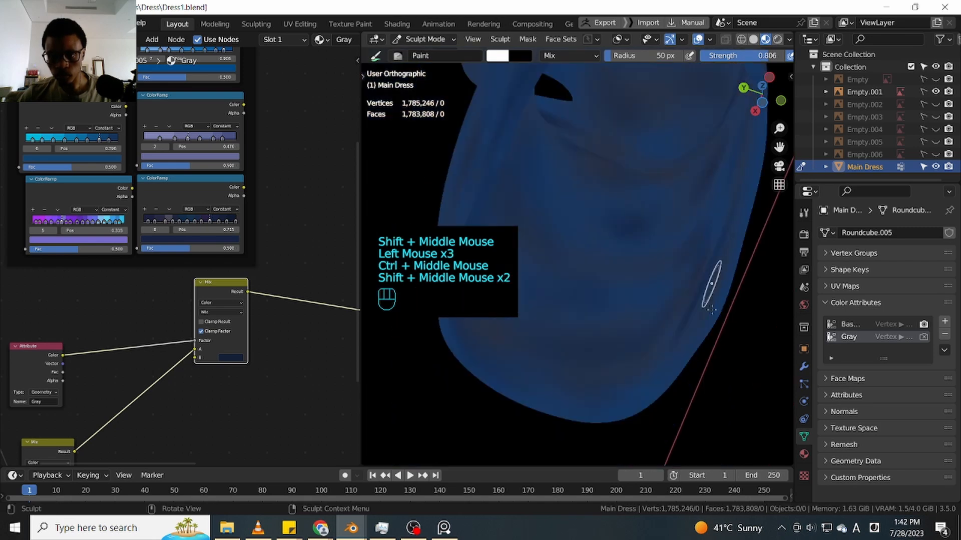
pyautogui.moveTo(712, 285); pyautogui.dragTo(701, 325)
pyautogui.moveTo(700, 325)
pyautogui.mouseDown()
pyautogui.moveTo(680, 362)
pyautogui.moveTo(611, 414)
pyautogui.mouseUp()
pyautogui.moveTo(655, 385); pyautogui.dragTo(683, 320)
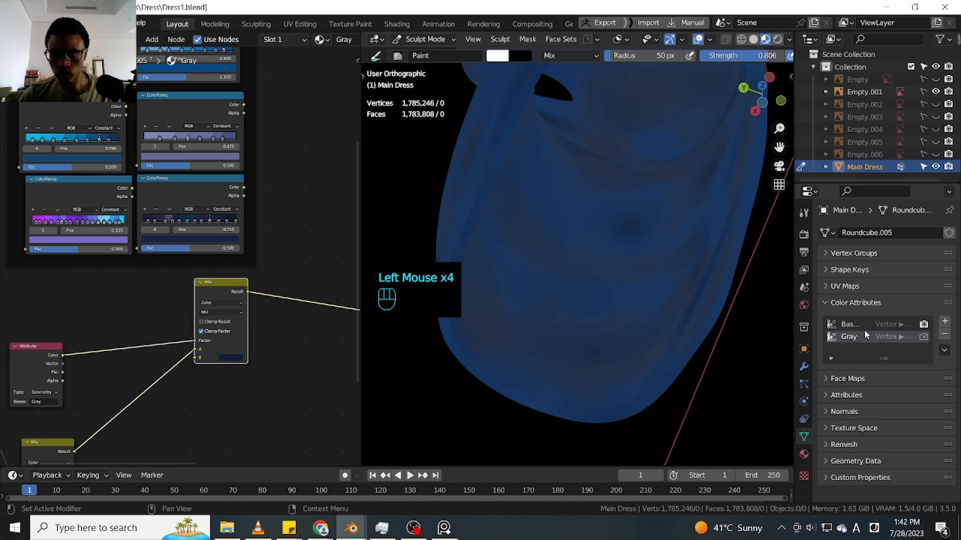
# Make the base color attribute active and paint strokes and dabs along the outer curved edge of the dress
pyautogui.click(841, 328)
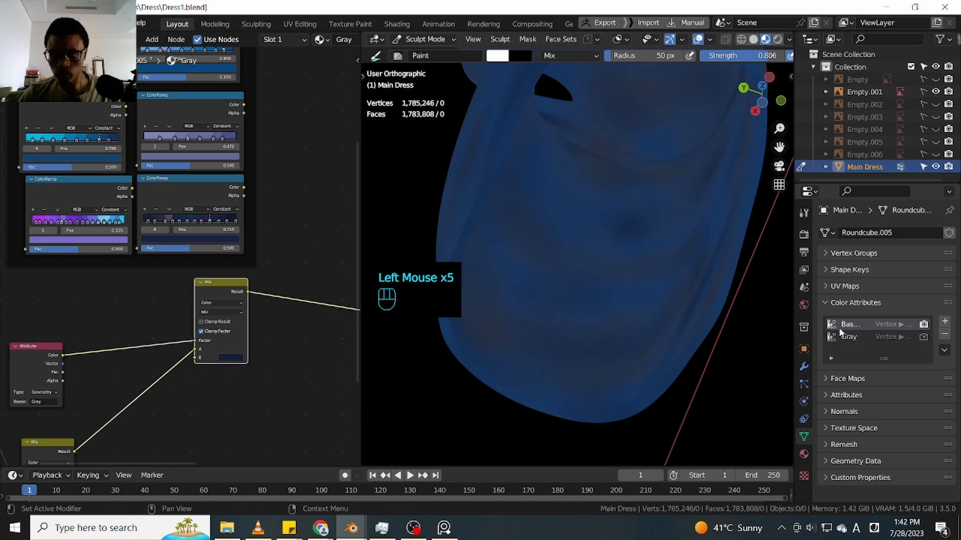
pyautogui.click(590, 300)
pyautogui.click(536, 390)
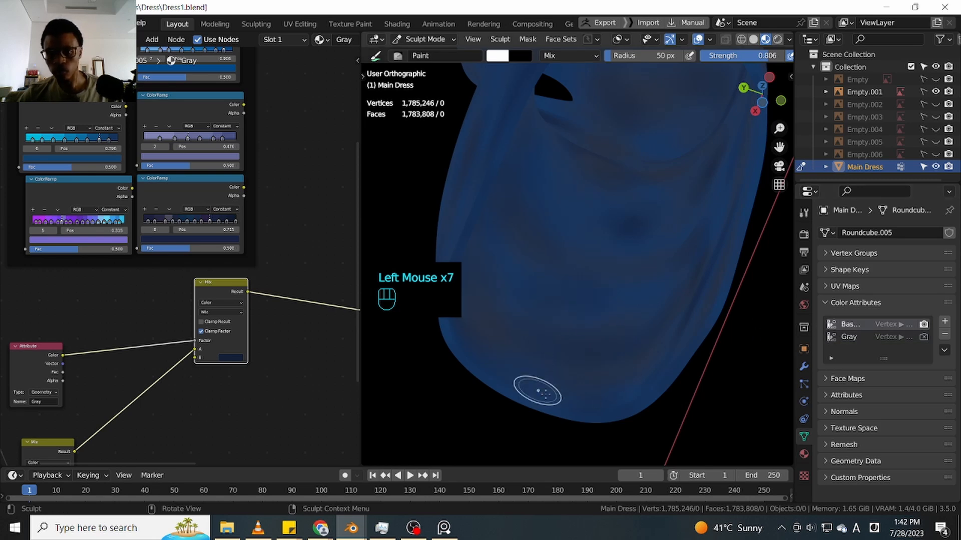
pyautogui.moveTo(536, 390); pyautogui.dragTo(493, 379)
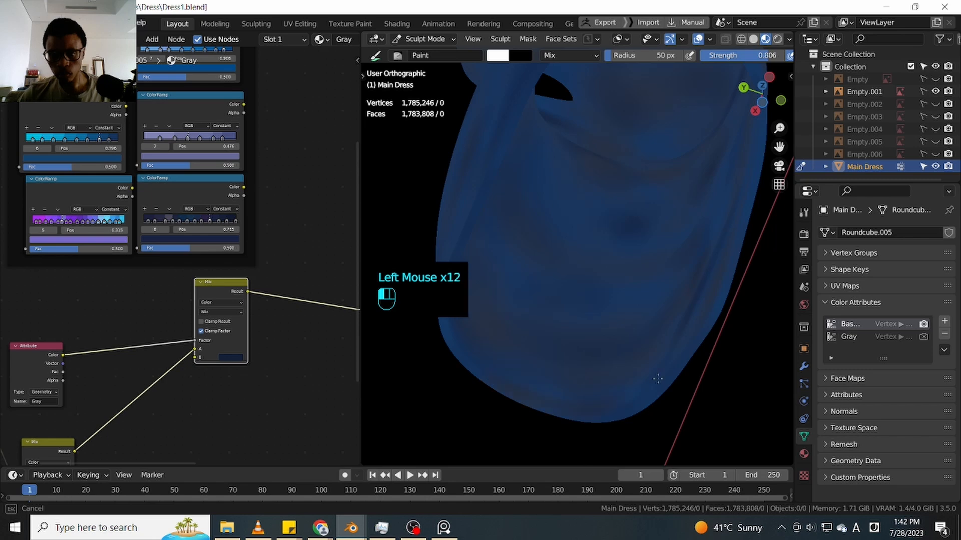
pyautogui.click(665, 363)
pyautogui.click(701, 310)
pyautogui.click(725, 255)
# Paint strokes on the base color attribute along the curved fold and down the adjacent outer edge
pyautogui.moveTo(764, 167)
pyautogui.keyDown('shift'); pyautogui.mouseDown(button='middle')
pyautogui.moveTo(707, 287)
pyautogui.moveTo(754, 244)
pyautogui.moveTo(697, 272)
pyautogui.mouseUp(button='middle'); pyautogui.keyUp('shift')
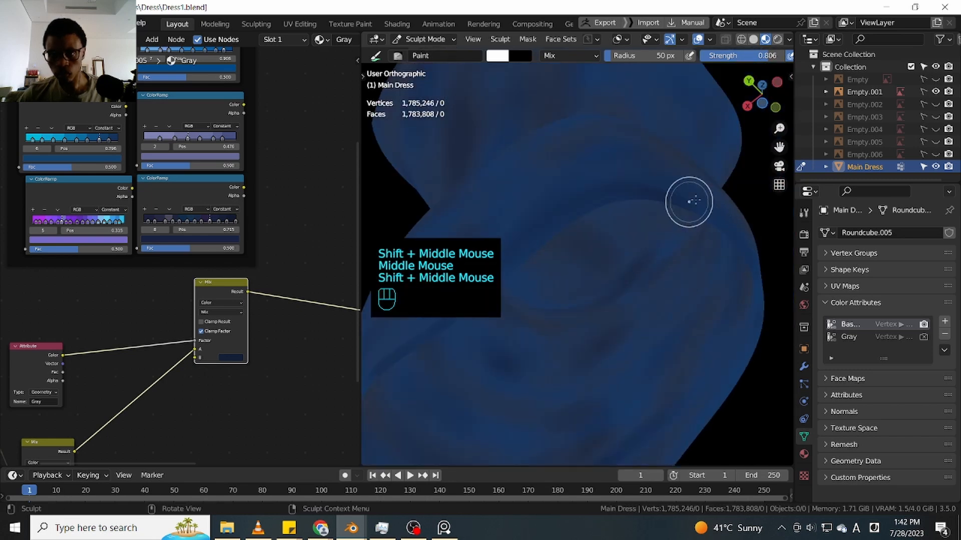
pyautogui.moveTo(692, 202); pyautogui.dragTo(728, 233)
pyautogui.moveTo(741, 245); pyautogui.dragTo(755, 275)
pyautogui.moveTo(726, 359); pyautogui.dragTo(718, 380)
pyautogui.moveTo(731, 371); pyautogui.dragTo(713, 400)
pyautogui.moveTo(716, 397); pyautogui.dragTo(701, 425)
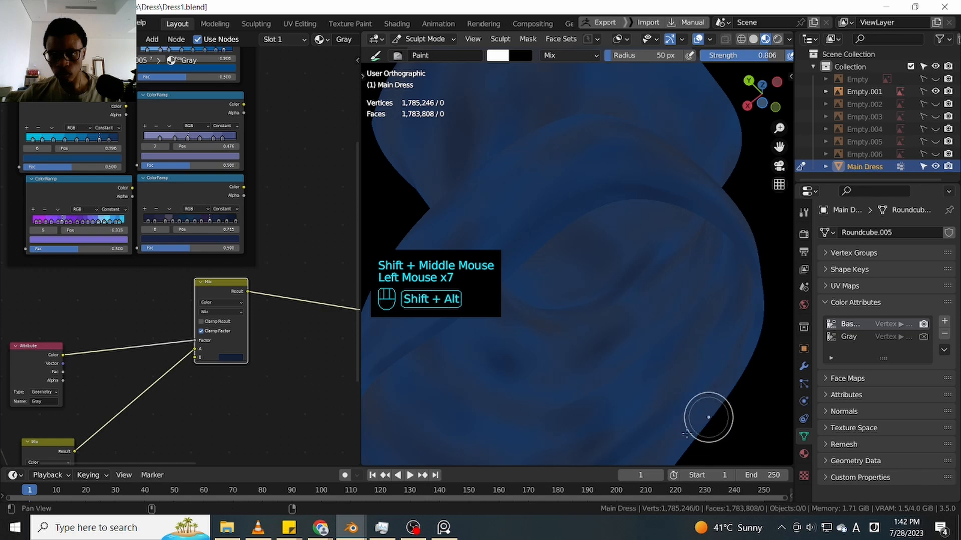
# Dab paint along the diagonal crease and beside the opposite outer edge of the dress
pyautogui.keyDown('shift'); pyautogui.moveTo(660, 404); pyautogui.dragTo(763, 278, button='middle'); pyautogui.keyUp('shift')
pyautogui.keyDown('shift'); pyautogui.moveTo(540, 208); pyautogui.dragTo(598, 258, button='middle'); pyautogui.keyUp('shift')
pyautogui.click(590, 263)
pyautogui.click(565, 278)
pyautogui.click(565, 278)
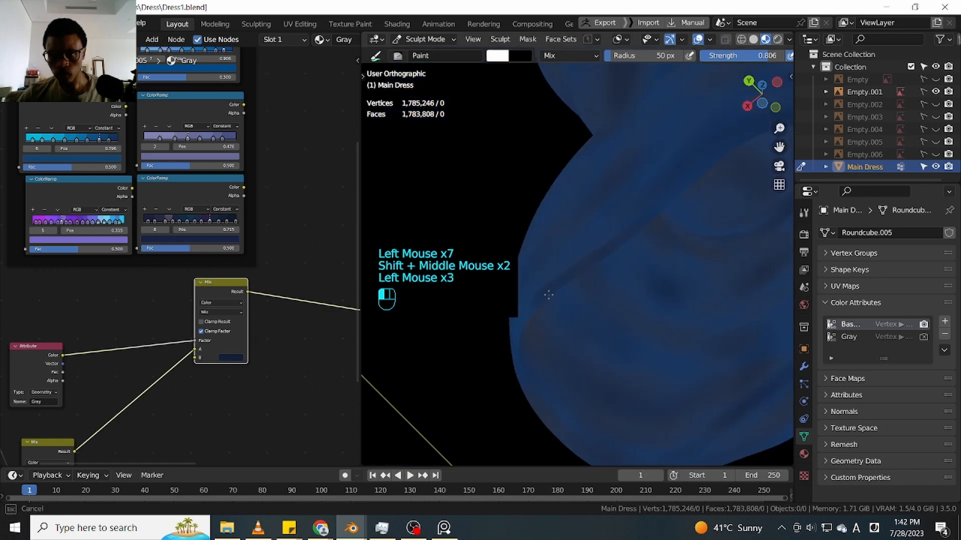
pyautogui.click(528, 311)
pyautogui.click(544, 296)
pyautogui.click(703, 156)
pyautogui.click(602, 221)
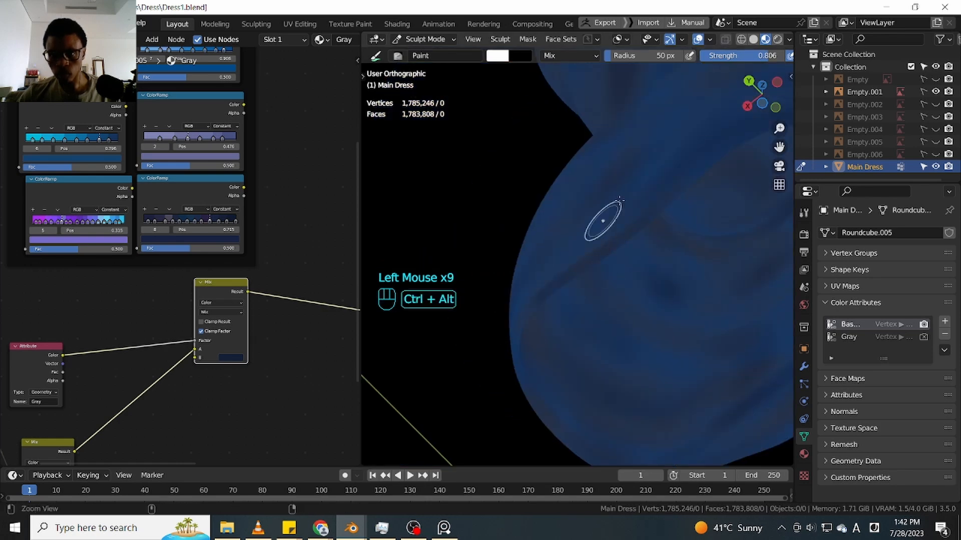
# Save the file as a new incremented version named Dress2.blend
pyautogui.moveTo(602, 221)
pyautogui.keyDown('ctrl'); pyautogui.mouseDown(button='middle')
pyautogui.moveTo(575, 236)
pyautogui.moveTo(726, 316)
pyautogui.moveTo(627, 267)
pyautogui.moveTo(562, 253)
pyautogui.mouseUp(button='middle'); pyautogui.keyUp('ctrl')
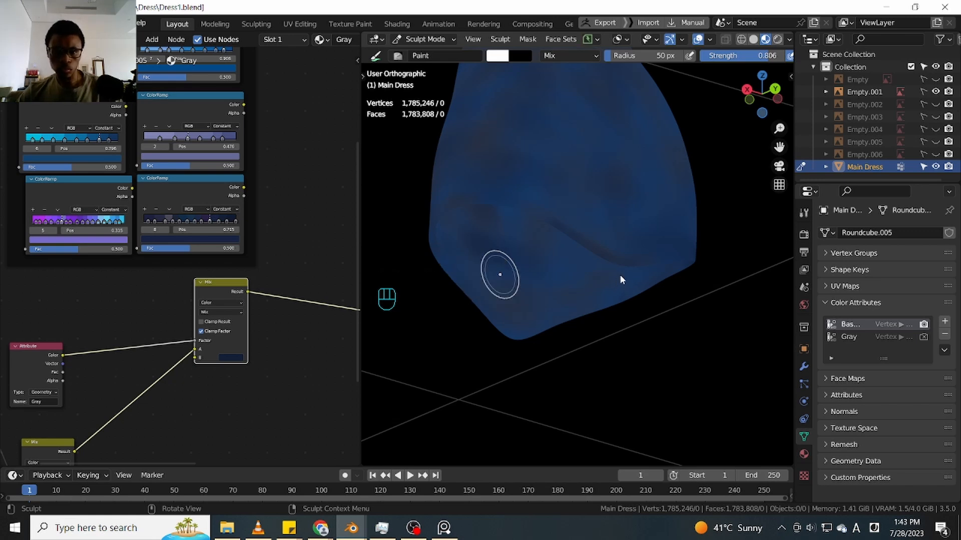
pyautogui.hotkey('ctrl', 'shift', 's')
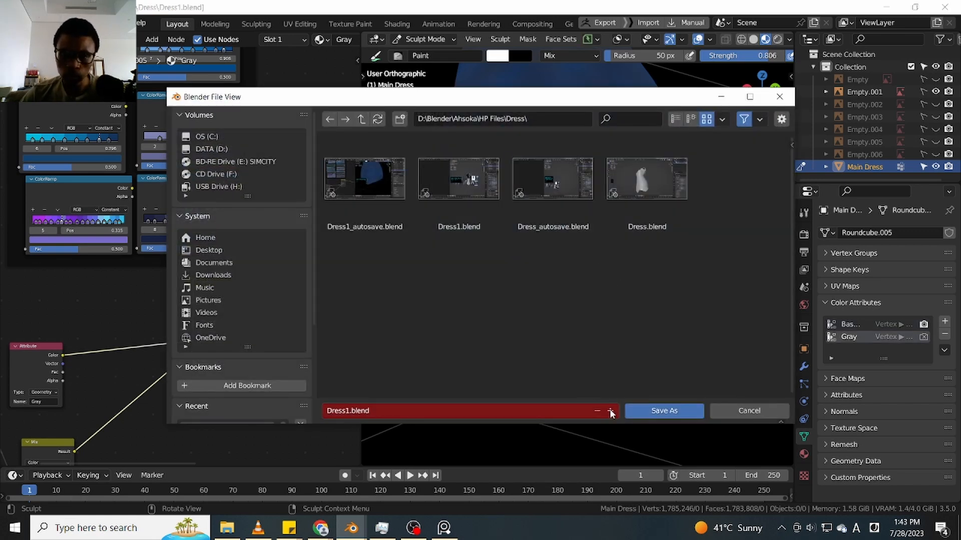
pyautogui.click(611, 413)
pyautogui.click(650, 411)
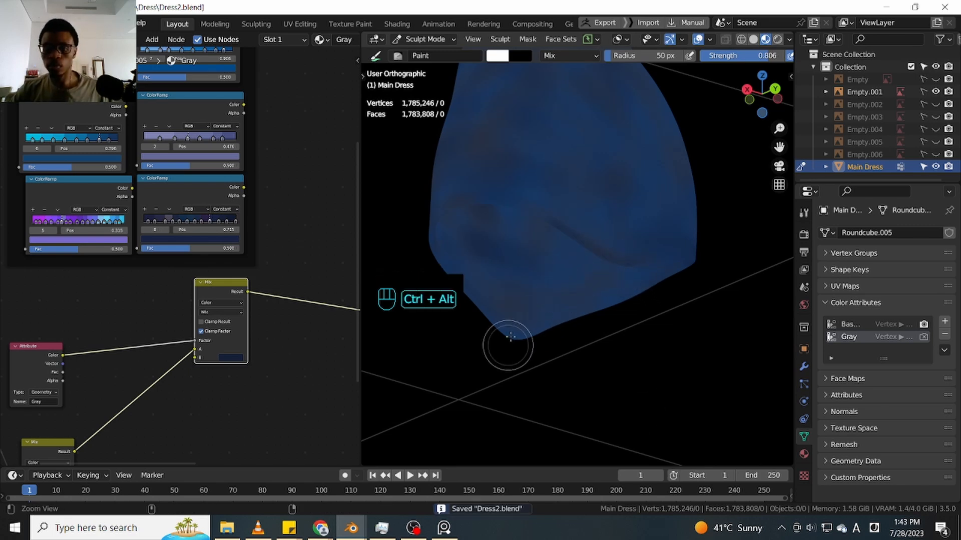
# Hide the viewport overlays and check the painted variation on the whole dress from several angles
pyautogui.keyDown('ctrl'); pyautogui.moveTo(506, 345); pyautogui.dragTo(503, 330, button='middle'); pyautogui.keyUp('ctrl')
pyautogui.keyDown('shift'); pyautogui.moveTo(503, 330); pyautogui.dragTo(504, 452, button='middle'); pyautogui.keyUp('shift')
pyautogui.keyDown('alt'); pyautogui.moveTo(517, 266); pyautogui.dragTo(633, 248, button='middle'); pyautogui.keyUp('alt')
pyautogui.hotkey('shift', 'alt', 'z')
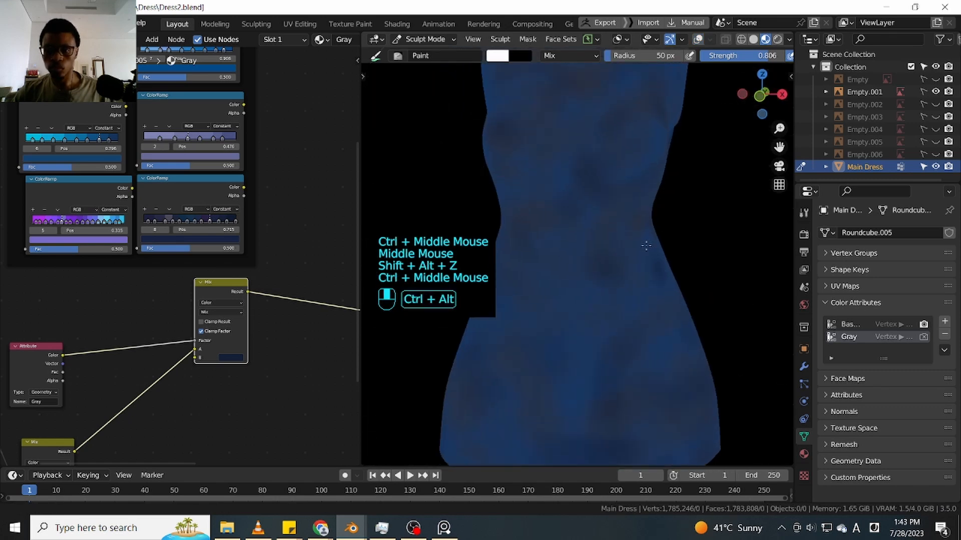
pyautogui.keyDown('alt'); pyautogui.moveTo(510, 340); pyautogui.dragTo(590, 279, button='middle'); pyautogui.keyUp('alt')
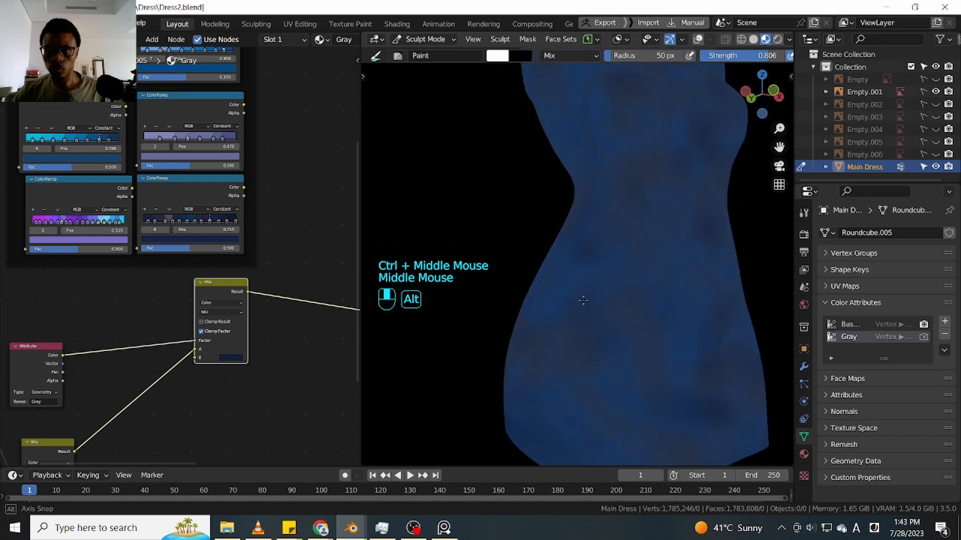
# Switch the viewport render pass to Combined and inspect the shaded dress from several sides
pyautogui.click(788, 40)
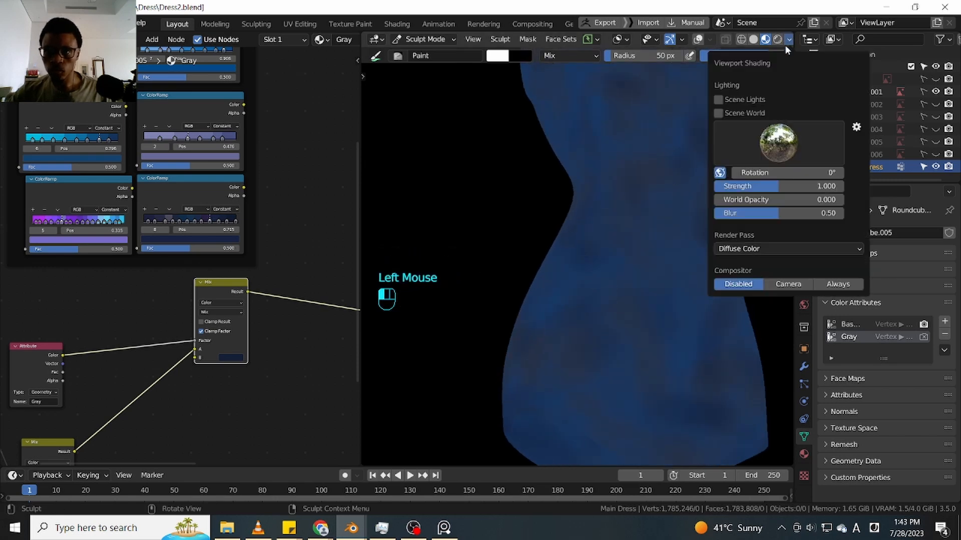
pyautogui.click(733, 249)
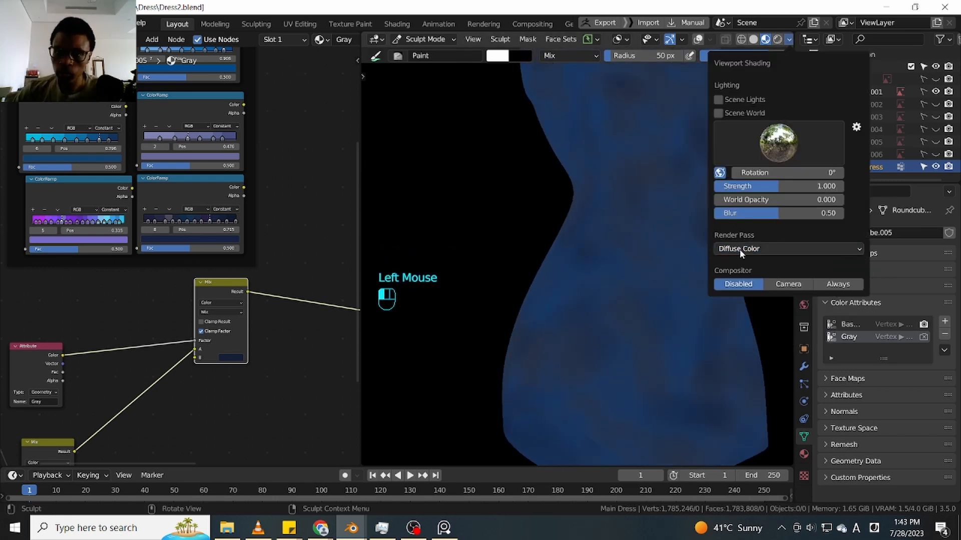
pyautogui.click(740, 250)
pyautogui.click(683, 279)
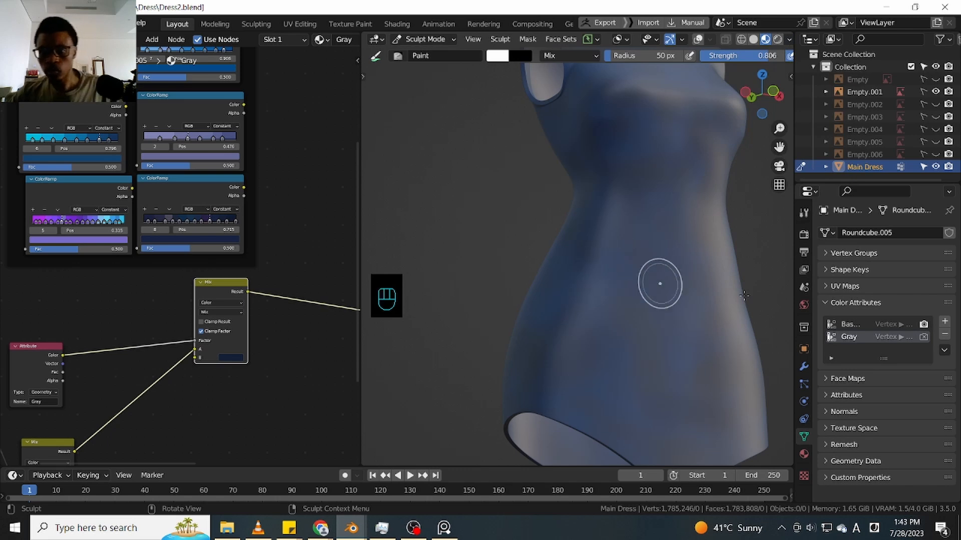
pyautogui.keyDown('alt'); pyautogui.moveTo(753, 292); pyautogui.dragTo(718, 294, button='middle'); pyautogui.keyUp('alt')
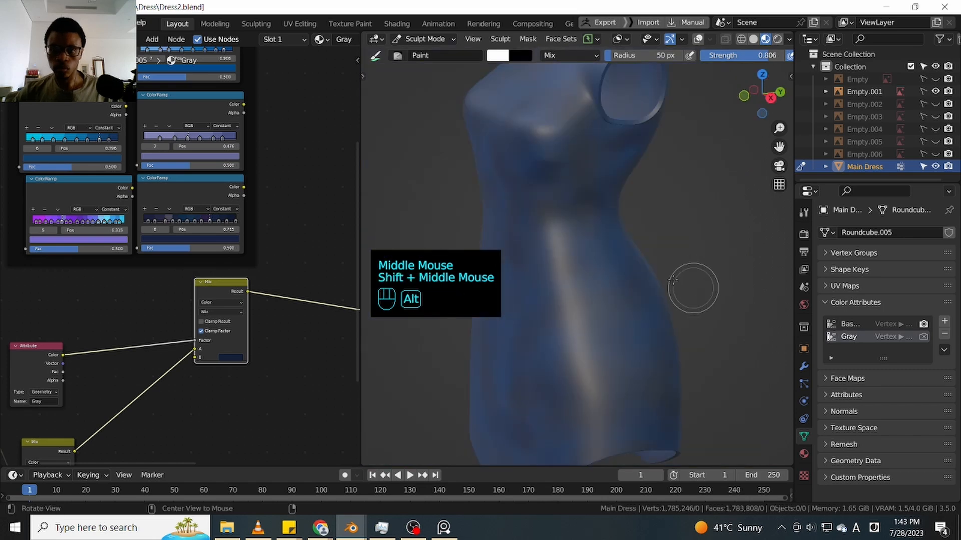
pyautogui.moveTo(673, 280)
pyautogui.mouseDown(button='middle')
pyautogui.moveTo(695, 315)
pyautogui.moveTo(691, 280)
pyautogui.mouseUp(button='middle')
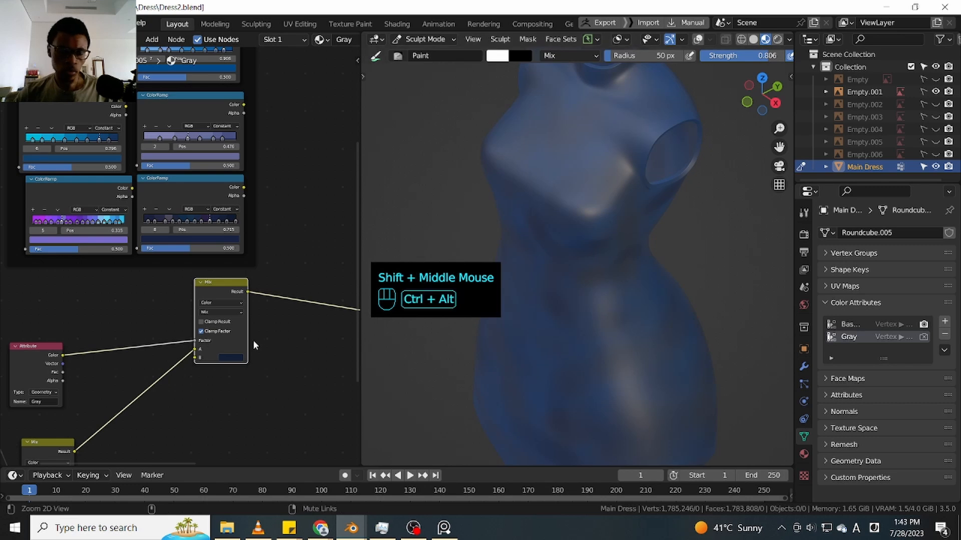
# Set the Principled BSDF's Specular to 0.351 and Roughness to 0.642
pyautogui.keyDown('ctrl'); pyautogui.moveTo(260, 343); pyautogui.dragTo(116, 334, button='middle'); pyautogui.keyUp('ctrl')
pyautogui.keyDown('ctrl'); pyautogui.moveTo(116, 335); pyautogui.dragTo(197, 295, button='middle'); pyautogui.keyUp('ctrl')
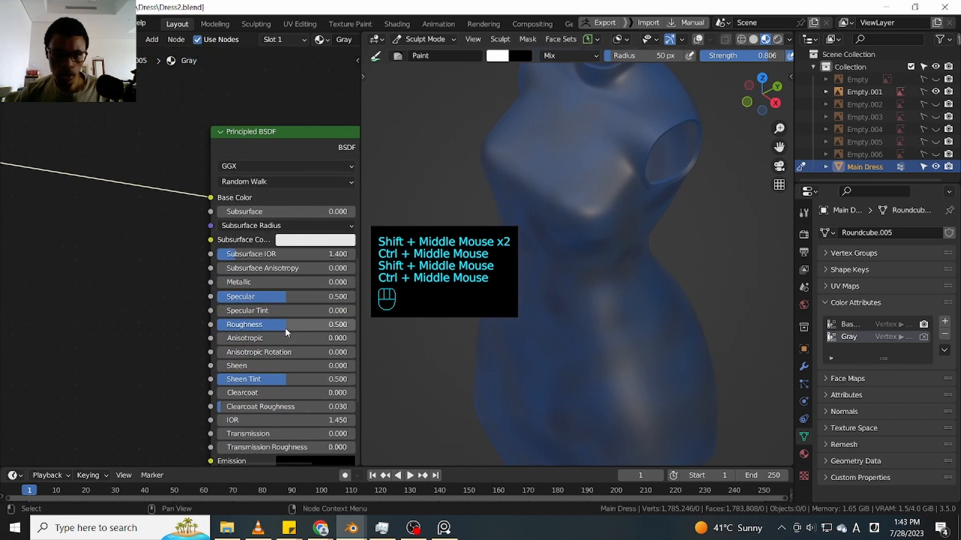
pyautogui.moveTo(287, 327); pyautogui.dragTo(348, 325)
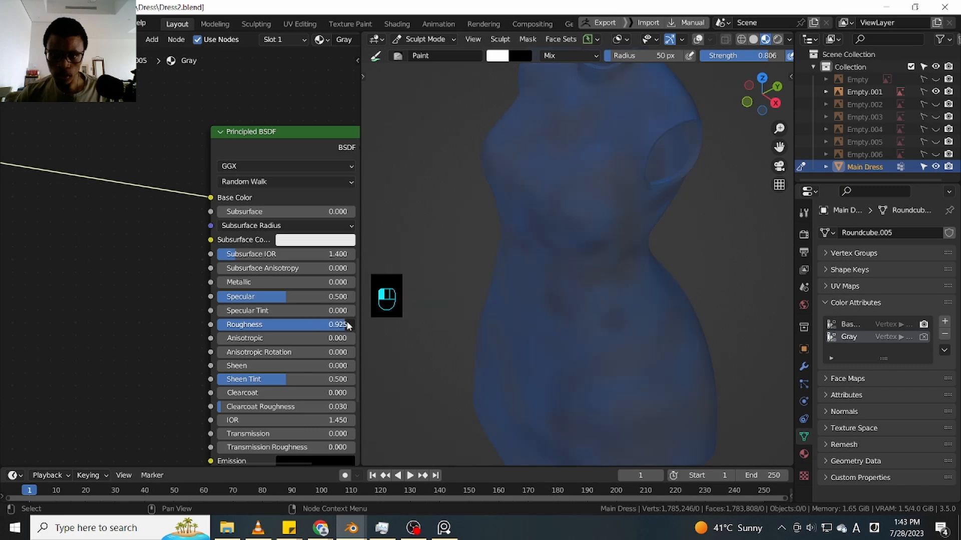
pyautogui.moveTo(347, 323)
pyautogui.mouseDown()
pyautogui.moveTo(312, 322)
pyautogui.moveTo(312, 296)
pyautogui.moveTo(261, 297)
pyautogui.mouseUp()
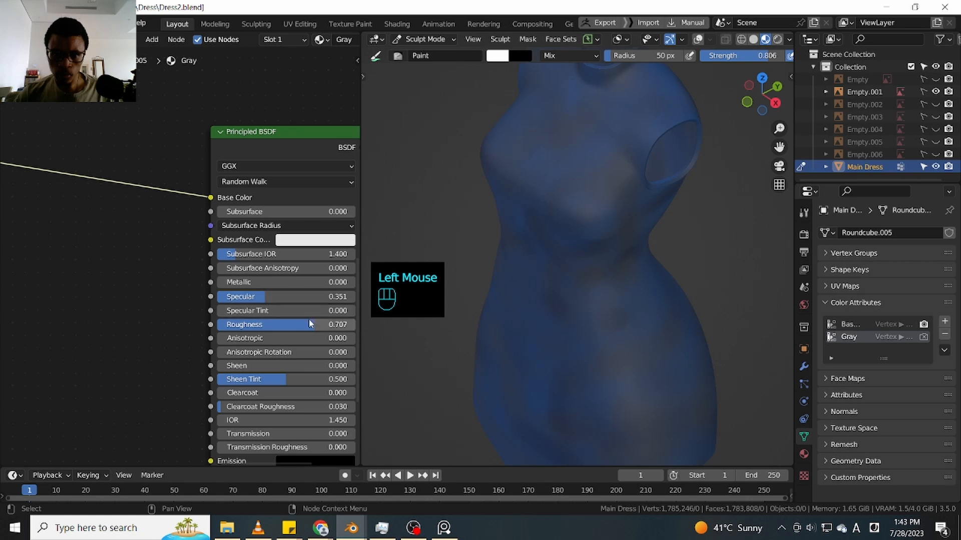
pyautogui.moveTo(296, 325); pyautogui.dragTo(278, 326)
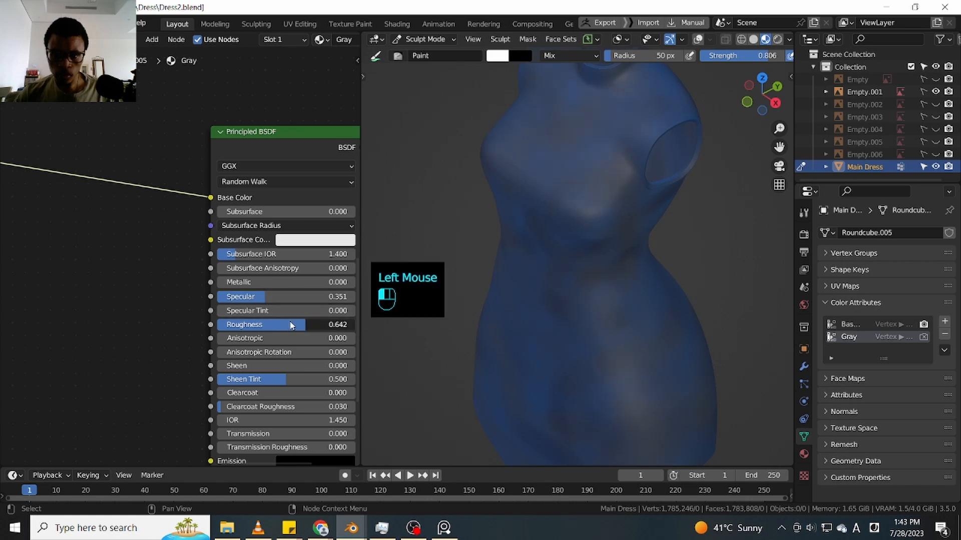
# Check the dress's new sheen from around the model and set the render pass back to Diffuse Color
pyautogui.keyDown('ctrl'); pyautogui.moveTo(742, 255); pyautogui.dragTo(715, 264, button='middle'); pyautogui.keyUp('ctrl')
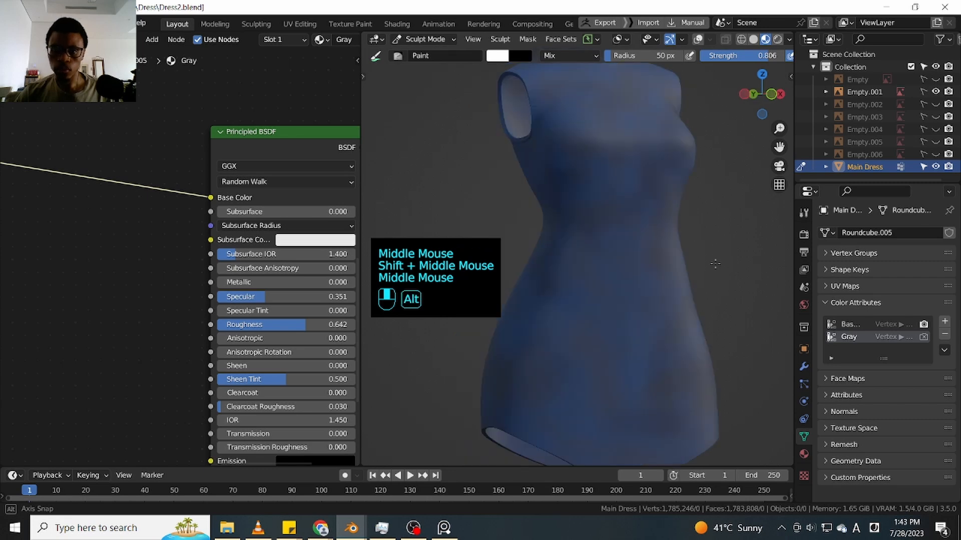
pyautogui.moveTo(715, 264); pyautogui.dragTo(685, 260, button='middle')
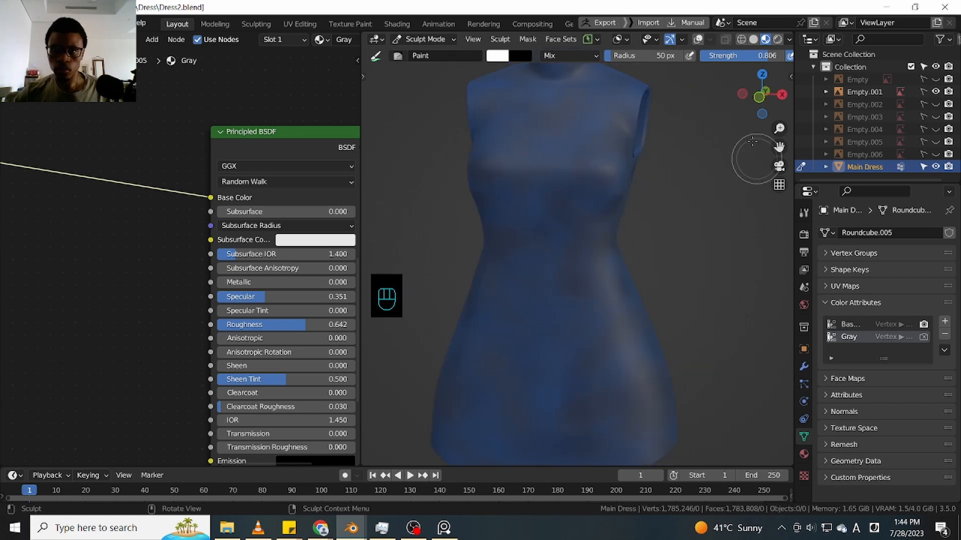
pyautogui.click(789, 40)
pyautogui.click(734, 250)
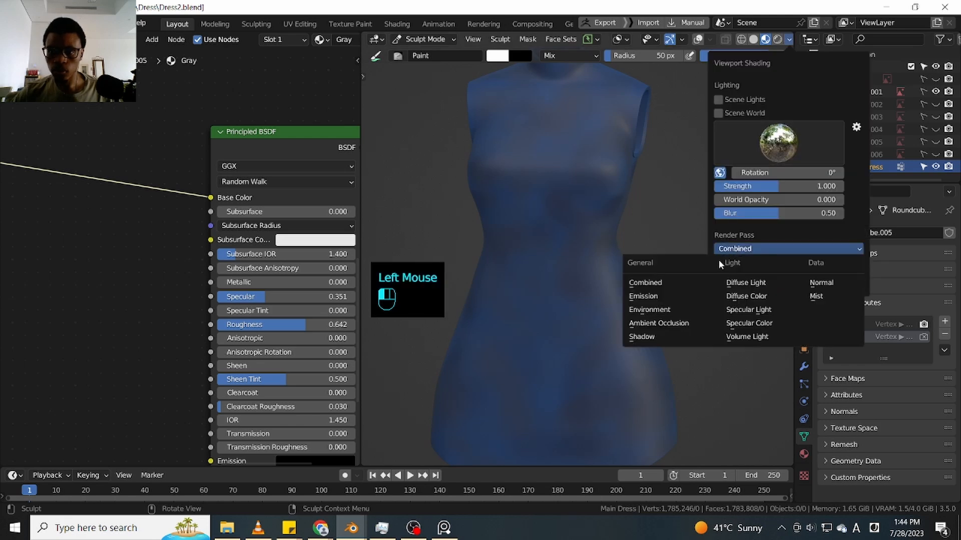
pyautogui.click(745, 296)
pyautogui.moveTo(670, 240); pyautogui.dragTo(725, 260, button='middle')
# Tidy the color nodes, then duplicate the last Mix node and insert the copy into the link after it
pyautogui.keyDown('ctrl'); pyautogui.moveTo(132, 278); pyautogui.dragTo(127, 369, button='middle'); pyautogui.keyUp('ctrl')
pyautogui.keyDown('ctrl'); pyautogui.moveTo(104, 283); pyautogui.dragTo(92, 355, button='middle'); pyautogui.keyUp('ctrl')
pyautogui.keyDown('shift'); pyautogui.moveTo(15, 301); pyautogui.dragTo(262, 159, button='middle'); pyautogui.keyUp('shift')
pyautogui.moveTo(262, 159); pyautogui.dragTo(196, 269)
pyautogui.moveTo(140, 283); pyautogui.dragTo(139, 296)
pyautogui.moveTo(206, 261); pyautogui.dragTo(202, 254)
pyautogui.keyDown('shift'); pyautogui.moveTo(255, 212); pyautogui.dragTo(220, 246, button='middle'); pyautogui.keyUp('shift')
pyautogui.hotkey('shift', 'd')
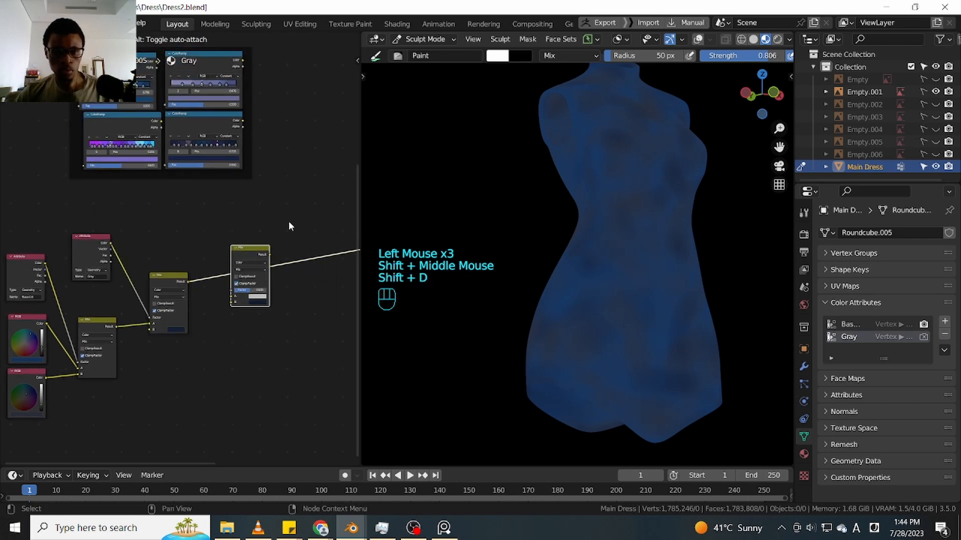
pyautogui.click(285, 226)
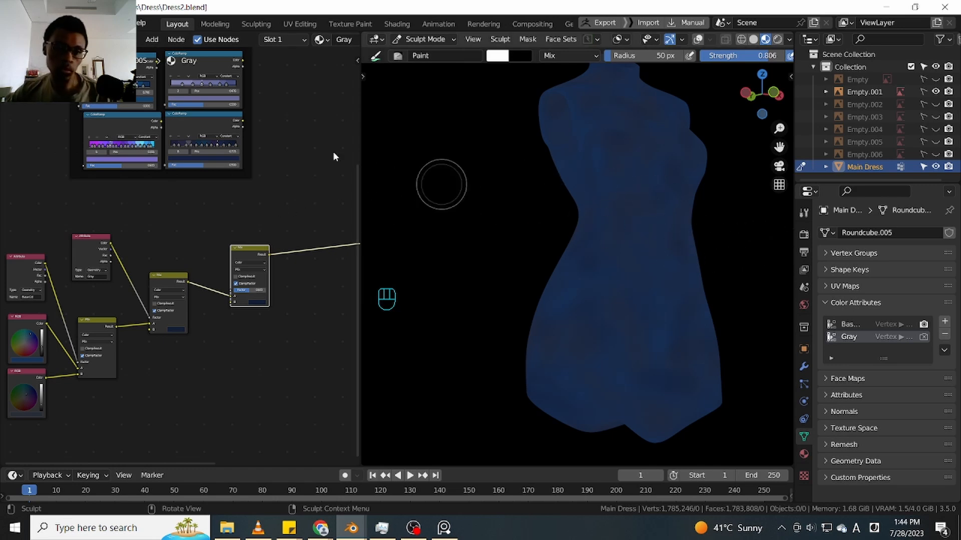
pyautogui.keyDown('shift'); pyautogui.moveTo(213, 228); pyautogui.dragTo(311, 243, button='middle'); pyautogui.keyUp('shift')
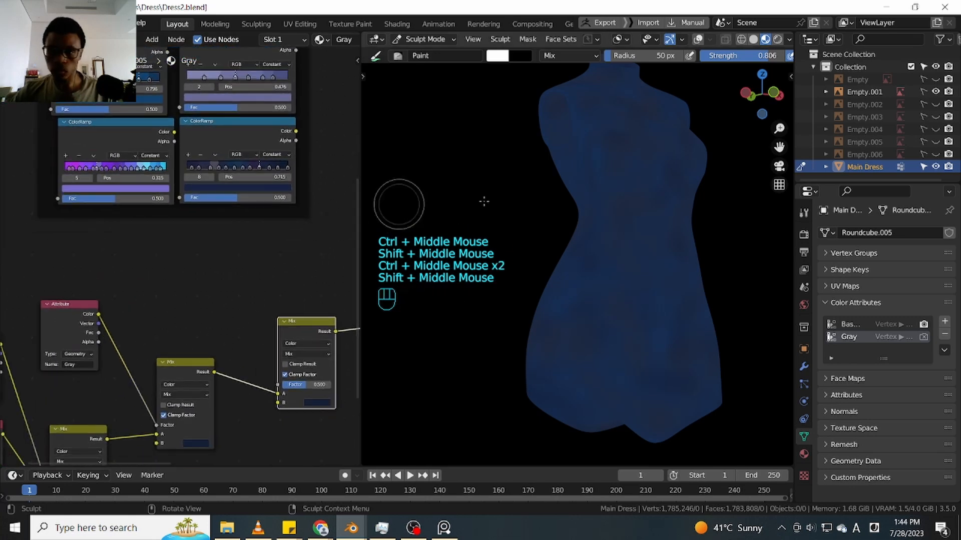
pyautogui.click(944, 324)
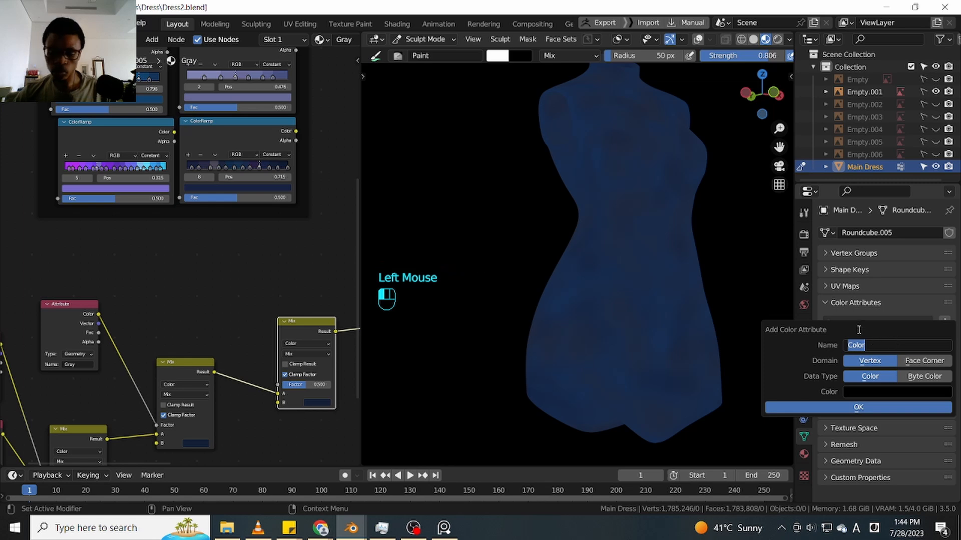
pyautogui.write('Dar')
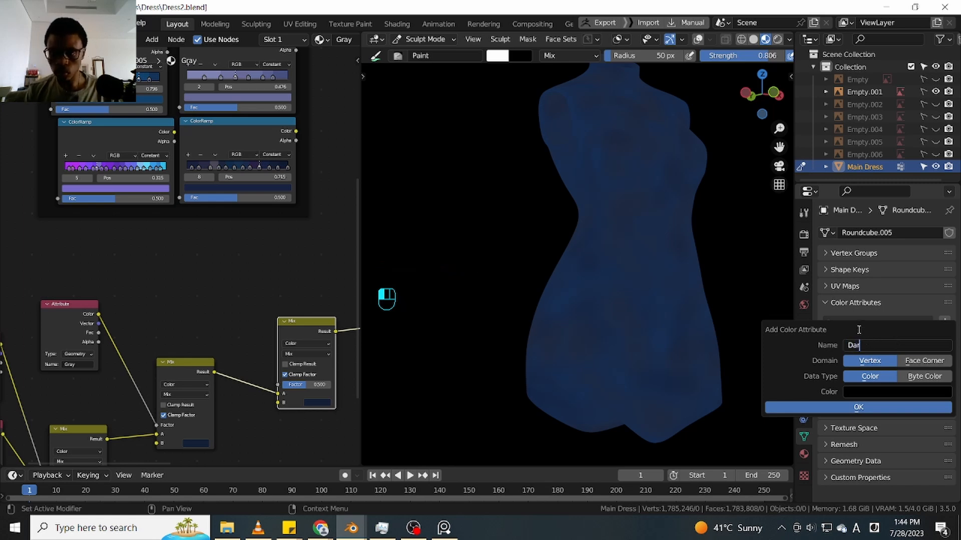
pyautogui.press('BackSpace')
pyautogui.press('BackSpace')
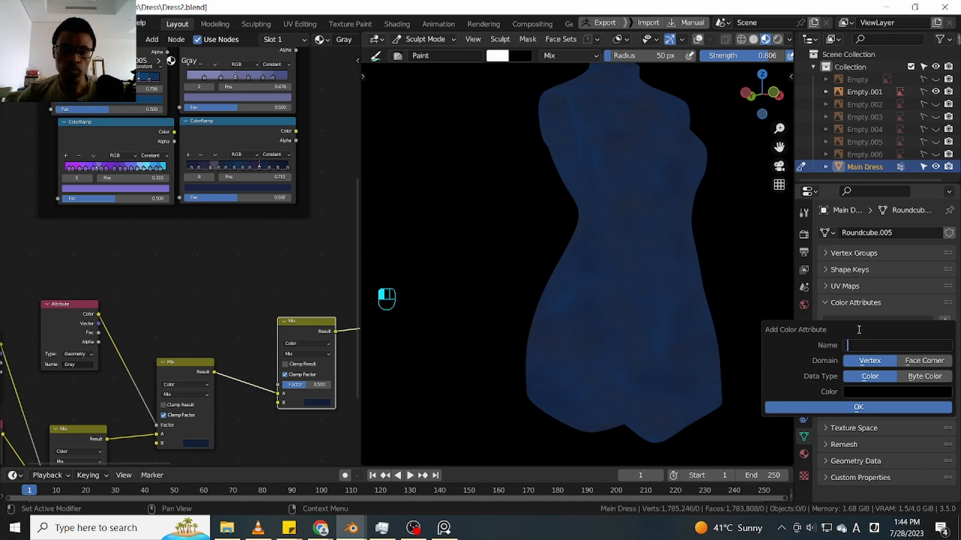
pyautogui.click(315, 246)
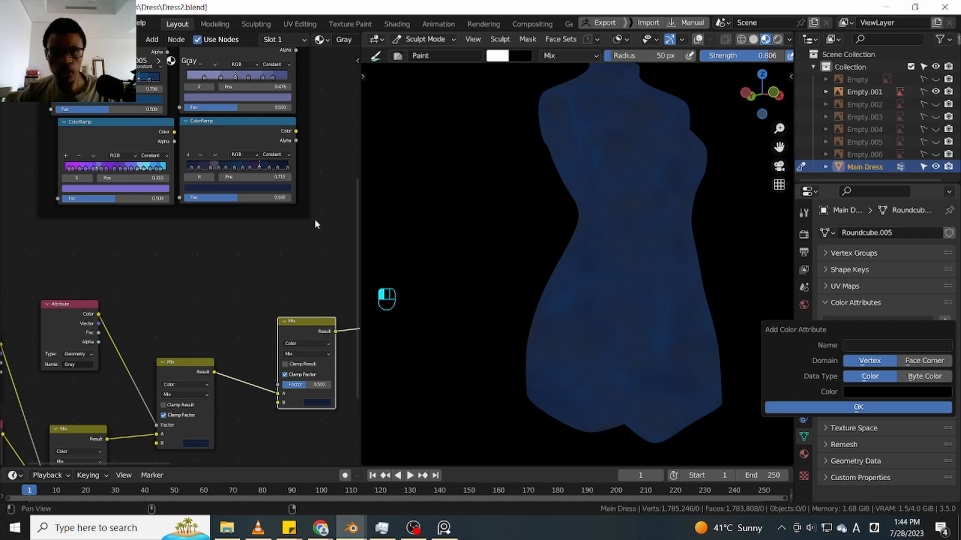
pyautogui.keyDown('shift'); pyautogui.moveTo(330, 223); pyautogui.dragTo(346, 254, button='middle'); pyautogui.keyUp('shift')
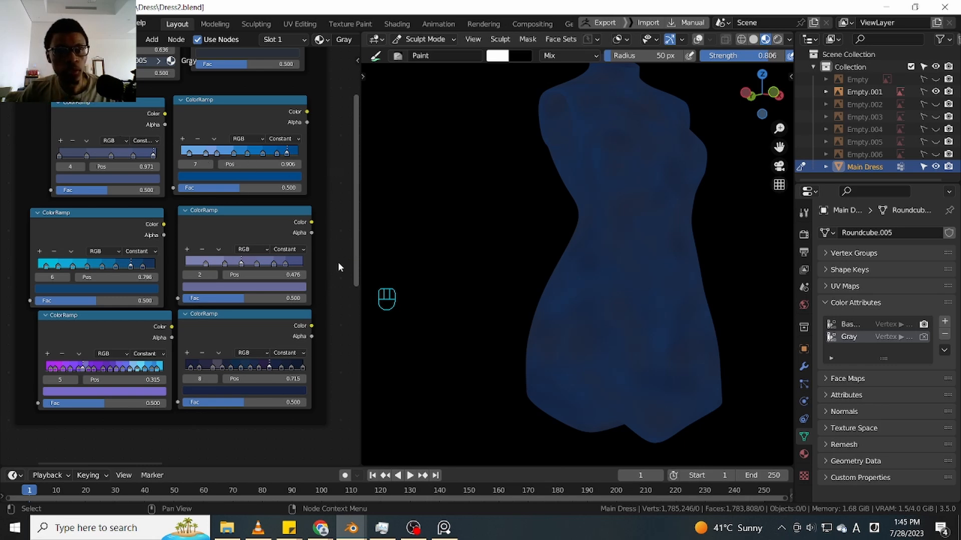
# Line up the cyan-to-navy color ramp node with its neighbours and look over the rest of the reference ramps
pyautogui.doubleClick(336, 208)
pyautogui.moveTo(337, 210)
pyautogui.mouseDown()
pyautogui.moveTo(328, 249)
pyautogui.moveTo(116, 148)
pyautogui.moveTo(347, 193)
pyautogui.moveTo(340, 192)
pyautogui.mouseUp()
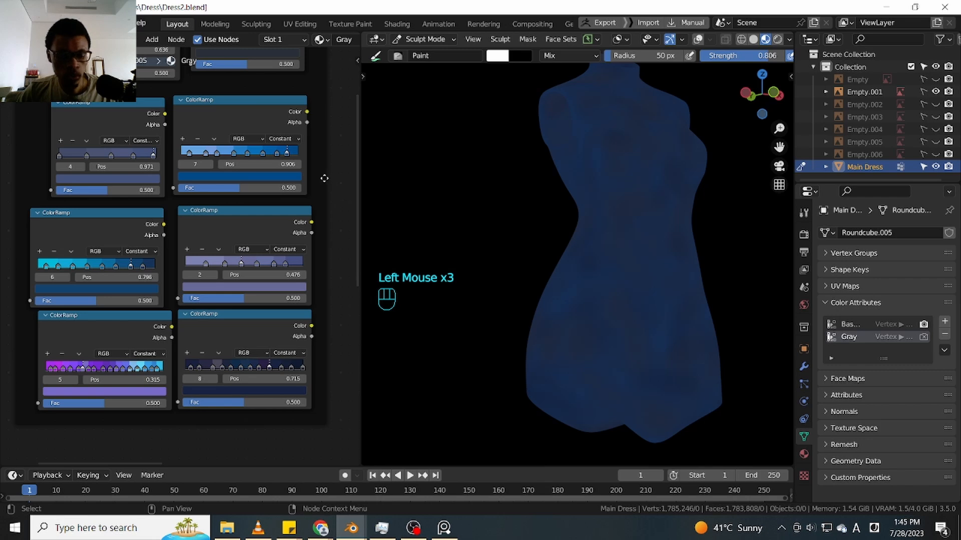
pyautogui.keyDown('shift'); pyautogui.moveTo(324, 178); pyautogui.dragTo(337, 232, button='middle'); pyautogui.keyUp('shift')
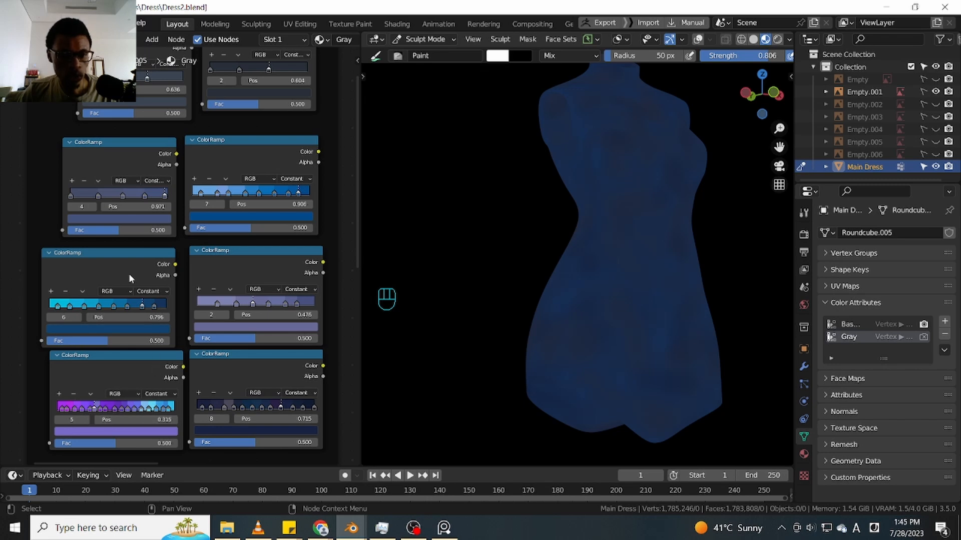
pyautogui.moveTo(129, 277); pyautogui.dragTo(135, 275)
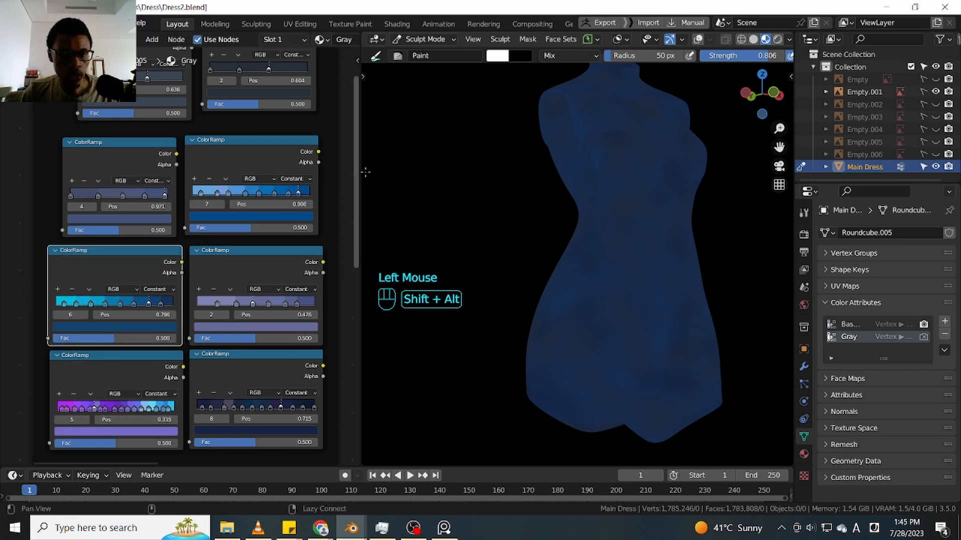
pyautogui.keyDown('shift'); pyautogui.moveTo(341, 173); pyautogui.dragTo(278, 214, button='middle'); pyautogui.keyUp('shift')
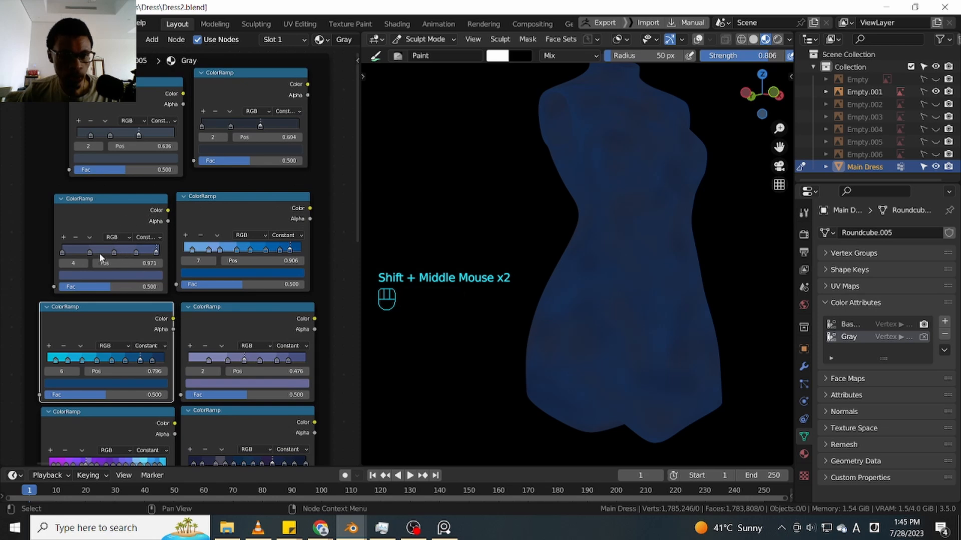
pyautogui.keyDown('shift'); pyautogui.moveTo(344, 278); pyautogui.dragTo(313, 220, button='middle'); pyautogui.keyUp('shift')
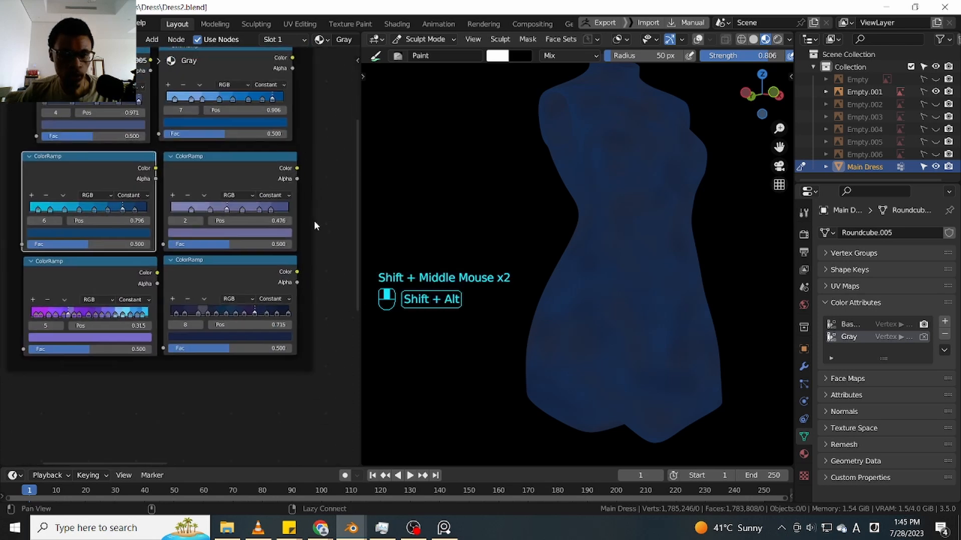
pyautogui.keyDown('shift'); pyautogui.moveTo(314, 368); pyautogui.dragTo(313, 224, button='middle'); pyautogui.keyUp('shift')
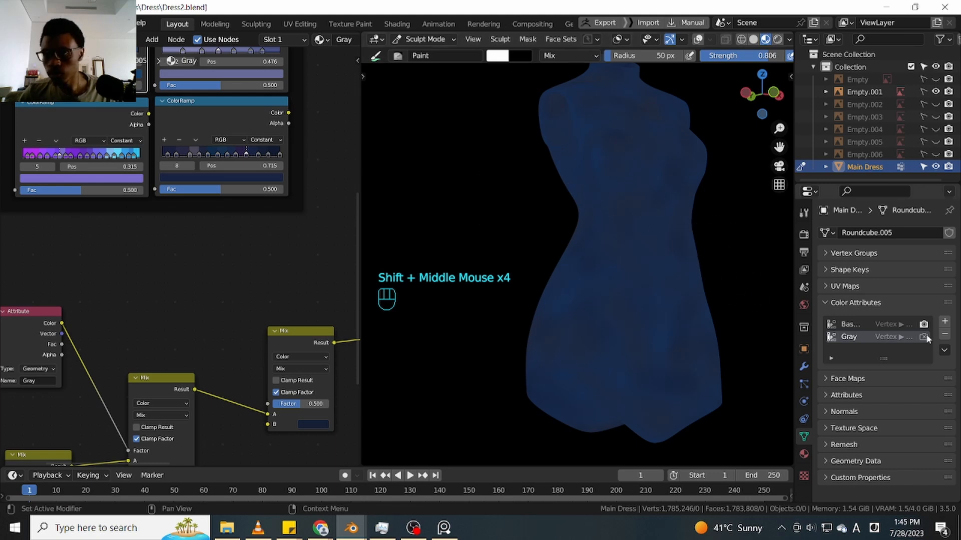
# Add a color attribute named Gray Blue to the dress with the Vertex domain and Color data type
pyautogui.click(944, 322)
pyautogui.click(880, 343)
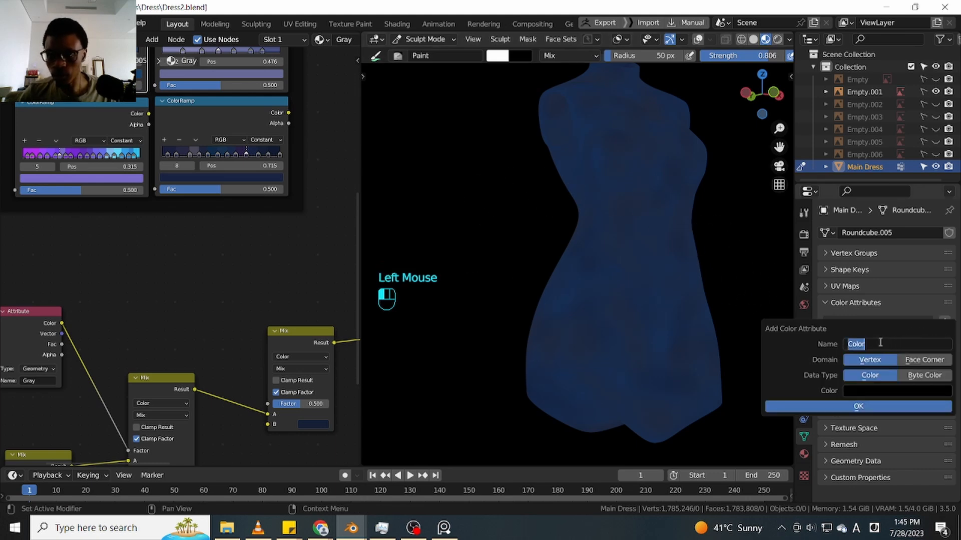
pyautogui.write('Gray')
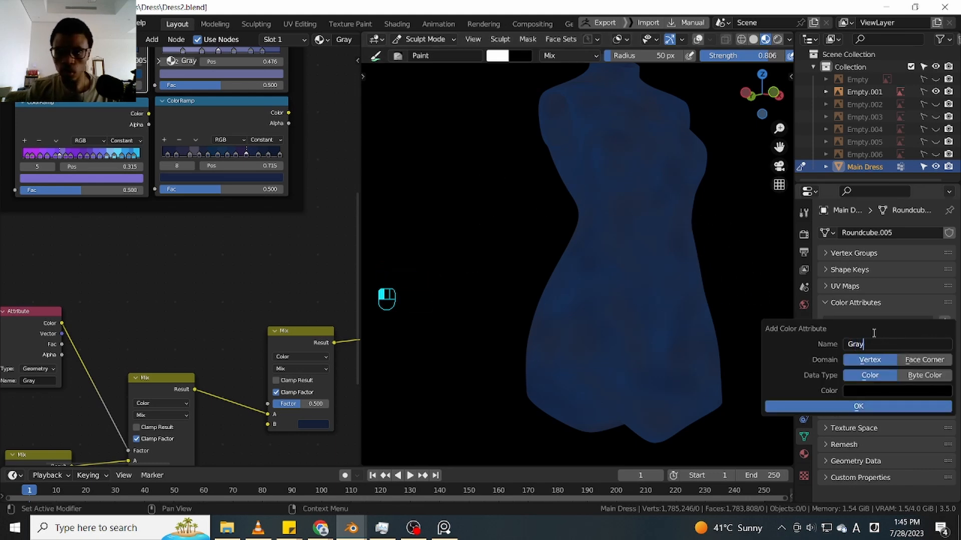
pyautogui.write(' Blue')
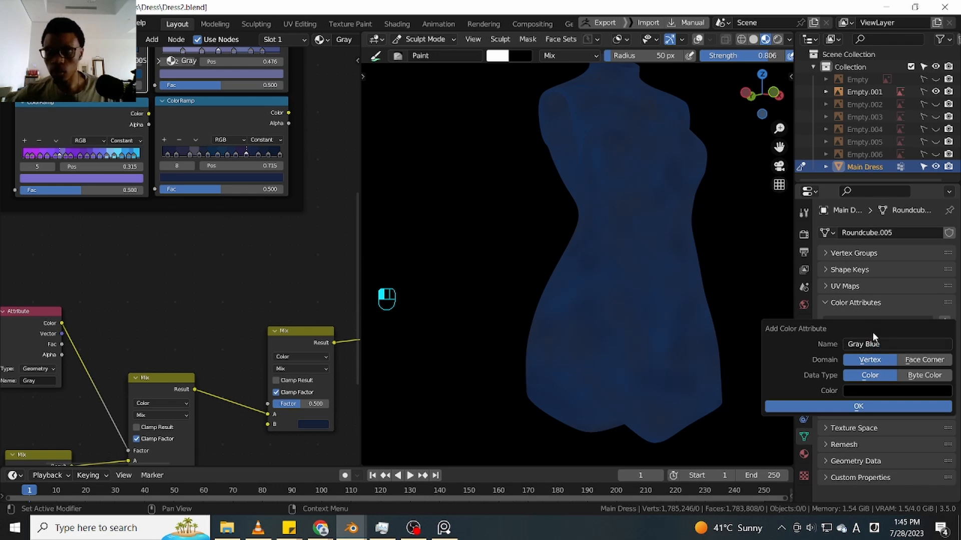
pyautogui.click(835, 405)
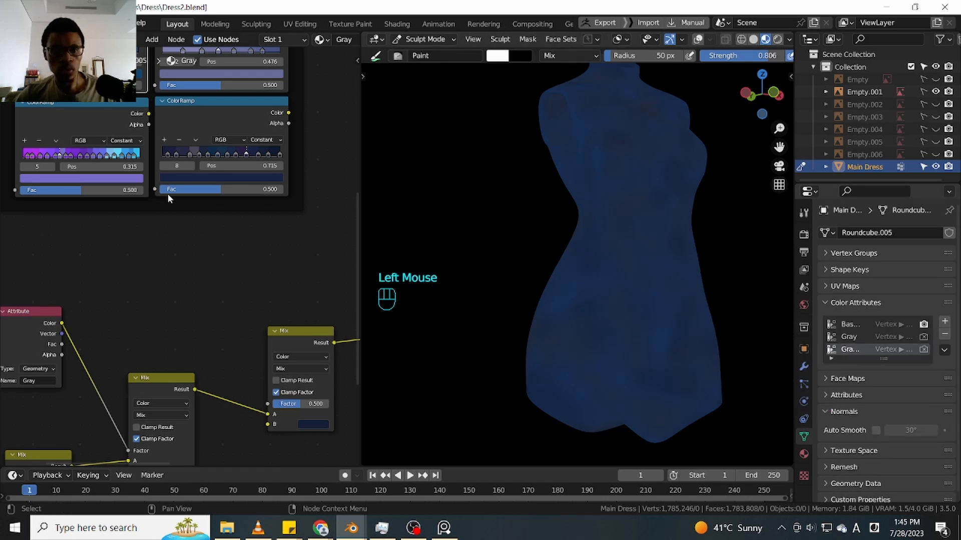
# Duplicate the Gray Attribute node, place the copy near the newest Mix node, and set its name to Gray Blue
pyautogui.keyDown('shift'); pyautogui.moveTo(243, 301); pyautogui.dragTo(246, 350, button='middle'); pyautogui.keyUp('shift')
pyautogui.keyDown('shift'); pyautogui.moveTo(213, 313); pyautogui.dragTo(288, 361, button='middle'); pyautogui.keyUp('shift')
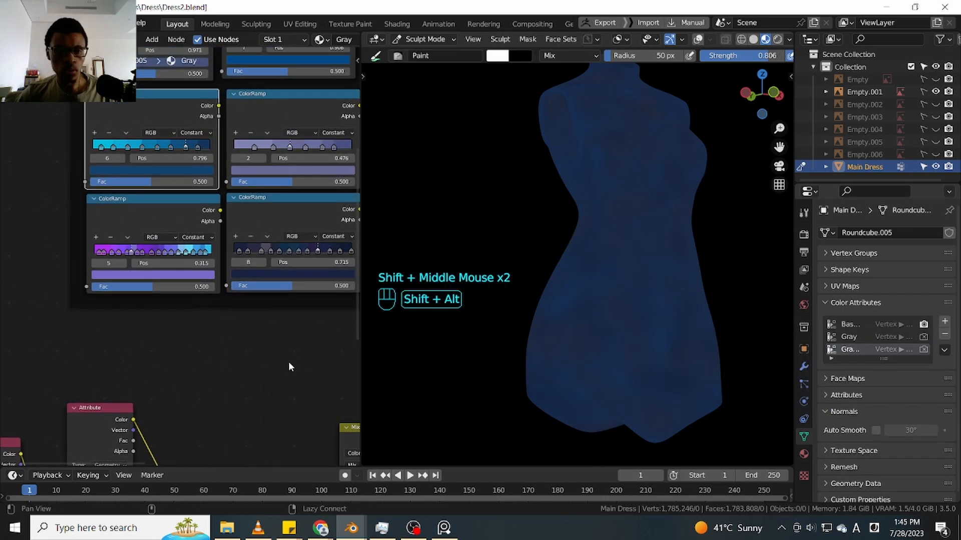
pyautogui.click(197, 359)
pyautogui.keyDown('shift'); pyautogui.moveTo(227, 342); pyautogui.dragTo(84, 262, button='middle'); pyautogui.keyUp('shift')
pyautogui.click(203, 347)
pyautogui.moveTo(229, 312)
pyautogui.keyDown('shift'); pyautogui.mouseDown(button='middle')
pyautogui.moveTo(266, 300)
pyautogui.moveTo(233, 295)
pyautogui.mouseUp(button='middle'); pyautogui.keyUp('shift')
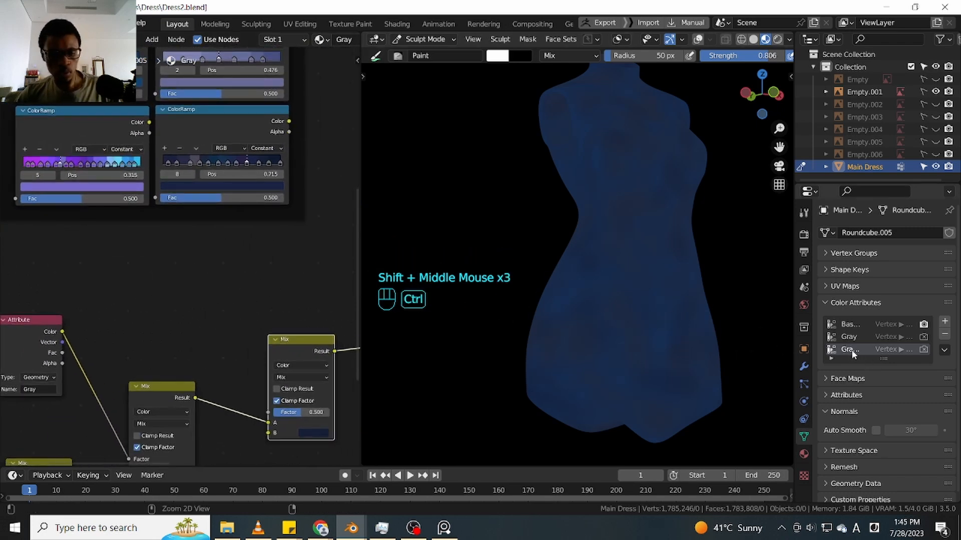
pyautogui.hotkey('ctrl', 'c')
pyautogui.keyDown('shift'); pyautogui.moveTo(74, 310); pyautogui.dragTo(126, 303, button='middle'); pyautogui.keyUp('shift')
pyautogui.click(82, 326)
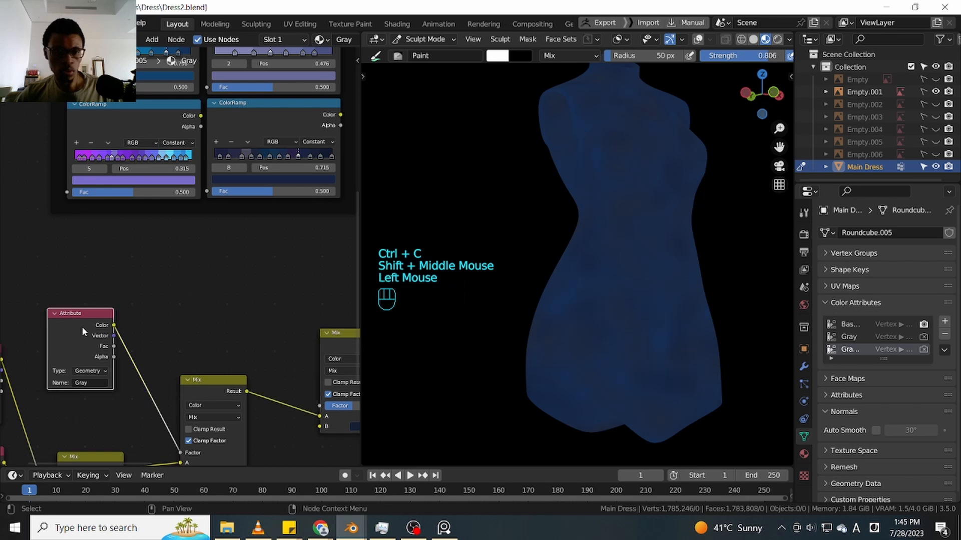
pyautogui.hotkey('shift', 'd')
pyautogui.keyDown('shift'); pyautogui.moveTo(297, 278); pyautogui.dragTo(215, 267, button='middle'); pyautogui.keyUp('shift')
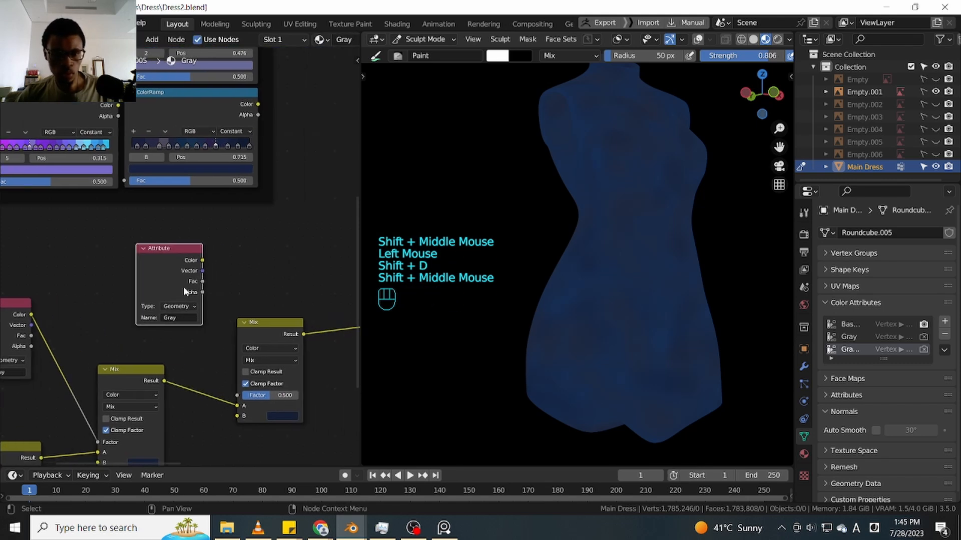
pyautogui.hotkey('ctrl', 'v')
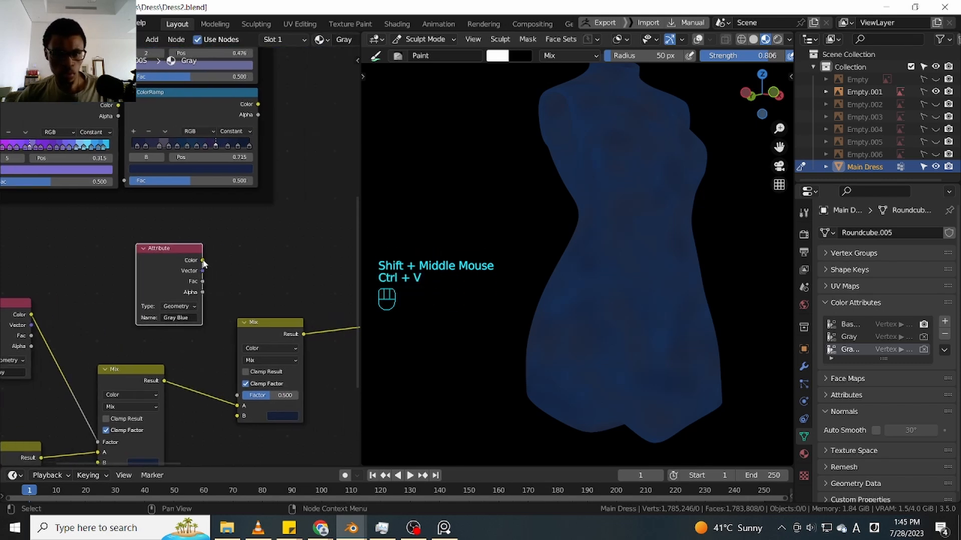
# Connect the Gray Blue attribute to the newest Mix node's Factor and move that Mix node beside the color ramps
pyautogui.moveTo(202, 281); pyautogui.dragTo(237, 396)
pyautogui.keyDown('shift'); pyautogui.moveTo(249, 317); pyautogui.dragTo(276, 333, button='middle'); pyautogui.keyUp('shift')
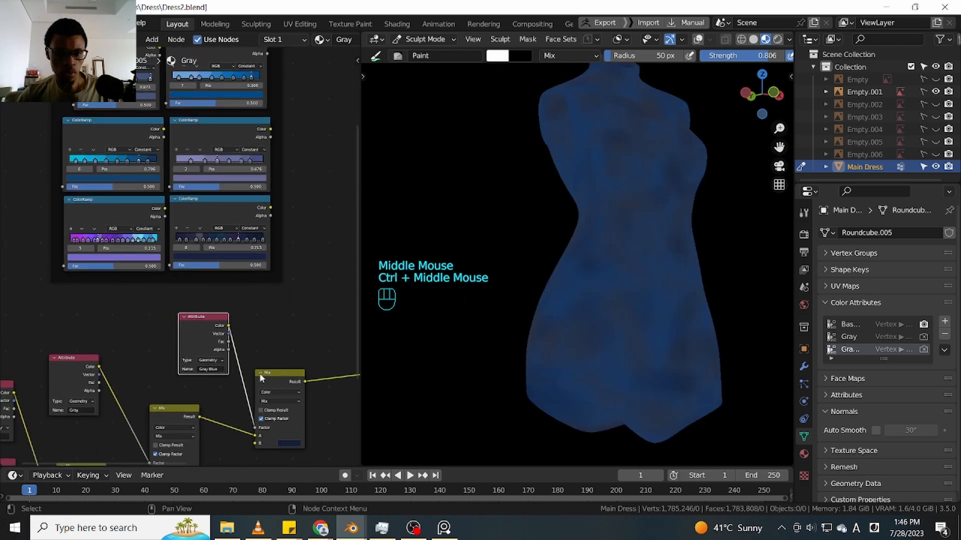
pyautogui.moveTo(266, 374)
pyautogui.mouseDown()
pyautogui.moveTo(181, 369)
pyautogui.moveTo(2, 228)
pyautogui.moveTo(1, 167)
pyautogui.mouseUp()
pyautogui.click(2, 125)
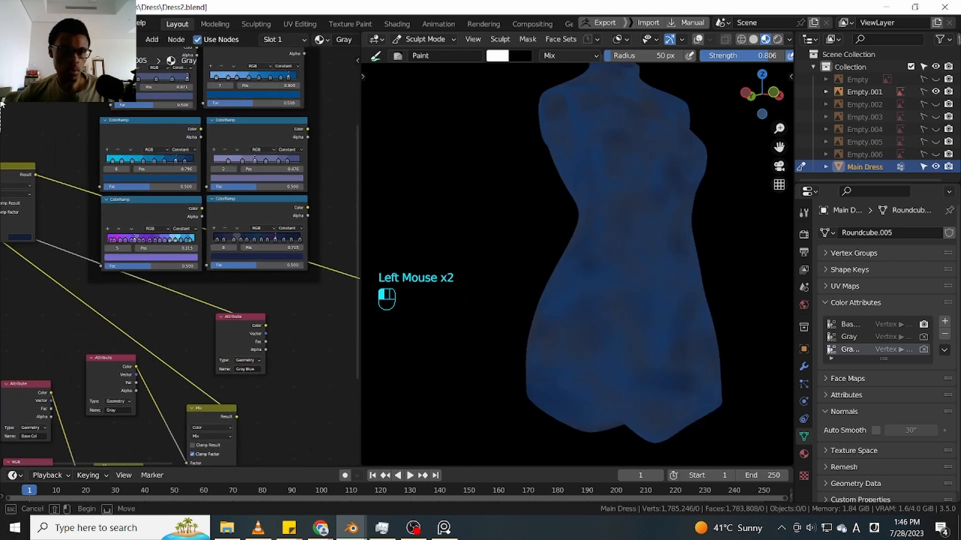
pyautogui.keyDown('shift'); pyautogui.moveTo(37, 152); pyautogui.dragTo(122, 266, button='middle'); pyautogui.keyUp('shift')
pyautogui.moveTo(98, 281); pyautogui.dragTo(108, 189)
pyautogui.keyDown('ctrl'); pyautogui.moveTo(108, 188); pyautogui.dragTo(134, 141, button='middle'); pyautogui.keyUp('ctrl')
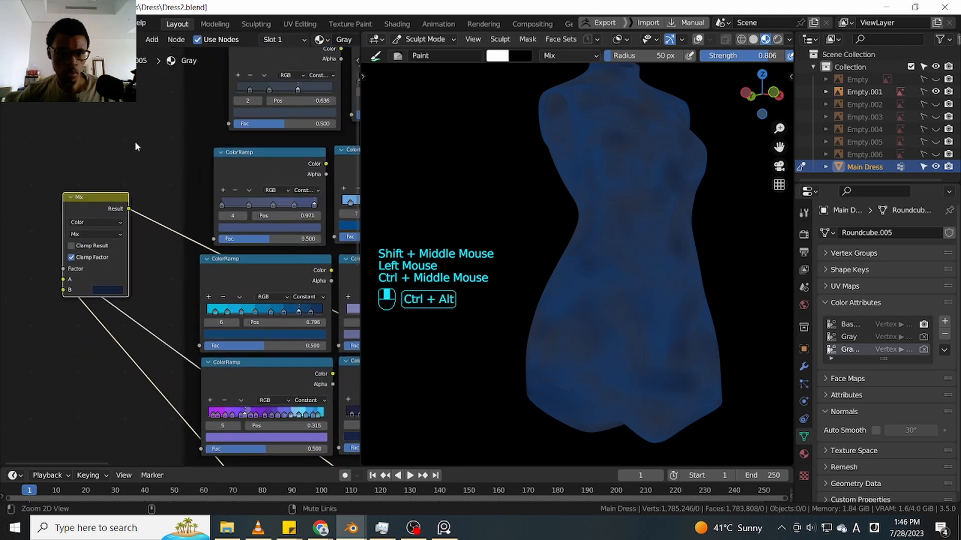
# Sample the Mix node's B color from the slate-blue ramp and paint a test dab on the dress's hip area
pyautogui.click(117, 294)
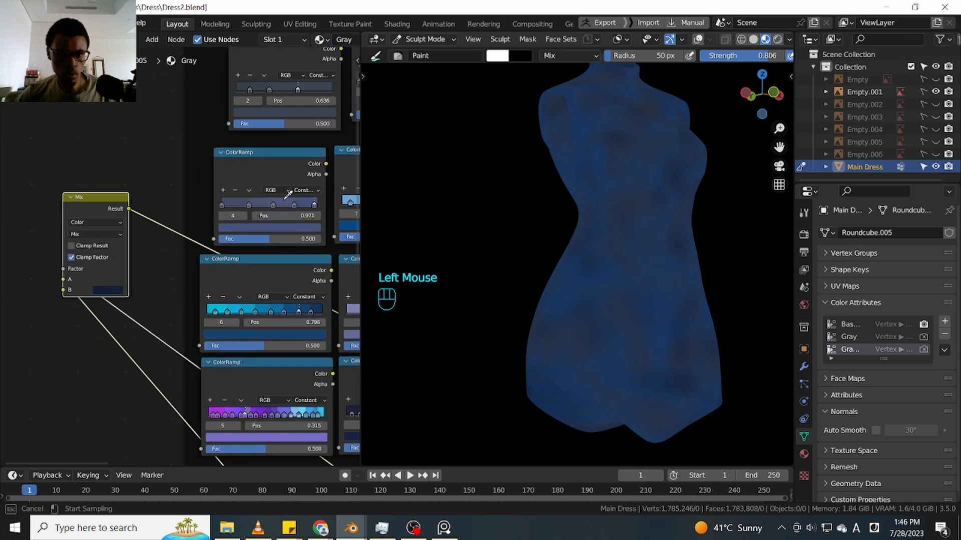
pyautogui.moveTo(675, 265)
pyautogui.keyDown('ctrl'); pyautogui.mouseDown(button='middle')
pyautogui.moveTo(718, 251)
pyautogui.moveTo(697, 266)
pyautogui.moveTo(684, 255)
pyautogui.moveTo(696, 223)
pyautogui.mouseUp(button='middle'); pyautogui.keyUp('ctrl')
pyautogui.click(569, 250)
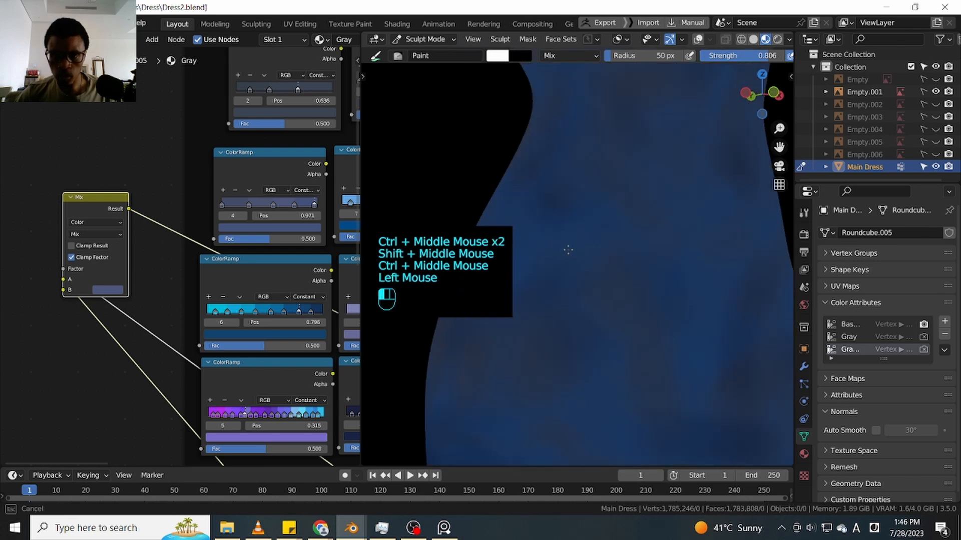
pyautogui.click(572, 249)
pyautogui.moveTo(568, 210); pyautogui.dragTo(451, 225, button='middle')
# Try two other shades from the slate-blue ramp as the Mix node's B color and check the test dab
pyautogui.click(107, 290)
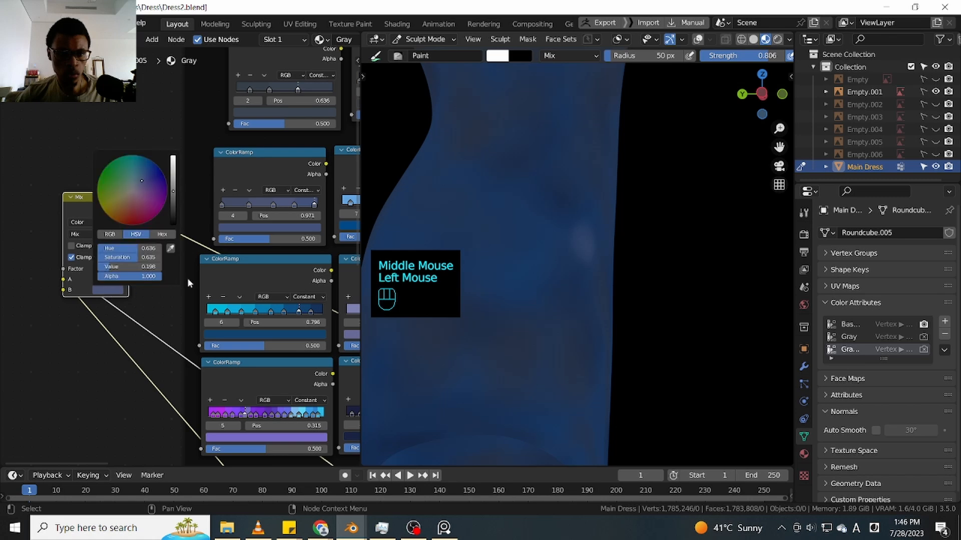
pyautogui.click(173, 248)
pyautogui.click(238, 202)
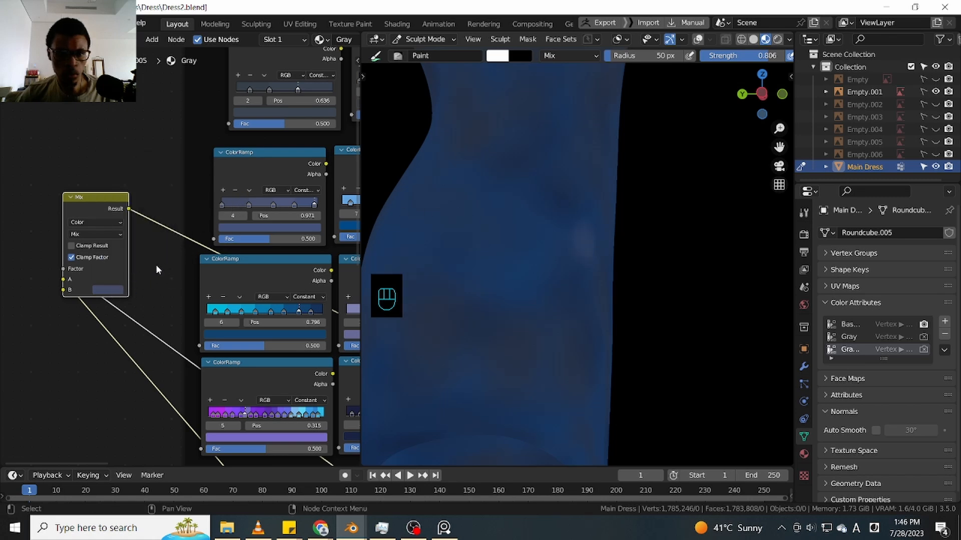
pyautogui.click(120, 290)
pyautogui.click(116, 292)
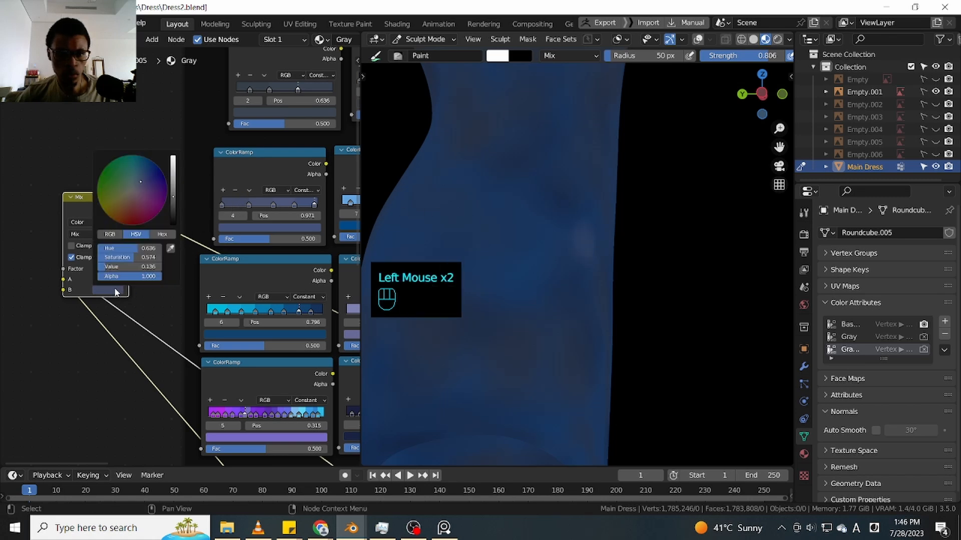
pyautogui.click(171, 249)
pyautogui.click(306, 198)
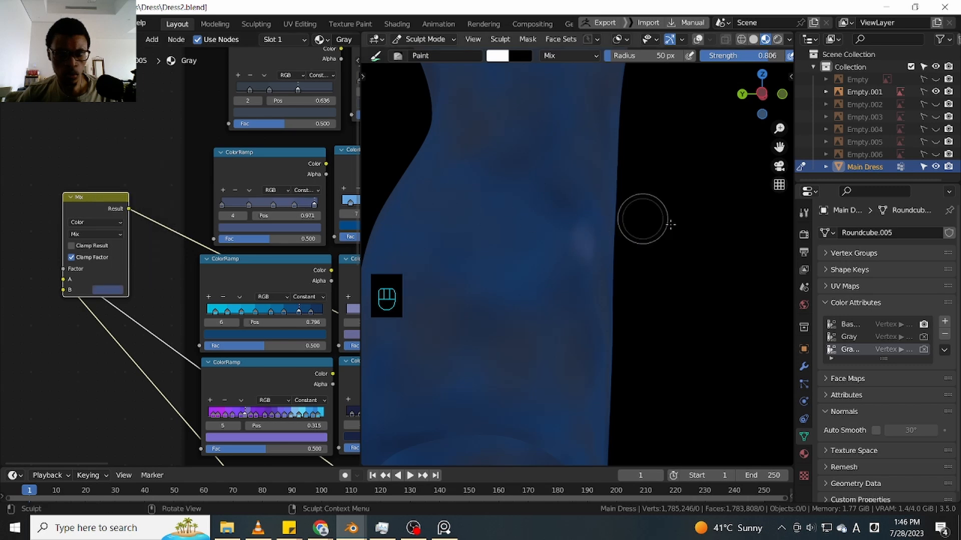
pyautogui.keyDown('alt'); pyautogui.moveTo(643, 214); pyautogui.dragTo(662, 254, button='middle'); pyautogui.keyUp('alt')
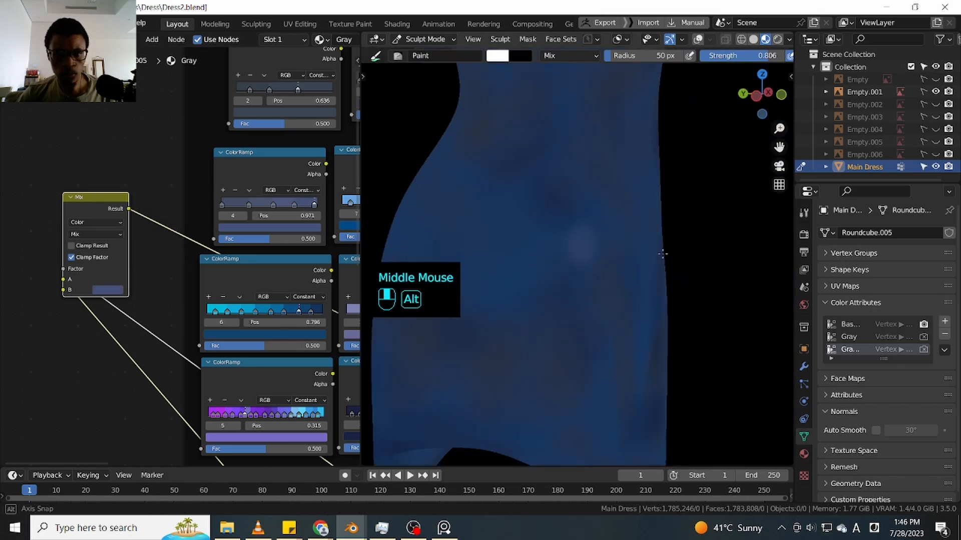
# Try a color sampled from the dress, and one from the dark end of the cyan-to-navy ramp, as the Mix's B color
pyautogui.click(114, 290)
pyautogui.click(170, 249)
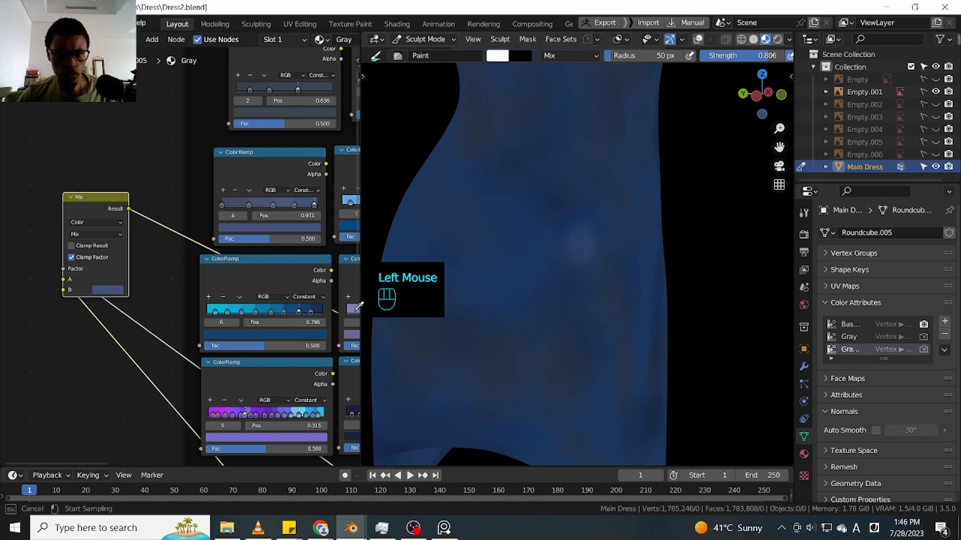
pyautogui.click(573, 255)
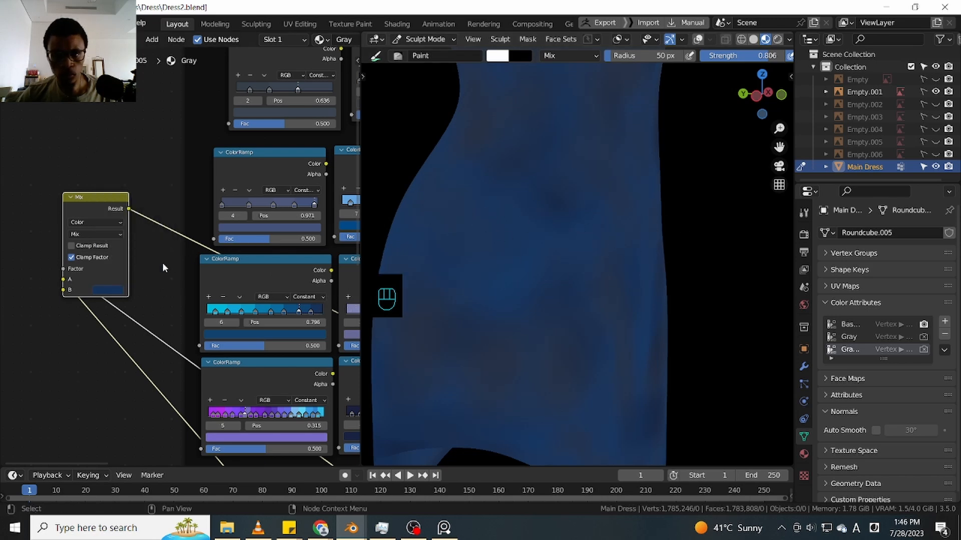
pyautogui.click(115, 291)
pyautogui.click(171, 250)
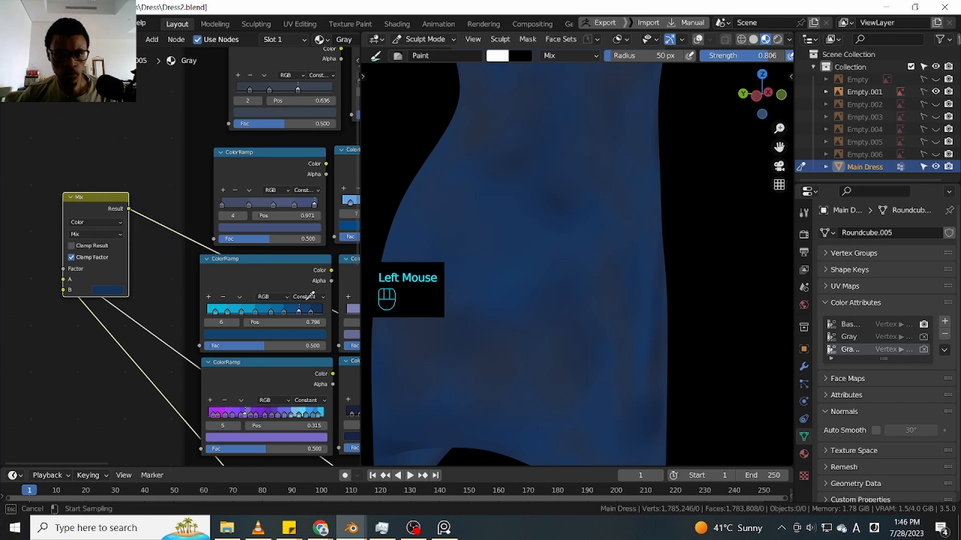
pyautogui.click(308, 309)
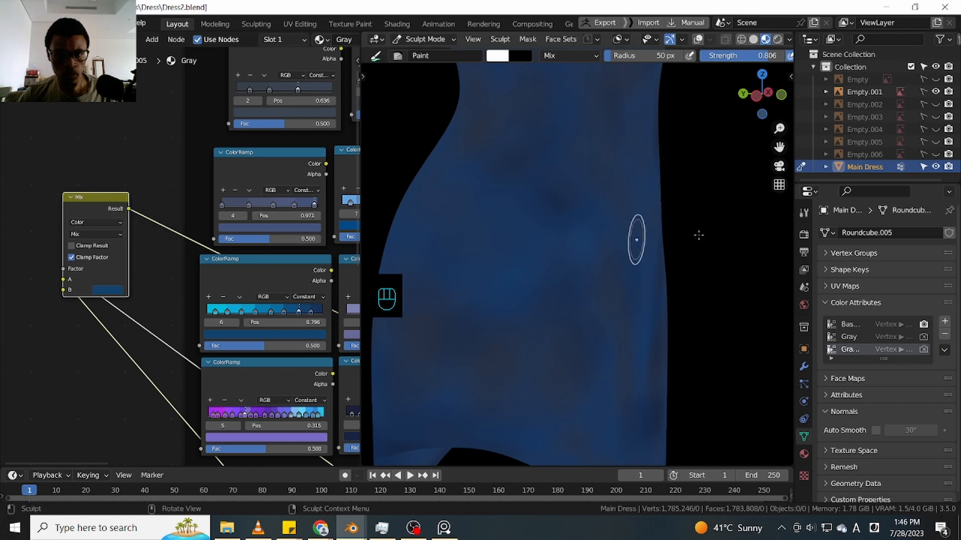
pyautogui.keyDown('alt'); pyautogui.moveTo(635, 239); pyautogui.dragTo(714, 229, button='middle'); pyautogui.keyUp('alt')
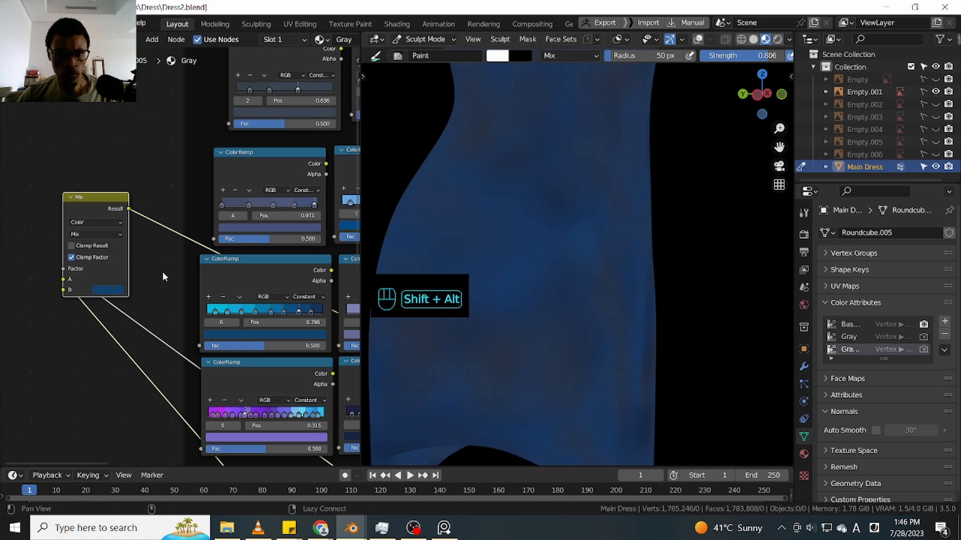
# Move the Mix node across to the other side of the ramps and sample its B color from the bright blue ramp's dark end
pyautogui.keyDown('shift'); pyautogui.moveTo(163, 271); pyautogui.dragTo(86, 306, button='middle'); pyautogui.keyUp('shift')
pyautogui.moveTo(41, 226); pyautogui.dragTo(278, 197)
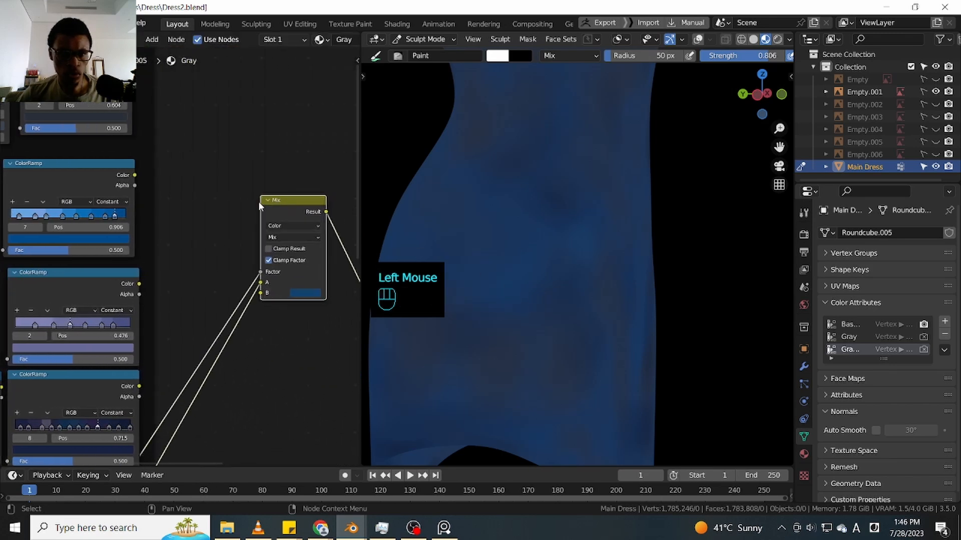
pyautogui.click(314, 294)
pyautogui.click(368, 251)
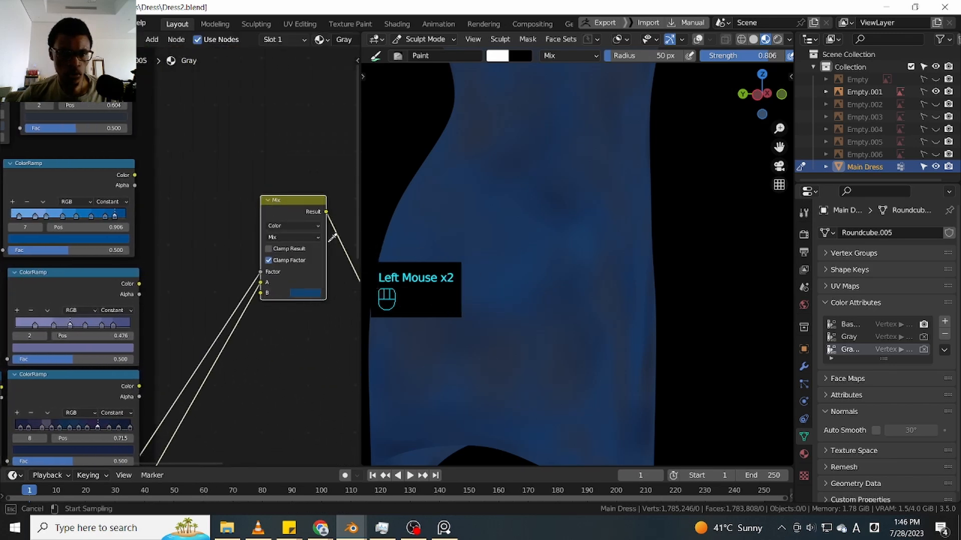
pyautogui.click(115, 213)
# Bring the Mix node closer to the ramps and sample its B color from the darkest end of the lavender ramp
pyautogui.keyDown('alt'); pyautogui.keyDown('shift'); pyautogui.moveTo(178, 246); pyautogui.dragTo(214, 228, button='middle'); pyautogui.keyUp('shift'); pyautogui.keyUp('alt')
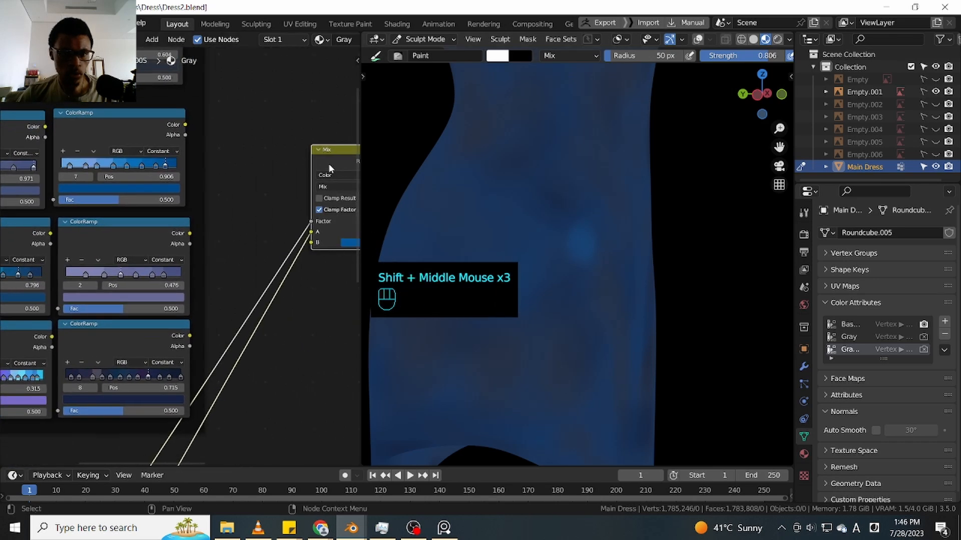
pyautogui.moveTo(328, 163); pyautogui.dragTo(259, 172)
pyautogui.click(300, 251)
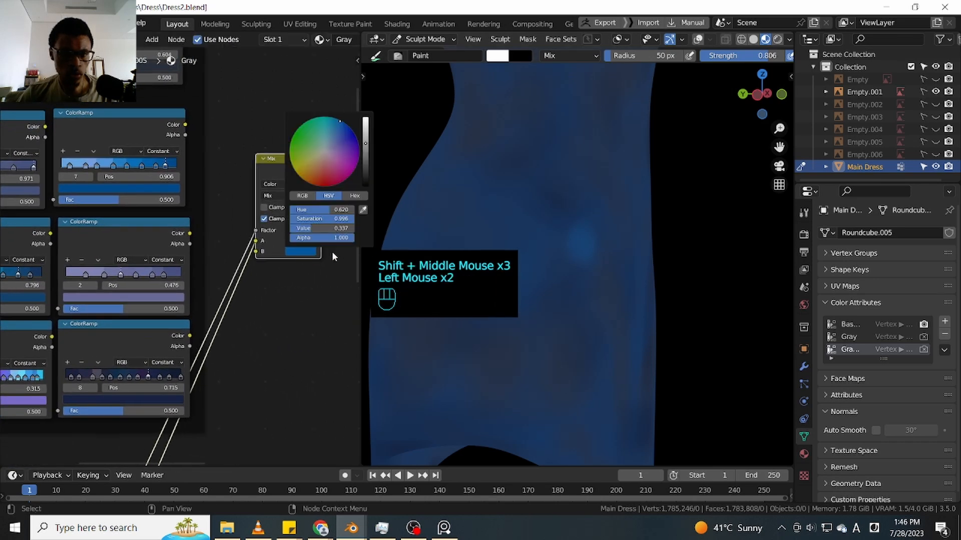
pyautogui.click(369, 209)
pyautogui.click(176, 271)
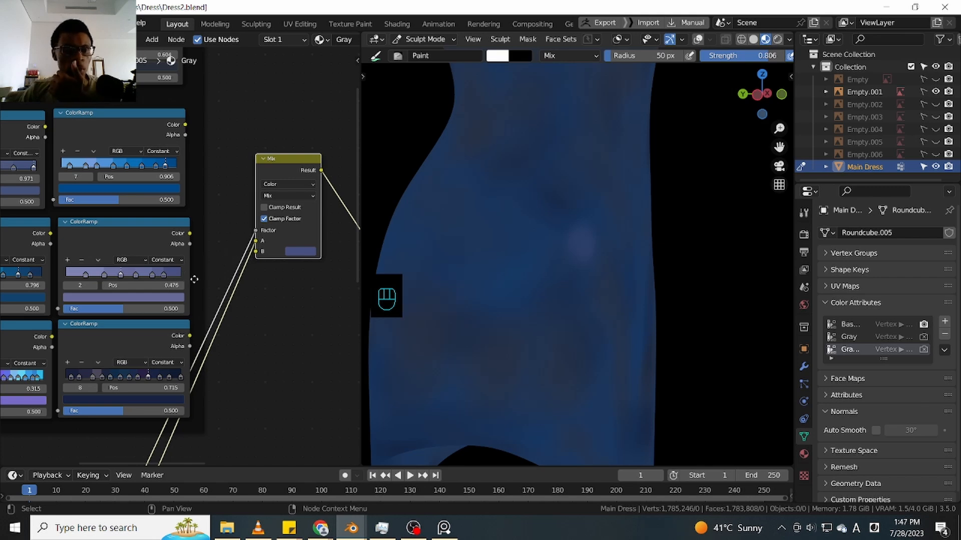
# Move the Mix node beside the dark navy ramp and try a navy shade from that ramp as its B color
pyautogui.keyDown('shift'); pyautogui.moveTo(227, 346); pyautogui.dragTo(265, 247, button='middle'); pyautogui.keyUp('shift')
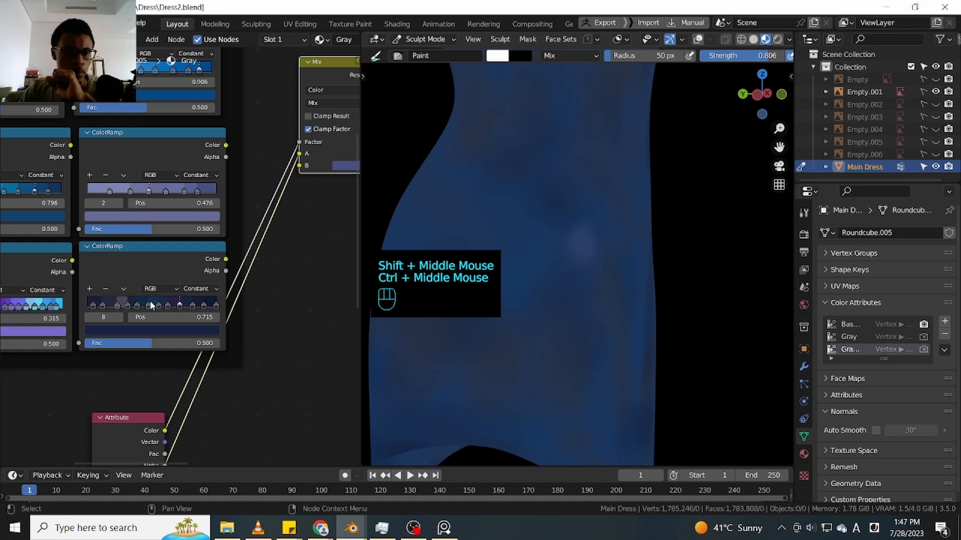
pyautogui.moveTo(329, 63); pyautogui.dragTo(289, 156)
pyautogui.click(309, 258)
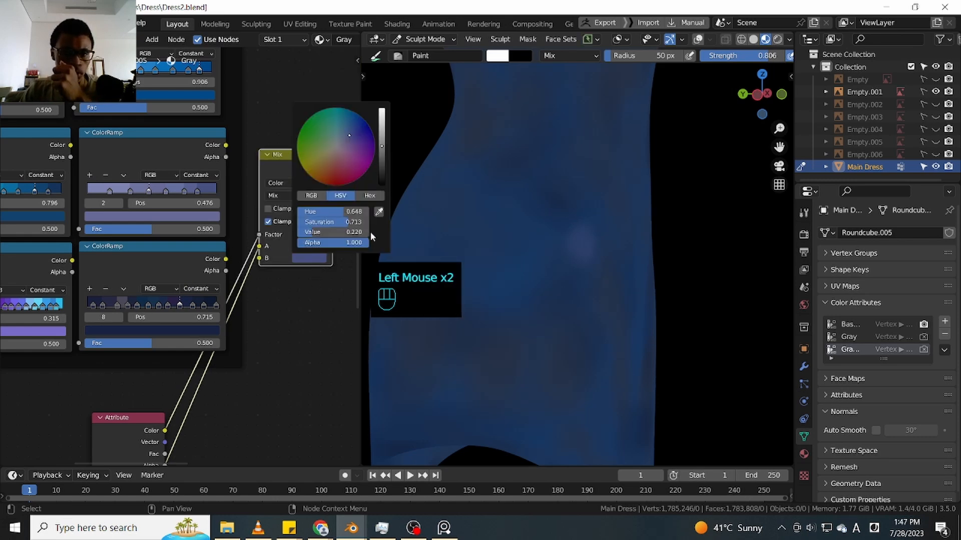
pyautogui.click(382, 210)
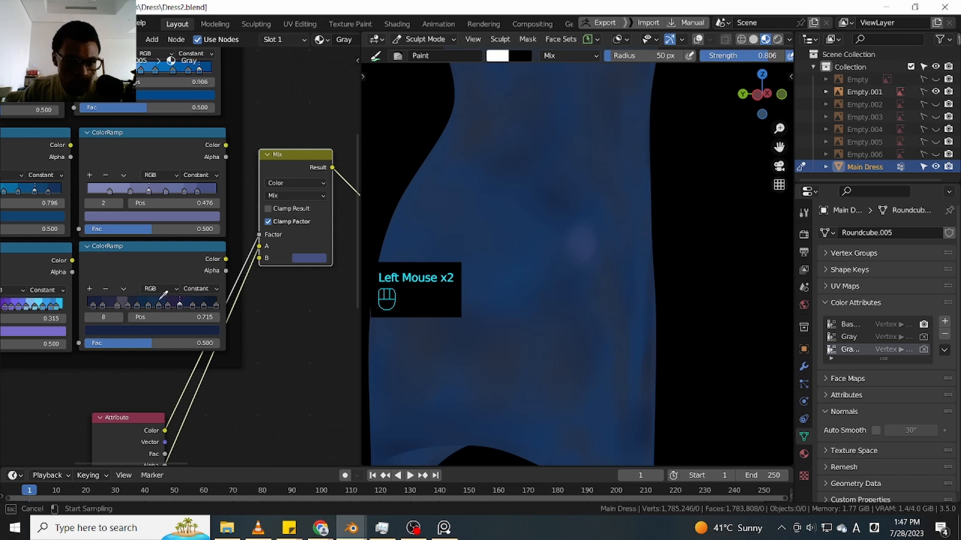
pyautogui.click(136, 299)
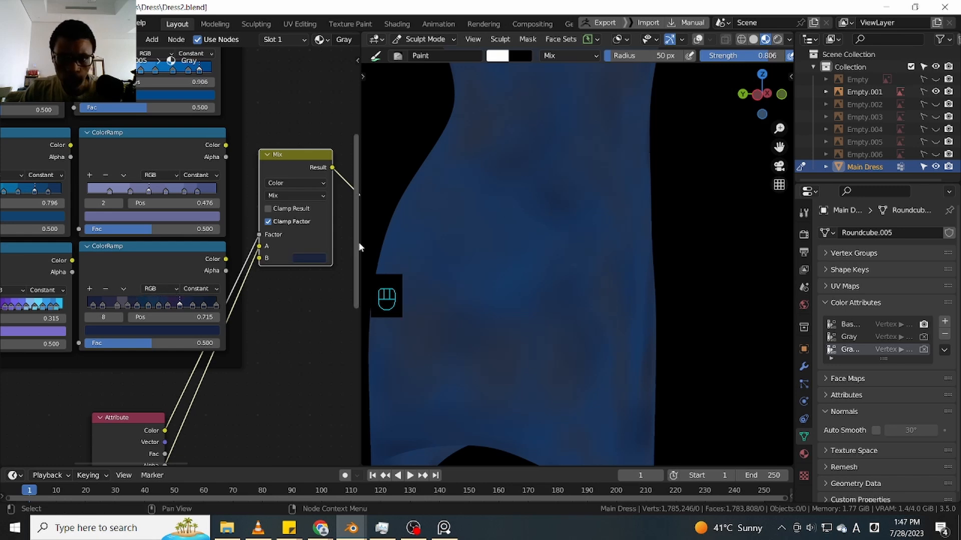
# Try two other shades from the dark navy ramp as the Mix's B color and paint a test dab on the dress
pyautogui.click(306, 259)
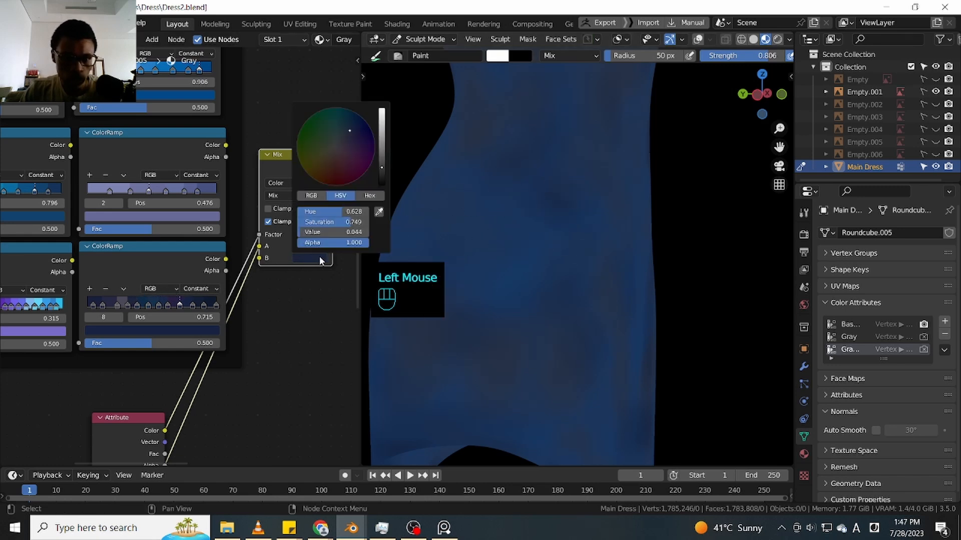
pyautogui.click(379, 212)
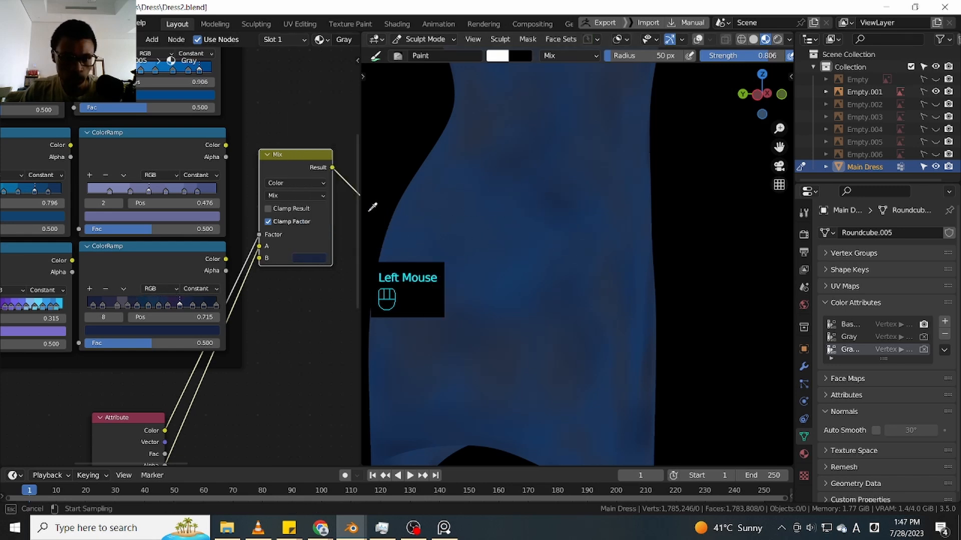
pyautogui.click(96, 299)
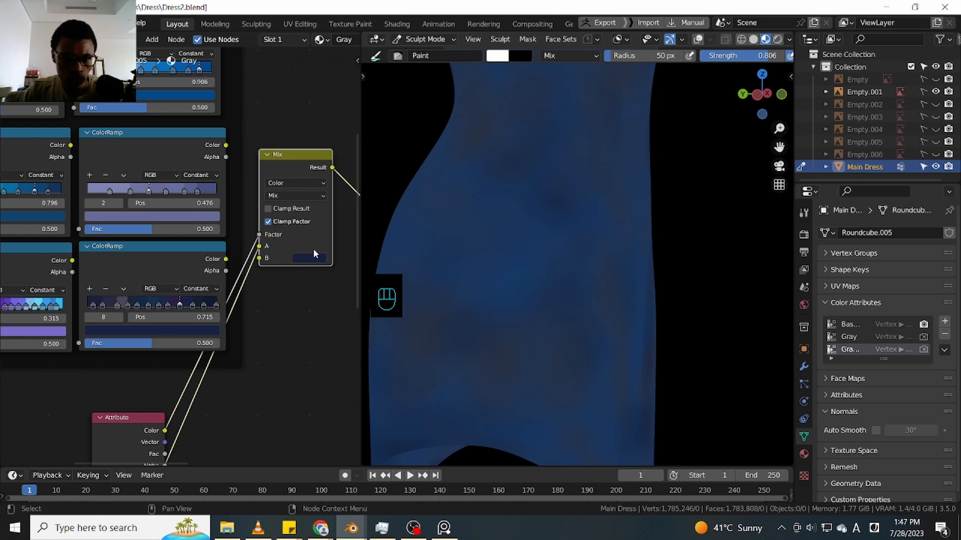
pyautogui.click(320, 259)
pyautogui.click(380, 212)
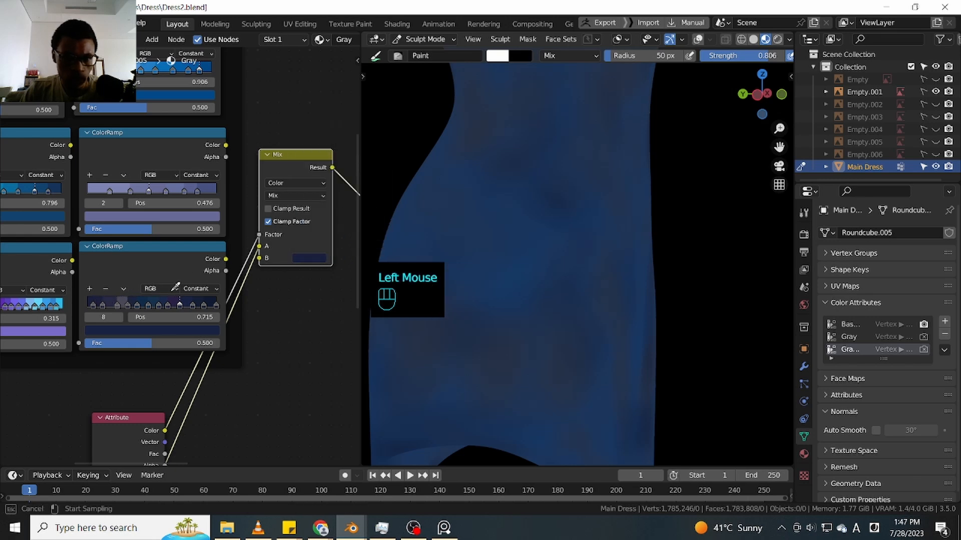
pyautogui.click(191, 296)
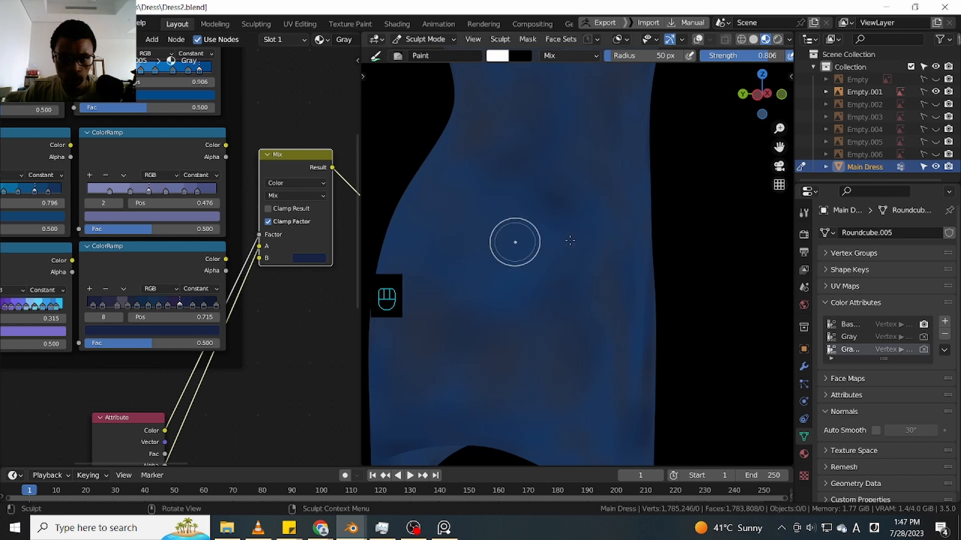
pyautogui.keyDown('alt'); pyautogui.moveTo(714, 269); pyautogui.dragTo(622, 258, button='middle'); pyautogui.keyUp('alt')
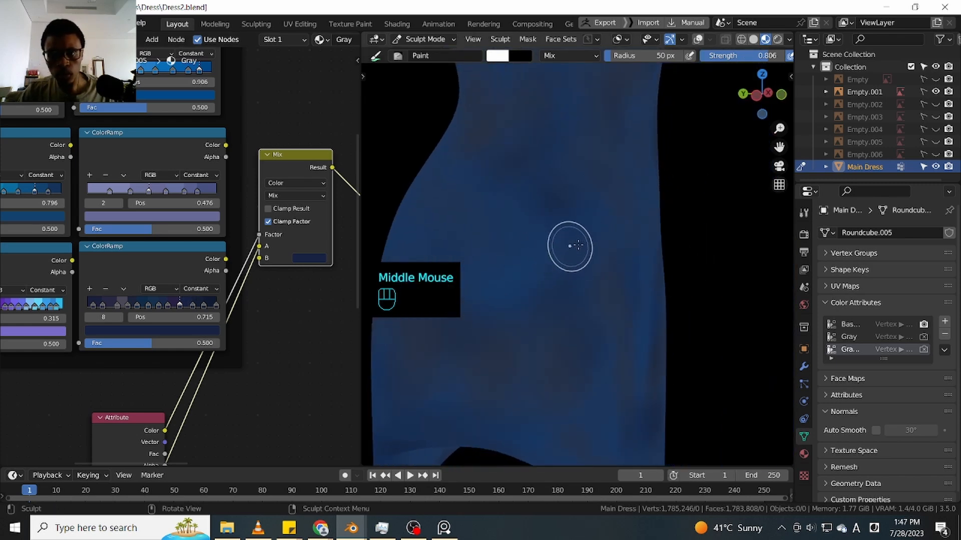
pyautogui.moveTo(585, 245)
pyautogui.mouseDown()
pyautogui.moveTo(573, 262)
pyautogui.moveTo(251, 278)
pyautogui.mouseUp()
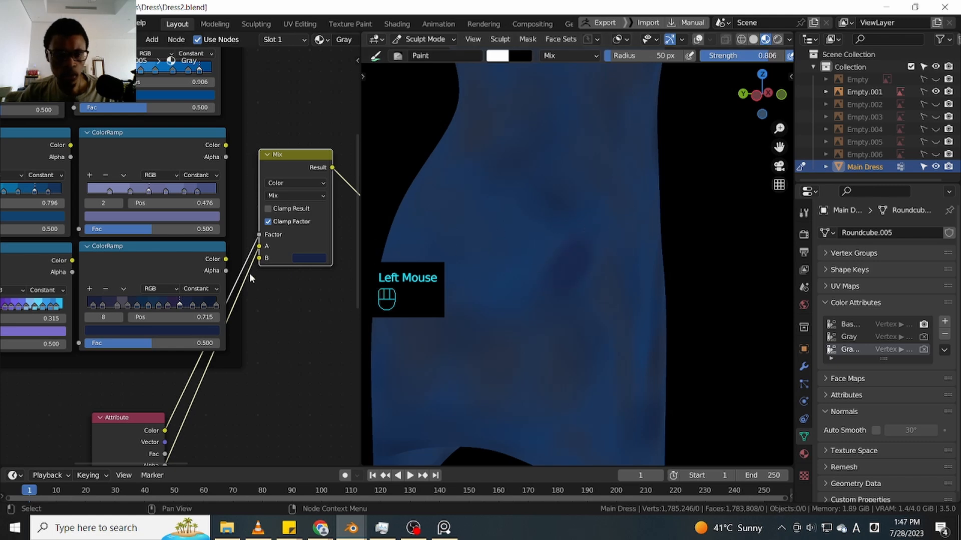
# Compare a dark teal-blue and a dark navy shade from the same ramp as the Mix's B color on the test dab
pyautogui.click(308, 258)
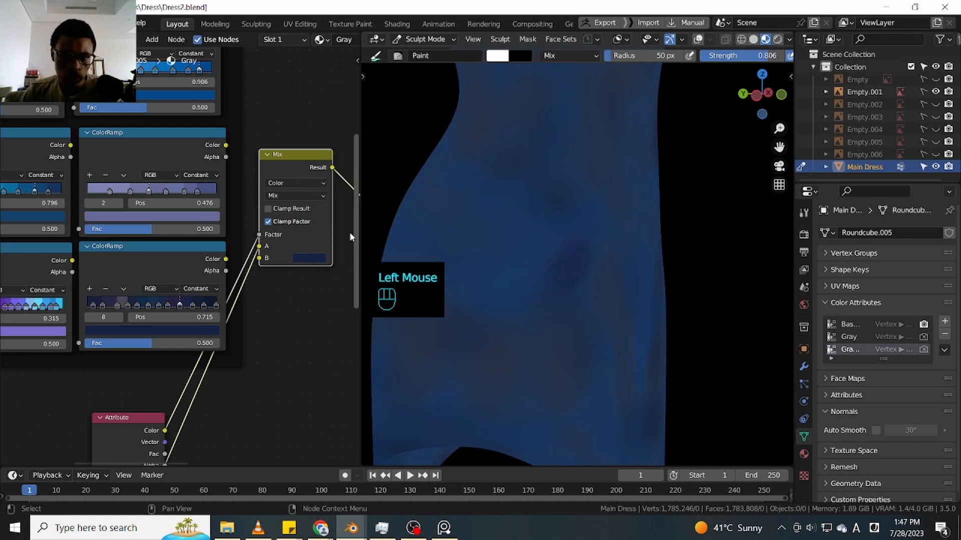
pyautogui.click(316, 256)
pyautogui.click(378, 213)
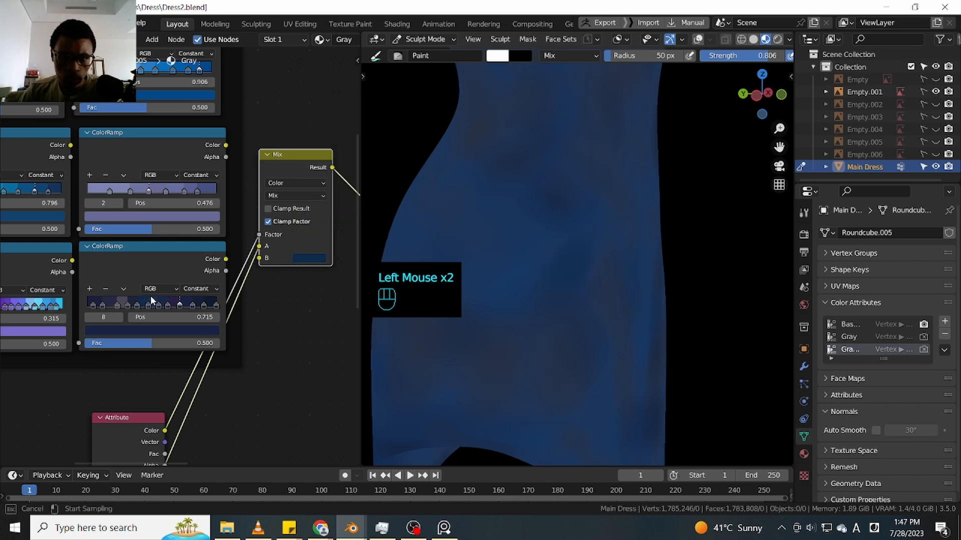
pyautogui.click(318, 258)
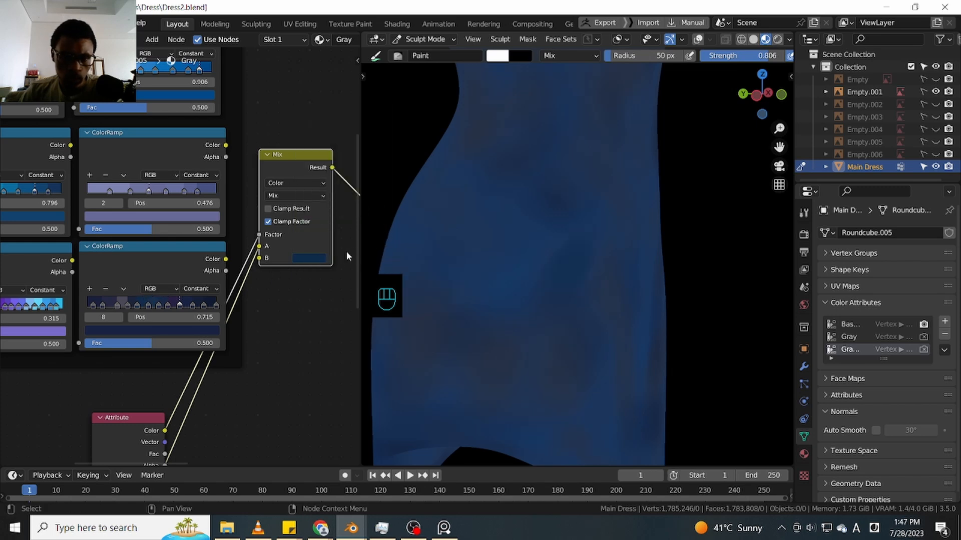
pyautogui.click(319, 259)
pyautogui.click(379, 212)
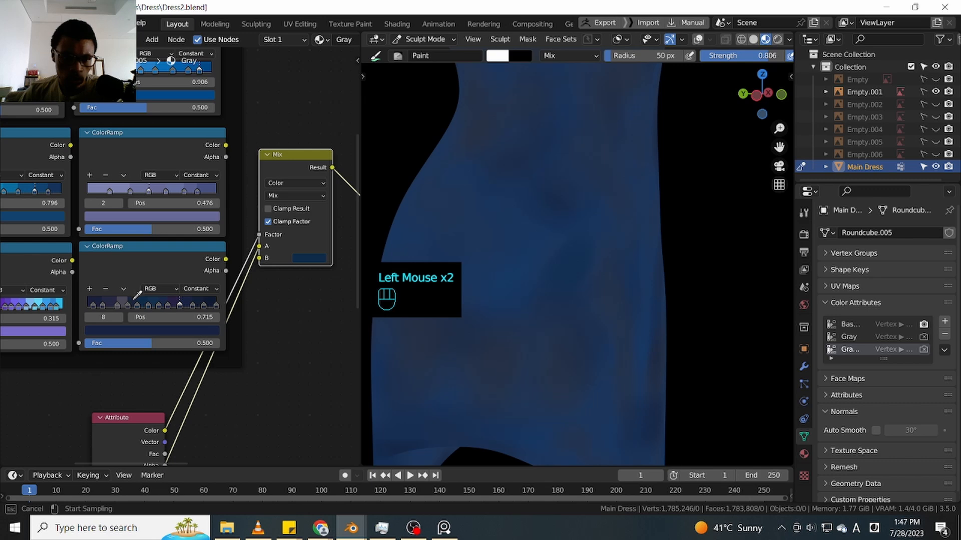
pyautogui.click(135, 302)
# Sample the dark purple shade from the navy ramp as the Mix's B color and move the node back near its Attribute node
pyautogui.click(318, 259)
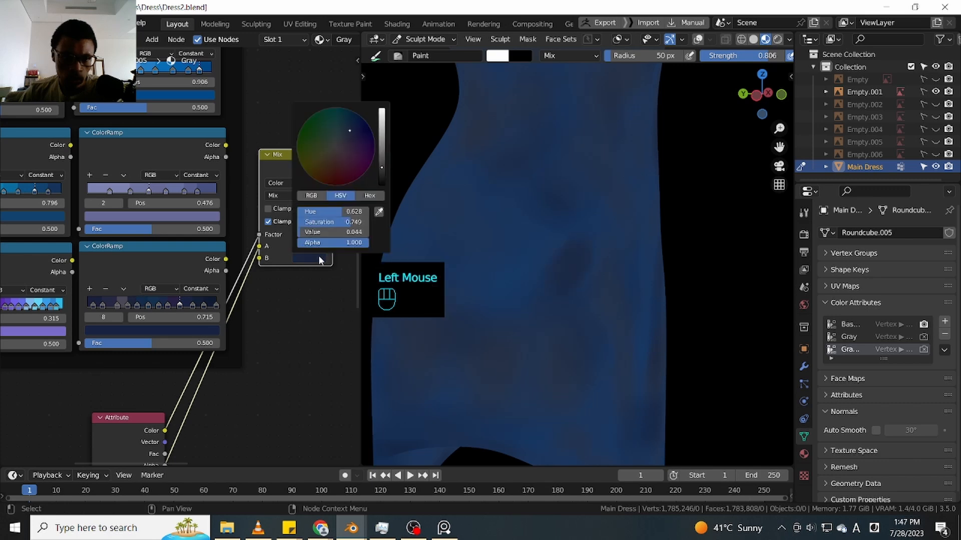
pyautogui.click(378, 213)
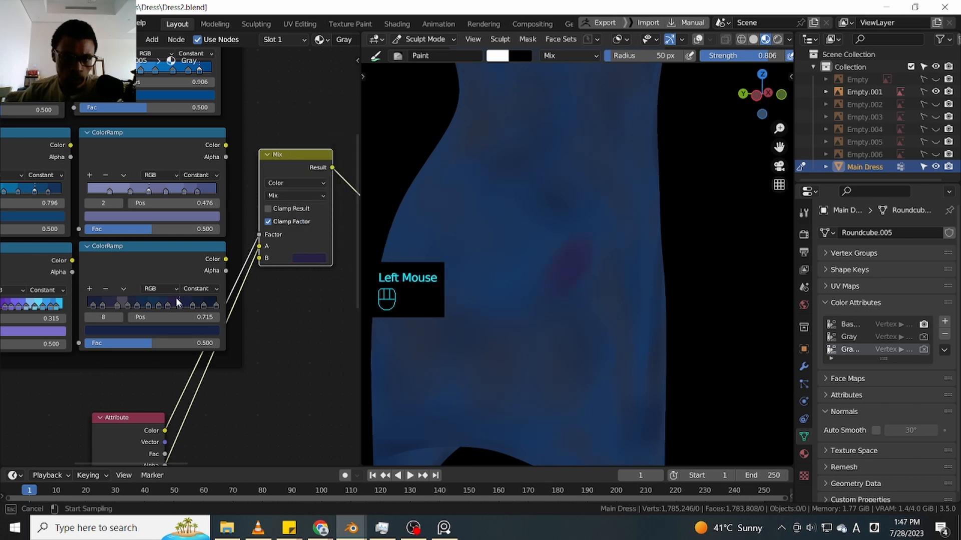
pyautogui.click(176, 299)
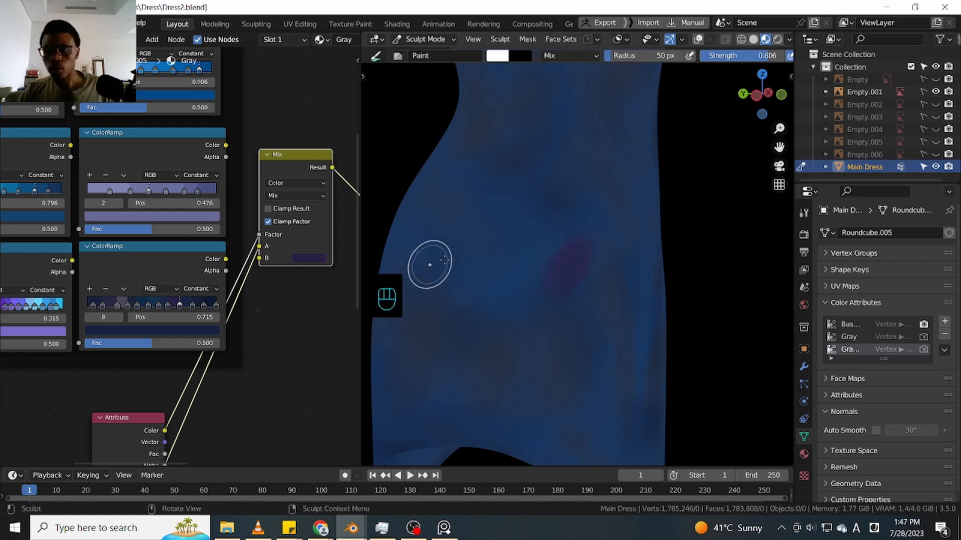
pyautogui.keyDown('shift'); pyautogui.moveTo(231, 394); pyautogui.dragTo(286, 179, button='middle'); pyautogui.keyUp('shift')
pyautogui.moveTo(268, 96); pyautogui.dragTo(235, 399)
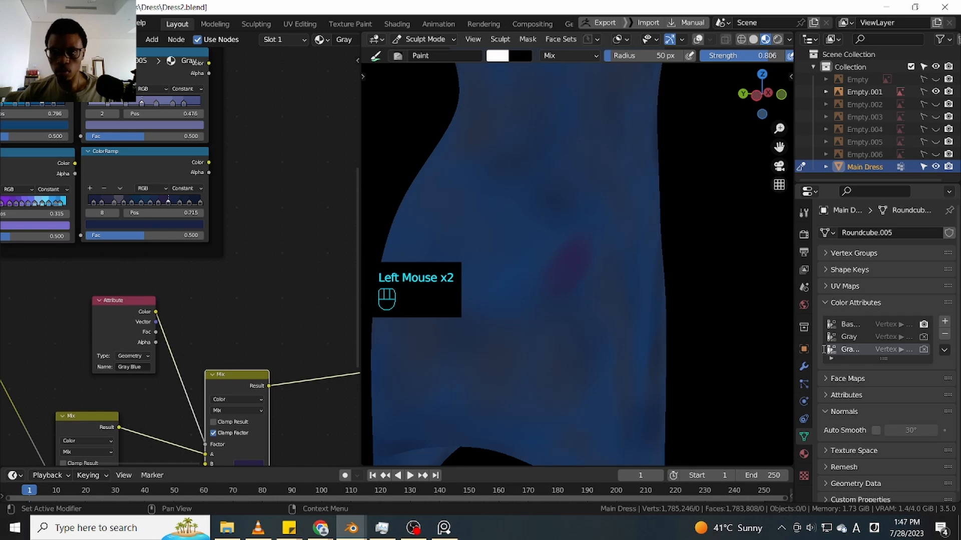
# Rename the Gray Blue color attribute to Dark Purple
pyautogui.press('BackSpace')
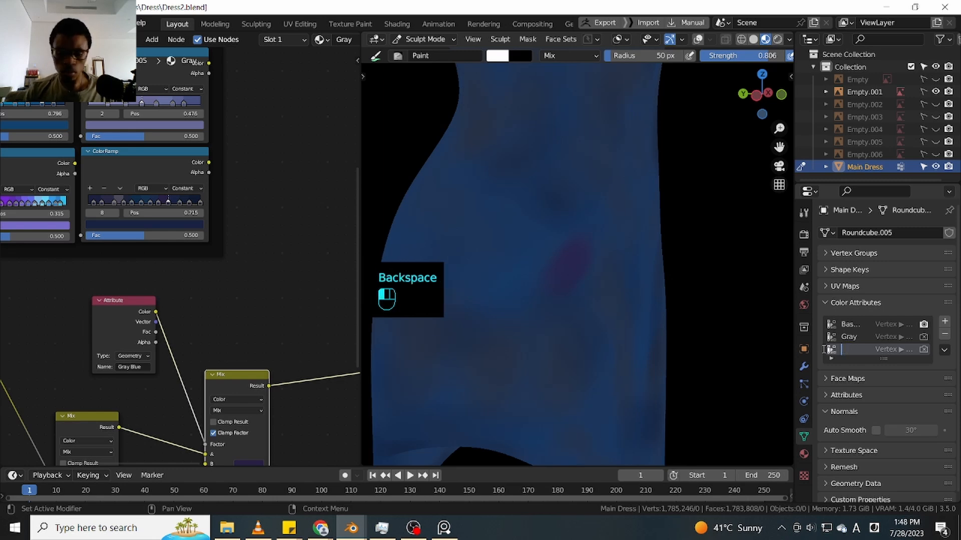
pyautogui.write('D')
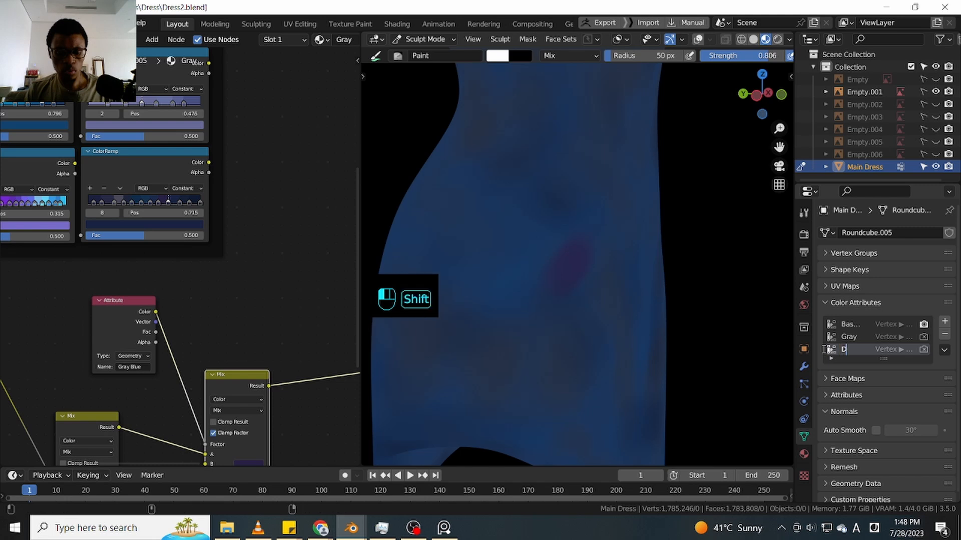
pyautogui.write('ark P')
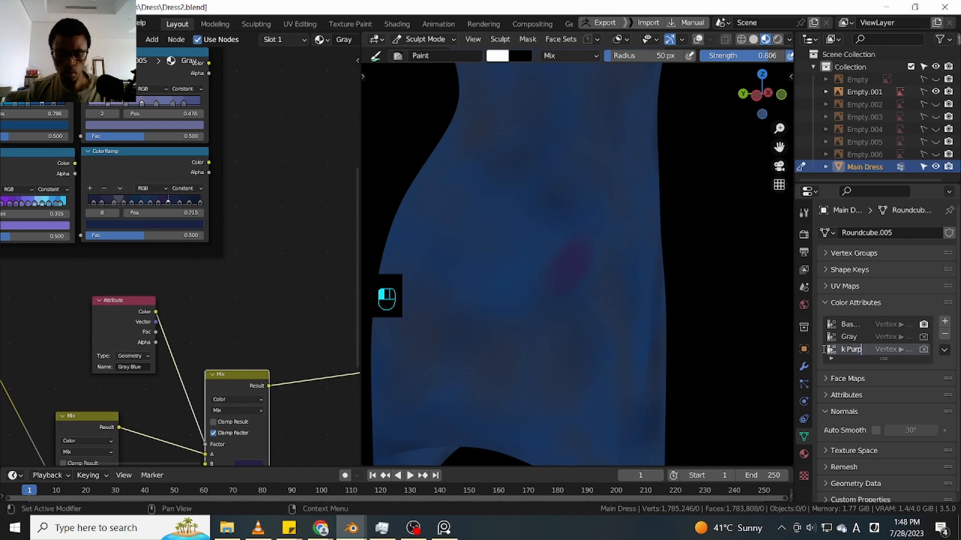
pyautogui.press('BackSpace')
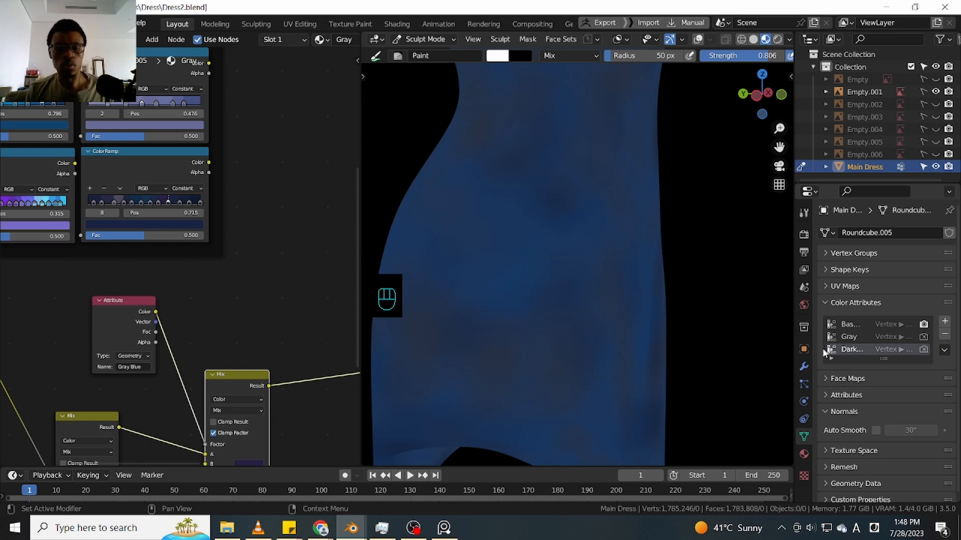
pyautogui.click(853, 350)
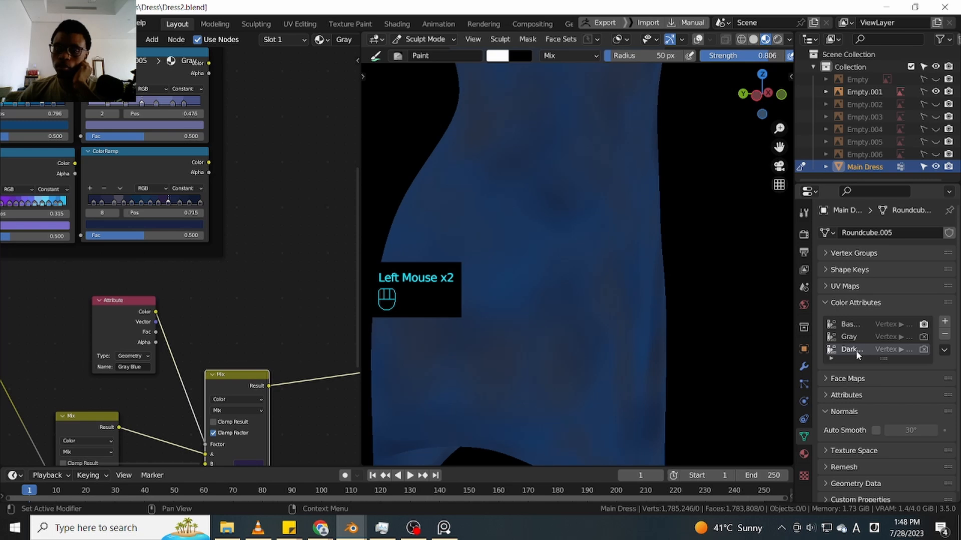
pyautogui.click(853, 349)
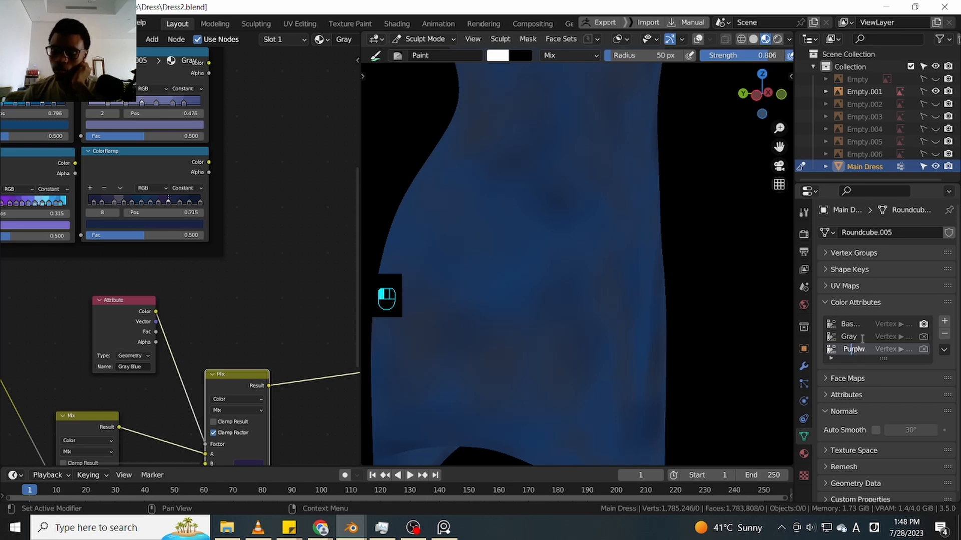
pyautogui.write('000')
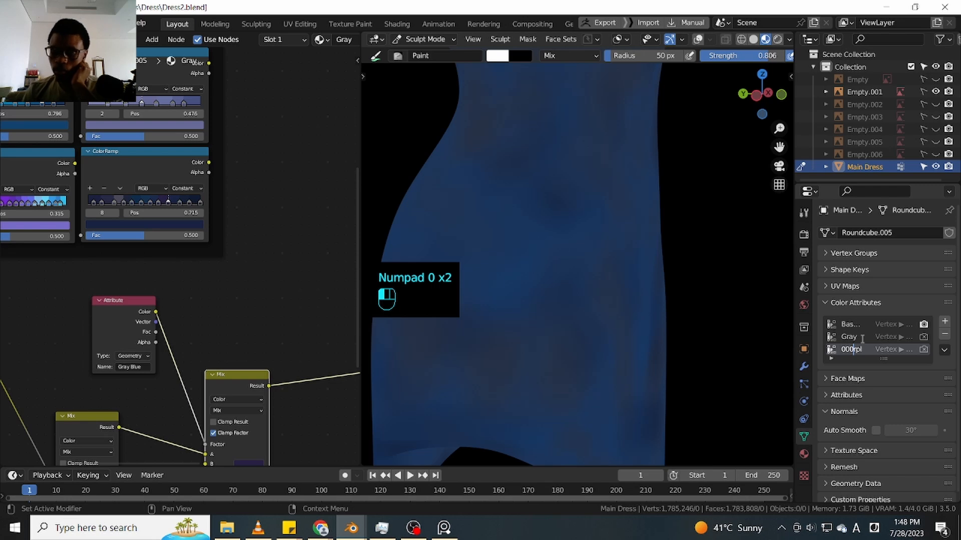
pyautogui.press('BackSpace')
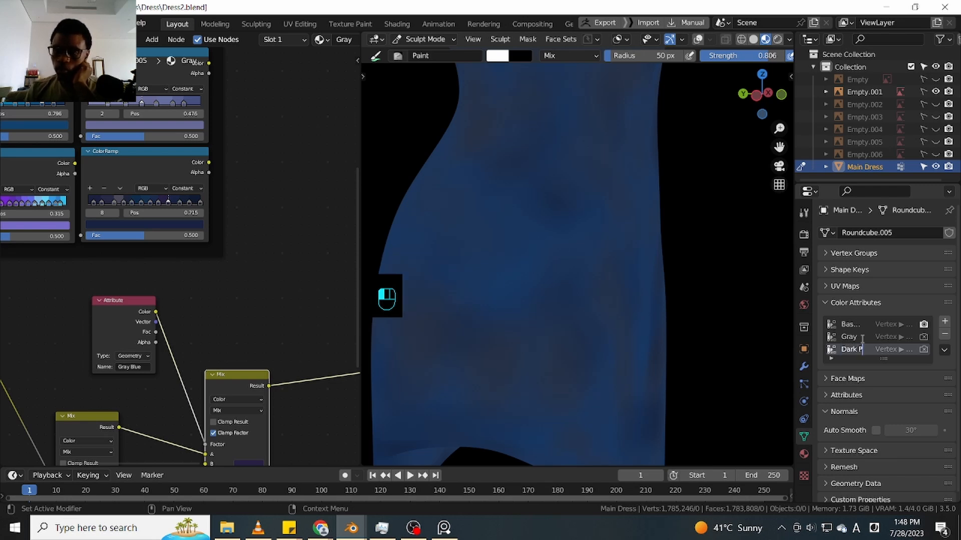
pyautogui.press('BackSpace')
pyautogui.write('P')
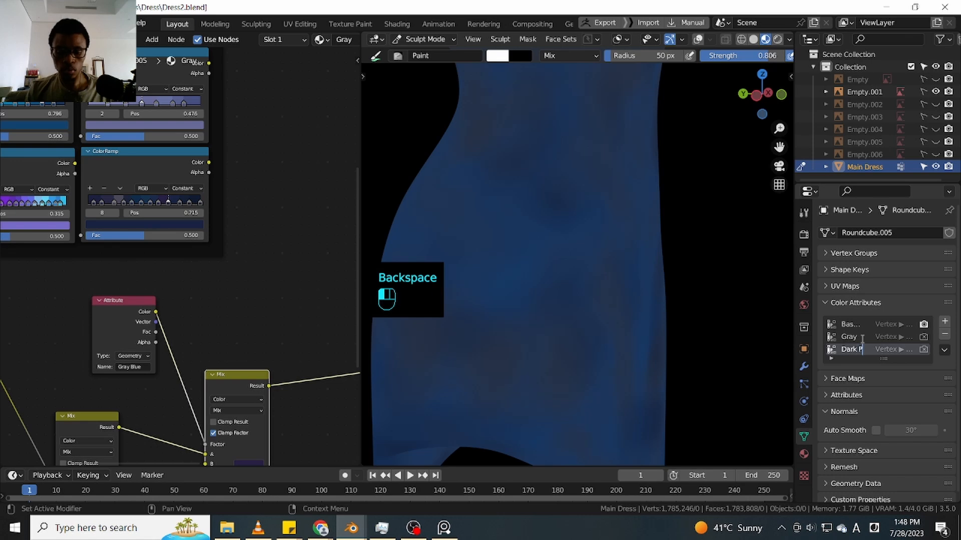
pyautogui.write('urple')
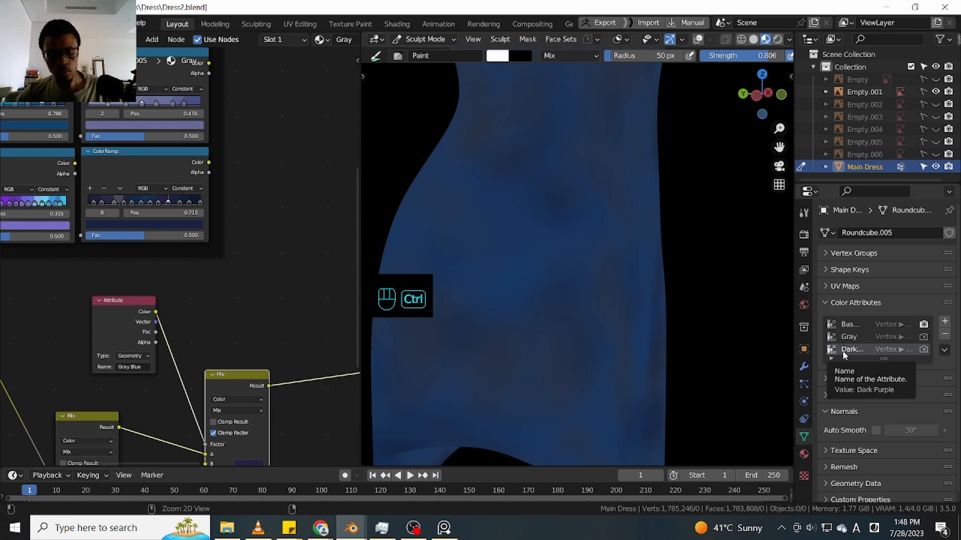
# Copy the name Dark Purple into the layer's Attribute node and erase the test dab from the dress
pyautogui.hotkey('ctrl', 'c')
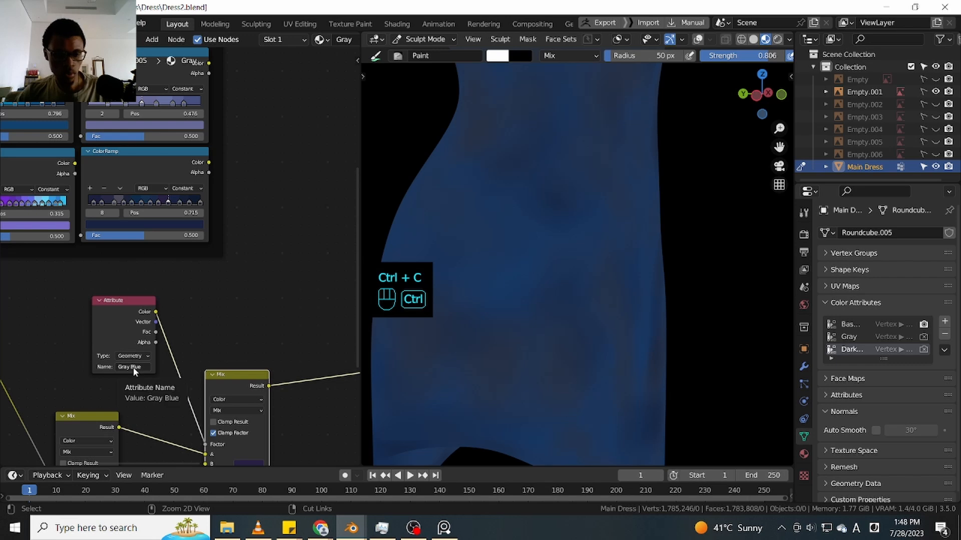
pyautogui.hotkey('ctrl', 'v')
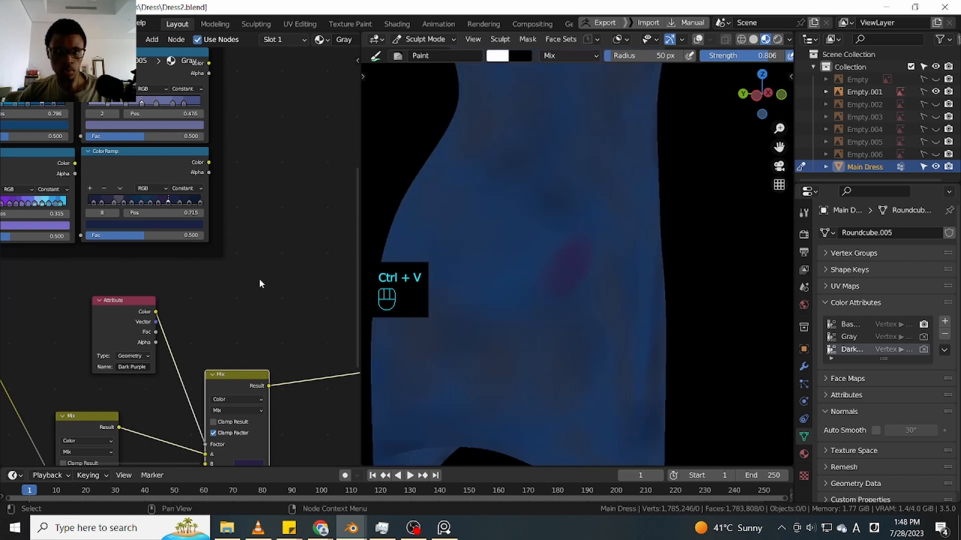
pyautogui.keyDown('ctrl'); pyautogui.moveTo(595, 260); pyautogui.dragTo(592, 249); pyautogui.keyUp('ctrl')
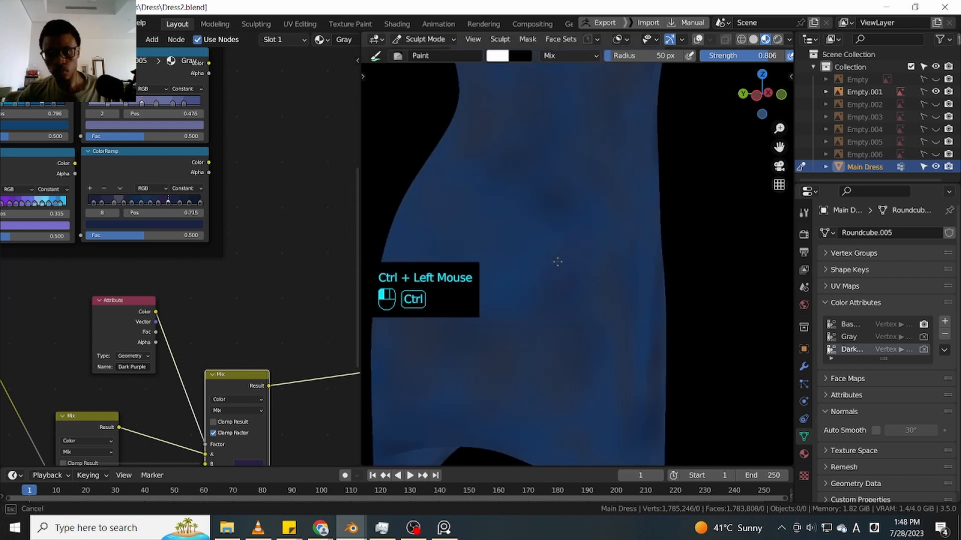
# Line up the Gray and Dark Purple Attribute and Mix nodes into an evenly spaced chain
pyautogui.keyDown('shift'); pyautogui.moveTo(190, 368); pyautogui.dragTo(224, 285, button='middle'); pyautogui.keyUp('shift')
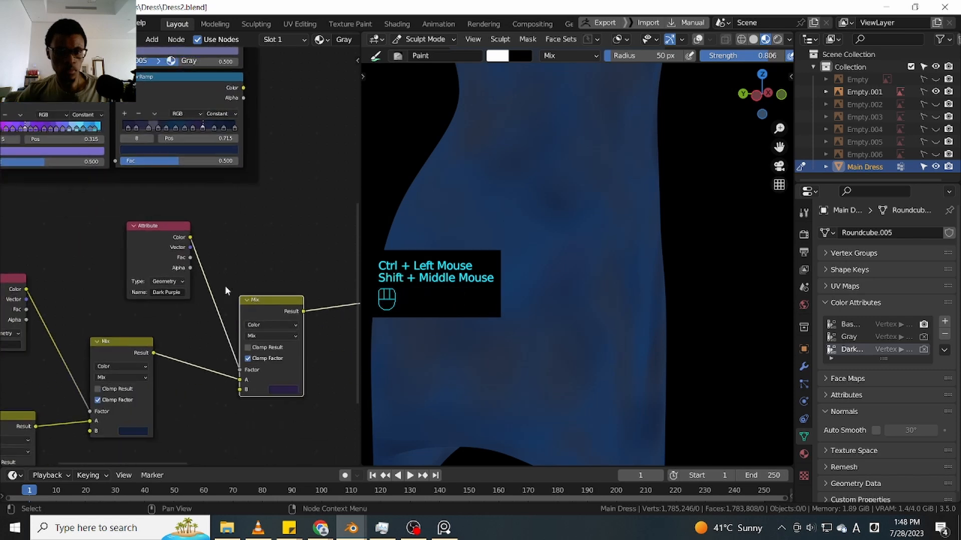
pyautogui.keyDown('shift'); pyautogui.moveTo(181, 324); pyautogui.dragTo(238, 313, button='middle'); pyautogui.keyUp('shift')
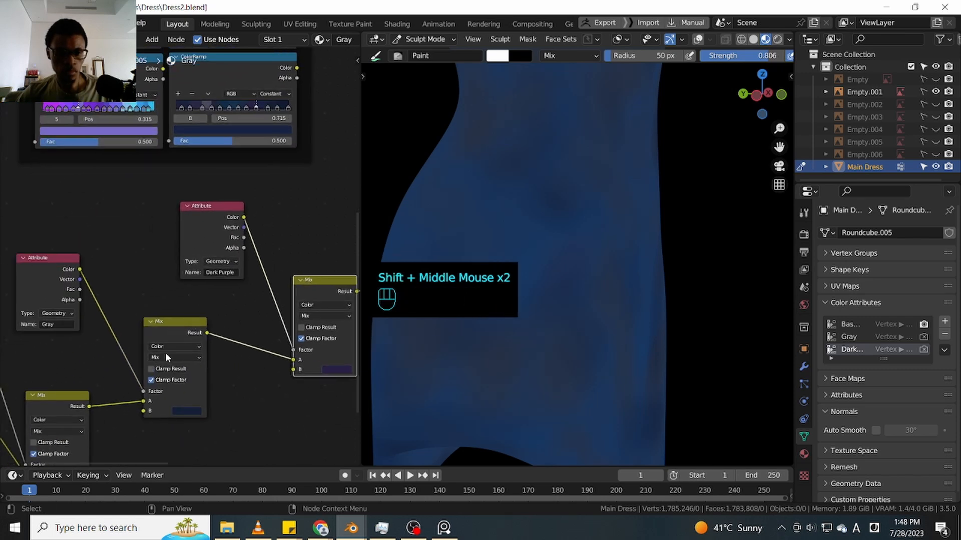
pyautogui.click(169, 331)
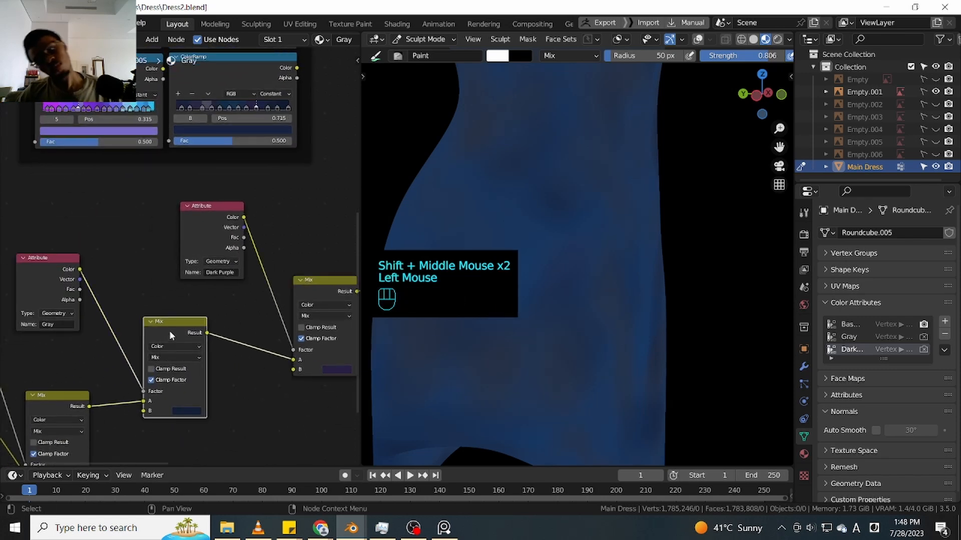
pyautogui.moveTo(169, 330); pyautogui.dragTo(199, 320)
pyautogui.keyDown('shift'); pyautogui.moveTo(251, 321); pyautogui.dragTo(199, 324, button='middle'); pyautogui.keyUp('shift')
pyautogui.moveTo(257, 284)
pyautogui.mouseDown()
pyautogui.moveTo(244, 261)
pyautogui.moveTo(254, 278)
pyautogui.mouseUp()
pyautogui.moveTo(162, 251); pyautogui.dragTo(142, 274)
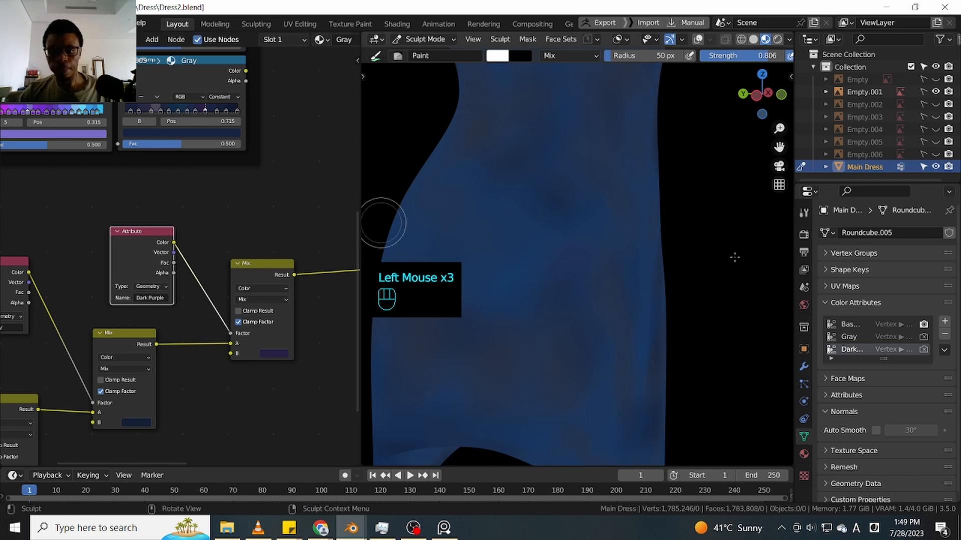
# Paint soft Dark Purple strokes on the side of the skirt just above the arched hem
pyautogui.keyDown('shift'); pyautogui.moveTo(701, 306); pyautogui.dragTo(580, 304, button='middle'); pyautogui.keyUp('shift')
pyautogui.moveTo(548, 274)
pyautogui.mouseDown()
pyautogui.moveTo(521, 321)
pyautogui.moveTo(534, 365)
pyautogui.moveTo(517, 314)
pyautogui.moveTo(497, 334)
pyautogui.mouseUp()
pyautogui.click(534, 366)
pyautogui.moveTo(497, 335); pyautogui.dragTo(507, 373)
pyautogui.moveTo(509, 375)
pyautogui.mouseDown()
pyautogui.moveTo(521, 403)
pyautogui.moveTo(516, 350)
pyautogui.mouseUp()
pyautogui.moveTo(559, 290)
pyautogui.keyDown('ctrl'); pyautogui.mouseDown(button='middle')
pyautogui.moveTo(724, 296)
pyautogui.moveTo(711, 315)
pyautogui.mouseUp(button='middle'); pyautogui.keyUp('ctrl')
pyautogui.moveTo(473, 336)
pyautogui.mouseDown()
pyautogui.moveTo(459, 353)
pyautogui.moveTo(466, 364)
pyautogui.mouseUp()
pyautogui.moveTo(473, 358); pyautogui.dragTo(505, 333)
pyautogui.moveTo(506, 340); pyautogui.dragTo(491, 369)
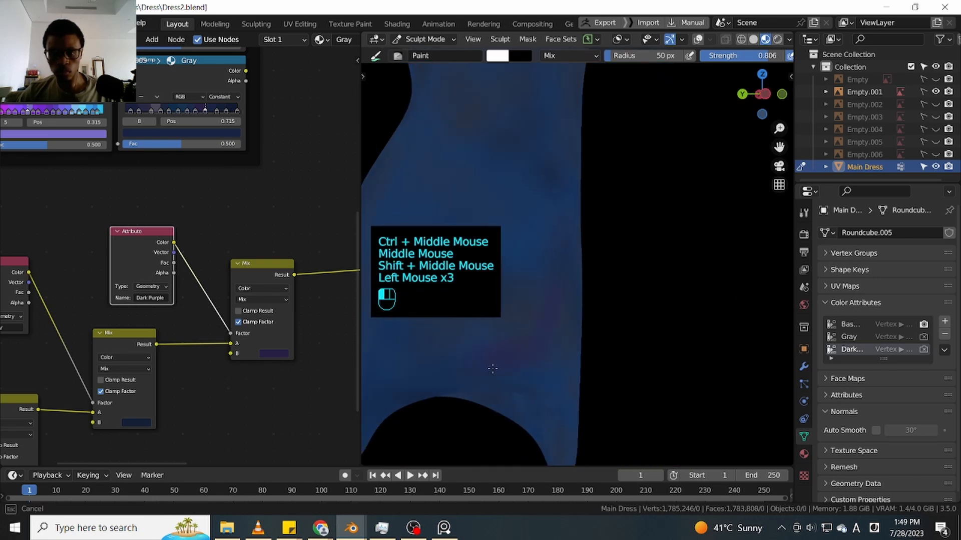
# Extend the Dark Purple patch toward the outer edge of the lower skirt with a few short strokes
pyautogui.moveTo(655, 343)
pyautogui.mouseDown(button='middle')
pyautogui.moveTo(574, 326)
pyautogui.moveTo(600, 336)
pyautogui.mouseUp(button='middle')
pyautogui.moveTo(590, 368)
pyautogui.mouseDown()
pyautogui.moveTo(584, 390)
pyautogui.moveTo(572, 383)
pyautogui.mouseUp()
pyautogui.moveTo(576, 370); pyautogui.dragTo(568, 390)
pyautogui.moveTo(570, 365); pyautogui.dragTo(583, 345)
pyautogui.keyDown('ctrl'); pyautogui.moveTo(618, 315); pyautogui.dragTo(696, 298, button='middle'); pyautogui.keyUp('ctrl')
pyautogui.moveTo(566, 285)
pyautogui.mouseDown(button='middle')
pyautogui.moveTo(676, 298)
pyautogui.moveTo(693, 286)
pyautogui.mouseUp(button='middle')
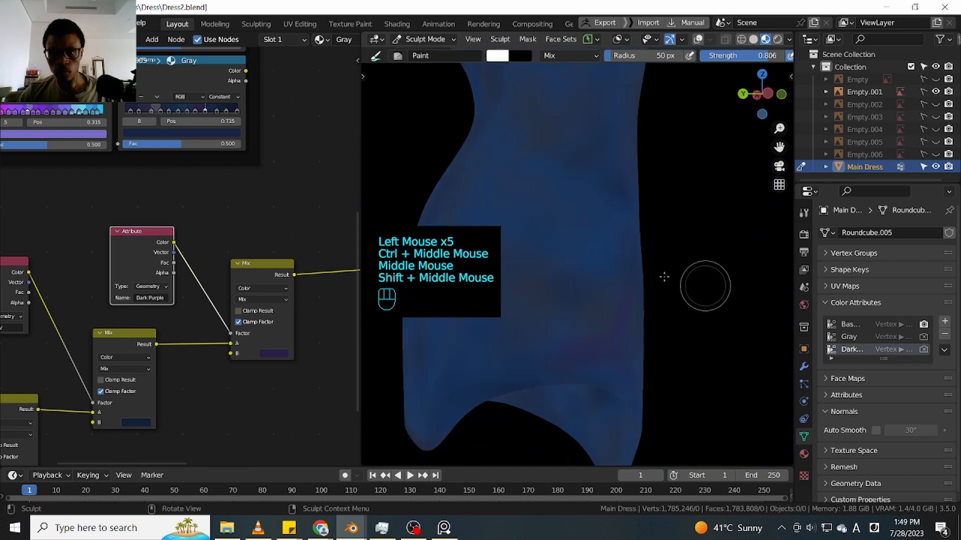
# Layer short, closely spaced Dark Purple strokes over the middle of the skirt's side, below the hip
pyautogui.keyDown('shift'); pyautogui.moveTo(653, 261); pyautogui.dragTo(691, 296, button='middle'); pyautogui.keyUp('shift')
pyautogui.moveTo(563, 273); pyautogui.dragTo(554, 290)
pyautogui.moveTo(558, 274); pyautogui.dragTo(546, 296)
pyautogui.moveTo(555, 276); pyautogui.dragTo(549, 291)
pyautogui.moveTo(559, 270); pyautogui.dragTo(556, 281)
pyautogui.moveTo(562, 271); pyautogui.dragTo(558, 282)
pyautogui.moveTo(565, 272); pyautogui.dragTo(561, 284)
pyautogui.moveTo(568, 273); pyautogui.dragTo(567, 287)
pyautogui.moveTo(574, 276); pyautogui.dragTo(571, 289)
# Build up Dark Purple on the lower skirt where the side turns toward the back
pyautogui.moveTo(619, 296); pyautogui.dragTo(735, 288, button='middle')
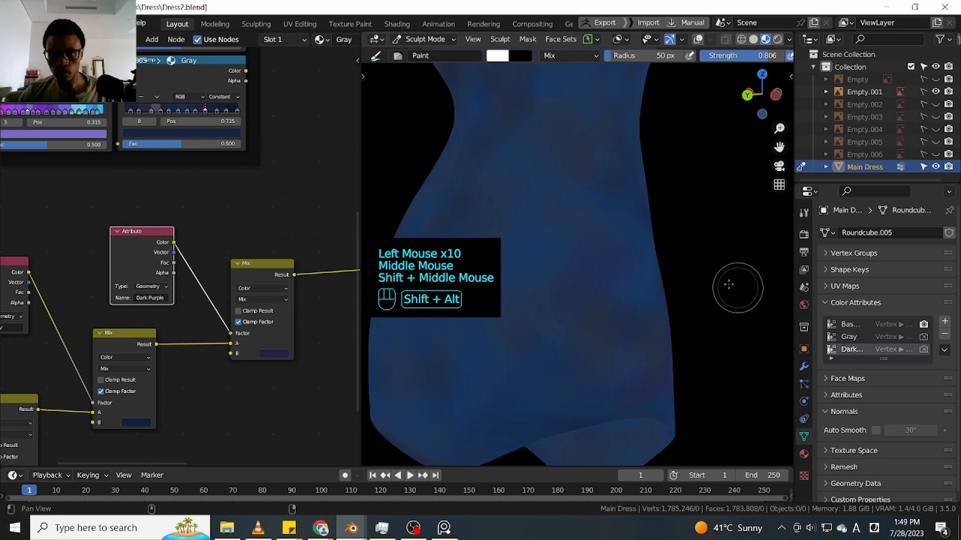
pyautogui.moveTo(598, 306); pyautogui.dragTo(591, 319)
pyautogui.moveTo(566, 361); pyautogui.dragTo(564, 350)
pyautogui.keyDown('shift'); pyautogui.moveTo(676, 296); pyautogui.dragTo(743, 290, button='middle'); pyautogui.keyUp('shift')
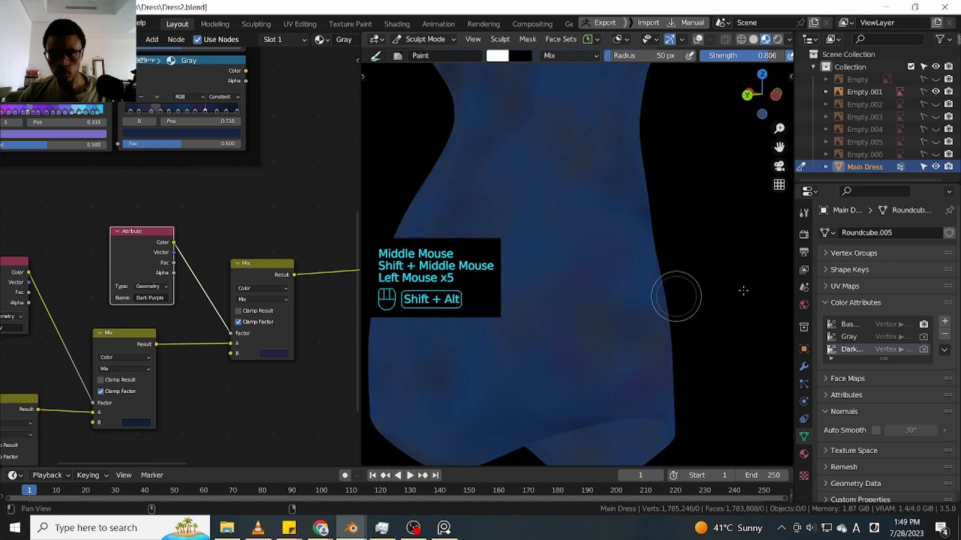
pyautogui.moveTo(562, 361); pyautogui.dragTo(558, 375)
pyautogui.moveTo(560, 361); pyautogui.dragTo(556, 375)
pyautogui.moveTo(556, 357); pyautogui.dragTo(556, 370)
pyautogui.moveTo(556, 353); pyautogui.dragTo(556, 358)
pyautogui.moveTo(553, 330); pyautogui.dragTo(555, 348)
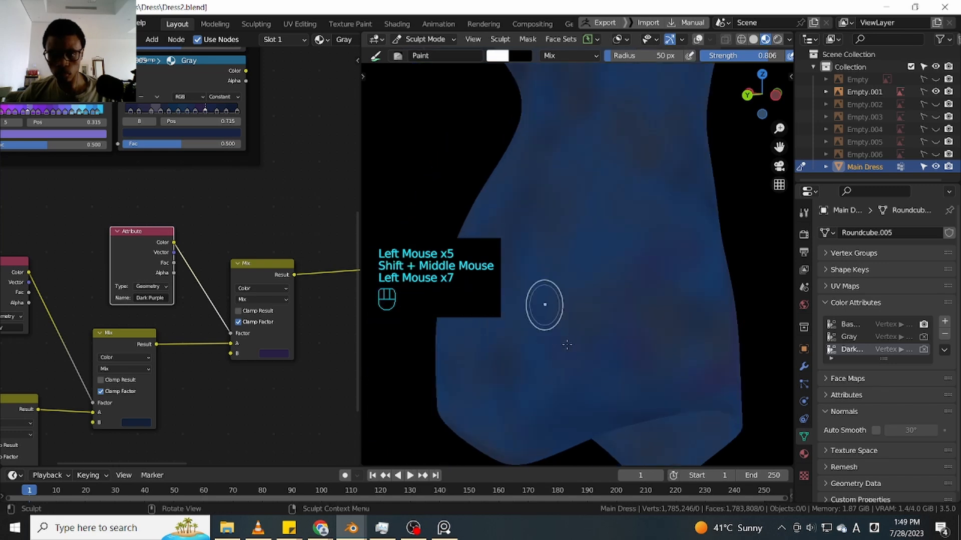
# Scatter Dark Purple strokes over the upper and middle back of the skirt
pyautogui.moveTo(569, 267); pyautogui.dragTo(565, 282)
pyautogui.moveTo(567, 265); pyautogui.dragTo(562, 288)
pyautogui.moveTo(565, 273); pyautogui.dragTo(563, 290)
pyautogui.moveTo(567, 280)
pyautogui.mouseDown()
pyautogui.moveTo(565, 298)
pyautogui.moveTo(565, 281)
pyautogui.moveTo(564, 287)
pyautogui.mouseUp()
pyautogui.moveTo(543, 257)
pyautogui.keyDown('ctrl'); pyautogui.mouseDown(button='middle')
pyautogui.moveTo(532, 275)
pyautogui.moveTo(589, 281)
pyautogui.mouseUp(button='middle'); pyautogui.keyUp('ctrl')
pyautogui.keyDown('shift'); pyautogui.moveTo(564, 272); pyautogui.dragTo(672, 275, button='middle'); pyautogui.keyUp('shift')
pyautogui.moveTo(651, 320)
pyautogui.mouseDown()
pyautogui.moveTo(650, 333)
pyautogui.moveTo(641, 331)
pyautogui.mouseUp()
pyautogui.moveTo(575, 273); pyautogui.dragTo(570, 298)
pyautogui.moveTo(607, 298); pyautogui.dragTo(613, 325)
pyautogui.moveTo(615, 305); pyautogui.dragTo(615, 318)
pyautogui.moveTo(628, 235); pyautogui.dragTo(625, 250)
pyautogui.moveTo(631, 240); pyautogui.dragTo(628, 255)
# Fill the lower back of the skirt with Dark Purple patches down to the curved hem
pyautogui.moveTo(655, 320); pyautogui.dragTo(645, 340)
pyautogui.moveTo(635, 335); pyautogui.dragTo(630, 350)
pyautogui.moveTo(628, 345); pyautogui.dragTo(621, 365)
pyautogui.moveTo(626, 353); pyautogui.dragTo(624, 366)
pyautogui.moveTo(638, 356); pyautogui.dragTo(637, 369)
pyautogui.moveTo(585, 331); pyautogui.dragTo(595, 345)
pyautogui.moveTo(565, 334); pyautogui.dragTo(544, 350)
pyautogui.moveTo(576, 363)
pyautogui.mouseDown()
pyautogui.moveTo(587, 381)
pyautogui.moveTo(566, 387)
pyautogui.mouseUp()
pyautogui.moveTo(570, 390); pyautogui.dragTo(579, 404)
pyautogui.moveTo(580, 403); pyautogui.dragTo(585, 406)
pyautogui.moveTo(643, 416); pyautogui.dragTo(651, 412)
pyautogui.moveTo(665, 395); pyautogui.dragTo(677, 385)
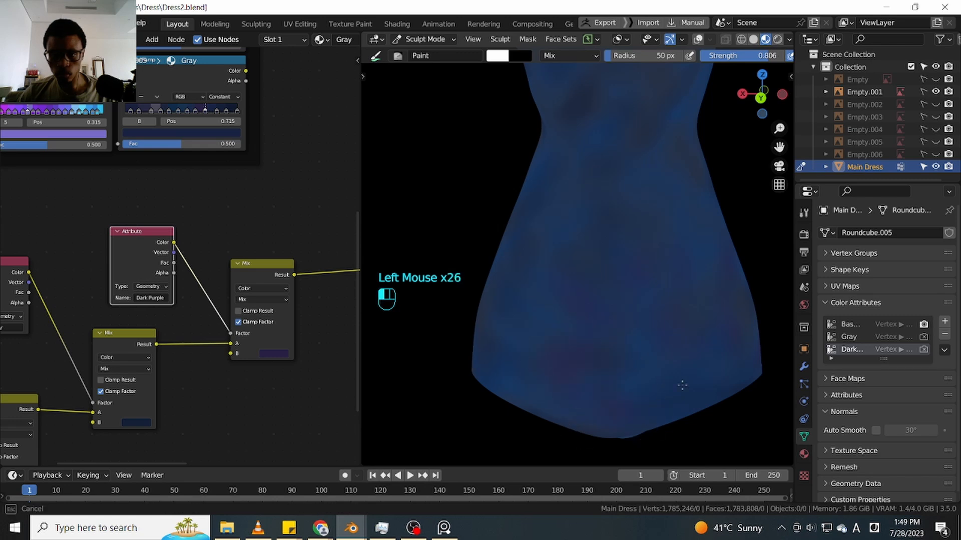
# Paint long Dark Purple strokes along the hem's ridge on the underside of the dress
pyautogui.moveTo(677, 386)
pyautogui.keyDown('alt'); pyautogui.mouseDown(button='middle')
pyautogui.moveTo(696, 259)
pyautogui.moveTo(682, 300)
pyautogui.mouseUp(button='middle'); pyautogui.keyUp('alt')
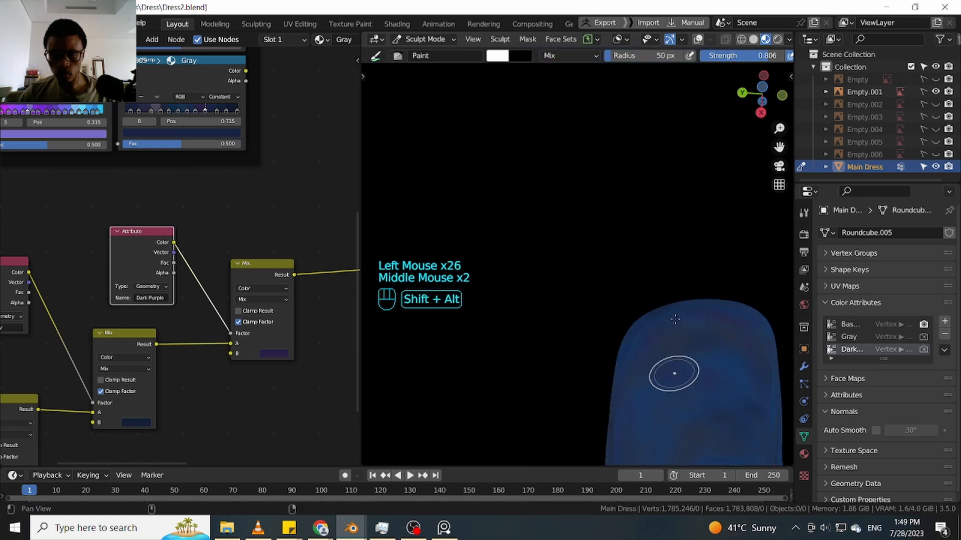
pyautogui.keyDown('shift'); pyautogui.moveTo(672, 369); pyautogui.dragTo(662, 252, button='middle'); pyautogui.keyUp('shift')
pyautogui.keyDown('ctrl'); pyautogui.moveTo(644, 287); pyautogui.dragTo(669, 238, button='middle'); pyautogui.keyUp('ctrl')
pyautogui.moveTo(673, 232); pyautogui.dragTo(676, 241)
pyautogui.moveTo(680, 233); pyautogui.dragTo(685, 232)
pyautogui.moveTo(614, 241)
pyautogui.mouseDown(button='middle')
pyautogui.moveTo(712, 250)
pyautogui.moveTo(640, 202)
pyautogui.moveTo(689, 253)
pyautogui.mouseUp(button='middle')
pyautogui.moveTo(545, 326); pyautogui.dragTo(576, 305)
pyautogui.moveTo(560, 317); pyautogui.dragTo(613, 285)
pyautogui.moveTo(575, 306)
pyautogui.mouseDown()
pyautogui.moveTo(678, 262)
pyautogui.moveTo(720, 260)
pyautogui.mouseUp()
pyautogui.moveTo(727, 260); pyautogui.dragTo(760, 293)
pyautogui.moveTo(758, 293); pyautogui.dragTo(771, 308)
pyautogui.moveTo(768, 302); pyautogui.dragTo(776, 317)
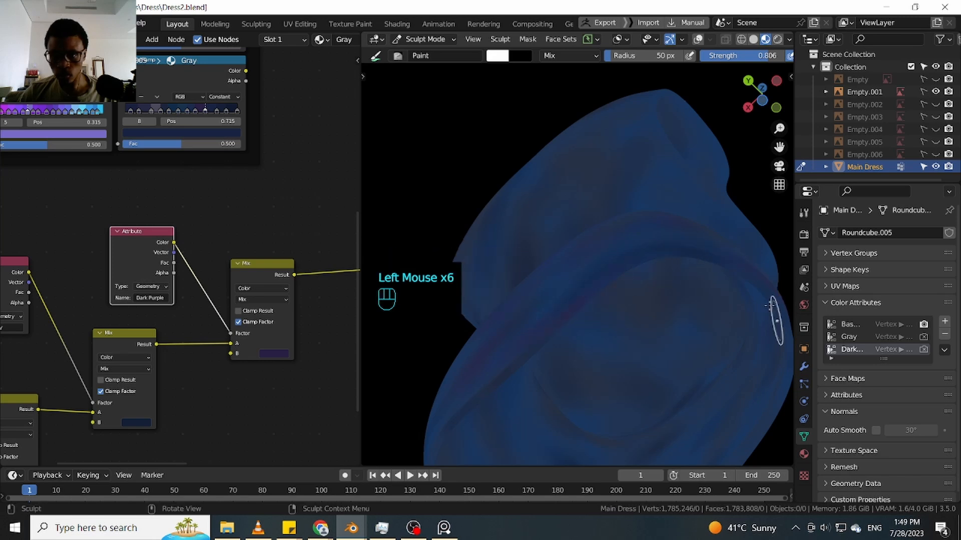
# Dab Dark Purple along the outer rim of the dress's underside beyond the hem ridge
pyautogui.keyDown('shift'); pyautogui.moveTo(776, 318); pyautogui.dragTo(682, 206, button='middle'); pyautogui.keyUp('shift')
pyautogui.keyDown('shift'); pyautogui.moveTo(718, 300); pyautogui.dragTo(741, 269, button='middle'); pyautogui.keyUp('shift')
pyautogui.click(620, 382)
pyautogui.click(618, 385)
pyautogui.click(616, 388)
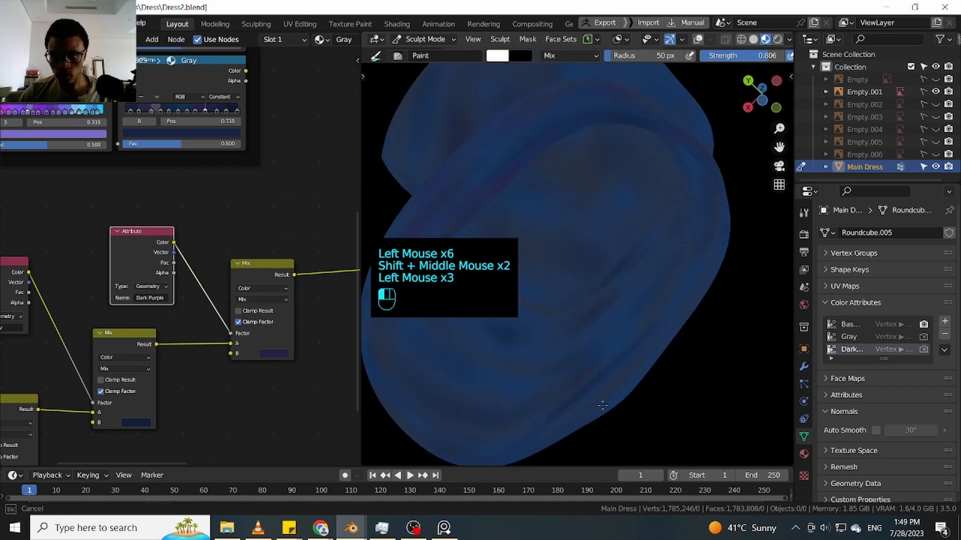
pyautogui.click(607, 392)
# Continue the Dark Purple dabs and strokes around the rounded far end of the underside's rim
pyautogui.keyDown('shift'); pyautogui.moveTo(545, 421); pyautogui.dragTo(743, 278, button='middle'); pyautogui.keyUp('shift')
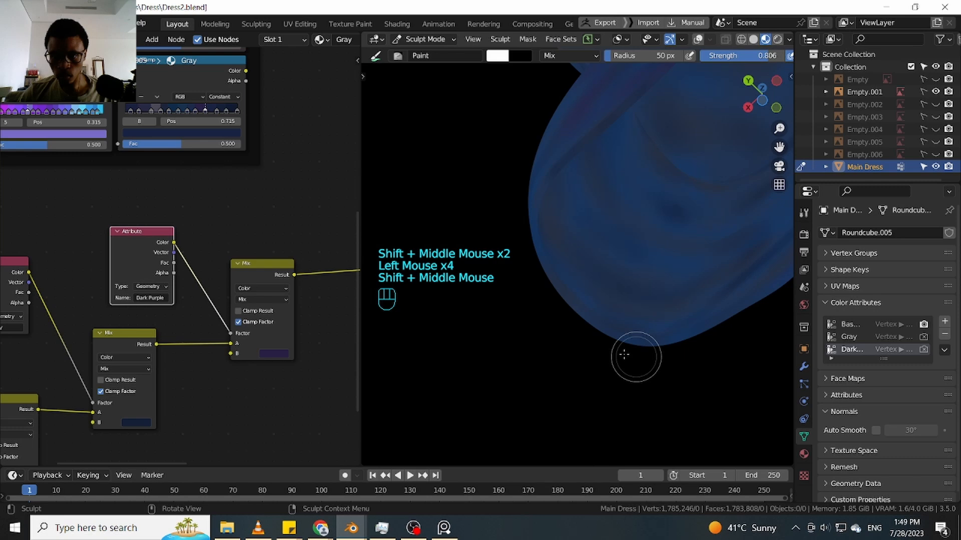
pyautogui.click(613, 345)
pyautogui.click(602, 332)
pyautogui.click(594, 321)
pyautogui.click(586, 308)
pyautogui.moveTo(586, 307)
pyautogui.mouseDown()
pyautogui.moveTo(617, 344)
pyautogui.moveTo(596, 321)
pyautogui.mouseUp()
pyautogui.moveTo(597, 322); pyautogui.dragTo(635, 328)
# Paint Dark Purple dabs and one upward stroke on the opposite side of the lower skirt
pyautogui.moveTo(616, 250)
pyautogui.mouseDown(button='middle')
pyautogui.moveTo(730, 317)
pyautogui.moveTo(743, 364)
pyautogui.mouseUp(button='middle')
pyautogui.moveTo(692, 318)
pyautogui.keyDown('shift'); pyautogui.mouseDown(button='middle')
pyautogui.moveTo(648, 284)
pyautogui.moveTo(609, 272)
pyautogui.mouseUp(button='middle'); pyautogui.keyUp('shift')
pyautogui.click(630, 293)
pyautogui.click(637, 321)
pyautogui.moveTo(638, 310); pyautogui.dragTo(669, 234)
pyautogui.click(653, 286)
pyautogui.click(642, 302)
# Dab Dark Purple up the opposite side of the skirt from the lower part to the hip
pyautogui.keyDown('shift'); pyautogui.moveTo(667, 226); pyautogui.dragTo(630, 325, button='middle'); pyautogui.keyUp('shift')
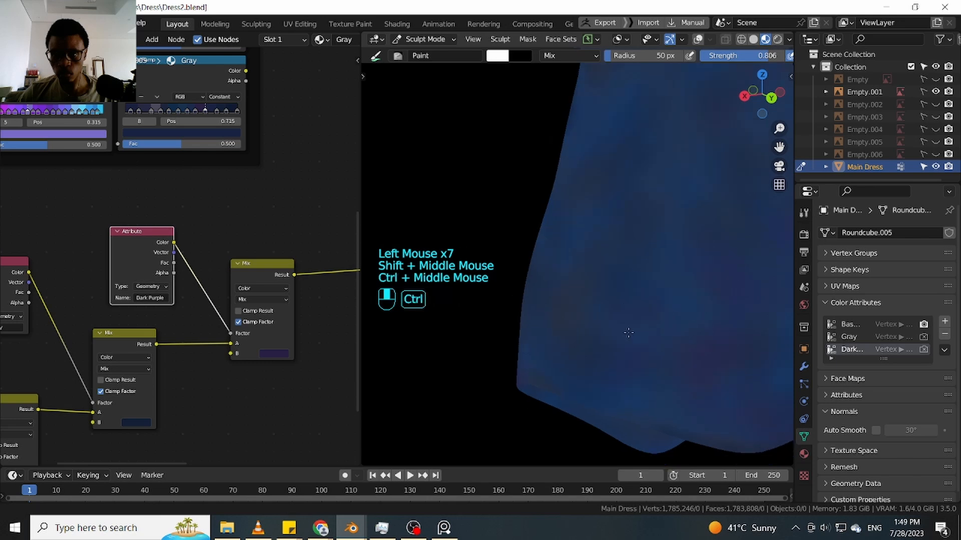
pyautogui.click(607, 338)
pyautogui.click(599, 276)
pyautogui.click(599, 276)
pyautogui.click(603, 278)
pyautogui.click(607, 279)
pyautogui.click(590, 250)
pyautogui.click(607, 231)
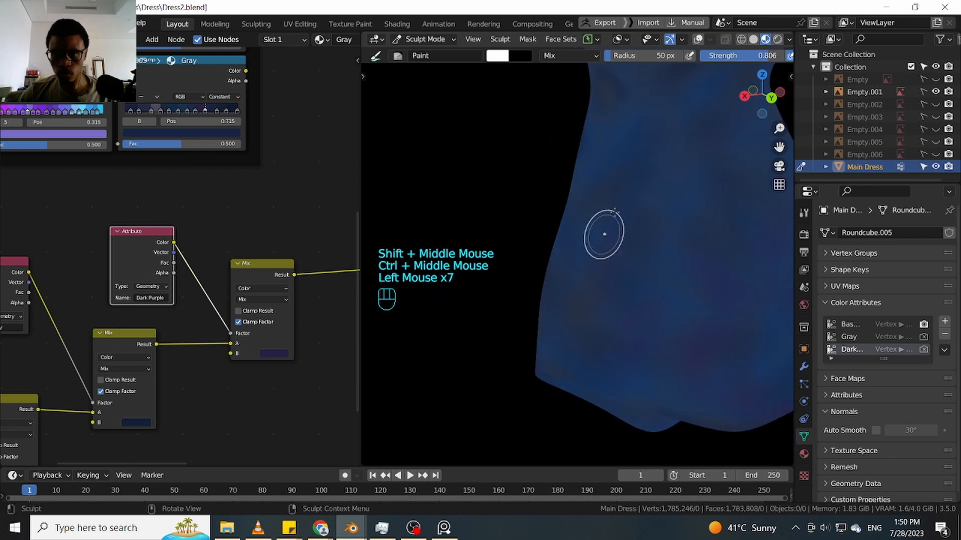
pyautogui.click(600, 236)
pyautogui.click(610, 233)
pyautogui.click(666, 228)
# Carry Dark Purple dabs up the back of the hip to the waist
pyautogui.keyDown('shift'); pyautogui.moveTo(666, 228); pyautogui.dragTo(593, 310, button='middle'); pyautogui.keyUp('shift')
pyautogui.click(654, 281)
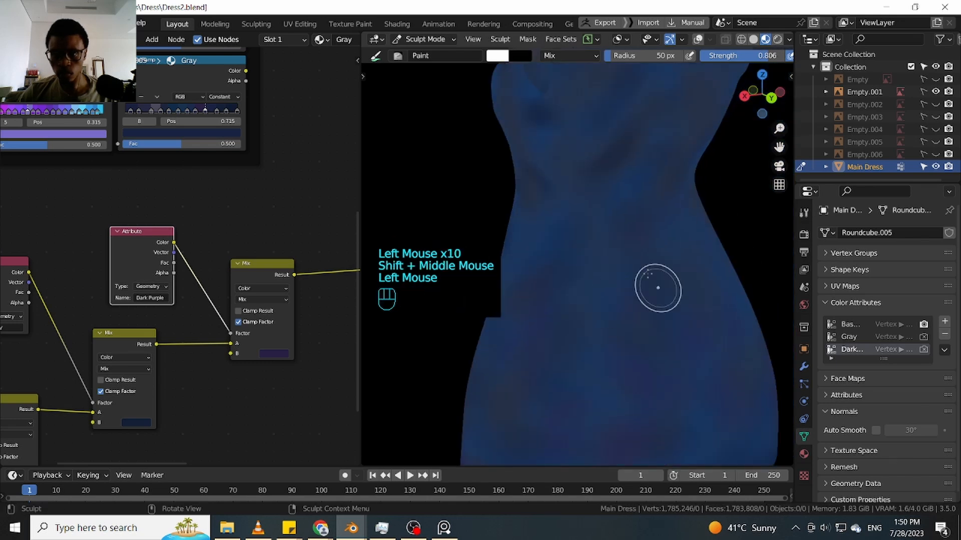
pyautogui.click(658, 288)
pyautogui.click(664, 257)
pyautogui.click(665, 240)
pyautogui.moveTo(668, 220); pyautogui.dragTo(670, 203)
# Add Dark Purple patches across the lower back just above the waist
pyautogui.moveTo(670, 203)
pyautogui.keyDown('shift'); pyautogui.mouseDown(button='middle')
pyautogui.moveTo(636, 293)
pyautogui.moveTo(596, 232)
pyautogui.mouseUp(button='middle'); pyautogui.keyUp('shift')
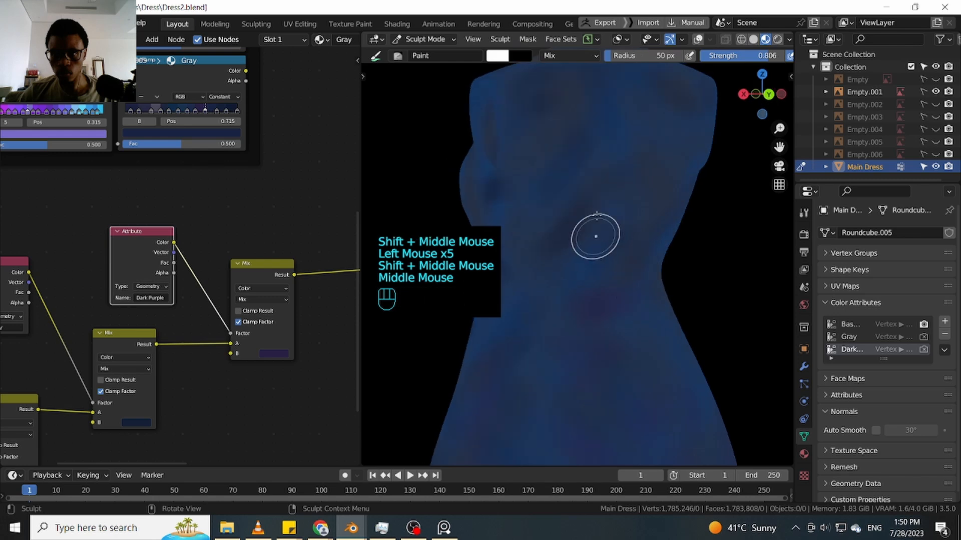
pyautogui.click(553, 248)
pyautogui.click(555, 251)
pyautogui.click(620, 210)
pyautogui.click(607, 229)
pyautogui.click(594, 249)
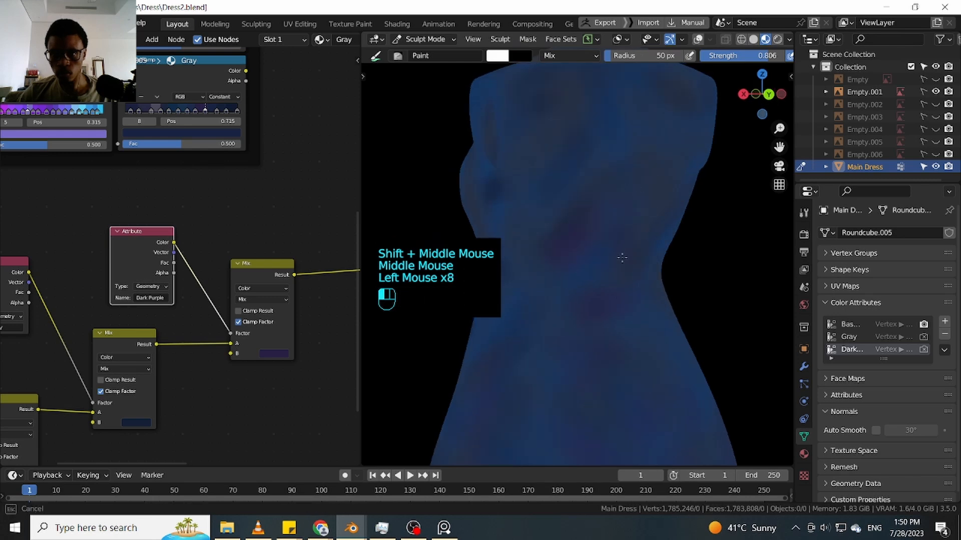
pyautogui.click(625, 259)
pyautogui.click(661, 264)
# Tint the middle and upper back of the bodice with Dark Purple dabs up to the shoulder
pyautogui.moveTo(671, 265); pyautogui.dragTo(634, 232, button='middle')
pyautogui.click(634, 232)
pyautogui.click(600, 205)
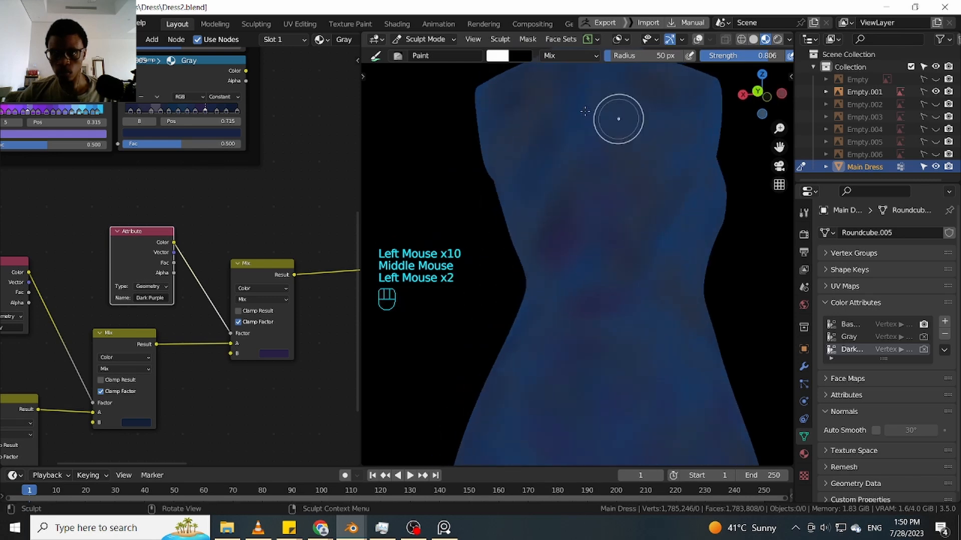
pyautogui.click(634, 184)
pyautogui.keyDown('shift'); pyautogui.moveTo(635, 182); pyautogui.dragTo(596, 272, button='middle'); pyautogui.keyUp('shift')
pyautogui.click(618, 225)
pyautogui.click(627, 236)
pyautogui.click(630, 219)
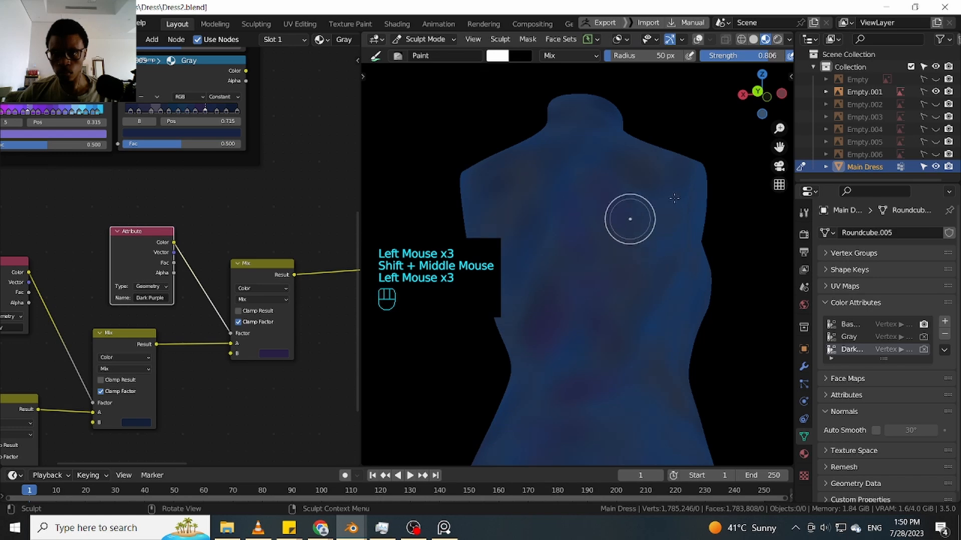
pyautogui.click(670, 199)
pyautogui.click(671, 200)
pyautogui.click(667, 314)
pyautogui.click(668, 315)
# Add a cluster of Dark Purple dabs to the back of the skirt near its outer edge
pyautogui.keyDown('shift'); pyautogui.moveTo(667, 315); pyautogui.dragTo(674, 224, button='middle'); pyautogui.keyUp('shift')
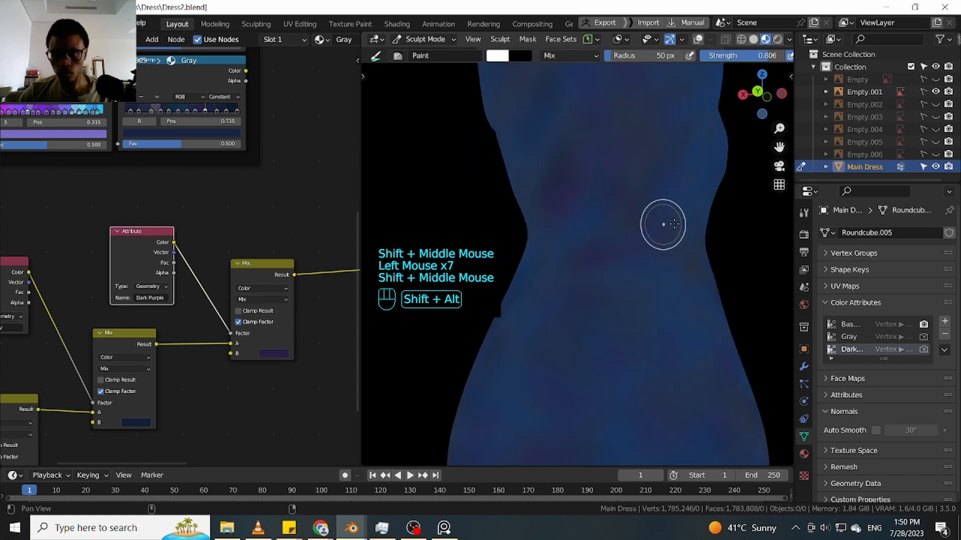
pyautogui.click(693, 345)
pyautogui.click(695, 359)
pyautogui.click(687, 353)
# Paint Dark Purple dabs up the side of the bodice and across the area beneath the armhole
pyautogui.moveTo(692, 353)
pyautogui.mouseDown(button='middle')
pyautogui.moveTo(609, 358)
pyautogui.moveTo(658, 253)
pyautogui.mouseUp(button='middle')
pyautogui.keyDown('shift'); pyautogui.moveTo(748, 280); pyautogui.dragTo(627, 314, button='middle'); pyautogui.keyUp('shift')
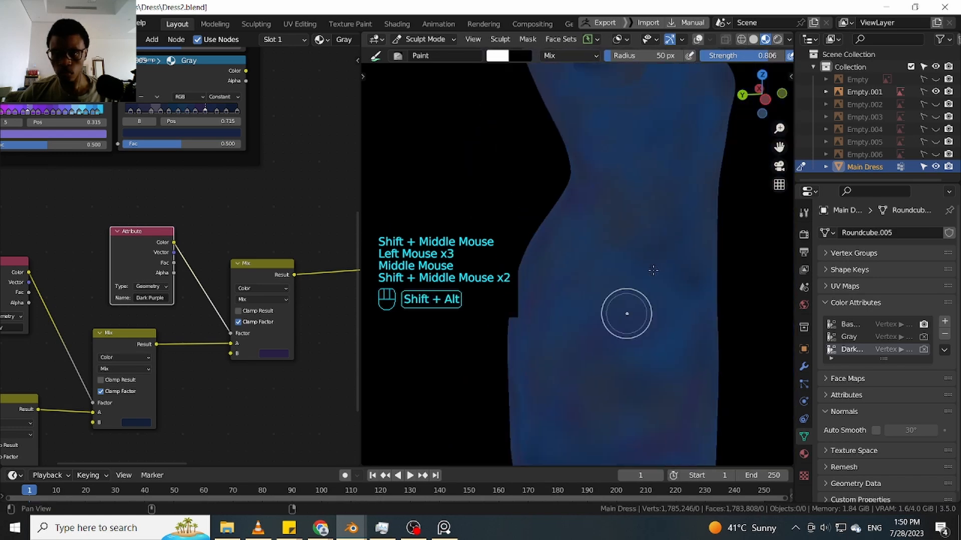
pyautogui.keyDown('shift'); pyautogui.moveTo(668, 249); pyautogui.dragTo(646, 324, button='middle'); pyautogui.keyUp('shift')
pyautogui.click(598, 225)
pyautogui.click(596, 220)
pyautogui.click(594, 209)
pyautogui.click(592, 197)
pyautogui.click(584, 172)
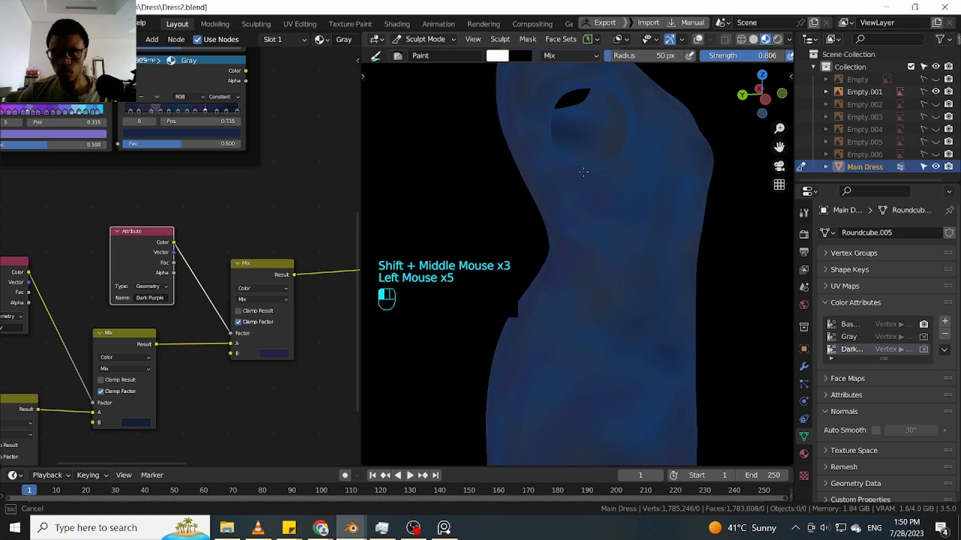
pyautogui.click(622, 180)
pyautogui.click(596, 175)
pyautogui.click(564, 169)
pyautogui.click(626, 160)
# Dab Dark Purple over the upper bodice between the neck and the armhole
pyautogui.moveTo(626, 161)
pyautogui.keyDown('shift'); pyautogui.mouseDown(button='middle')
pyautogui.moveTo(609, 261)
pyautogui.moveTo(599, 221)
pyautogui.mouseUp(button='middle'); pyautogui.keyUp('shift')
pyautogui.click(581, 219)
pyautogui.click(583, 200)
pyautogui.click(585, 179)
pyautogui.click(596, 184)
pyautogui.click(610, 188)
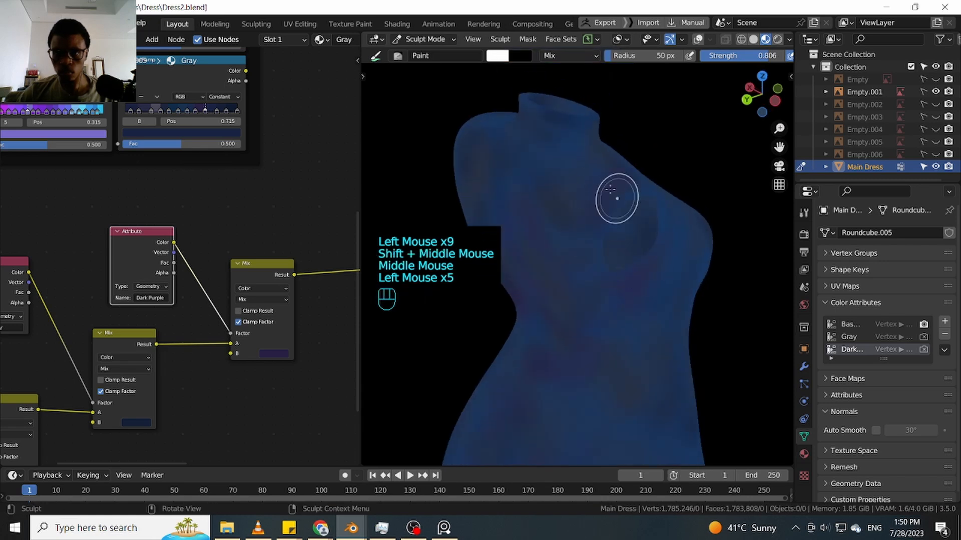
# Dab Dark Purple over the upper chest and around the side of the bust
pyautogui.click(590, 182)
pyautogui.click(558, 175)
pyautogui.moveTo(558, 172); pyautogui.dragTo(556, 180, button='middle')
pyautogui.moveTo(555, 180)
pyautogui.mouseDown(button='middle')
pyautogui.moveTo(553, 189)
pyautogui.moveTo(590, 199)
pyautogui.moveTo(541, 189)
pyautogui.moveTo(660, 192)
pyautogui.mouseUp(button='middle')
pyautogui.click(546, 191)
pyautogui.click(553, 199)
pyautogui.click(562, 248)
pyautogui.click(534, 199)
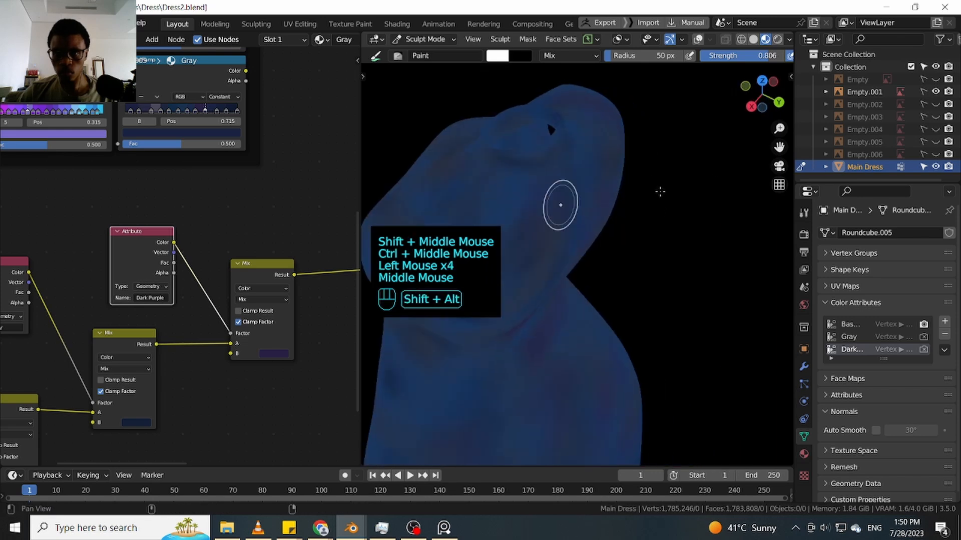
# Build up Dark Purple dabs on the side of the bodice from beneath the armhole to the bust
pyautogui.keyDown('shift'); pyautogui.moveTo(568, 202); pyautogui.dragTo(660, 192, button='middle'); pyautogui.keyUp('shift')
pyautogui.click(567, 225)
pyautogui.click(564, 226)
pyautogui.click(559, 224)
pyautogui.click(559, 224)
pyautogui.click(568, 231)
pyautogui.moveTo(569, 231); pyautogui.dragTo(615, 231)
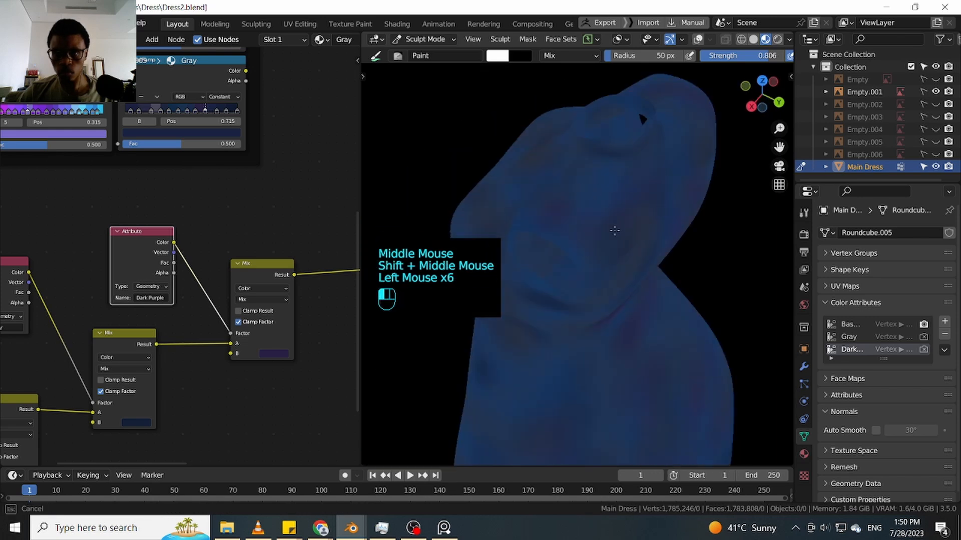
pyautogui.click(579, 167)
pyautogui.click(586, 190)
pyautogui.click(622, 210)
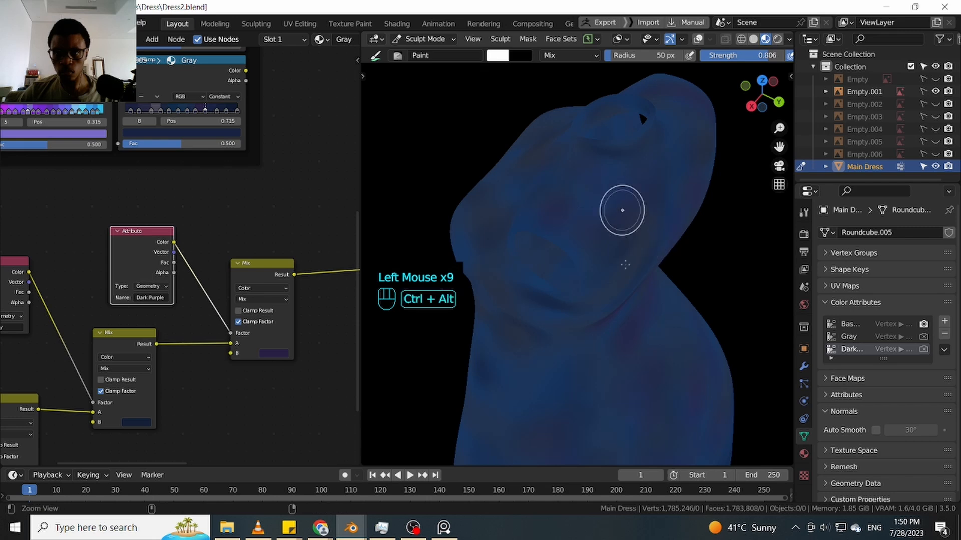
# Add Dark Purple touches to the side of the torso between the bust and the waist
pyautogui.keyDown('ctrl'); pyautogui.moveTo(622, 211); pyautogui.dragTo(605, 281, button='middle'); pyautogui.keyUp('ctrl')
pyautogui.keyDown('ctrl'); pyautogui.moveTo(605, 280); pyautogui.dragTo(627, 257, button='middle'); pyautogui.keyUp('ctrl')
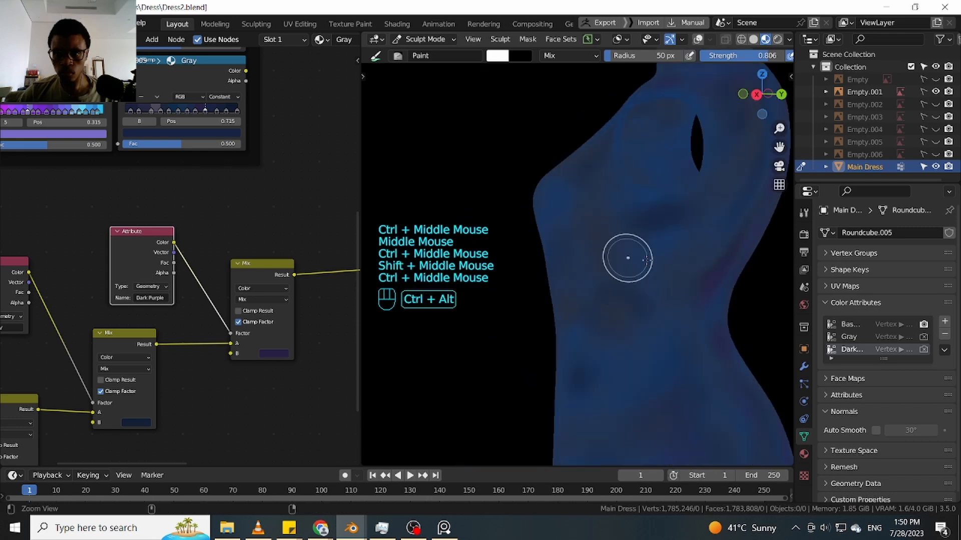
pyautogui.moveTo(628, 258); pyautogui.dragTo(672, 242)
pyautogui.click(641, 310)
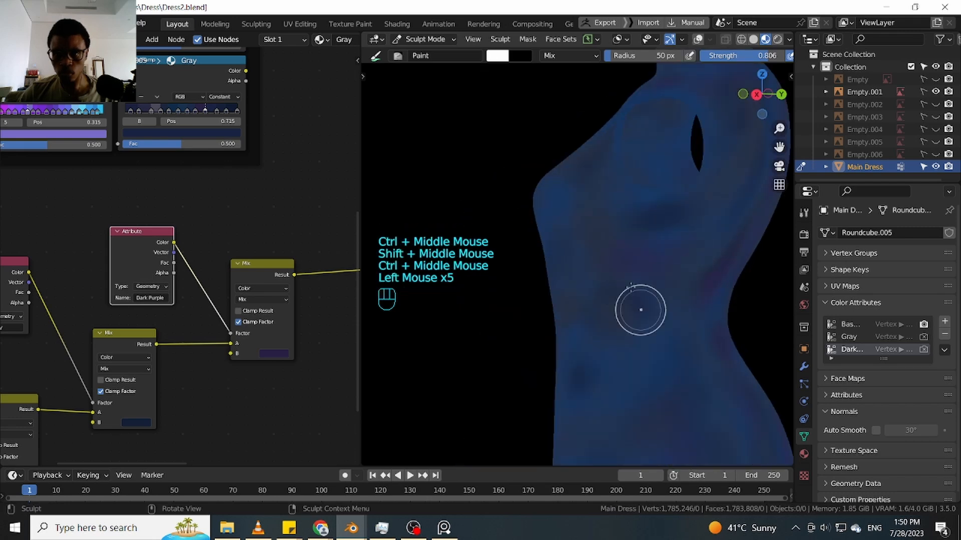
pyautogui.click(623, 269)
# Tint the front of the upper bodice between the armhole and the bust with Dark Purple dabs
pyautogui.moveTo(617, 271)
pyautogui.mouseDown(button='middle')
pyautogui.moveTo(637, 282)
pyautogui.moveTo(659, 274)
pyautogui.mouseUp(button='middle')
pyautogui.keyDown('shift'); pyautogui.moveTo(622, 234); pyautogui.dragTo(596, 307, button='middle'); pyautogui.keyUp('shift')
pyautogui.moveTo(590, 269); pyautogui.dragTo(588, 205)
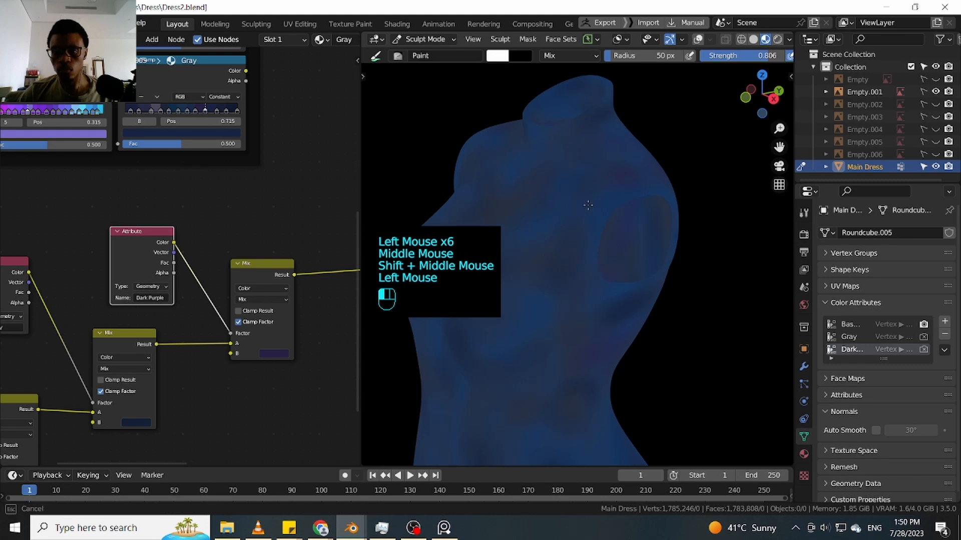
pyautogui.click(562, 229)
pyautogui.click(562, 215)
pyautogui.click(561, 210)
pyautogui.click(545, 222)
pyautogui.click(528, 234)
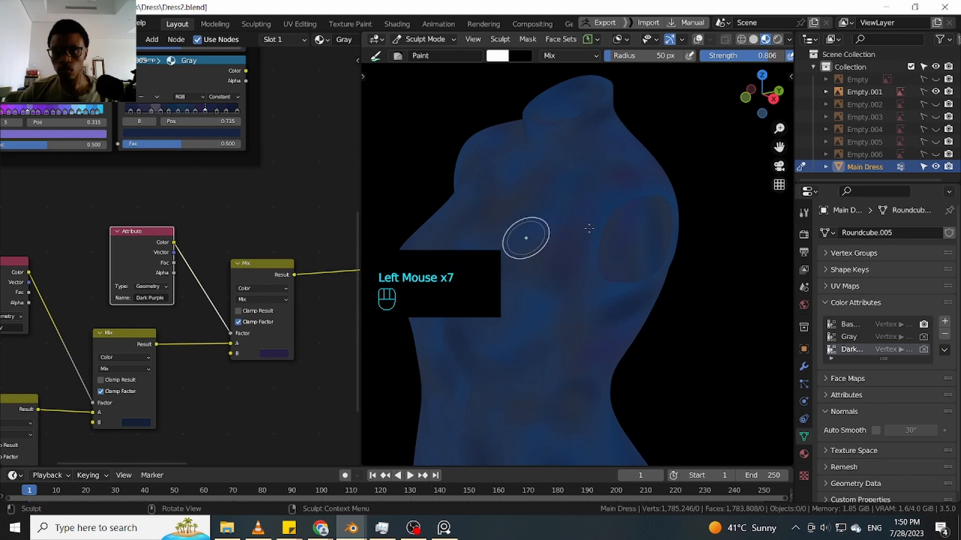
pyautogui.click(575, 234)
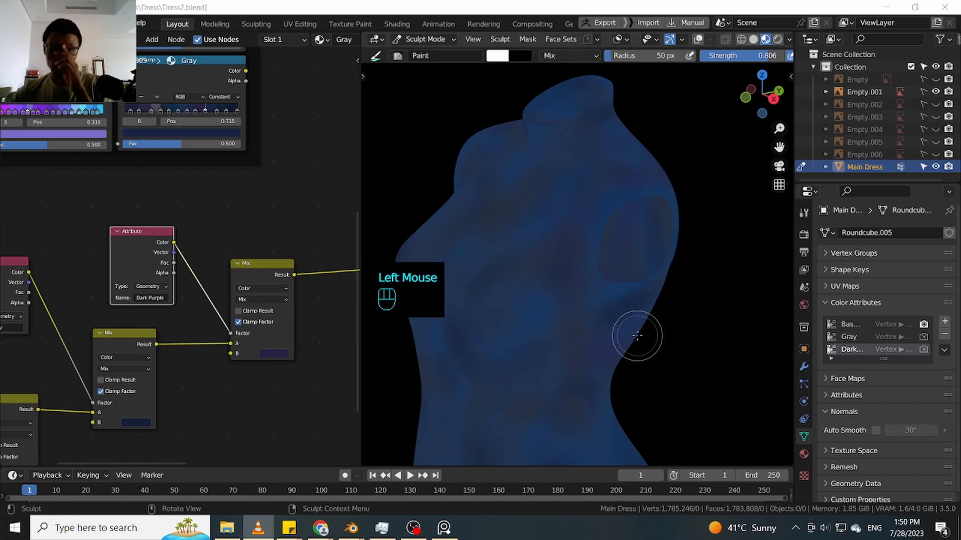
# Brush short Dark Purple strokes across the upper chest and over the front of one bust
pyautogui.click(572, 175)
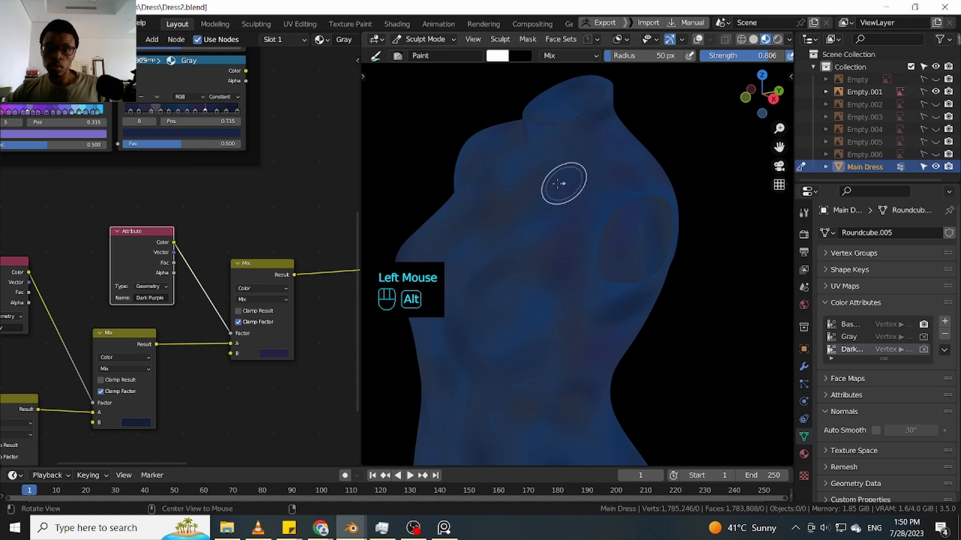
pyautogui.moveTo(572, 176); pyautogui.dragTo(596, 128, button='middle')
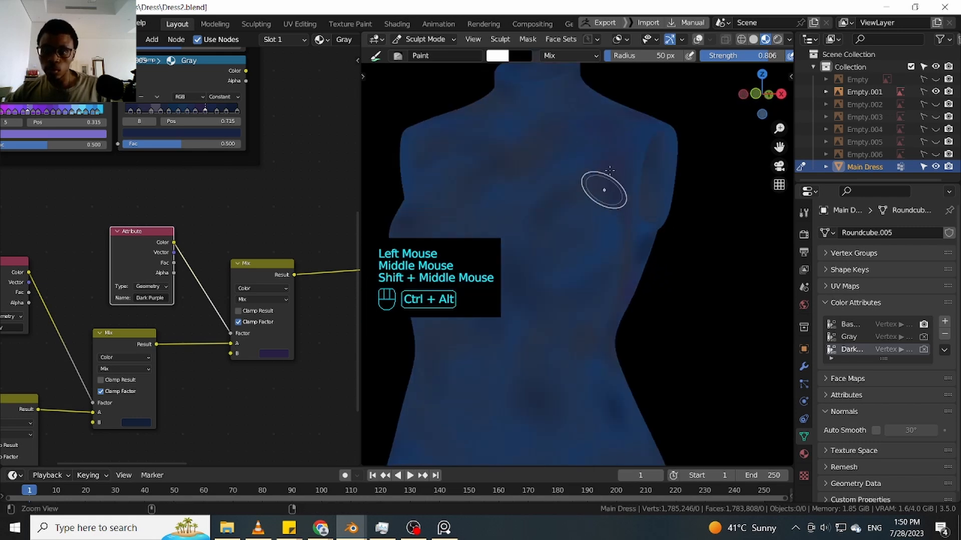
pyautogui.keyDown('ctrl'); pyautogui.moveTo(604, 191); pyautogui.dragTo(580, 269, button='middle'); pyautogui.keyUp('ctrl')
pyautogui.moveTo(580, 269); pyautogui.dragTo(565, 229)
pyautogui.moveTo(565, 229); pyautogui.dragTo(615, 234)
pyautogui.moveTo(615, 233); pyautogui.dragTo(608, 251)
pyautogui.moveTo(608, 251)
pyautogui.mouseDown()
pyautogui.moveTo(598, 267)
pyautogui.moveTo(611, 262)
pyautogui.mouseUp()
# Paint short Dark Purple strokes down the outer side of the bodice near the armhole
pyautogui.keyDown('ctrl'); pyautogui.moveTo(610, 262); pyautogui.dragTo(670, 176, button='middle'); pyautogui.keyUp('ctrl')
pyautogui.moveTo(670, 176); pyautogui.dragTo(660, 179)
pyautogui.moveTo(661, 179)
pyautogui.mouseDown()
pyautogui.moveTo(650, 185)
pyautogui.moveTo(676, 180)
pyautogui.mouseUp()
pyautogui.moveTo(675, 181); pyautogui.dragTo(670, 208)
pyautogui.moveTo(671, 207); pyautogui.dragTo(675, 239)
pyautogui.moveTo(675, 245); pyautogui.dragTo(677, 253)
pyautogui.moveTo(673, 236)
pyautogui.mouseDown(button='middle')
pyautogui.moveTo(735, 212)
pyautogui.moveTo(720, 215)
pyautogui.mouseUp(button='middle')
# Layer crossing Dark Purple strokes over the upper chest below the neck
pyautogui.moveTo(525, 155)
pyautogui.mouseDown()
pyautogui.moveTo(581, 143)
pyautogui.moveTo(556, 150)
pyautogui.mouseUp()
pyautogui.moveTo(575, 146)
pyautogui.mouseDown()
pyautogui.moveTo(530, 188)
pyautogui.moveTo(520, 170)
pyautogui.mouseUp()
pyautogui.moveTo(519, 153); pyautogui.dragTo(563, 175)
pyautogui.moveTo(572, 198); pyautogui.dragTo(511, 193)
pyautogui.moveTo(511, 193)
pyautogui.mouseDown()
pyautogui.moveTo(567, 199)
pyautogui.moveTo(524, 175)
pyautogui.mouseUp()
pyautogui.moveTo(523, 174)
pyautogui.mouseDown(button='middle')
pyautogui.moveTo(515, 193)
pyautogui.moveTo(608, 169)
pyautogui.mouseUp(button='middle')
pyautogui.keyDown('shift'); pyautogui.moveTo(526, 212); pyautogui.dragTo(604, 169, button='middle'); pyautogui.keyUp('shift')
# Brush Dark Purple strokes over the bust and the area directly beneath it
pyautogui.moveTo(555, 193); pyautogui.dragTo(537, 240)
pyautogui.moveTo(538, 240)
pyautogui.mouseDown()
pyautogui.moveTo(477, 177)
pyautogui.moveTo(499, 218)
pyautogui.mouseUp()
pyautogui.moveTo(499, 218)
pyautogui.mouseDown()
pyautogui.moveTo(505, 291)
pyautogui.moveTo(508, 268)
pyautogui.moveTo(516, 288)
pyautogui.mouseUp()
pyautogui.moveTo(520, 280); pyautogui.dragTo(551, 193)
pyautogui.moveTo(551, 193)
pyautogui.keyDown('ctrl'); pyautogui.mouseDown(button='middle')
pyautogui.moveTo(606, 246)
pyautogui.moveTo(593, 223)
pyautogui.mouseUp(button='middle'); pyautogui.keyUp('ctrl')
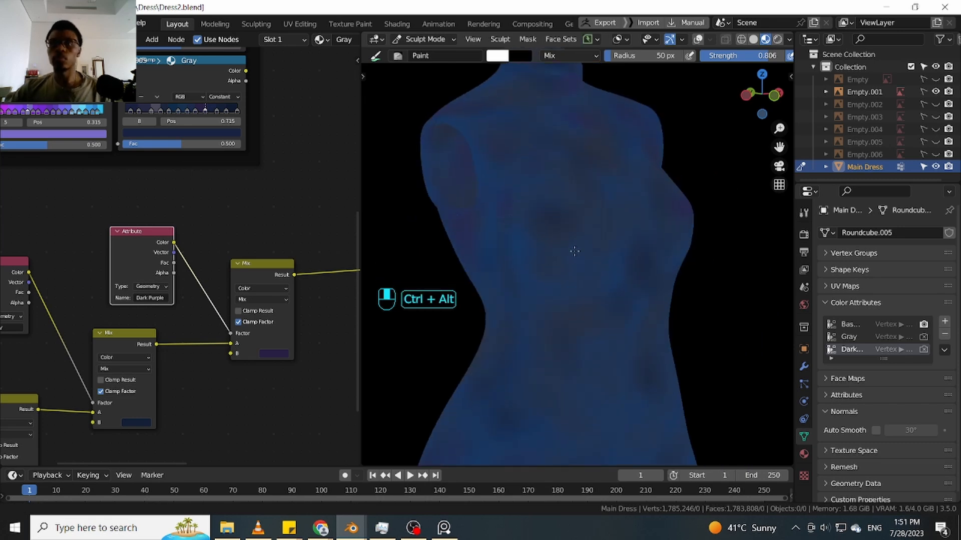
pyautogui.keyDown('ctrl'); pyautogui.moveTo(560, 249); pyautogui.dragTo(575, 247, button='middle'); pyautogui.keyUp('ctrl')
pyautogui.keyDown('ctrl'); pyautogui.moveTo(508, 239); pyautogui.dragTo(540, 221, button='middle'); pyautogui.keyUp('ctrl')
# Paint Dark Purple strokes over the middle of the torso between the bust and the waist
pyautogui.moveTo(540, 221)
pyautogui.mouseDown()
pyautogui.moveTo(525, 235)
pyautogui.moveTo(484, 221)
pyautogui.mouseUp()
pyautogui.moveTo(594, 231); pyautogui.dragTo(565, 264)
pyautogui.moveTo(563, 267); pyautogui.dragTo(576, 253)
pyautogui.moveTo(578, 249); pyautogui.dragTo(569, 285)
pyautogui.moveTo(565, 275); pyautogui.dragTo(543, 250)
pyautogui.moveTo(539, 234); pyautogui.dragTo(576, 213, button='middle')
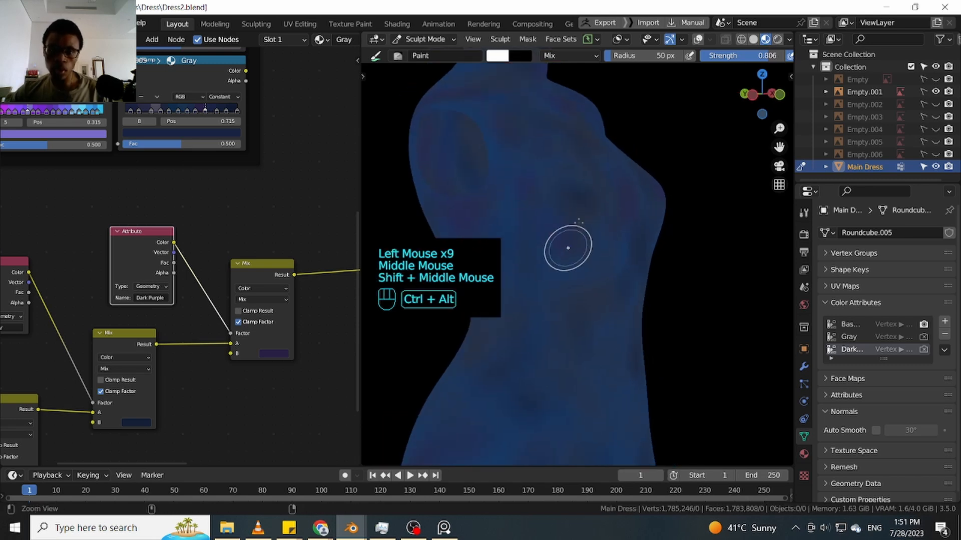
pyautogui.keyDown('ctrl'); pyautogui.moveTo(568, 248); pyautogui.dragTo(557, 200, button='middle'); pyautogui.keyUp('ctrl')
pyautogui.keyDown('shift'); pyautogui.moveTo(556, 198); pyautogui.dragTo(595, 213, button='middle'); pyautogui.keyUp('shift')
# Extend the Dark Purple strokes around the side of the midriff
pyautogui.moveTo(595, 213)
pyautogui.mouseDown()
pyautogui.moveTo(590, 272)
pyautogui.moveTo(618, 262)
pyautogui.mouseUp()
pyautogui.keyDown('ctrl'); pyautogui.moveTo(655, 260); pyautogui.dragTo(635, 231, button='middle'); pyautogui.keyUp('ctrl')
pyautogui.moveTo(635, 232); pyautogui.dragTo(625, 237)
pyautogui.moveTo(620, 239)
pyautogui.mouseDown()
pyautogui.moveTo(566, 279)
pyautogui.moveTo(601, 262)
pyautogui.mouseUp()
pyautogui.moveTo(601, 261)
pyautogui.keyDown('ctrl'); pyautogui.mouseDown(button='middle')
pyautogui.moveTo(550, 266)
pyautogui.moveTo(578, 280)
pyautogui.mouseUp(button='middle'); pyautogui.keyUp('ctrl')
pyautogui.keyDown('shift'); pyautogui.moveTo(605, 238); pyautogui.dragTo(623, 219, button='middle'); pyautogui.keyUp('shift')
# Add Dark Purple strokes across the side and front of the waist and hips
pyautogui.click(567, 287)
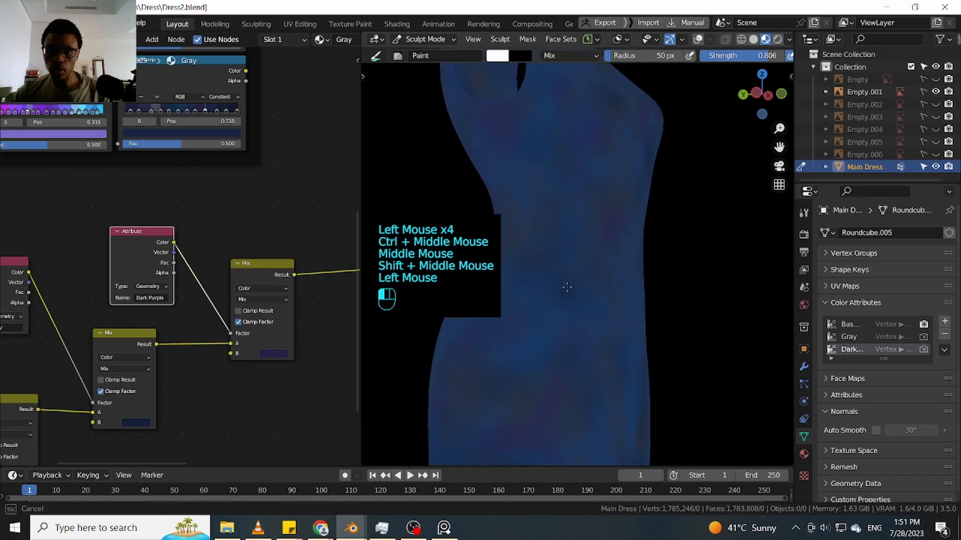
pyautogui.moveTo(612, 288); pyautogui.dragTo(659, 257)
pyautogui.moveTo(658, 257); pyautogui.dragTo(573, 242, button='middle')
pyautogui.click(614, 252)
pyautogui.moveTo(615, 252); pyautogui.dragTo(635, 209)
pyautogui.moveTo(591, 266); pyautogui.dragTo(655, 225)
pyautogui.moveTo(638, 226)
pyautogui.mouseDown(button='middle')
pyautogui.moveTo(579, 234)
pyautogui.moveTo(566, 221)
pyautogui.moveTo(583, 220)
pyautogui.mouseUp(button='middle')
pyautogui.moveTo(671, 163)
pyautogui.keyDown('shift'); pyautogui.mouseDown(button='middle')
pyautogui.moveTo(640, 208)
pyautogui.moveTo(599, 203)
pyautogui.mouseUp(button='middle'); pyautogui.keyUp('shift')
# Tint the front of the midriff and the lower bust with short Dark Purple strokes
pyautogui.click(641, 189)
pyautogui.click(635, 191)
pyautogui.moveTo(628, 196)
pyautogui.mouseDown()
pyautogui.moveTo(605, 211)
pyautogui.moveTo(598, 198)
pyautogui.moveTo(630, 190)
pyautogui.mouseUp()
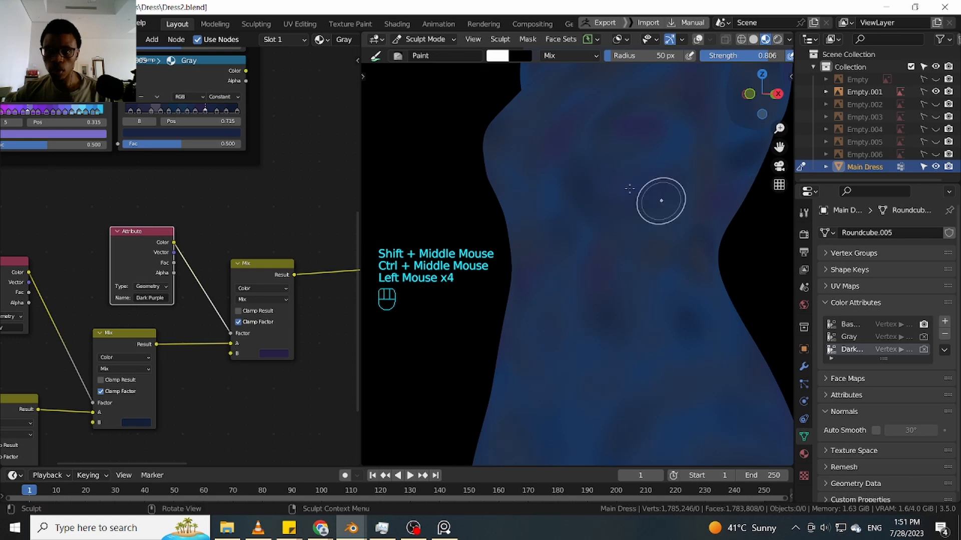
pyautogui.keyDown('ctrl'); pyautogui.moveTo(650, 193); pyautogui.dragTo(646, 215, button='middle'); pyautogui.keyUp('ctrl')
pyautogui.moveTo(571, 192)
pyautogui.mouseDown(button='middle')
pyautogui.moveTo(628, 192)
pyautogui.moveTo(545, 184)
pyautogui.moveTo(569, 208)
pyautogui.moveTo(565, 190)
pyautogui.mouseUp(button='middle')
pyautogui.moveTo(520, 176); pyautogui.dragTo(535, 171)
pyautogui.moveTo(535, 174); pyautogui.dragTo(572, 119)
pyautogui.moveTo(564, 110)
pyautogui.keyDown('shift'); pyautogui.mouseDown(button='middle')
pyautogui.moveTo(575, 195)
pyautogui.moveTo(604, 229)
pyautogui.mouseUp(button='middle'); pyautogui.keyUp('shift')
pyautogui.keyDown('shift'); pyautogui.moveTo(603, 281); pyautogui.dragTo(607, 158, button='middle'); pyautogui.keyUp('shift')
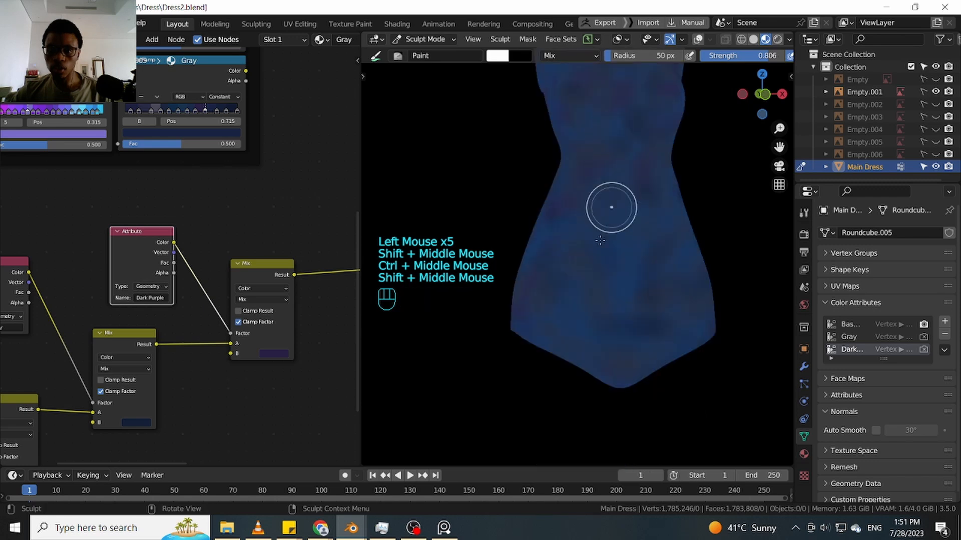
# Brush Dark Purple strokes down the front of the skirt from the hips towards the hem
pyautogui.keyDown('ctrl'); pyautogui.moveTo(596, 240); pyautogui.dragTo(599, 210, button='middle'); pyautogui.keyUp('ctrl')
pyautogui.moveTo(621, 218)
pyautogui.mouseDown()
pyautogui.moveTo(627, 227)
pyautogui.moveTo(630, 208)
pyautogui.mouseUp()
pyautogui.moveTo(628, 200)
pyautogui.mouseDown()
pyautogui.moveTo(624, 173)
pyautogui.moveTo(650, 237)
pyautogui.moveTo(564, 271)
pyautogui.moveTo(658, 272)
pyautogui.mouseUp()
pyautogui.moveTo(663, 270)
pyautogui.mouseDown(button='middle')
pyautogui.moveTo(643, 242)
pyautogui.moveTo(668, 236)
pyautogui.moveTo(615, 226)
pyautogui.mouseUp(button='middle')
pyautogui.moveTo(620, 220); pyautogui.dragTo(656, 197)
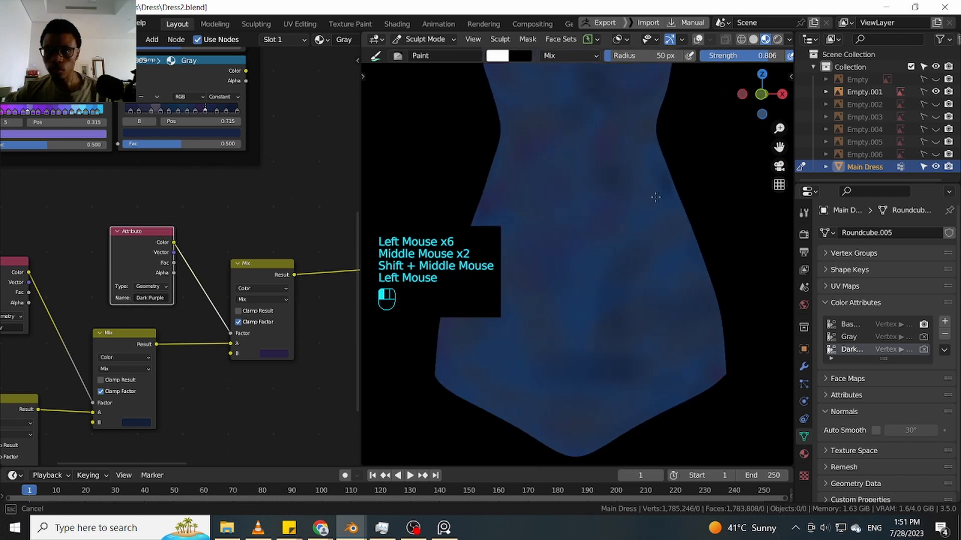
pyautogui.moveTo(571, 296); pyautogui.dragTo(580, 314)
pyautogui.moveTo(596, 300); pyautogui.dragTo(632, 270)
# Add a few short Dark Purple strokes to the upper skirt around the hips
pyautogui.middleClick(682, 229)
pyautogui.middleClick(632, 215)
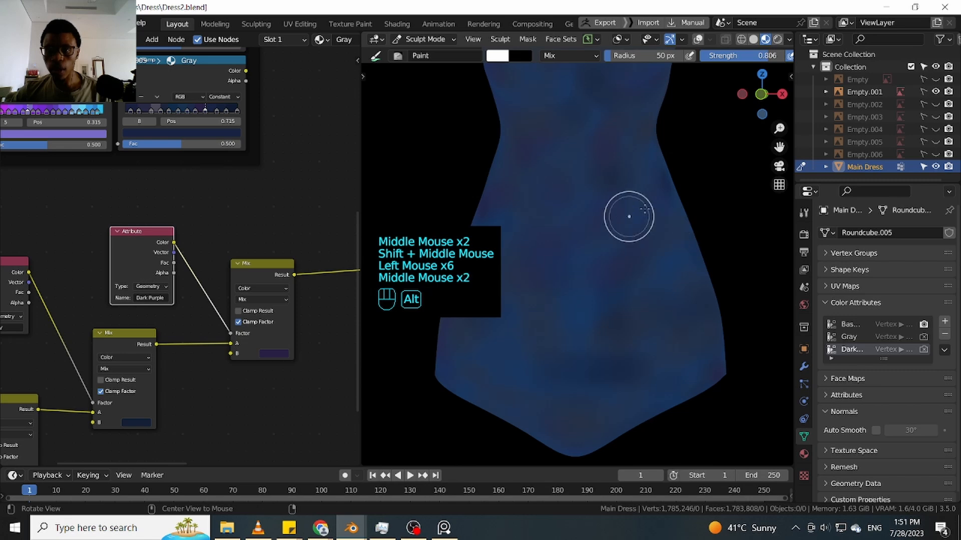
pyautogui.moveTo(668, 214)
pyautogui.mouseDown(button='middle')
pyautogui.moveTo(730, 210)
pyautogui.moveTo(673, 171)
pyautogui.mouseUp(button='middle')
pyautogui.moveTo(643, 170); pyautogui.dragTo(613, 186)
pyautogui.moveTo(620, 183)
pyautogui.mouseDown()
pyautogui.moveTo(643, 172)
pyautogui.moveTo(630, 180)
pyautogui.mouseUp()
pyautogui.moveTo(631, 179)
pyautogui.mouseDown()
pyautogui.moveTo(621, 187)
pyautogui.moveTo(631, 180)
pyautogui.mouseUp()
pyautogui.keyDown('ctrl'); pyautogui.moveTo(681, 166); pyautogui.dragTo(677, 184, button='middle'); pyautogui.keyUp('ctrl')
pyautogui.hotkey('alt', 'shift')
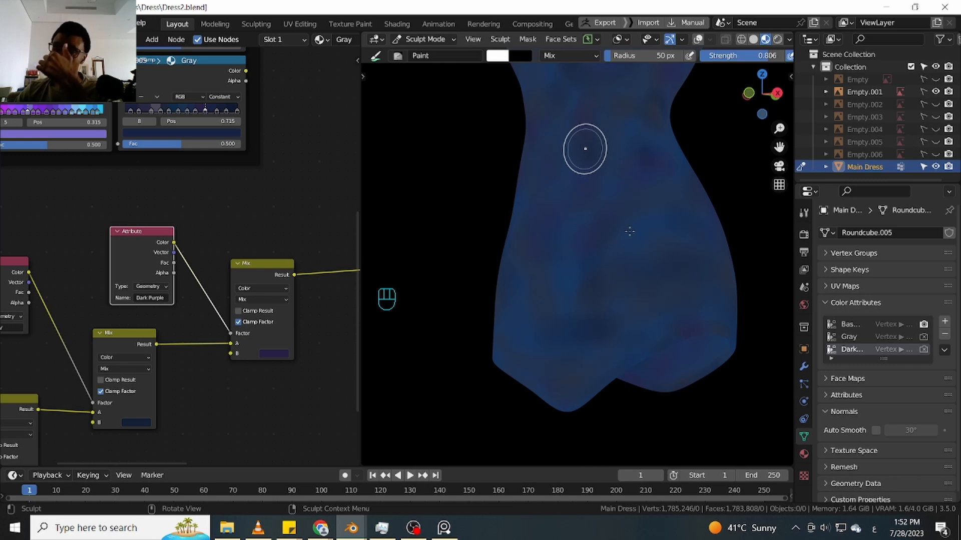
# Sweep a row of diagonal Dark Purple strokes across the skirt
pyautogui.moveTo(440, 278)
pyautogui.keyDown('alt'); pyautogui.mouseDown(button='middle')
pyautogui.moveTo(509, 276)
pyautogui.moveTo(532, 255)
pyautogui.mouseUp(button='middle'); pyautogui.keyUp('alt')
pyautogui.moveTo(697, 255)
pyautogui.keyDown('ctrl'); pyautogui.mouseDown(button='middle')
pyautogui.moveTo(721, 229)
pyautogui.moveTo(761, 233)
pyautogui.mouseUp(button='middle'); pyautogui.keyUp('ctrl')
pyautogui.keyDown('ctrl'); pyautogui.moveTo(753, 233); pyautogui.dragTo(751, 213, button='middle'); pyautogui.keyUp('ctrl')
pyautogui.moveTo(565, 293); pyautogui.dragTo(598, 265)
pyautogui.moveTo(553, 287)
pyautogui.mouseDown()
pyautogui.moveTo(616, 245)
pyautogui.moveTo(600, 255)
pyautogui.mouseUp()
pyautogui.moveTo(525, 291)
pyautogui.mouseDown()
pyautogui.moveTo(596, 265)
pyautogui.moveTo(631, 232)
pyautogui.mouseUp()
pyautogui.moveTo(580, 267); pyautogui.dragTo(650, 227)
pyautogui.moveTo(600, 263)
pyautogui.mouseDown()
pyautogui.moveTo(671, 218)
pyautogui.moveTo(685, 220)
pyautogui.mouseUp()
pyautogui.moveTo(626, 260); pyautogui.dragTo(696, 220)
pyautogui.moveTo(635, 258); pyautogui.dragTo(711, 220)
pyautogui.moveTo(666, 255); pyautogui.dragTo(722, 234)
# Place Dark Purple dabs along one side of the skirt
pyautogui.click(533, 261)
pyautogui.keyDown('shift'); pyautogui.moveTo(468, 263); pyautogui.dragTo(556, 181, button='middle'); pyautogui.keyUp('shift')
pyautogui.click(537, 246)
pyautogui.click(507, 161)
pyautogui.click(508, 158)
pyautogui.click(500, 167)
# Dab Dark Purple over the lower skirt near the hem
pyautogui.moveTo(645, 185); pyautogui.dragTo(563, 174, button='middle')
pyautogui.keyDown('shift'); pyautogui.moveTo(725, 214); pyautogui.dragTo(650, 195, button='middle'); pyautogui.keyUp('shift')
pyautogui.keyDown('shift'); pyautogui.moveTo(558, 233); pyautogui.dragTo(614, 217, button='middle'); pyautogui.keyUp('shift')
pyautogui.click(613, 217)
pyautogui.click(603, 215)
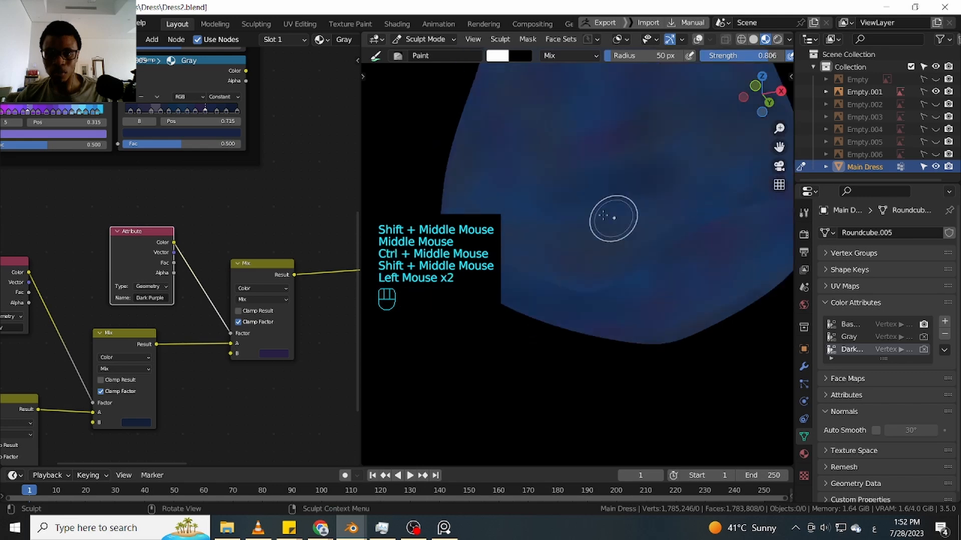
pyautogui.click(697, 200)
pyautogui.click(696, 201)
pyautogui.click(695, 200)
pyautogui.keyDown('shift'); pyautogui.moveTo(536, 223); pyautogui.dragTo(577, 183, button='middle'); pyautogui.keyUp('shift')
pyautogui.click(661, 236)
pyautogui.click(594, 219)
pyautogui.click(590, 205)
# Paint a cluster of Dark Purple dabs on the side of the skirt just below the hip
pyautogui.click(577, 182)
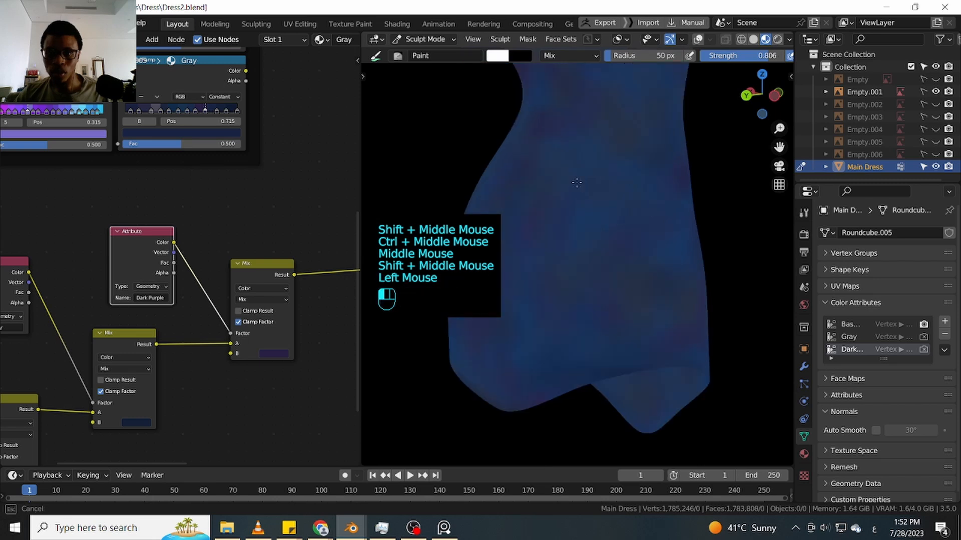
pyautogui.click(602, 223)
pyautogui.click(605, 227)
pyautogui.click(613, 205)
pyautogui.click(616, 195)
pyautogui.click(620, 183)
pyautogui.click(650, 180)
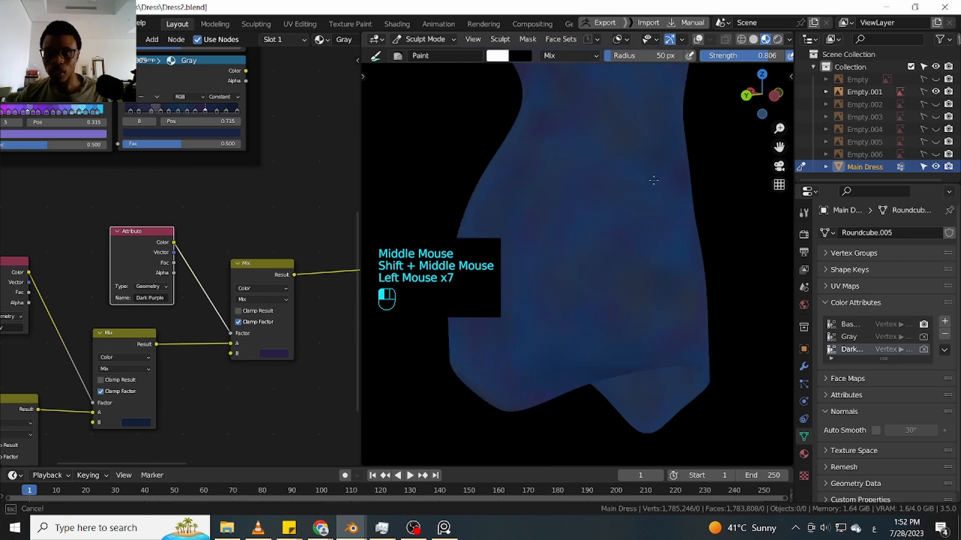
# Dab Dark Purple onto the opposite side of the skirt from the hip to mid-length
pyautogui.moveTo(654, 180)
pyautogui.keyDown('ctrl'); pyautogui.mouseDown(button='middle')
pyautogui.moveTo(532, 208)
pyautogui.moveTo(581, 201)
pyautogui.moveTo(590, 184)
pyautogui.mouseUp(button='middle'); pyautogui.keyUp('ctrl')
pyautogui.click(566, 188)
pyautogui.click(567, 271)
pyautogui.click(606, 250)
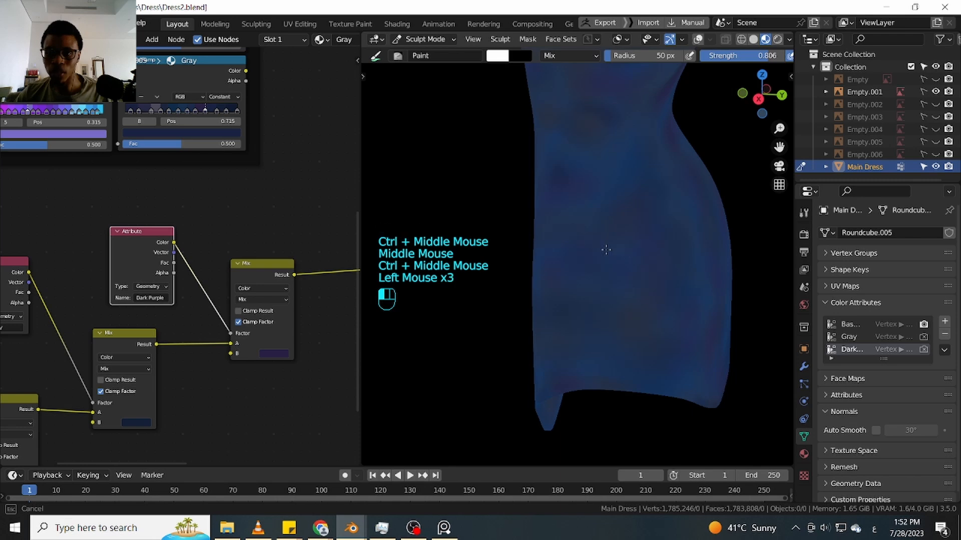
# Tint the front of the waist and upper skirt with Dark Purple dabs
pyautogui.keyDown('ctrl'); pyautogui.moveTo(619, 243); pyautogui.dragTo(645, 217, button='middle'); pyautogui.keyUp('ctrl')
pyautogui.keyDown('shift'); pyautogui.moveTo(645, 218); pyautogui.dragTo(676, 220, button='middle'); pyautogui.keyUp('shift')
pyautogui.keyDown('shift'); pyautogui.moveTo(626, 165); pyautogui.dragTo(580, 225, button='middle'); pyautogui.keyUp('shift')
pyautogui.click(573, 251)
pyautogui.click(557, 318)
pyautogui.click(557, 318)
pyautogui.click(557, 318)
pyautogui.click(596, 274)
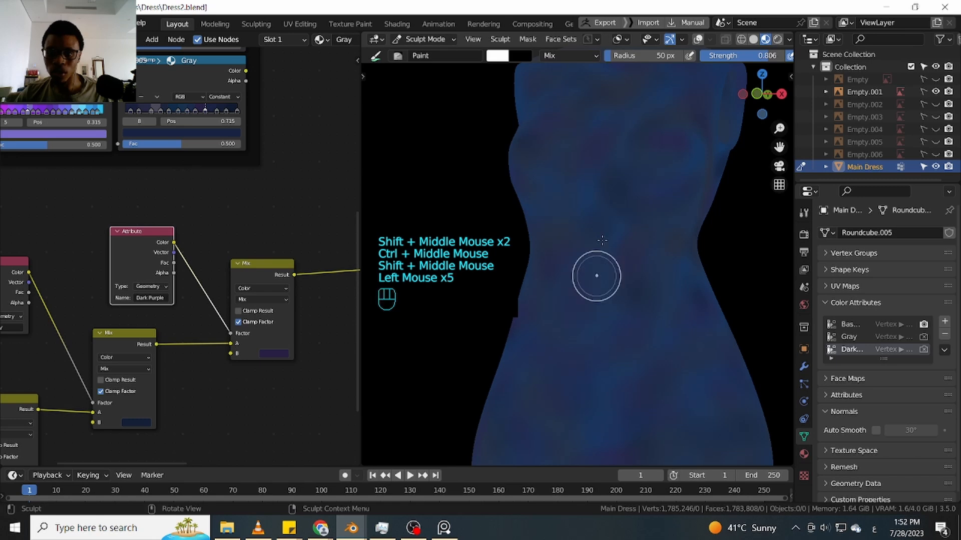
pyautogui.click(598, 290)
pyautogui.click(596, 316)
pyautogui.click(623, 334)
pyautogui.moveTo(622, 286); pyautogui.dragTo(672, 268, button='middle')
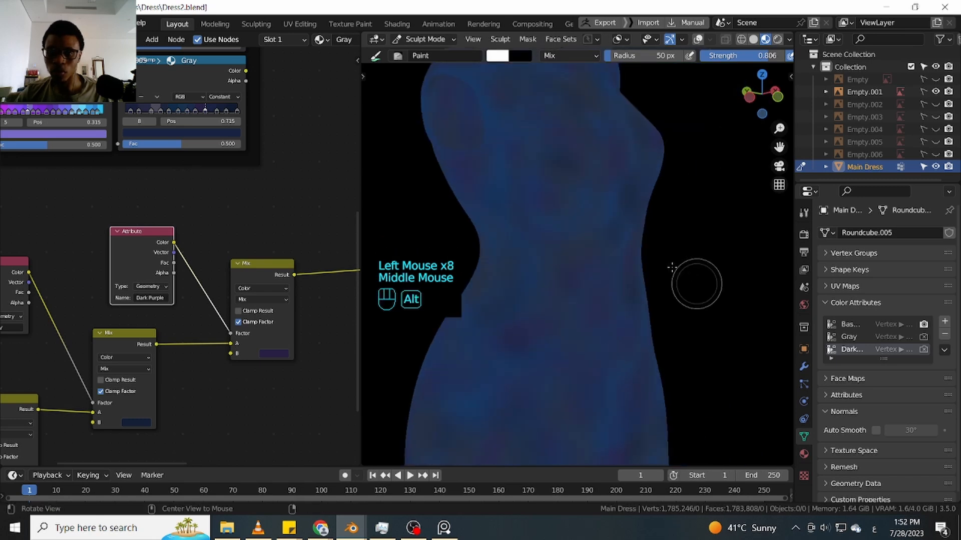
# Dab Dark Purple onto the side of the bodice between the armhole and the waist
pyautogui.moveTo(565, 200)
pyautogui.keyDown('ctrl'); pyautogui.mouseDown(button='middle')
pyautogui.moveTo(520, 208)
pyautogui.moveTo(560, 214)
pyautogui.moveTo(549, 217)
pyautogui.moveTo(616, 250)
pyautogui.mouseUp(button='middle'); pyautogui.keyUp('ctrl')
pyautogui.click(620, 255)
pyautogui.click(625, 225)
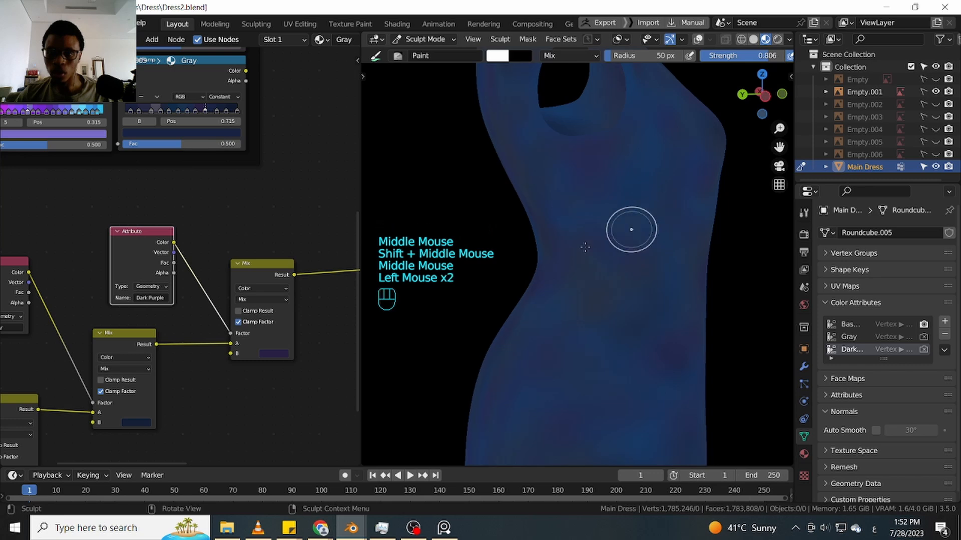
pyautogui.click(621, 228)
pyautogui.click(618, 228)
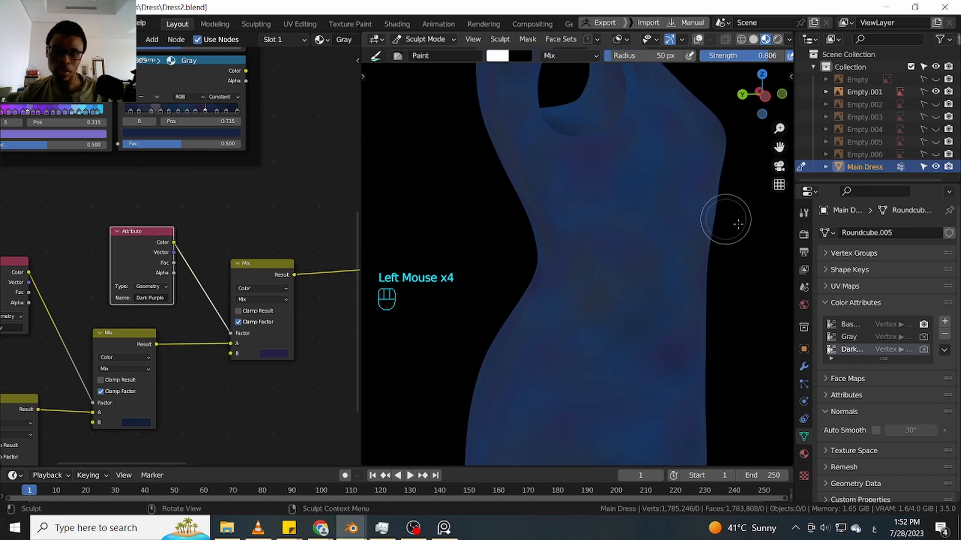
# Add a tight cluster of Dark Purple dabs on the bodice toward the front
pyautogui.keyDown('ctrl'); pyautogui.moveTo(735, 240); pyautogui.dragTo(639, 249, button='middle'); pyautogui.keyUp('ctrl')
pyautogui.click(626, 229)
pyautogui.click(639, 224)
pyautogui.click(639, 221)
pyautogui.click(638, 219)
pyautogui.click(637, 217)
pyautogui.click(641, 212)
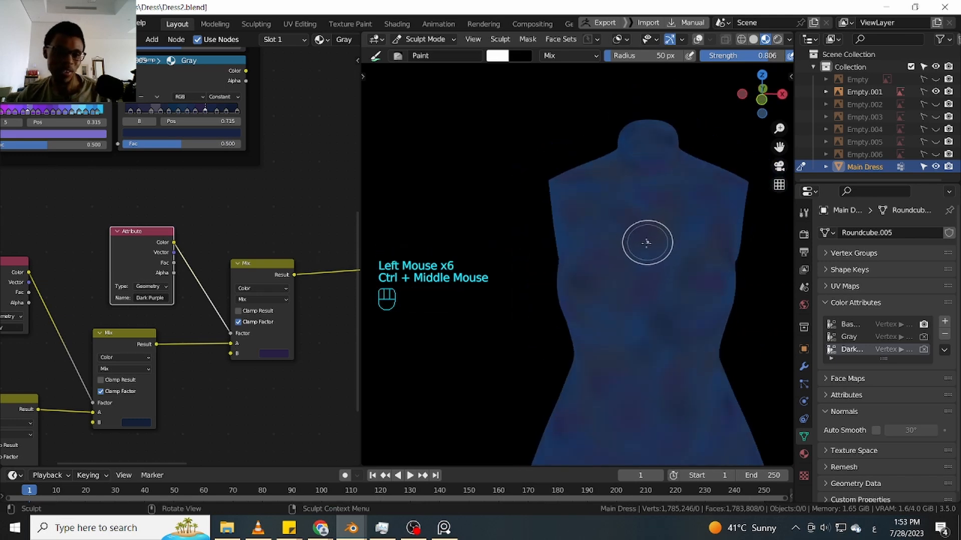
# Paint Dark Purple dabs along the front edge of the armhole and just below it
pyautogui.keyDown('ctrl'); pyautogui.moveTo(480, 223); pyautogui.dragTo(542, 182, button='middle'); pyautogui.keyUp('ctrl')
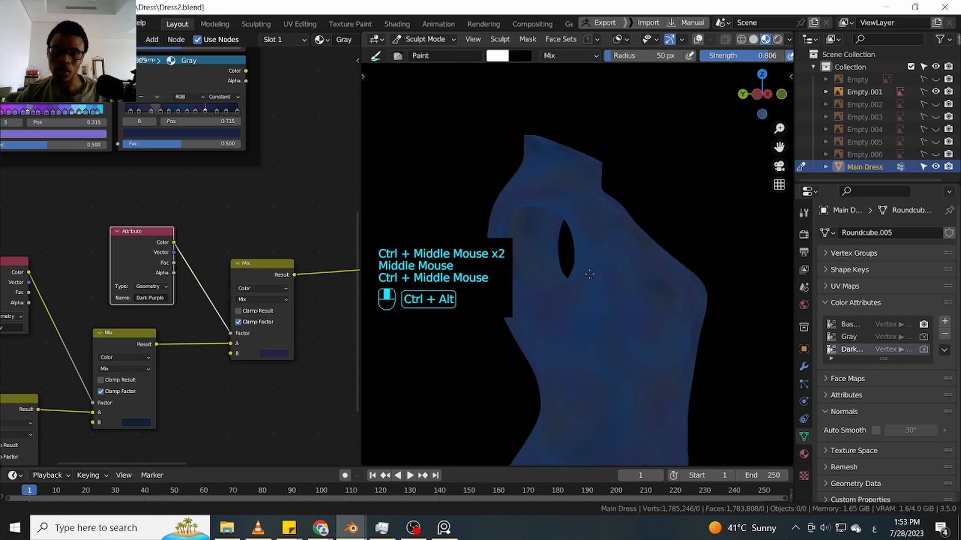
pyautogui.keyDown('ctrl'); pyautogui.moveTo(590, 275); pyautogui.dragTo(658, 212, button='middle'); pyautogui.keyUp('ctrl')
pyautogui.click(588, 294)
pyautogui.click(588, 294)
pyautogui.click(589, 295)
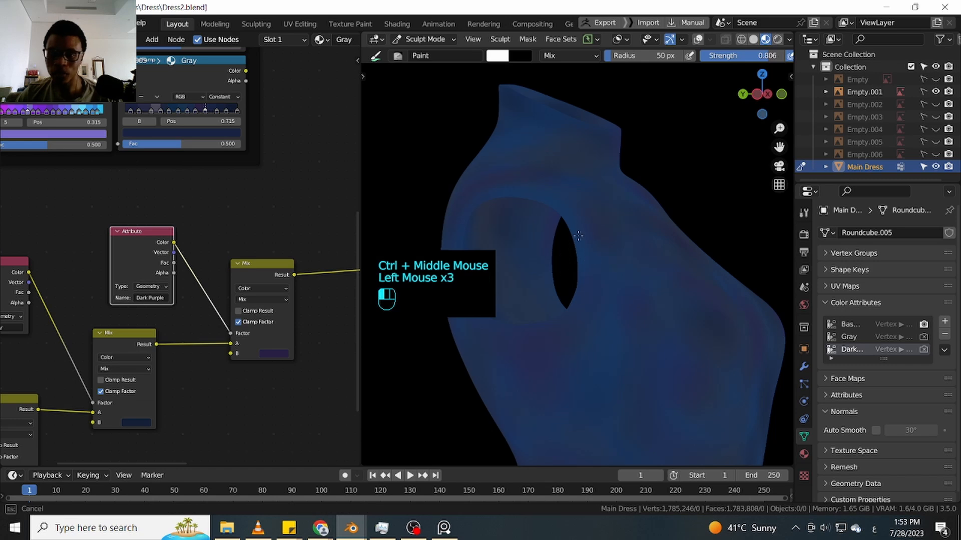
pyautogui.click(588, 294)
pyautogui.click(588, 295)
pyautogui.click(587, 295)
pyautogui.click(591, 264)
pyautogui.click(594, 264)
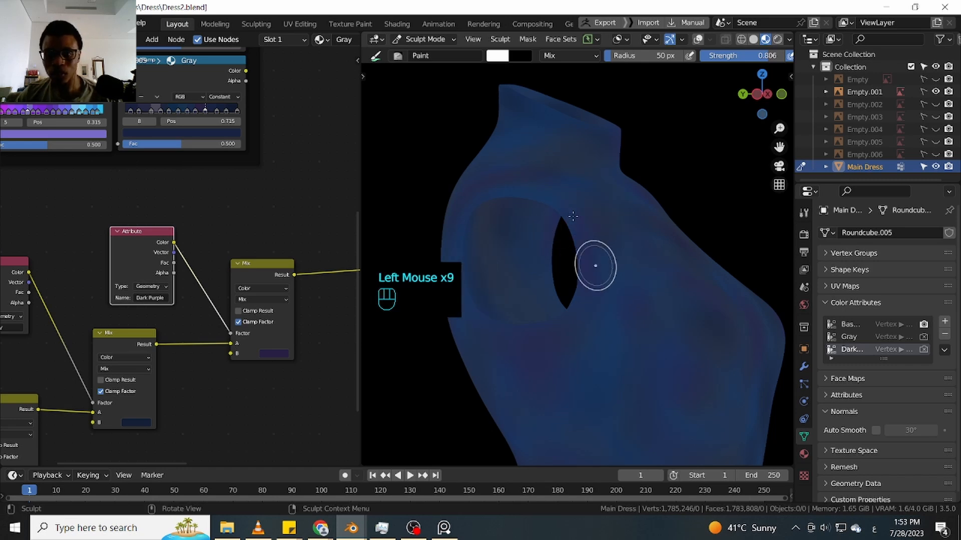
pyautogui.click(599, 273)
pyautogui.click(605, 281)
pyautogui.click(583, 314)
pyautogui.click(608, 270)
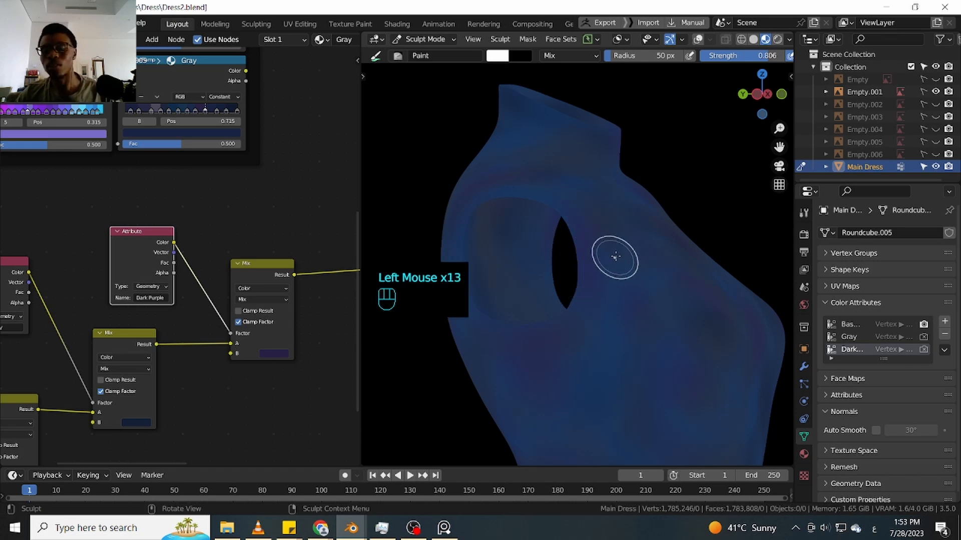
# Reduce the Dark Purple tint beside the armhole by painting with the black secondary color
pyautogui.keyDown('ctrl'); pyautogui.click(607, 268); pyautogui.keyUp('ctrl')
pyautogui.keyDown('ctrl'); pyautogui.click(599, 272); pyautogui.keyUp('ctrl')
pyautogui.keyDown('ctrl'); pyautogui.click(600, 272); pyautogui.keyUp('ctrl')
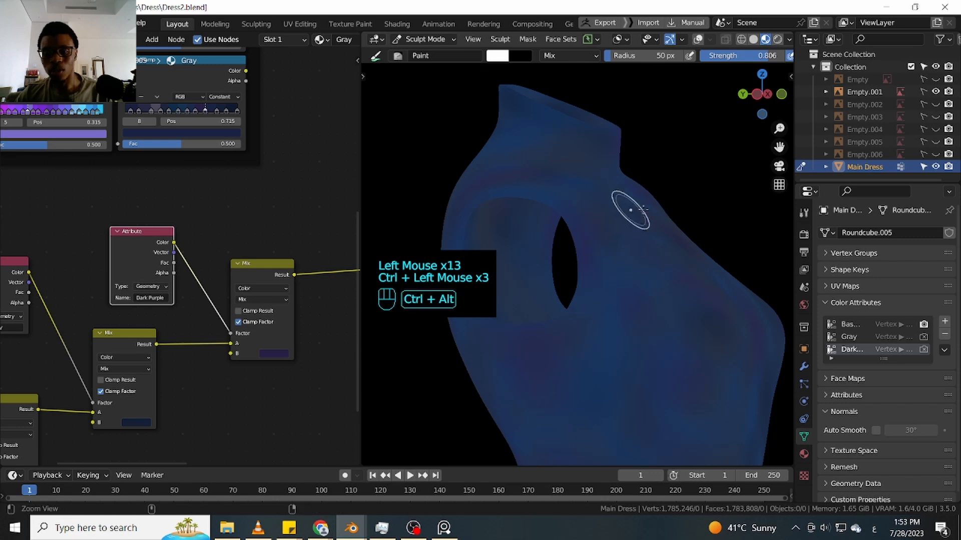
# Dab Dark Purple over the upper chest between the shoulder and the bust
pyautogui.keyDown('ctrl'); pyautogui.moveTo(628, 208); pyautogui.dragTo(592, 272, button='middle'); pyautogui.keyUp('ctrl')
pyautogui.click(592, 272)
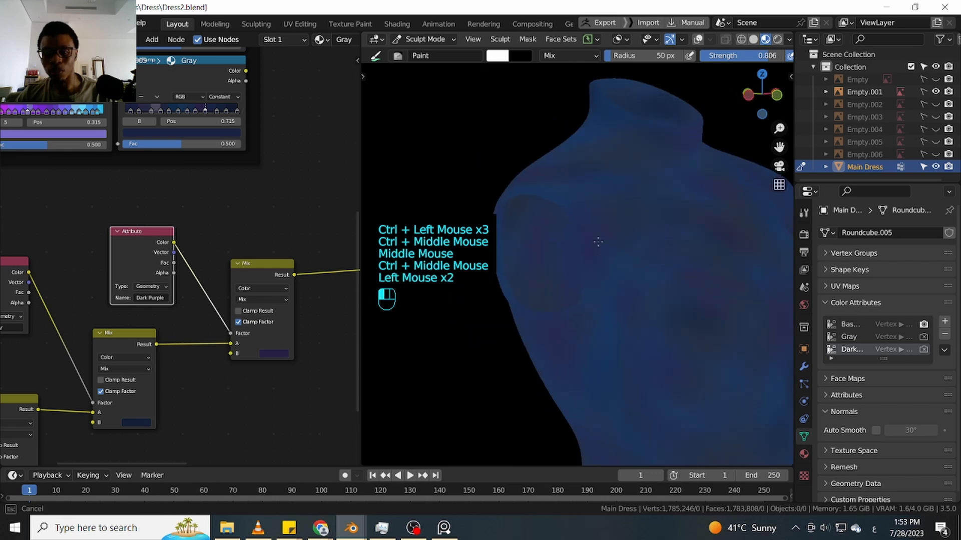
pyautogui.click(623, 250)
pyautogui.click(623, 250)
pyautogui.click(595, 200)
# Dab Dark Purple around the base of the collar and below the opposite armhole
pyautogui.moveTo(660, 275)
pyautogui.keyDown('ctrl'); pyautogui.mouseDown(button='middle')
pyautogui.moveTo(643, 264)
pyautogui.moveTo(657, 263)
pyautogui.moveTo(665, 242)
pyautogui.moveTo(607, 189)
pyautogui.mouseUp(button='middle'); pyautogui.keyUp('ctrl')
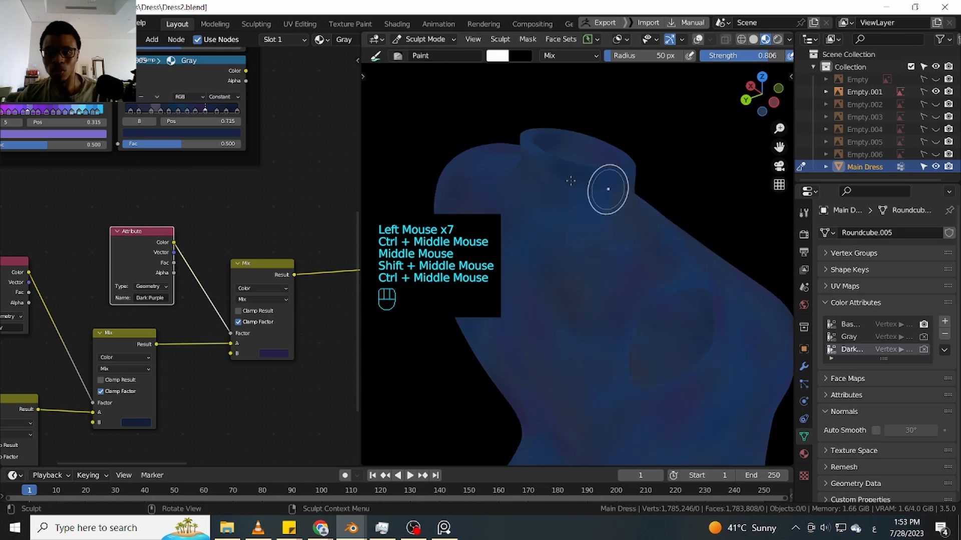
pyautogui.click(602, 197)
pyautogui.click(564, 209)
pyautogui.click(546, 204)
pyautogui.click(530, 191)
pyautogui.moveTo(518, 192)
pyautogui.mouseDown(button='middle')
pyautogui.moveTo(658, 201)
pyautogui.moveTo(548, 249)
pyautogui.mouseUp(button='middle')
pyautogui.click(548, 249)
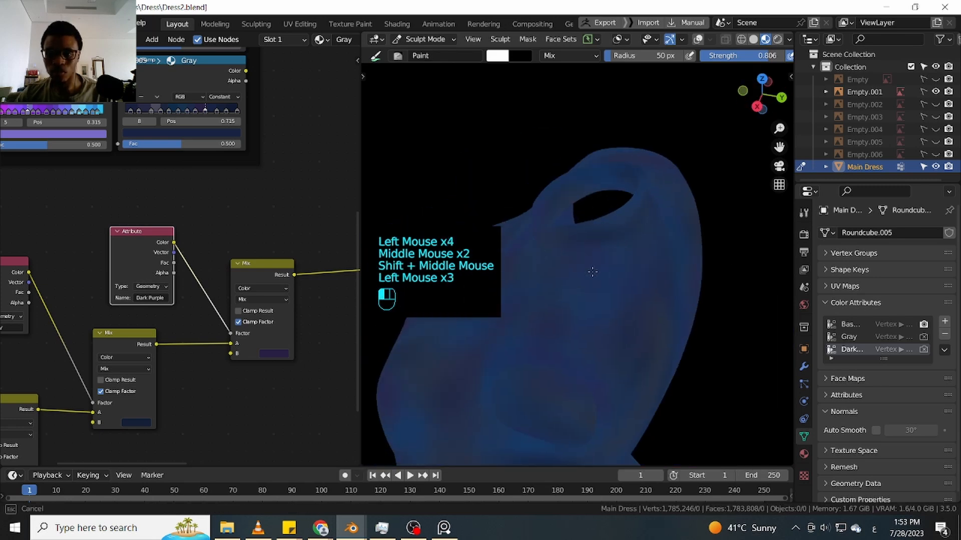
# Switch the viewport render pass to Combined and inspect the shaded dress from several sides
pyautogui.keyDown('ctrl'); pyautogui.moveTo(616, 239); pyautogui.dragTo(704, 204, button='middle'); pyautogui.keyUp('ctrl')
pyautogui.keyDown('ctrl'); pyautogui.moveTo(688, 240); pyautogui.dragTo(652, 357, button='middle'); pyautogui.keyUp('ctrl')
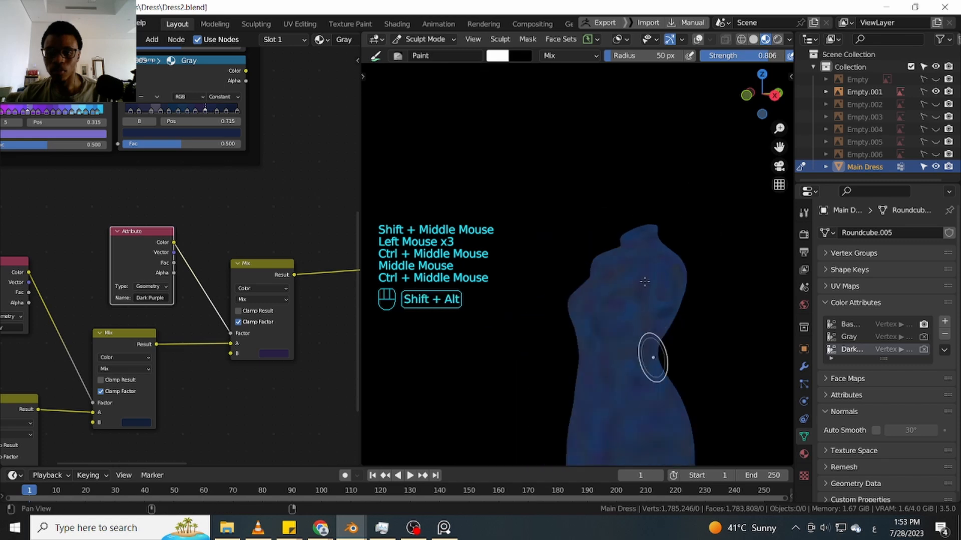
pyautogui.keyDown('shift'); pyautogui.moveTo(644, 281); pyautogui.dragTo(665, 161, button='middle'); pyautogui.keyUp('shift')
pyautogui.moveTo(676, 268); pyautogui.dragTo(557, 236, button='middle')
pyautogui.keyDown('shift'); pyautogui.moveTo(615, 196); pyautogui.dragTo(688, 241, button='middle'); pyautogui.keyUp('shift')
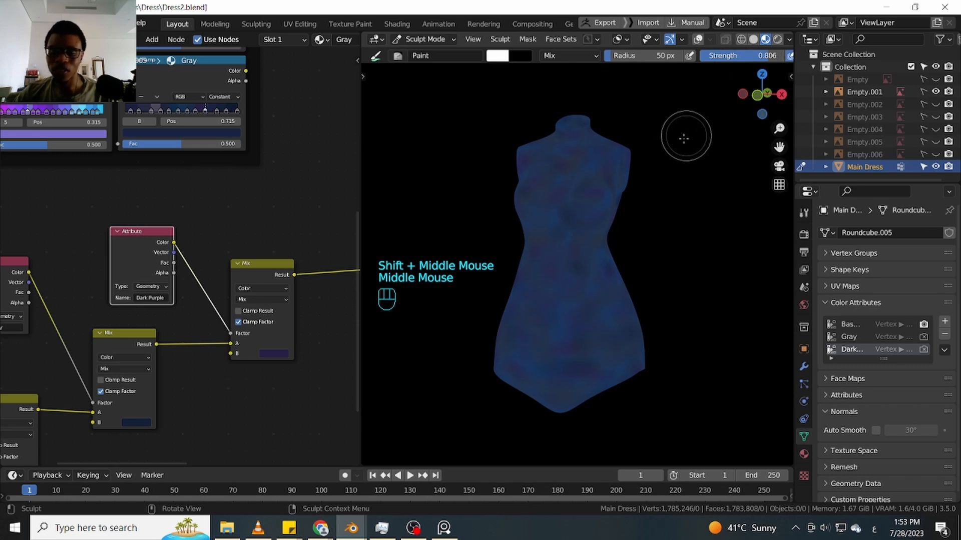
pyautogui.click(788, 40)
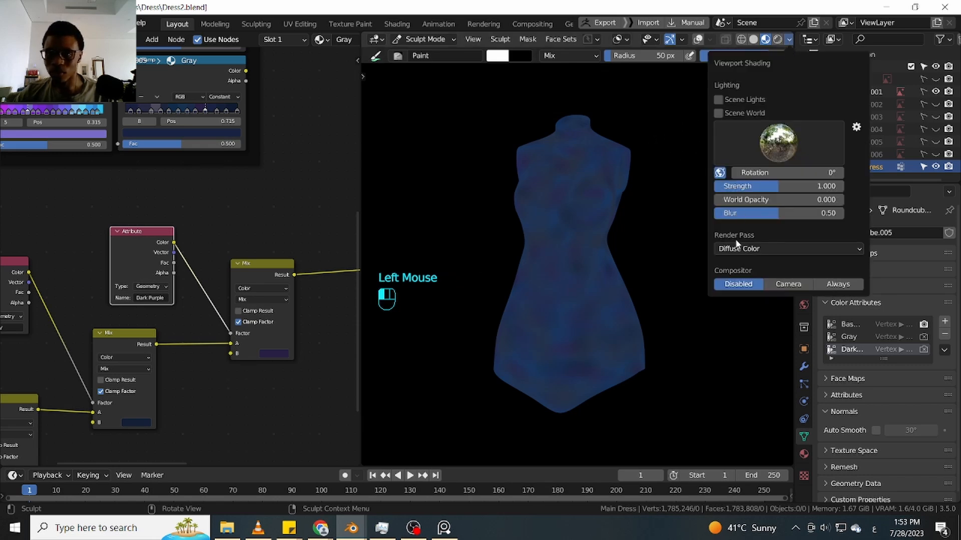
pyautogui.click(745, 249)
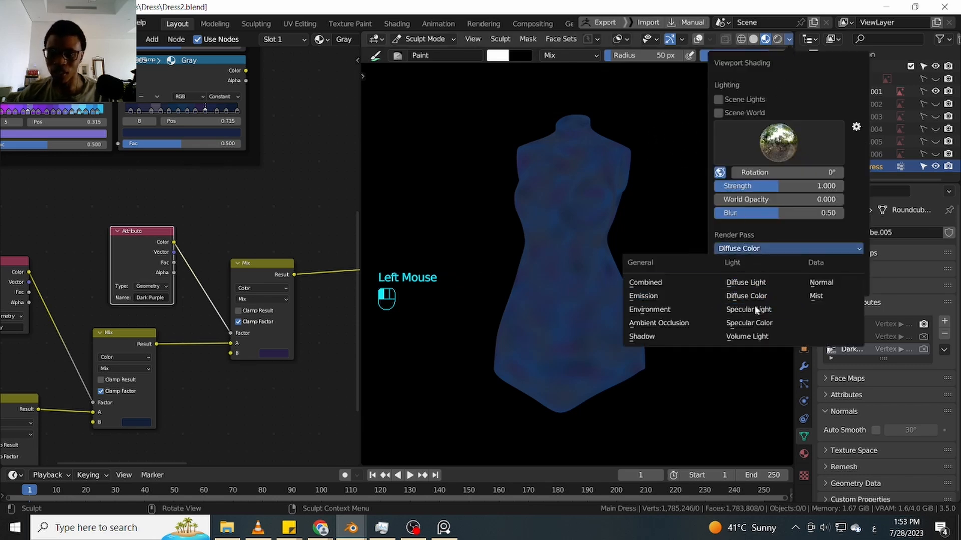
pyautogui.click(665, 283)
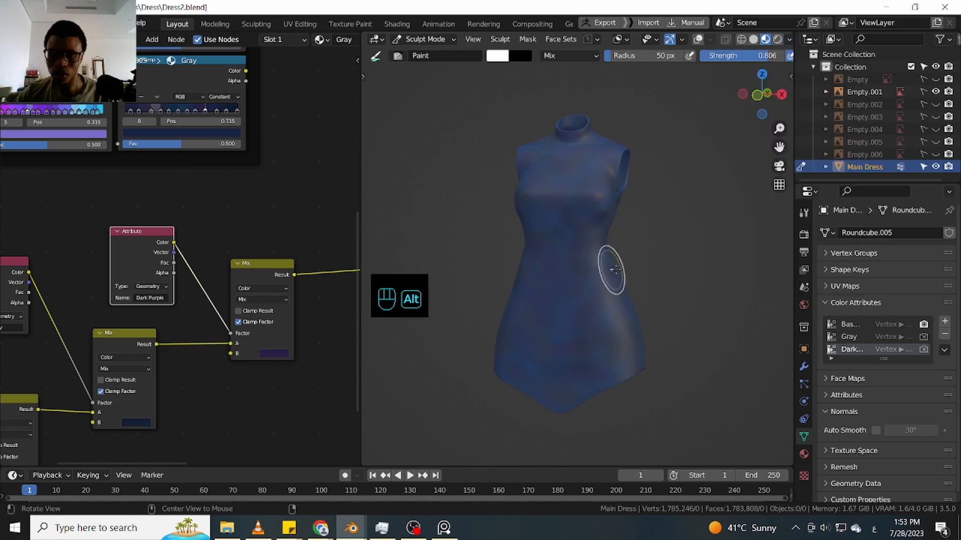
pyautogui.keyDown('alt'); pyautogui.moveTo(611, 273); pyautogui.dragTo(702, 258, button='middle'); pyautogui.keyUp('alt')
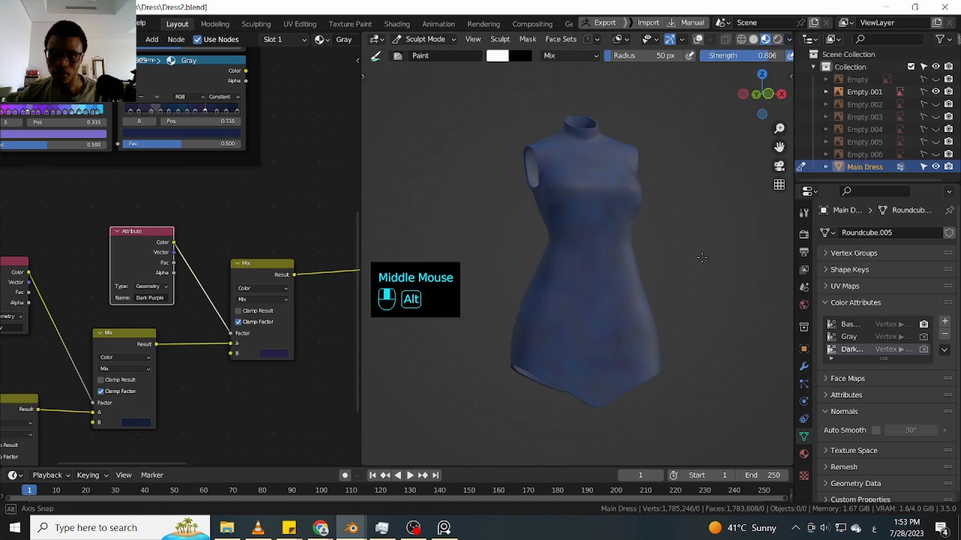
pyautogui.keyDown('alt'); pyautogui.moveTo(702, 258); pyautogui.dragTo(572, 232, button='middle'); pyautogui.keyUp('alt')
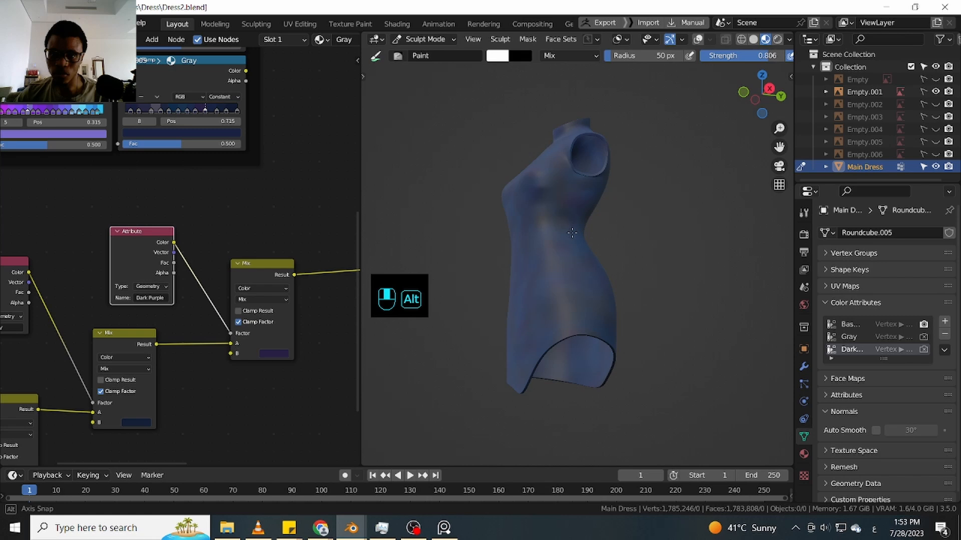
pyautogui.keyDown('alt'); pyautogui.moveTo(572, 233); pyautogui.dragTo(596, 150, button='middle'); pyautogui.keyUp('alt')
# Reposition the Dark Purple Attribute node and its Mix node for a tidier node layout
pyautogui.keyDown('shift'); pyautogui.moveTo(297, 203); pyautogui.dragTo(192, 255, button='middle'); pyautogui.keyUp('shift')
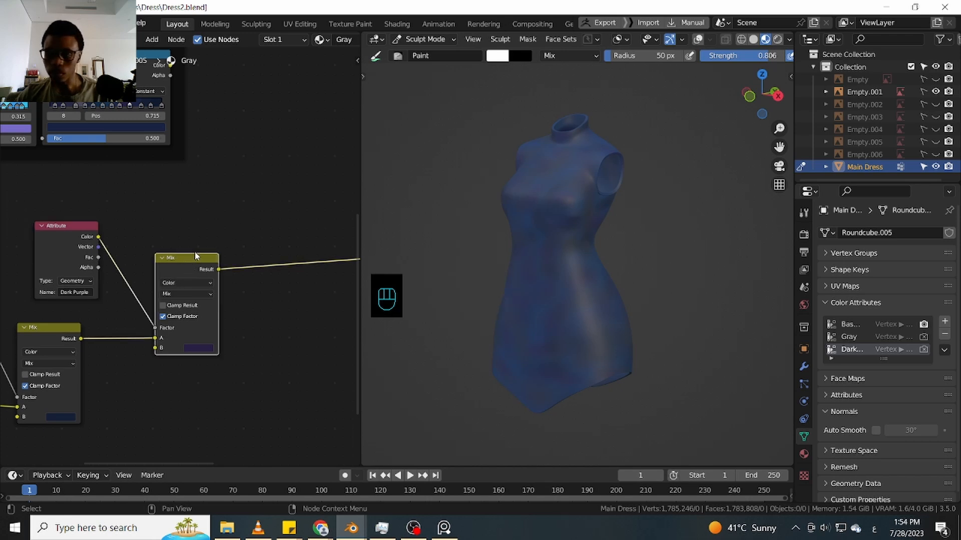
pyautogui.moveTo(187, 263); pyautogui.dragTo(167, 276)
pyautogui.keyDown('shift'); pyautogui.moveTo(167, 276); pyautogui.dragTo(205, 277, button='middle'); pyautogui.keyUp('shift')
pyautogui.click(97, 239)
pyautogui.moveTo(98, 240); pyautogui.dragTo(78, 223)
pyautogui.moveTo(192, 271); pyautogui.dragTo(197, 268)
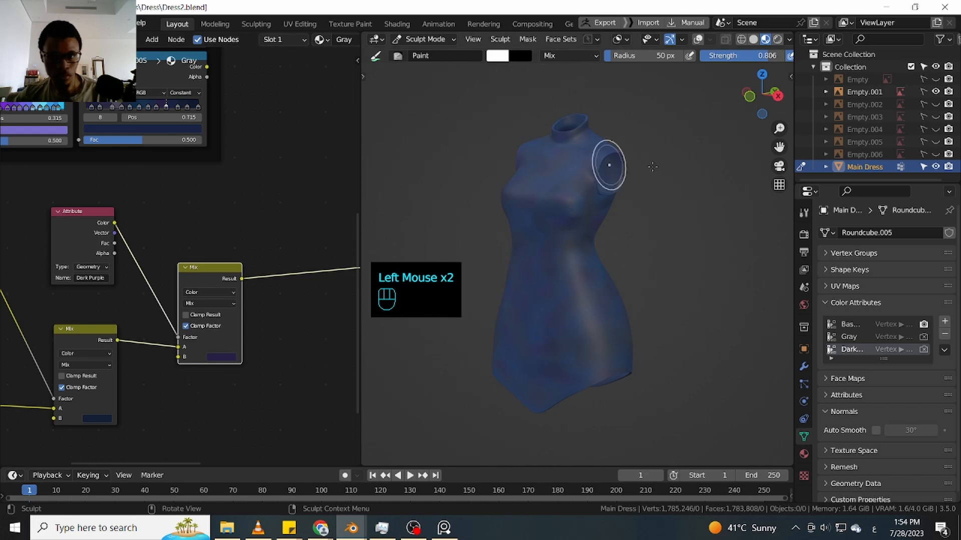
# Examine the color variation on the shaded dress from the front and side, both close up and far away
pyautogui.keyDown('shift'); pyautogui.moveTo(659, 172); pyautogui.dragTo(694, 206, button='middle'); pyautogui.keyUp('shift')
pyautogui.keyDown('shift'); pyautogui.moveTo(693, 232); pyautogui.dragTo(713, 205, button='middle'); pyautogui.keyUp('shift')
pyautogui.moveTo(683, 251); pyautogui.dragTo(631, 212, button='middle')
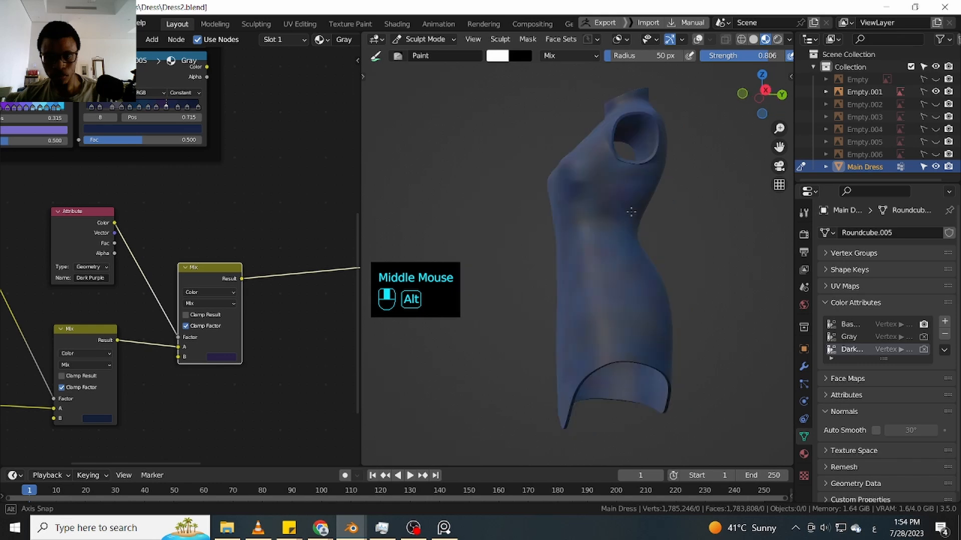
pyautogui.moveTo(631, 212); pyautogui.dragTo(673, 264, button='middle')
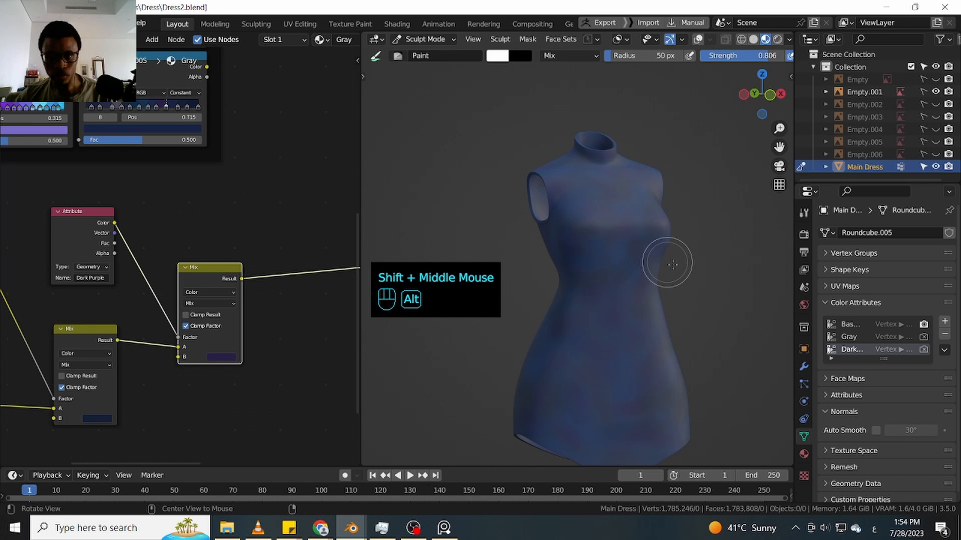
pyautogui.keyDown('ctrl'); pyautogui.moveTo(672, 264); pyautogui.dragTo(578, 306, button='middle'); pyautogui.keyUp('ctrl')
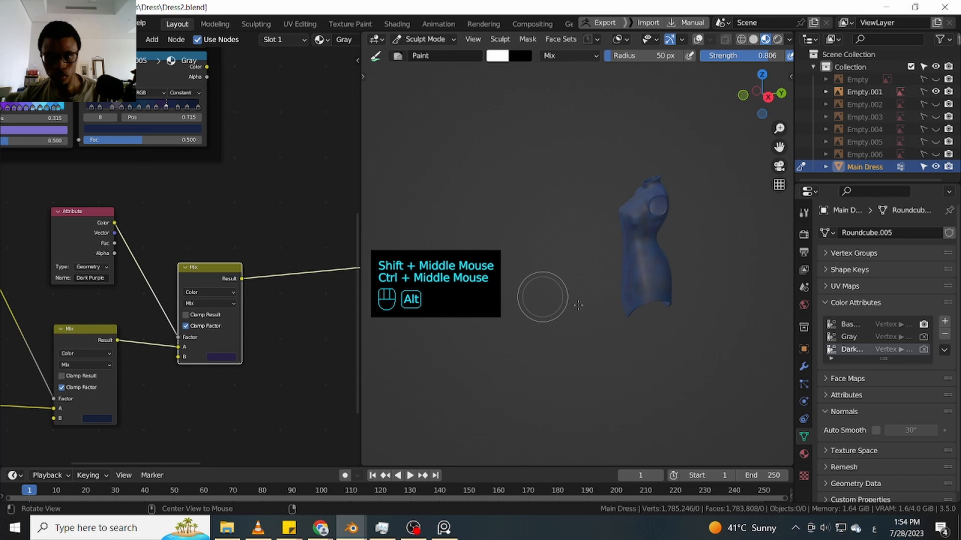
pyautogui.moveTo(577, 305); pyautogui.dragTo(616, 290, button='middle')
pyautogui.keyDown('ctrl'); pyautogui.moveTo(616, 291); pyautogui.dragTo(685, 202, button='middle'); pyautogui.keyUp('ctrl')
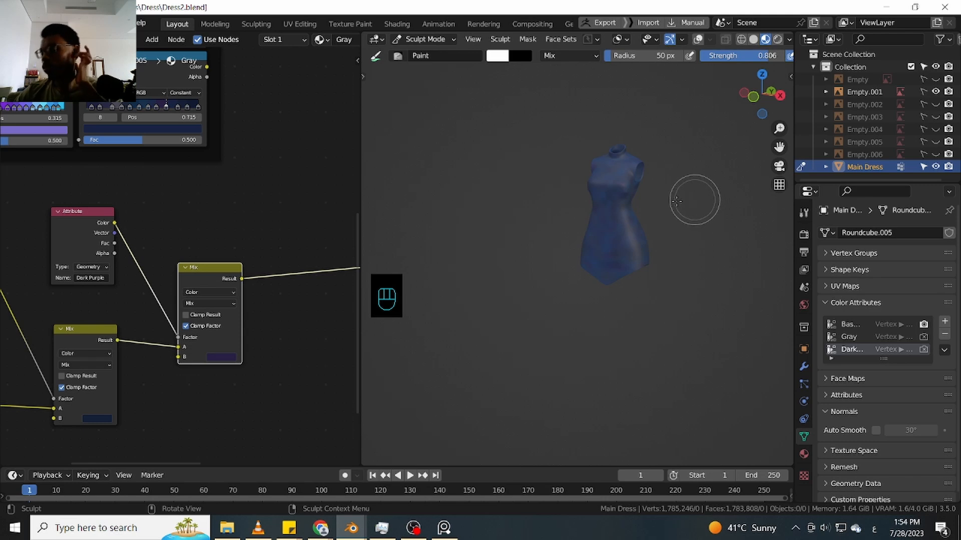
# Preview the Dark Purple attribute as a mask on the dress, followed by its Mix node's result
pyautogui.keyDown('ctrl'); pyautogui.keyDown('shift'); pyautogui.click(97, 223); pyautogui.keyUp('shift'); pyautogui.keyUp('ctrl')
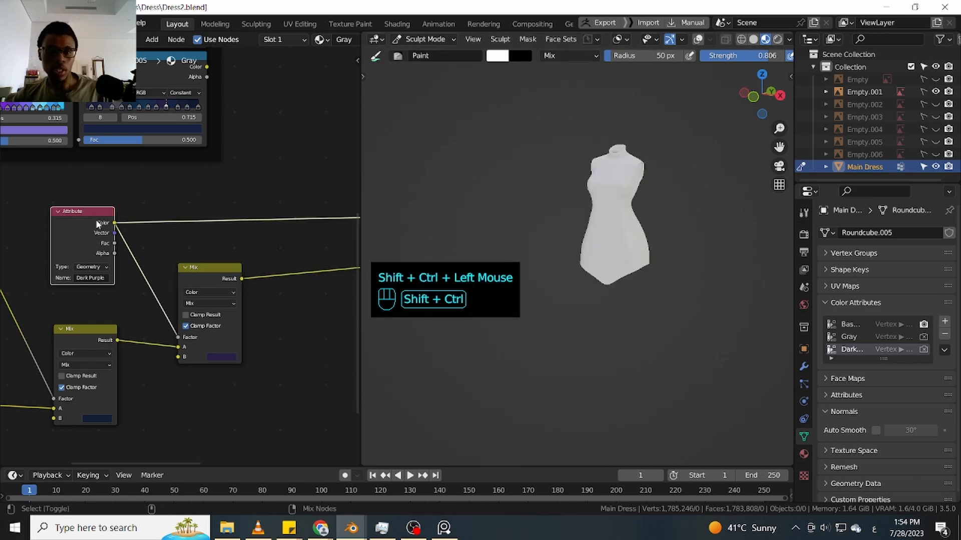
pyautogui.moveTo(681, 227)
pyautogui.keyDown('ctrl'); pyautogui.mouseDown(button='middle')
pyautogui.moveTo(697, 193)
pyautogui.moveTo(635, 204)
pyautogui.moveTo(694, 229)
pyautogui.mouseUp(button='middle'); pyautogui.keyUp('ctrl')
pyautogui.keyDown('shift'); pyautogui.moveTo(693, 229); pyautogui.dragTo(694, 233, button='middle'); pyautogui.keyUp('shift')
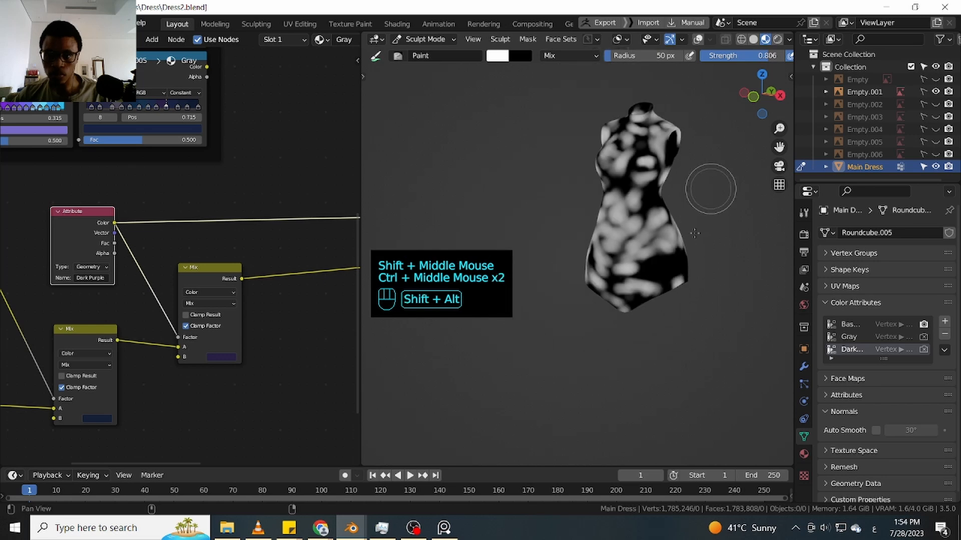
pyautogui.moveTo(695, 234); pyautogui.dragTo(673, 239, button='middle')
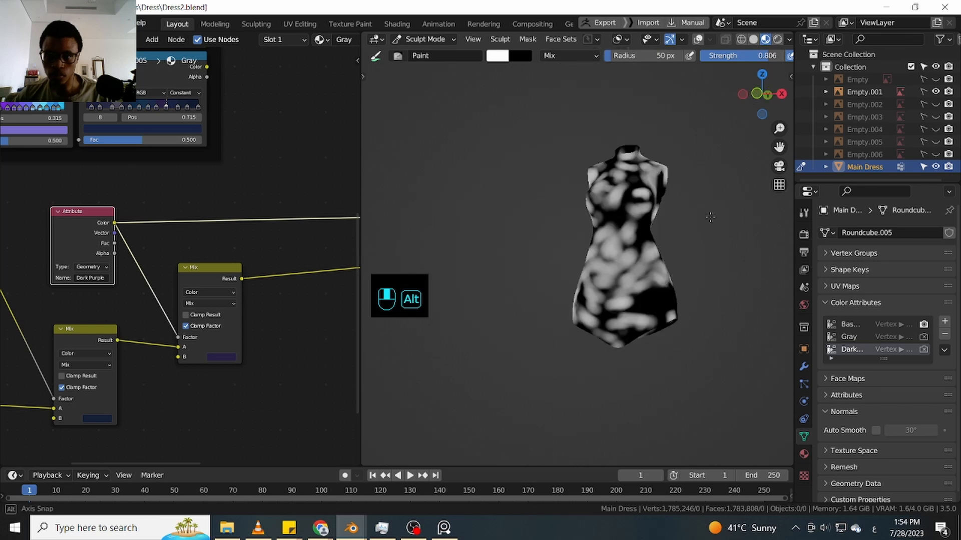
pyautogui.keyDown('ctrl'); pyautogui.keyDown('shift'); pyautogui.click(208, 269); pyautogui.keyUp('shift'); pyautogui.keyUp('ctrl')
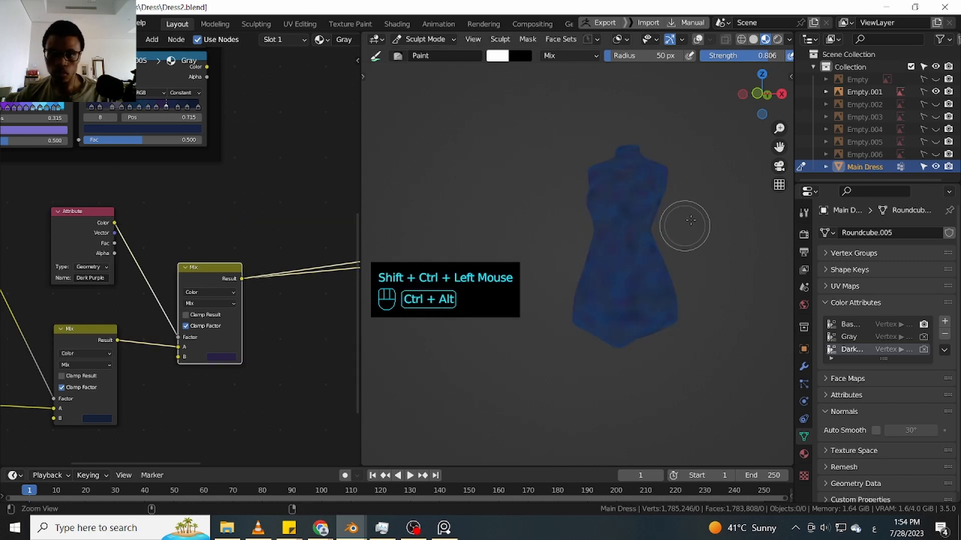
pyautogui.keyDown('ctrl'); pyautogui.moveTo(701, 208); pyautogui.dragTo(683, 213, button='middle'); pyautogui.keyUp('ctrl')
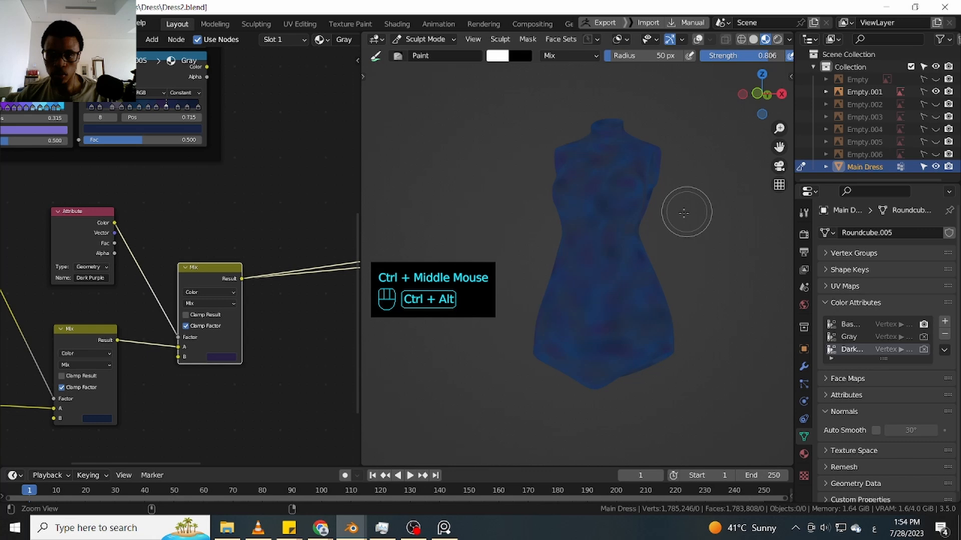
pyautogui.moveTo(684, 213); pyautogui.dragTo(650, 216, button='middle')
# Connect the Principled BSDF back to the material output's surface
pyautogui.keyDown('shift'); pyautogui.moveTo(313, 200); pyautogui.dragTo(182, 240, button='middle'); pyautogui.keyUp('shift')
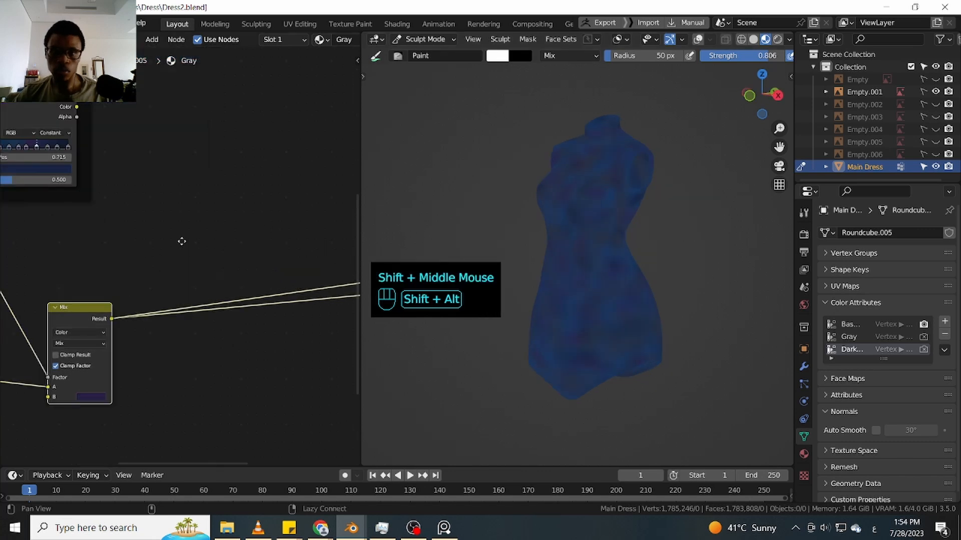
pyautogui.keyDown('shift'); pyautogui.moveTo(276, 225); pyautogui.dragTo(163, 248, button='middle'); pyautogui.keyUp('shift')
pyautogui.keyDown('shift'); pyautogui.moveTo(235, 233); pyautogui.dragTo(122, 255, button='middle'); pyautogui.keyUp('shift')
pyautogui.keyDown('shift'); pyautogui.moveTo(234, 258); pyautogui.dragTo(184, 219, button='middle'); pyautogui.keyUp('shift')
pyautogui.keyDown('ctrl'); pyautogui.keyDown('shift'); pyautogui.click(254, 258); pyautogui.keyUp('shift'); pyautogui.keyUp('ctrl')
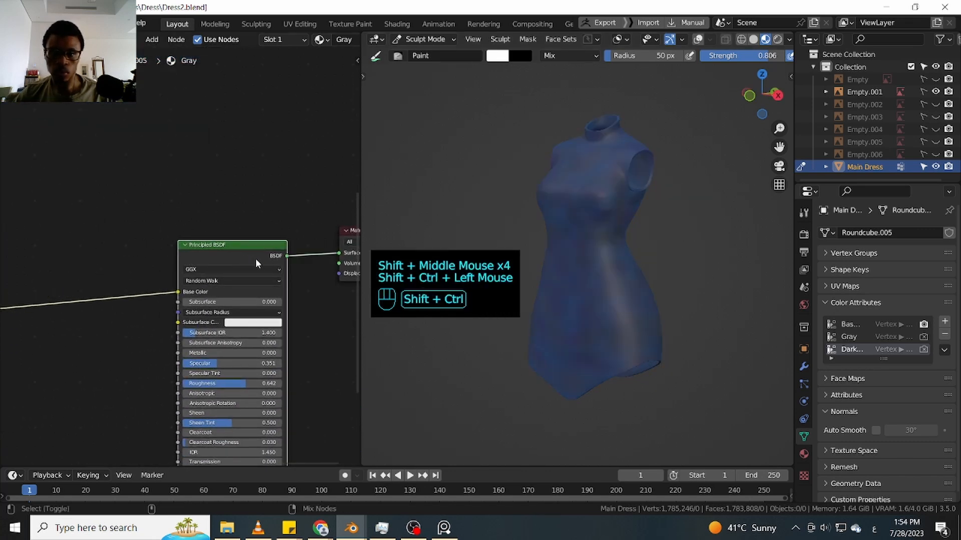
# Set the viewport render pass to Diffuse Color and check the dress from the side and front
pyautogui.click(788, 40)
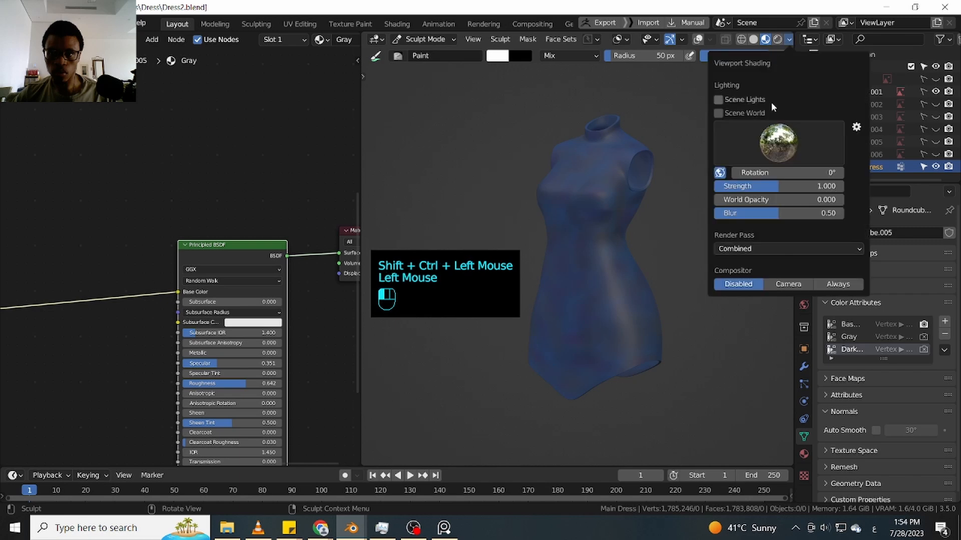
pyautogui.click(772, 249)
pyautogui.click(756, 297)
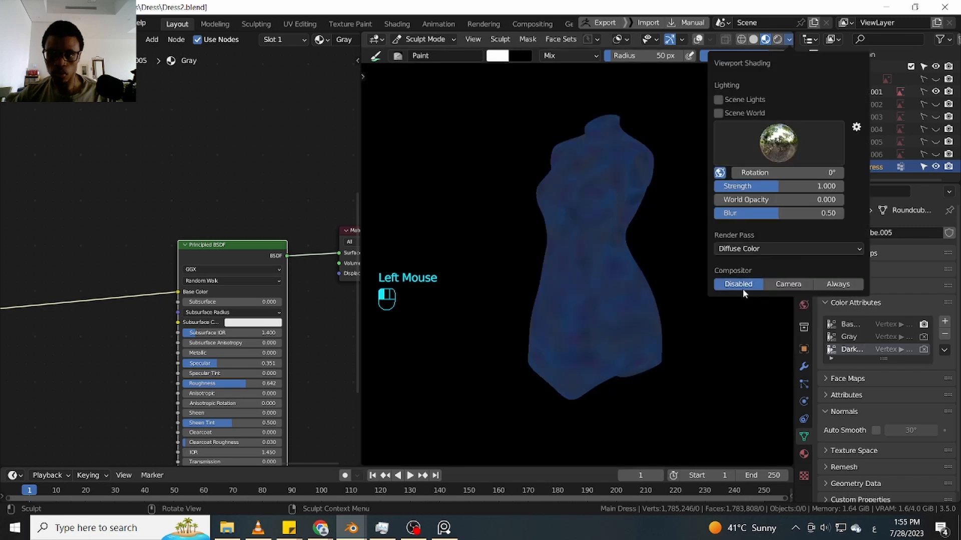
pyautogui.keyDown('ctrl'); pyautogui.moveTo(666, 257); pyautogui.dragTo(620, 248, button='middle'); pyautogui.keyUp('ctrl')
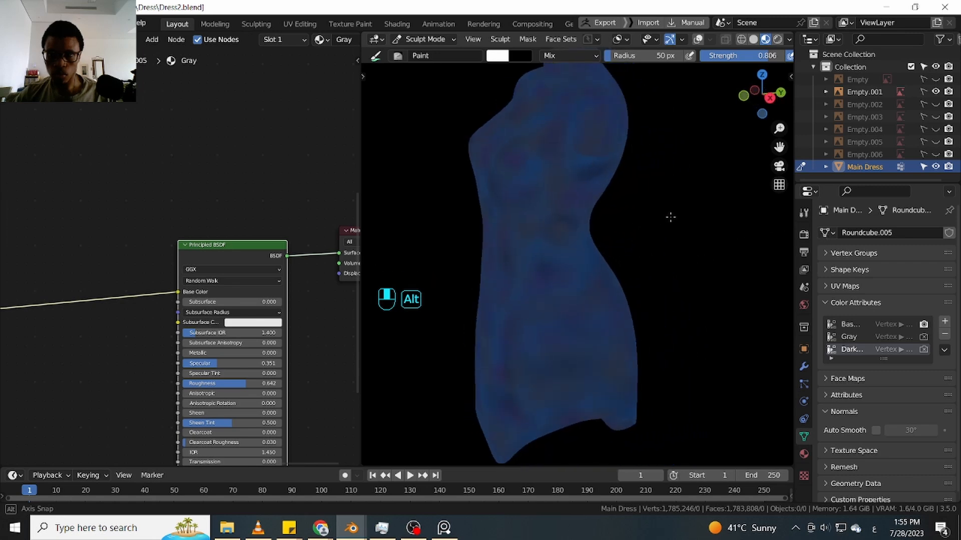
pyautogui.keyDown('alt'); pyautogui.moveTo(731, 157); pyautogui.dragTo(743, 155, button='middle'); pyautogui.keyUp('alt')
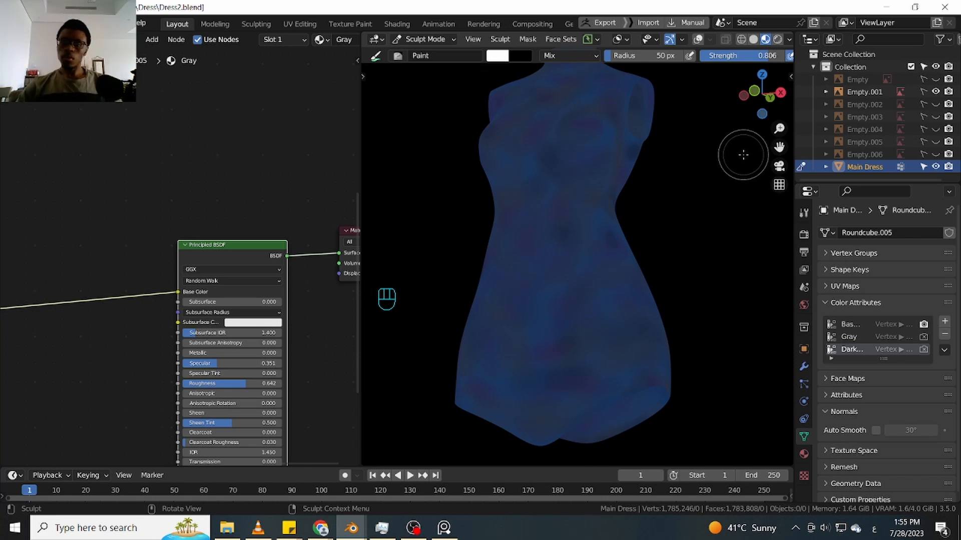
# Turn the viewport overlays back on to bring the character reference image into view beside the dress
pyautogui.keyDown('ctrl'); pyautogui.moveTo(671, 200); pyautogui.dragTo(743, 253, button='middle'); pyautogui.keyUp('ctrl')
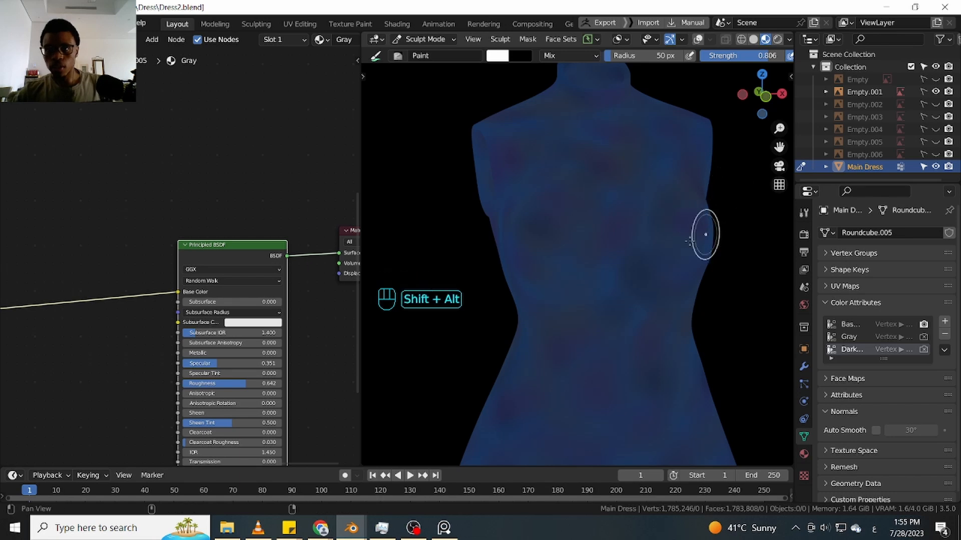
pyautogui.hotkey('shift', 'alt', 'z')
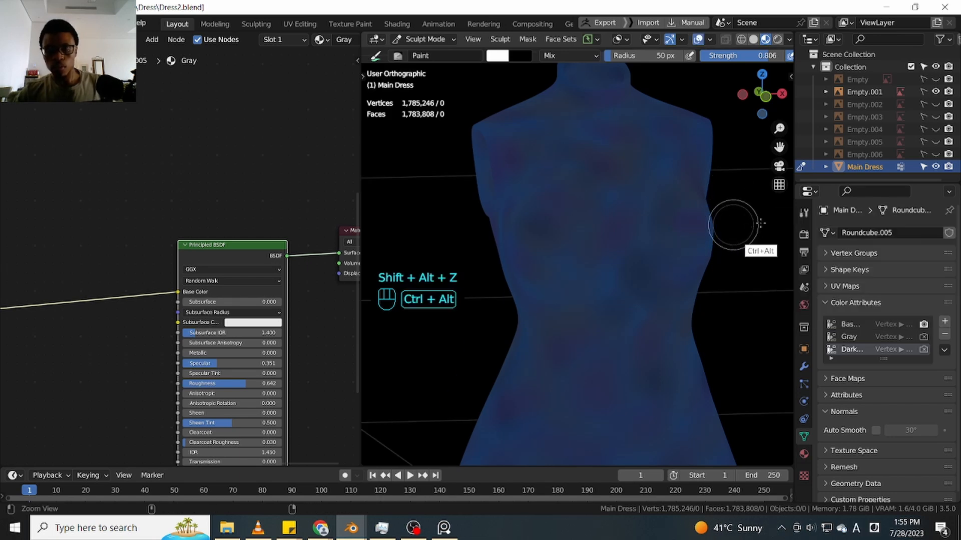
pyautogui.keyDown('ctrl'); pyautogui.moveTo(736, 225); pyautogui.dragTo(692, 252, button='middle'); pyautogui.keyUp('ctrl')
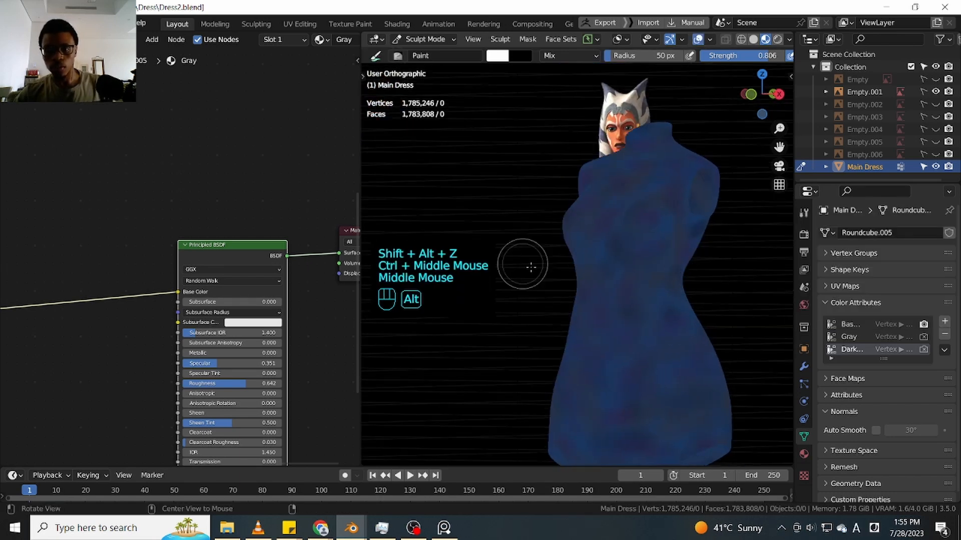
# Examine the color variation on the reference character's skirt panel up close and compare it with the painted dress
pyautogui.moveTo(549, 275); pyautogui.dragTo(735, 279, button='middle')
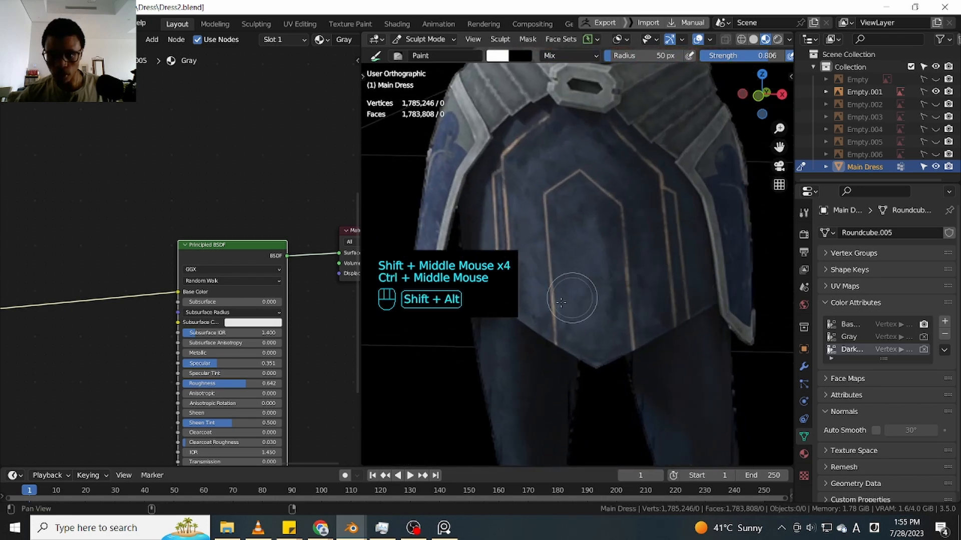
pyautogui.keyDown('shift'); pyautogui.moveTo(636, 288); pyautogui.dragTo(625, 330, button='middle'); pyautogui.keyUp('shift')
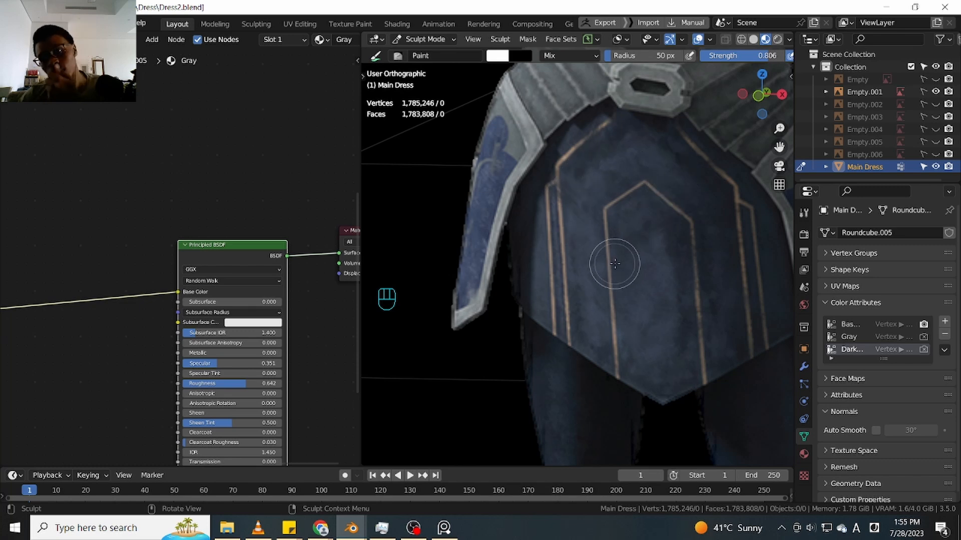
pyautogui.keyDown('ctrl'); pyautogui.moveTo(619, 193); pyautogui.dragTo(594, 222, button='middle'); pyautogui.keyUp('ctrl')
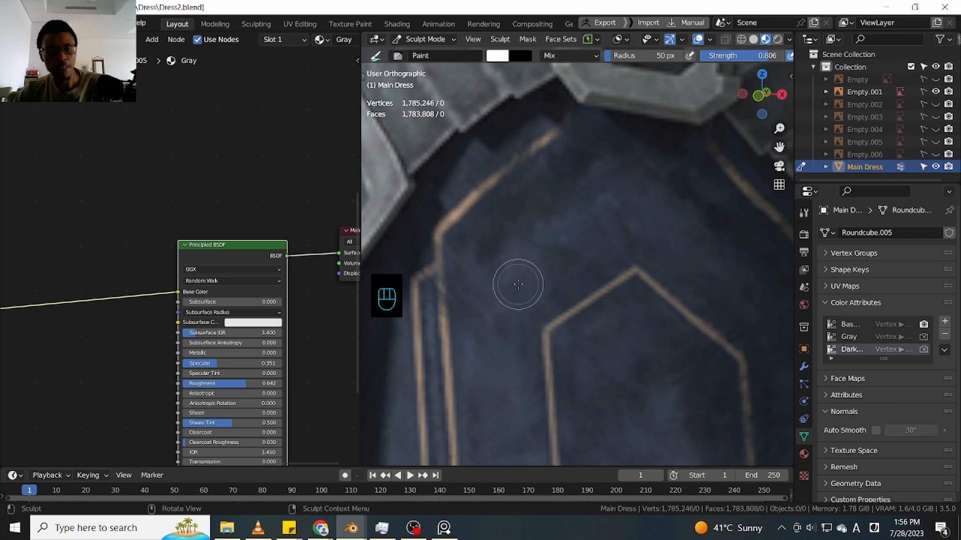
pyautogui.keyDown('ctrl'); pyautogui.moveTo(568, 242); pyautogui.dragTo(549, 310, button='middle'); pyautogui.keyUp('ctrl')
pyautogui.keyDown('ctrl'); pyautogui.moveTo(651, 305); pyautogui.dragTo(579, 285, button='middle'); pyautogui.keyUp('ctrl')
pyautogui.moveTo(572, 232); pyautogui.dragTo(553, 246, button='middle')
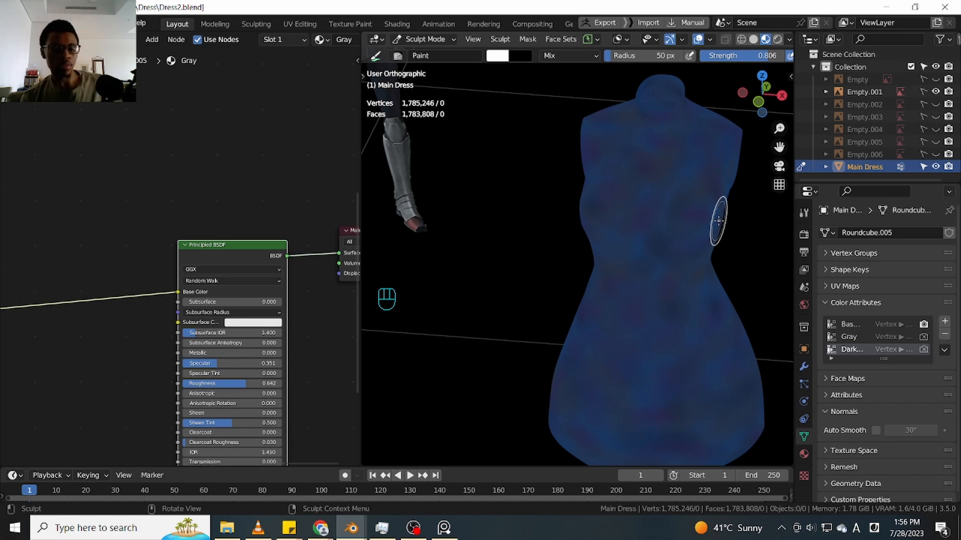
# Save the current blend file
pyautogui.hotkey('ctrl', 's')
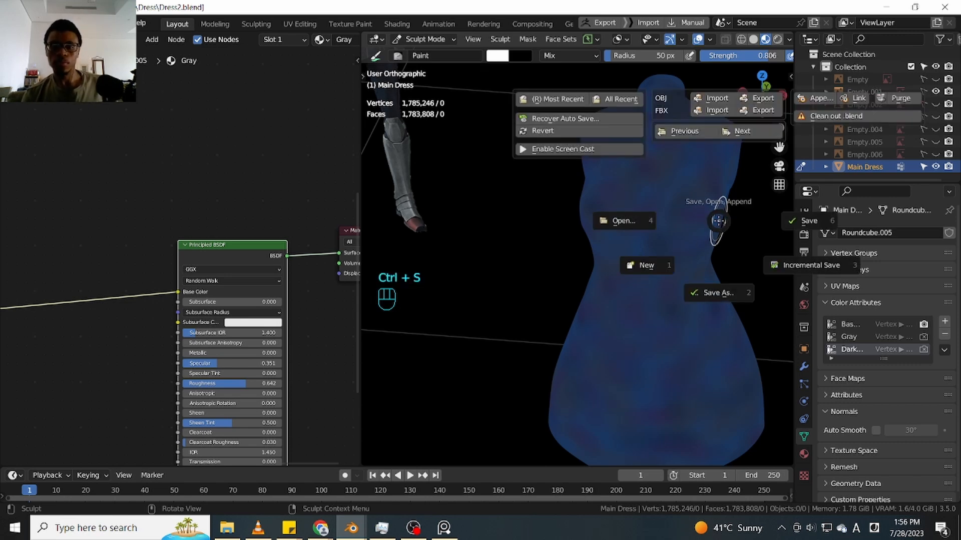
pyautogui.click(811, 221)
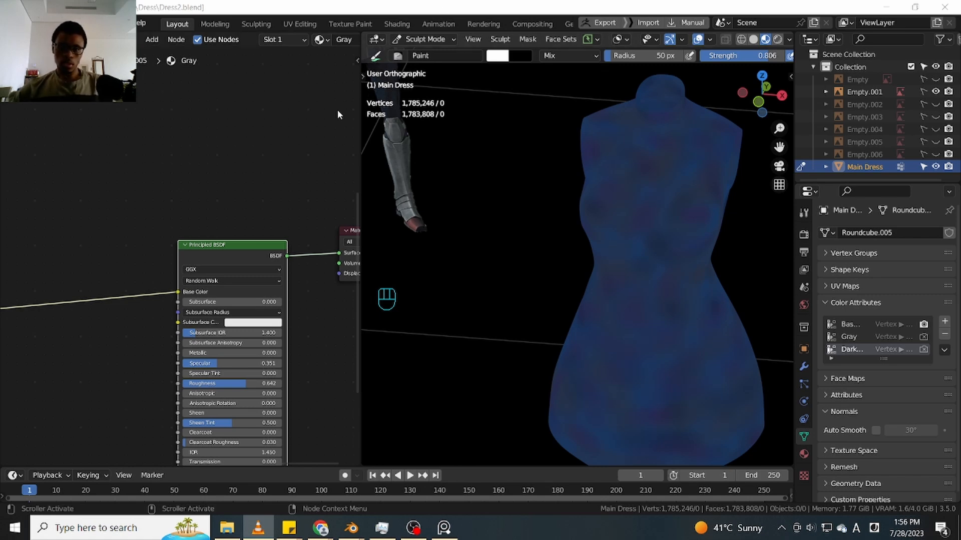
pyautogui.click(560, 275)
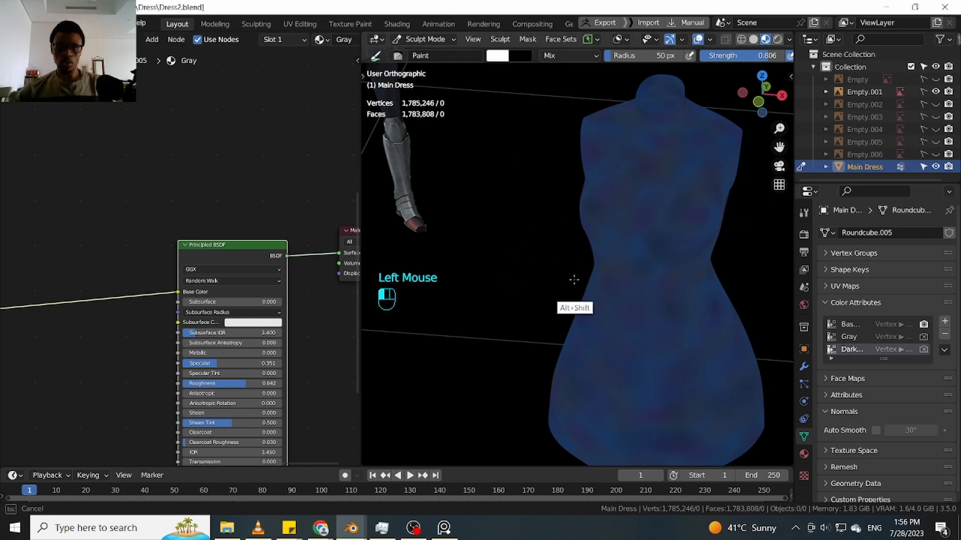
# Set the viewport render pass to Combined and check the shaded dress from the side beside the reference character
pyautogui.moveTo(502, 261); pyautogui.dragTo(558, 236, button='middle')
pyautogui.moveTo(558, 235)
pyautogui.keyDown('shift'); pyautogui.mouseDown(button='middle')
pyautogui.moveTo(540, 243)
pyautogui.moveTo(633, 236)
pyautogui.moveTo(558, 234)
pyautogui.mouseUp(button='middle'); pyautogui.keyUp('shift')
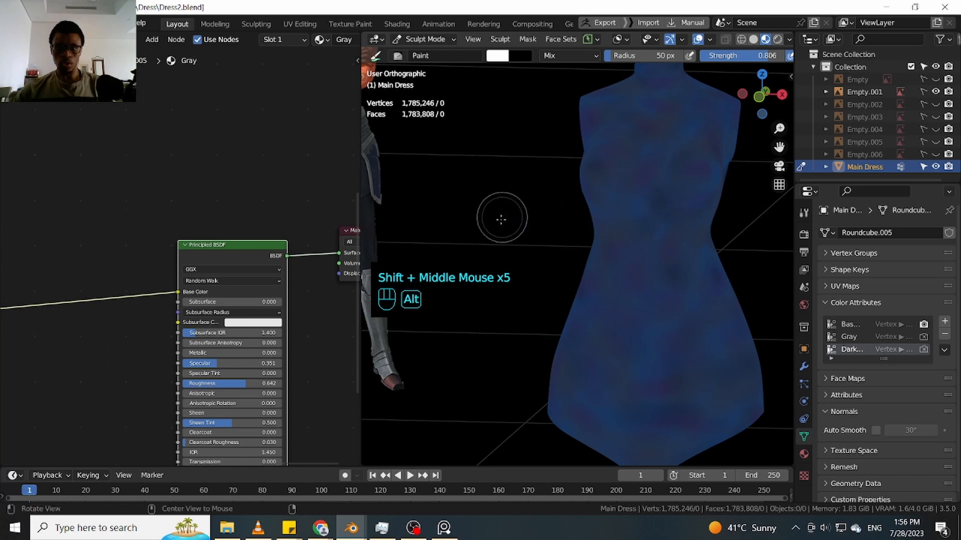
pyautogui.keyDown('ctrl'); pyautogui.moveTo(500, 216); pyautogui.dragTo(488, 240, button='middle'); pyautogui.keyUp('ctrl')
pyautogui.moveTo(707, 230)
pyautogui.mouseDown(button='middle')
pyautogui.moveTo(554, 232)
pyautogui.moveTo(669, 232)
pyautogui.moveTo(671, 214)
pyautogui.moveTo(686, 219)
pyautogui.moveTo(662, 238)
pyautogui.mouseUp(button='middle')
pyautogui.click(789, 40)
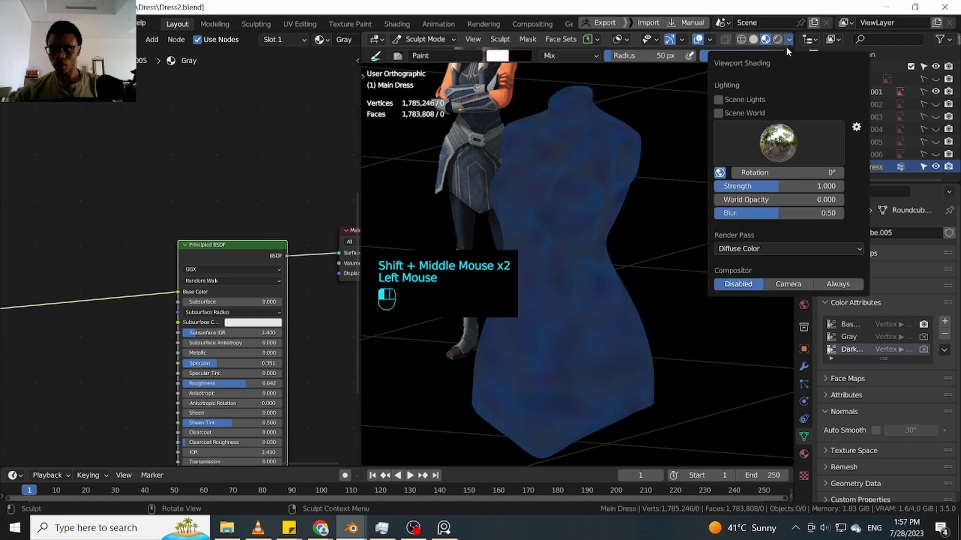
pyautogui.click(756, 248)
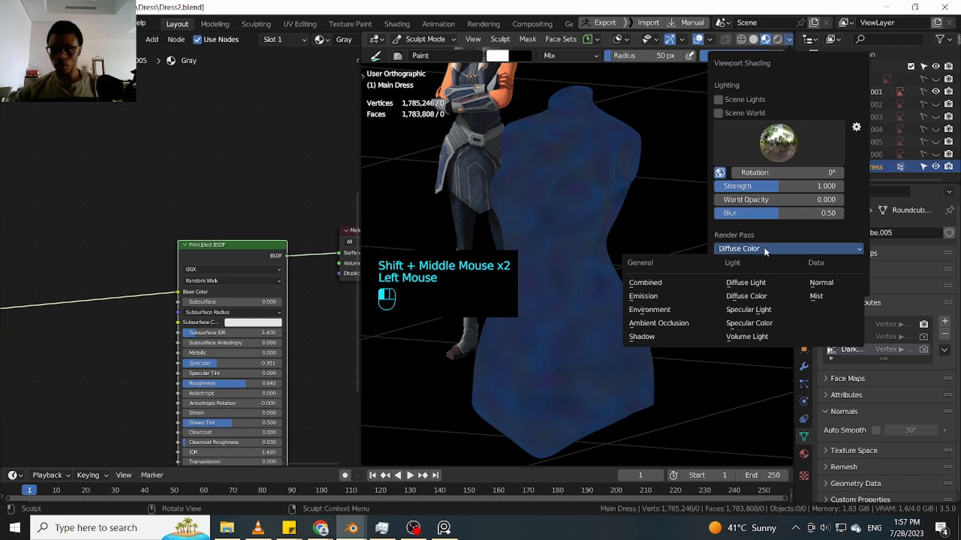
pyautogui.click(675, 284)
pyautogui.moveTo(646, 241)
pyautogui.keyDown('alt'); pyautogui.mouseDown(button='middle')
pyautogui.moveTo(700, 231)
pyautogui.moveTo(713, 250)
pyautogui.moveTo(607, 280)
pyautogui.mouseUp(button='middle'); pyautogui.keyUp('alt')
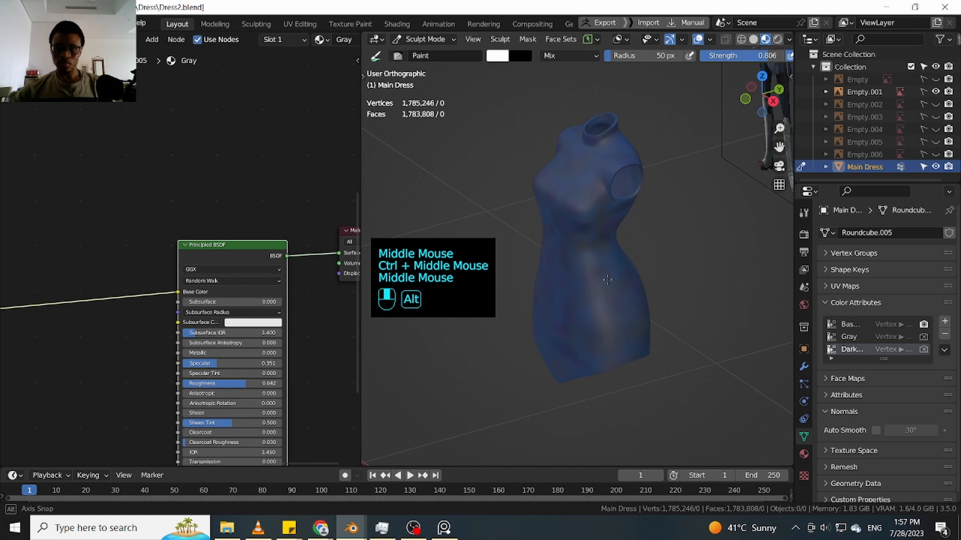
pyautogui.keyDown('alt'); pyautogui.moveTo(608, 281); pyautogui.dragTo(635, 215, button='middle'); pyautogui.keyUp('alt')
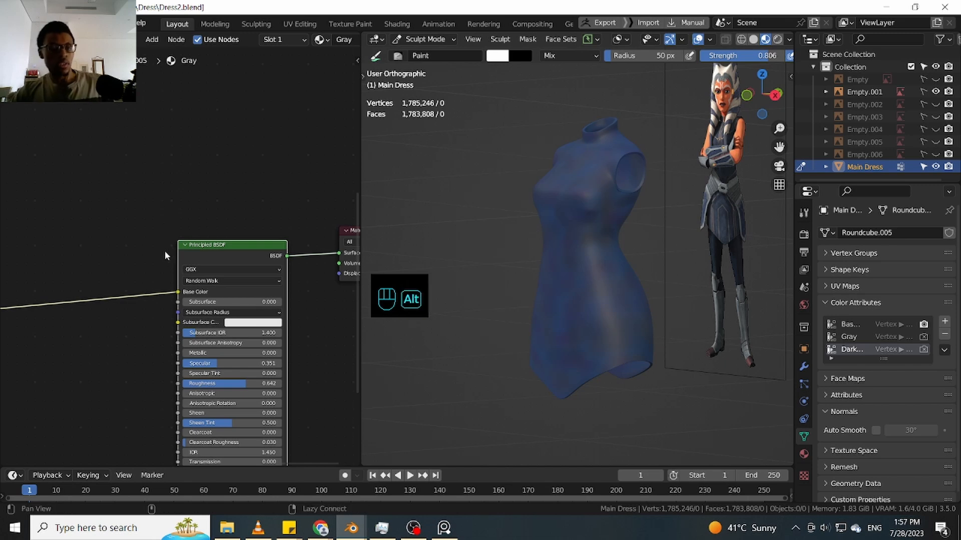
# Move the Dark Purple Attribute node and its Mix node further apart in the dress material's node tree
pyautogui.keyDown('shift'); pyautogui.moveTo(164, 251); pyautogui.dragTo(269, 188, button='middle'); pyautogui.keyUp('shift')
pyautogui.keyDown('shift'); pyautogui.moveTo(117, 252); pyautogui.dragTo(306, 263, button='middle'); pyautogui.keyUp('shift')
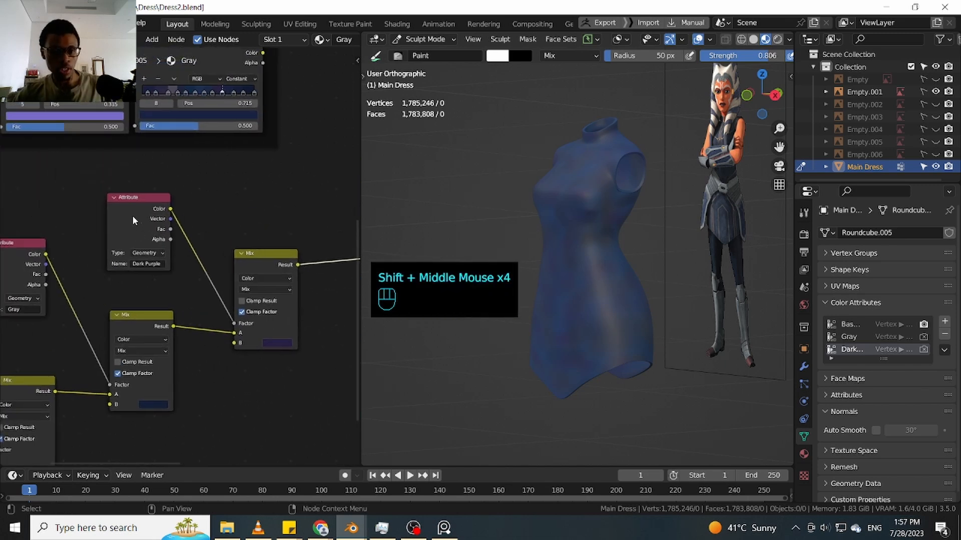
pyautogui.click(132, 216)
pyautogui.moveTo(259, 259); pyautogui.dragTo(300, 255)
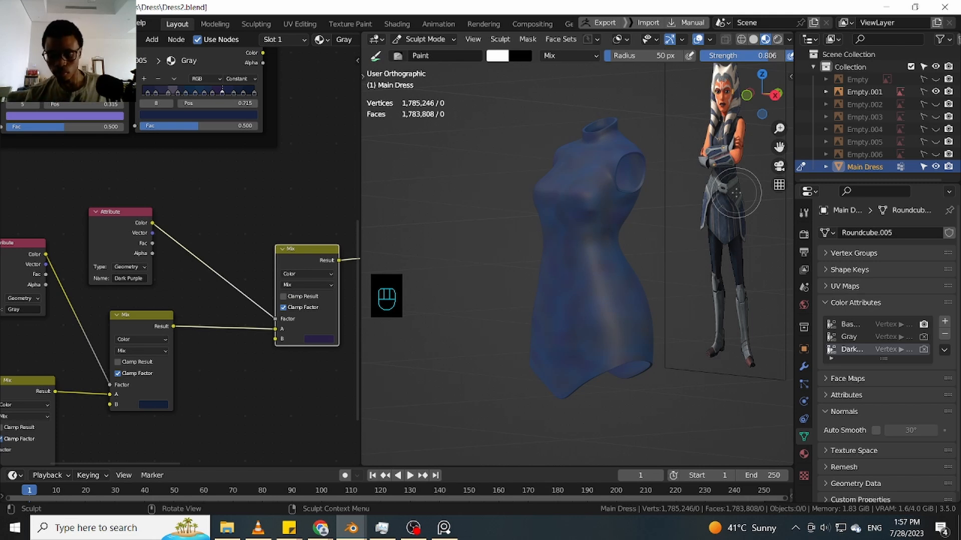
pyautogui.press('alt')
pyautogui.press('alt')
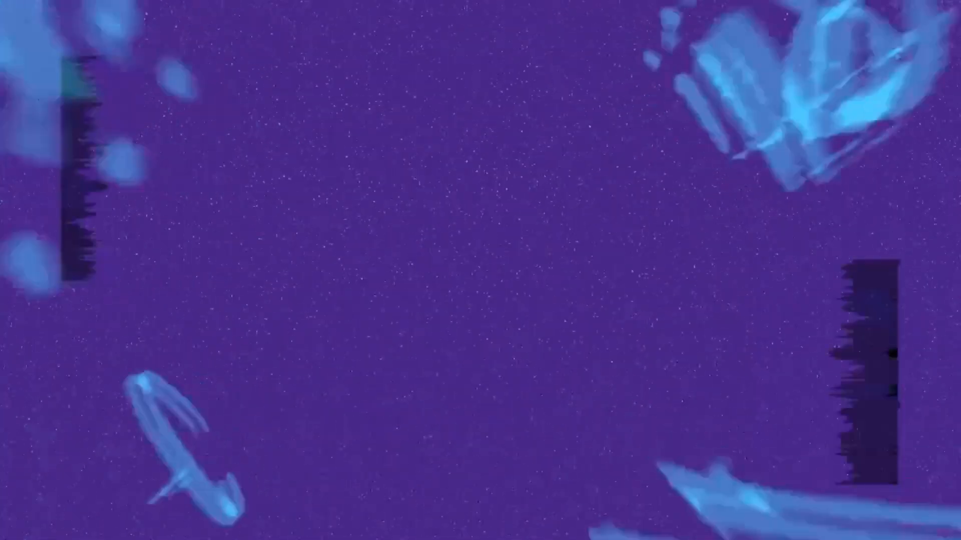